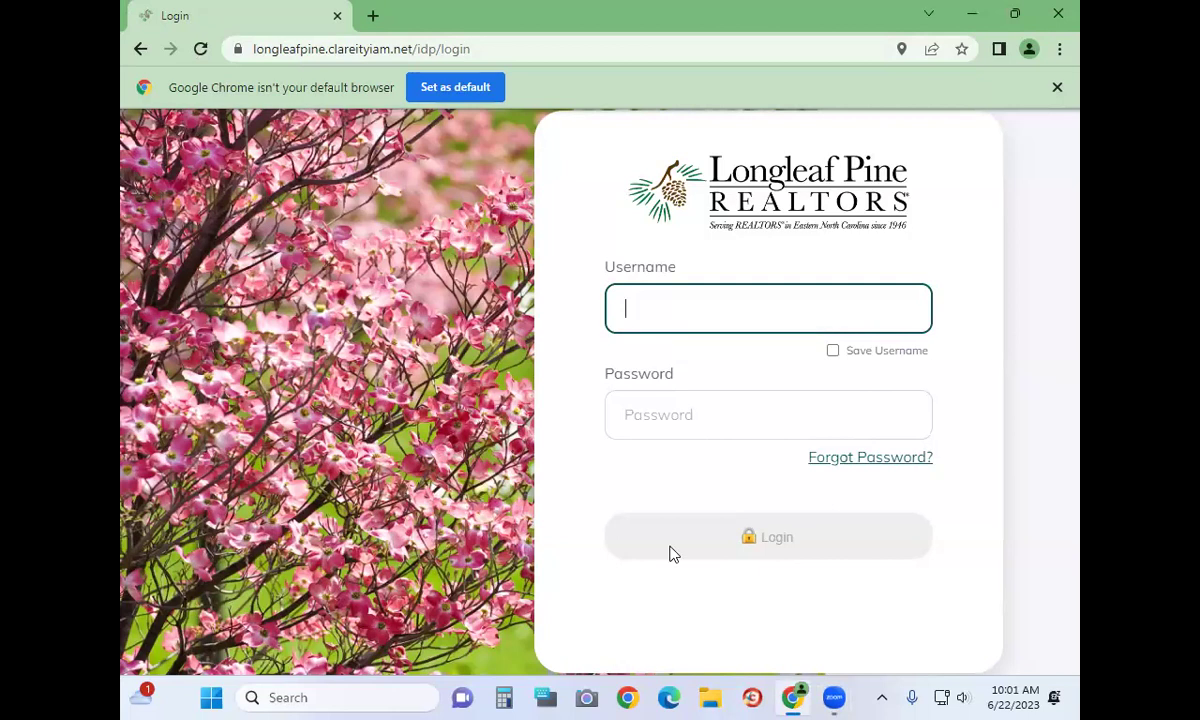
# Switch to Zoom and back to Chrome, leaving the Clareity login page idle until it expires
pyautogui.click(681, 688)
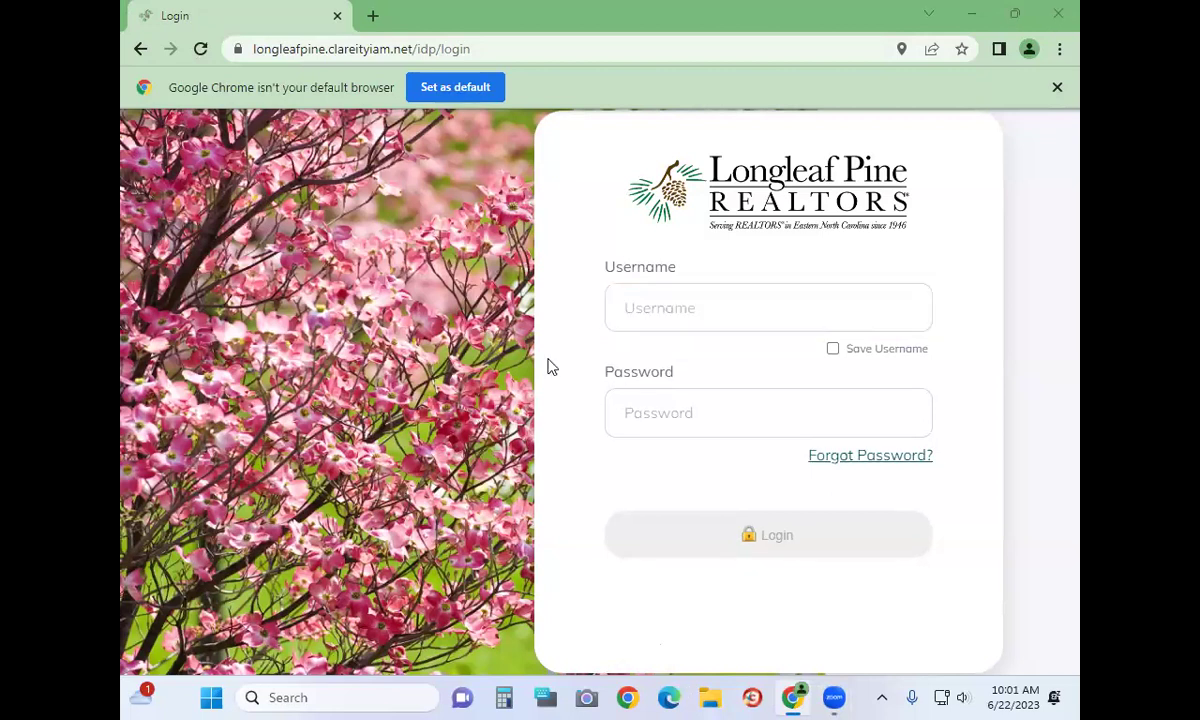
pyautogui.click(893, 11)
pyautogui.moveTo(836, 699)
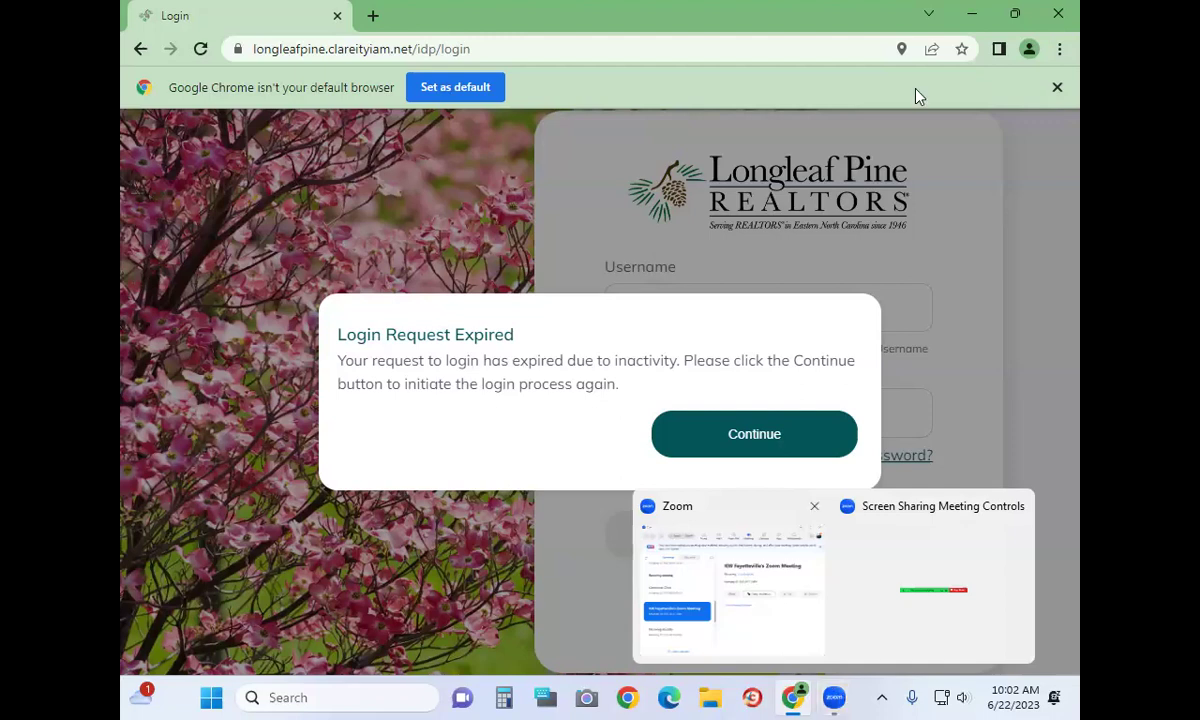
# Restart the expired login and sign in with the member's username and password
pyautogui.click(803, 425)
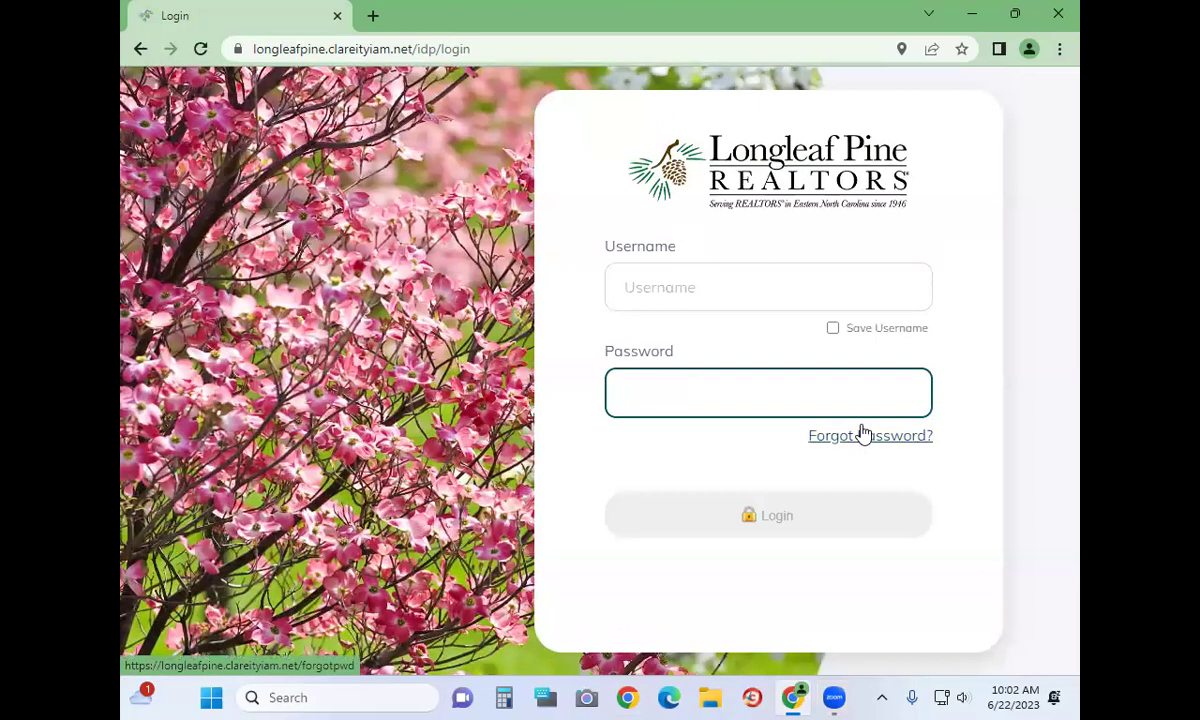
pyautogui.click(839, 303)
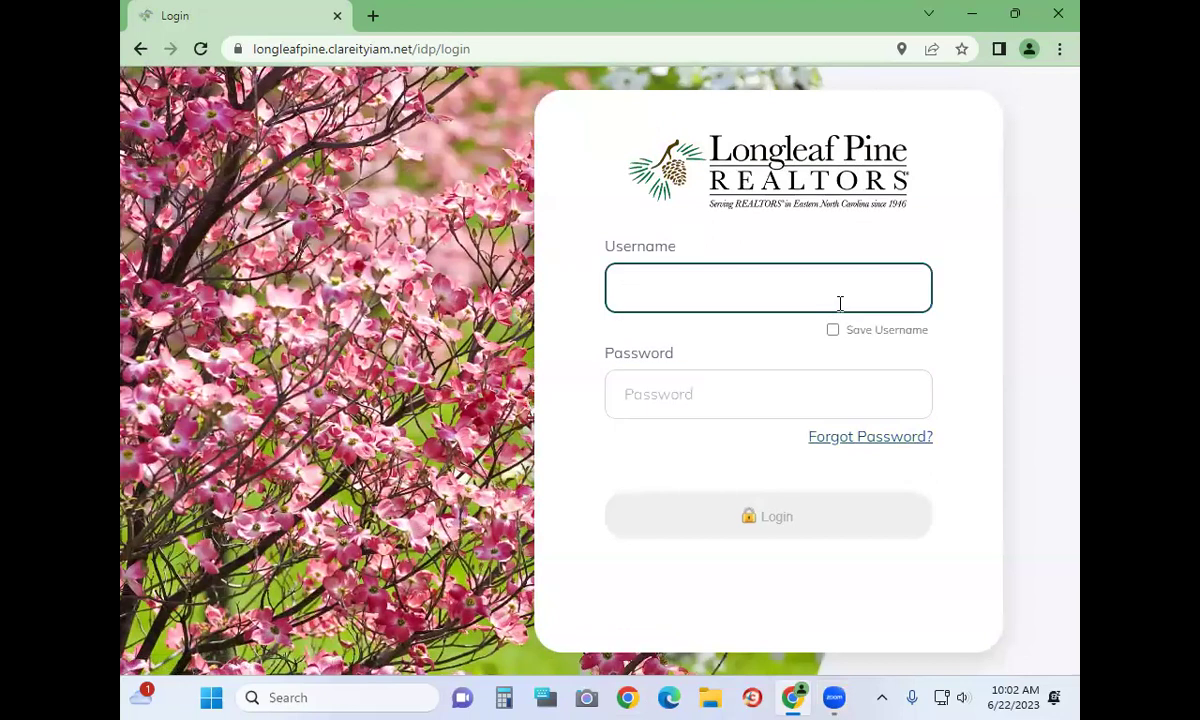
pyautogui.write('MURPKZ')
pyautogui.click(787, 394)
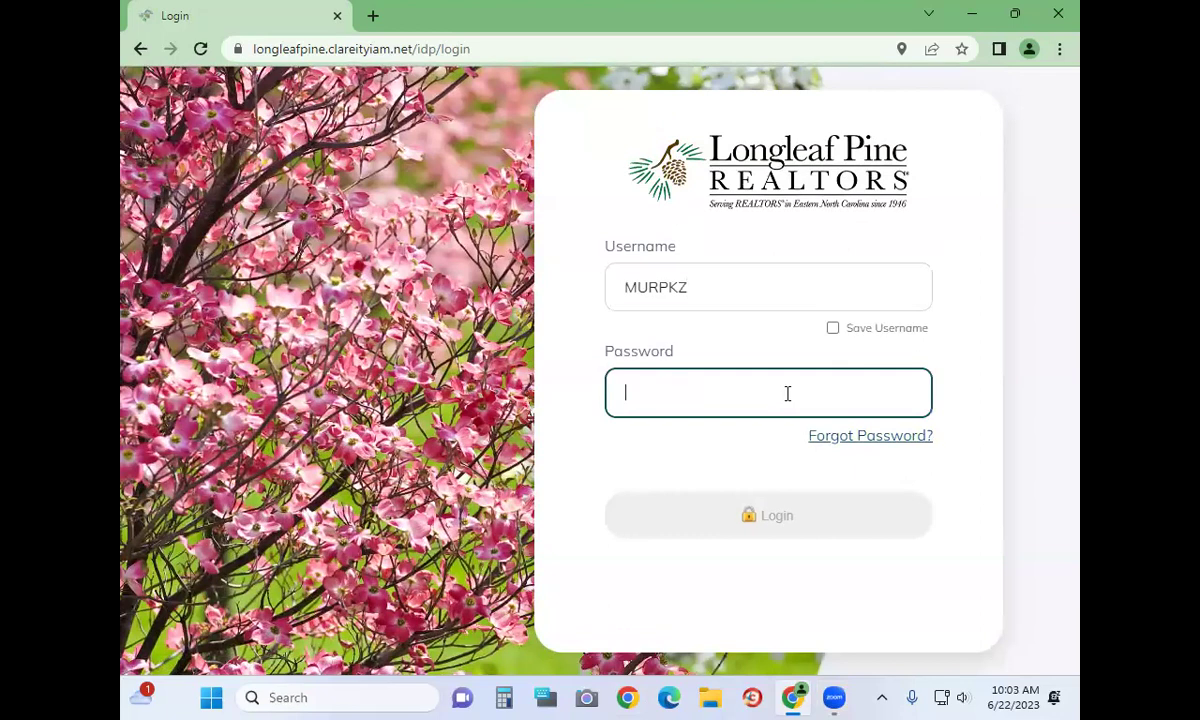
pyautogui.write('**********')
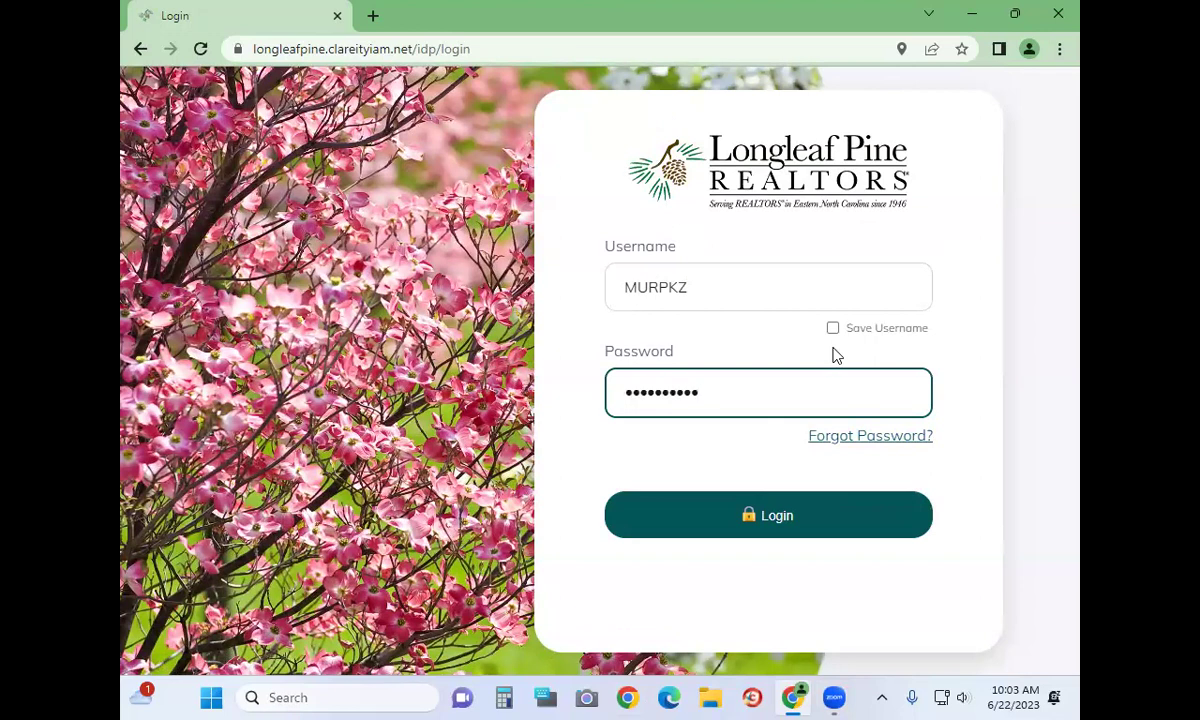
pyautogui.press('Return')
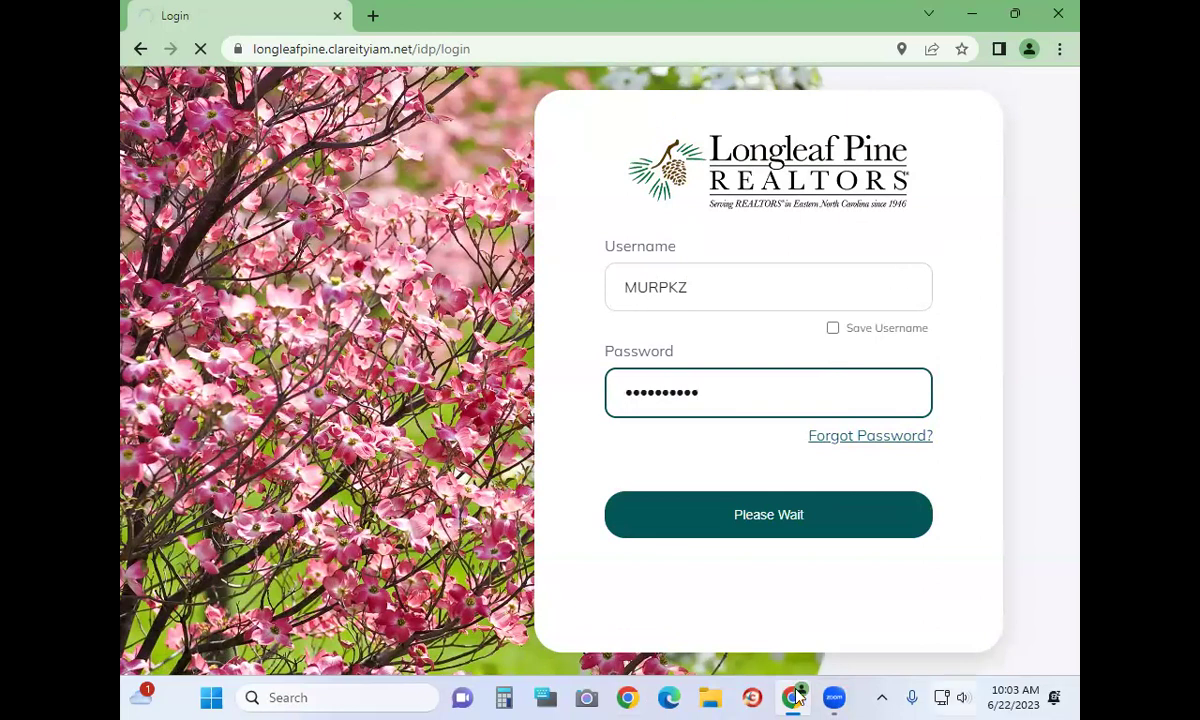
pyautogui.moveTo(834, 698)
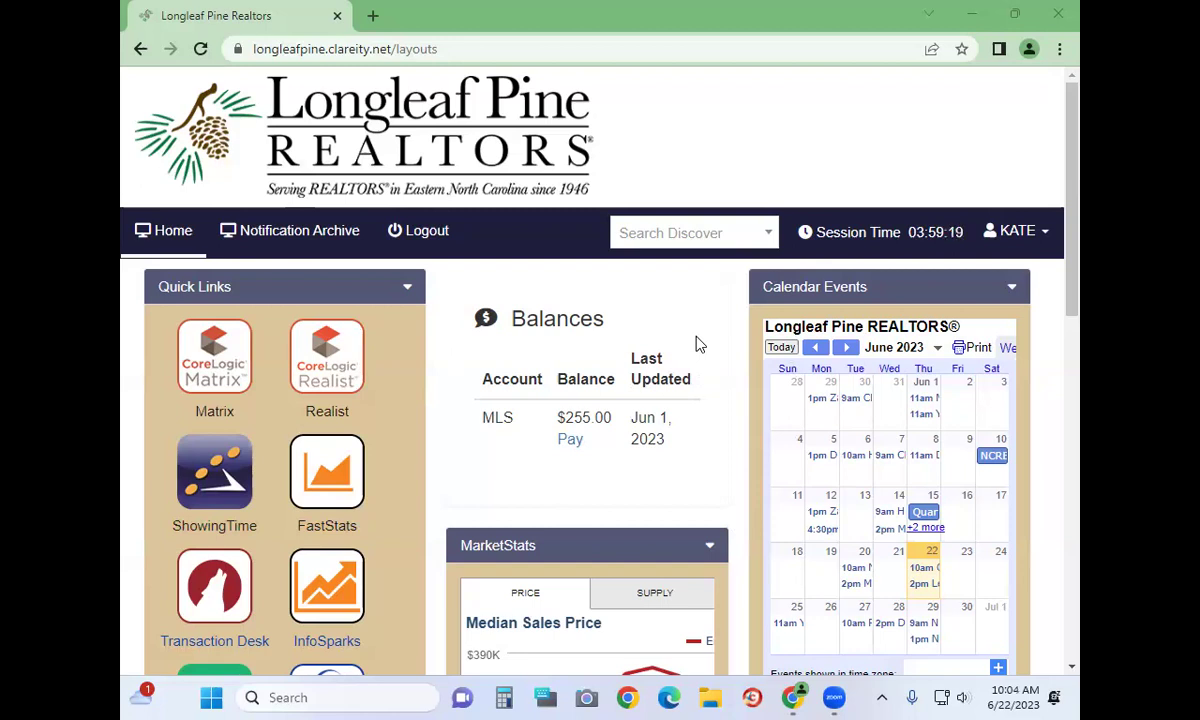
pyautogui.scroll(-2, 700, 344)
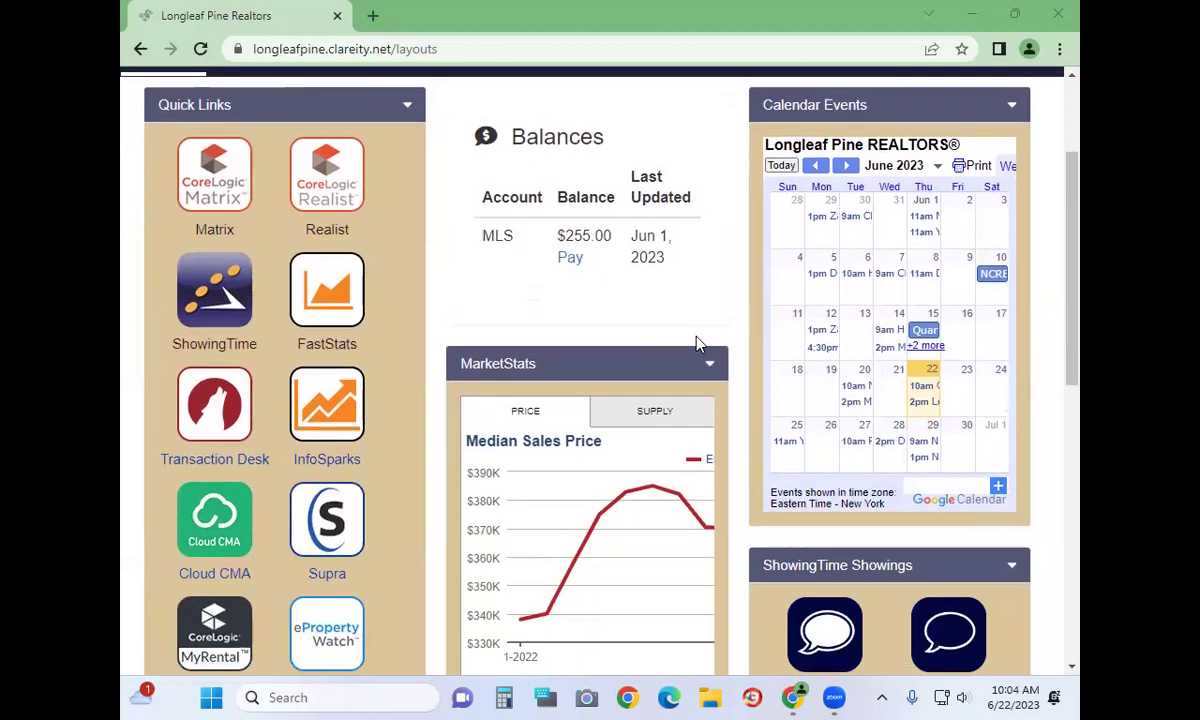
pyautogui.scroll(2, 680, 345)
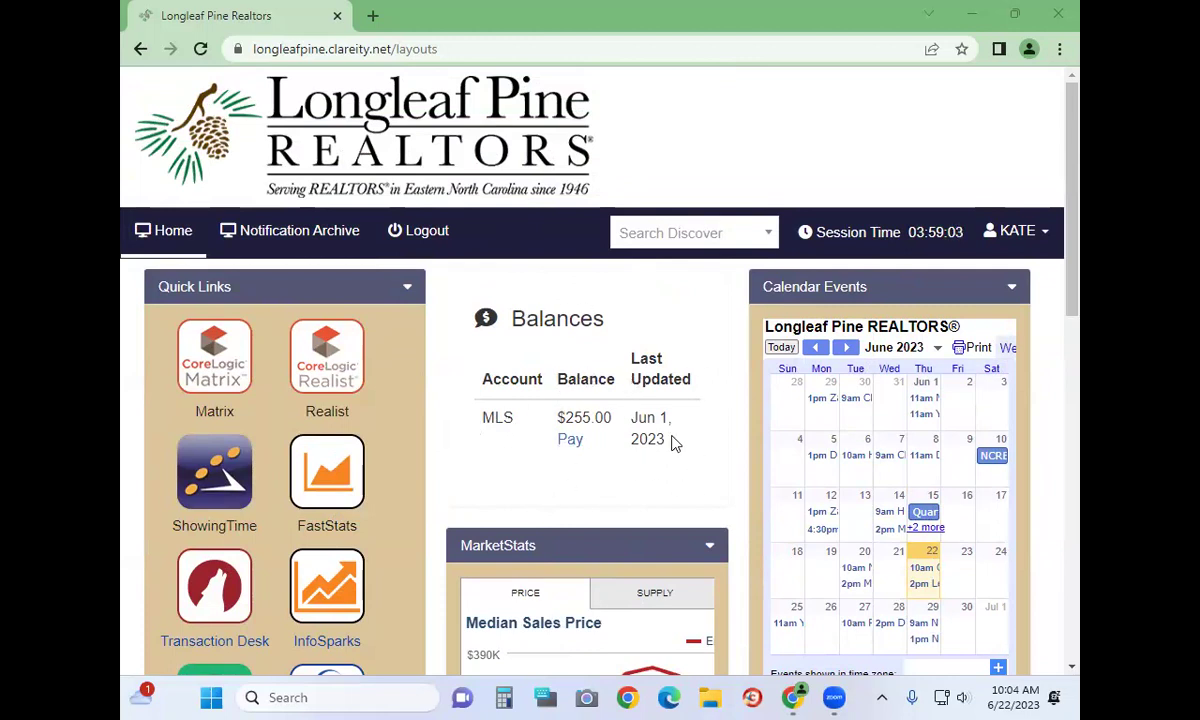
pyautogui.moveTo(486, 416); pyautogui.dragTo(742, 451)
pyautogui.click(742, 451)
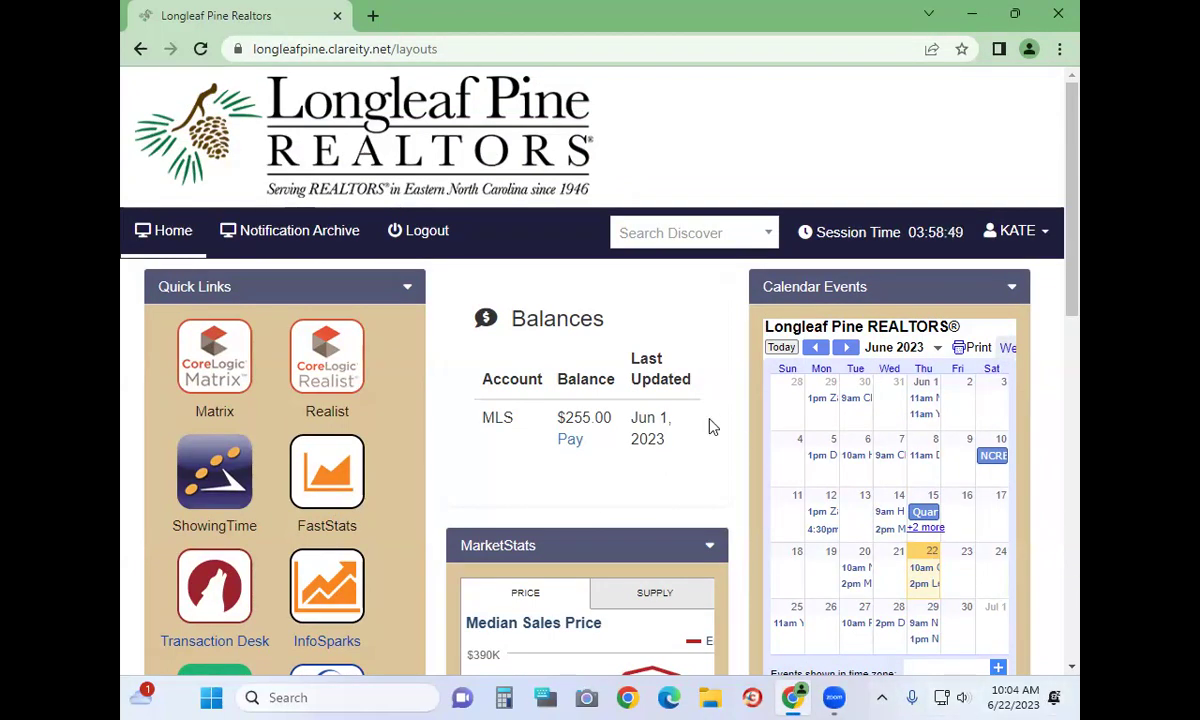
pyautogui.scroll(-1, 584, 297)
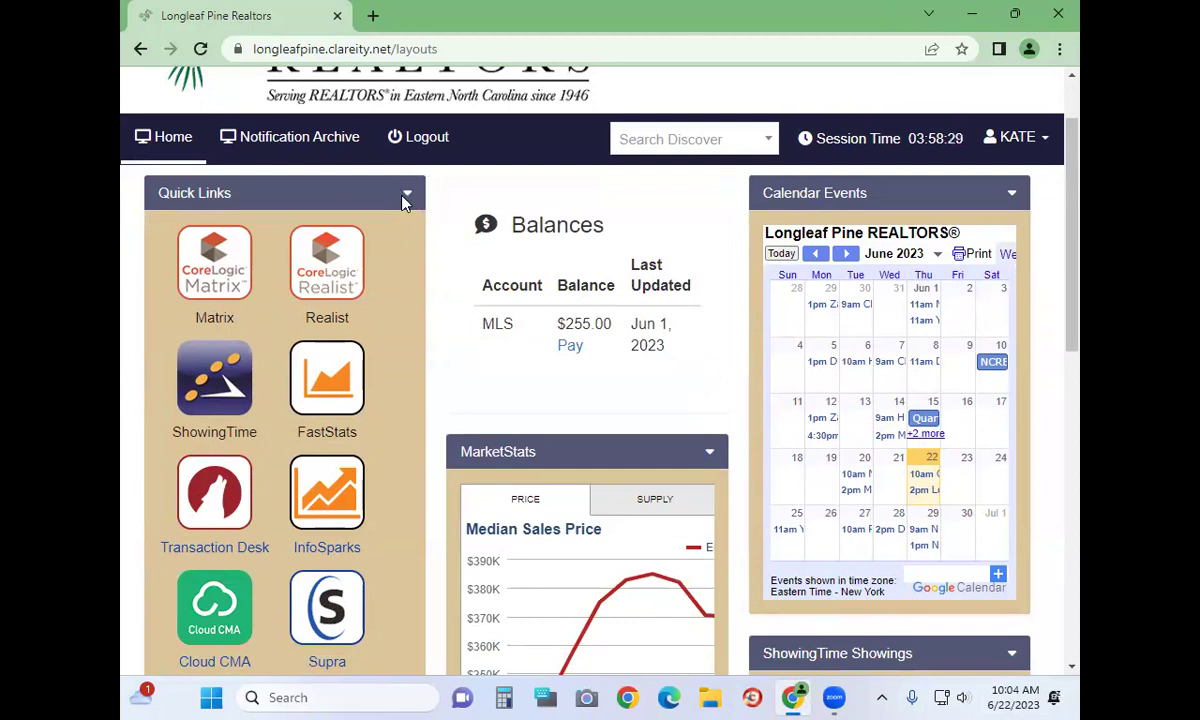
# Open and close the account menu, then collapse and re-expand the Quick Links panel
pyautogui.click(1038, 137)
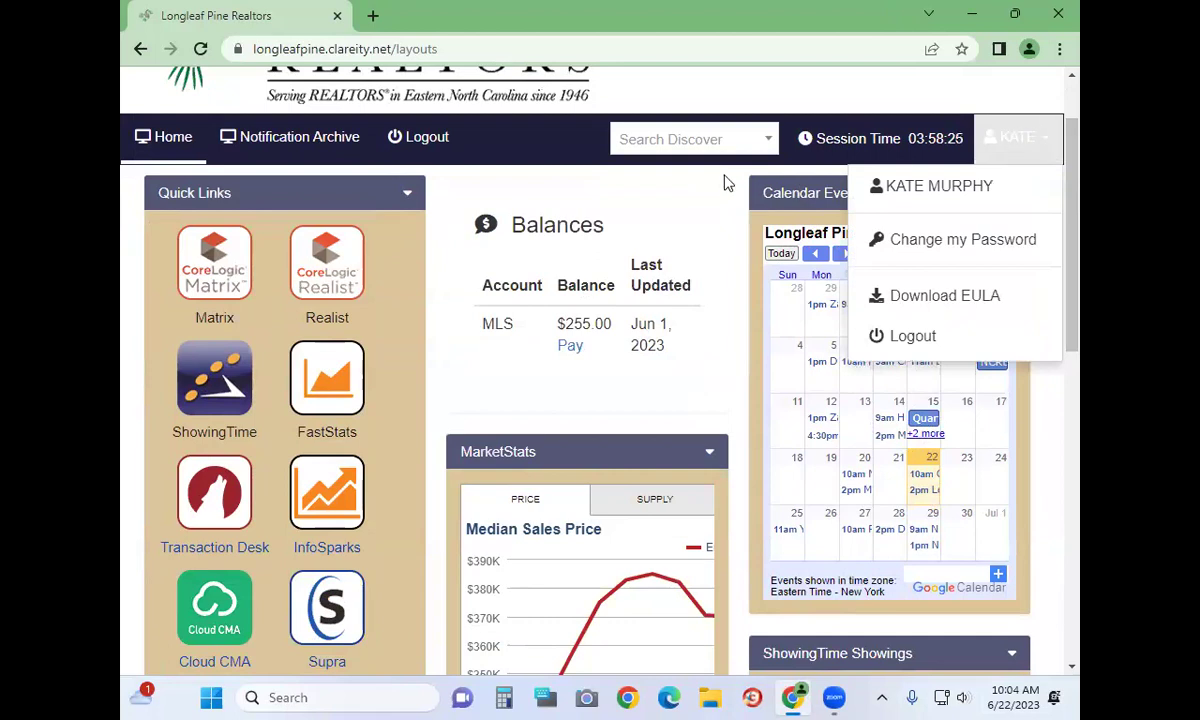
pyautogui.click(723, 182)
pyautogui.click(407, 200)
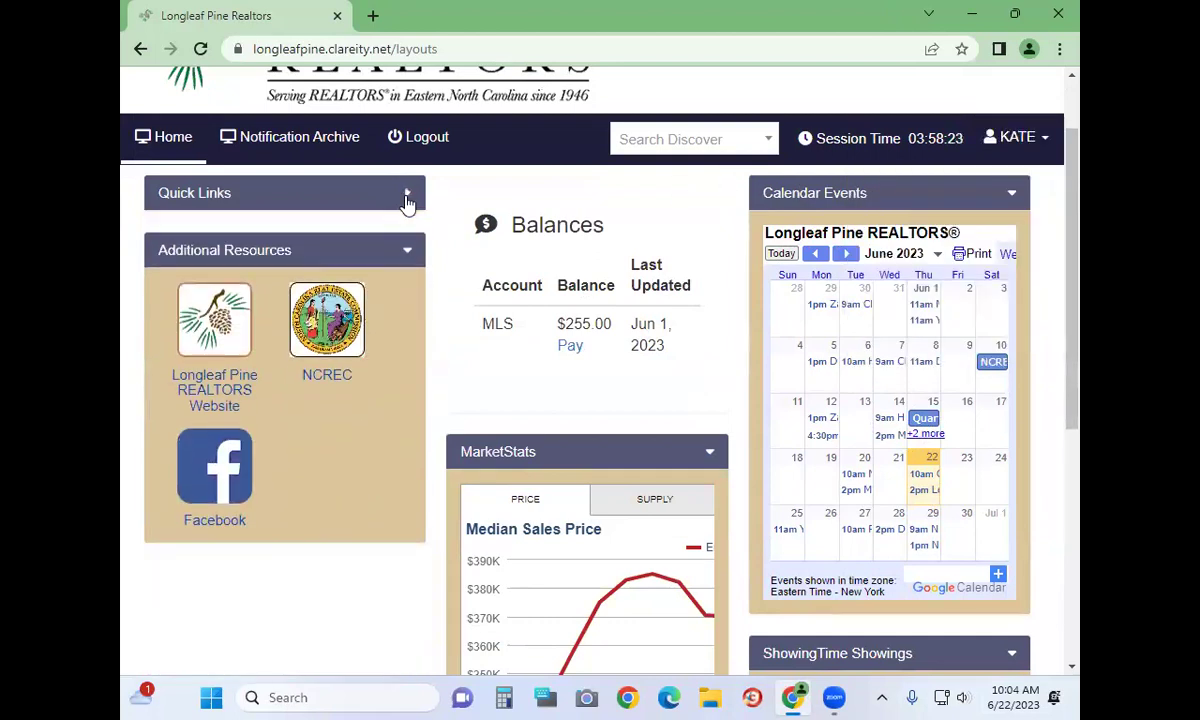
pyautogui.click(407, 197)
# Collapse and re-expand MarketStats, then switch its chart to the SUPPLY months-supply view
pyautogui.scroll(-4, 615, 417)
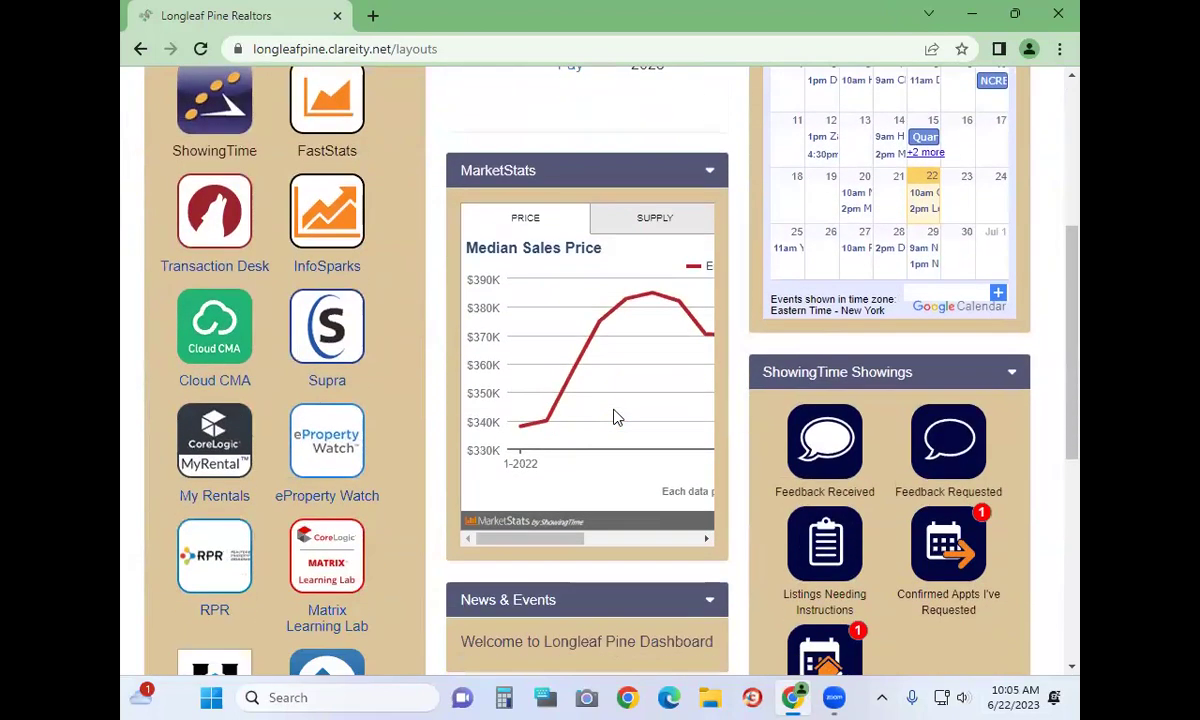
pyautogui.click(711, 176)
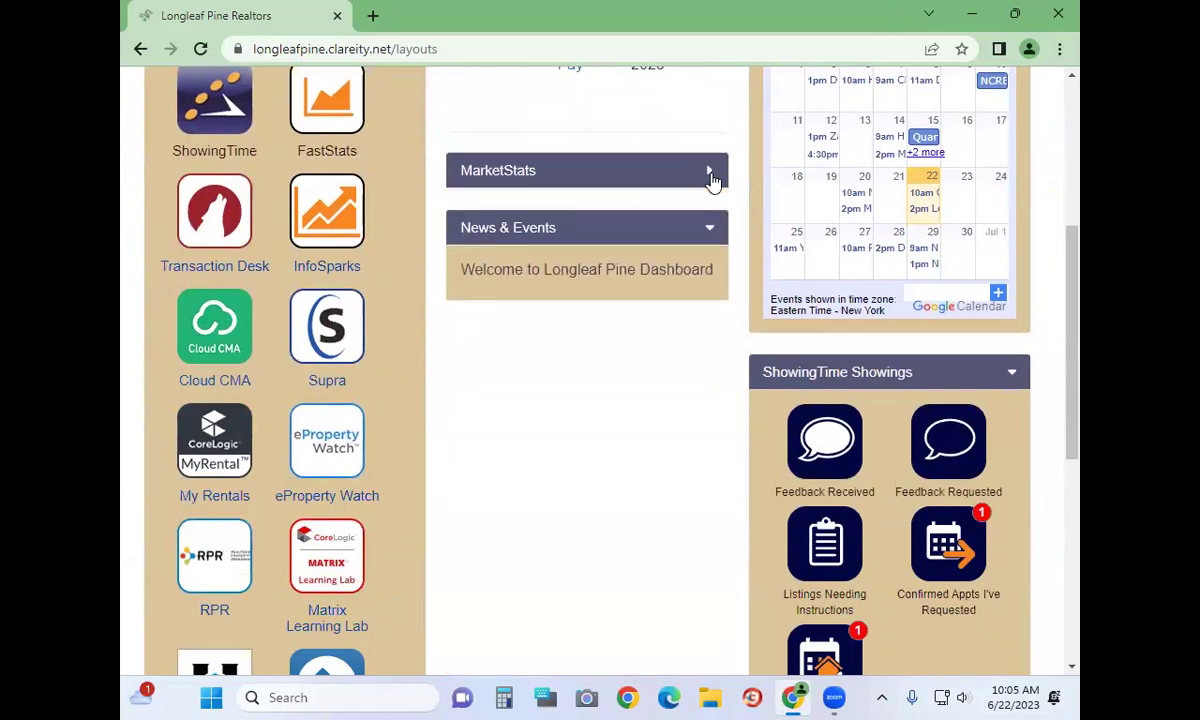
pyautogui.click(711, 176)
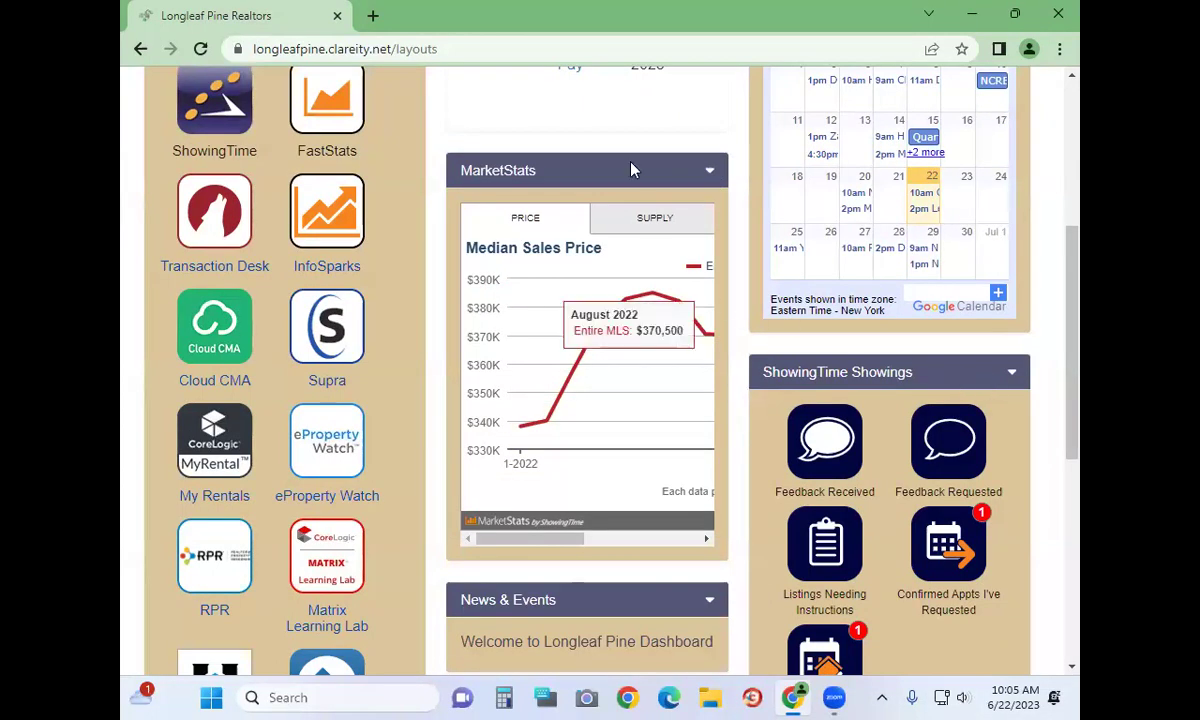
pyautogui.moveTo(535, 541); pyautogui.dragTo(504, 501)
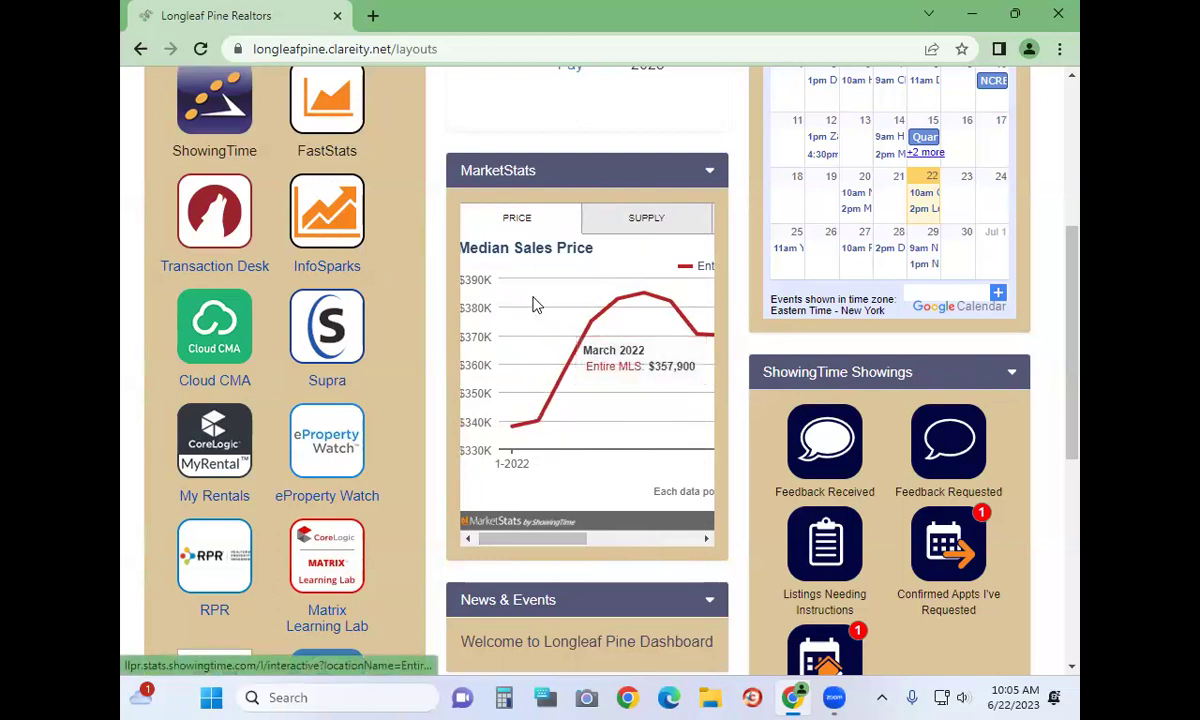
pyautogui.moveTo(537, 543); pyautogui.dragTo(531, 542)
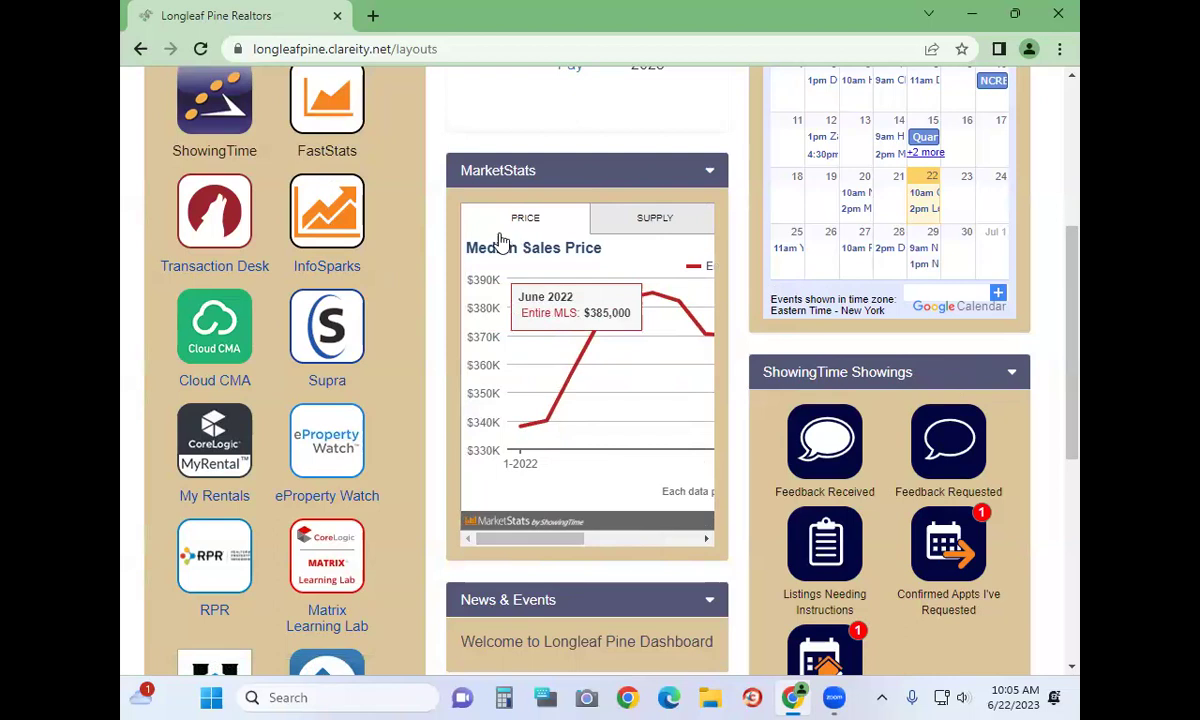
pyautogui.click(652, 225)
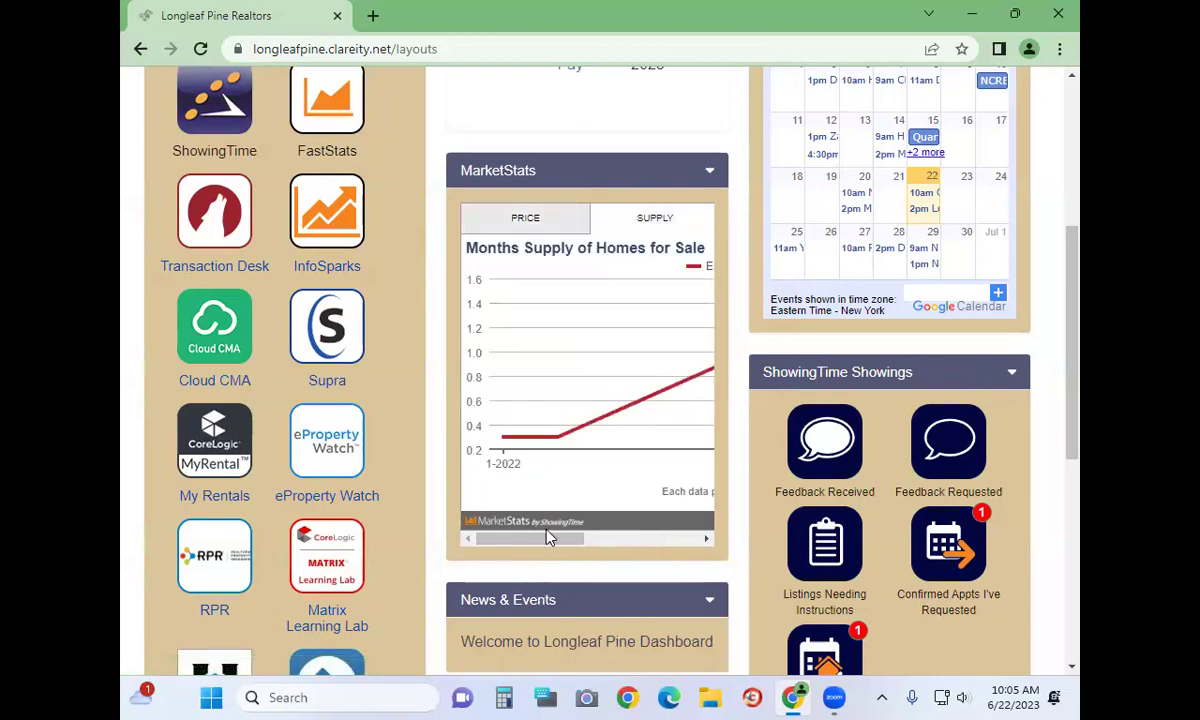
pyautogui.moveTo(510, 545)
pyautogui.mouseDown()
pyautogui.moveTo(645, 555)
pyautogui.moveTo(501, 554)
pyautogui.mouseUp()
pyautogui.scroll(-3, 710, 570)
pyautogui.click(710, 320)
pyautogui.click(710, 320)
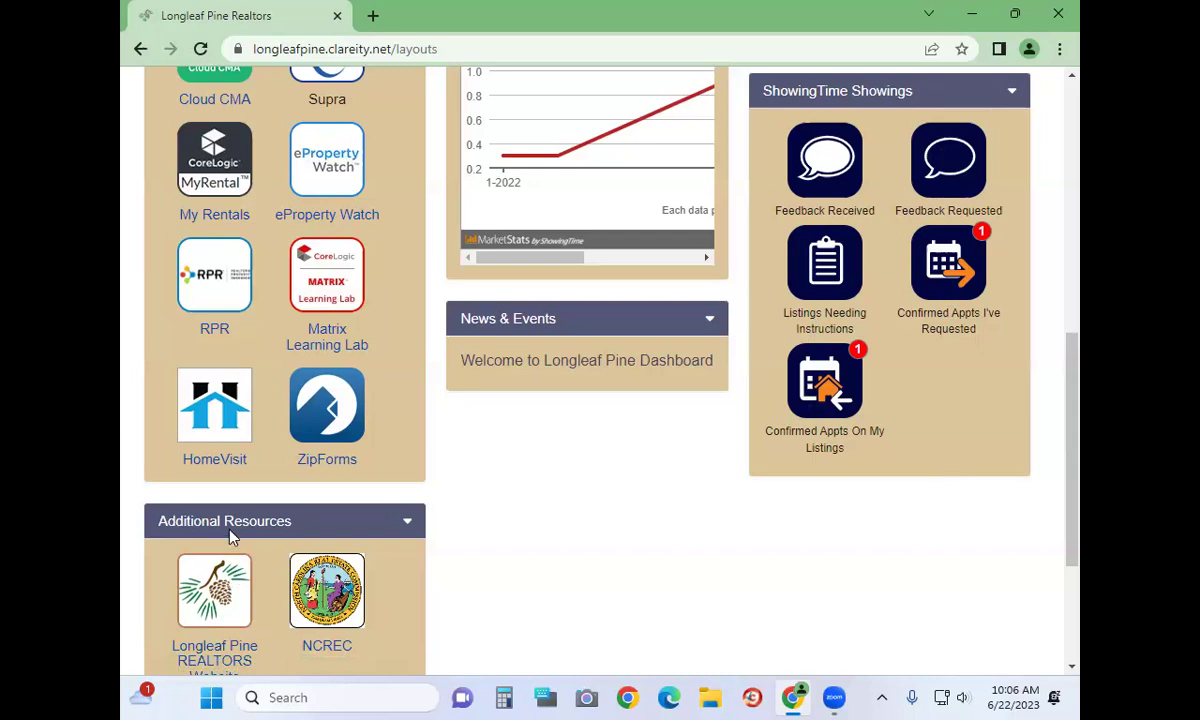
pyautogui.scroll(-3, 220, 530)
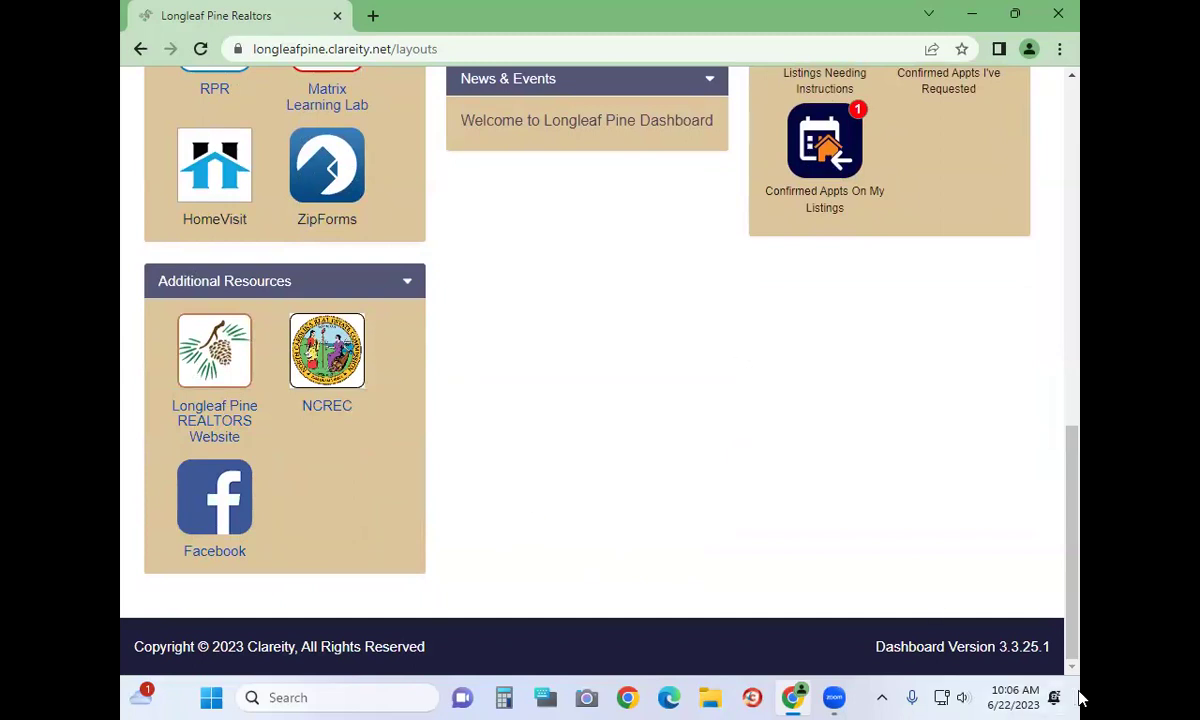
pyautogui.scroll(1, 792, 515)
pyautogui.scroll(7, 792, 516)
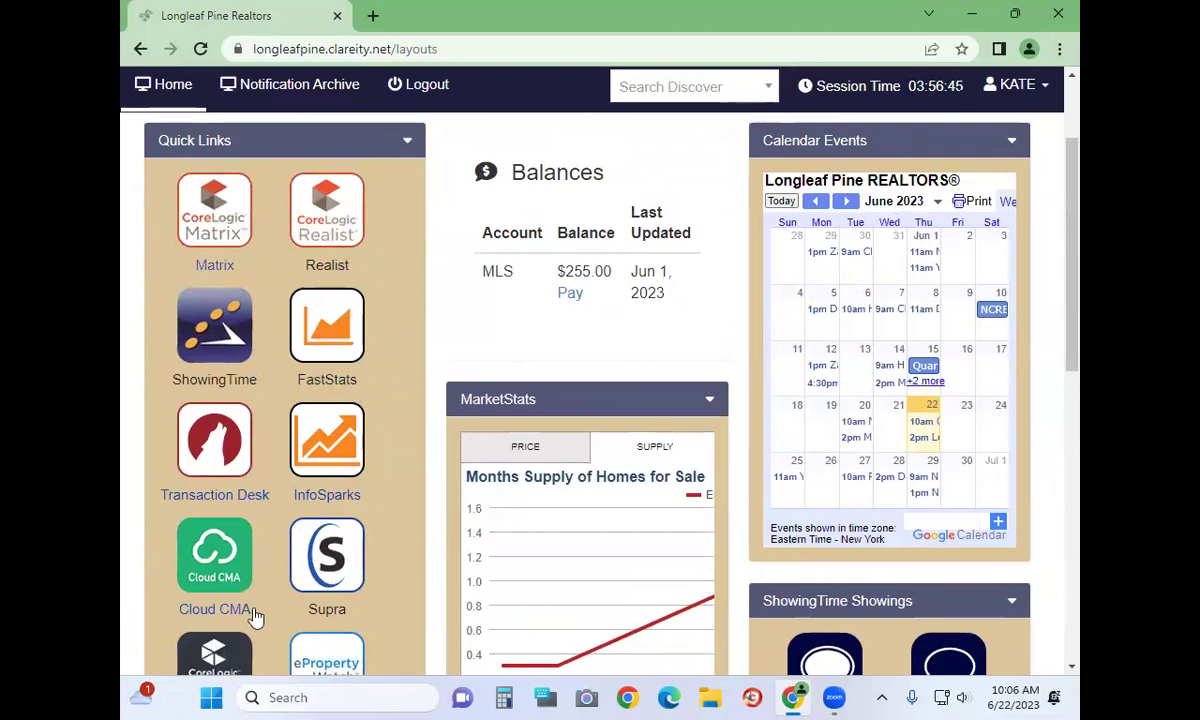
pyautogui.scroll(-2, 256, 547)
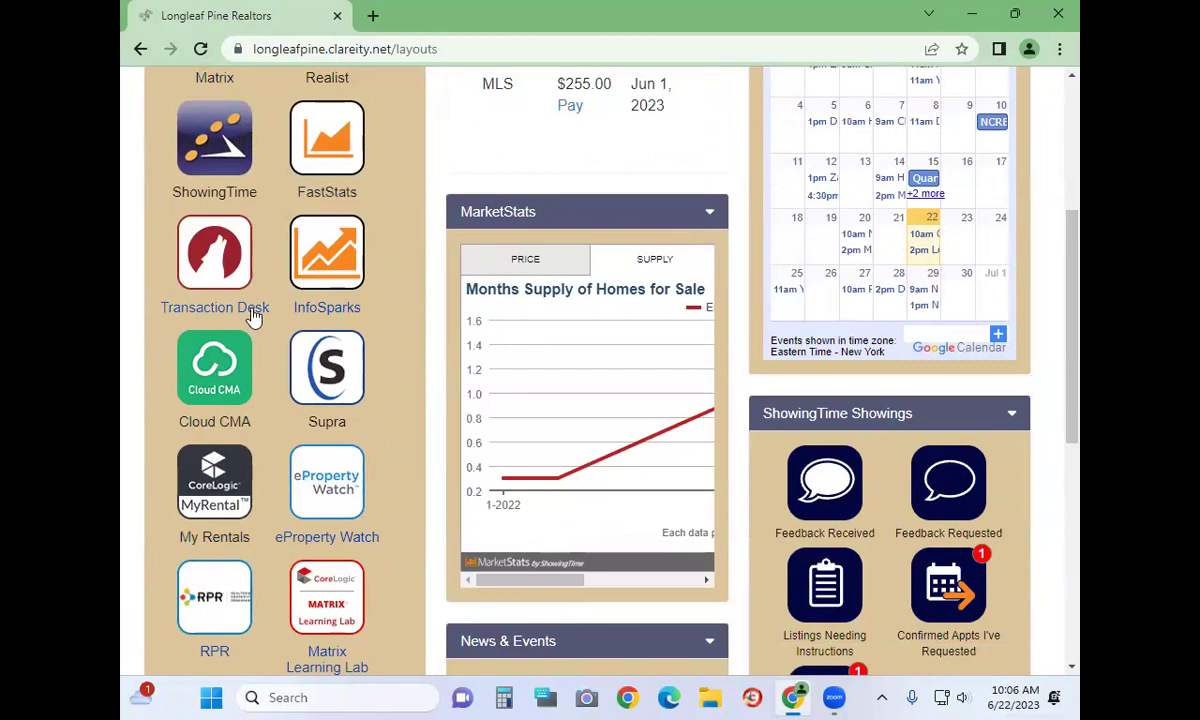
pyautogui.scroll(-2, 254, 316)
pyautogui.scroll(4, 260, 270)
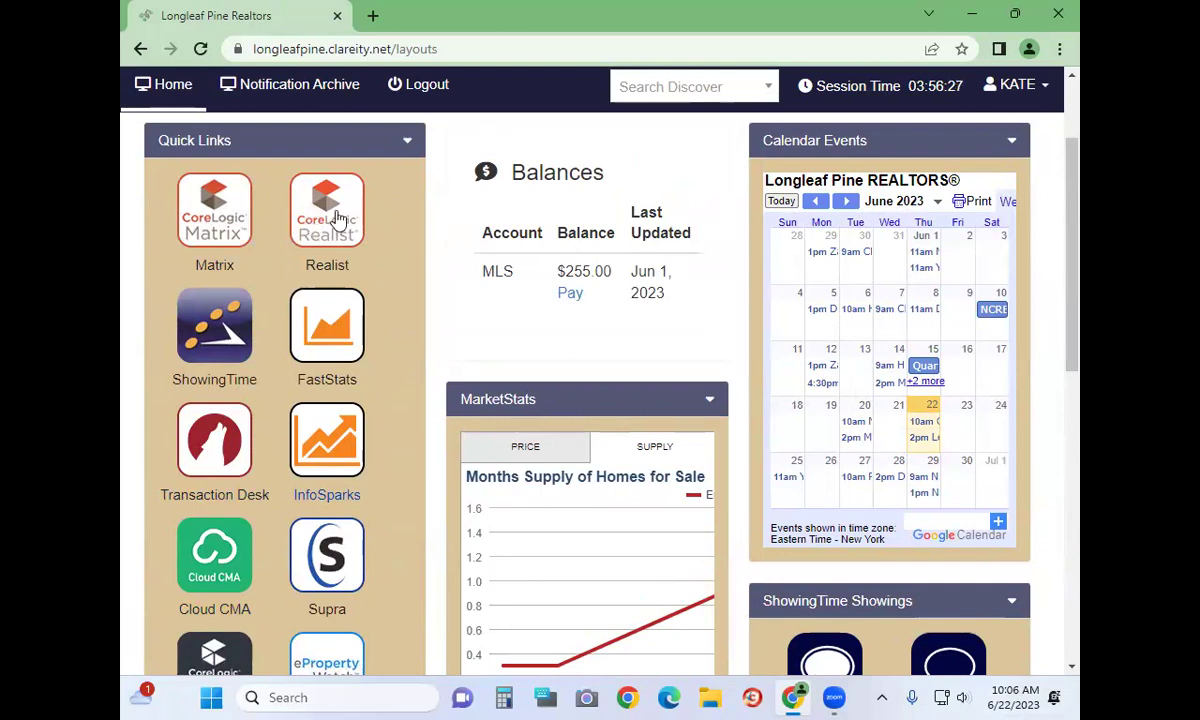
pyautogui.click(336, 220)
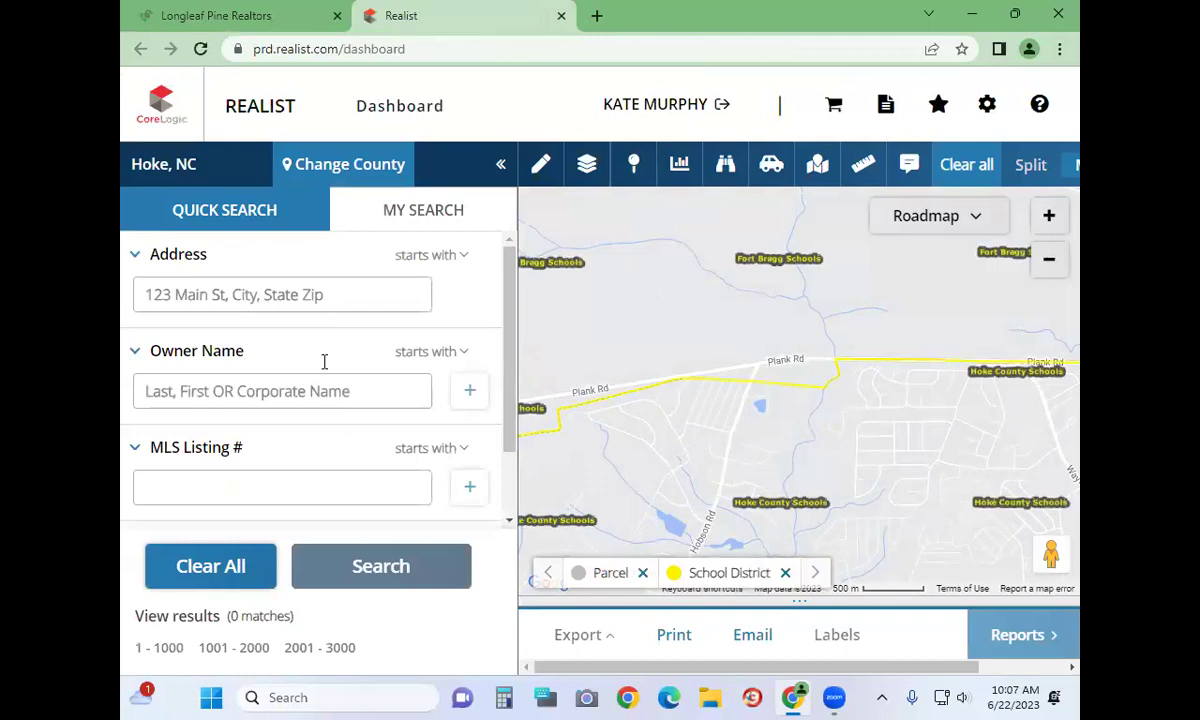
pyautogui.click(349, 294)
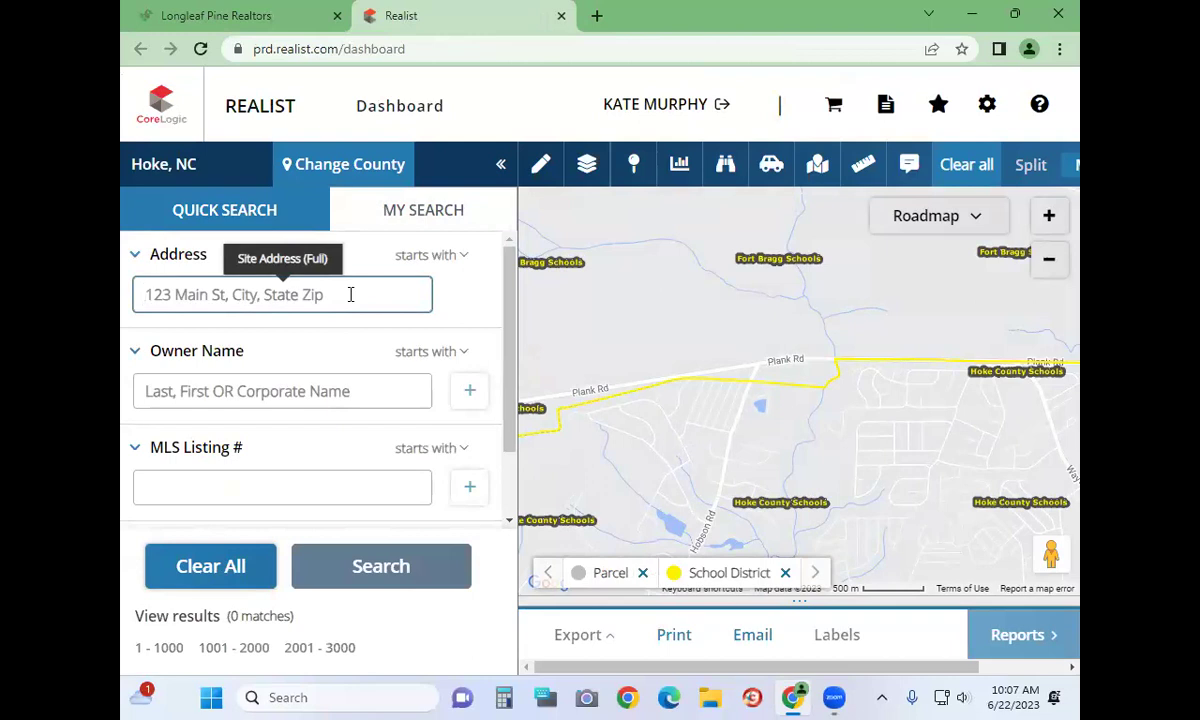
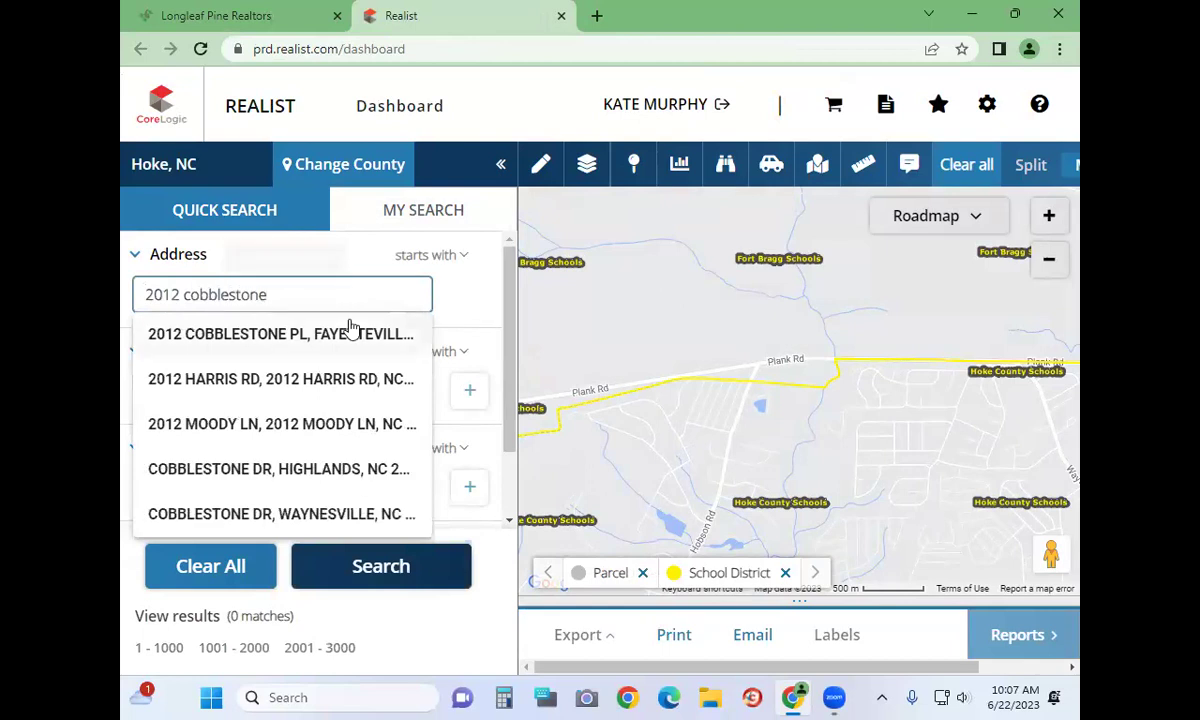
pyautogui.click(349, 331)
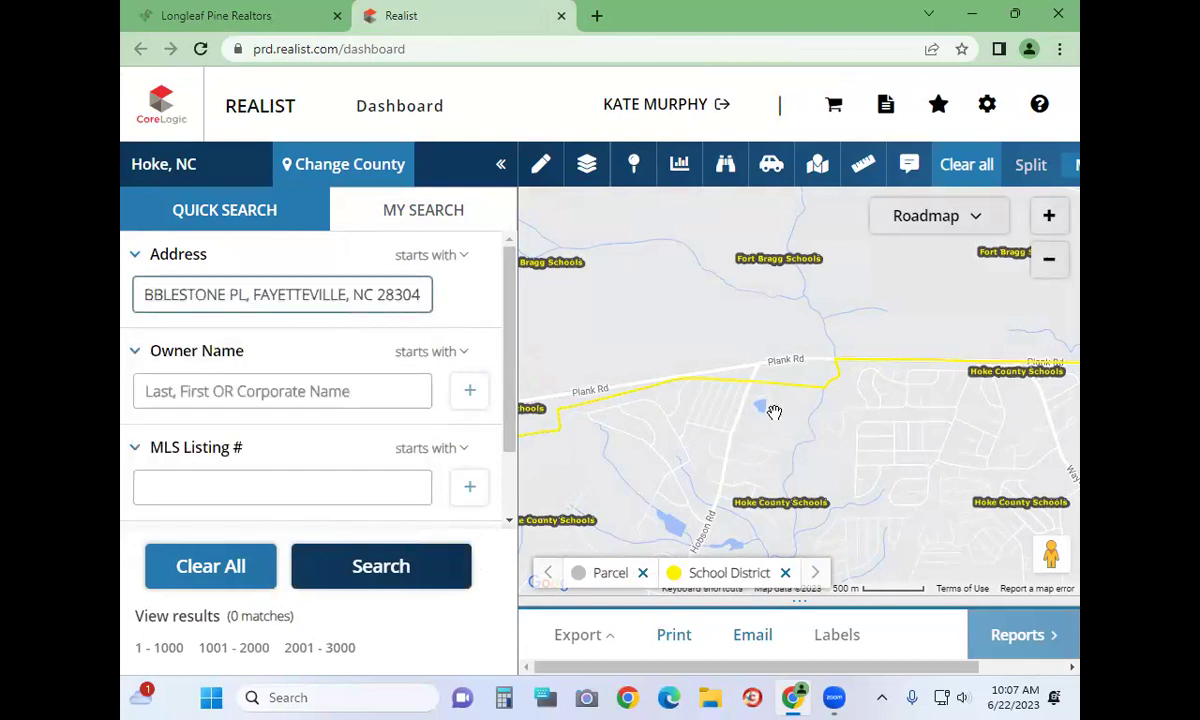
pyautogui.click(388, 562)
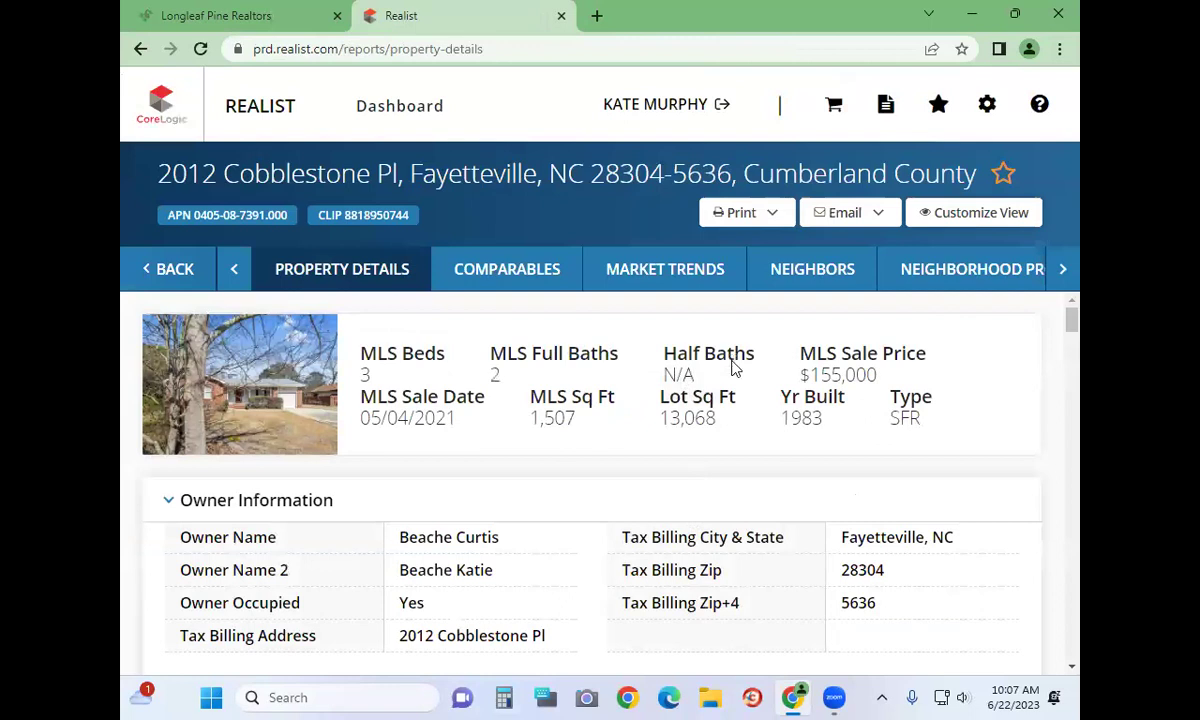
pyautogui.scroll(-4, 733, 365)
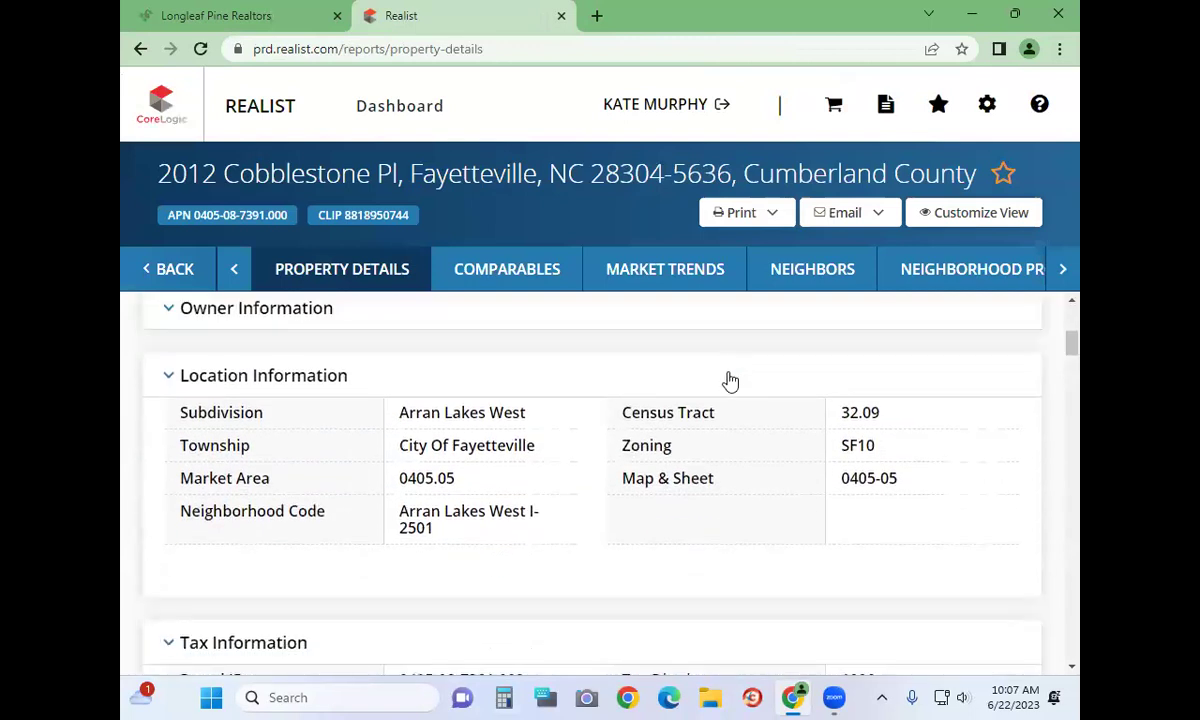
pyautogui.scroll(4, 641, 357)
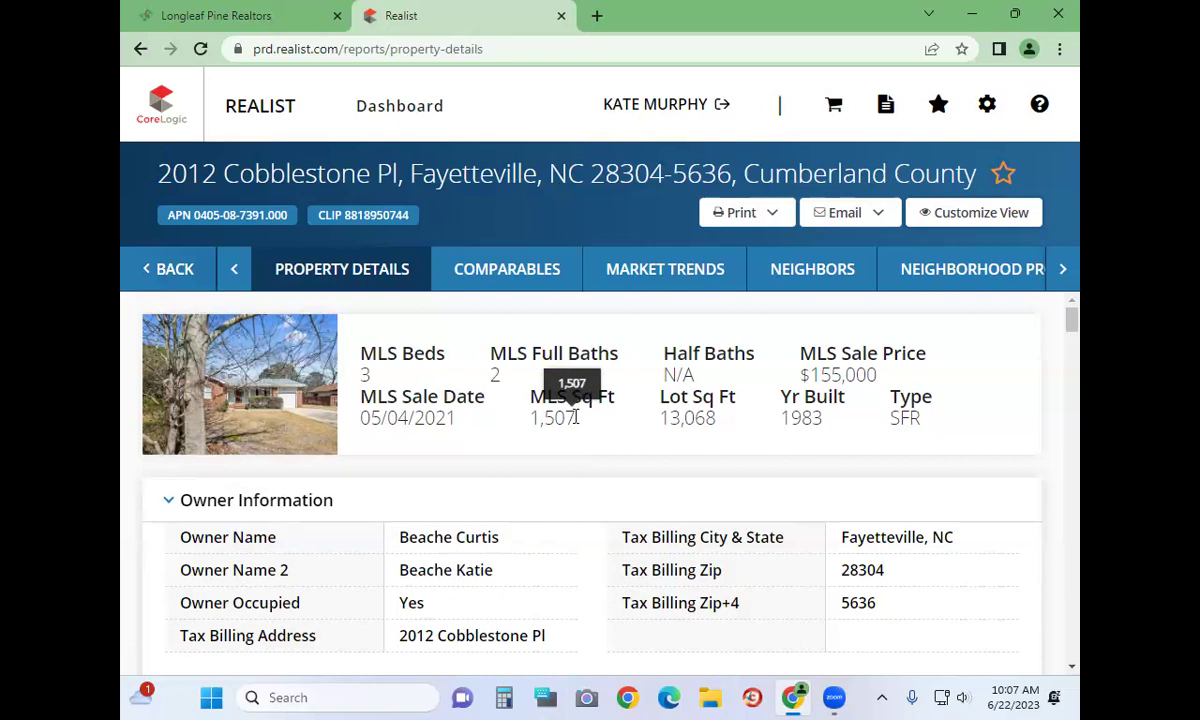
pyautogui.scroll(-1, 575, 417)
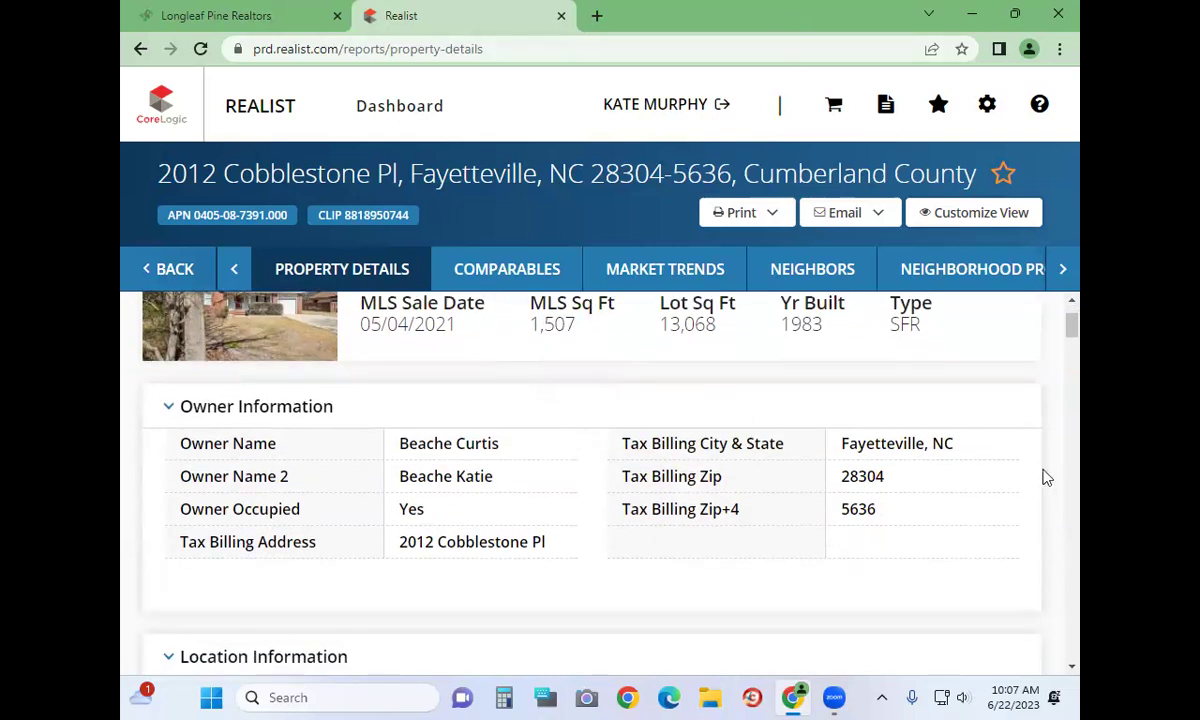
pyautogui.scroll(-2, 1046, 478)
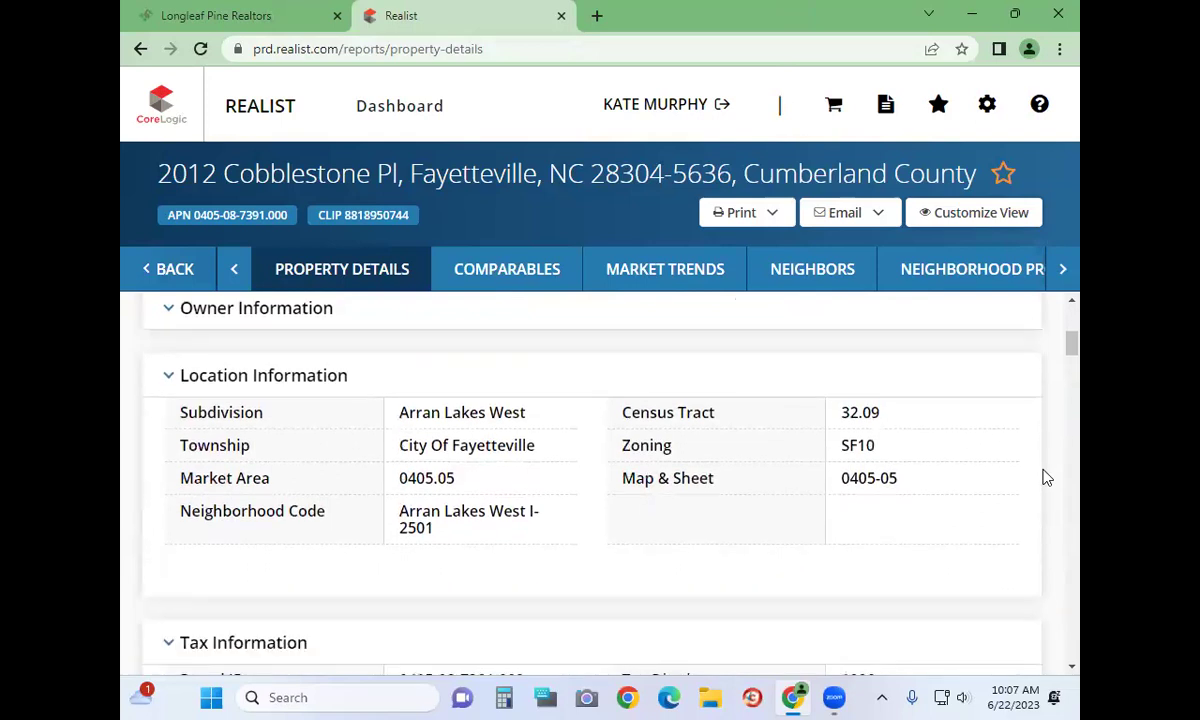
pyautogui.scroll(-1, 1046, 478)
pyautogui.scroll(-2, 1046, 478)
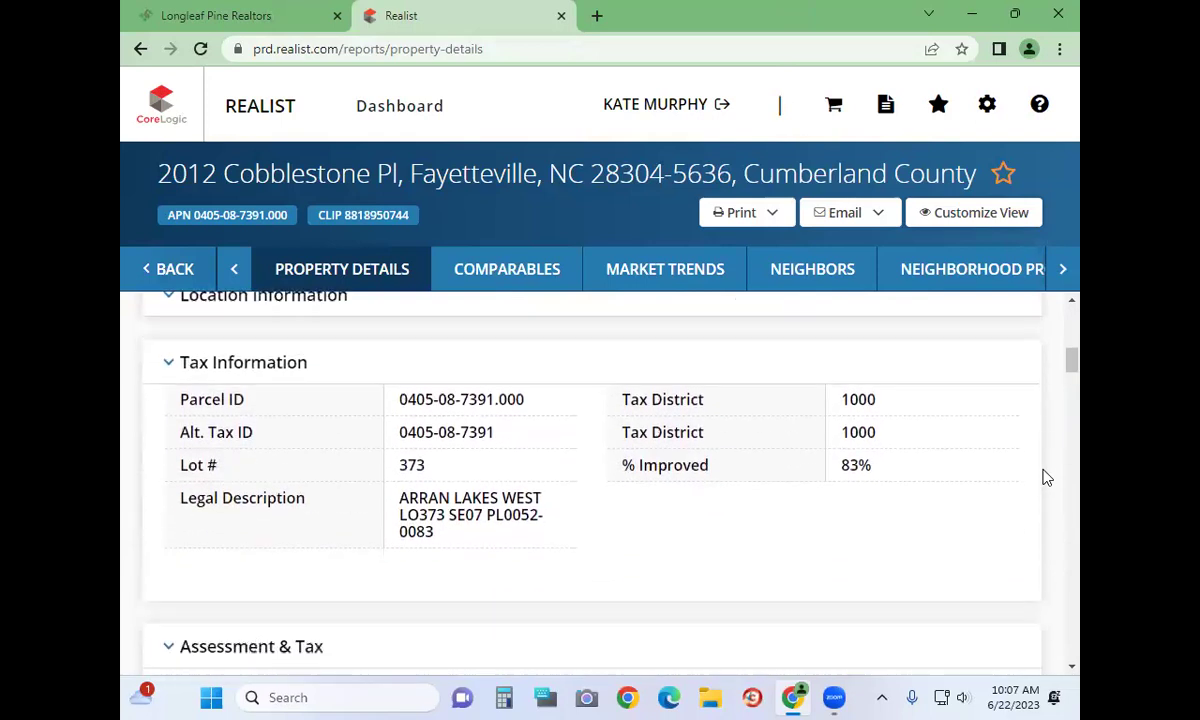
pyautogui.scroll(-7, 977, 485)
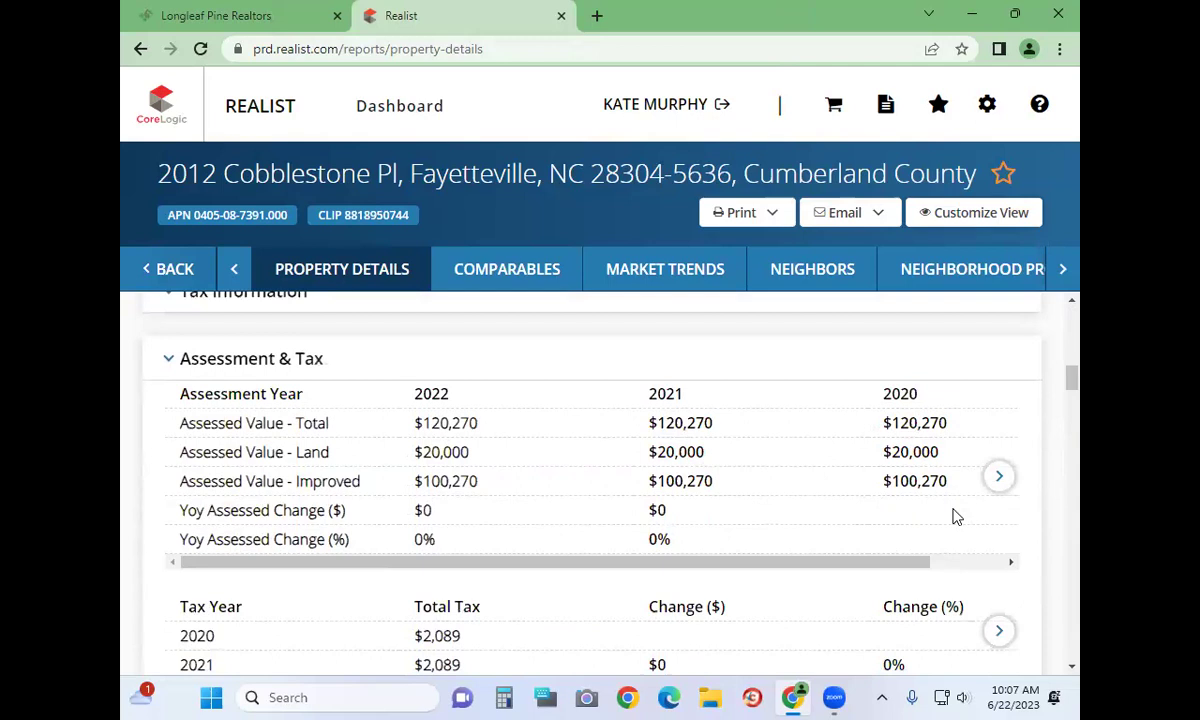
pyautogui.scroll(-8, 954, 508)
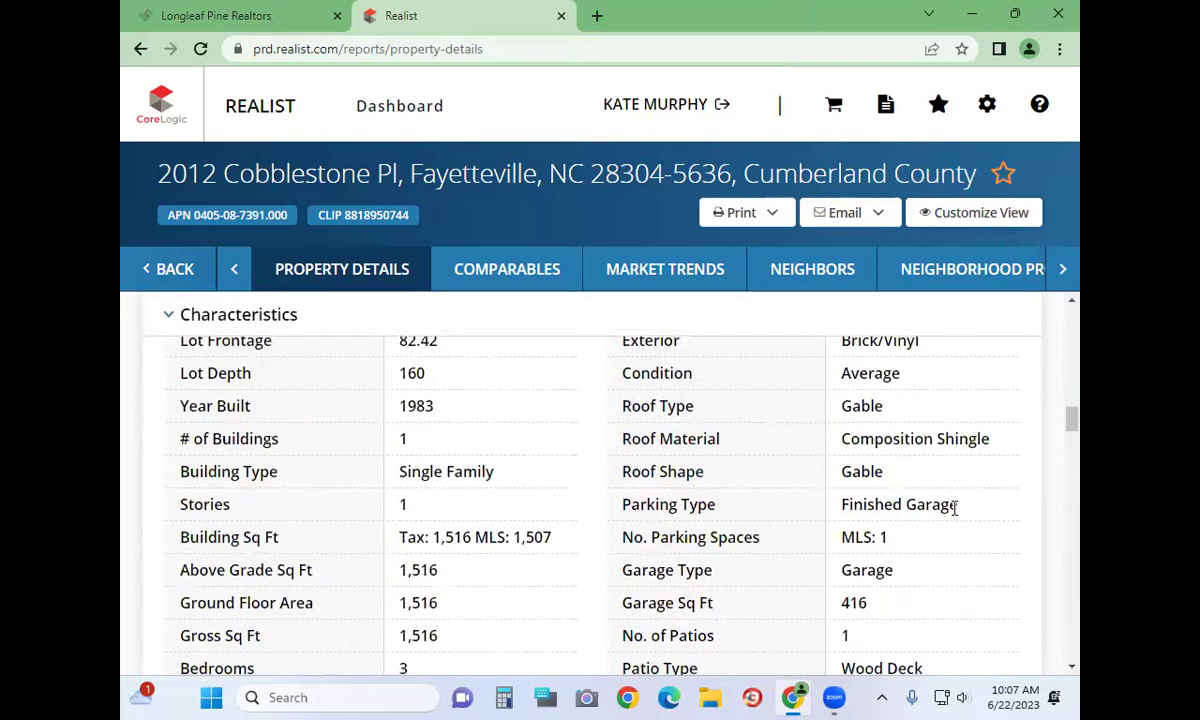
pyautogui.scroll(-6, 954, 508)
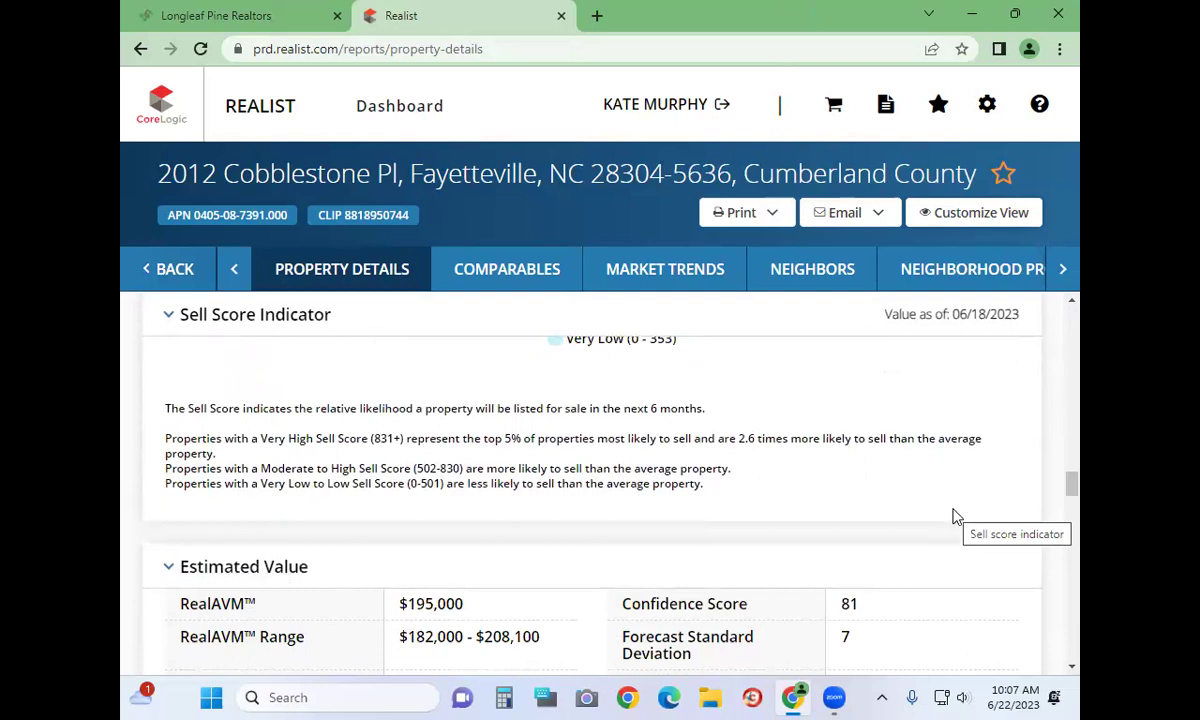
pyautogui.scroll(-6, 954, 515)
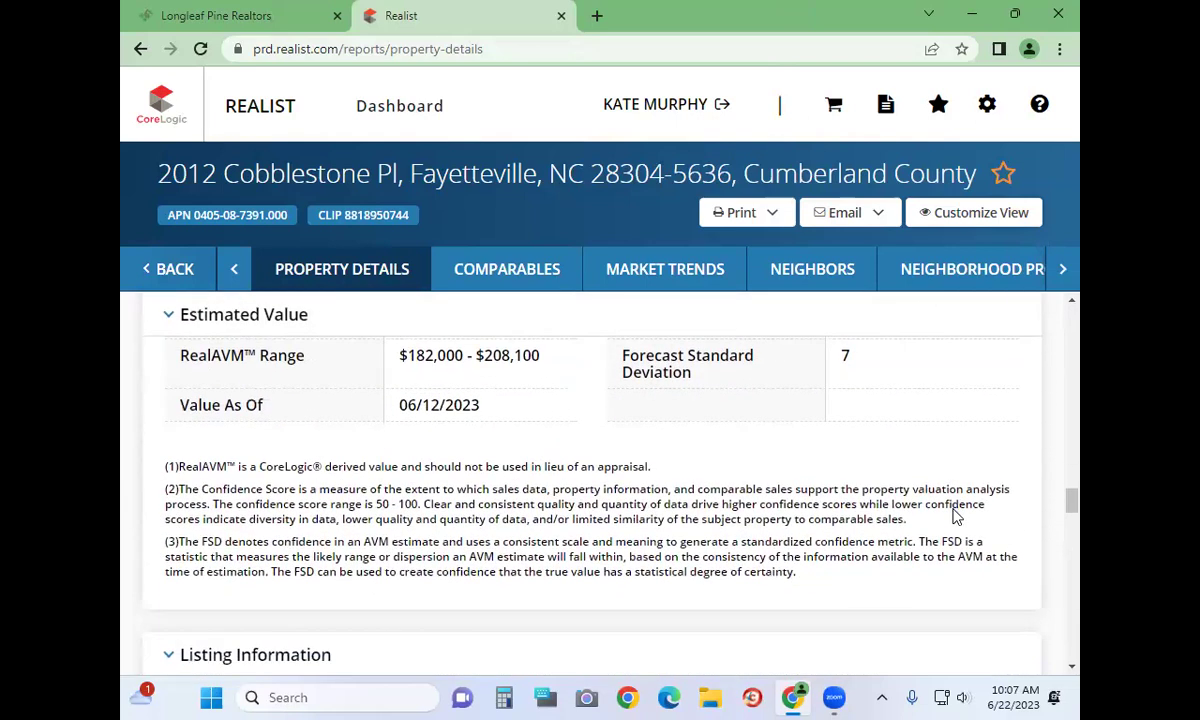
pyautogui.scroll(-1, 954, 508)
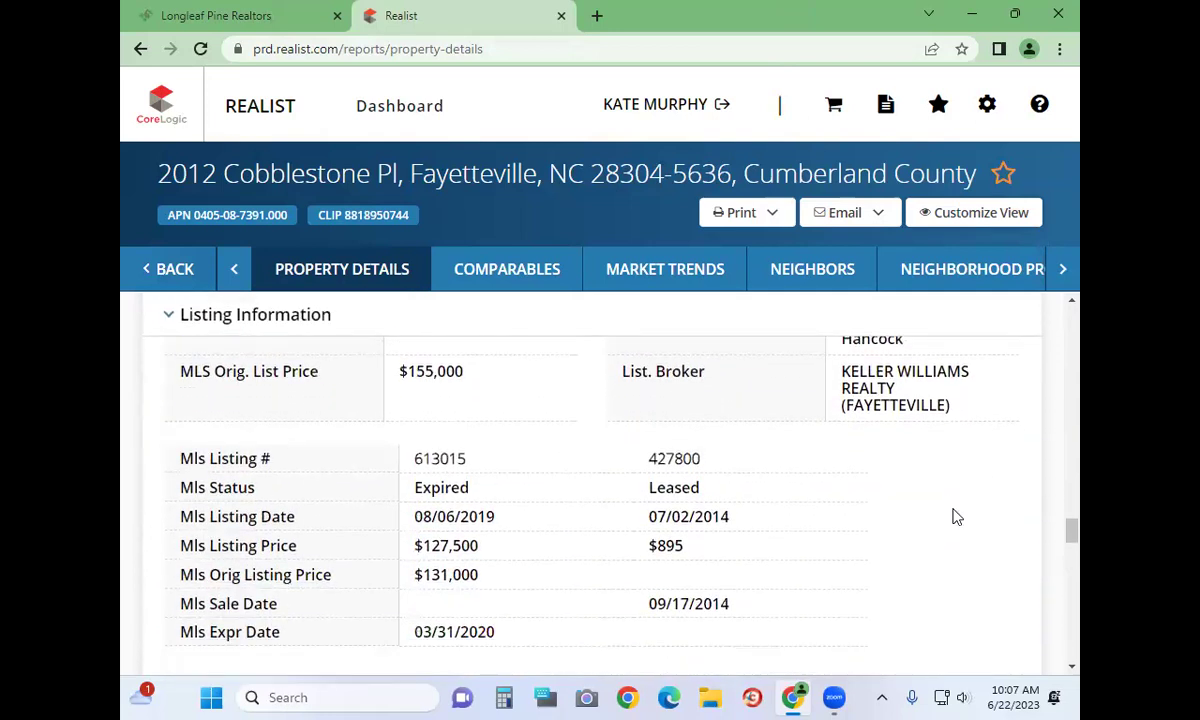
pyautogui.scroll(3, 422, 495)
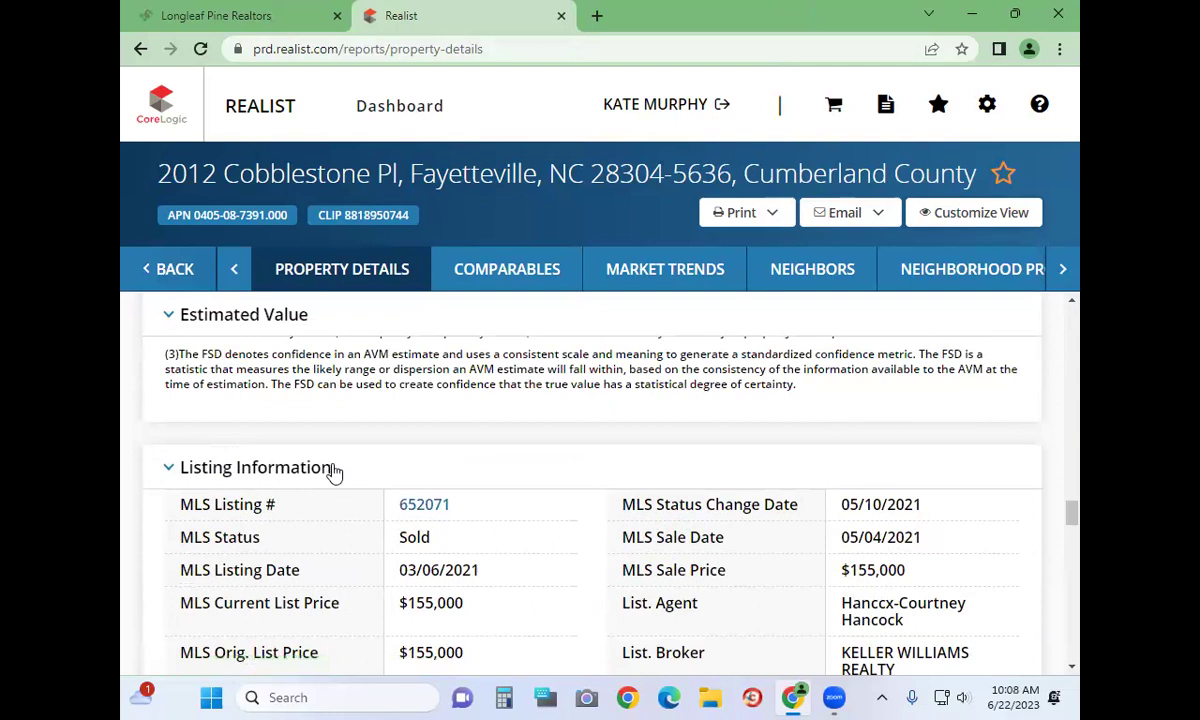
pyautogui.scroll(-5, 333, 471)
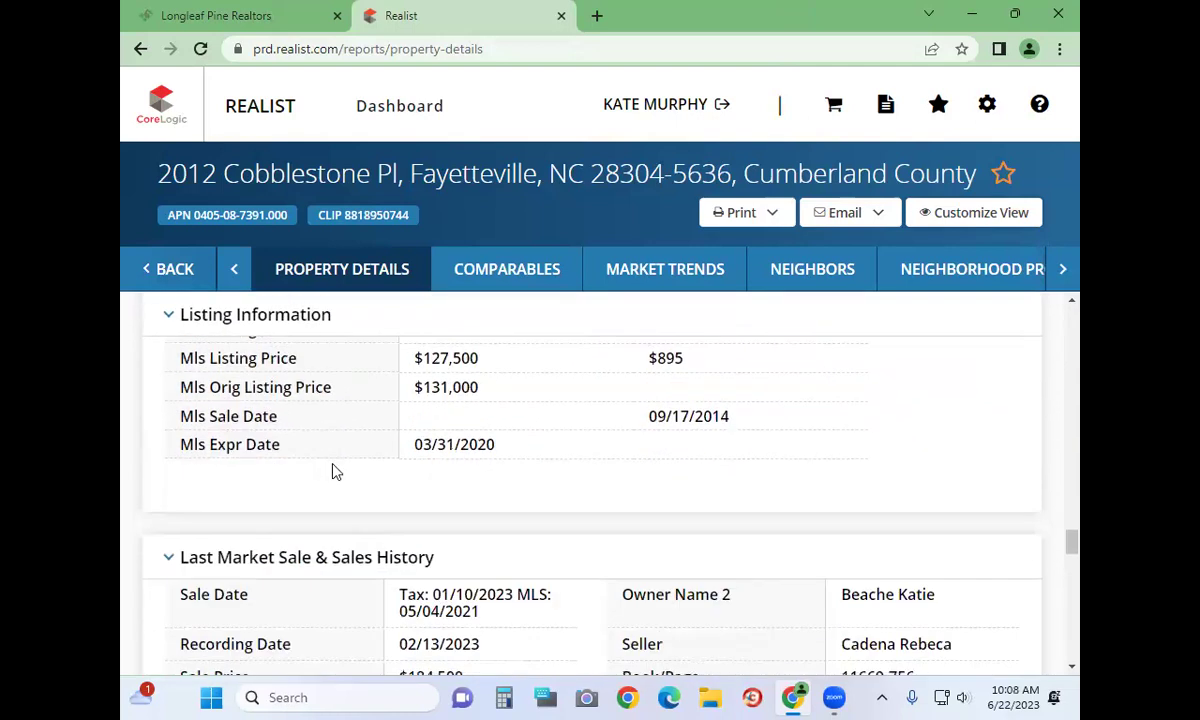
pyautogui.scroll(-2, 334, 472)
pyautogui.scroll(-1, 335, 471)
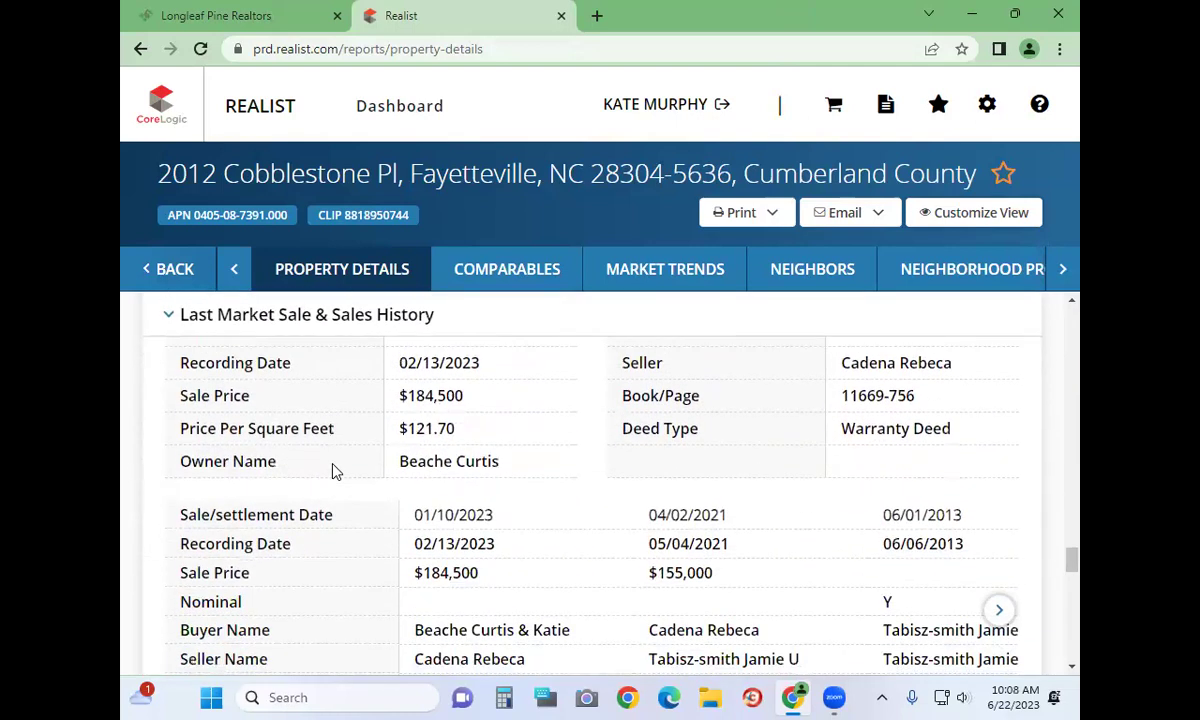
pyautogui.scroll(-3, 335, 471)
pyautogui.scroll(-3, 335, 471)
pyautogui.scroll(1, 335, 471)
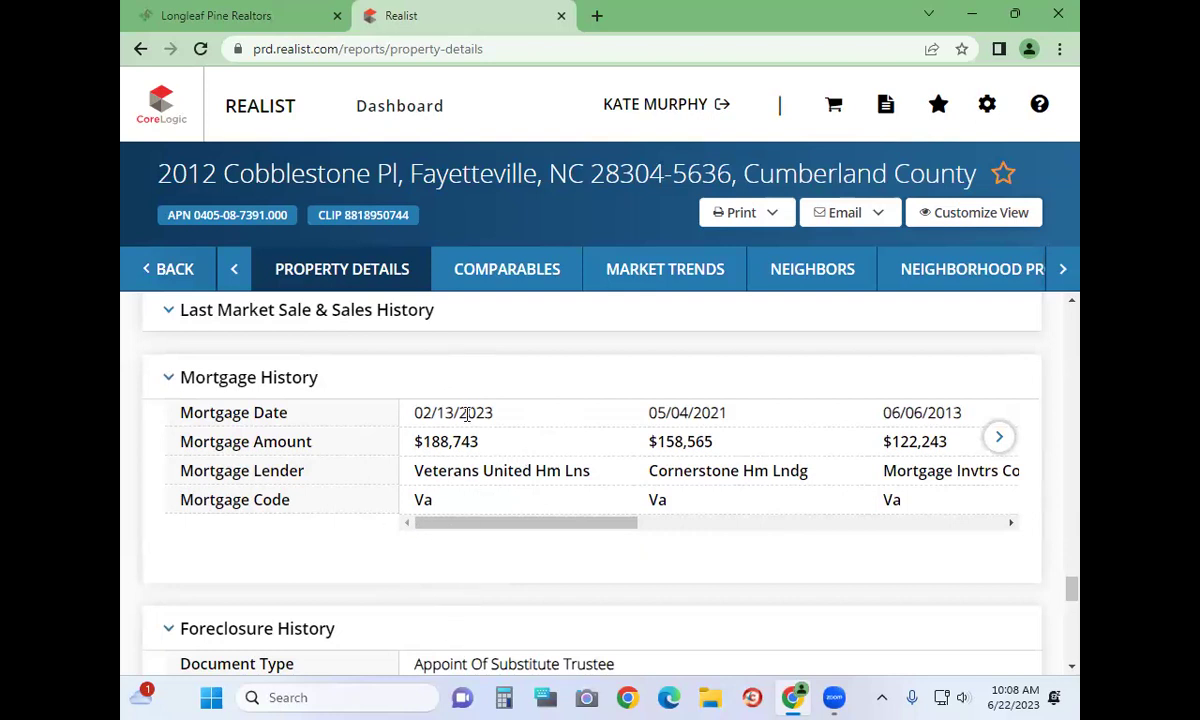
pyautogui.scroll(-7, 466, 414)
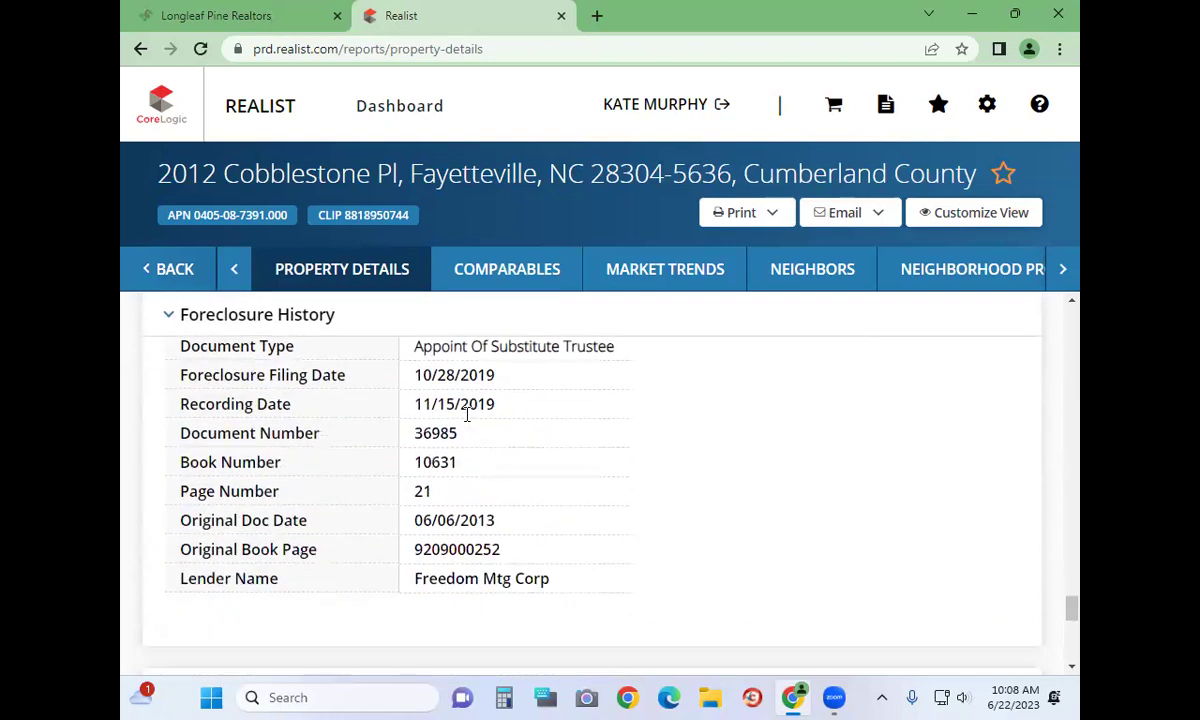
pyautogui.scroll(8, 466, 423)
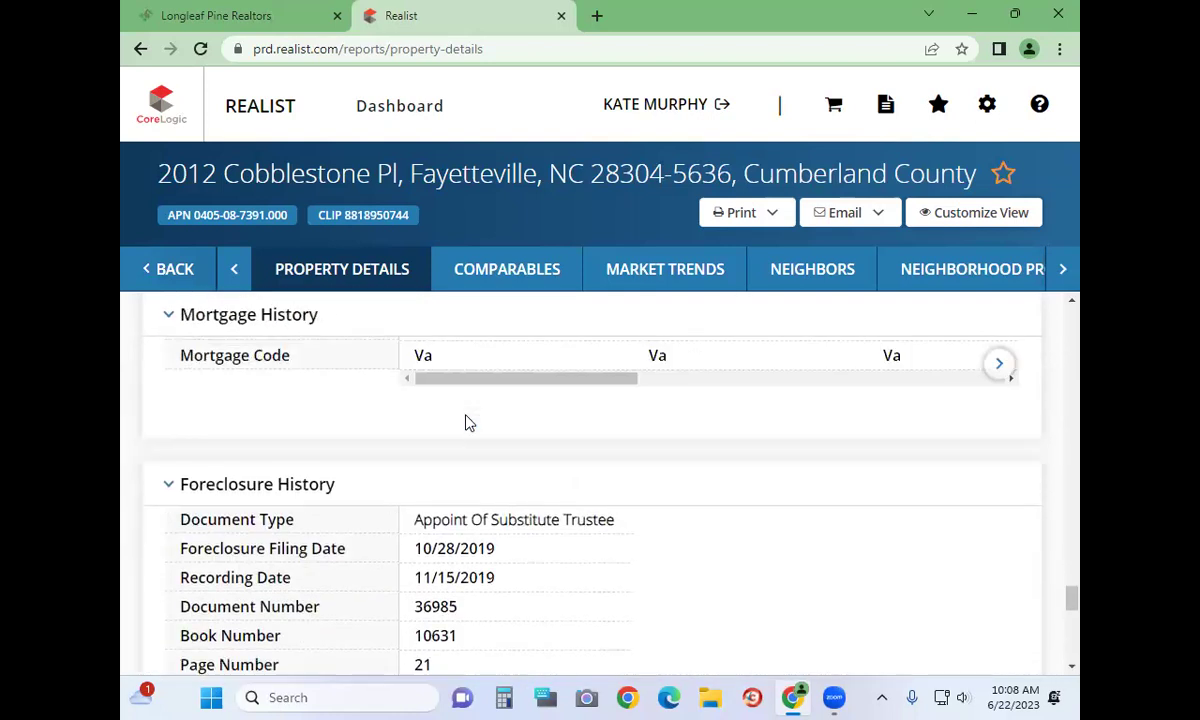
pyautogui.click(142, 49)
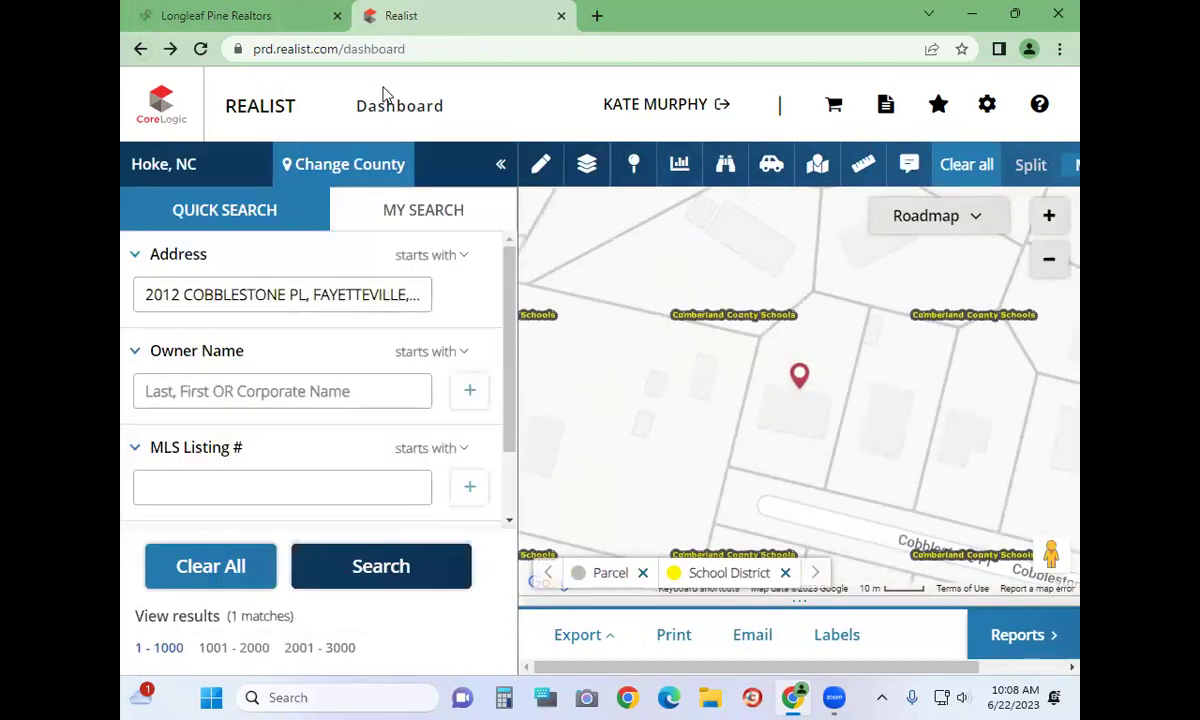
# Switch the map's boundary layers from School District to City
pyautogui.click(584, 166)
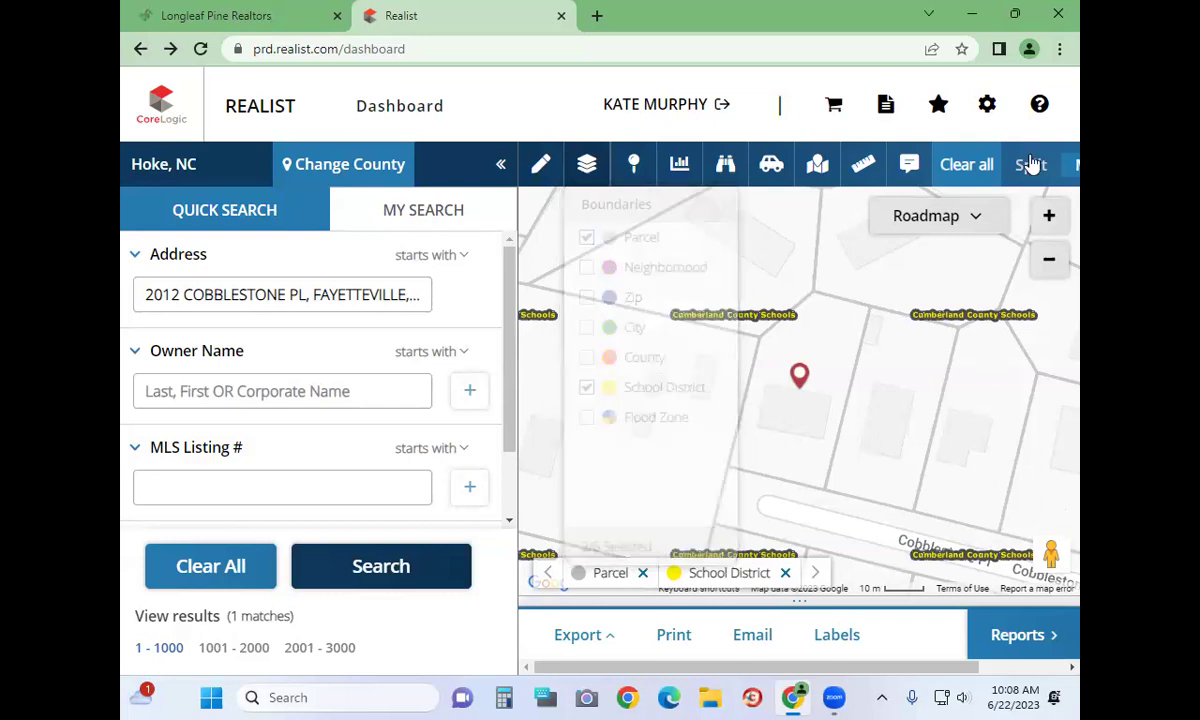
pyautogui.click(590, 165)
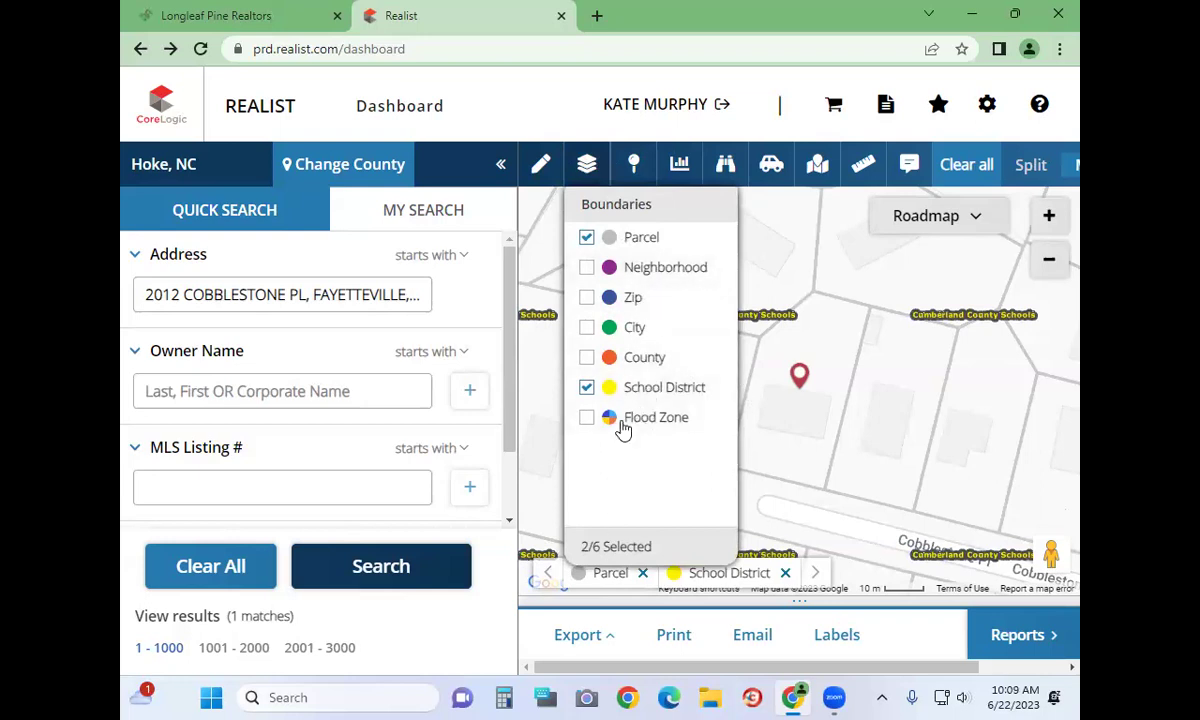
pyautogui.click(605, 330)
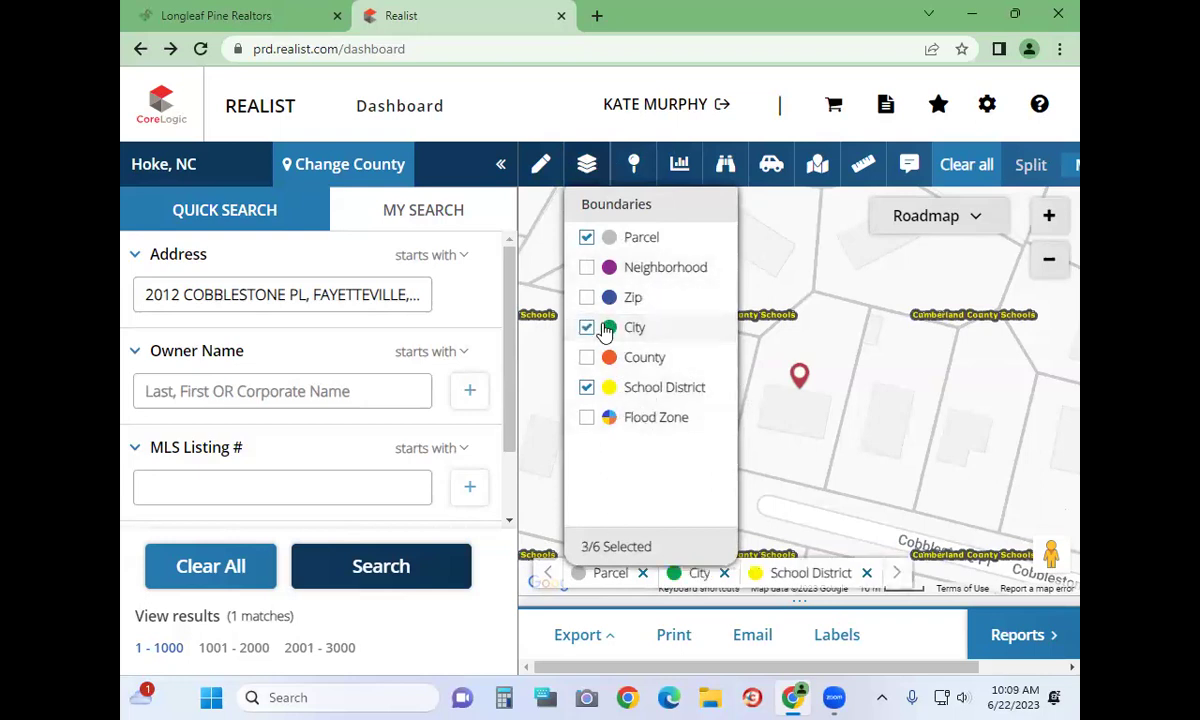
pyautogui.click(628, 392)
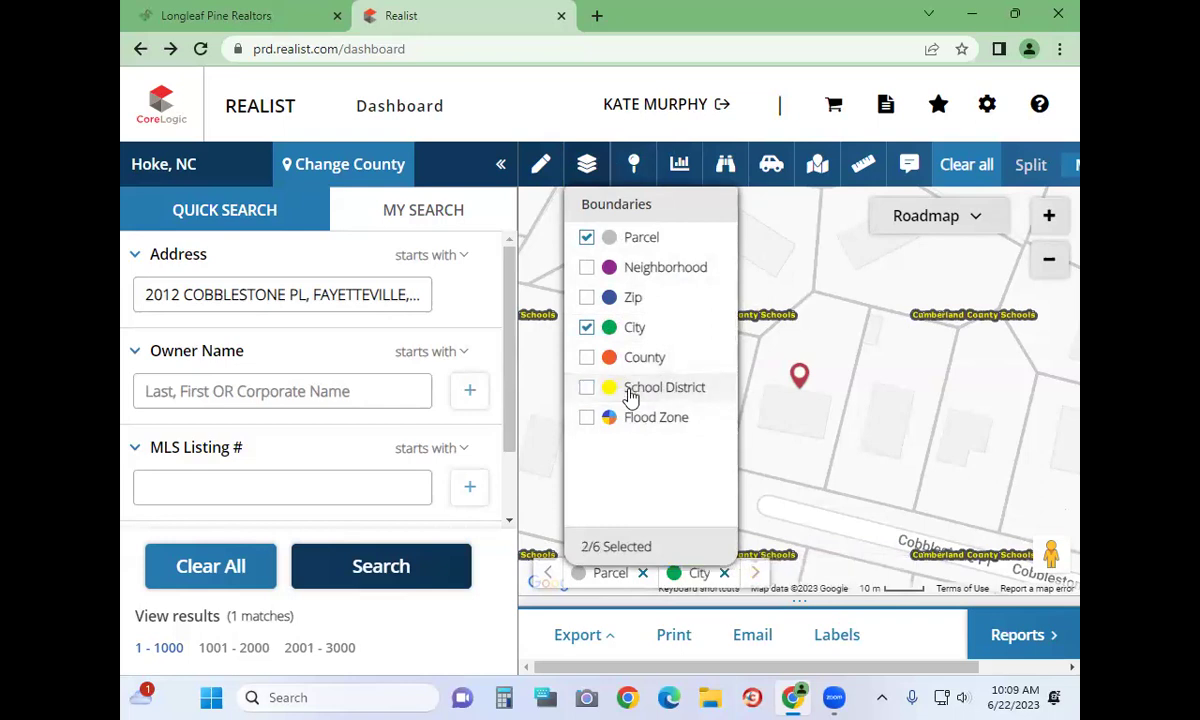
# Zoom the map out to the full city boundaries and recentre it on the property near Hope Mills
pyautogui.click(1049, 260)
pyautogui.click(1049, 260)
pyautogui.click(1049, 260)
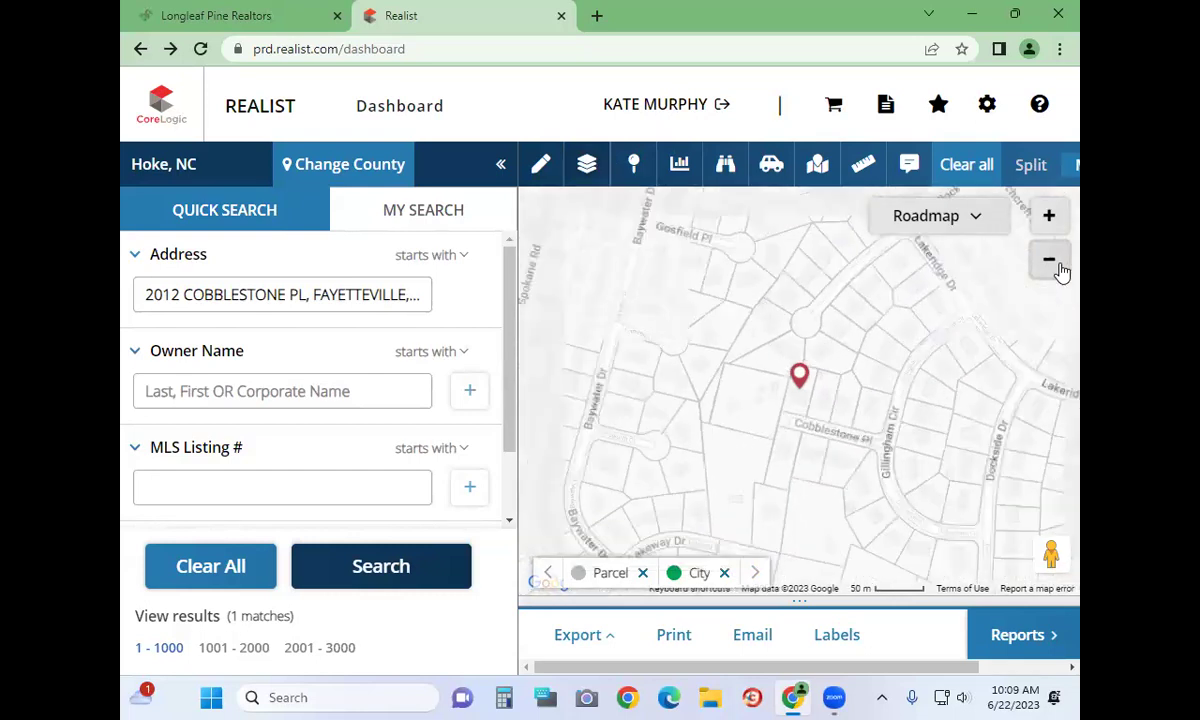
pyautogui.click(1058, 268)
pyautogui.click(1058, 268)
pyautogui.click(1058, 268)
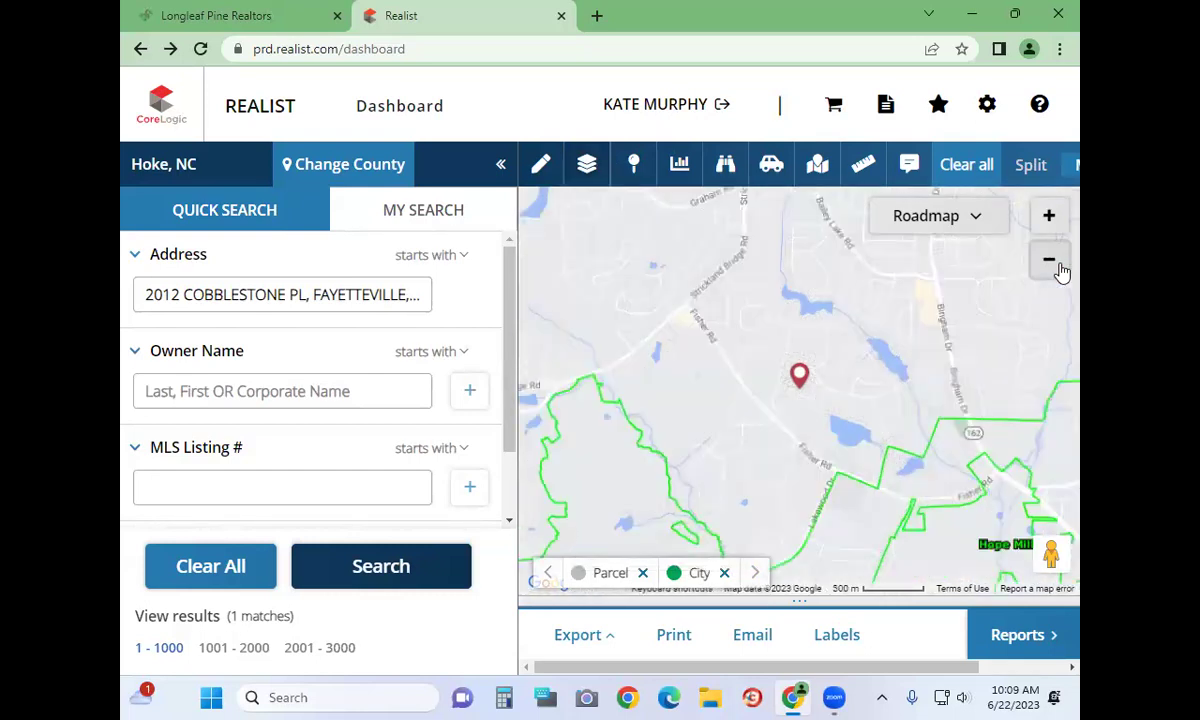
pyautogui.click(1060, 270)
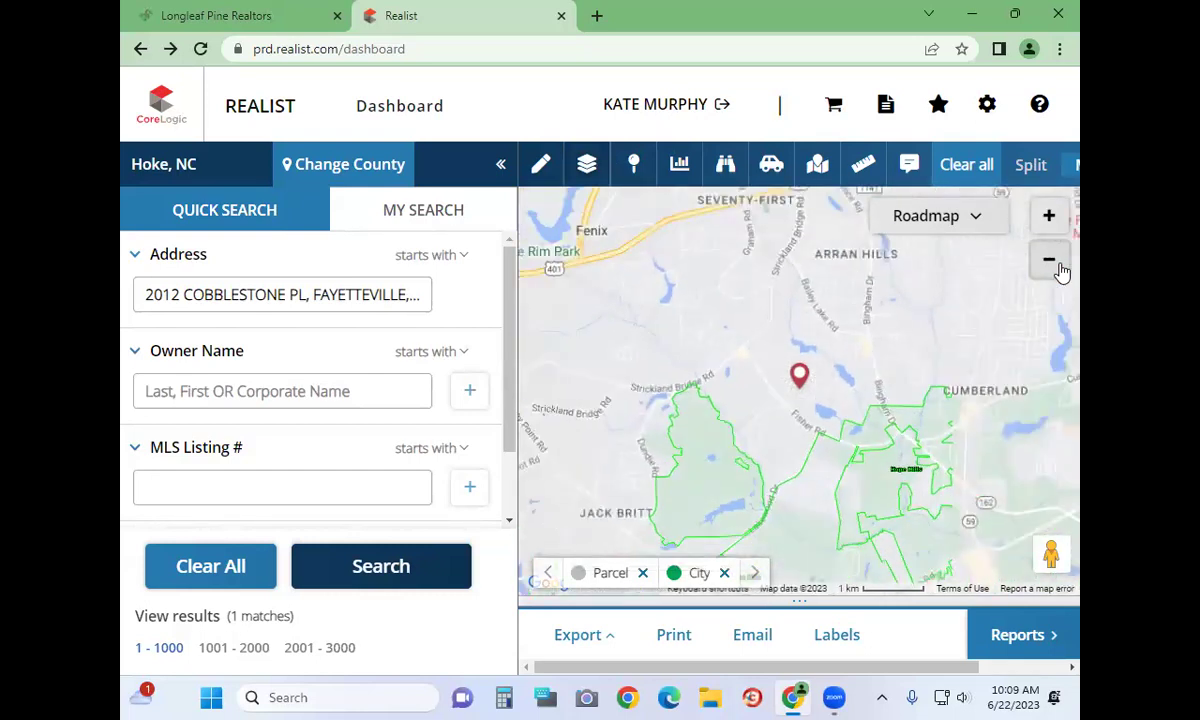
pyautogui.click(1060, 270)
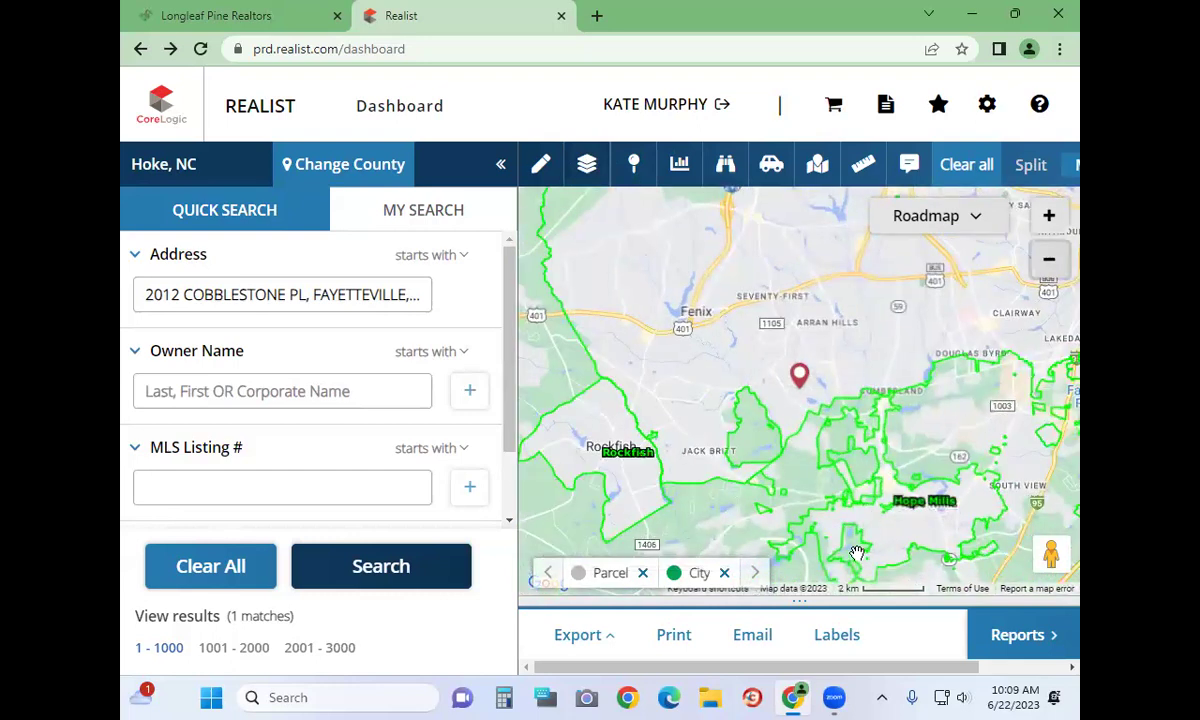
pyautogui.moveTo(857, 553); pyautogui.dragTo(855, 465)
pyautogui.moveTo(798, 435); pyautogui.dragTo(762, 435)
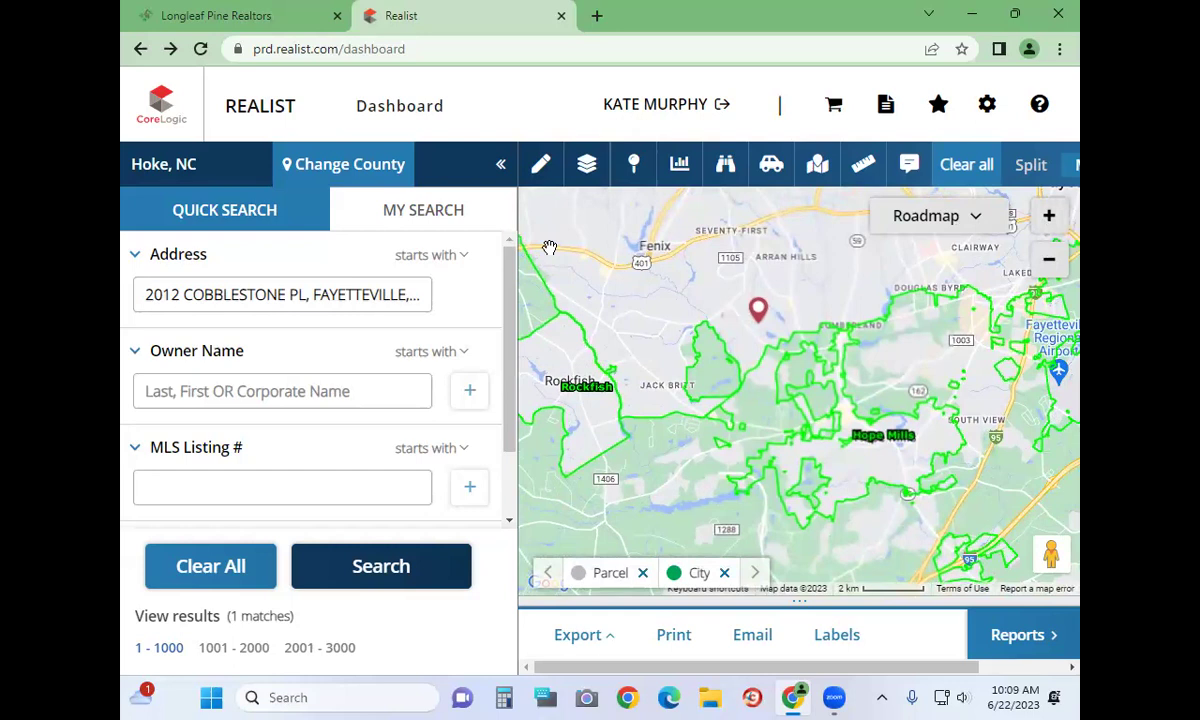
pyautogui.click(1048, 216)
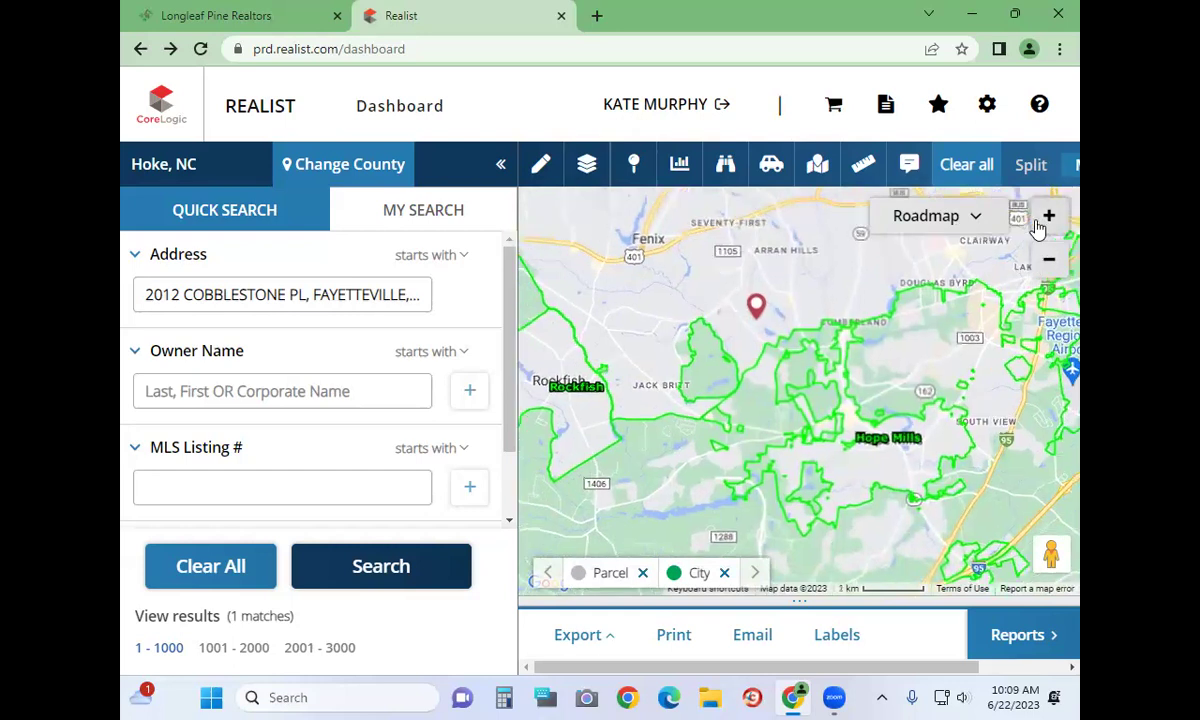
# Show Neighborhood boundaries and hide City boundaries on the map
pyautogui.click(586, 168)
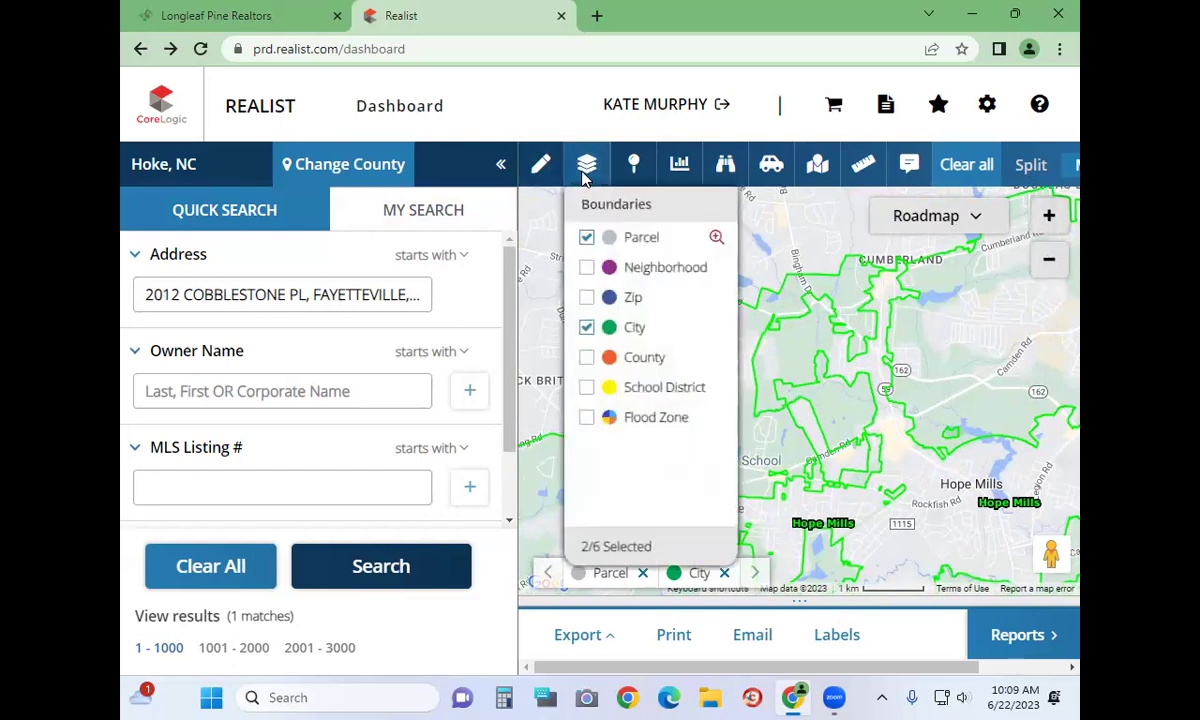
pyautogui.click(586, 267)
pyautogui.click(586, 327)
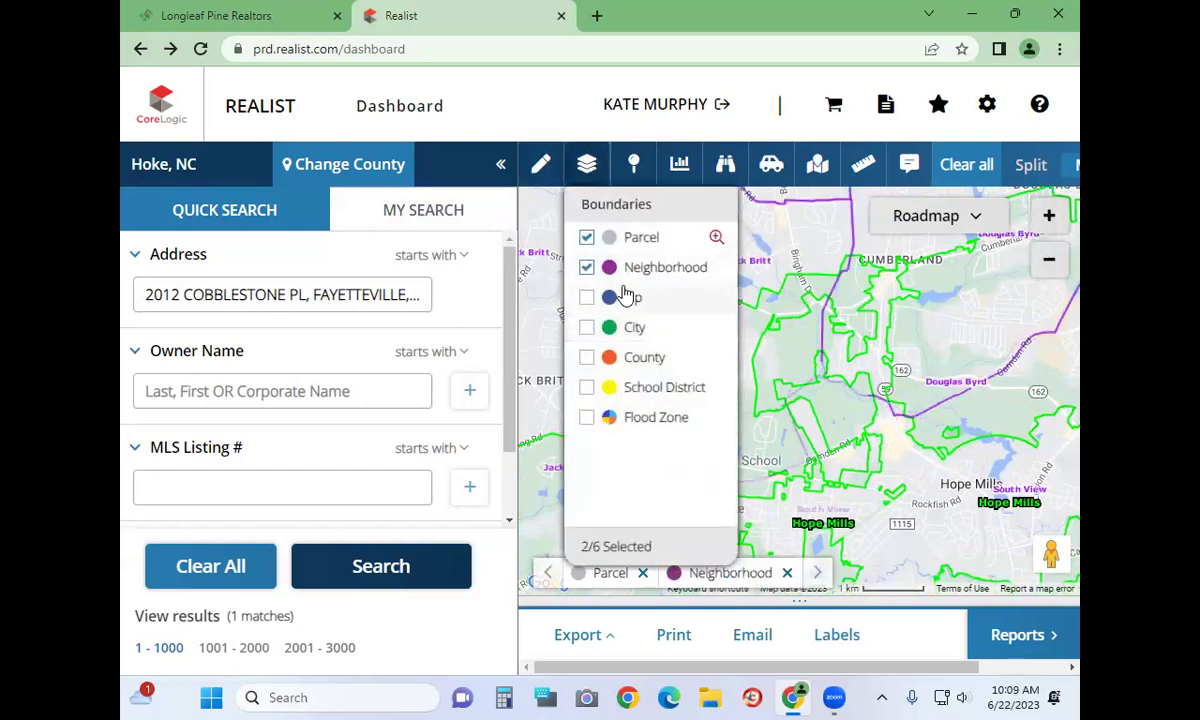
pyautogui.click(735, 265)
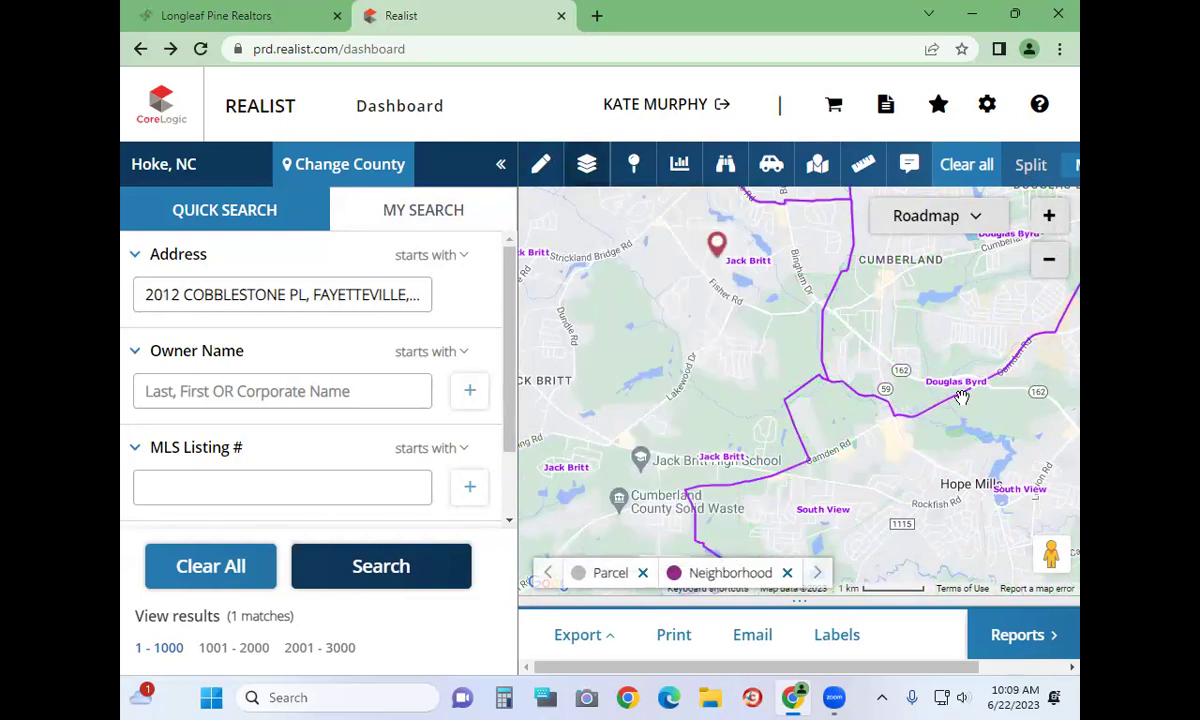
# Pan toward Seventy-First and Arran Hills, zoom out one level, and return to the portal tab
pyautogui.moveTo(754, 311); pyautogui.dragTo(754, 459)
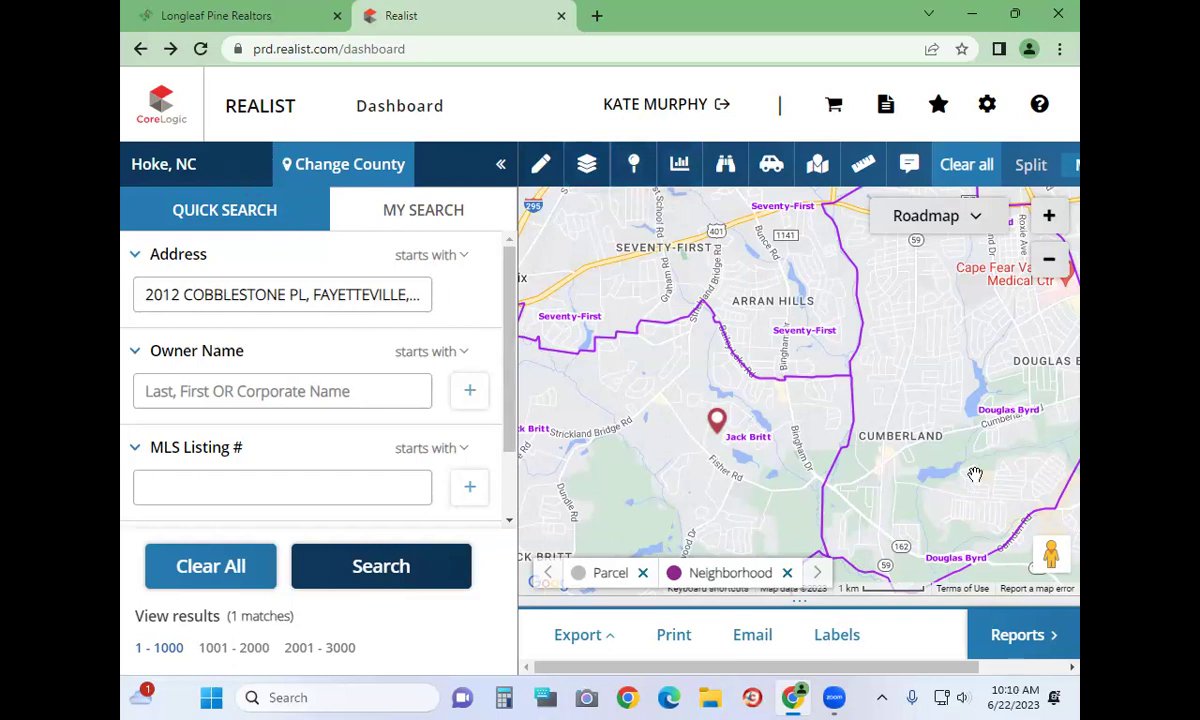
pyautogui.click(1049, 262)
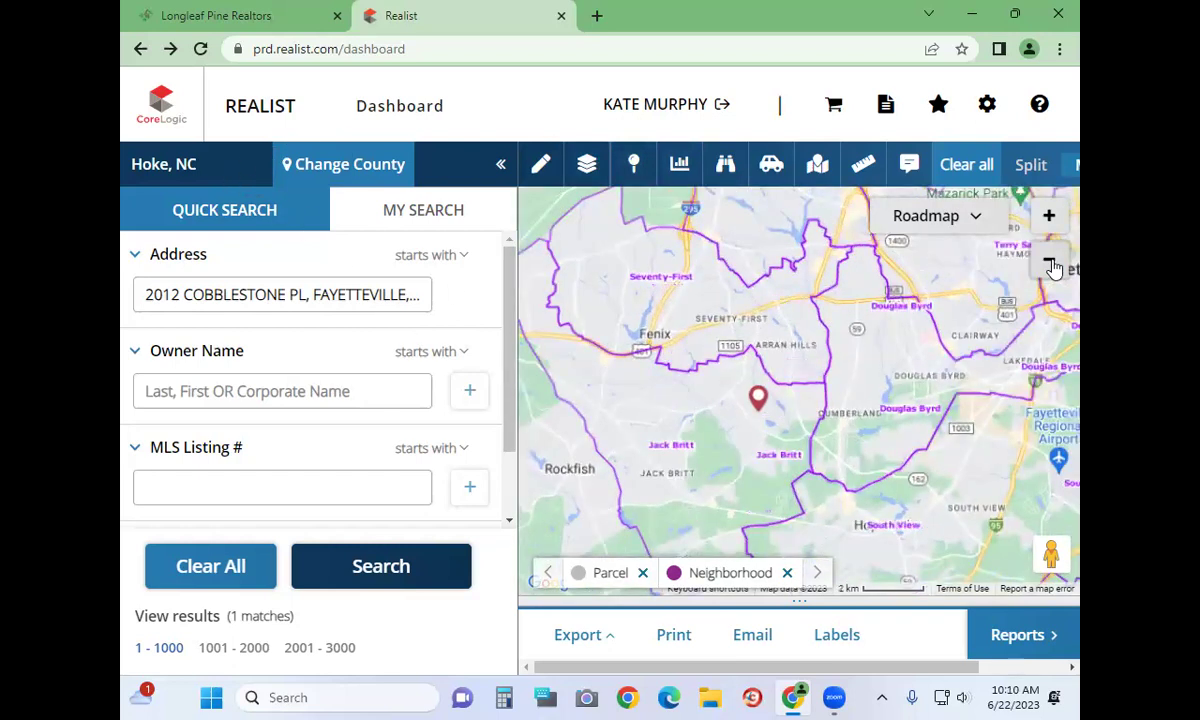
pyautogui.moveTo(985, 315); pyautogui.dragTo(950, 467)
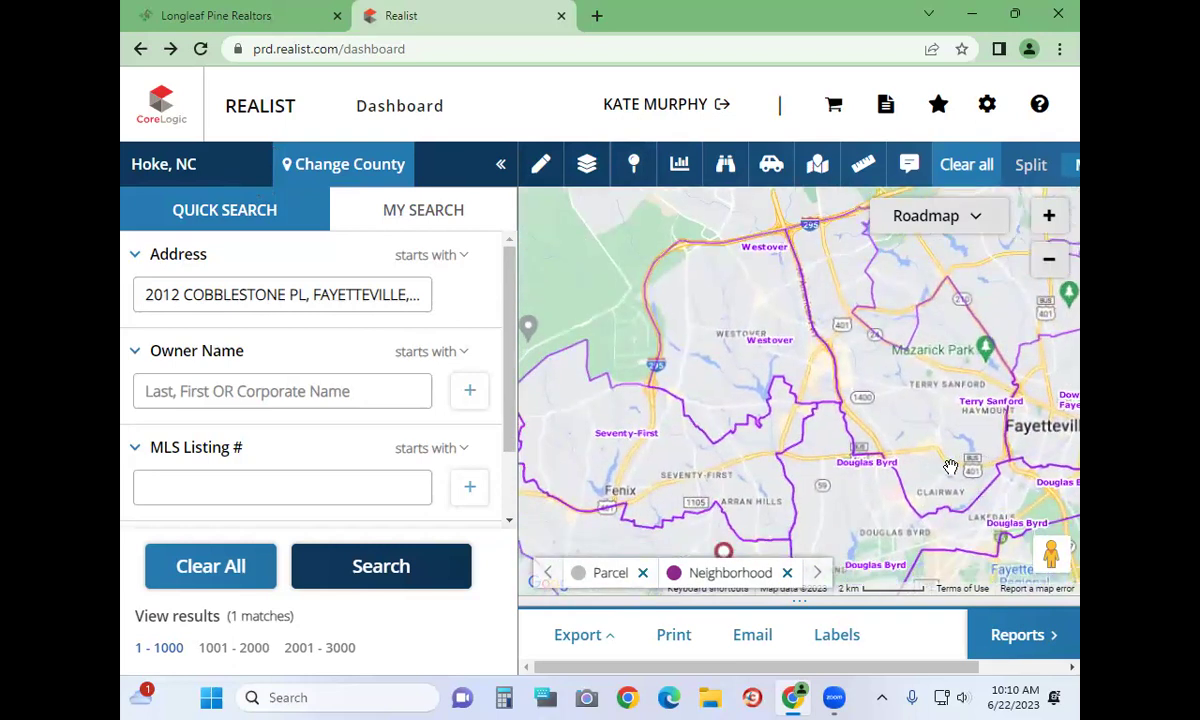
pyautogui.click(213, 17)
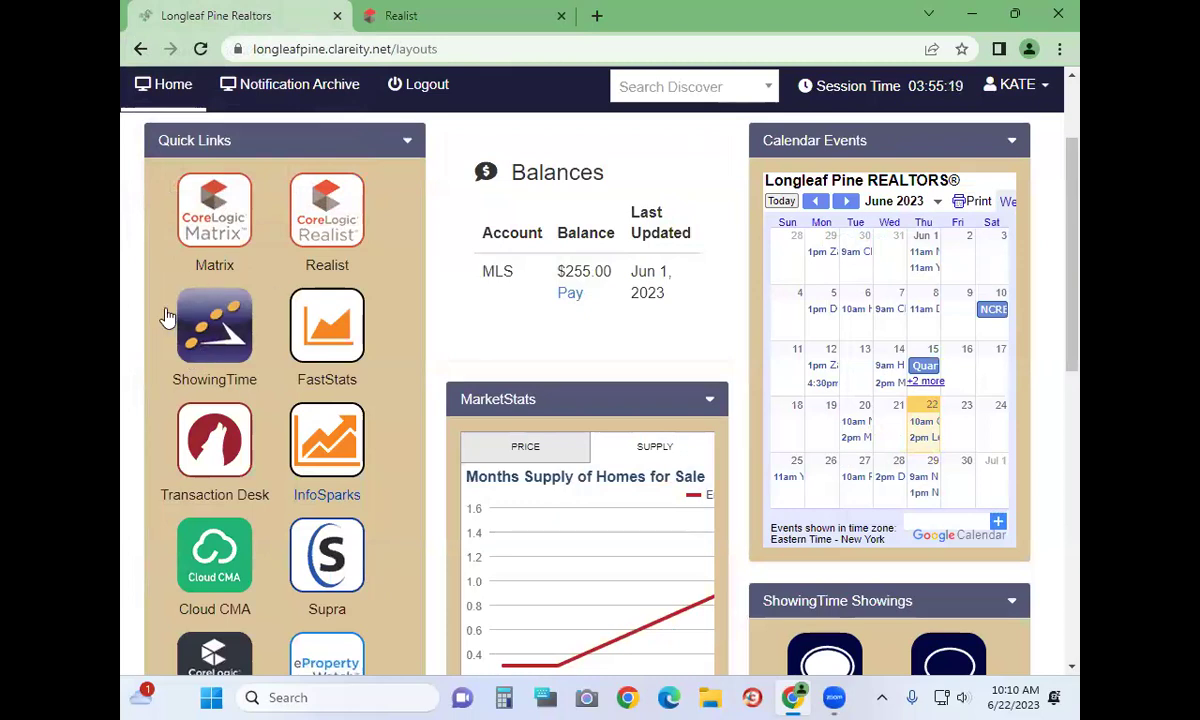
# Launch ShowingTime from the portal's Quick Links and open its Showings calendar
pyautogui.click(220, 322)
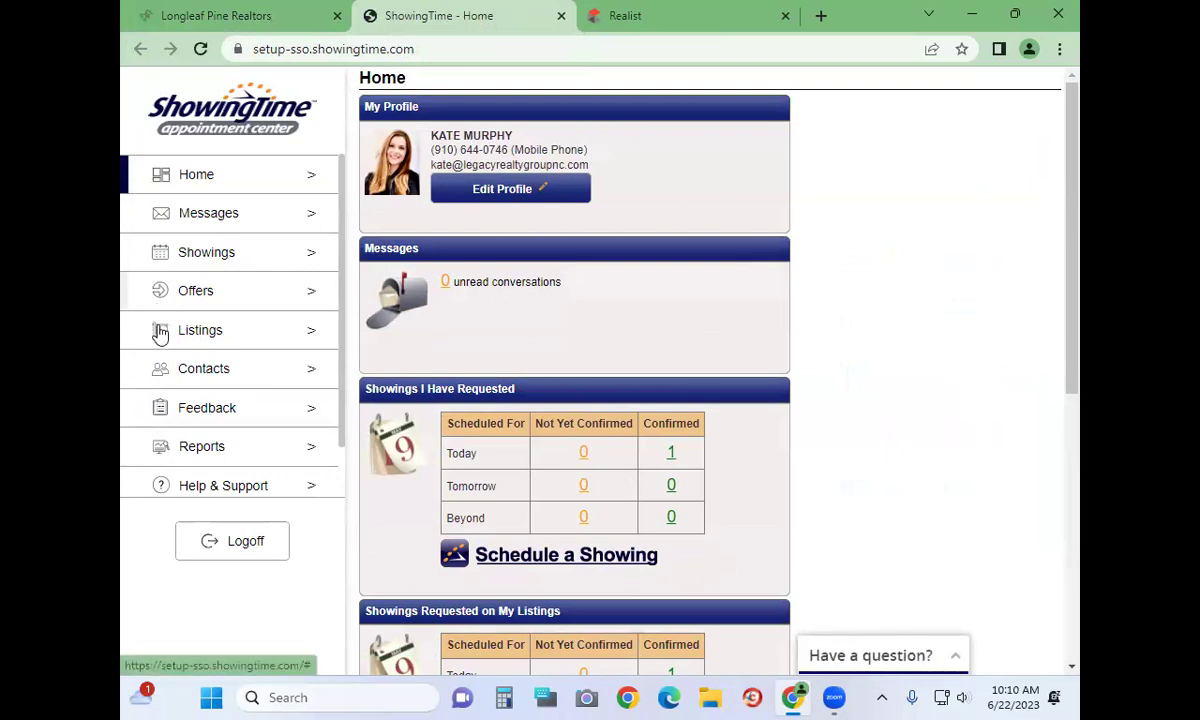
pyautogui.click(185, 258)
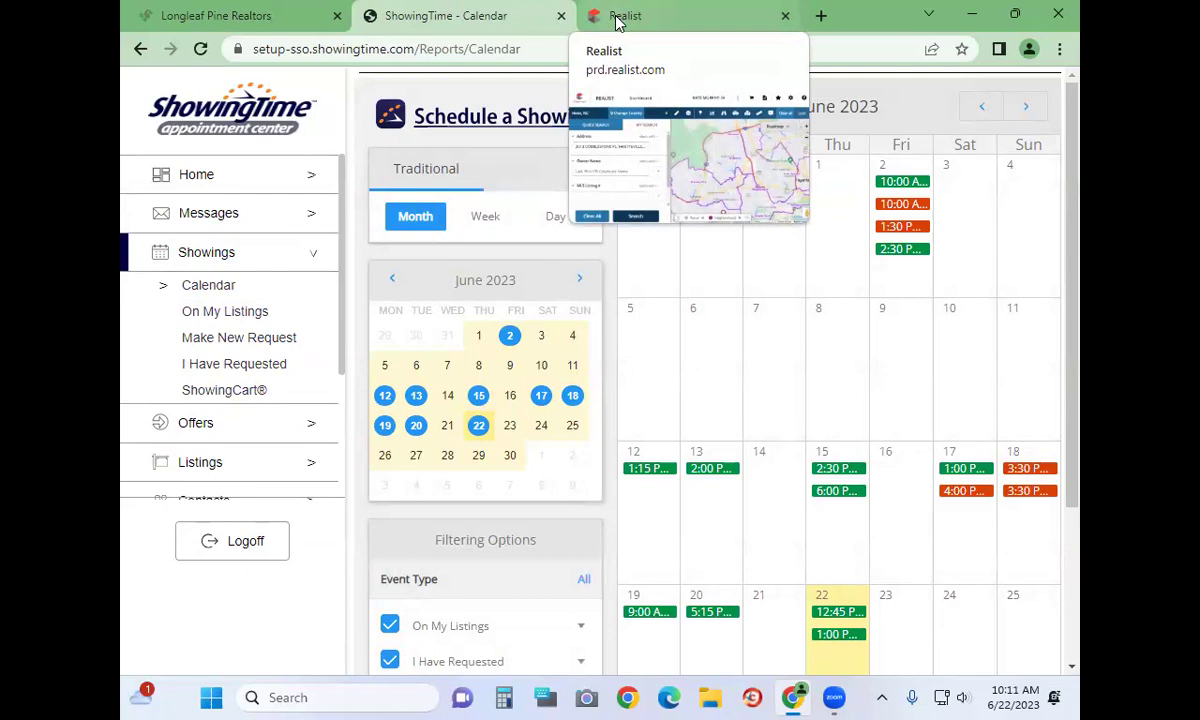
# Scroll the June 2023 month calendar to review showings from the 12th through the 22nd
pyautogui.scroll(-2, 1034, 522)
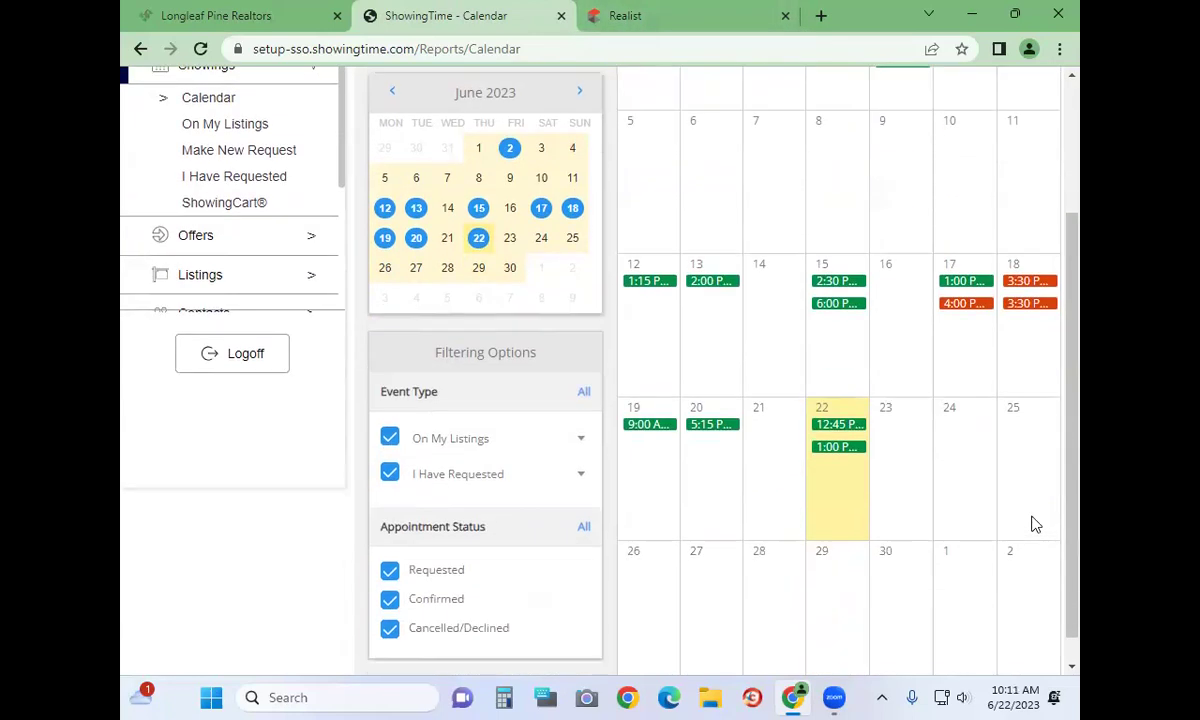
pyautogui.scroll(-1, 236, 255)
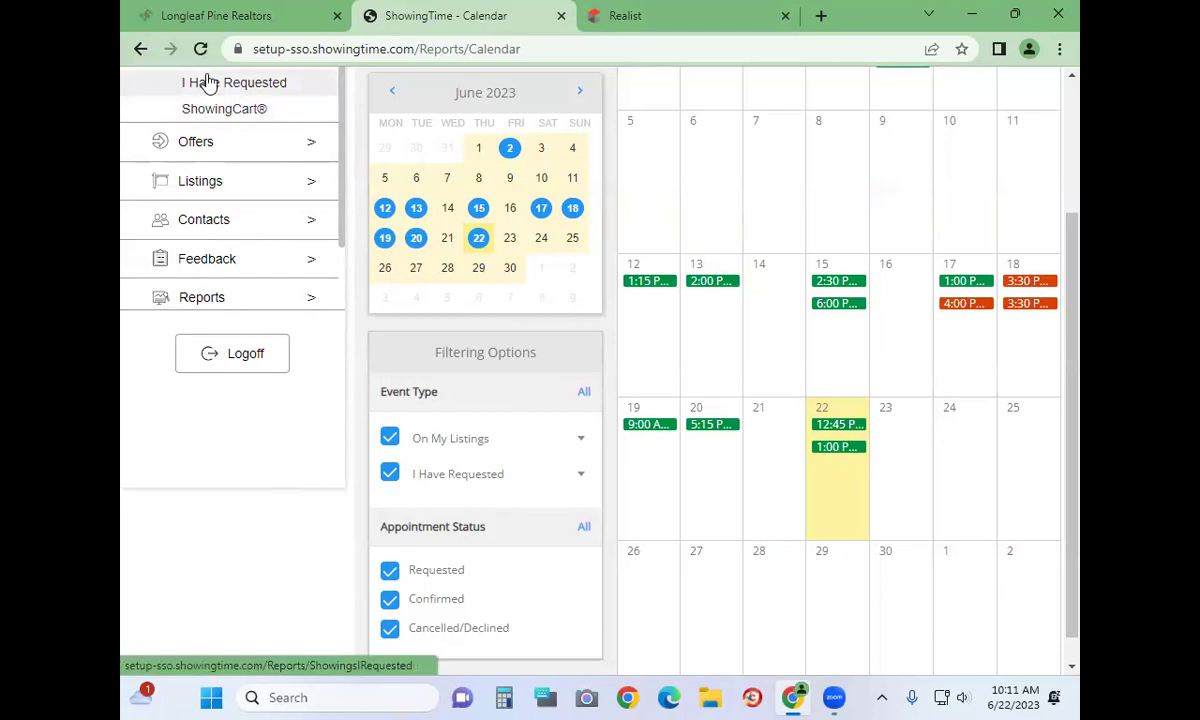
pyautogui.moveTo(212, 15)
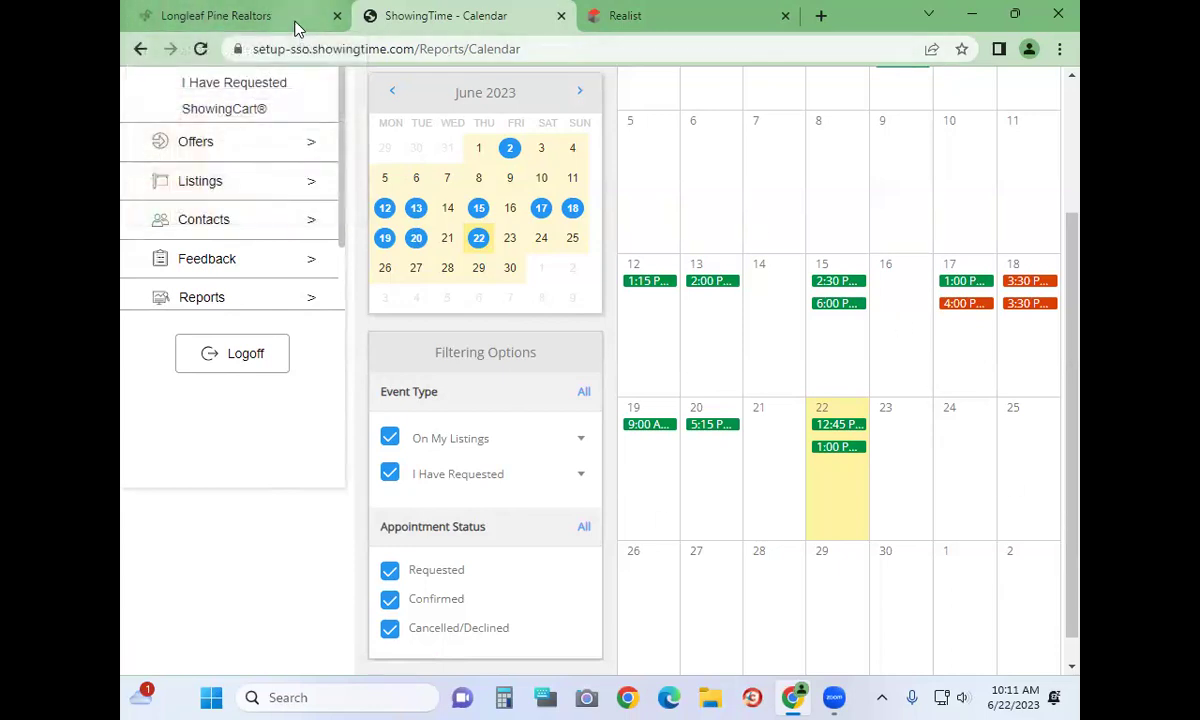
pyautogui.moveTo(295, 28)
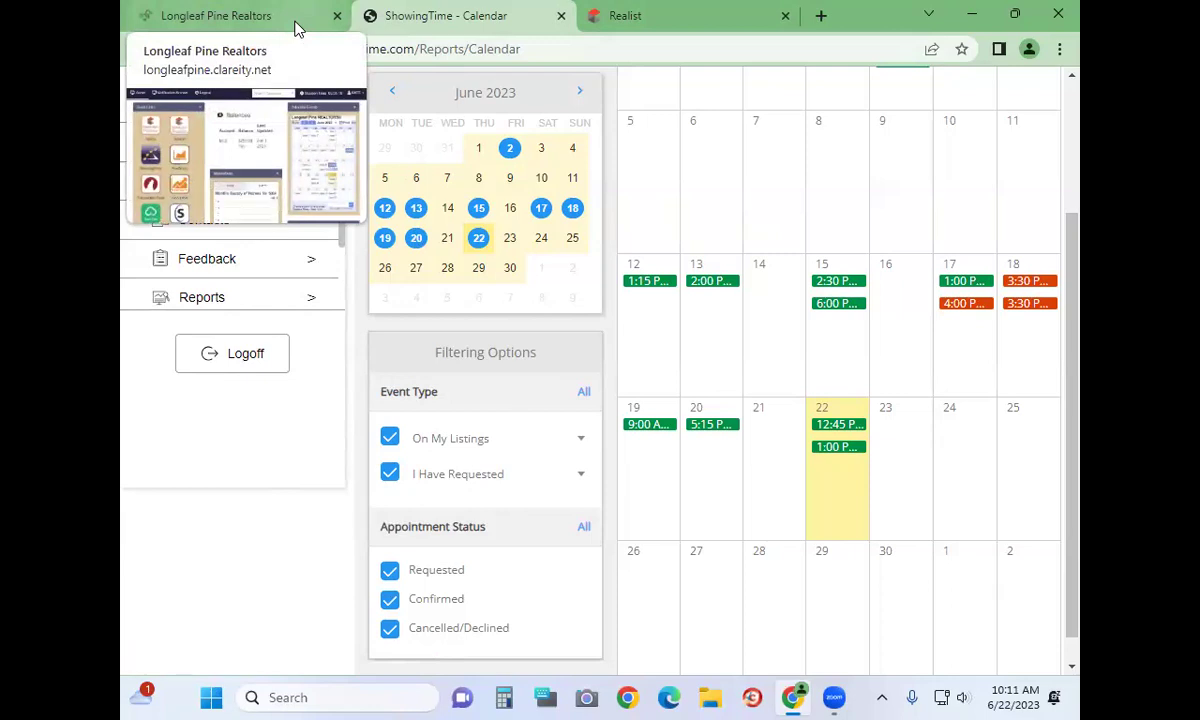
# Switch back to the Longleaf Pine Realtors portal dashboard
pyautogui.click(295, 28)
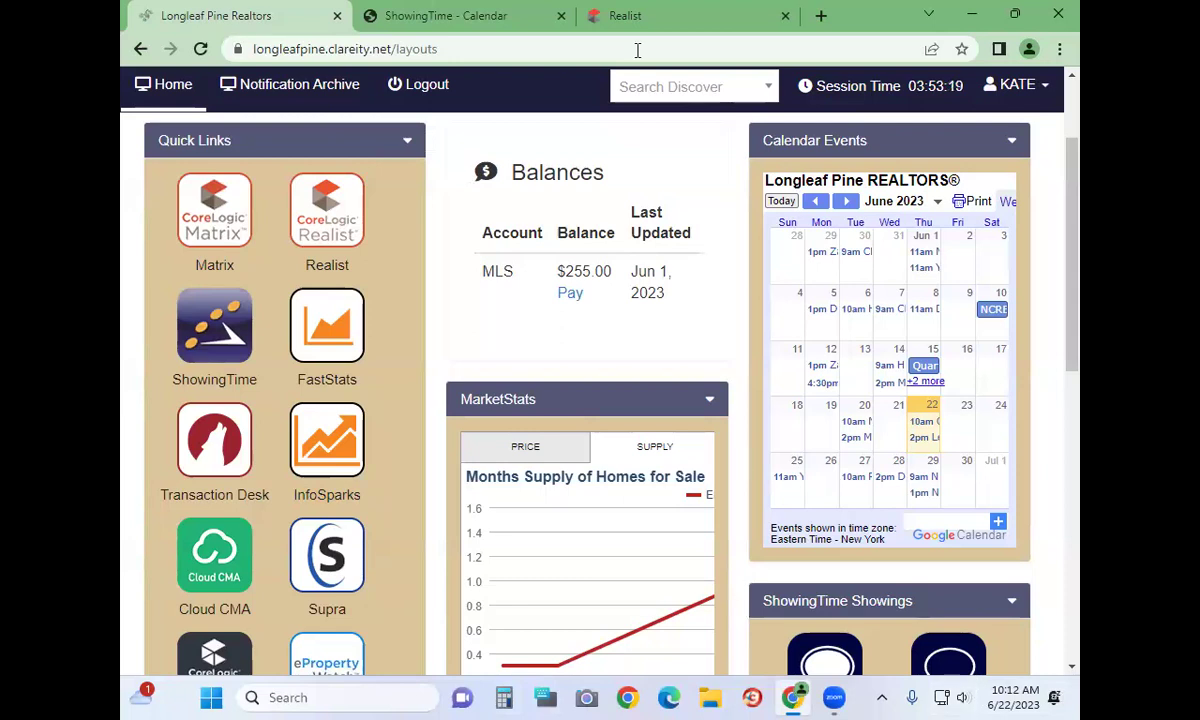
# Bring the Realist dashboard back to the front and raise the system volume to about 44
pyautogui.click(633, 16)
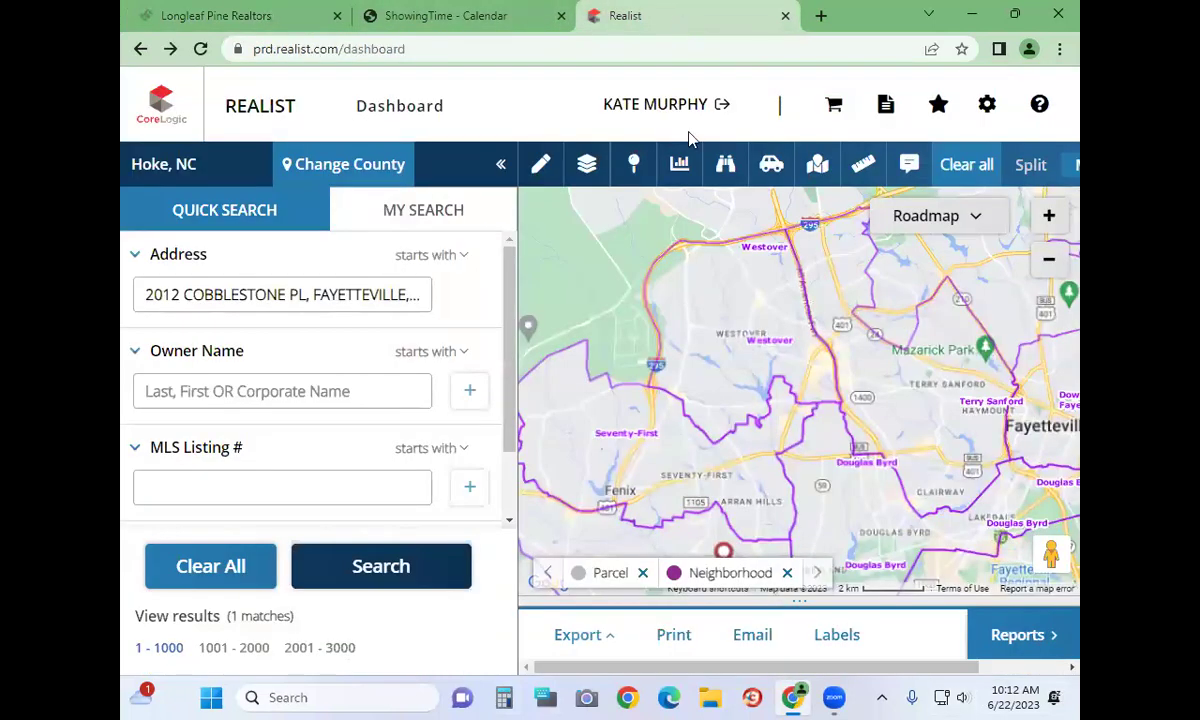
pyautogui.click(943, 697)
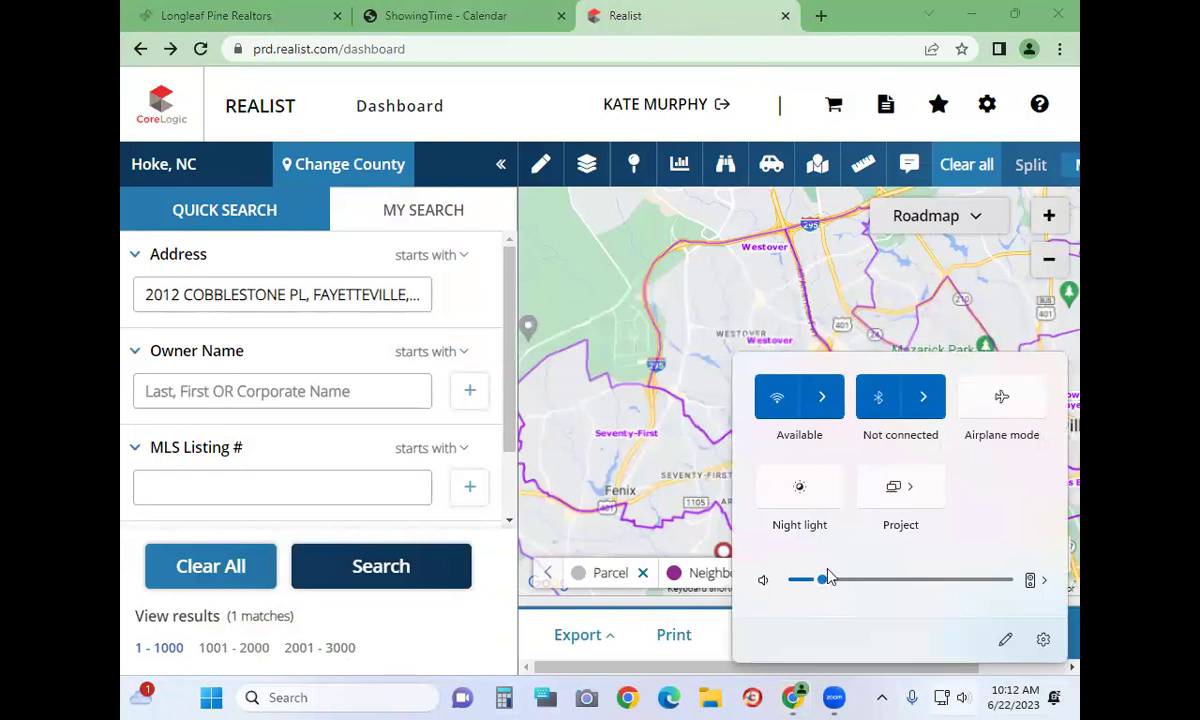
pyautogui.moveTo(821, 588); pyautogui.dragTo(888, 584)
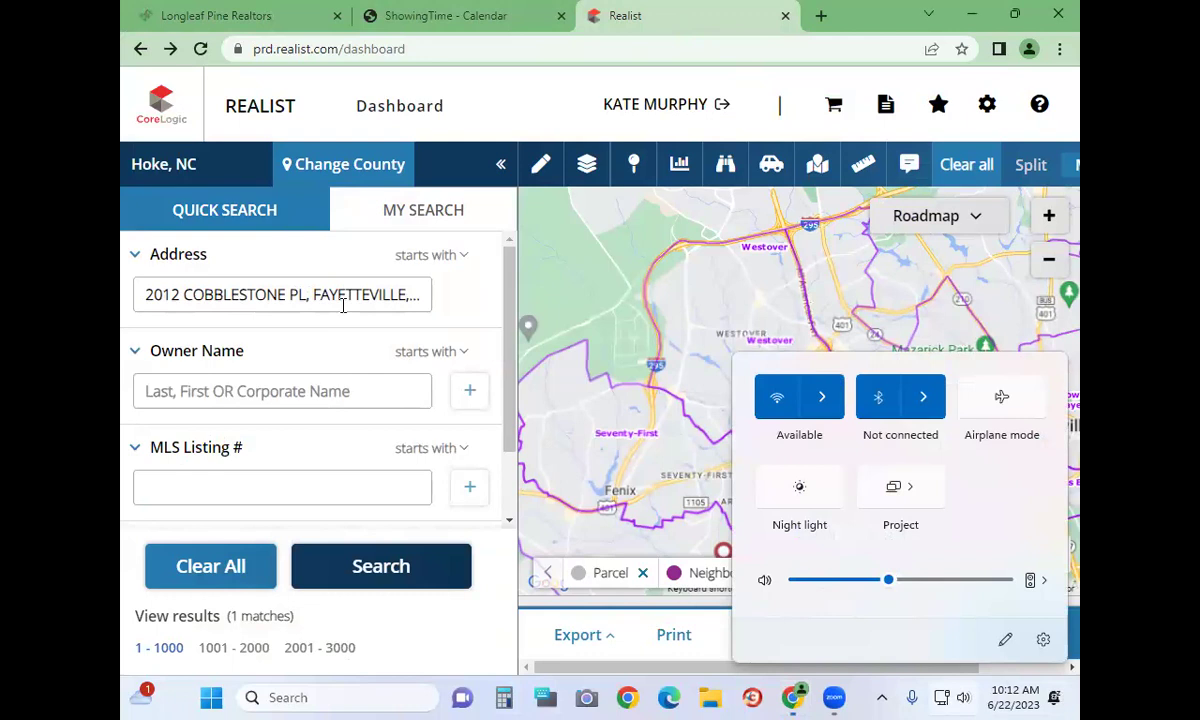
pyautogui.click(343, 296)
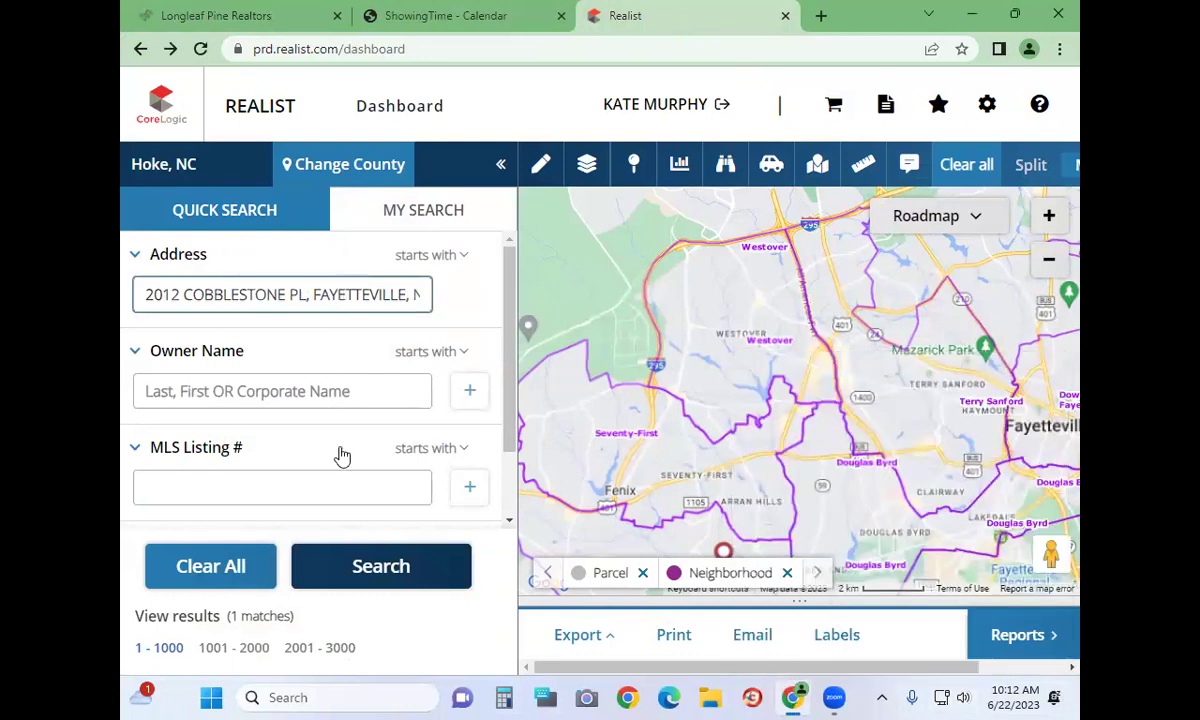
pyautogui.scroll(-2, 342, 456)
pyautogui.scroll(2, 340, 455)
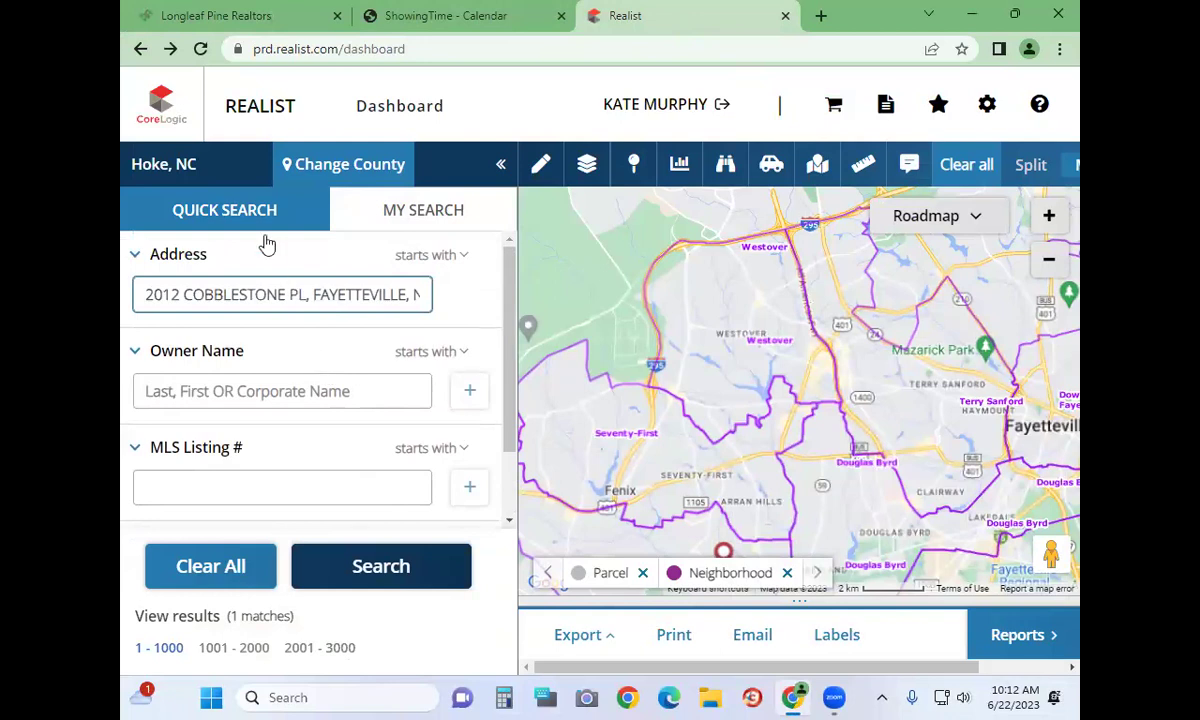
pyautogui.tripleClick(259, 294)
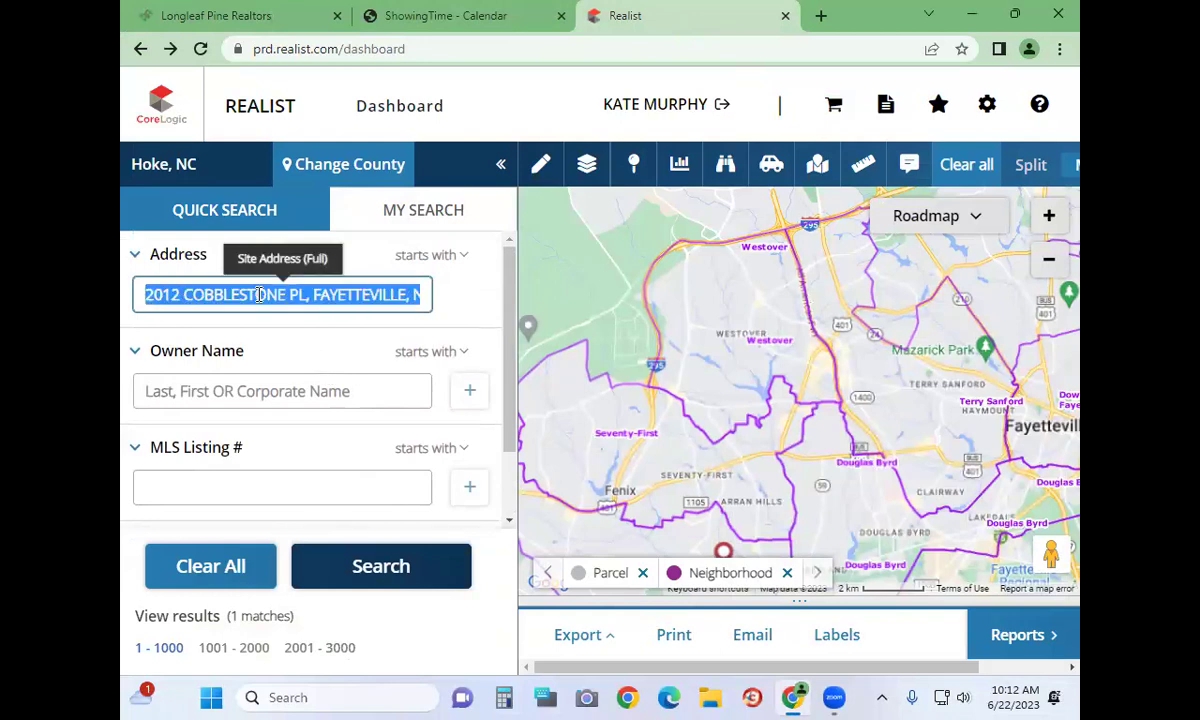
pyautogui.press('BackSpace')
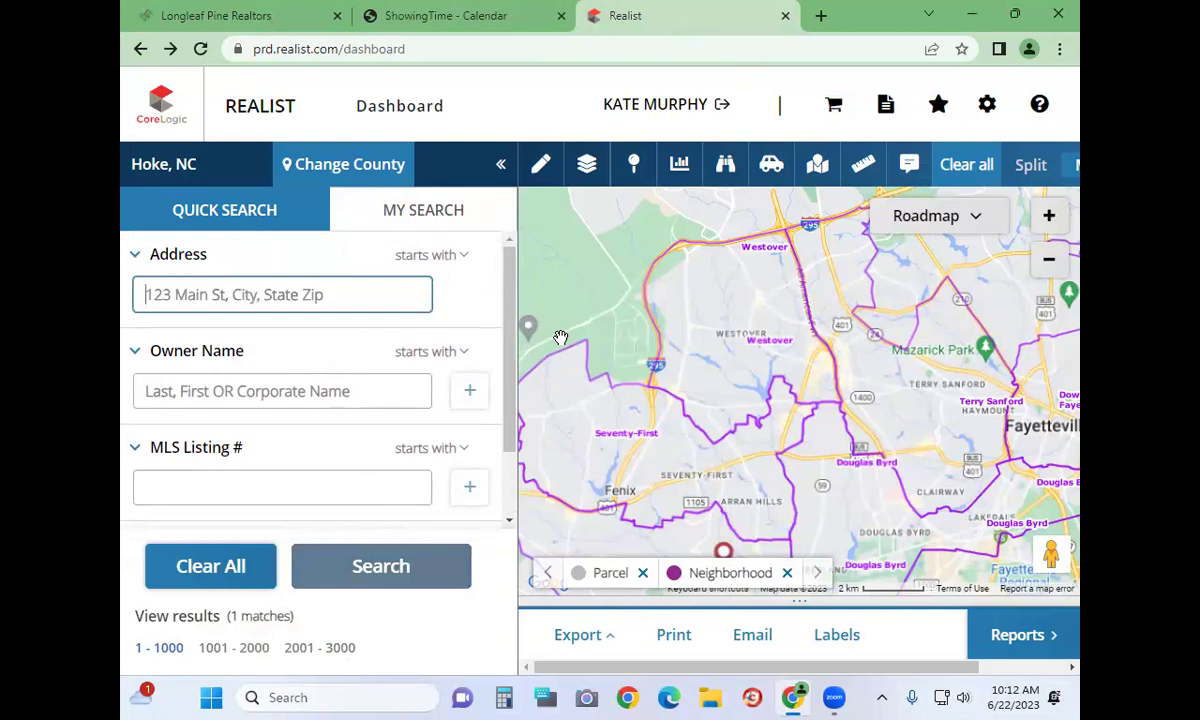
# Open the MY SEARCH form and scroll its criteria list down to Subdivision
pyautogui.click(463, 229)
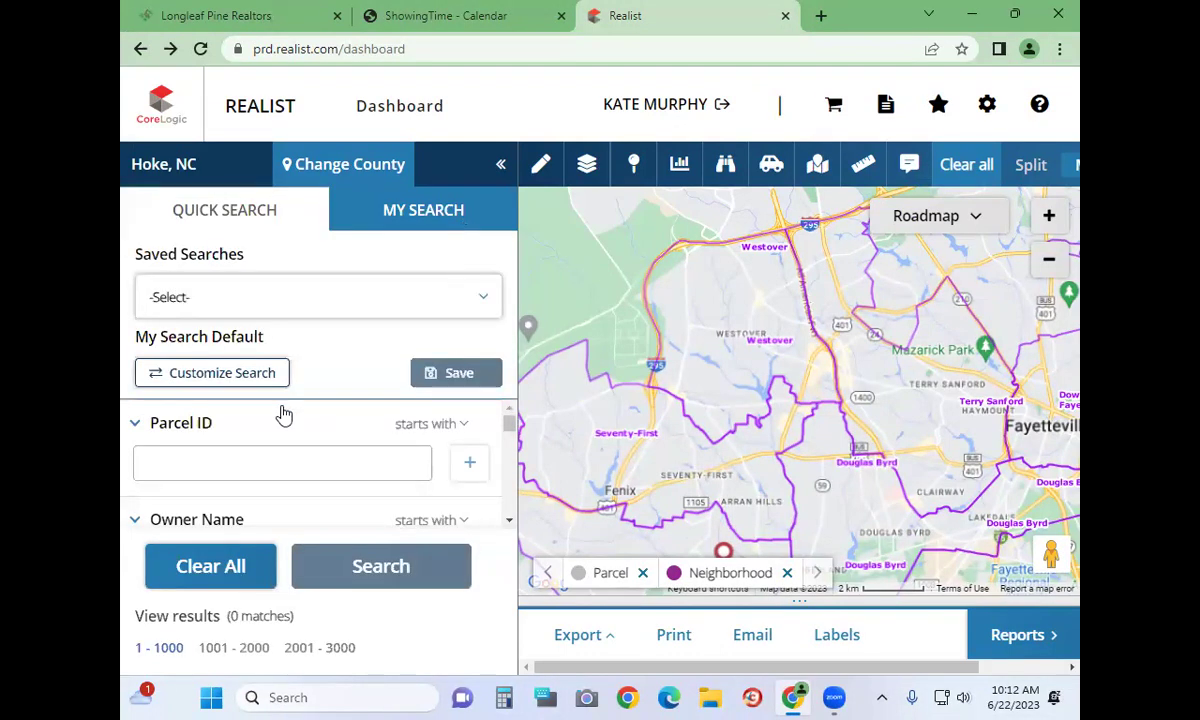
pyautogui.scroll(-5, 284, 413)
pyautogui.scroll(5, 284, 413)
pyautogui.scroll(-1, 284, 413)
pyautogui.scroll(-4, 284, 413)
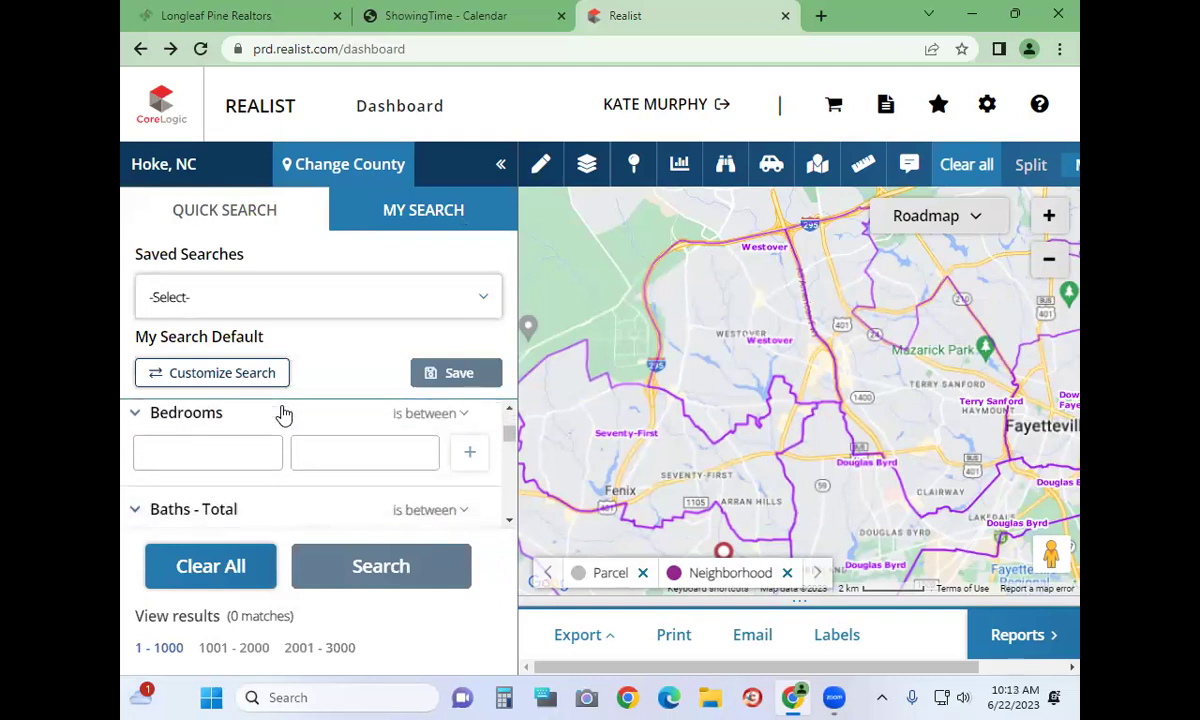
pyautogui.scroll(-3, 282, 412)
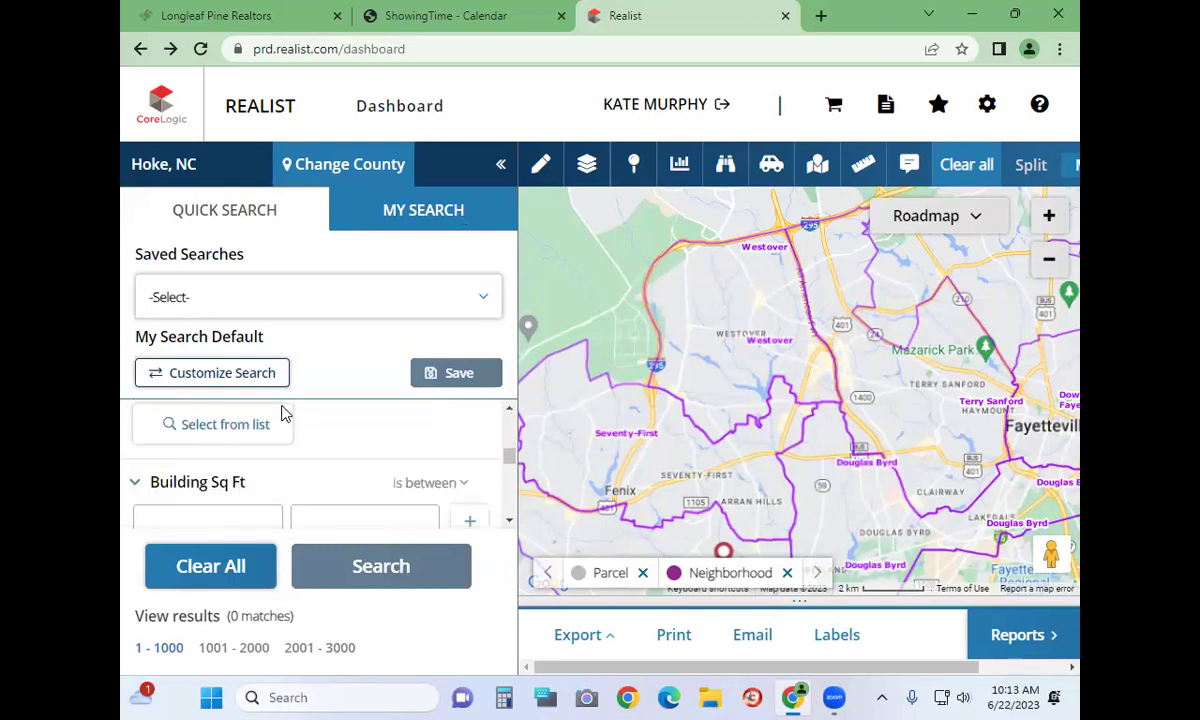
pyautogui.scroll(2, 250, 470)
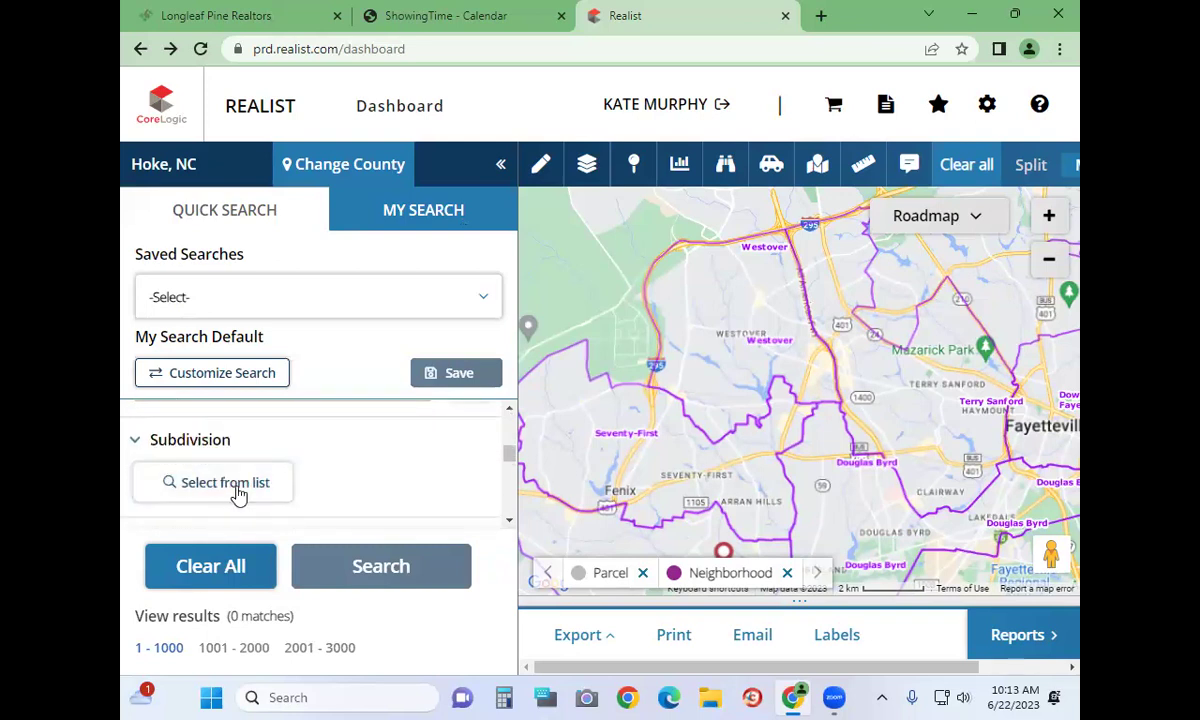
# Search subdivisions for westgate, tick HOLLIES/WESTGATE and apply it, narrowing results to 4 matches
pyautogui.click(265, 495)
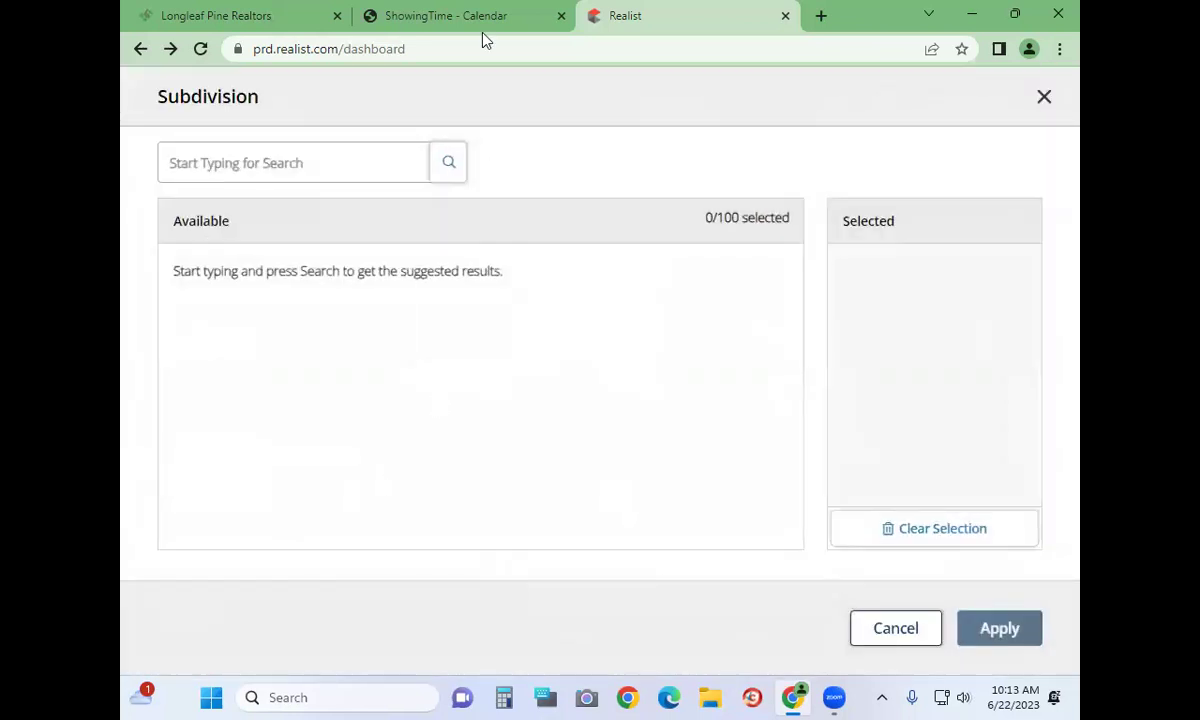
pyautogui.click(364, 170)
pyautogui.write('whitea')
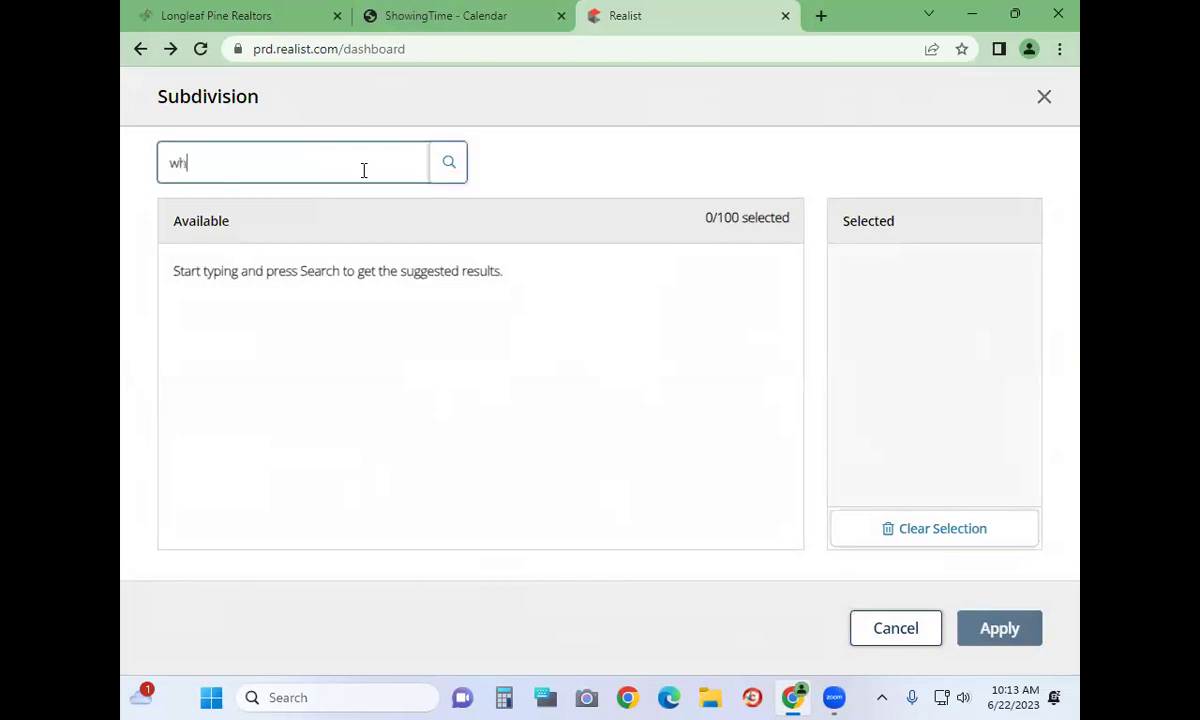
pyautogui.press('BackSpace')
pyautogui.press('BackSpace')
pyautogui.press('BackSpace')
pyautogui.write('riverwood')
pyautogui.click(437, 175)
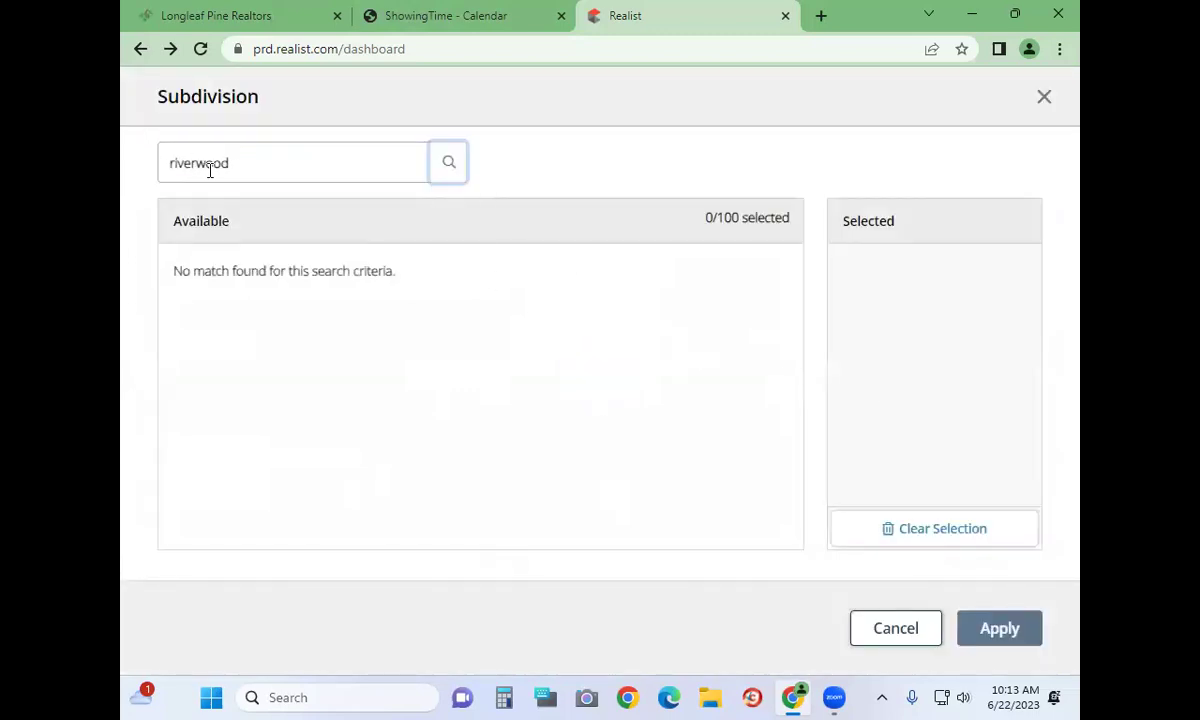
pyautogui.doubleClick(210, 170)
pyautogui.write('west')
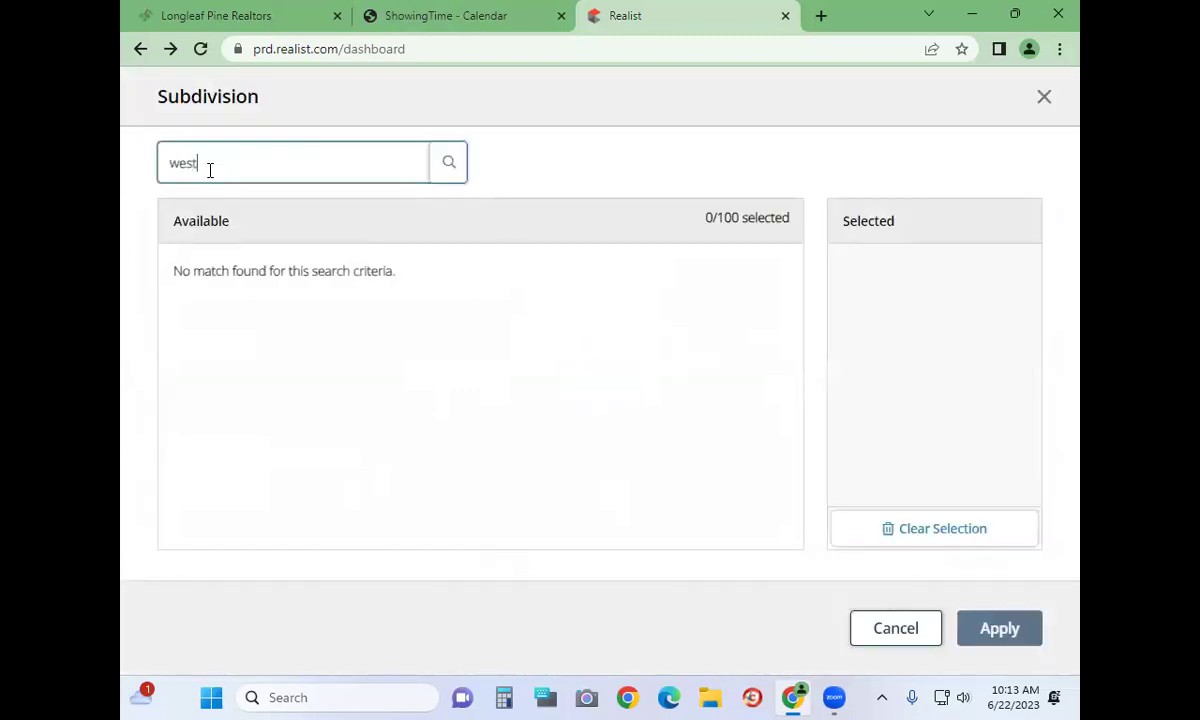
pyautogui.write('gate')
pyautogui.click(449, 163)
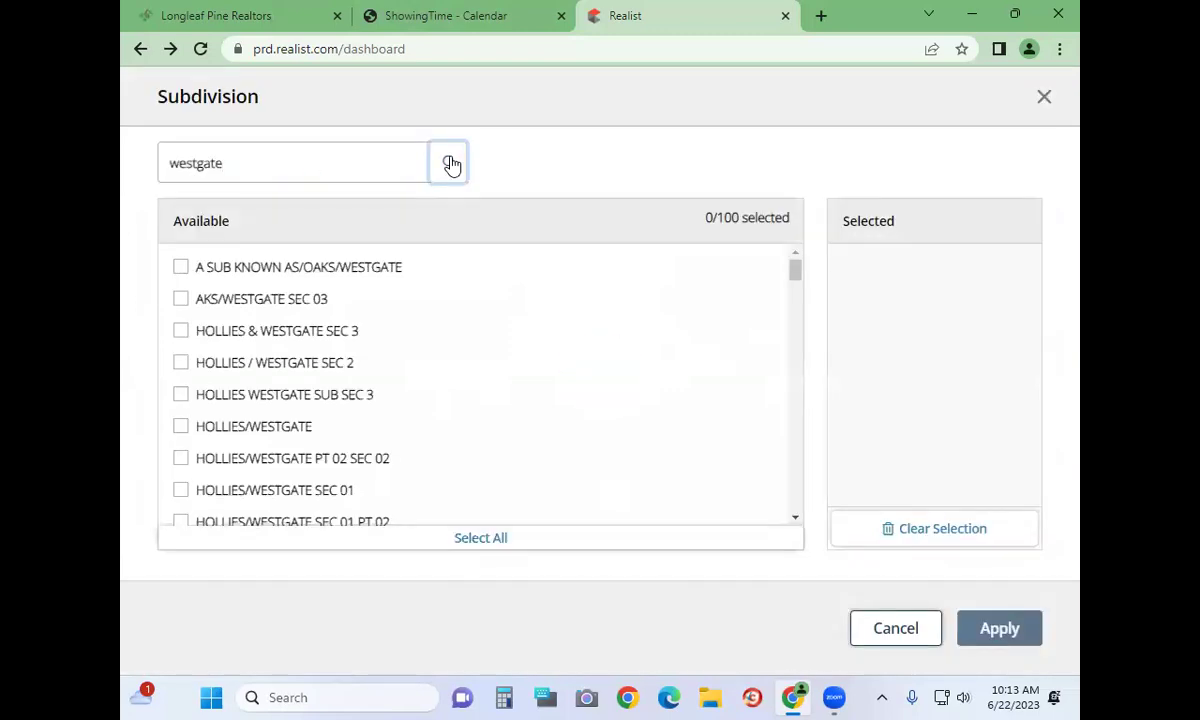
pyautogui.click(181, 426)
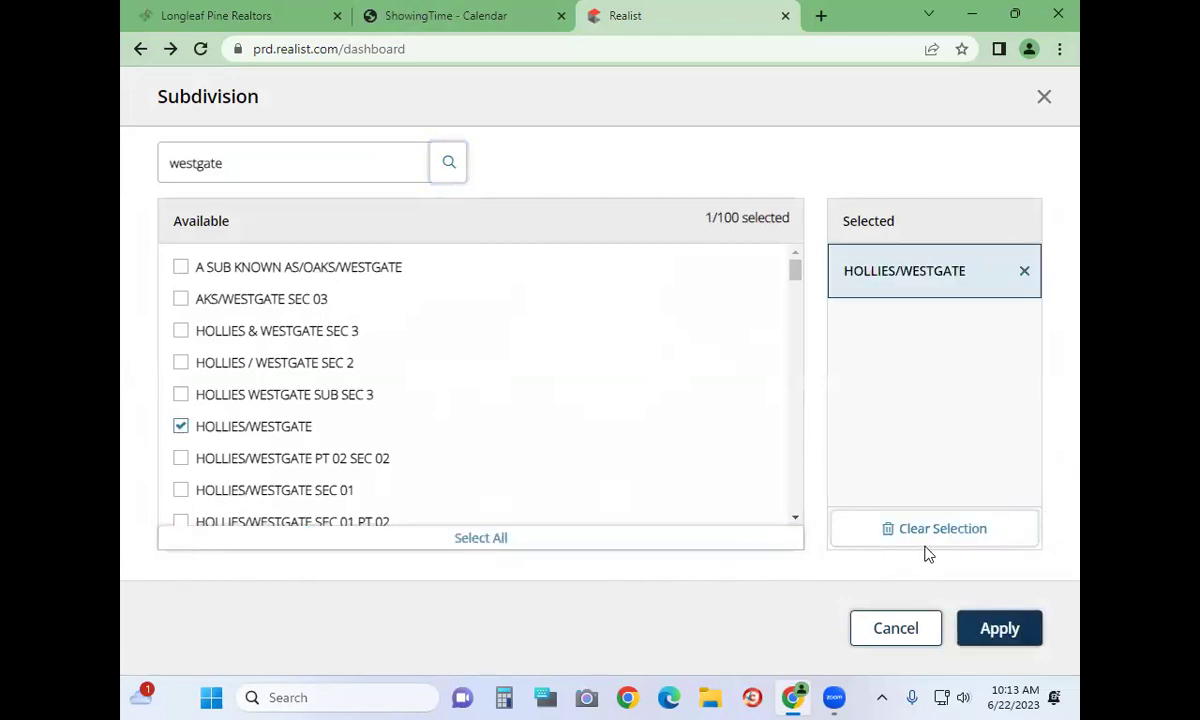
pyautogui.click(1005, 628)
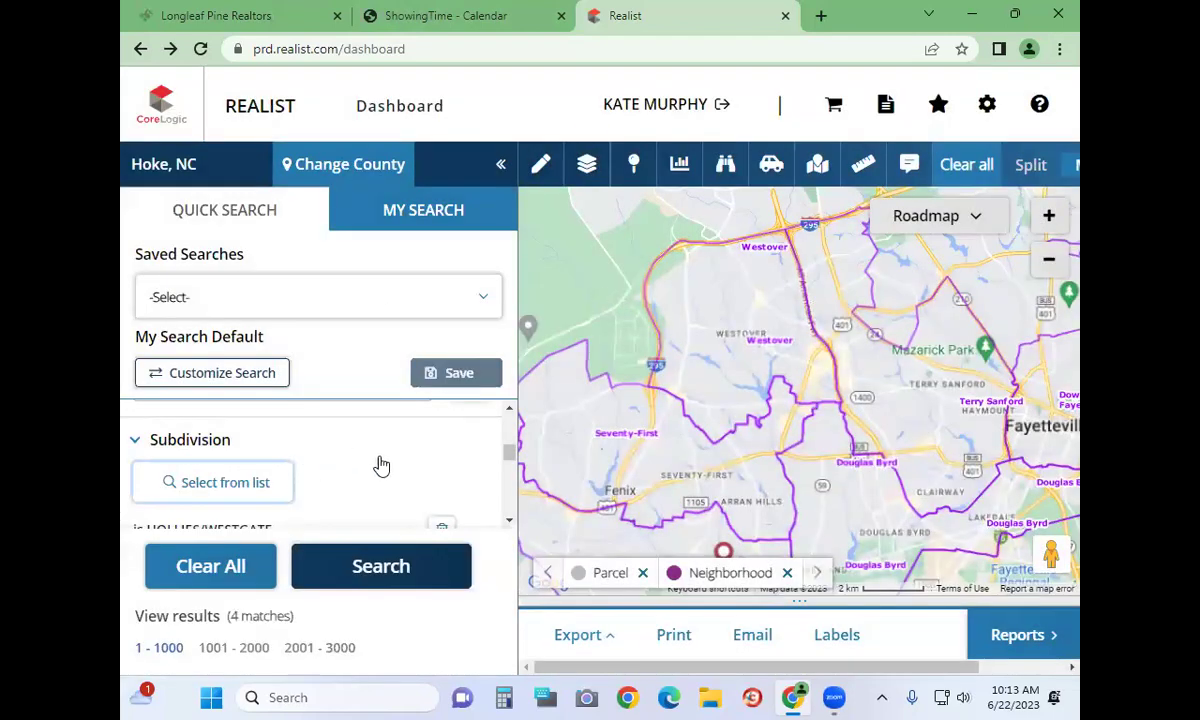
# View a matching home's property report, return to the map, then switch to the Longleaf Pine portal
pyautogui.scroll(-2, 380, 465)
pyautogui.scroll(2, 370, 463)
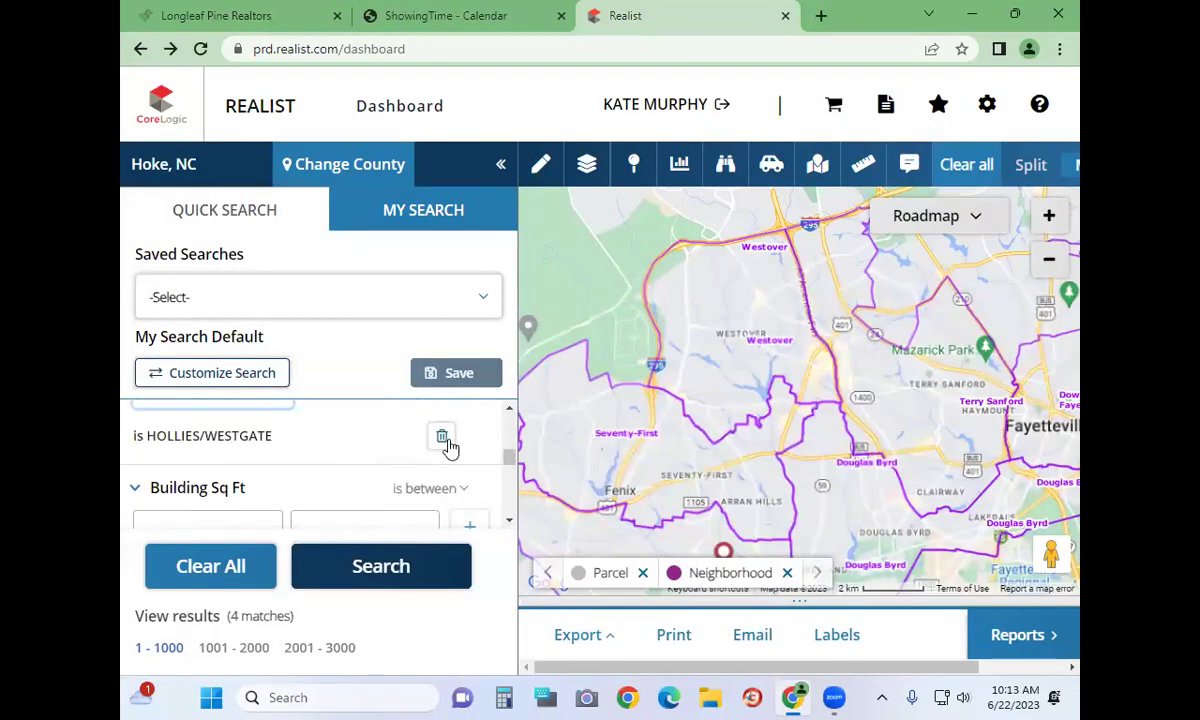
pyautogui.scroll(-4, 249, 469)
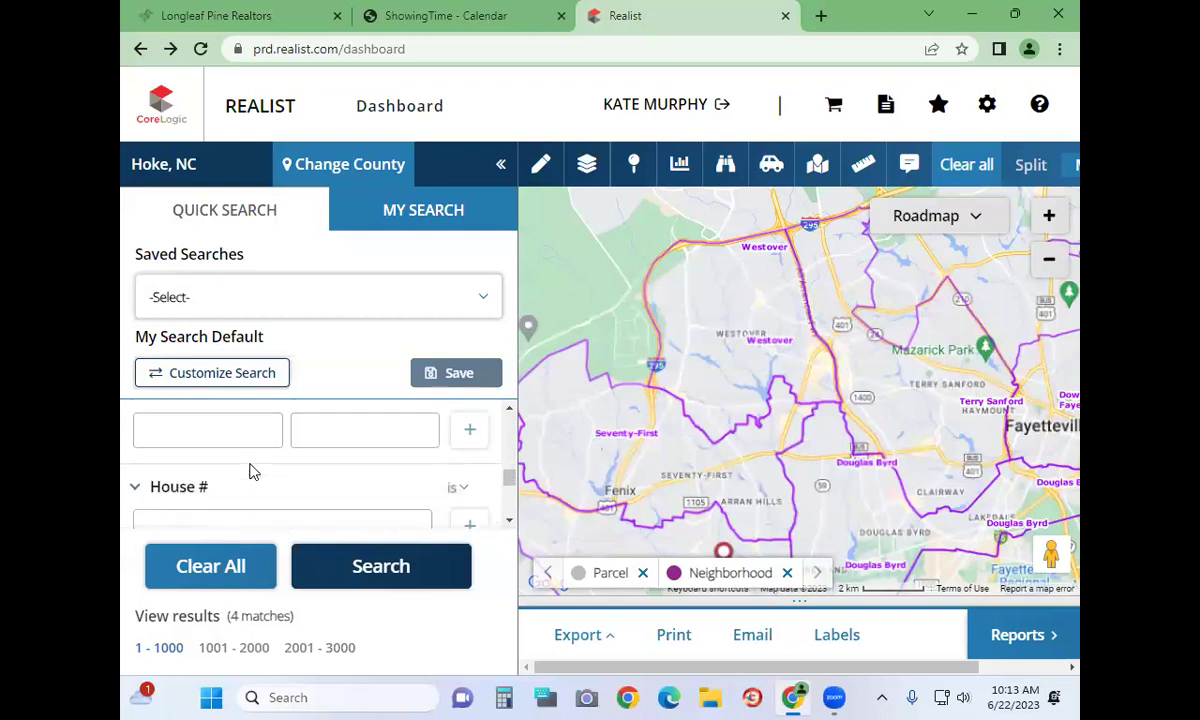
pyautogui.scroll(-2, 251, 471)
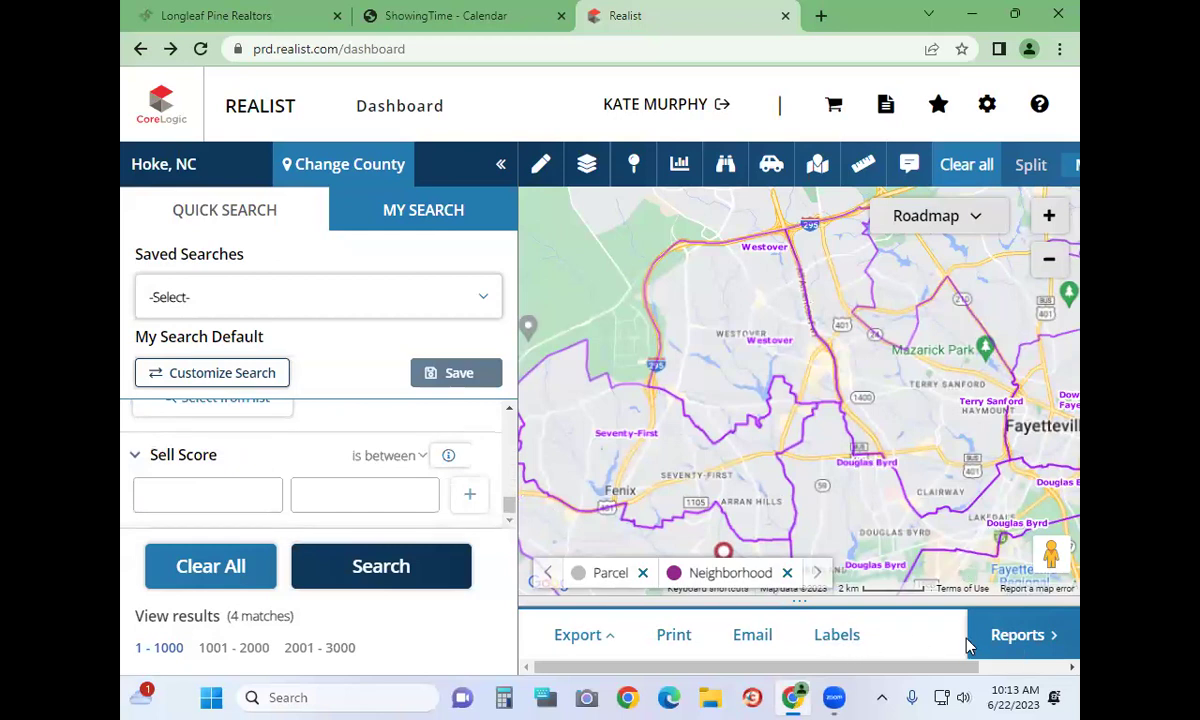
pyautogui.click(1026, 635)
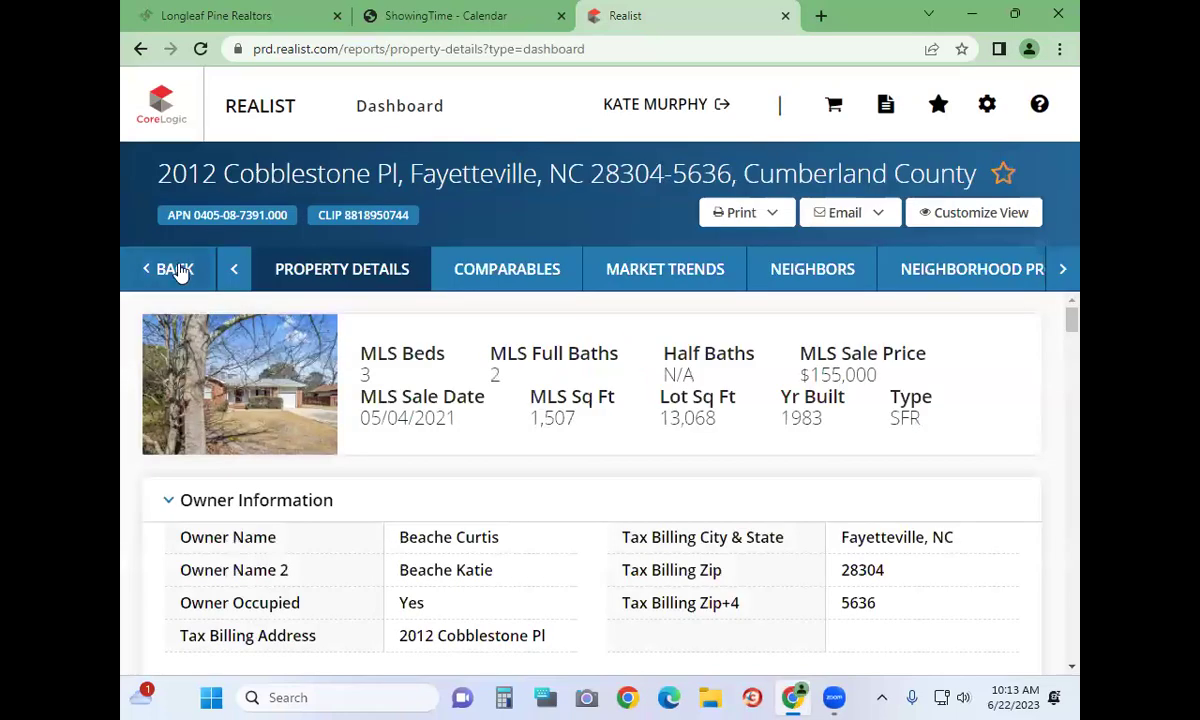
pyautogui.click(175, 269)
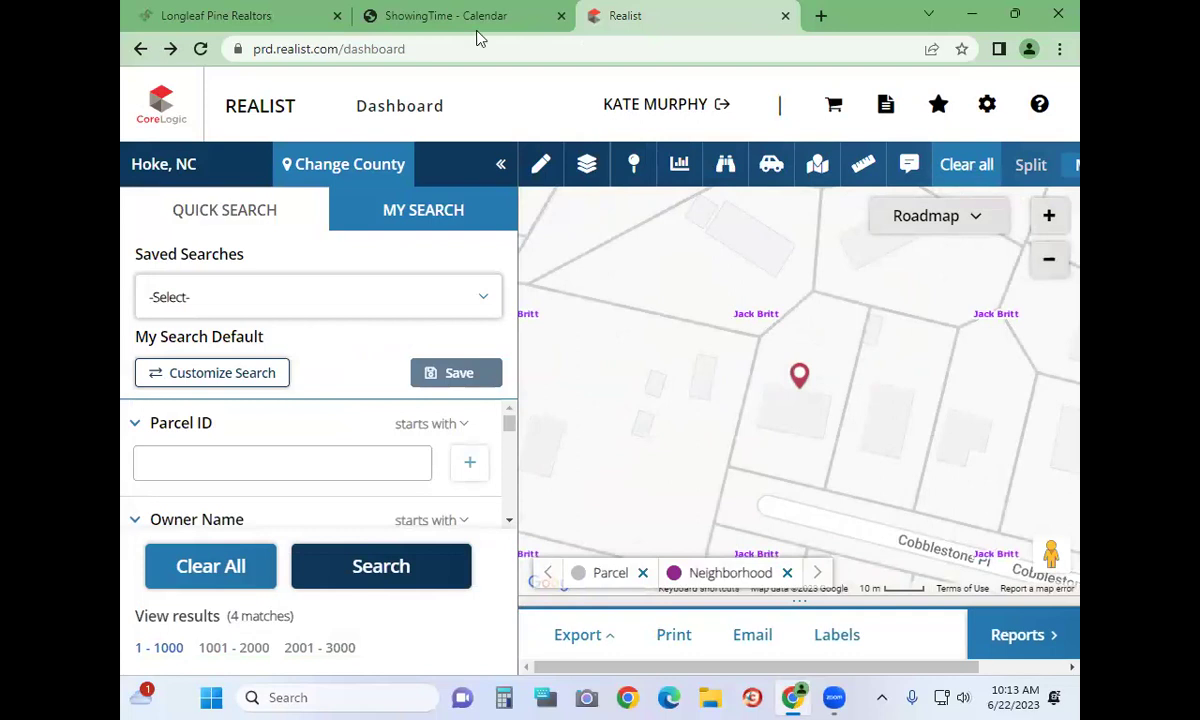
pyautogui.click(260, 16)
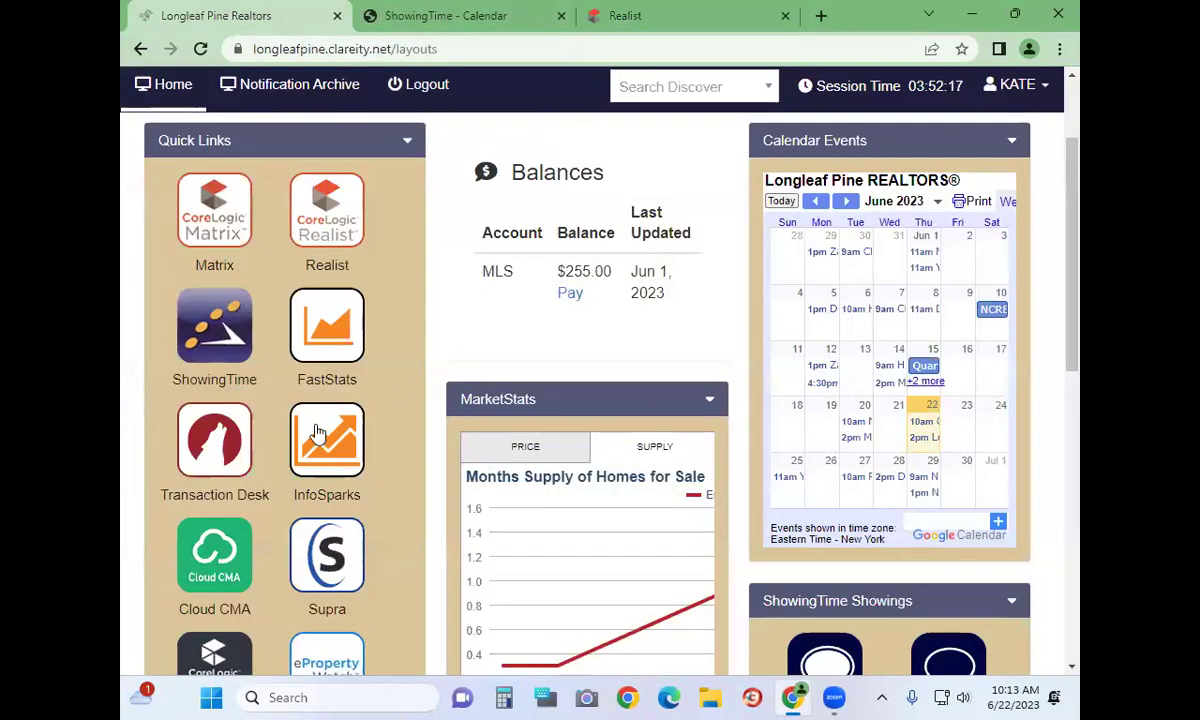
# Scroll the portal dashboard to Quick Links and launch FastStats
pyautogui.scroll(-2, 316, 432)
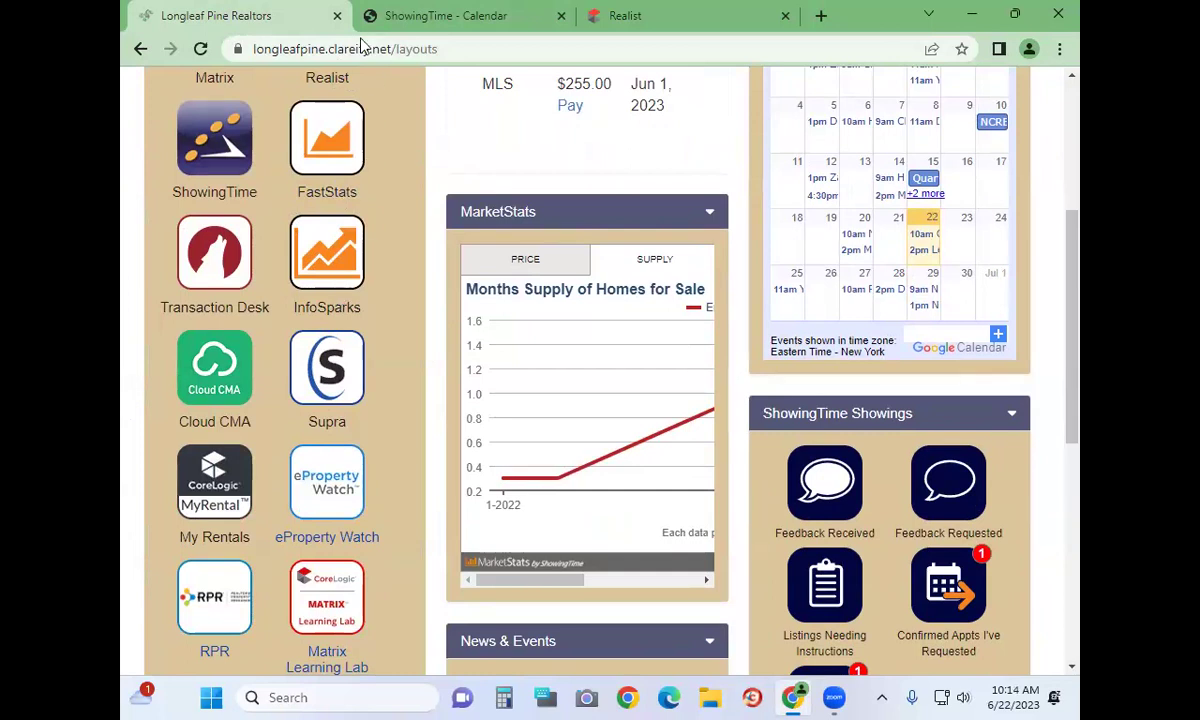
pyautogui.click(335, 125)
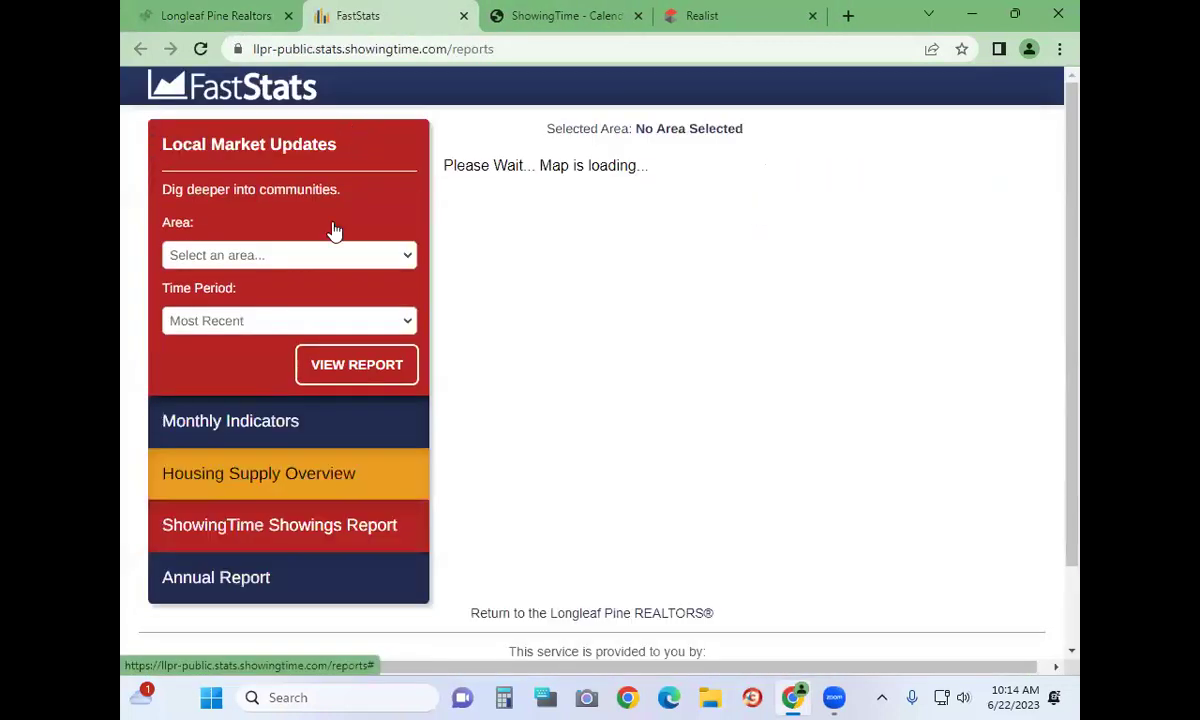
# View the May 2023 Local Market Update for area 28306, then return to the reports page
pyautogui.click(333, 262)
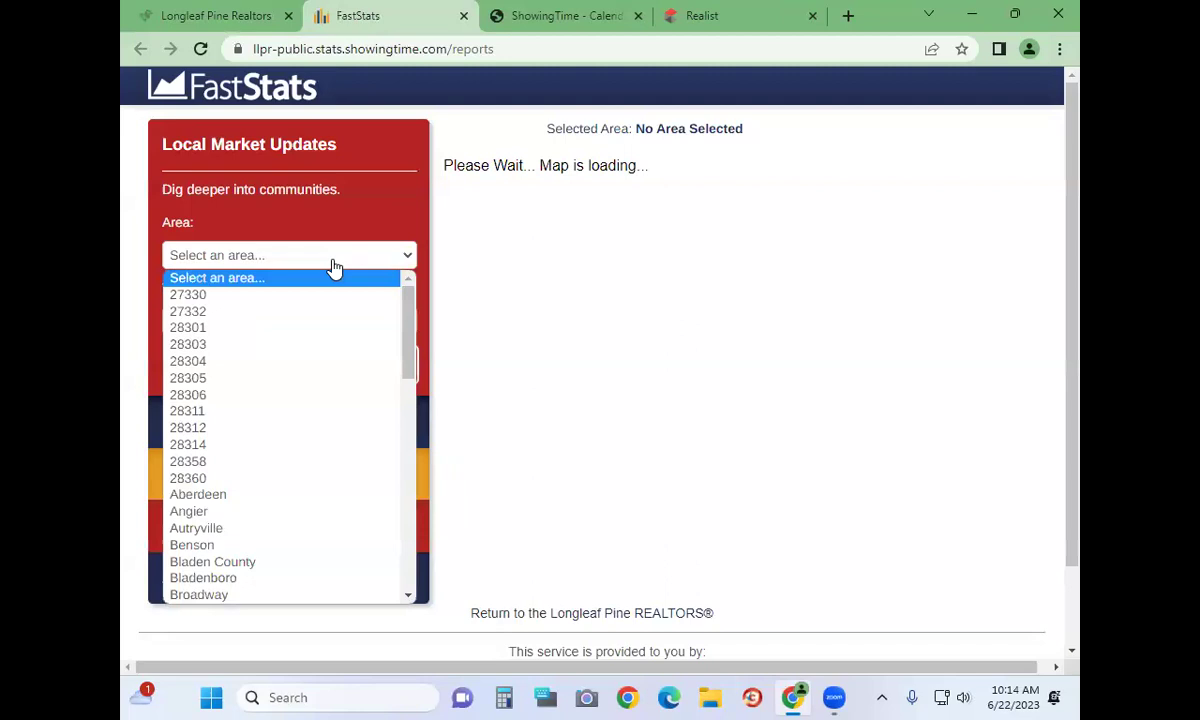
pyautogui.click(340, 202)
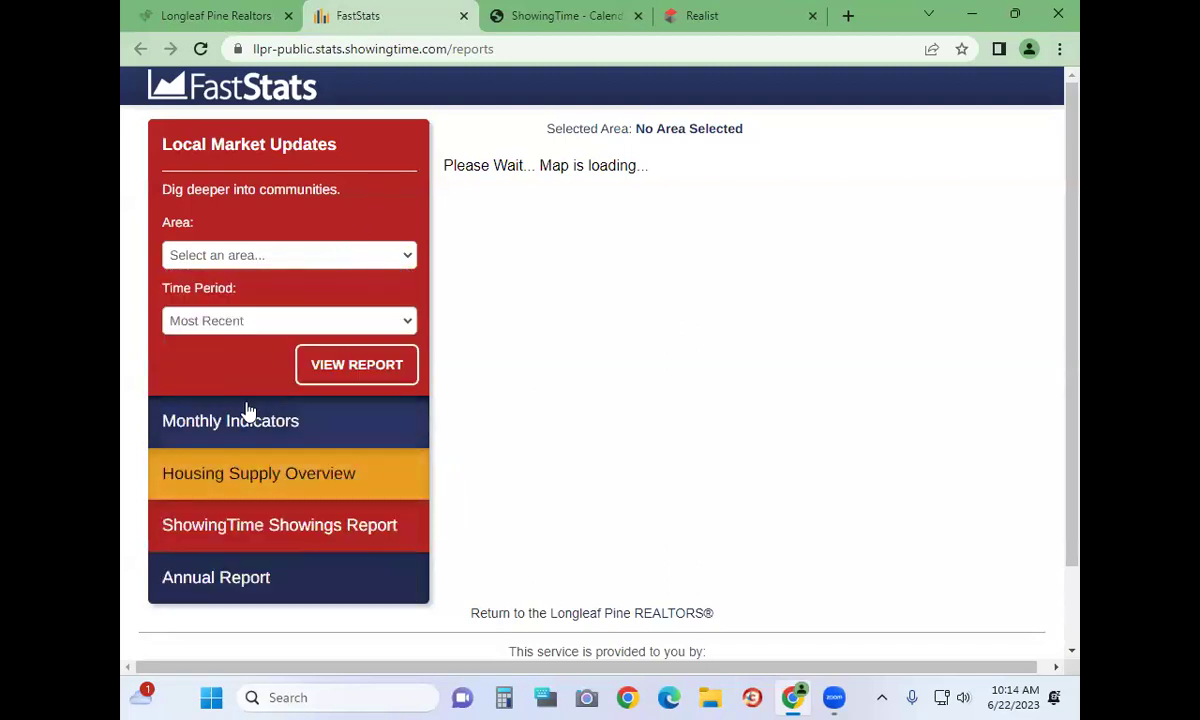
pyautogui.click(180, 252)
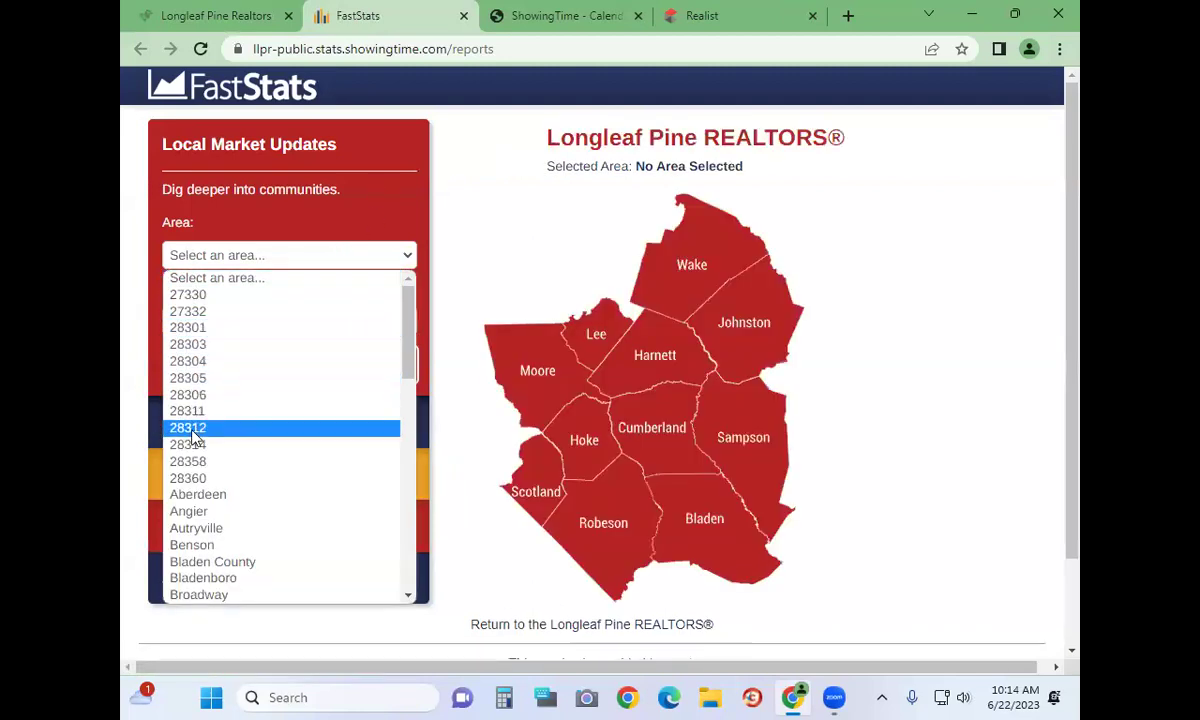
pyautogui.click(190, 395)
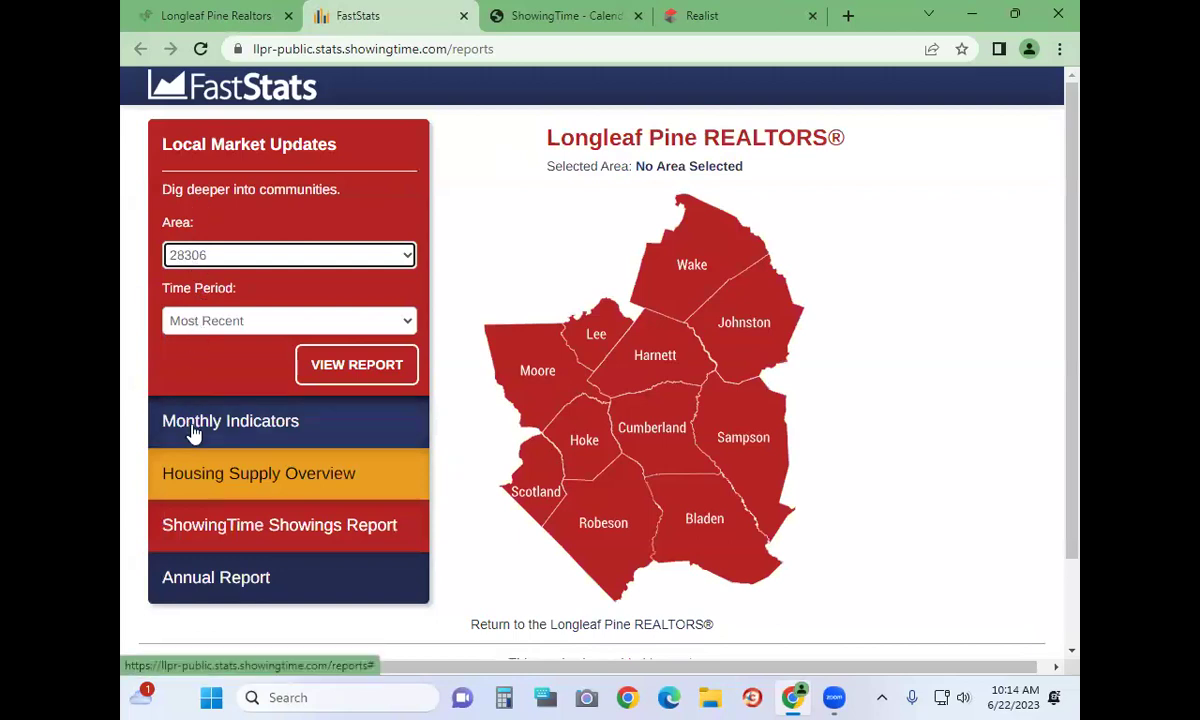
pyautogui.click(352, 364)
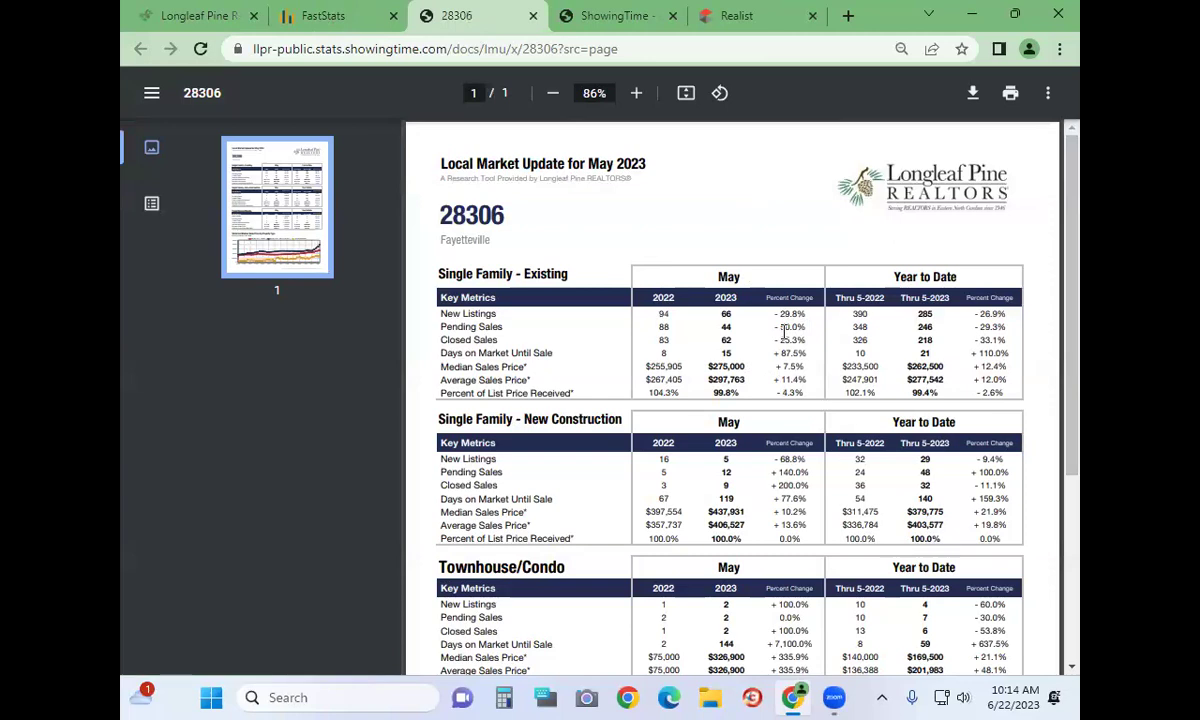
pyautogui.scroll(-5, 787, 333)
pyautogui.click(313, 18)
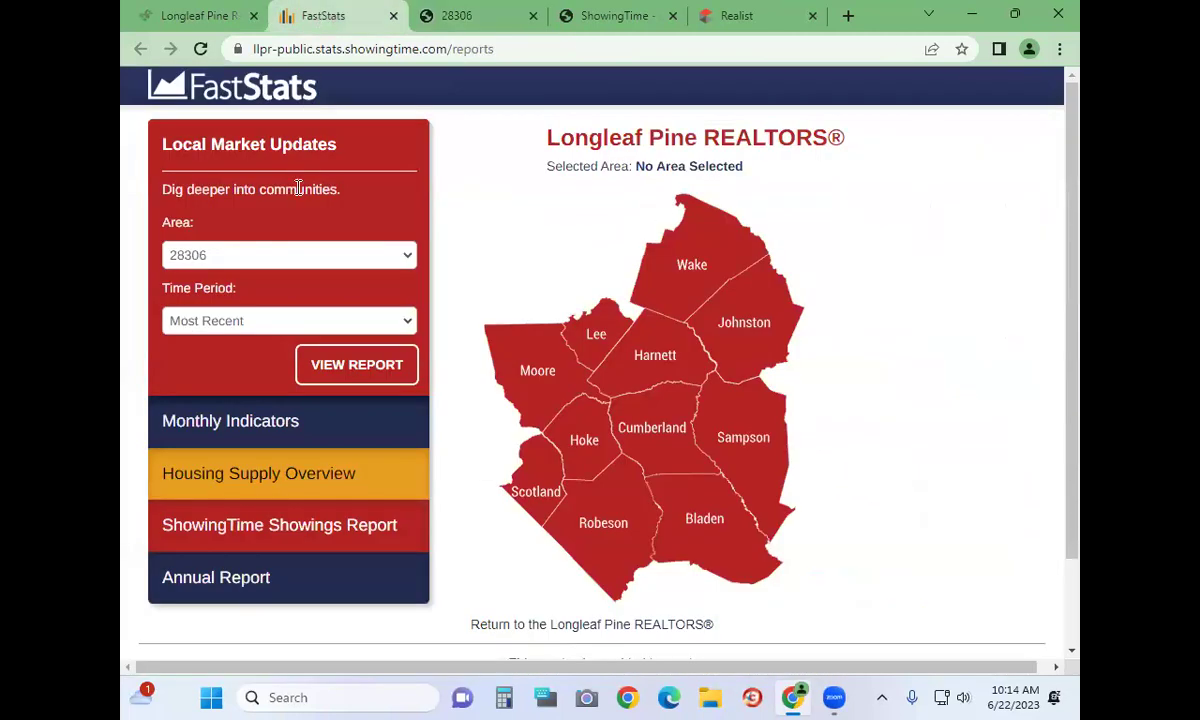
# Generate the Monthly Indicators report for May 2023, keeping area 28306 selected
pyautogui.click(270, 258)
pyautogui.scroll(-8, 254, 565)
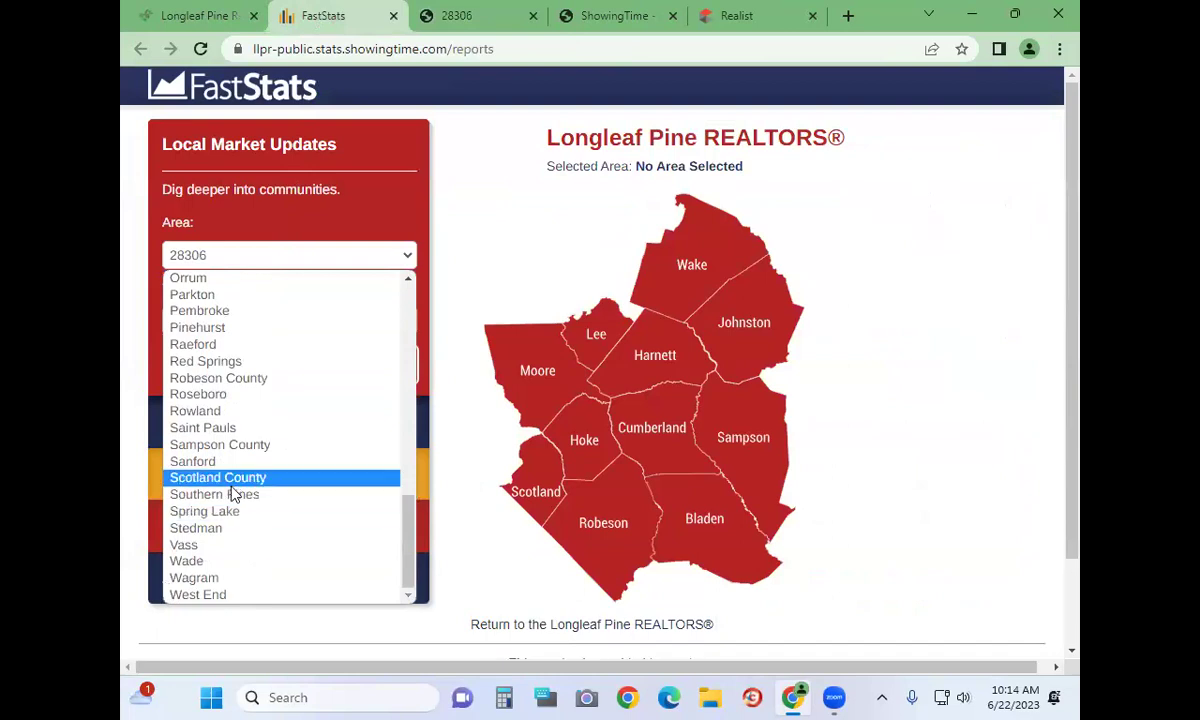
pyautogui.scroll(10, 233, 394)
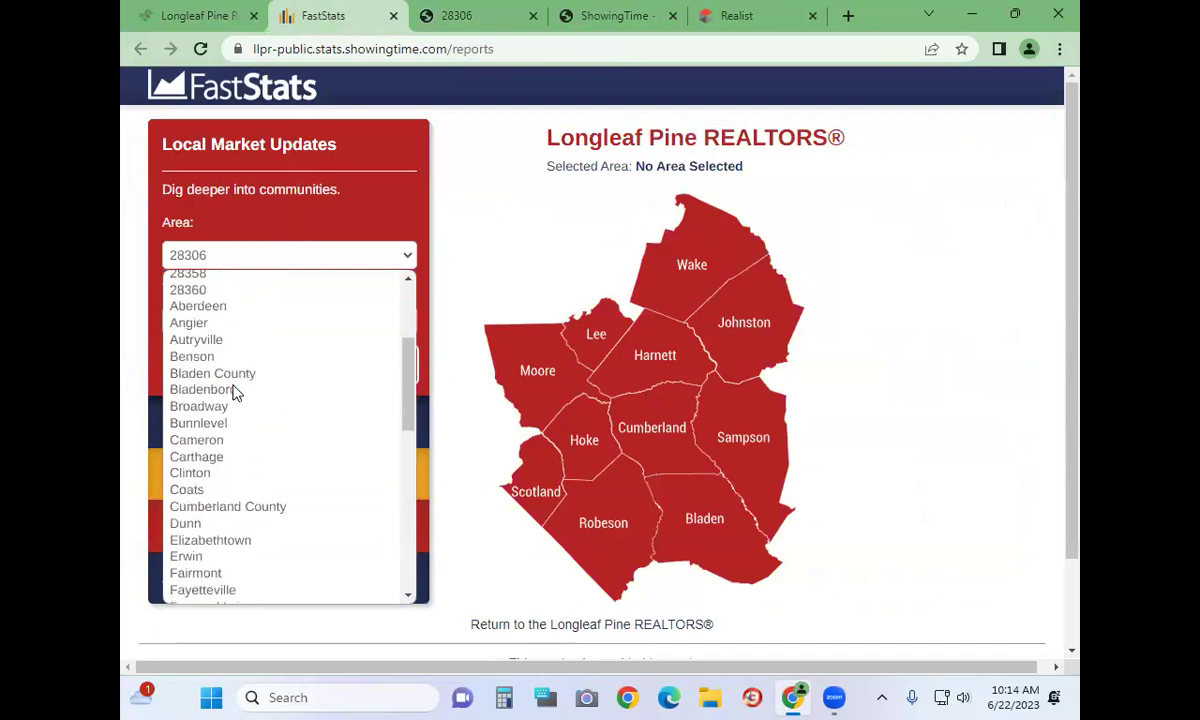
pyautogui.click(260, 222)
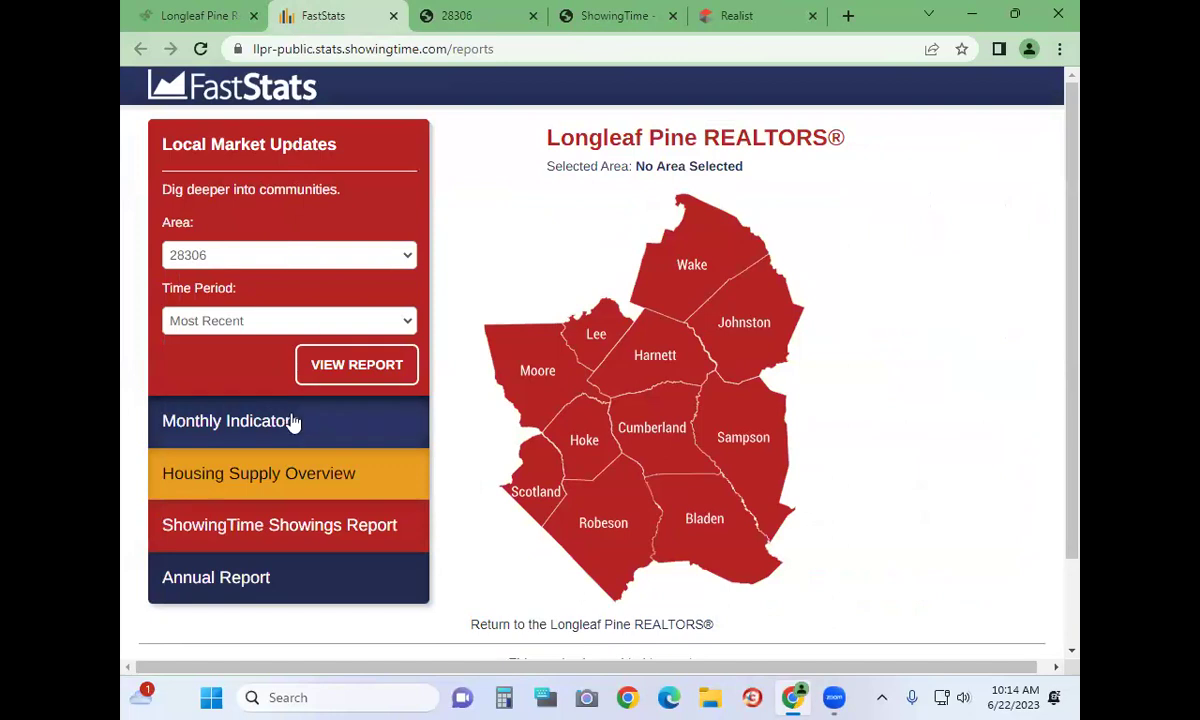
pyautogui.click(289, 423)
pyautogui.click(300, 306)
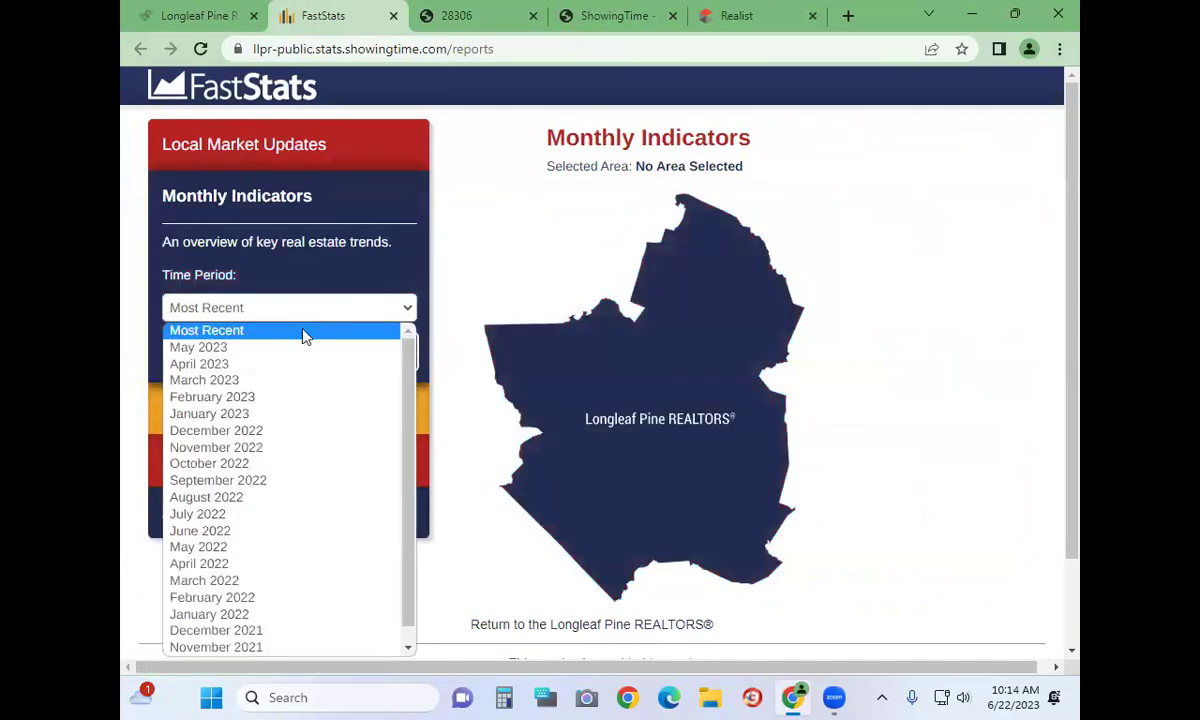
pyautogui.click(185, 346)
pyautogui.click(345, 358)
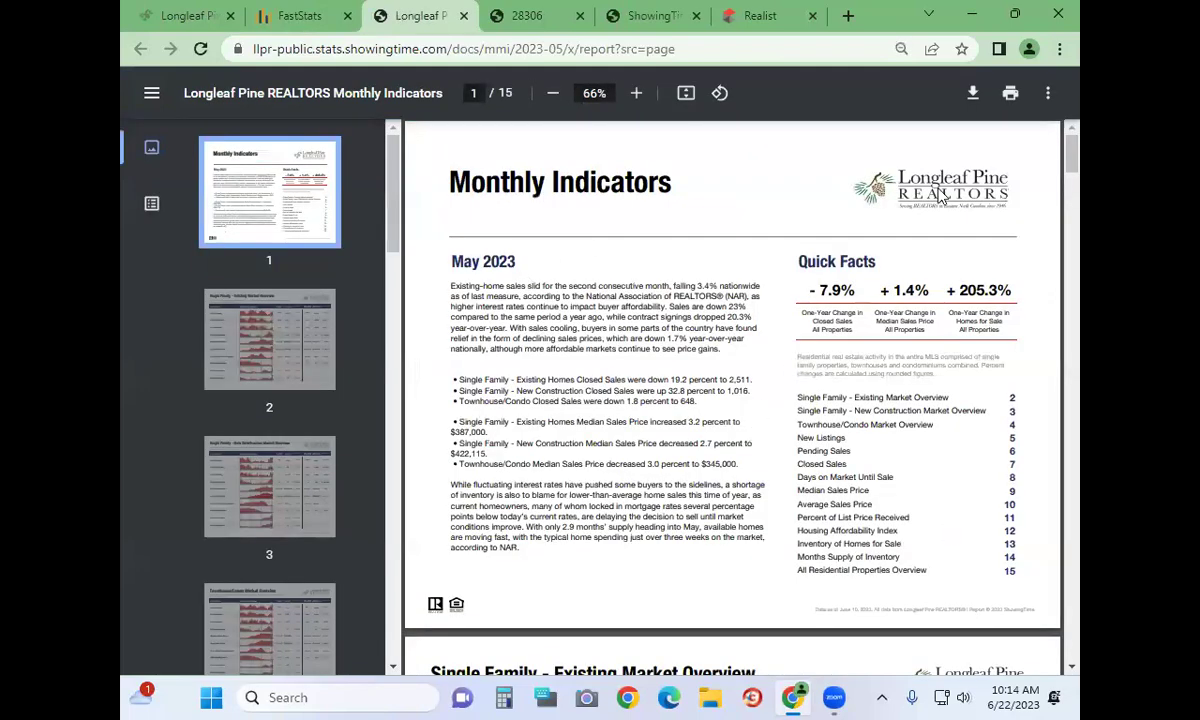
# Jump to page 2, the Single Family - Existing Market Overview, of the Monthly Indicators report
pyautogui.click(283, 325)
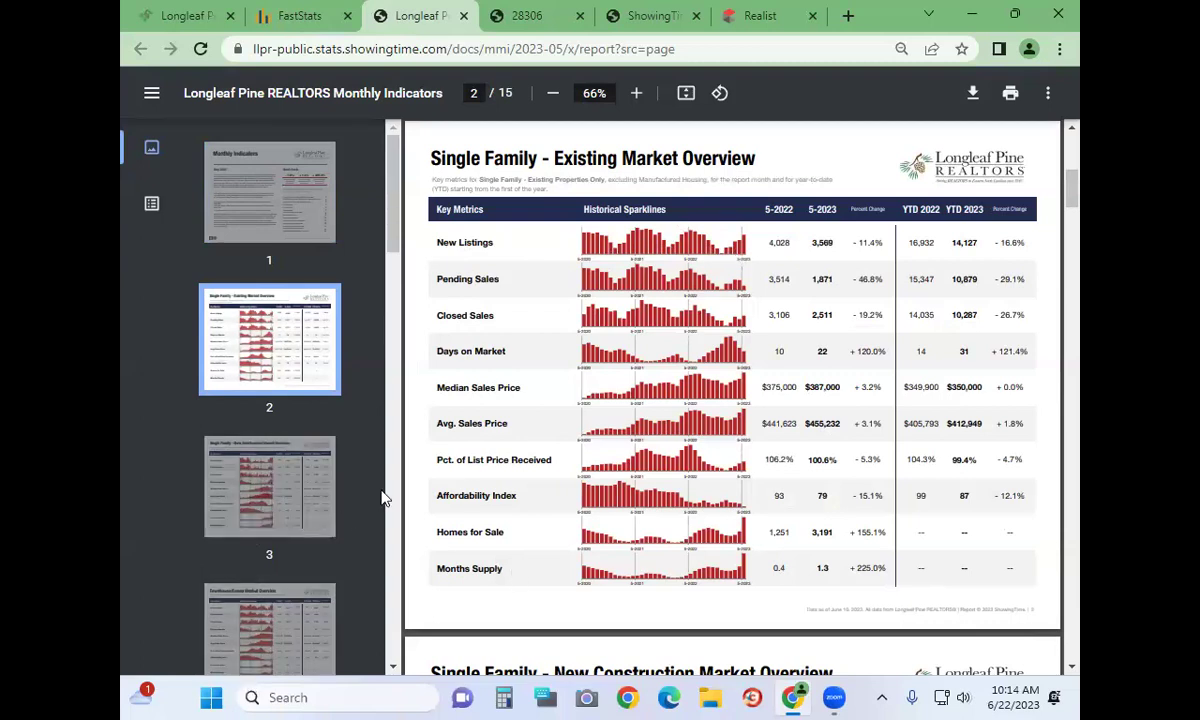
pyautogui.scroll(-5, 544, 541)
pyautogui.scroll(5, 535, 500)
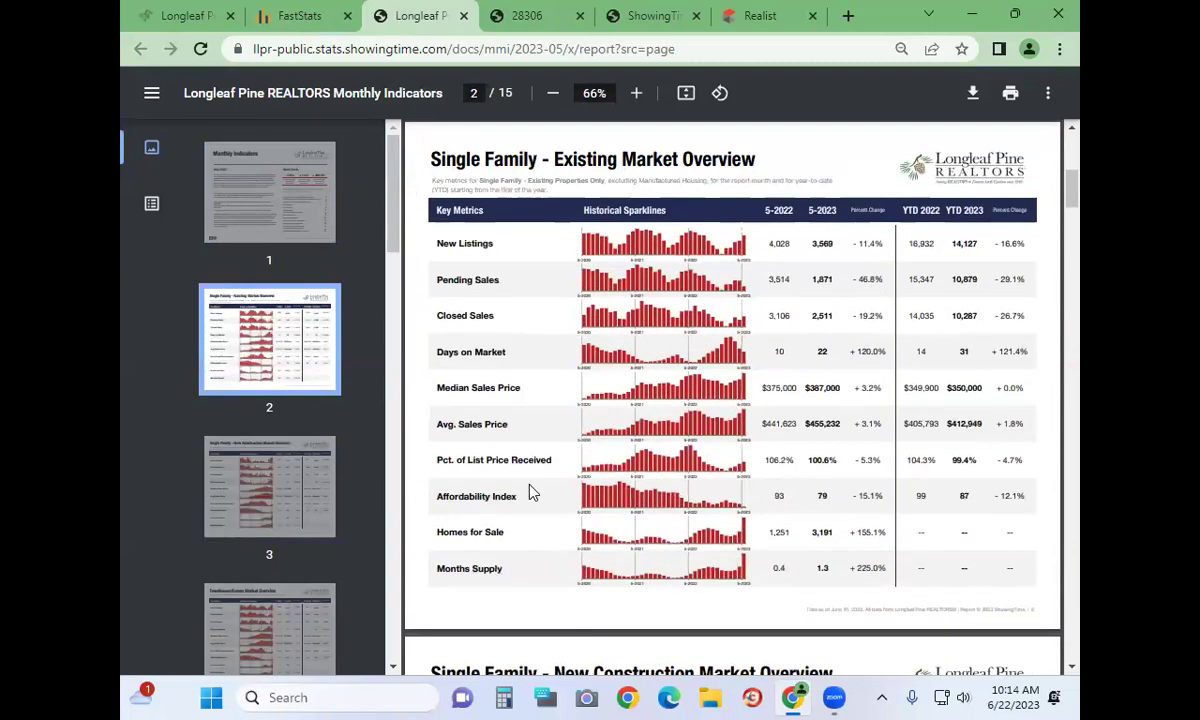
# Back on the FastStats reports page, bring up the Housing Supply Overview time period options
pyautogui.click(287, 22)
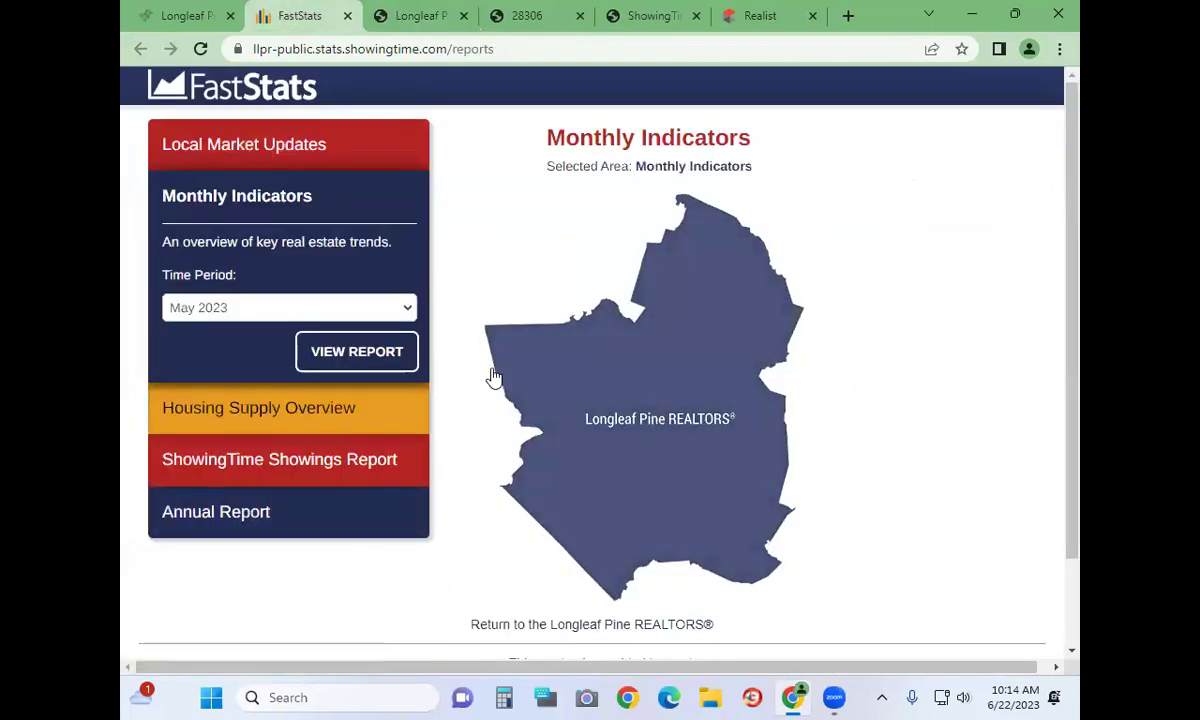
pyautogui.click(352, 410)
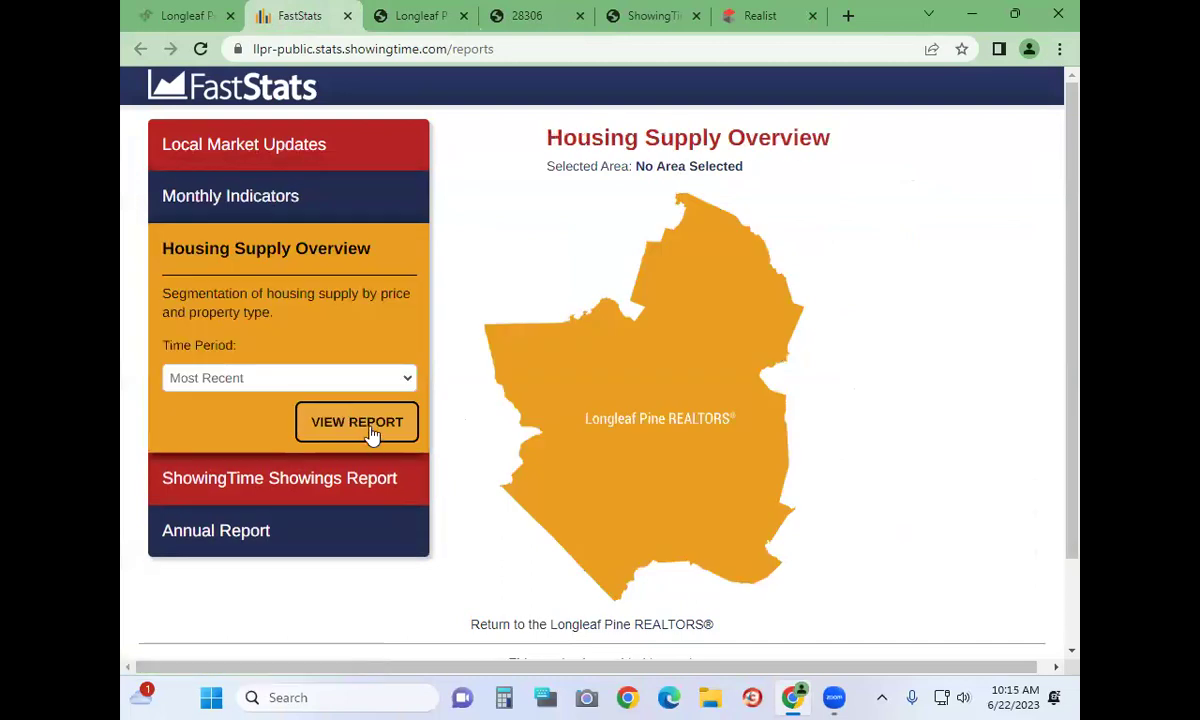
pyautogui.click(285, 380)
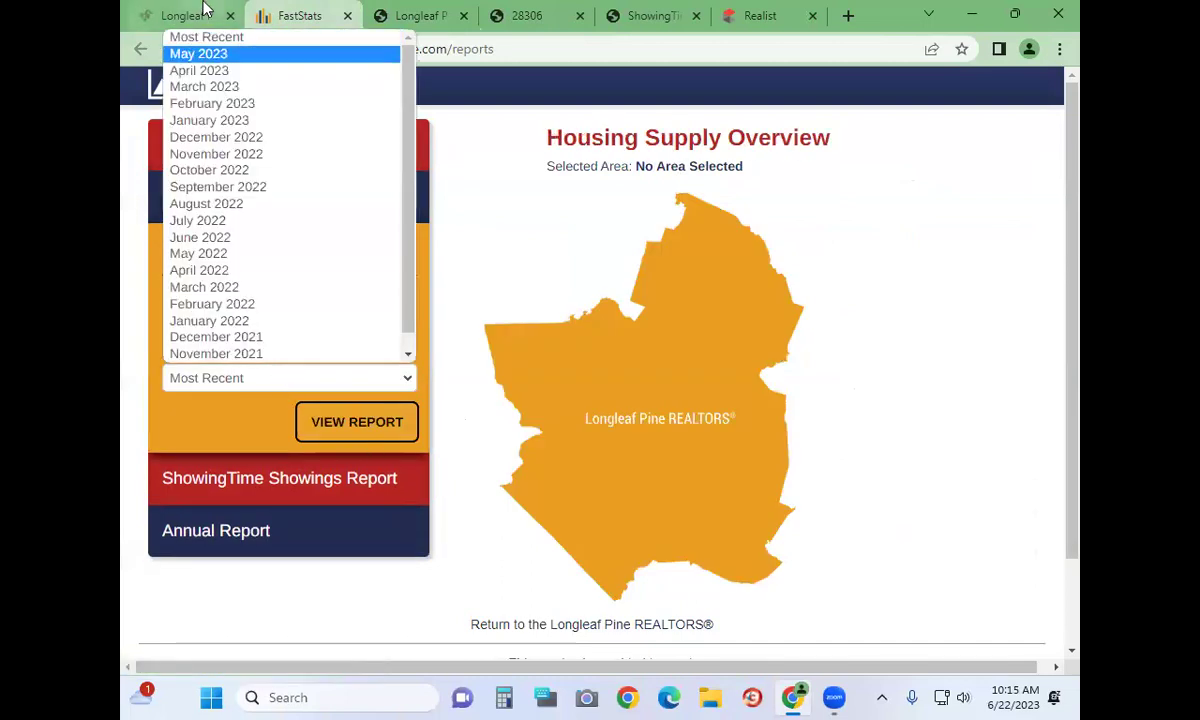
# Generate the May 2023 Housing Supply Overview report and jump to its Pending Sales page
pyautogui.click(201, 53)
pyautogui.click(318, 418)
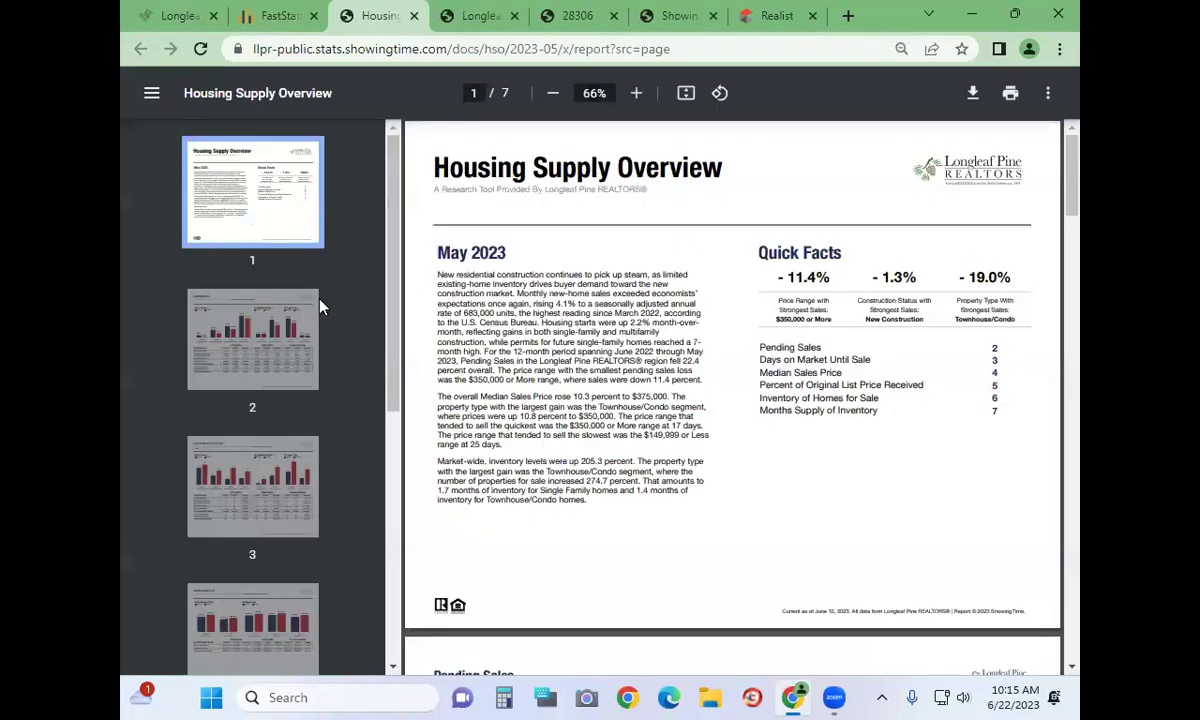
pyautogui.click(270, 310)
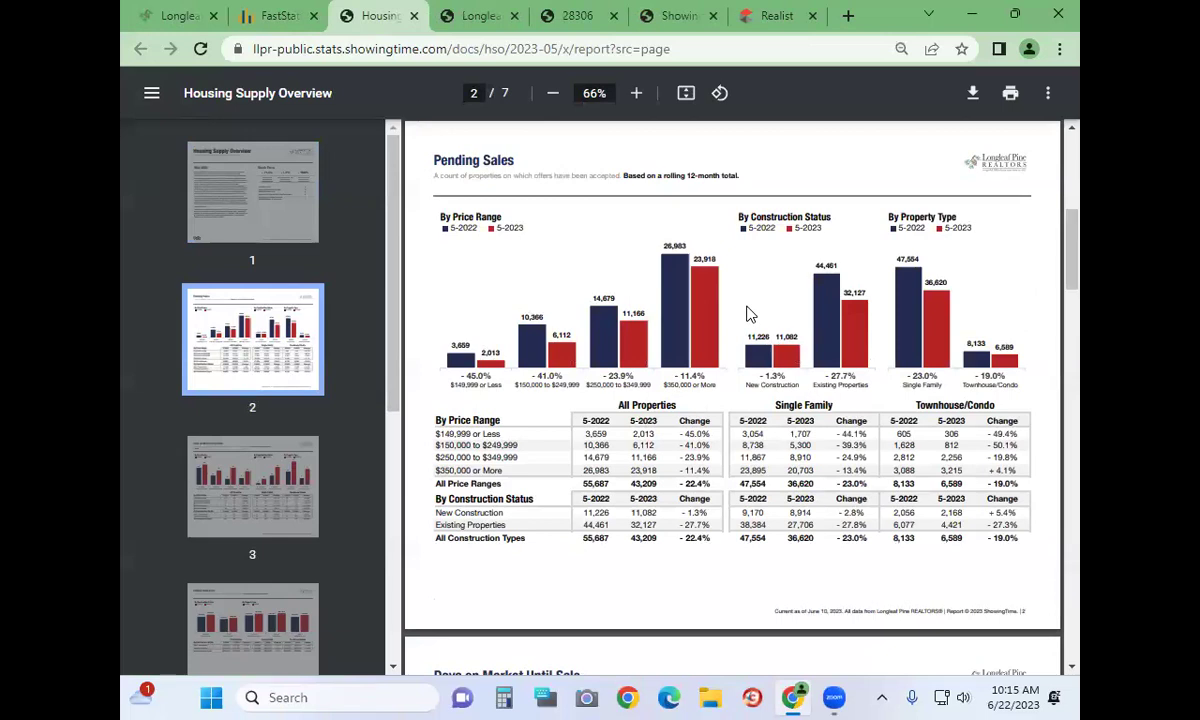
# Return to the report's first page, then go back to the Longleaf Pine dashboard via FastStats
pyautogui.click(254, 199)
pyautogui.click(285, 16)
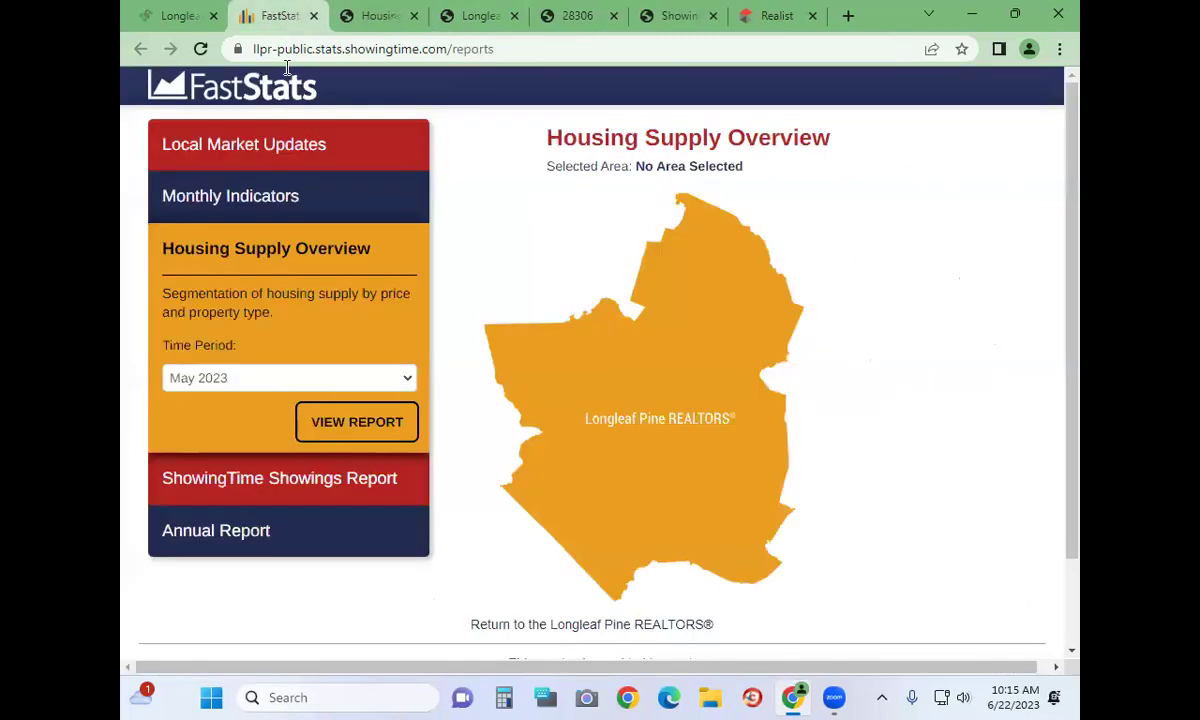
pyautogui.click(165, 18)
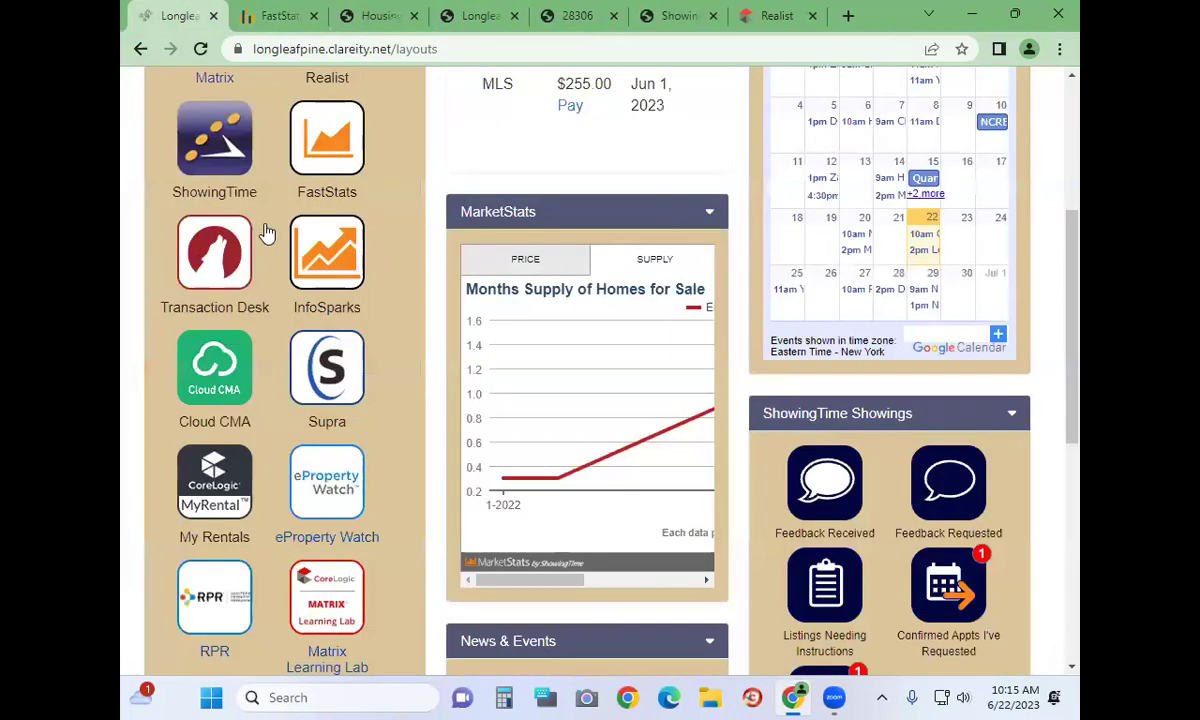
# Launch InfoSparks from the portal to show the Entire MLS median sales price chart
pyautogui.click(337, 284)
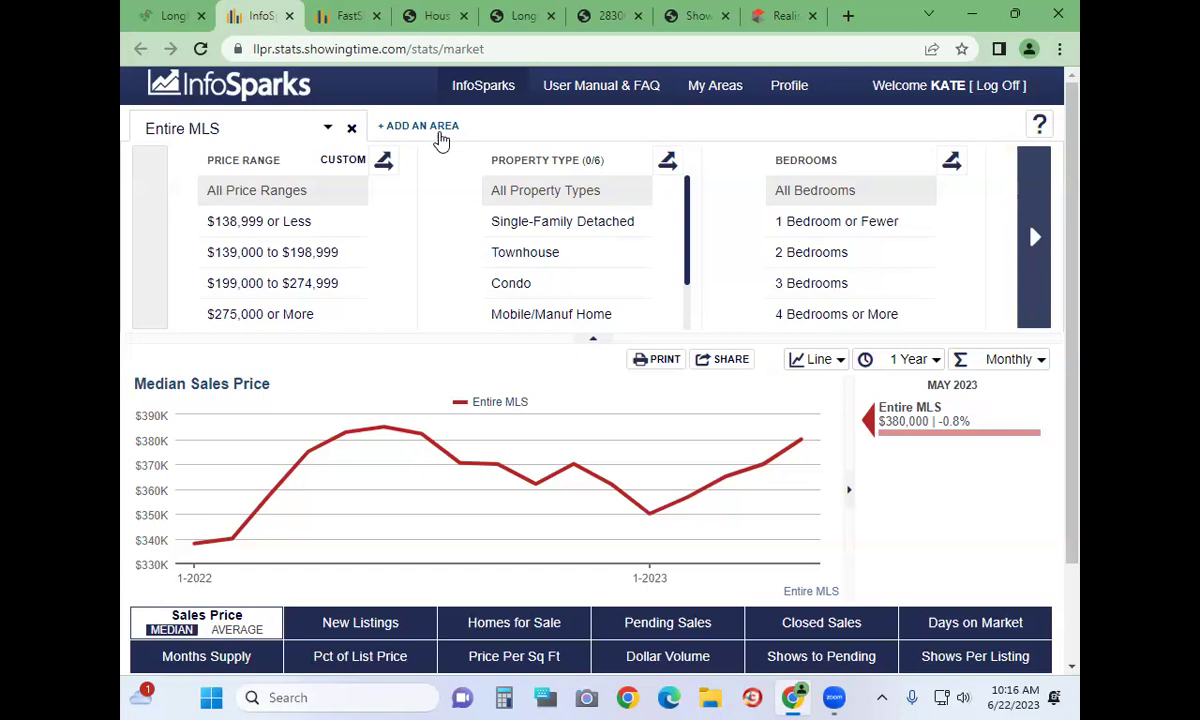
# Add Cumberland and Hoke counties to the Median Sales Price chart alongside the Entire MLS
pyautogui.click(187, 123)
pyautogui.write('Cumberland')
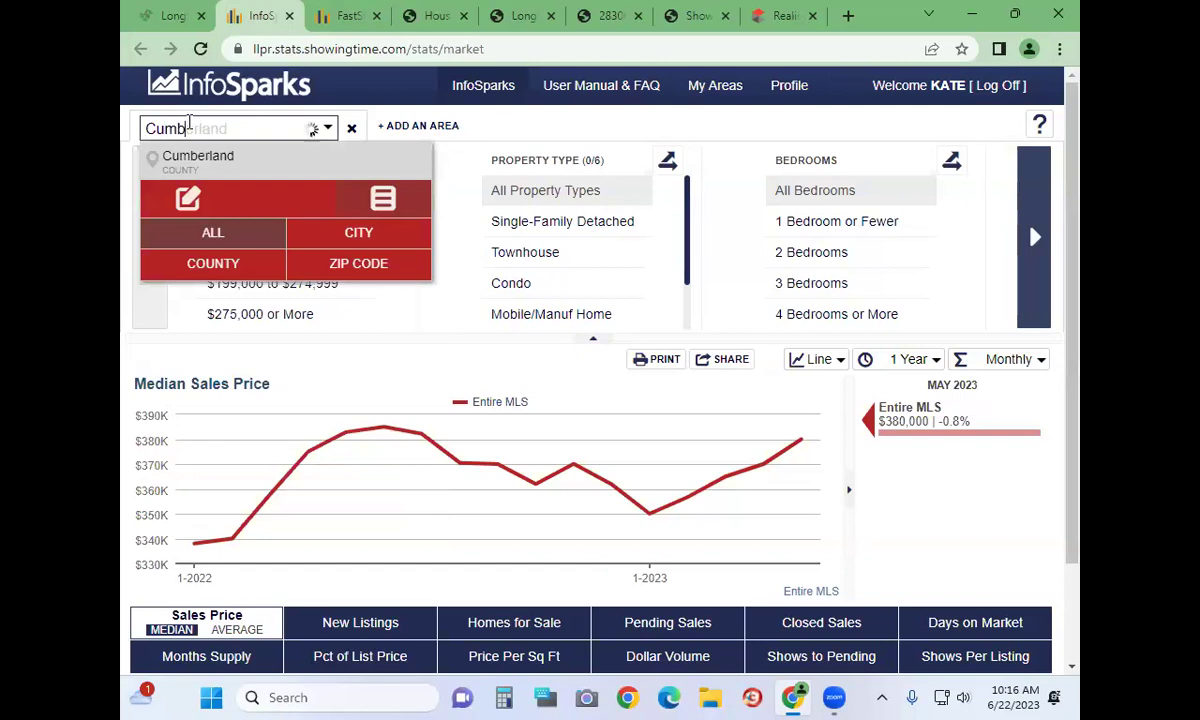
pyautogui.click(186, 162)
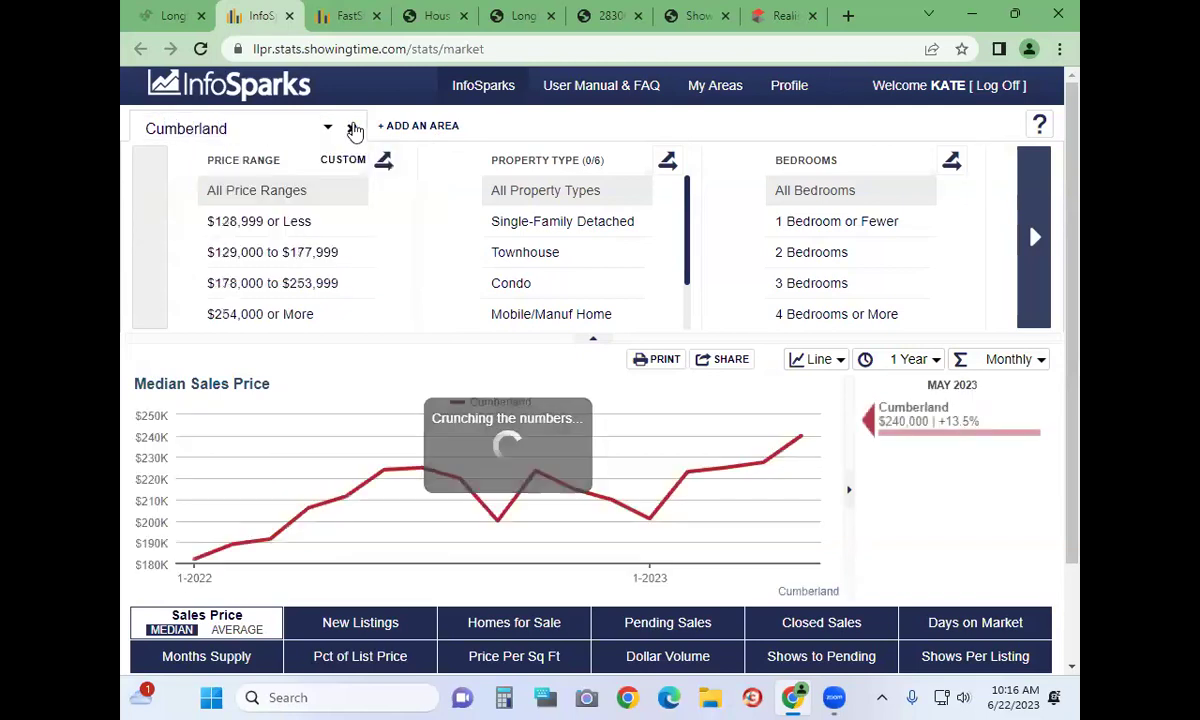
pyautogui.click(395, 127)
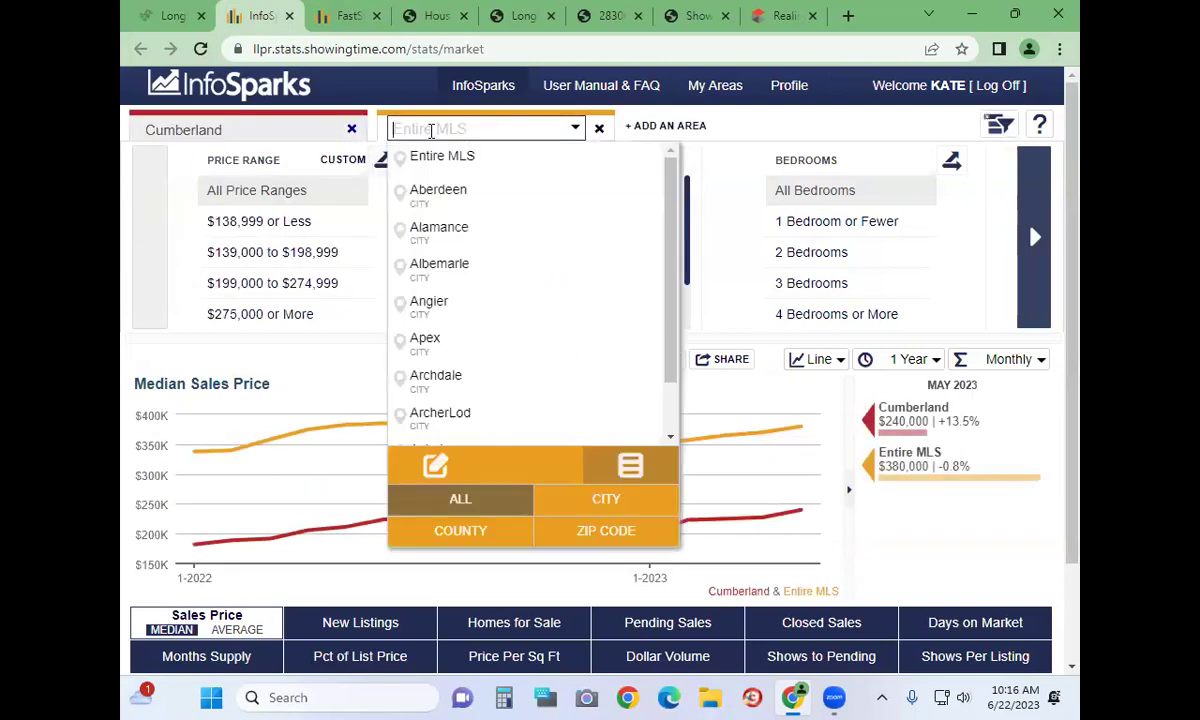
pyautogui.write('Hoke')
pyautogui.click(447, 163)
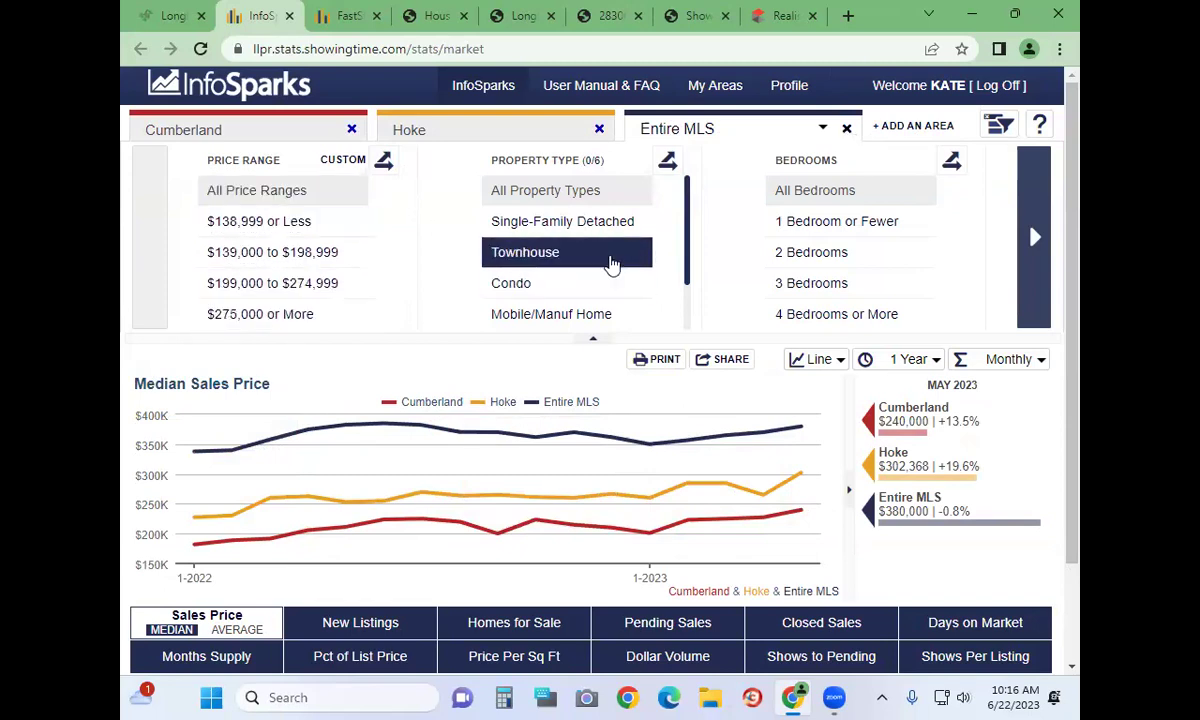
pyautogui.scroll(-1, 611, 265)
pyautogui.scroll(1, 611, 262)
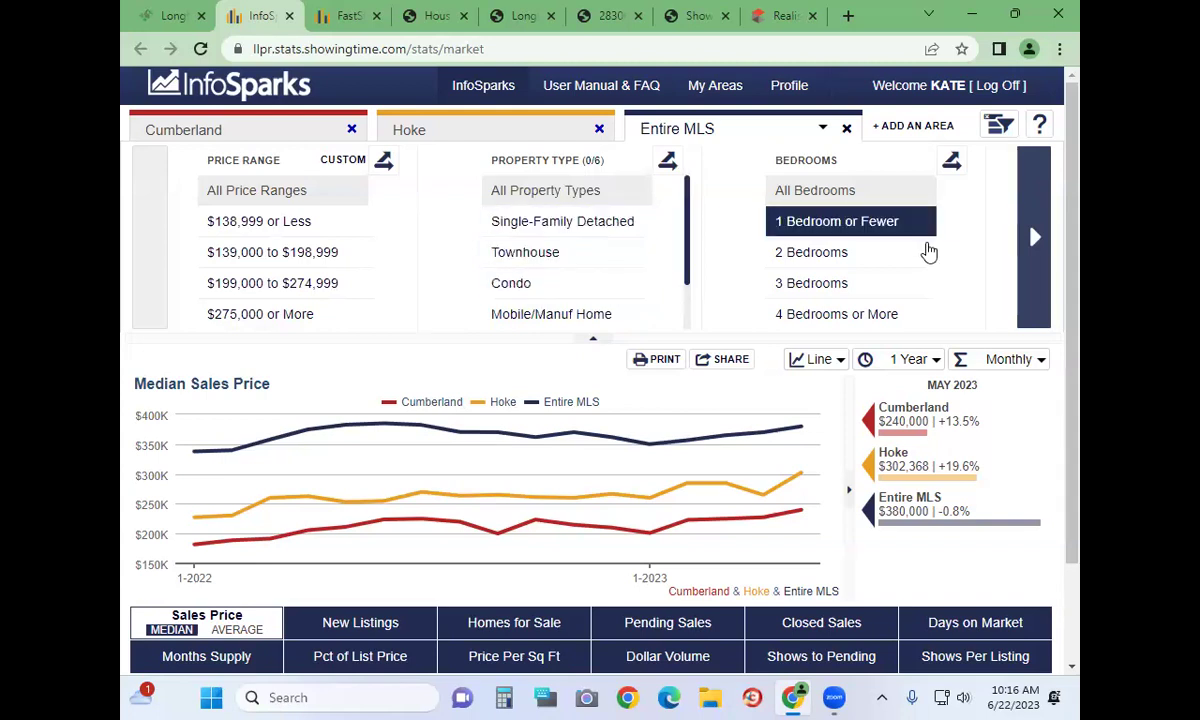
pyautogui.scroll(-2, 927, 249)
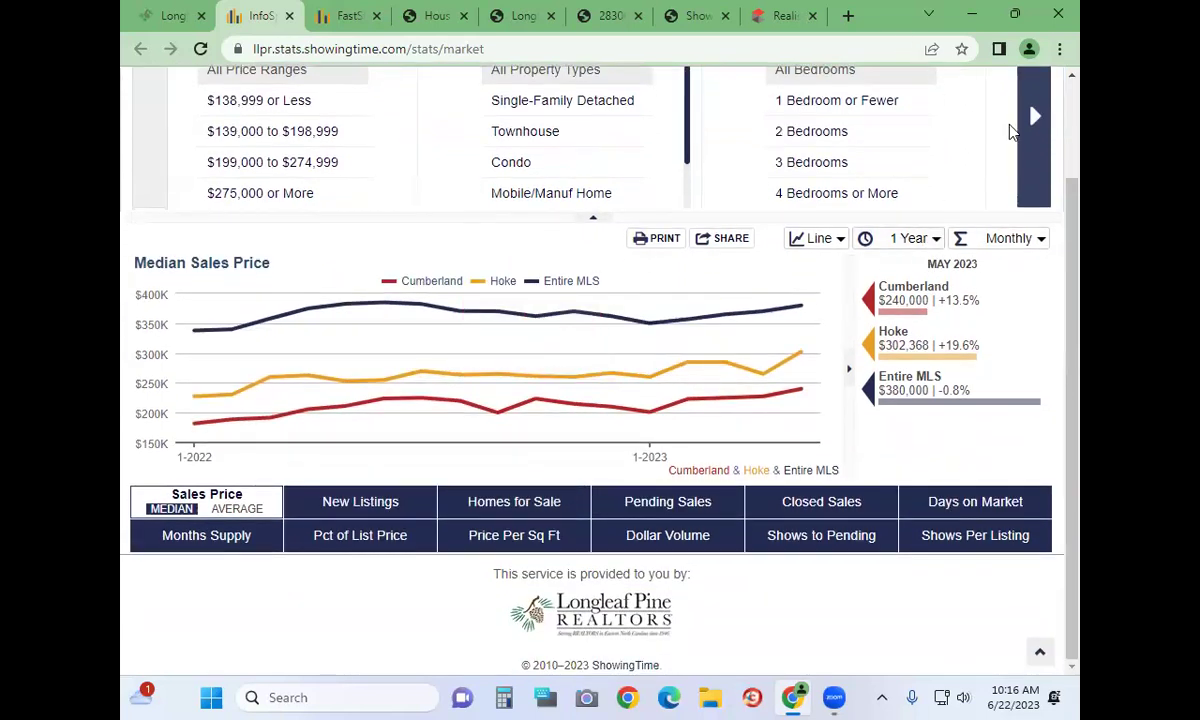
# Page the filters to Year Built, Sale Type and Square Footage, then chart average sales price
pyautogui.click(1035, 116)
pyautogui.scroll(2, 933, 247)
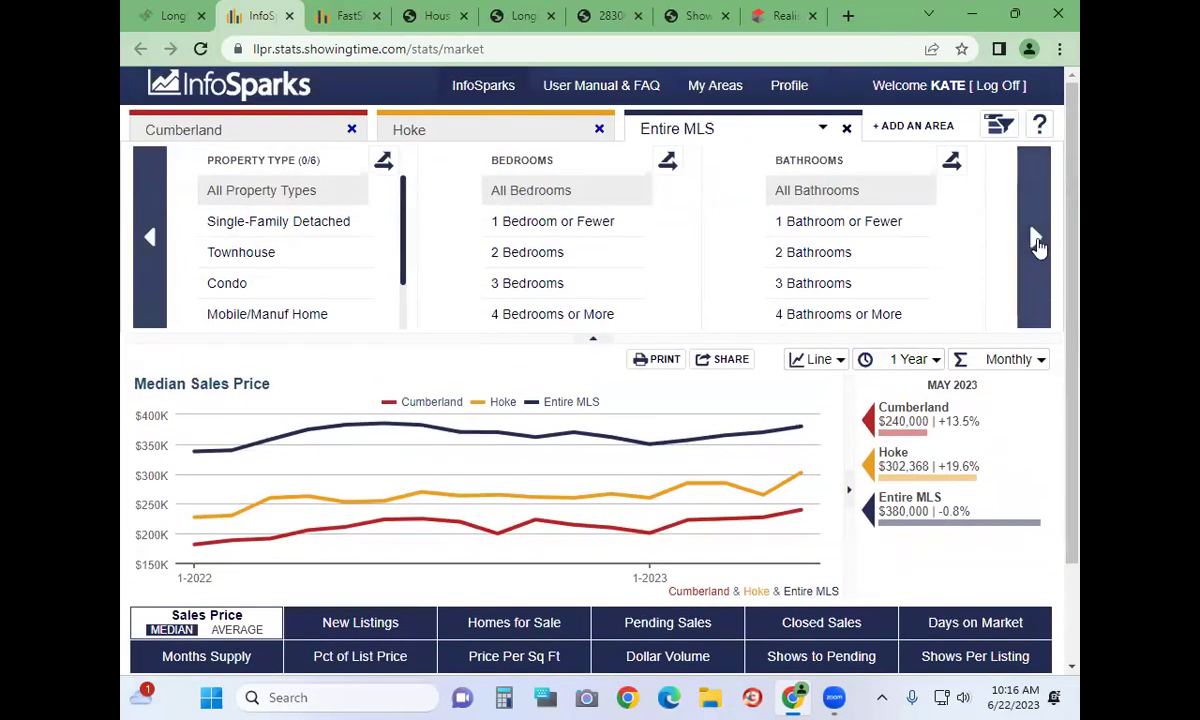
pyautogui.click(1035, 240)
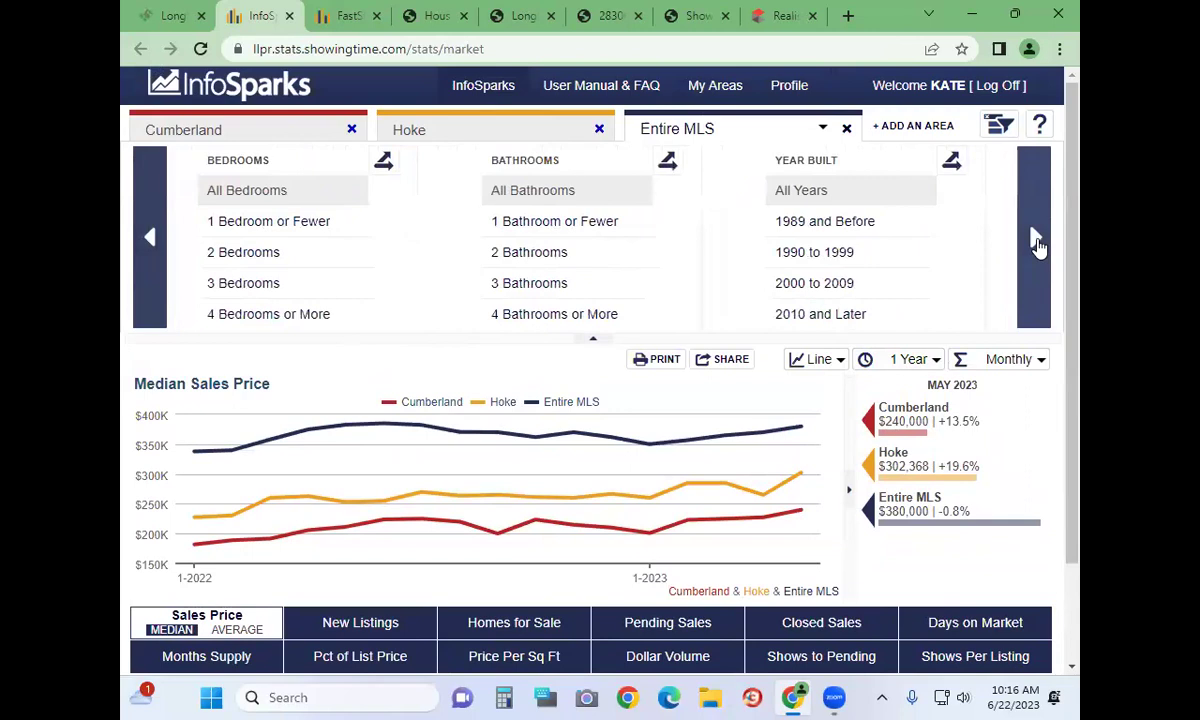
pyautogui.click(1035, 240)
pyautogui.click(1035, 240)
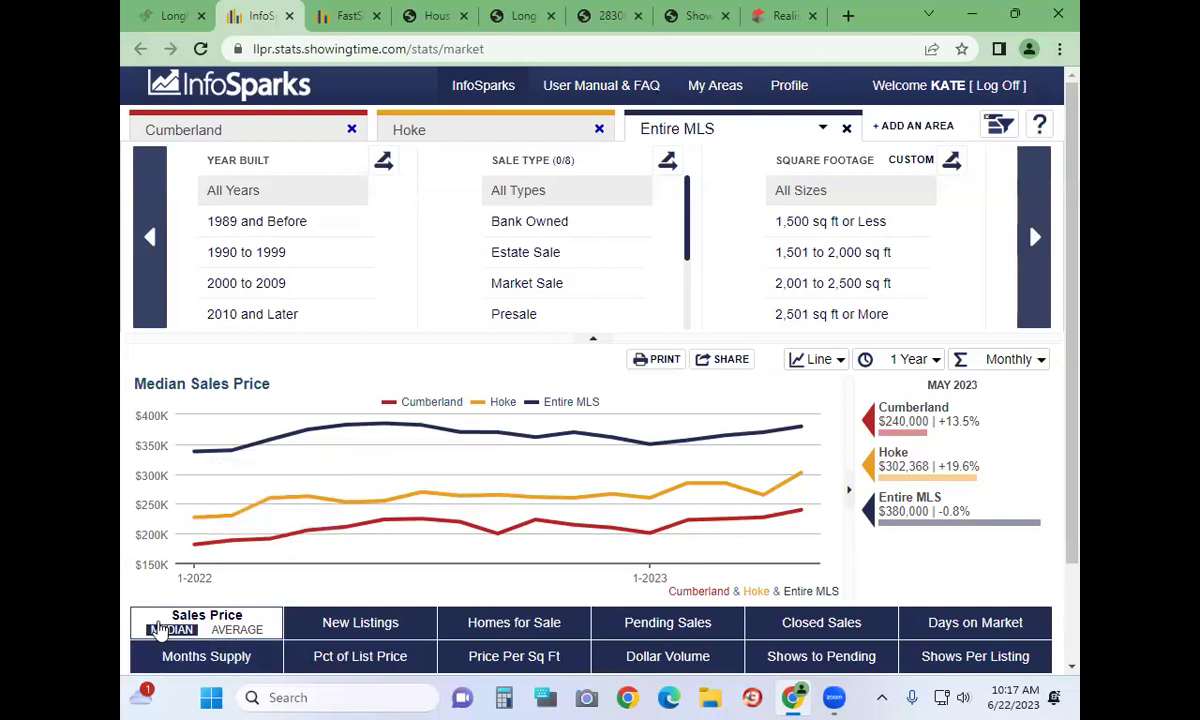
pyautogui.click(236, 630)
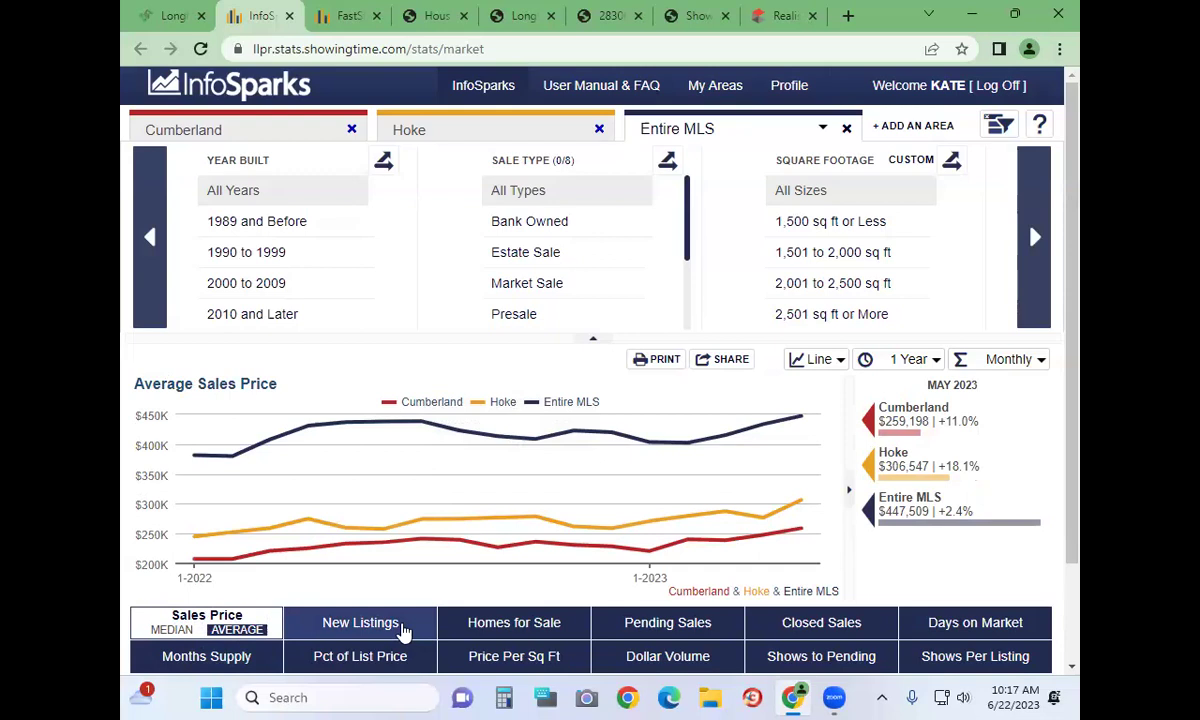
# Chart new listings, then show sales price as median and then average for the three areas
pyautogui.click(404, 630)
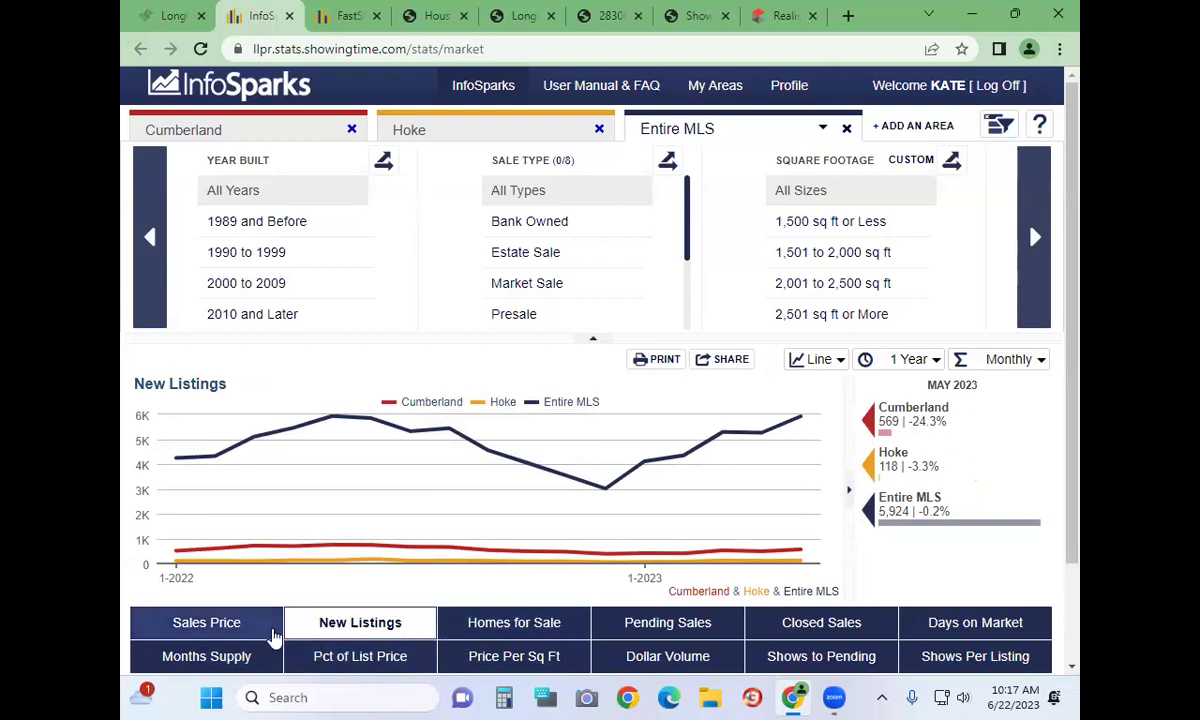
pyautogui.click(185, 630)
pyautogui.click(172, 630)
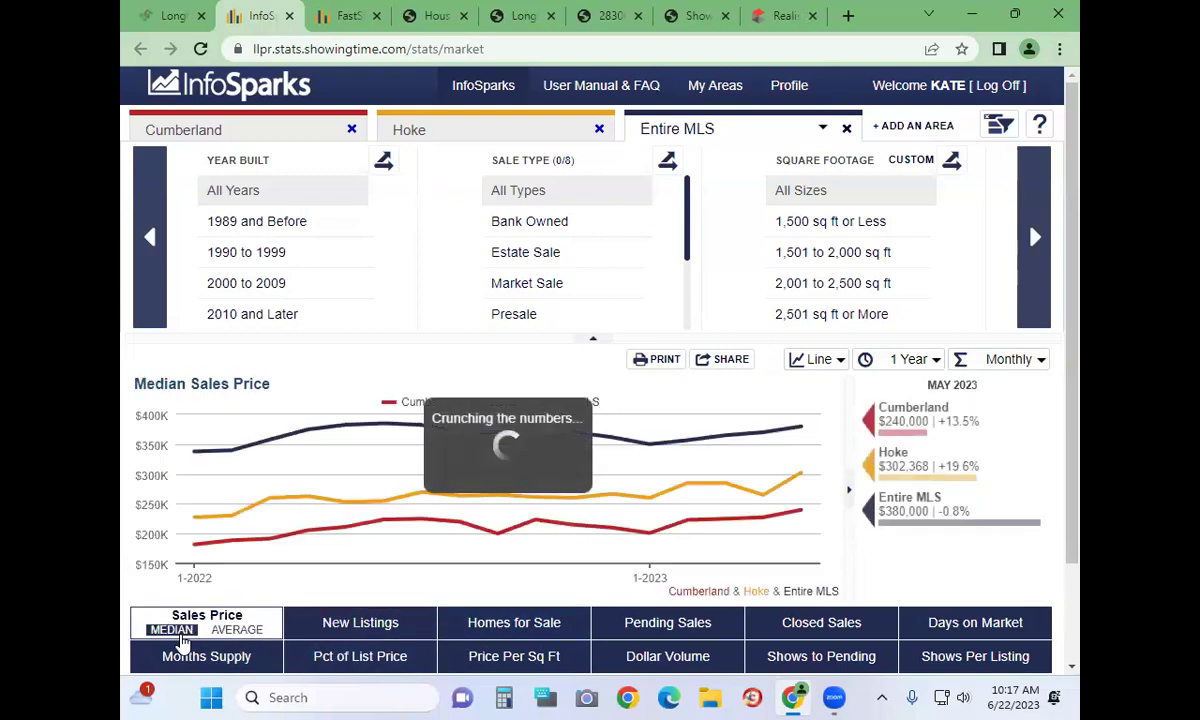
pyautogui.click(234, 632)
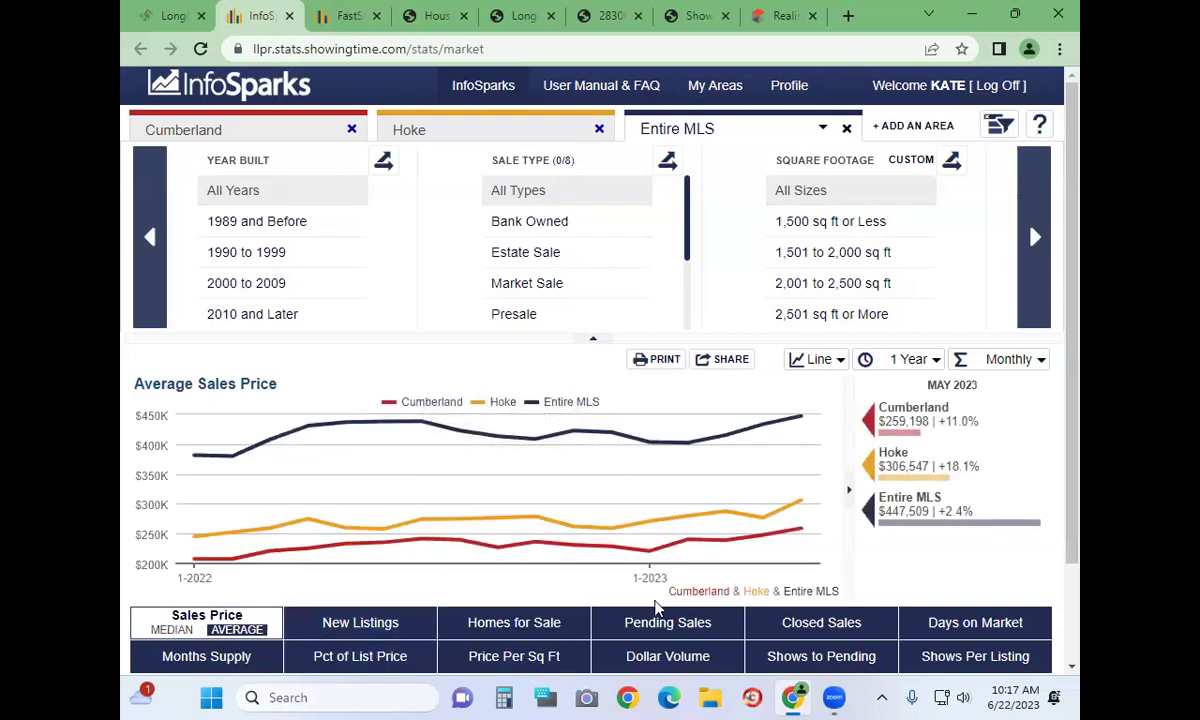
# Chart pending sales, days on market, showings to pending and percent of list price, then return to the portal
pyautogui.click(662, 630)
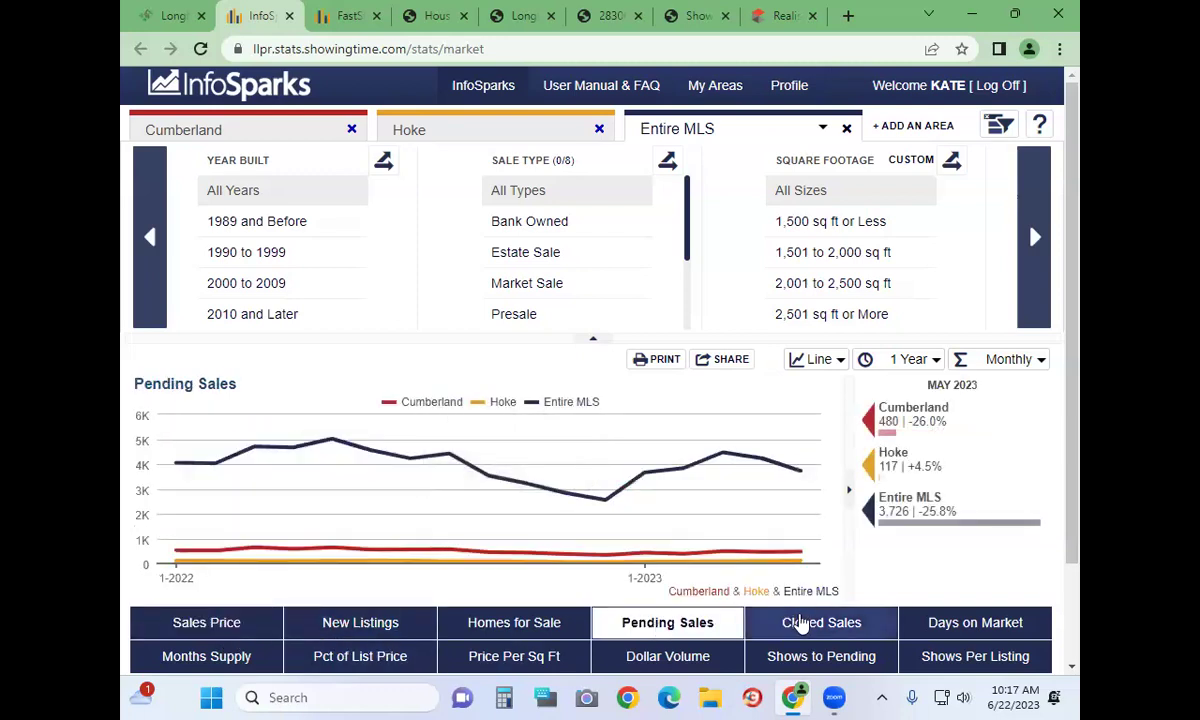
pyautogui.click(965, 624)
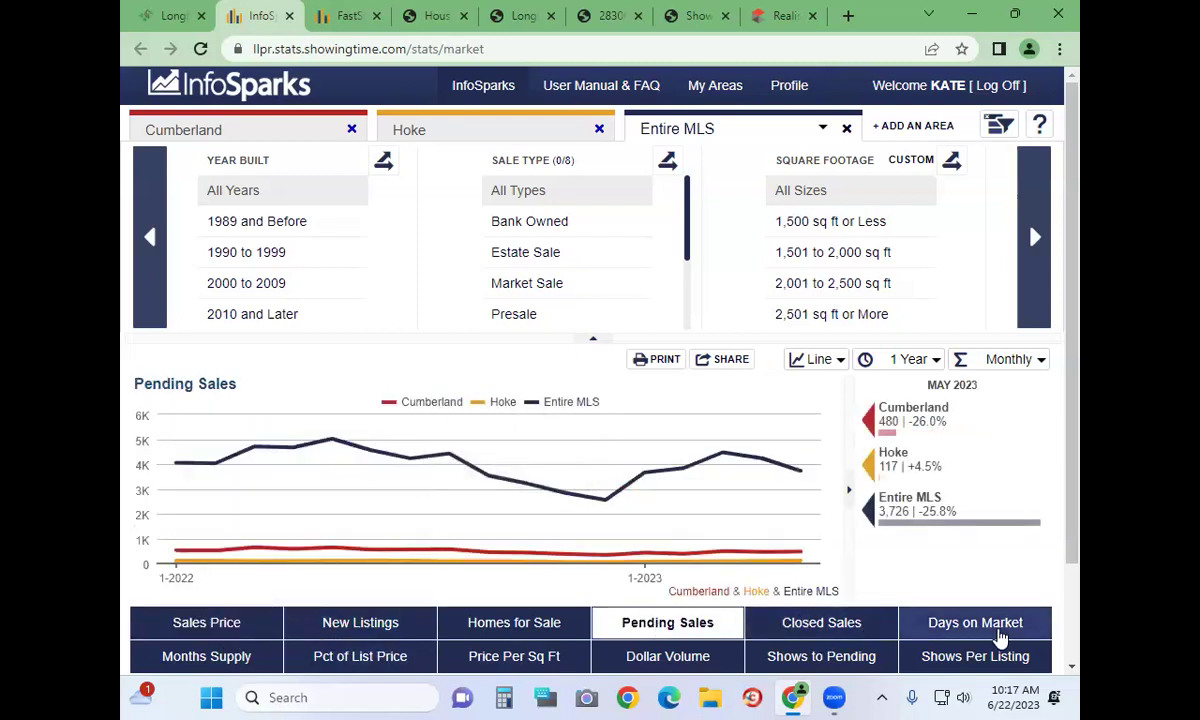
pyautogui.click(900, 656)
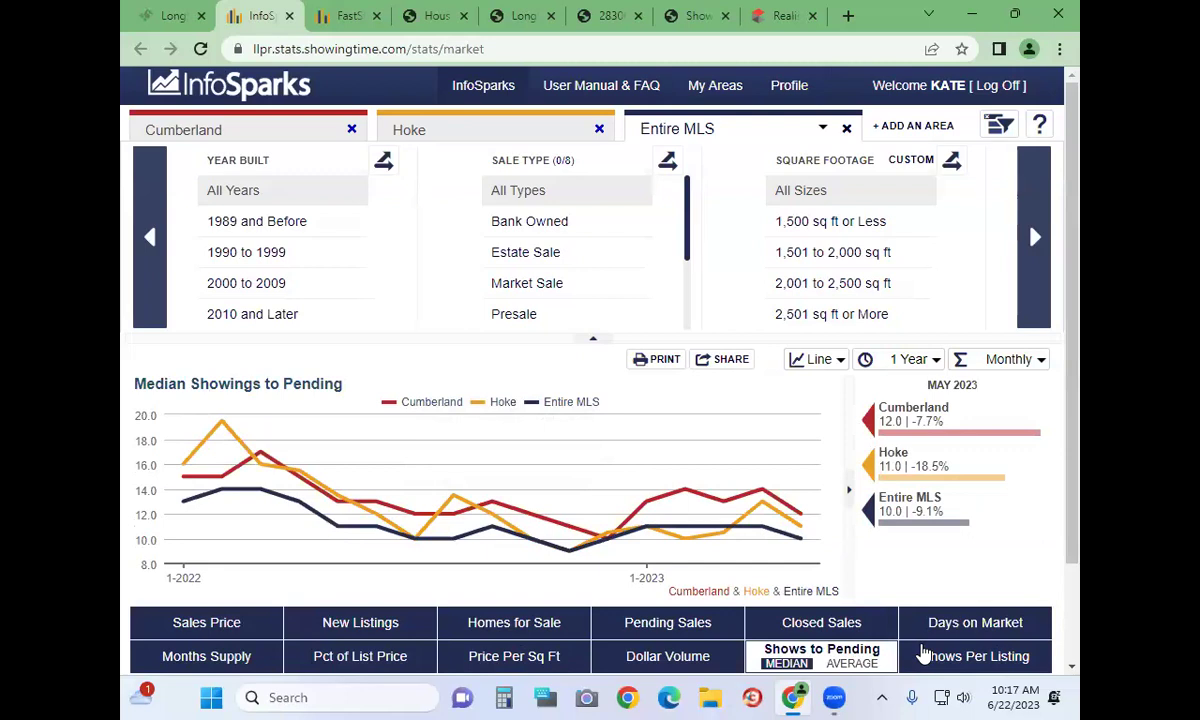
pyautogui.click(360, 626)
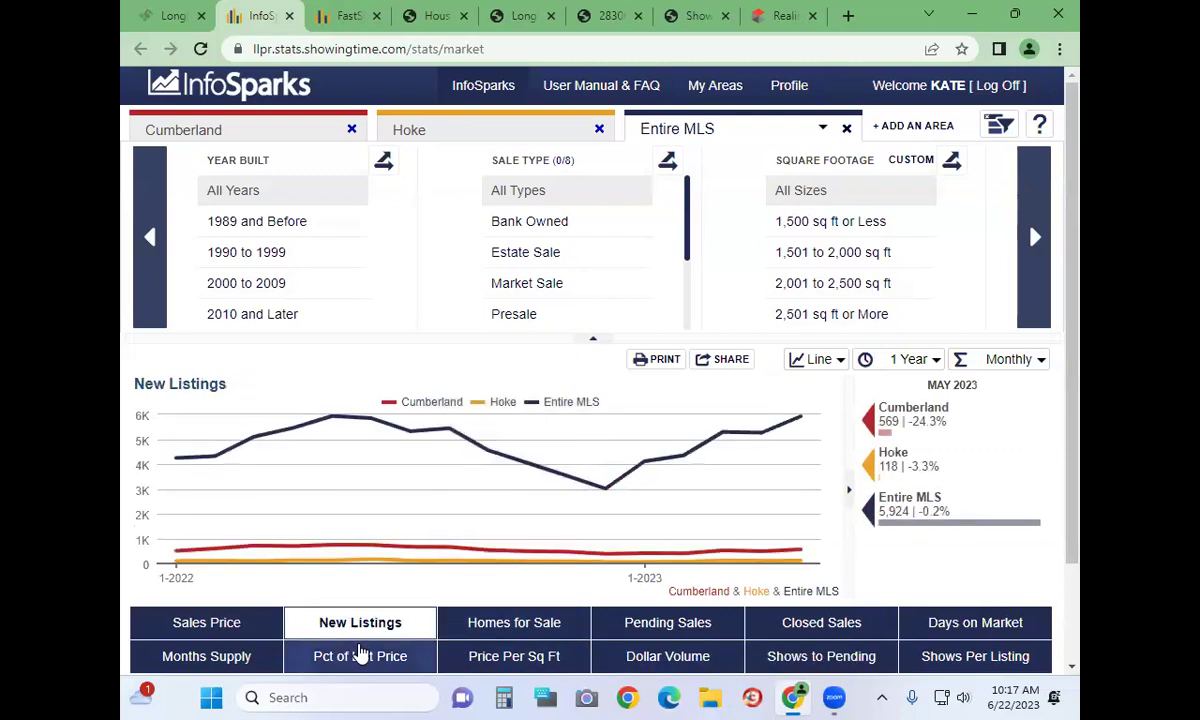
pyautogui.click(362, 654)
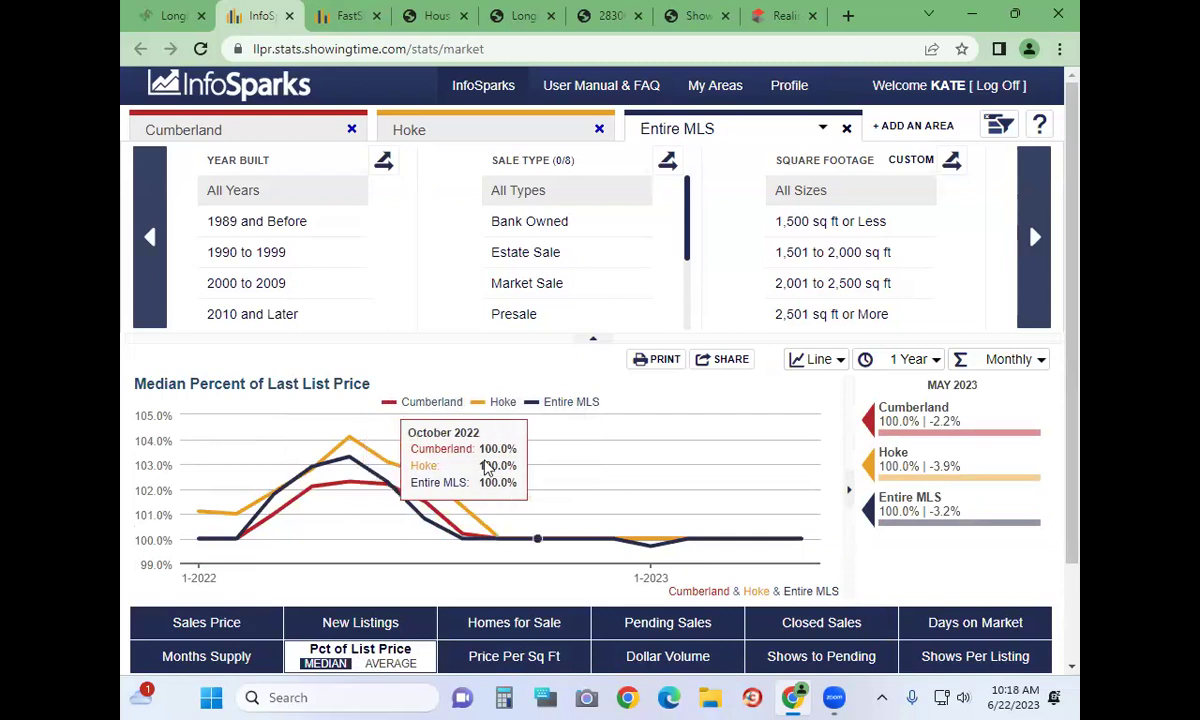
pyautogui.click(166, 15)
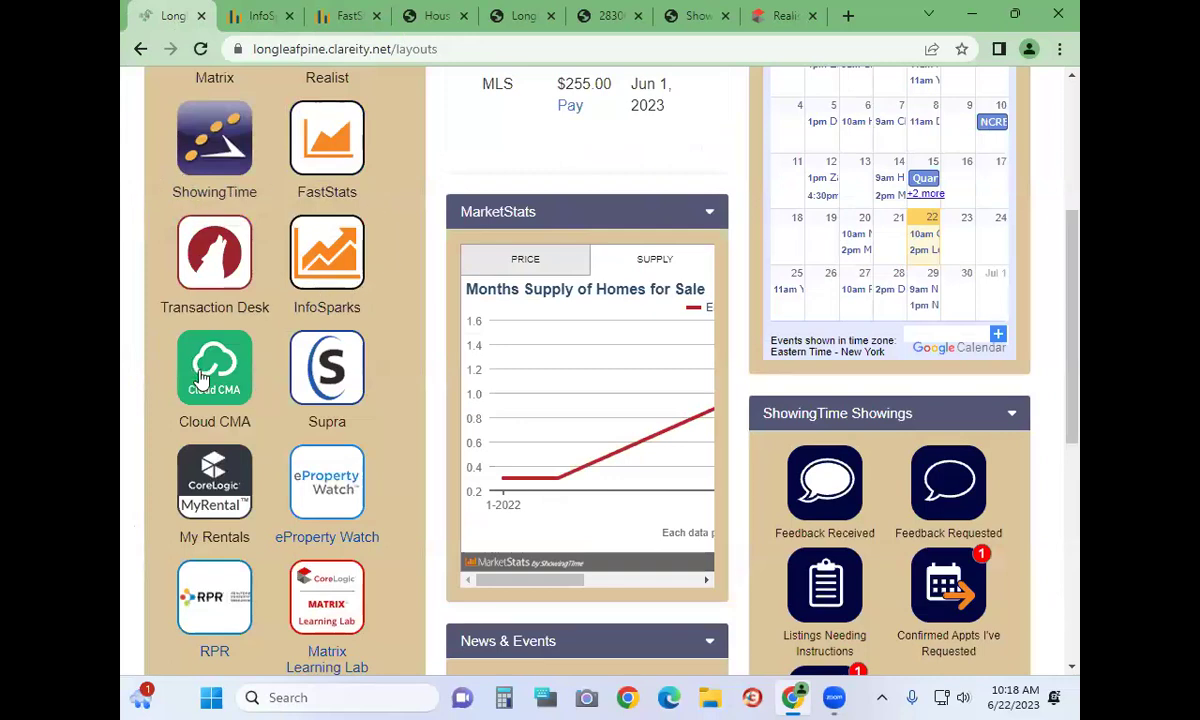
# Launch Cloud CMA from the dashboard and dismiss its promotional message to reach Recent Reports
pyautogui.scroll(-1, 203, 376)
pyautogui.click(216, 276)
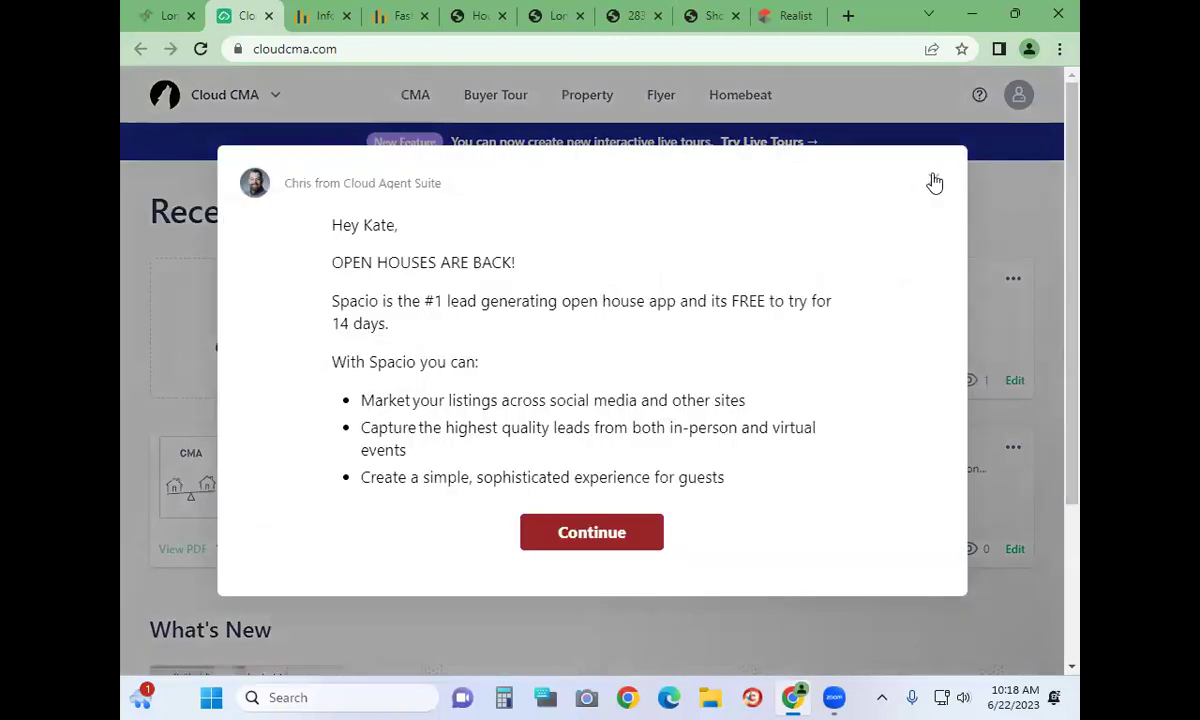
pyautogui.click(933, 180)
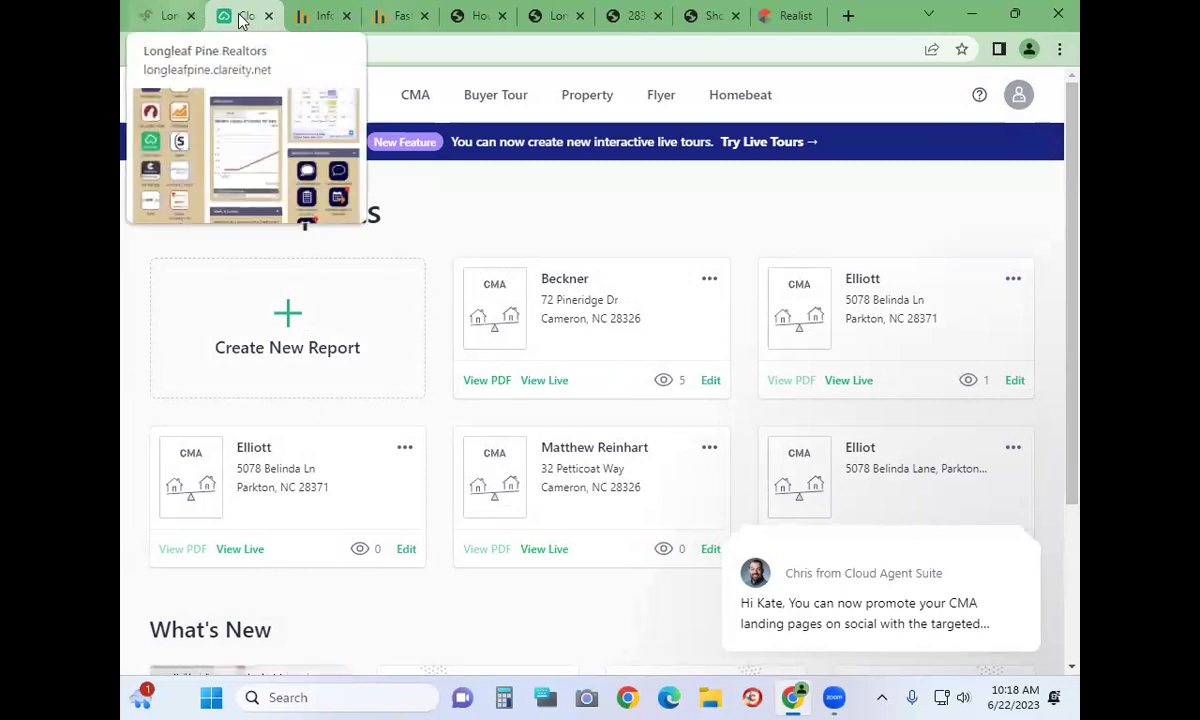
pyautogui.moveTo(167, 22)
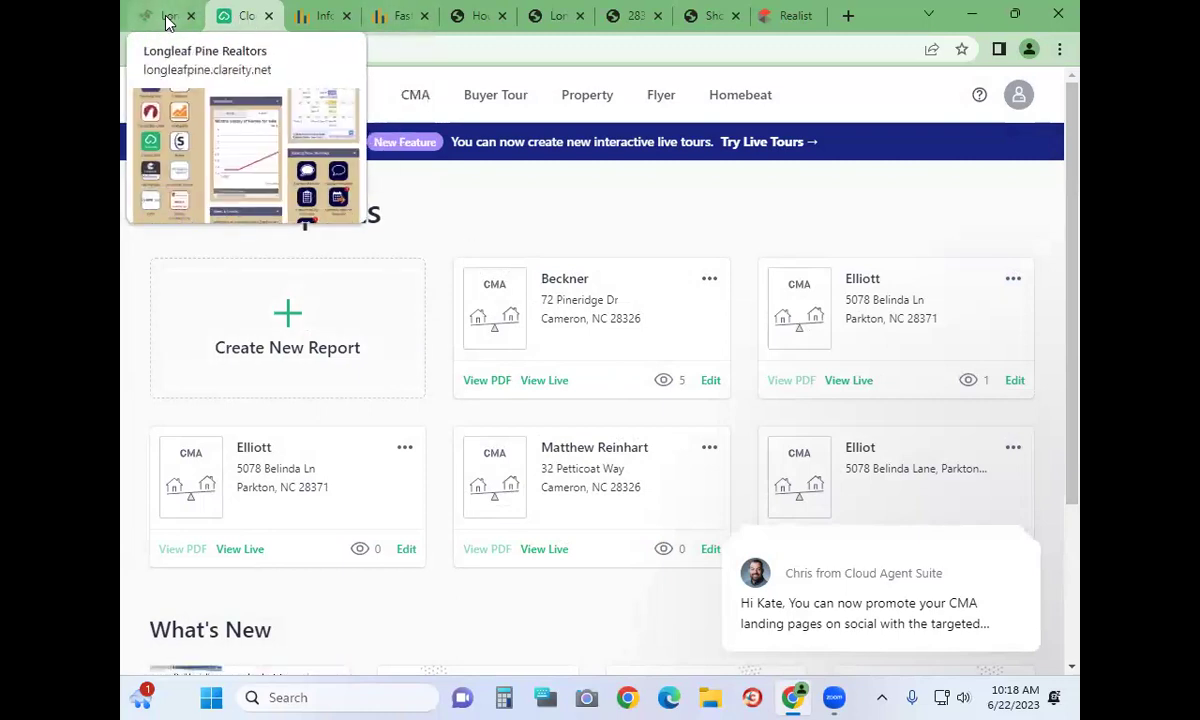
# Launch eProperty Watch from the Longleaf Pine dashboard and dismiss the browser memory saver prompt
pyautogui.click(167, 22)
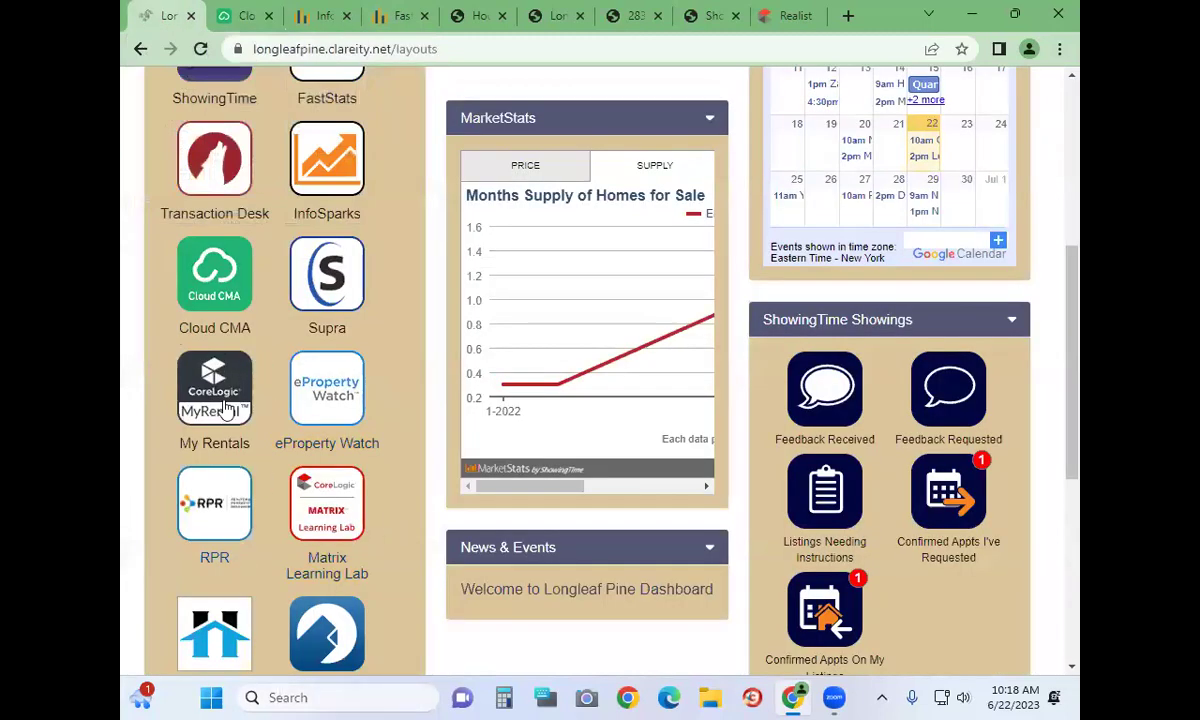
pyautogui.scroll(-2, 236, 395)
pyautogui.click(343, 200)
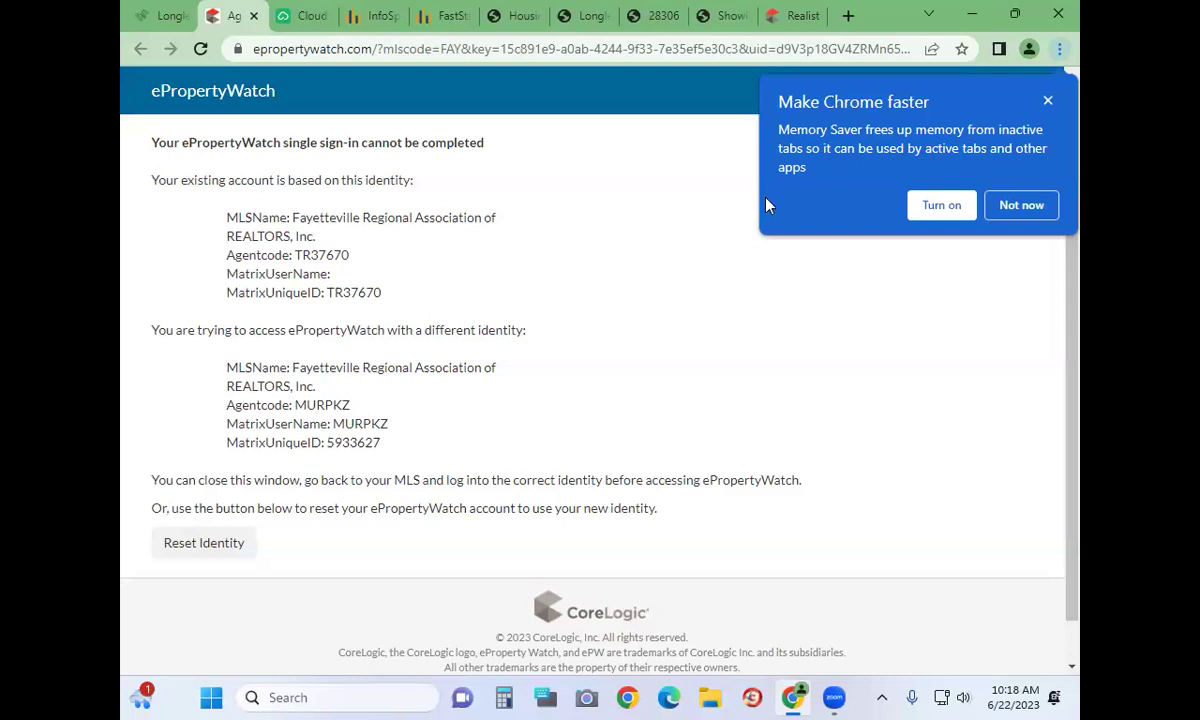
pyautogui.click(1047, 101)
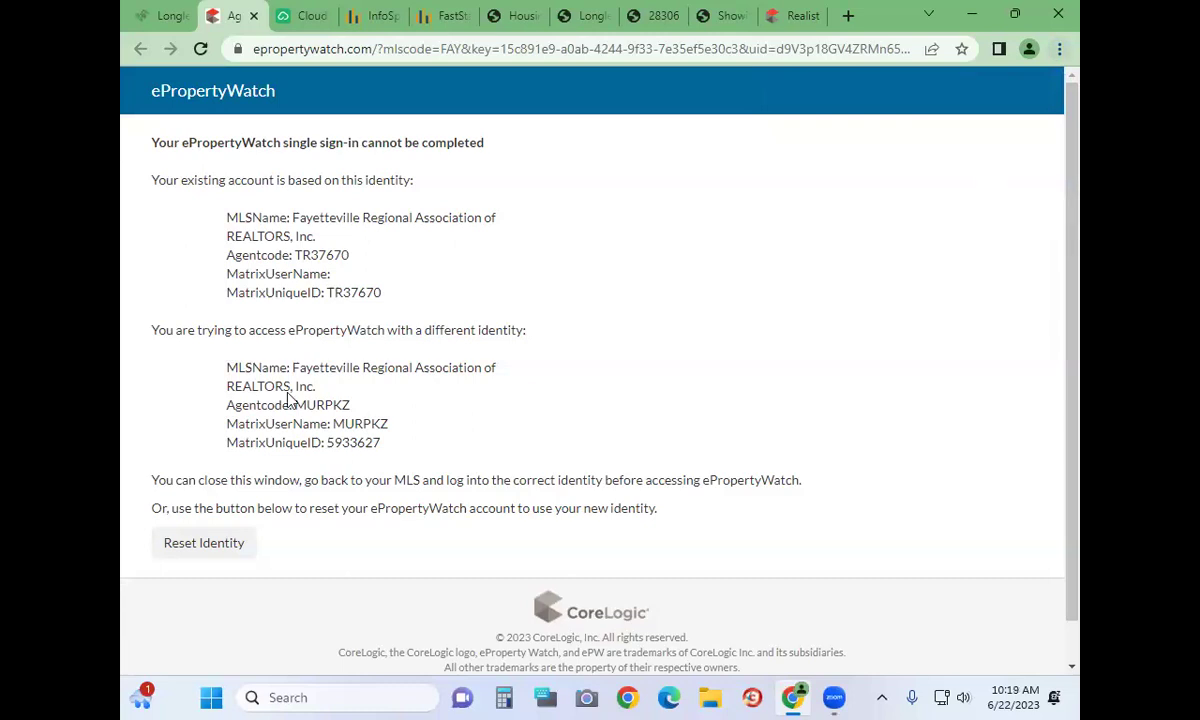
pyautogui.scroll(-1, 322, 470)
pyautogui.scroll(1, 323, 495)
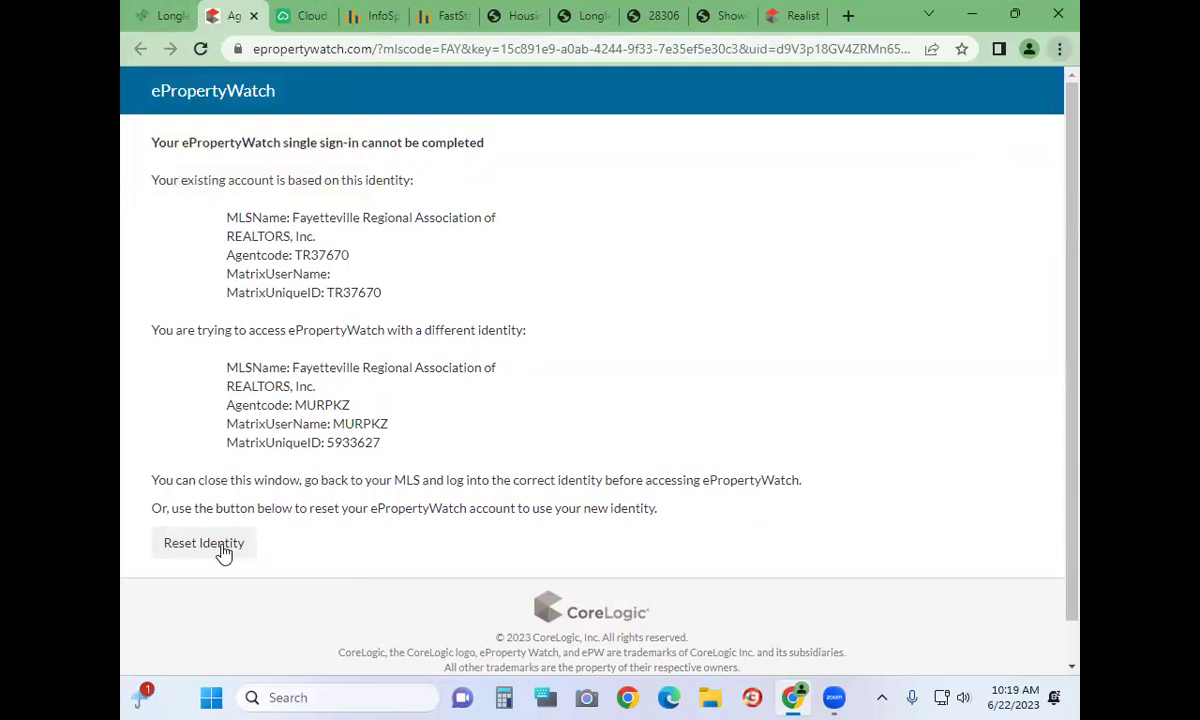
# Reset the eProperty Watch account to the current sign-in identity to load its dashboard
pyautogui.click(170, 15)
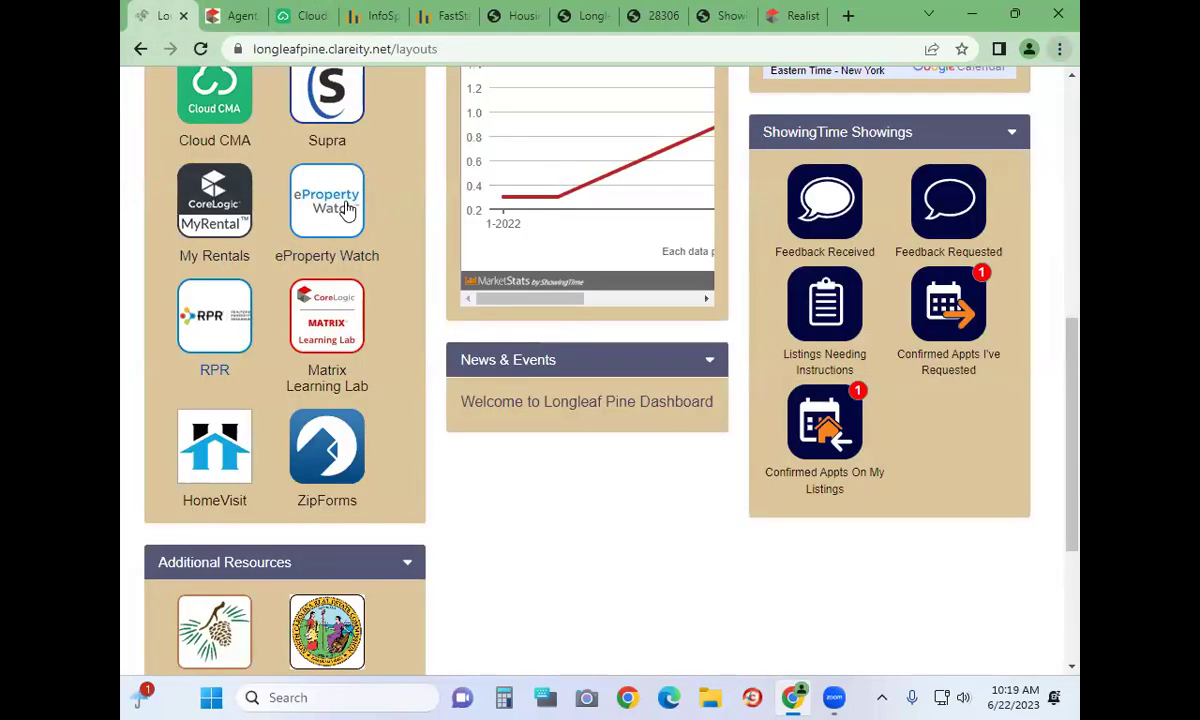
pyautogui.click(237, 17)
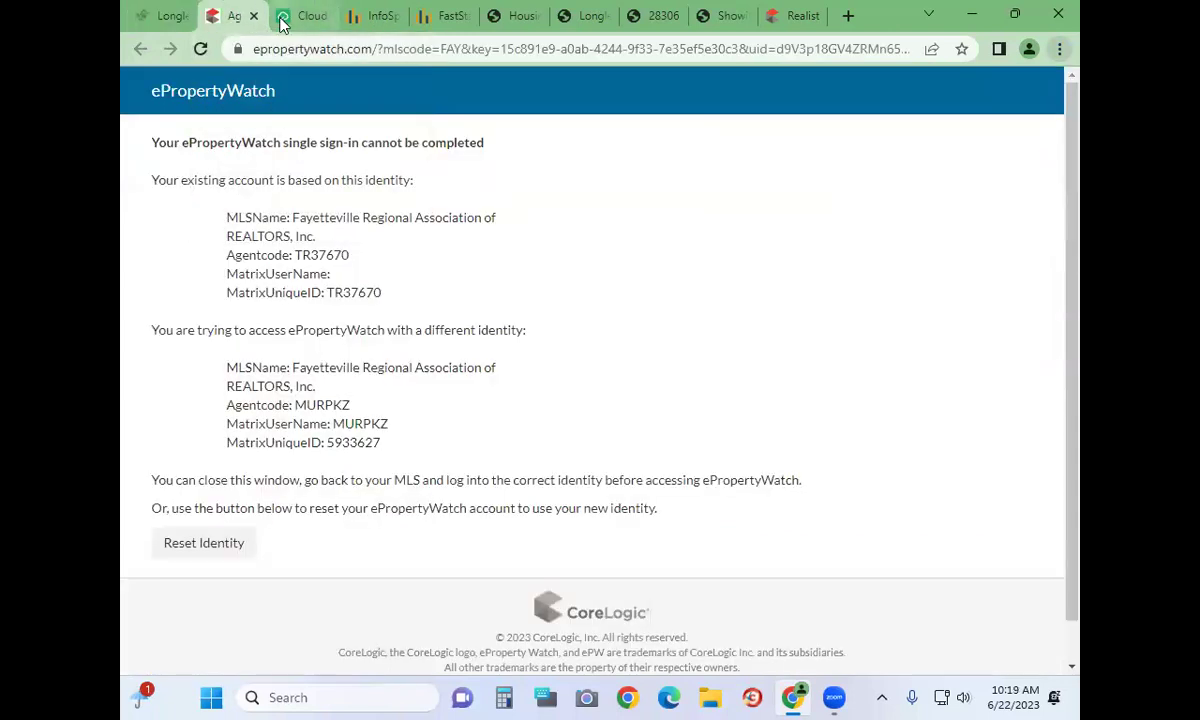
pyautogui.click(176, 538)
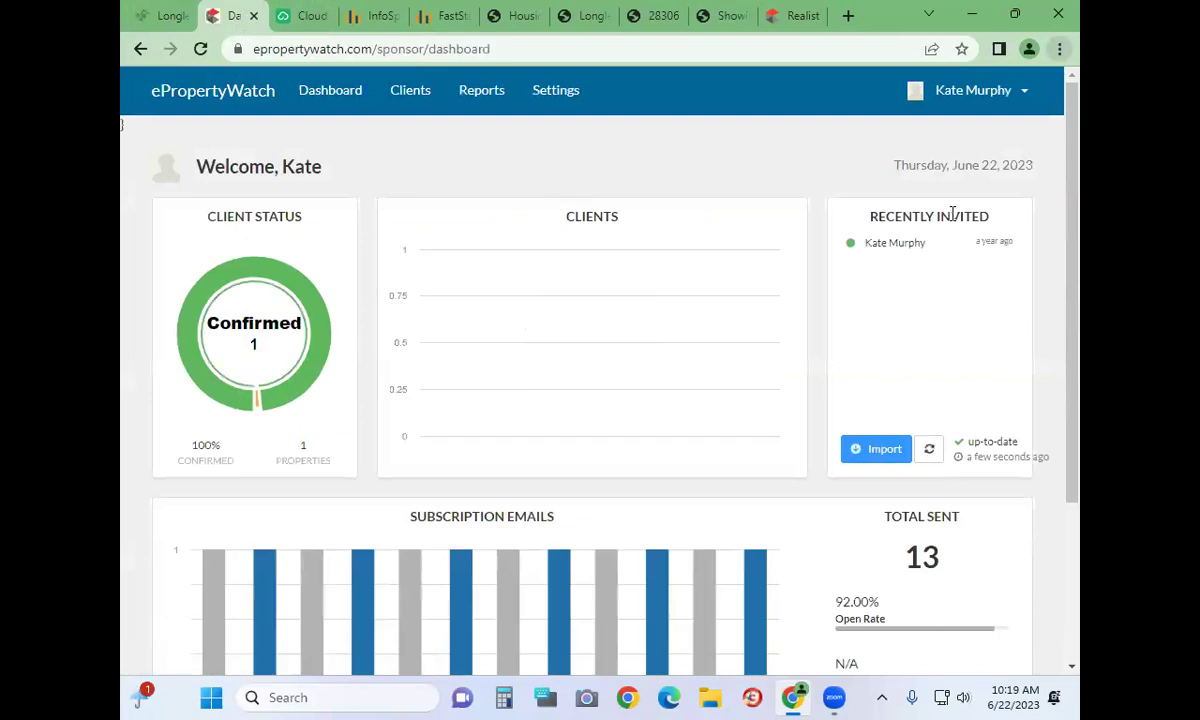
# Review the eProperty Watch Reports page and its Clients report charts
pyautogui.click(485, 102)
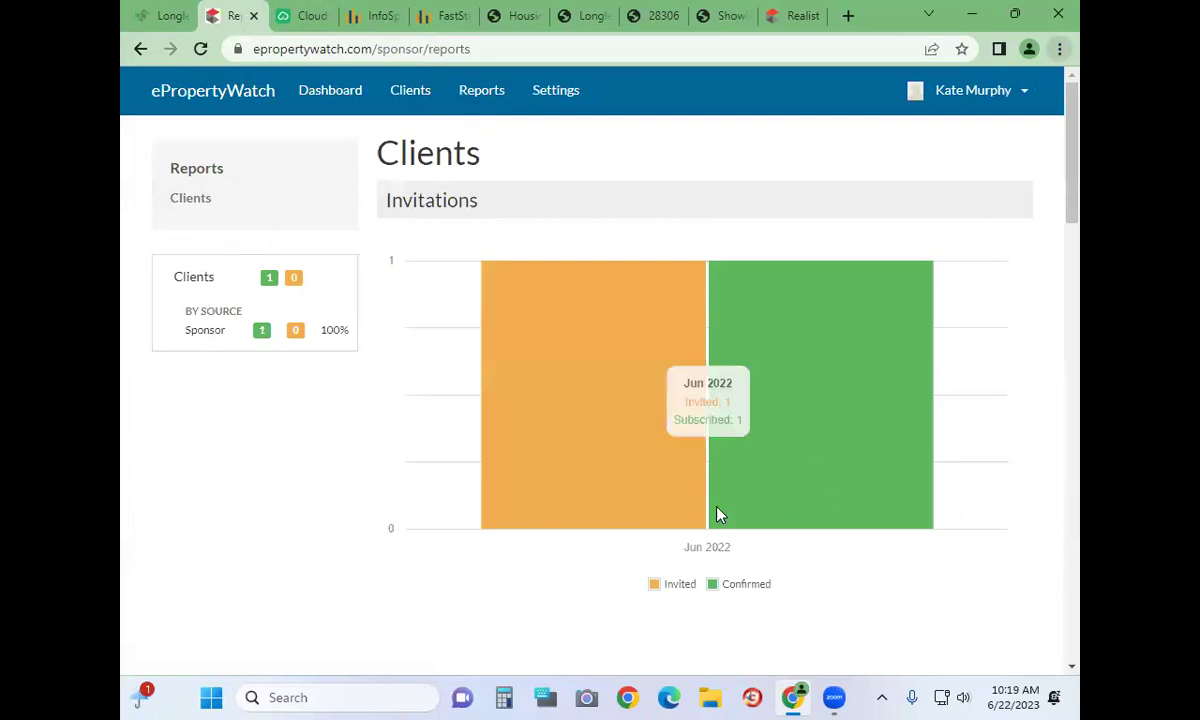
pyautogui.click(204, 208)
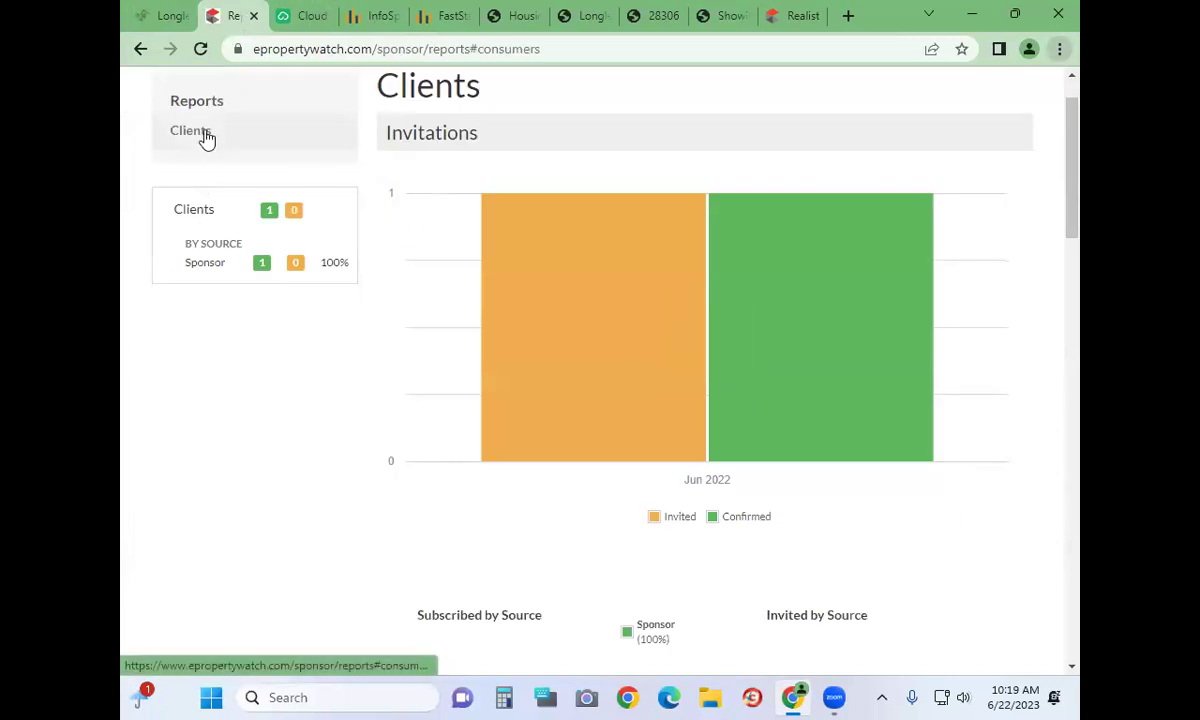
pyautogui.scroll(-4, 994, 530)
pyautogui.scroll(-5, 994, 530)
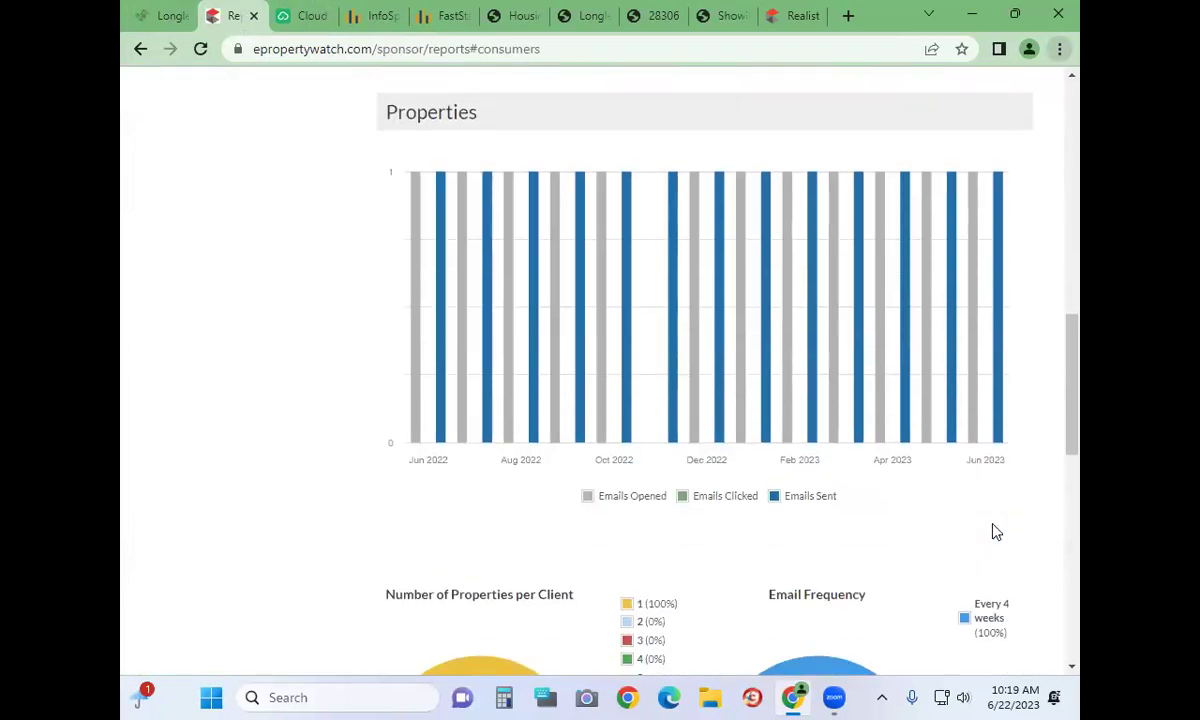
pyautogui.scroll(-6, 994, 530)
pyautogui.scroll(15, 996, 532)
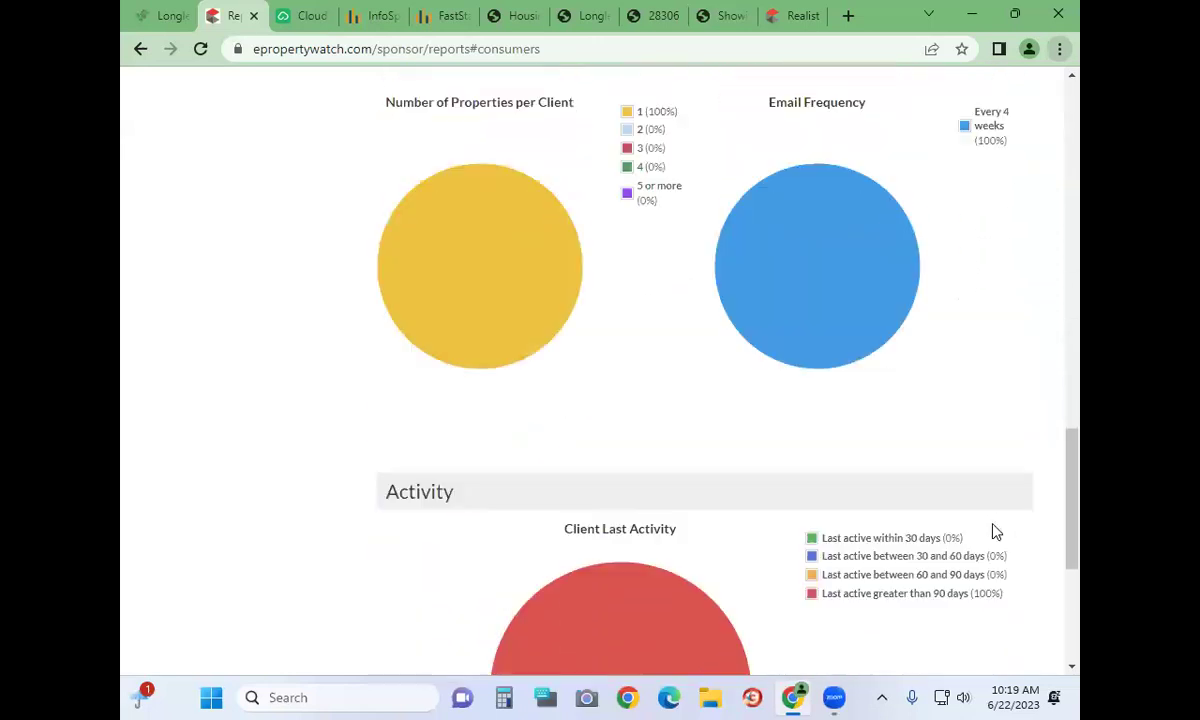
# Check the dashboard's subscription email stats, then return to the Longleaf Pine portal
pyautogui.click(317, 91)
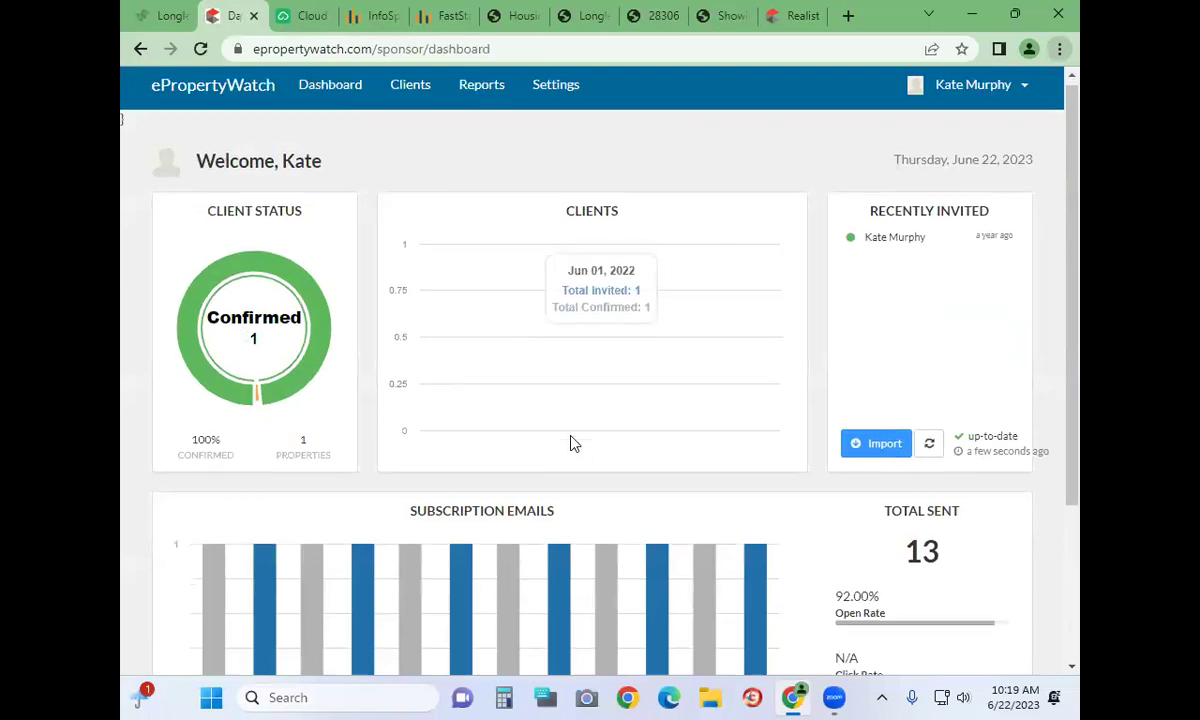
pyautogui.scroll(-3, 572, 444)
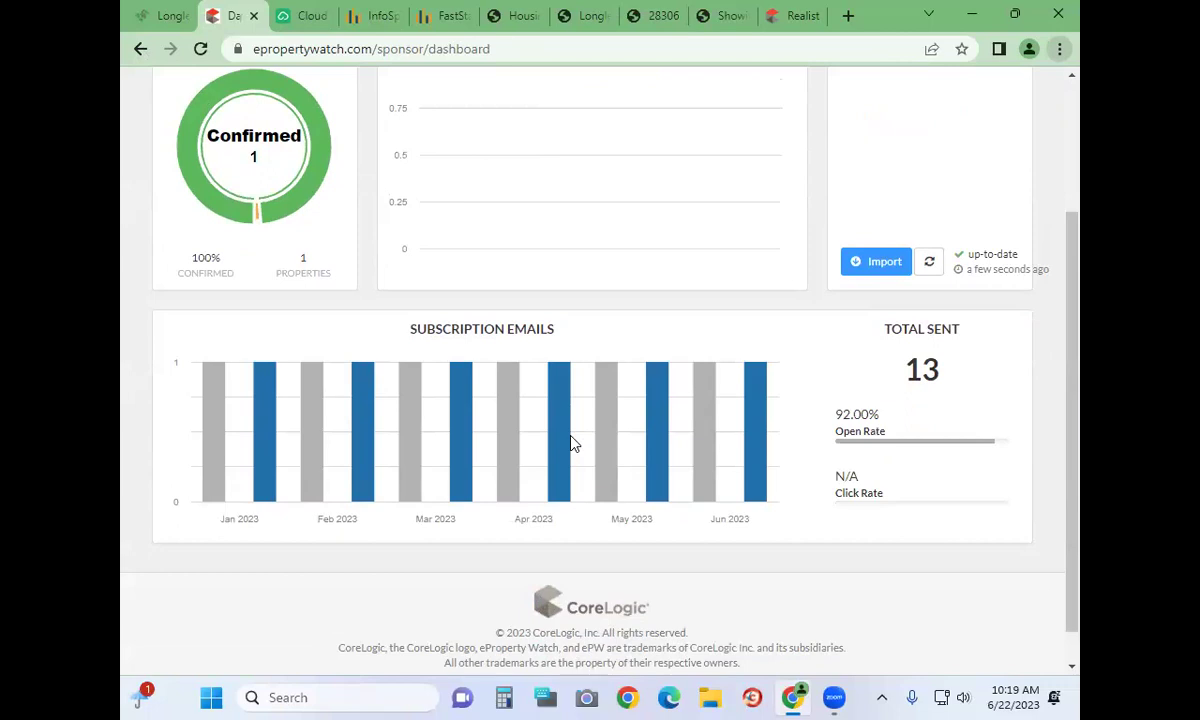
pyautogui.moveTo(246, 400)
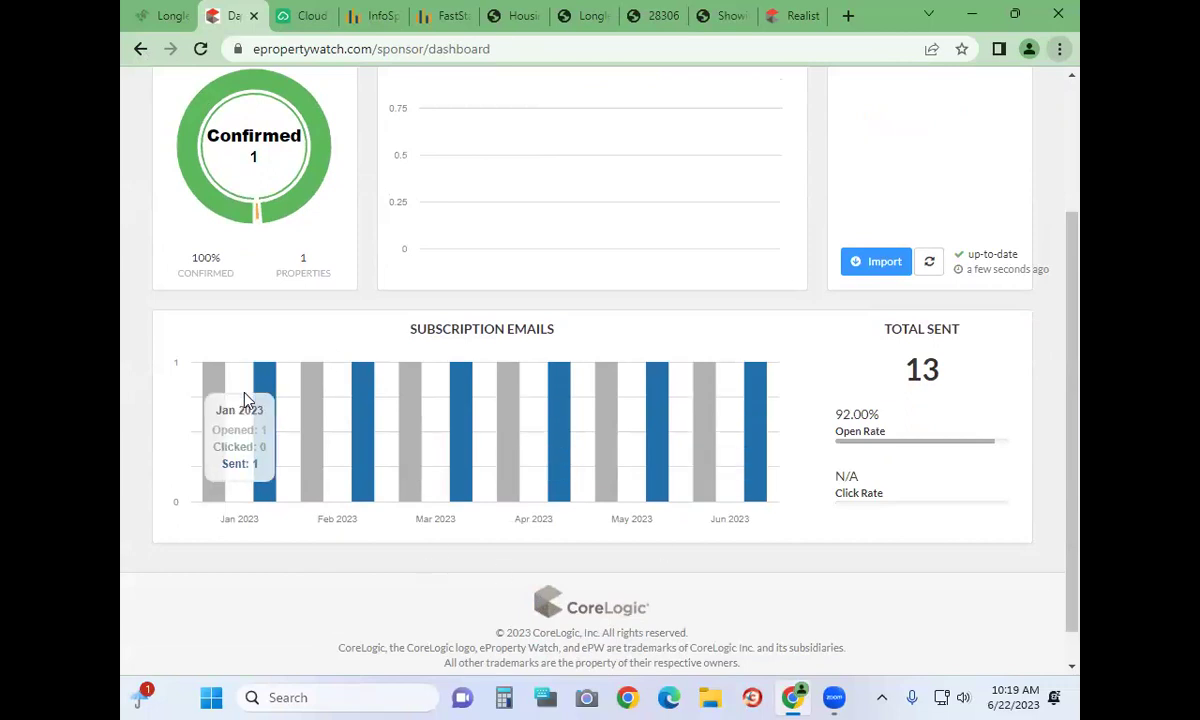
pyautogui.scroll(-1, 246, 400)
pyautogui.scroll(3, 250, 398)
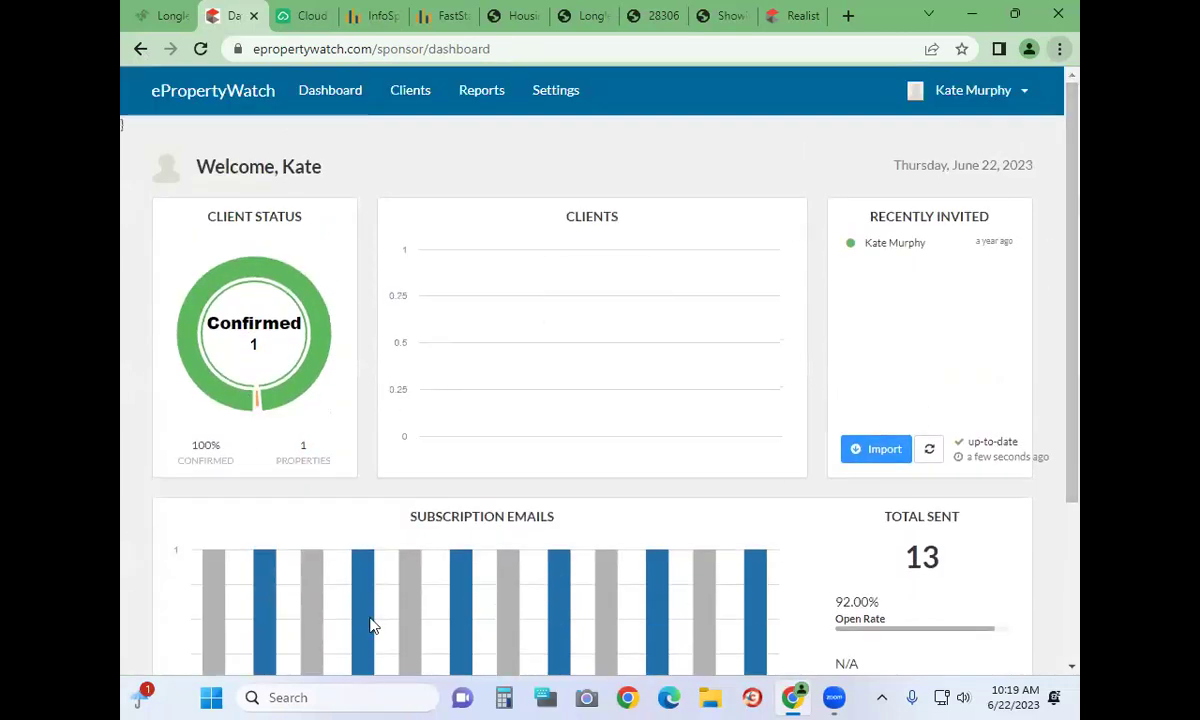
pyautogui.moveTo(370, 625)
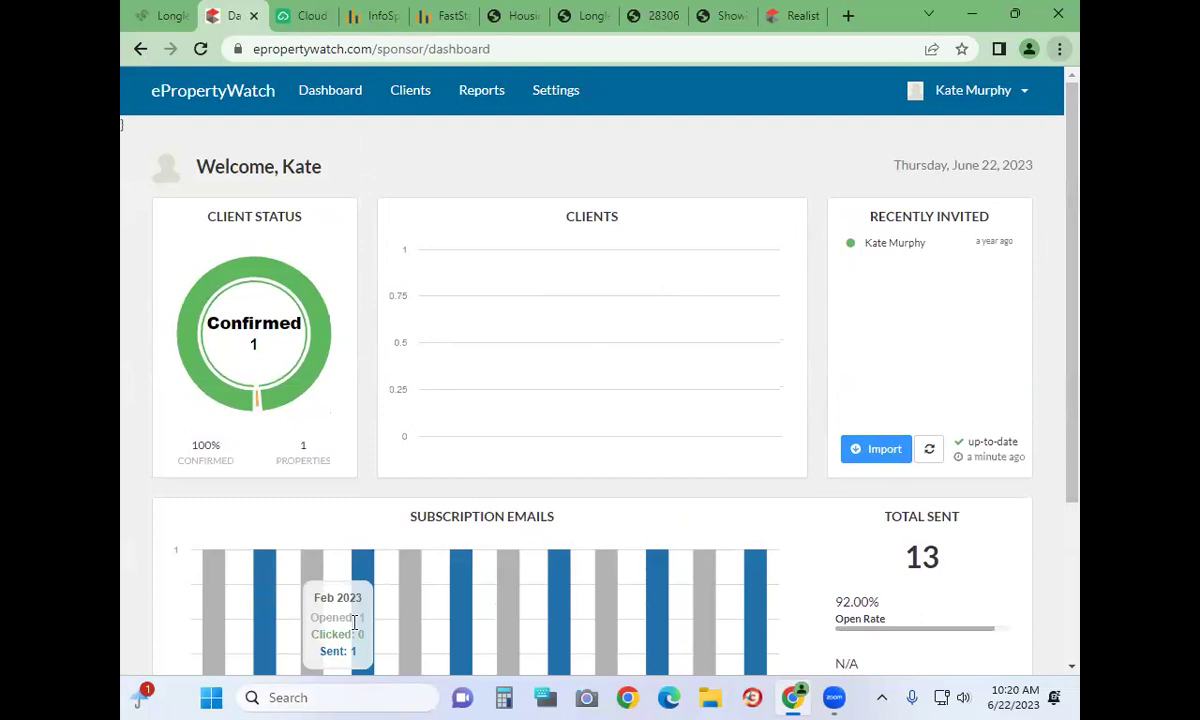
pyautogui.click(166, 15)
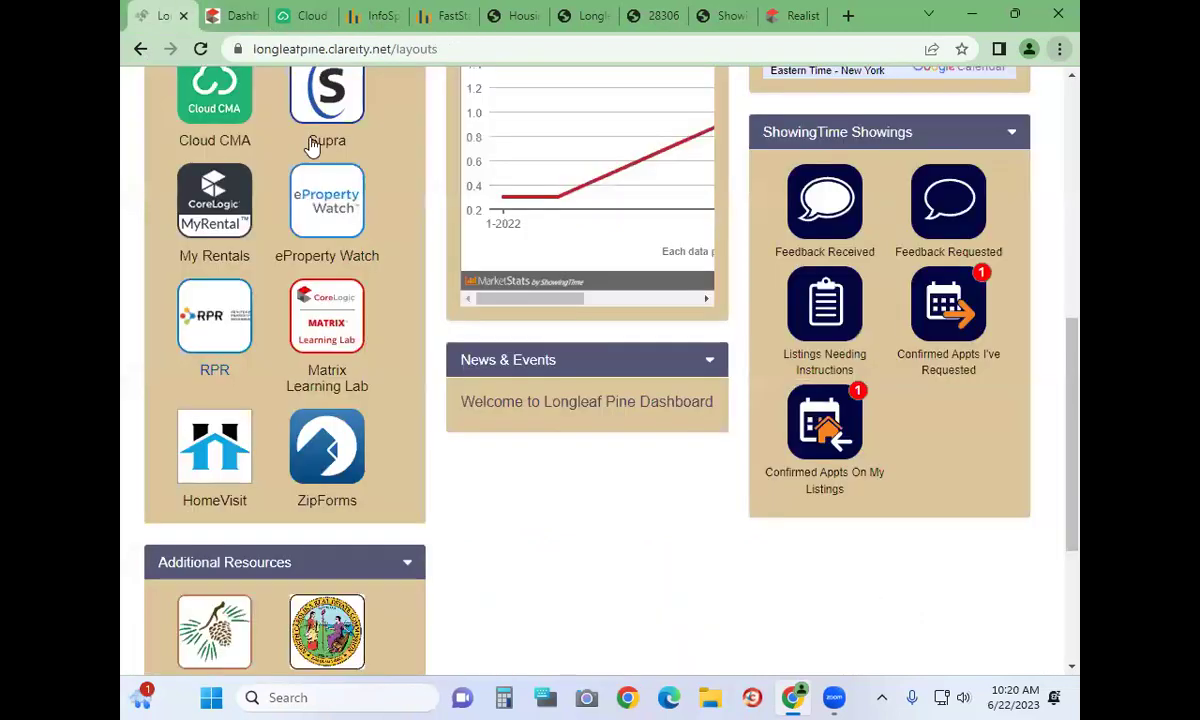
# Launch RPR from the portal and close the Market Trends ScriptWriter announcement
pyautogui.click(212, 317)
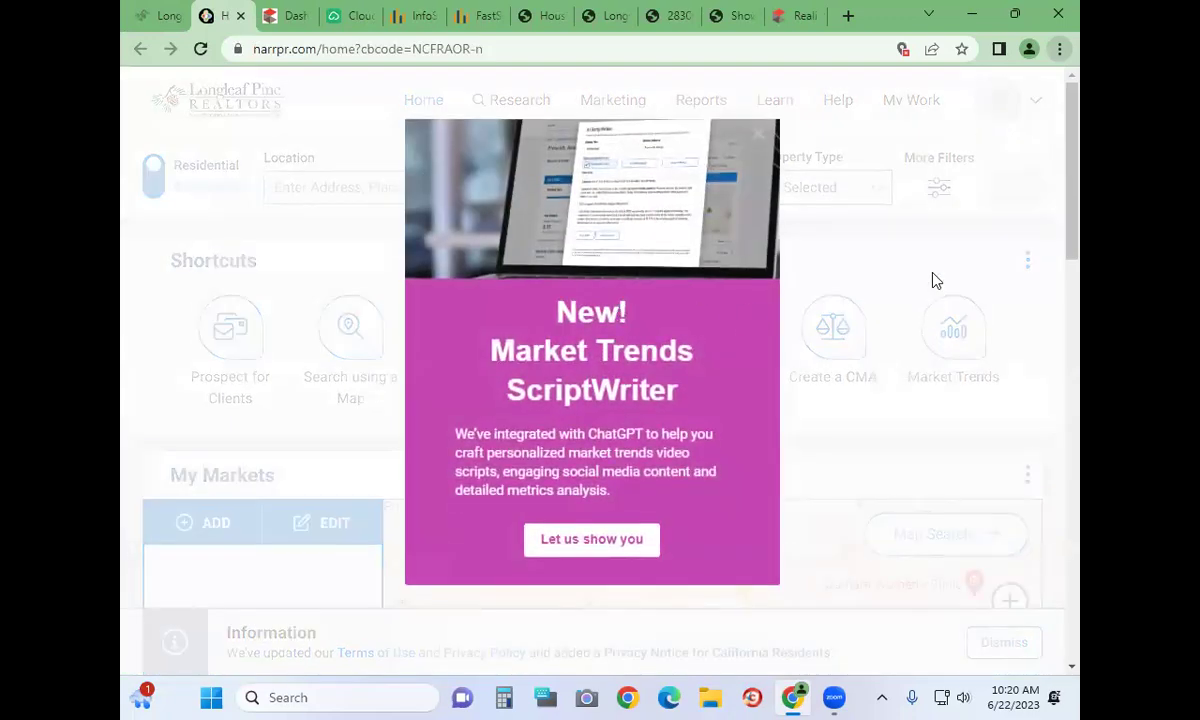
pyautogui.click(758, 136)
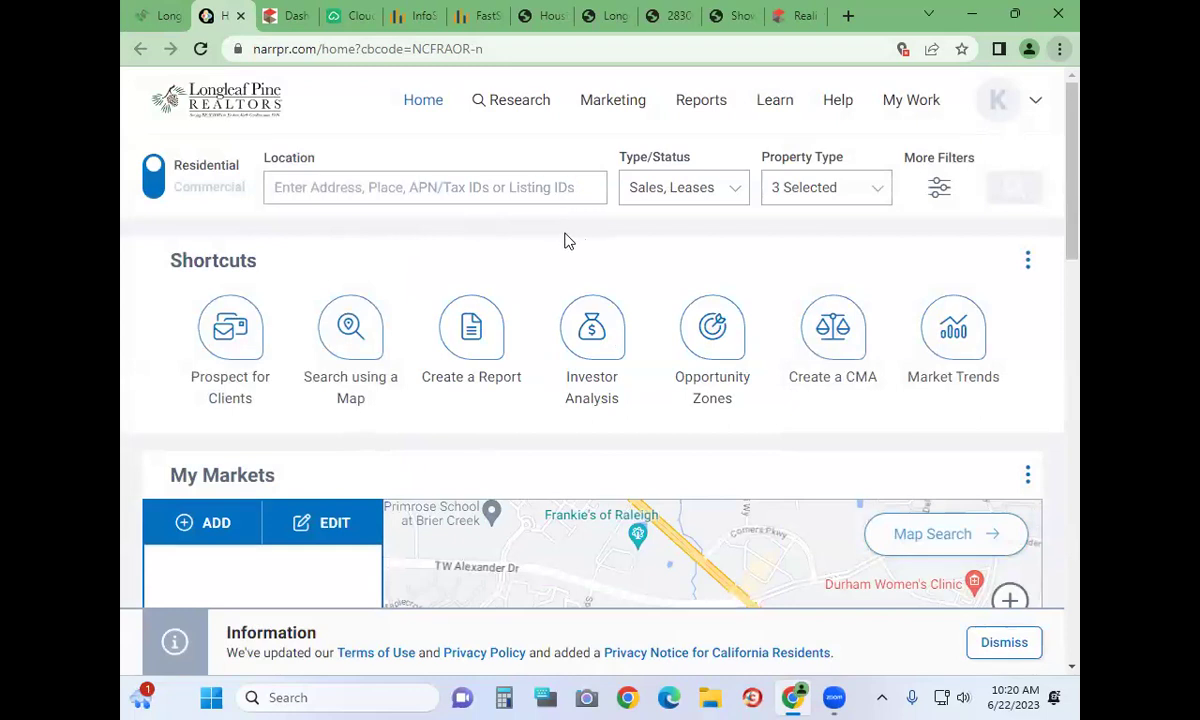
pyautogui.click(471, 327)
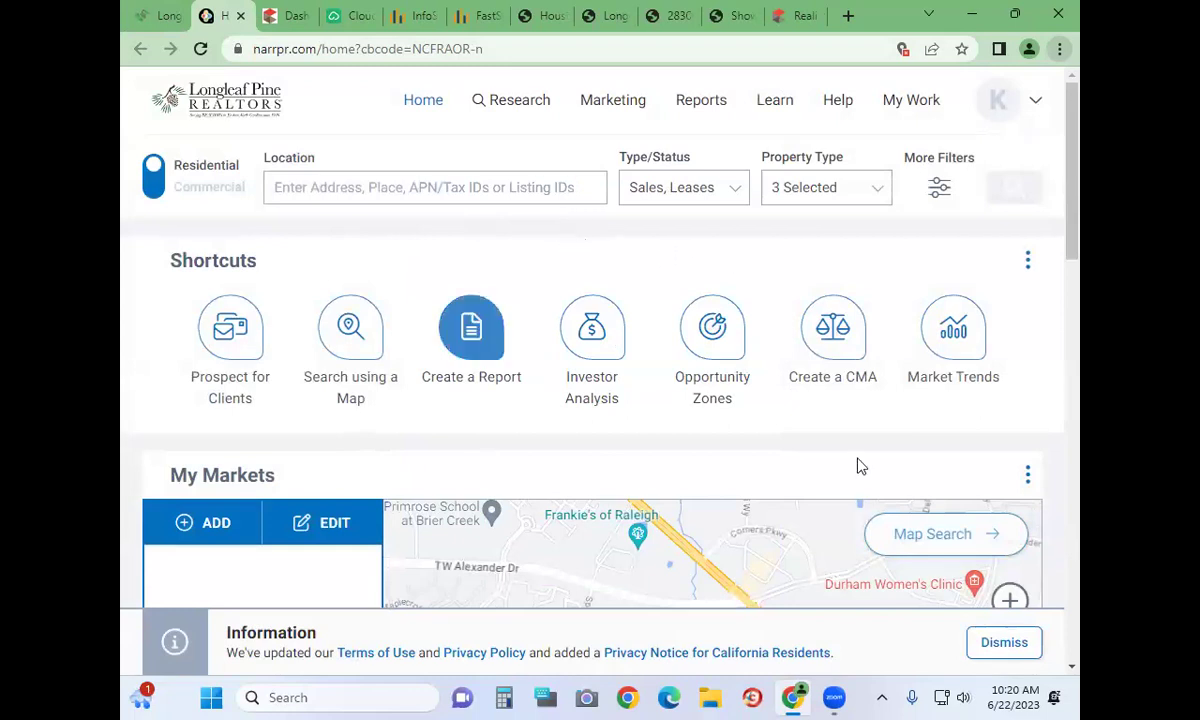
pyautogui.scroll(-2, 622, 440)
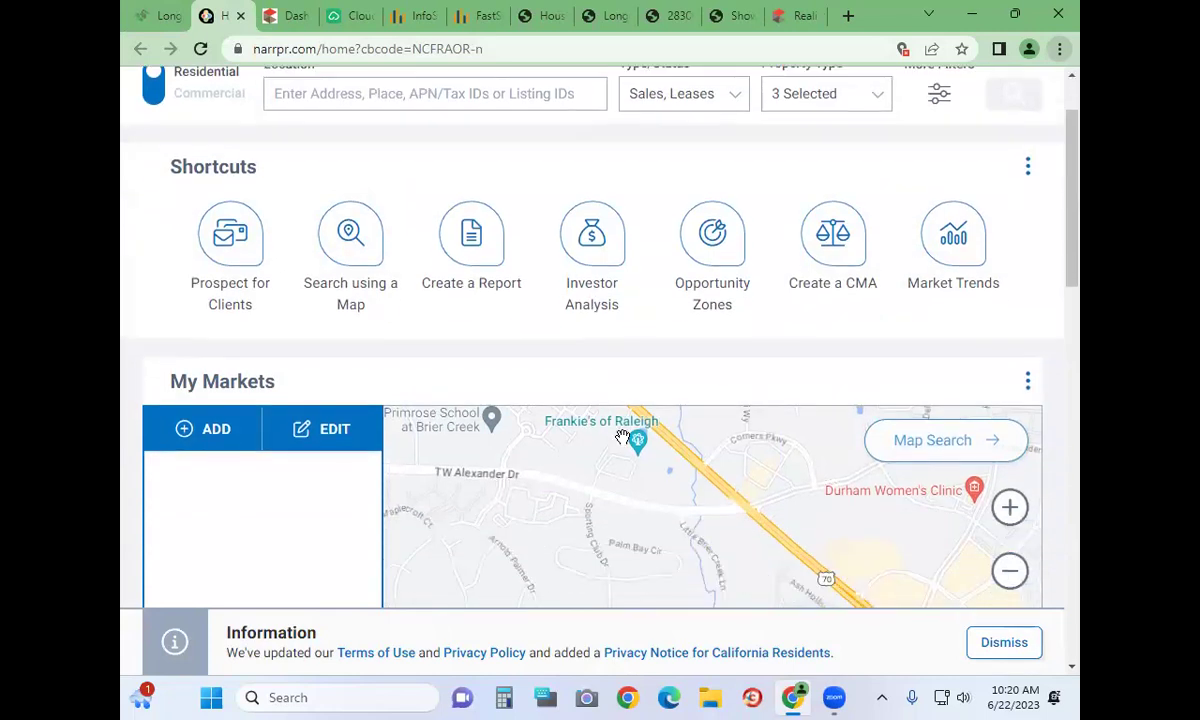
pyautogui.scroll(-3, 622, 437)
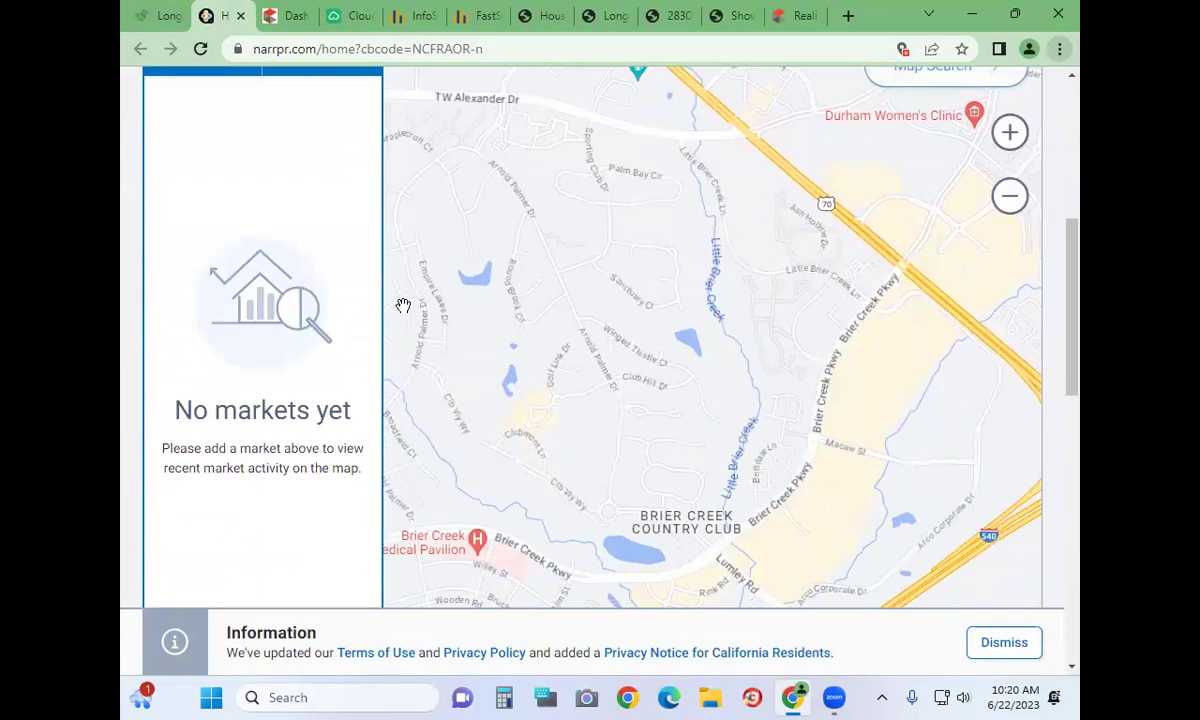
pyautogui.scroll(-1, 656, 446)
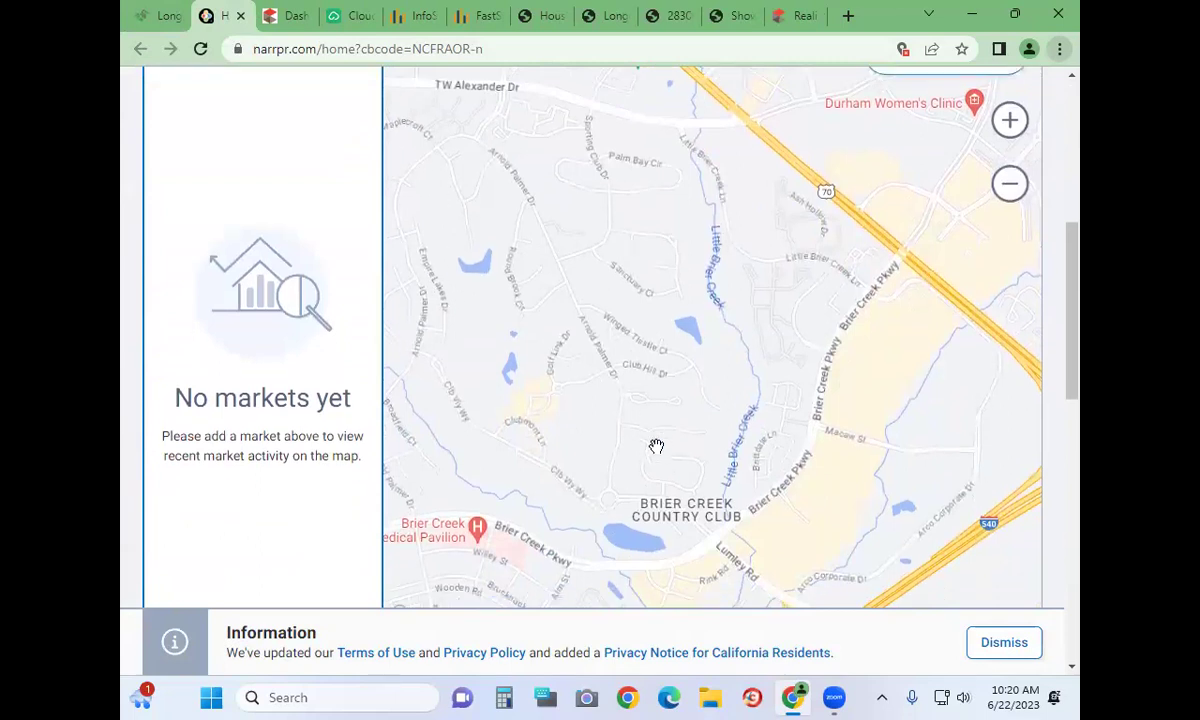
pyautogui.scroll(-5, 656, 446)
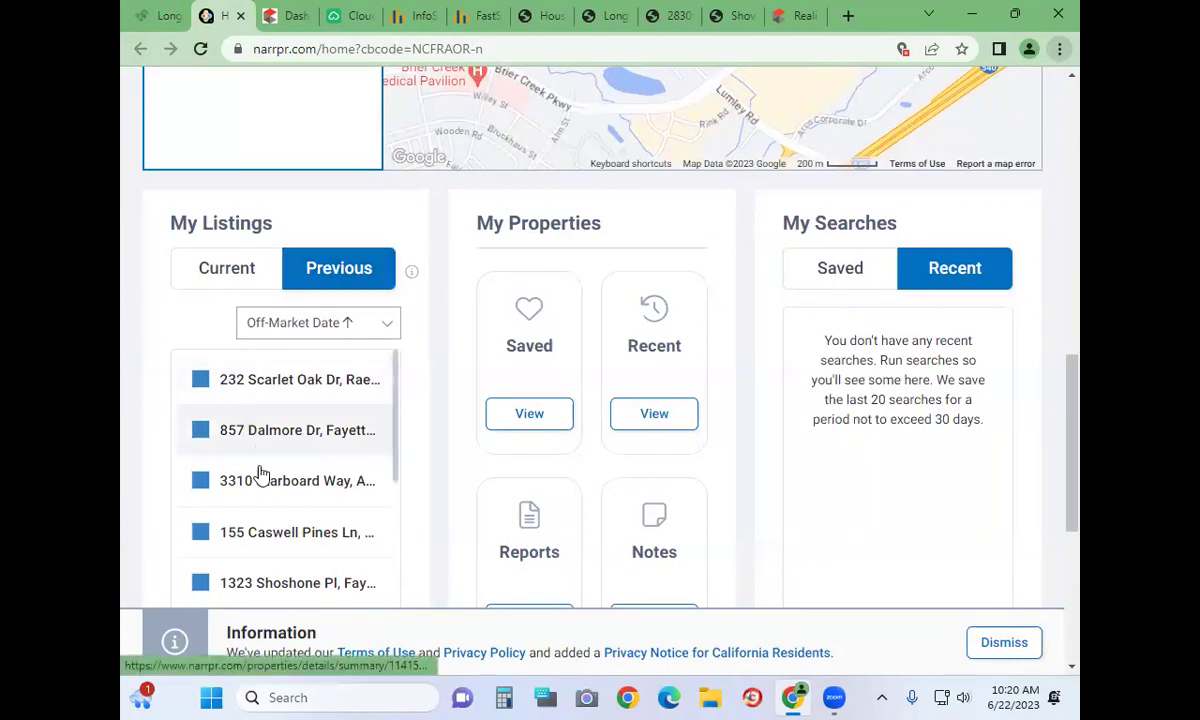
pyautogui.scroll(-1, 290, 456)
pyautogui.scroll(-3, 445, 401)
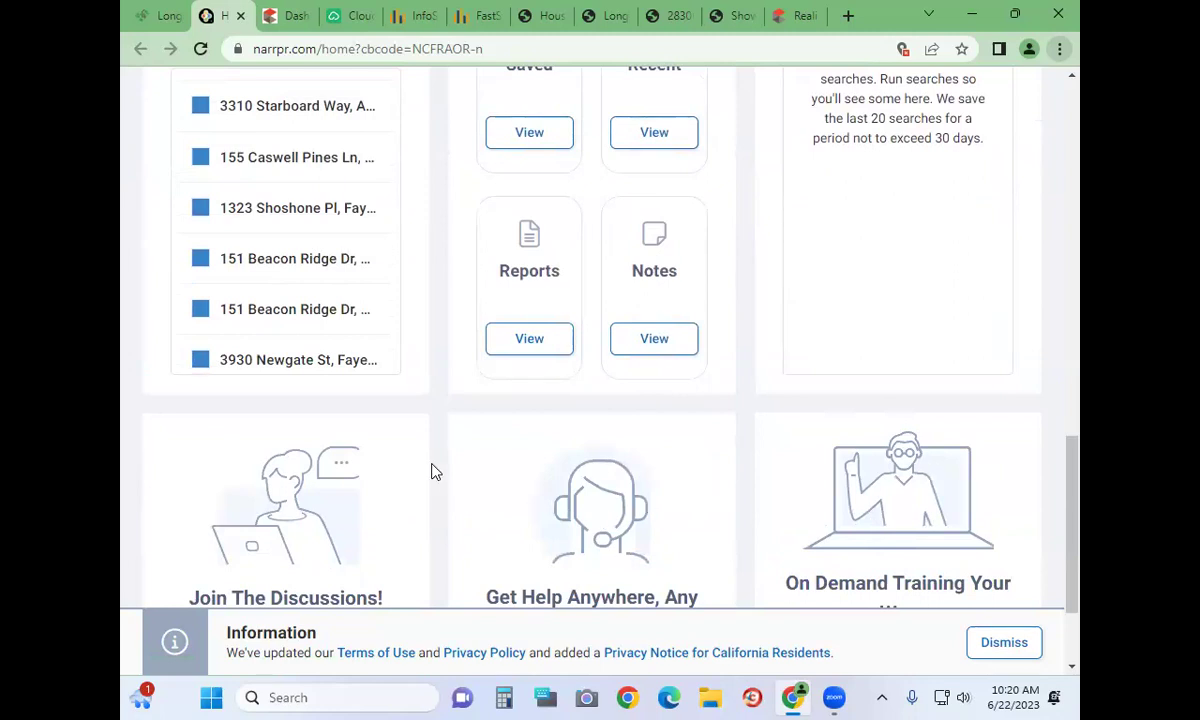
pyautogui.scroll(-2, 435, 471)
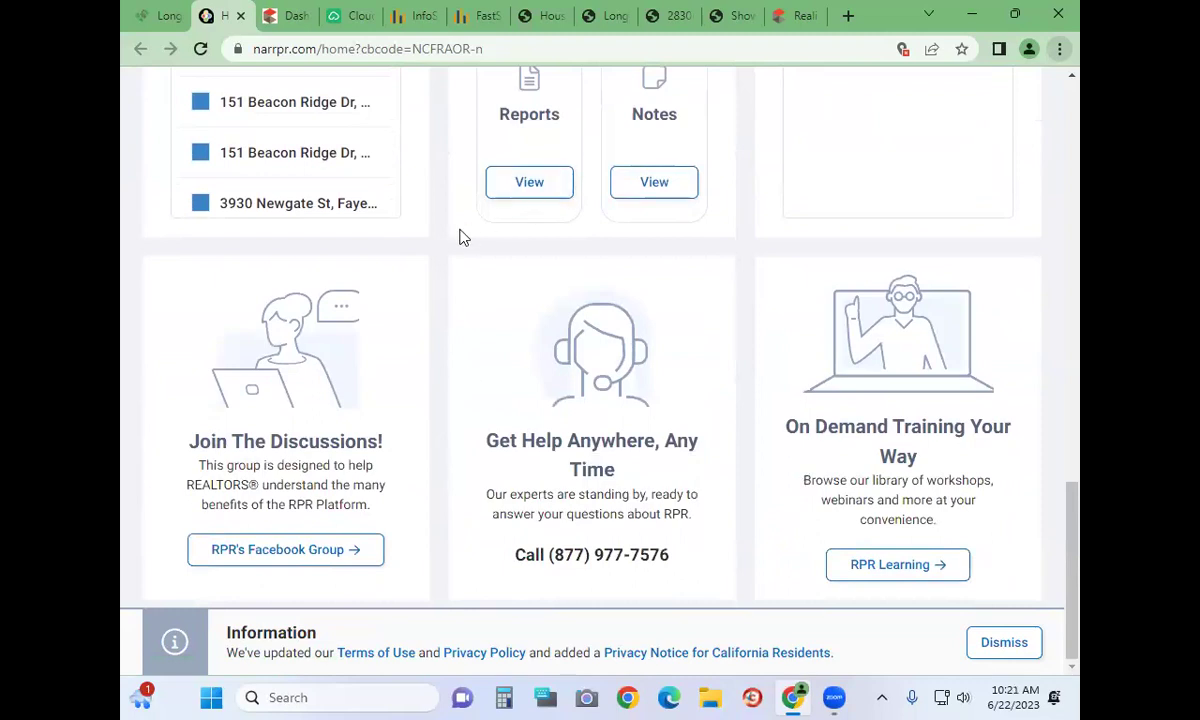
pyautogui.scroll(2, 458, 236)
pyautogui.scroll(2, 594, 353)
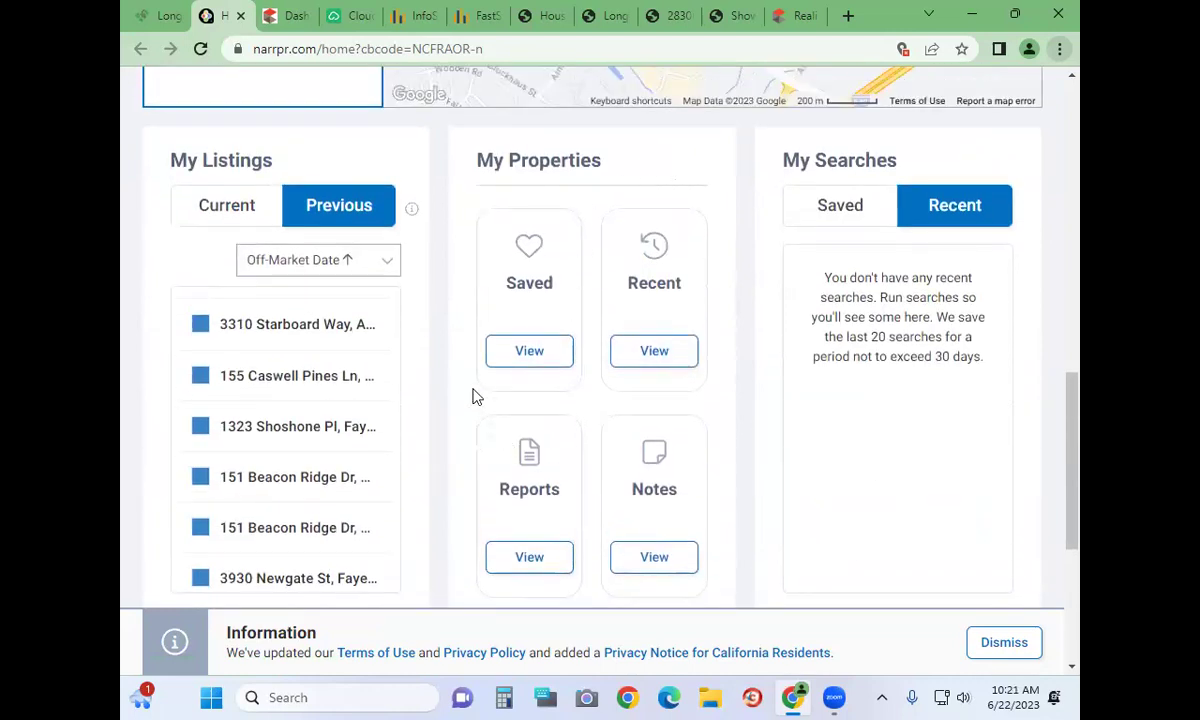
pyautogui.scroll(2, 476, 388)
pyautogui.scroll(7, 476, 388)
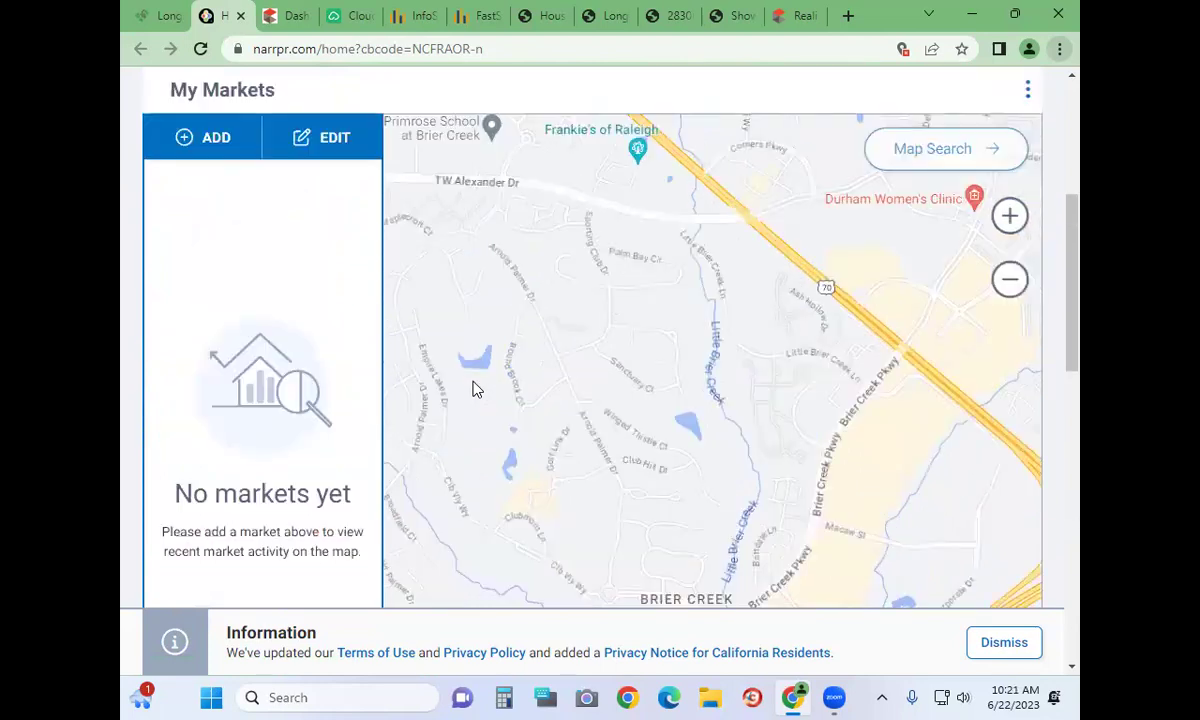
pyautogui.scroll(2, 472, 381)
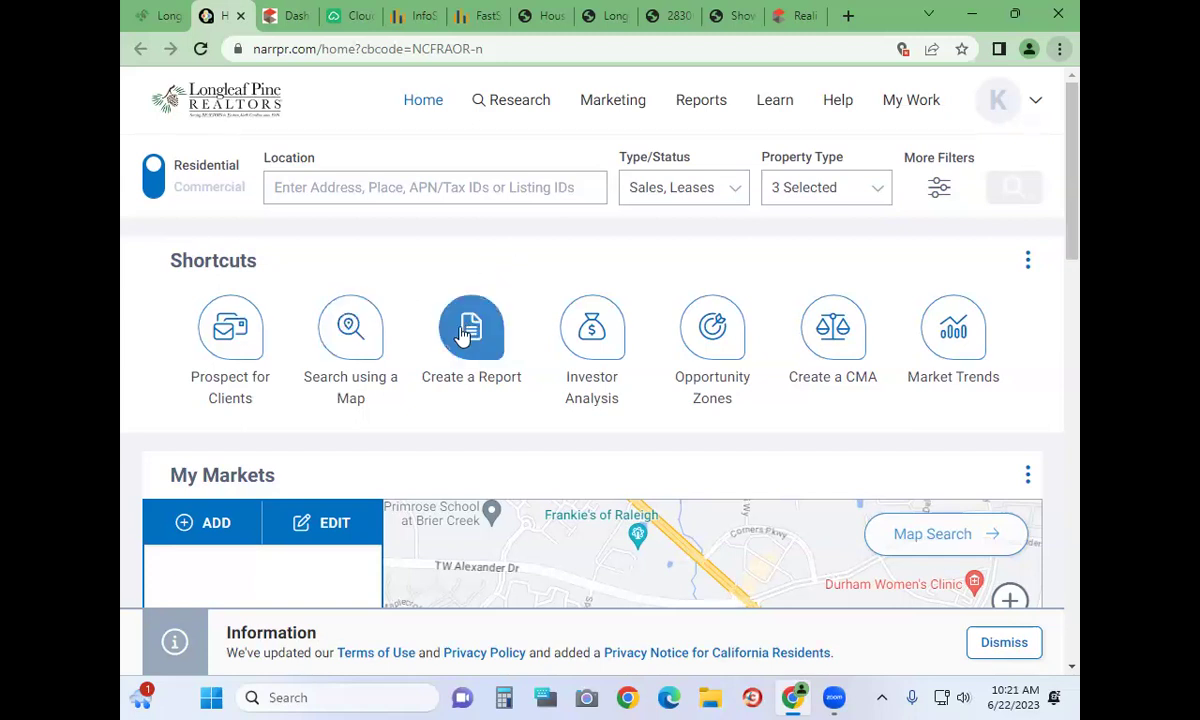
pyautogui.click(838, 330)
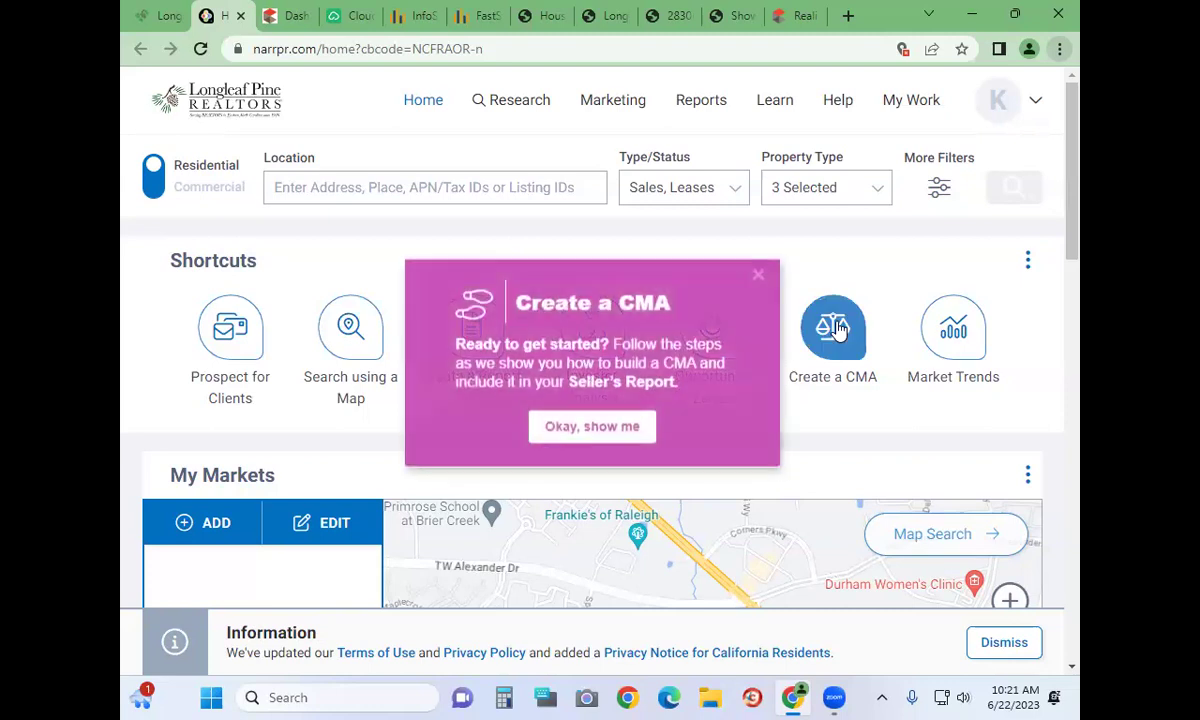
# Dismiss the Create a CMA guided walkthrough and place the cursor in the Location search field
pyautogui.click(600, 424)
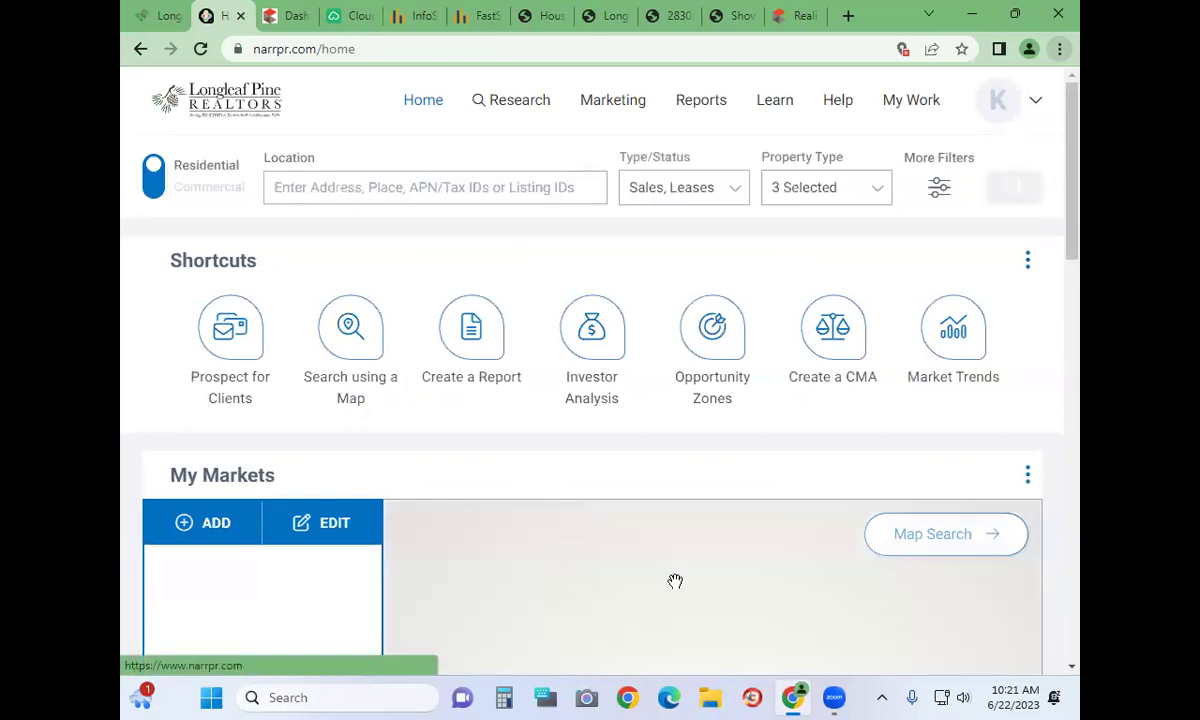
pyautogui.scroll(-7, 675, 581)
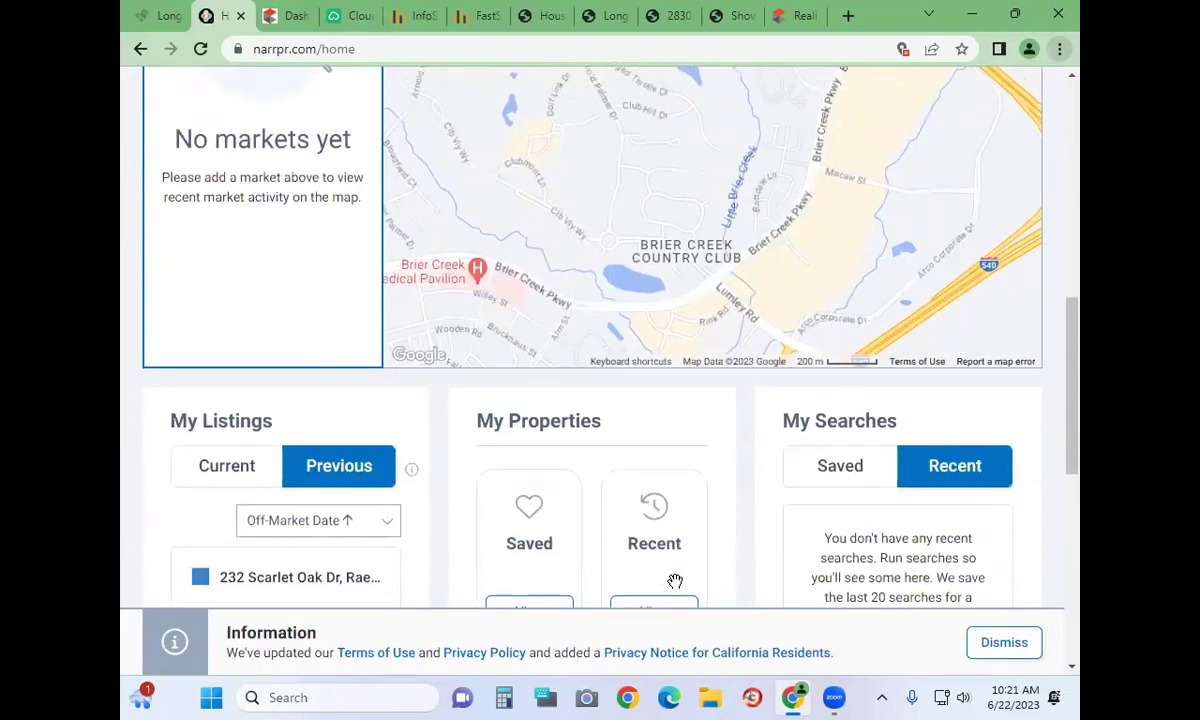
pyautogui.scroll(8, 680, 470)
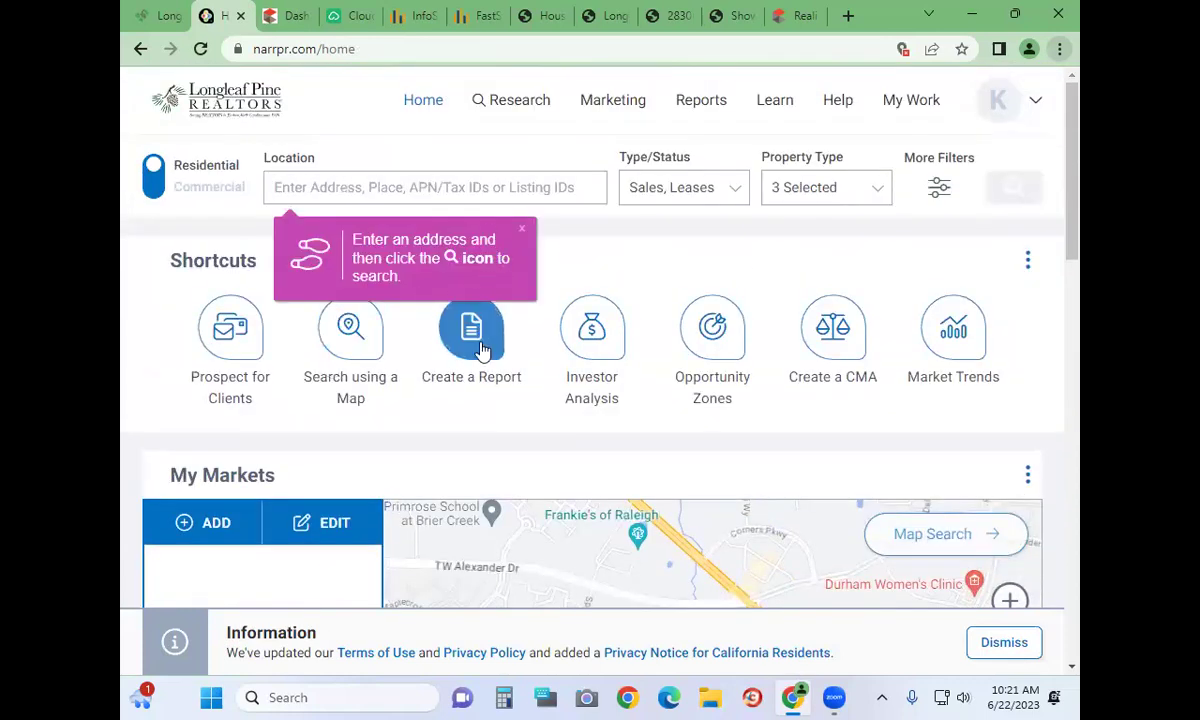
pyautogui.click(852, 331)
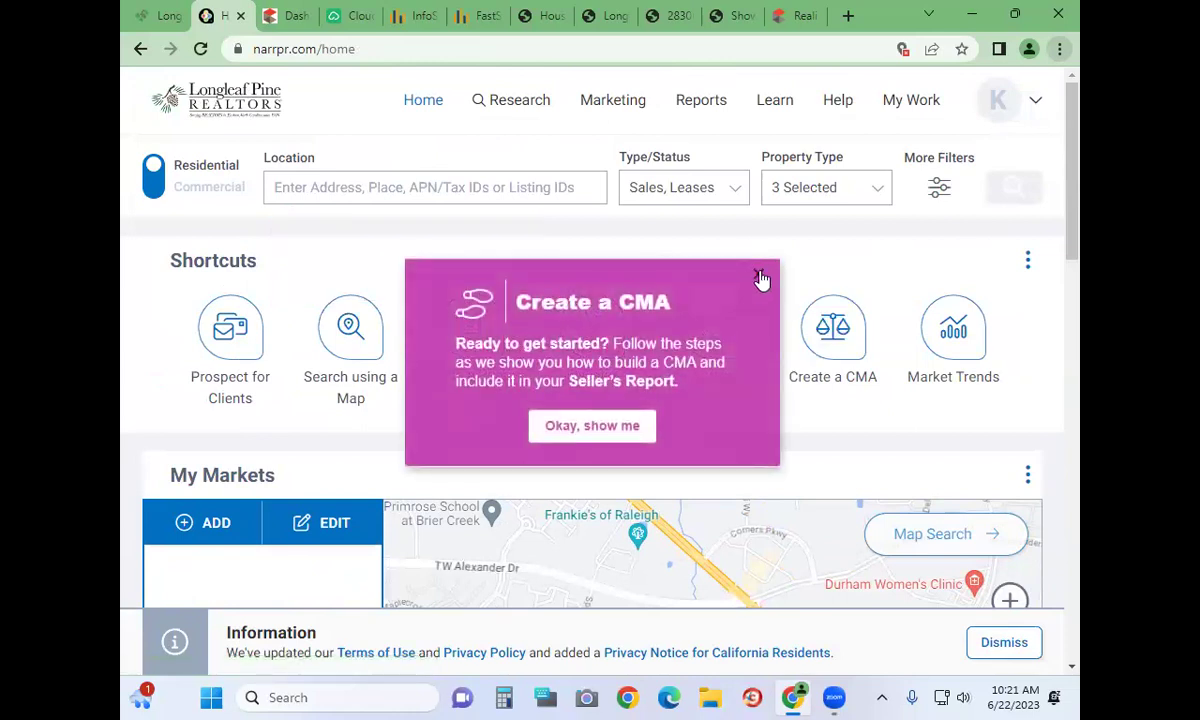
pyautogui.click(759, 275)
pyautogui.click(369, 191)
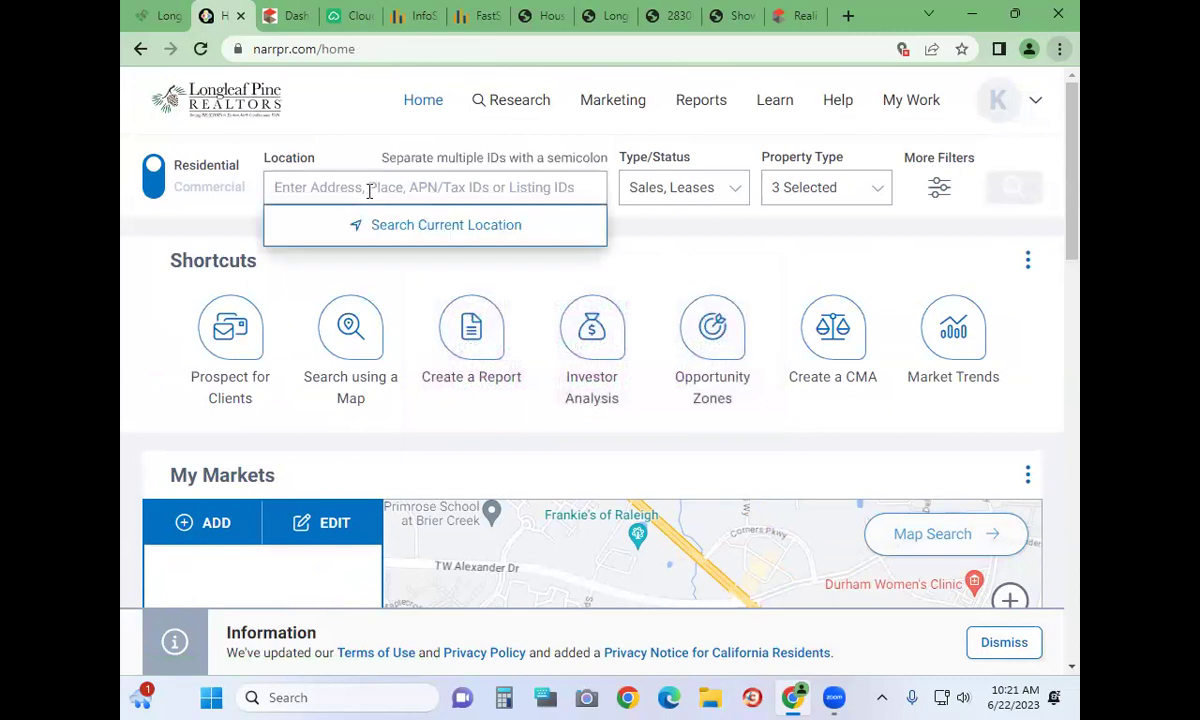
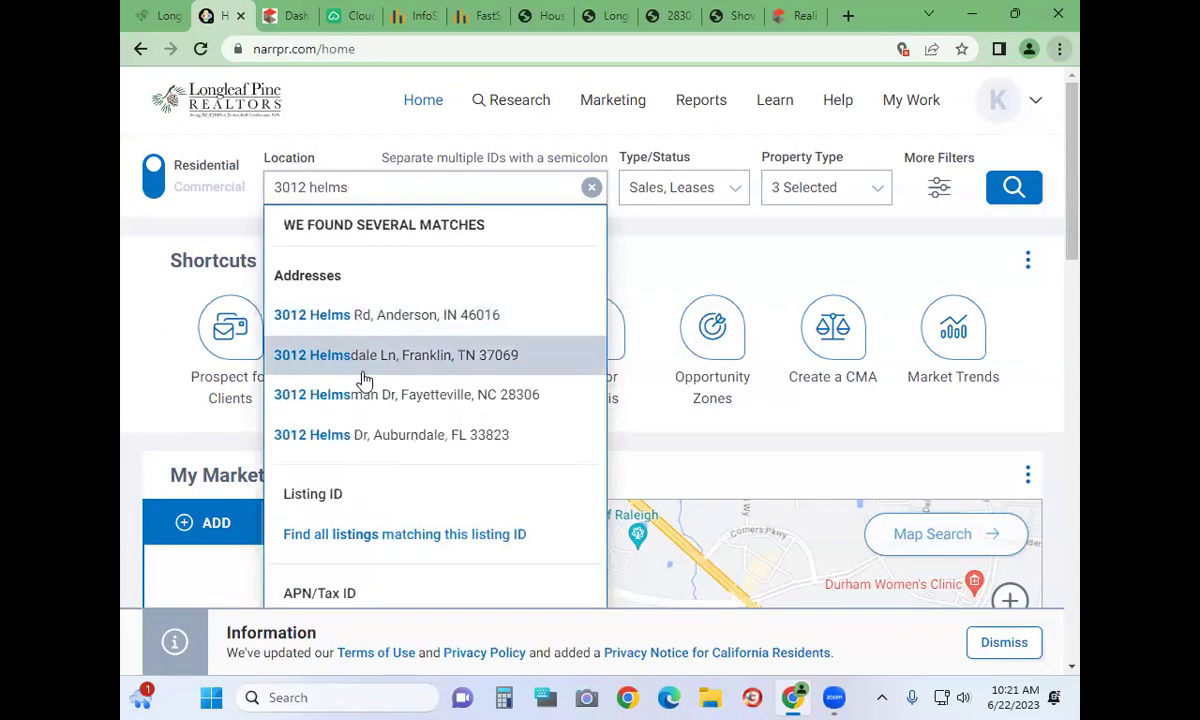
# Look up the subject property by its Fayetteville street address, review its details, and open its CMA tab
pyautogui.click(377, 400)
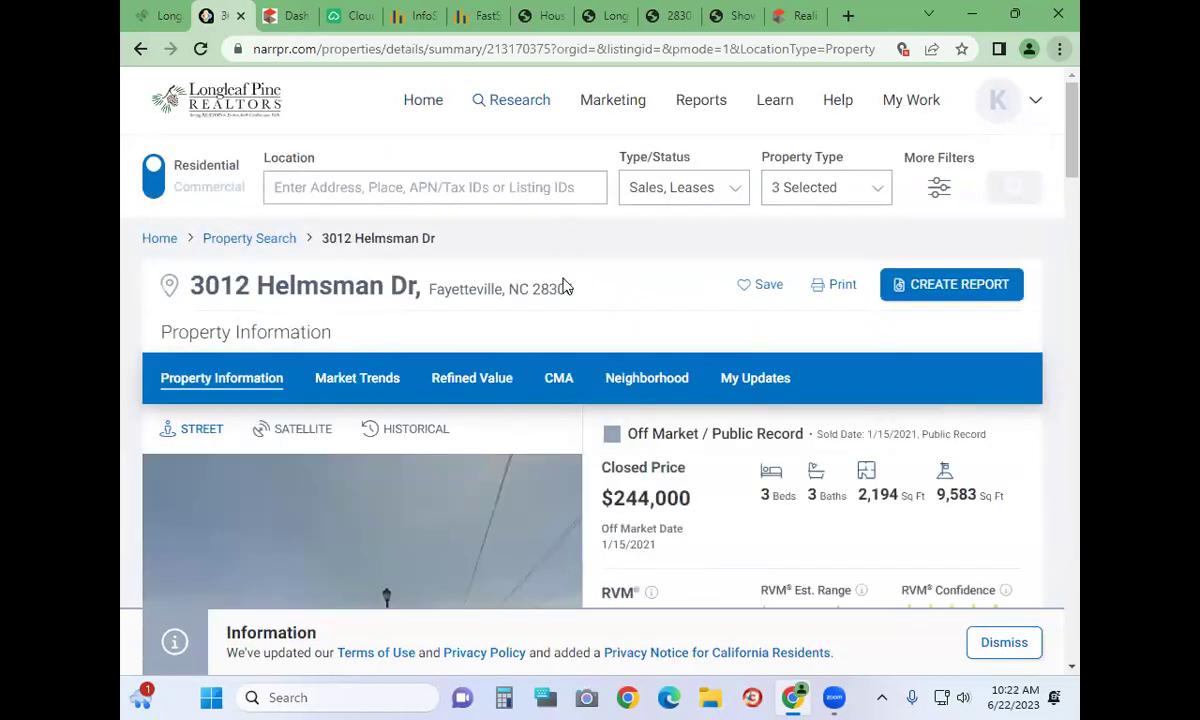
pyautogui.scroll(-1, 628, 268)
pyautogui.scroll(-3, 628, 268)
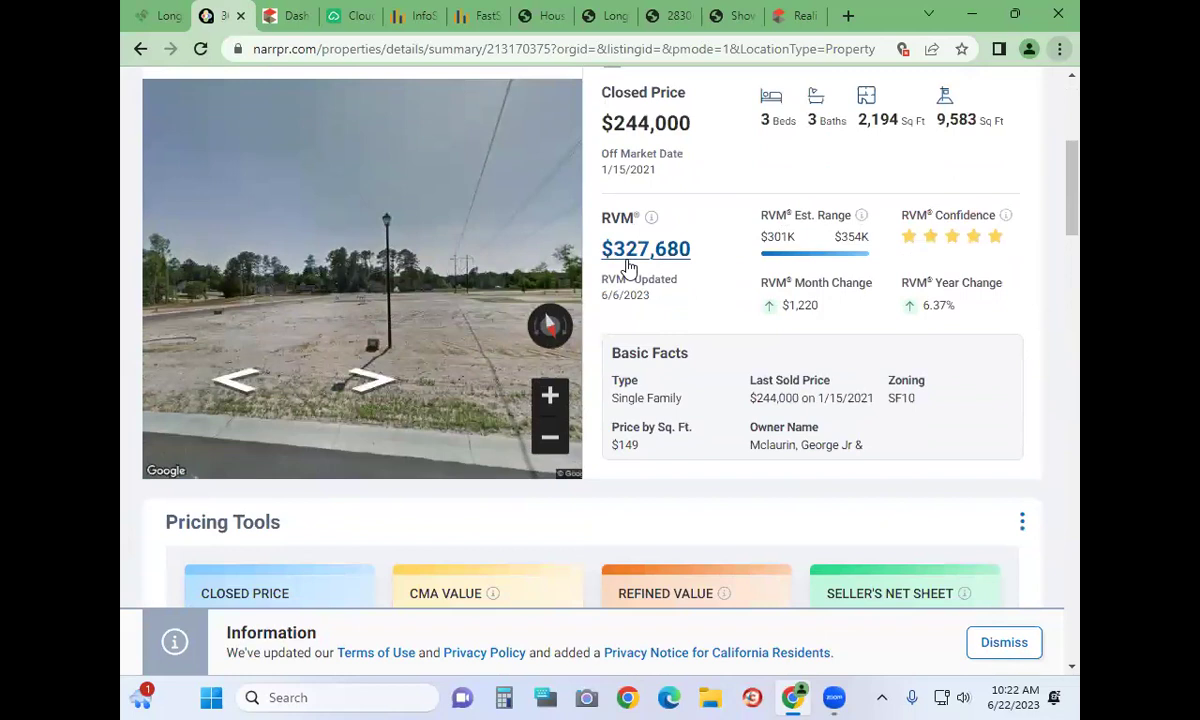
pyautogui.scroll(-2, 628, 265)
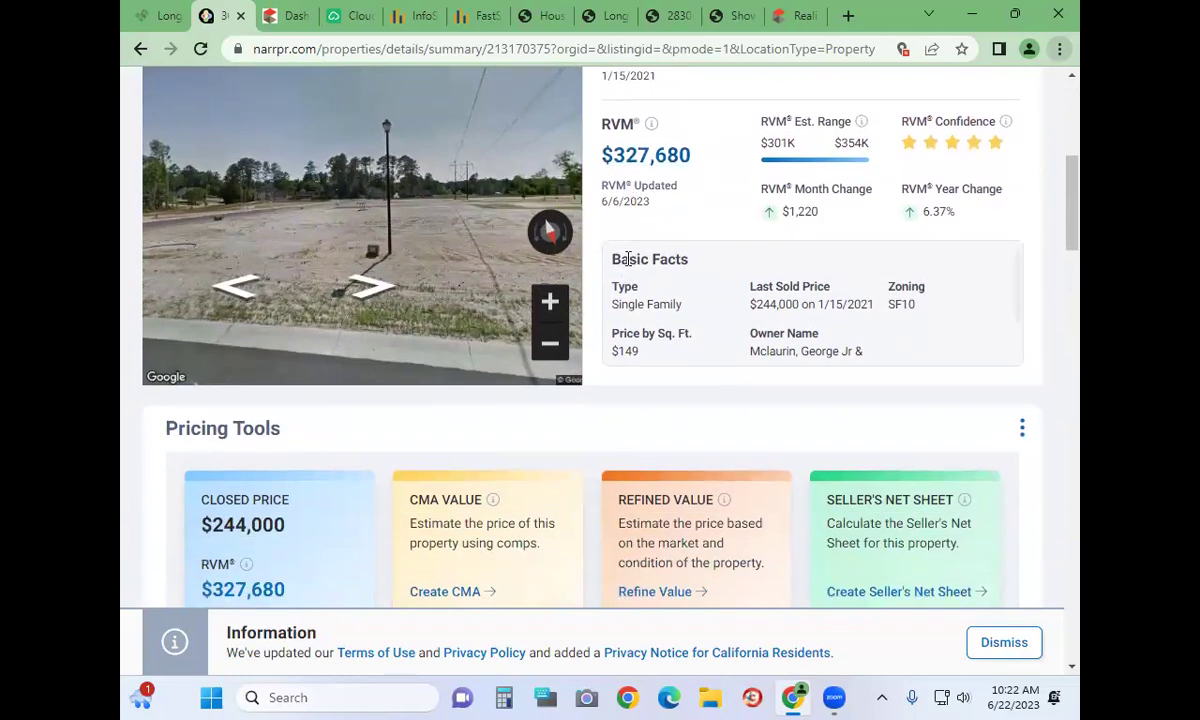
pyautogui.scroll(2, 628, 262)
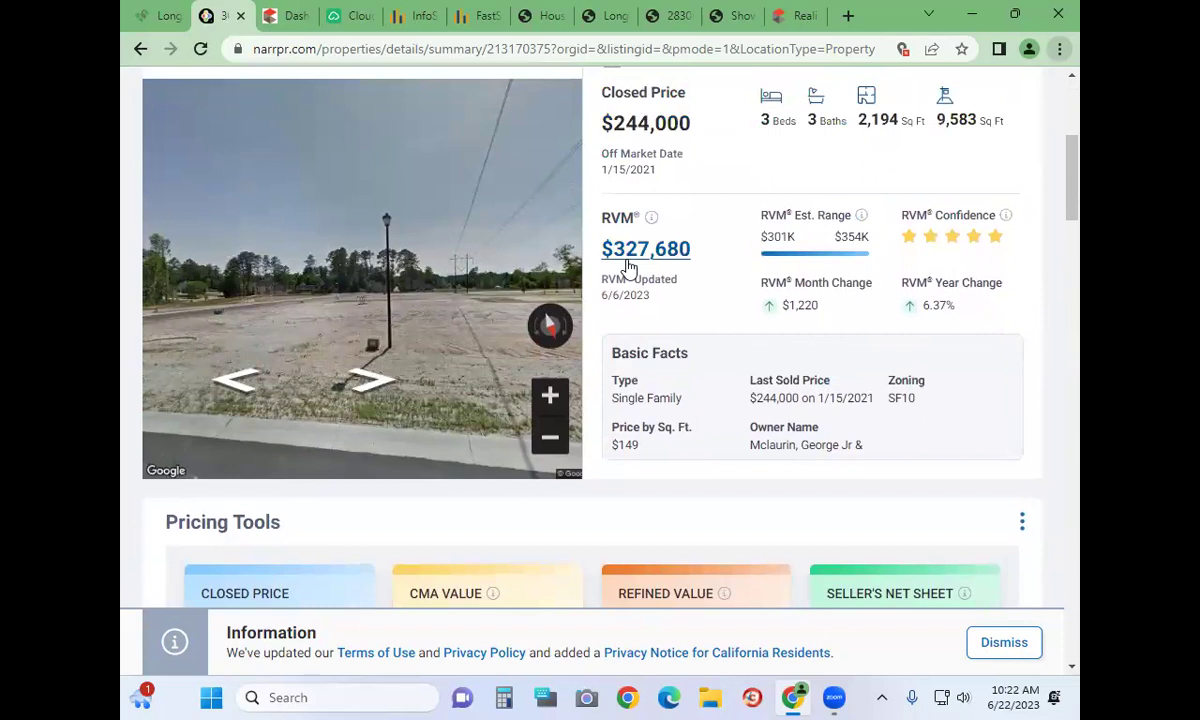
pyautogui.scroll(3, 628, 265)
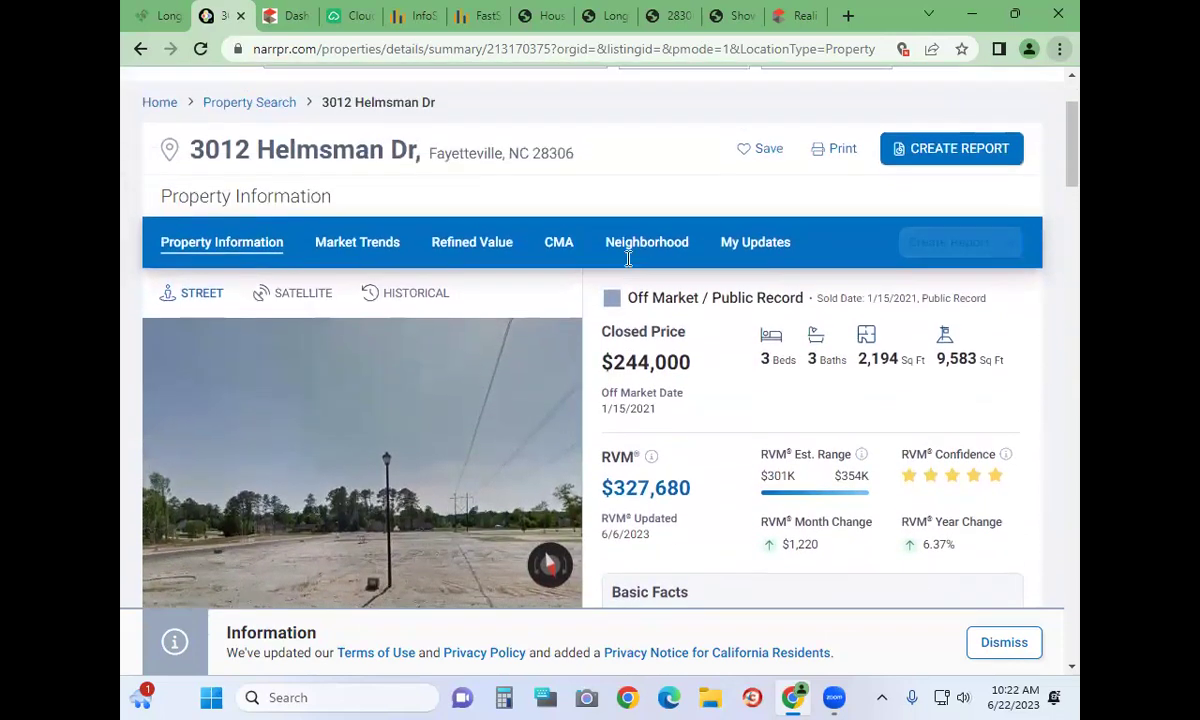
pyautogui.click(557, 287)
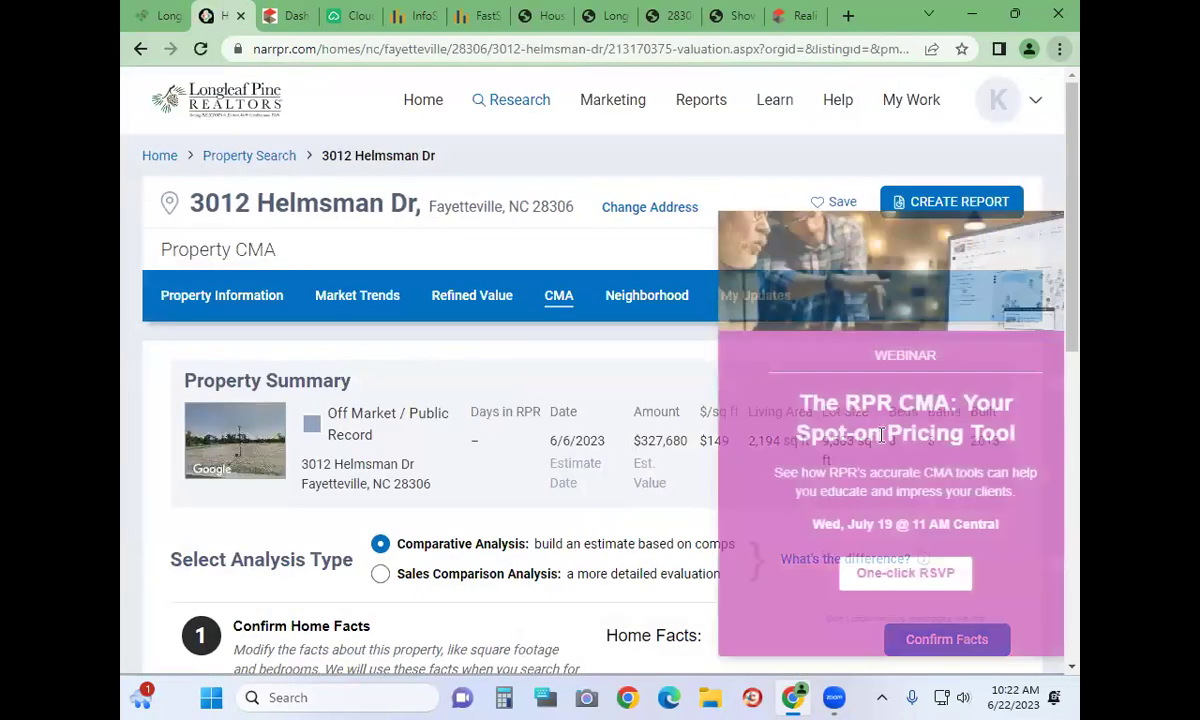
pyautogui.click(1024, 226)
pyautogui.scroll(-3, 866, 456)
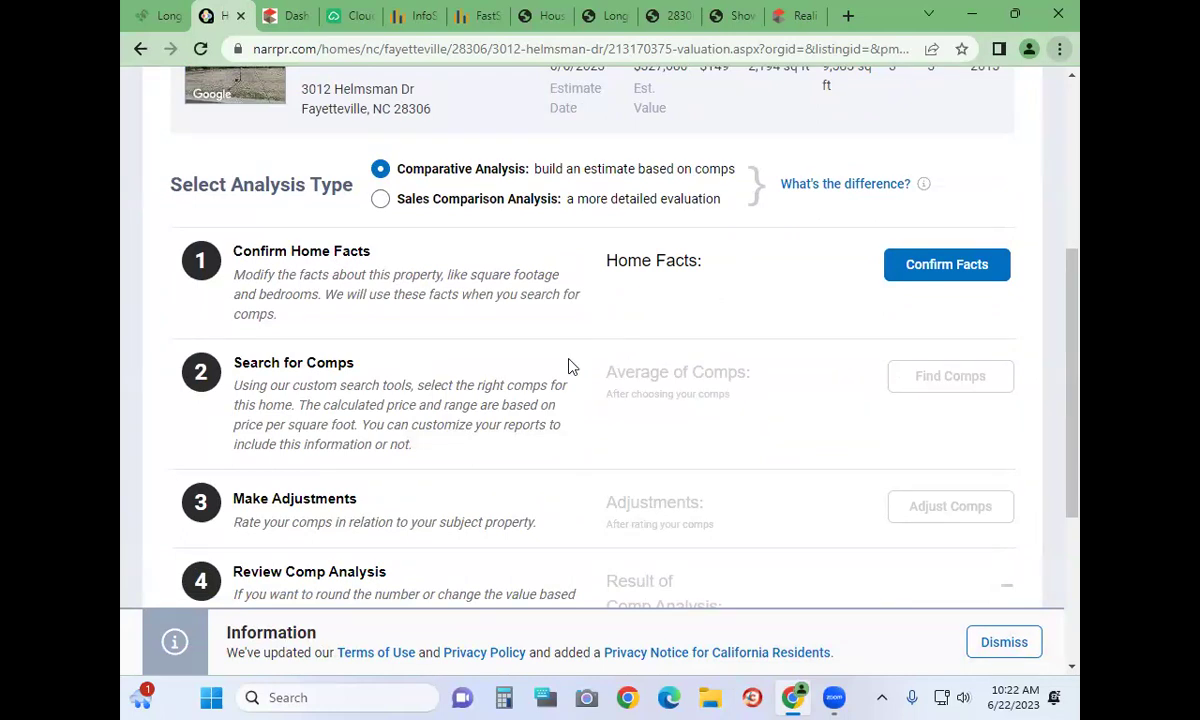
pyautogui.scroll(-1, 568, 364)
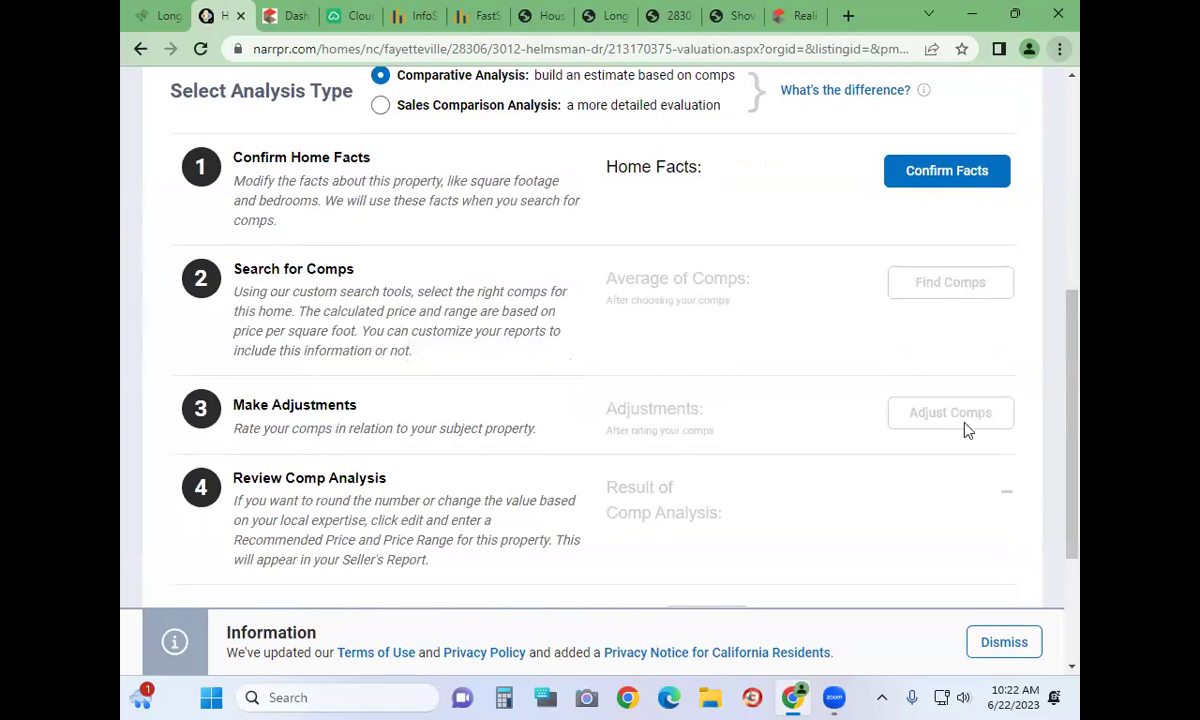
pyautogui.scroll(-3, 964, 424)
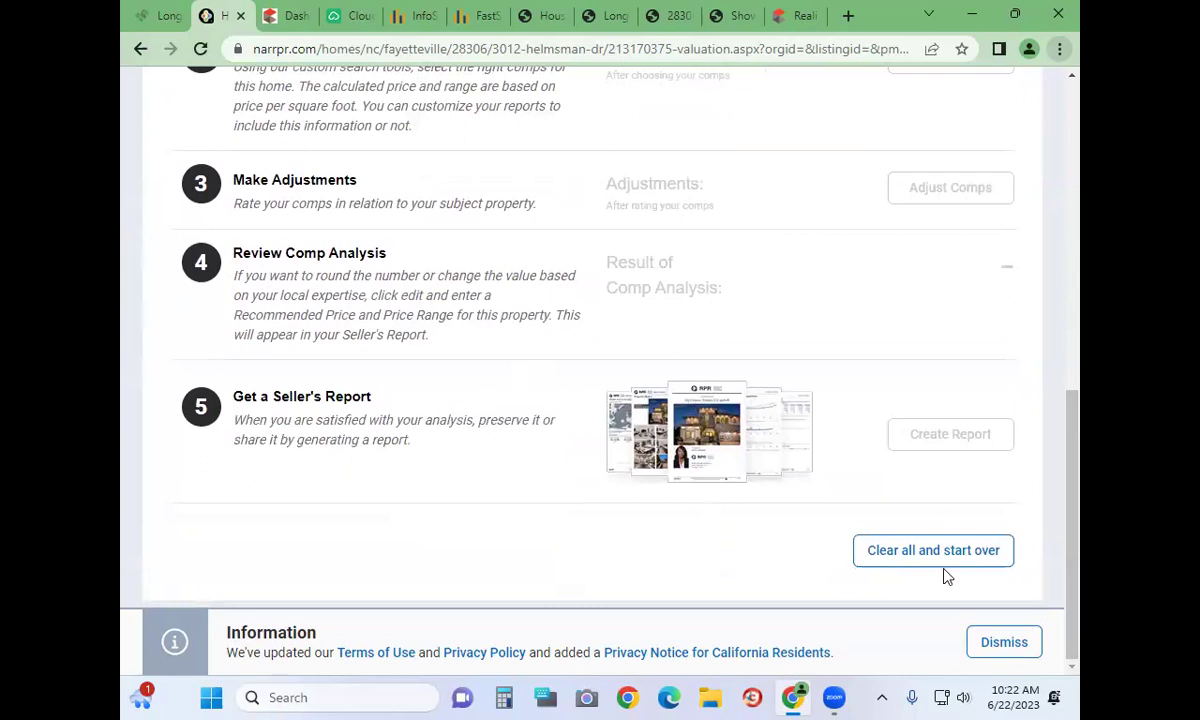
pyautogui.scroll(5, 804, 252)
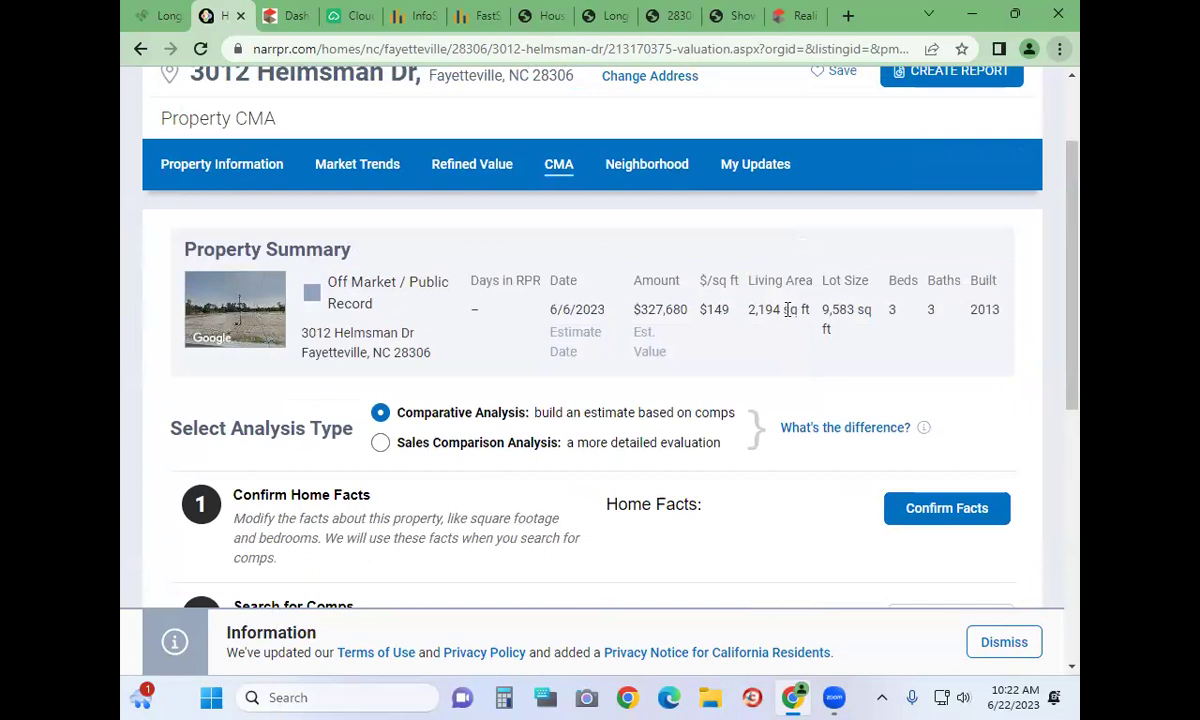
pyautogui.scroll(-2, 788, 309)
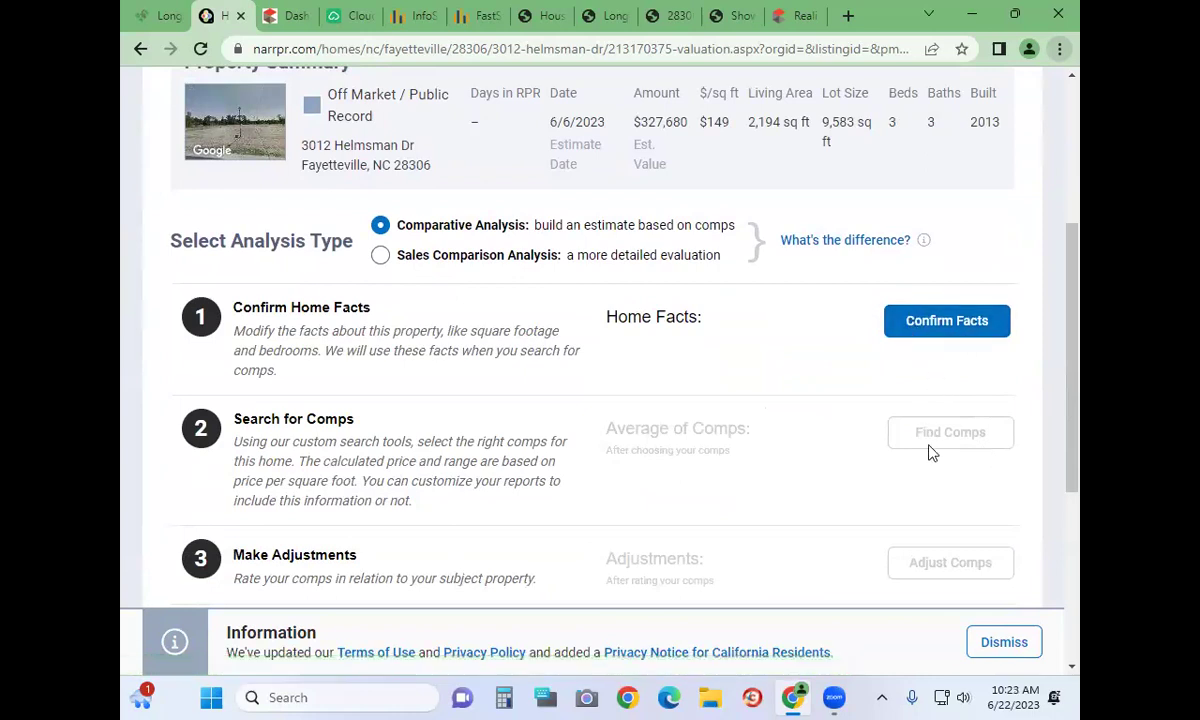
pyautogui.scroll(-3, 932, 495)
pyautogui.scroll(6, 932, 495)
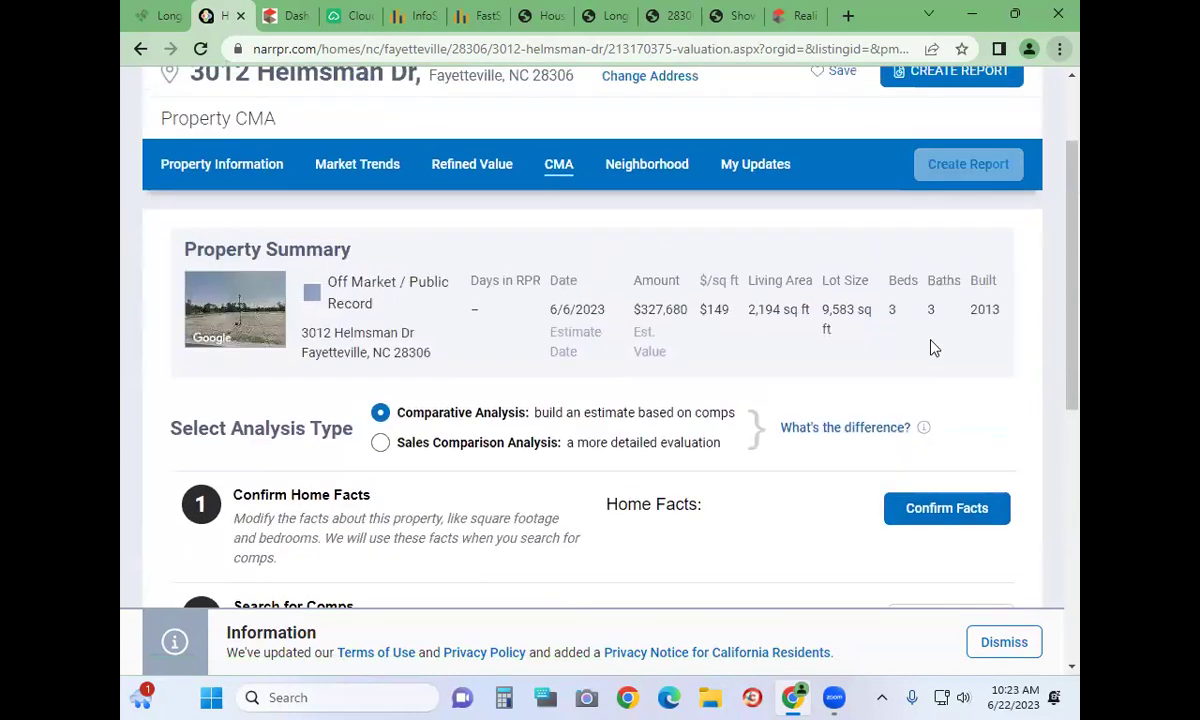
pyautogui.scroll(2, 603, 431)
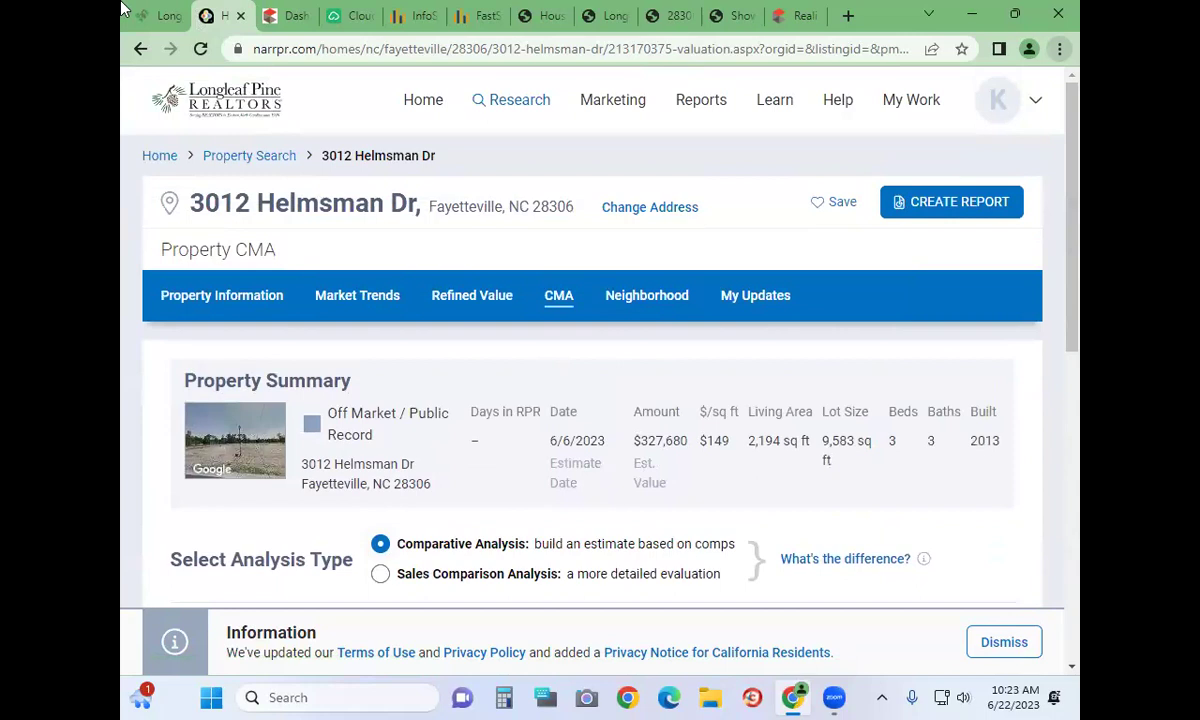
pyautogui.click(152, 16)
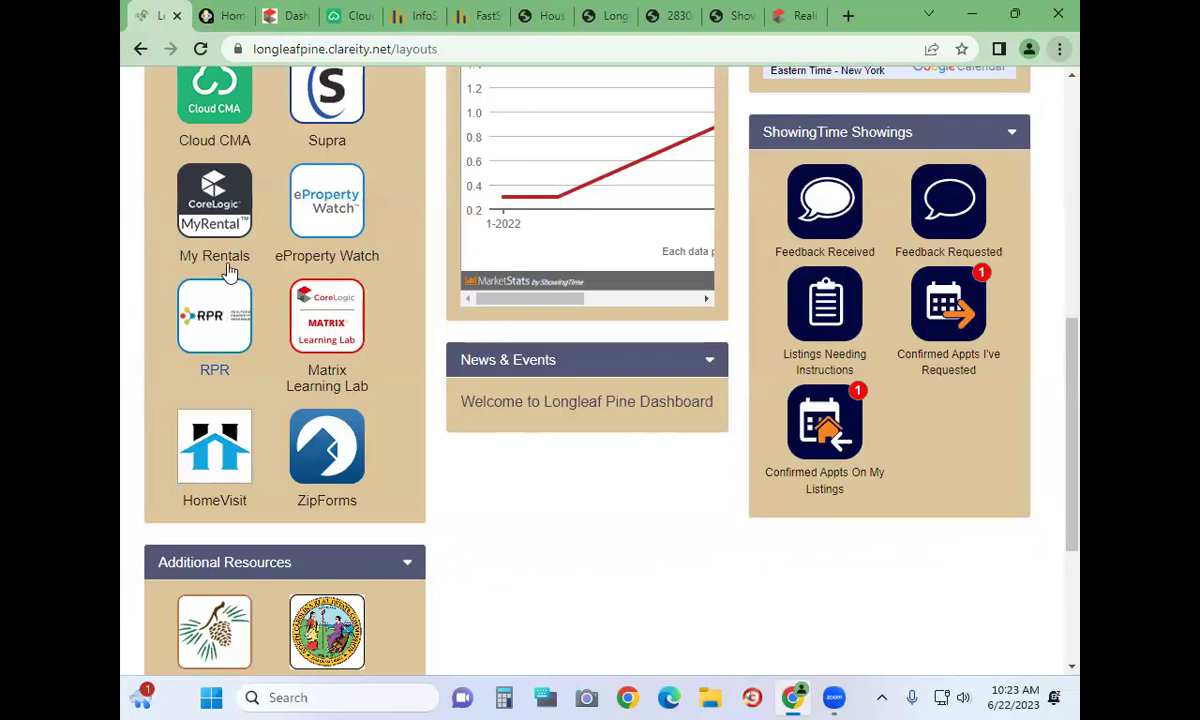
# Launch the Matrix Learning Lab from the dashboard and try its registration code validation
pyautogui.click(340, 340)
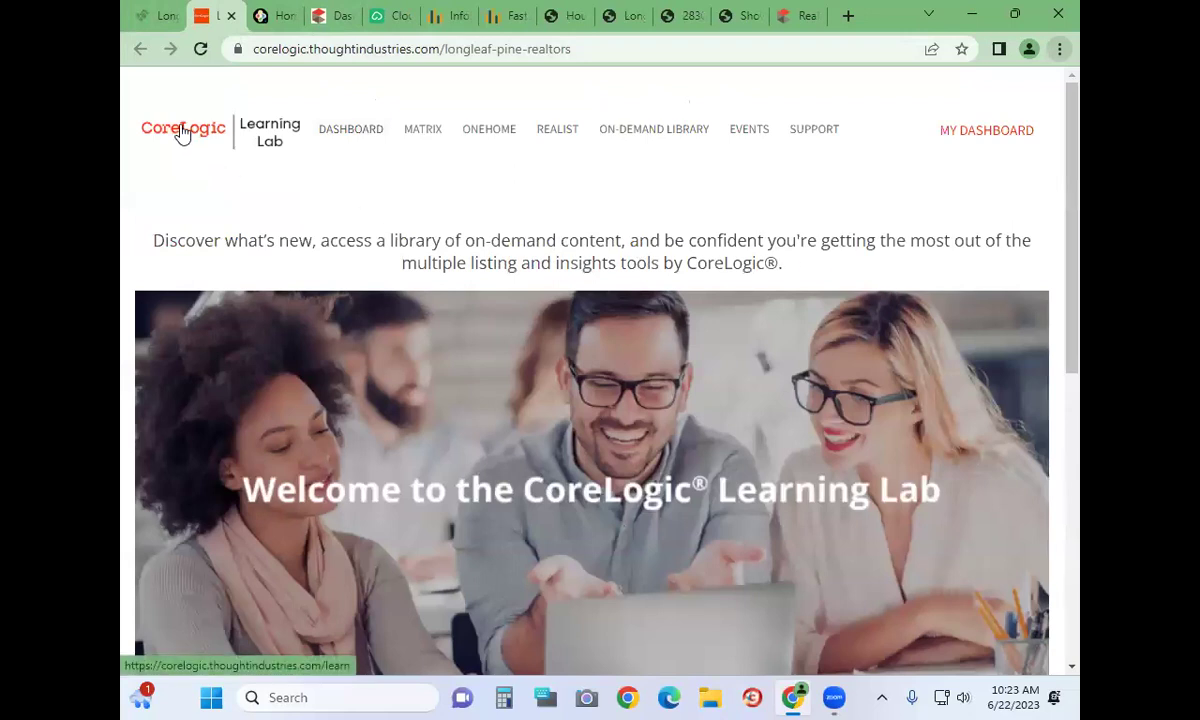
pyautogui.scroll(-3, 917, 295)
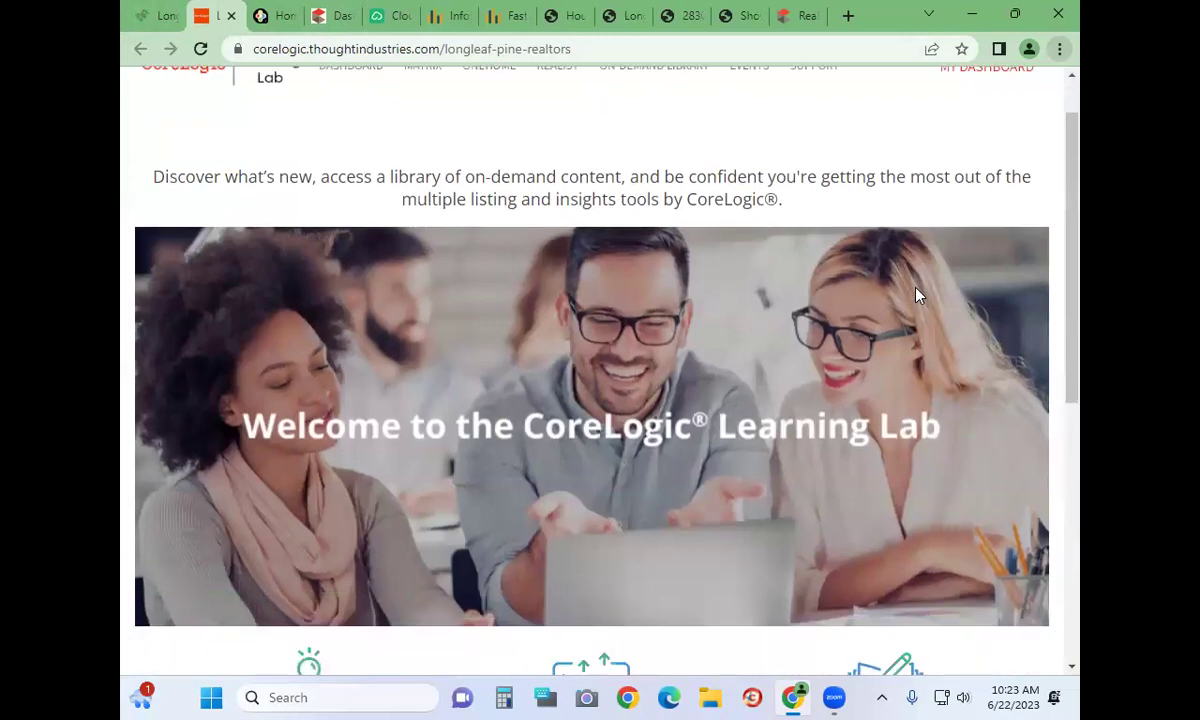
pyautogui.scroll(-3, 917, 295)
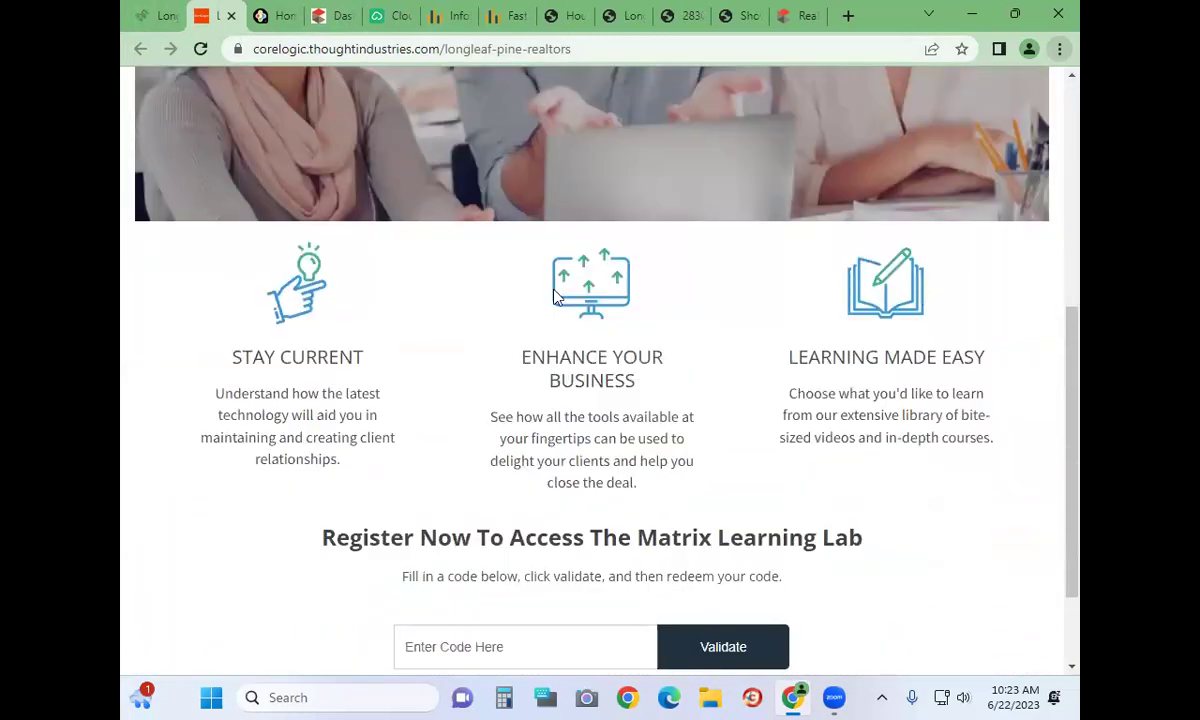
pyautogui.scroll(-2, 743, 520)
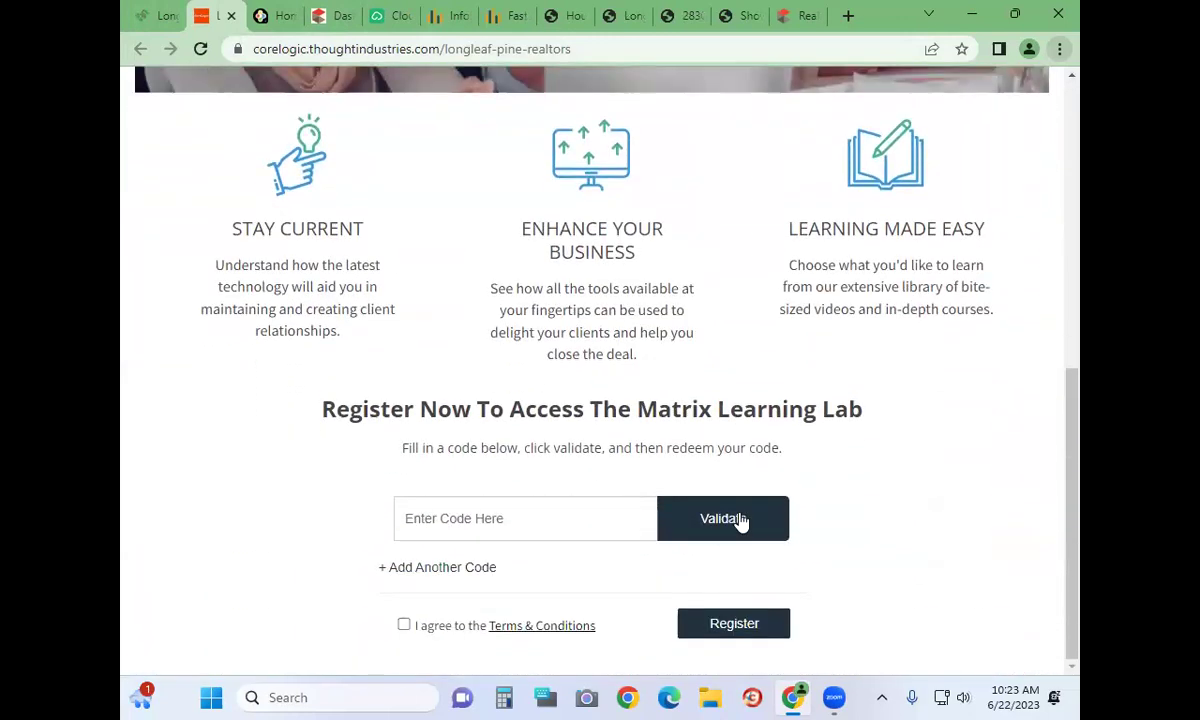
pyautogui.click(723, 518)
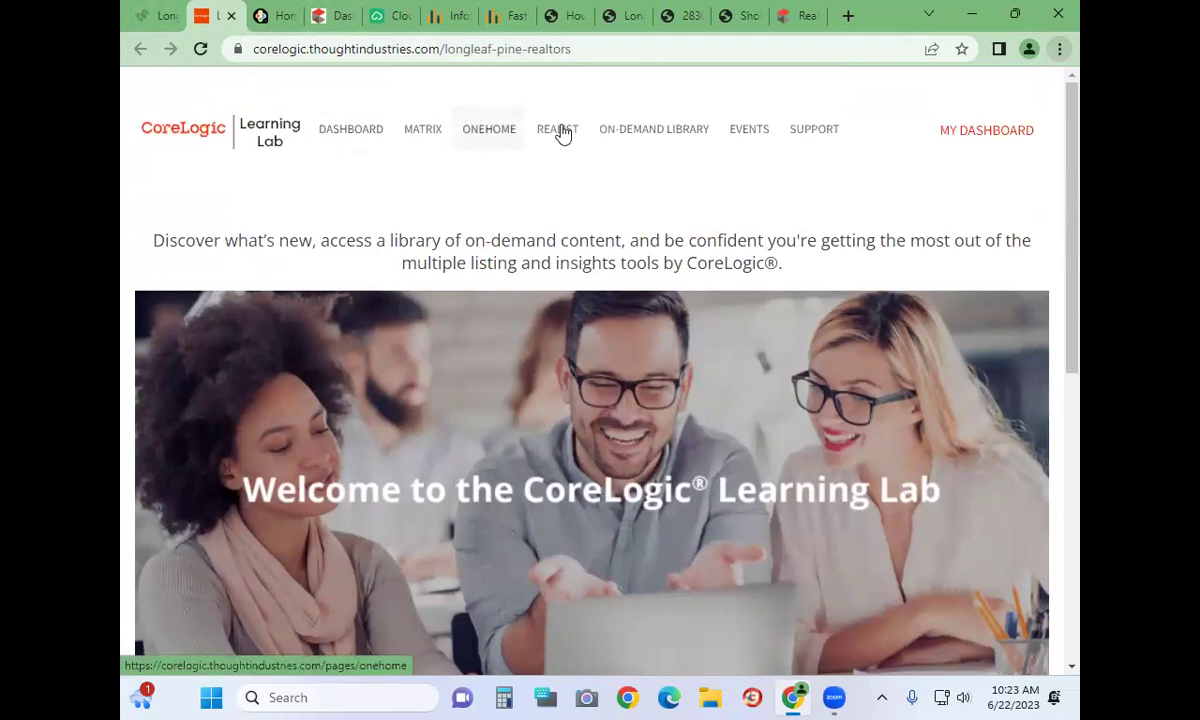
# Bring up the Learning Lab's MATRIX training page and browse its content
pyautogui.click(404, 139)
pyautogui.scroll(-3, 560, 476)
pyautogui.scroll(-14, 536, 472)
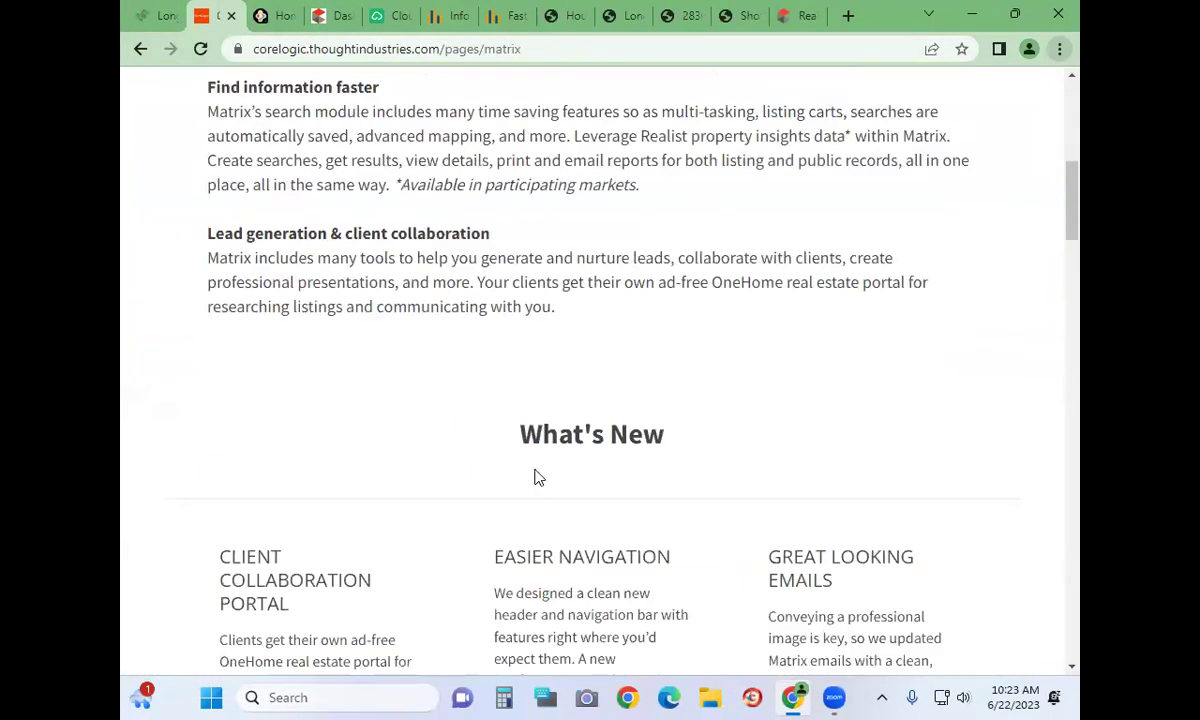
pyautogui.scroll(-2, 536, 478)
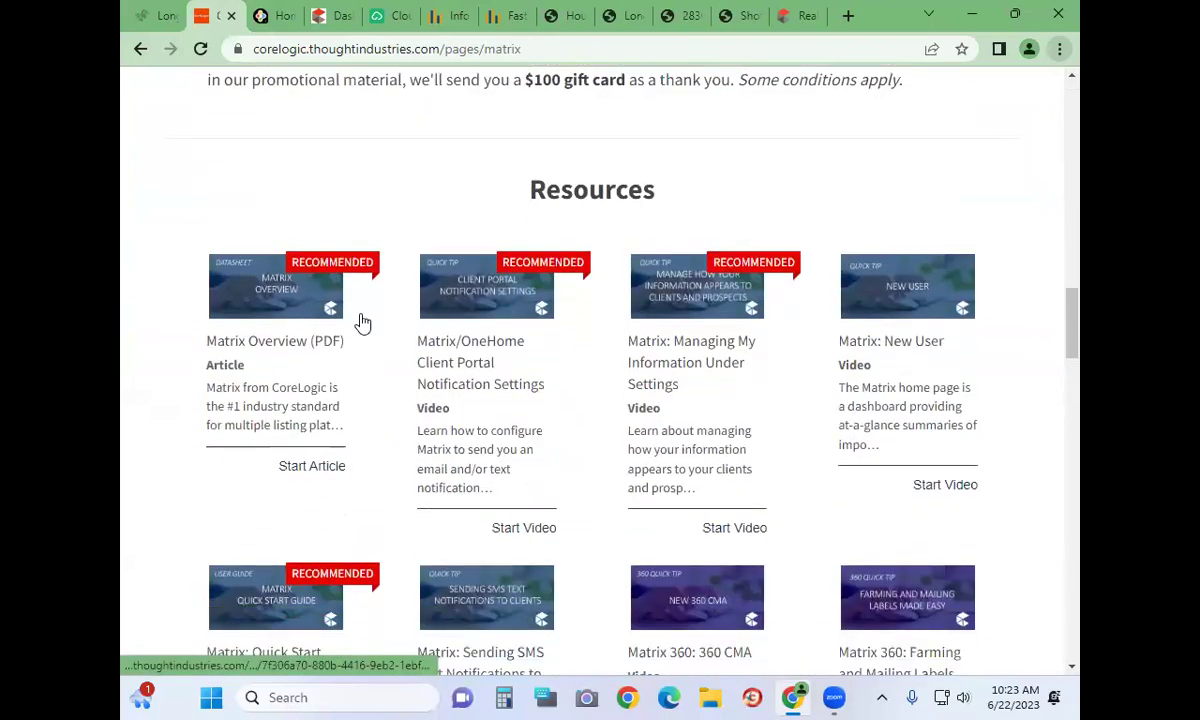
pyautogui.scroll(-3, 858, 410)
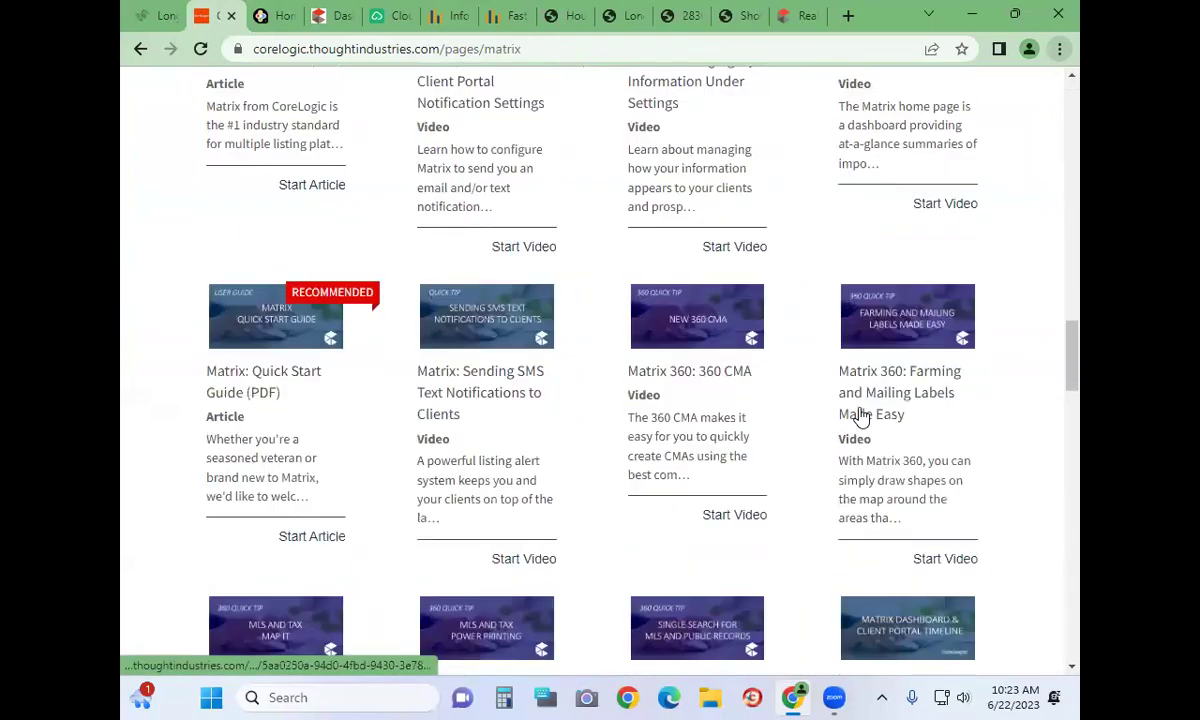
pyautogui.scroll(12, 860, 415)
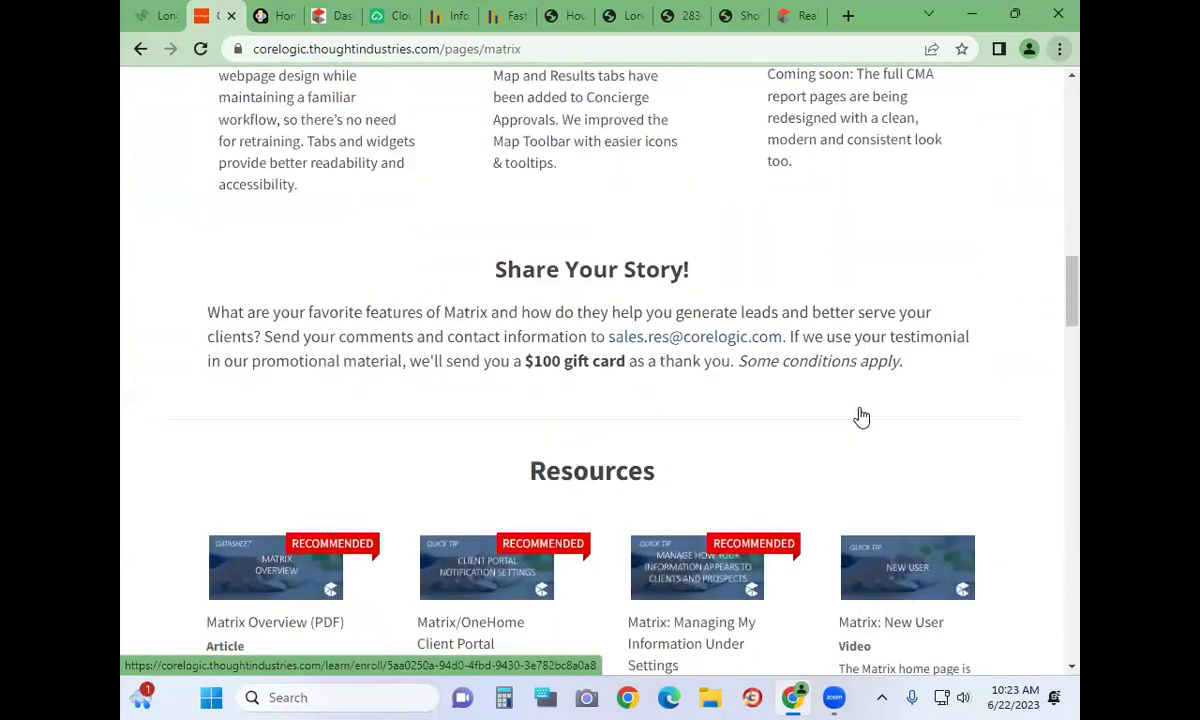
pyautogui.scroll(5, 860, 415)
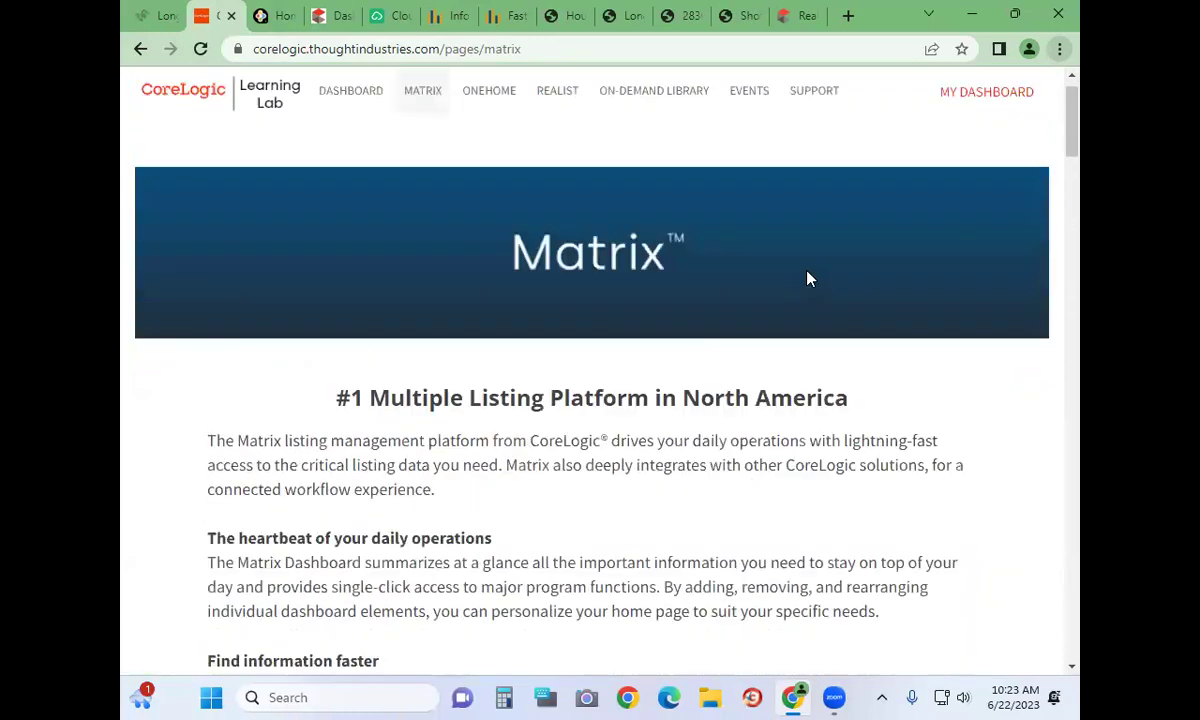
# Open the zipForms sign-in page in a new tab from the Longleaf Pine dashboard, then return to the dashboard
pyautogui.click(160, 15)
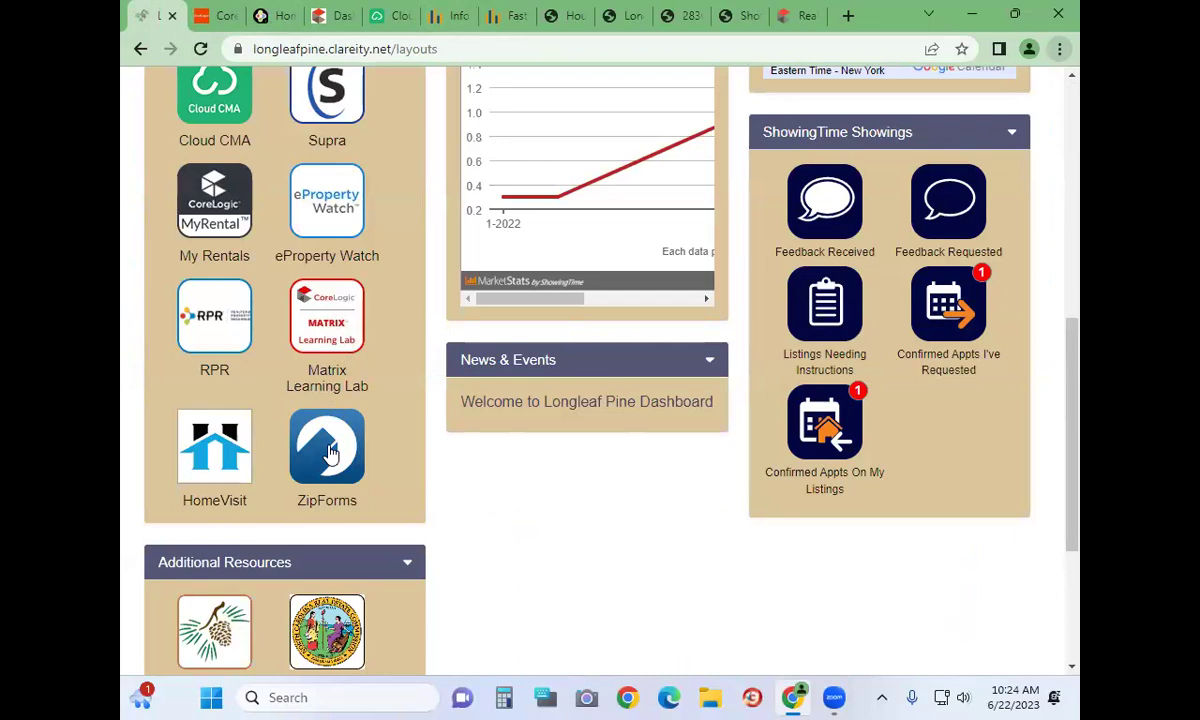
pyautogui.click(330, 452)
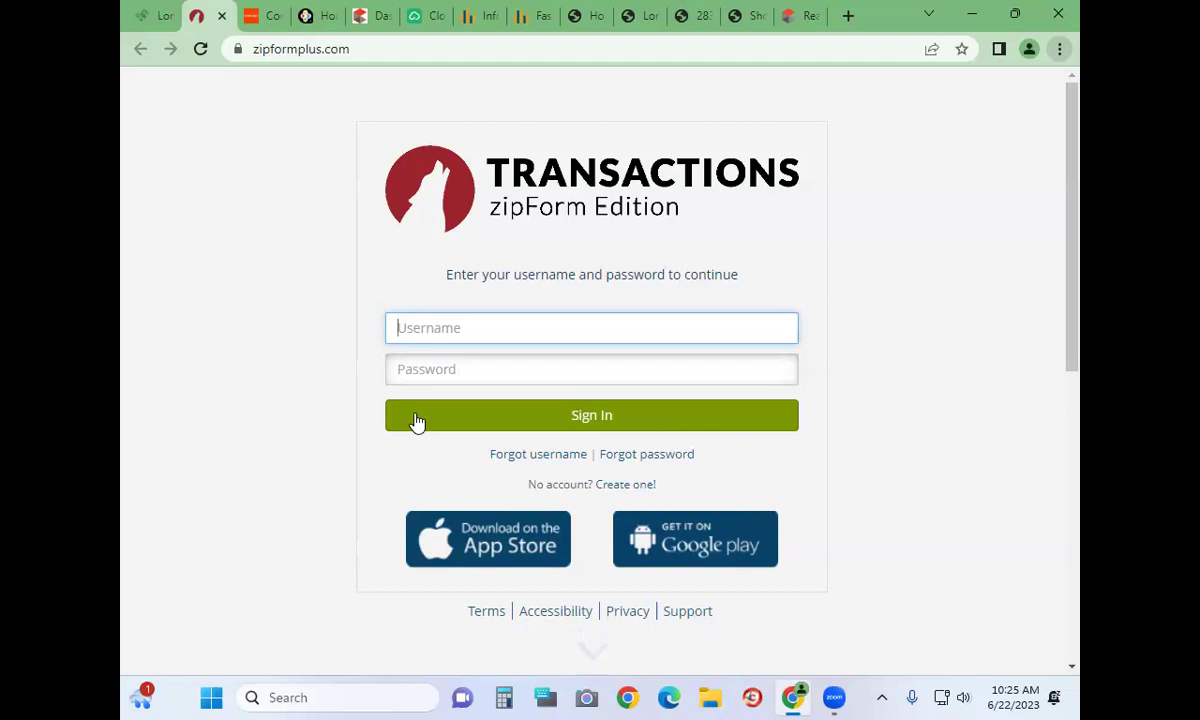
pyautogui.click(155, 15)
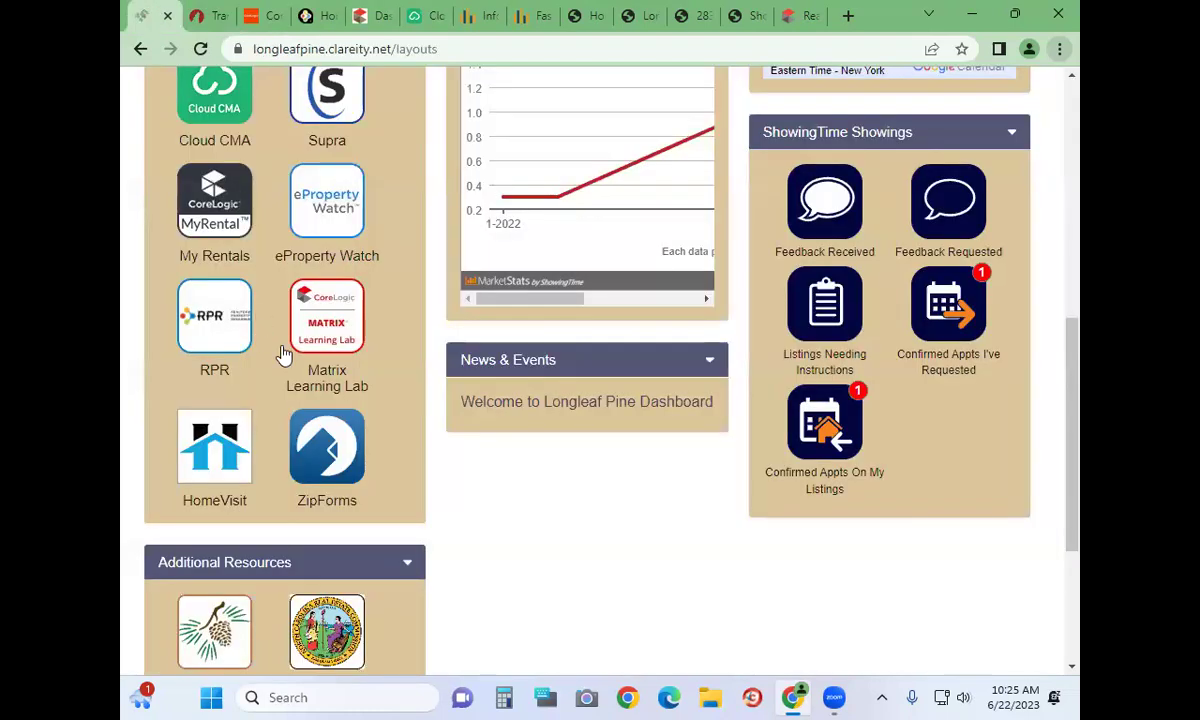
# Launch Matrix from the dashboard quick links and go to the My Matrix page
pyautogui.scroll(4, 375, 157)
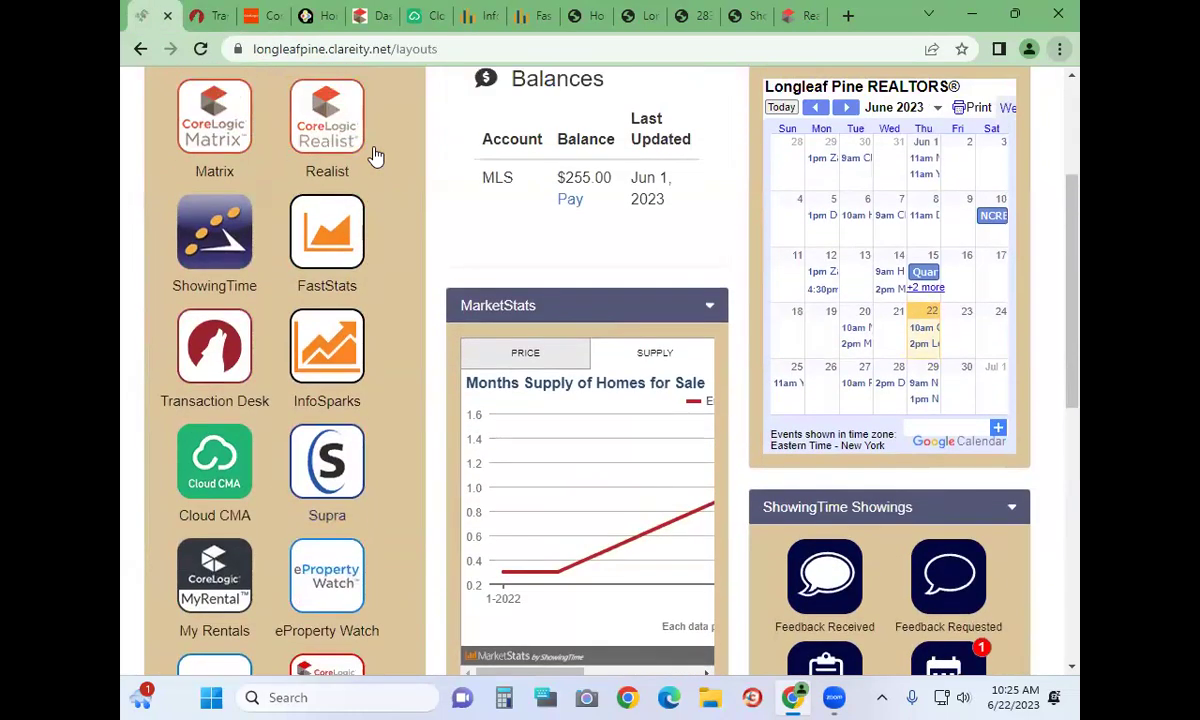
pyautogui.scroll(3, 375, 157)
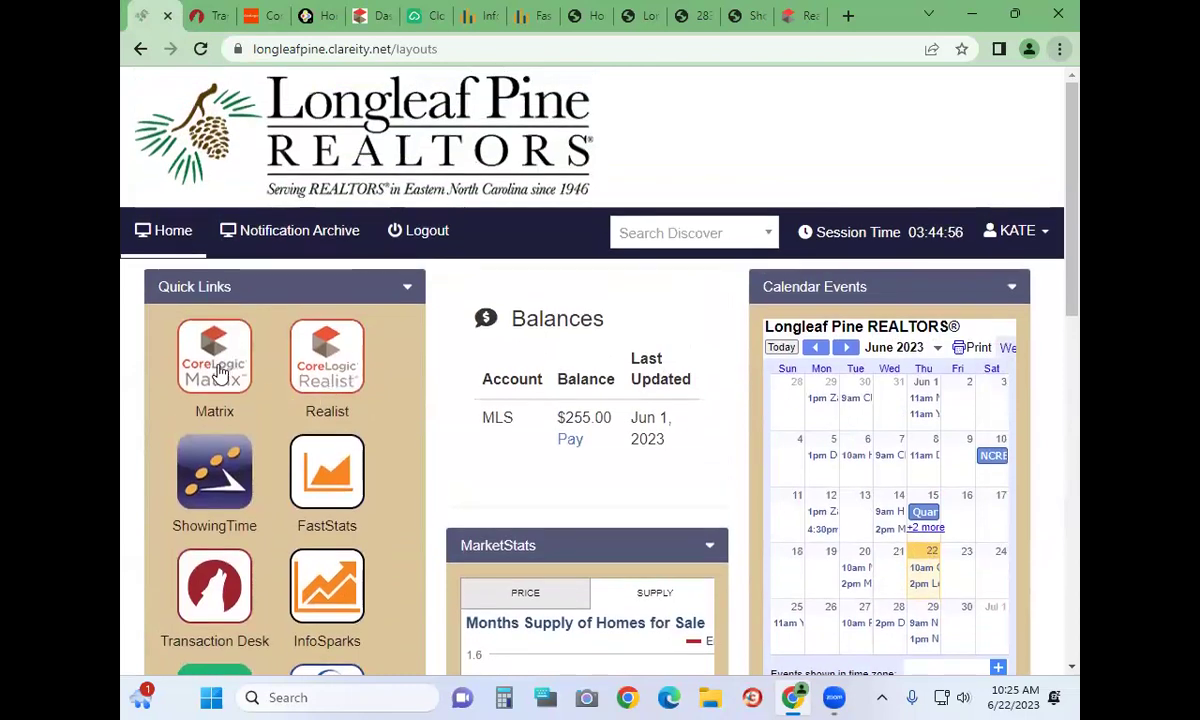
pyautogui.click(218, 370)
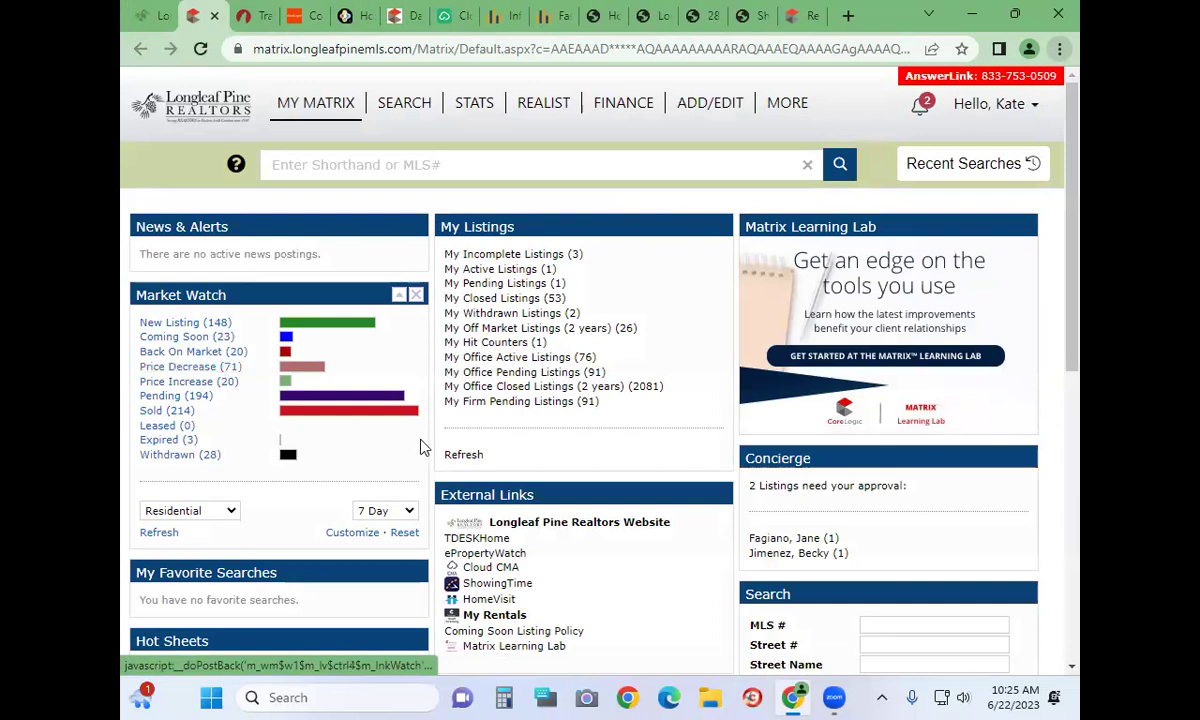
pyautogui.click(326, 114)
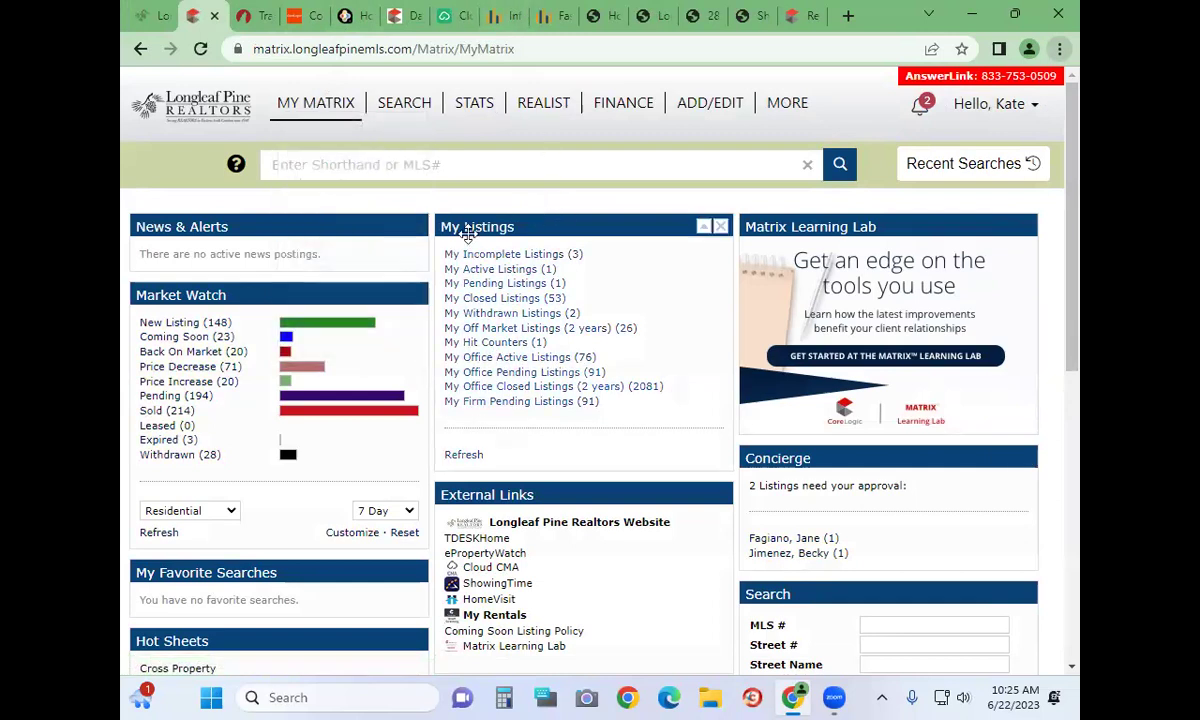
# Explore the My Listings and News & Alerts panels, keeping Market Watch at 7 Day
pyautogui.moveTo(466, 224)
pyautogui.mouseDown()
pyautogui.moveTo(395, 210)
pyautogui.moveTo(142, 230)
pyautogui.moveTo(477, 222)
pyautogui.mouseUp()
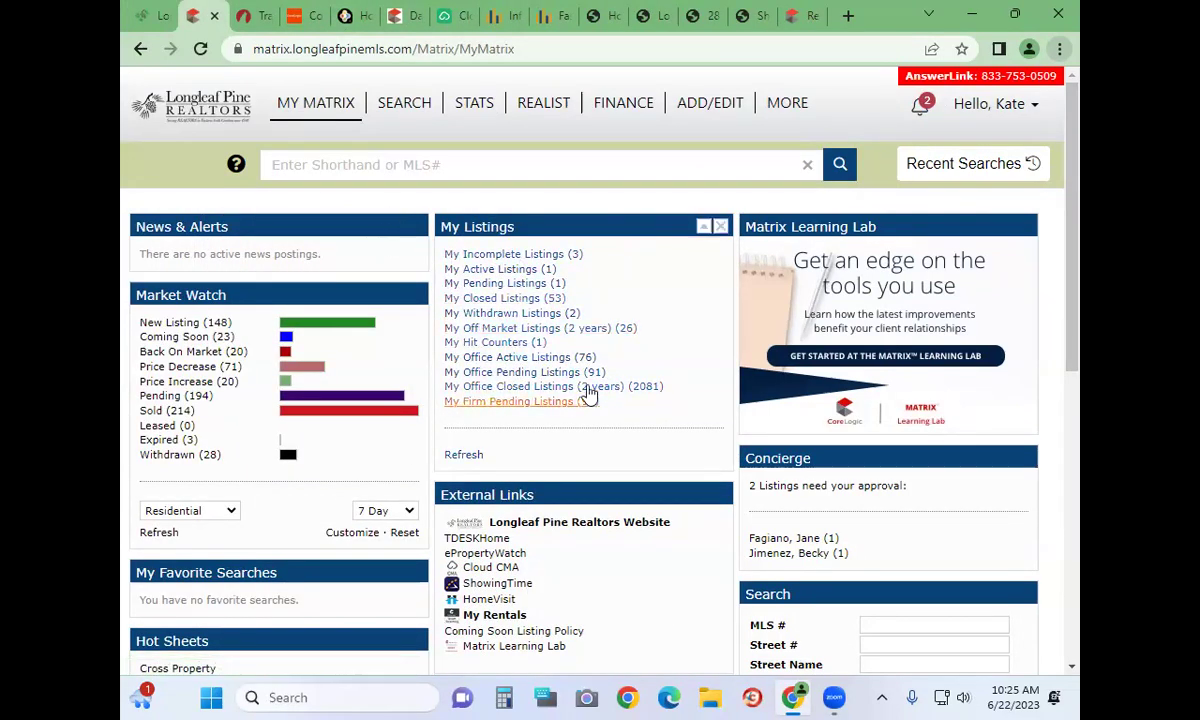
pyautogui.scroll(-6, 590, 395)
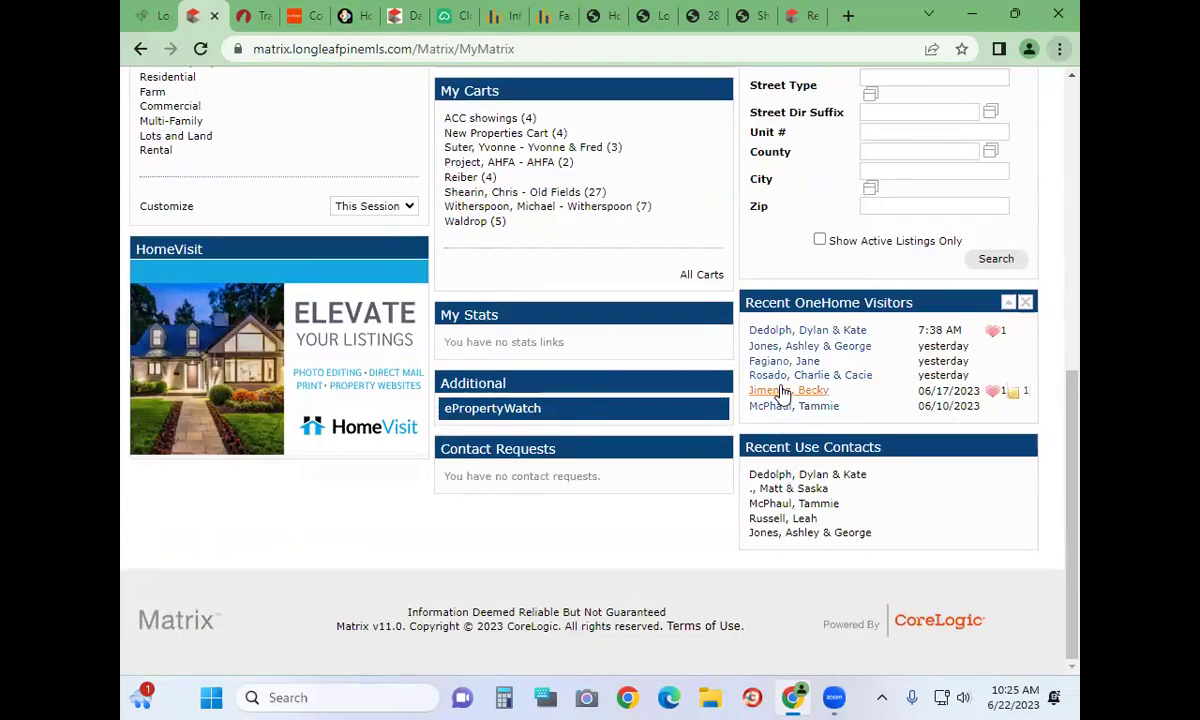
pyautogui.scroll(8, 585, 271)
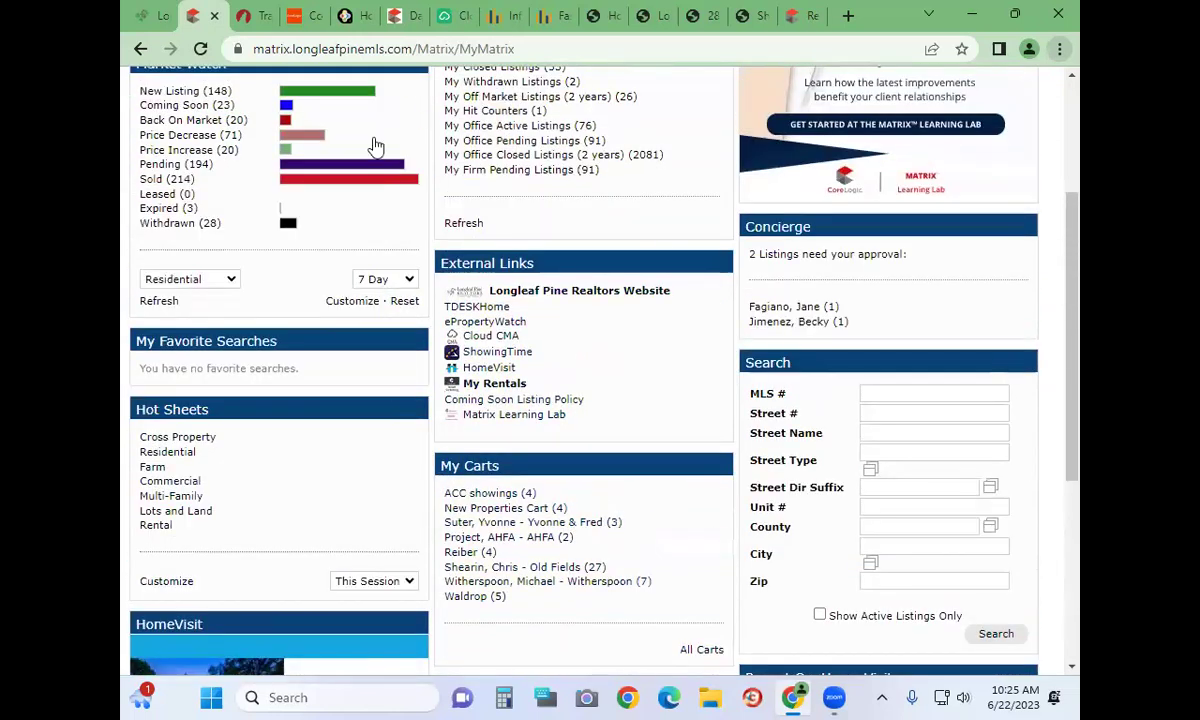
pyautogui.scroll(1, 260, 372)
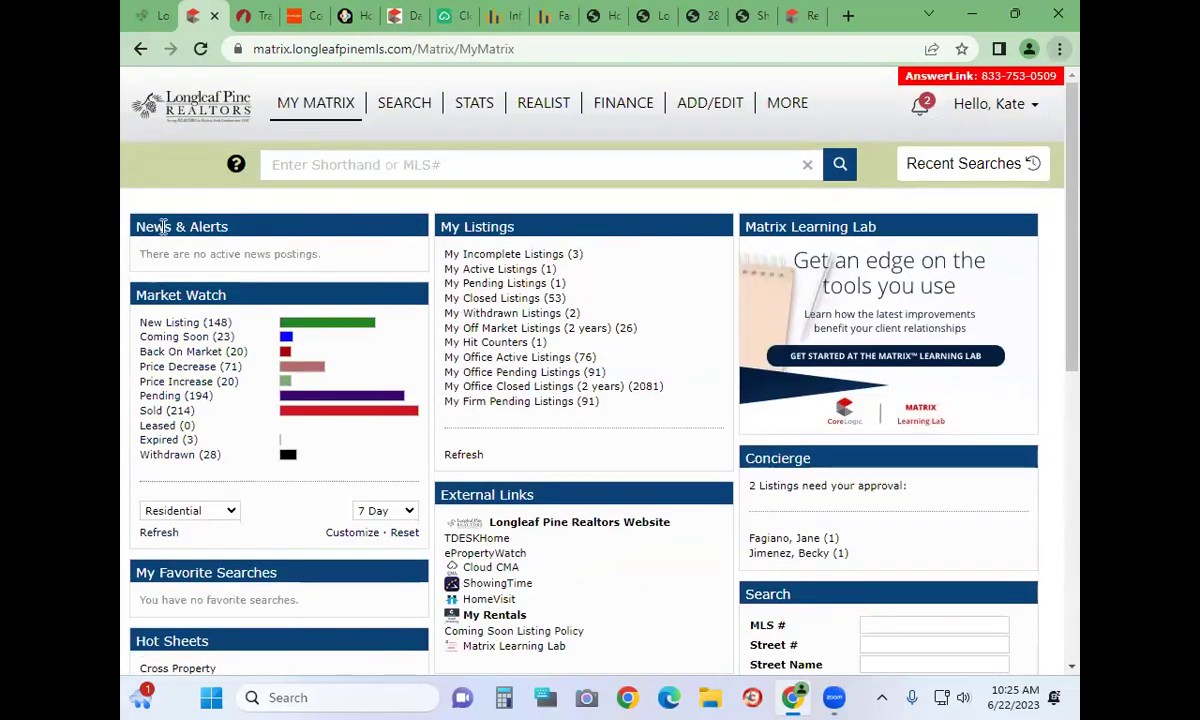
pyautogui.tripleClick(163, 227)
pyautogui.click(163, 227)
pyautogui.moveTo(233, 222); pyautogui.dragTo(140, 225)
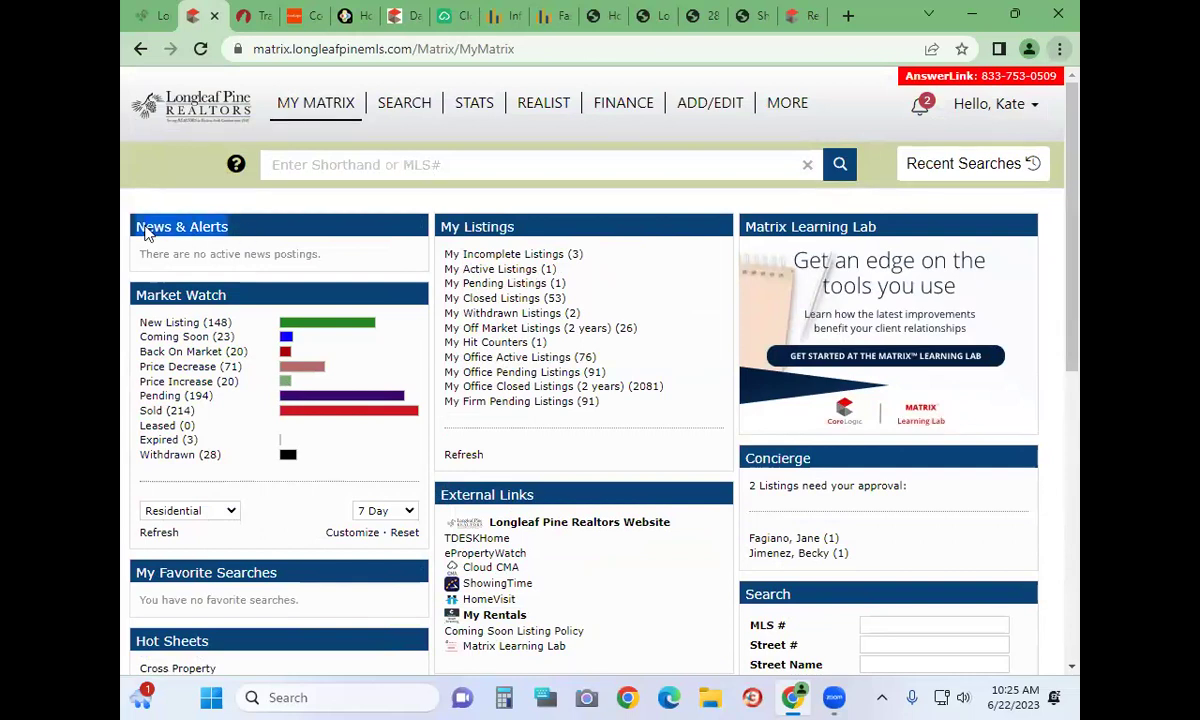
pyautogui.click(366, 272)
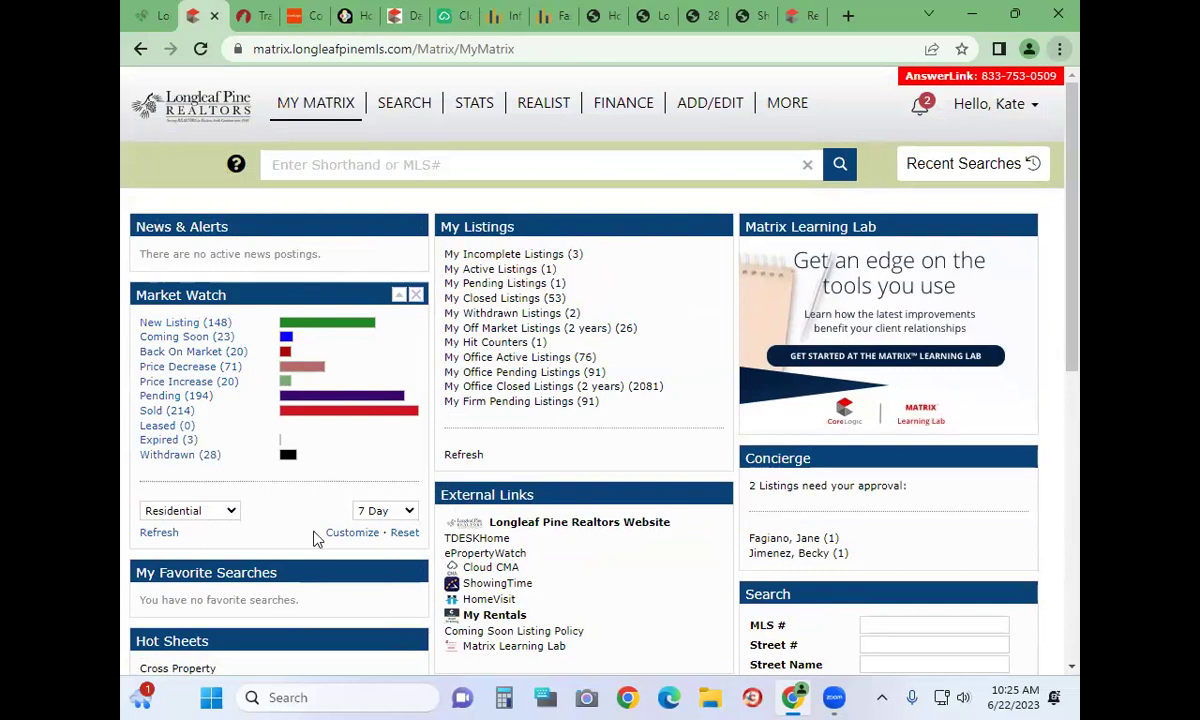
pyautogui.click(386, 514)
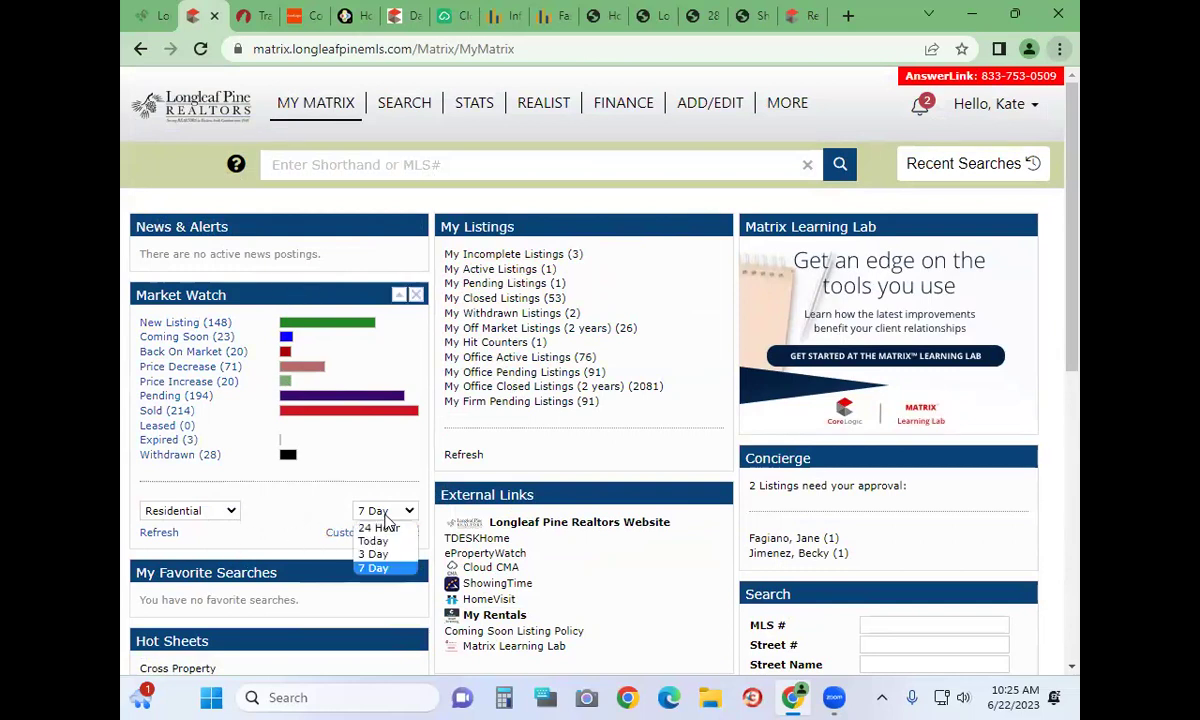
pyautogui.click(243, 284)
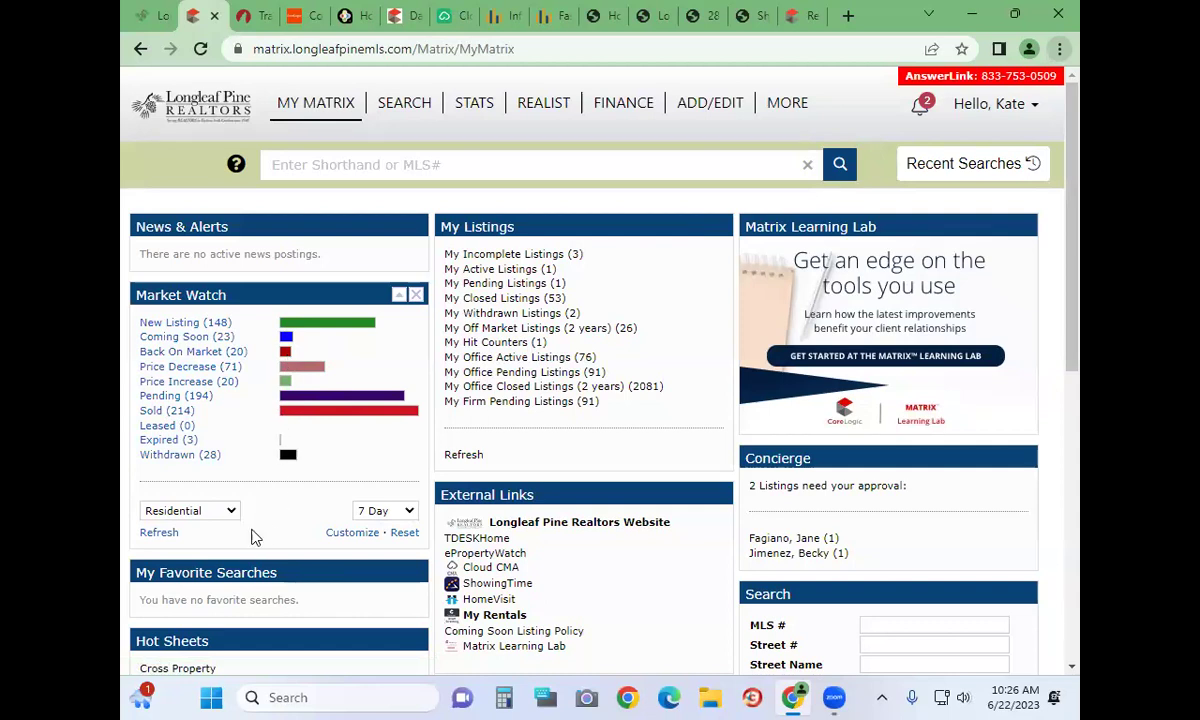
# Leave Market Watch on Residential and load the Dashboard page from the My Matrix menu
pyautogui.click(204, 514)
pyautogui.click(204, 514)
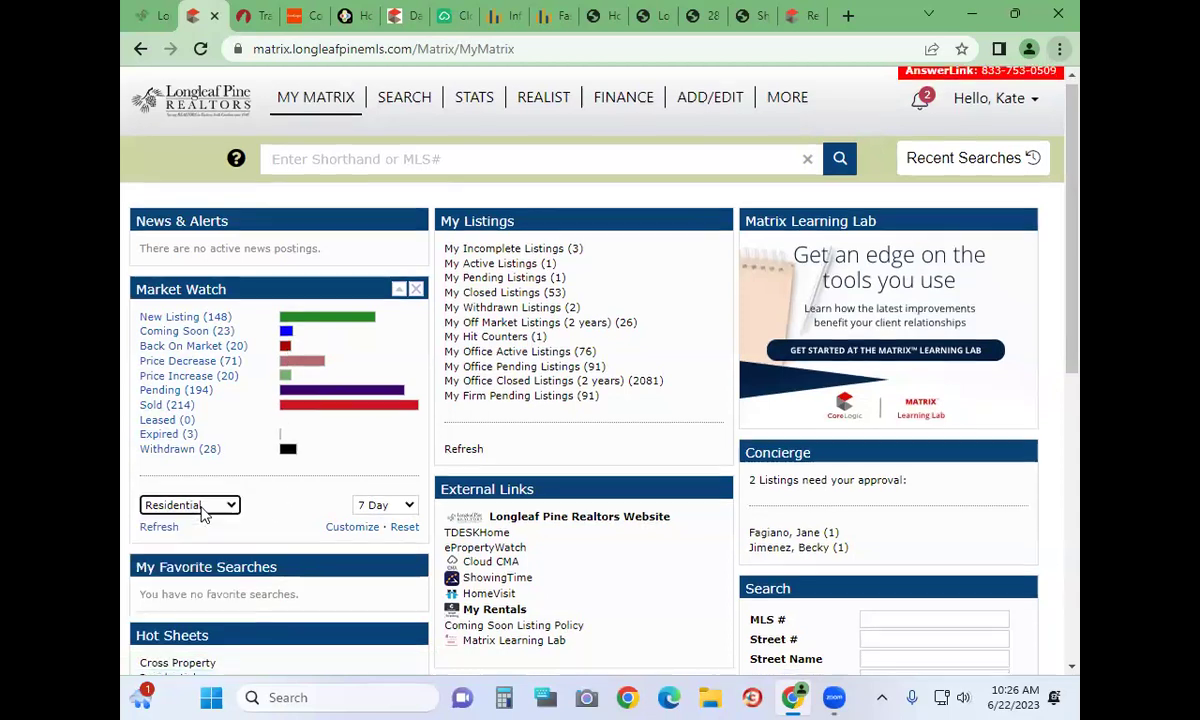
pyautogui.scroll(-1, 204, 512)
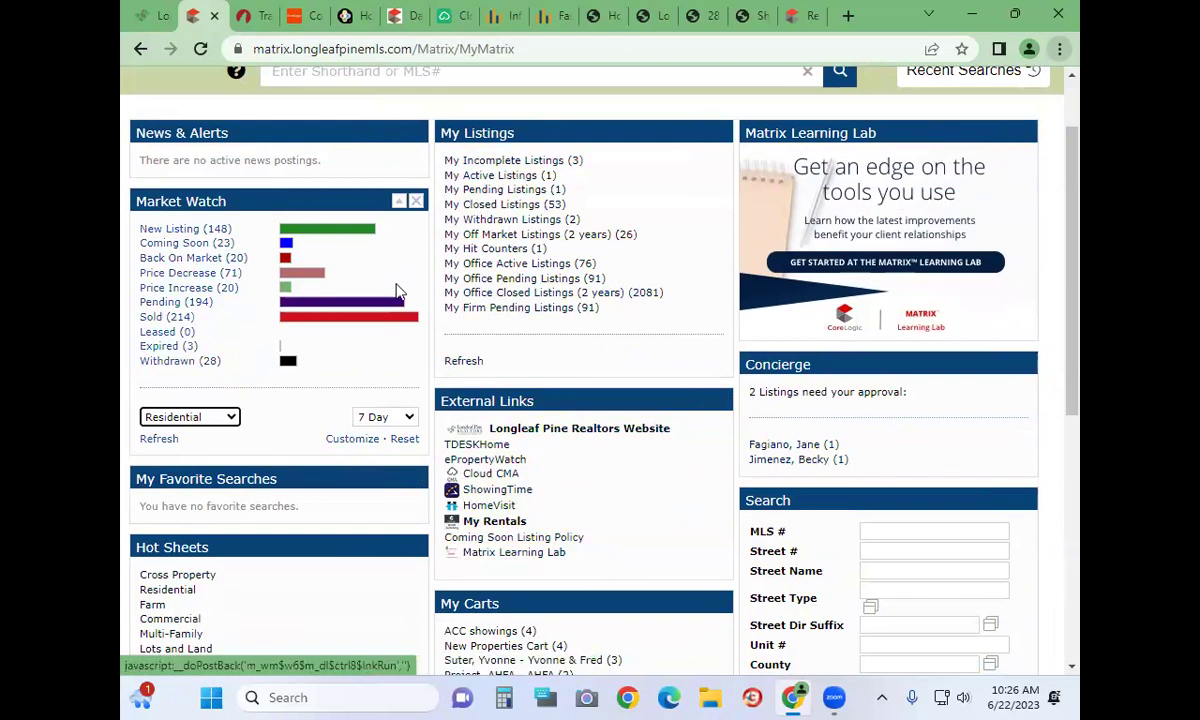
pyautogui.scroll(1, 395, 290)
pyautogui.moveTo(338, 110)
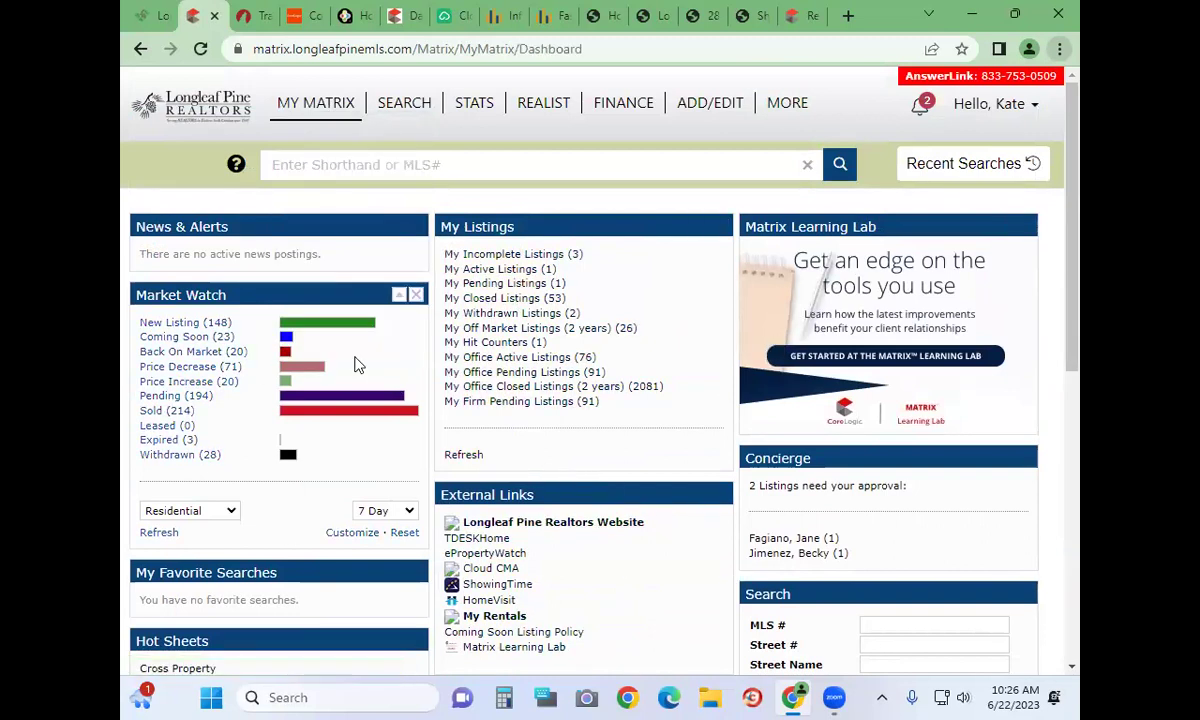
pyautogui.click(512, 313)
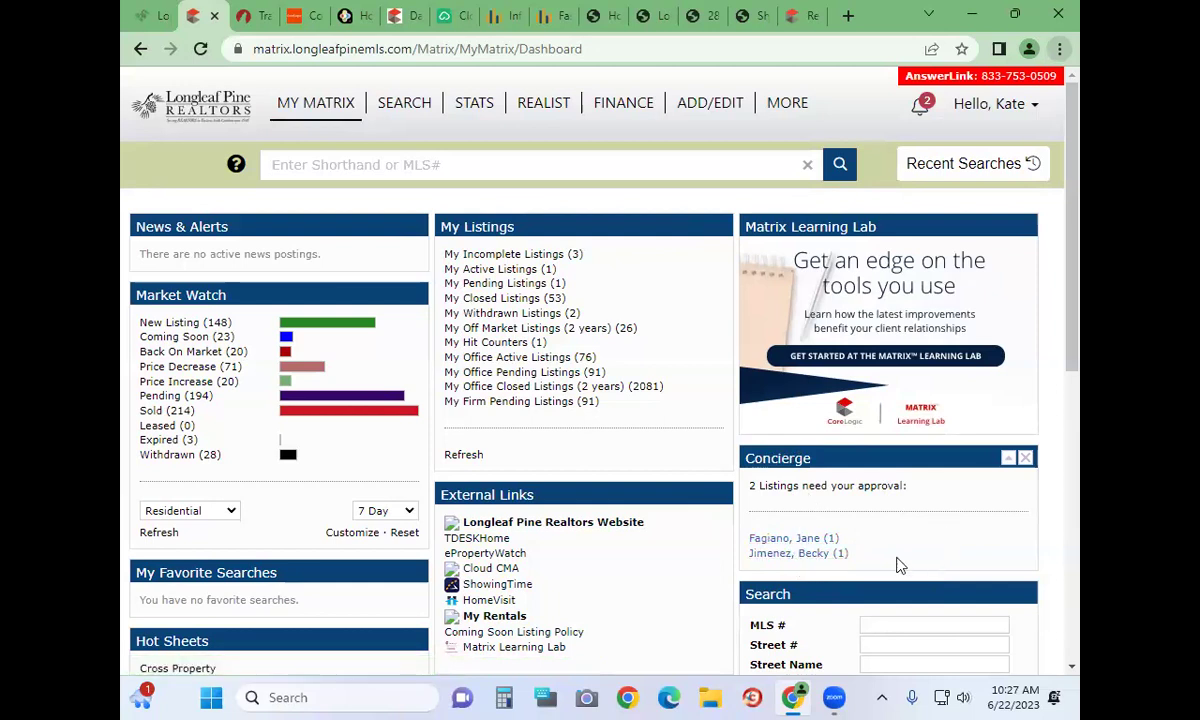
pyautogui.scroll(-1, 893, 545)
pyautogui.scroll(-3, 895, 547)
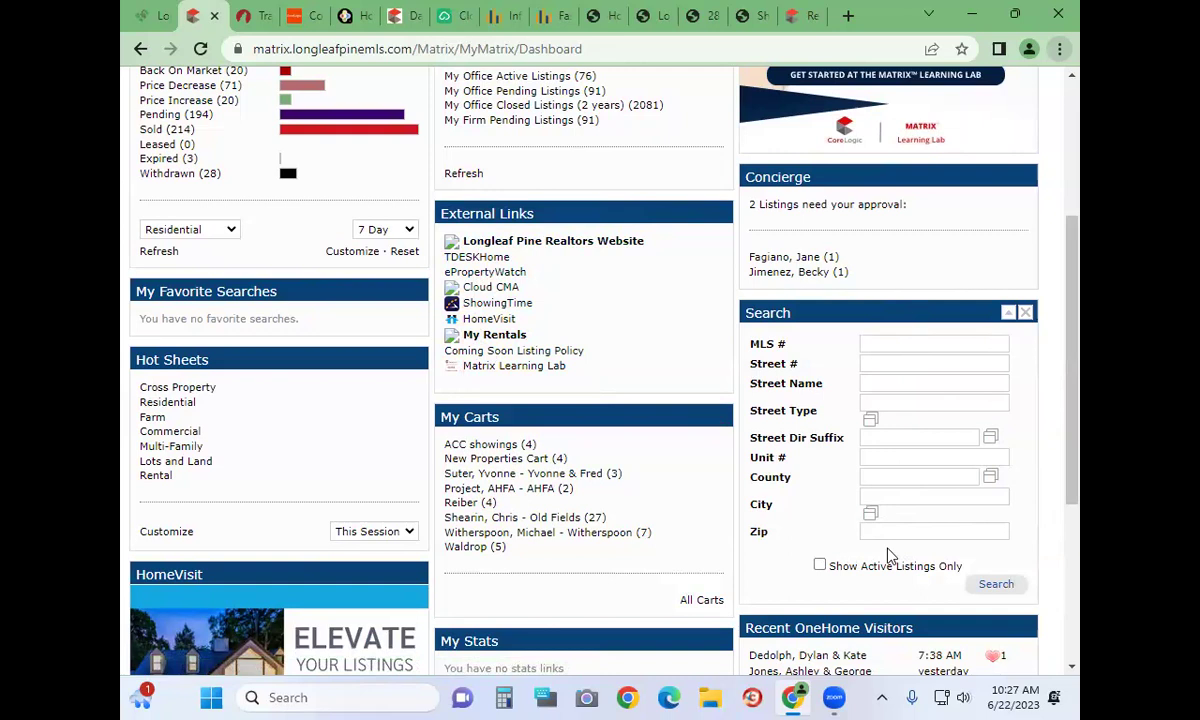
pyautogui.scroll(-1, 888, 553)
pyautogui.scroll(-1, 557, 483)
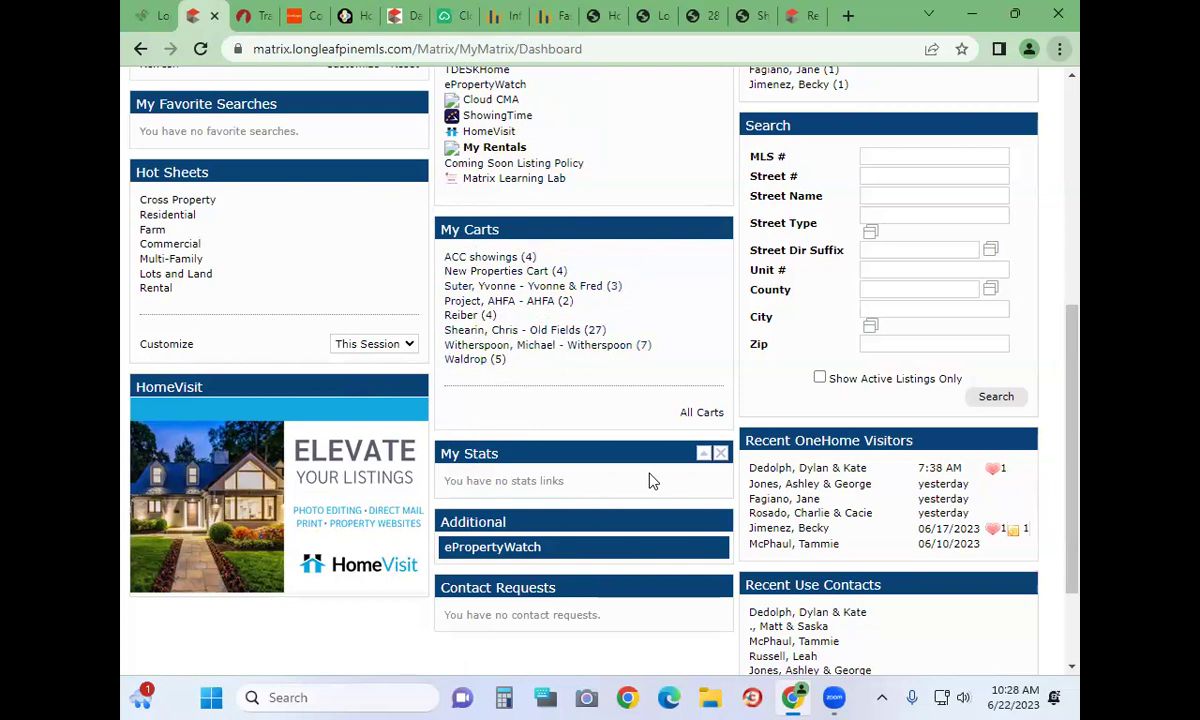
pyautogui.scroll(-2, 652, 481)
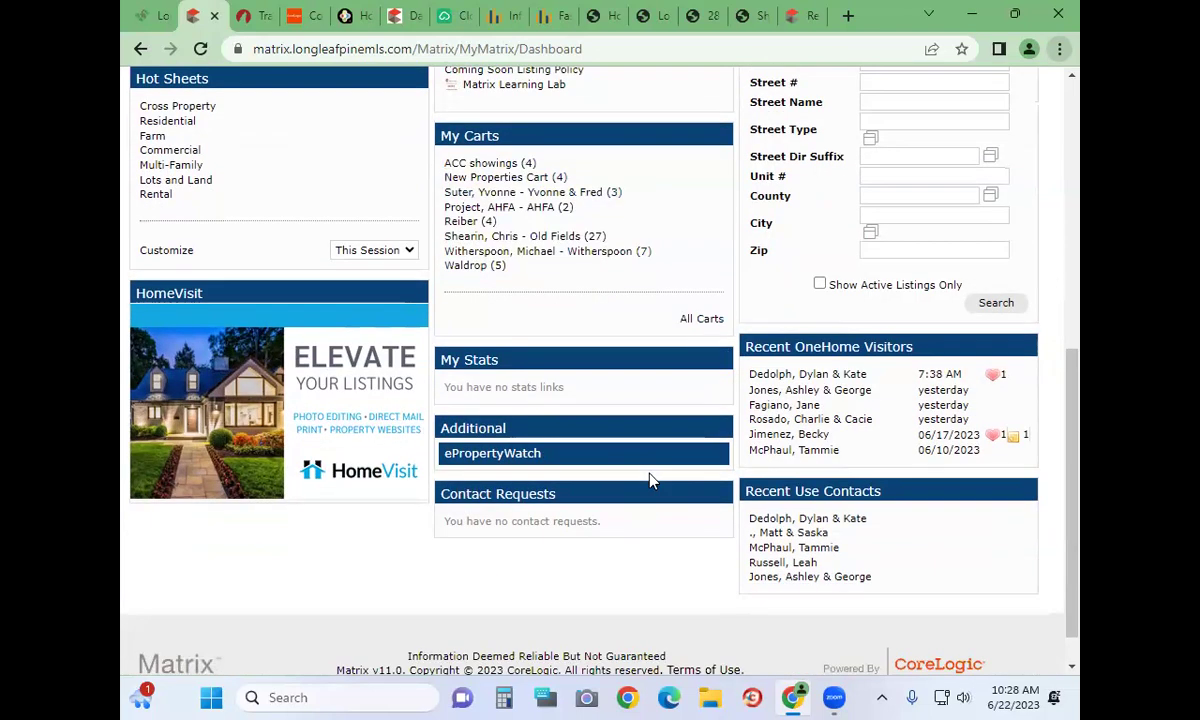
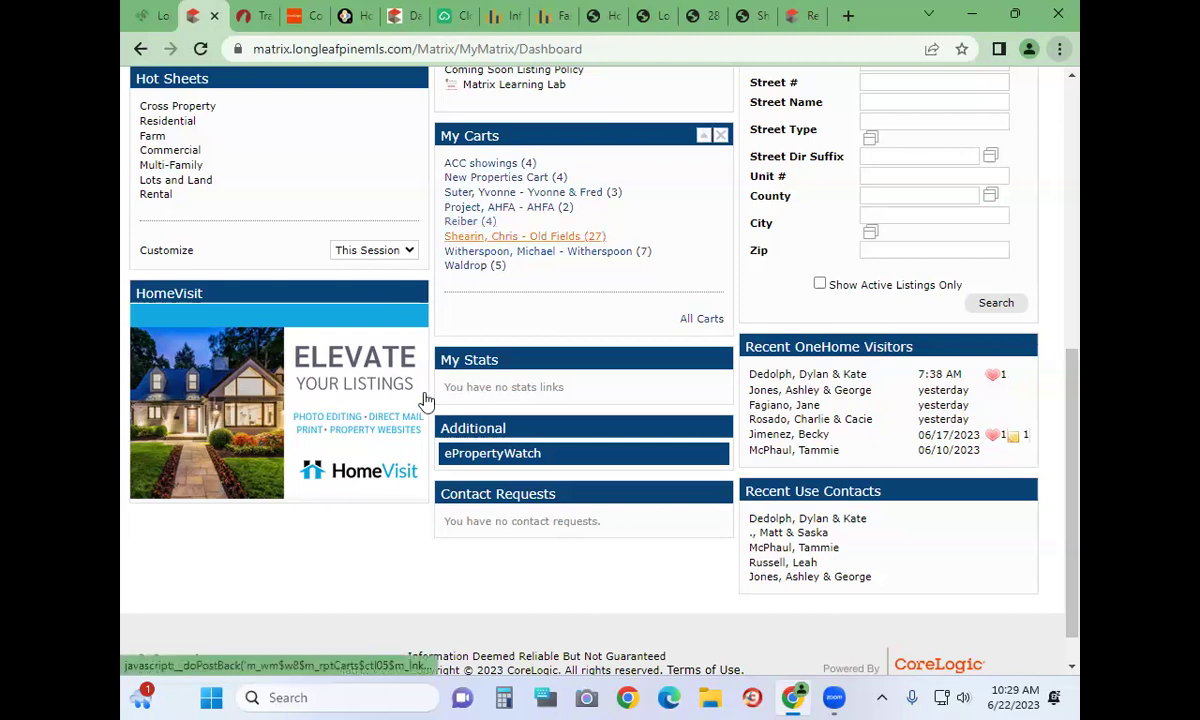
# Scroll the dashboard back up to the top
pyautogui.scroll(1, 421, 405)
pyautogui.scroll(5, 421, 405)
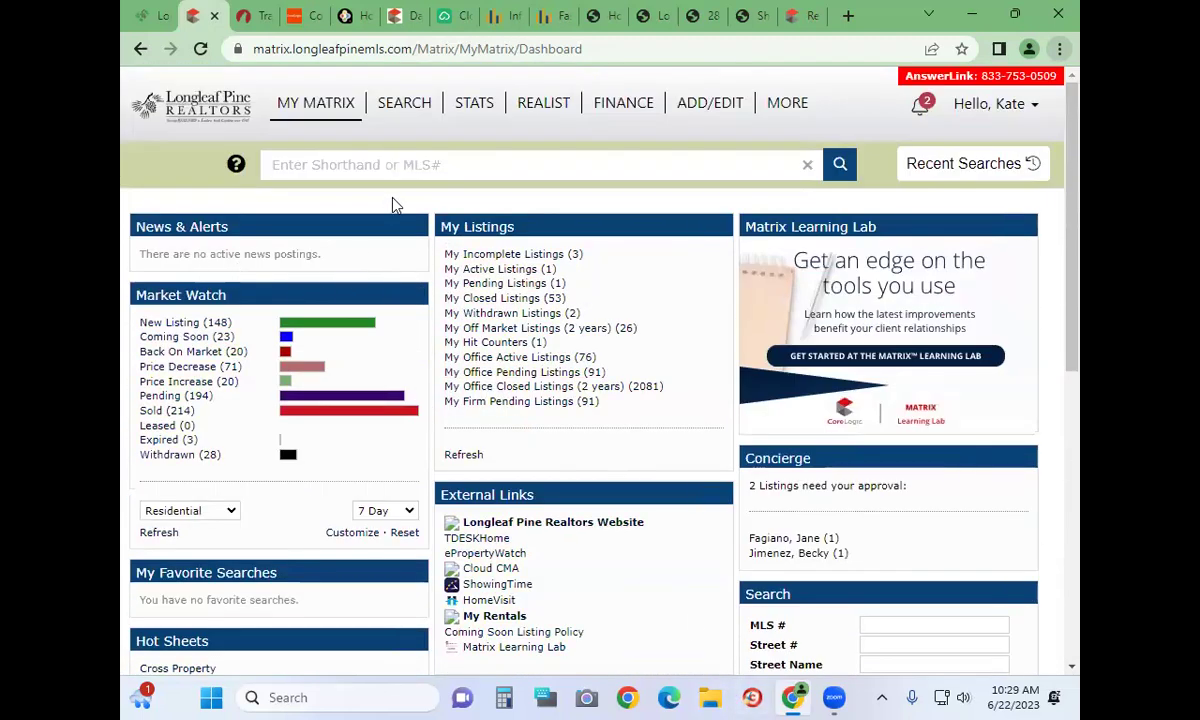
# Open the My Matrix Summary page and check the Contacts (80) and My Listings (10337) counts
pyautogui.moveTo(288, 103)
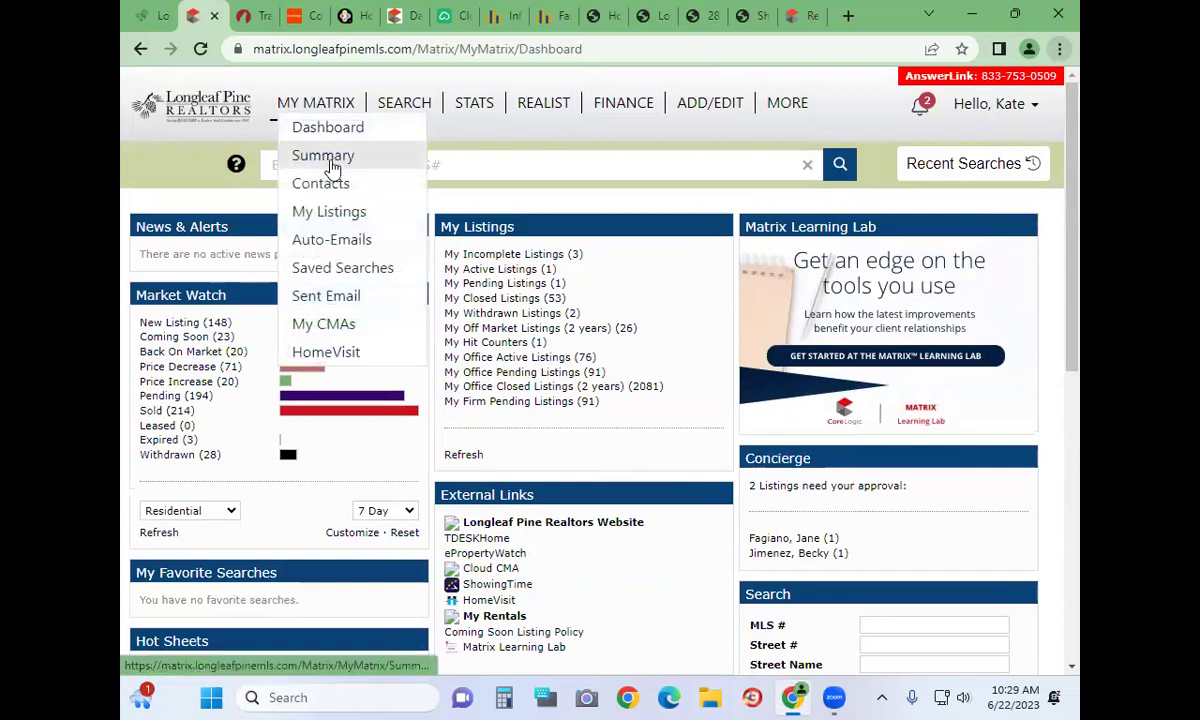
pyautogui.click(325, 162)
pyautogui.moveTo(330, 102)
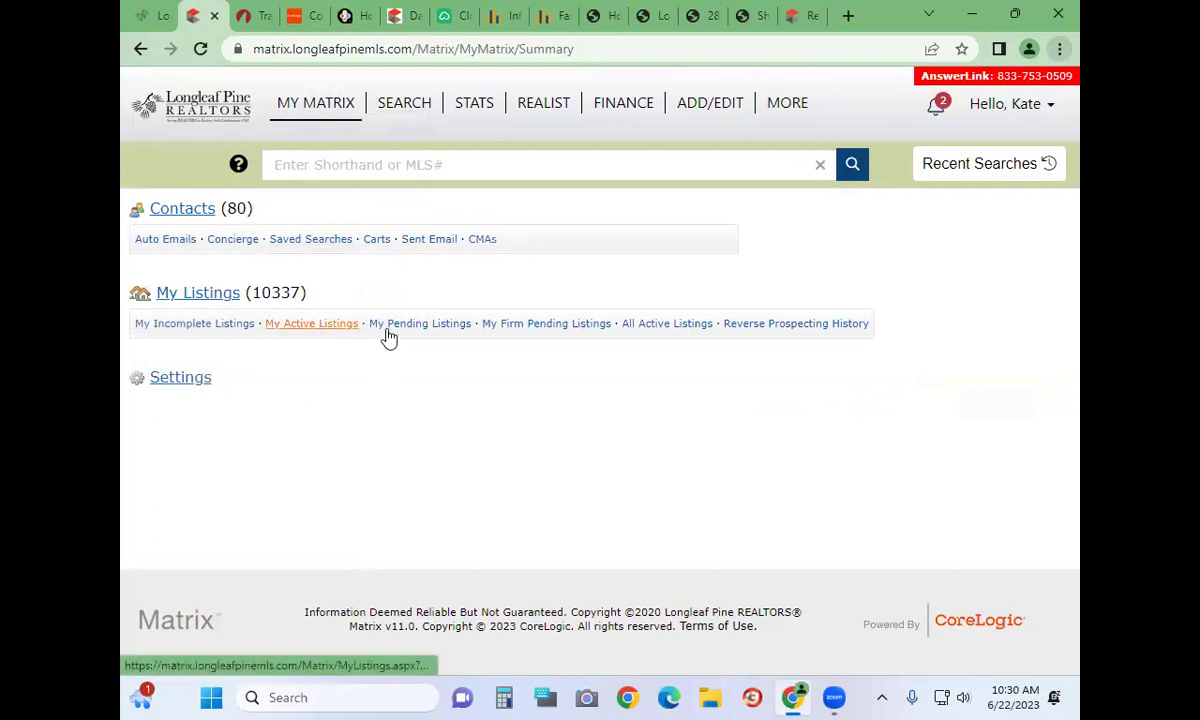
pyautogui.moveTo(677, 331)
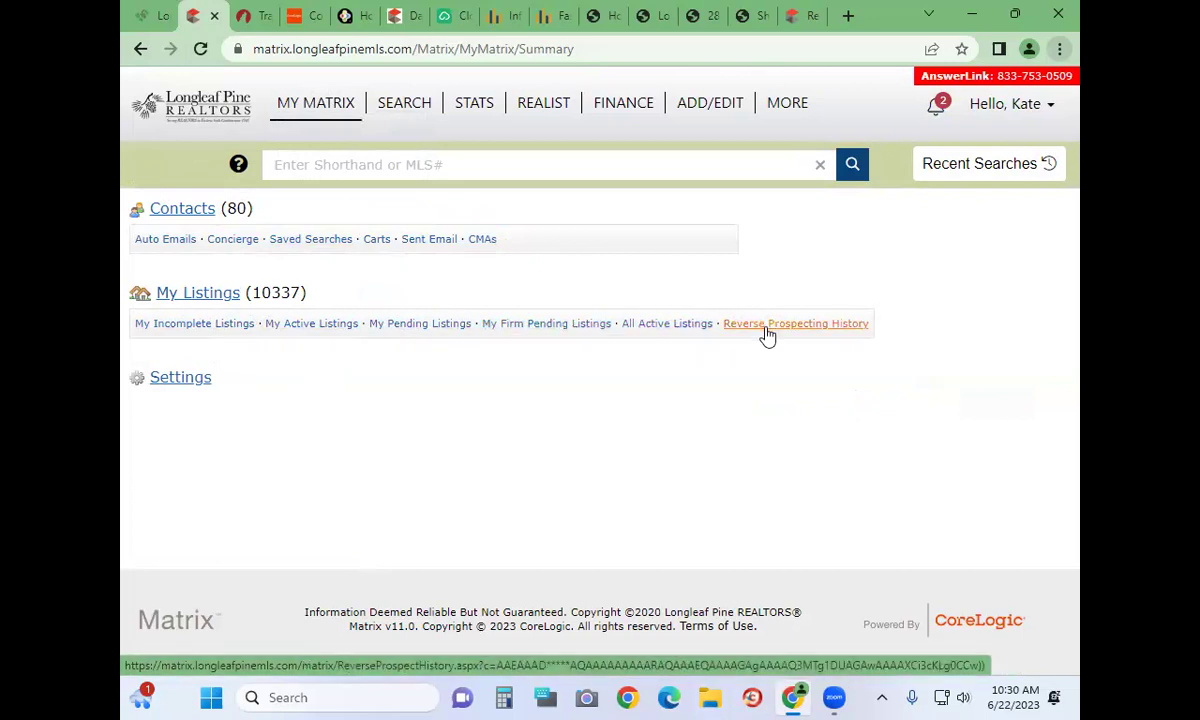
pyautogui.moveTo(161, 245)
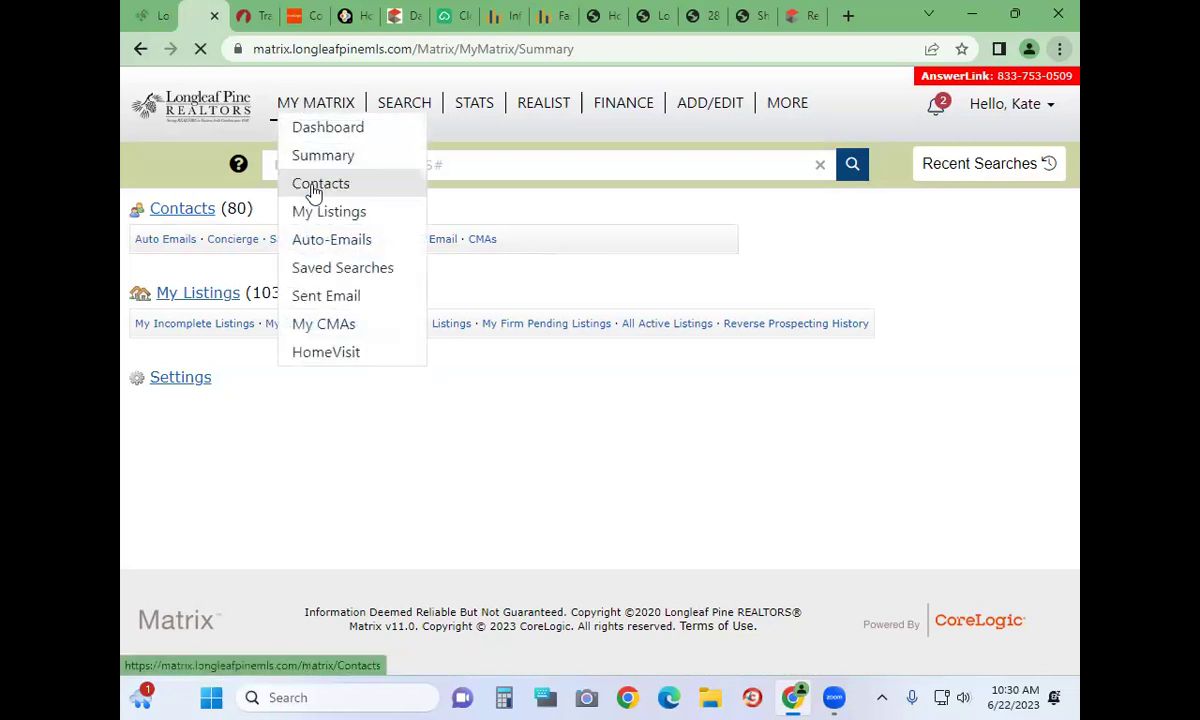
pyautogui.click(312, 186)
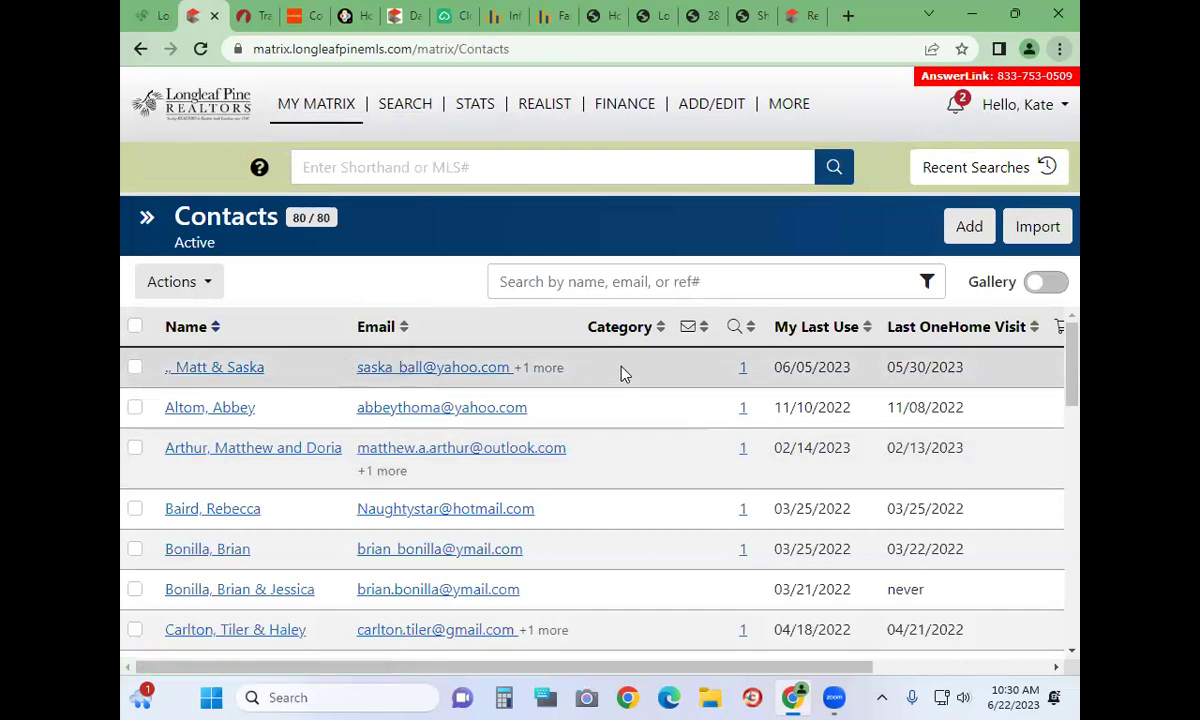
pyautogui.click(186, 370)
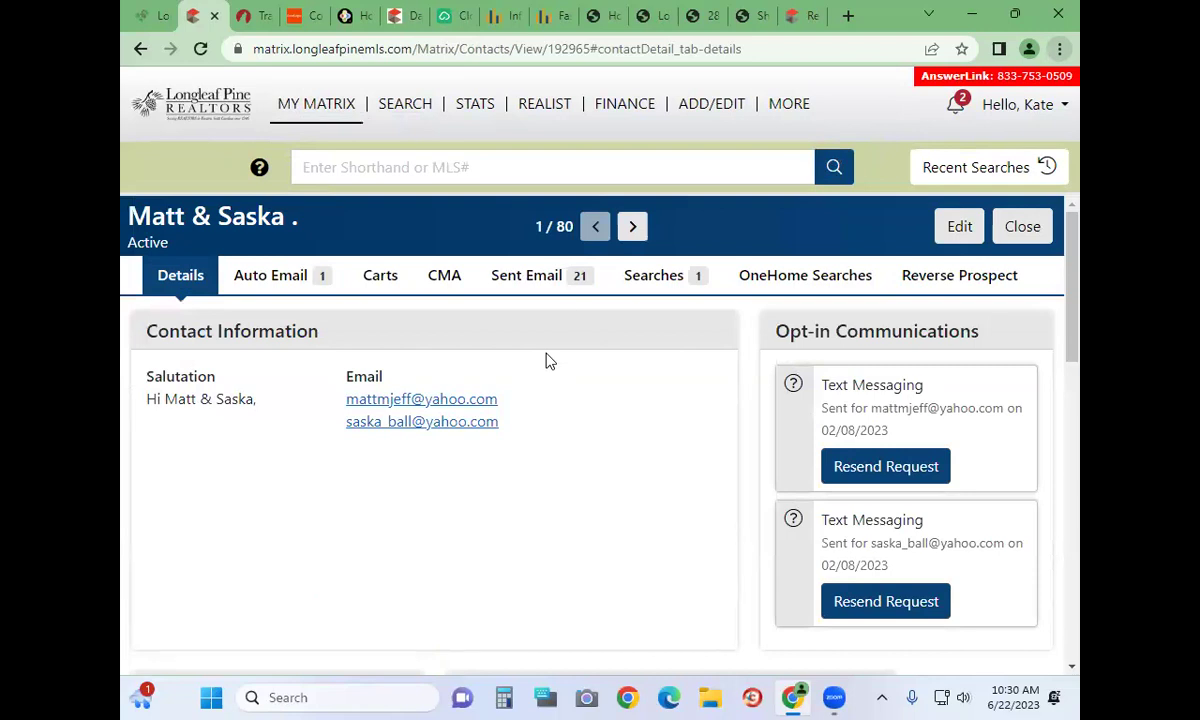
pyautogui.scroll(-4, 547, 485)
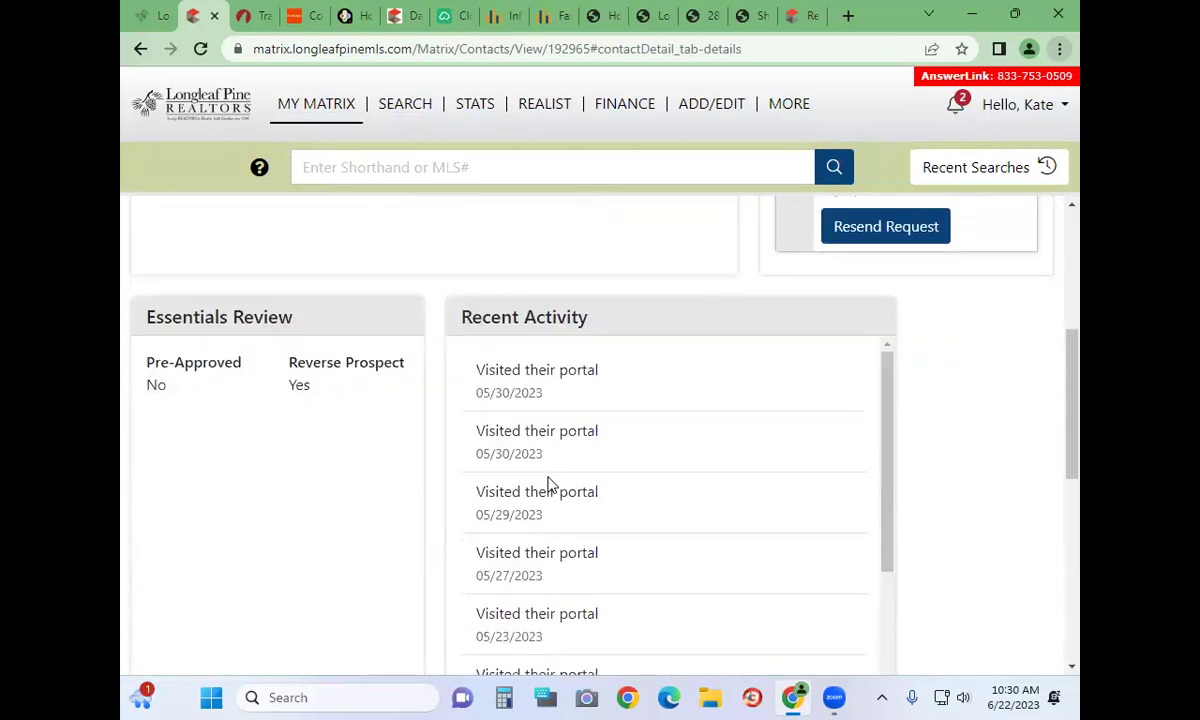
pyautogui.scroll(4, 372, 248)
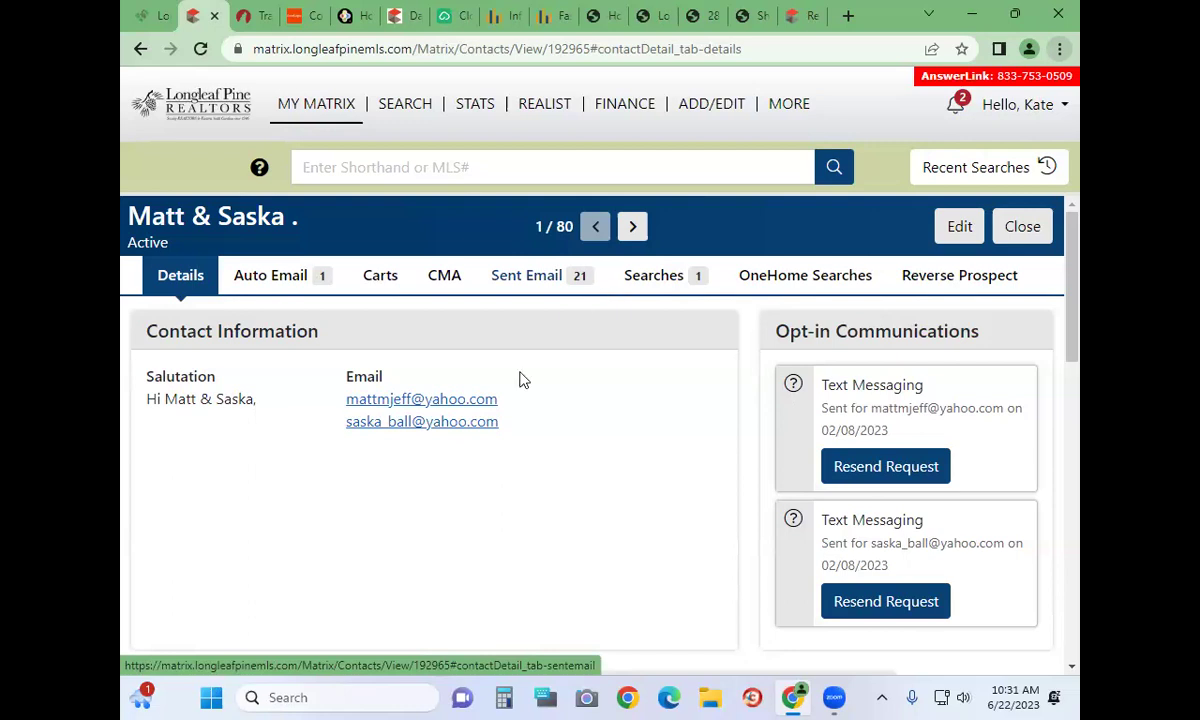
pyautogui.scroll(-2, 572, 479)
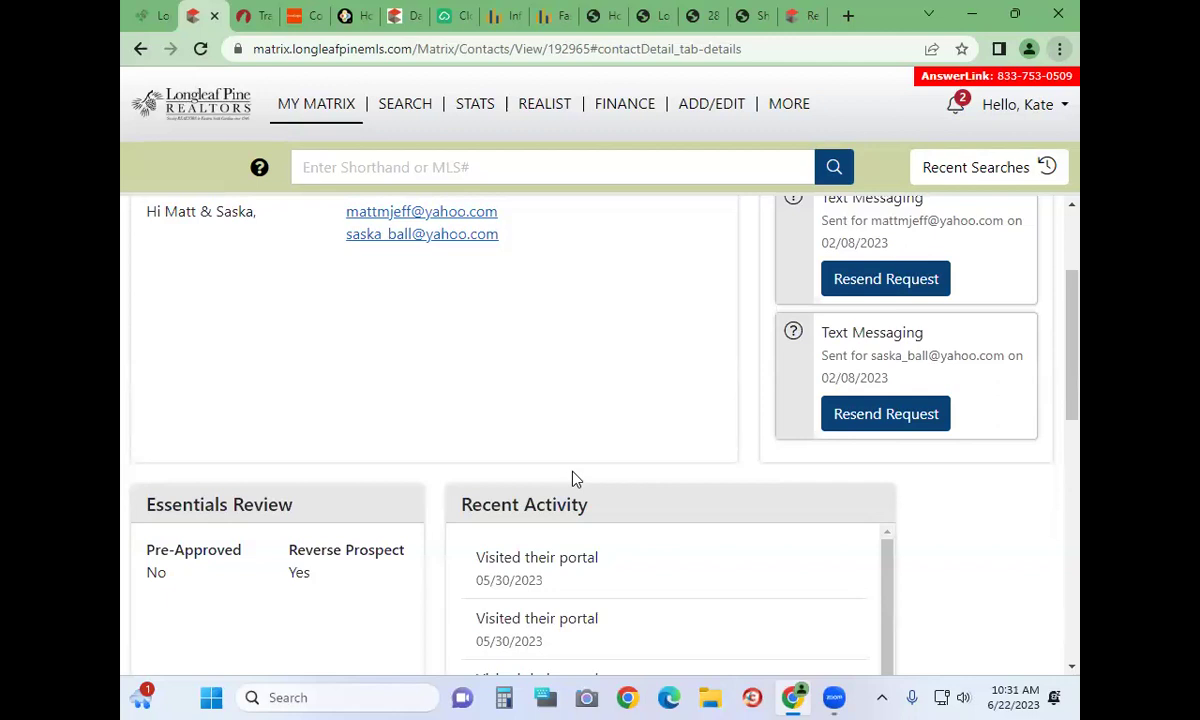
pyautogui.scroll(-5, 575, 480)
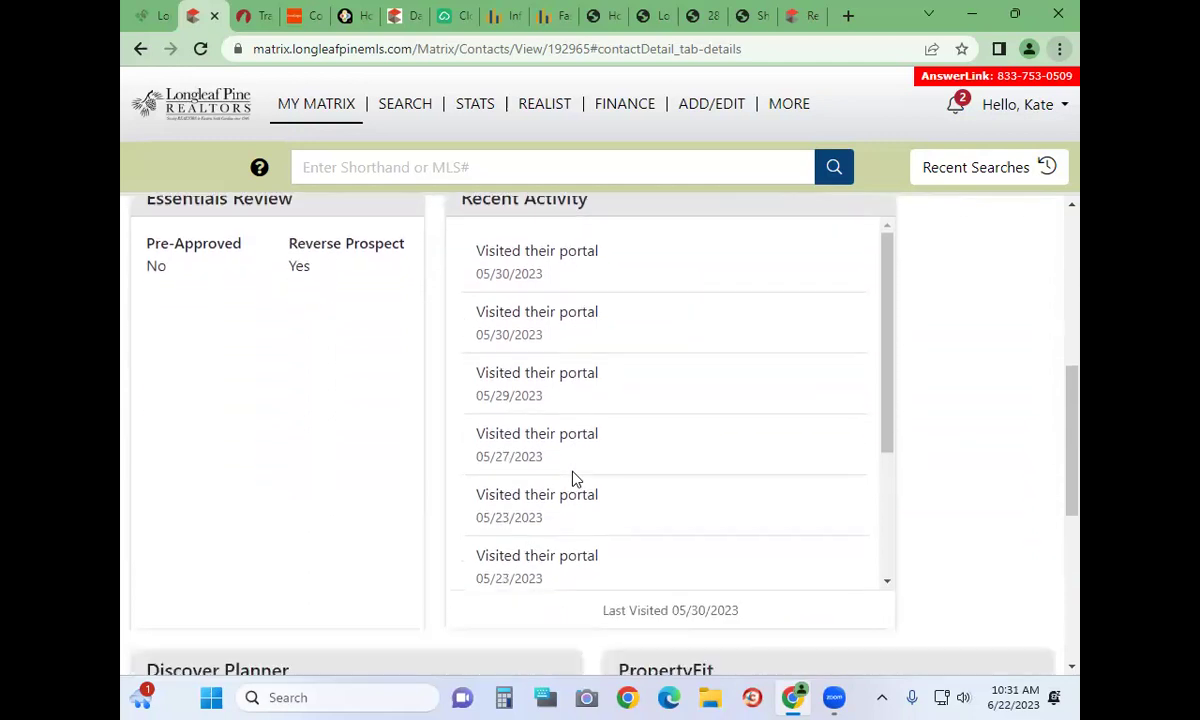
pyautogui.scroll(-3, 575, 480)
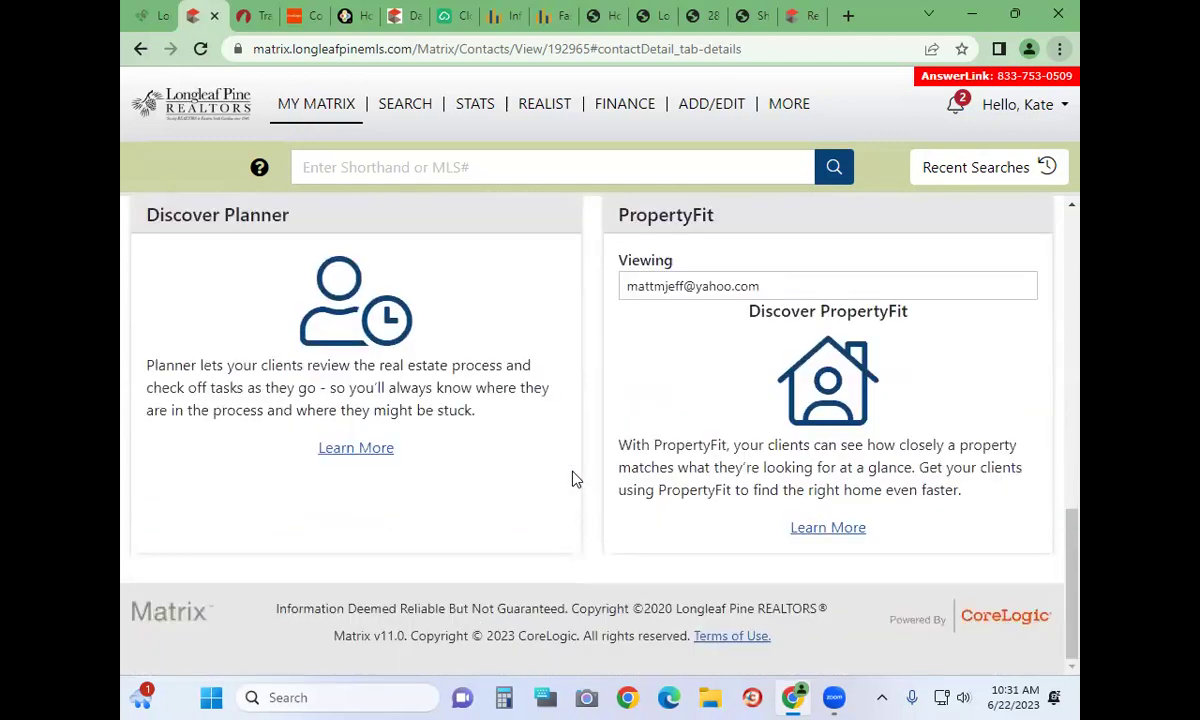
pyautogui.scroll(5, 575, 480)
pyautogui.scroll(5, 575, 480)
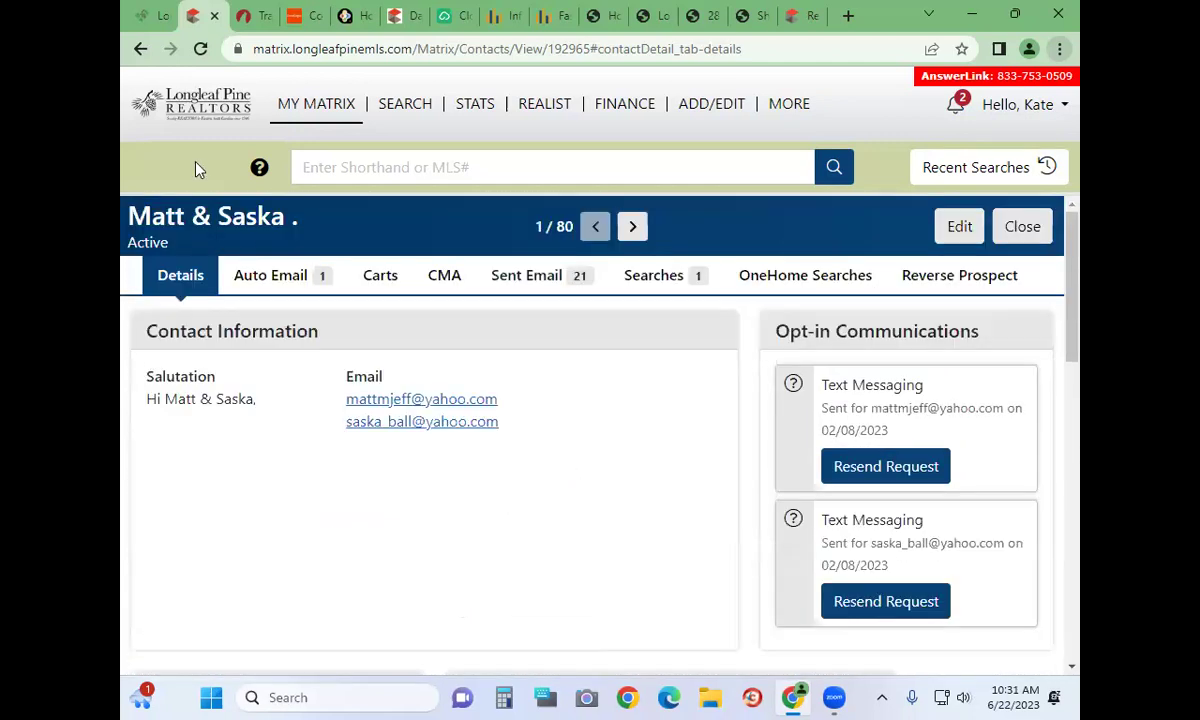
pyautogui.click(312, 104)
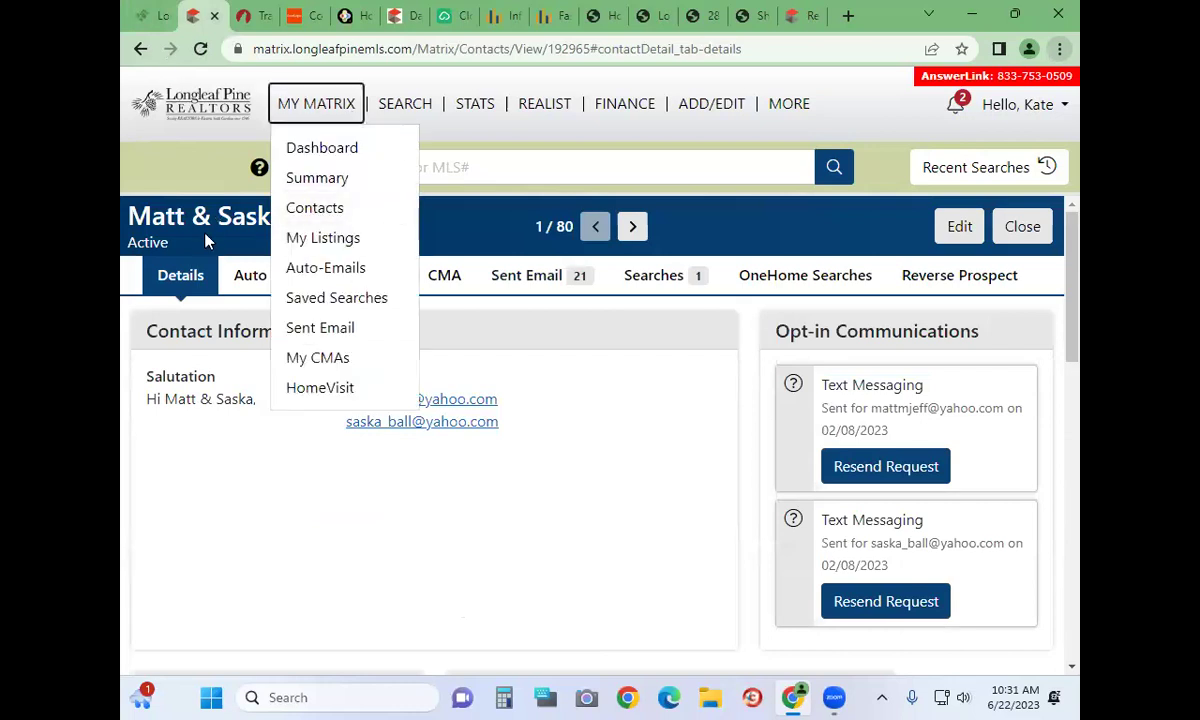
pyautogui.click(141, 49)
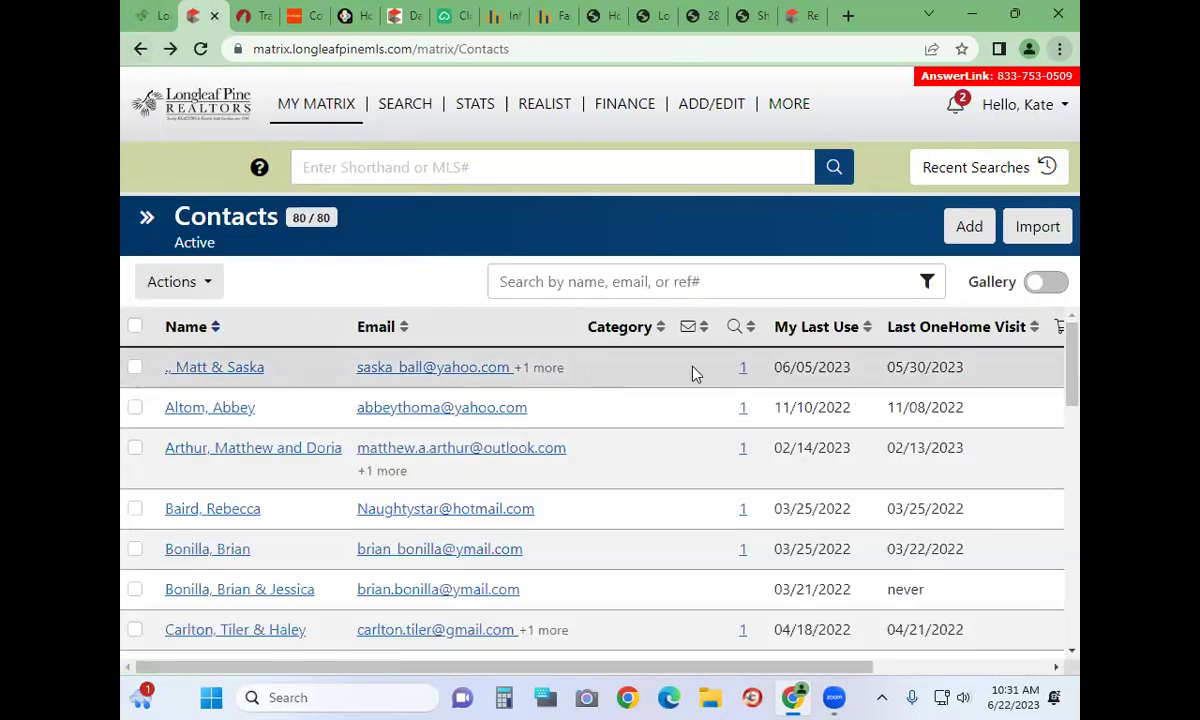
pyautogui.scroll(-5, 697, 395)
pyautogui.scroll(-3, 700, 400)
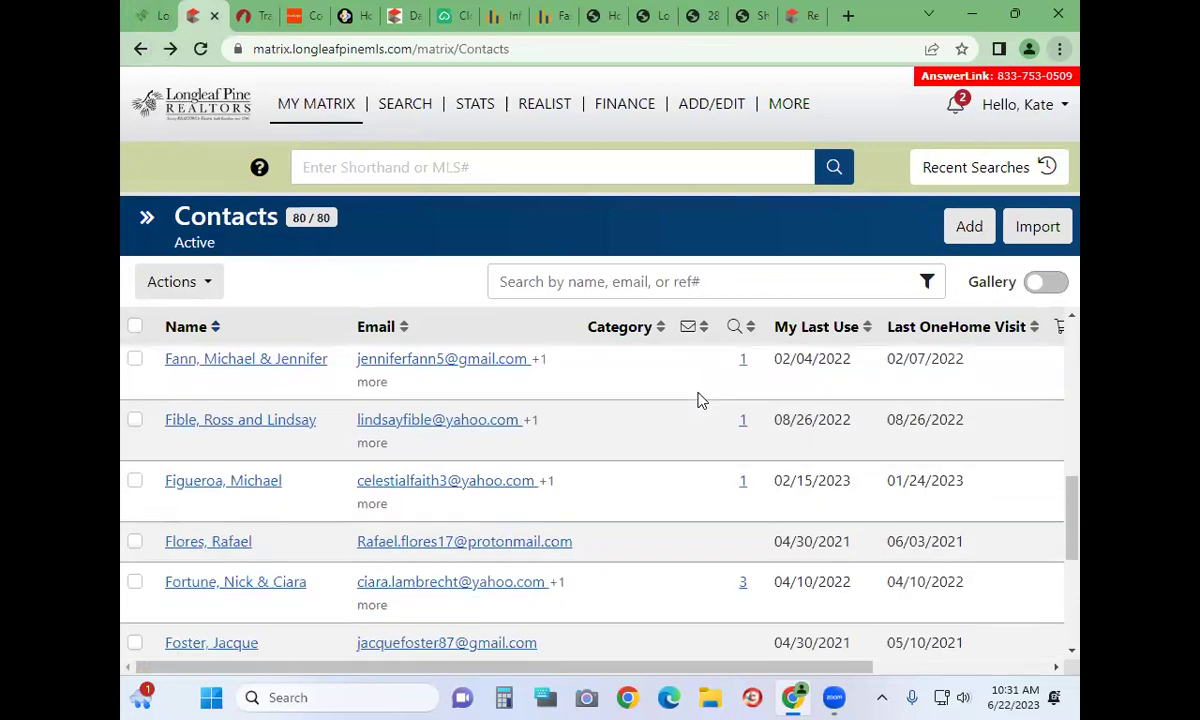
pyautogui.scroll(8, 700, 400)
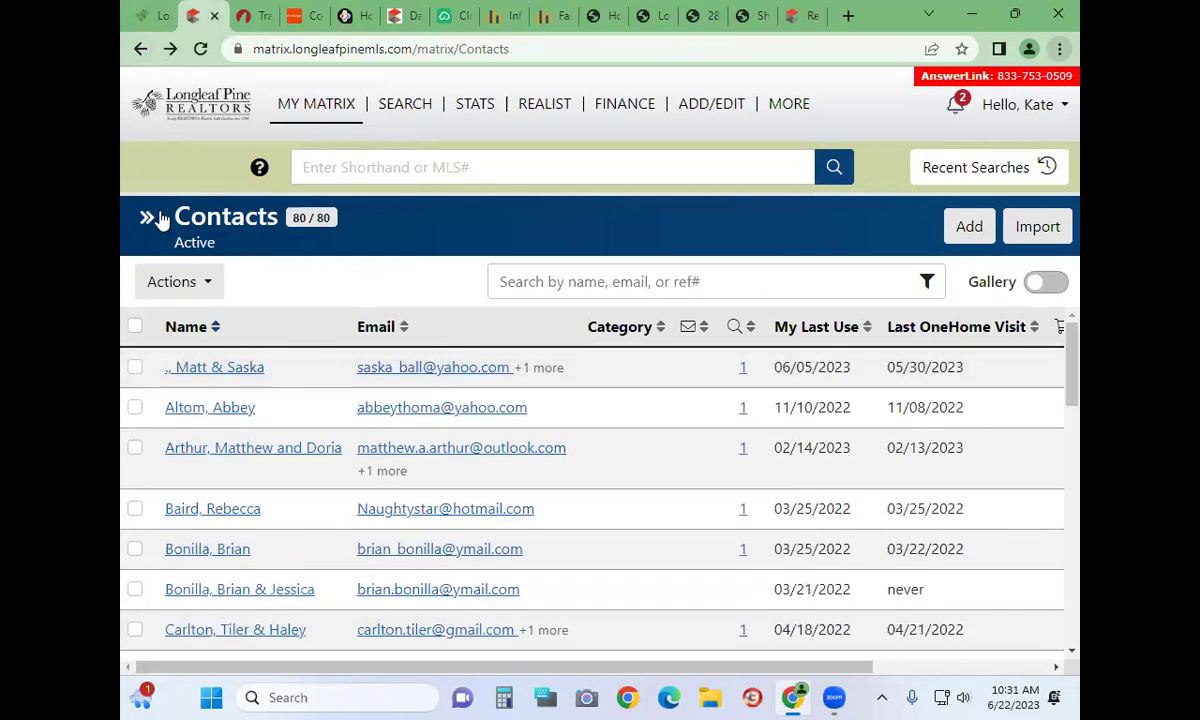
pyautogui.click(141, 49)
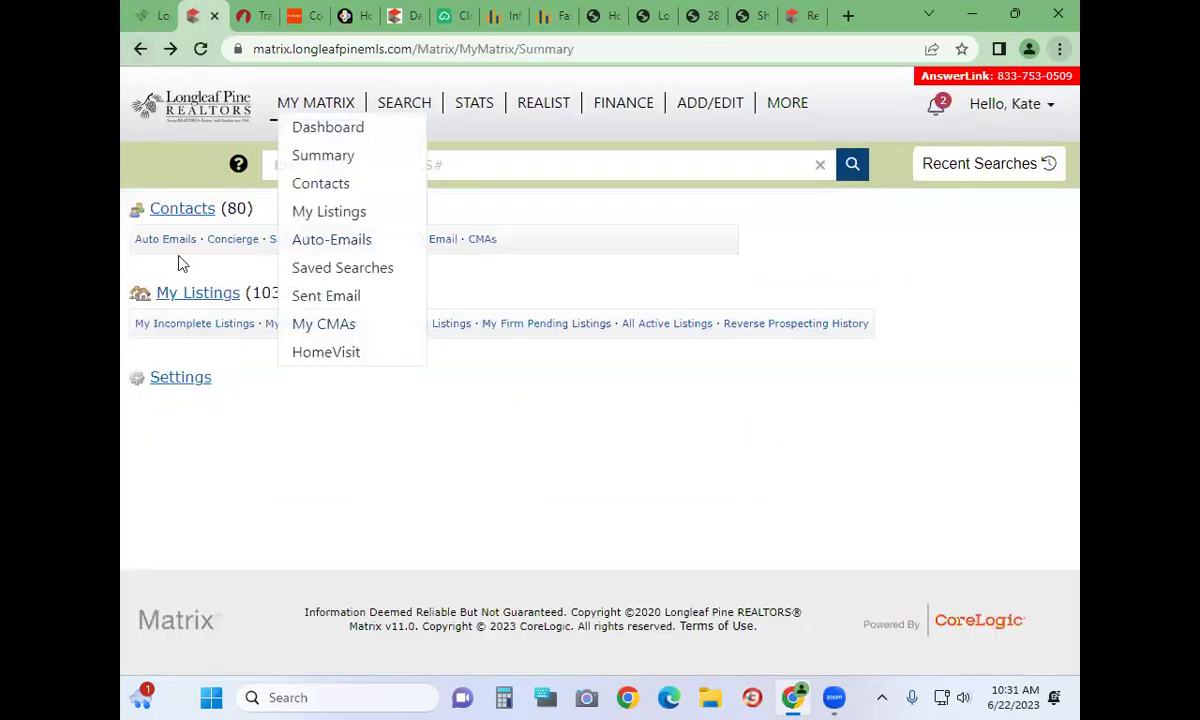
# Switch My Listings from the agent's own listings to My Office Active Listings (77 listings)
pyautogui.click(324, 214)
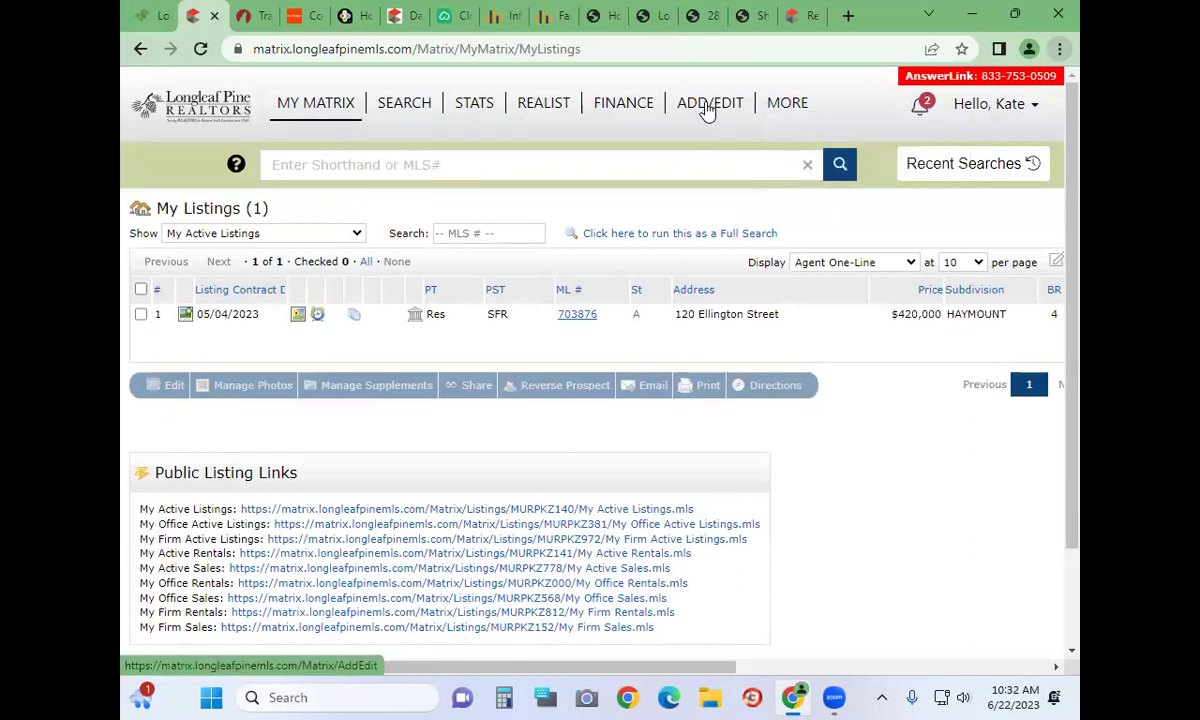
pyautogui.click(220, 236)
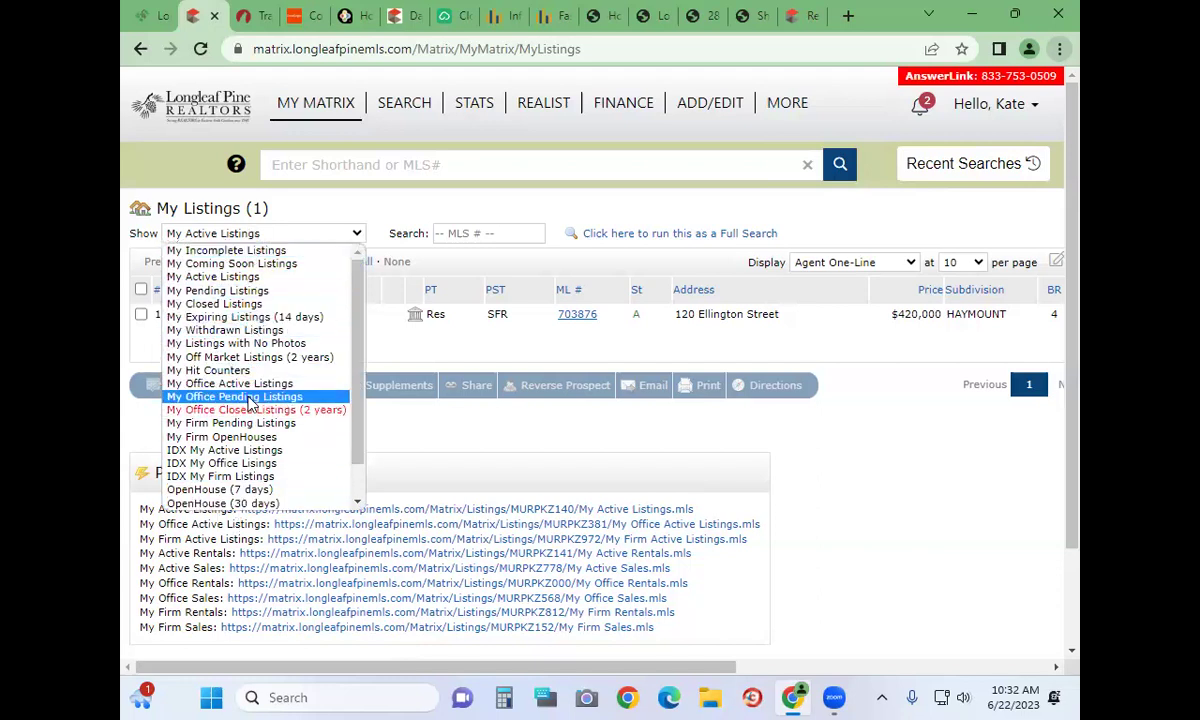
pyautogui.click(235, 383)
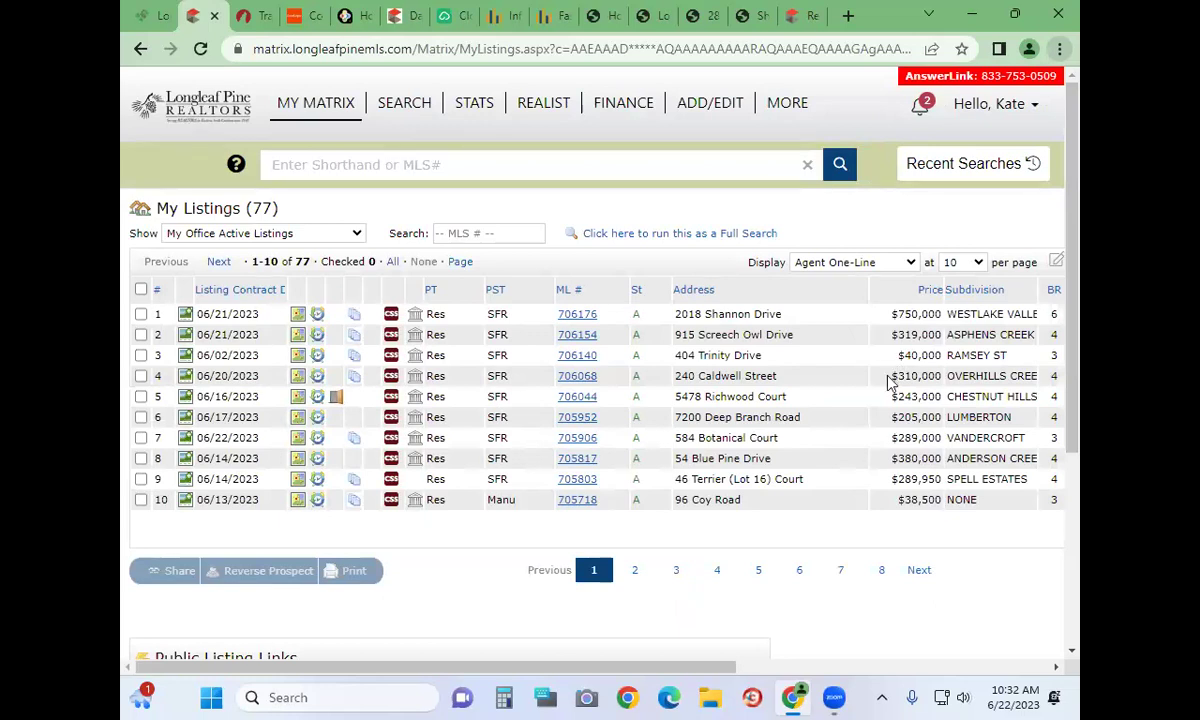
pyautogui.click(311, 108)
pyautogui.click(241, 240)
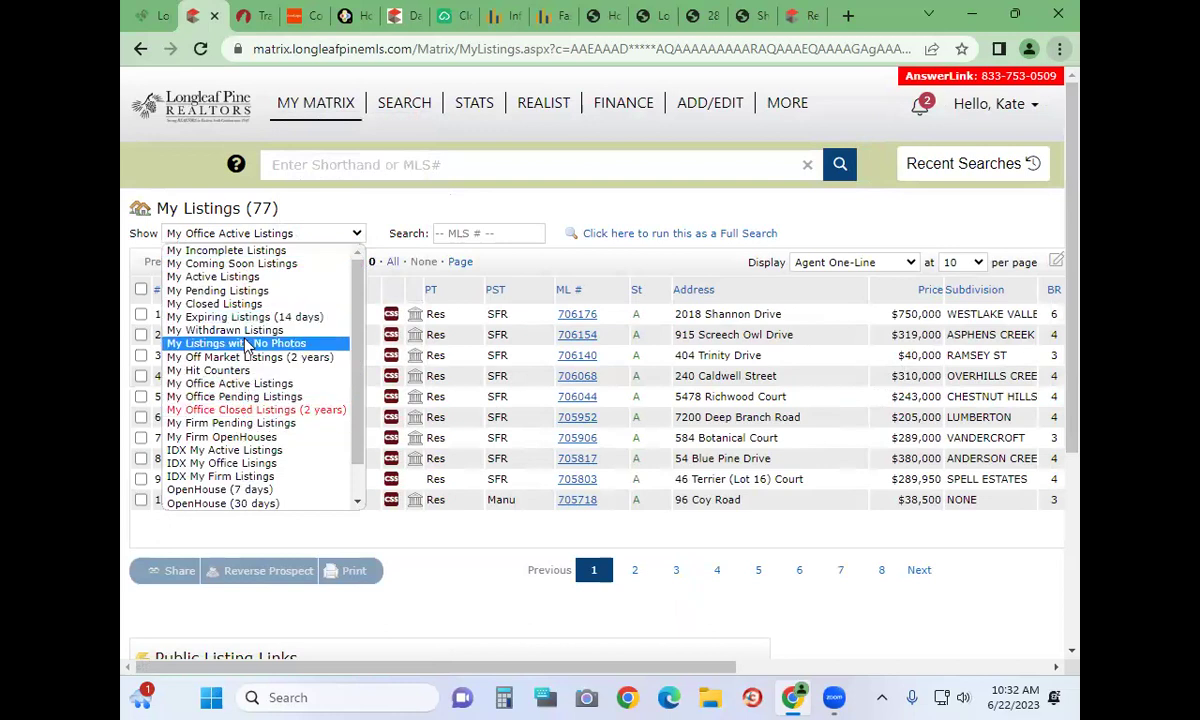
pyautogui.scroll(-1, 247, 345)
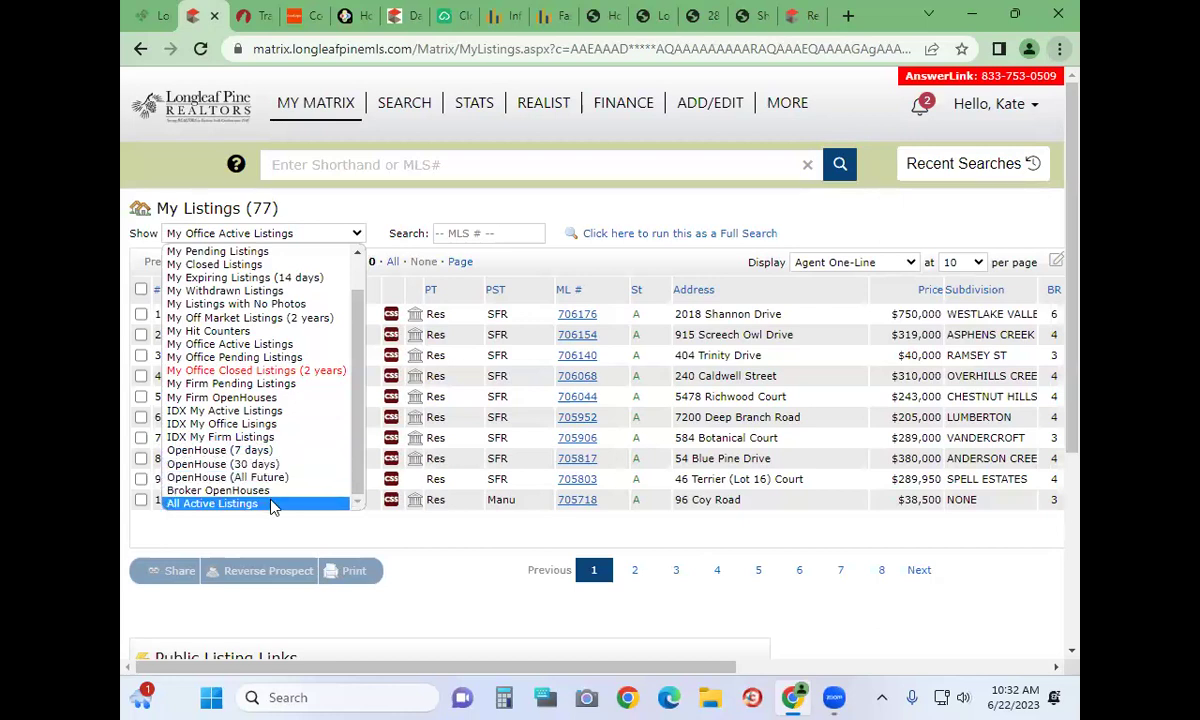
pyautogui.click(280, 204)
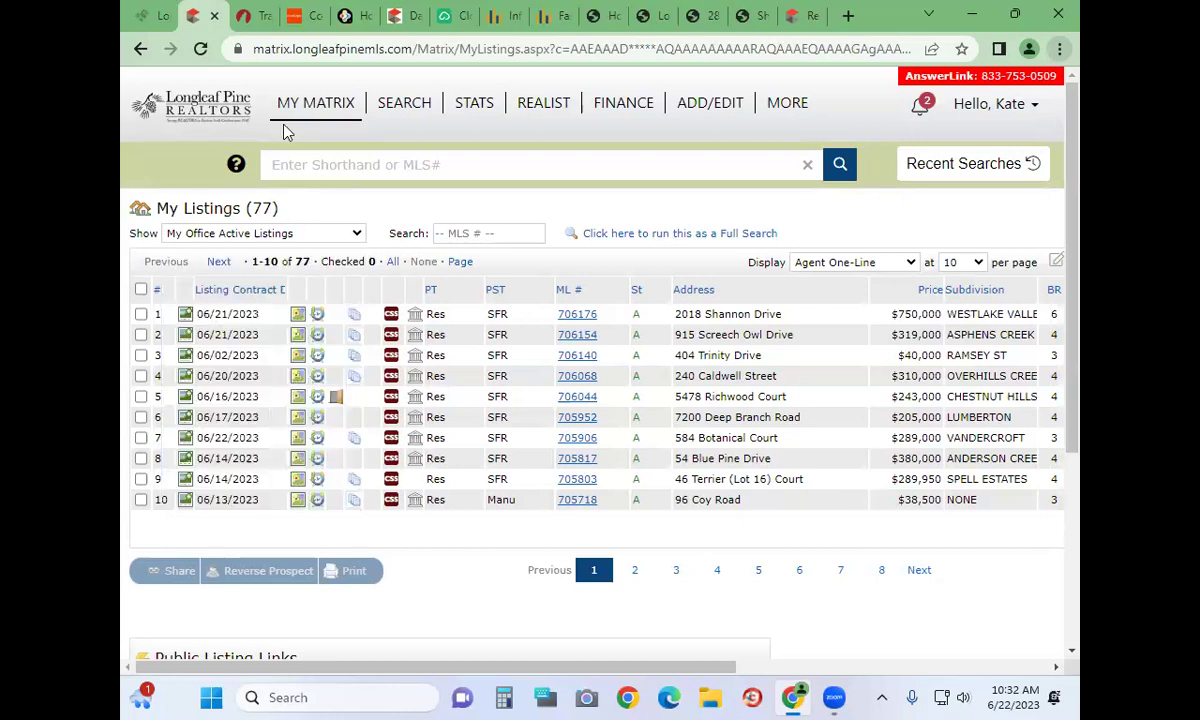
pyautogui.moveTo(322, 108)
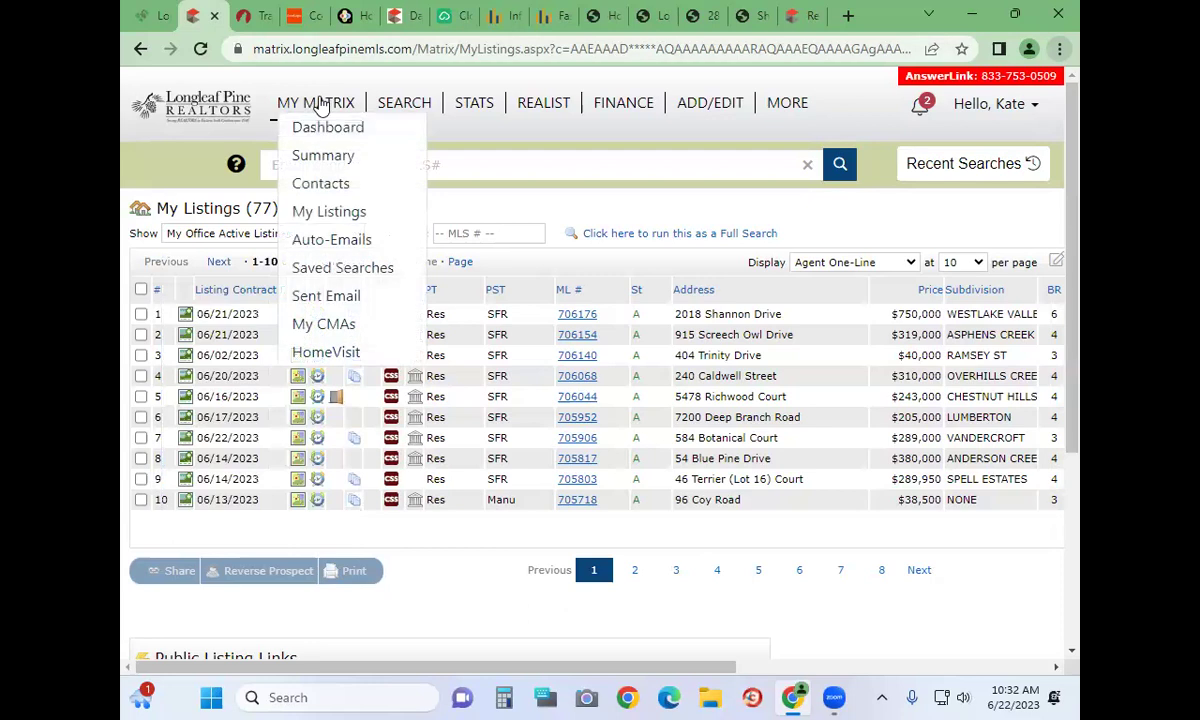
# Open Auto-Emails and view the 14 listing results of the You Home Search Update email
pyautogui.click(331, 250)
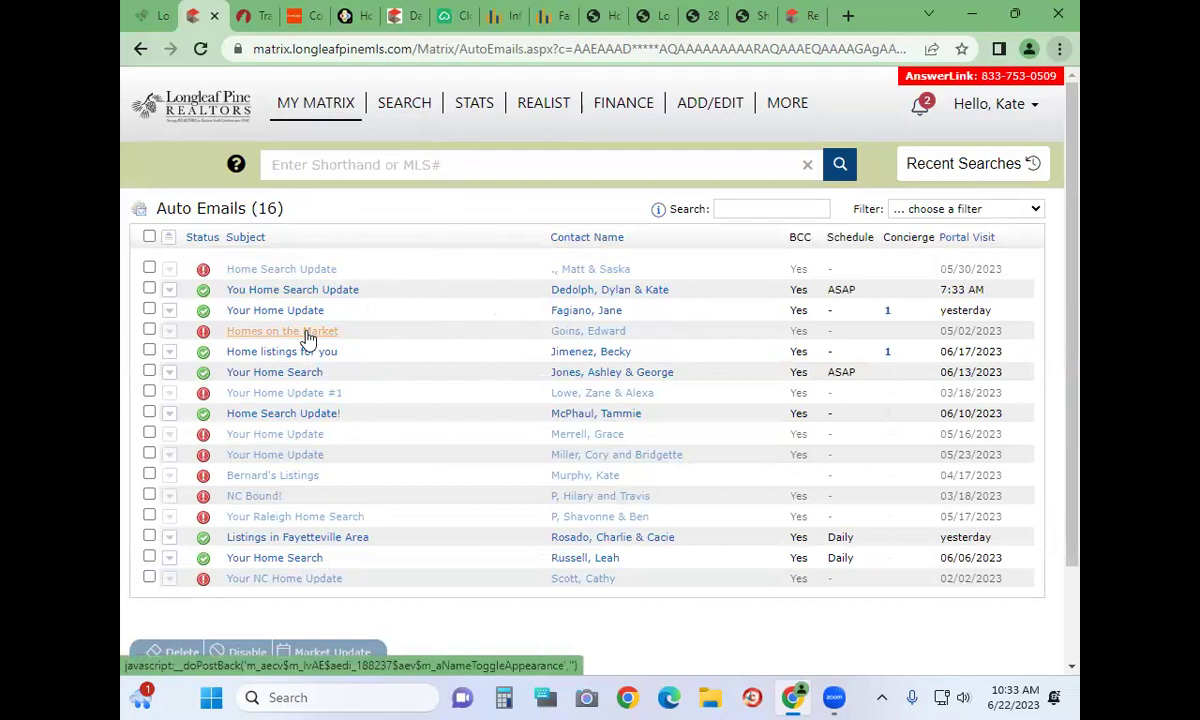
pyautogui.click(277, 292)
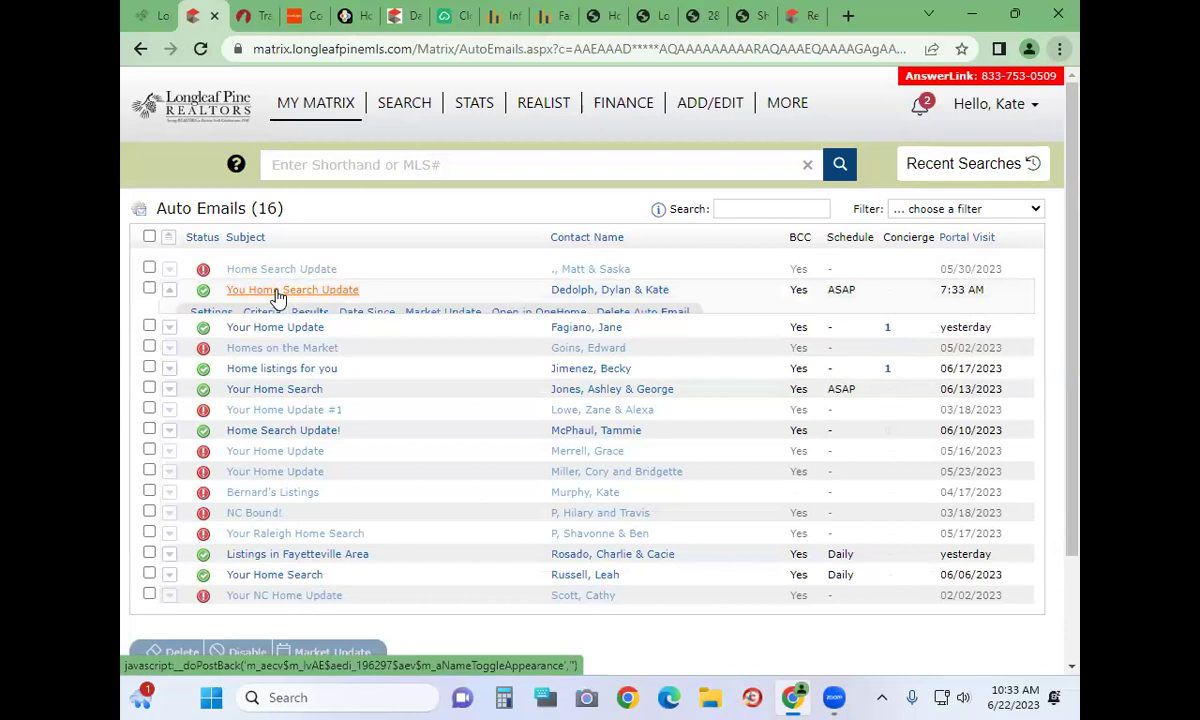
pyautogui.click(325, 317)
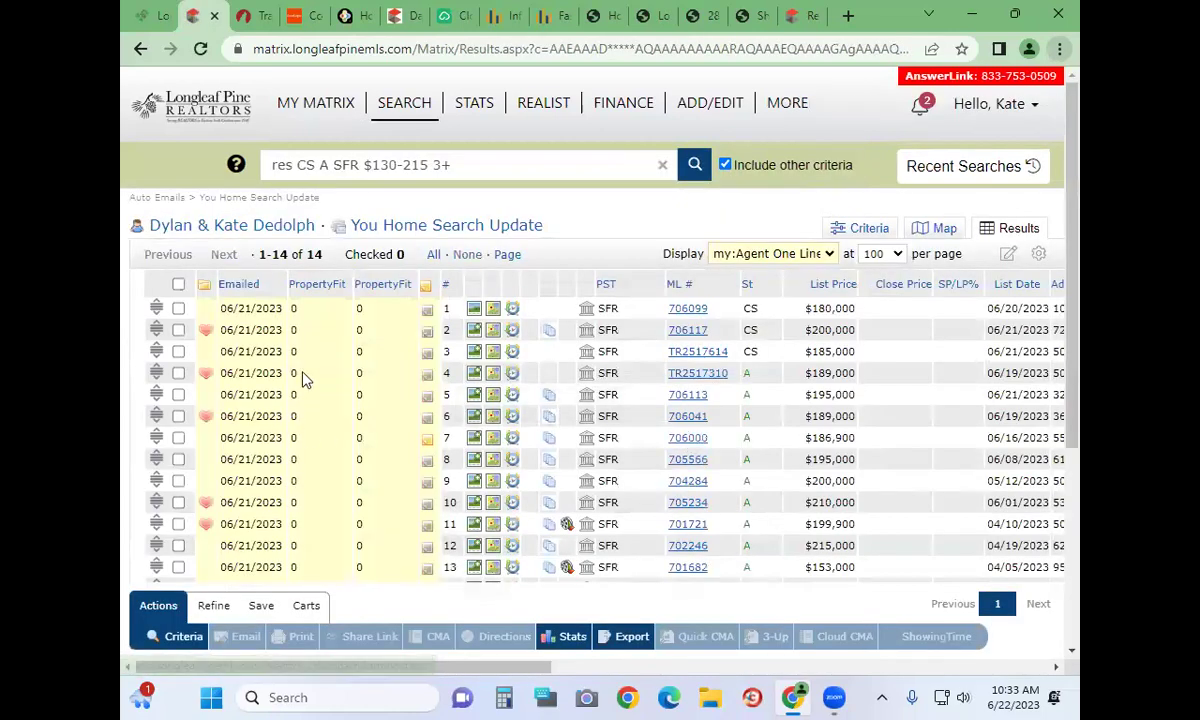
pyautogui.scroll(-1, 337, 324)
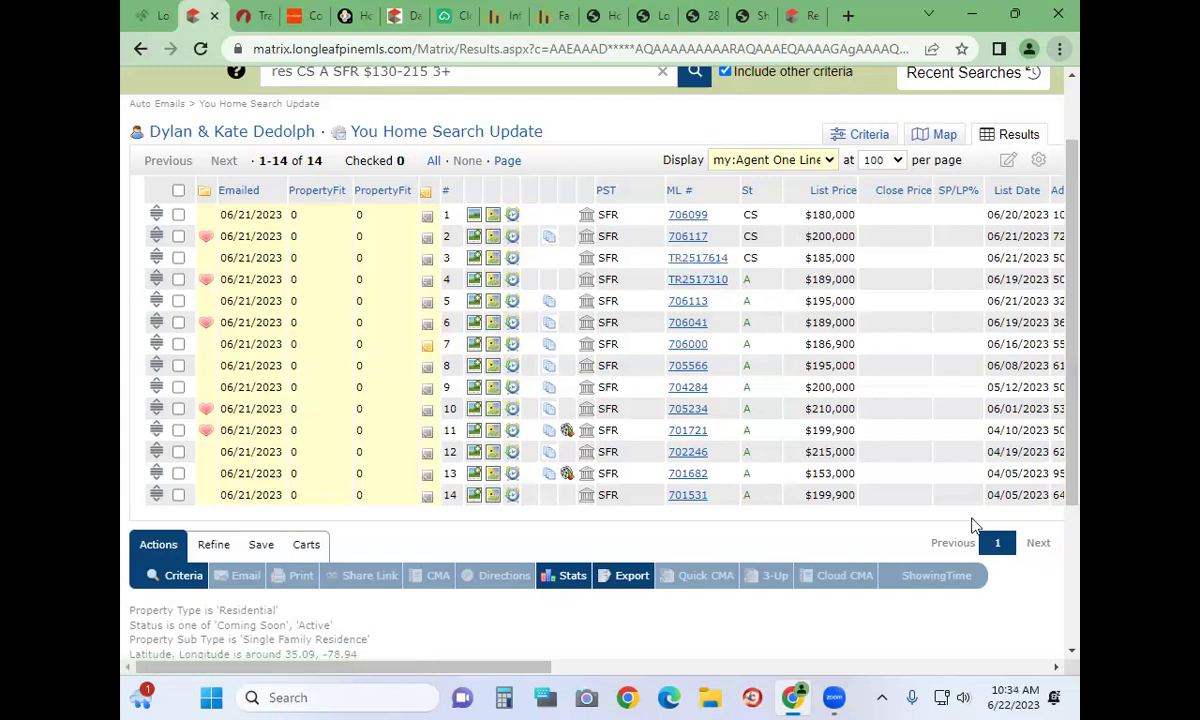
pyautogui.scroll(-2, 308, 327)
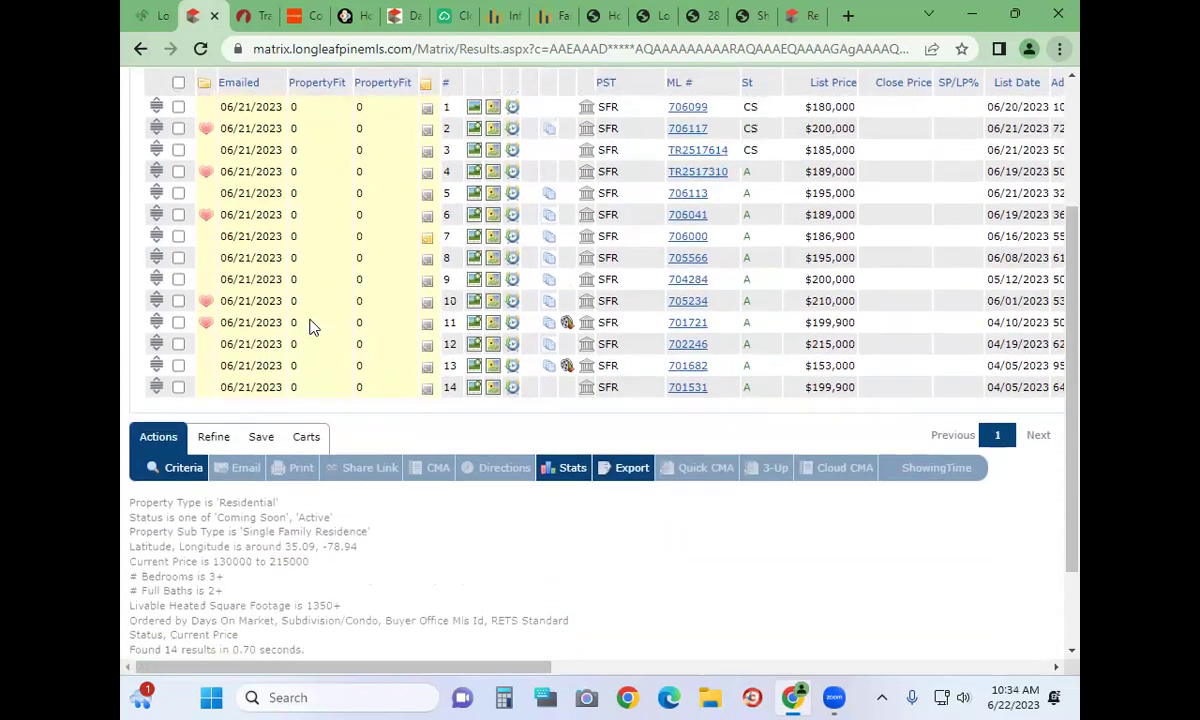
pyautogui.scroll(5, 308, 327)
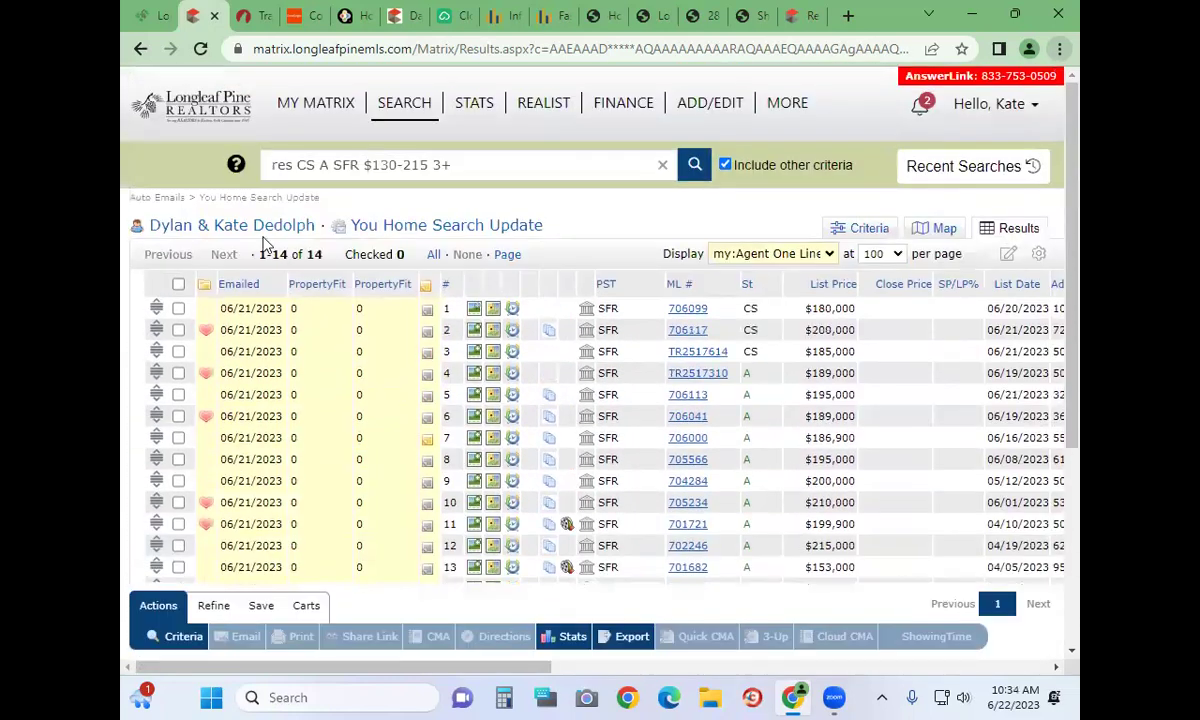
# Follow the You Home Search Update title link, then return to My Listings
pyautogui.click(419, 231)
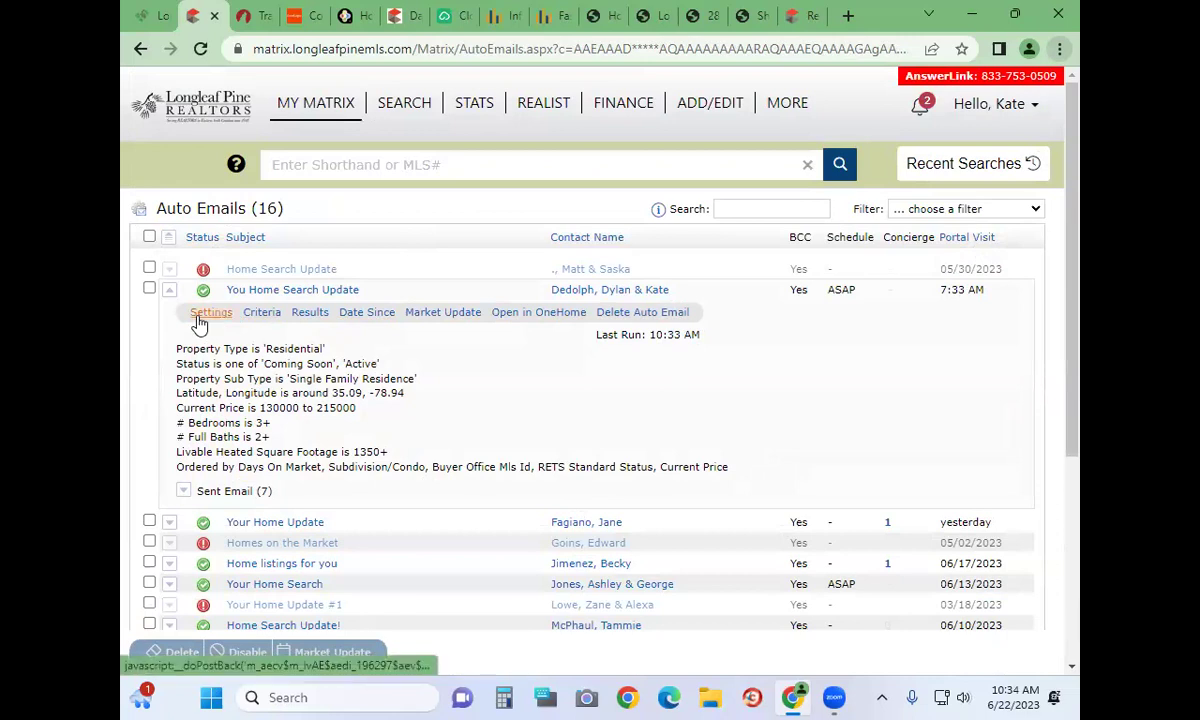
pyautogui.moveTo(287, 113)
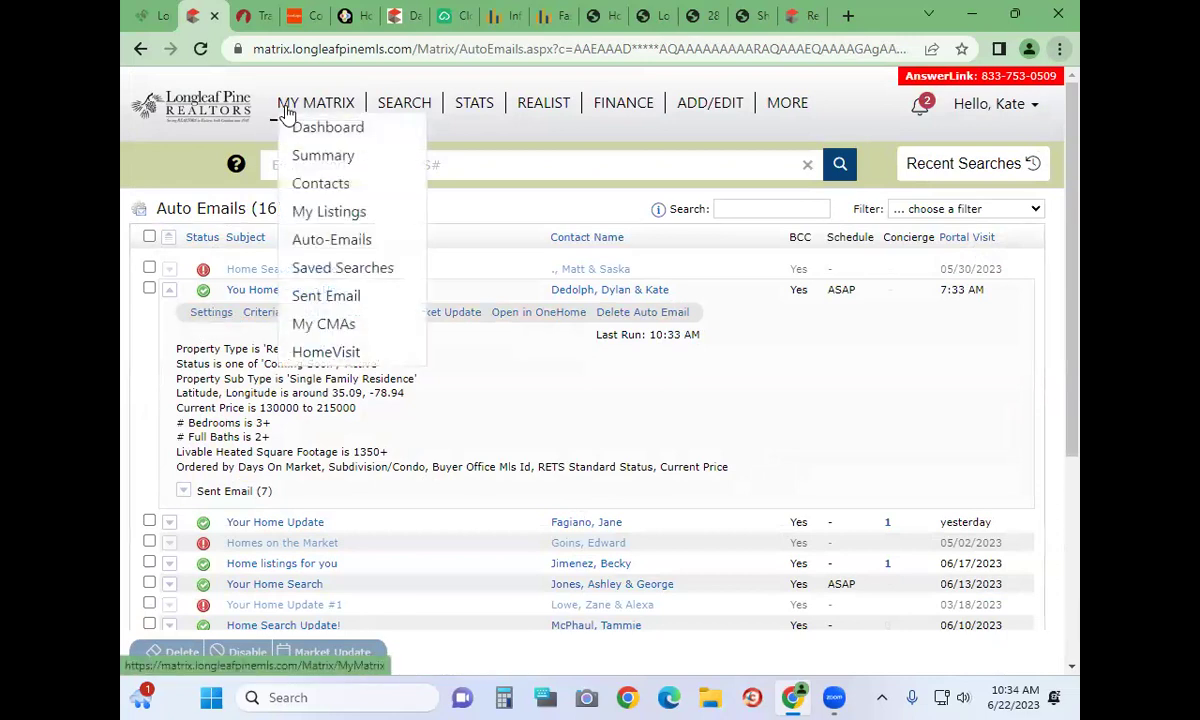
pyautogui.click(306, 211)
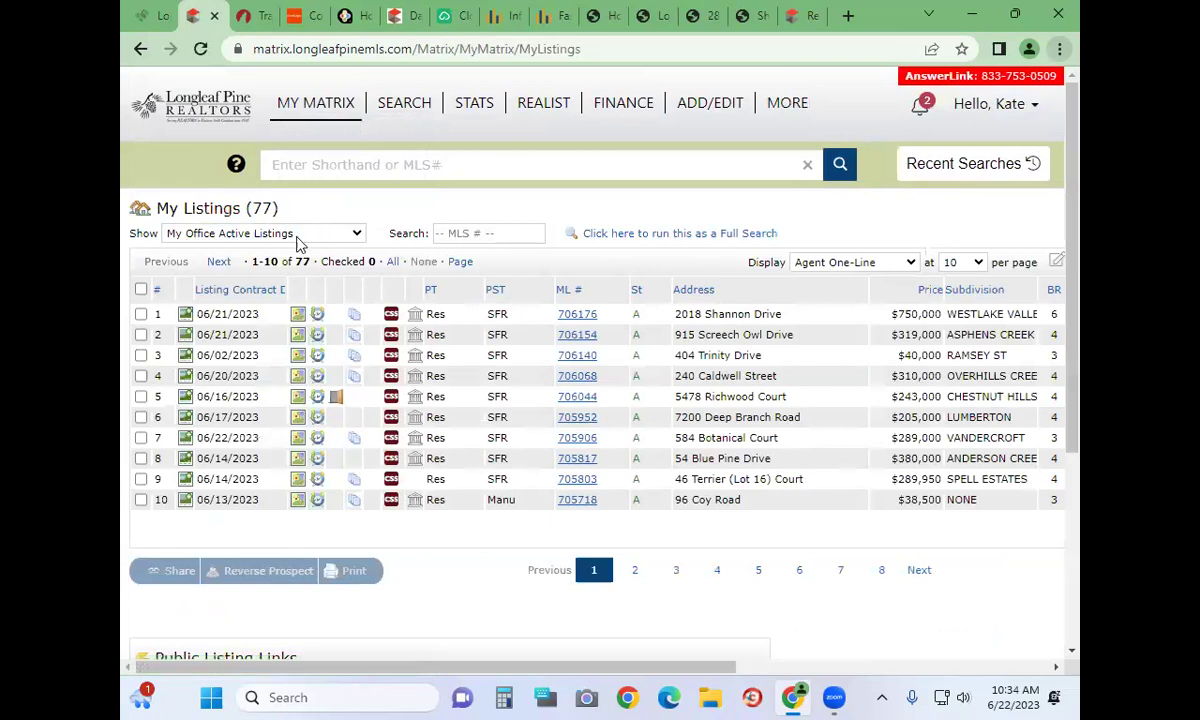
# Keep My Office Active Listings and show 100 listings per page
pyautogui.click(300, 235)
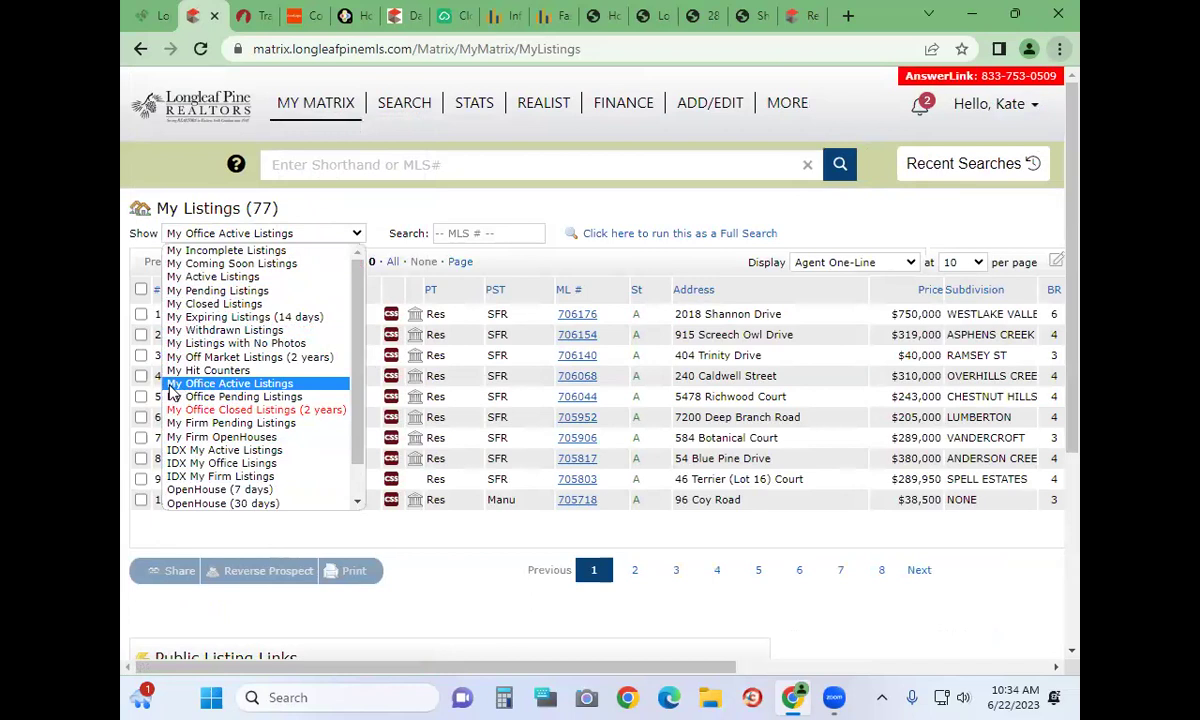
pyautogui.click(172, 386)
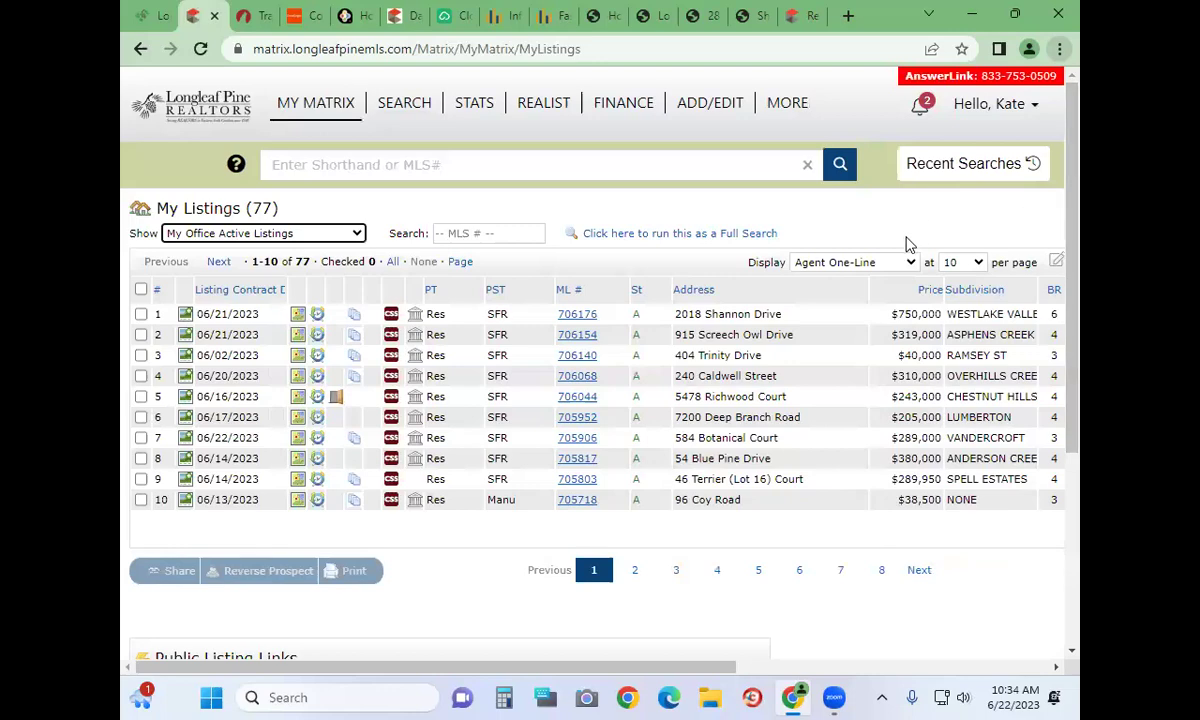
pyautogui.click(958, 262)
pyautogui.click(954, 319)
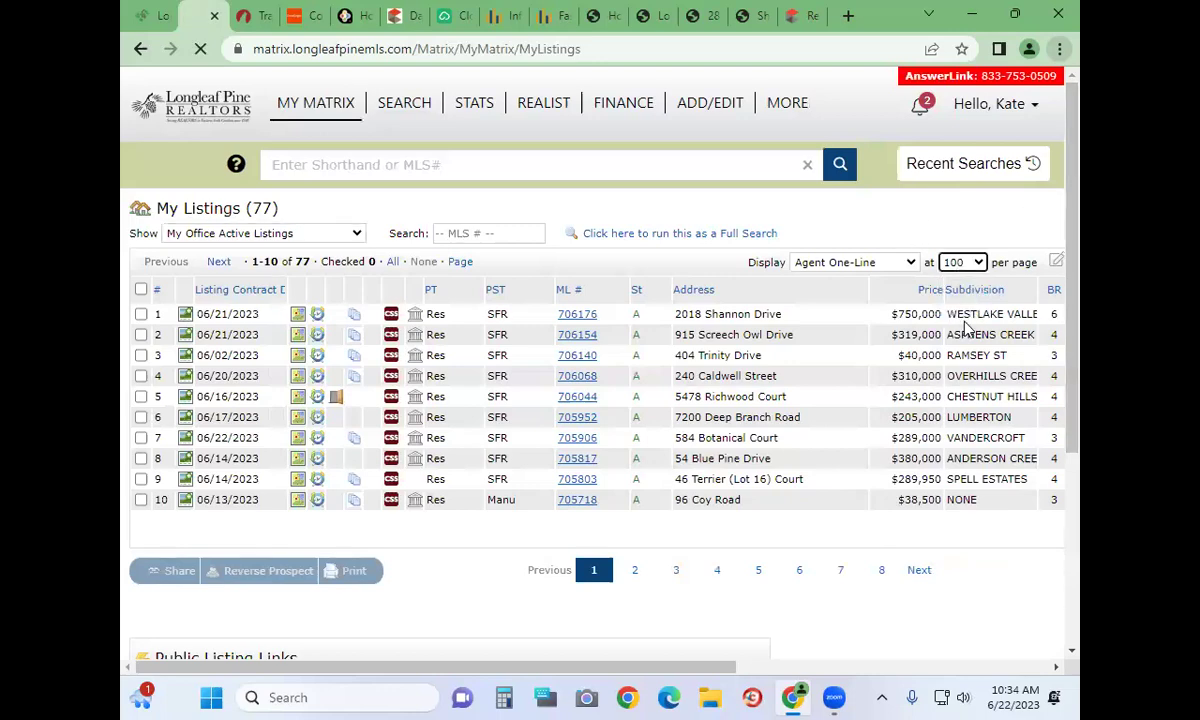
# Scroll through the table of all 77 office active listings on one page
pyautogui.scroll(-6, 988, 488)
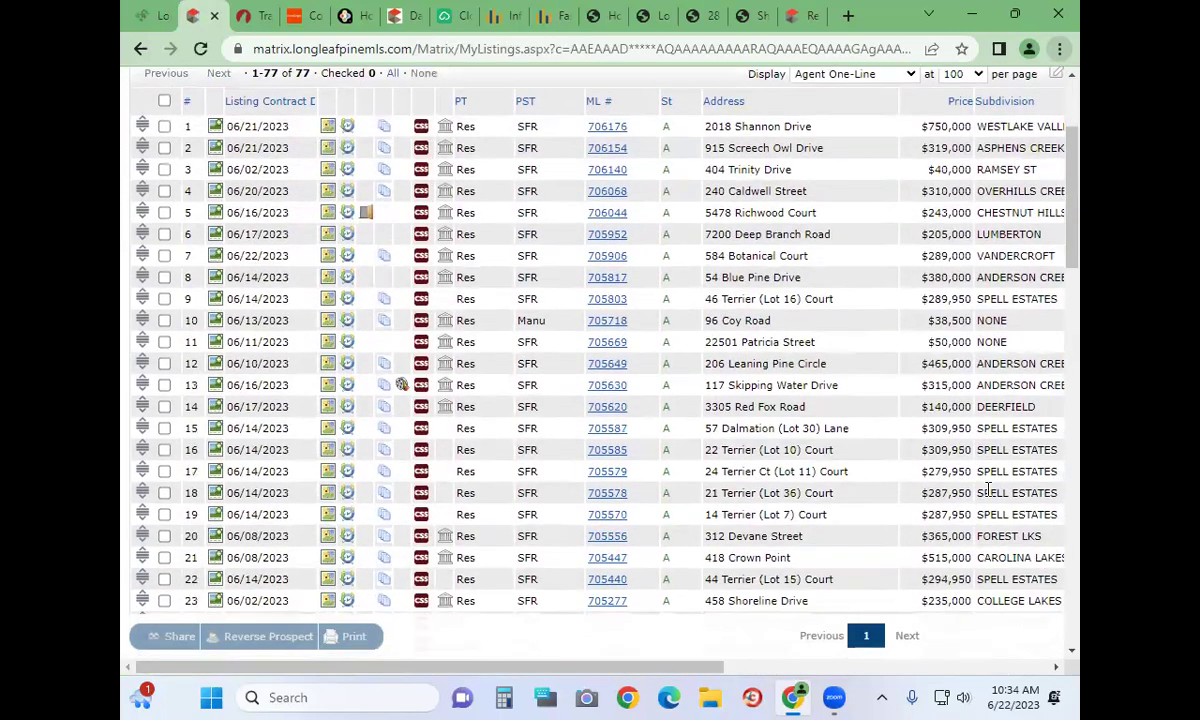
pyautogui.scroll(-5, 988, 488)
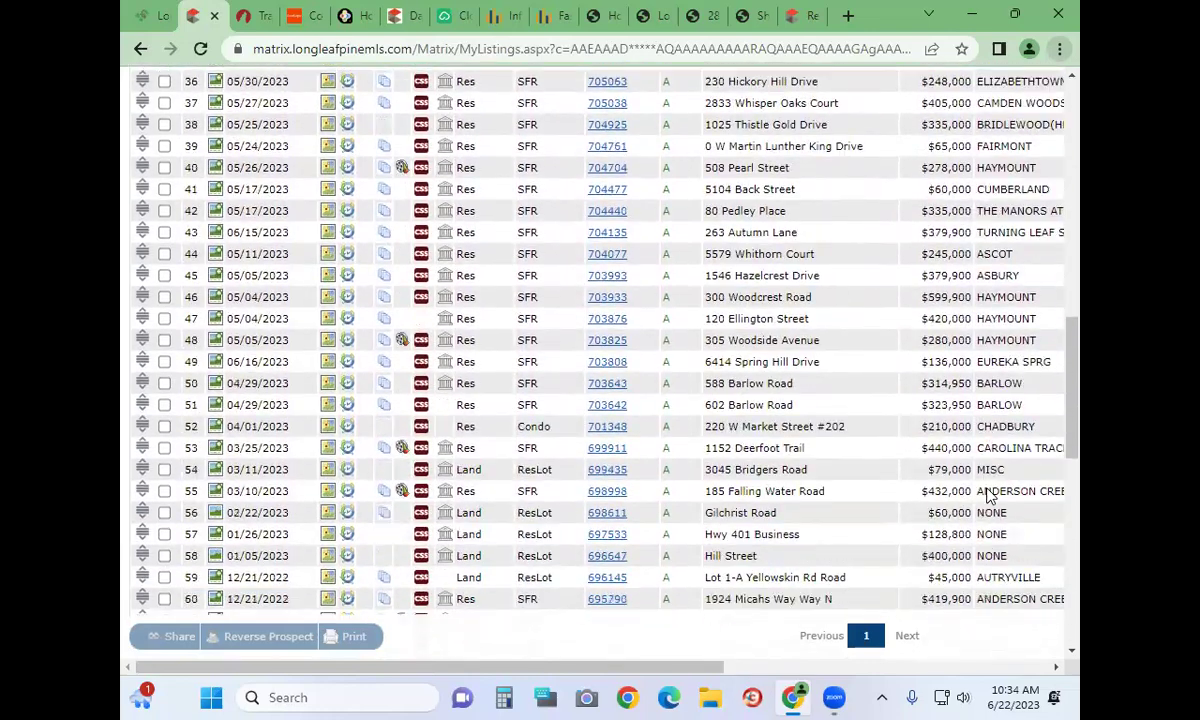
pyautogui.scroll(-3, 997, 407)
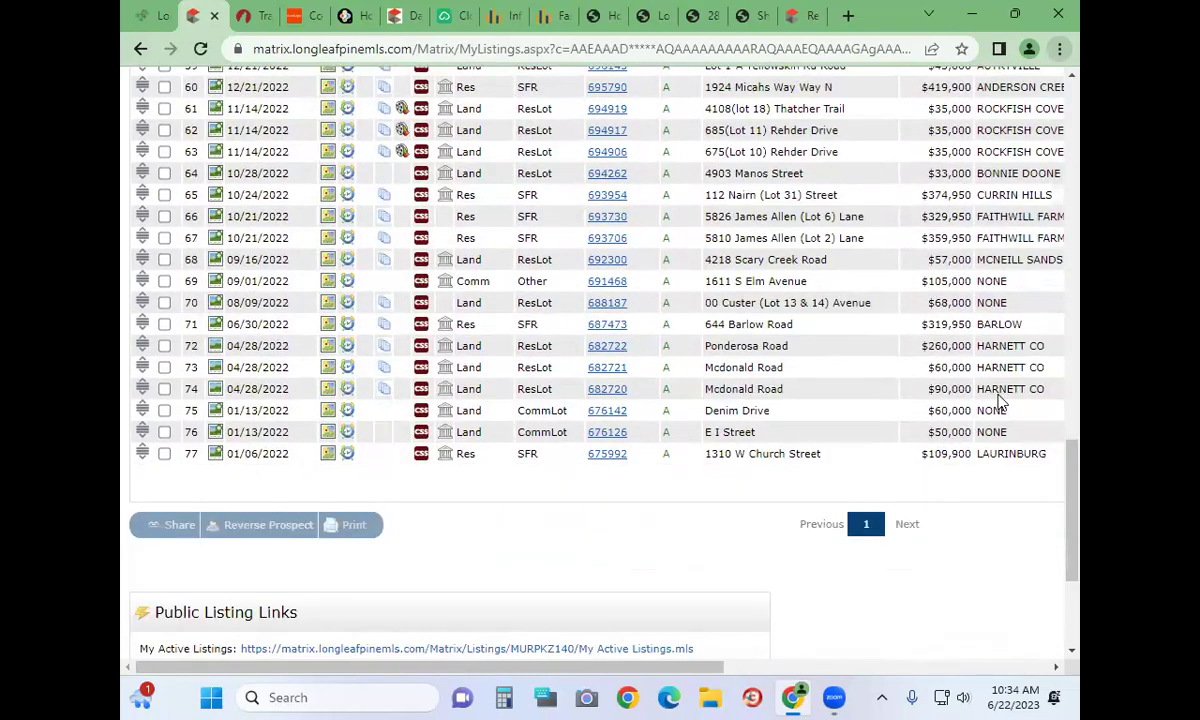
pyautogui.scroll(2, 1000, 407)
pyautogui.scroll(9, 1000, 396)
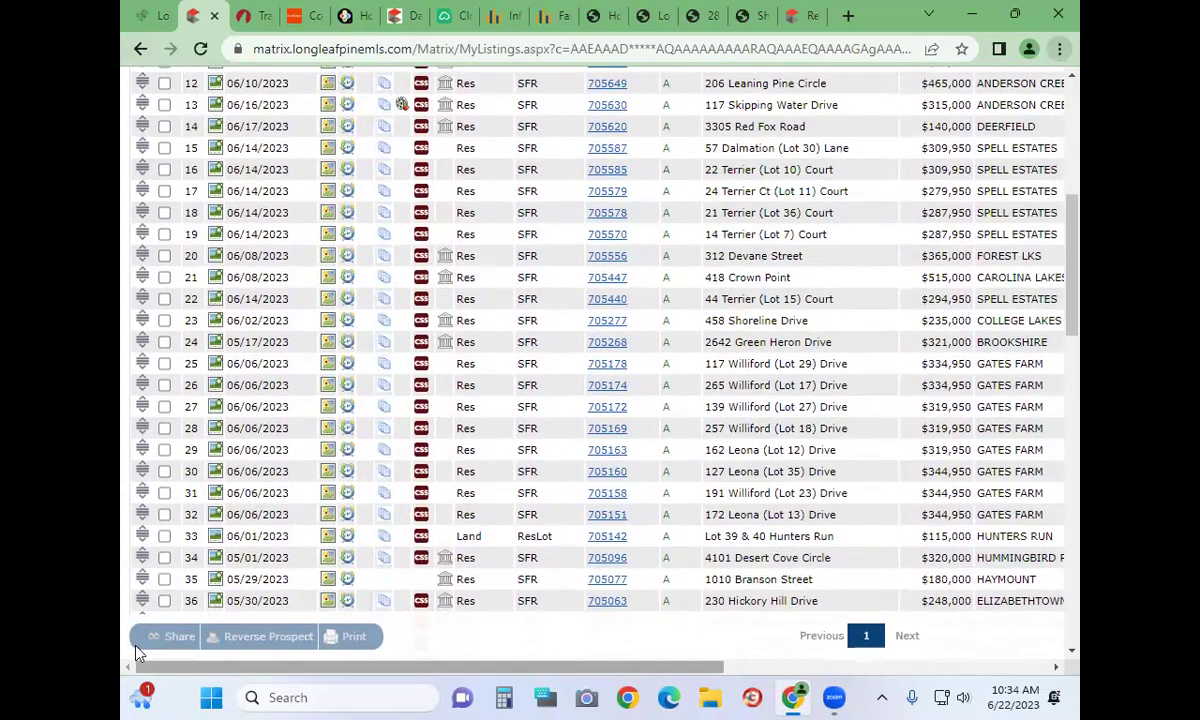
pyautogui.hscroll(5, 138, 653)
pyautogui.hscroll(3, 138, 653)
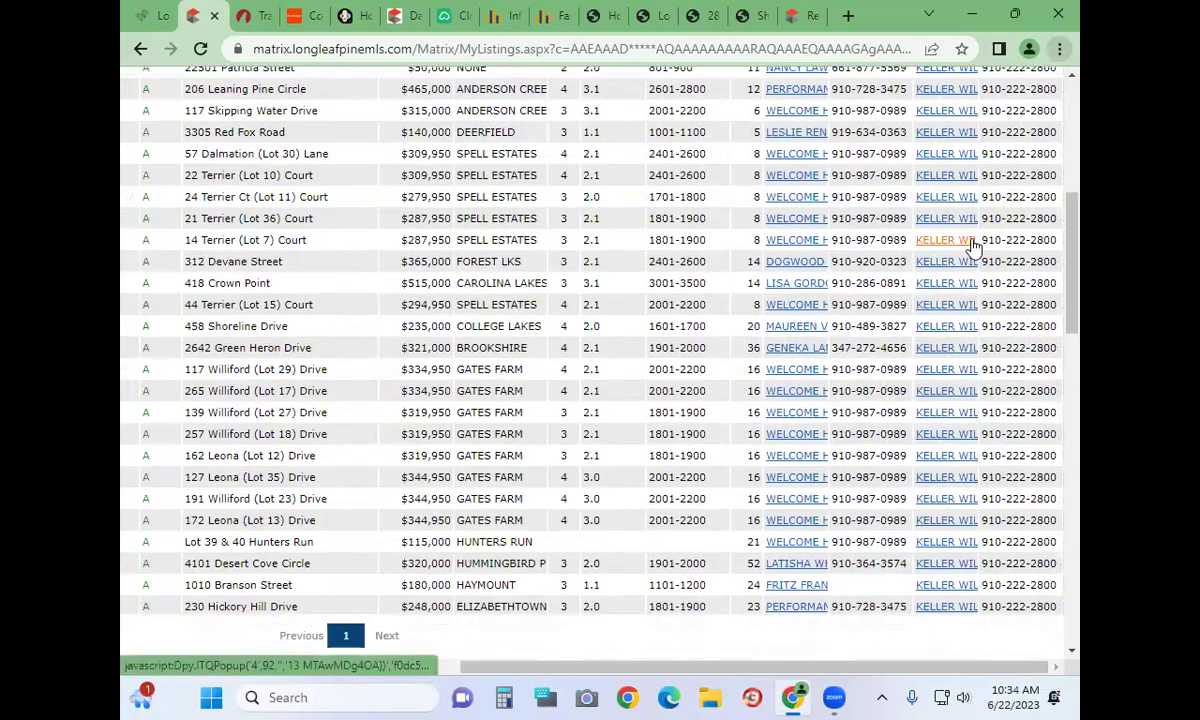
pyautogui.scroll(3, 975, 228)
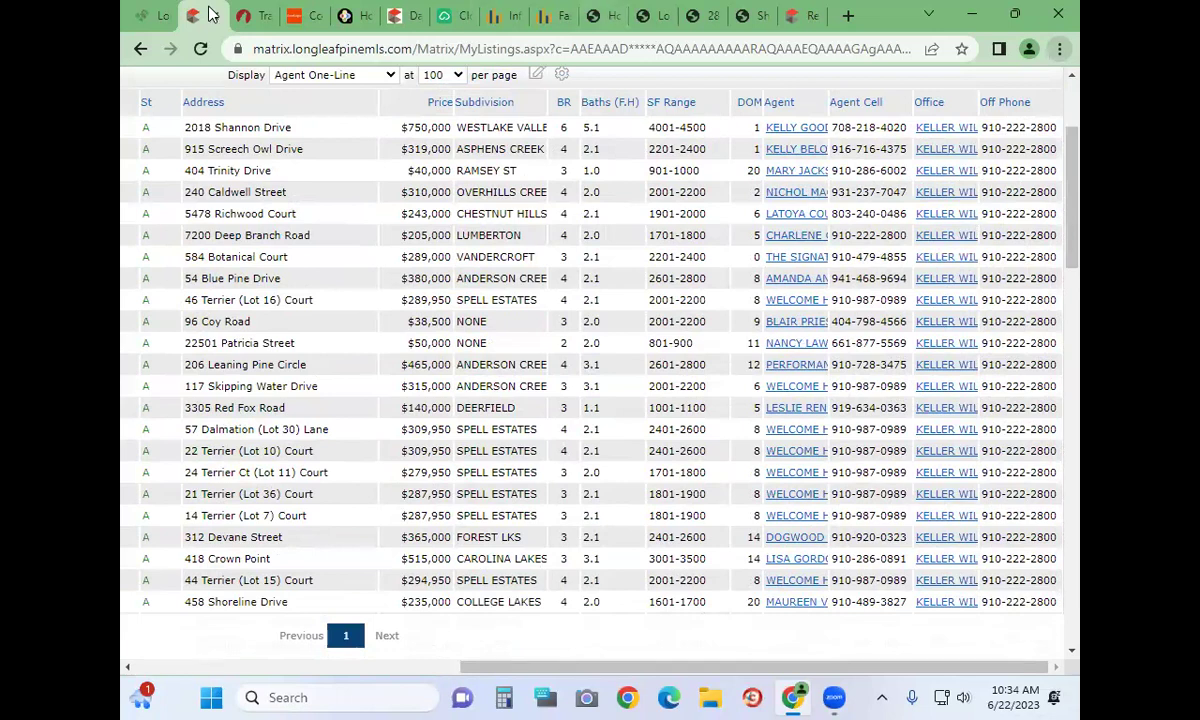
pyautogui.scroll(-5, 212, 14)
pyautogui.scroll(7, 212, 14)
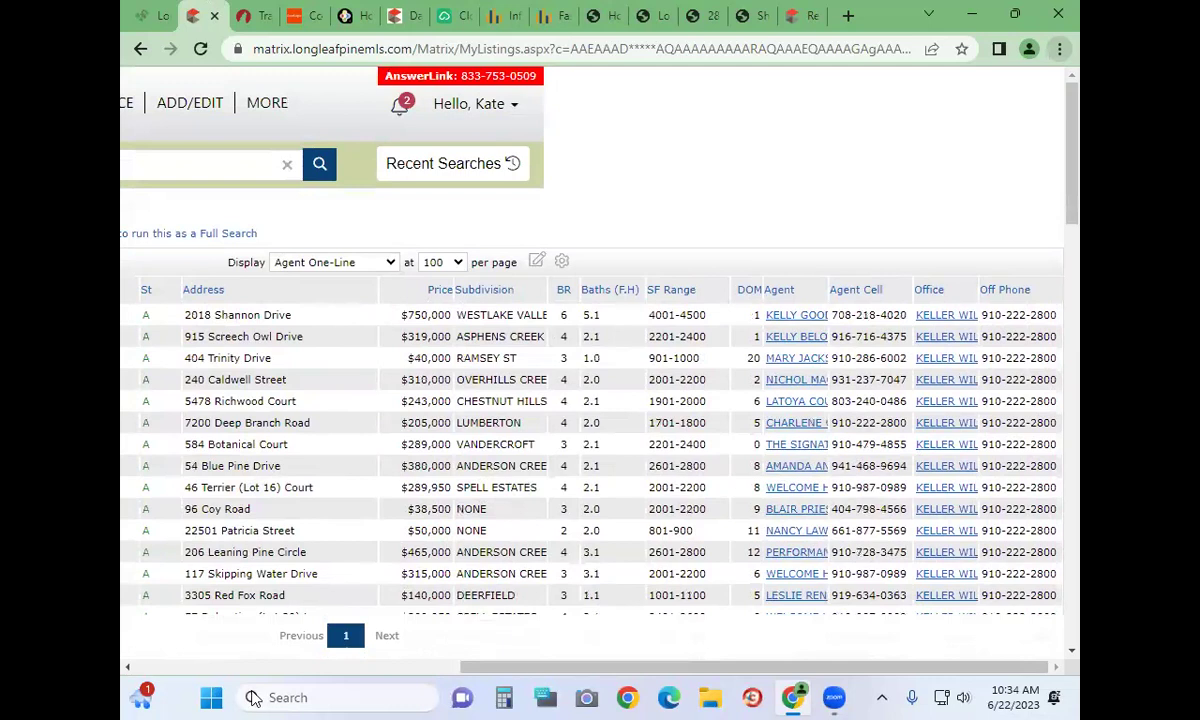
pyautogui.click(124, 666)
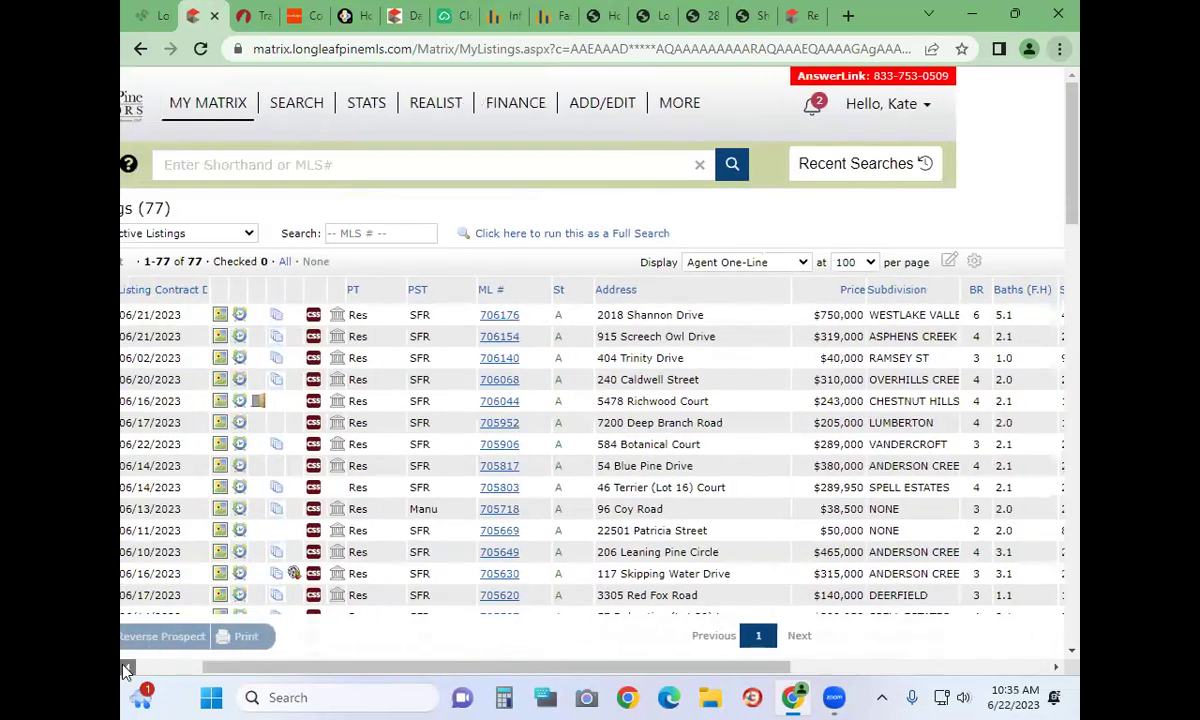
# Go to the list of 16 auto-emails and expand You Home Search Update's criteria
pyautogui.moveTo(330, 100)
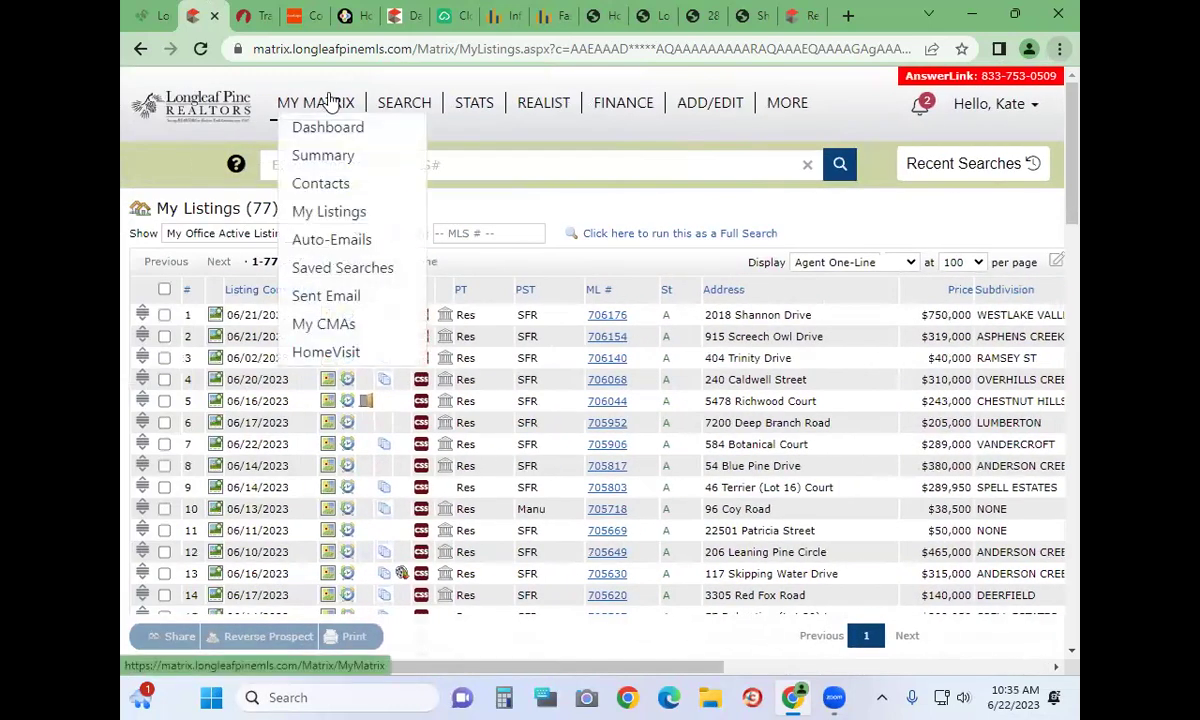
pyautogui.click(336, 240)
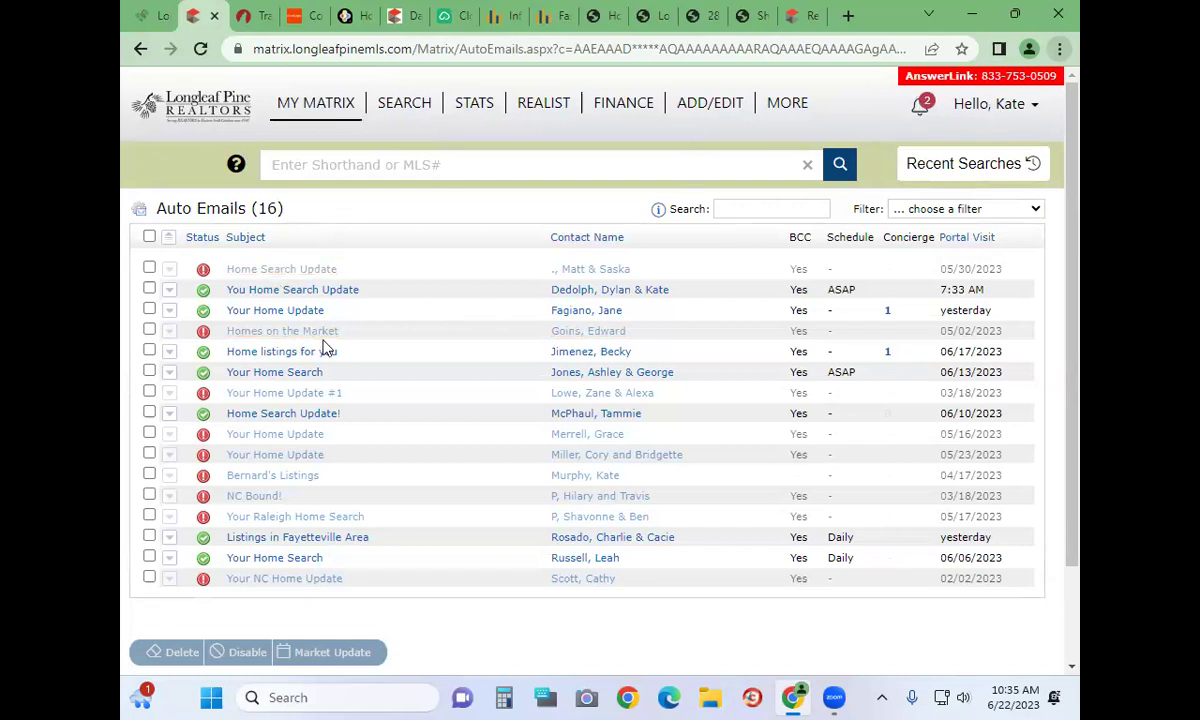
pyautogui.click(252, 290)
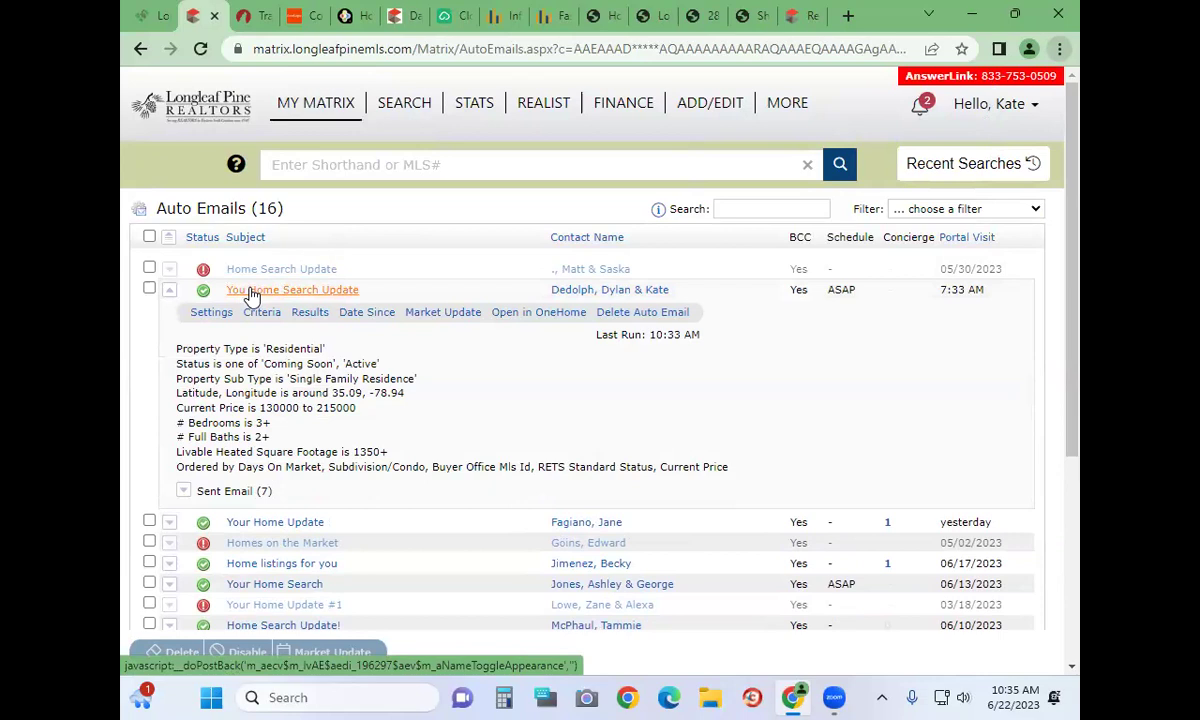
# Open the You Home Search Update settings and review its status, recipients and message
pyautogui.click(211, 312)
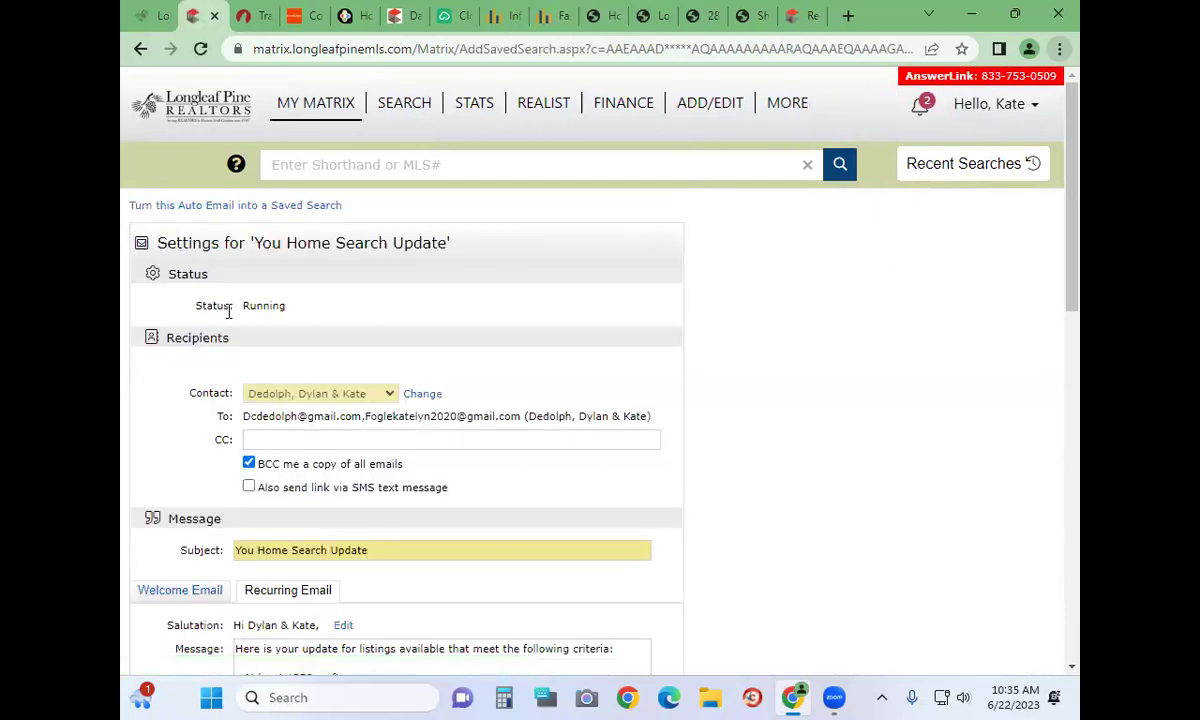
pyautogui.scroll(-1, 390, 348)
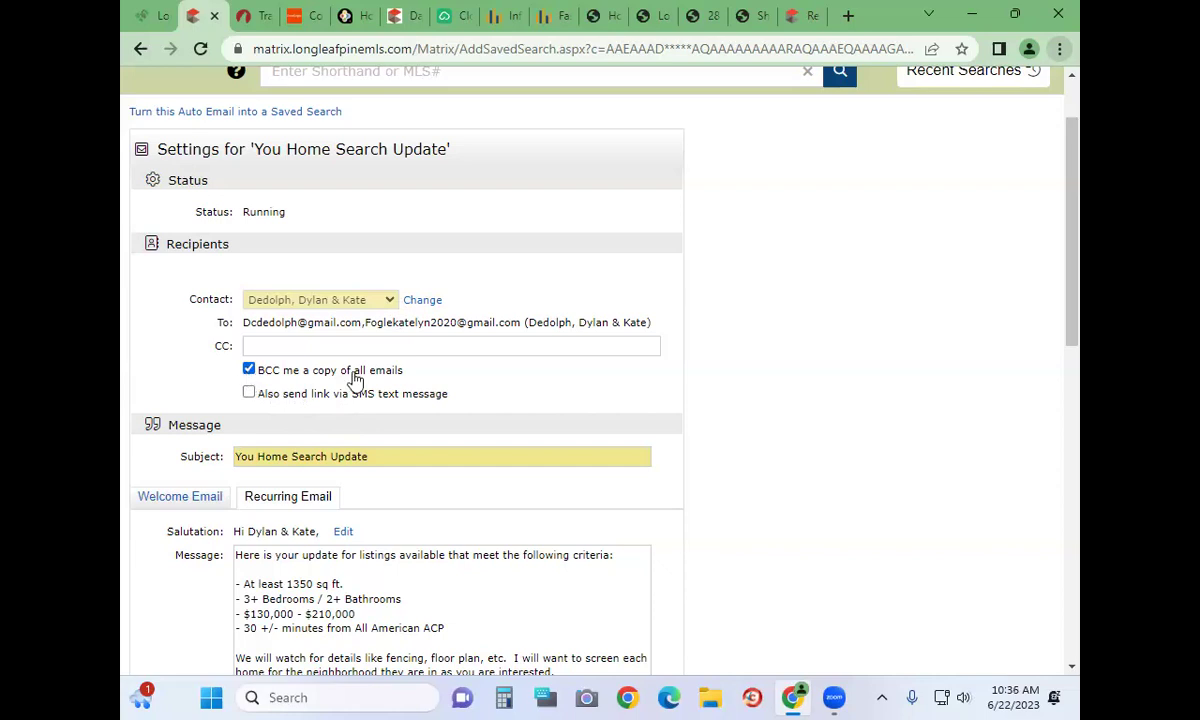
pyautogui.scroll(-1, 355, 378)
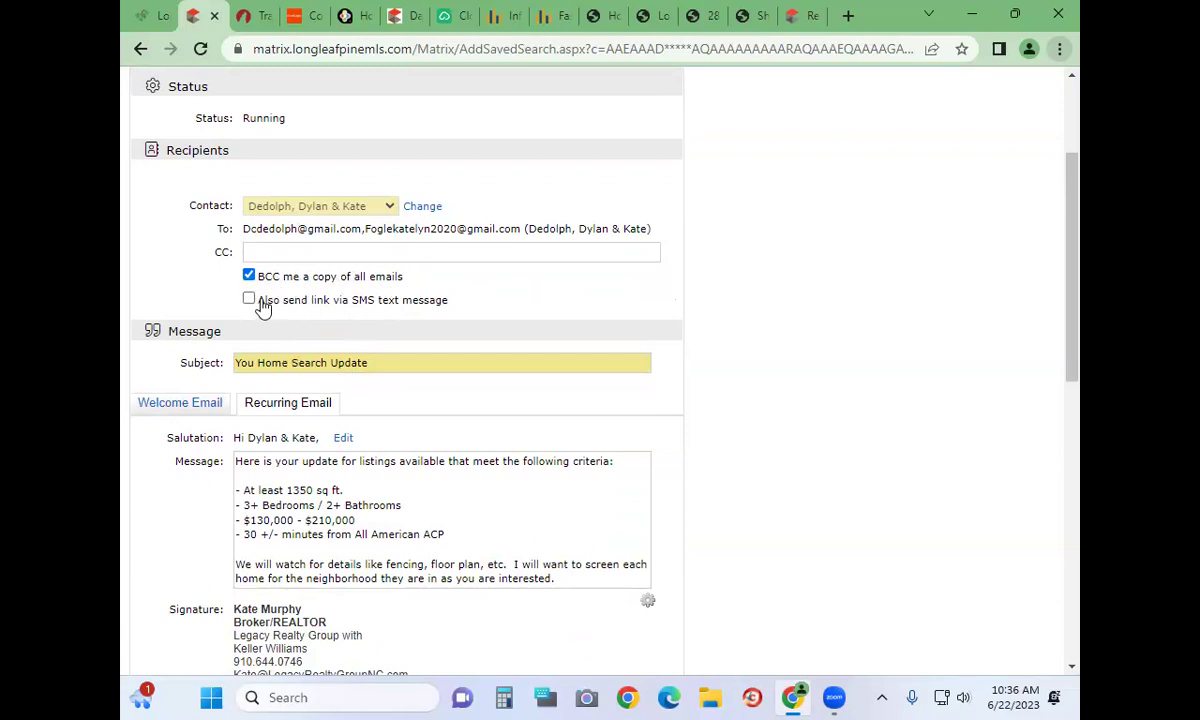
pyautogui.moveTo(259, 303); pyautogui.dragTo(489, 311)
pyautogui.click(489, 311)
pyautogui.click(298, 304)
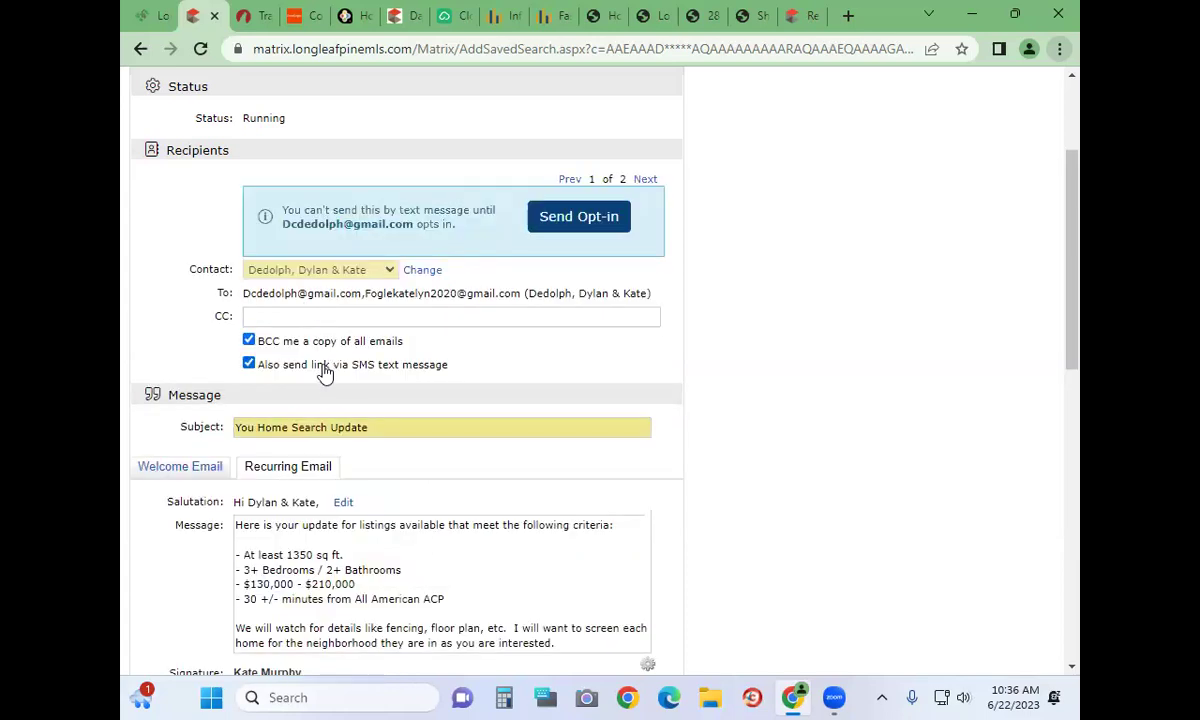
pyautogui.click(322, 368)
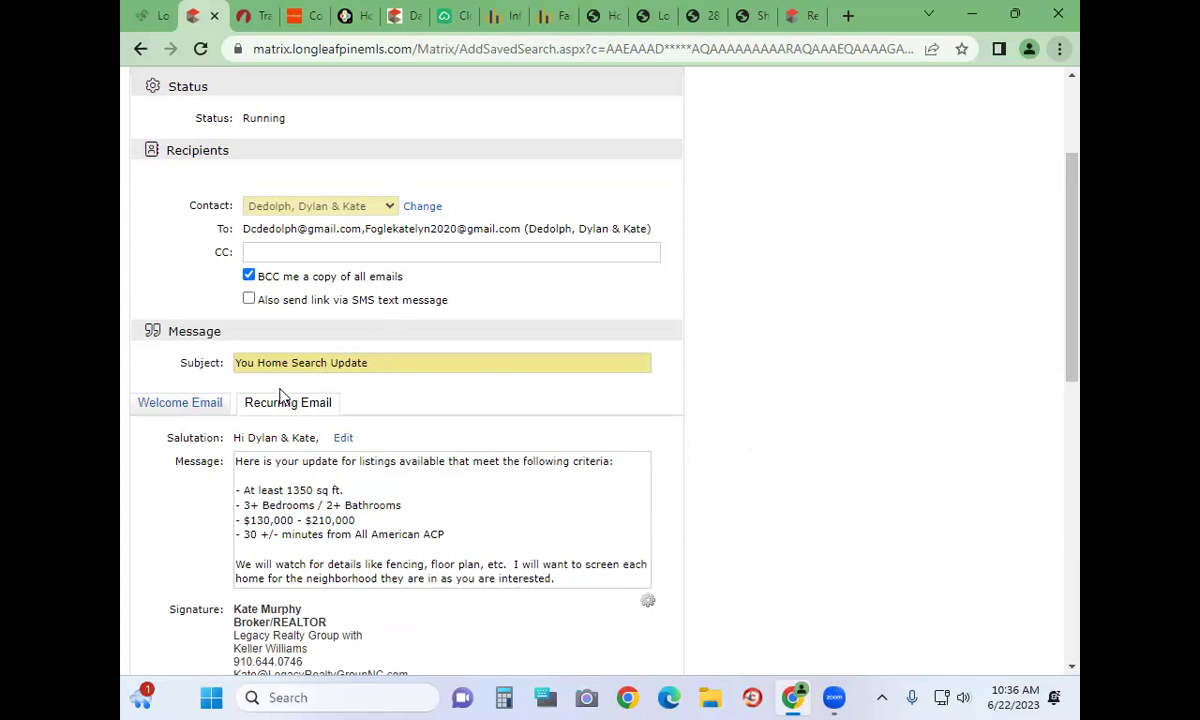
pyautogui.scroll(-1, 267, 372)
pyautogui.moveTo(241, 268); pyautogui.dragTo(420, 268)
pyautogui.click(420, 268)
pyautogui.click(408, 407)
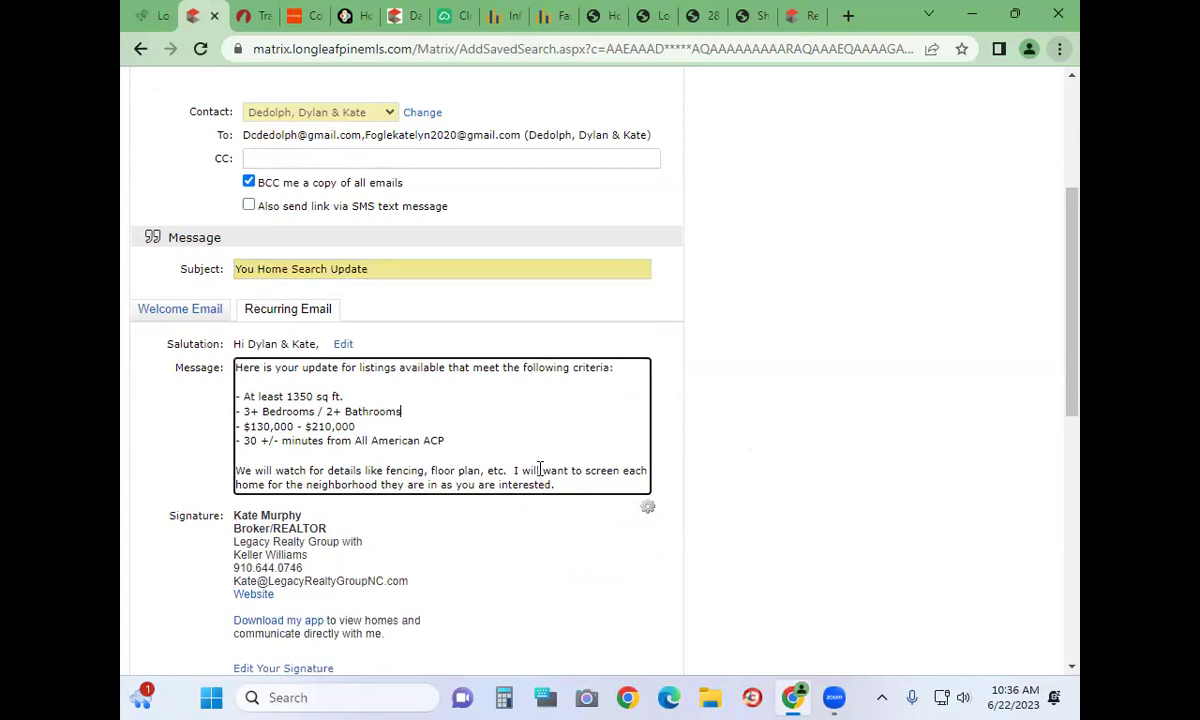
pyautogui.moveTo(560, 485); pyautogui.dragTo(226, 365)
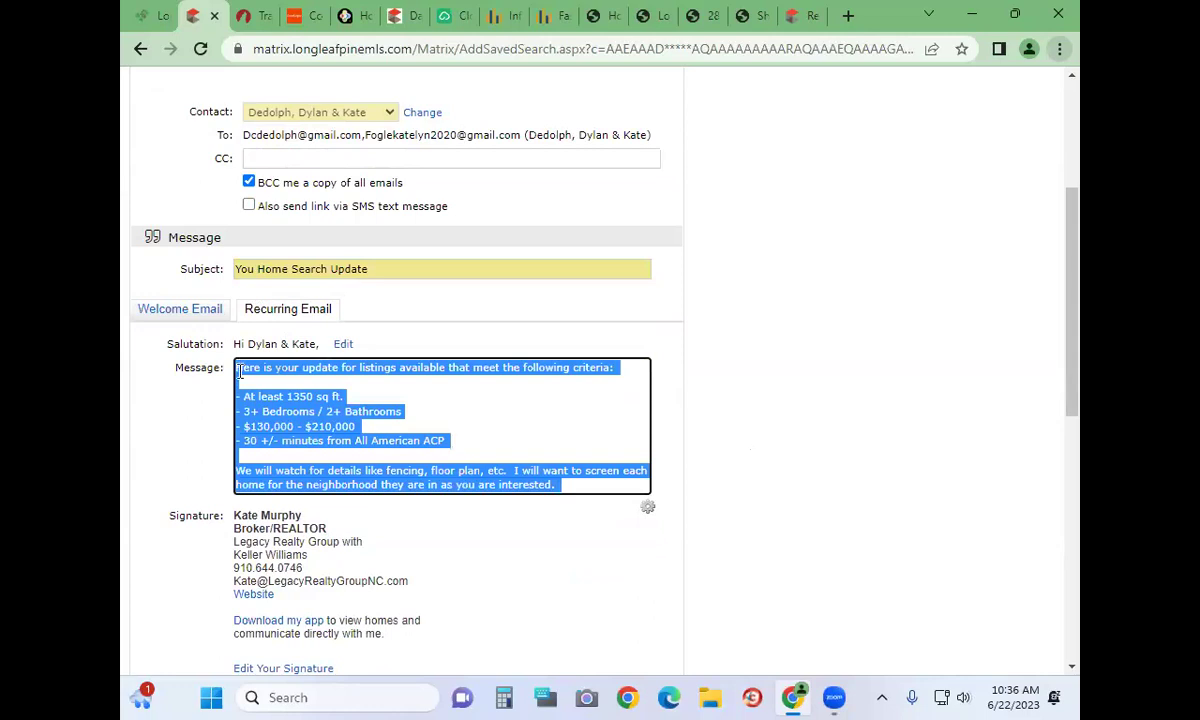
pyautogui.click(426, 410)
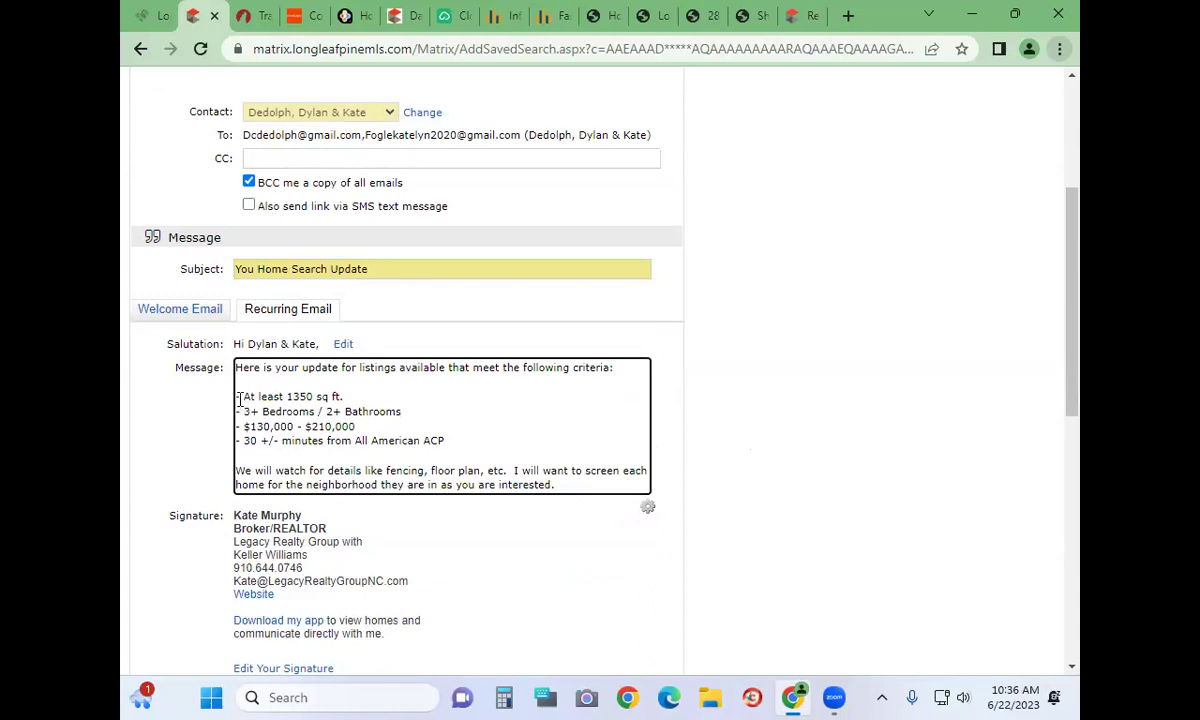
pyautogui.moveTo(238, 398); pyautogui.dragTo(461, 445)
pyautogui.click(463, 444)
pyautogui.moveTo(463, 440); pyautogui.dragTo(240, 386)
pyautogui.click(258, 405)
pyautogui.scroll(-2, 520, 607)
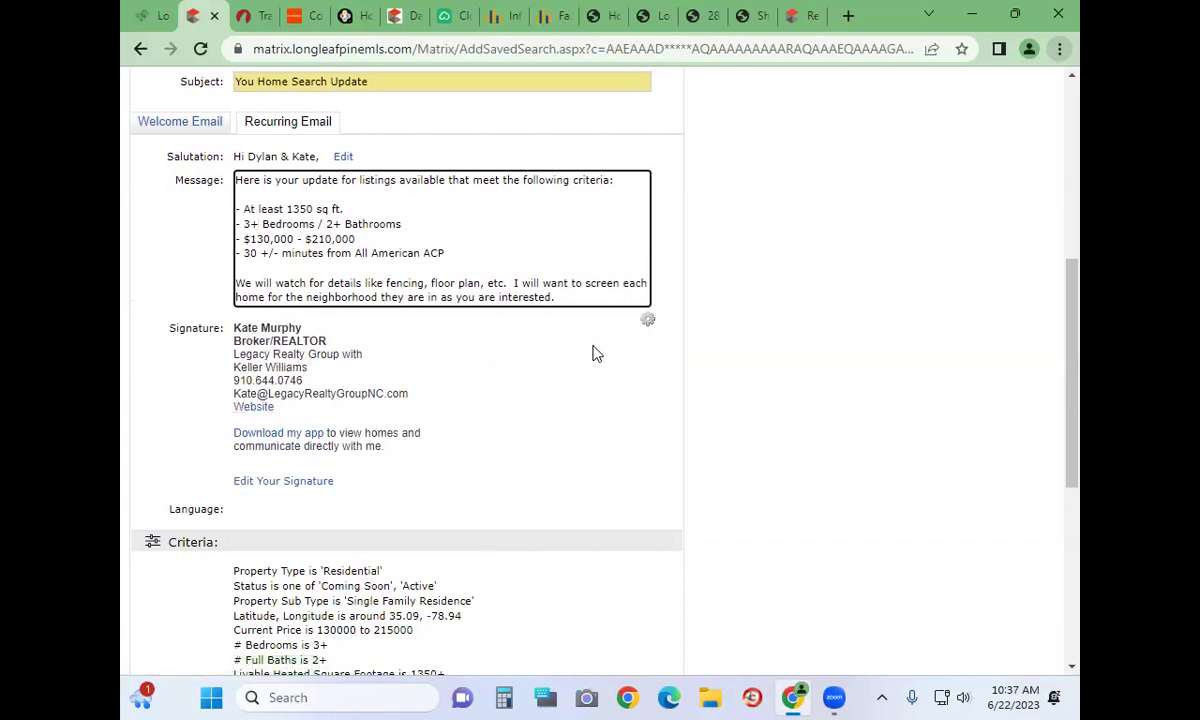
pyautogui.click(648, 326)
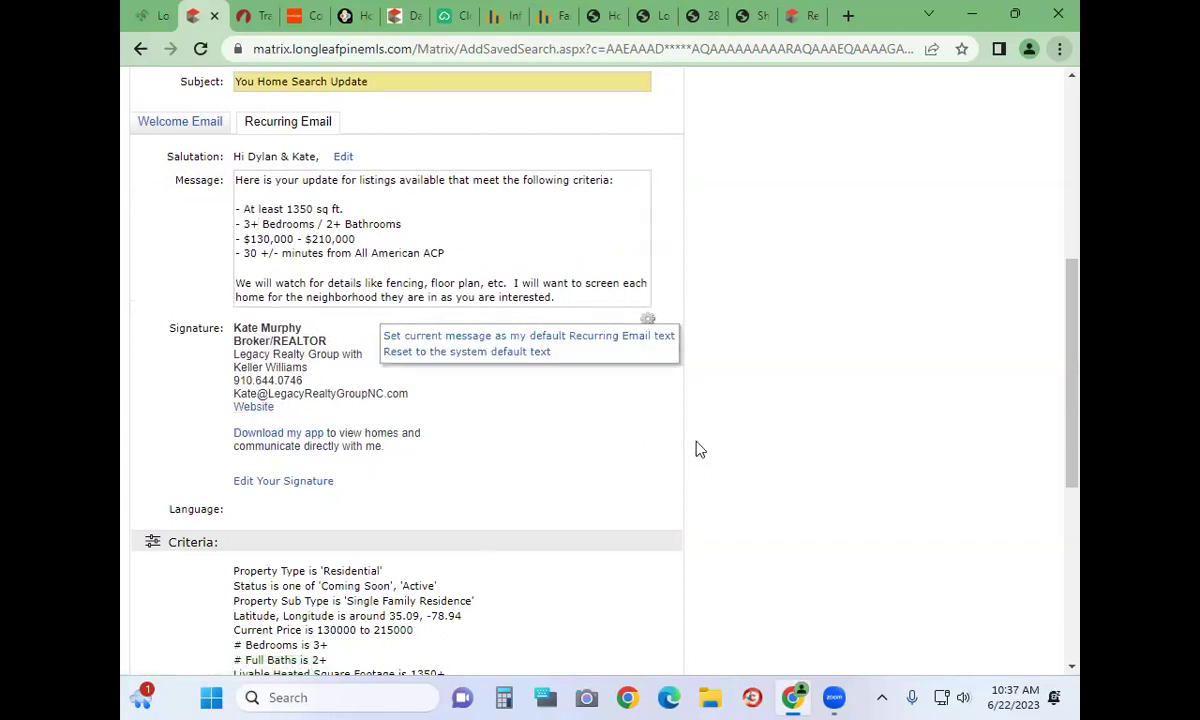
# Open the email signature editor, highlight the signature text, then cancel without saving
pyautogui.click(285, 481)
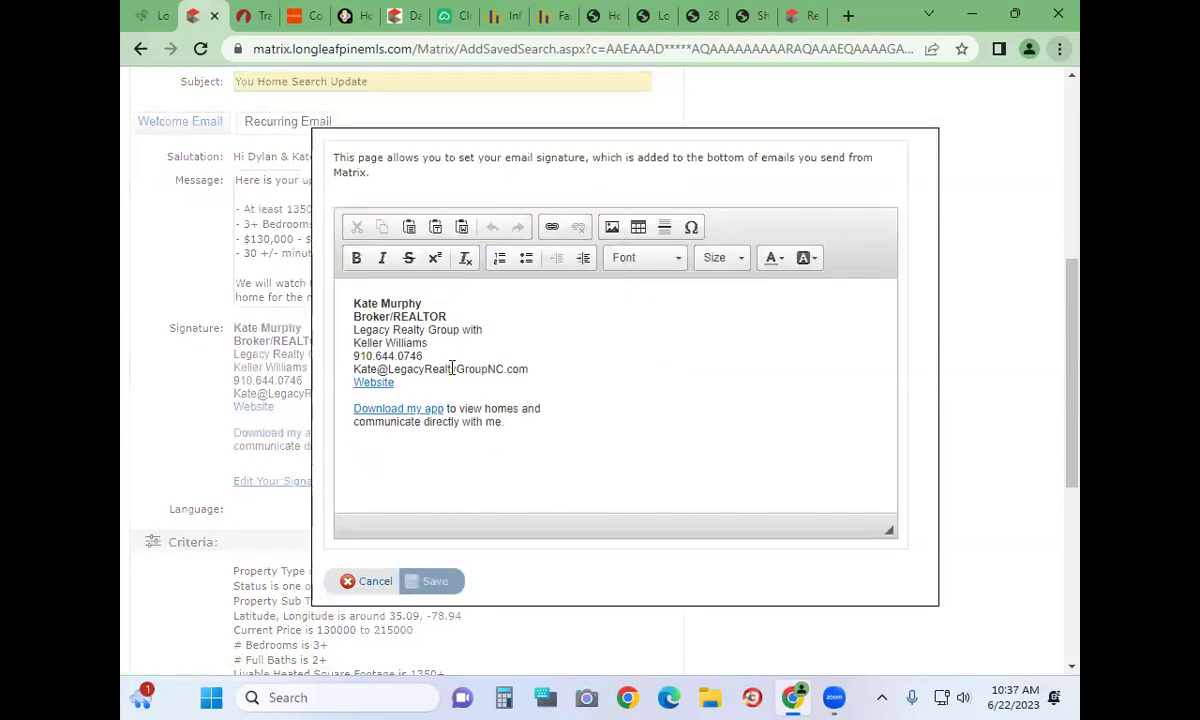
pyautogui.moveTo(353, 301)
pyautogui.mouseDown()
pyautogui.moveTo(471, 402)
pyautogui.moveTo(455, 407)
pyautogui.mouseUp()
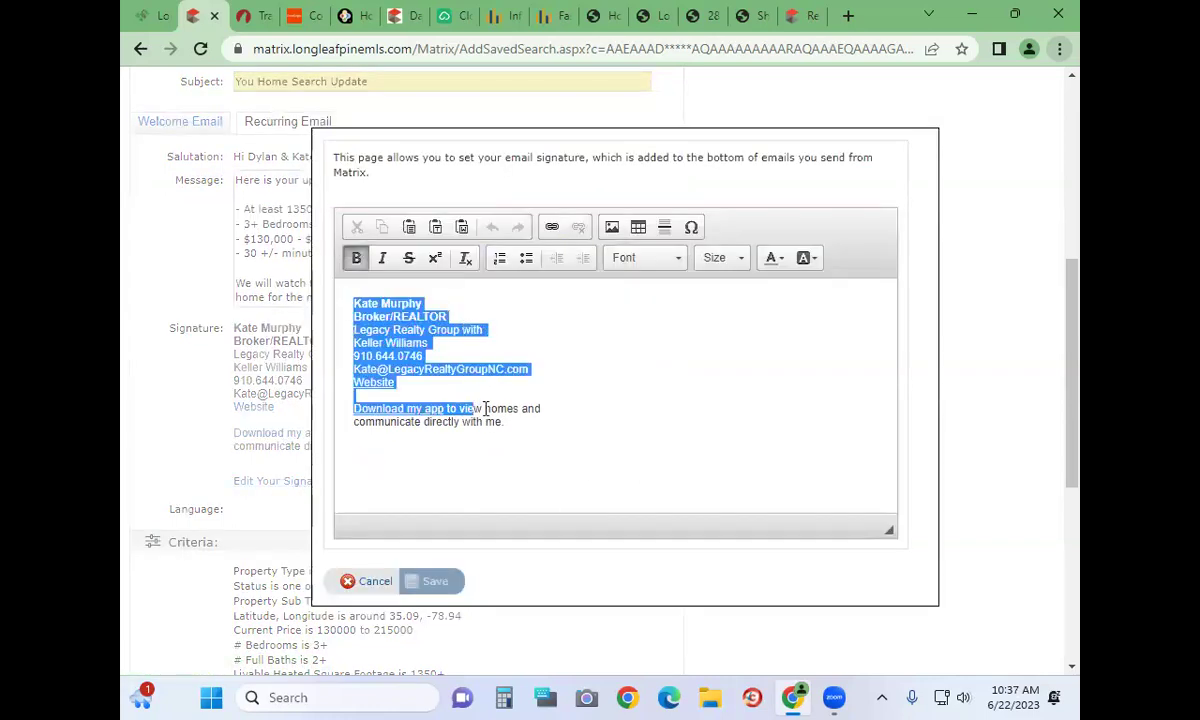
pyautogui.click(598, 467)
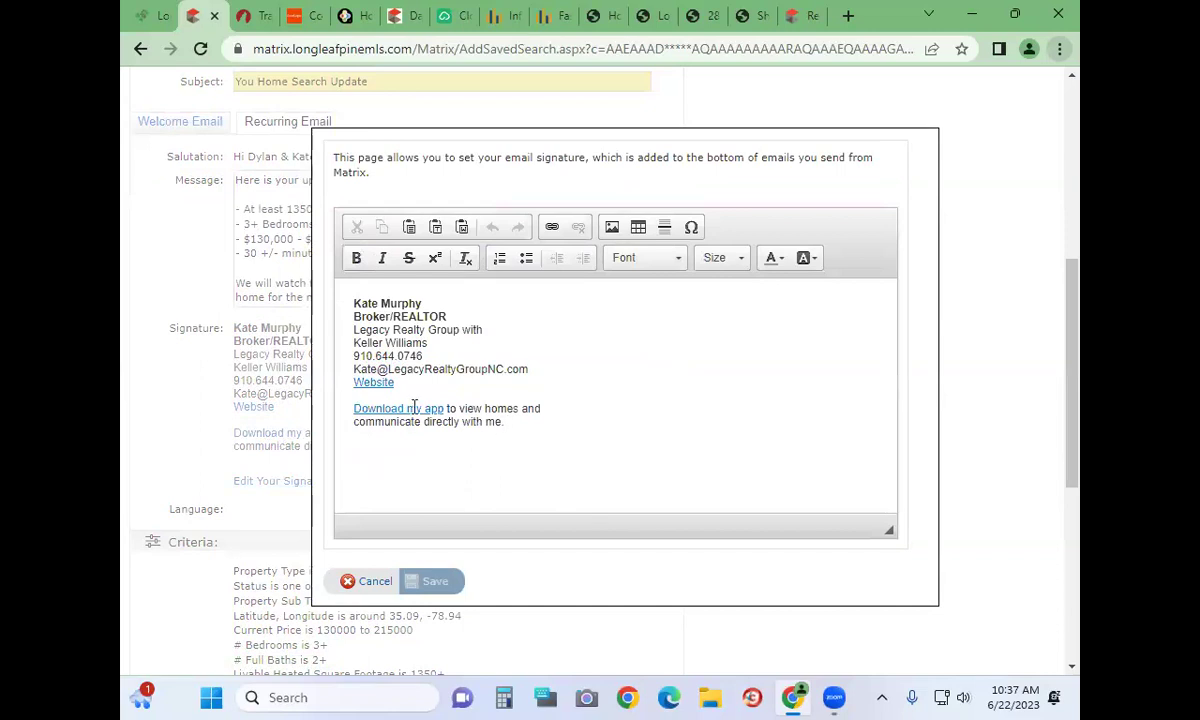
pyautogui.click(546, 407)
pyautogui.click(361, 591)
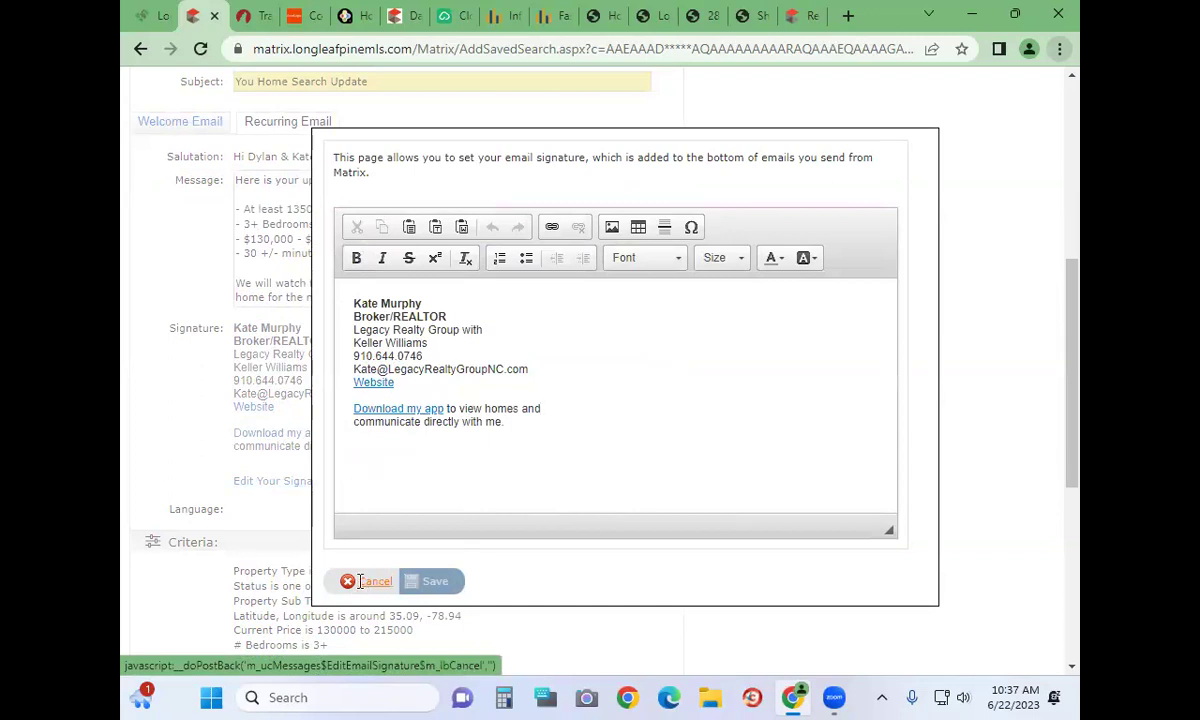
pyautogui.scroll(-1, 448, 515)
pyautogui.scroll(-5, 450, 515)
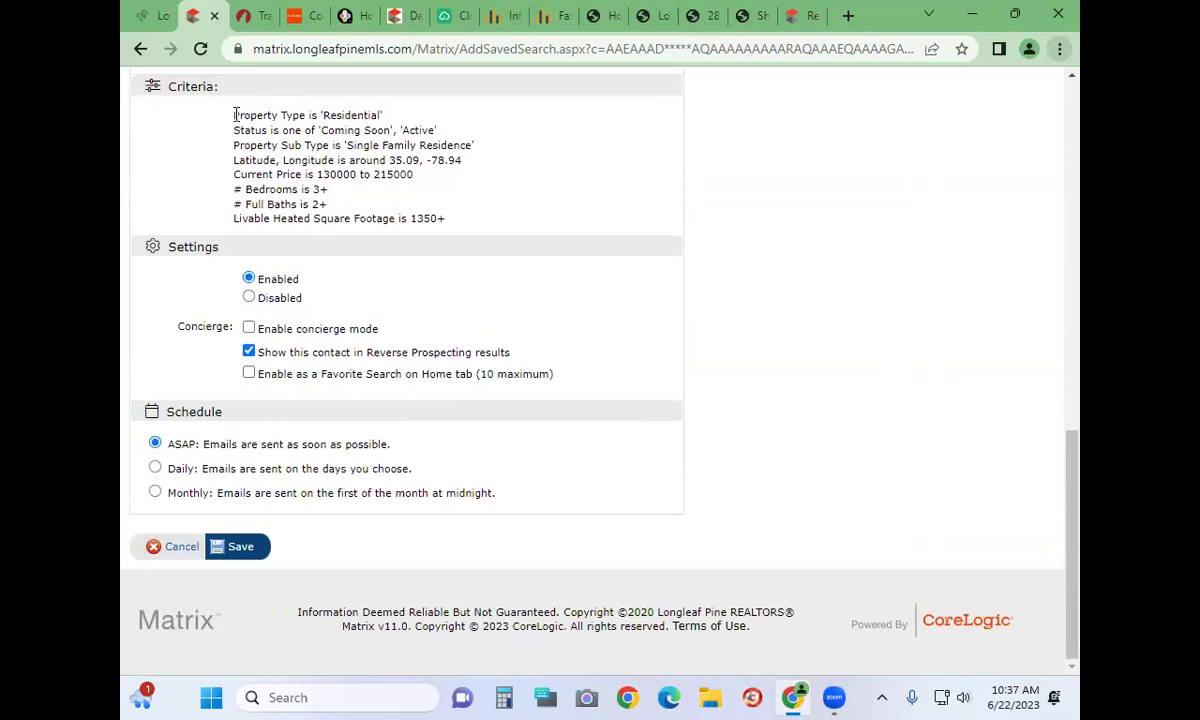
pyautogui.moveTo(234, 115); pyautogui.dragTo(533, 236)
pyautogui.click(533, 236)
pyautogui.moveTo(392, 330); pyautogui.dragTo(242, 330)
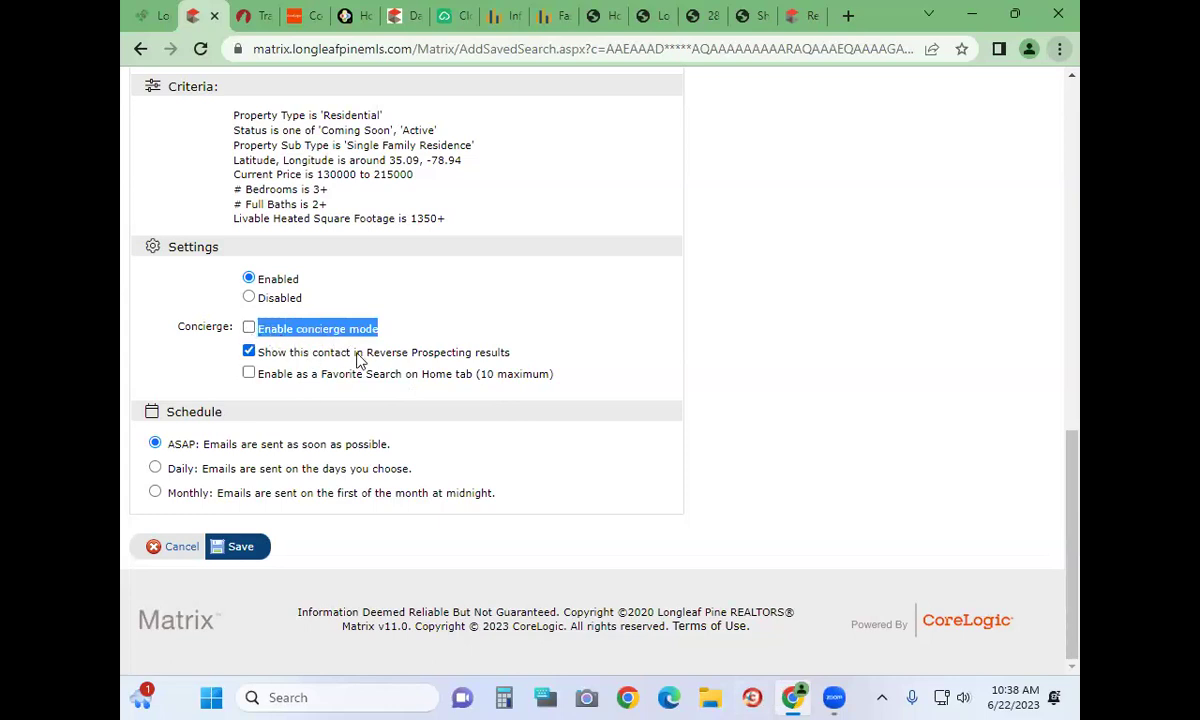
pyautogui.click(305, 330)
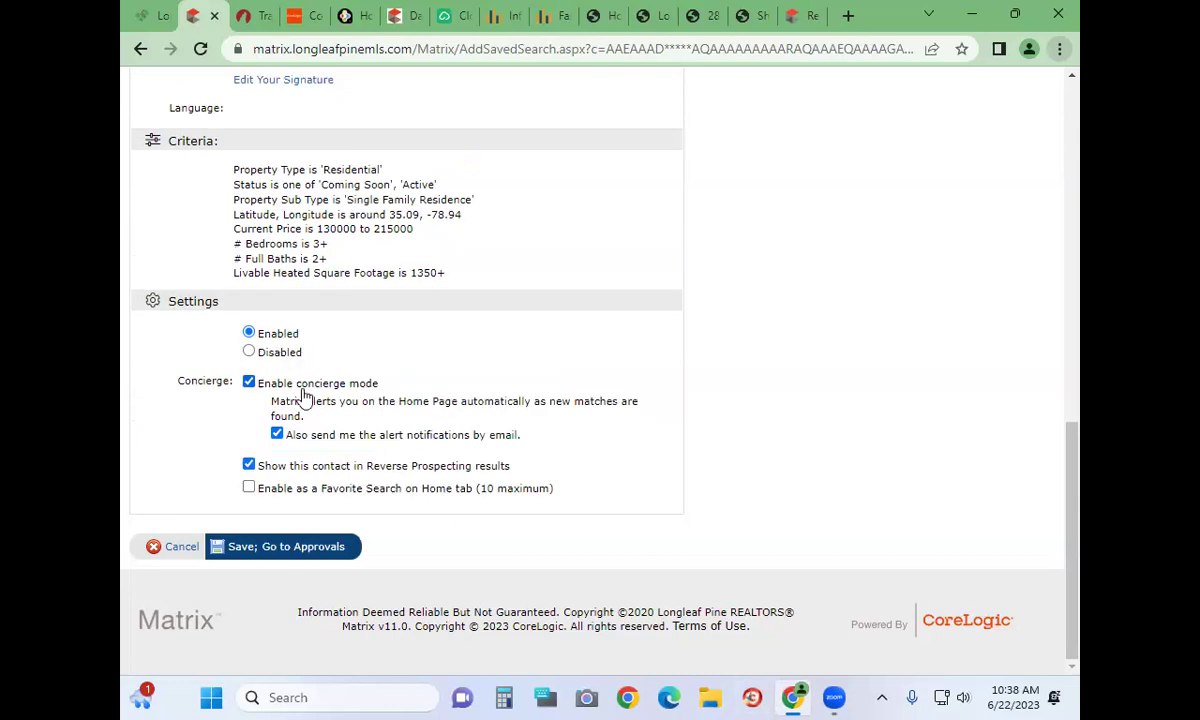
pyautogui.click(292, 383)
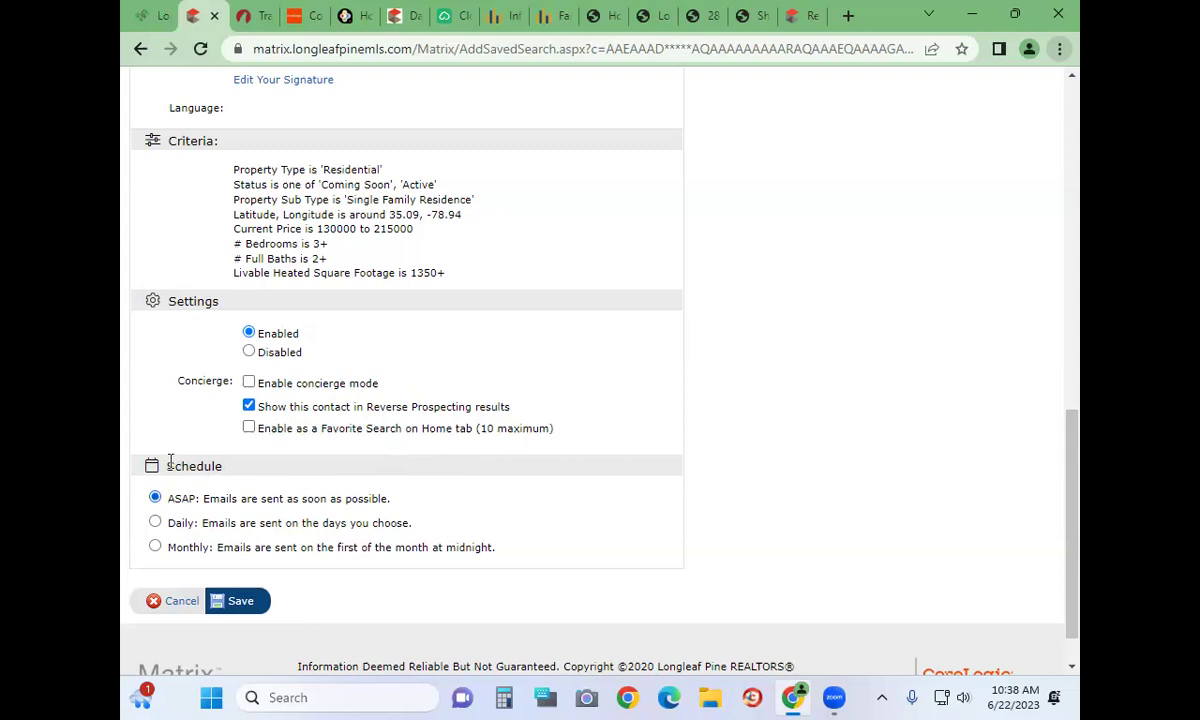
pyautogui.moveTo(147, 466); pyautogui.dragTo(260, 471)
# Change the auto-email schedule from ASAP to Monthly, sent on the first at midnight
pyautogui.click(260, 471)
pyautogui.moveTo(160, 499); pyautogui.dragTo(502, 515)
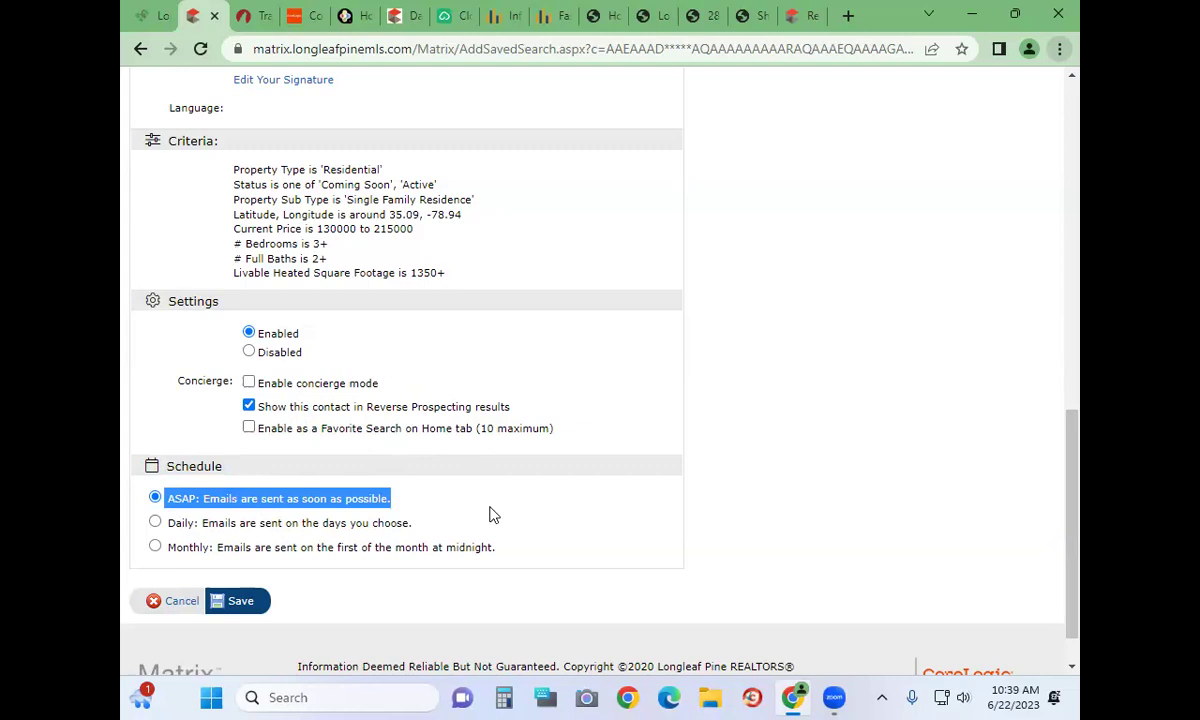
pyautogui.click(156, 523)
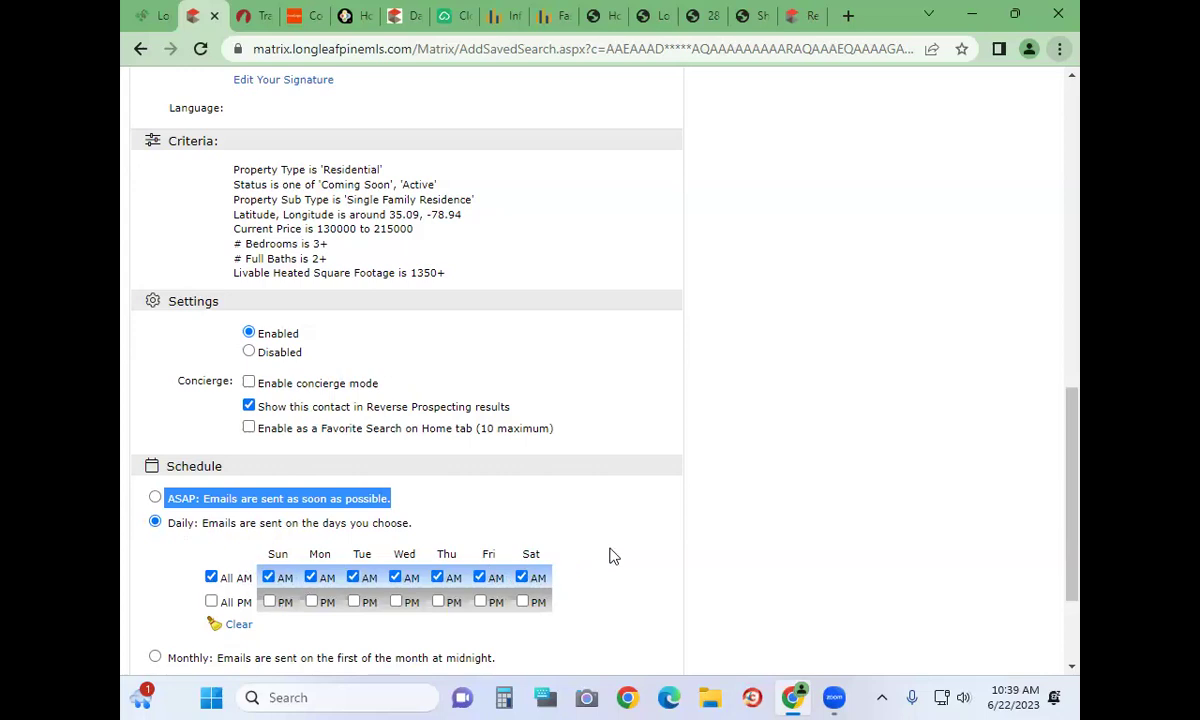
pyautogui.scroll(-3, 611, 557)
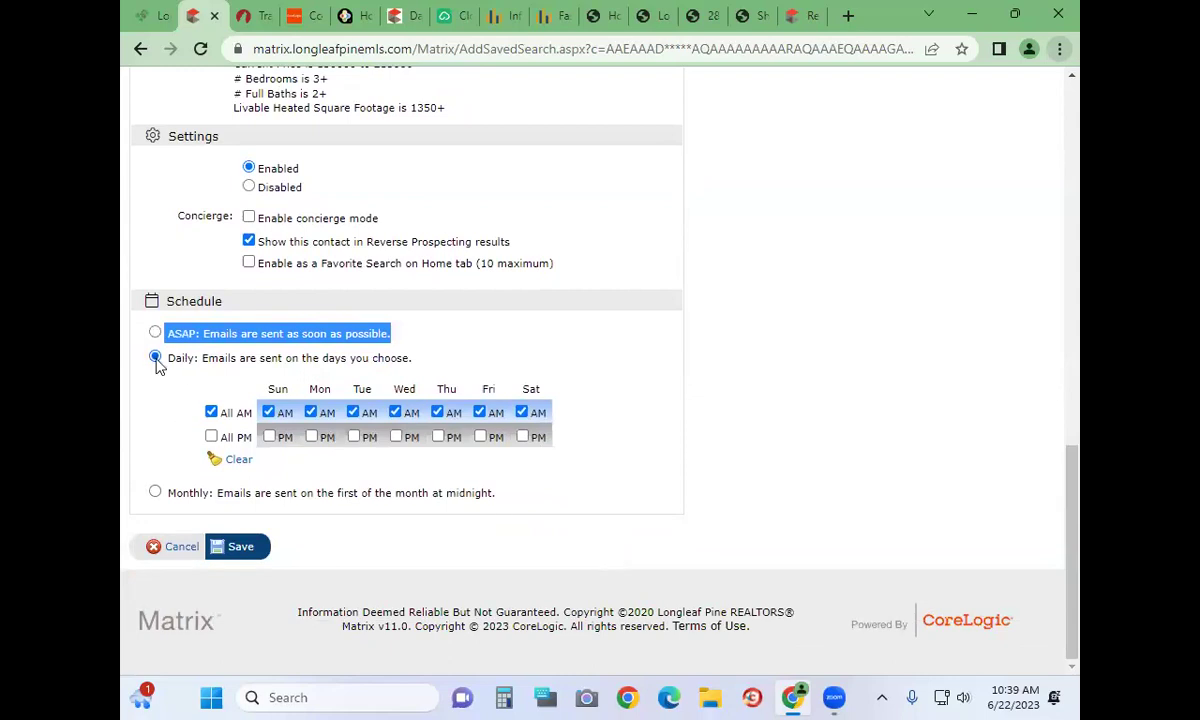
pyautogui.click(155, 492)
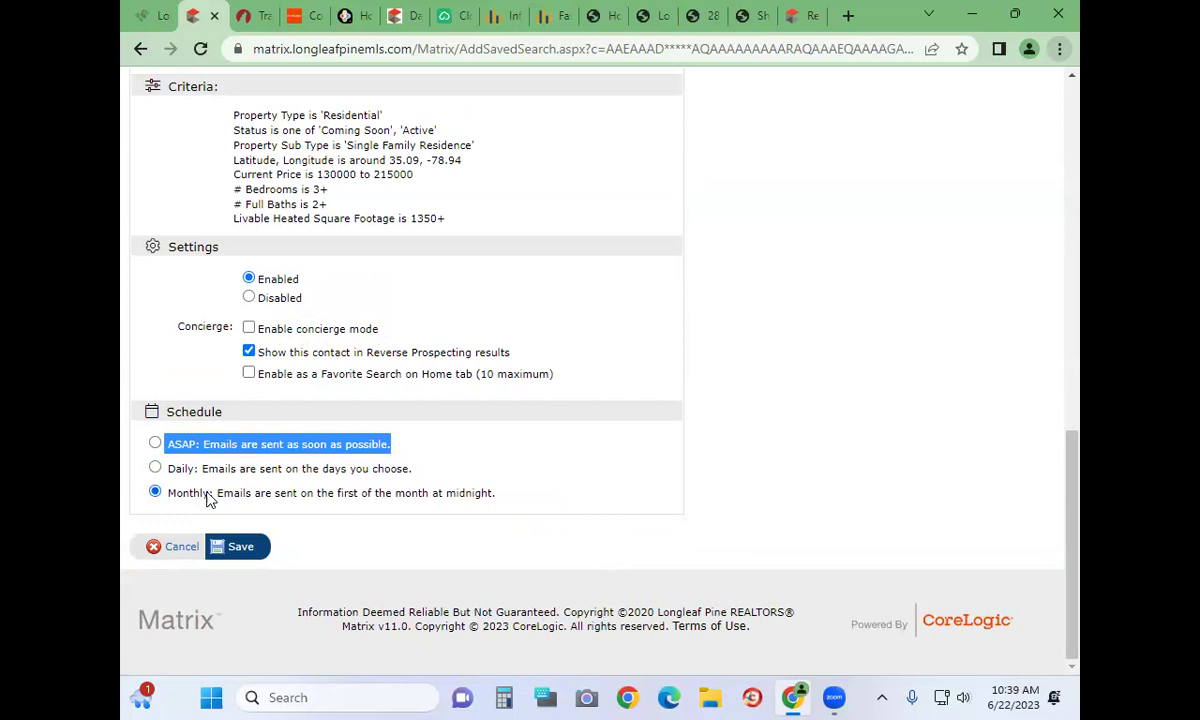
pyautogui.scroll(15, 430, 456)
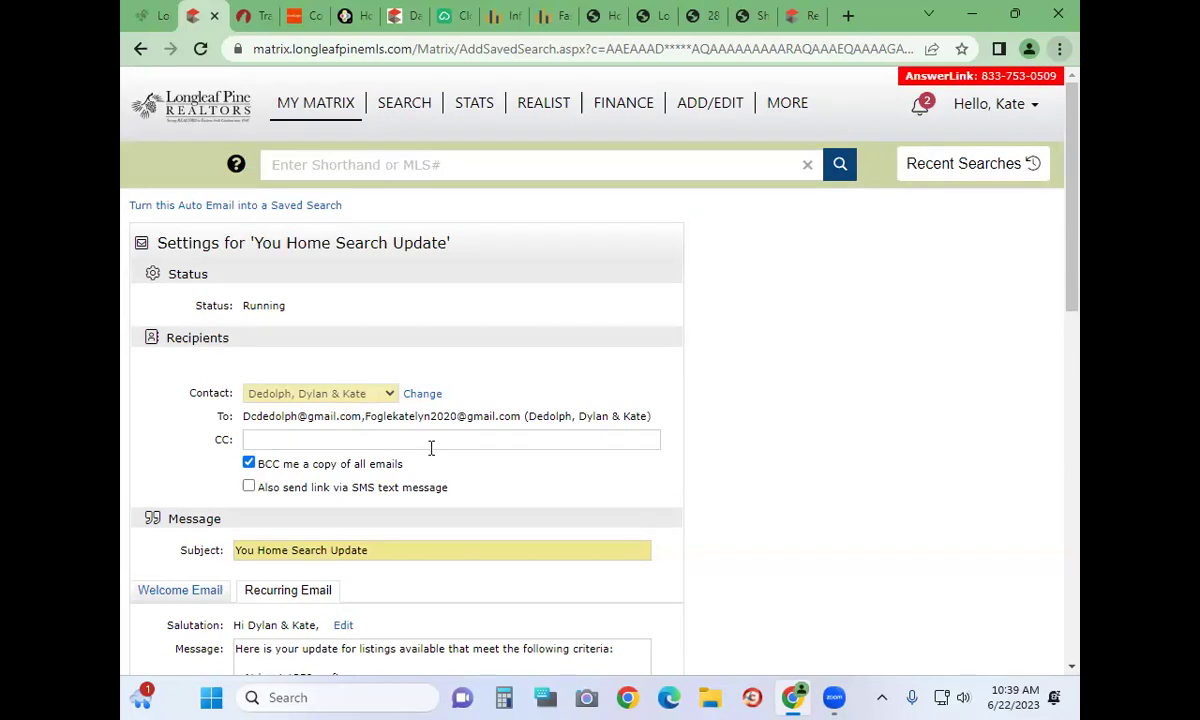
# Open the 52 saved searches and expand Fayetteville Home Search to show its residential criteria
pyautogui.scroll(-1, 431, 448)
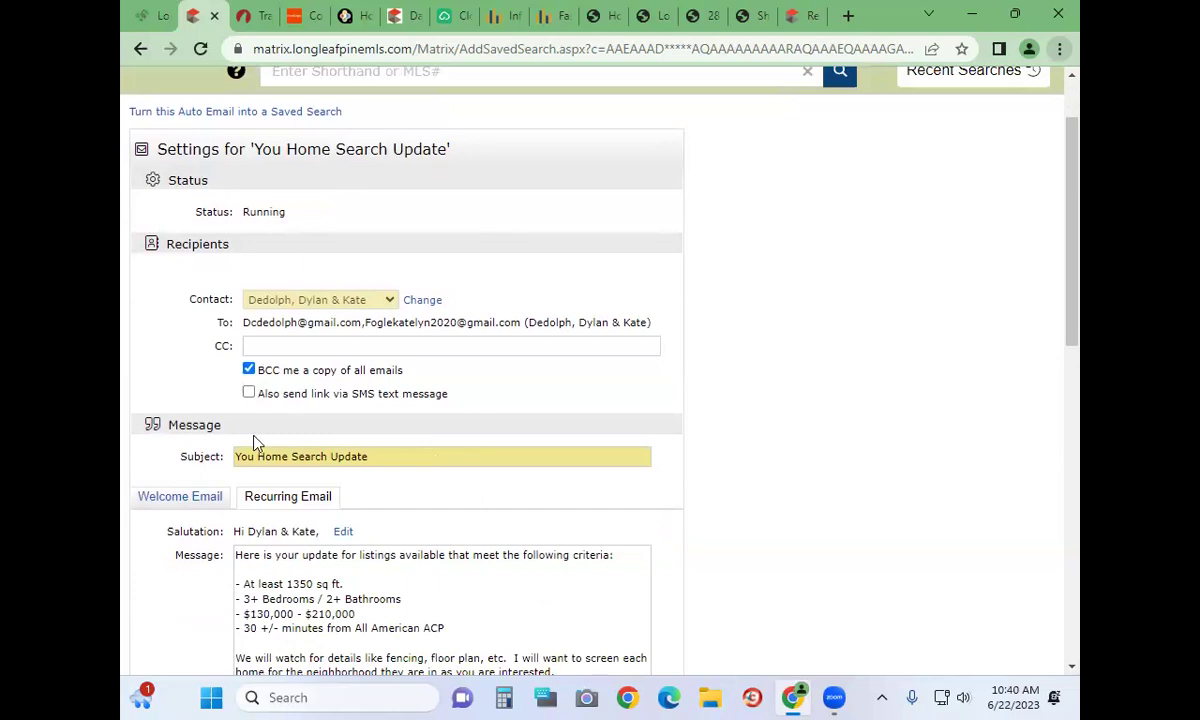
pyautogui.scroll(-5, 390, 338)
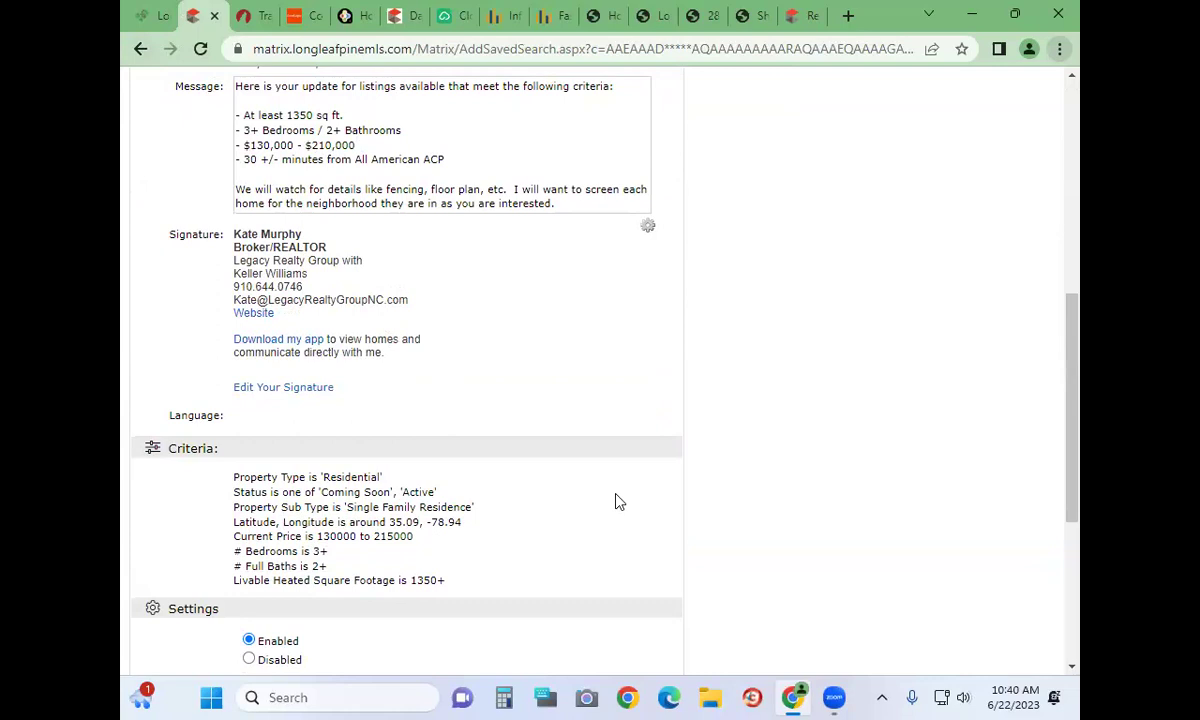
pyautogui.scroll(6, 617, 502)
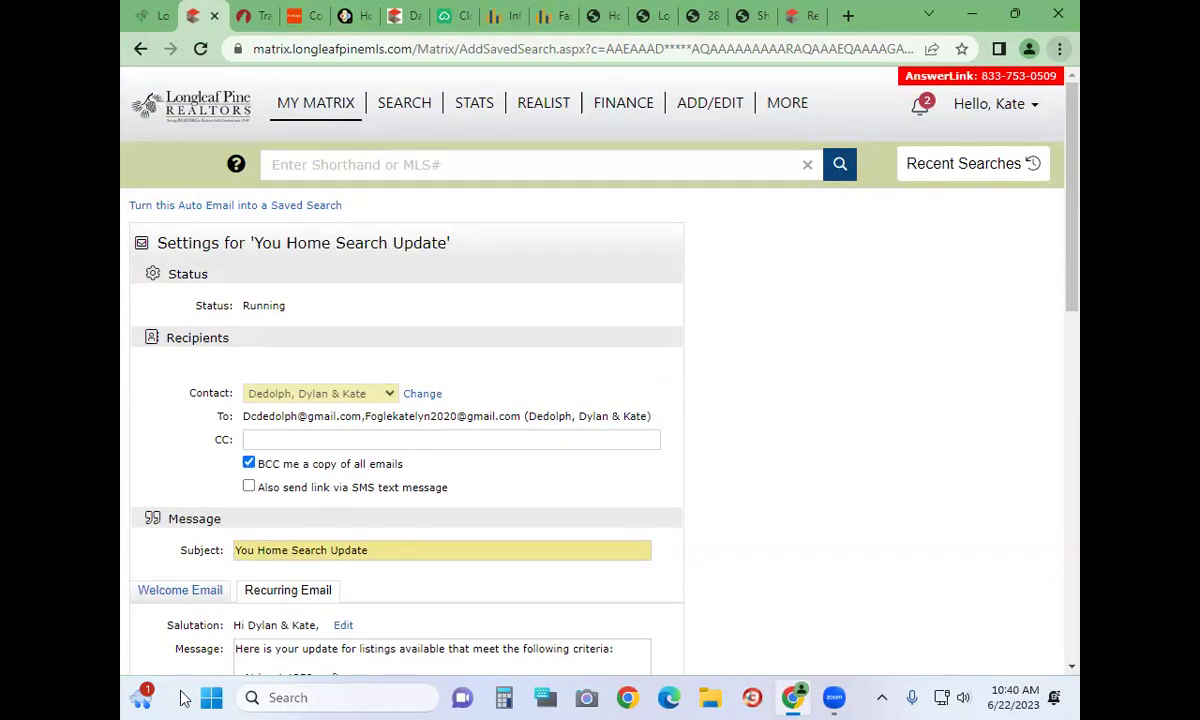
pyautogui.click(325, 112)
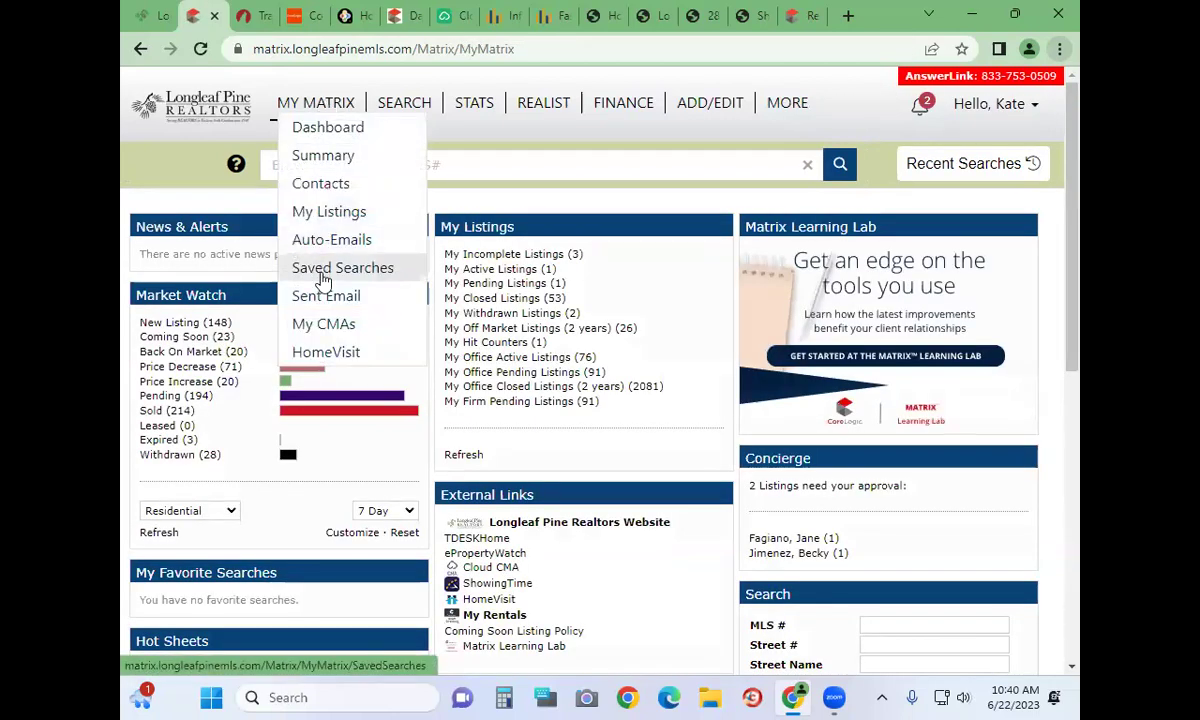
pyautogui.click(318, 268)
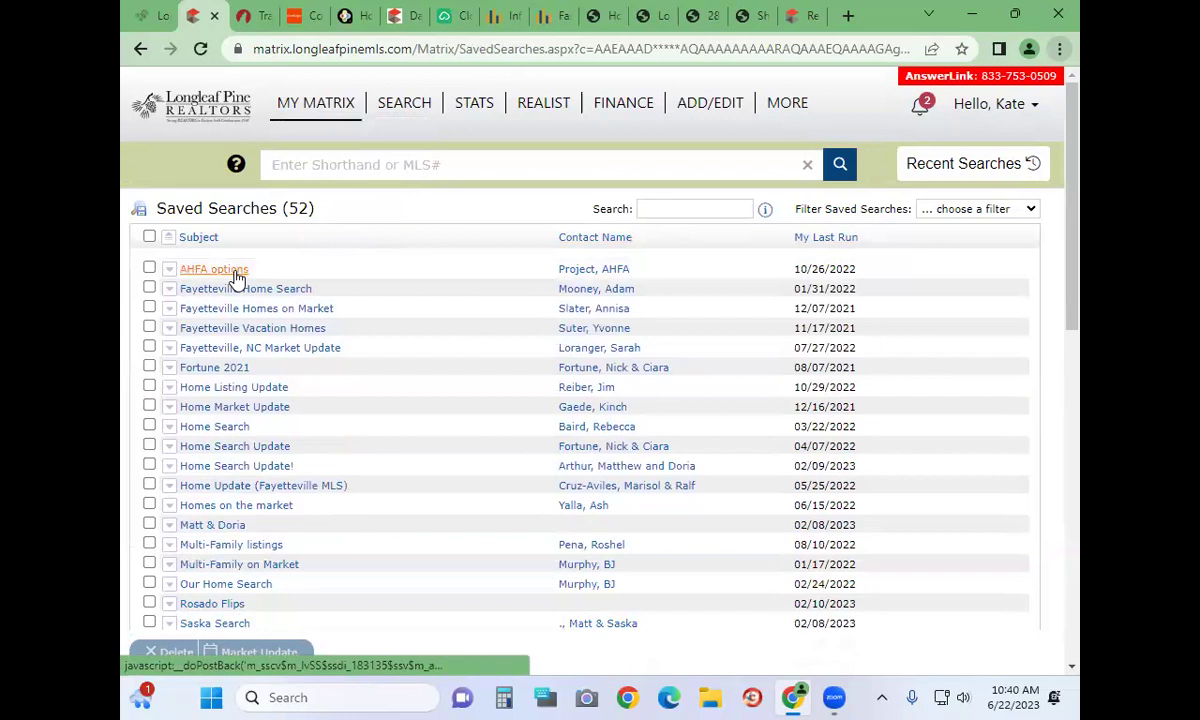
pyautogui.moveTo(240, 289)
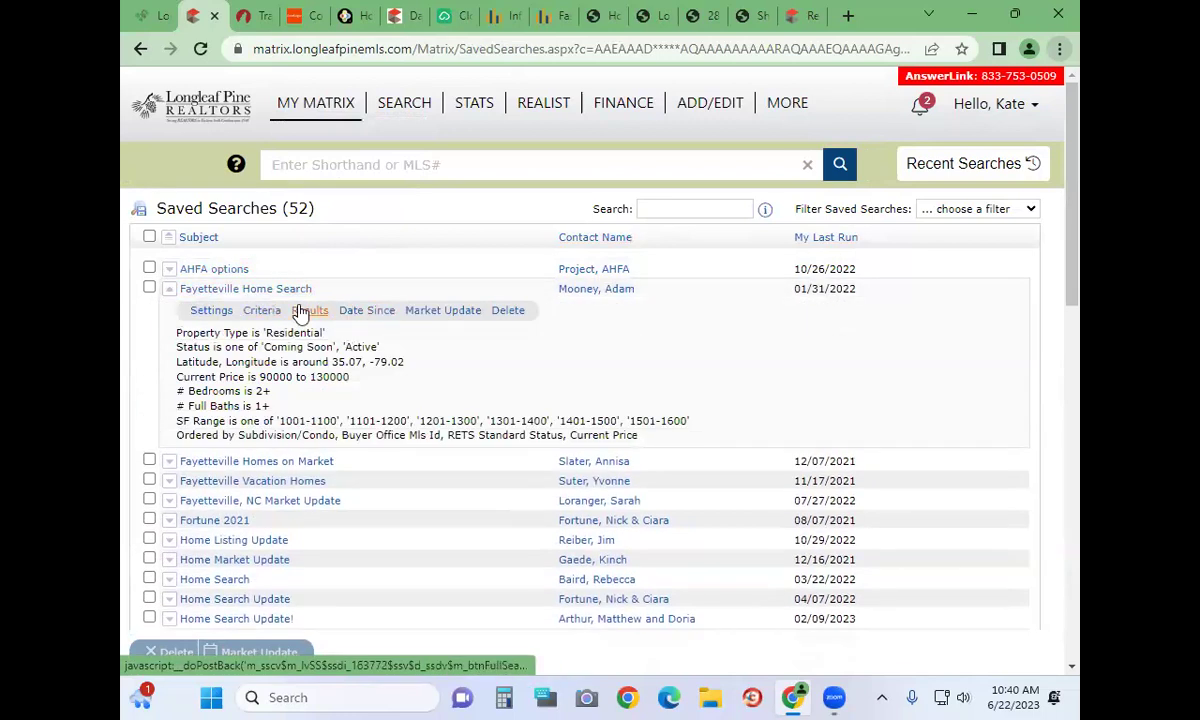
# Review the full criteria page of Fayetteville Home Search
pyautogui.click(264, 311)
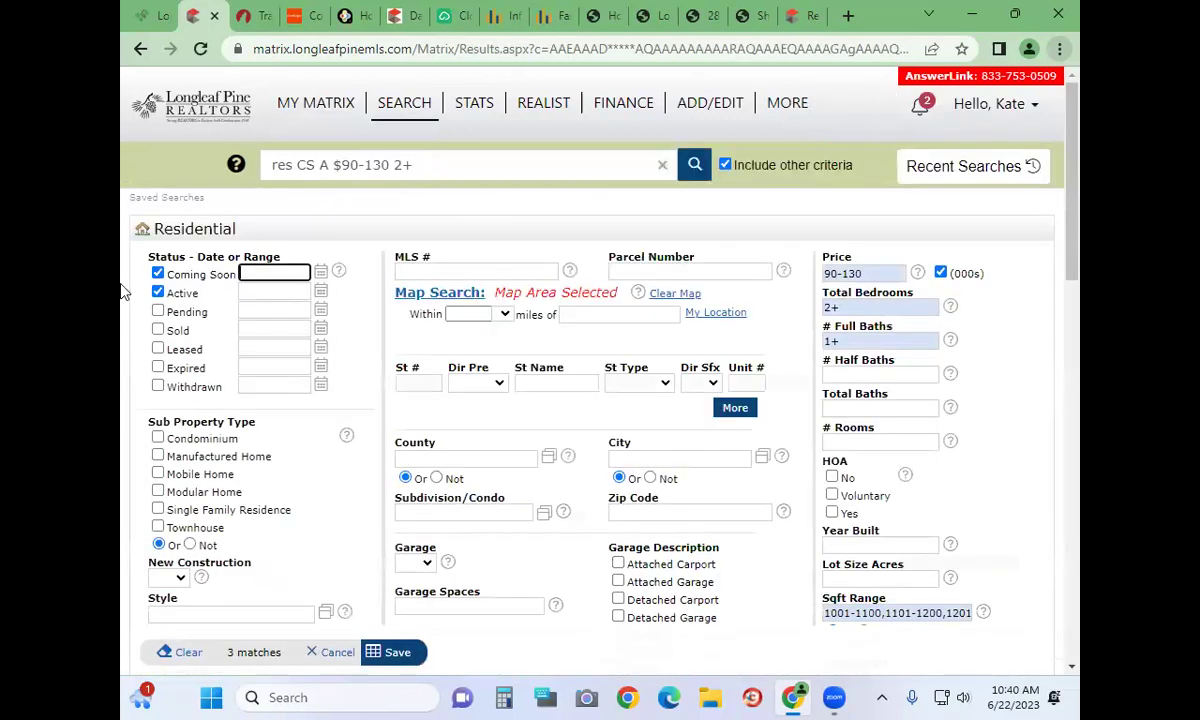
pyautogui.scroll(-5, 460, 402)
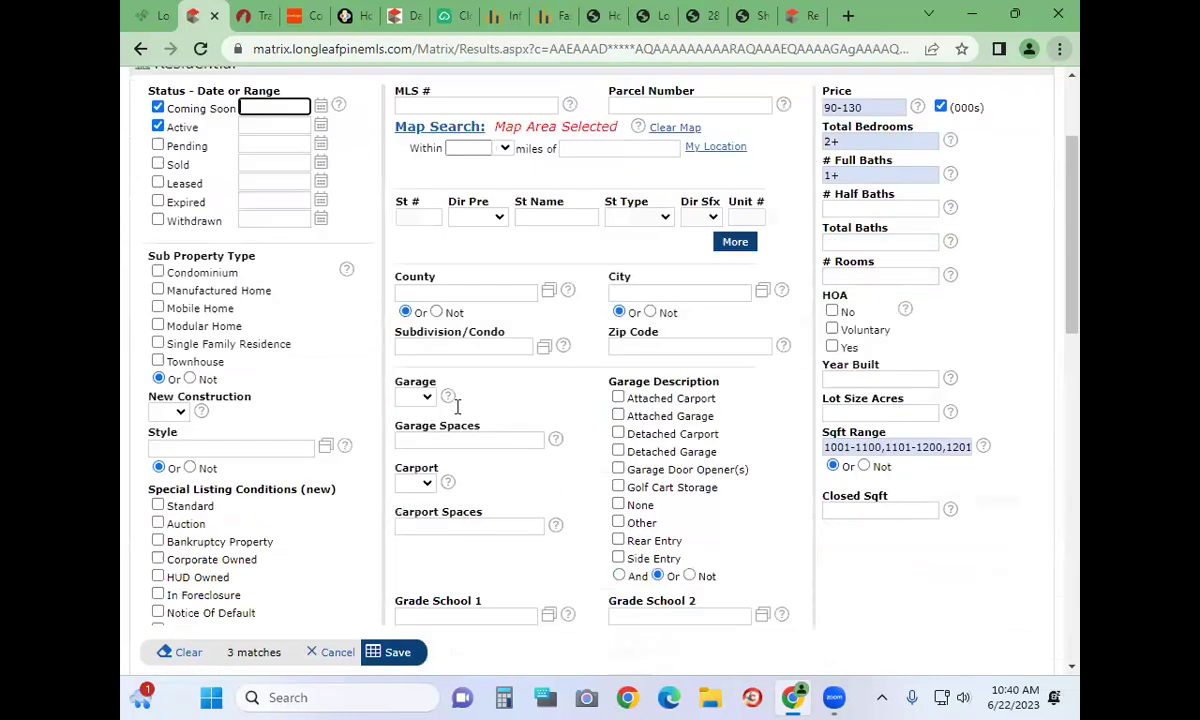
pyautogui.scroll(5, 455, 408)
pyautogui.moveTo(290, 108)
# Run Fayetteville Home Search for its 3 matching listings, then open the Sent Email history
pyautogui.click(300, 268)
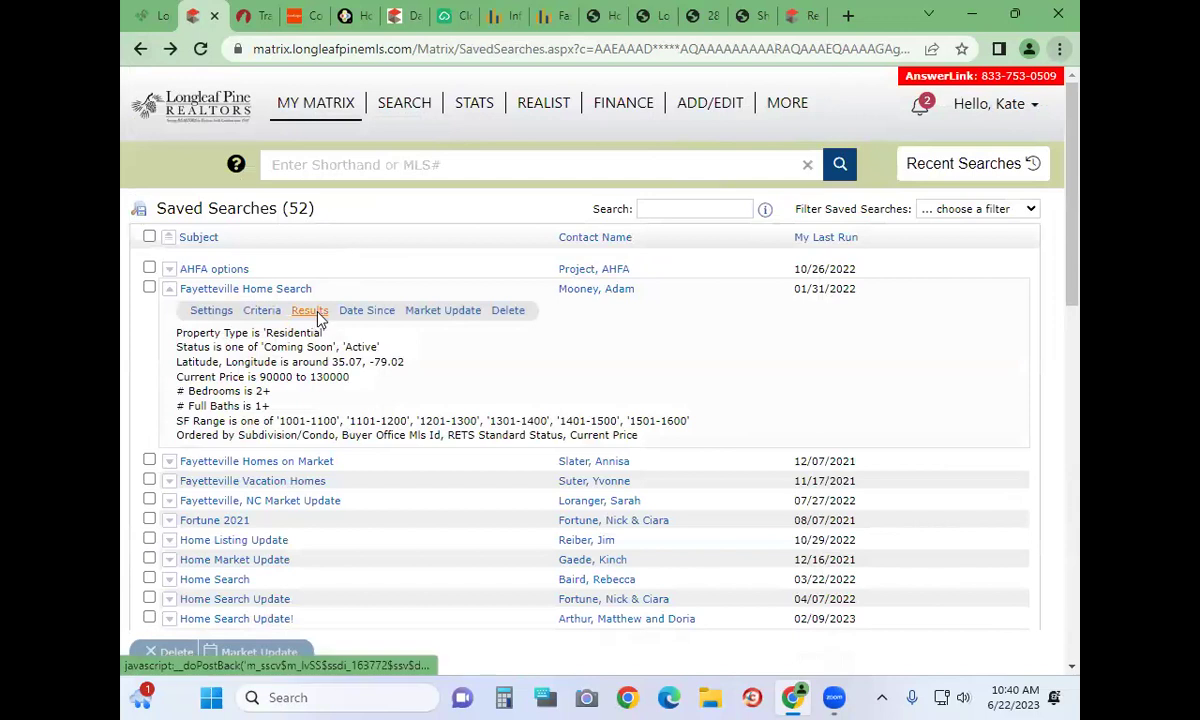
pyautogui.click(310, 311)
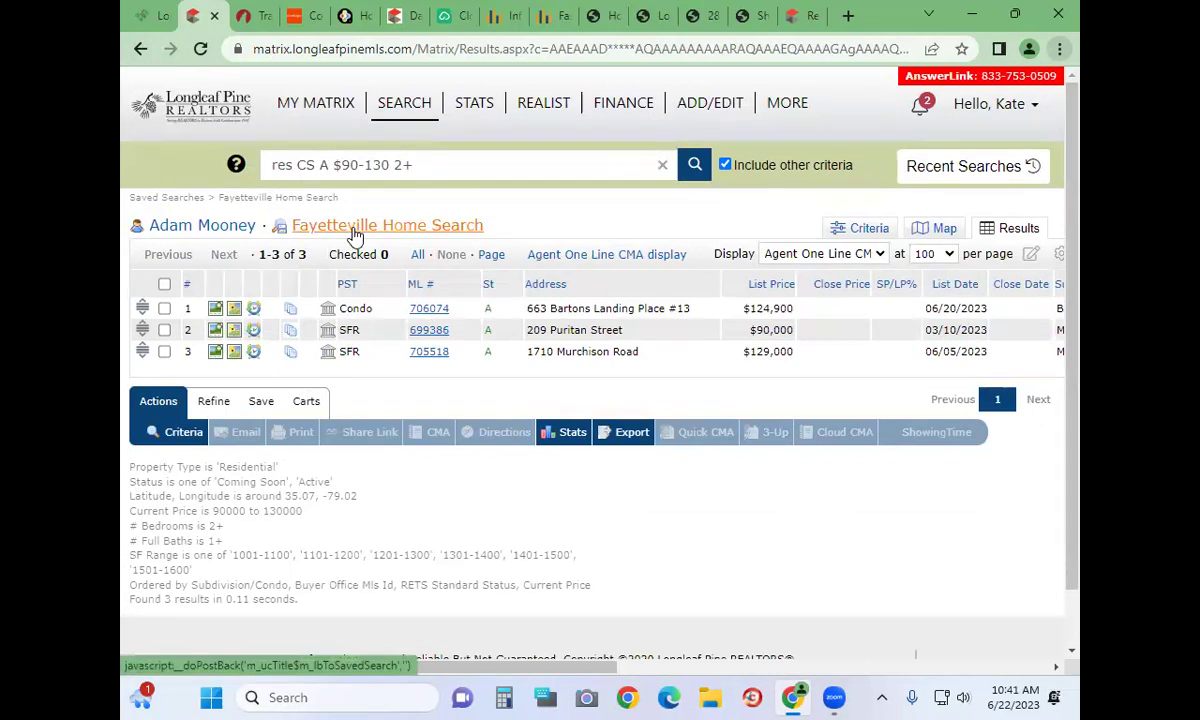
pyautogui.moveTo(318, 102)
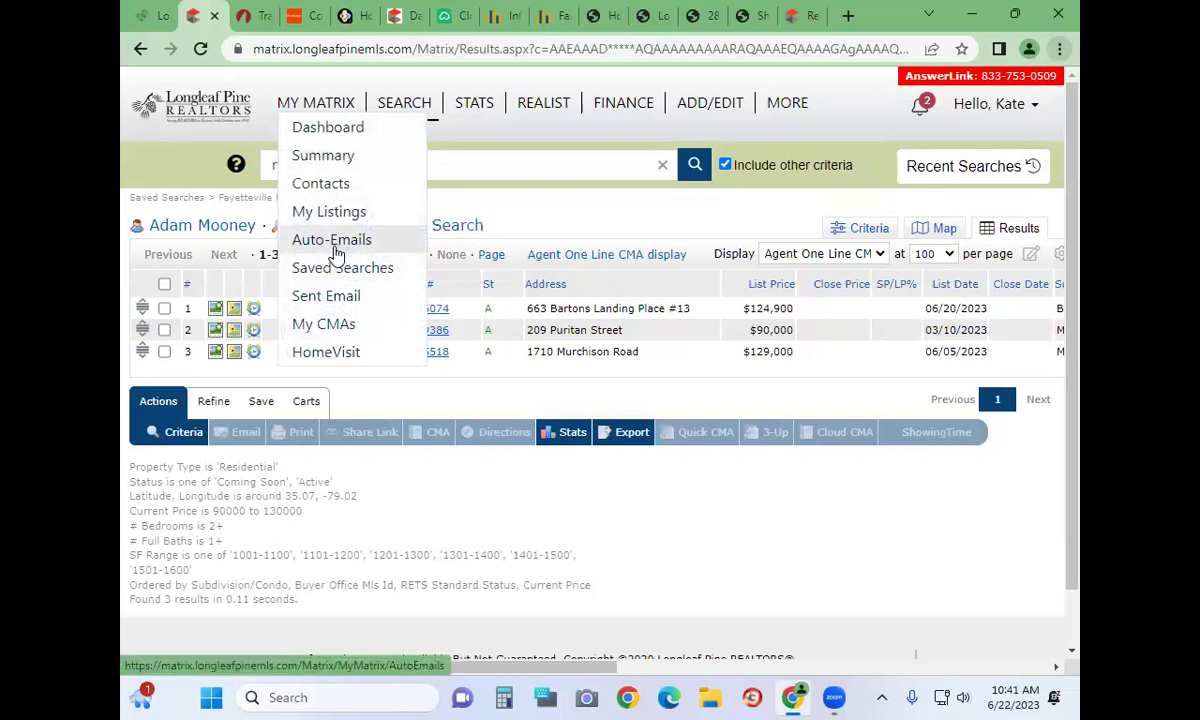
pyautogui.click(332, 305)
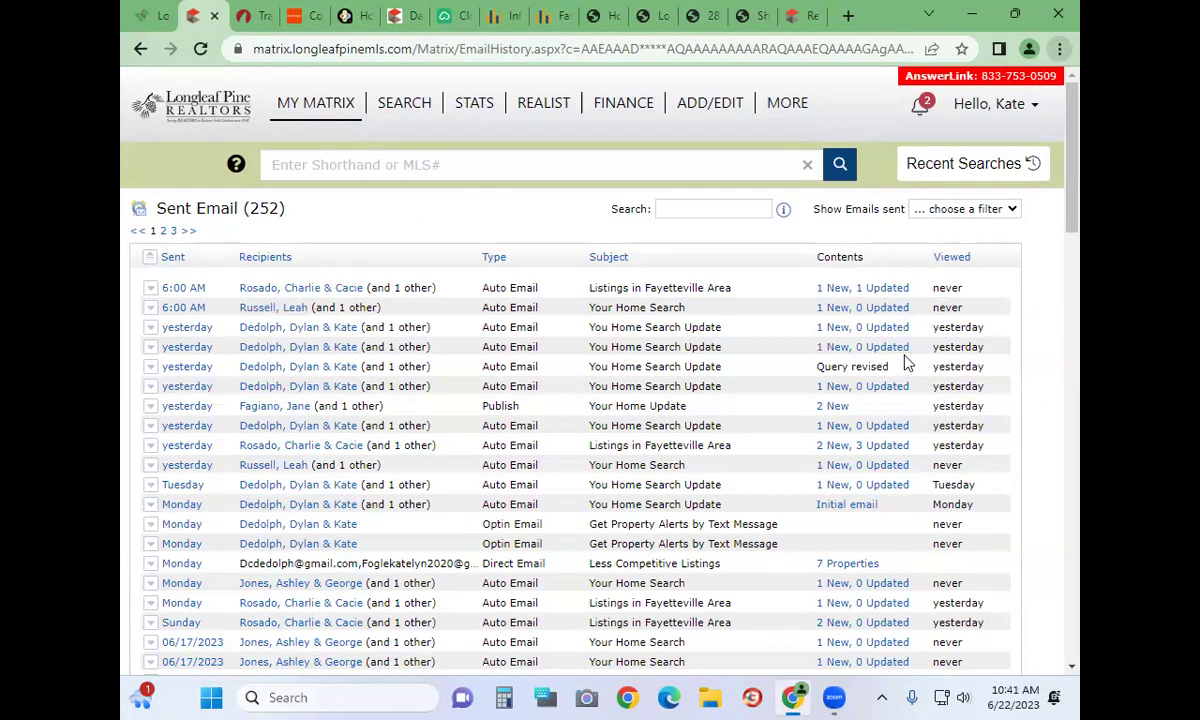
# Scroll through the 252 sent emails, checking their type, subject and viewed status
pyautogui.scroll(-3, 323, 288)
pyautogui.scroll(3, 323, 288)
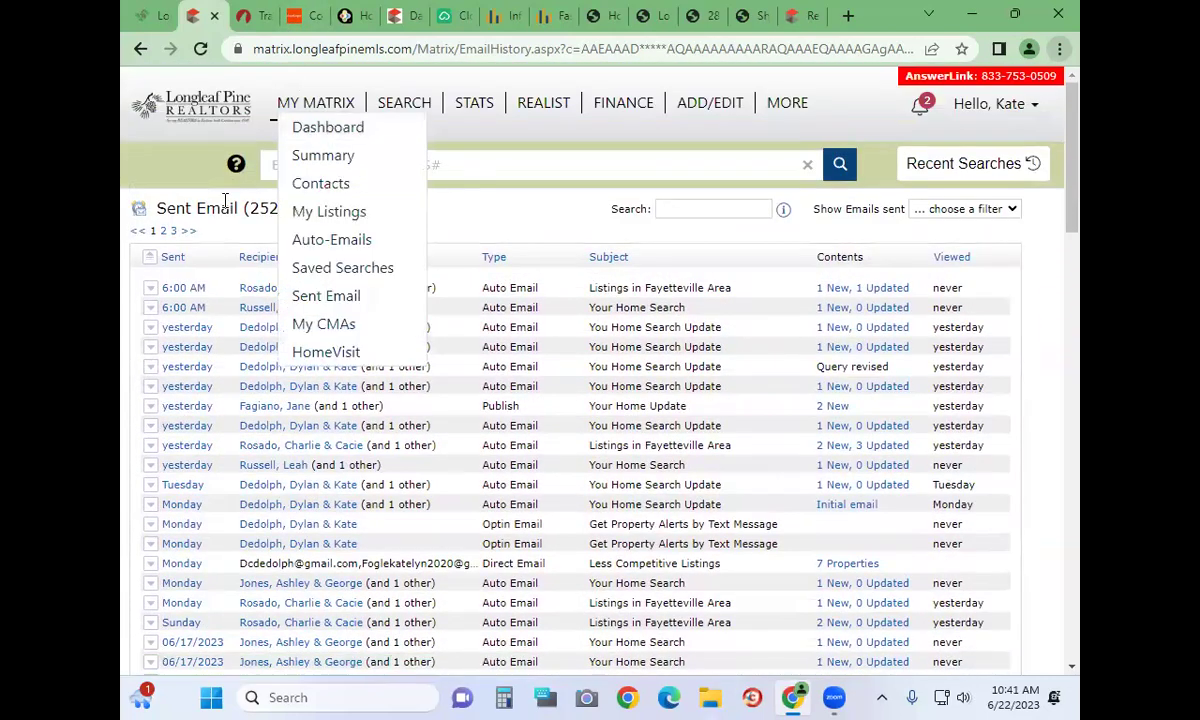
# Open My CMAs to view the 23 saved Listing CMAs, then reload the list
pyautogui.click(327, 333)
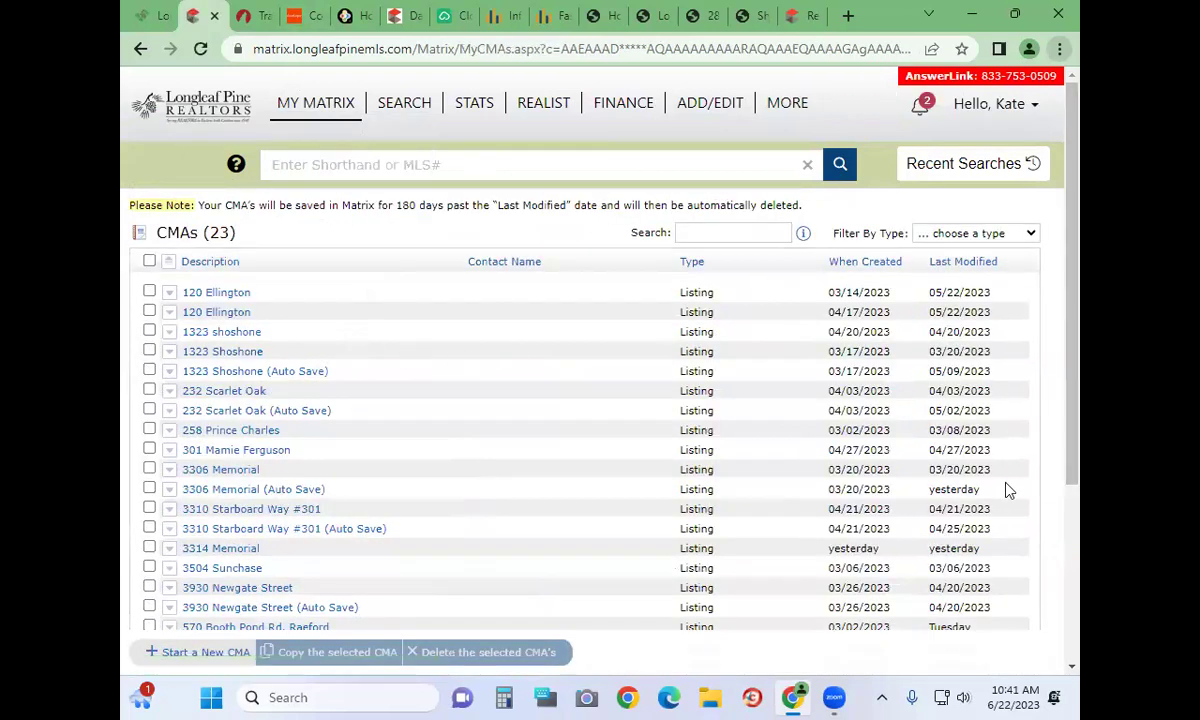
pyautogui.scroll(-3, 1000, 495)
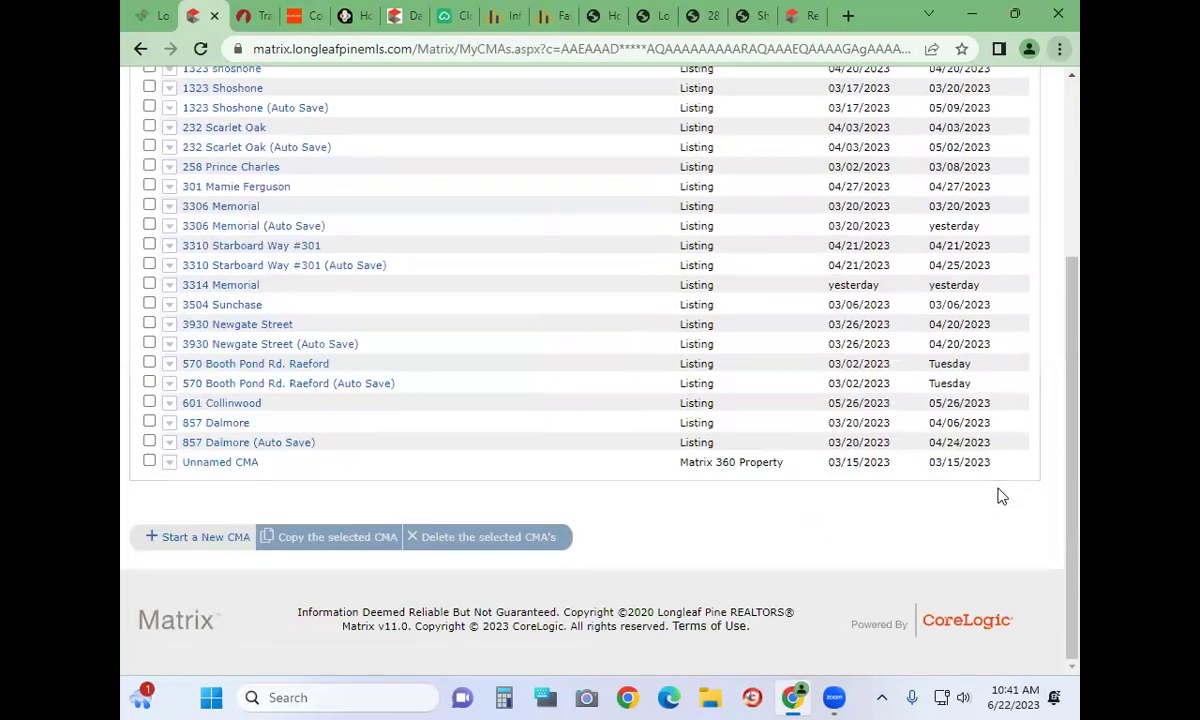
pyautogui.scroll(5, 1000, 495)
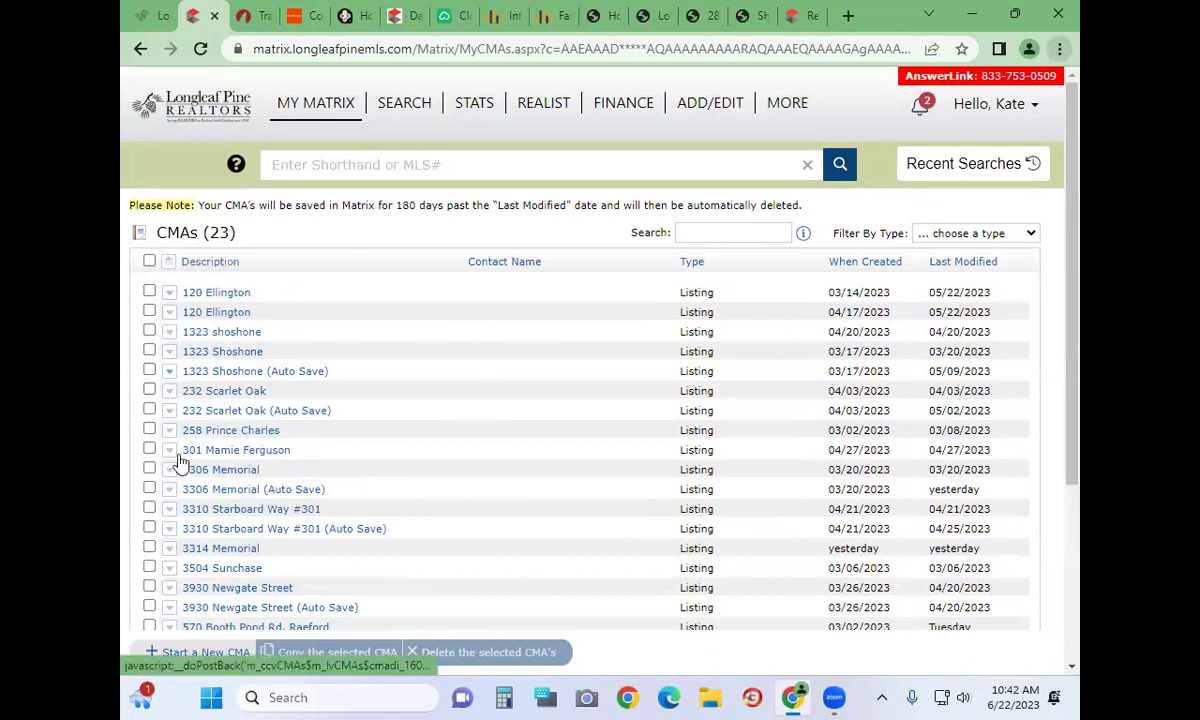
pyautogui.moveTo(300, 103)
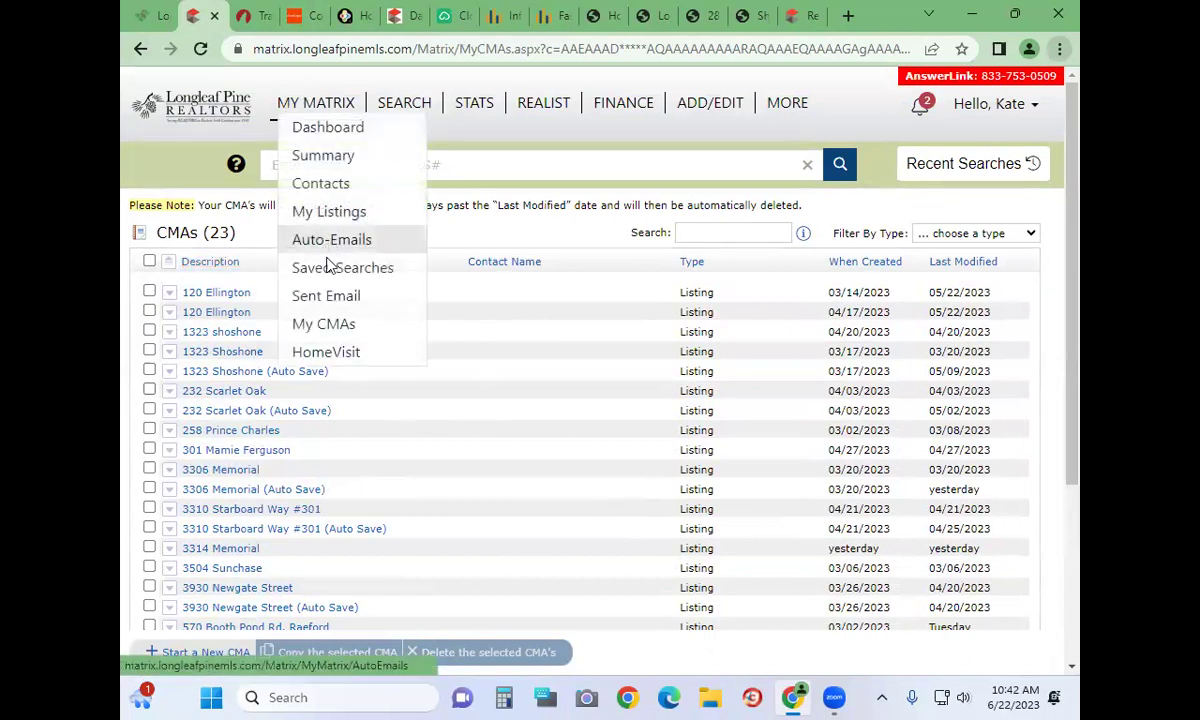
pyautogui.click(315, 330)
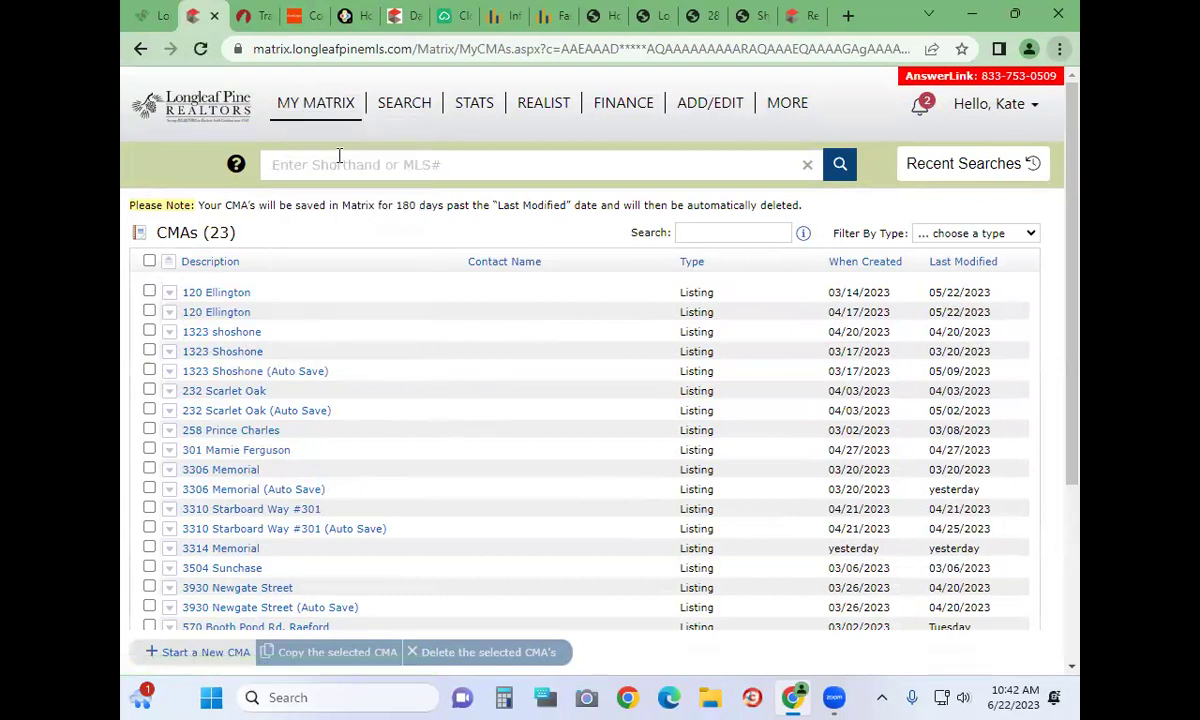
# Start a new Listing-type CMA in the CMA Wizard, then launch HomeVisit in a new tab
pyautogui.click(170, 655)
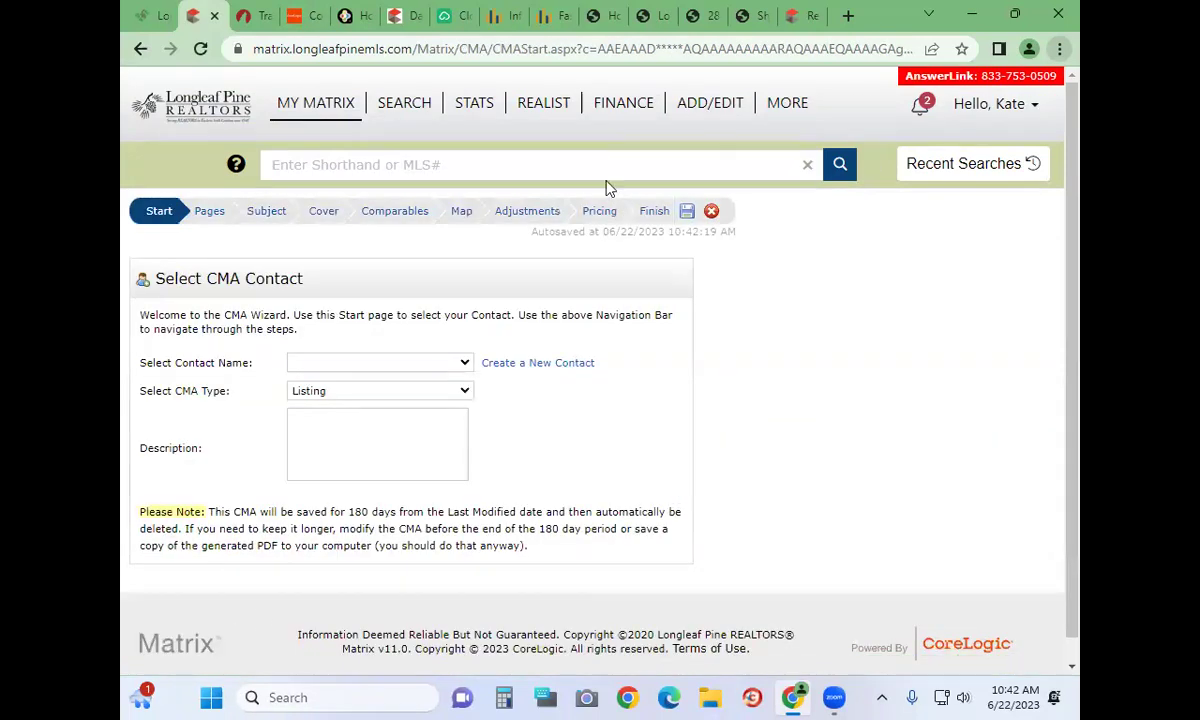
pyautogui.moveTo(275, 112)
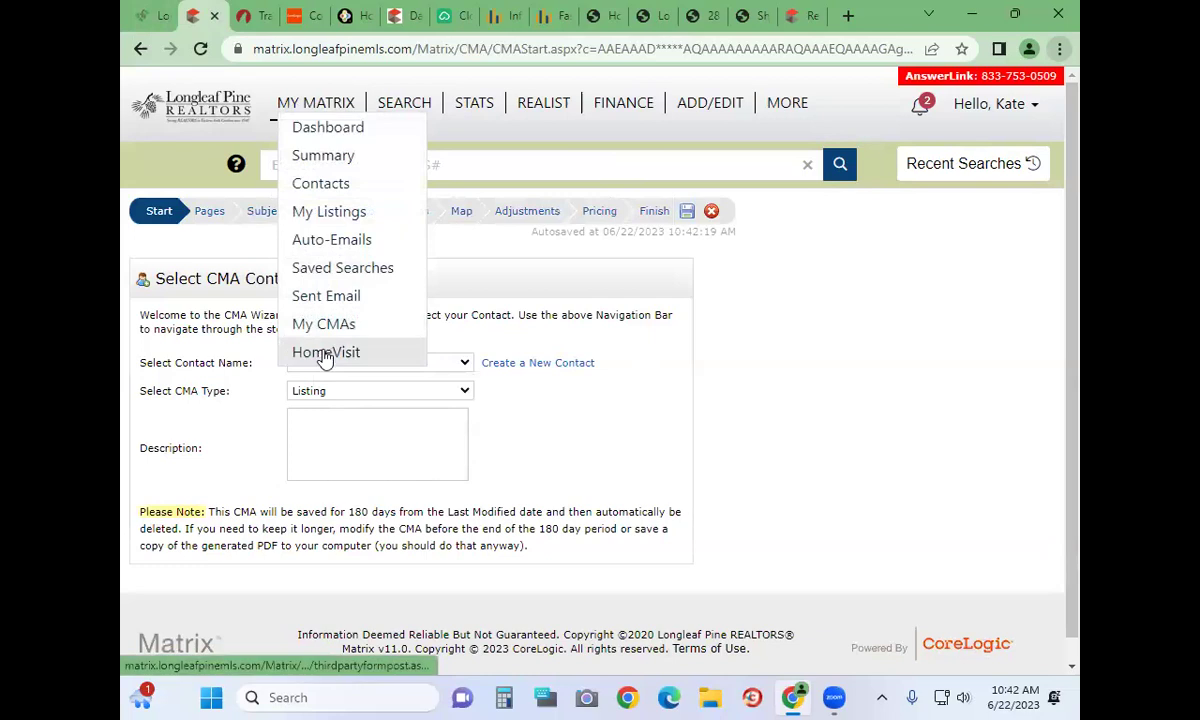
pyautogui.click(325, 352)
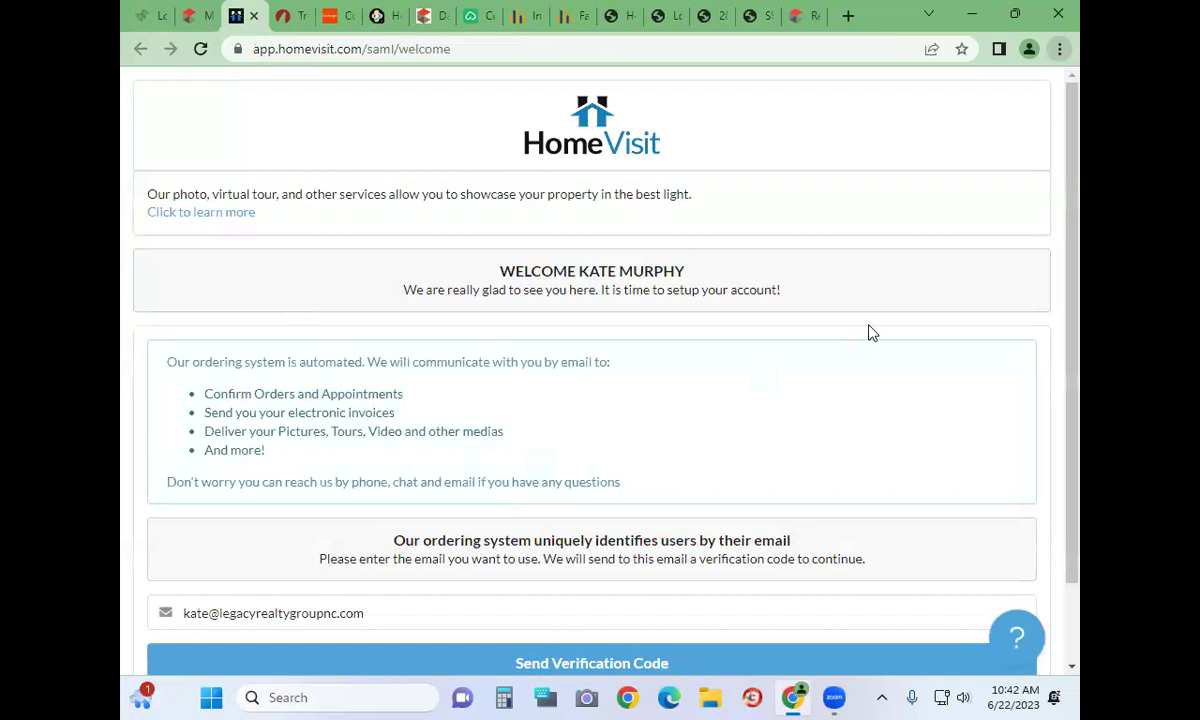
# Close the HomeVisit account-setup tab and return to the Matrix CMA Wizard tab
pyautogui.scroll(-2, 652, 404)
pyautogui.scroll(2, 652, 404)
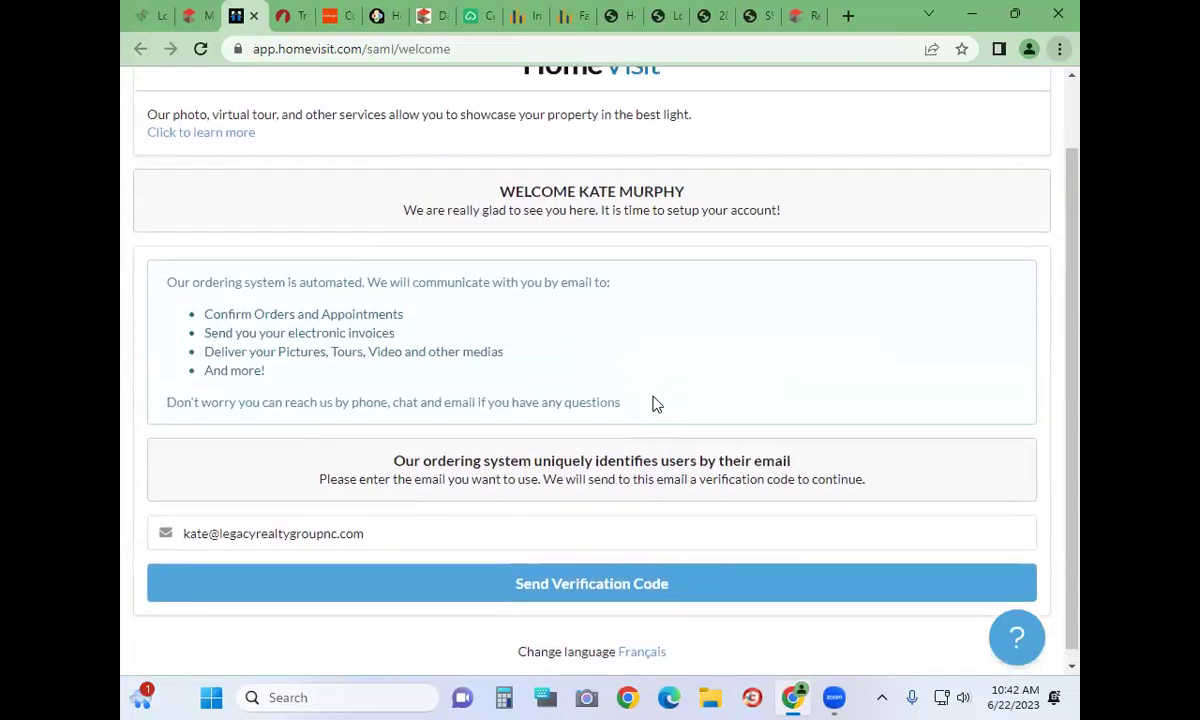
pyautogui.click(253, 16)
pyautogui.click(160, 26)
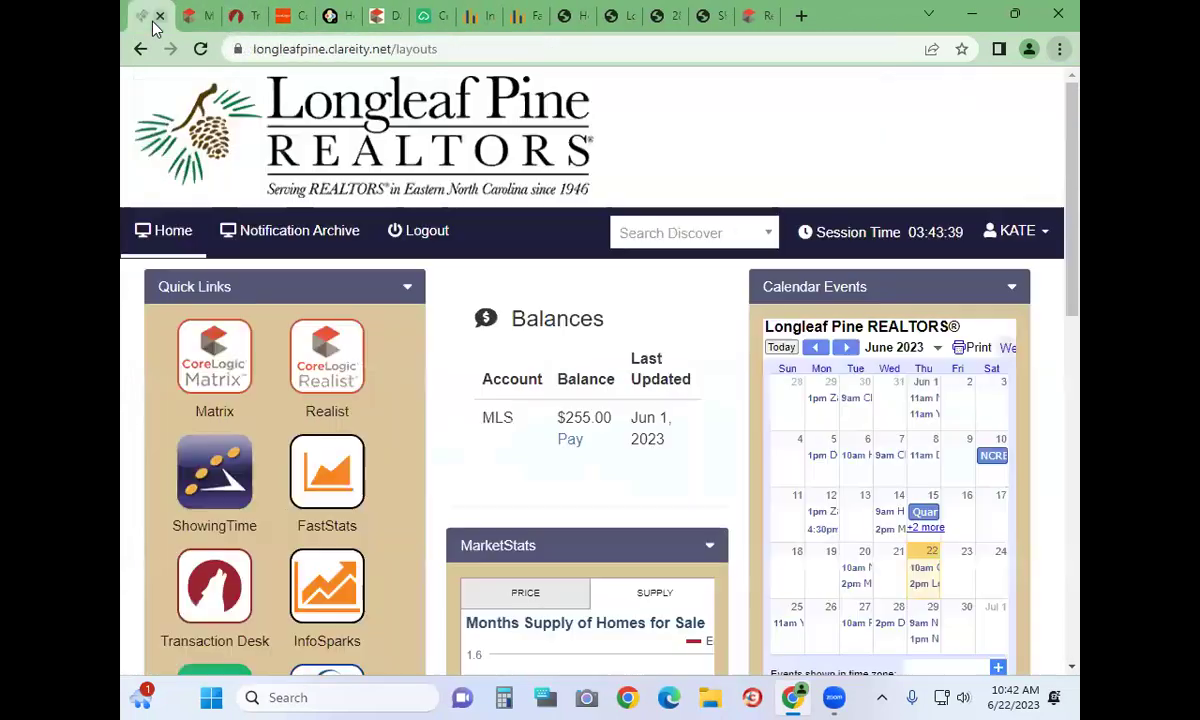
pyautogui.click(210, 26)
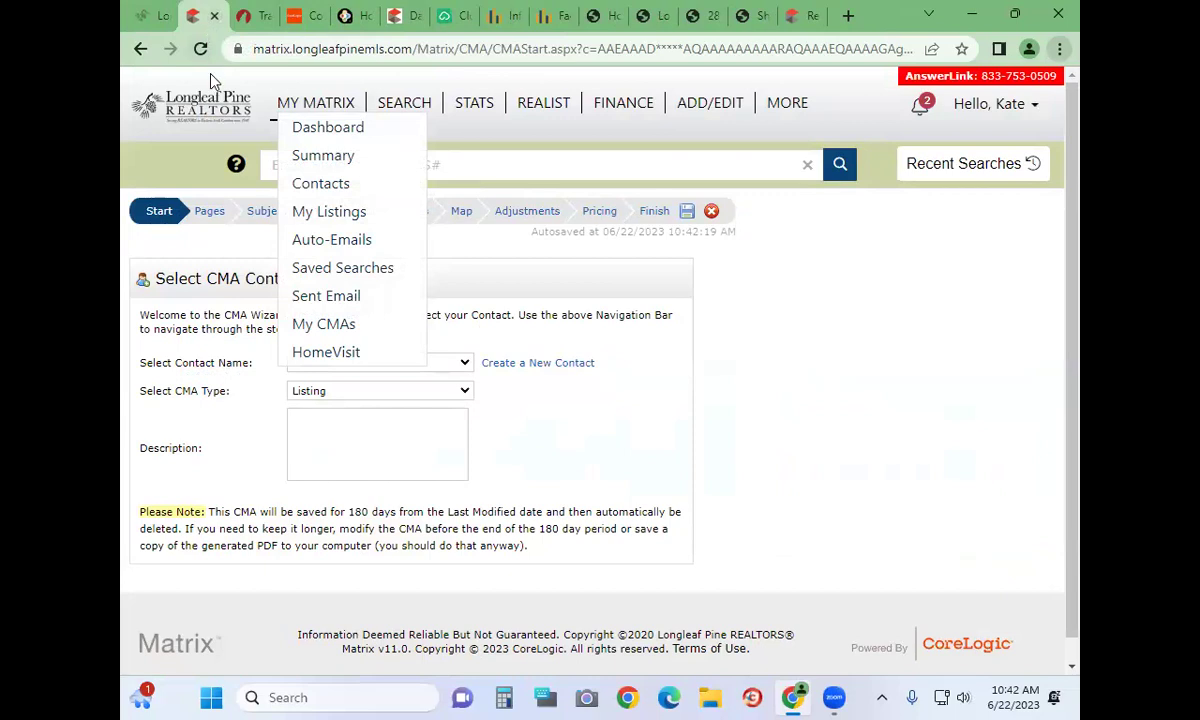
# Bring the CMA Wizard Start page with the autosaved Listing CMA back into full view
pyautogui.click(580, 632)
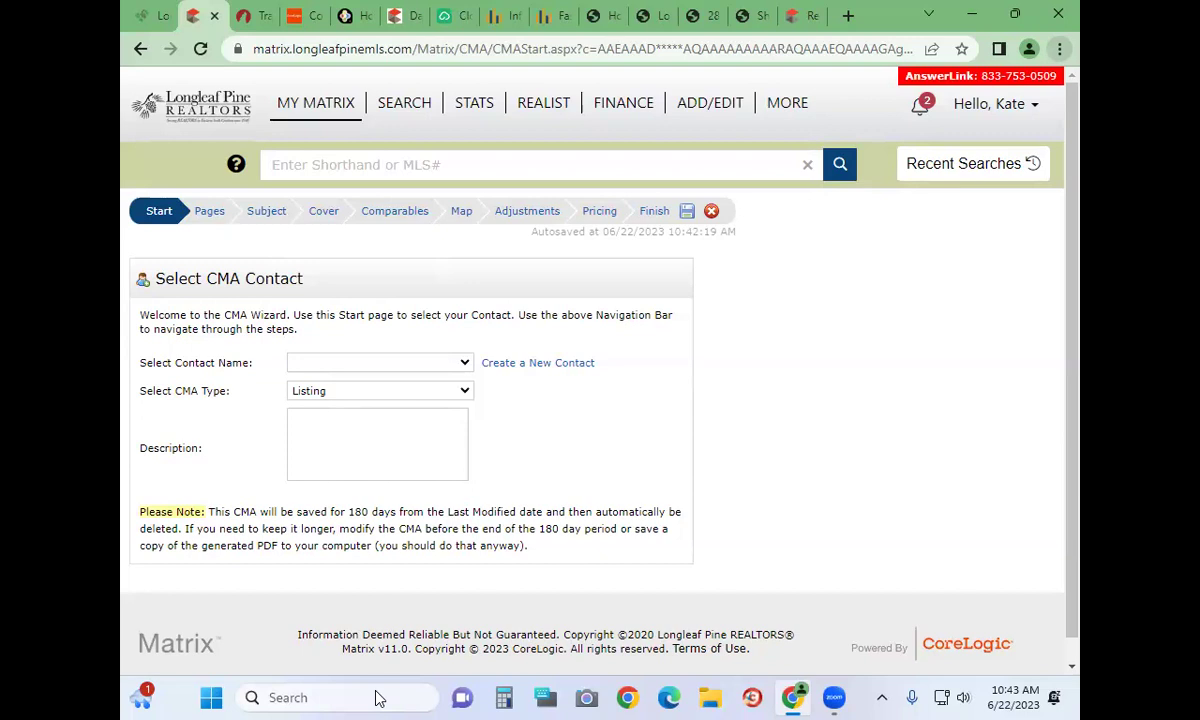
pyautogui.moveTo(327, 110)
pyautogui.moveTo(400, 113)
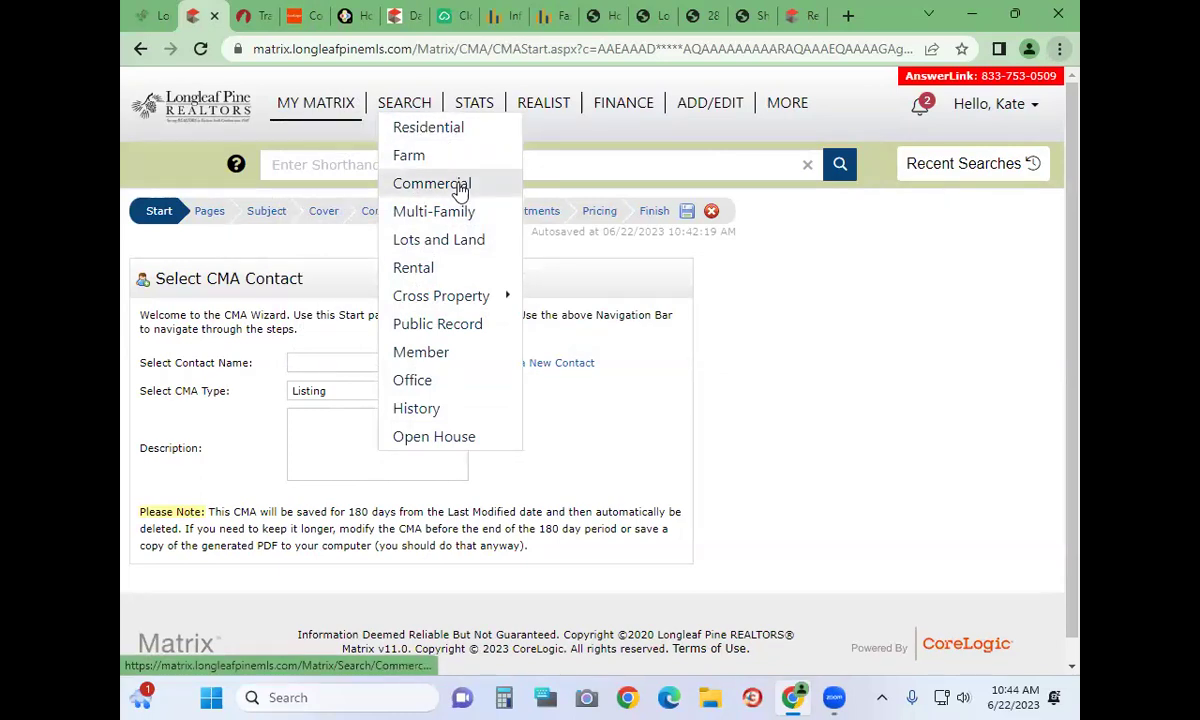
# Open the Cross Property search and tick Residential and Lots and Land property types
pyautogui.click(450, 305)
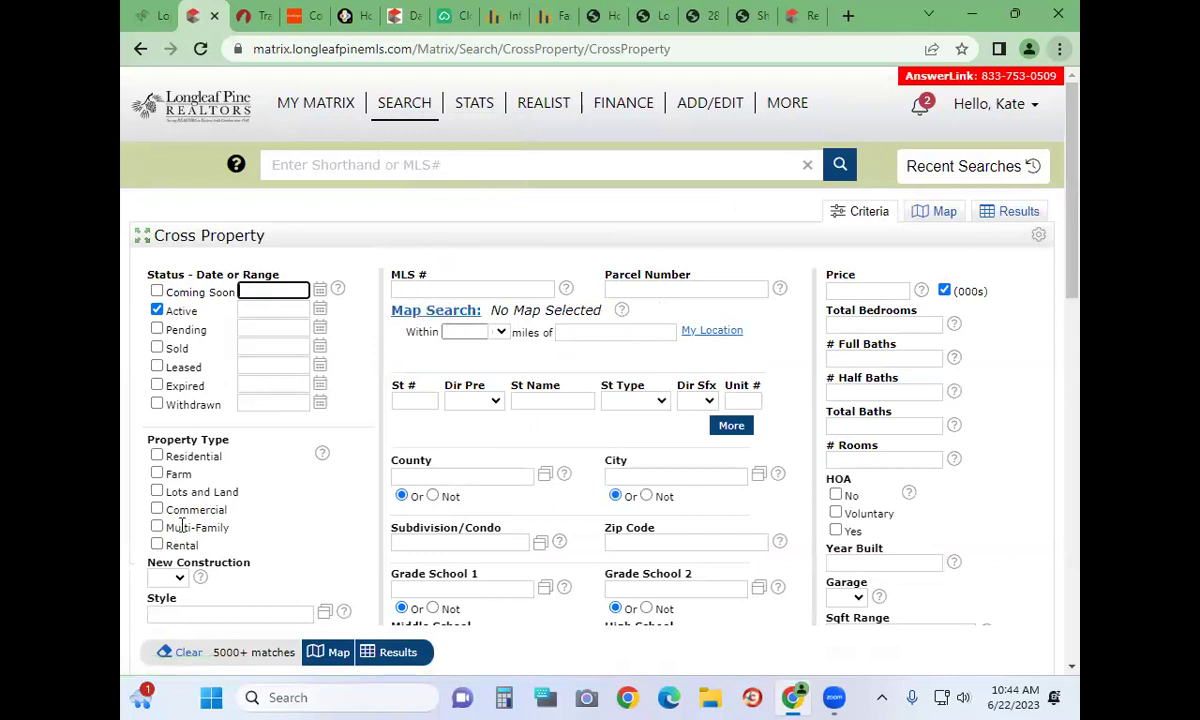
pyautogui.scroll(-1, 337, 487)
pyautogui.scroll(-3, 337, 487)
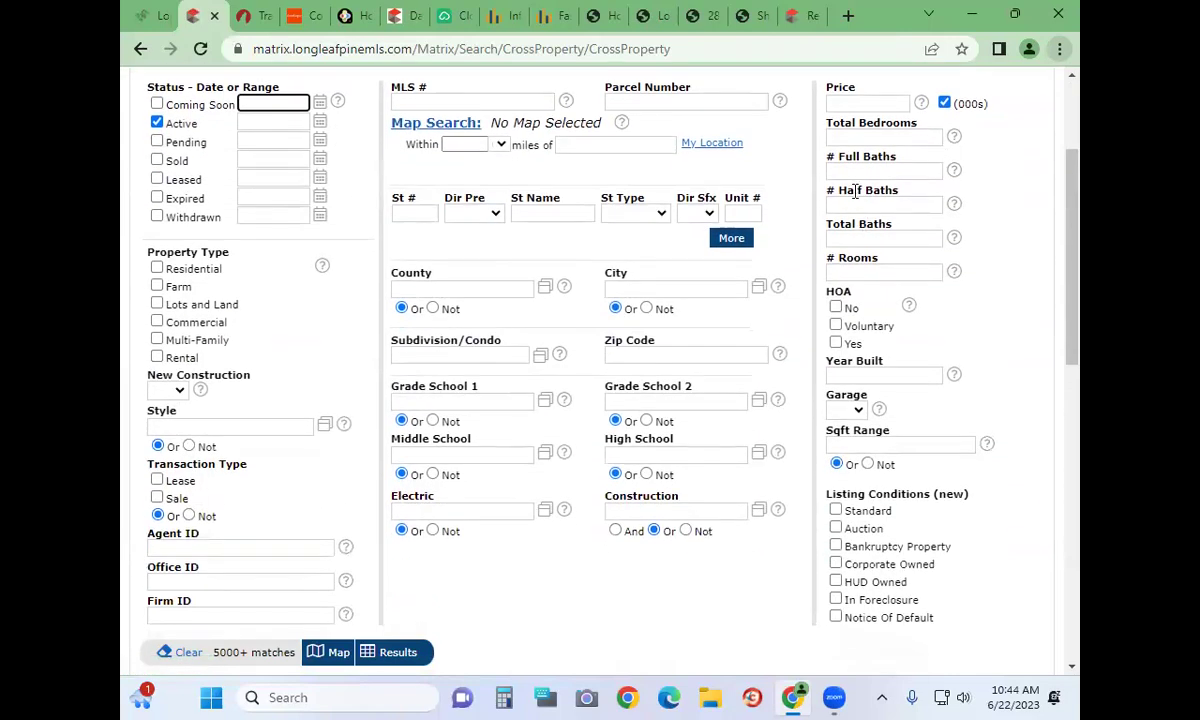
pyautogui.click(849, 140)
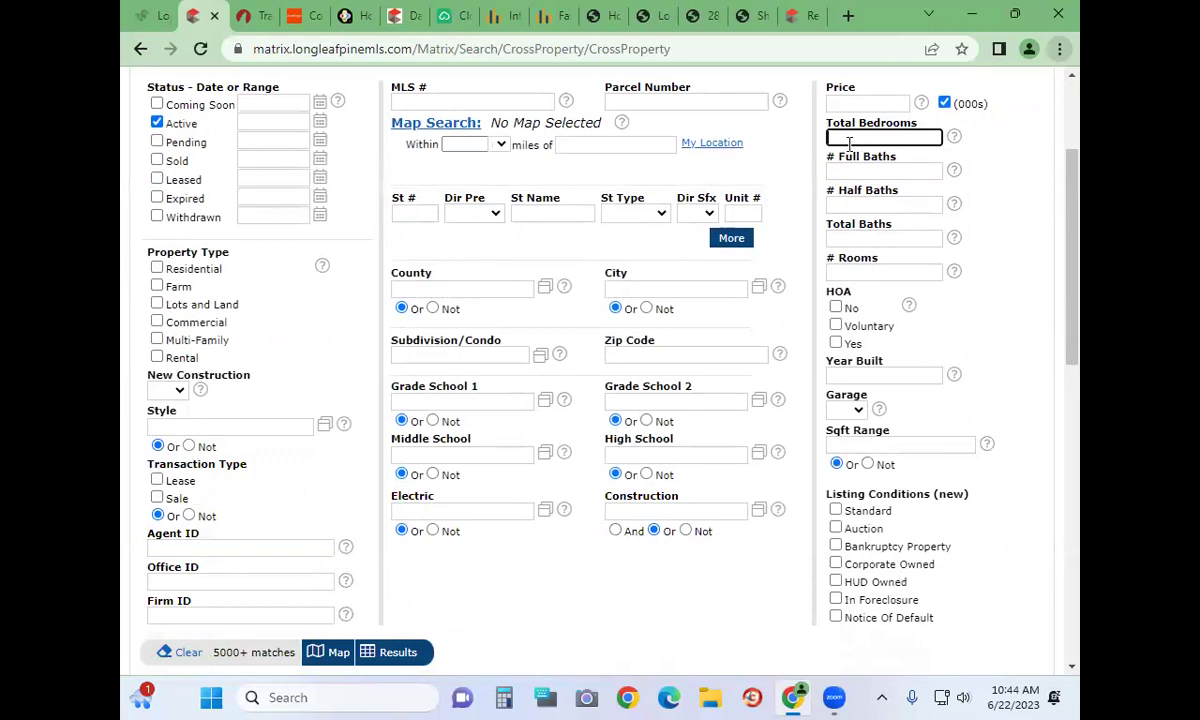
pyautogui.click(157, 268)
pyautogui.click(157, 305)
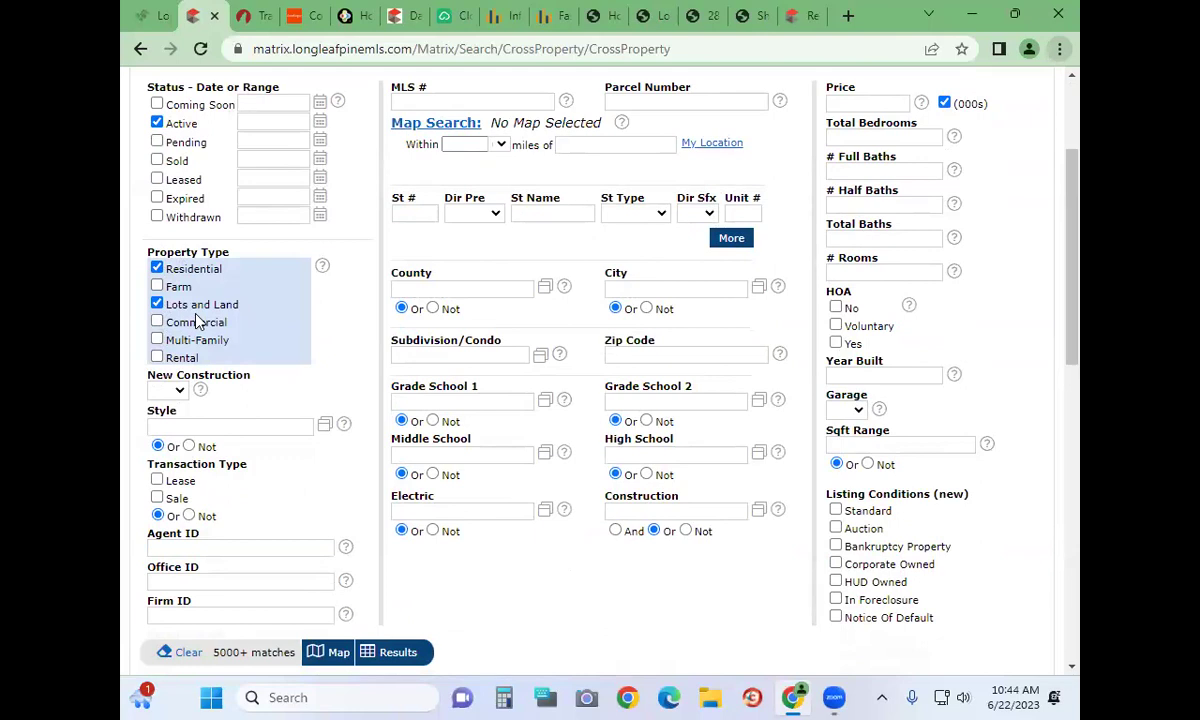
# Switch to the Residential search form from the SEARCH menu
pyautogui.scroll(2, 348, 327)
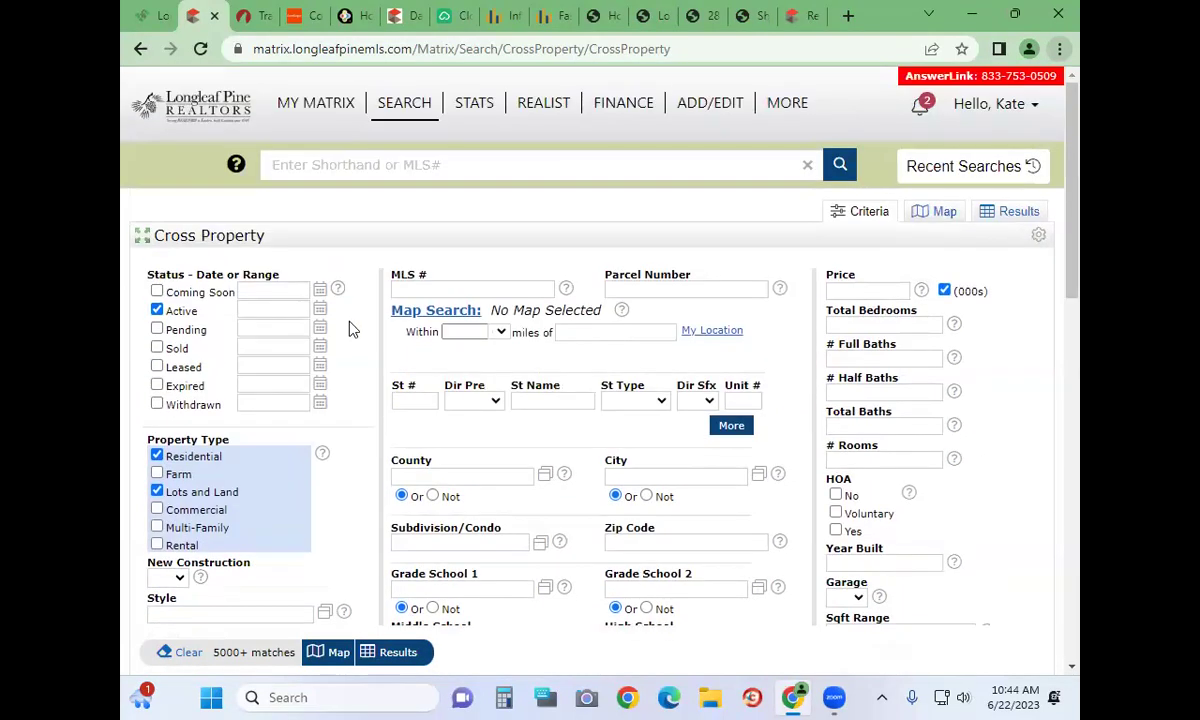
pyautogui.moveTo(430, 108)
pyautogui.moveTo(439, 298)
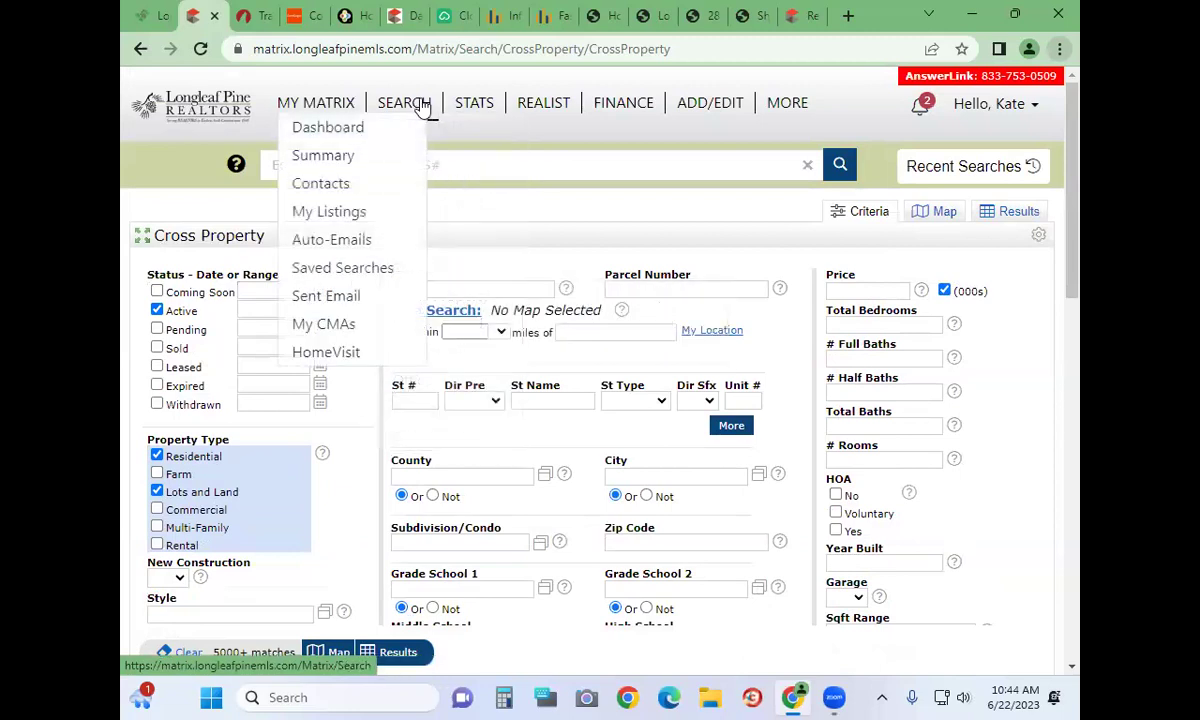
pyautogui.click(435, 127)
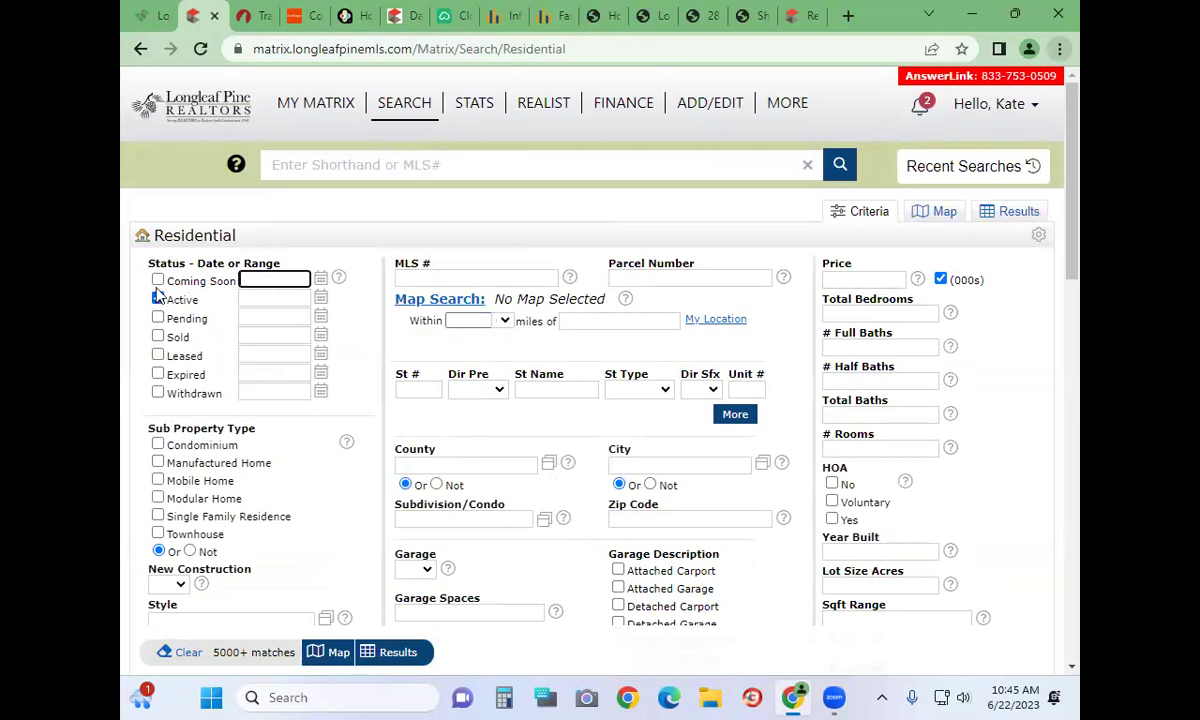
# Include Coming Soon and Sold listings, setting the Sold range to 0-365
pyautogui.click(158, 281)
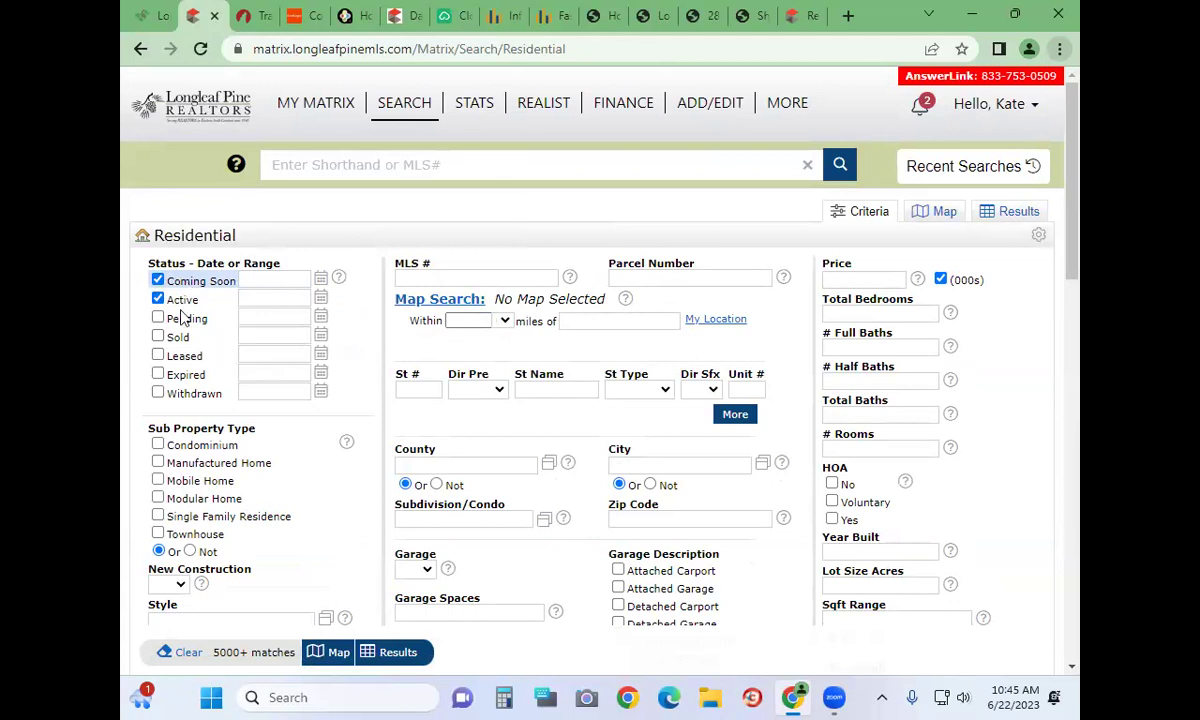
pyautogui.click(160, 337)
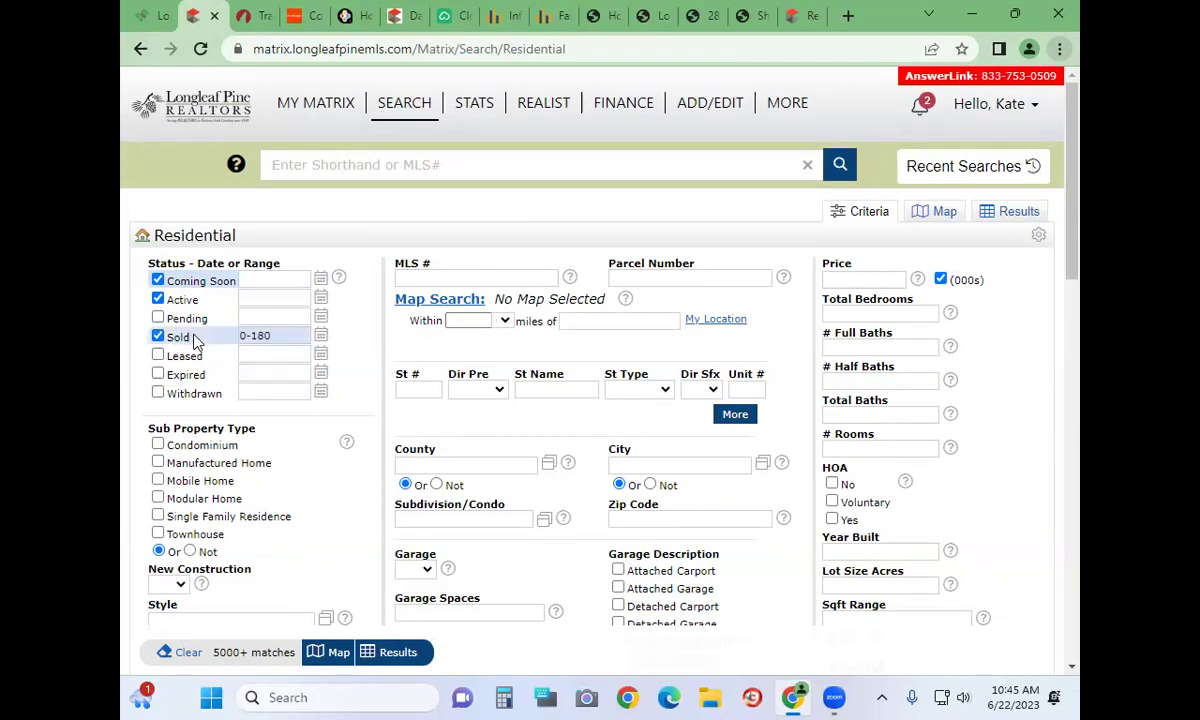
pyautogui.click(294, 338)
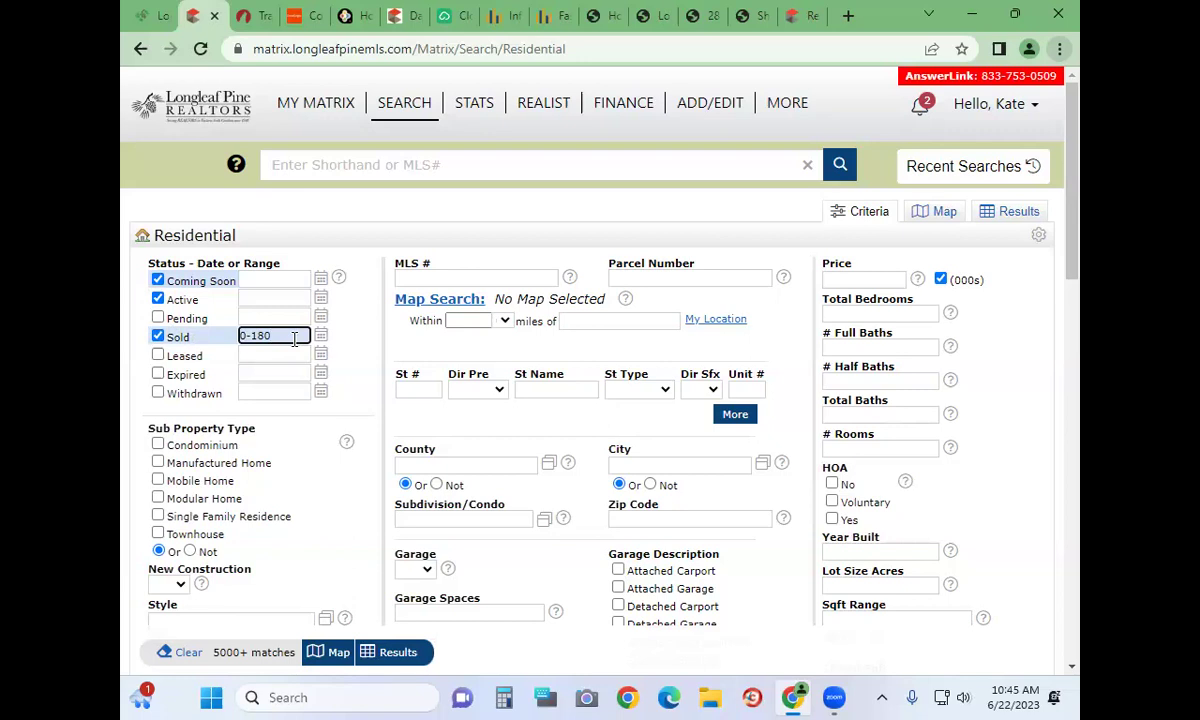
pyautogui.moveTo(276, 334); pyautogui.dragTo(253, 331)
pyautogui.write('270')
pyautogui.press('BackSpace')
pyautogui.press('BackSpace')
pyautogui.press('BackSpace')
pyautogui.write('365')
pyautogui.click(120, 338)
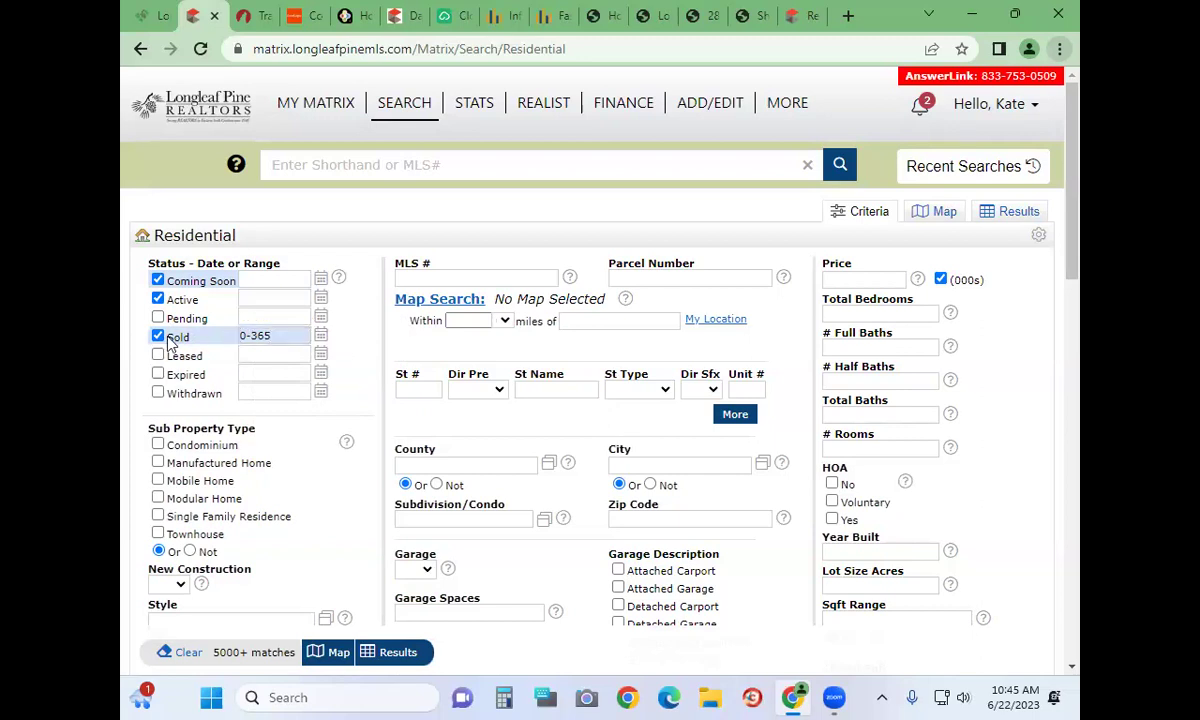
# Change the Sold range value to 365+
pyautogui.click(279, 336)
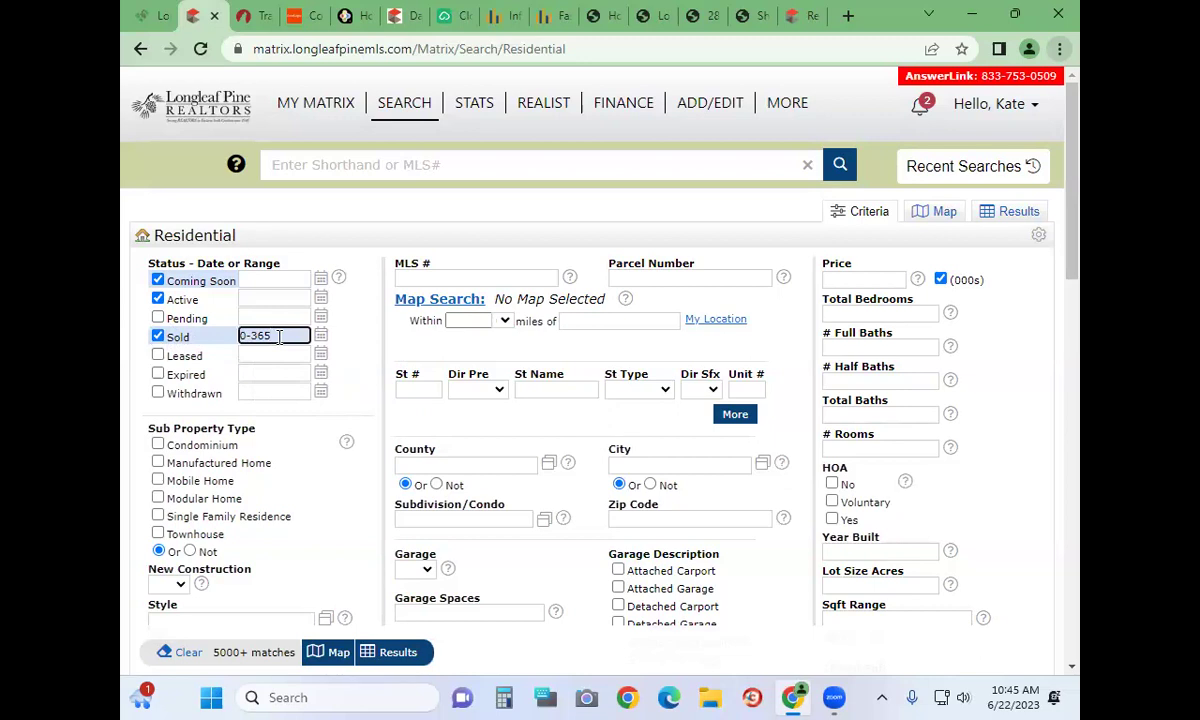
pyautogui.hotkey('ctrl', 'a')
pyautogui.press('BackSpace')
pyautogui.write('365+')
# Commit the 365+ Sold range and tick the Leased, Expired and Withdrawn statuses
pyautogui.click(168, 307)
pyautogui.click(160, 356)
pyautogui.click(174, 376)
pyautogui.click(176, 394)
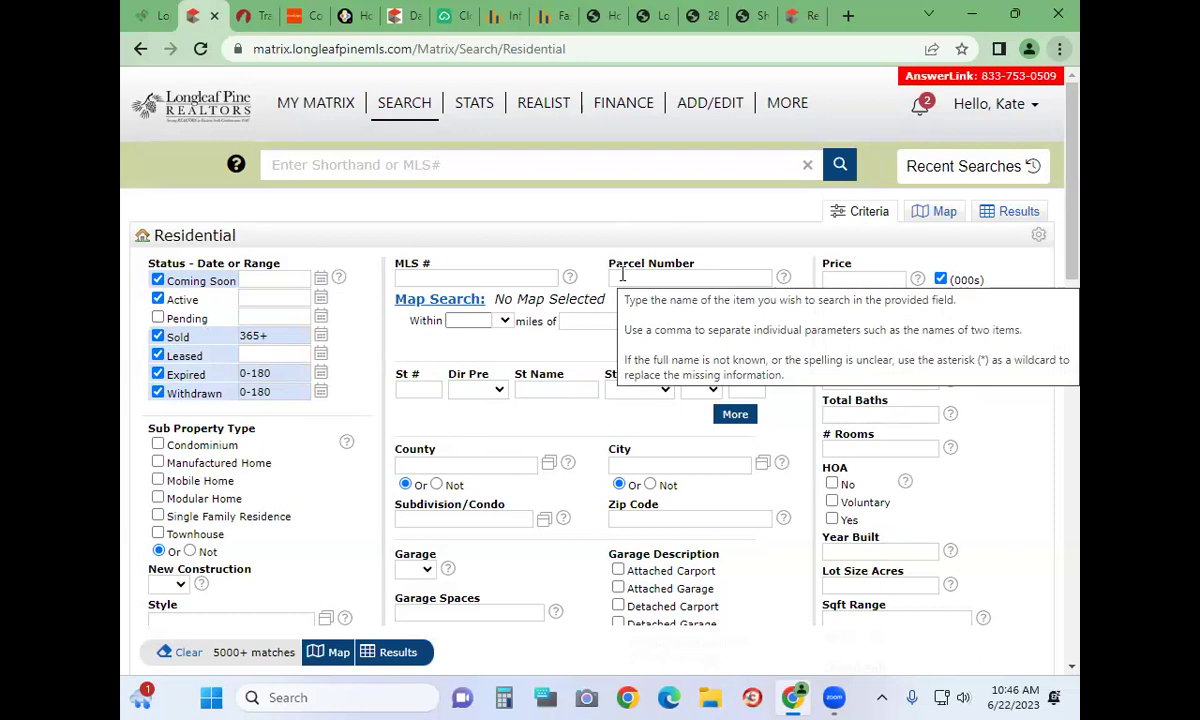
# Change the Sold date range to 0-180
pyautogui.click(288, 280)
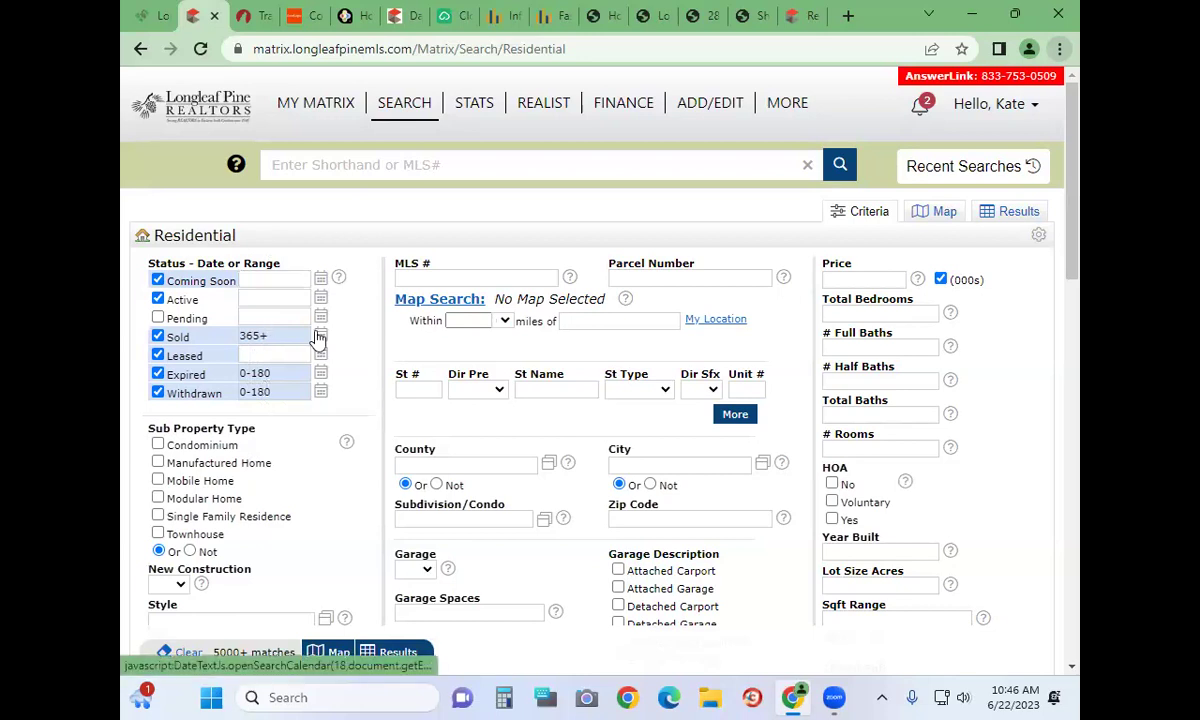
pyautogui.moveTo(316, 341); pyautogui.dragTo(291, 337)
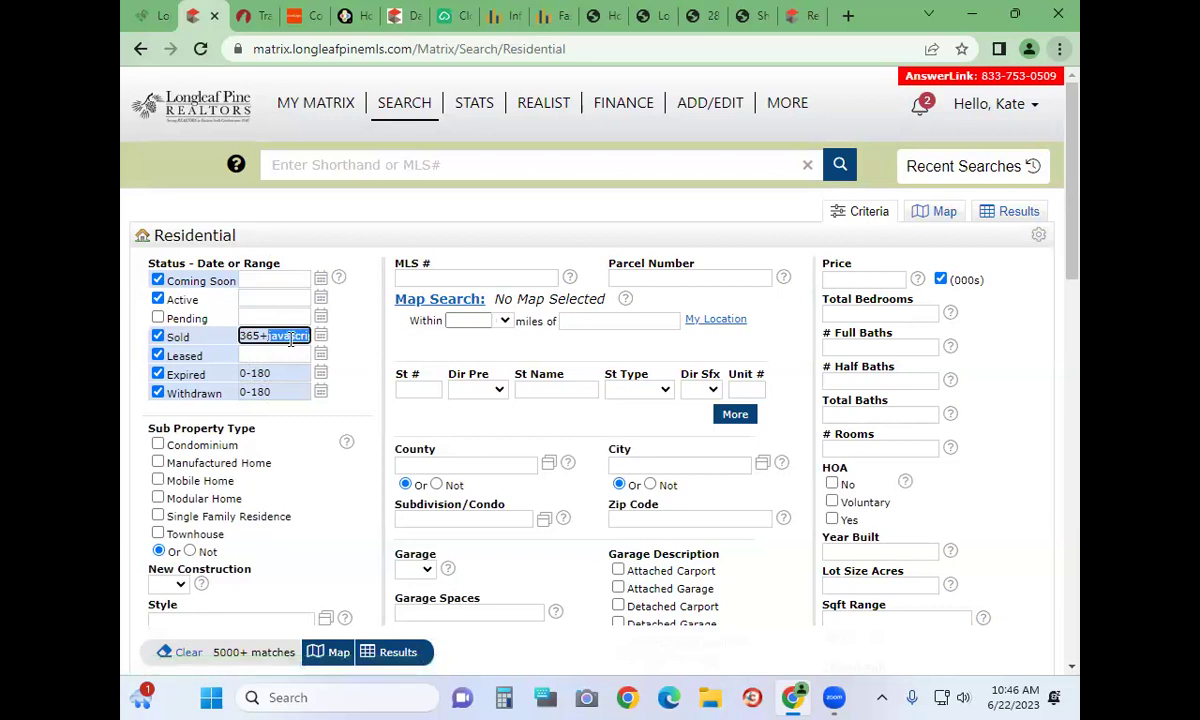
pyautogui.press('BackSpace')
pyautogui.write('0-180')
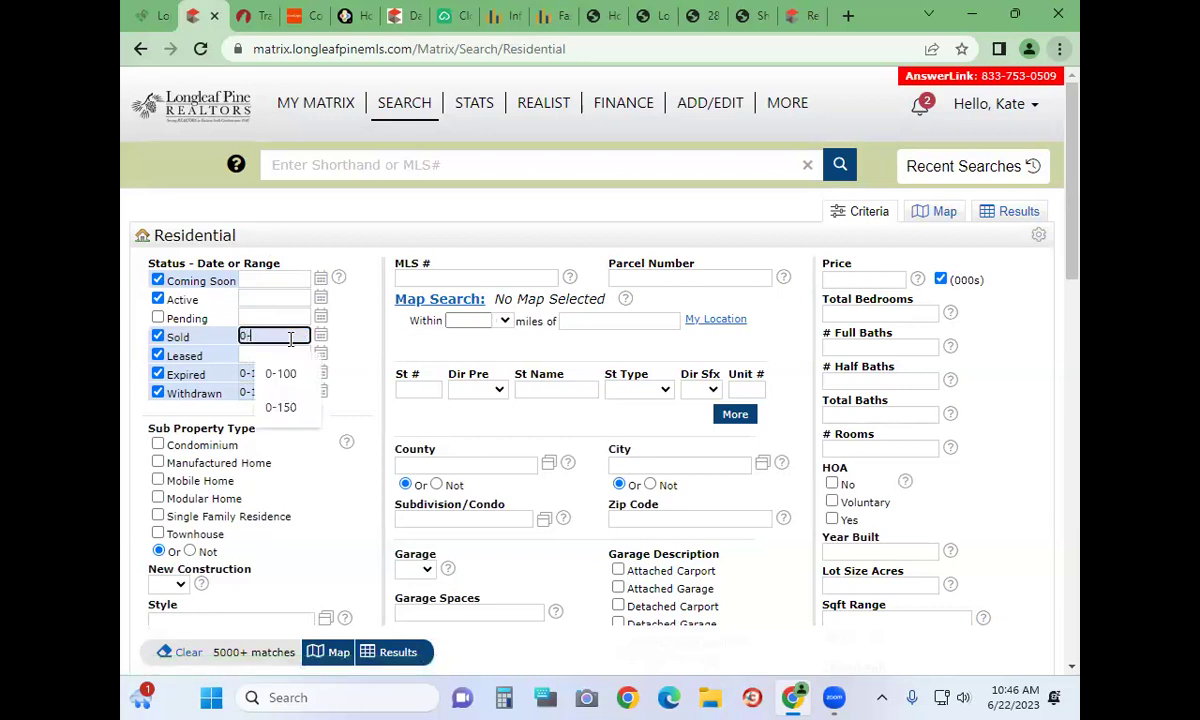
# Uncheck Expired, Leased and Withdrawn, and add Pending listings within 0-180
pyautogui.click(157, 373)
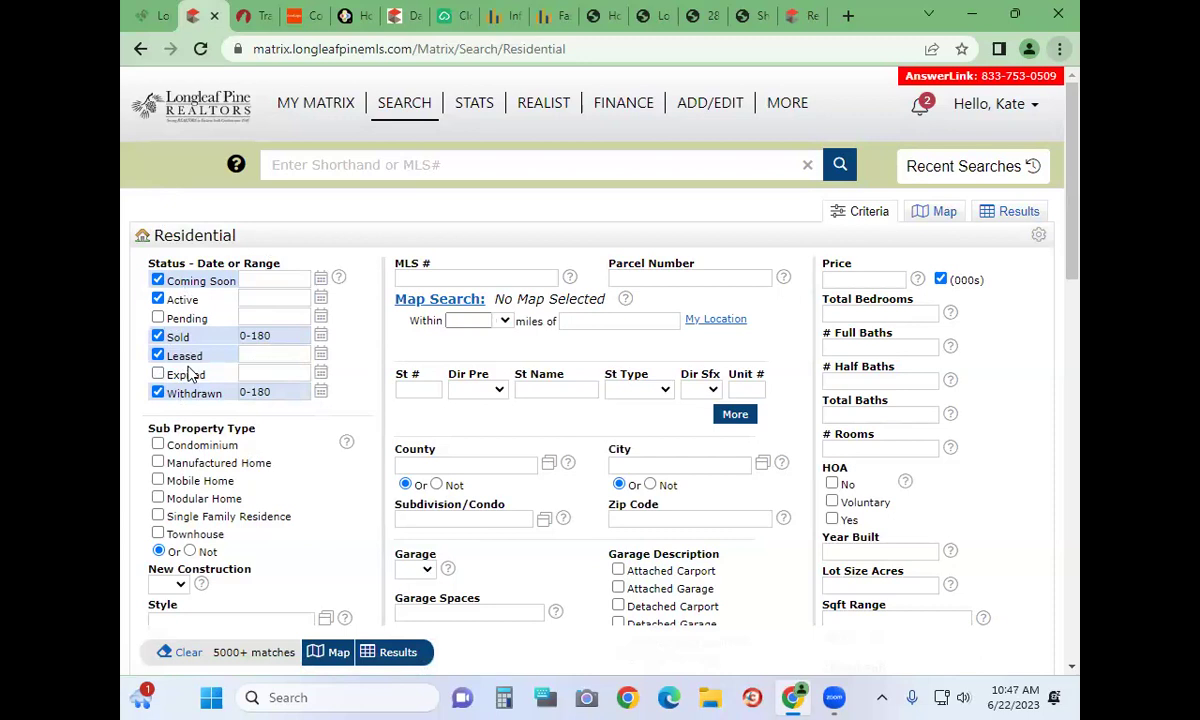
pyautogui.click(157, 356)
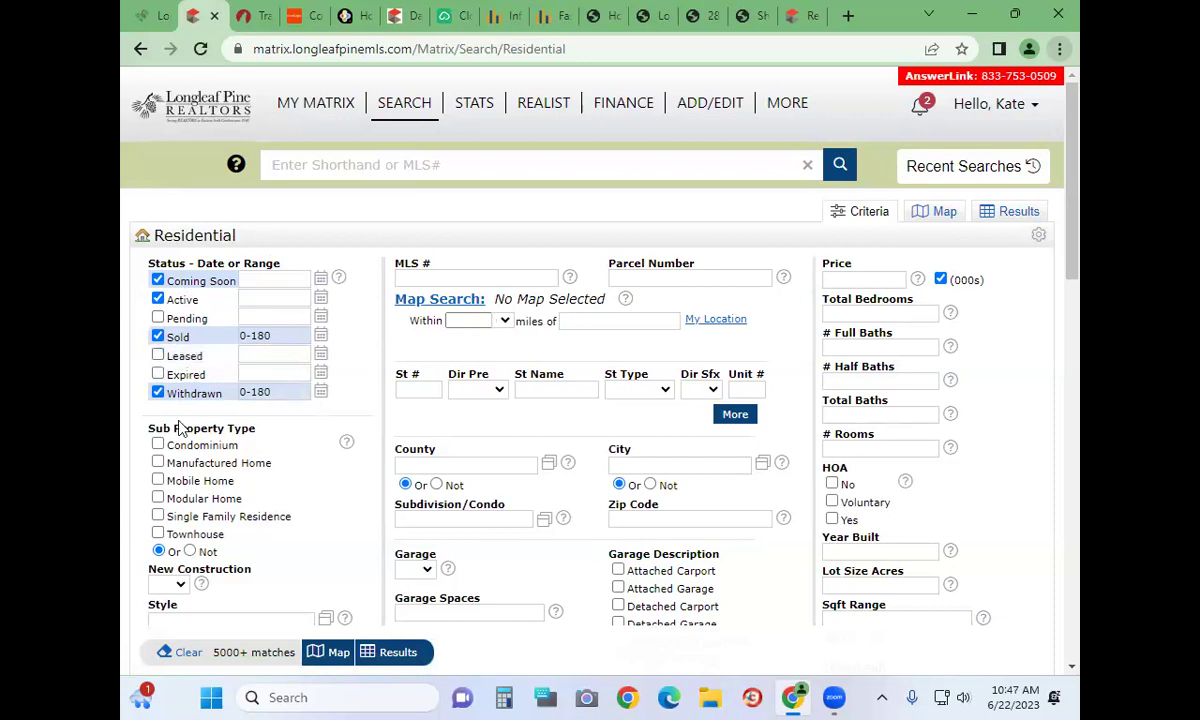
pyautogui.click(158, 392)
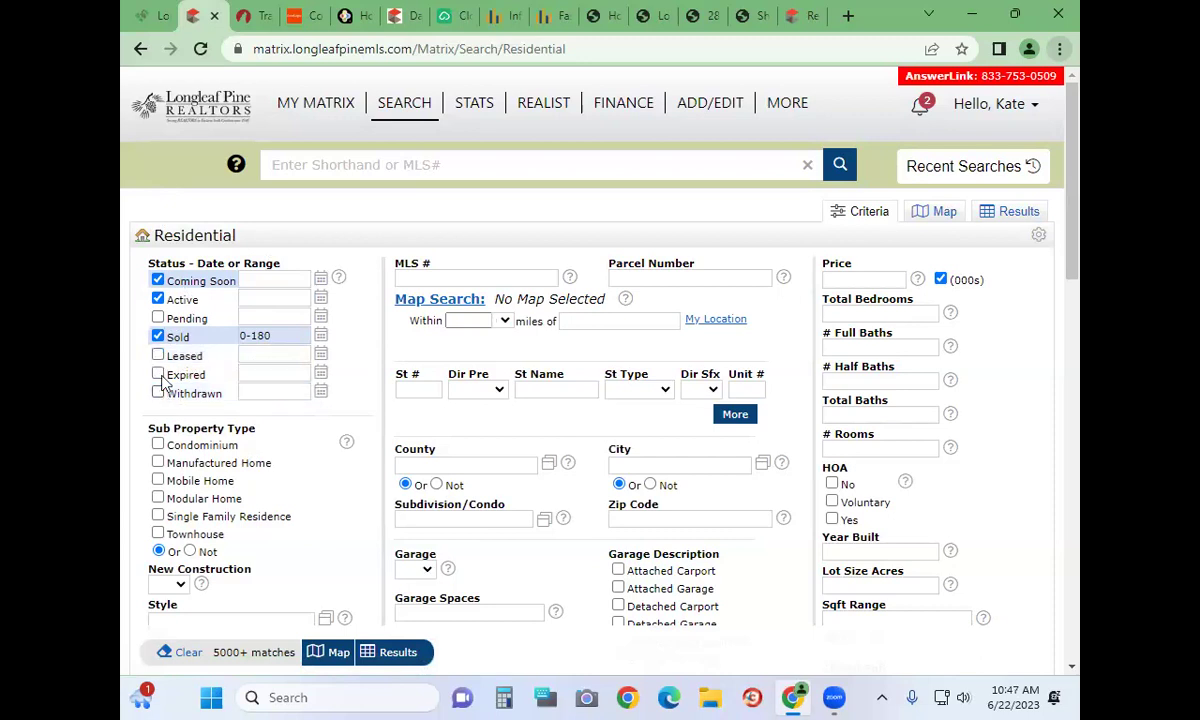
pyautogui.click(157, 318)
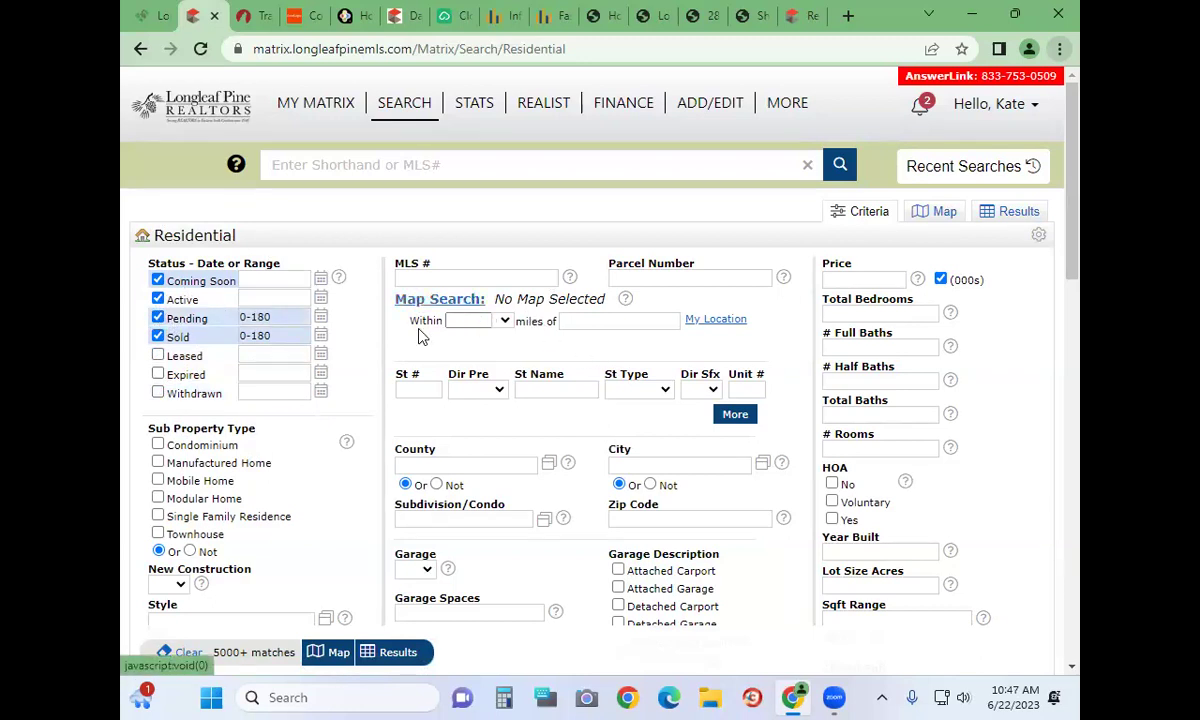
# Enter a Price range of 120-220 (in thousands) with (000s) checked, giving 3035 matches
pyautogui.click(896, 277)
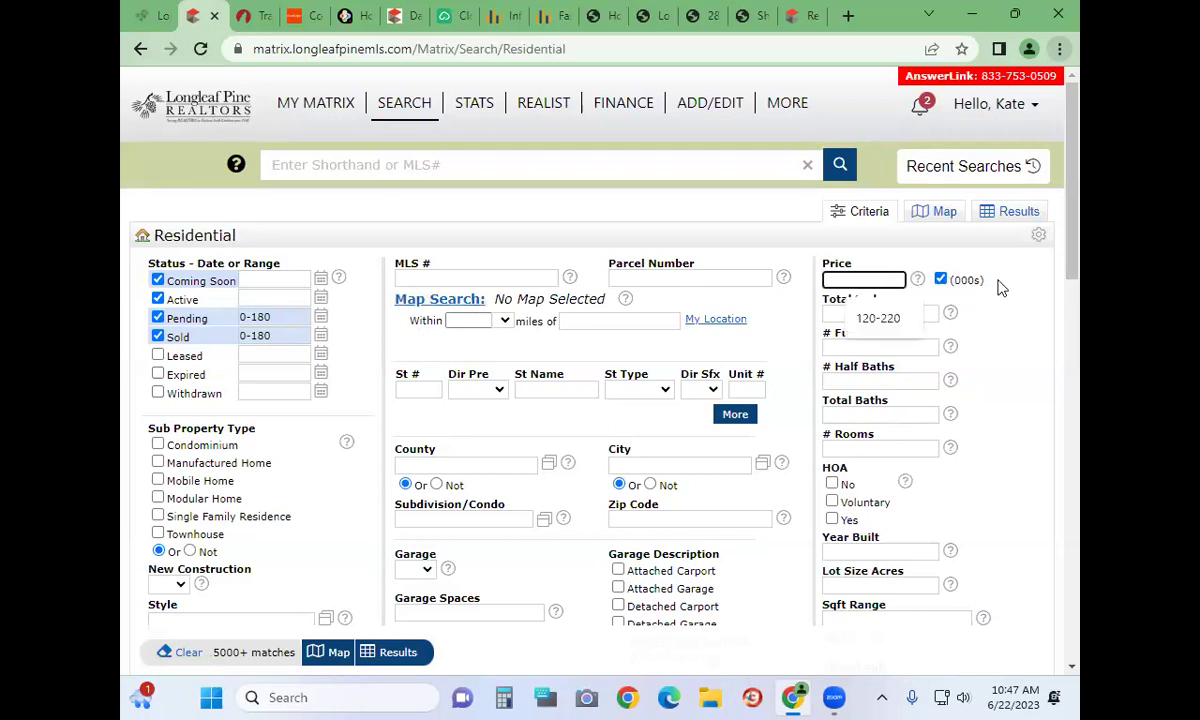
pyautogui.click(877, 319)
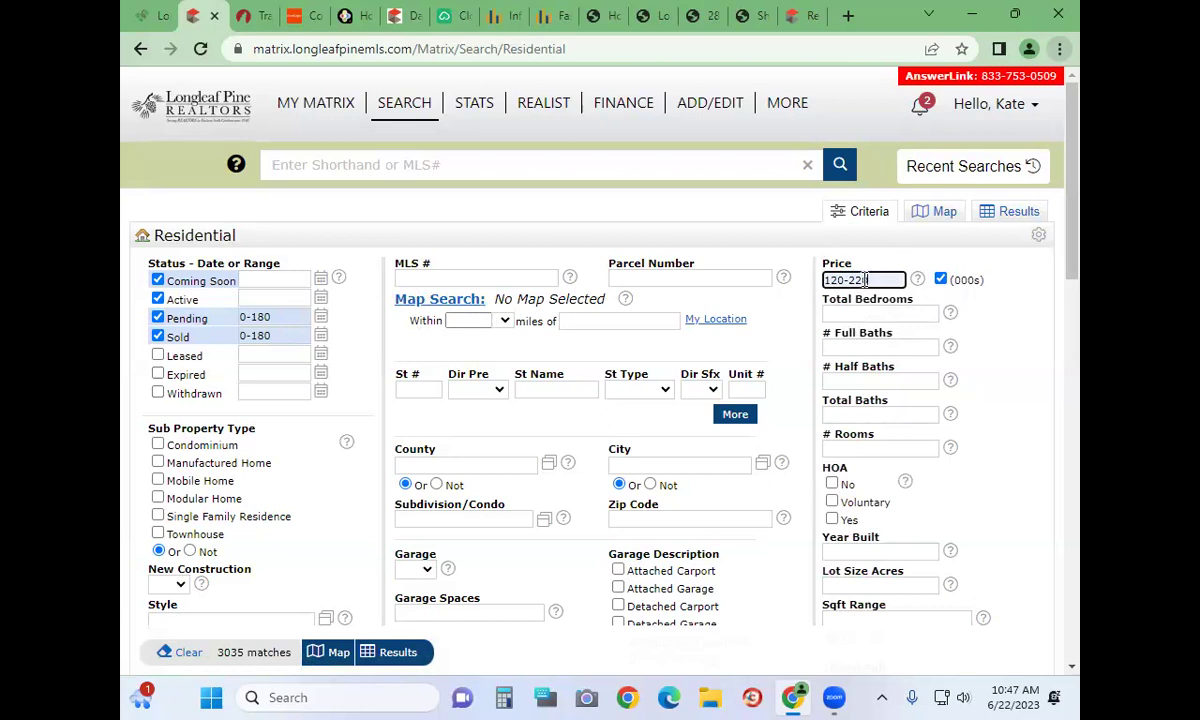
pyautogui.moveTo(865, 280)
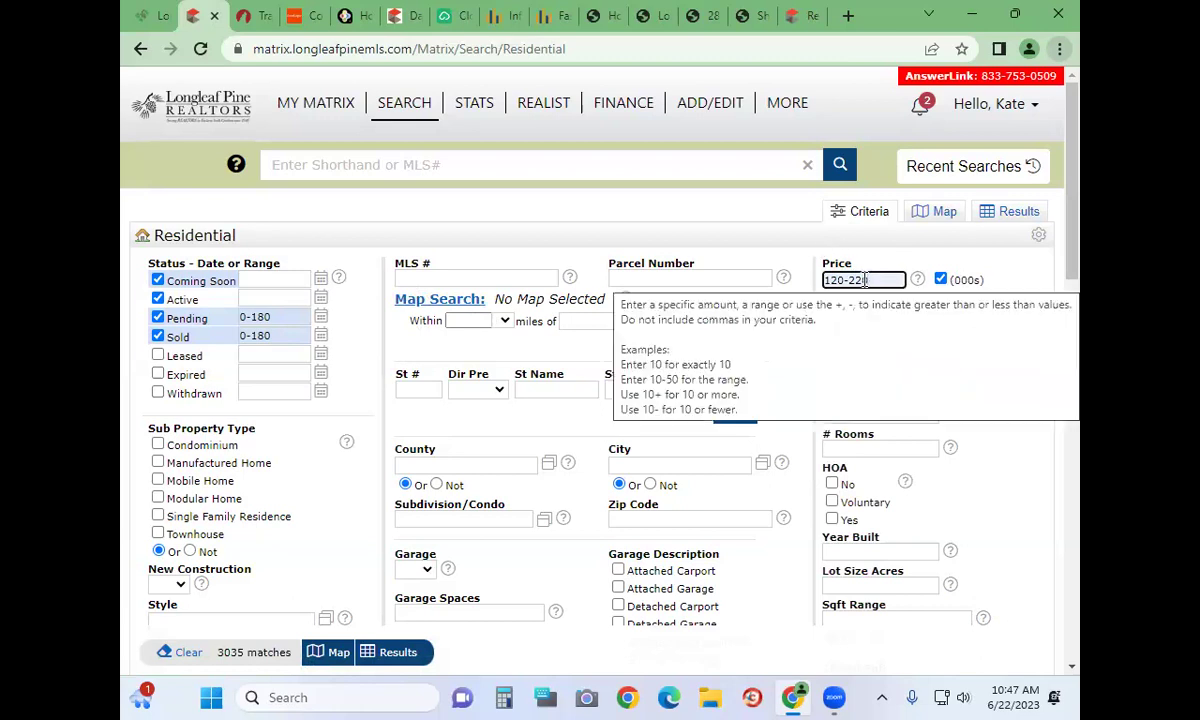
pyautogui.click(844, 278)
pyautogui.write('--')
pyautogui.press('BackSpace')
pyautogui.press('BackSpace')
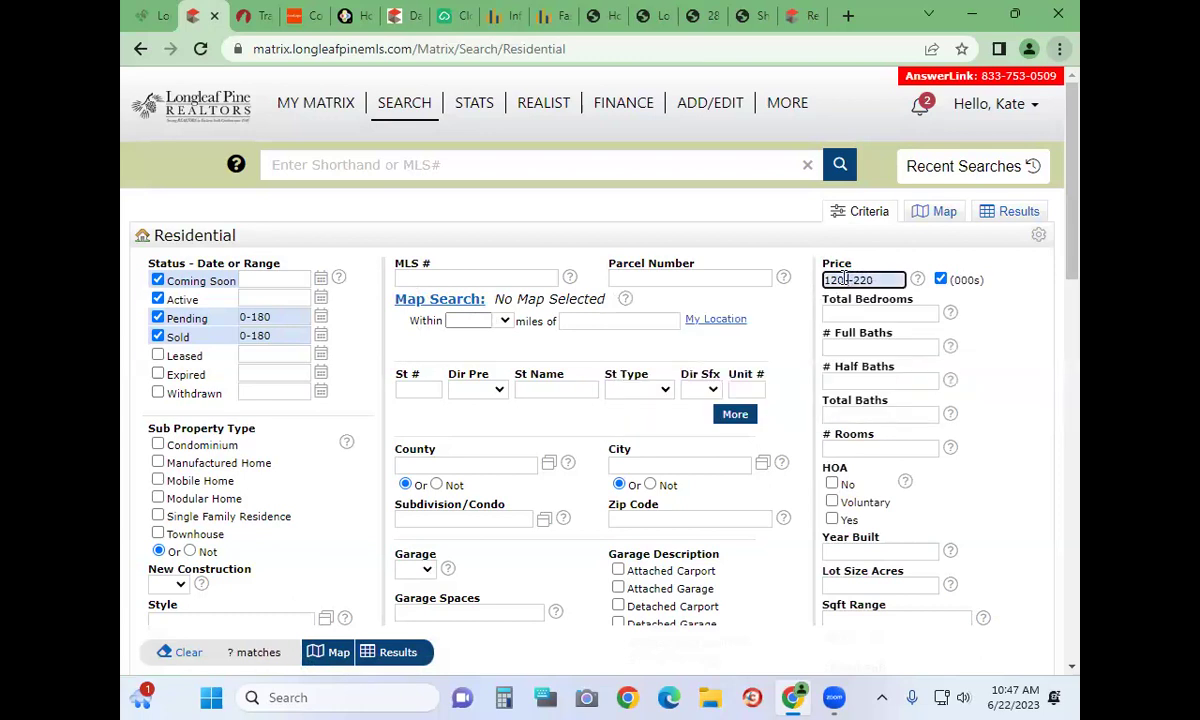
pyautogui.write('000')
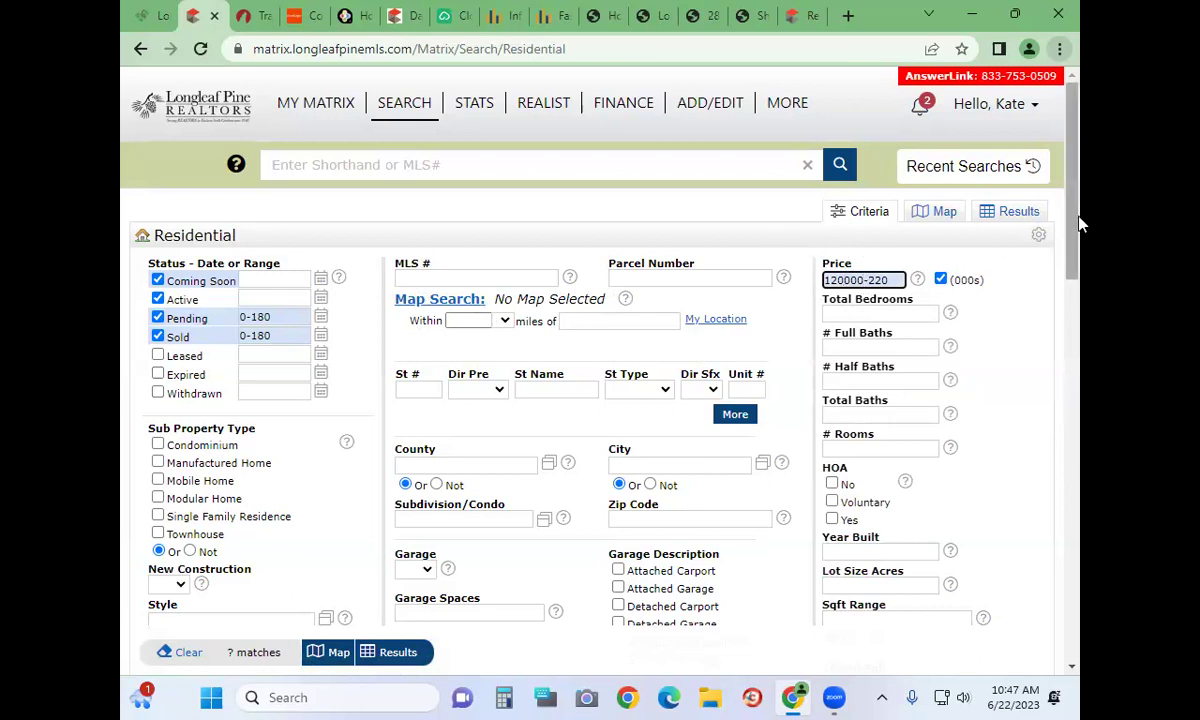
pyautogui.press('BackSpace')
pyautogui.press('BackSpace')
pyautogui.press('BackSpace')
pyautogui.press('BackSpace')
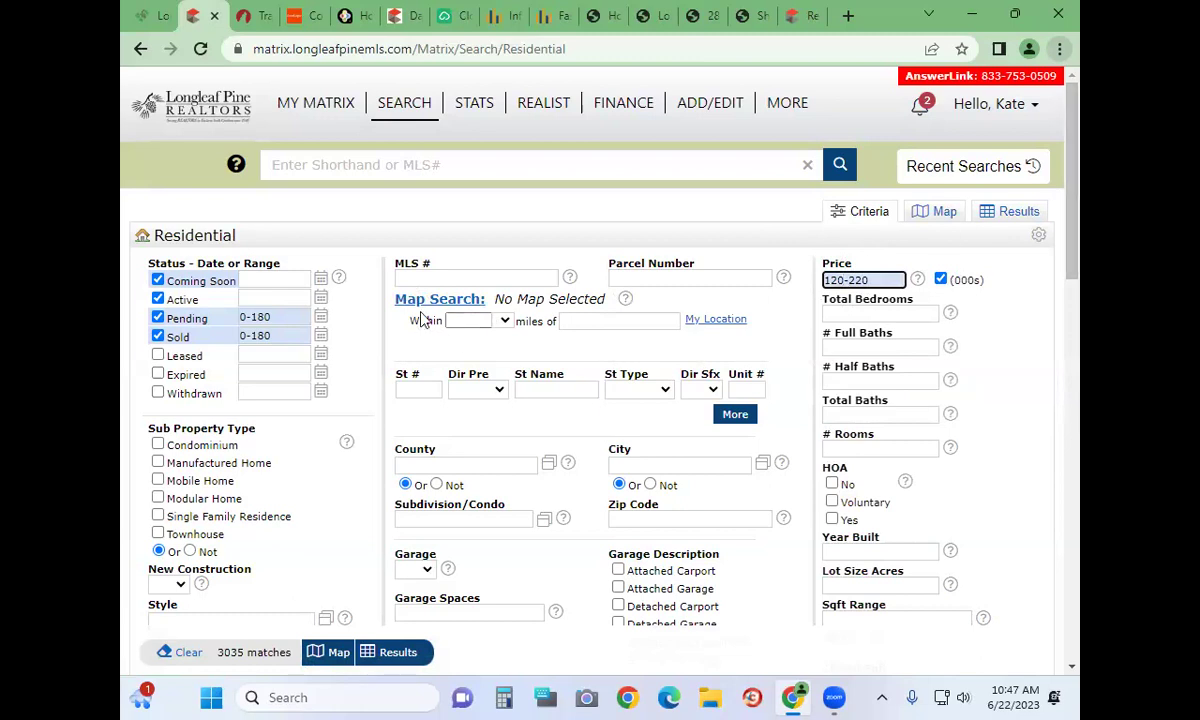
pyautogui.click(410, 390)
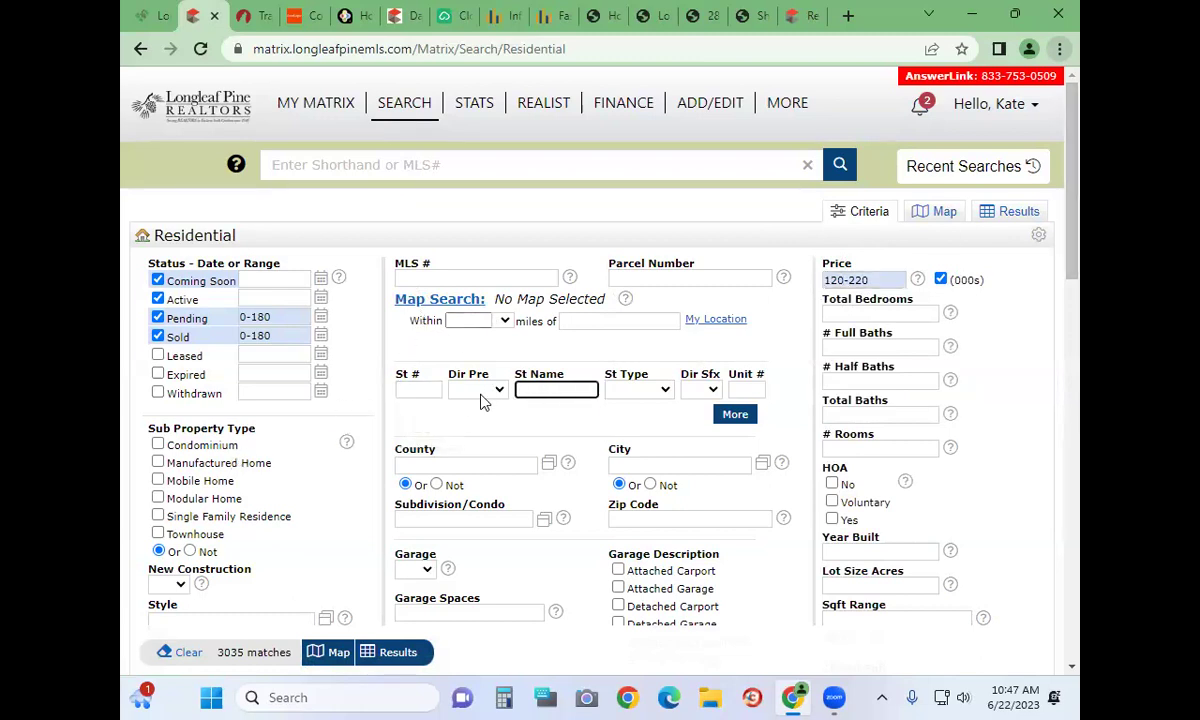
pyautogui.click(375, 165)
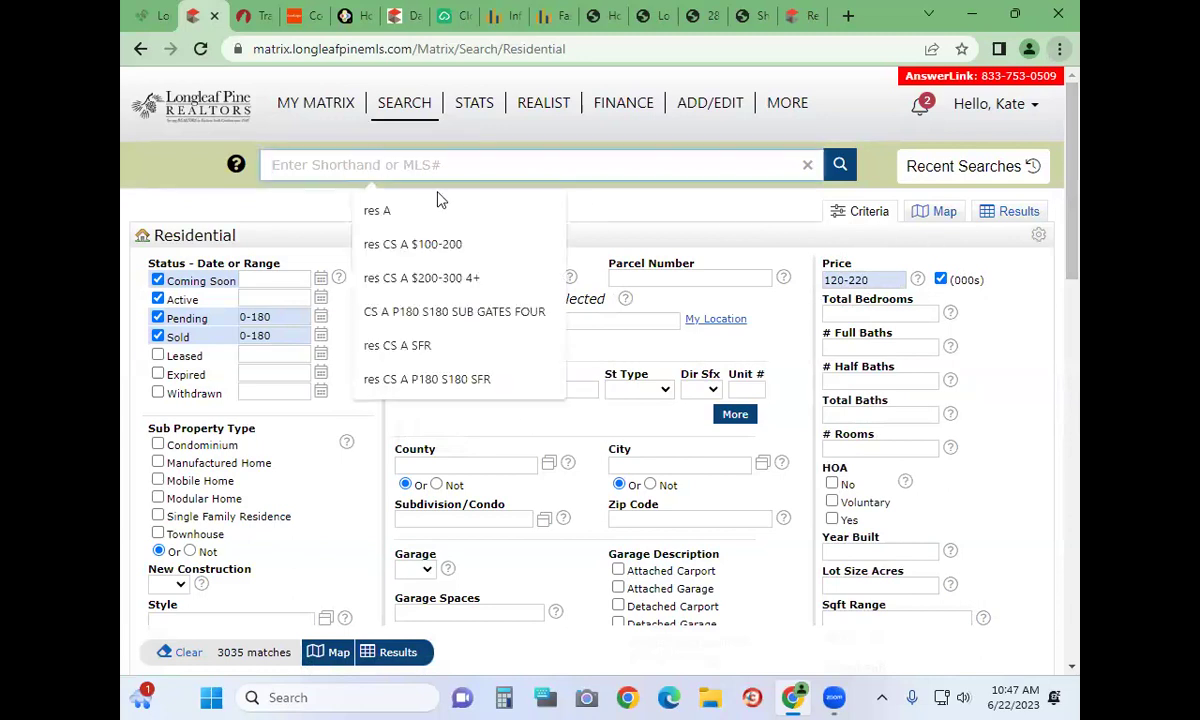
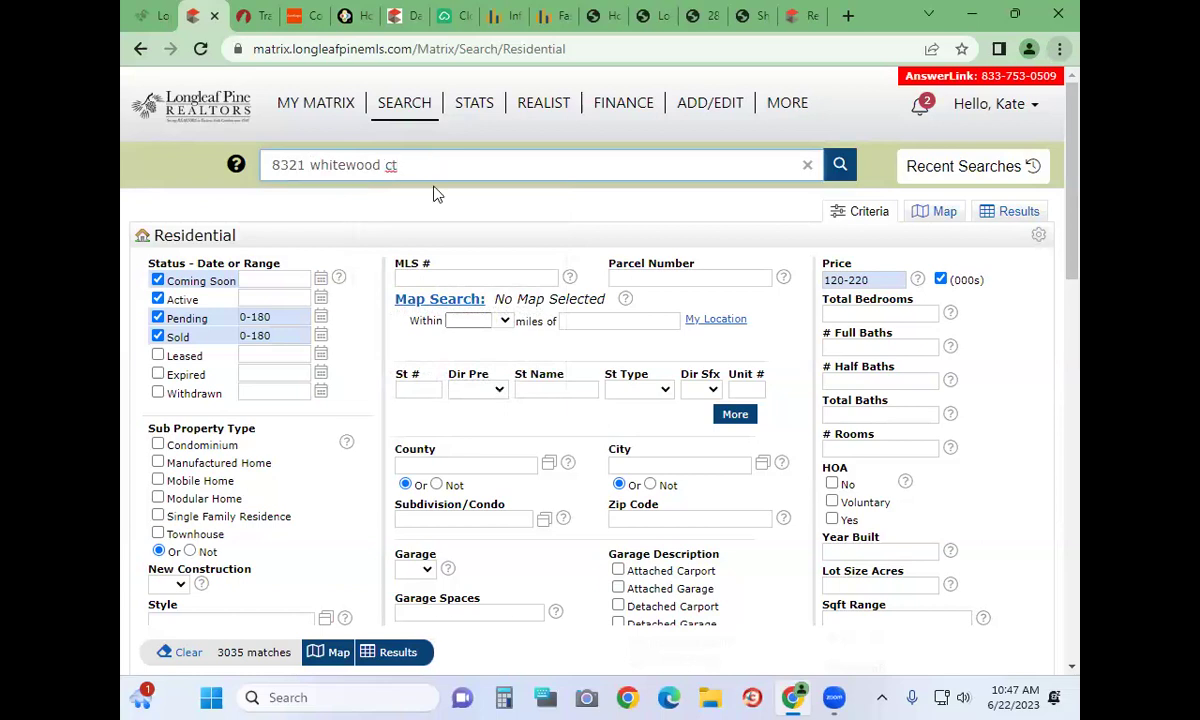
pyautogui.write('1 blue')
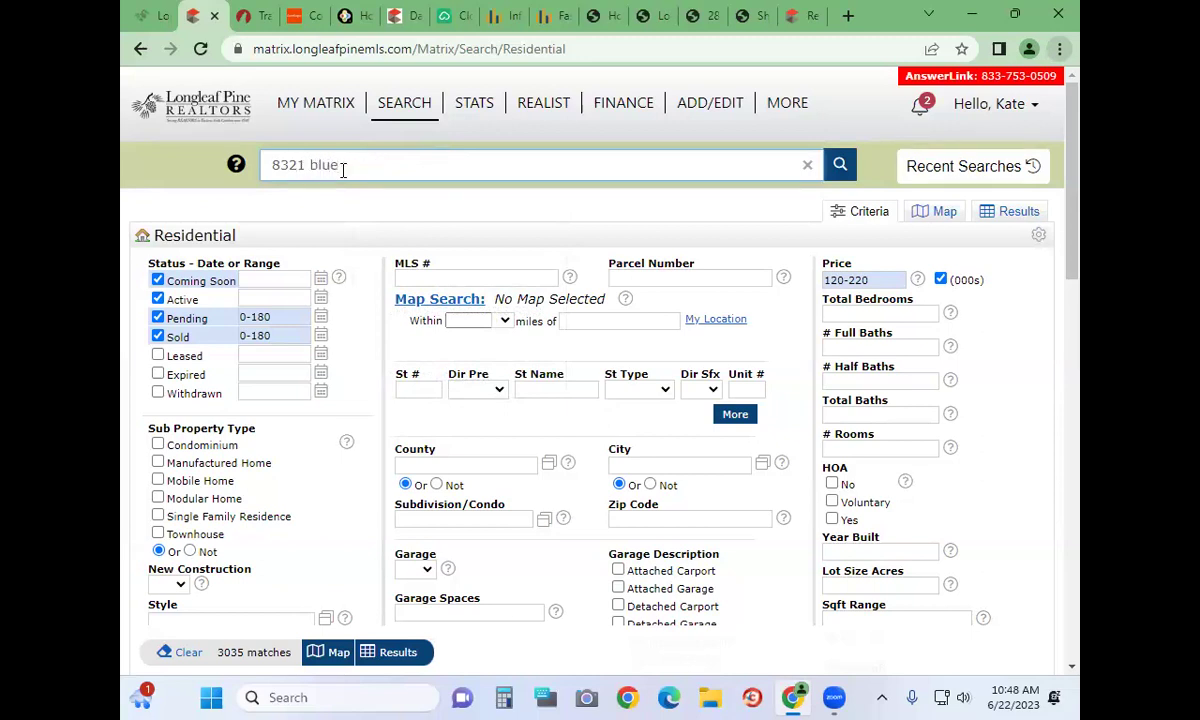
pyautogui.click(838, 168)
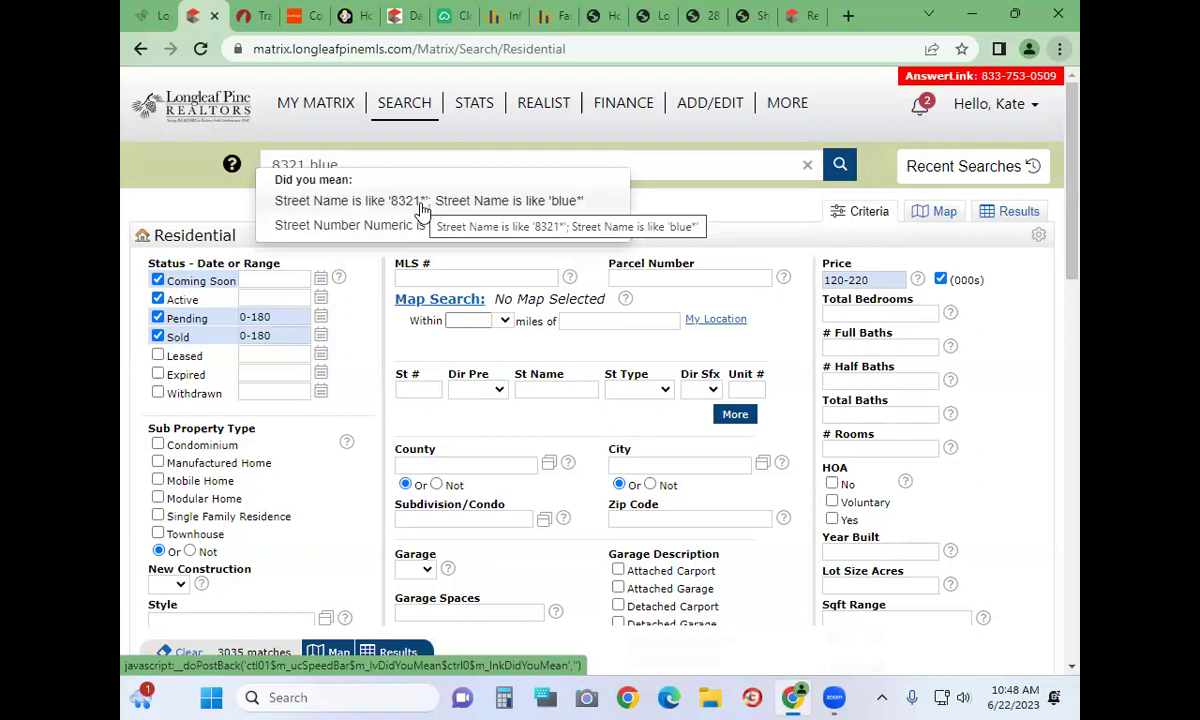
pyautogui.click(563, 231)
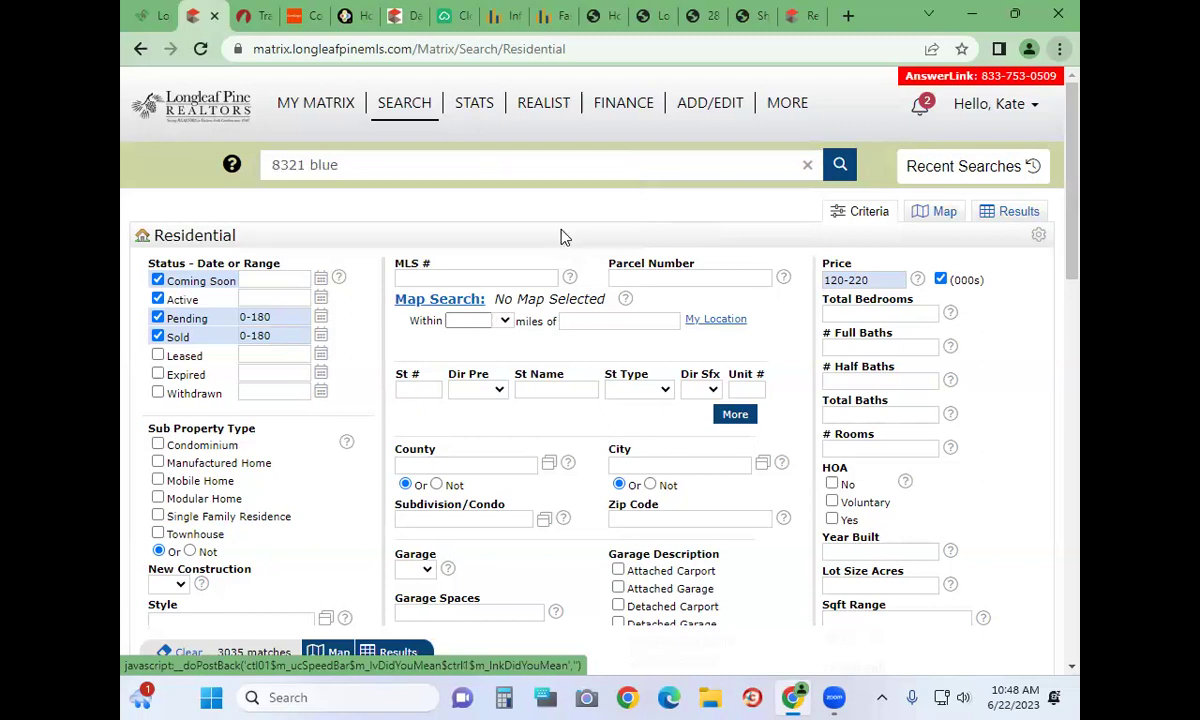
# Re-run the quick search as '1 blue' and accept the first Did you mean suggestion
pyautogui.doubleClick(298, 164)
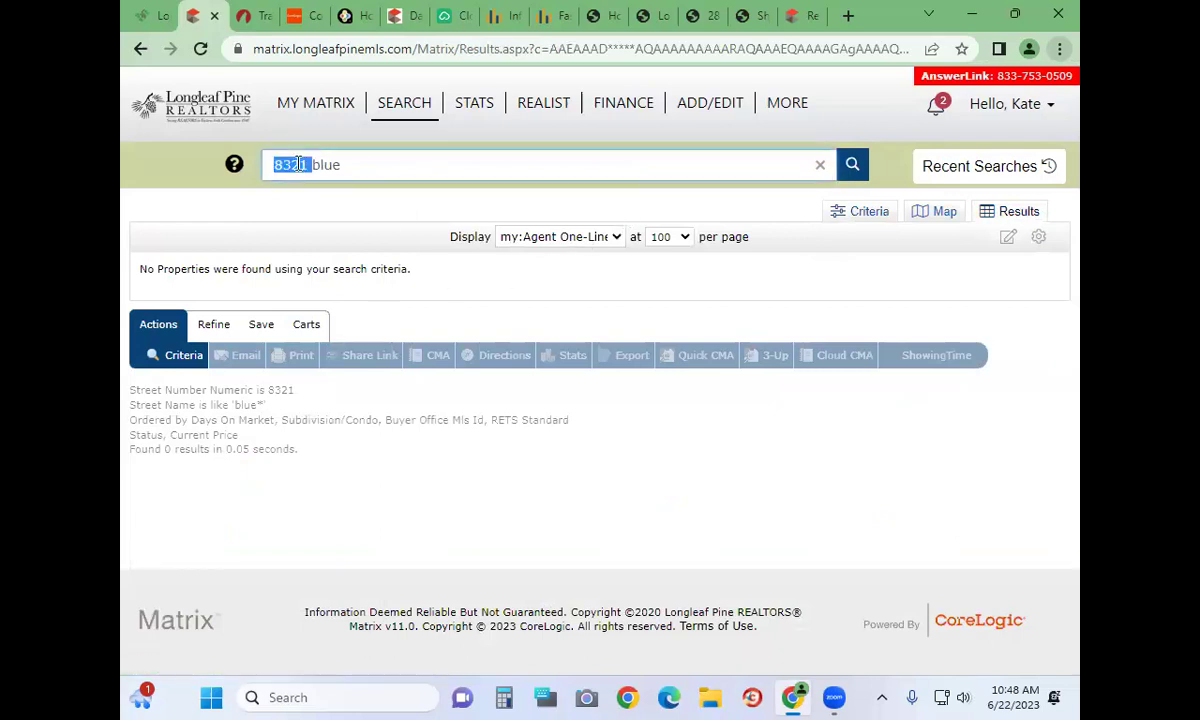
pyautogui.press('BackSpace')
pyautogui.write('1')
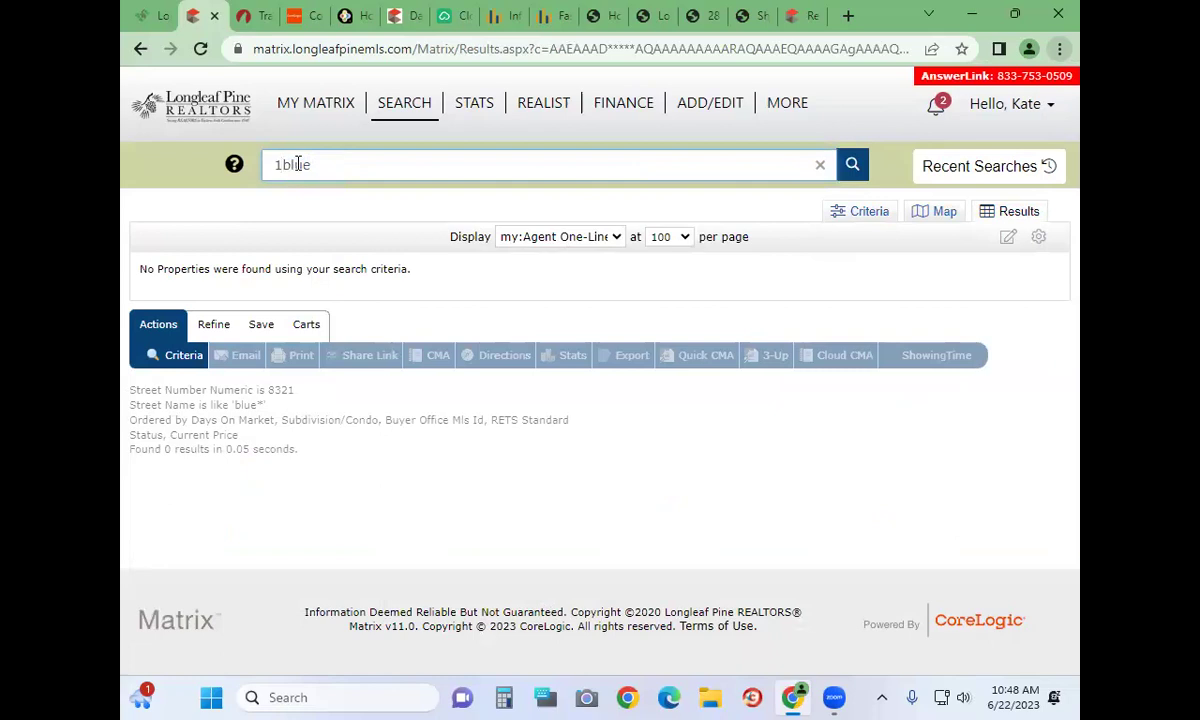
pyautogui.click(850, 165)
pyautogui.click(444, 203)
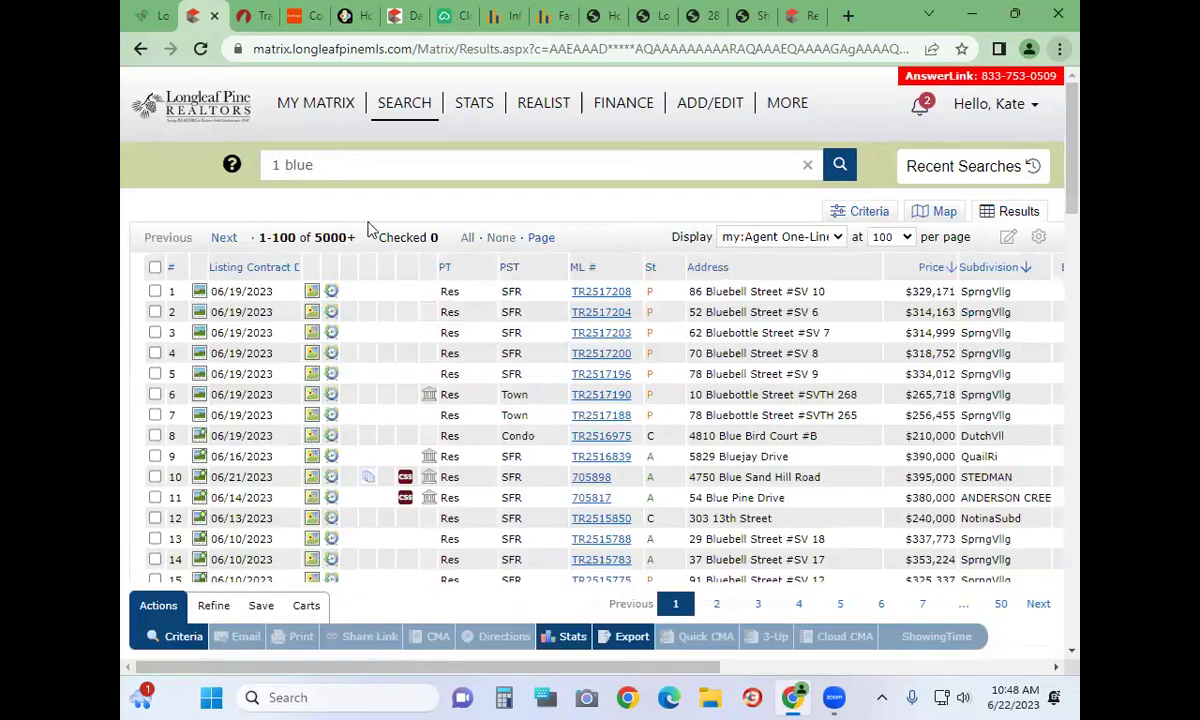
# Scroll through the 5000+ results, then empty the quick search box
pyautogui.scroll(-3, 727, 350)
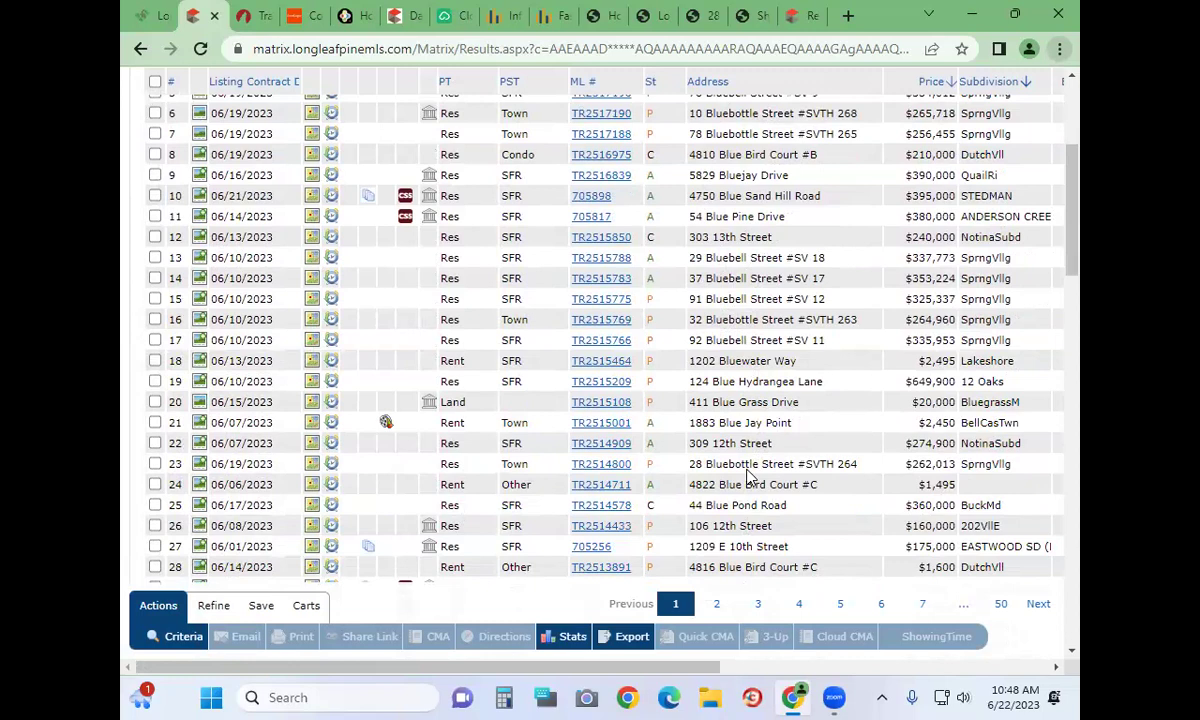
pyautogui.scroll(3, 748, 476)
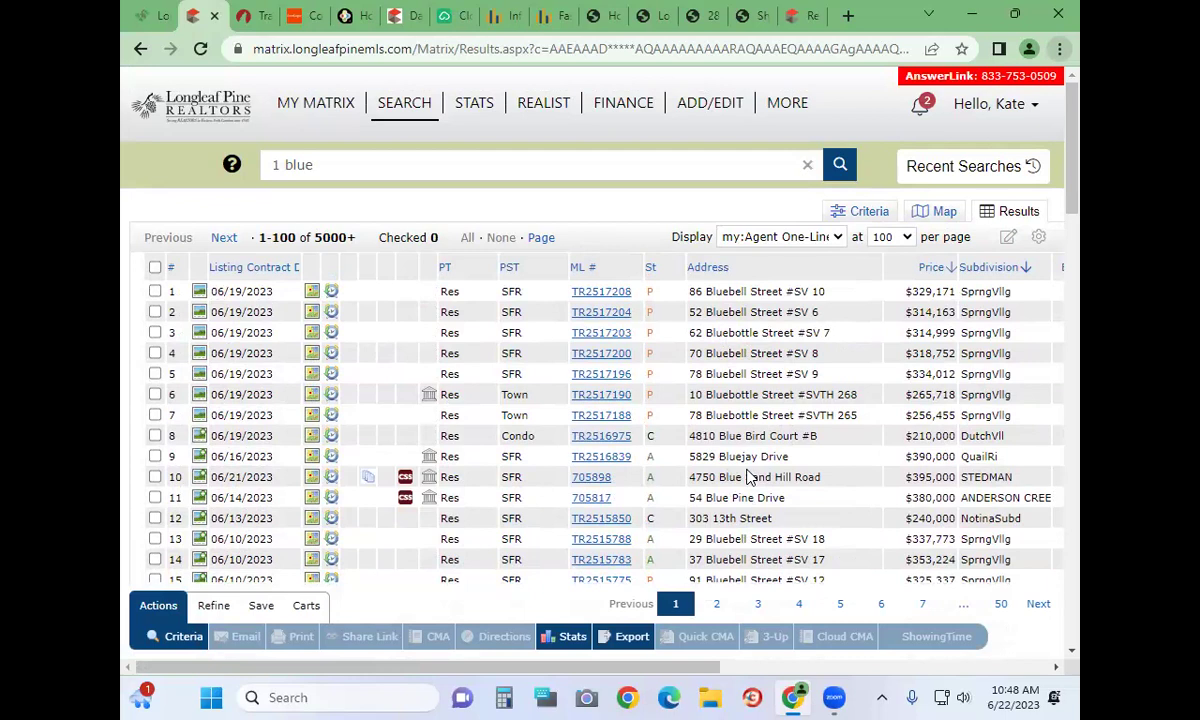
pyautogui.click(808, 165)
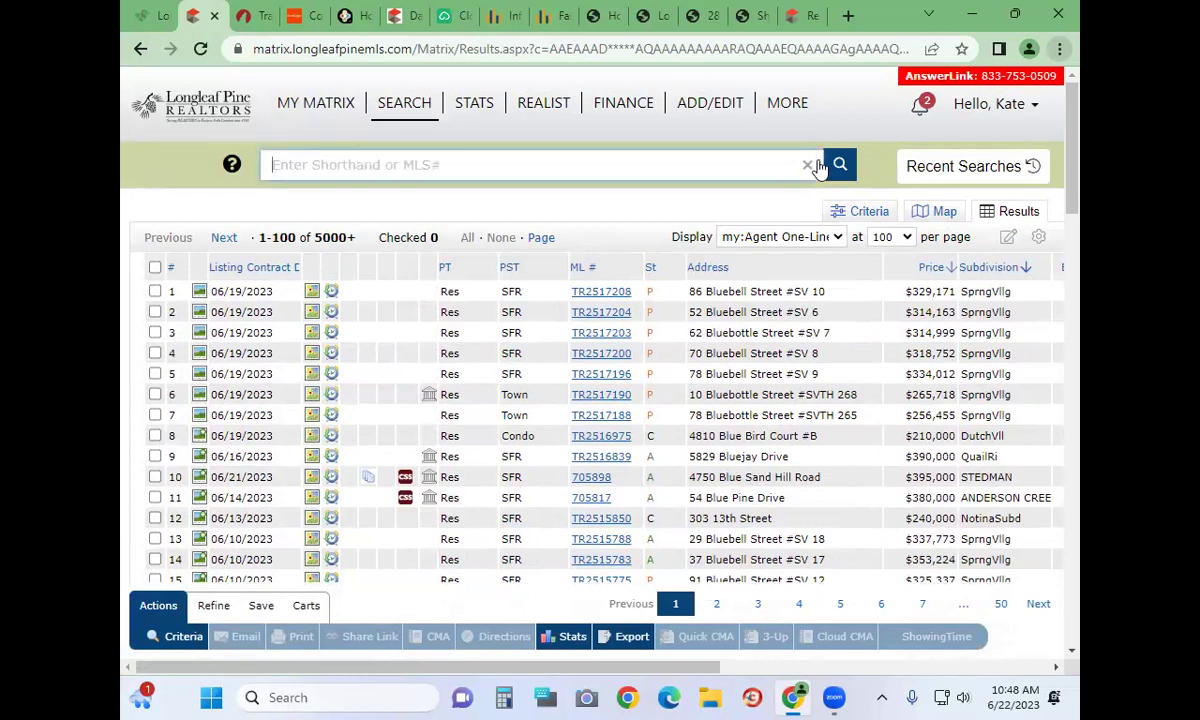
# Back on the criteria form, delete '1' and 'blue' from the street name fields
pyautogui.click(866, 213)
pyautogui.click(547, 400)
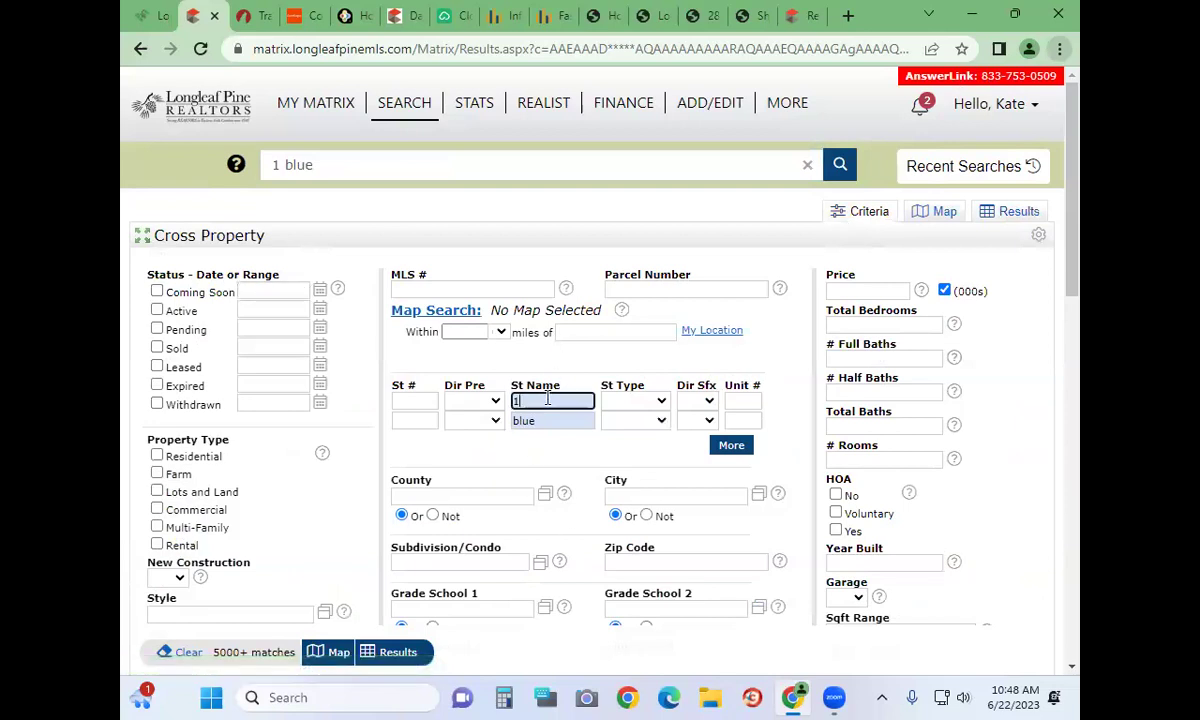
pyautogui.press('BackSpace')
pyautogui.doubleClick(528, 421)
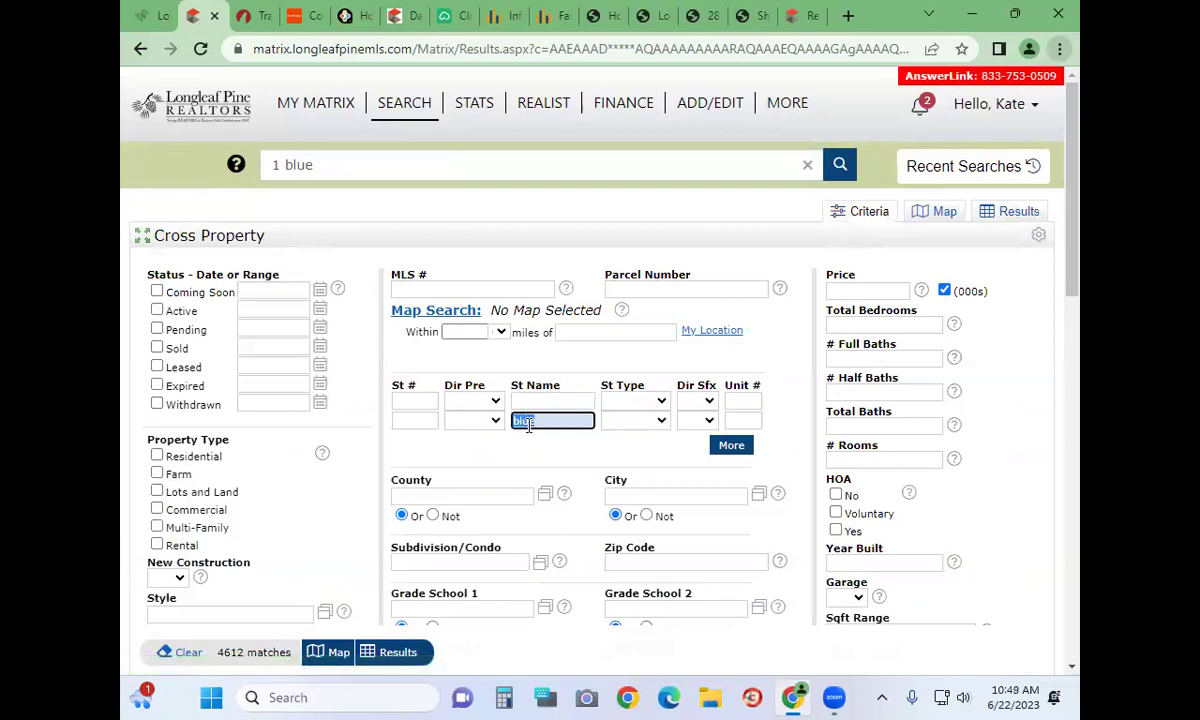
pyautogui.press('BackSpace')
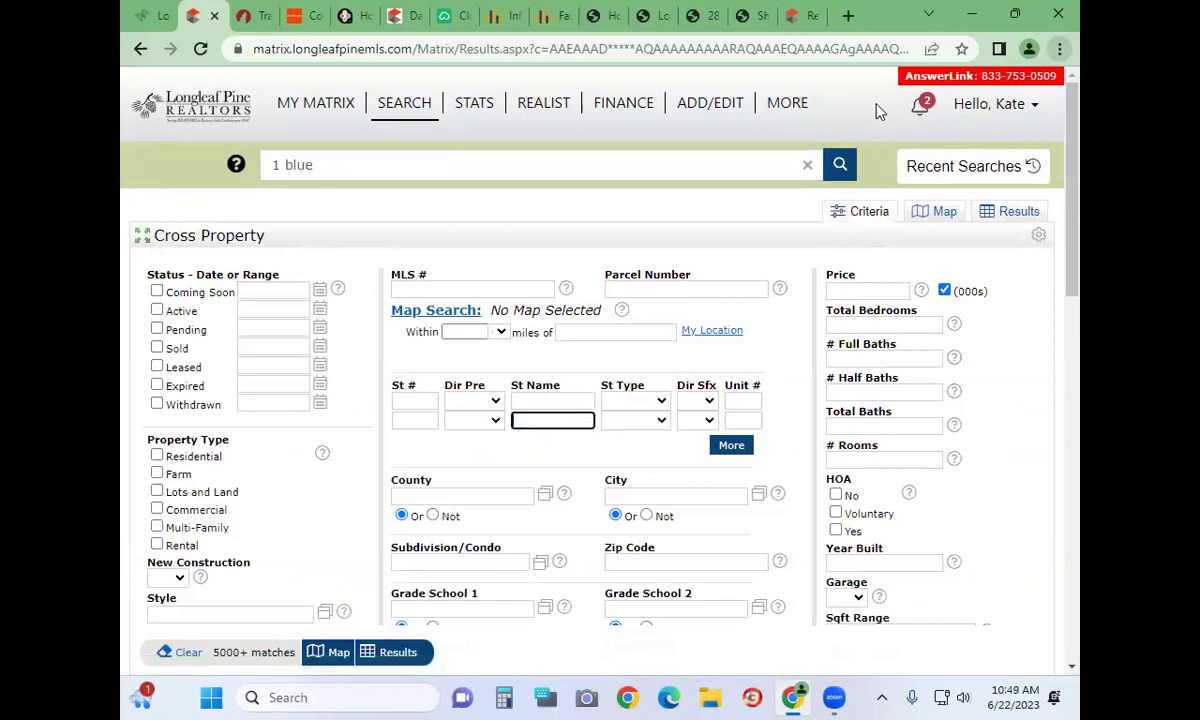
# Show the # Bedrooms Help popup for the Total Bedrooms field
pyautogui.click(876, 290)
pyautogui.click(882, 325)
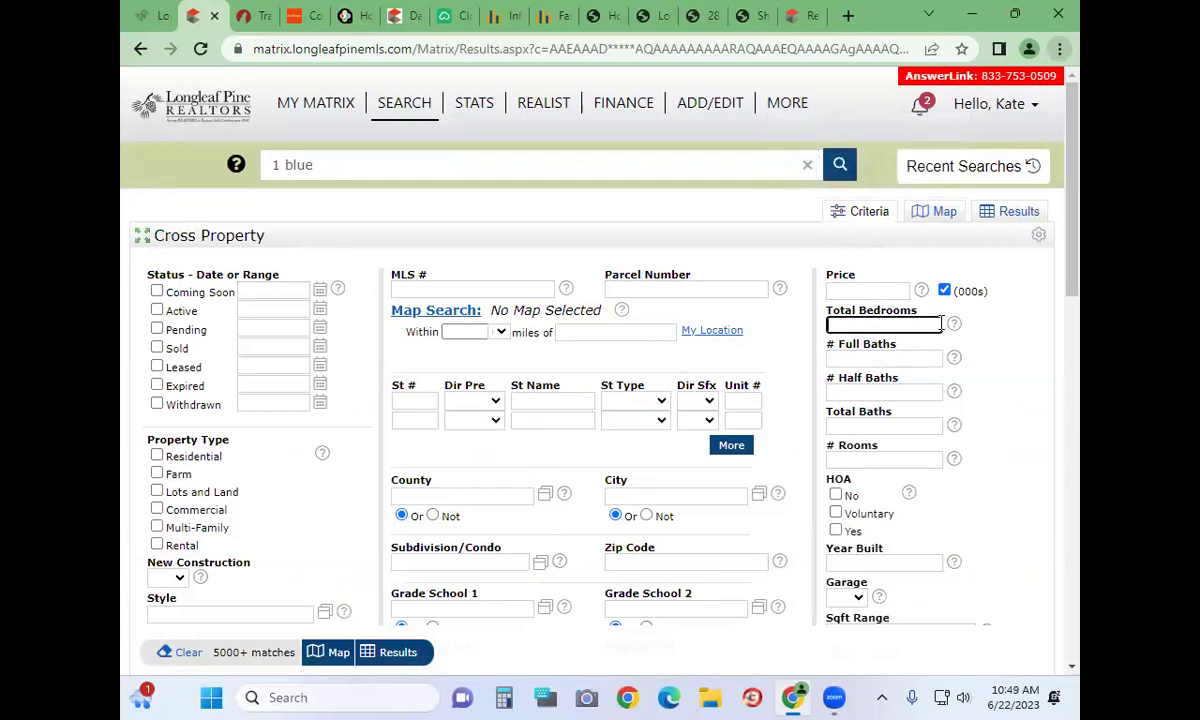
pyautogui.click(955, 326)
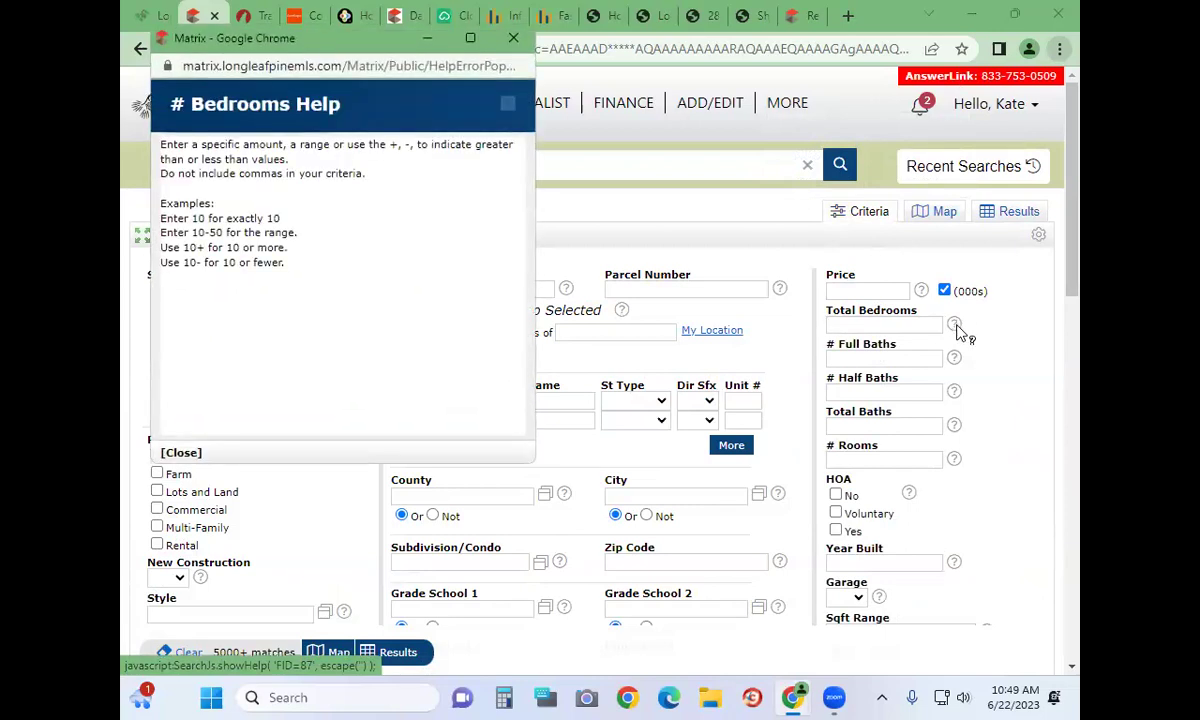
pyautogui.moveTo(958, 332)
# Close the bedrooms help and enter 3 total bedrooms and 2 full baths
pyautogui.click(513, 38)
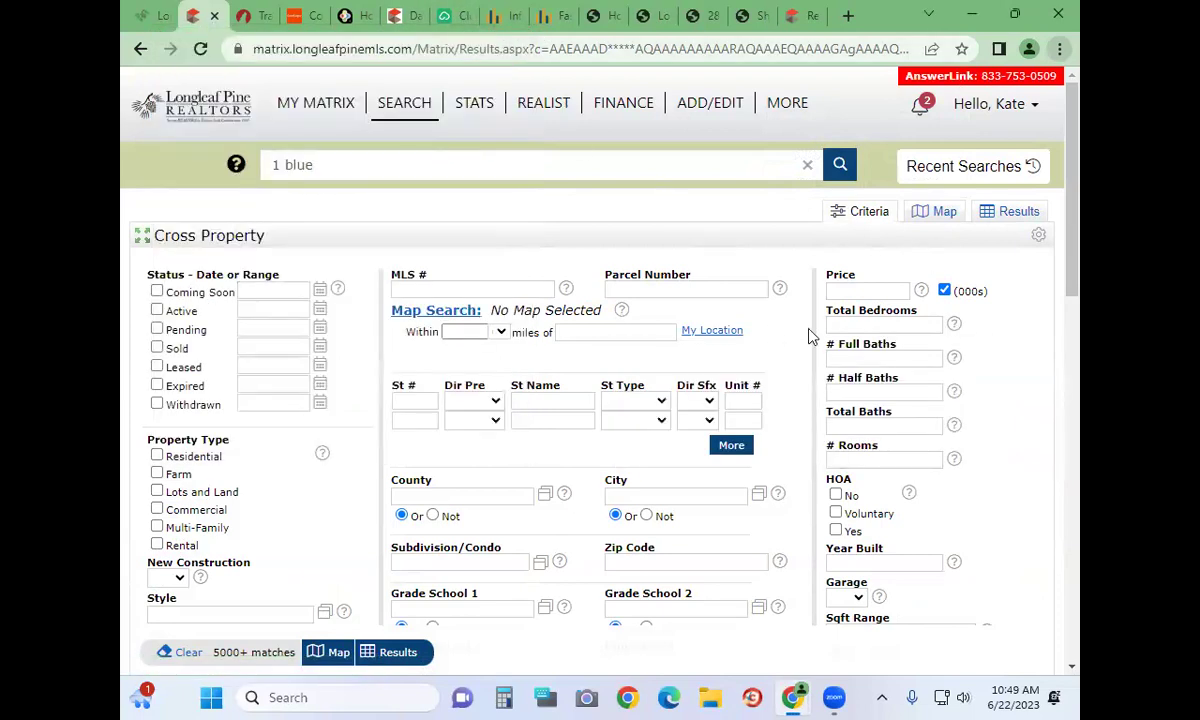
pyautogui.click(905, 326)
pyautogui.write('3')
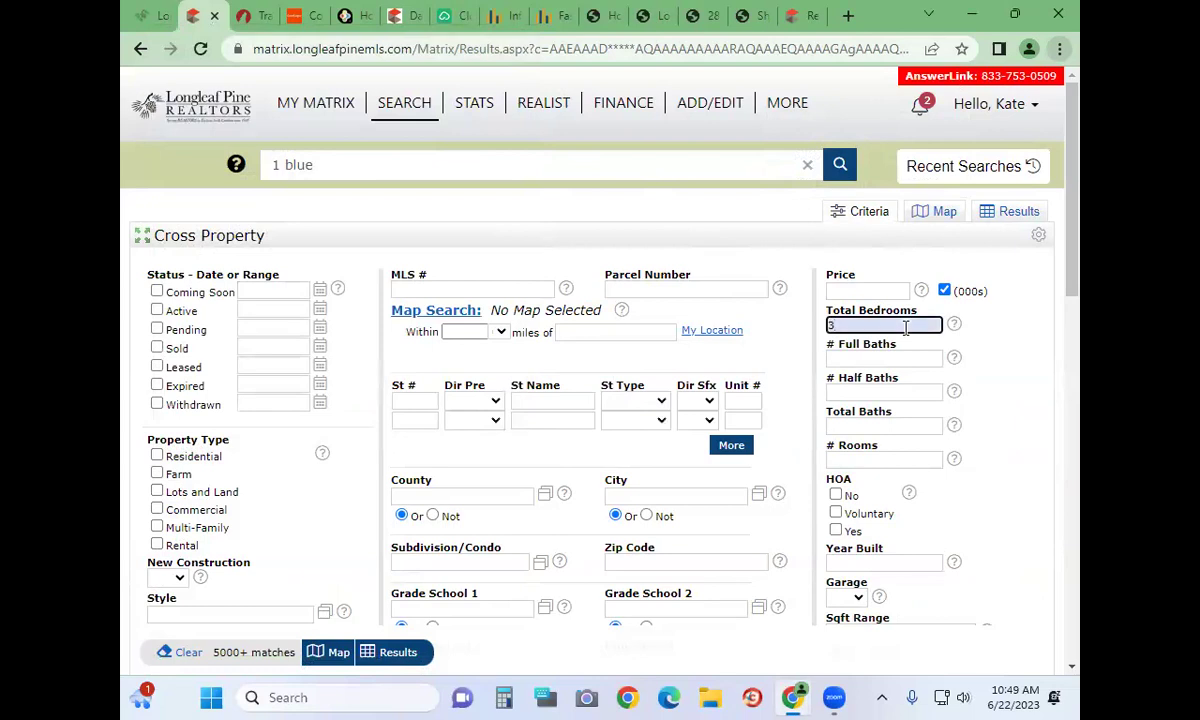
pyautogui.click(913, 354)
pyautogui.write('2')
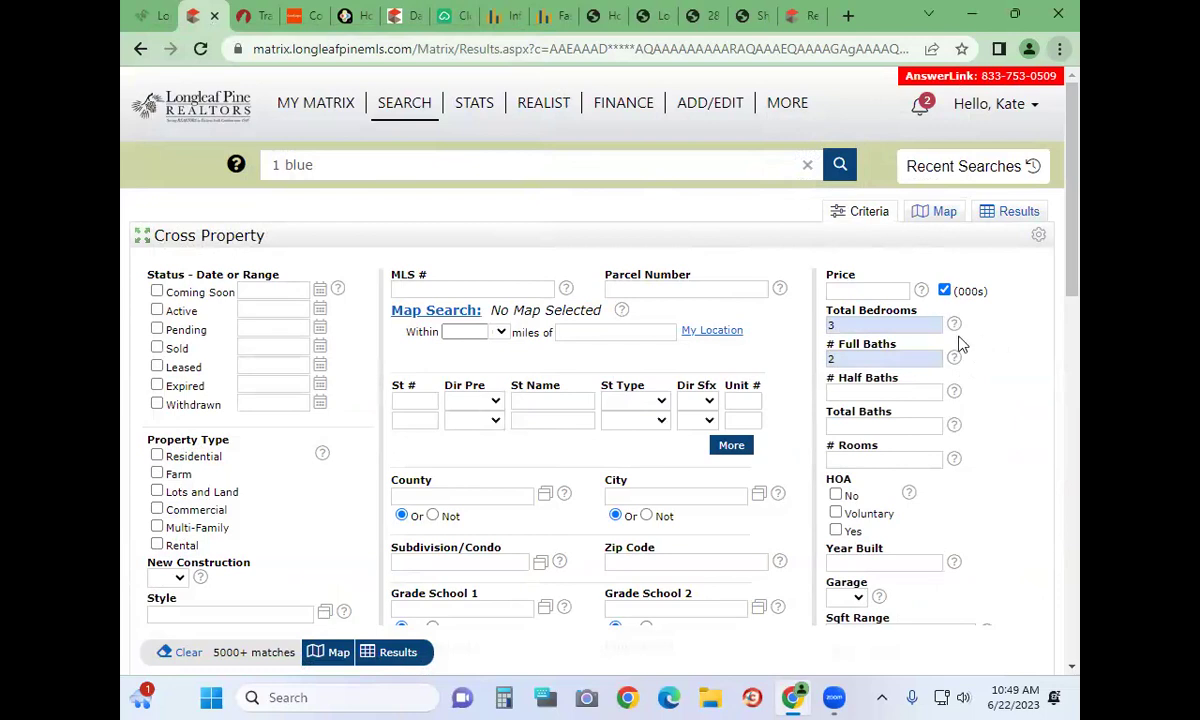
pyautogui.click(829, 340)
pyautogui.click(887, 325)
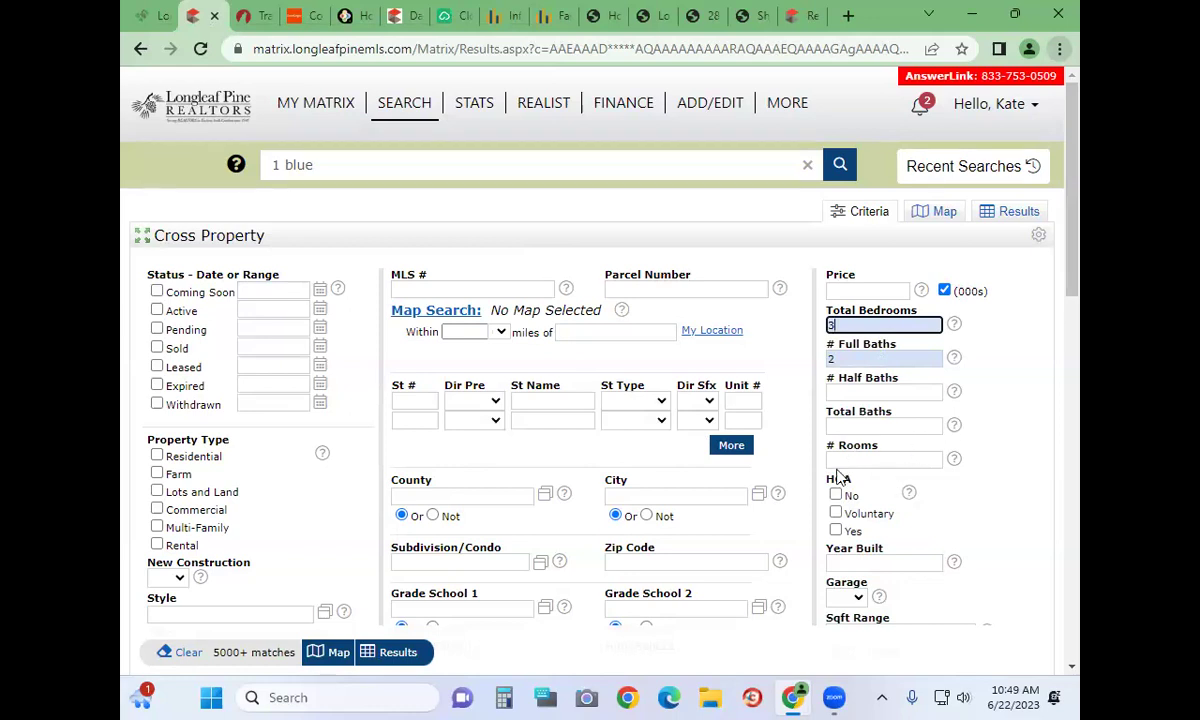
# Check and then uncheck the No HOA and Voluntary HOA options, leaving none selected
pyautogui.scroll(-3, 840, 478)
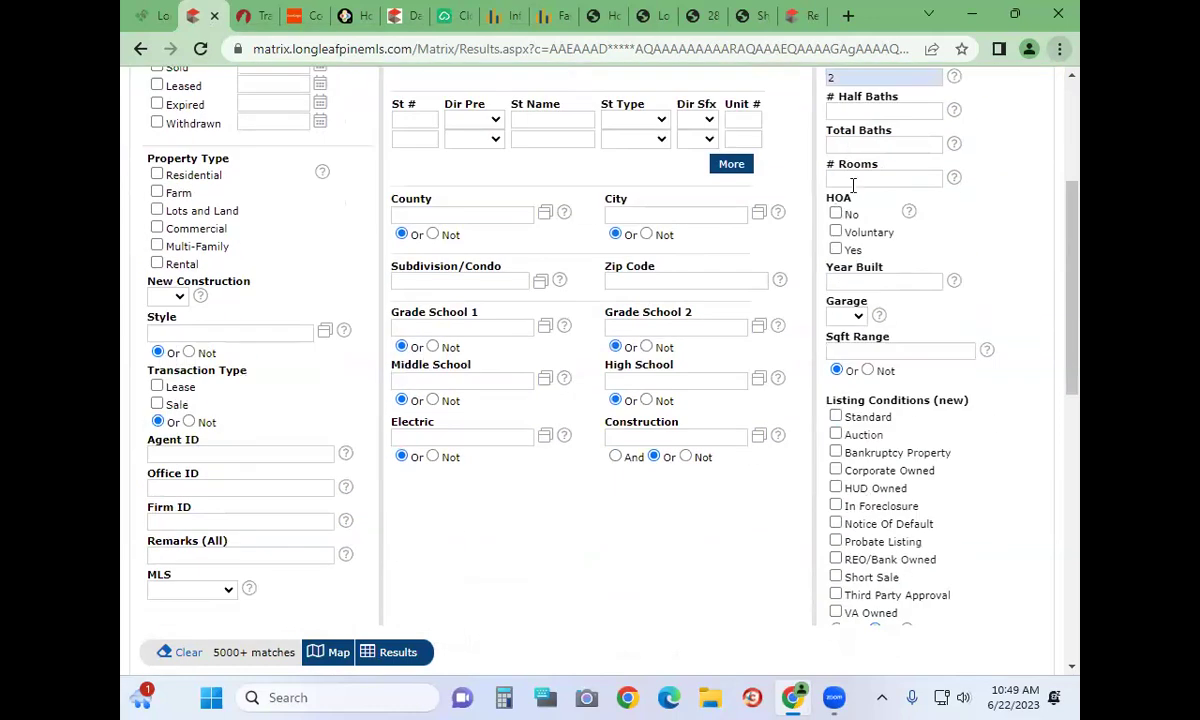
pyautogui.click(835, 213)
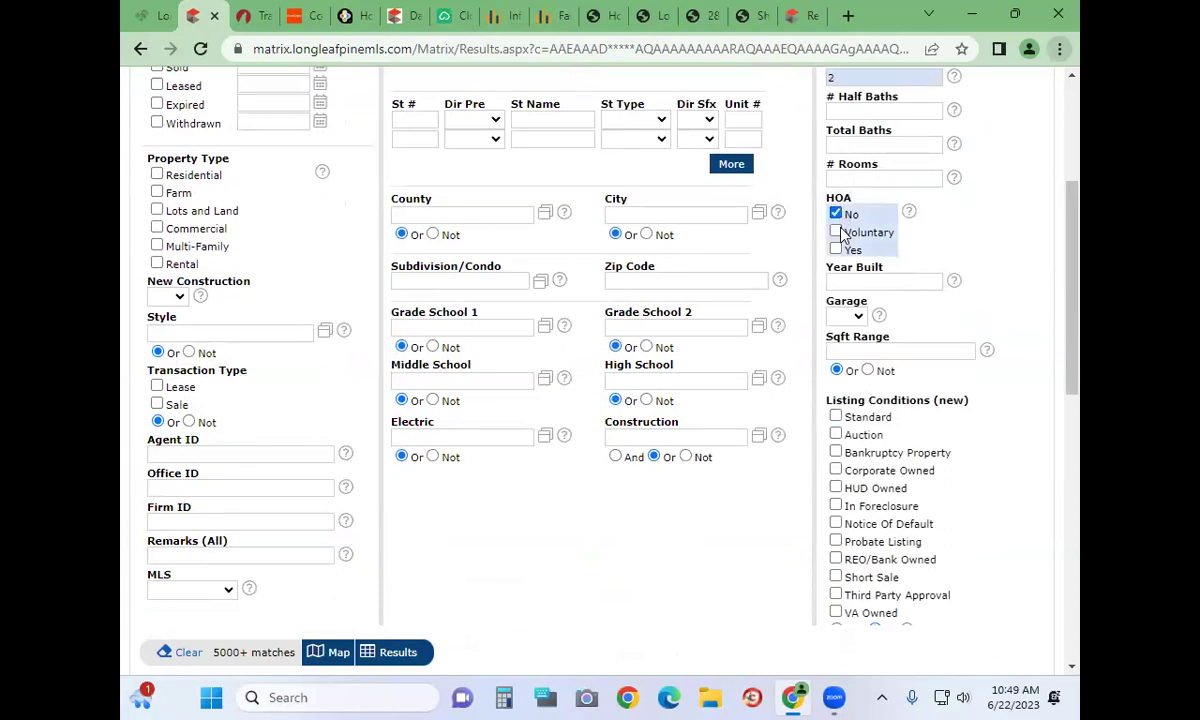
pyautogui.click(835, 232)
pyautogui.click(835, 232)
pyautogui.click(835, 214)
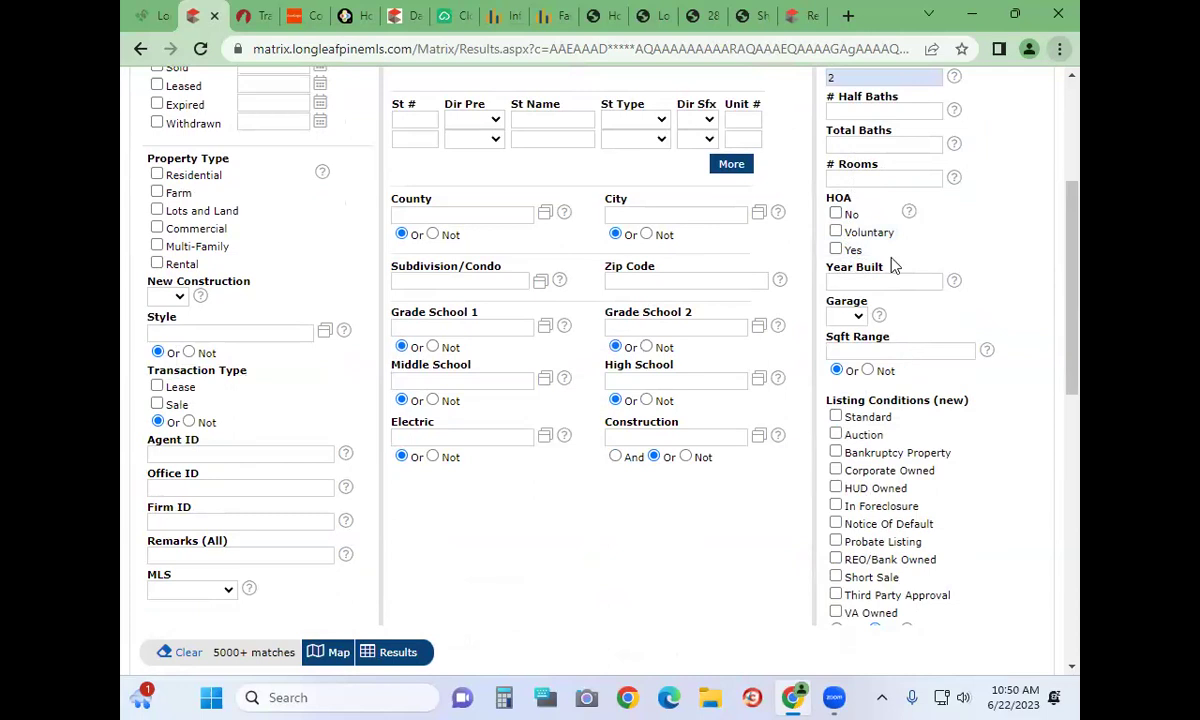
pyautogui.moveTo(828, 193); pyautogui.dragTo(882, 255)
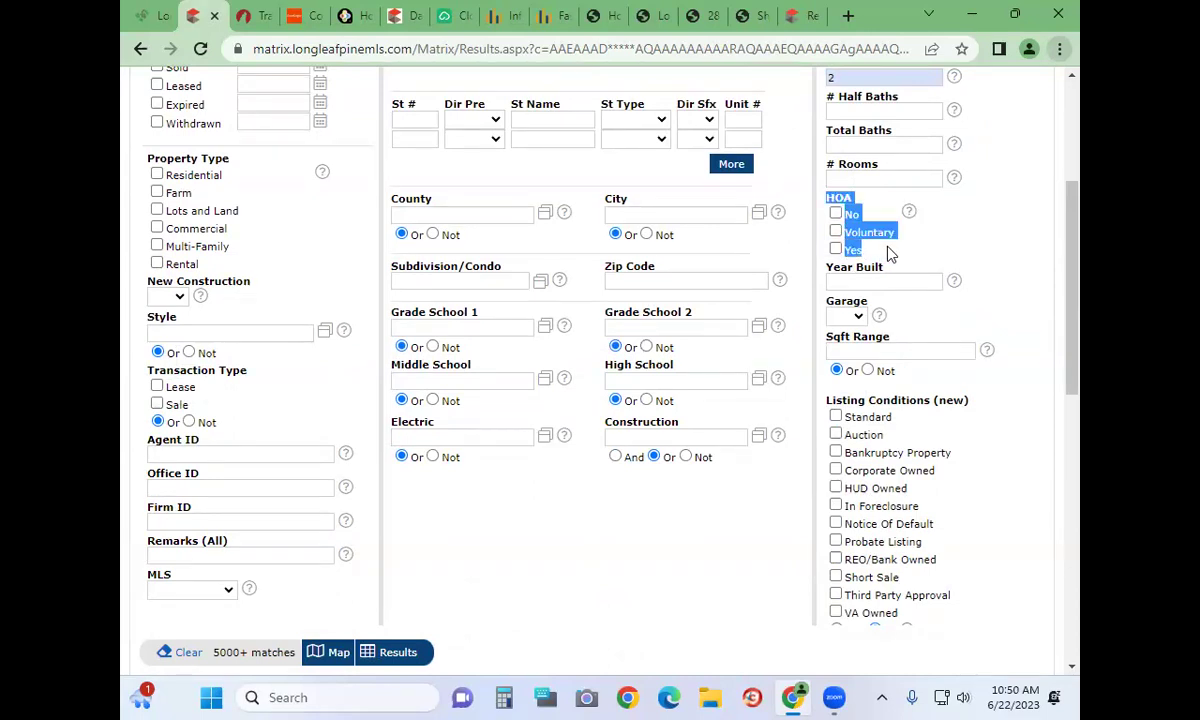
pyautogui.click(890, 254)
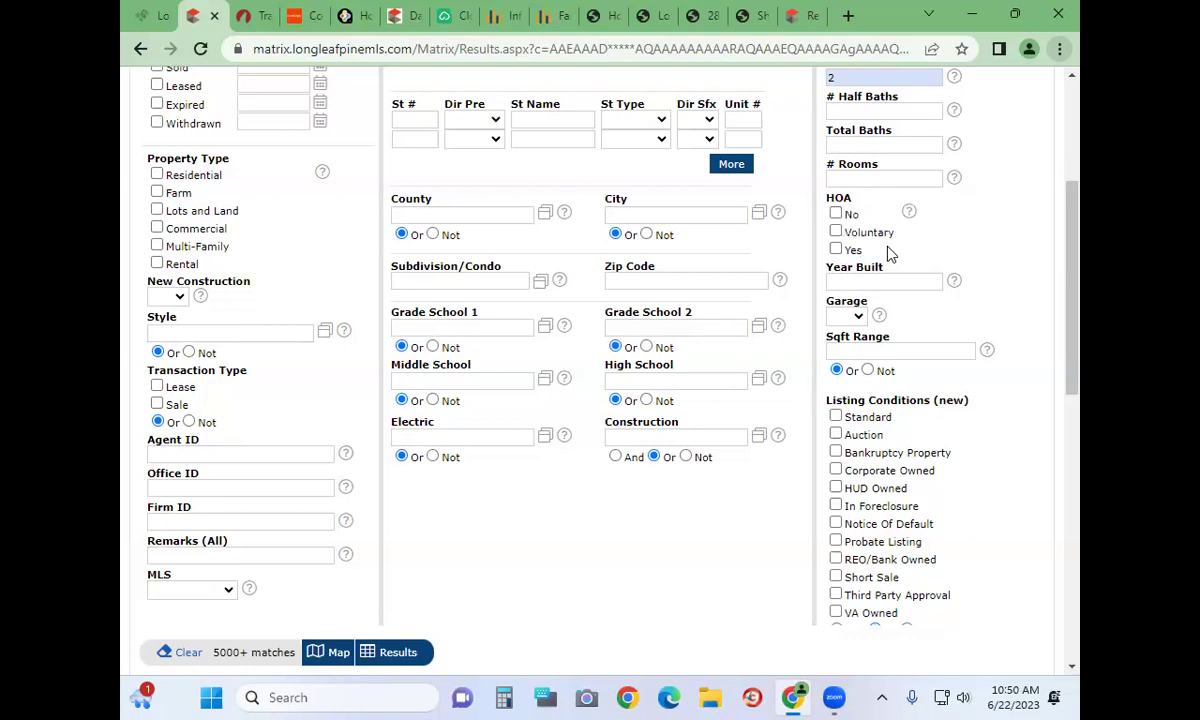
pyautogui.scroll(-2, 890, 260)
pyautogui.click(902, 96)
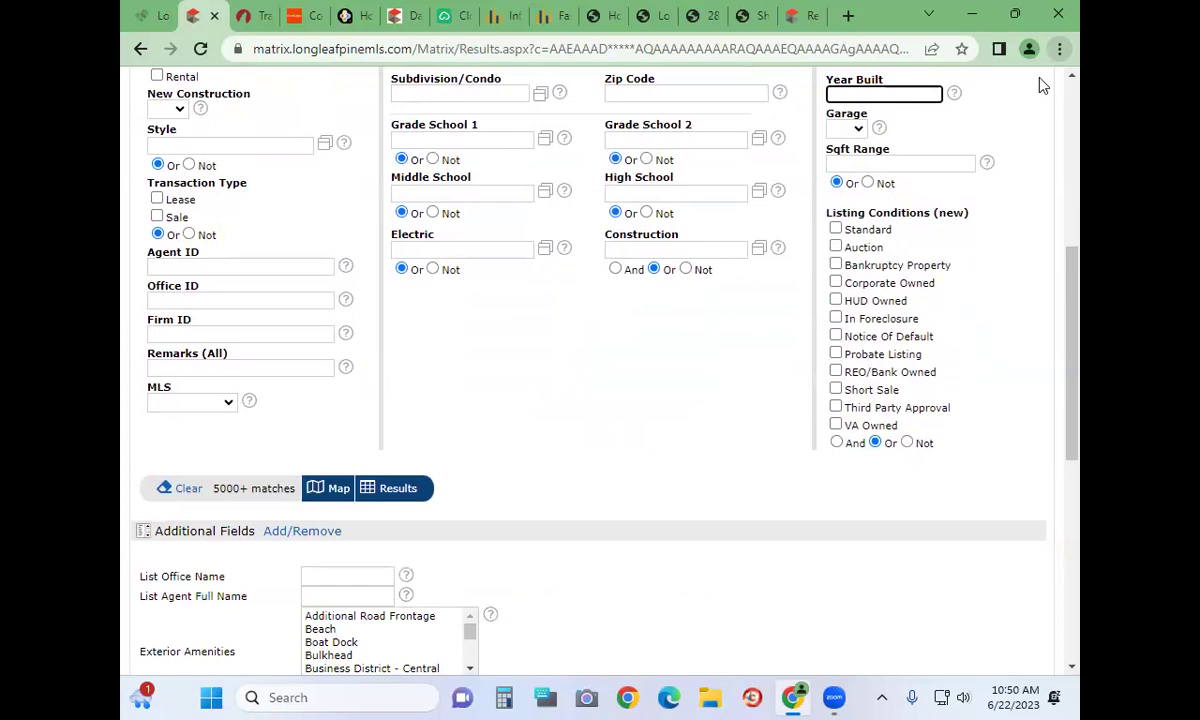
pyautogui.write('2010')
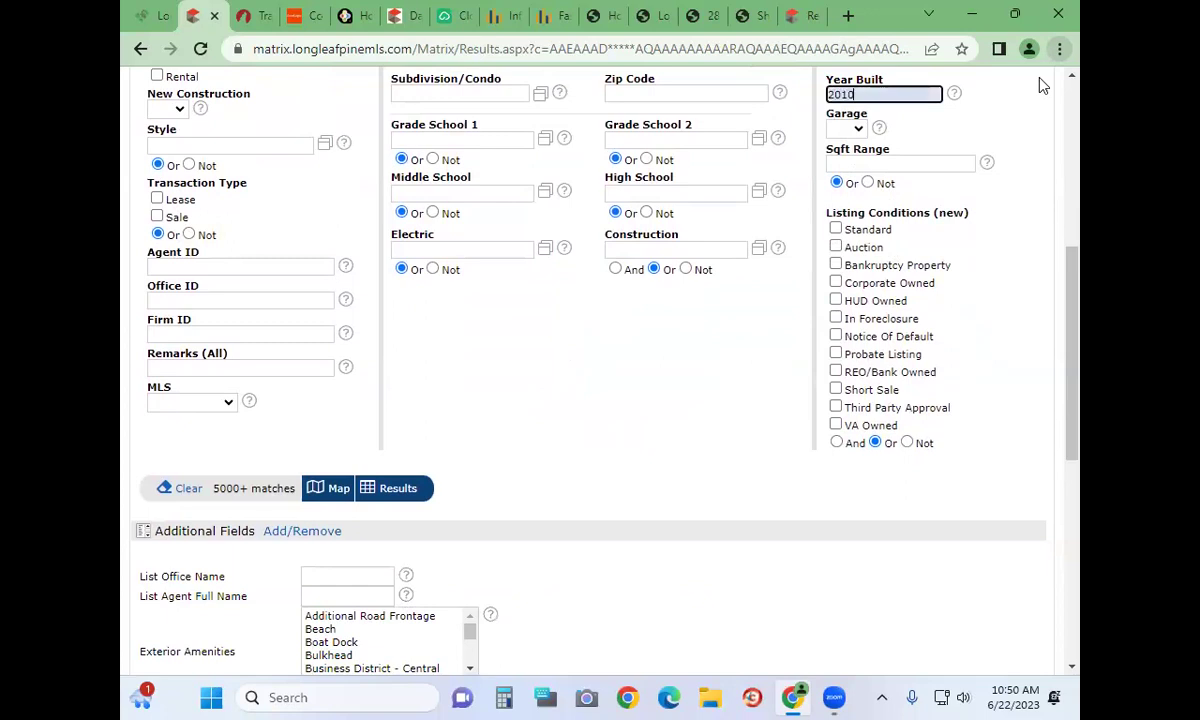
pyautogui.write('+')
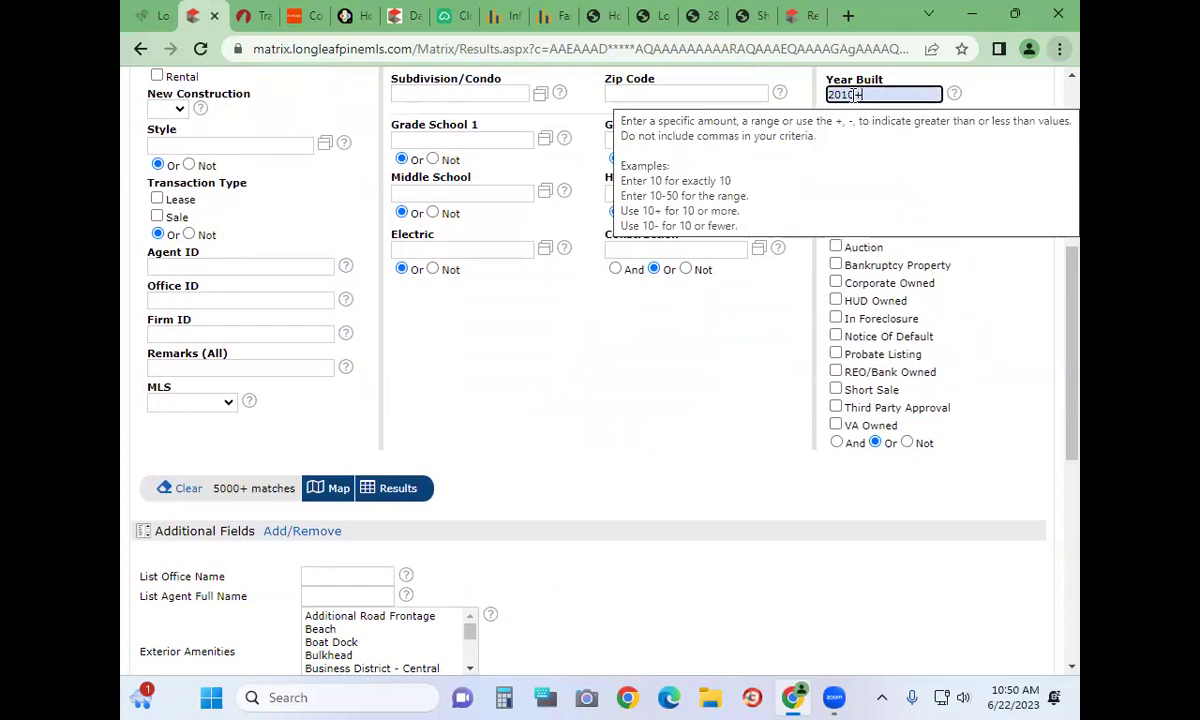
pyautogui.doubleClick(853, 95)
pyautogui.press('BackSpace')
pyautogui.press('BackSpace')
pyautogui.press('BackSpace')
pyautogui.press('BackSpace')
pyautogui.press('BackSpace')
pyautogui.write('1995+')
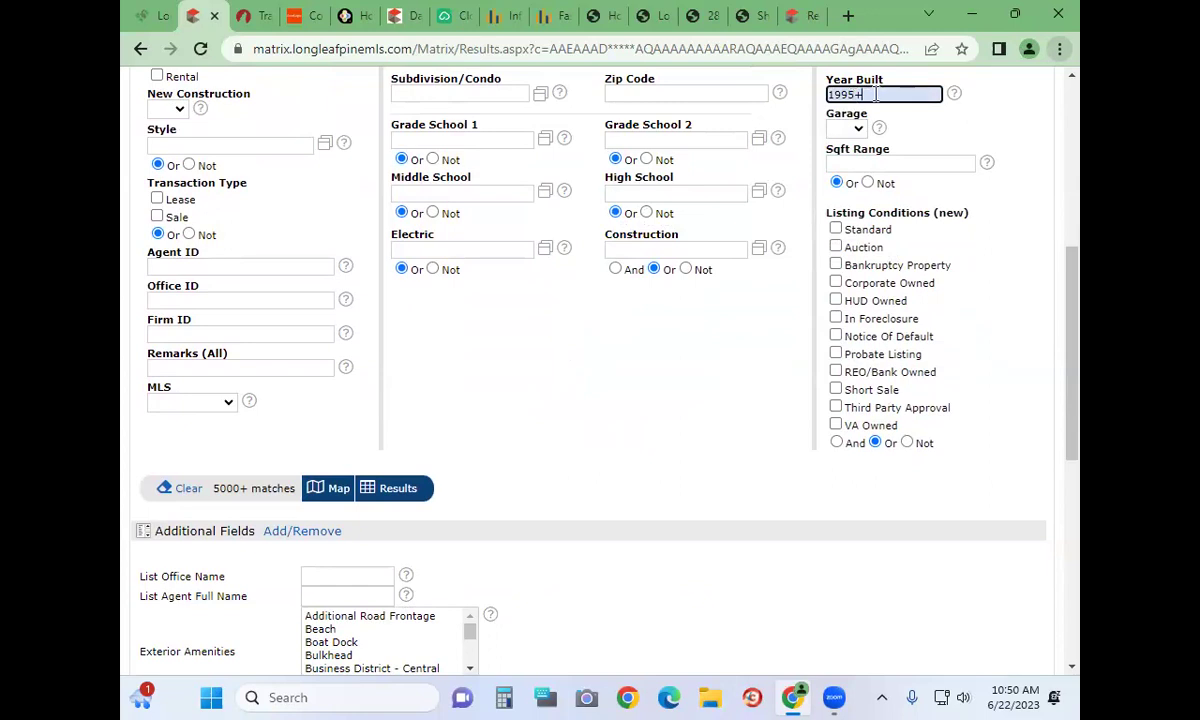
pyautogui.tripleClick(832, 94)
pyautogui.scroll(1, 785, 88)
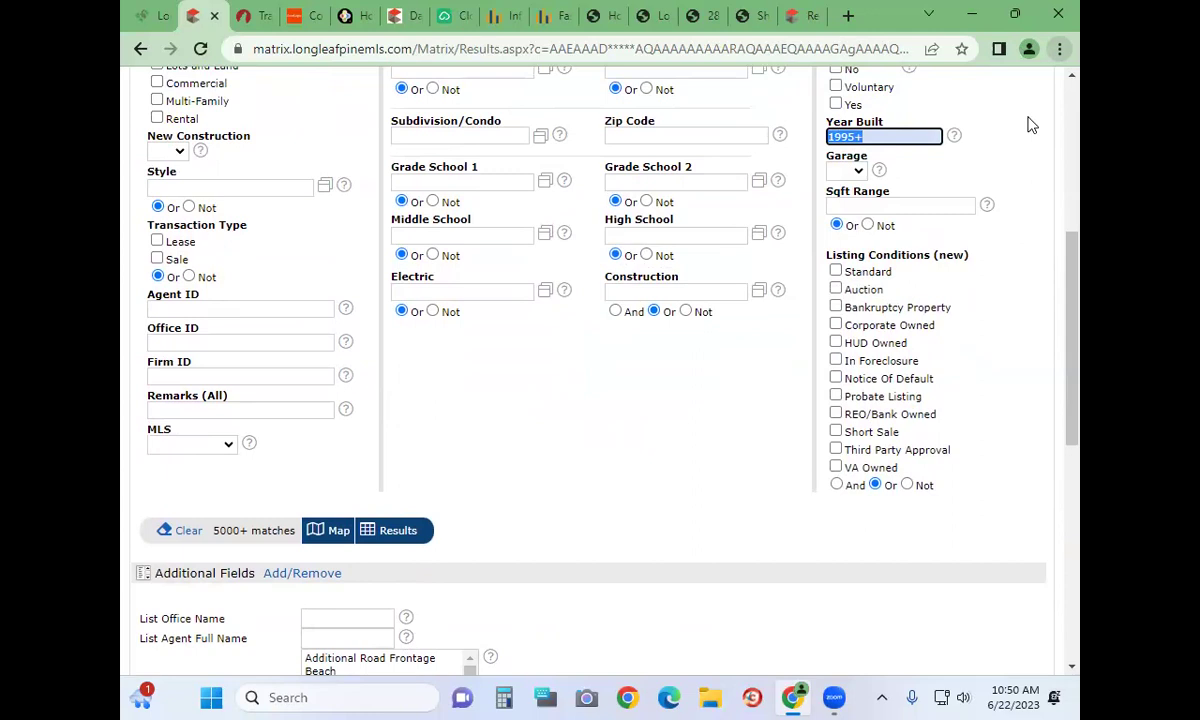
pyautogui.press('BackSpace')
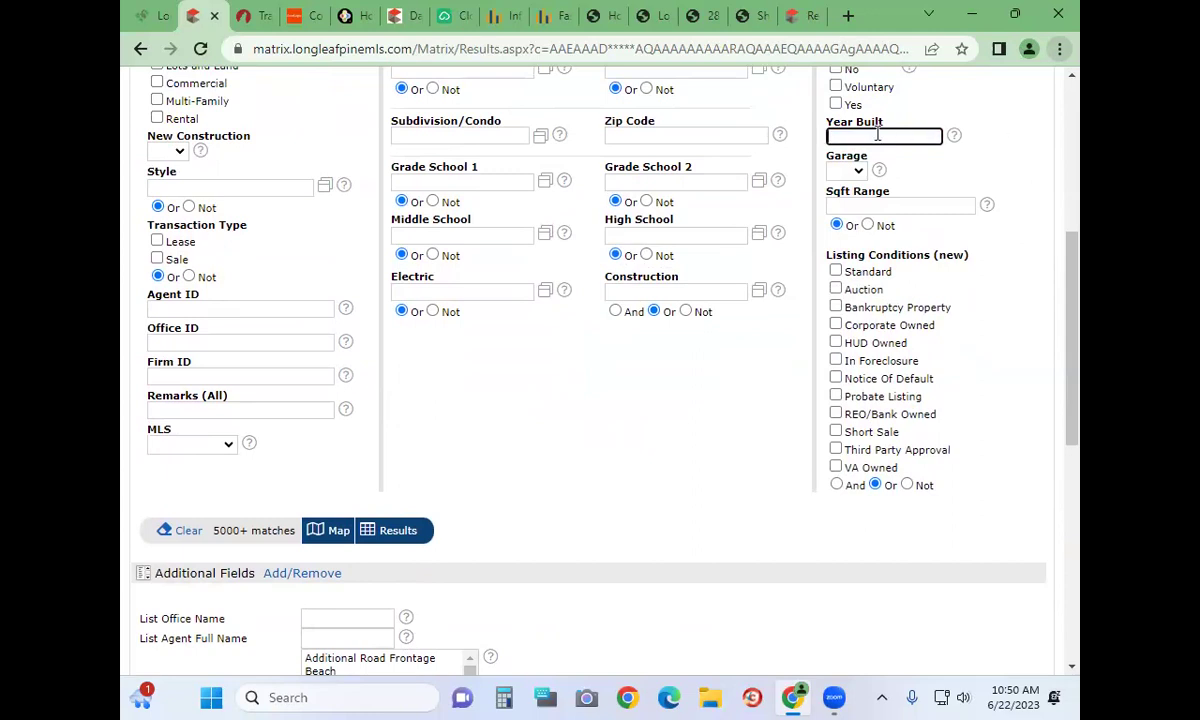
pyautogui.click(857, 178)
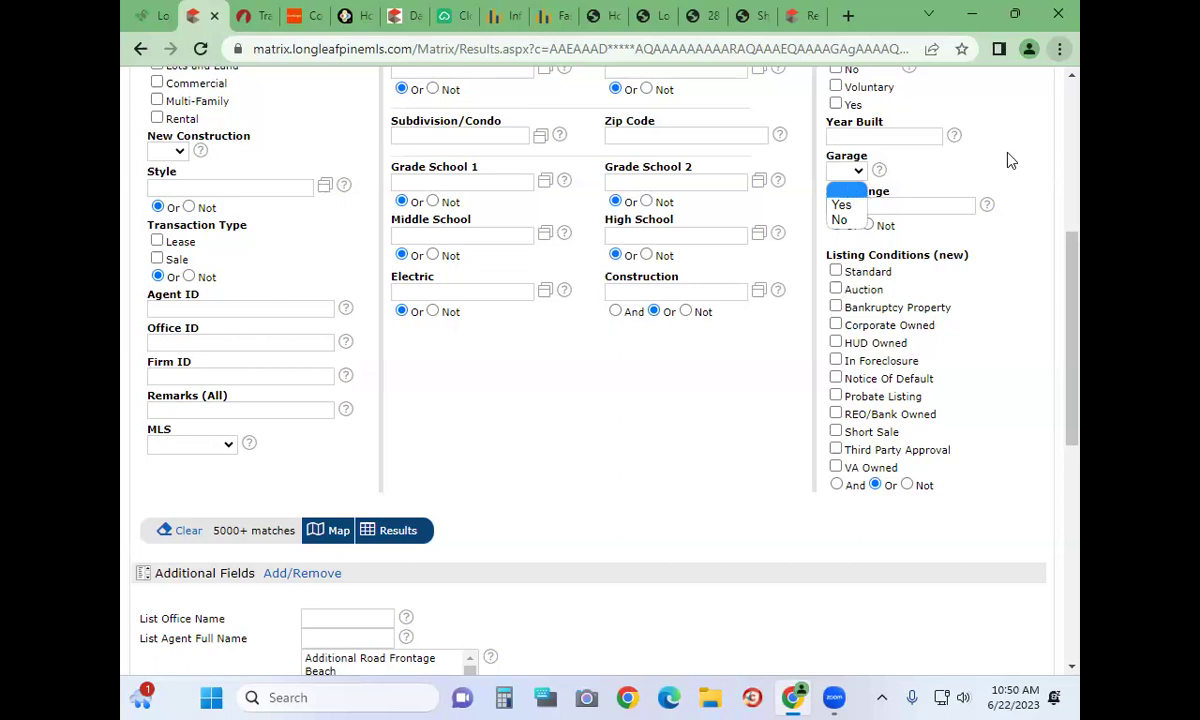
pyautogui.click(785, 205)
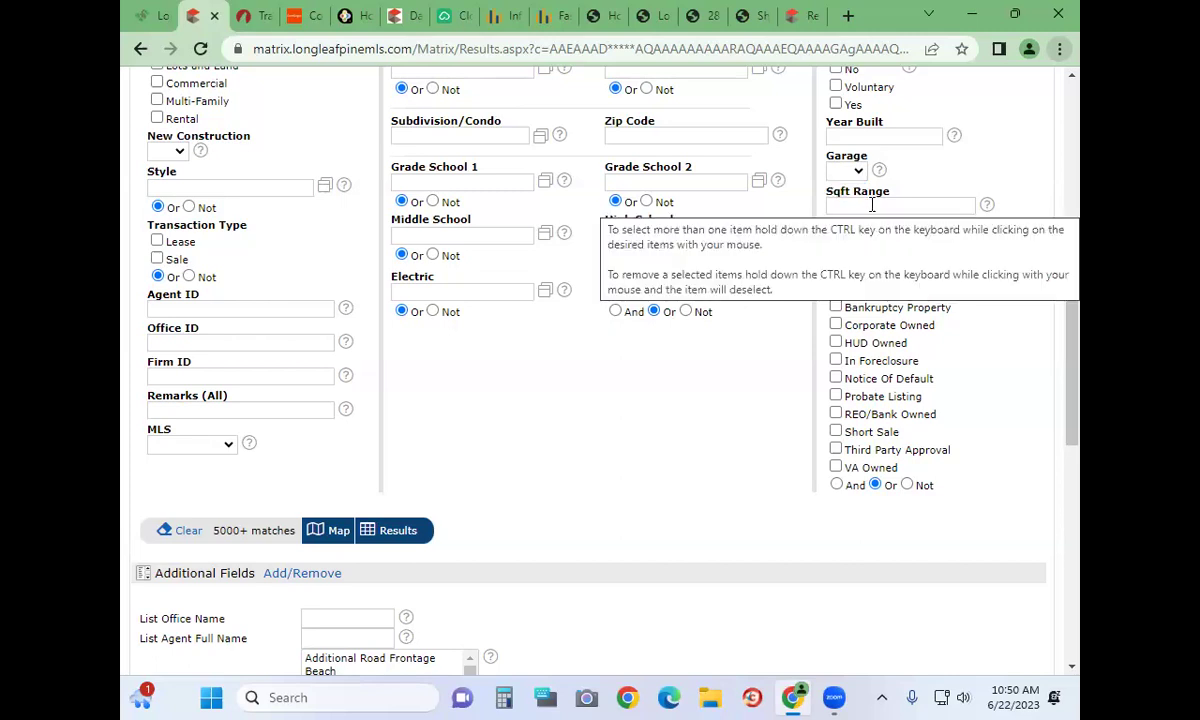
pyautogui.click(872, 205)
pyautogui.scroll(3, 930, 219)
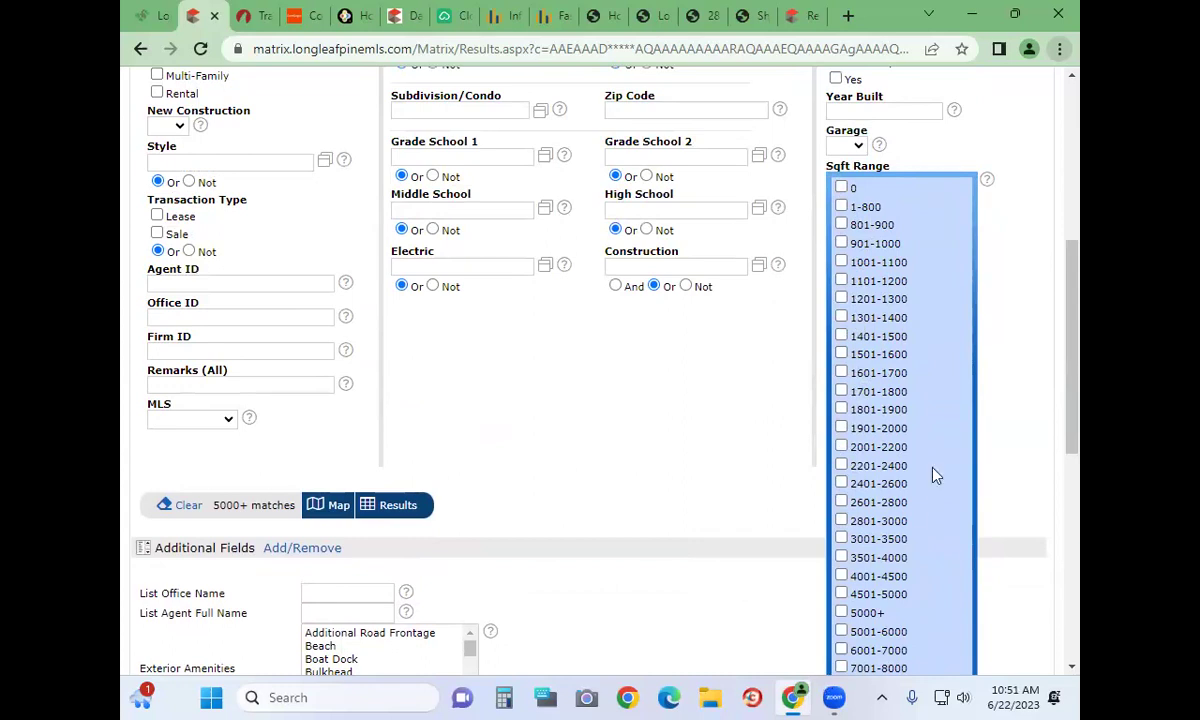
pyautogui.click(1020, 260)
pyautogui.scroll(-5, 757, 360)
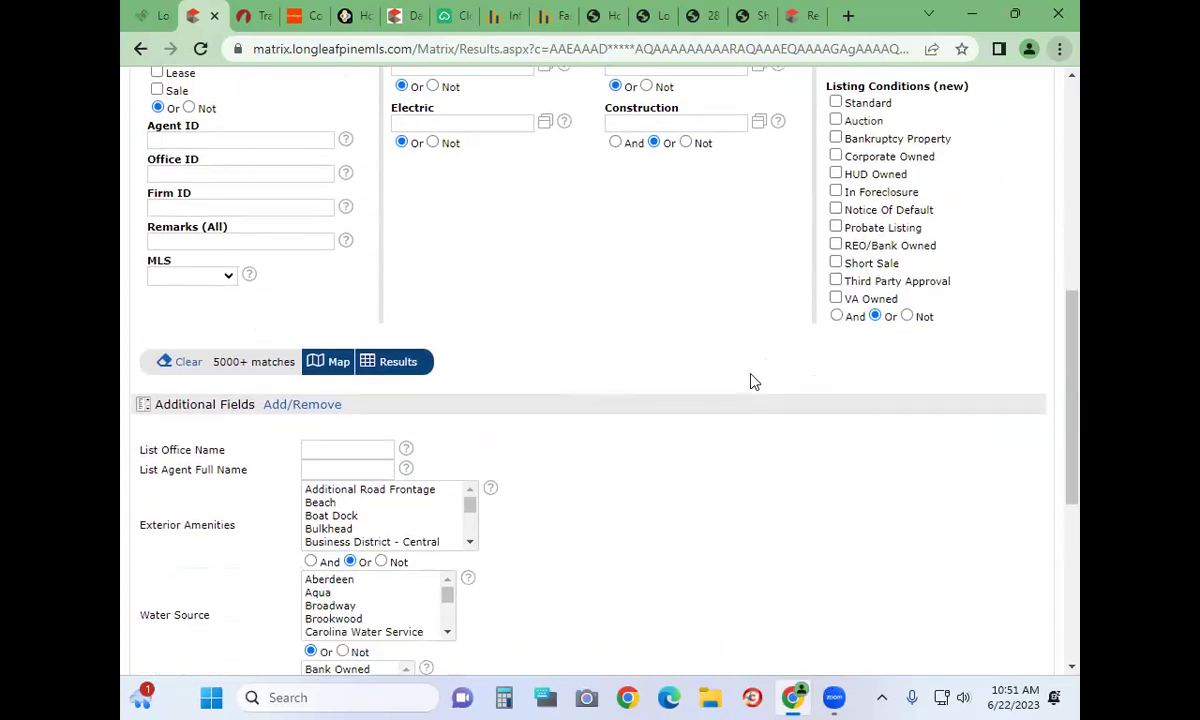
pyautogui.scroll(-1, 260, 270)
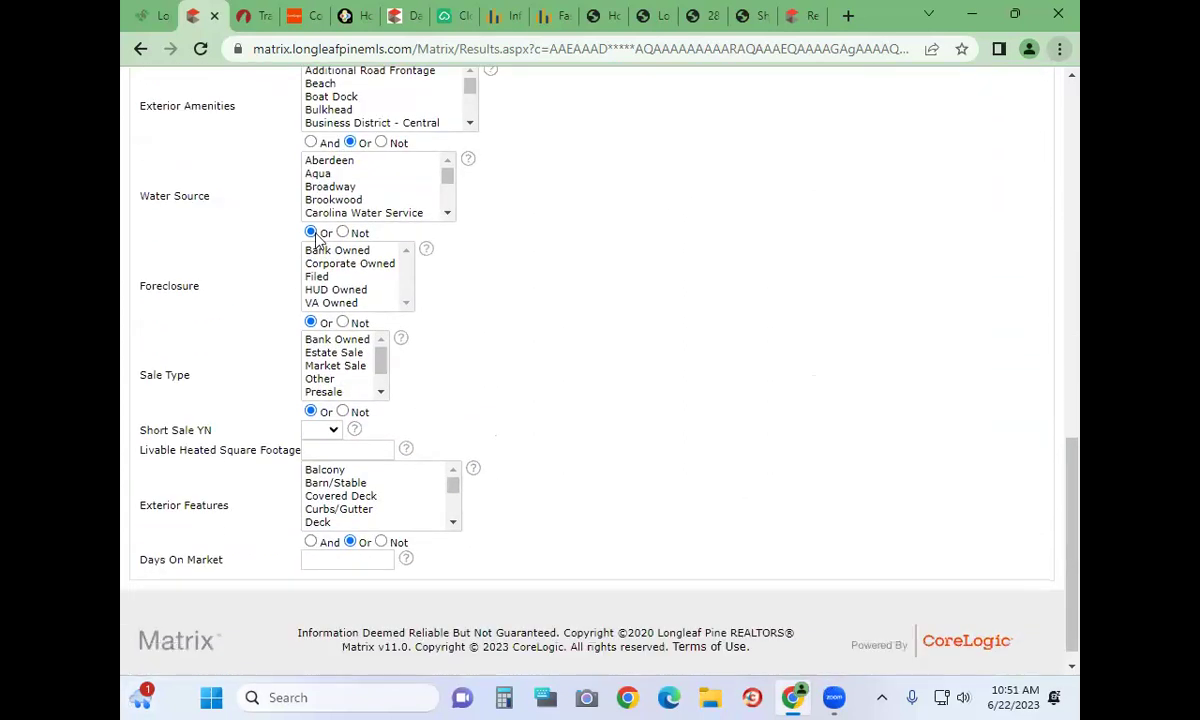
pyautogui.scroll(-1, 221, 285)
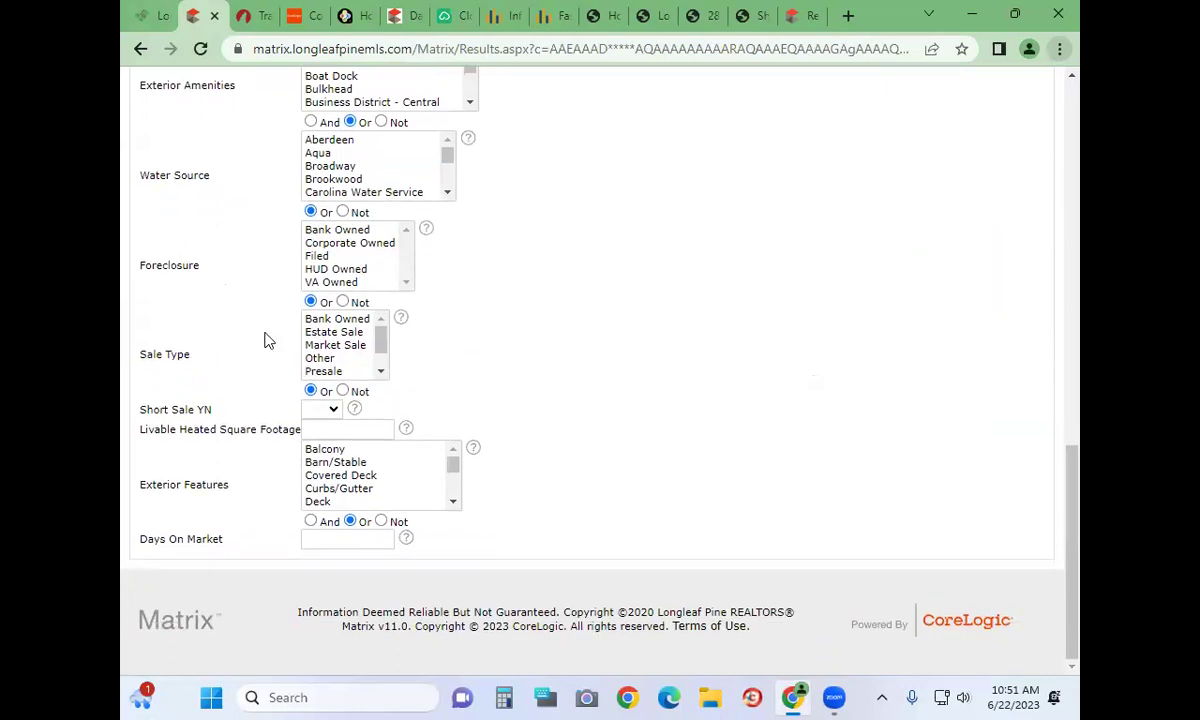
pyautogui.scroll(10, 265, 340)
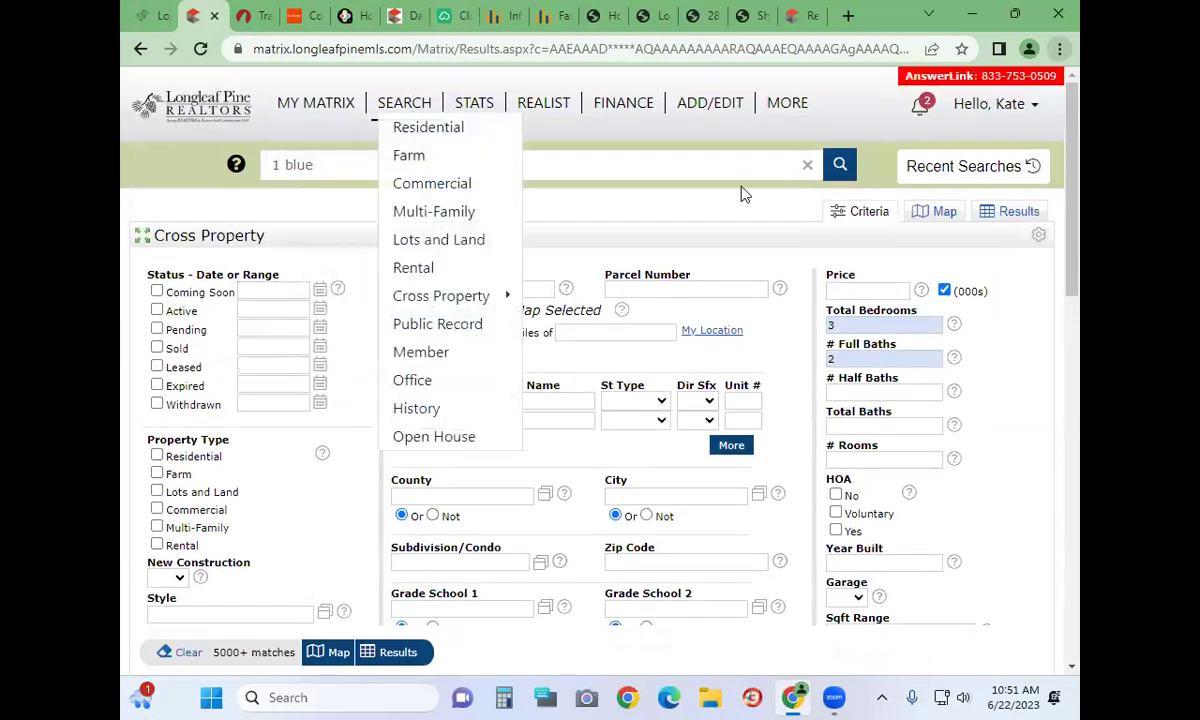
pyautogui.click(707, 158)
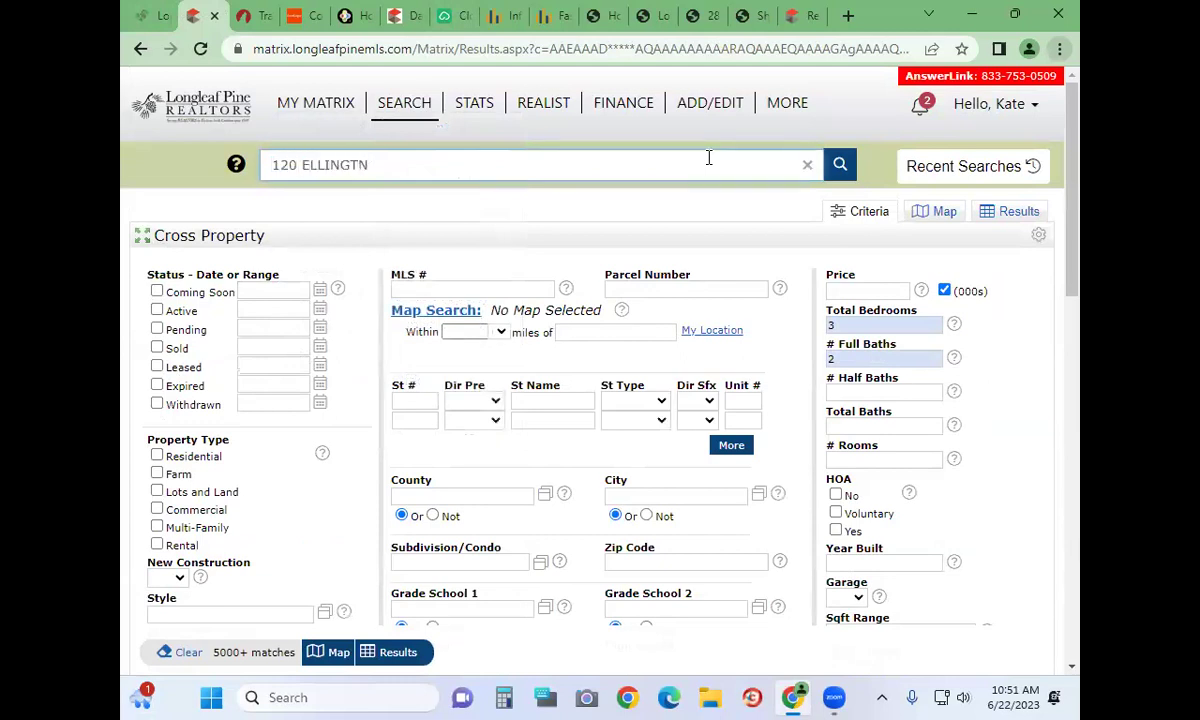
pyautogui.click(632, 225)
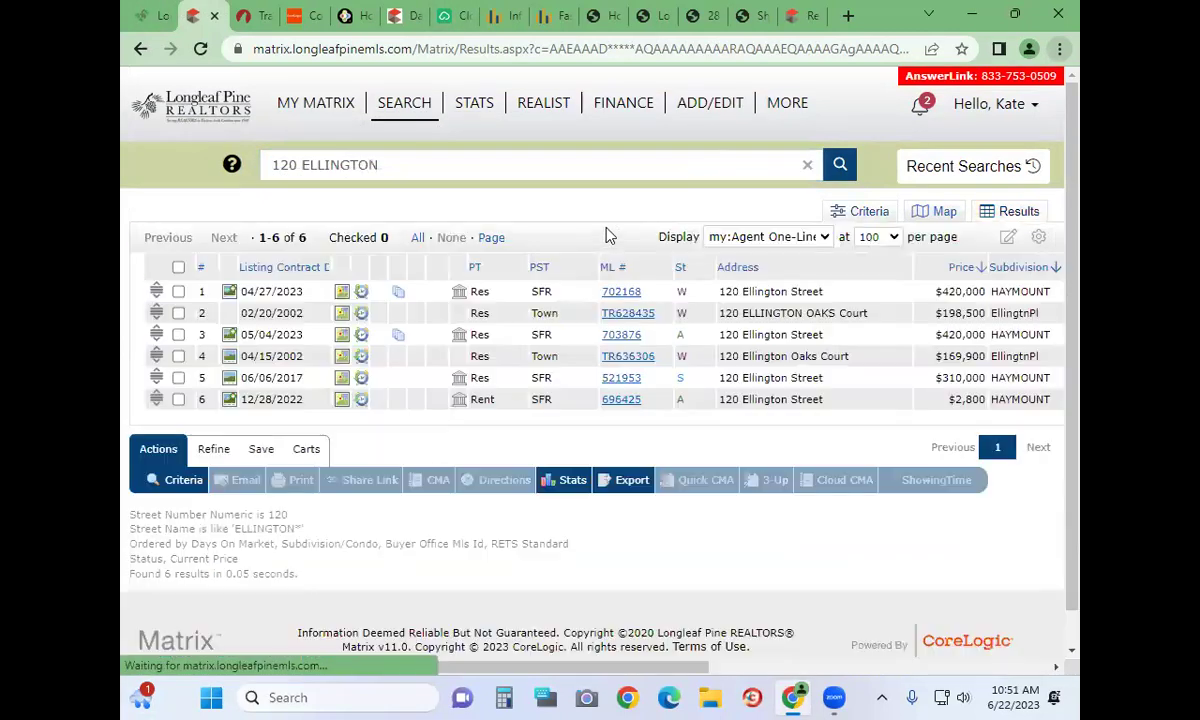
pyautogui.rightClick(626, 343)
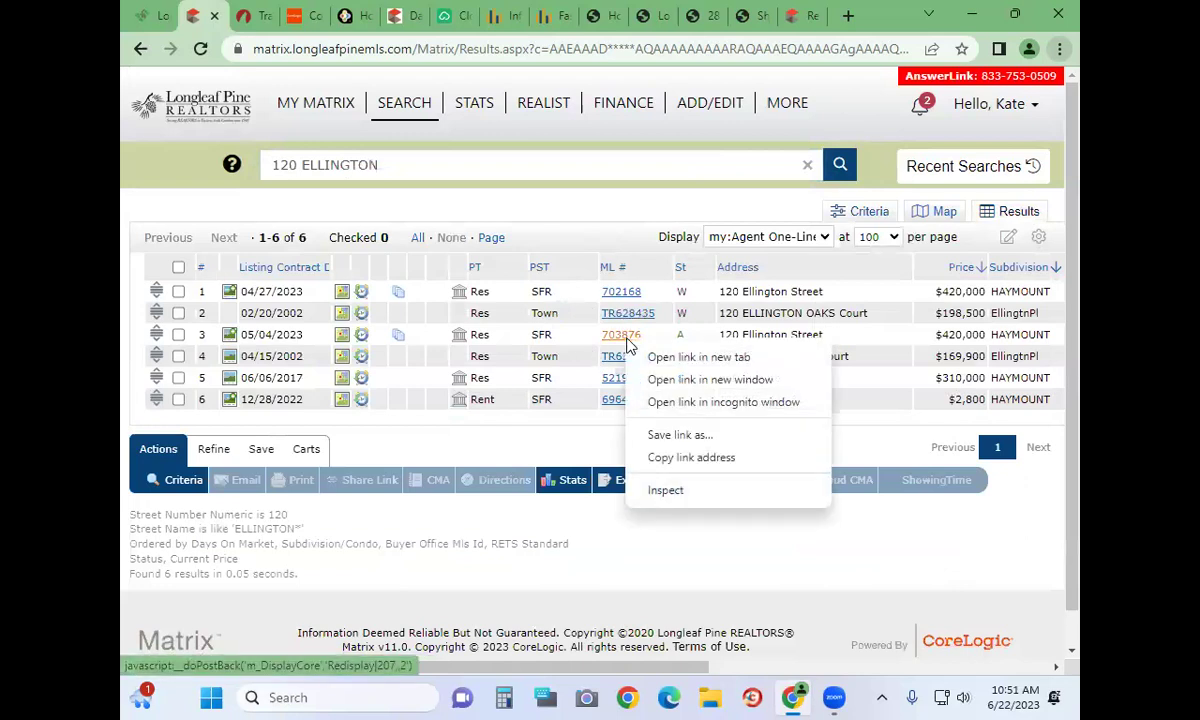
pyautogui.click(668, 357)
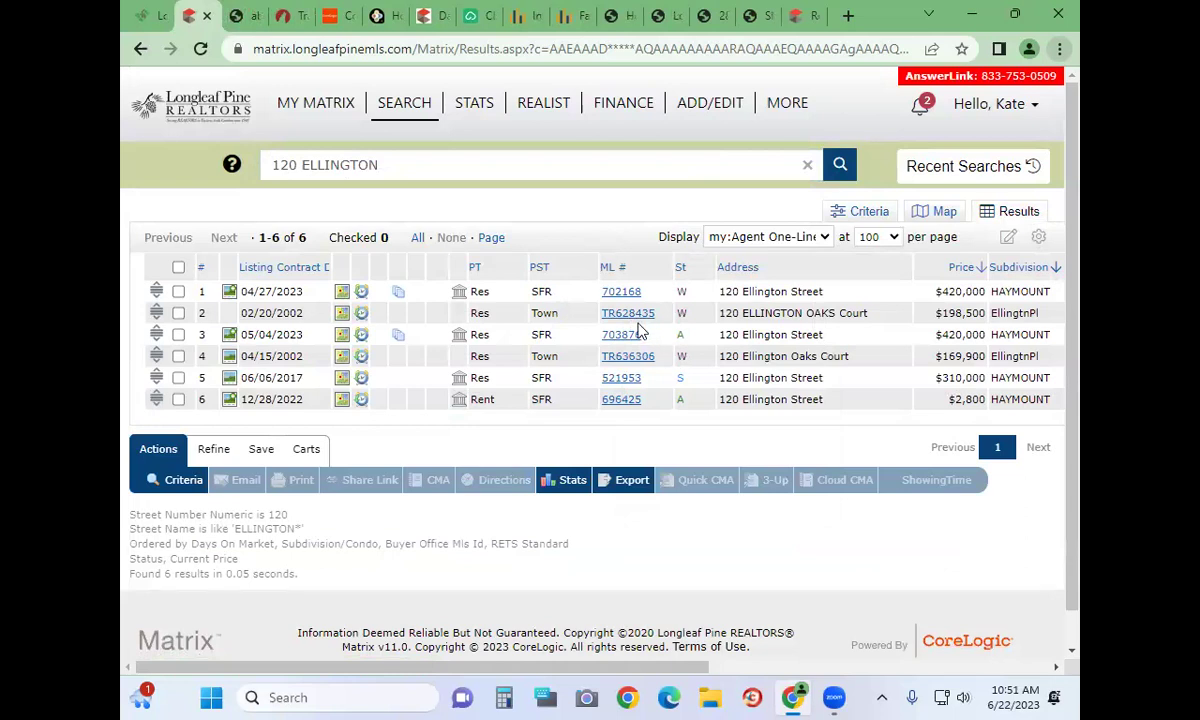
pyautogui.click(243, 15)
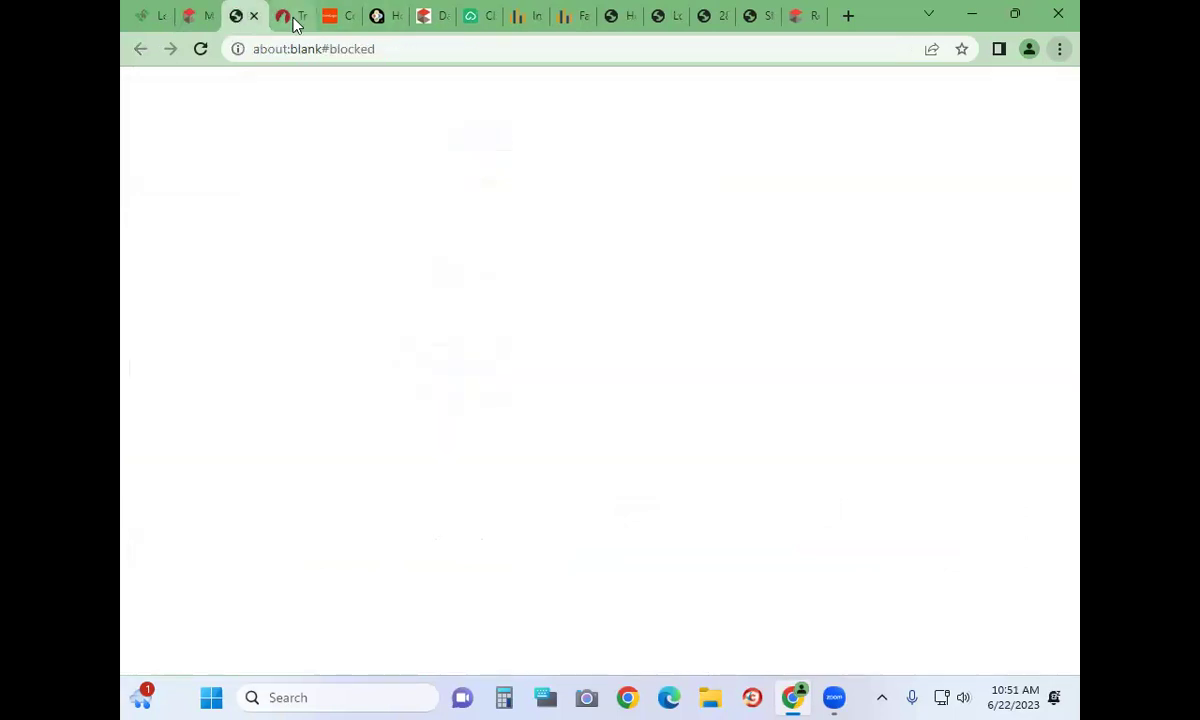
pyautogui.click(189, 15)
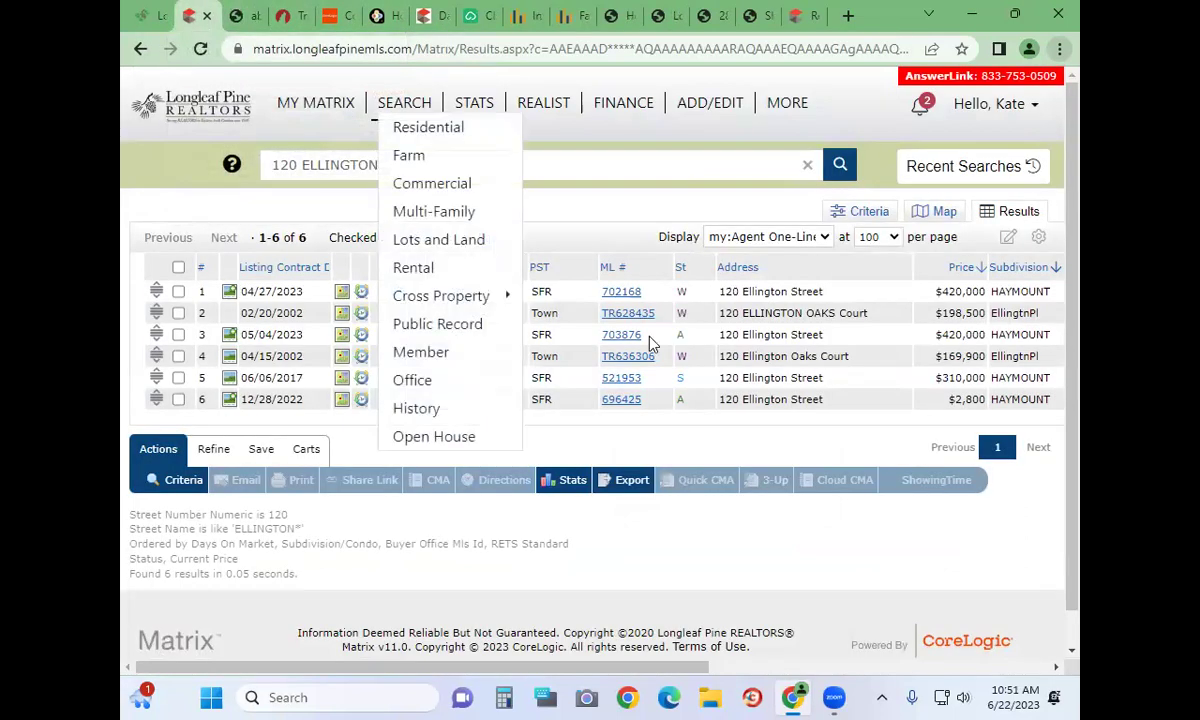
pyautogui.click(621, 335)
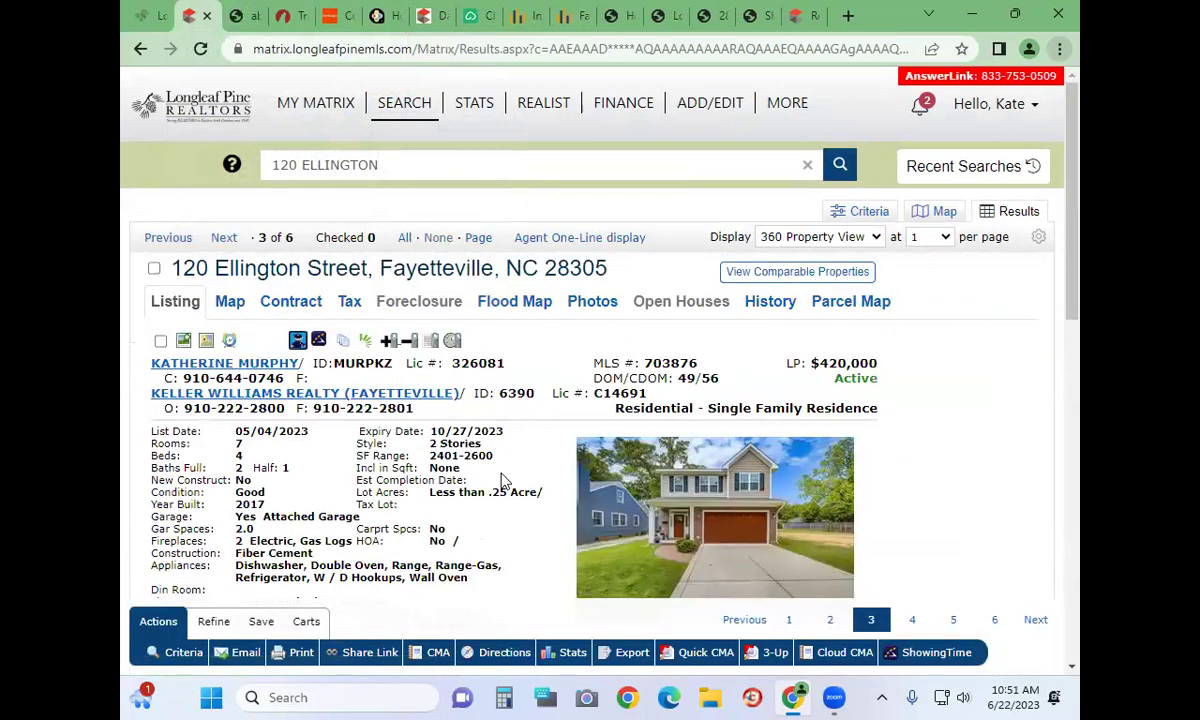
pyautogui.scroll(-2, 466, 452)
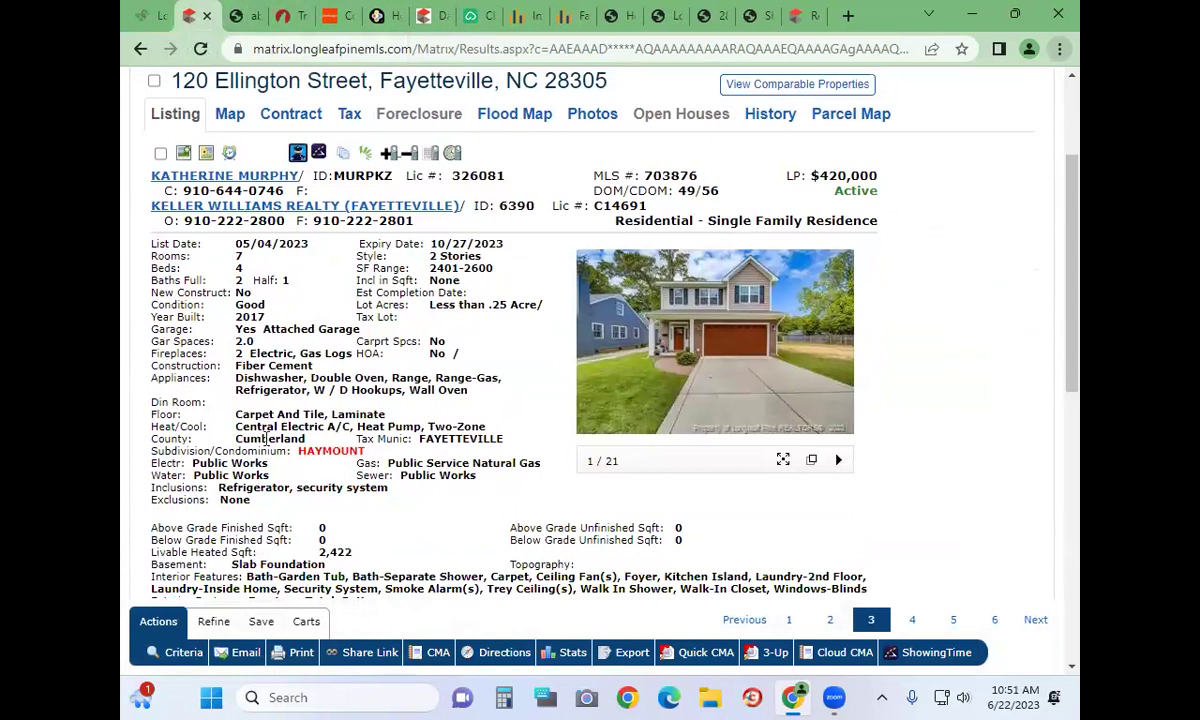
pyautogui.scroll(-1, 250, 412)
pyautogui.scroll(-1, 265, 512)
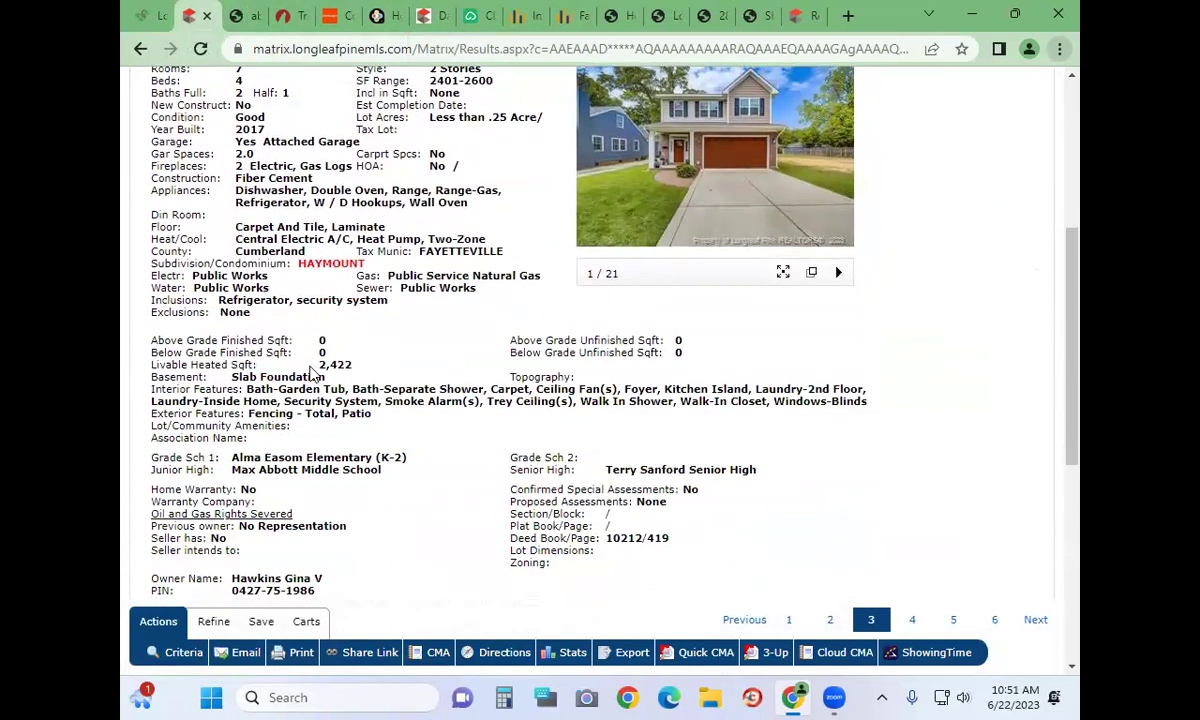
pyautogui.moveTo(320, 366); pyautogui.dragTo(355, 365)
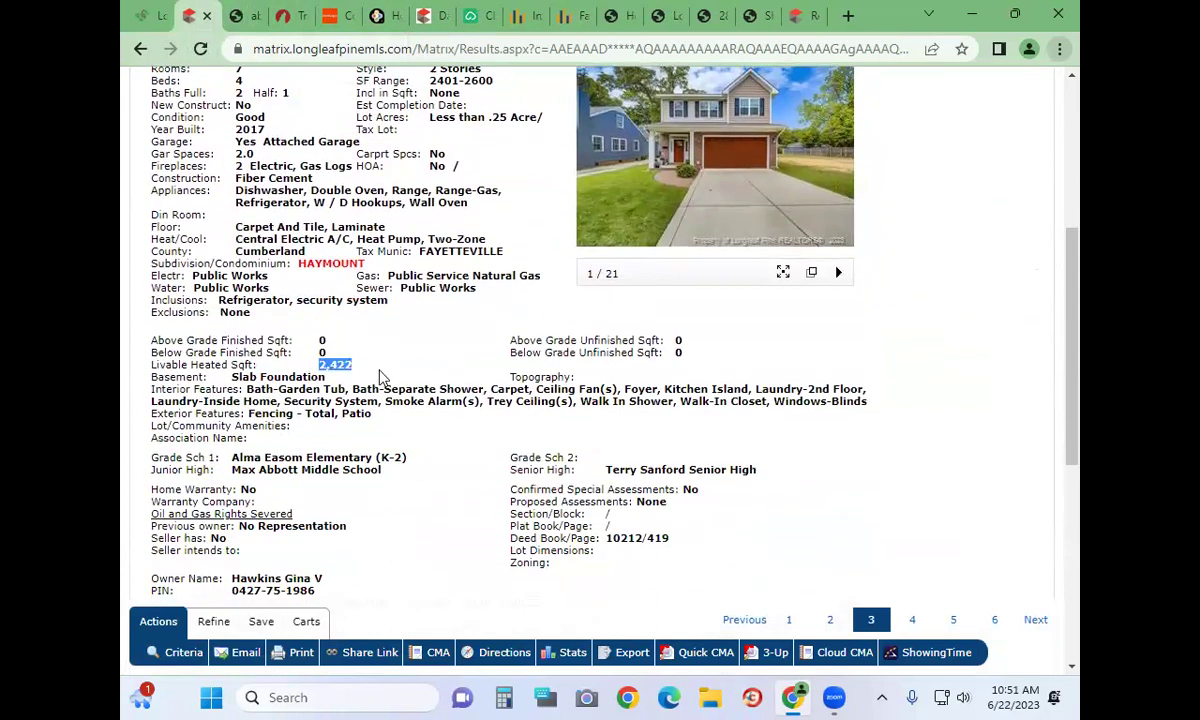
pyautogui.click(151, 20)
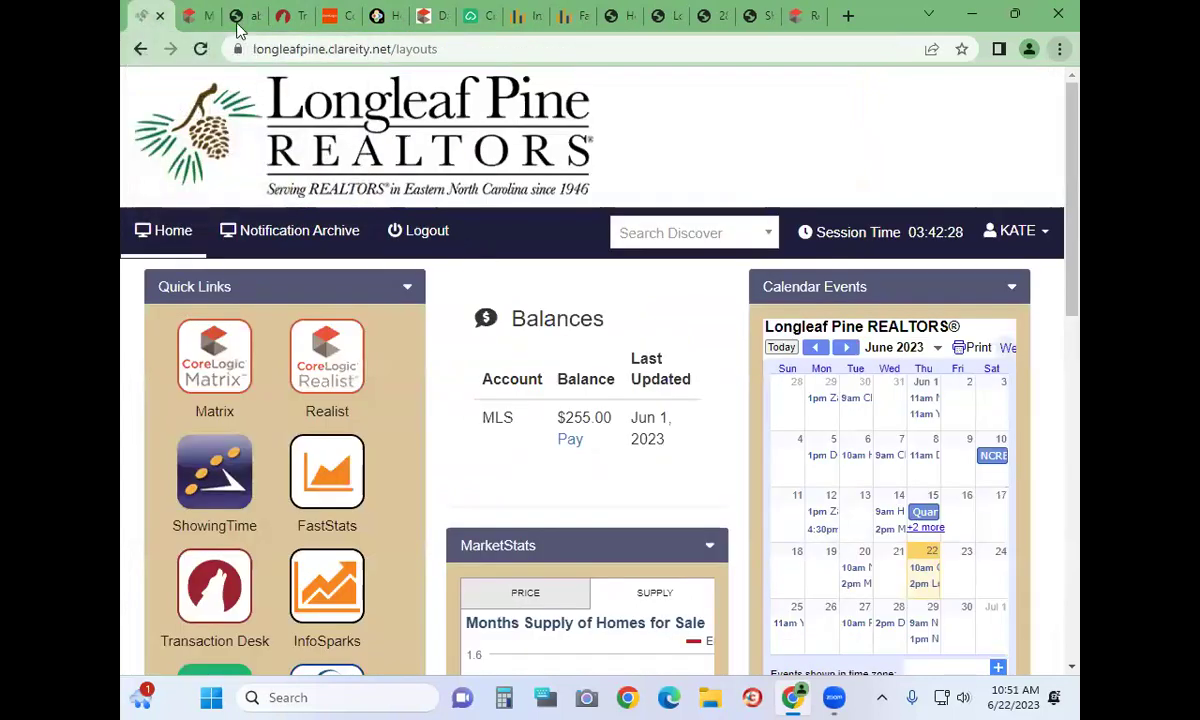
pyautogui.click(188, 14)
pyautogui.click(140, 48)
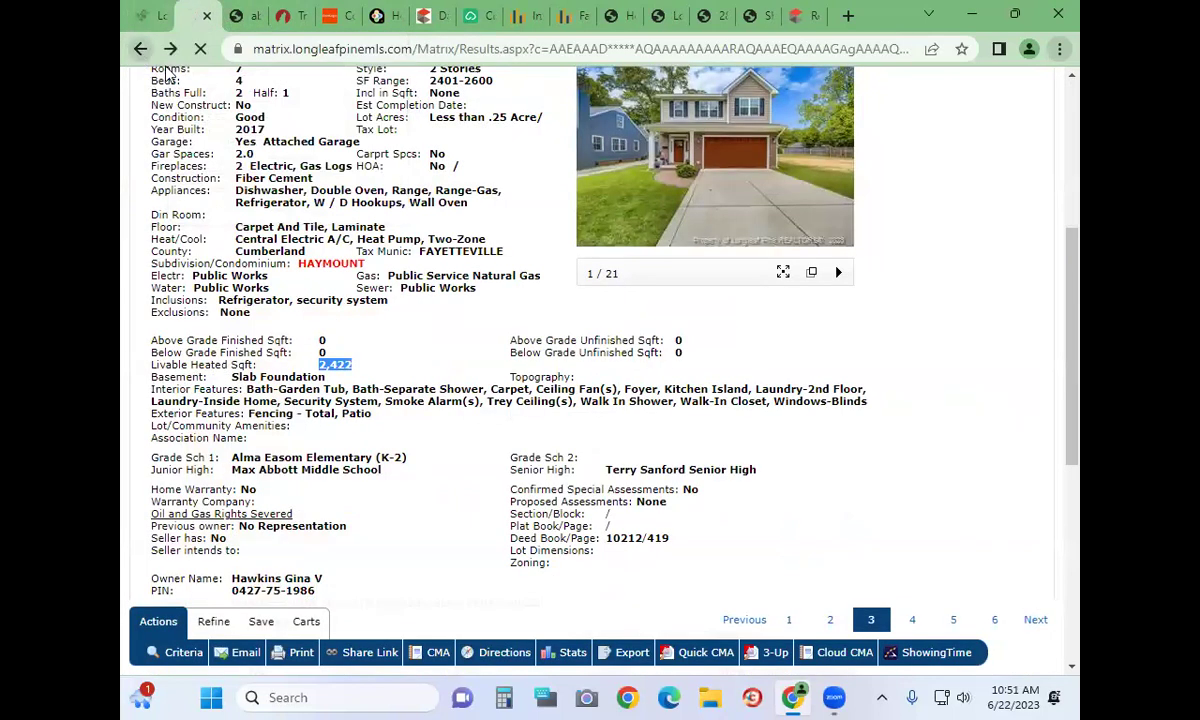
pyautogui.scroll(1, 755, 327)
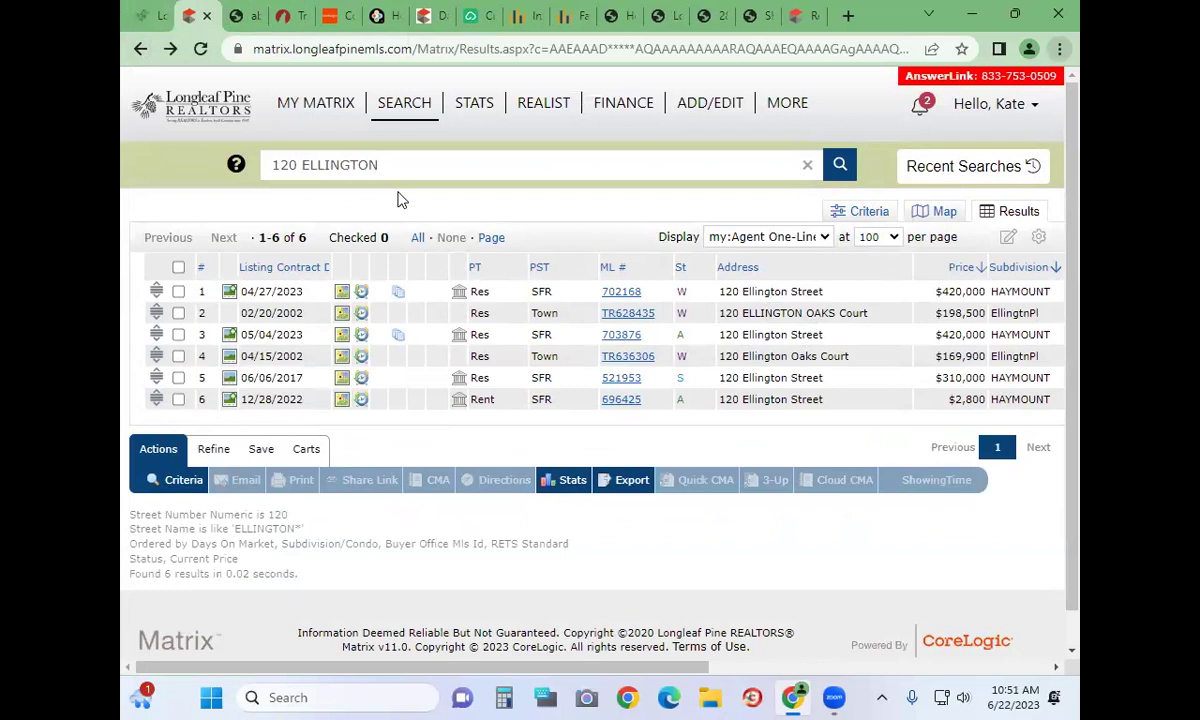
# Open the Residential search form and enter 1400+ for Livable Heated Square Footage
pyautogui.click(402, 126)
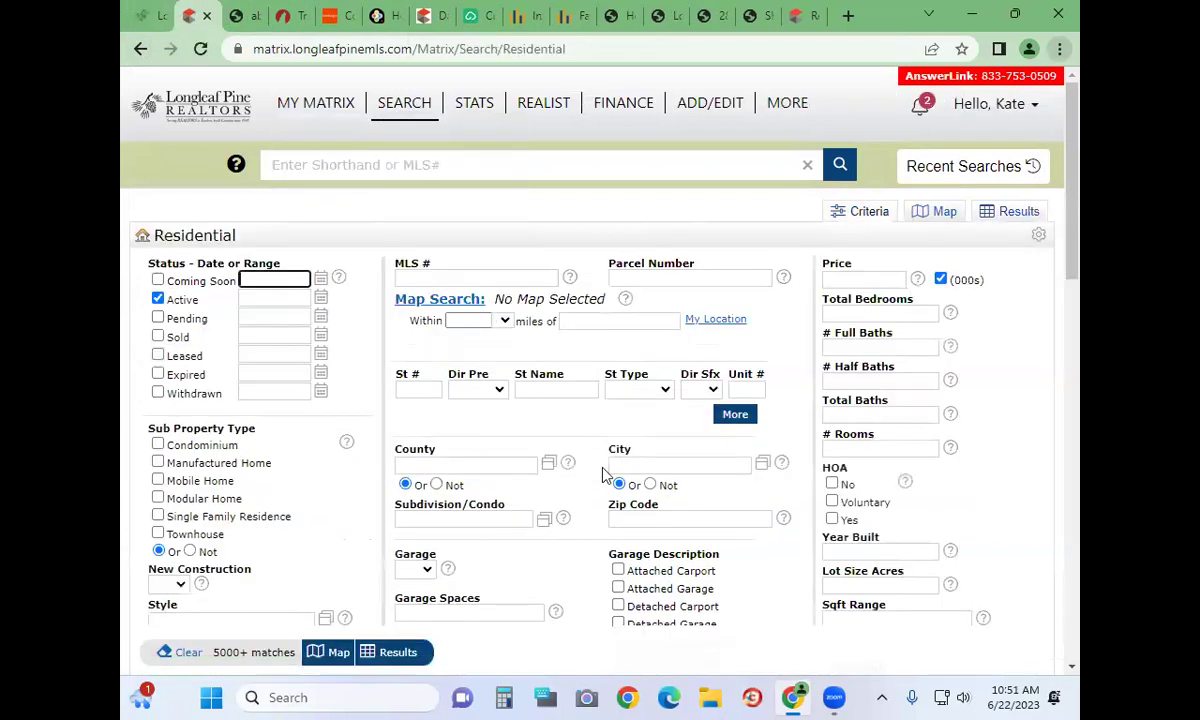
pyautogui.scroll(-2, 605, 475)
pyautogui.scroll(-8, 605, 475)
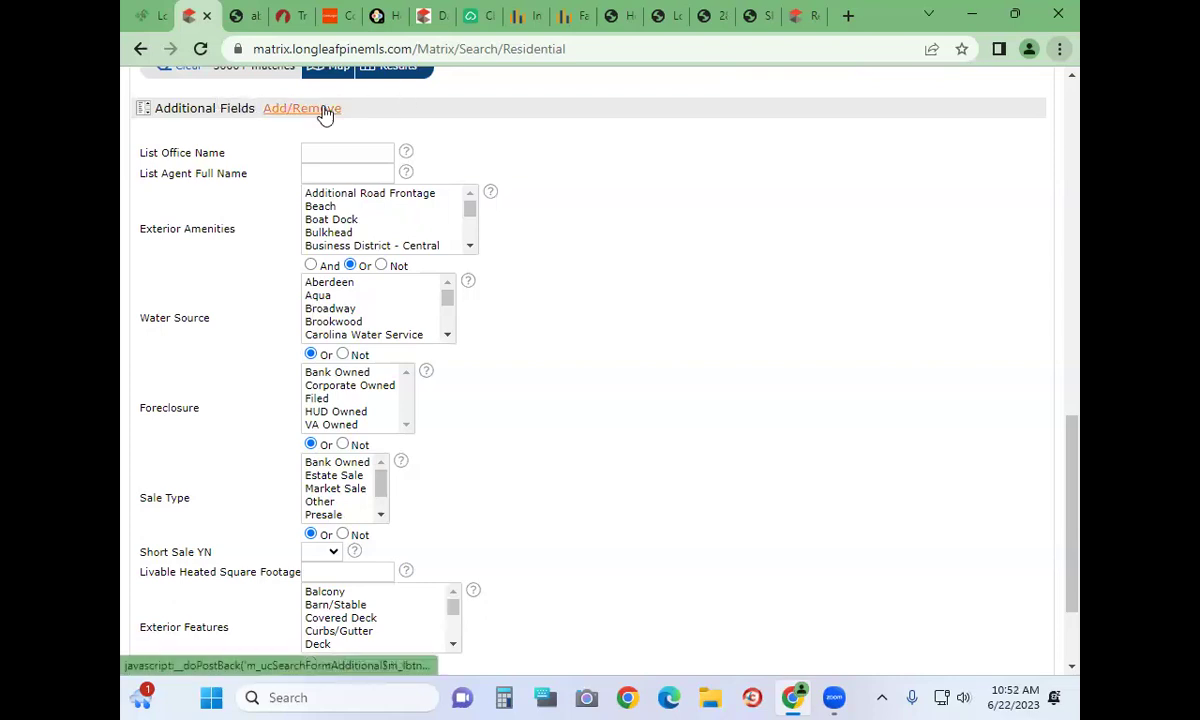
pyautogui.scroll(-3, 259, 477)
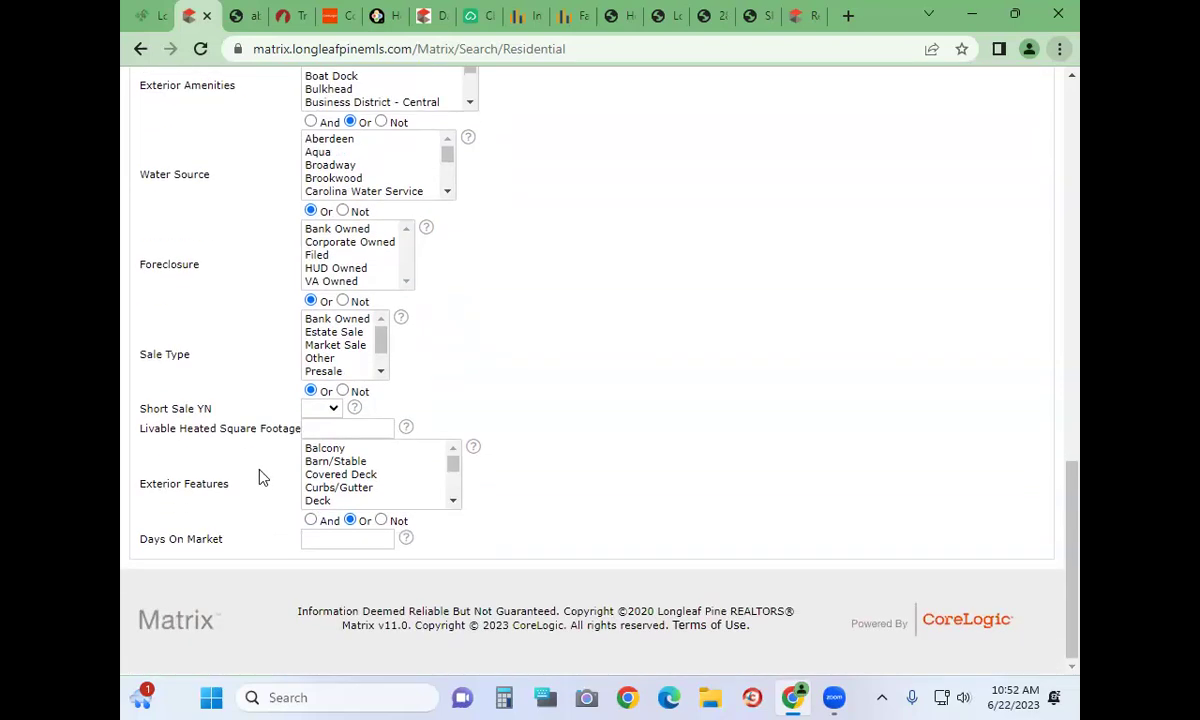
pyautogui.click(336, 430)
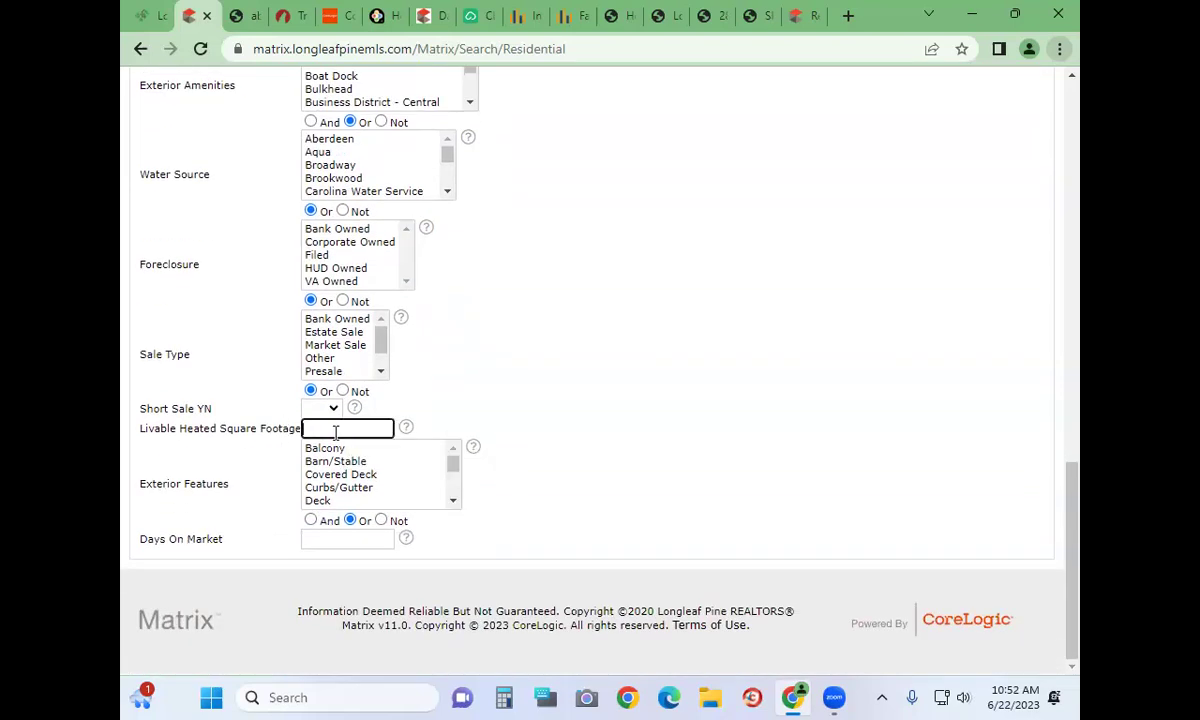
pyautogui.write('1400')
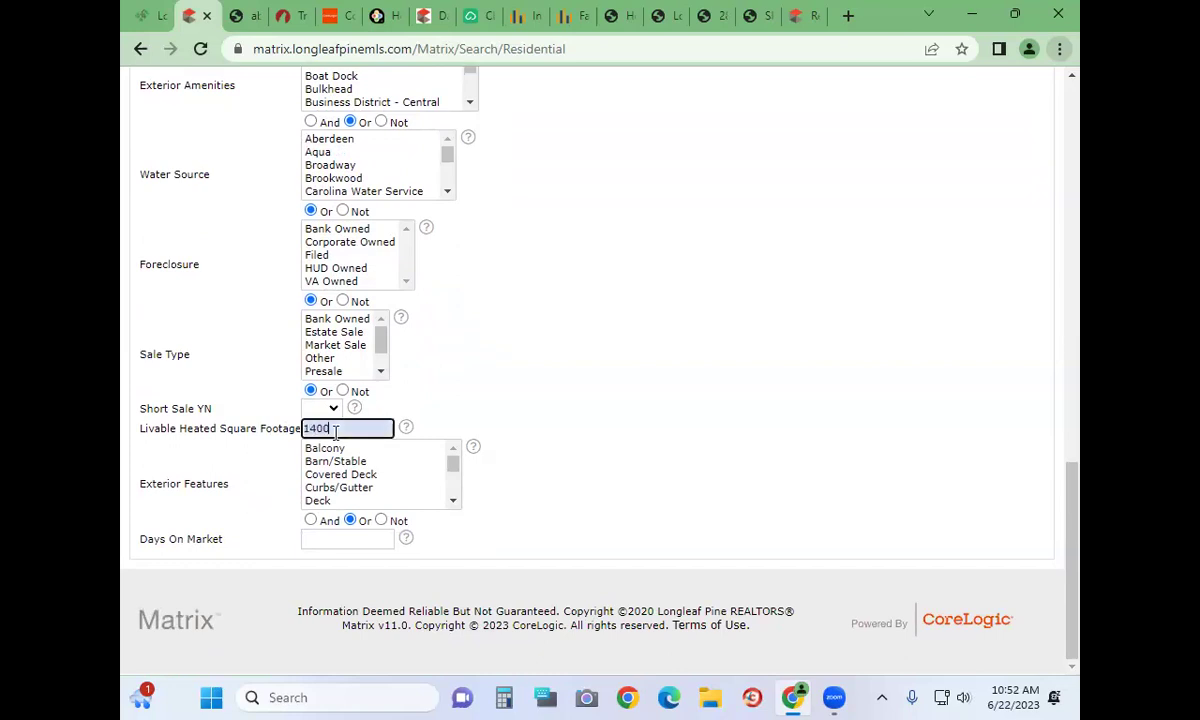
pyautogui.write('+')
# Highlight the Livable Heated Square Footage label and bring up the Frequently Used Fields editor
pyautogui.tripleClick(277, 420)
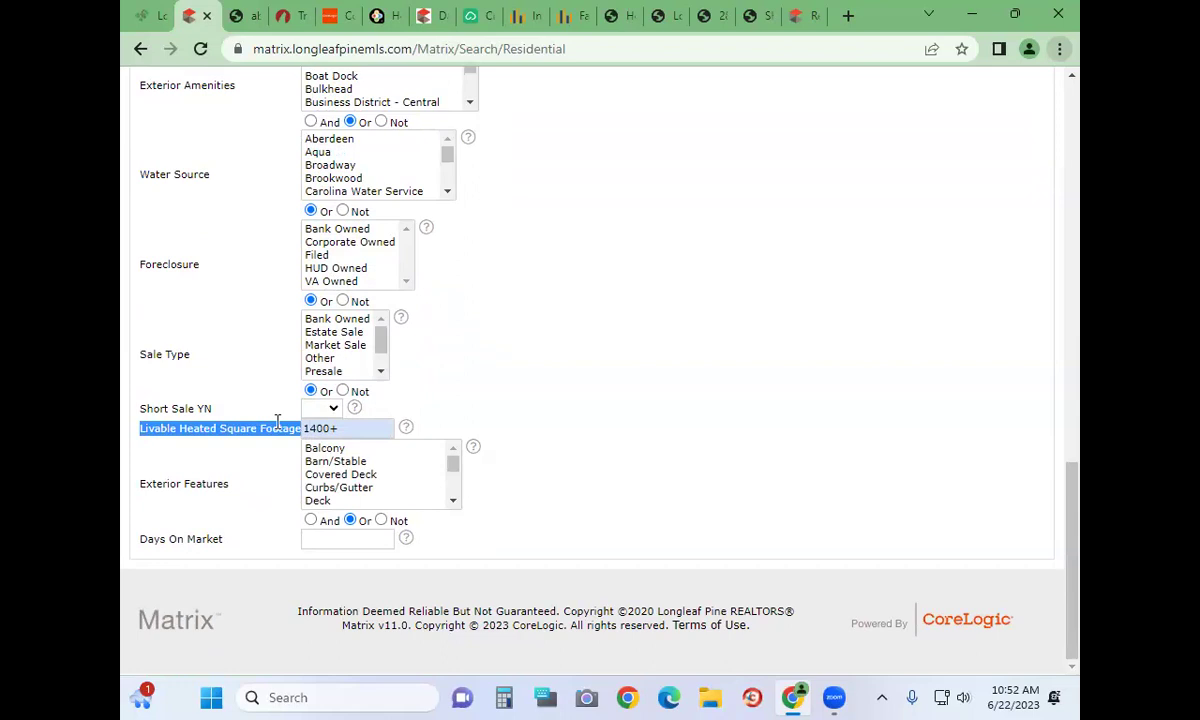
pyautogui.doubleClick(187, 429)
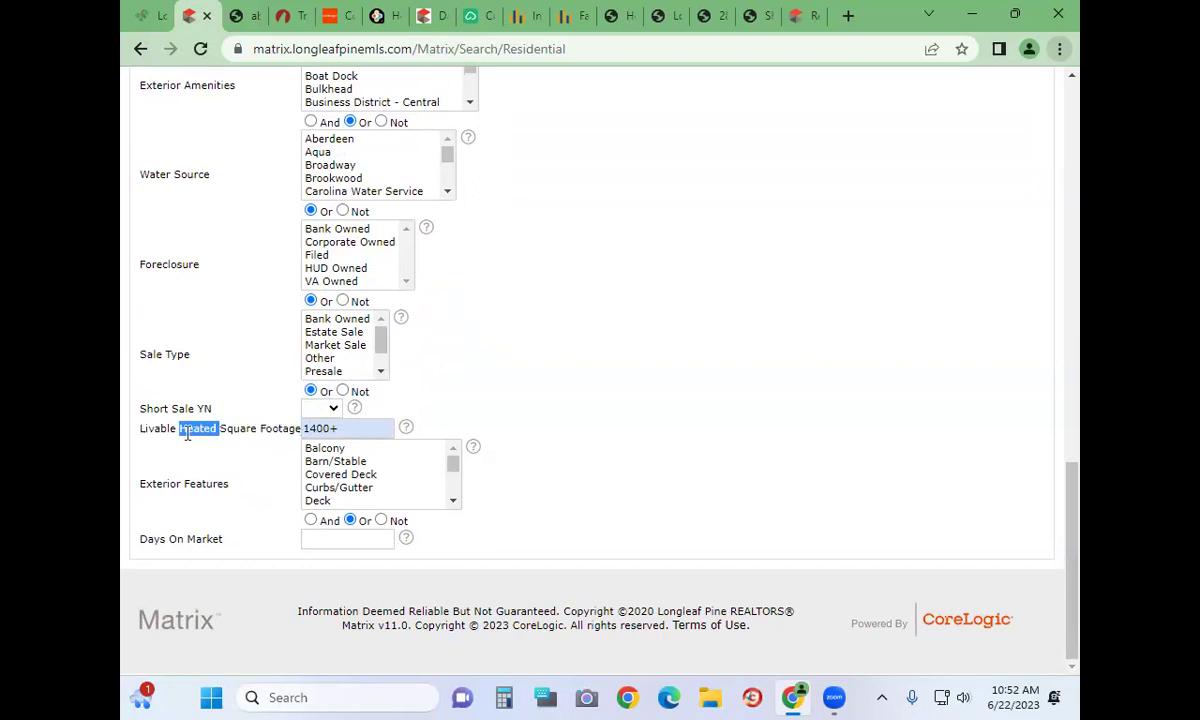
pyautogui.scroll(10, 187, 433)
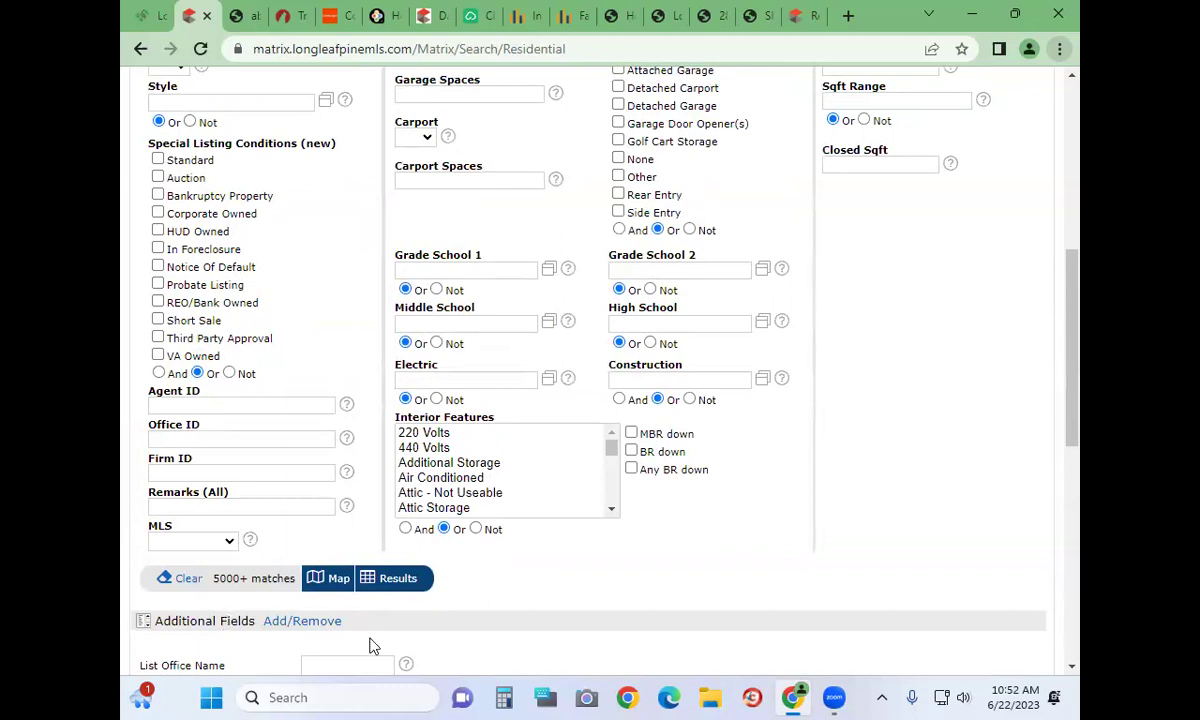
pyautogui.click(302, 626)
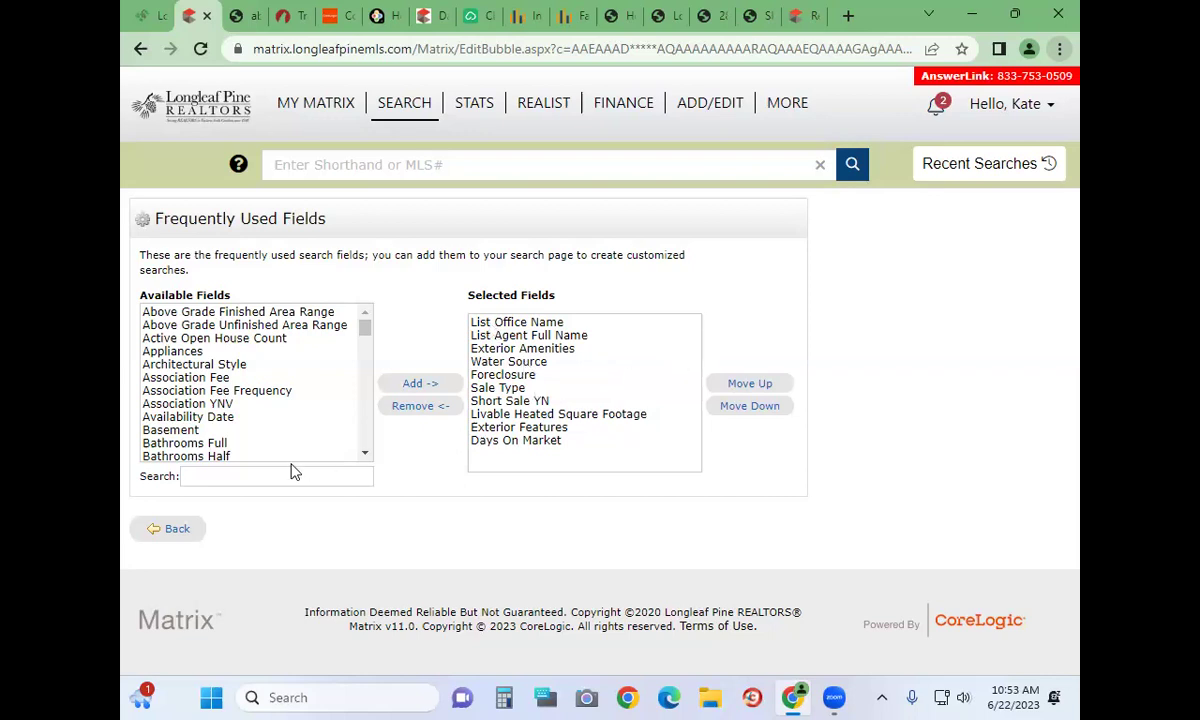
pyautogui.click(152, 538)
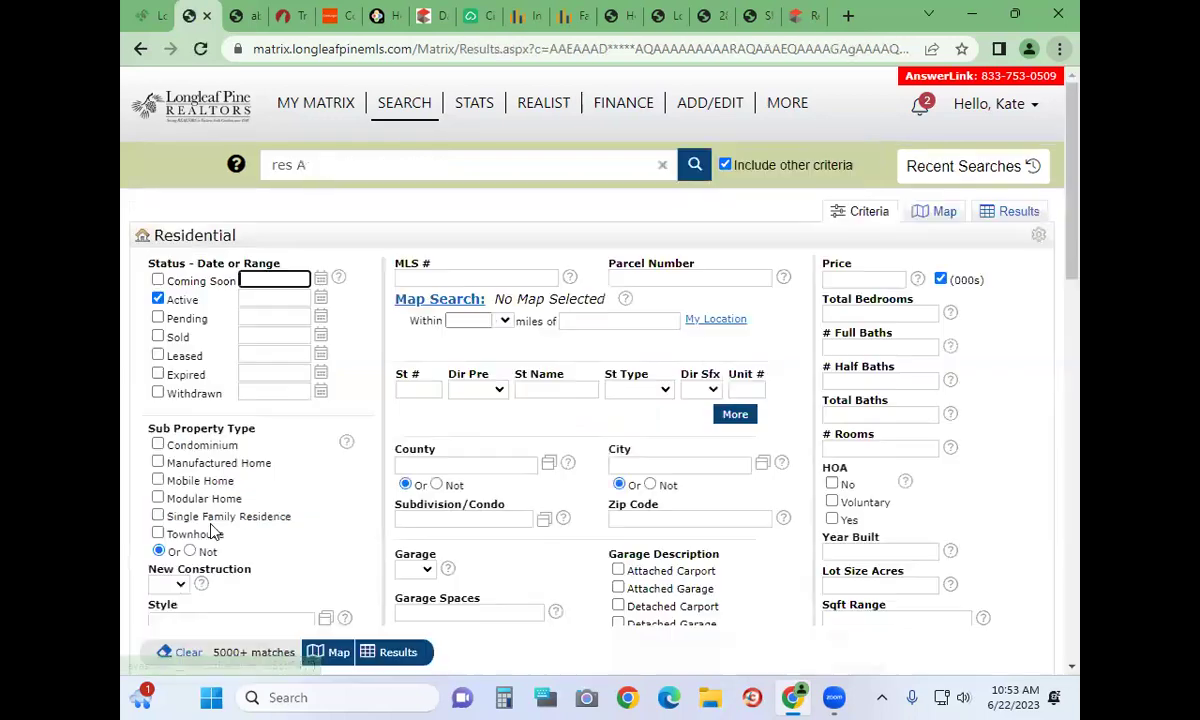
# Select Well in the Water Source list and set it to Not, excluding well-water homes
pyautogui.scroll(-5, 279, 373)
pyautogui.scroll(-10, 279, 373)
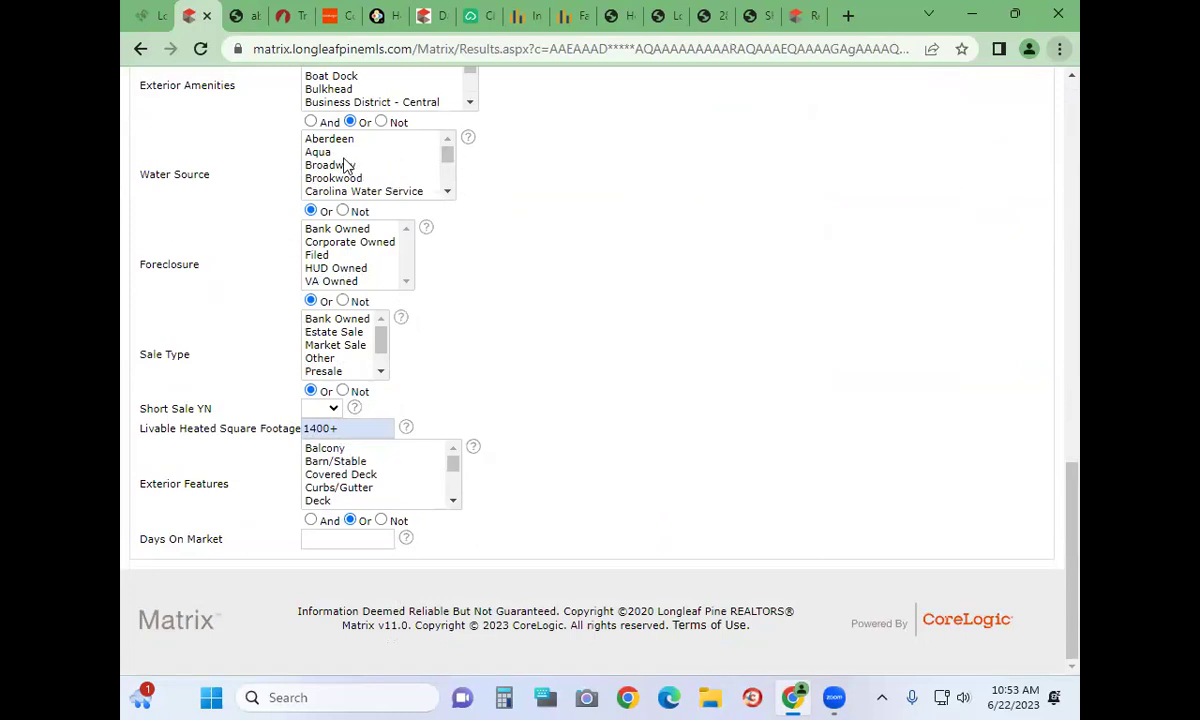
pyautogui.moveTo(447, 155); pyautogui.dragTo(447, 200)
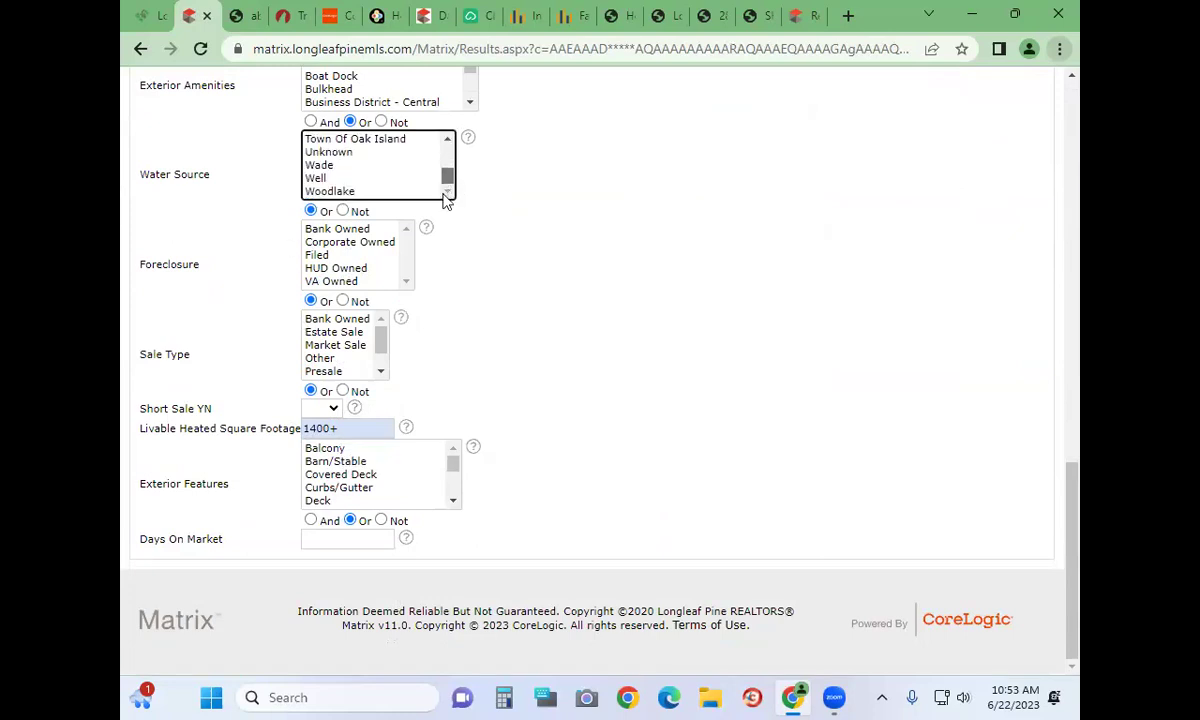
pyautogui.click(315, 178)
pyautogui.click(343, 211)
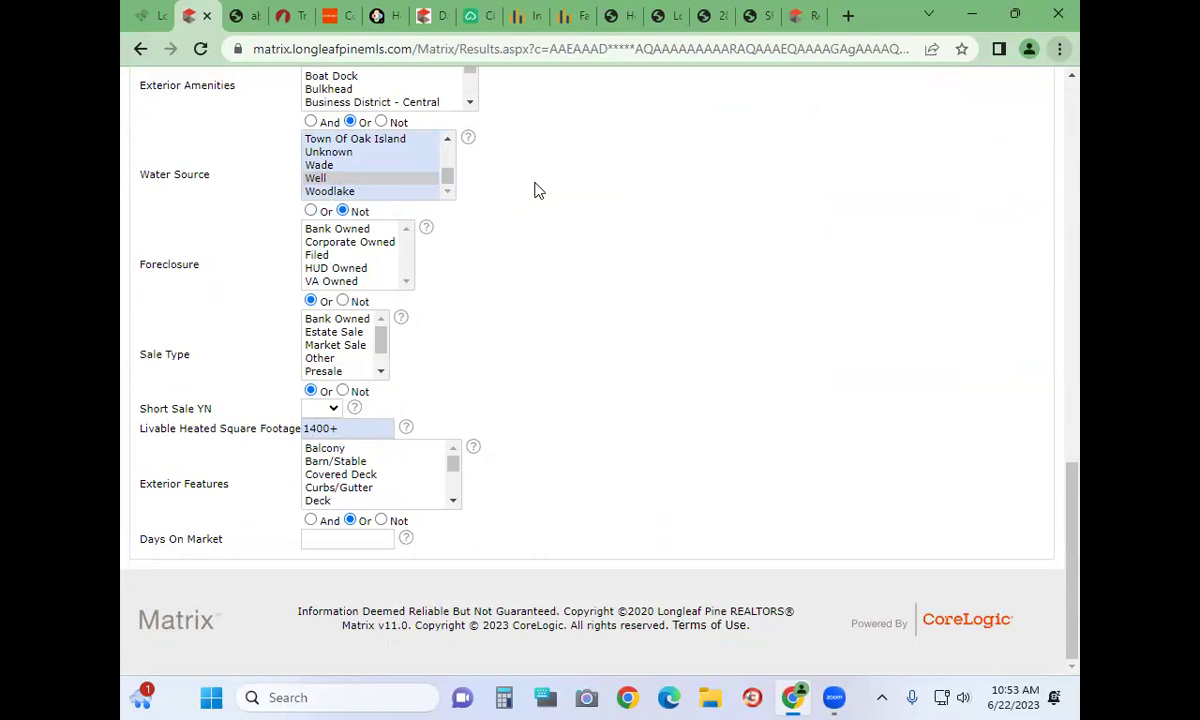
pyautogui.click(311, 212)
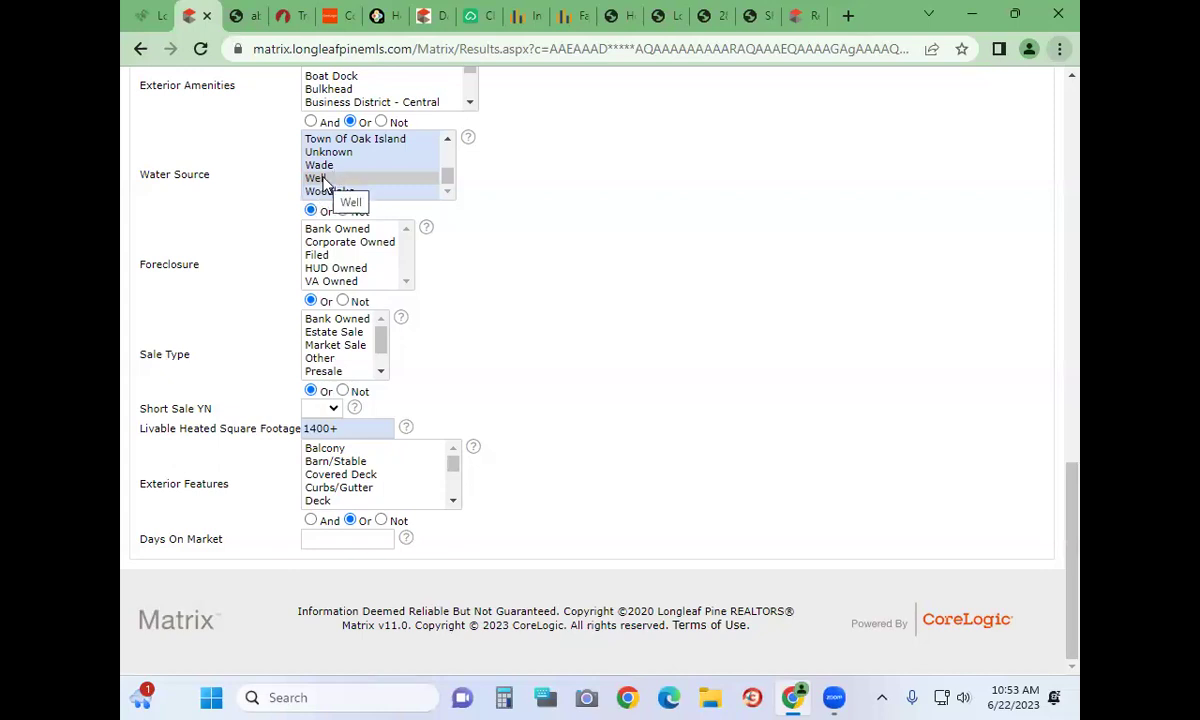
pyautogui.click(342, 212)
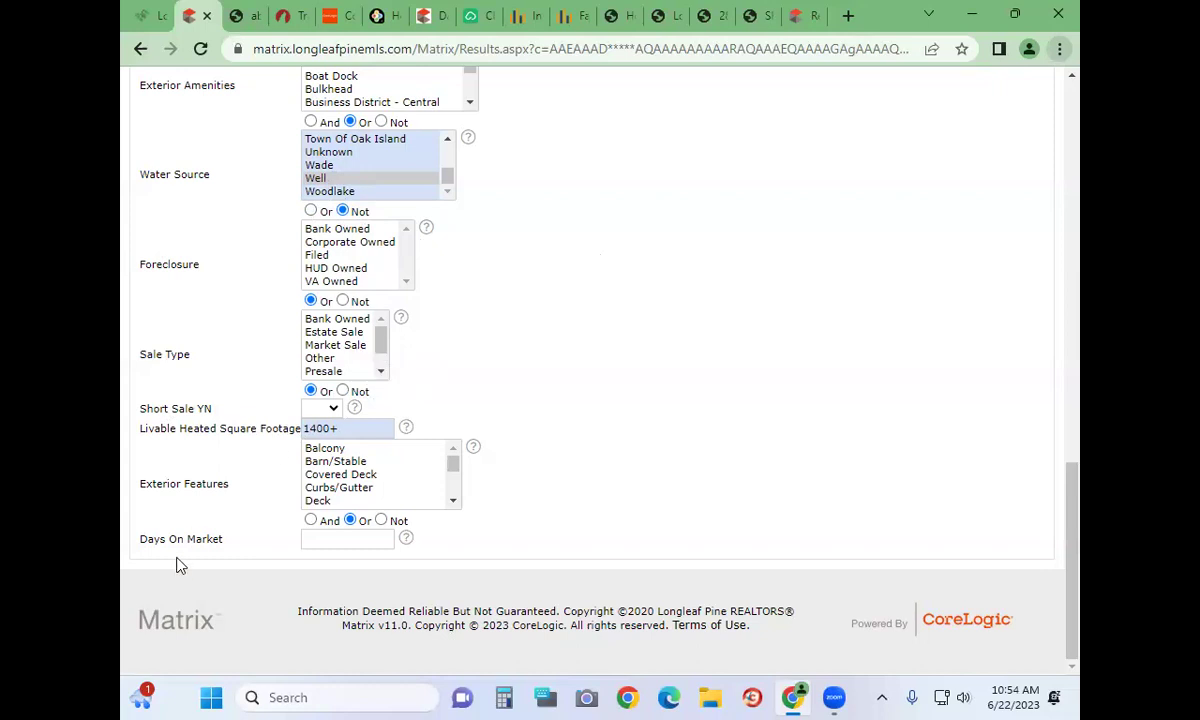
pyautogui.click(338, 545)
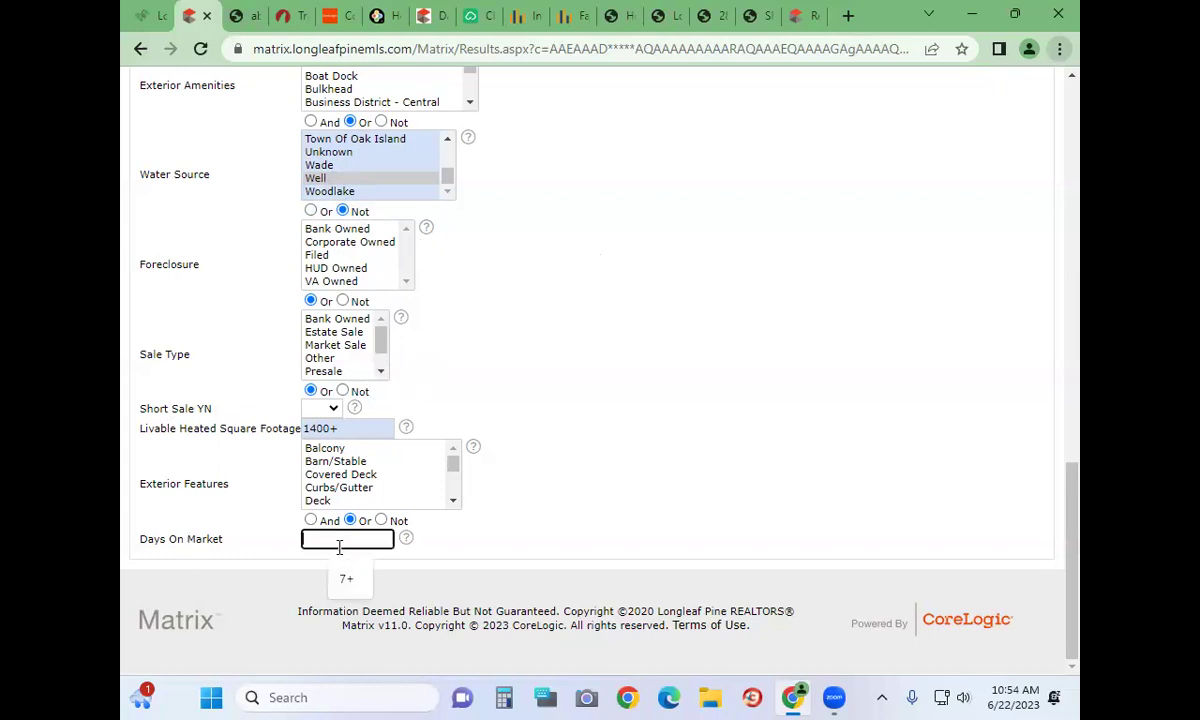
# Enter 7+ for Days On Market, cutting results to 1864, then browse the Exterior Amenities list
pyautogui.write('7+')
pyautogui.scroll(3, 670, 206)
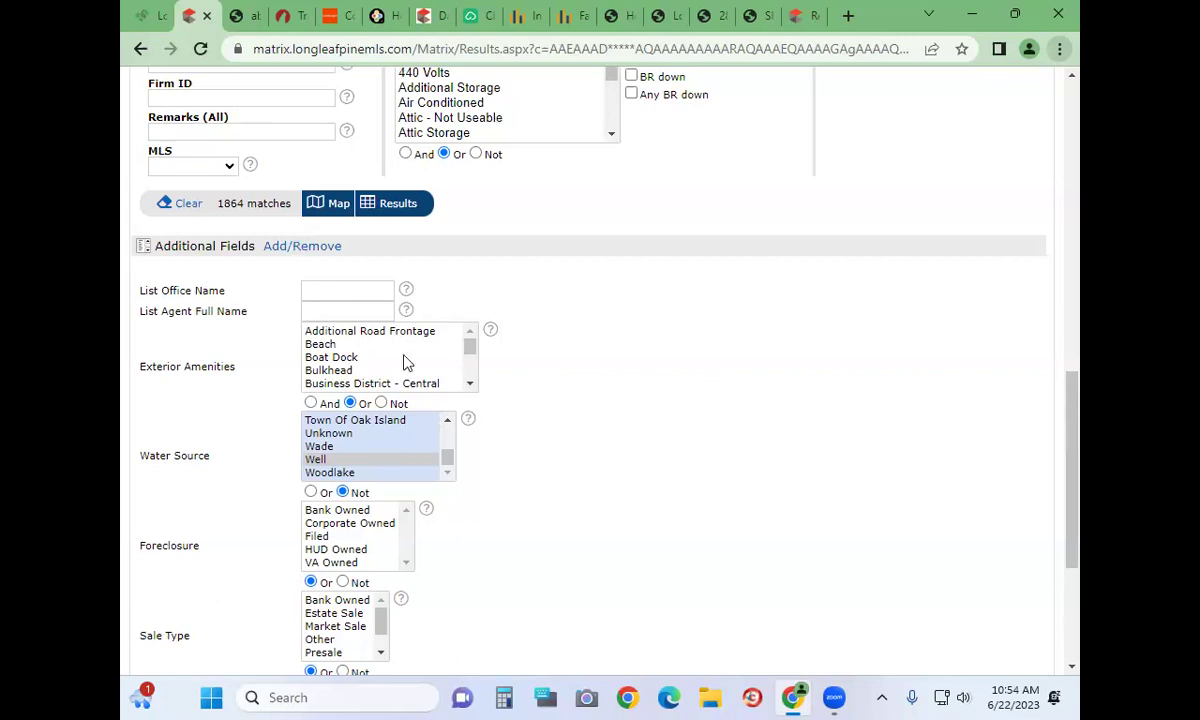
pyautogui.scroll(-3, 340, 347)
pyautogui.scroll(-5, 340, 347)
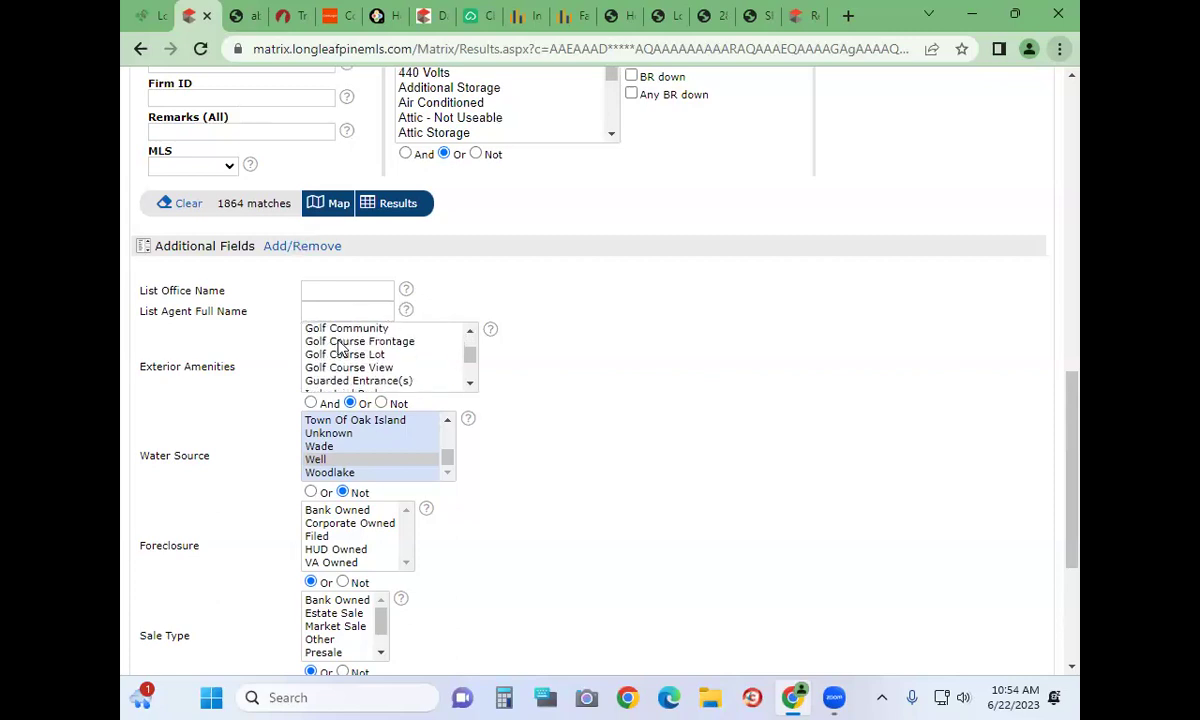
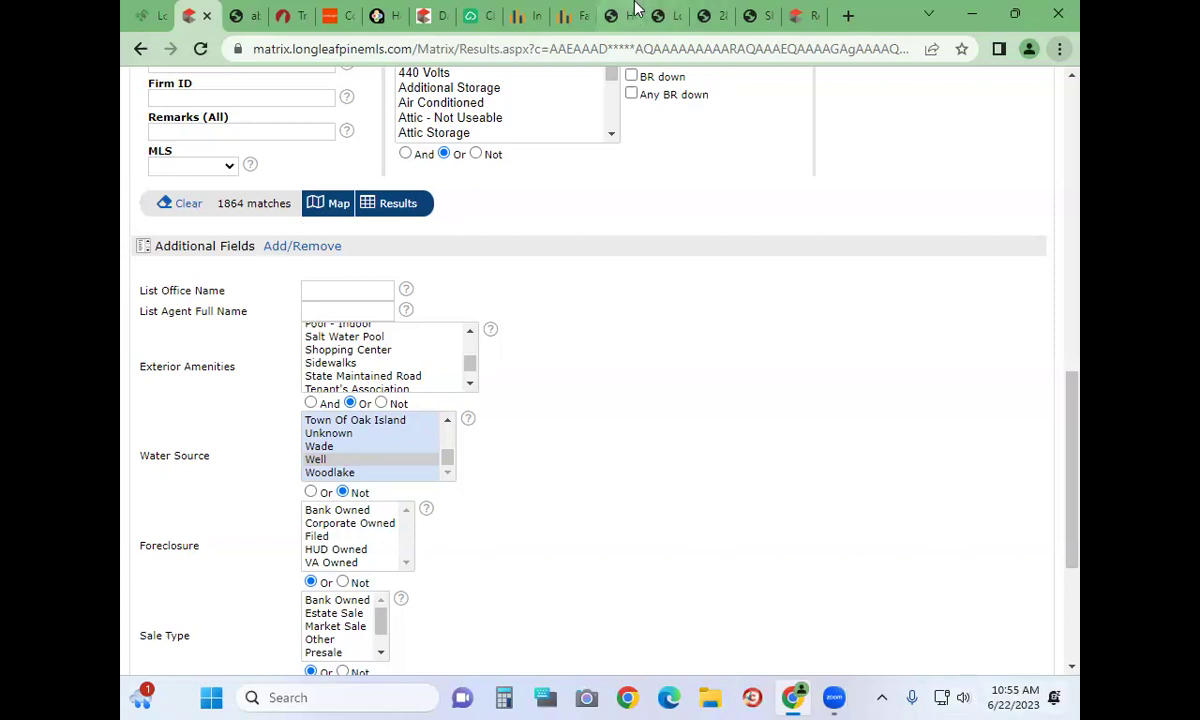
# Try requiring a garage, then reset the garage filter back to any
pyautogui.scroll(10, 689, 510)
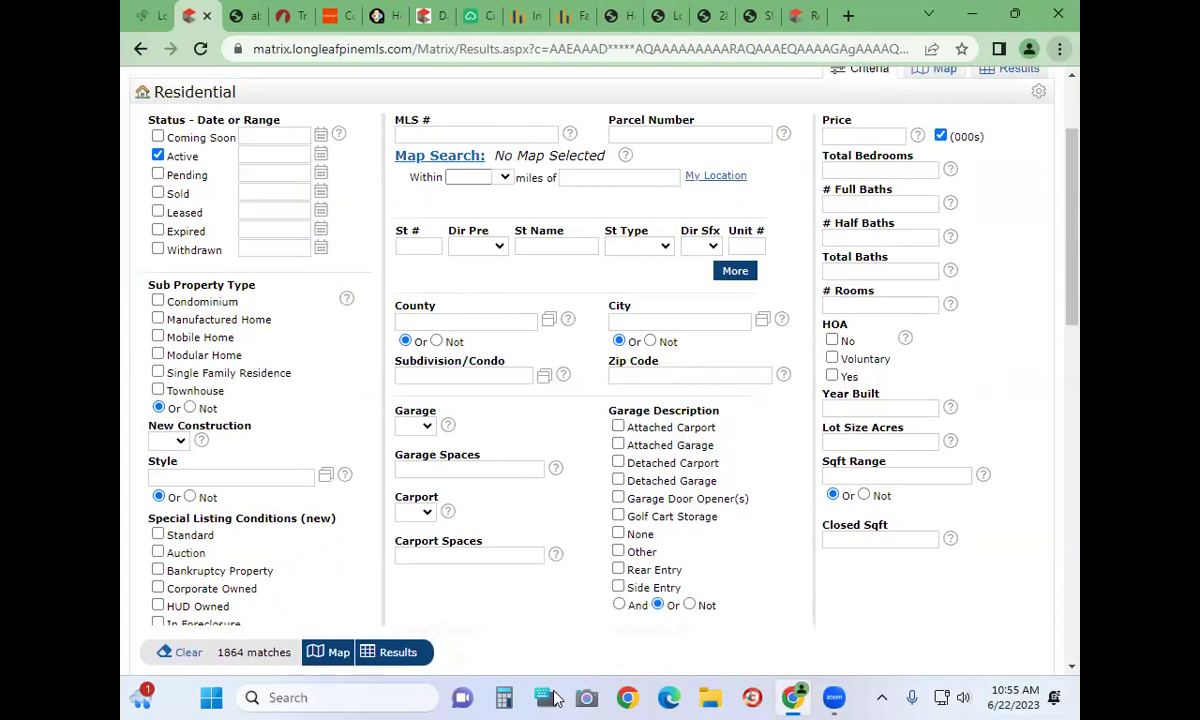
pyautogui.scroll(-2, 636, 484)
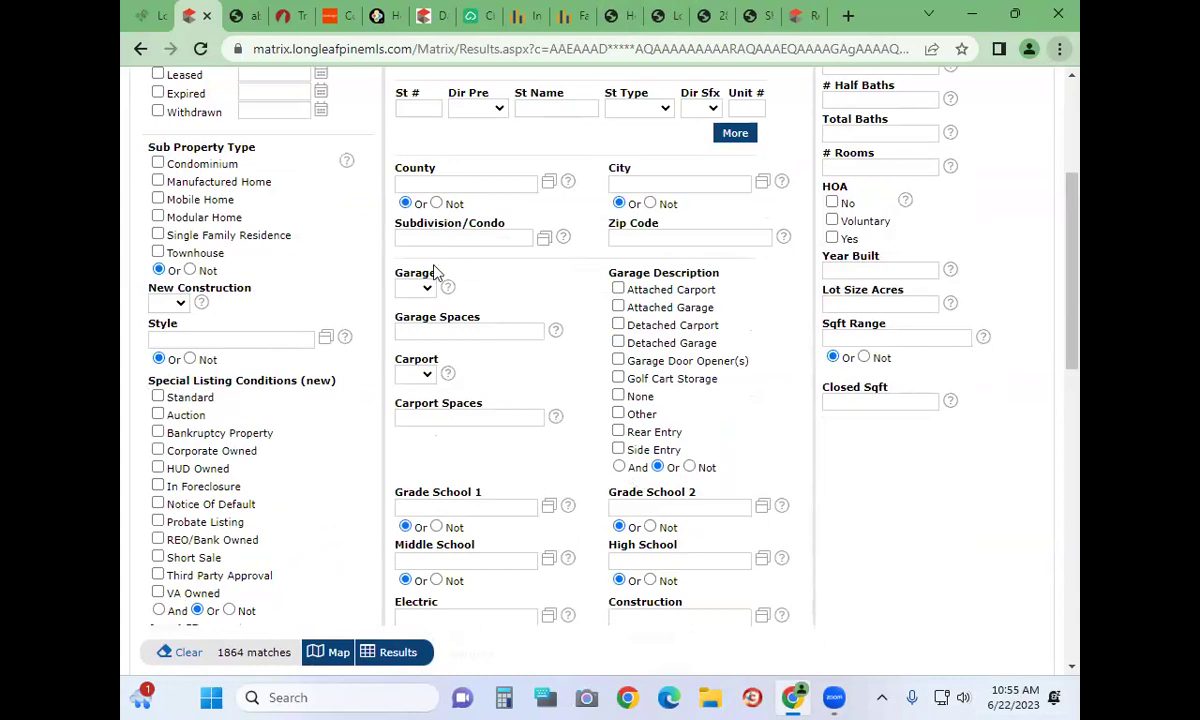
pyautogui.click(407, 289)
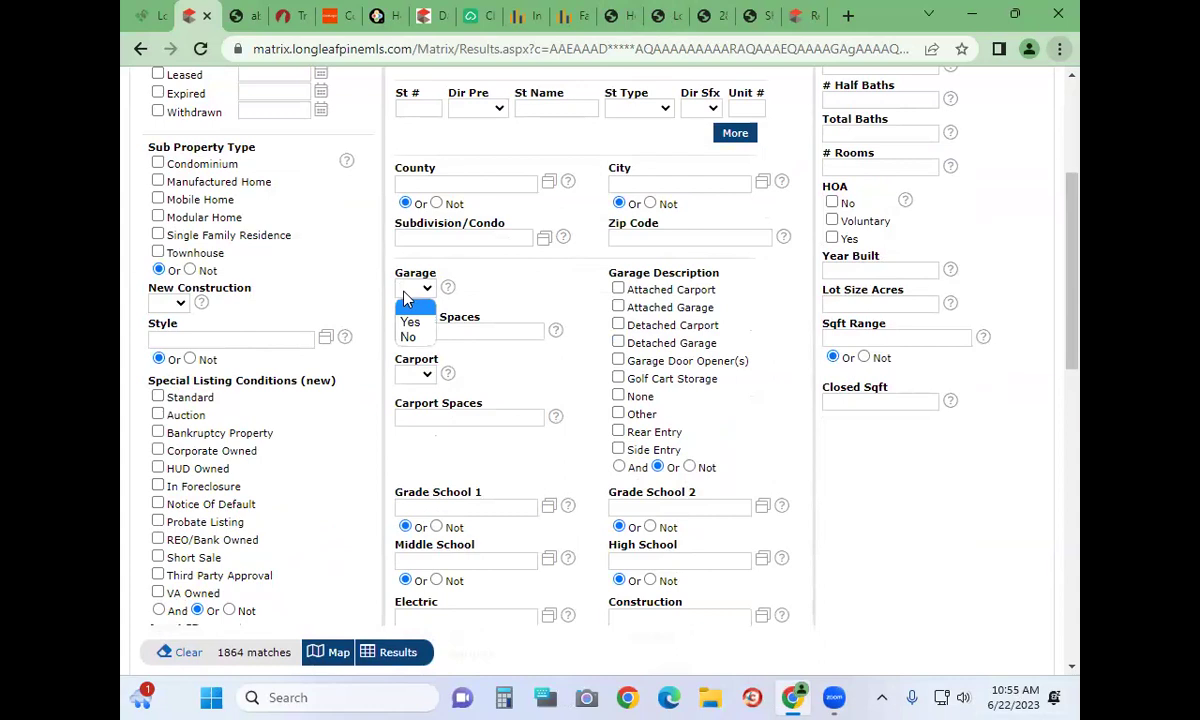
pyautogui.click(411, 321)
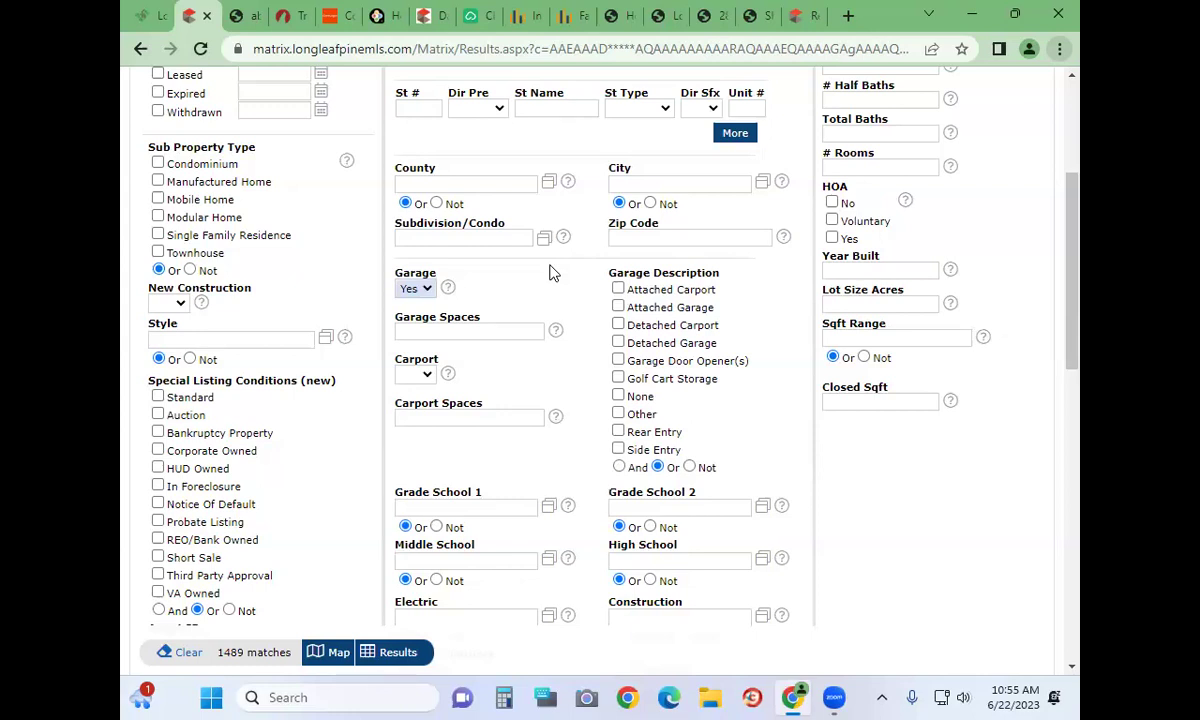
pyautogui.click(528, 328)
pyautogui.click(367, 290)
pyautogui.click(405, 290)
pyautogui.click(408, 301)
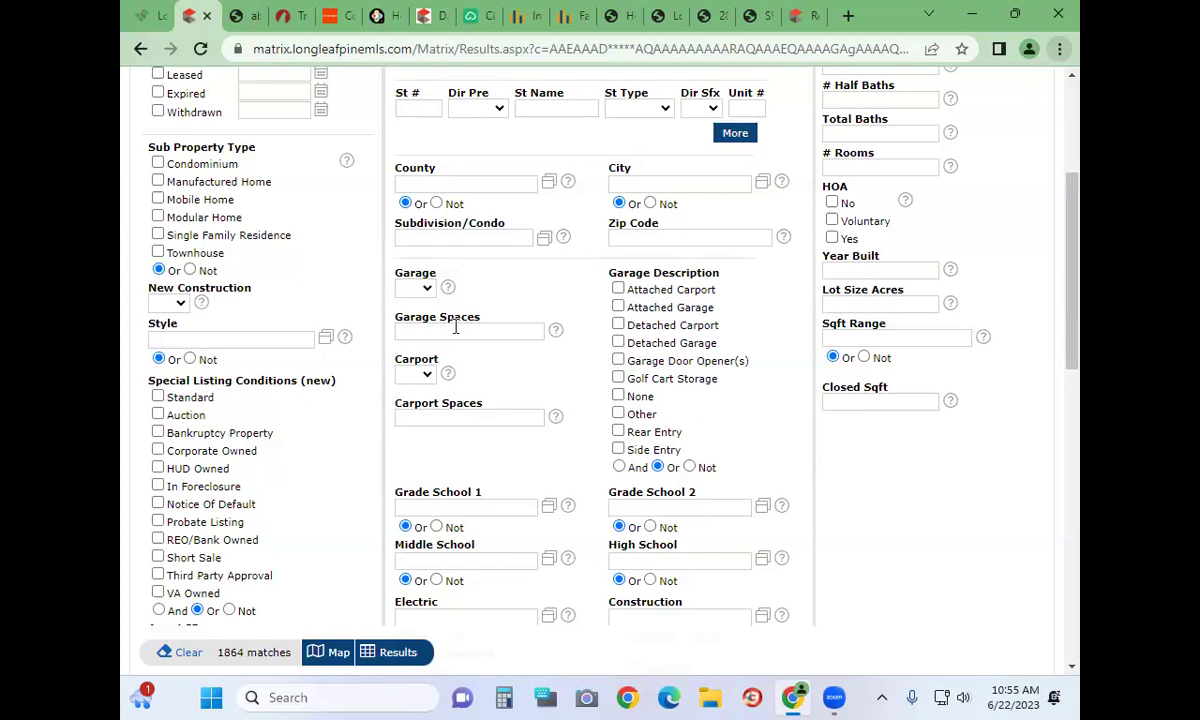
pyautogui.moveTo(455, 326)
# Limit results to Single Family Residence, leaving New Construction unchanged
pyautogui.click(157, 236)
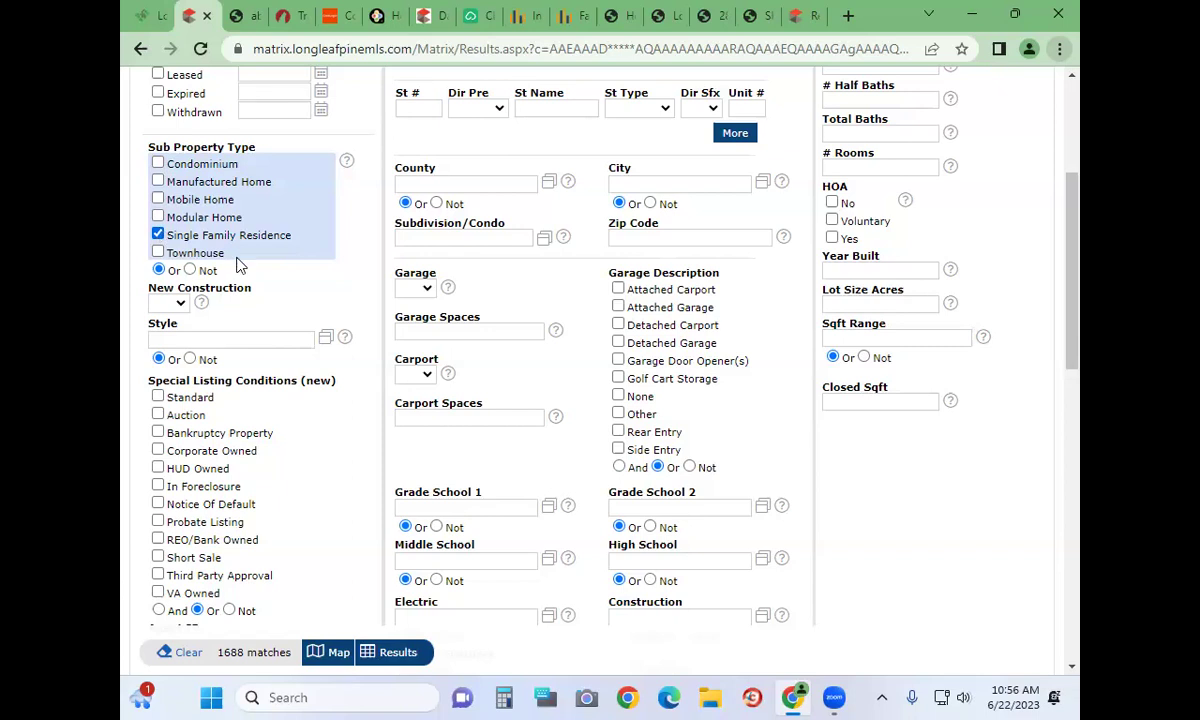
pyautogui.click(170, 303)
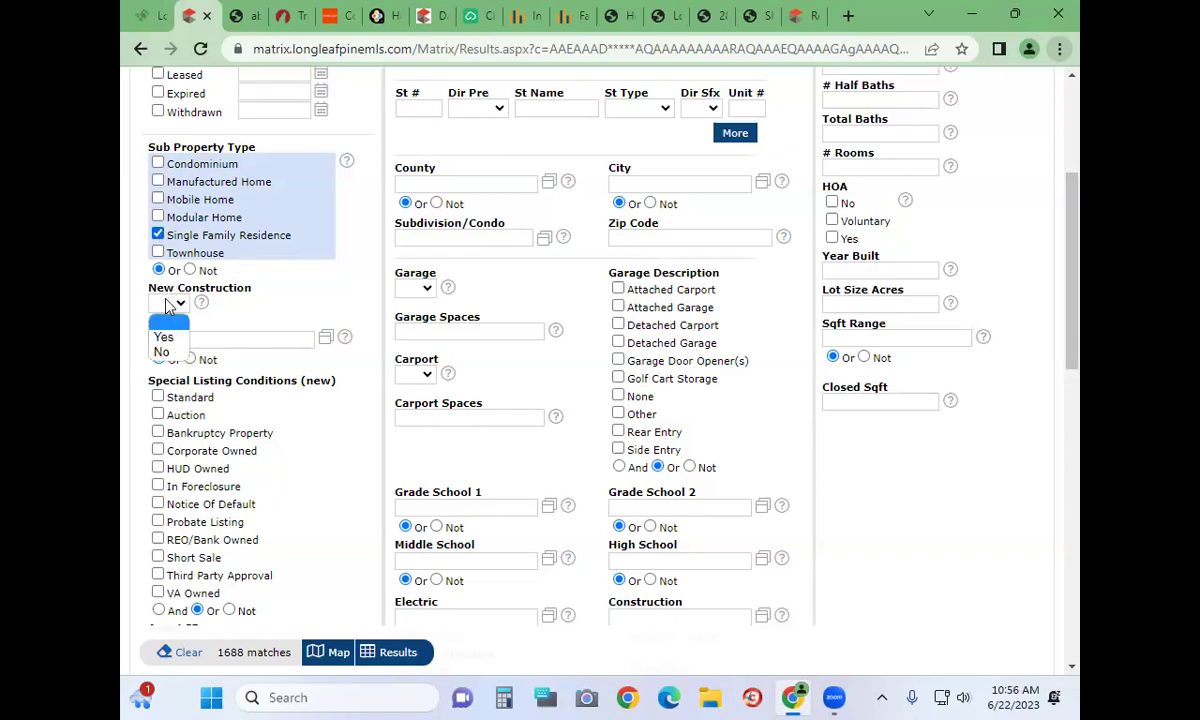
pyautogui.click(362, 293)
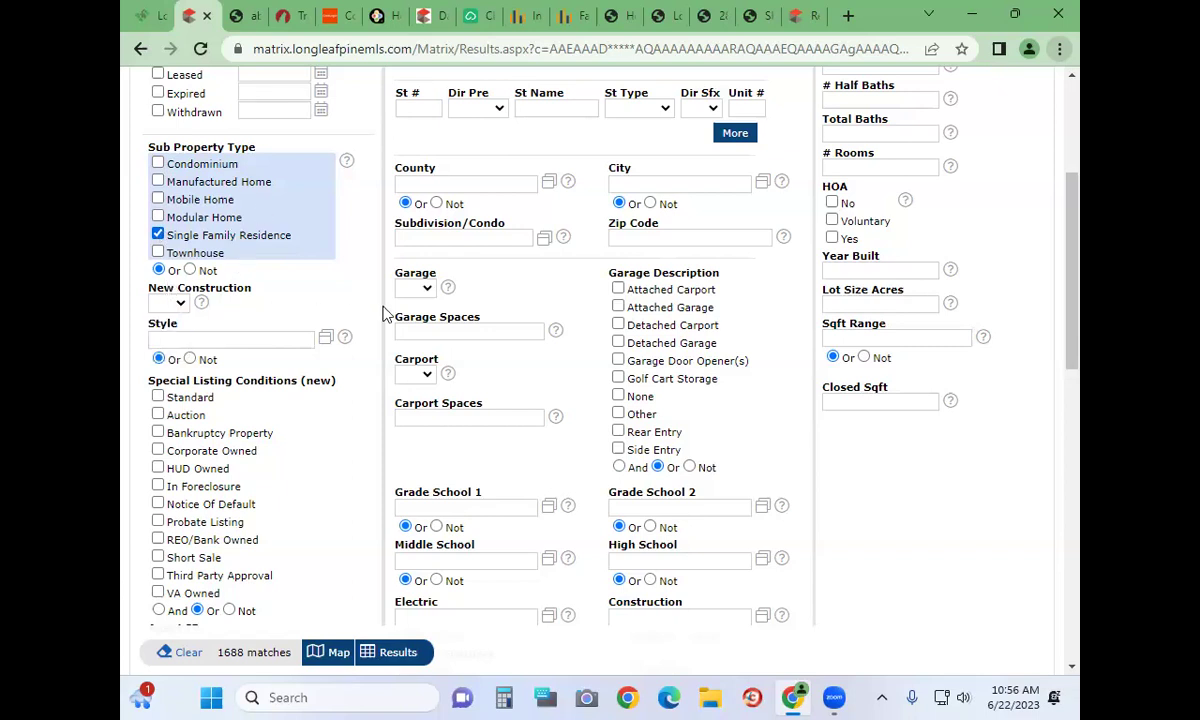
# Add 1 Story and Ranch to the Style criterion, cutting matches to 120
pyautogui.click(326, 338)
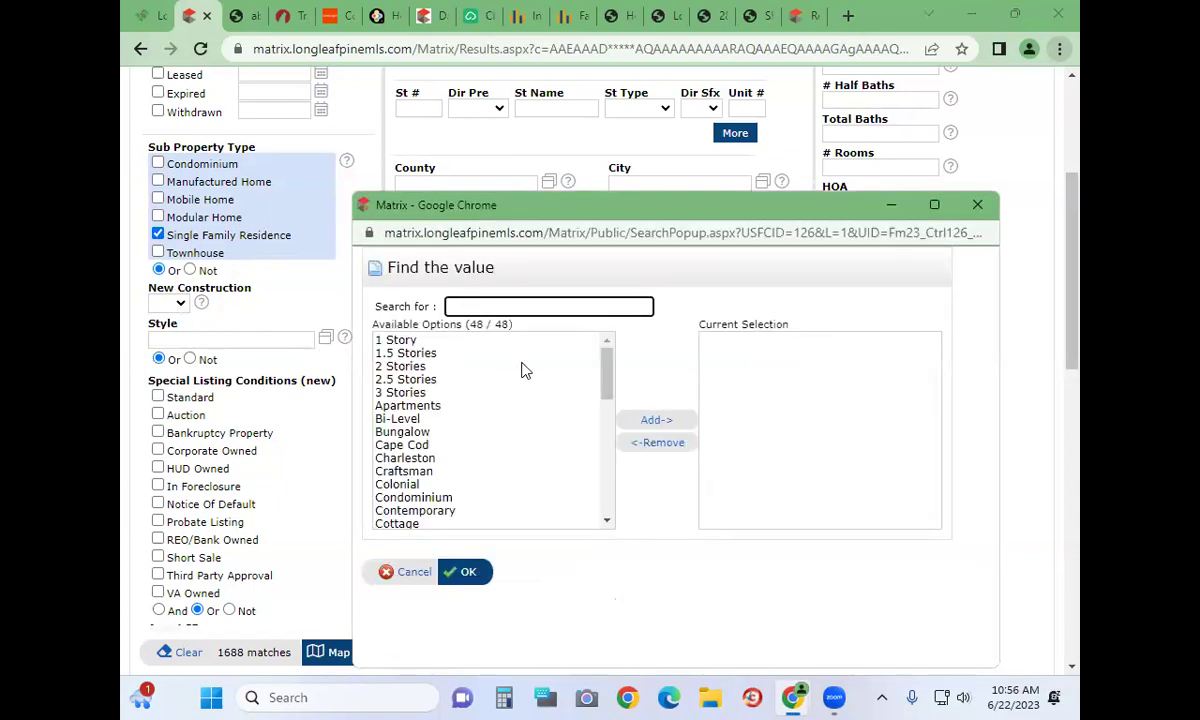
pyautogui.click(443, 340)
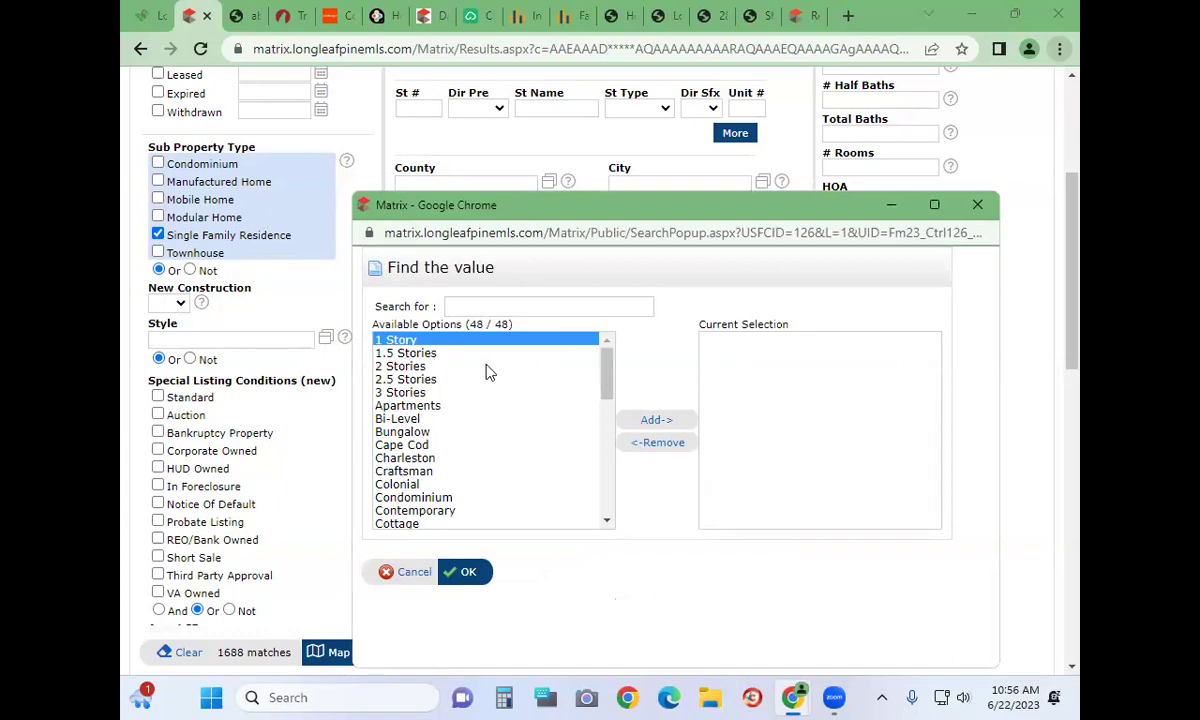
pyautogui.click(645, 420)
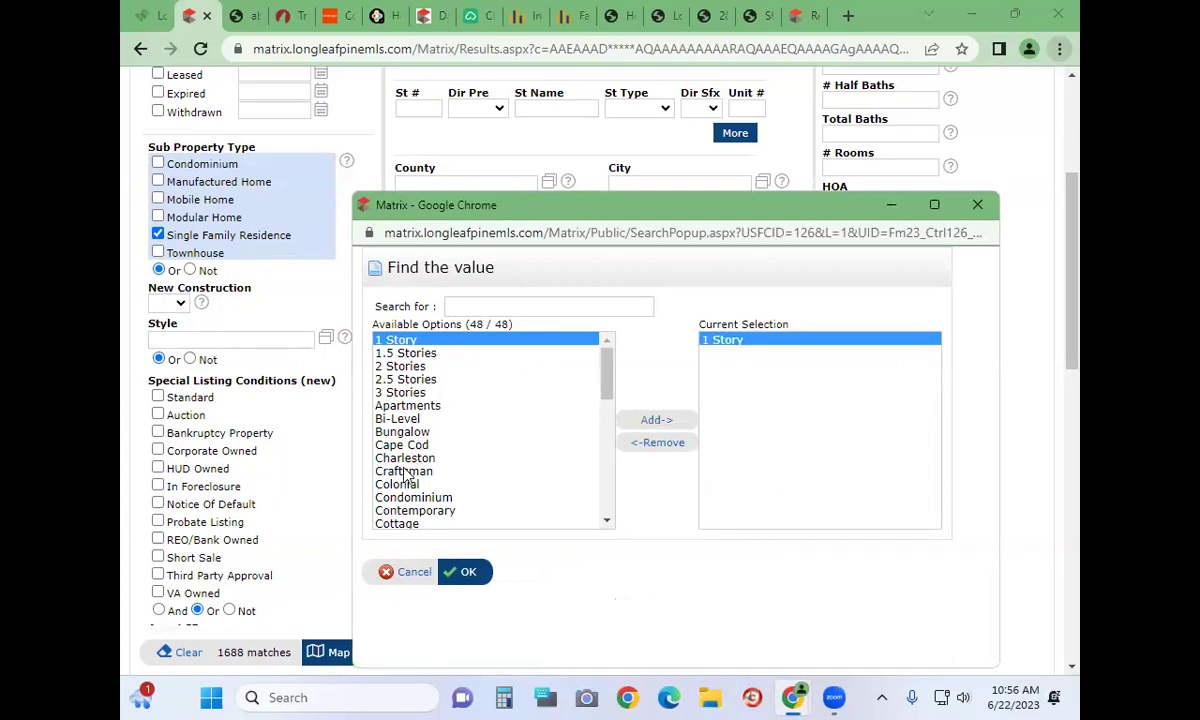
pyautogui.scroll(-5, 390, 455)
pyautogui.scroll(3, 383, 428)
pyautogui.scroll(1, 383, 428)
pyautogui.click(392, 499)
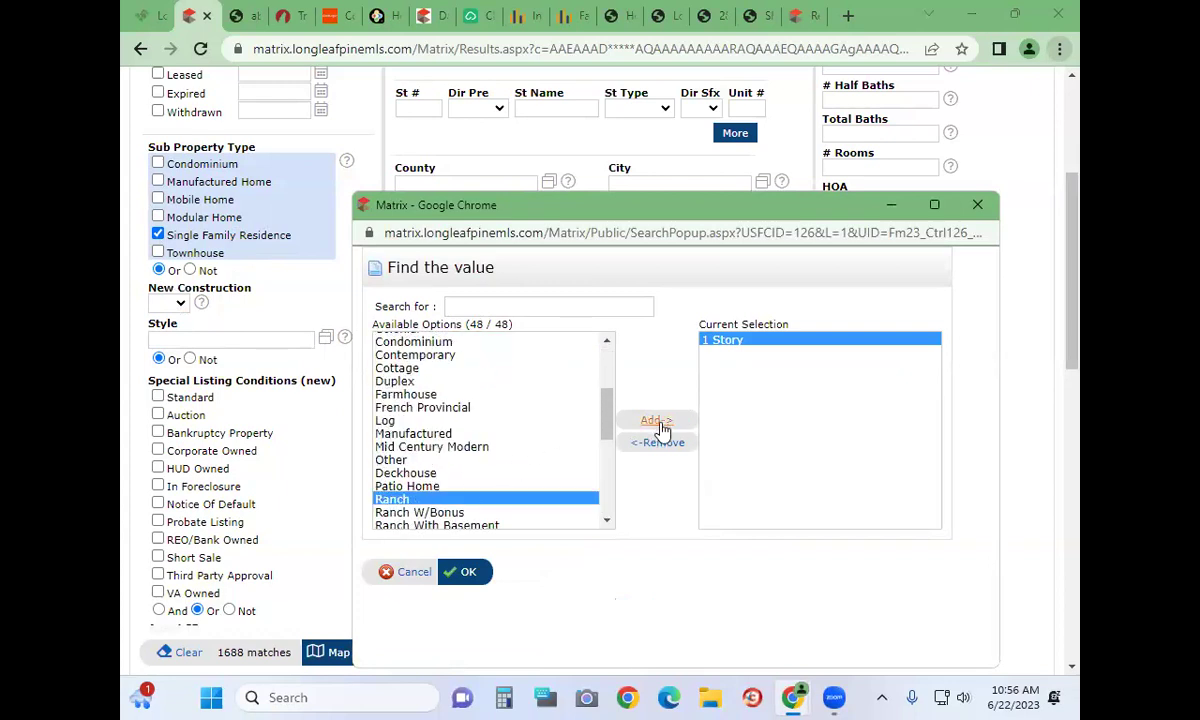
pyautogui.click(658, 424)
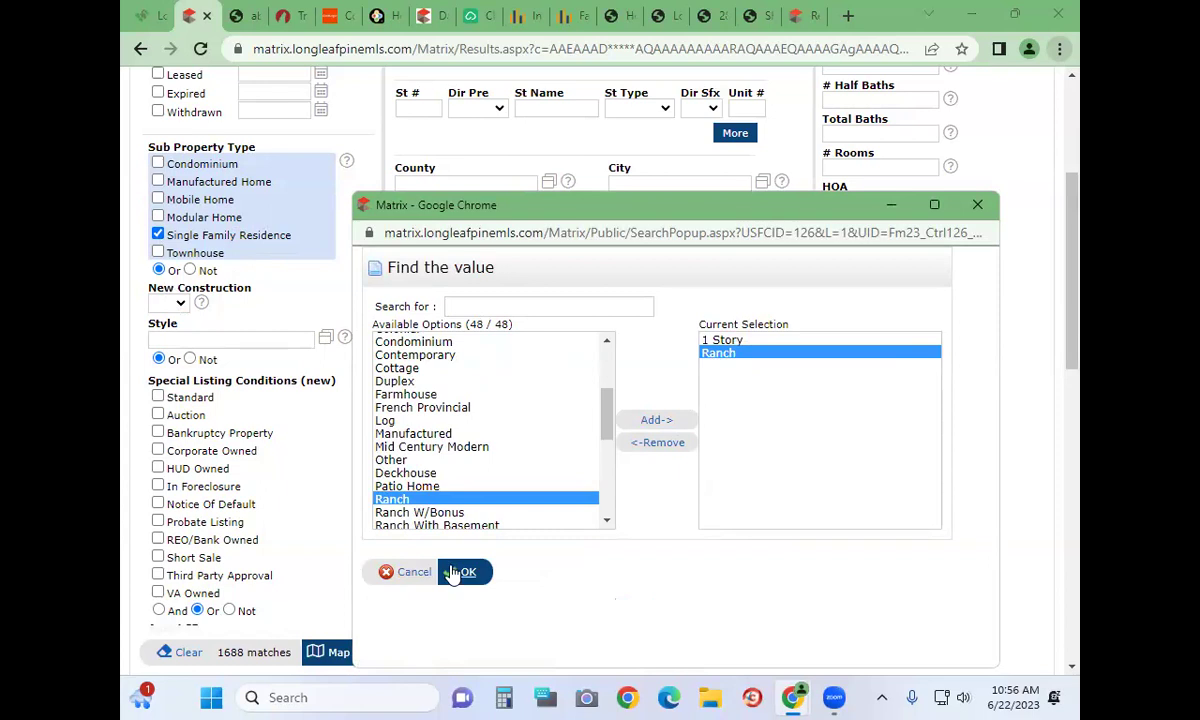
pyautogui.click(453, 572)
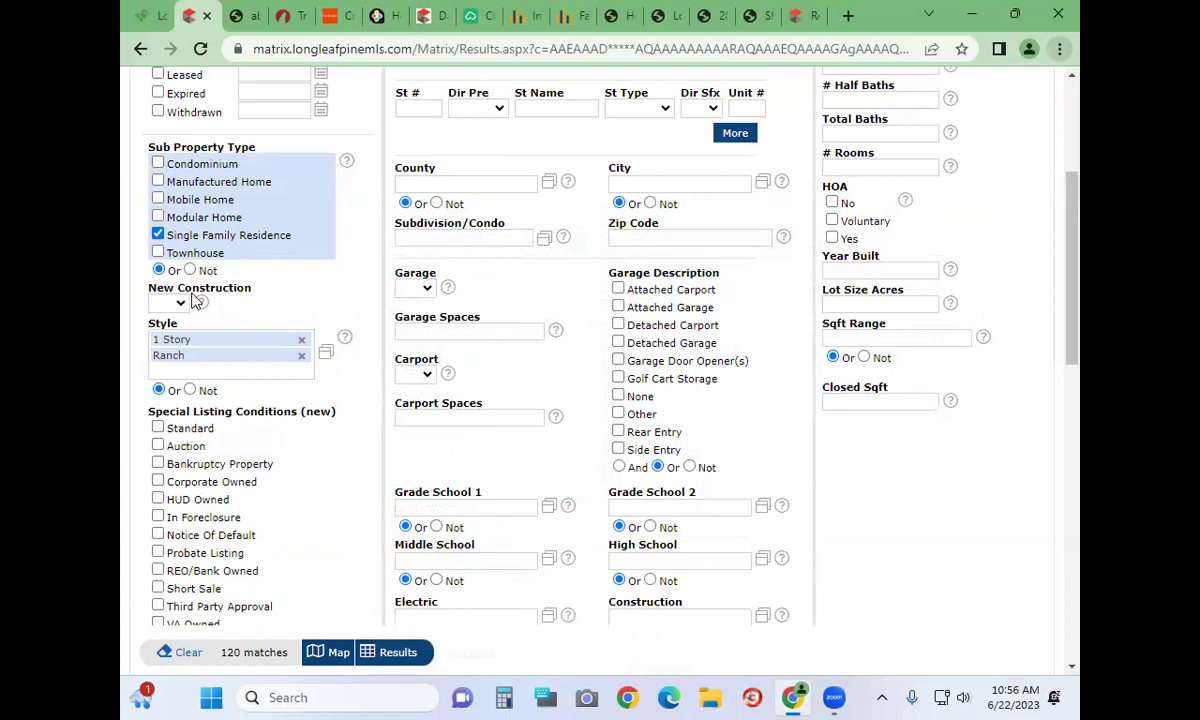
pyautogui.moveTo(199, 302)
pyautogui.scroll(-1, 235, 428)
pyautogui.scroll(-3, 235, 428)
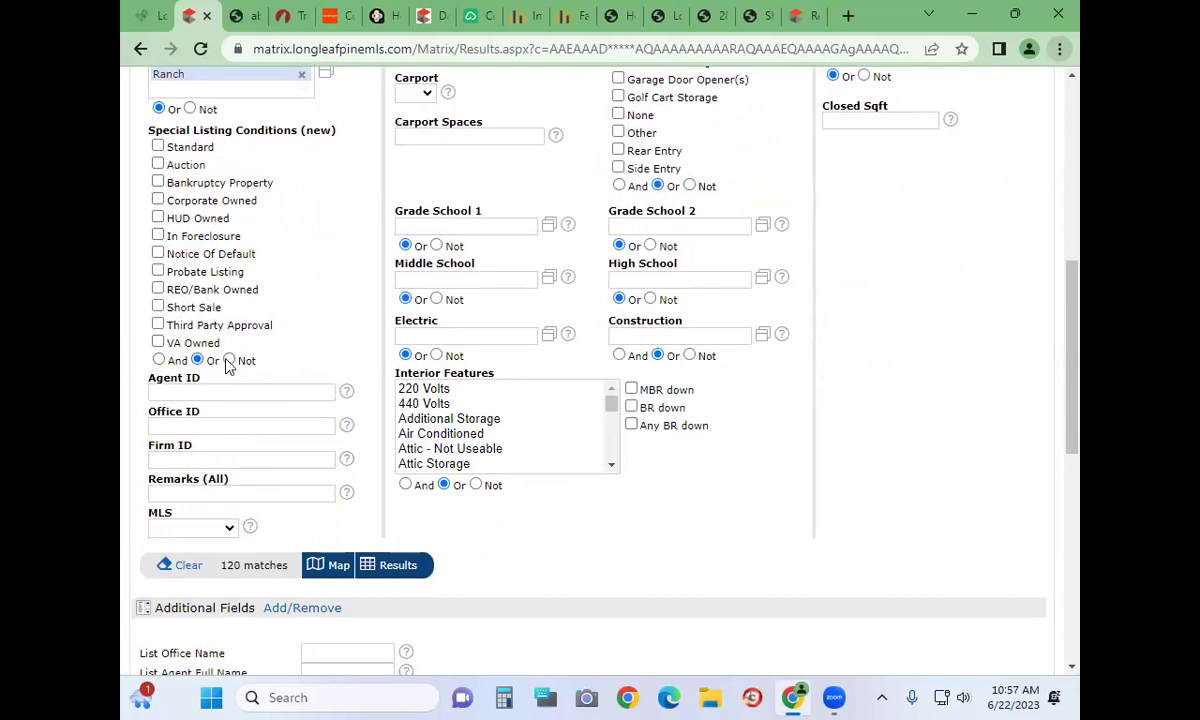
pyautogui.click(172, 484)
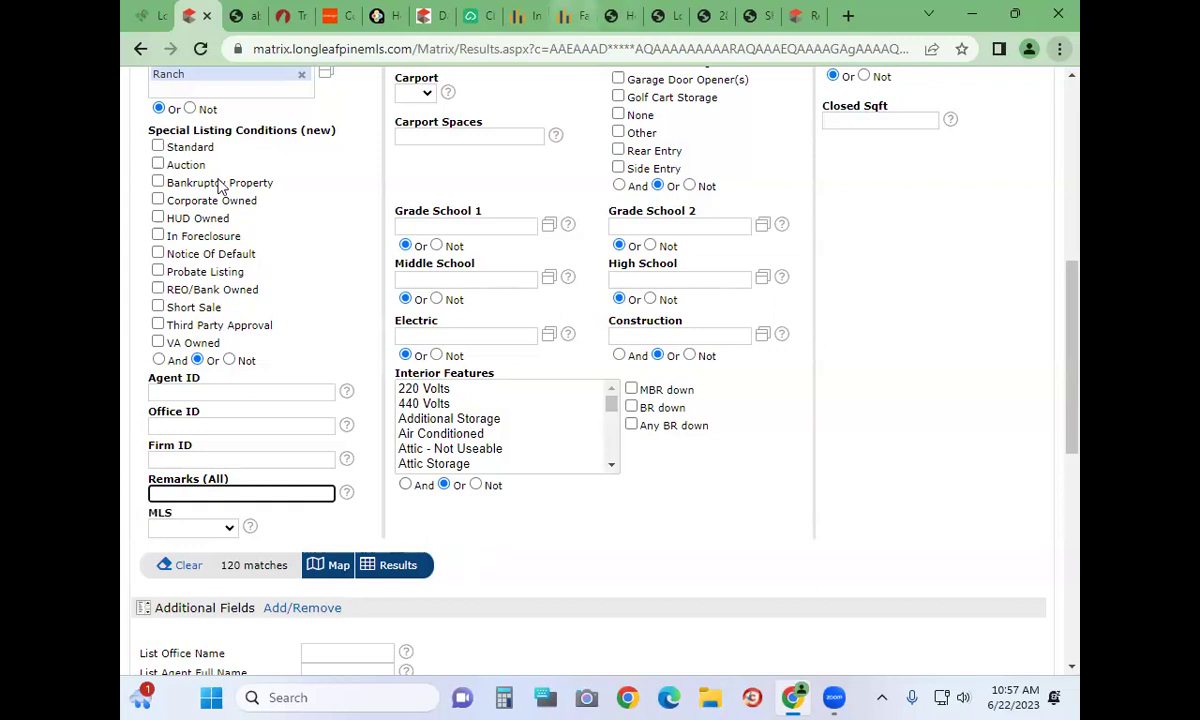
pyautogui.scroll(5, 312, 458)
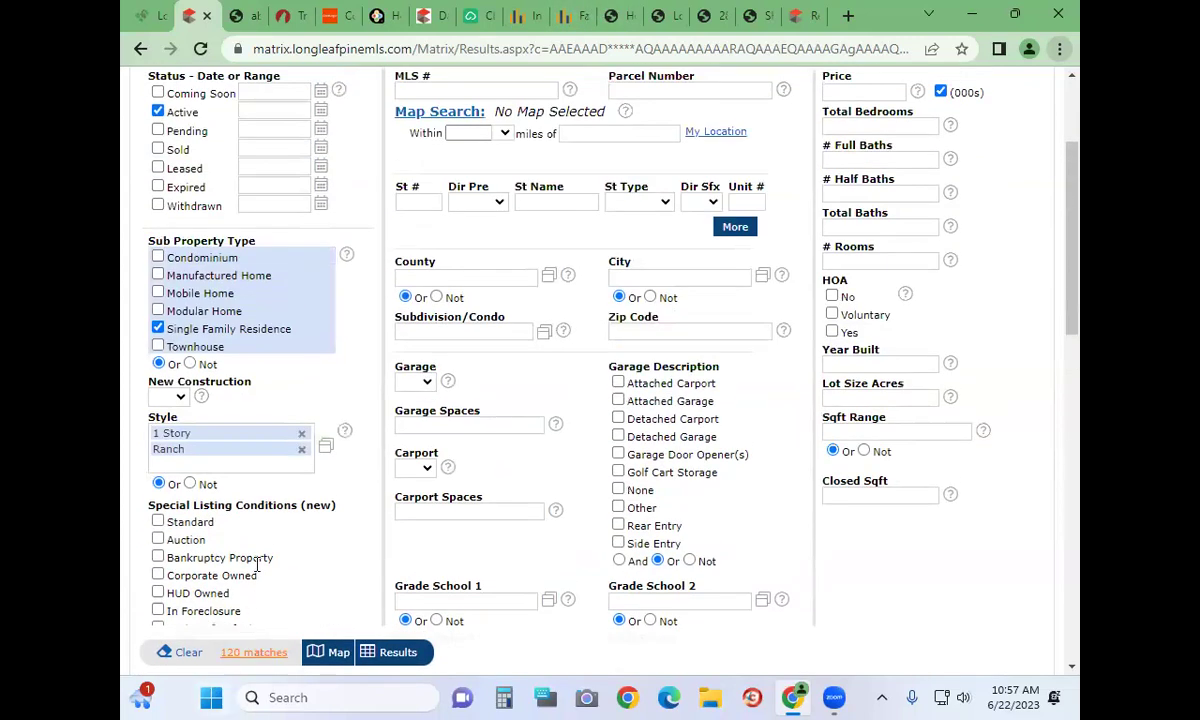
# Remove the Ranch and 1 Story style filters and include Coming Soon listings
pyautogui.click(301, 449)
pyautogui.click(301, 433)
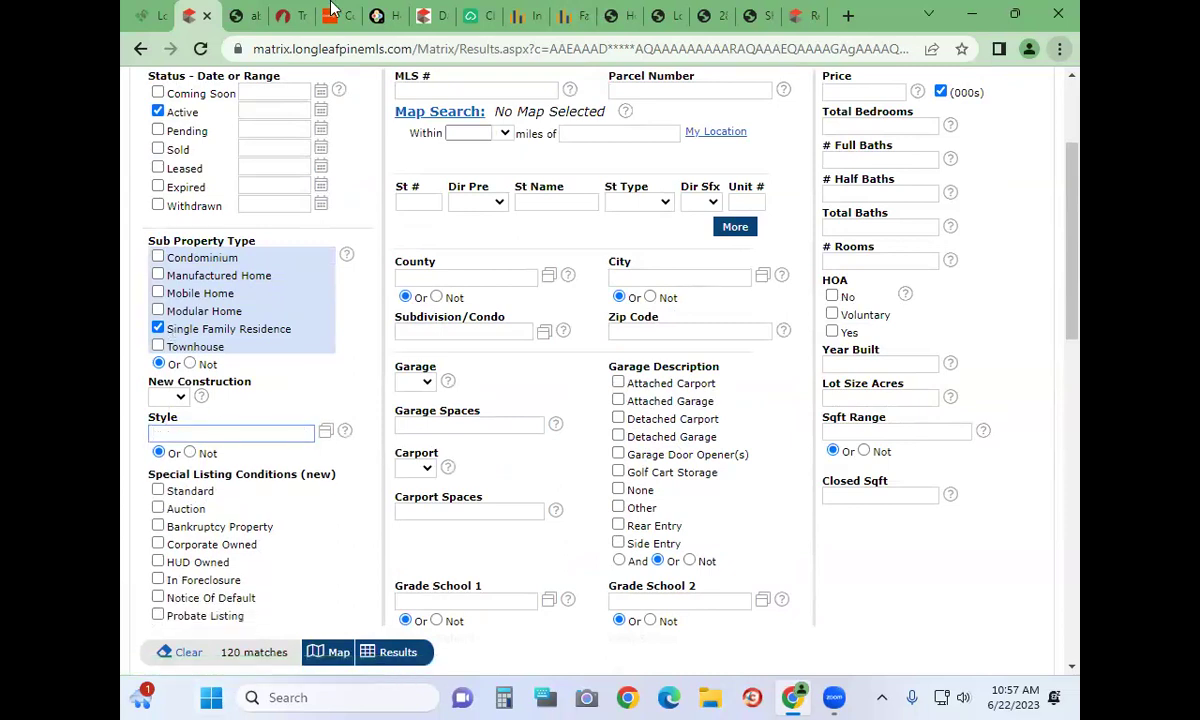
pyautogui.click(164, 93)
pyautogui.scroll(2, 1033, 208)
pyautogui.scroll(-3, 544, 201)
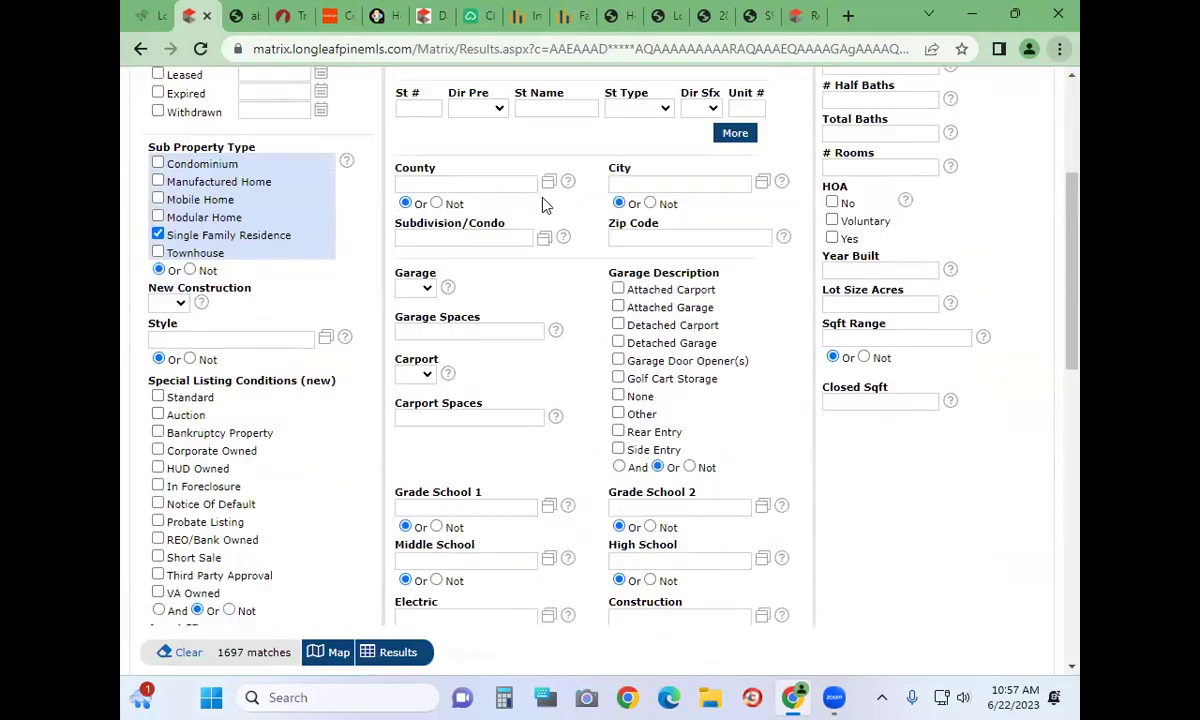
pyautogui.scroll(-7, 715, 461)
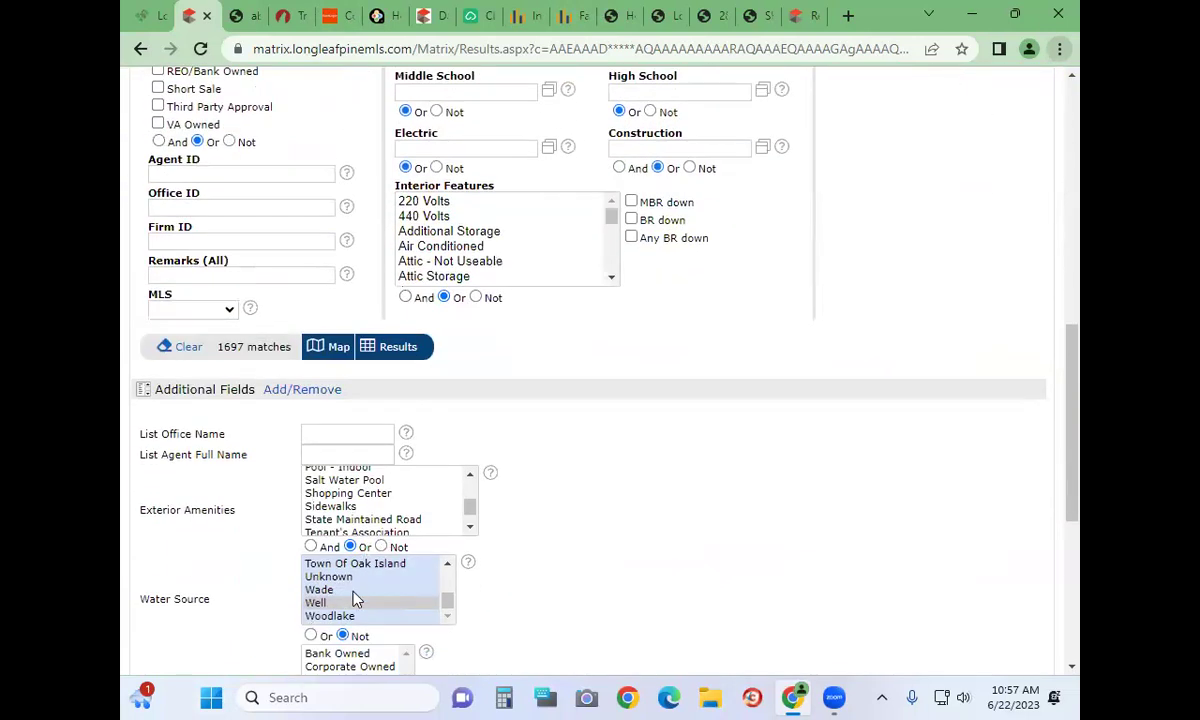
# Clear the Water Source exclusions so no water source filter remains
pyautogui.click(350, 607)
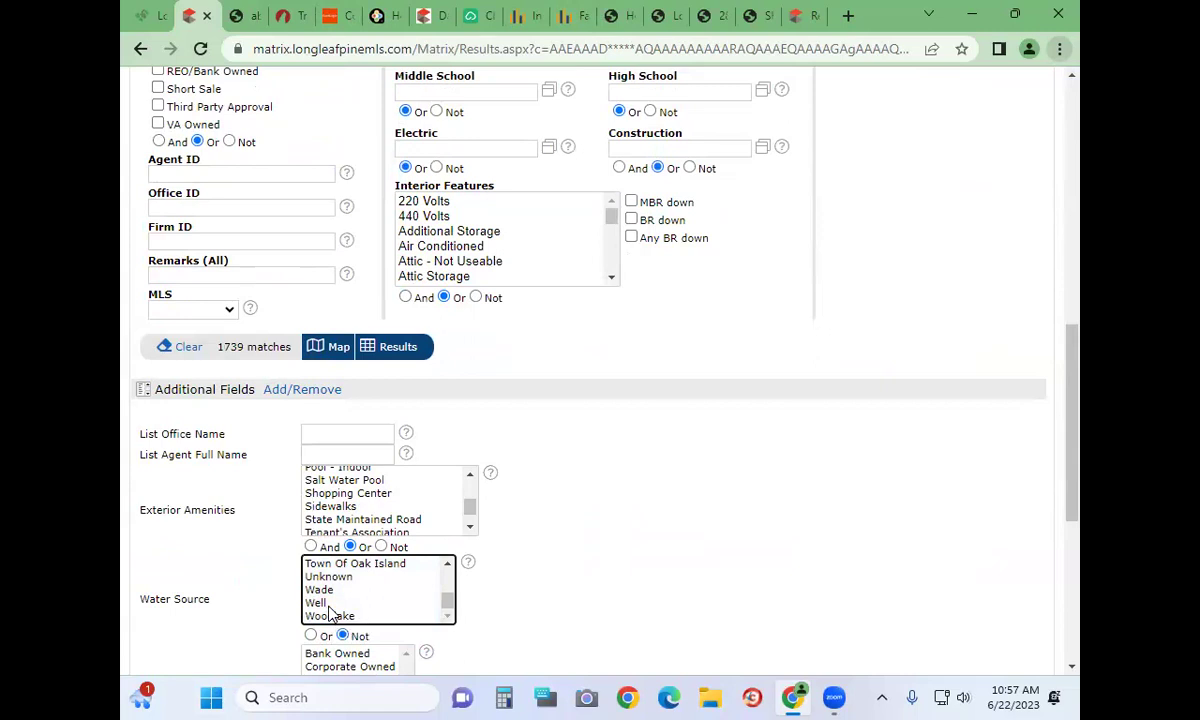
pyautogui.click(325, 604)
pyautogui.keyDown('ctrl'); pyautogui.click(329, 604); pyautogui.keyUp('ctrl')
pyautogui.click(232, 272)
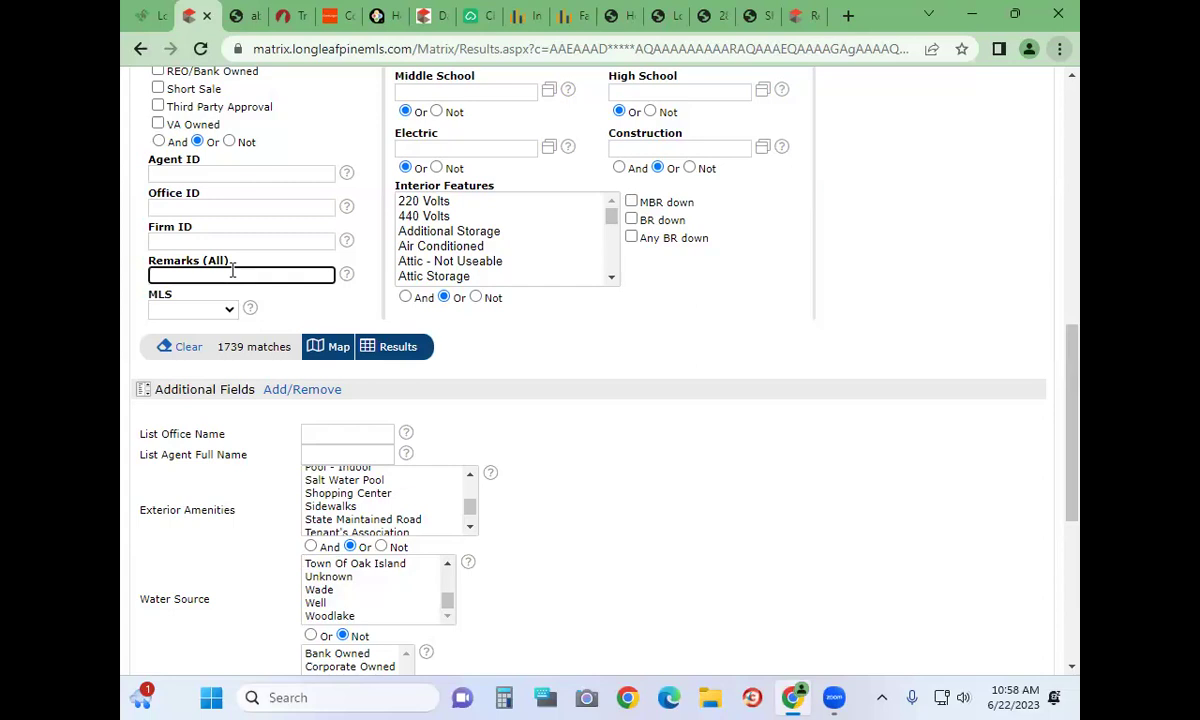
# Enter pool* as the Remarks (All) keyword
pyautogui.write('POO')
pyautogui.press('BackSpace')
pyautogui.press('BackSpace')
pyautogui.press('BackSpace')
pyautogui.write('pool')
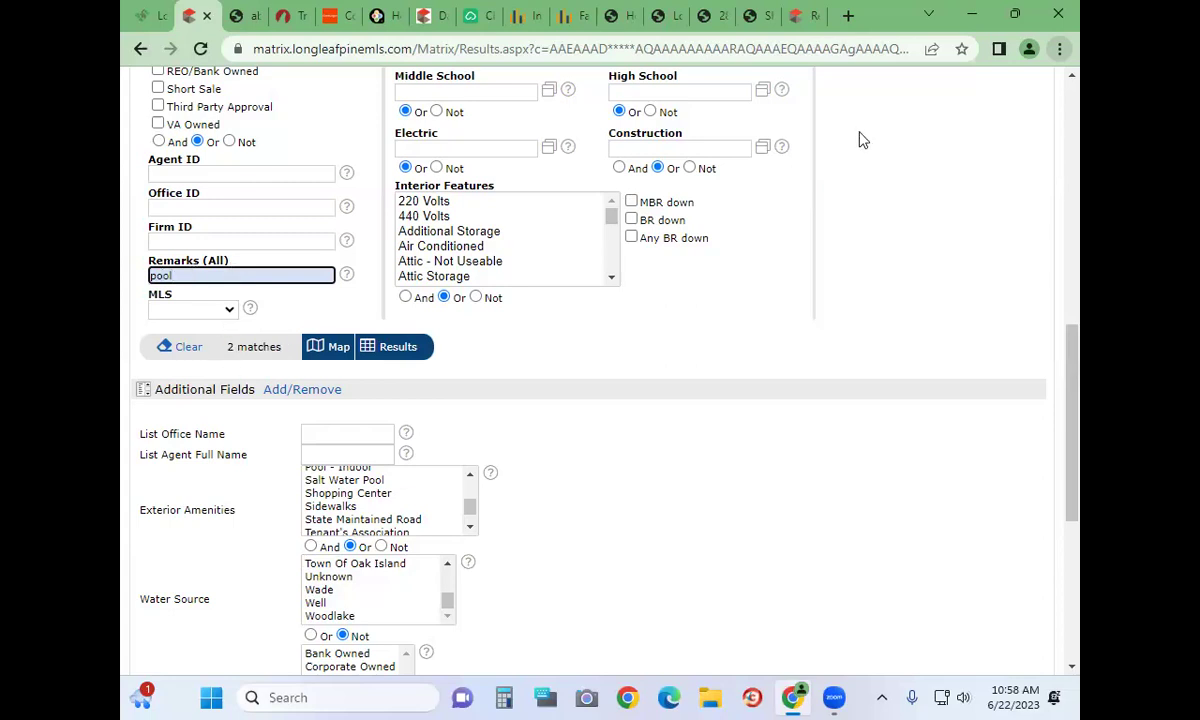
pyautogui.write('*')
pyautogui.press('Return')
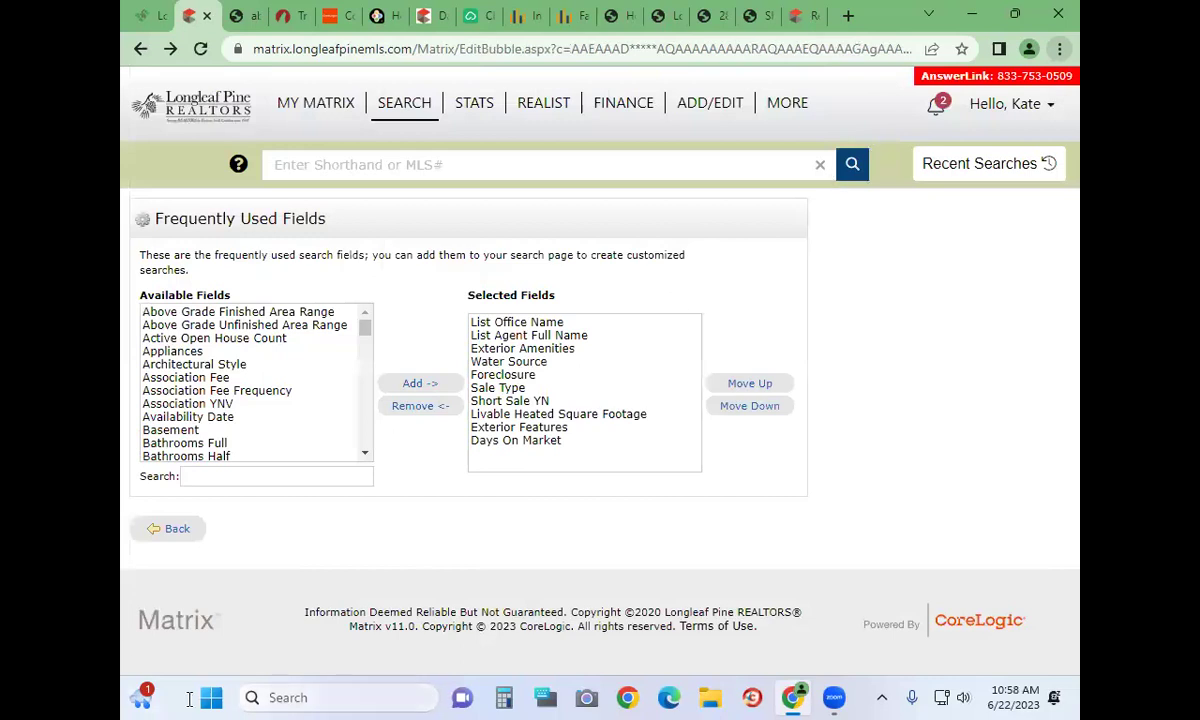
pyautogui.click(182, 526)
pyautogui.scroll(-4, 190, 493)
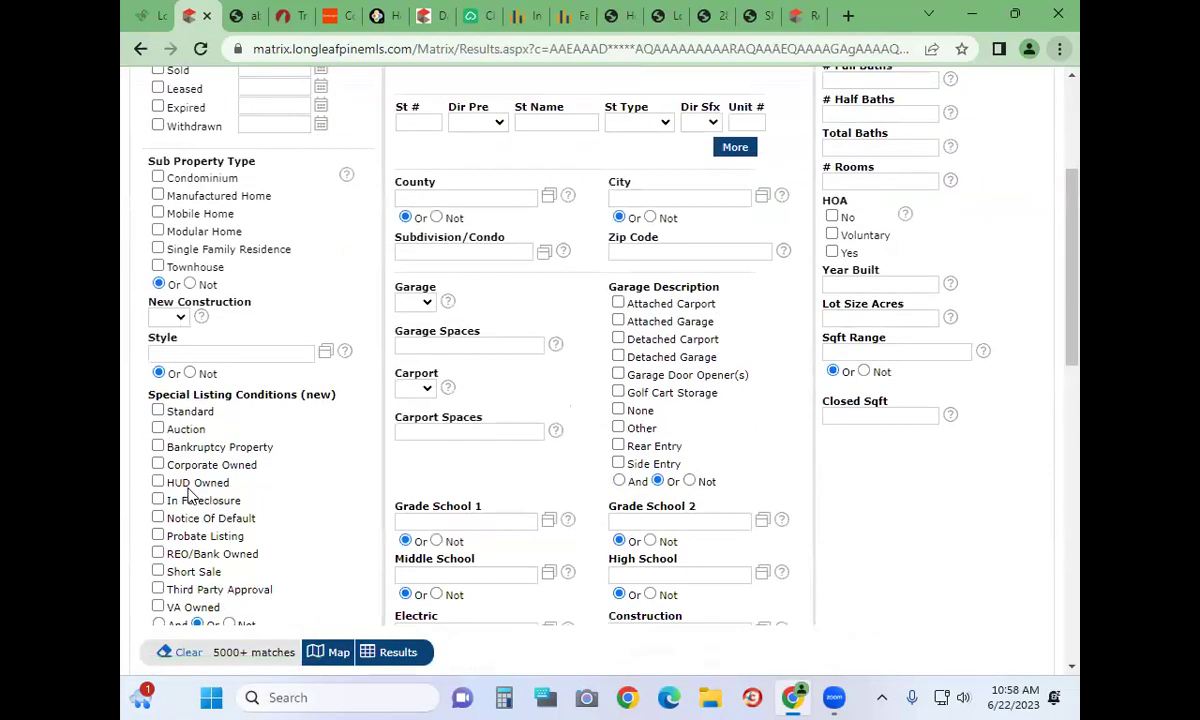
pyautogui.scroll(-1, 237, 312)
pyautogui.scroll(-3, 237, 312)
# Edit the remarks keyword to *pool*, giving 1067 matches
pyautogui.click(197, 369)
pyautogui.write('*pool')
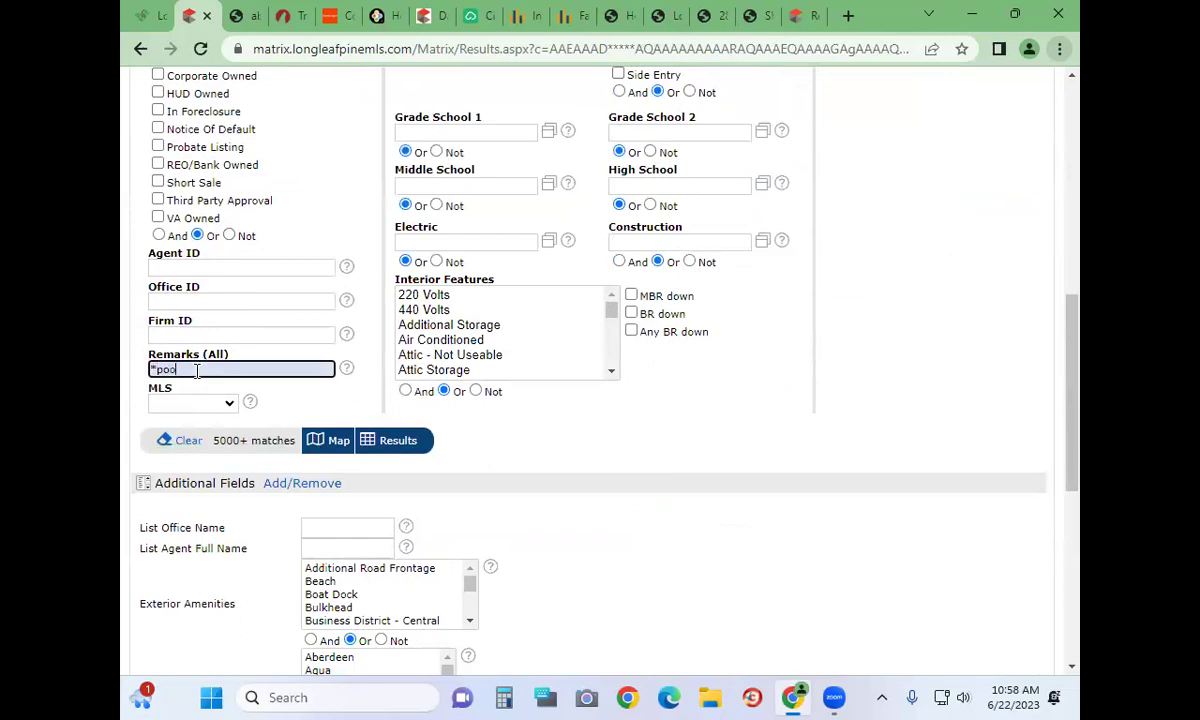
pyautogui.write('*')
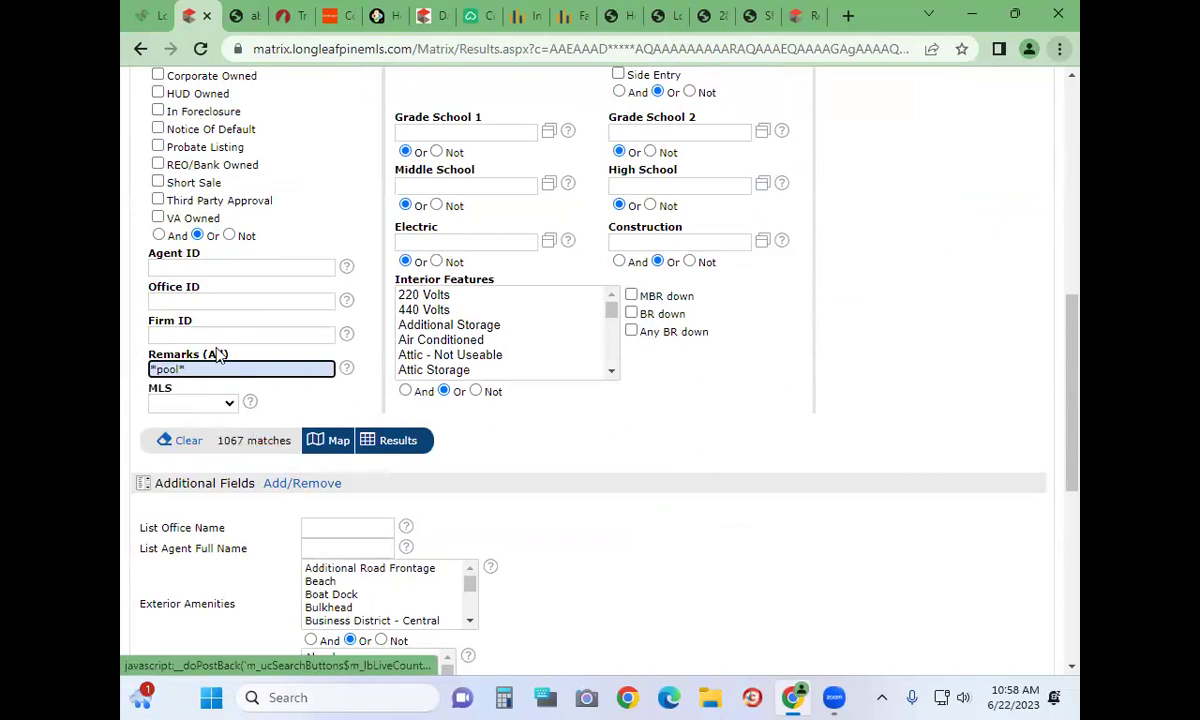
pyautogui.moveTo(188, 369); pyautogui.dragTo(129, 369)
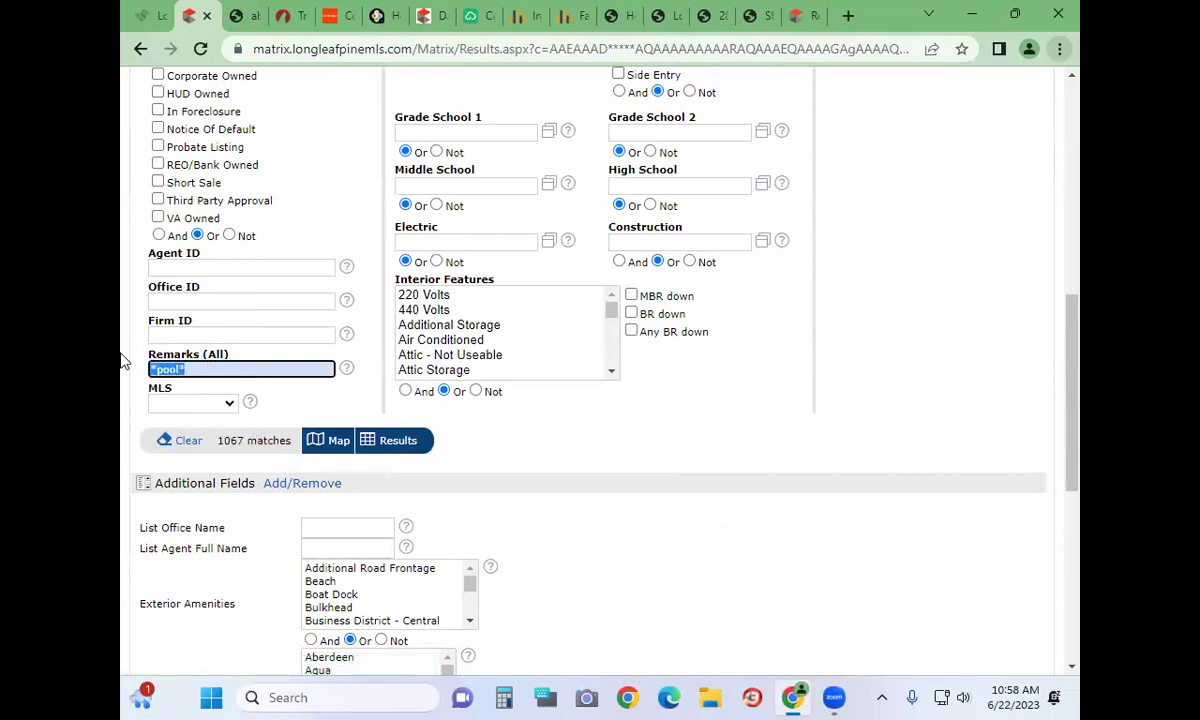
pyautogui.write('pool')
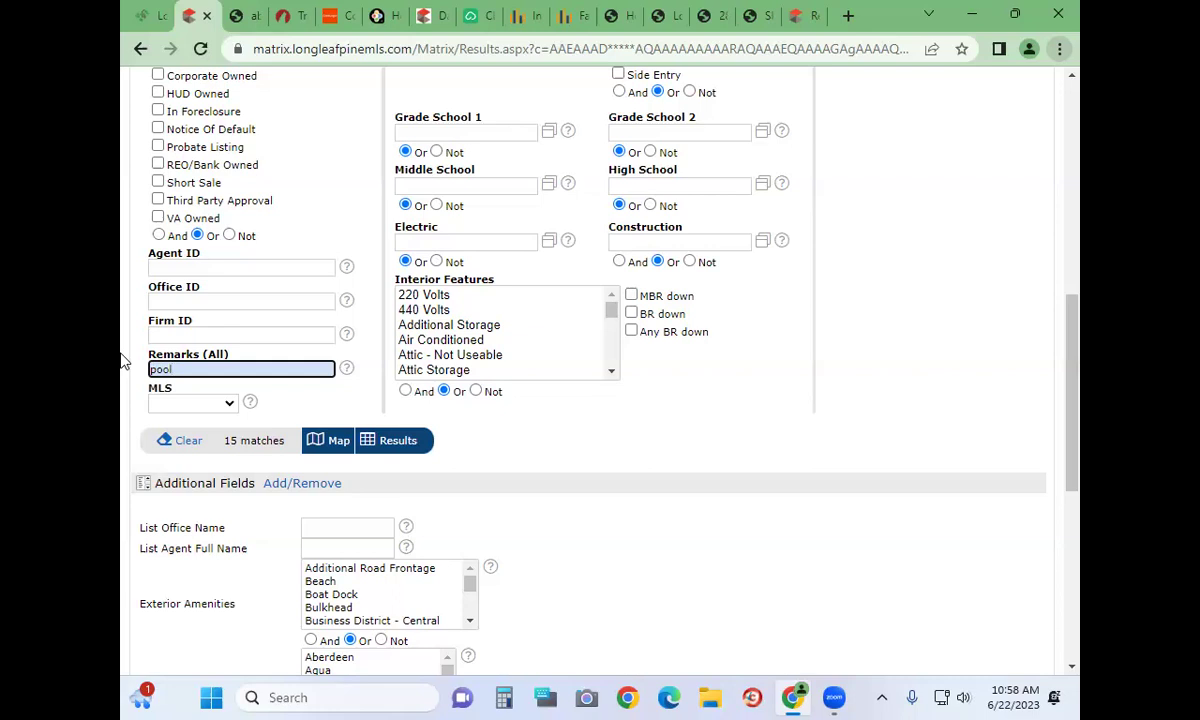
pyautogui.write('**')
pyautogui.press('BackSpace')
pyautogui.press('Home')
pyautogui.write('*')
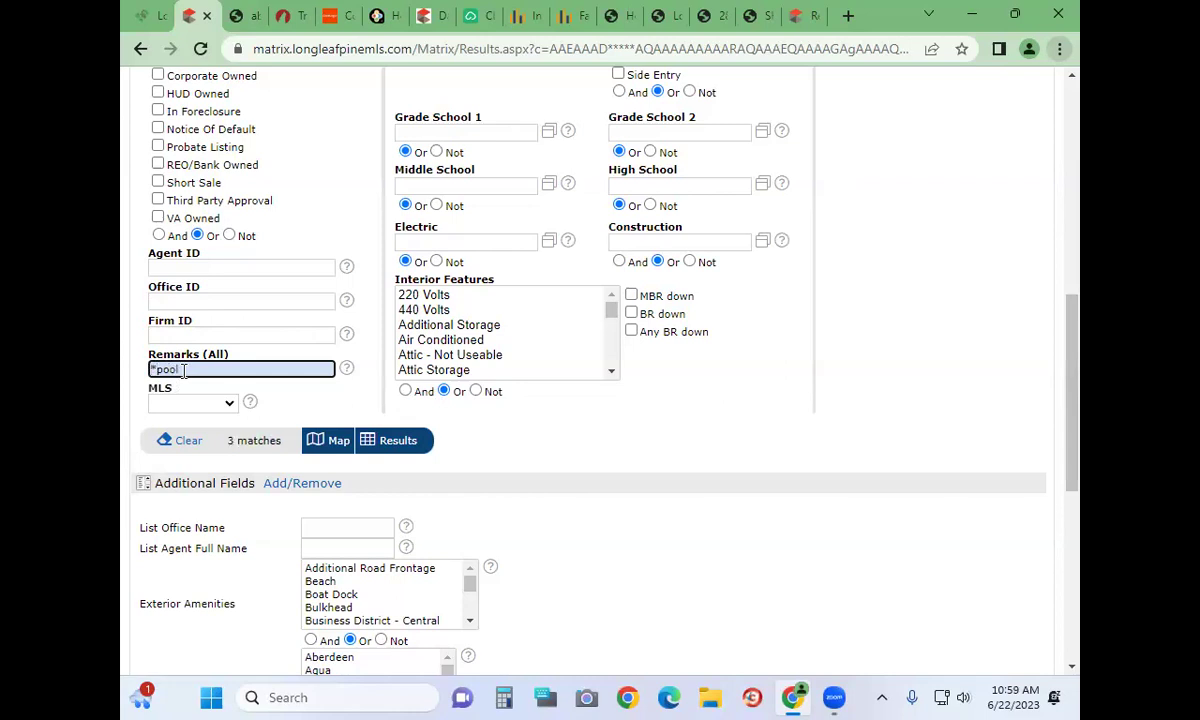
pyautogui.click(185, 371)
pyautogui.write('*')
pyautogui.scroll(-4, 705, 436)
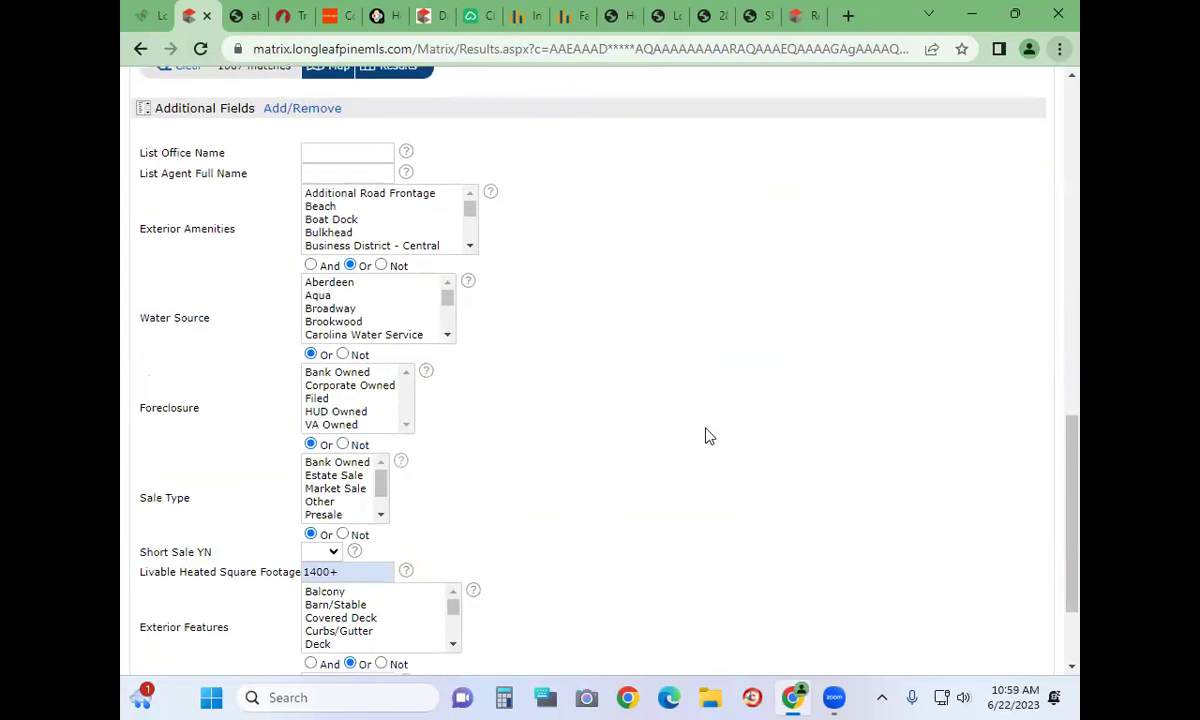
# Replace the remarks keyword with *investor* for 97 matches and open the Remarks help note
pyautogui.scroll(10, 705, 436)
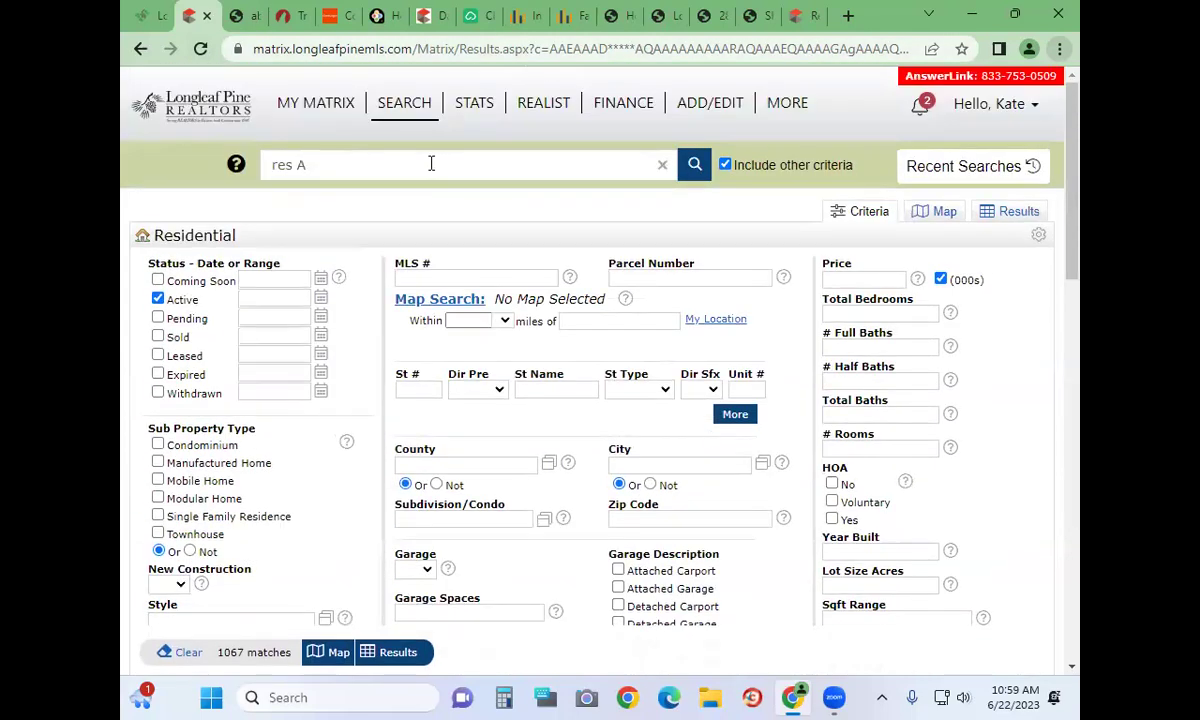
pyautogui.scroll(-5, 450, 400)
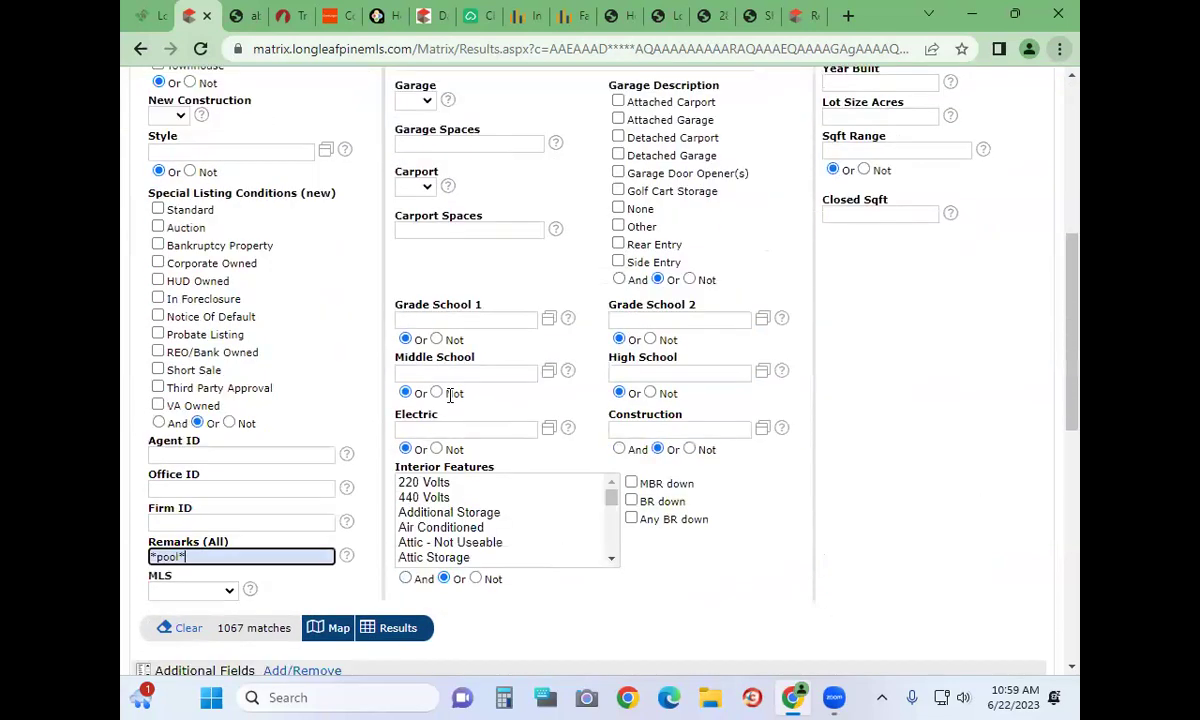
pyautogui.moveTo(184, 557); pyautogui.dragTo(118, 512)
pyautogui.write('investor*')
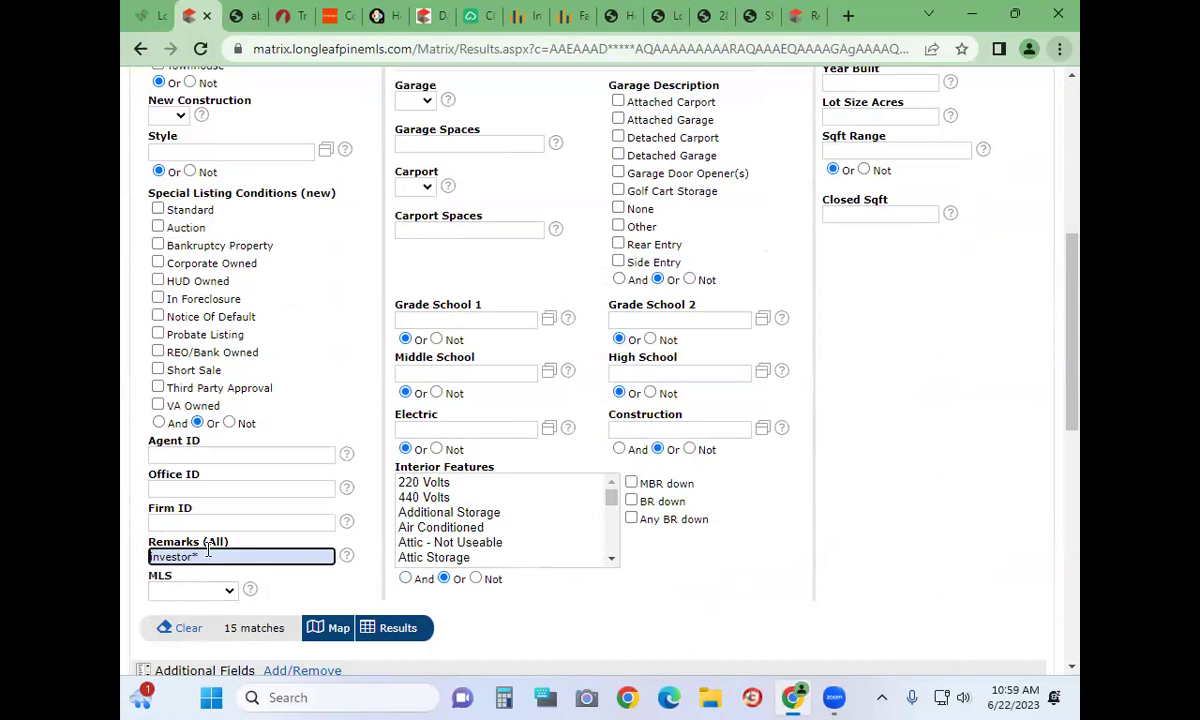
pyautogui.press('Home')
pyautogui.write('*')
pyautogui.scroll(-5, 415, 287)
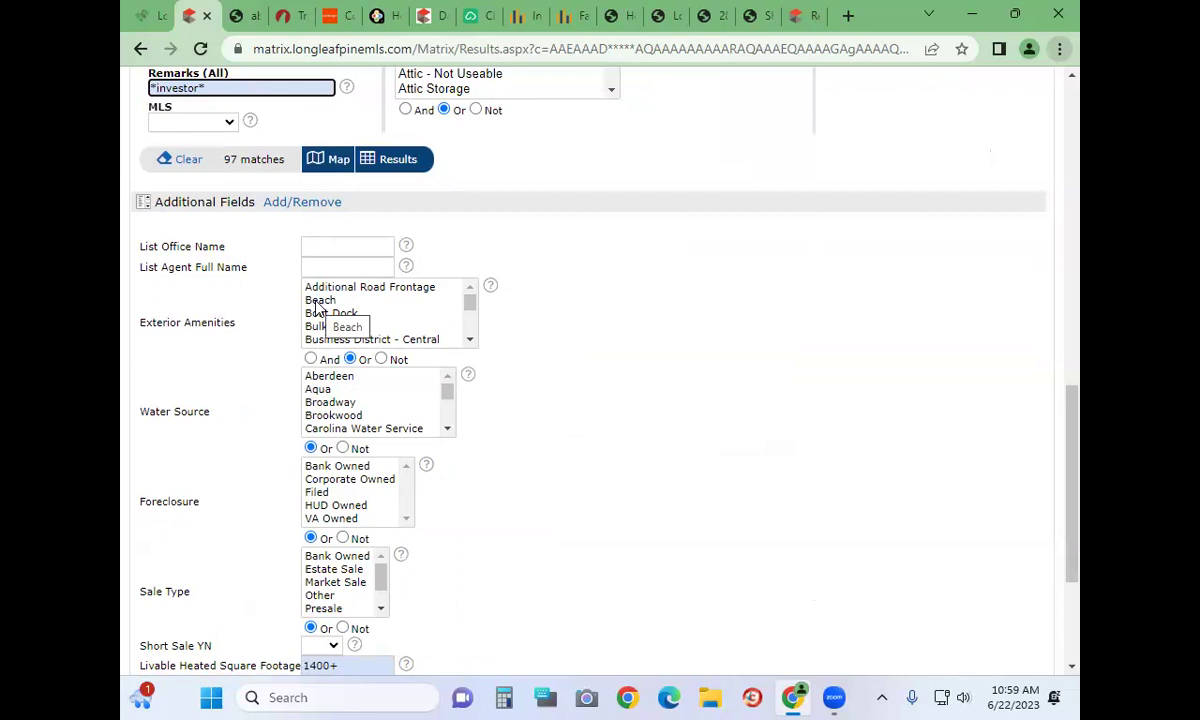
pyautogui.scroll(-3, 375, 318)
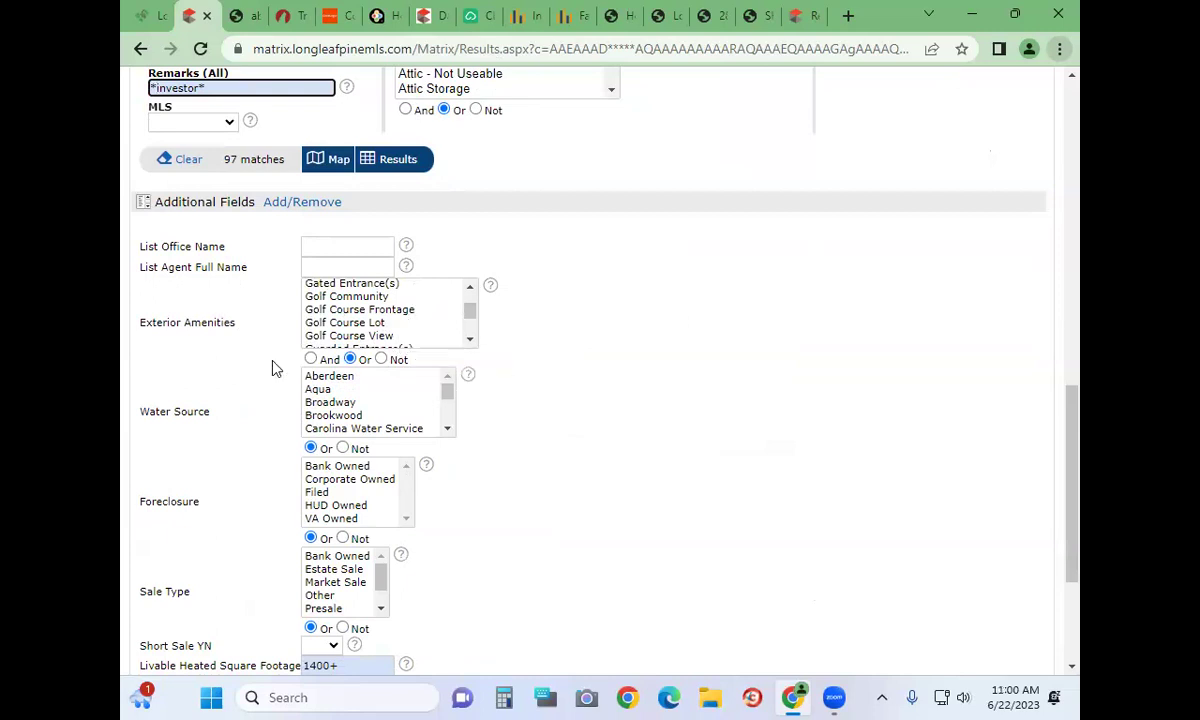
pyautogui.scroll(5, 276, 368)
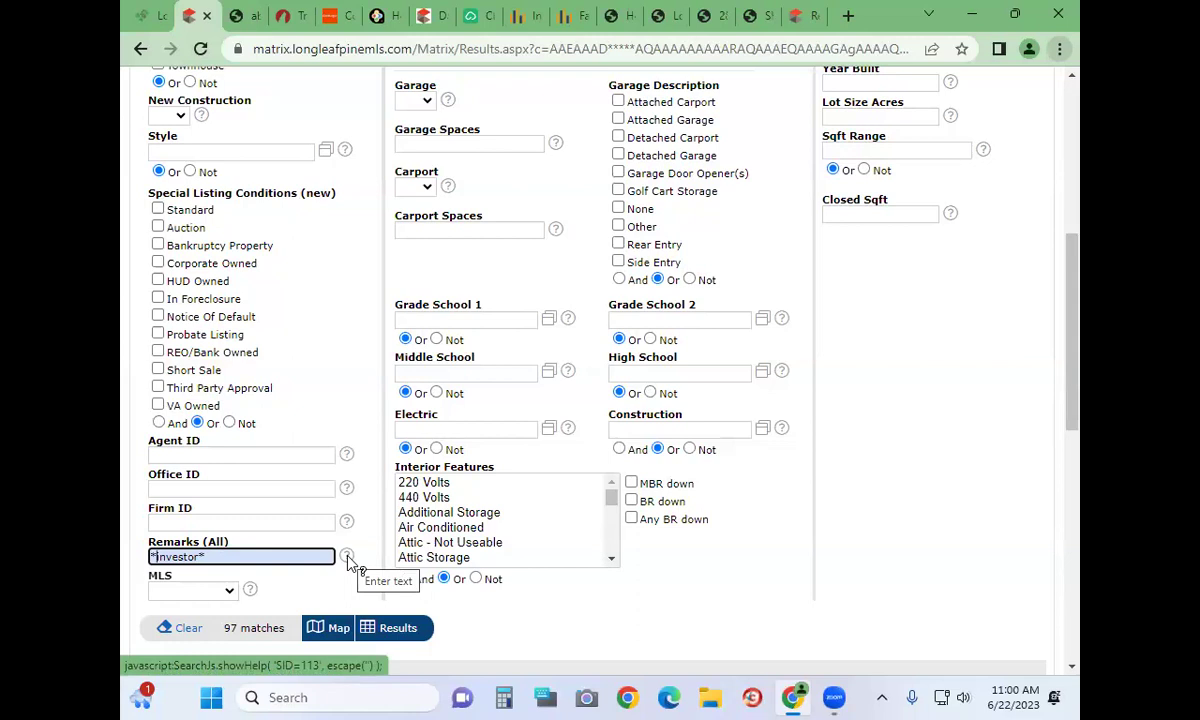
pyautogui.click(347, 557)
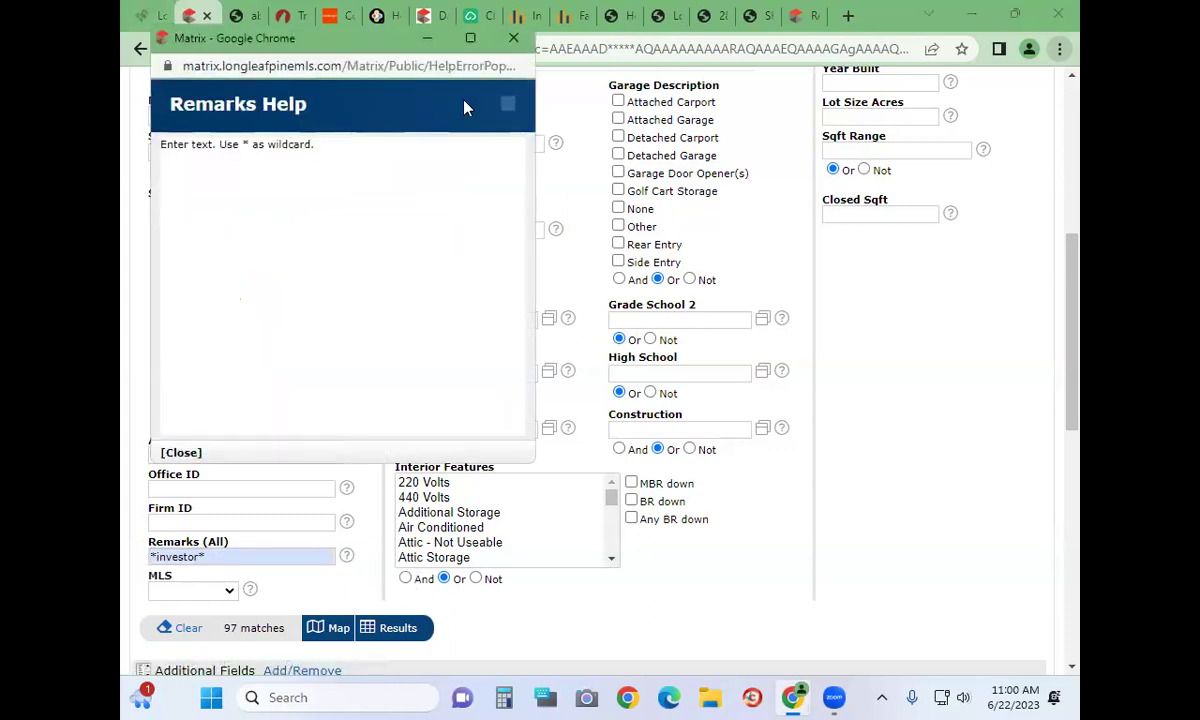
pyautogui.click(511, 45)
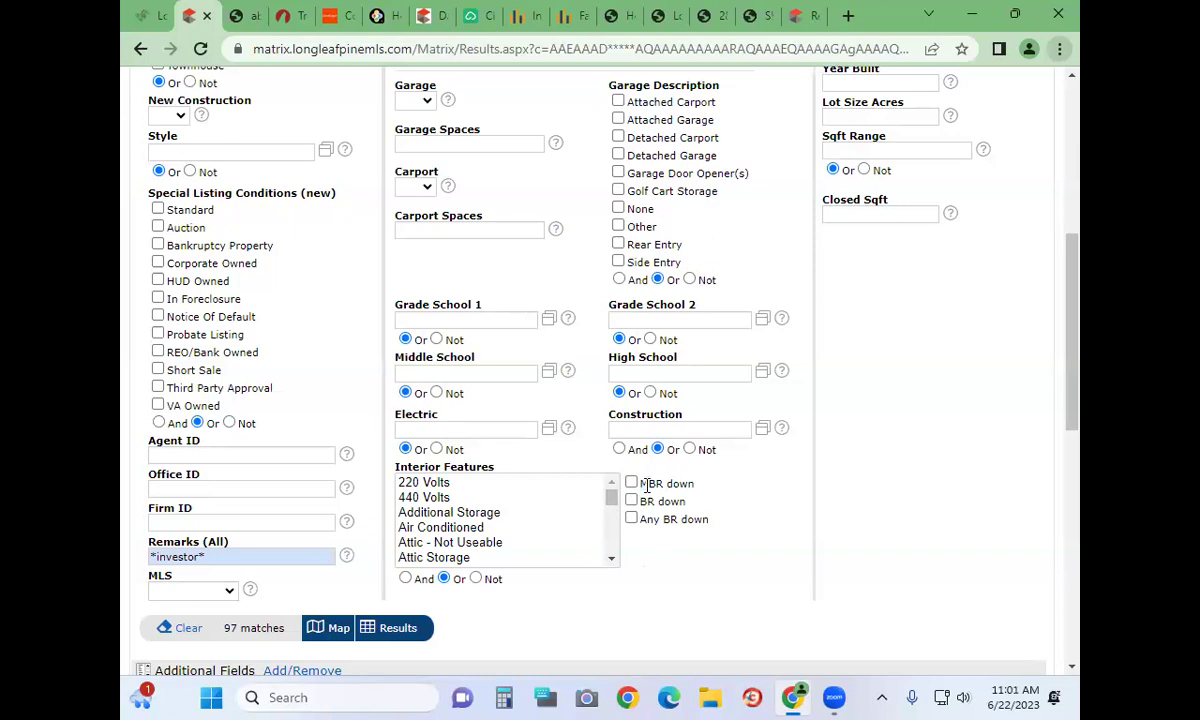
pyautogui.scroll(-3, 678, 544)
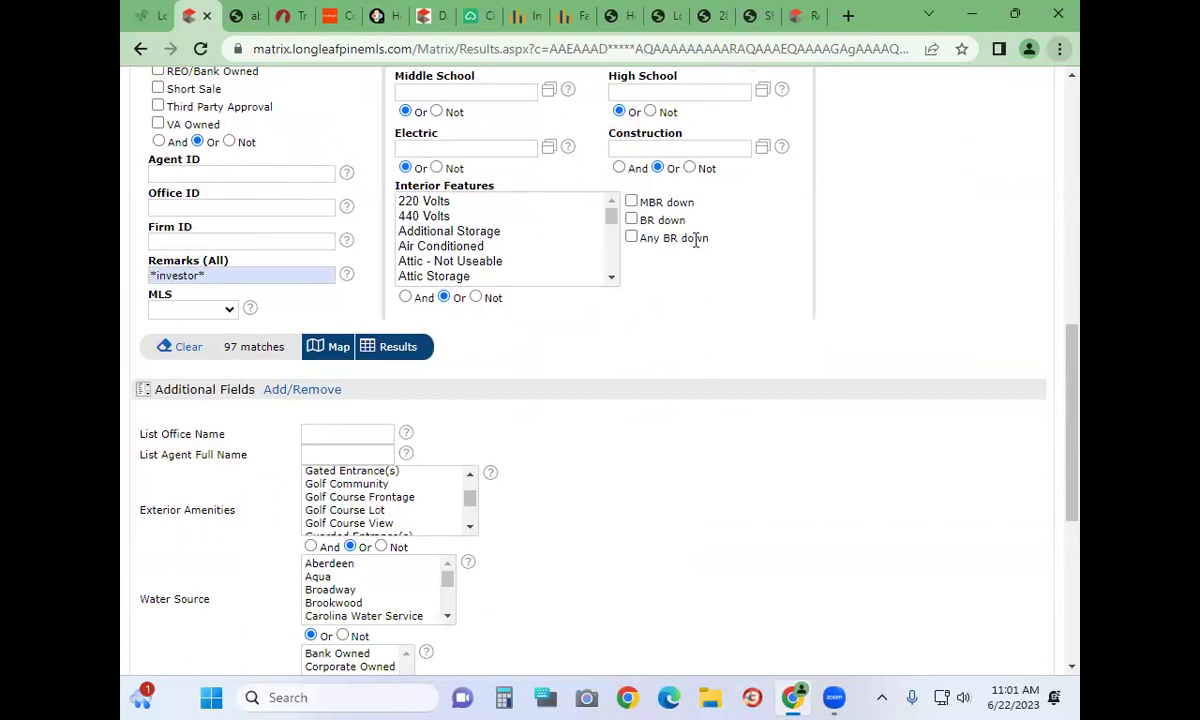
pyautogui.click(632, 202)
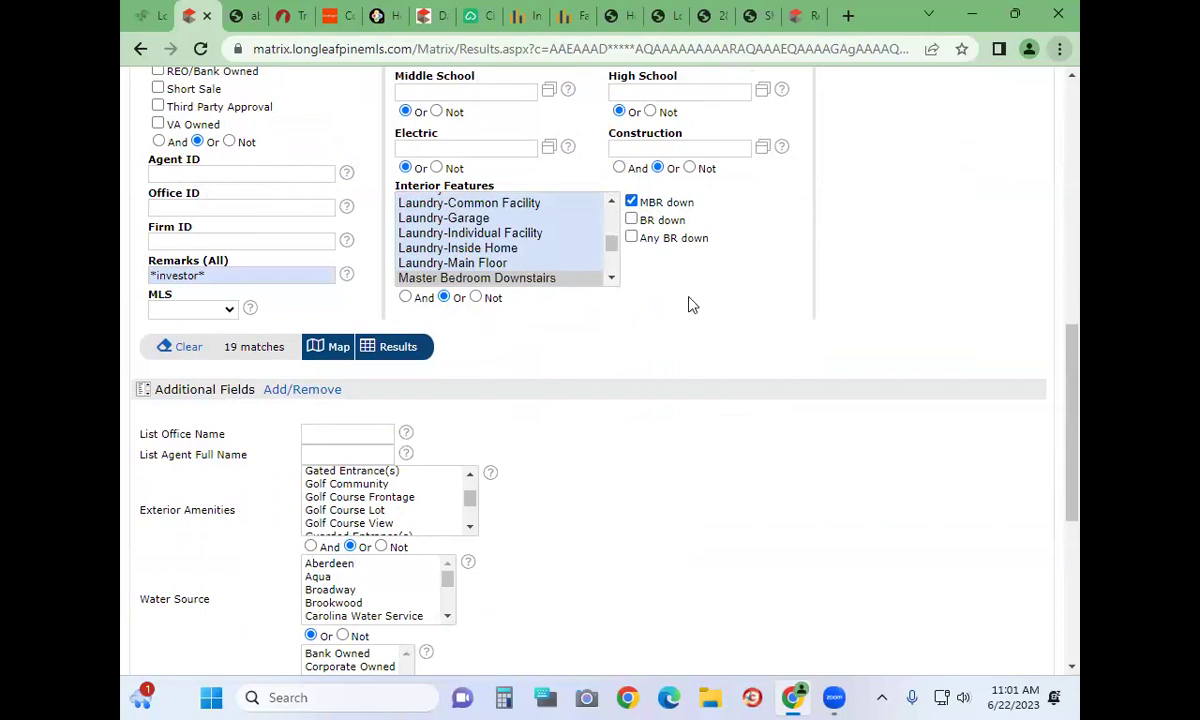
pyautogui.click(632, 202)
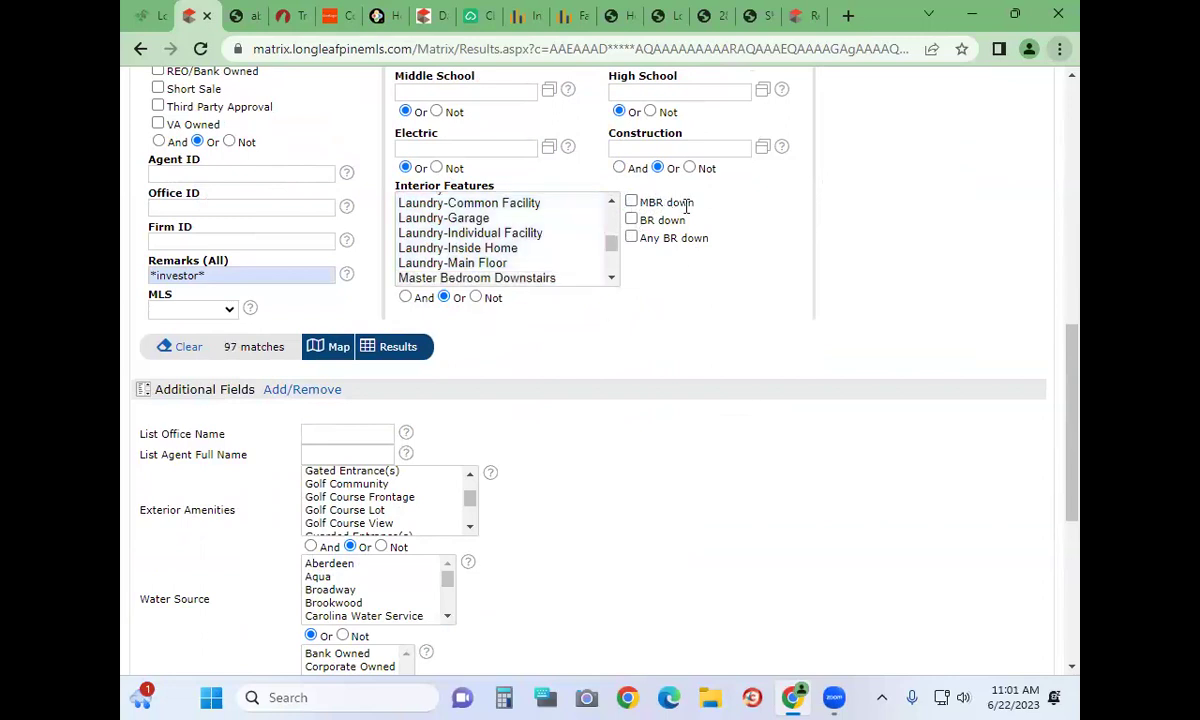
pyautogui.moveTo(644, 202); pyautogui.dragTo(763, 278)
pyautogui.click(752, 292)
pyautogui.scroll(1, 617, 428)
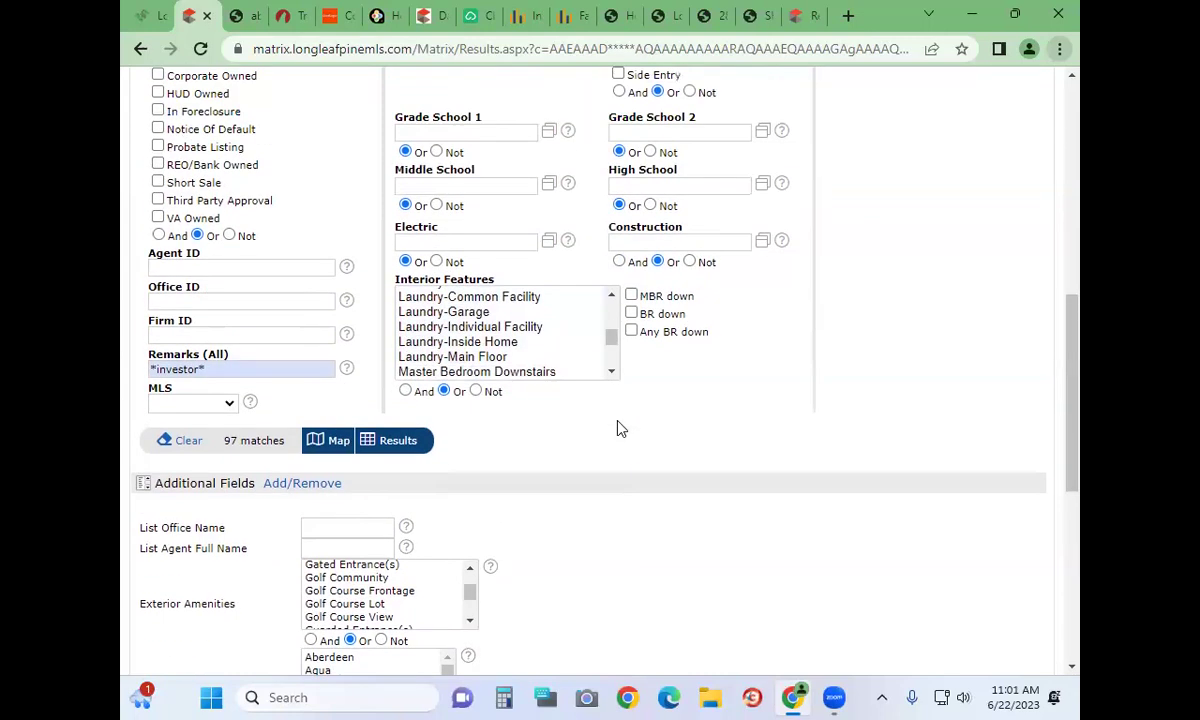
pyautogui.scroll(1, 619, 426)
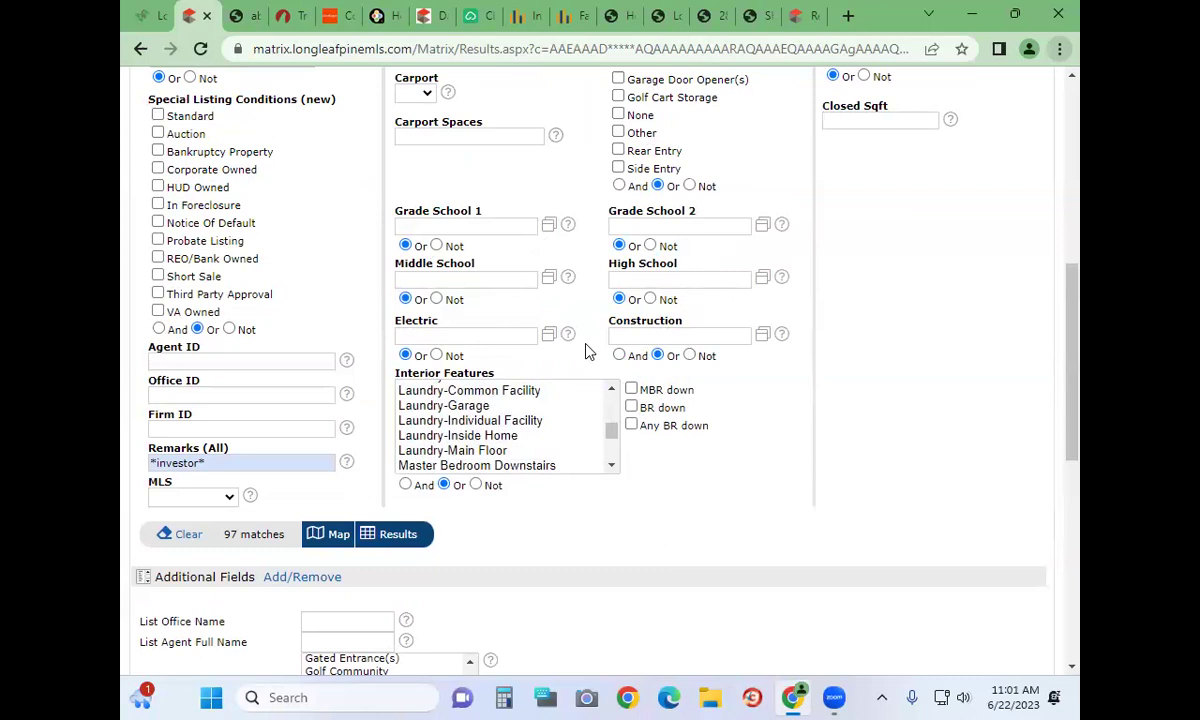
pyautogui.scroll(5, 587, 351)
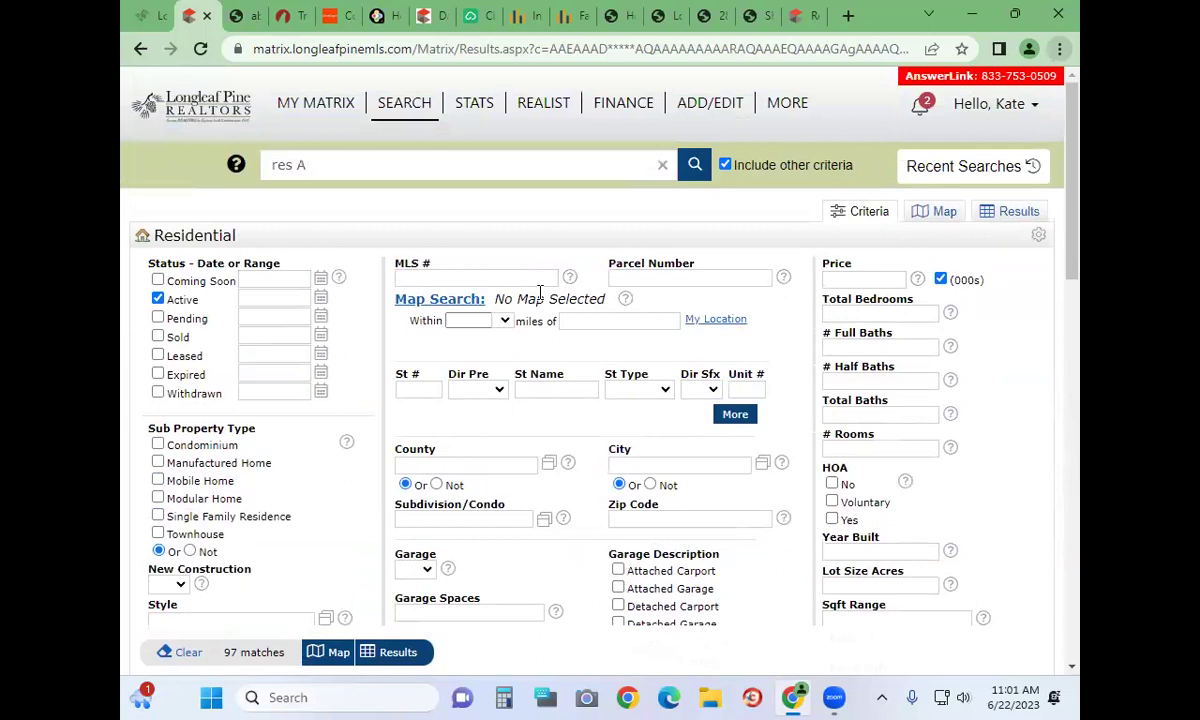
# Delete the *investor* remarks keyword and map the resulting 5000+ matches
pyautogui.click(432, 304)
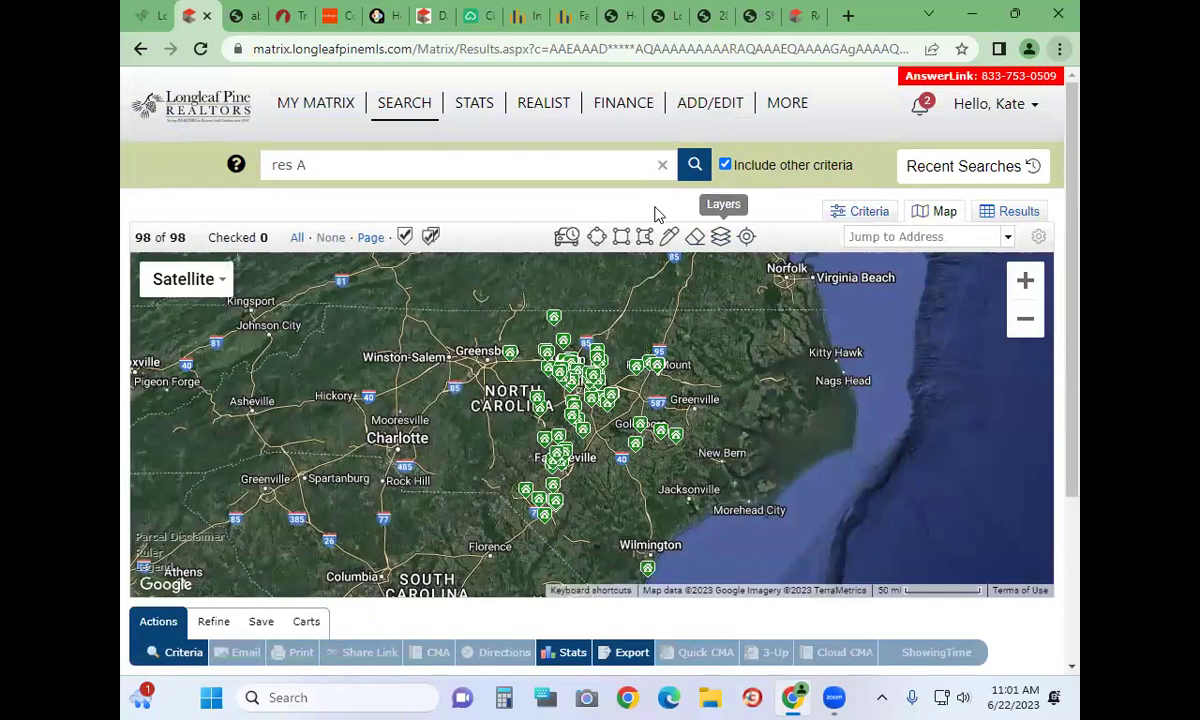
pyautogui.click(855, 214)
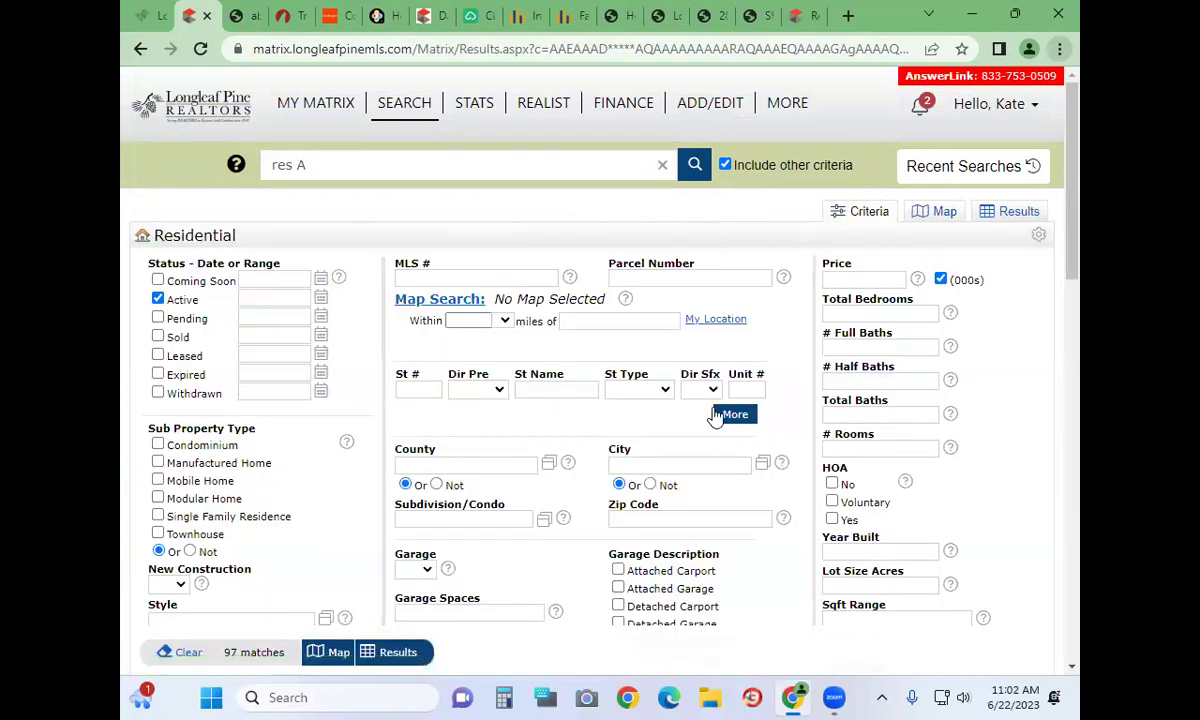
pyautogui.scroll(-6, 134, 383)
pyautogui.scroll(-3, 136, 387)
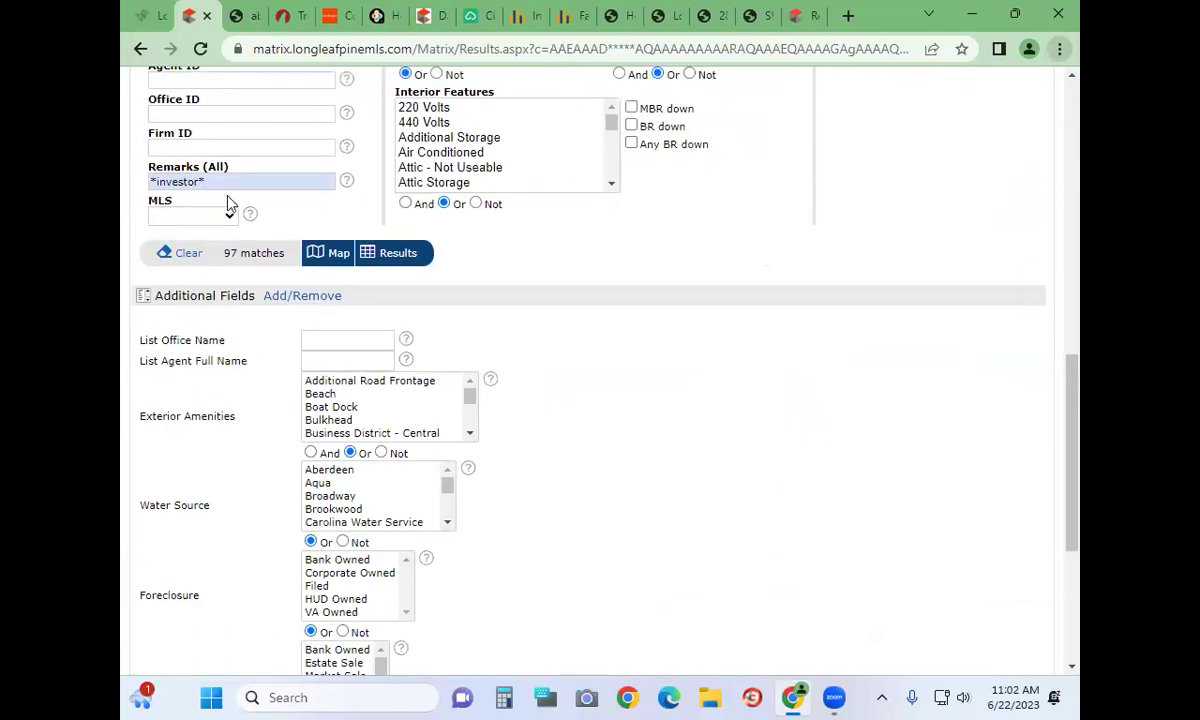
pyautogui.moveTo(215, 181); pyautogui.dragTo(122, 170)
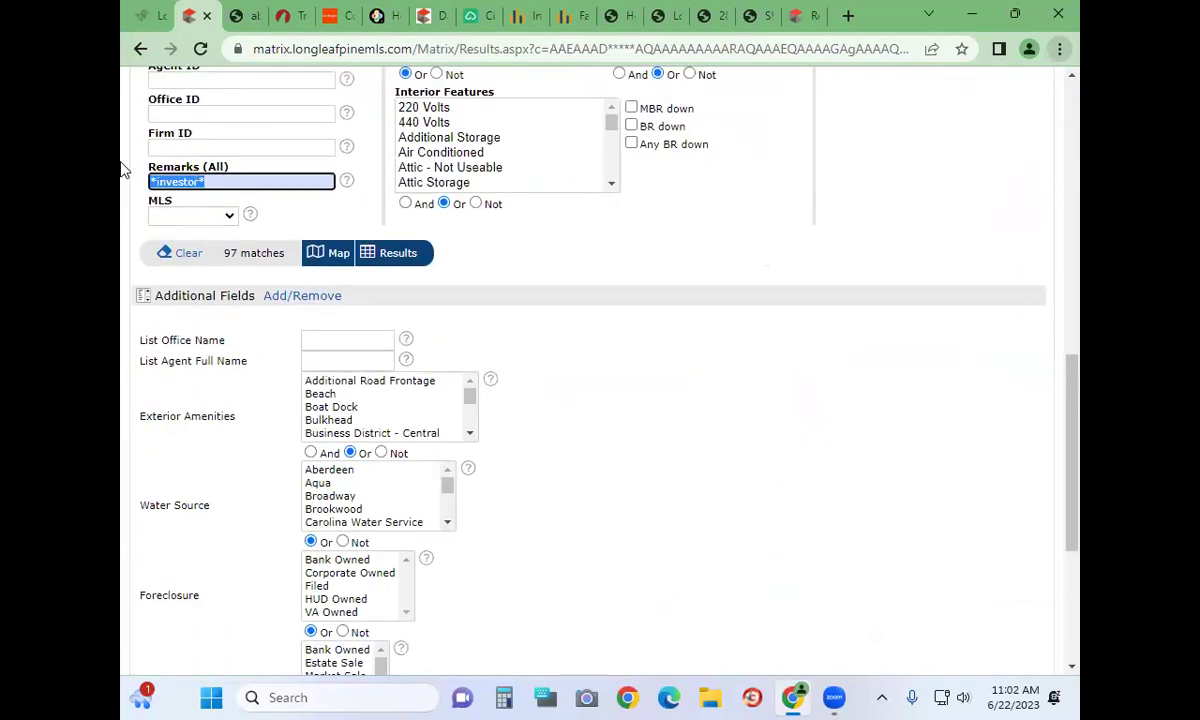
pyautogui.press('BackSpace')
pyautogui.scroll(4, 740, 413)
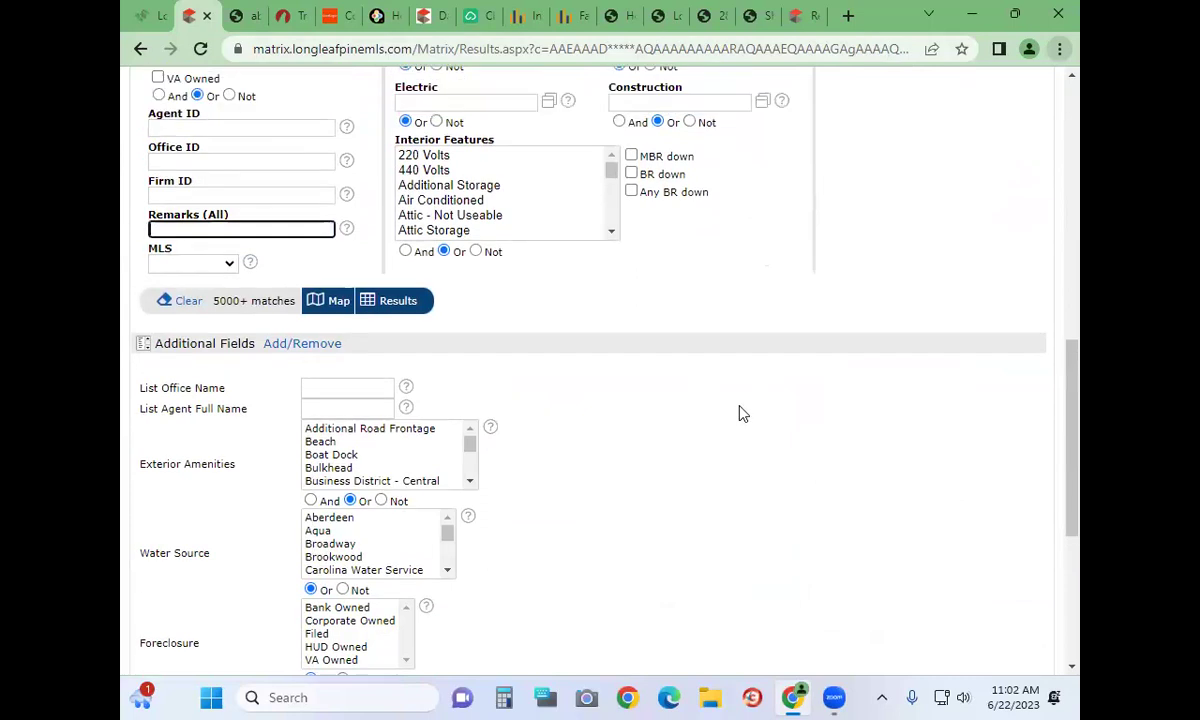
pyautogui.scroll(4, 740, 413)
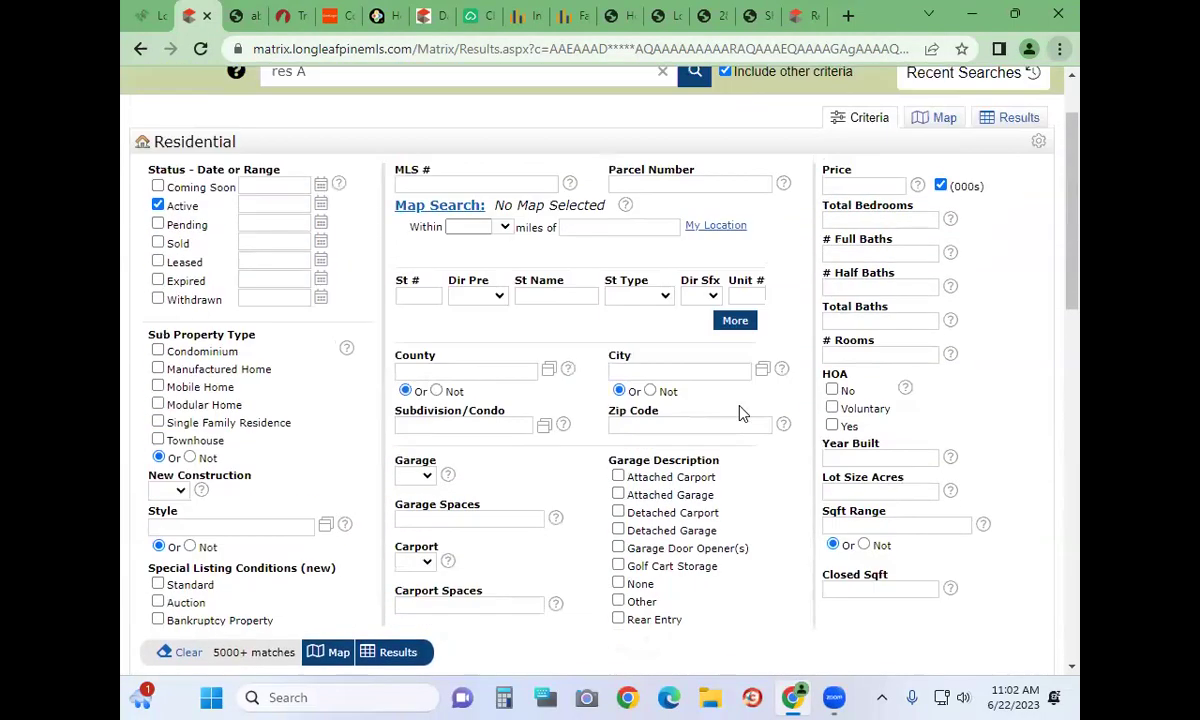
pyautogui.click(400, 206)
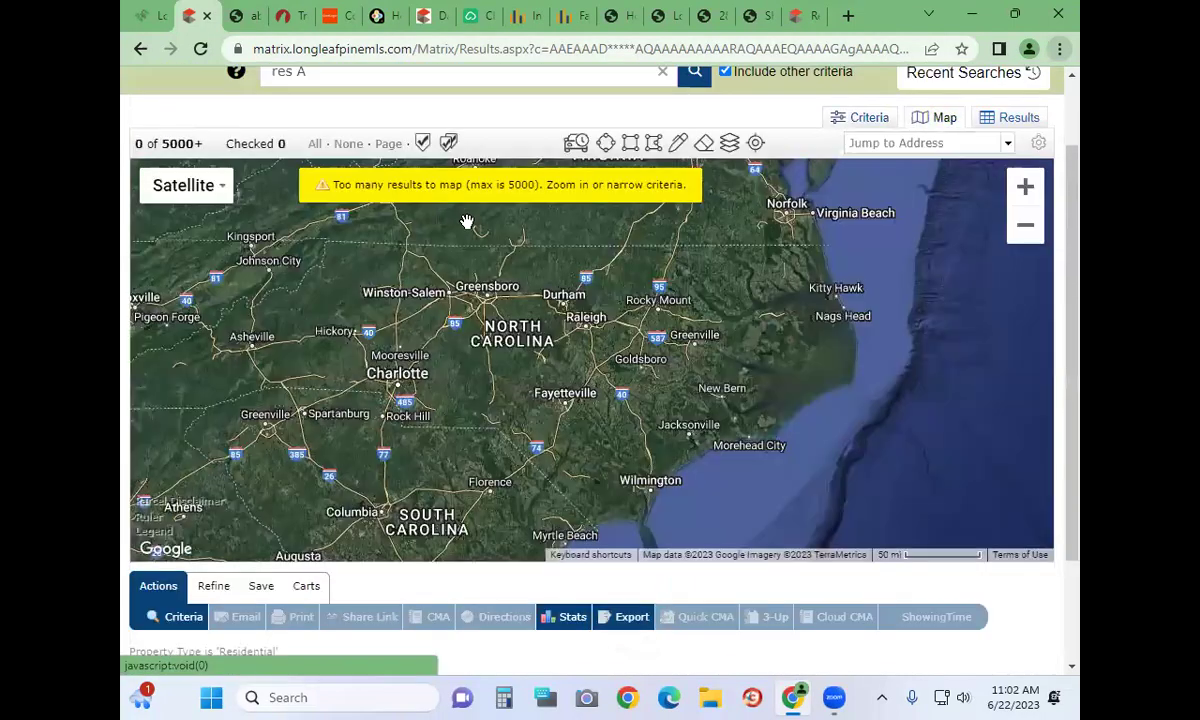
# Start a drive-time search, cancel it, and return to the map
pyautogui.click(576, 143)
pyautogui.click(538, 186)
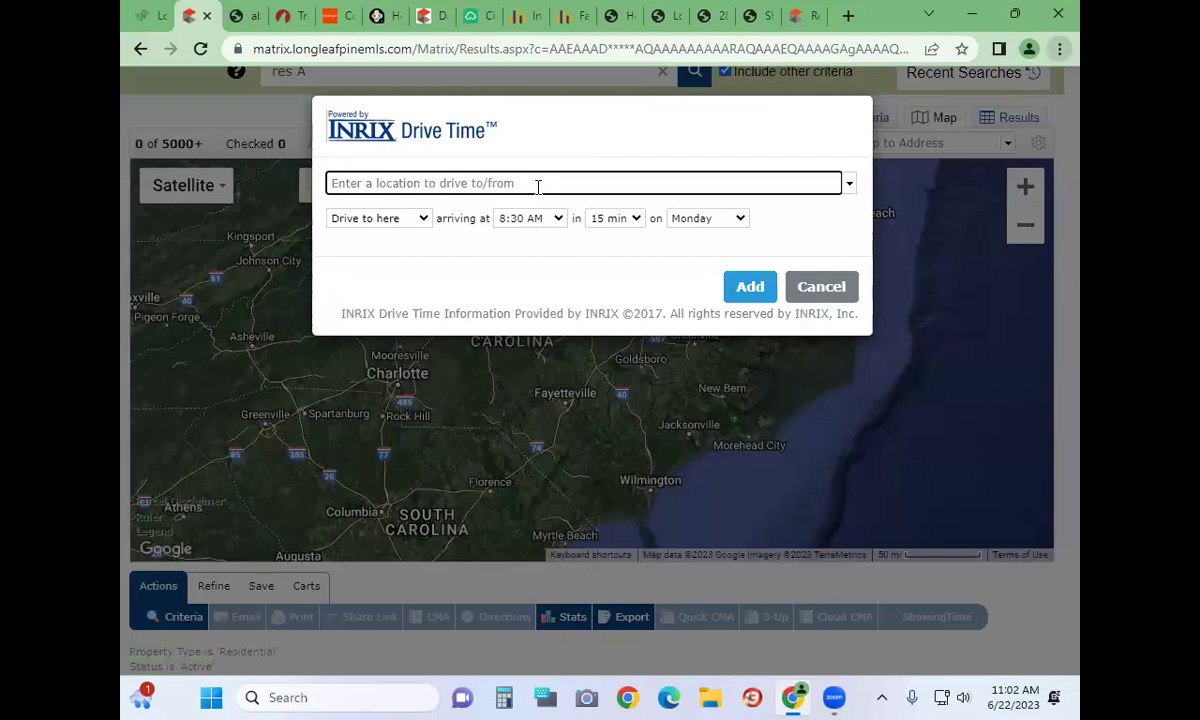
pyautogui.click(818, 285)
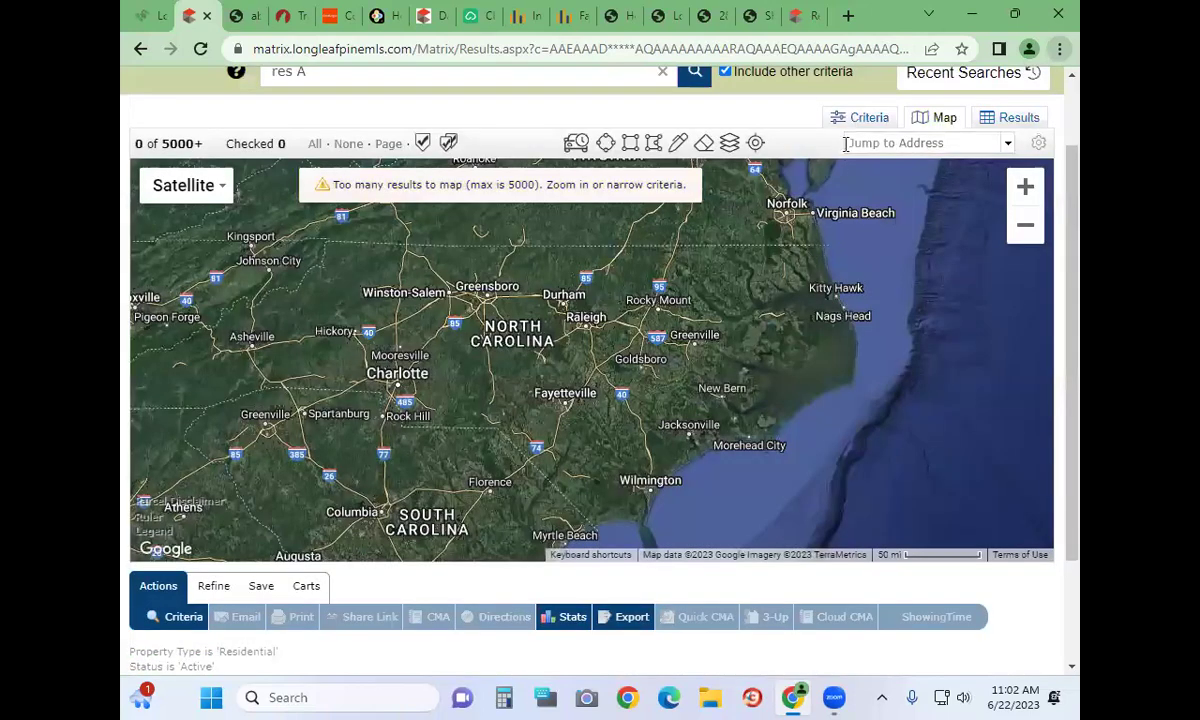
pyautogui.click(866, 118)
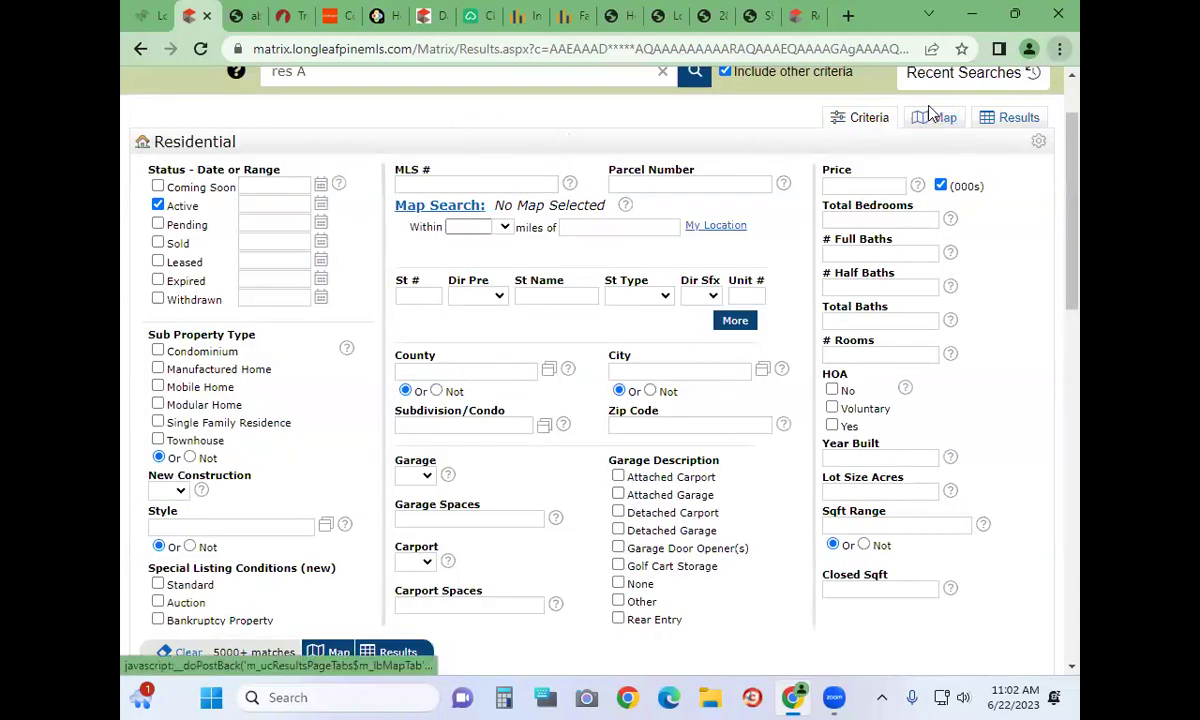
pyautogui.click(410, 205)
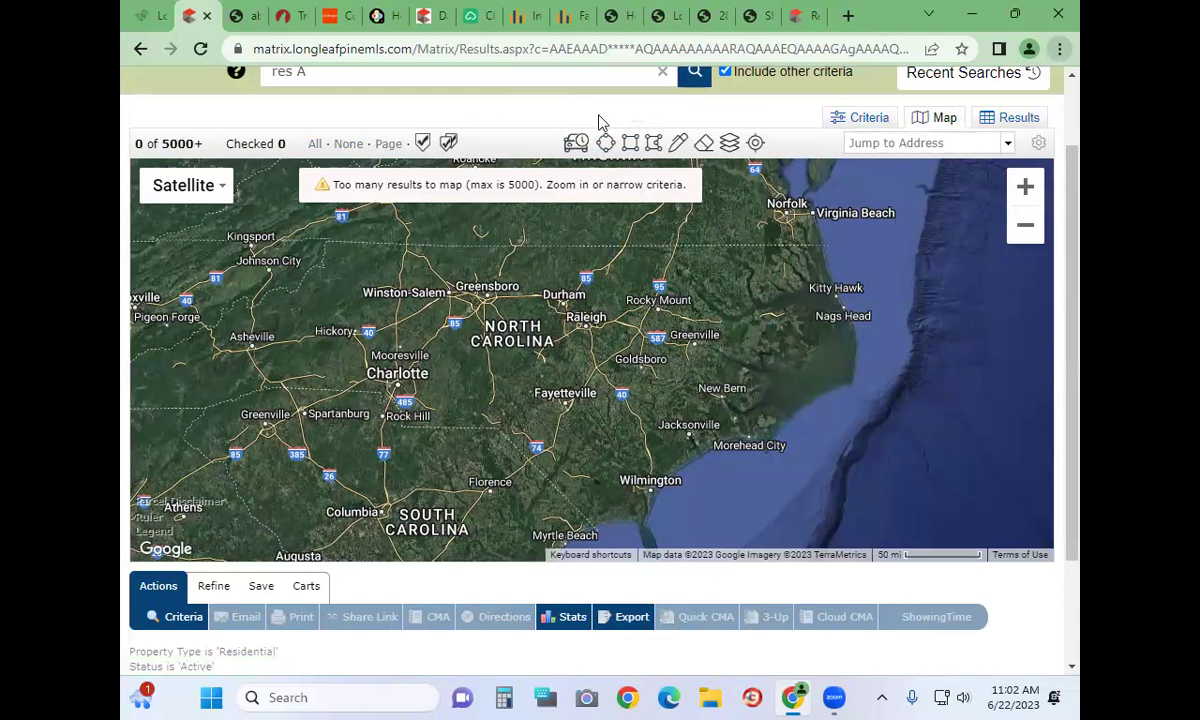
# Set the drive-to location to All American Fwy with a 30-minute duration and add it
pyautogui.click(576, 145)
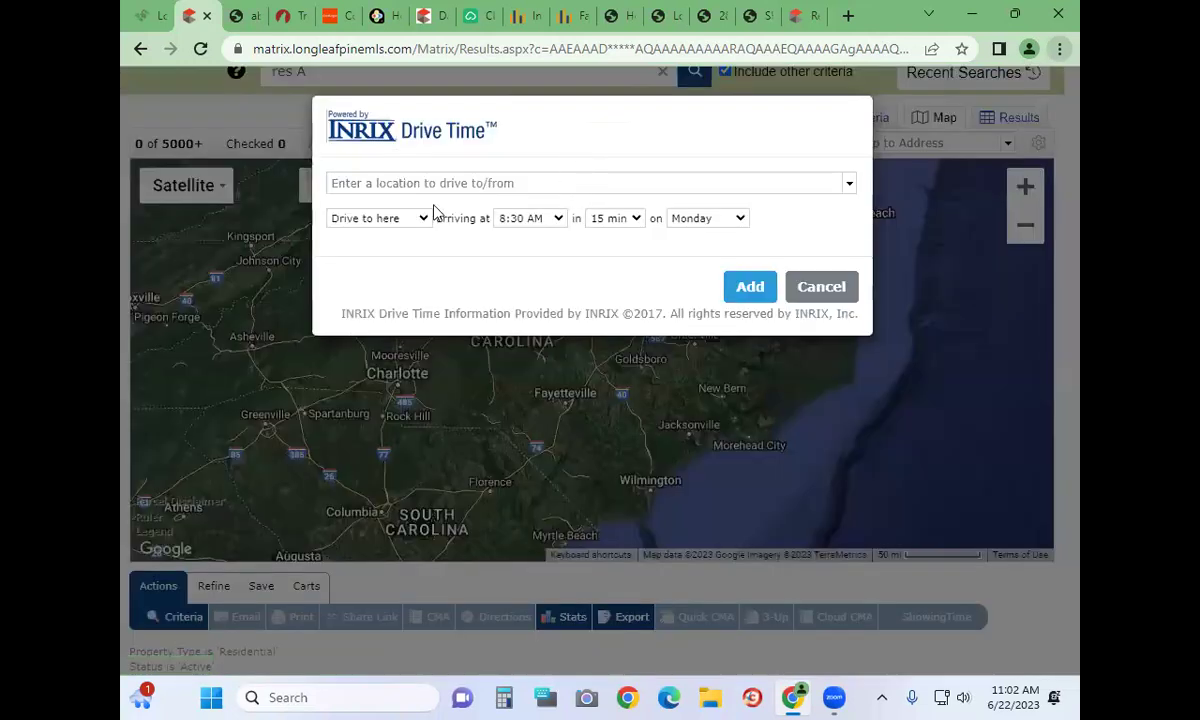
pyautogui.click(416, 185)
pyautogui.write('all ameri')
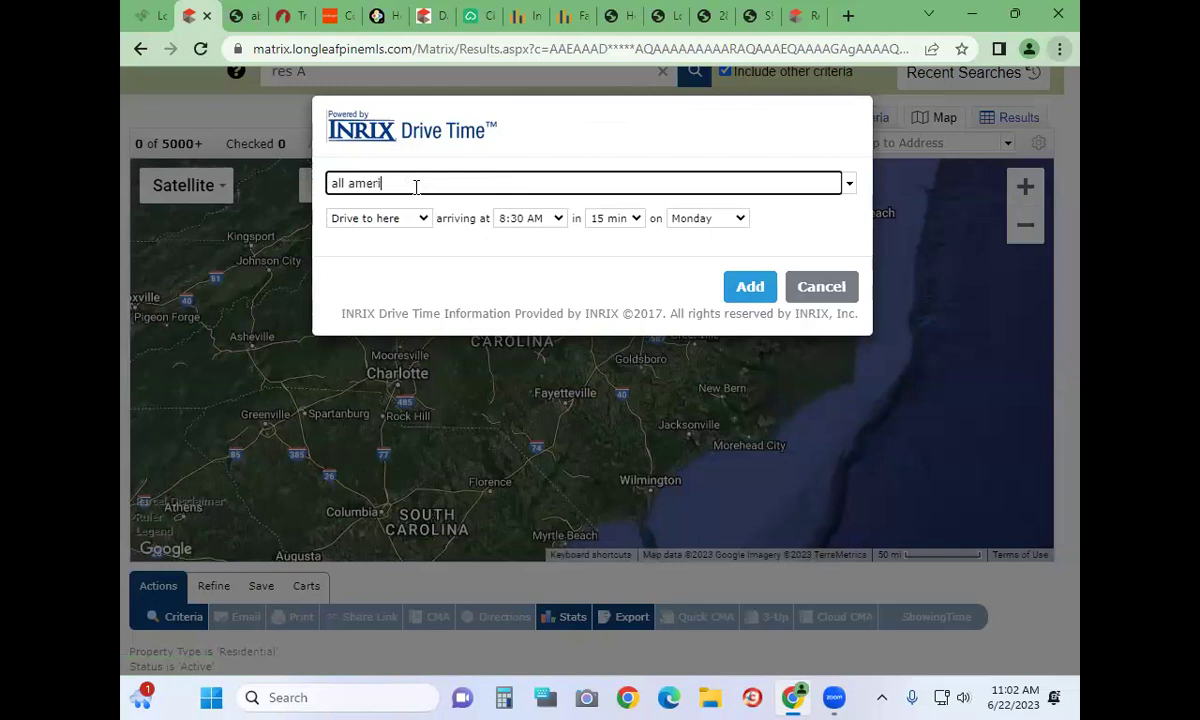
pyautogui.write('can gate')
pyautogui.press('Tab')
pyautogui.click(398, 180)
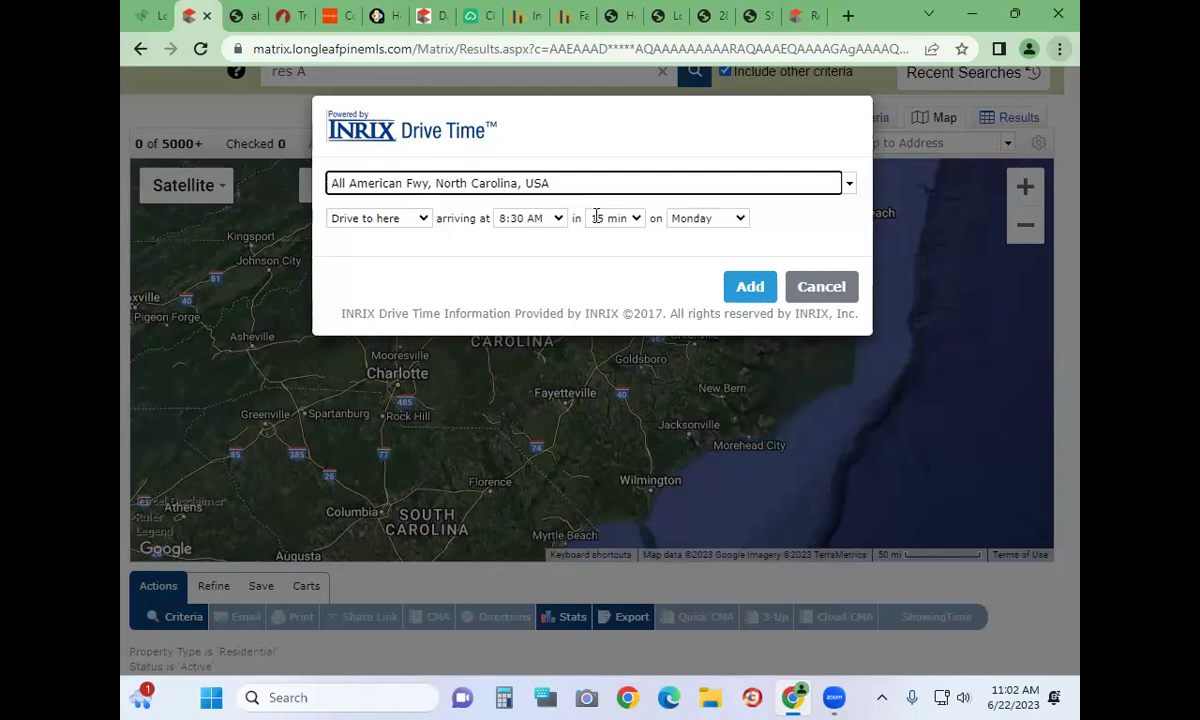
pyautogui.click(634, 219)
pyautogui.click(612, 288)
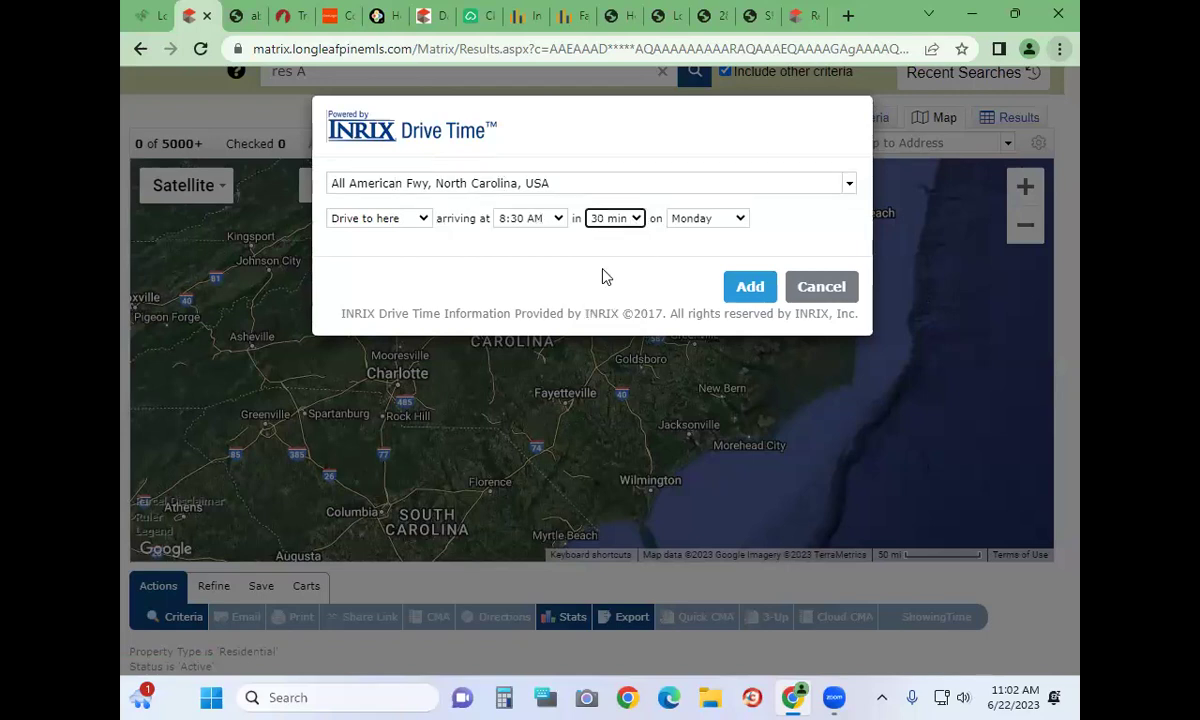
pyautogui.click(757, 285)
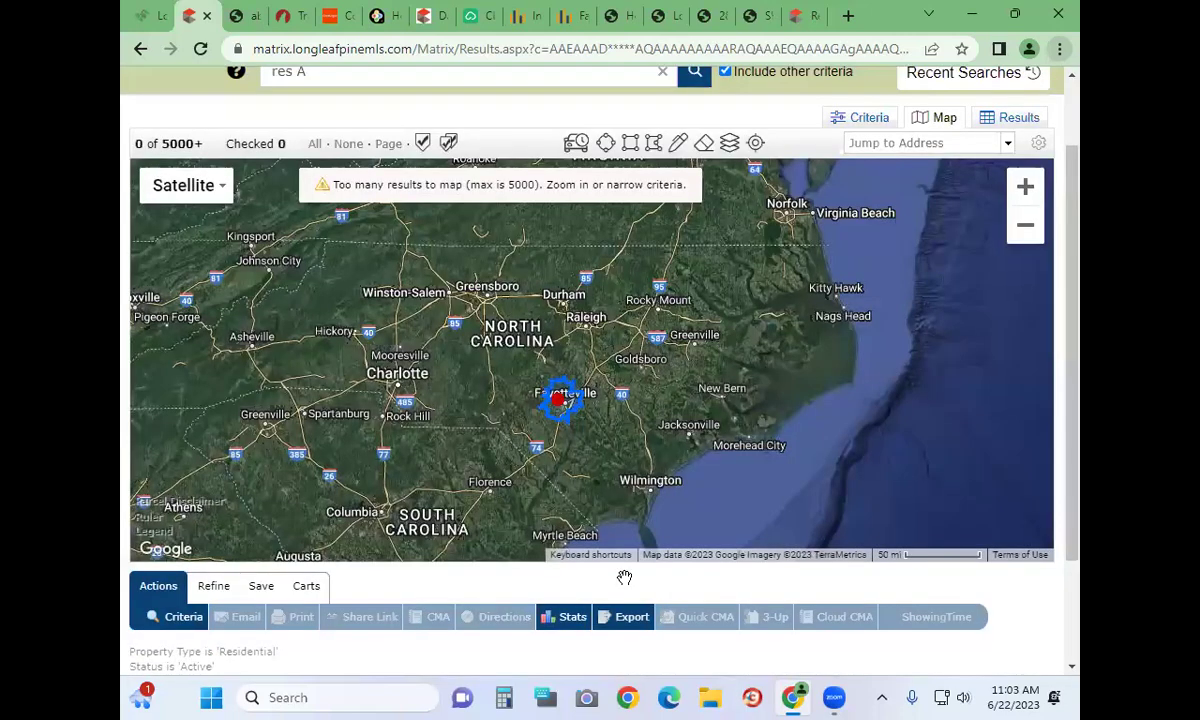
# Zoom in and stretch the drive-time area south near Stedman and east near Eastover
pyautogui.click(1025, 187)
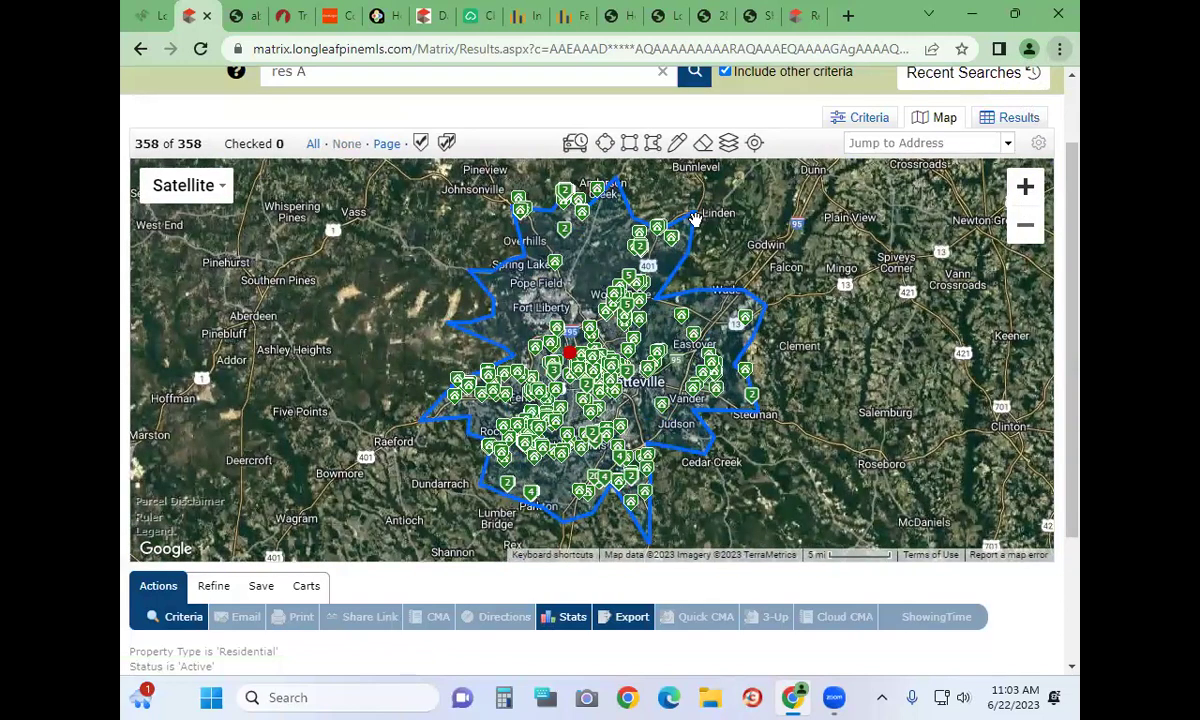
pyautogui.moveTo(575, 445)
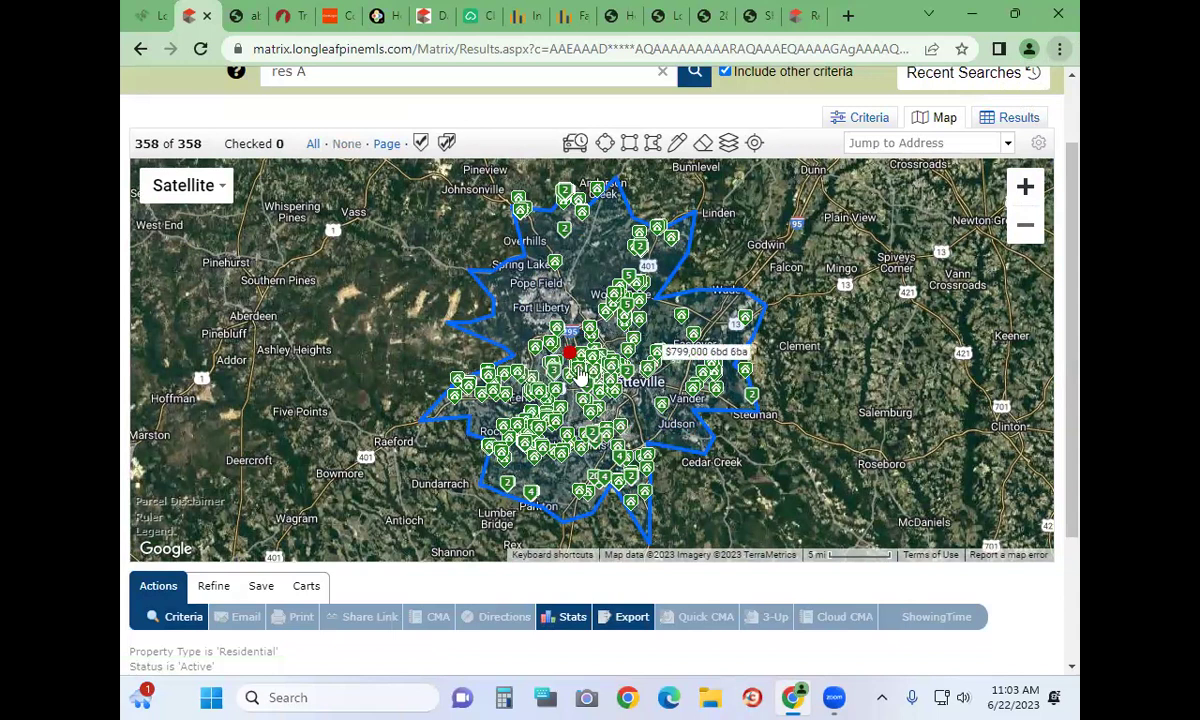
pyautogui.moveTo(562, 378)
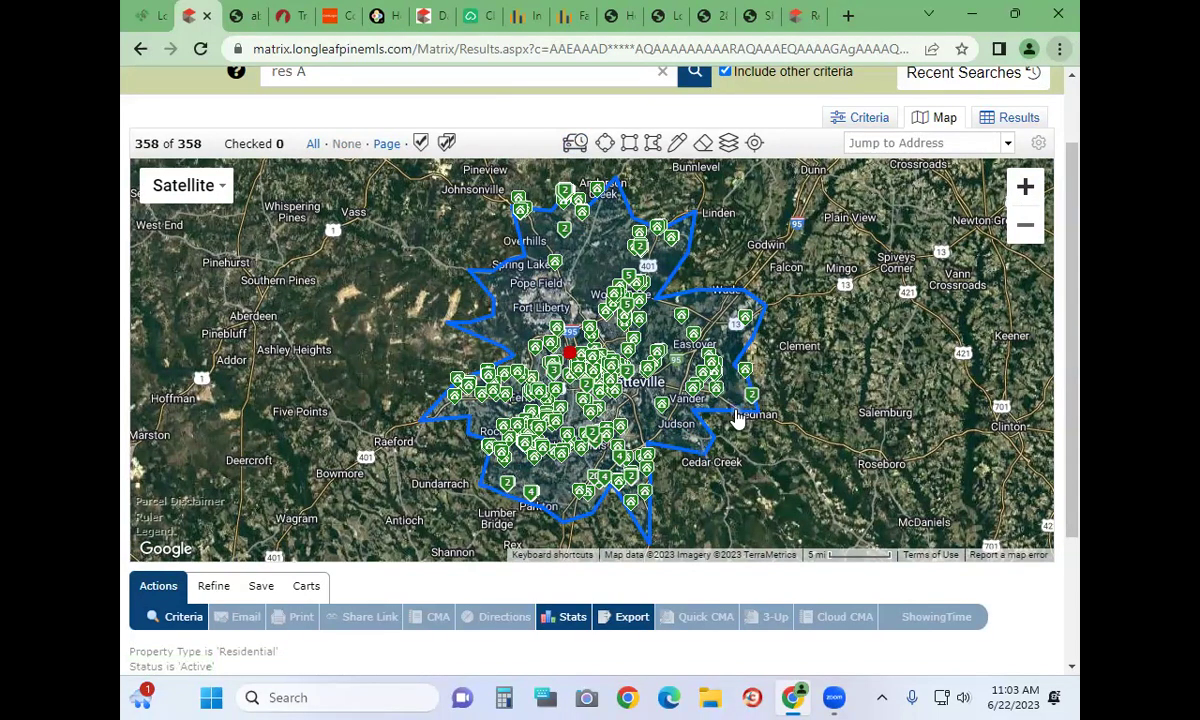
pyautogui.moveTo(745, 424); pyautogui.dragTo(777, 471)
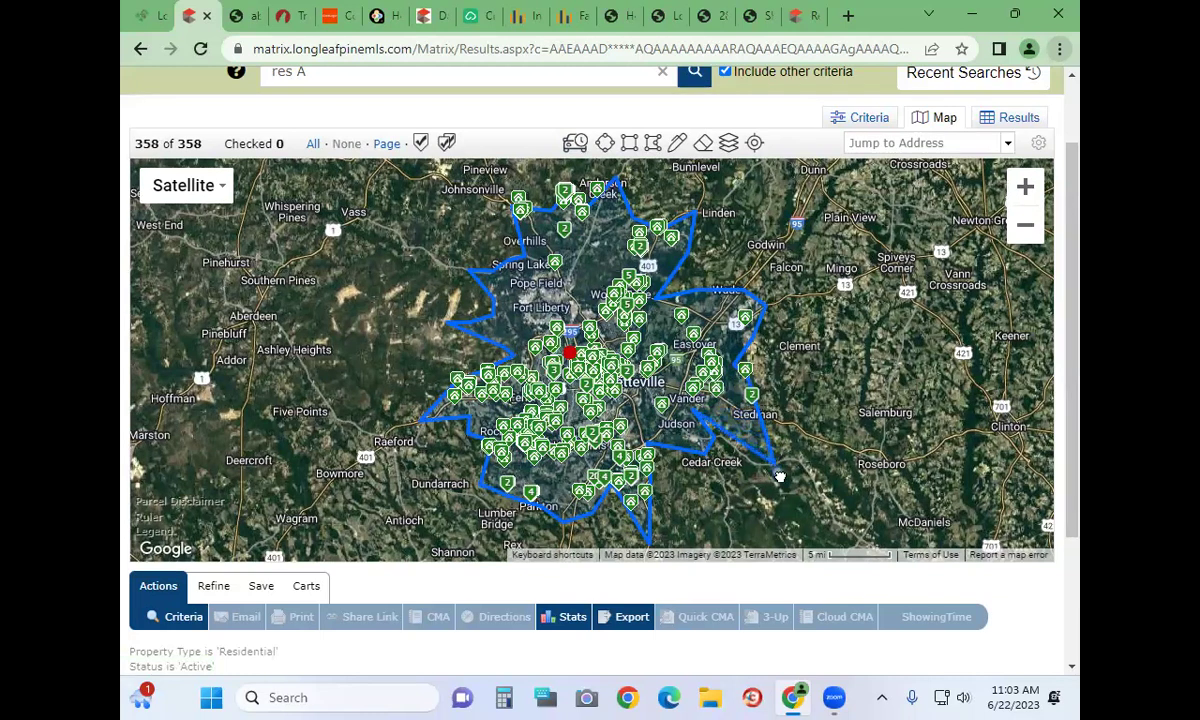
pyautogui.moveTo(740, 373)
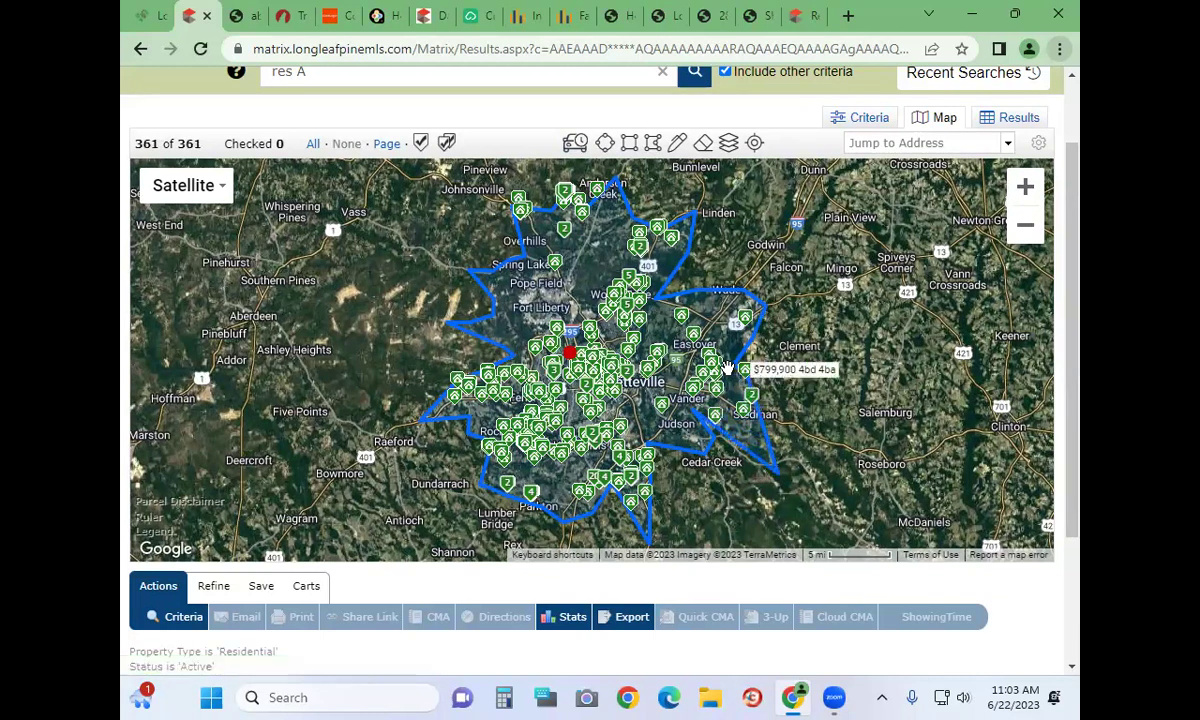
pyautogui.moveTo(737, 375); pyautogui.dragTo(792, 358)
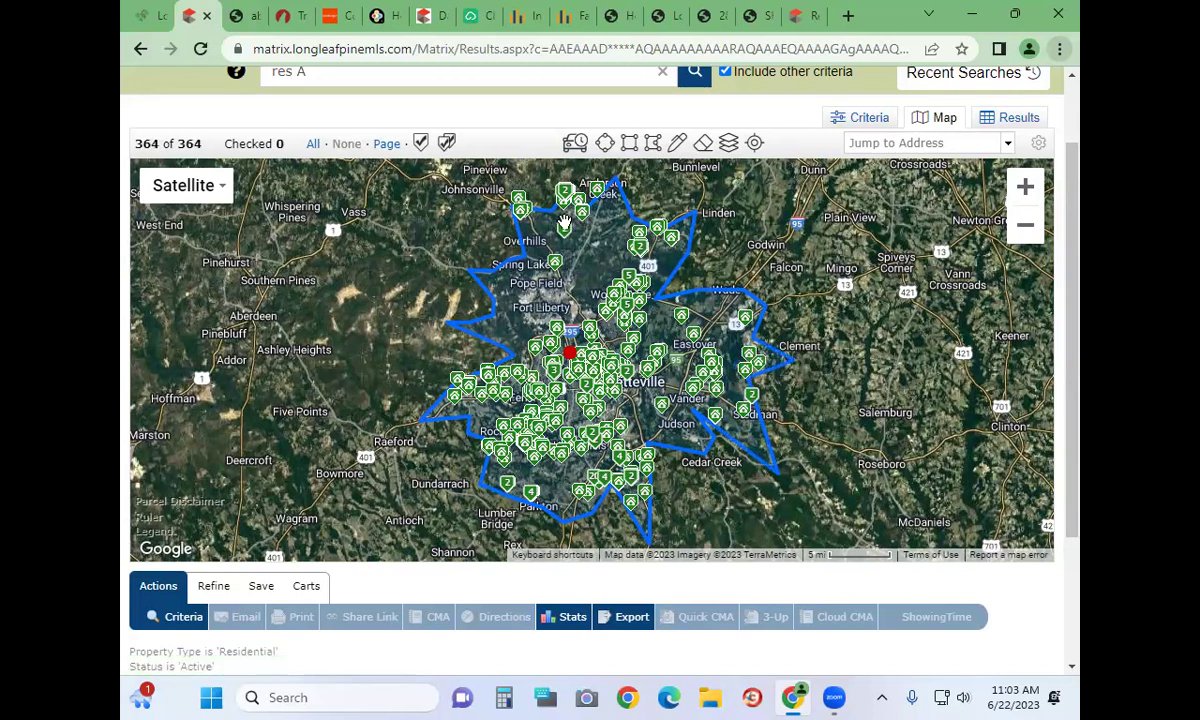
# Update the drive-time info with 30 min and Monday, restoring 358 listings
pyautogui.click(645, 355)
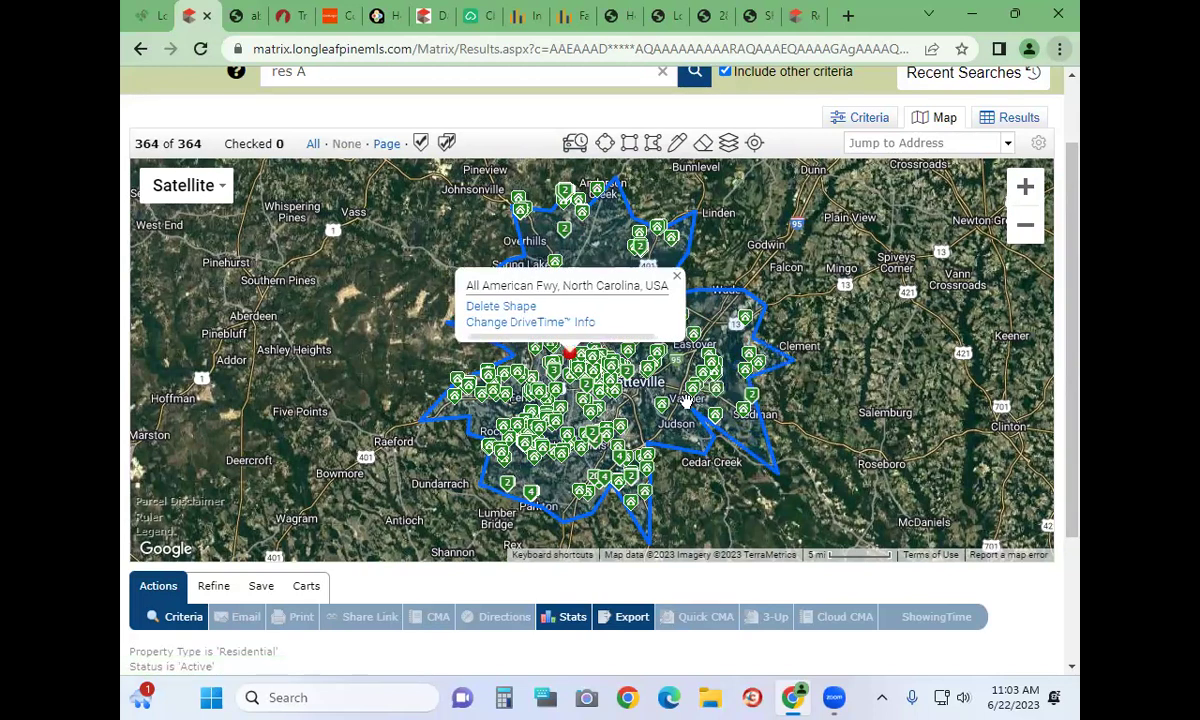
pyautogui.click(687, 400)
pyautogui.click(569, 354)
pyautogui.click(497, 322)
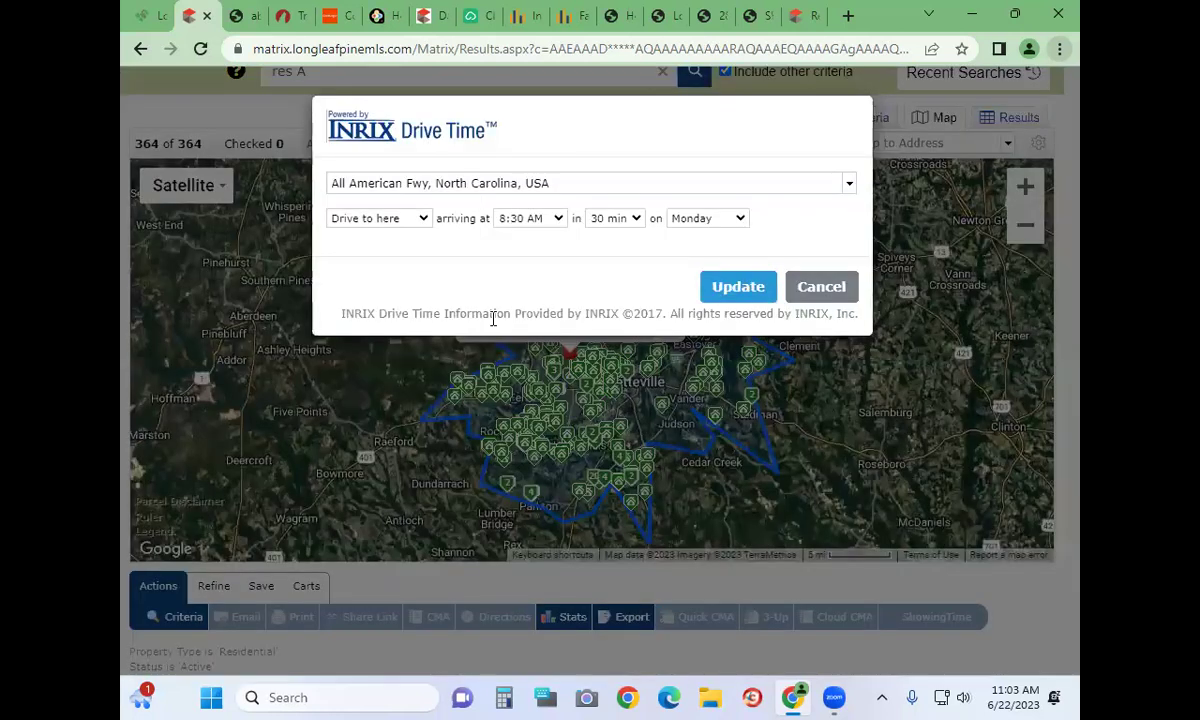
pyautogui.click(613, 222)
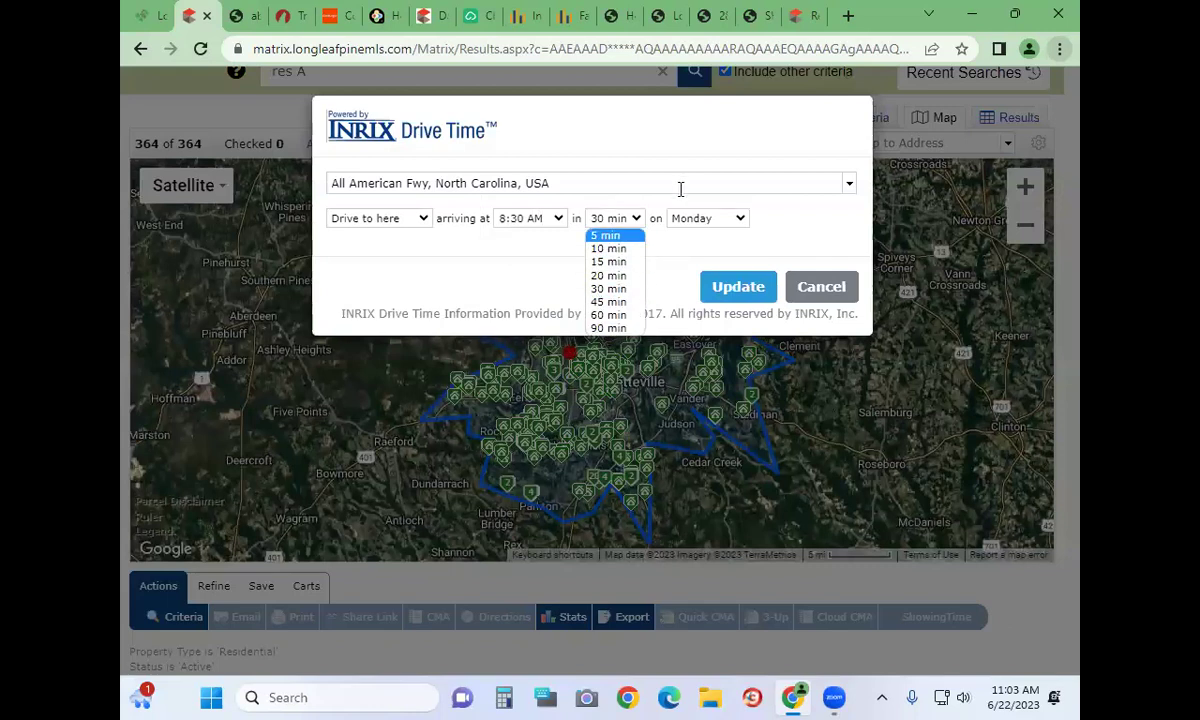
pyautogui.click(697, 220)
pyautogui.click(800, 218)
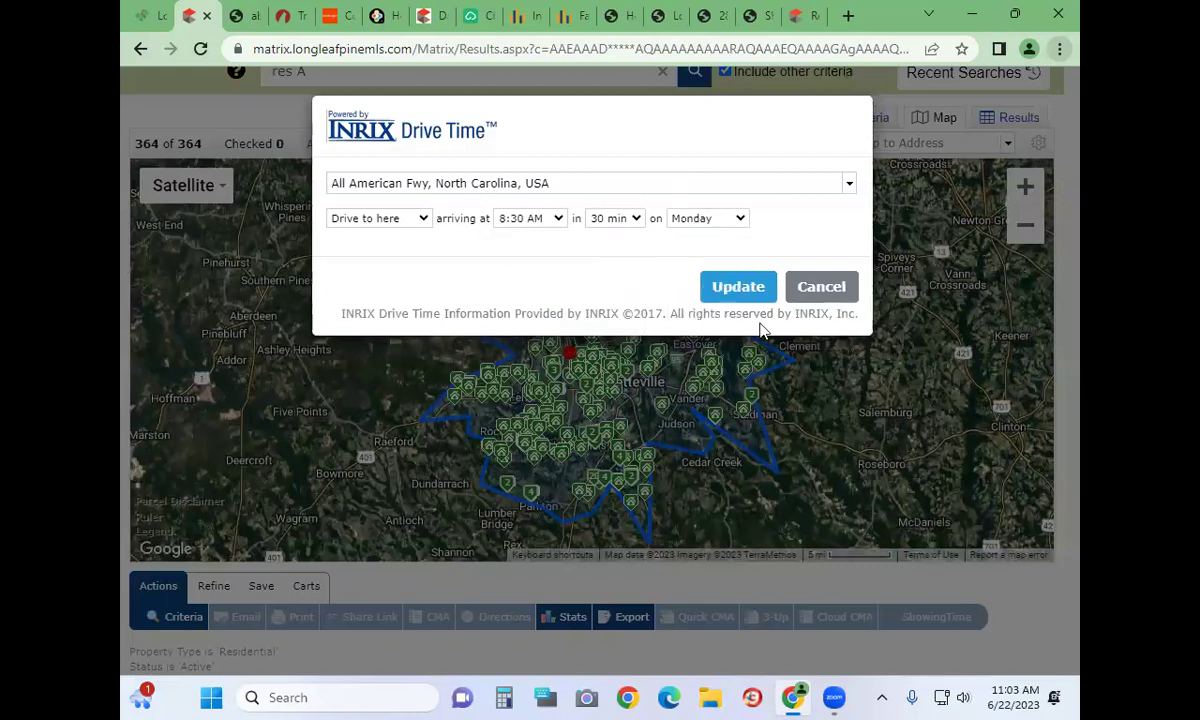
pyautogui.click(738, 287)
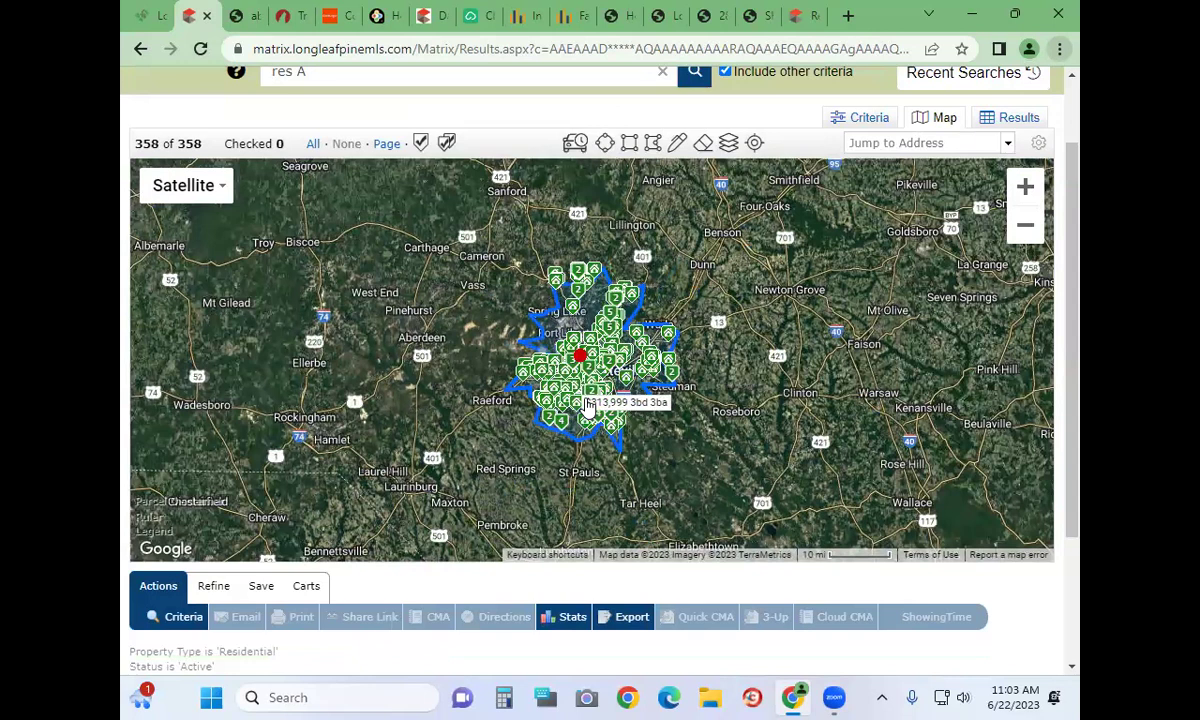
pyautogui.click(580, 355)
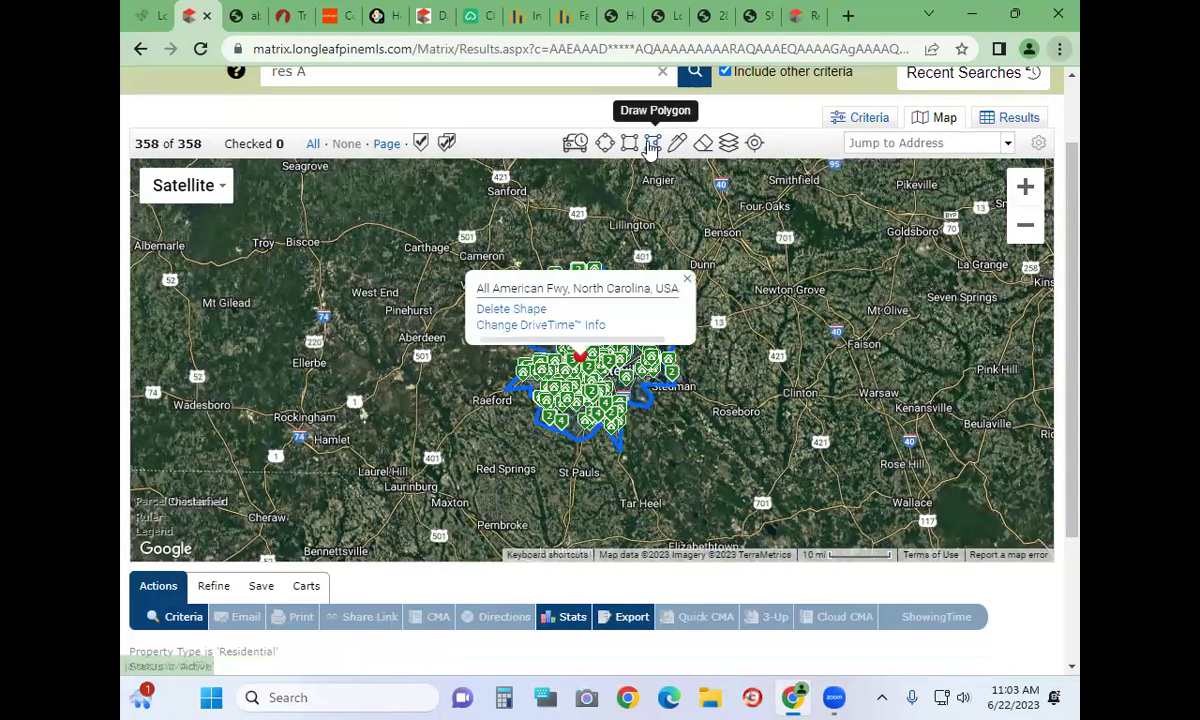
pyautogui.click(1026, 187)
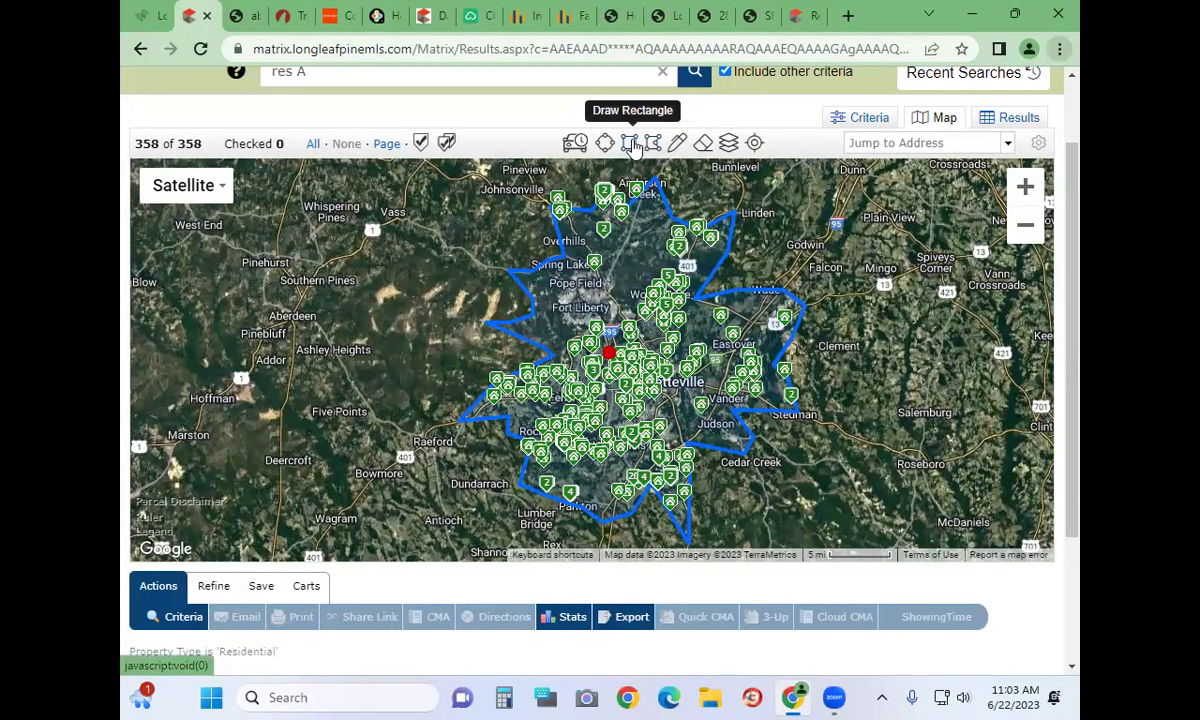
pyautogui.click(632, 146)
pyautogui.moveTo(378, 374); pyautogui.dragTo(441, 386)
pyautogui.moveTo(473, 342)
pyautogui.mouseDown()
pyautogui.moveTo(530, 440)
pyautogui.moveTo(565, 466)
pyautogui.moveTo(565, 524)
pyautogui.moveTo(567, 496)
pyautogui.moveTo(608, 485)
pyautogui.mouseUp()
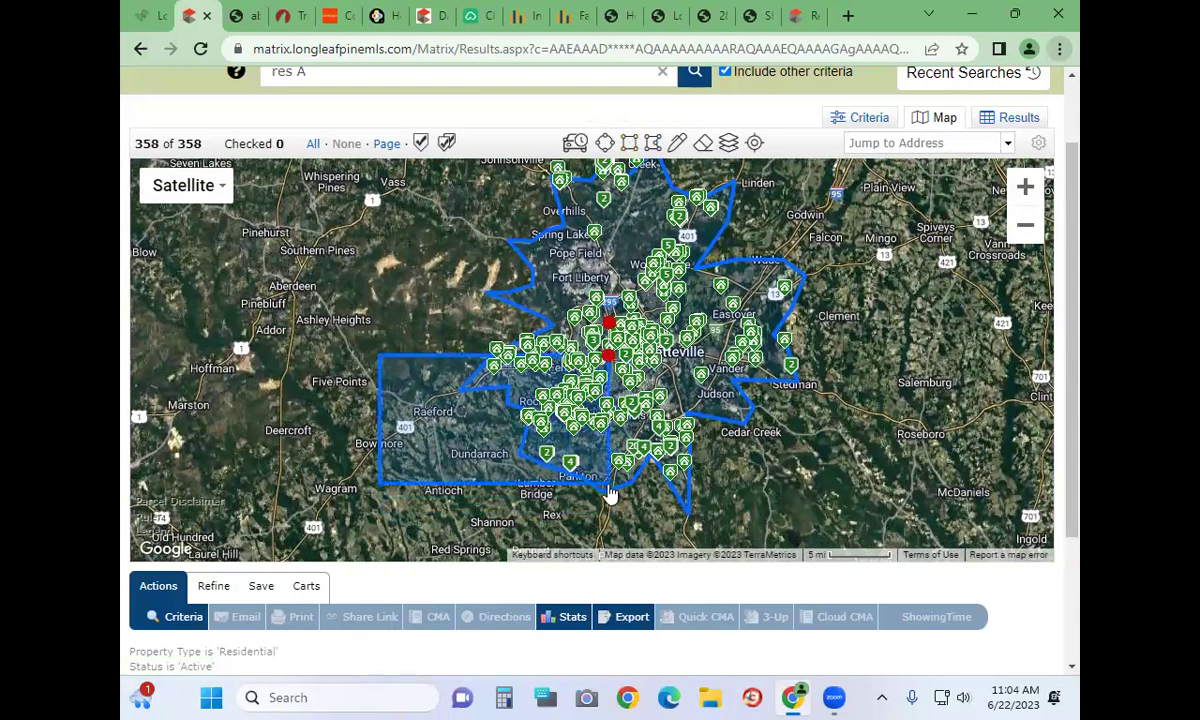
pyautogui.click(607, 360)
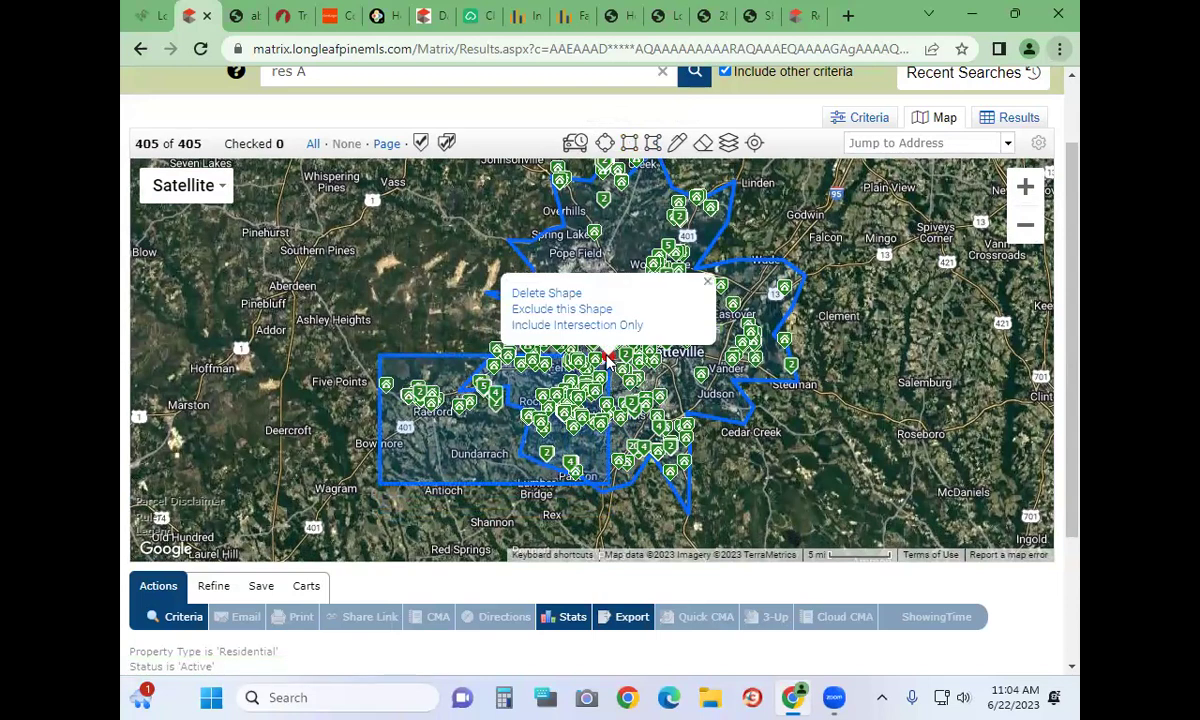
pyautogui.click(610, 357)
pyautogui.click(610, 357)
pyautogui.click(591, 311)
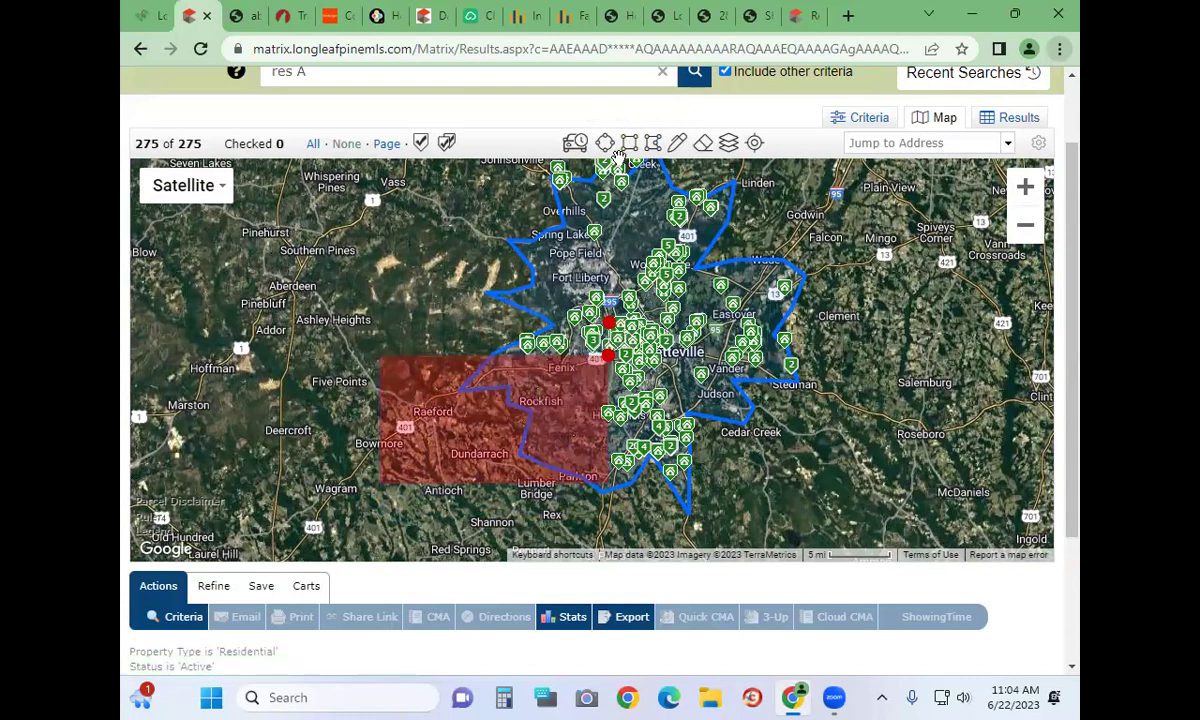
pyautogui.click(610, 323)
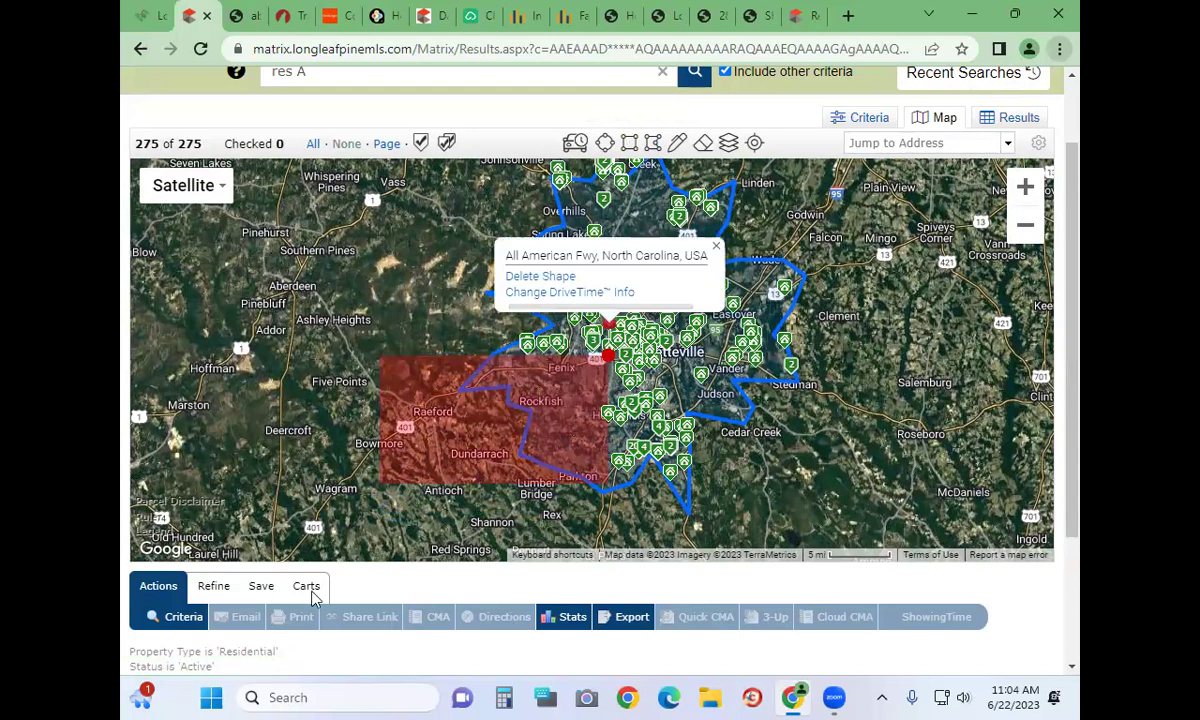
pyautogui.click(481, 414)
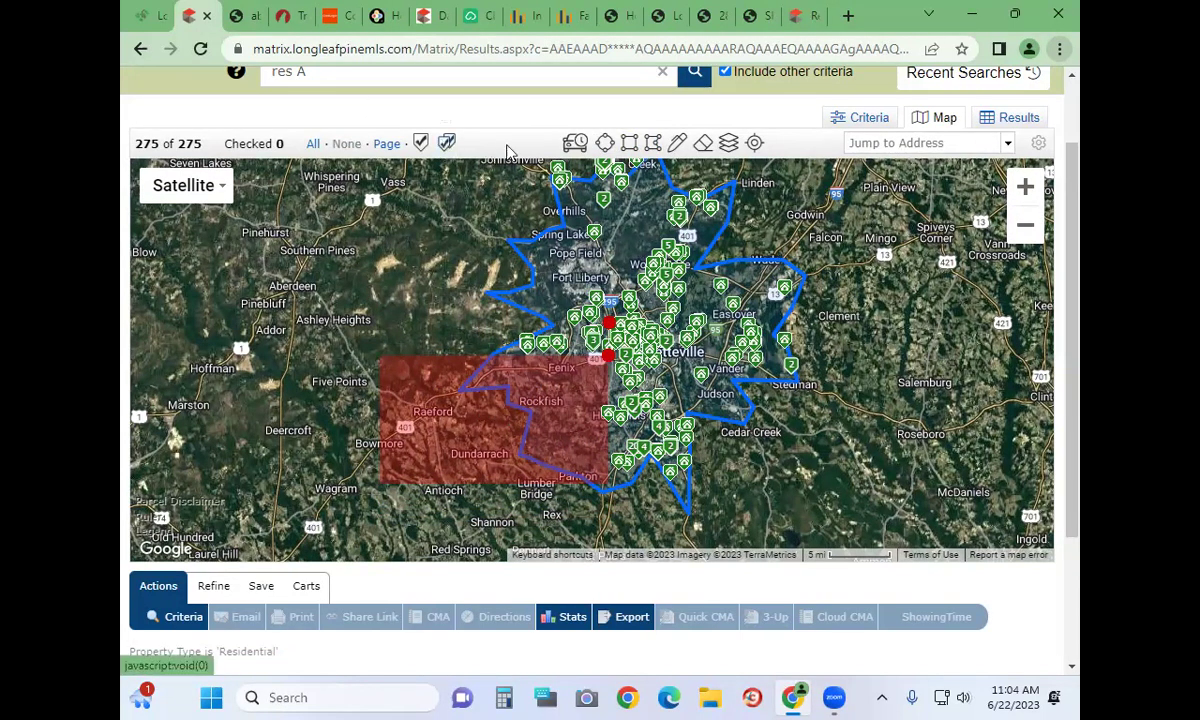
pyautogui.moveTo(895, 263); pyautogui.dragTo(898, 318)
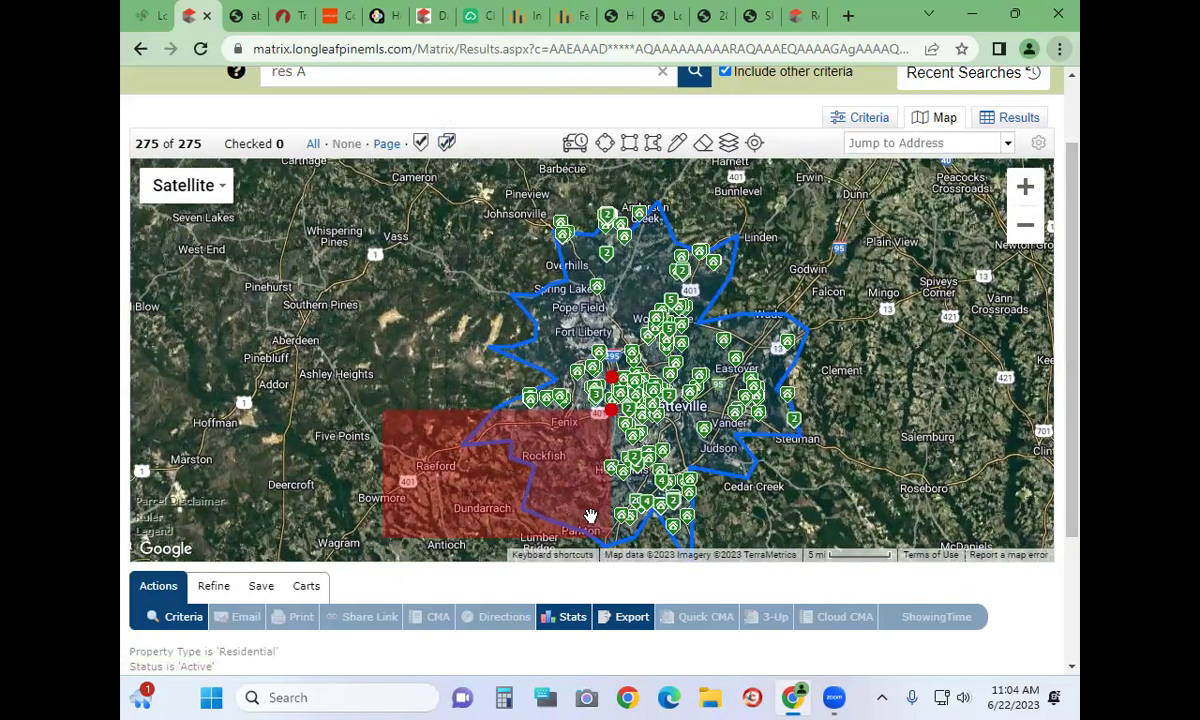
pyautogui.click(610, 405)
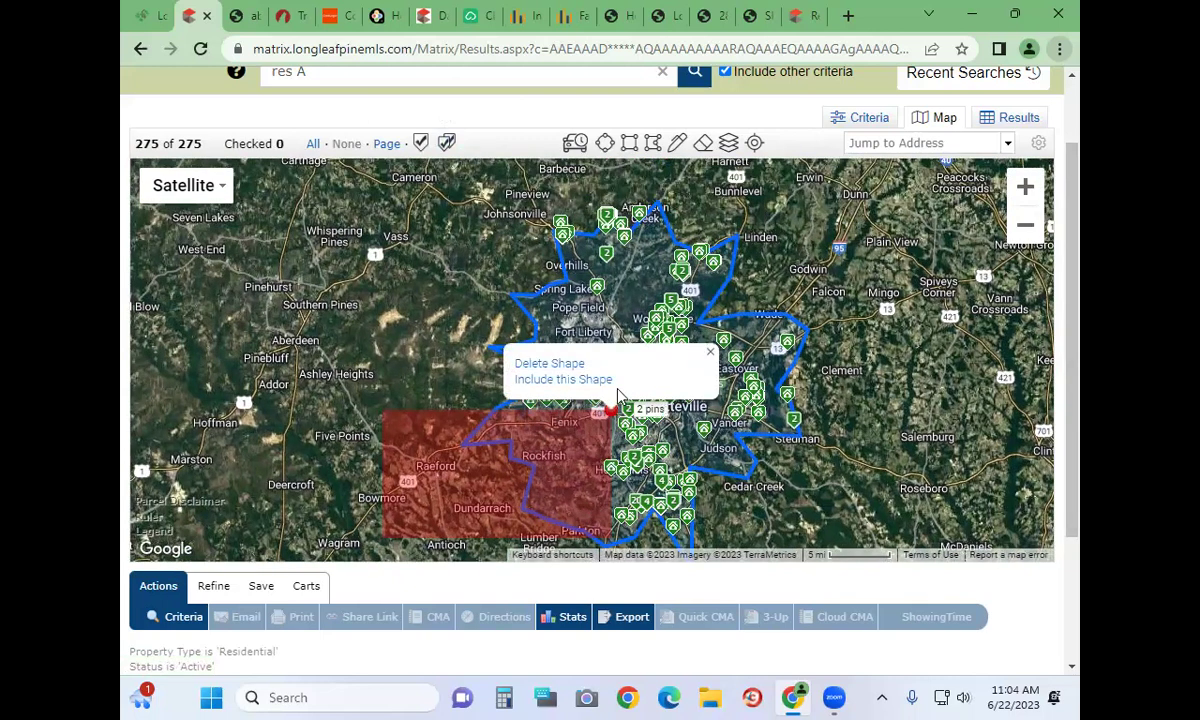
pyautogui.click(548, 364)
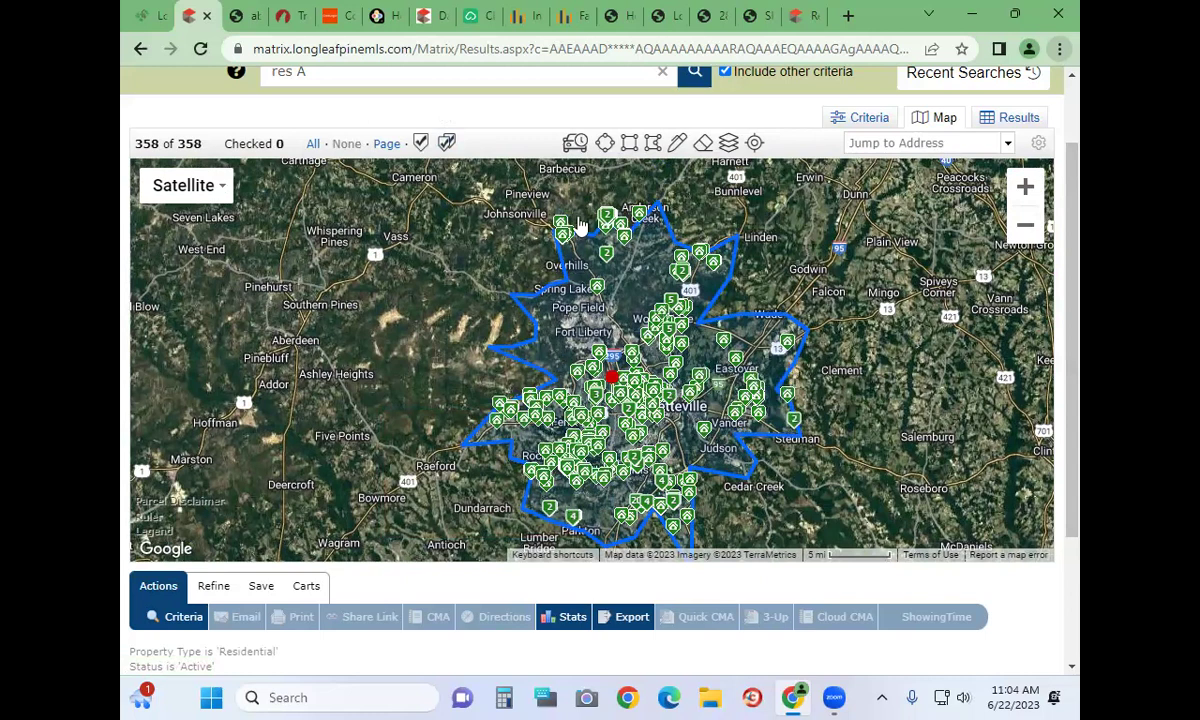
# Set the City criterion to Not Raeford and return to the map showing 340 listings
pyautogui.click(831, 118)
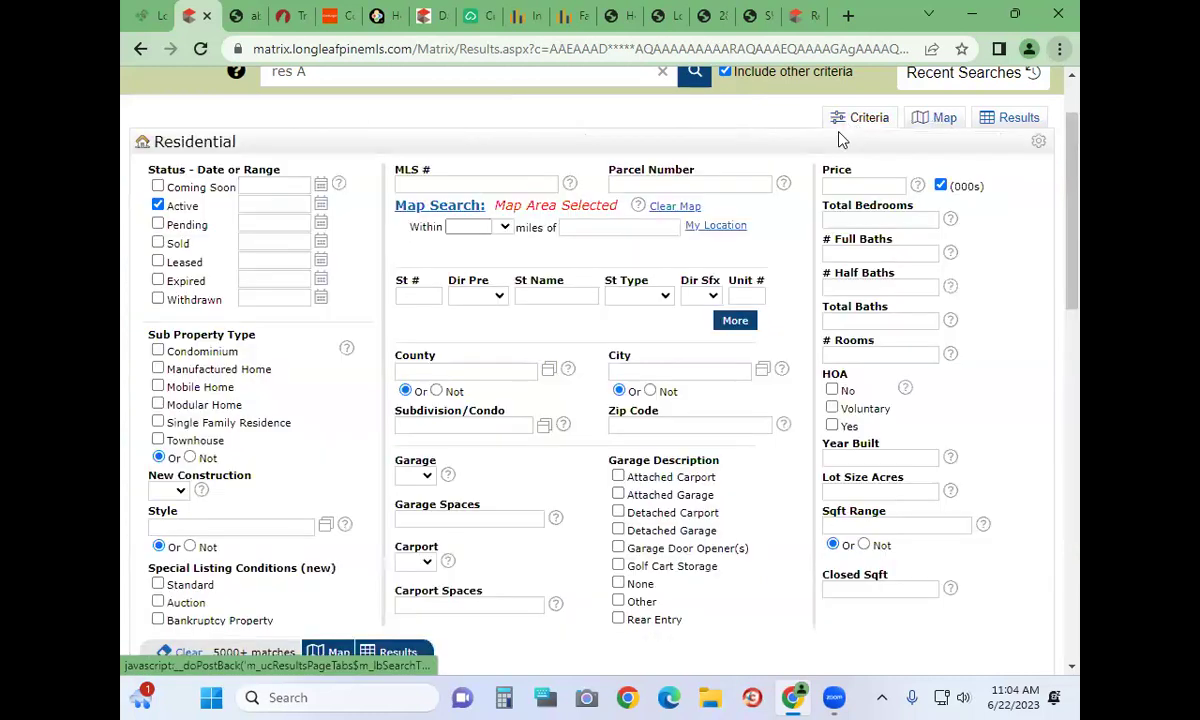
pyautogui.click(635, 428)
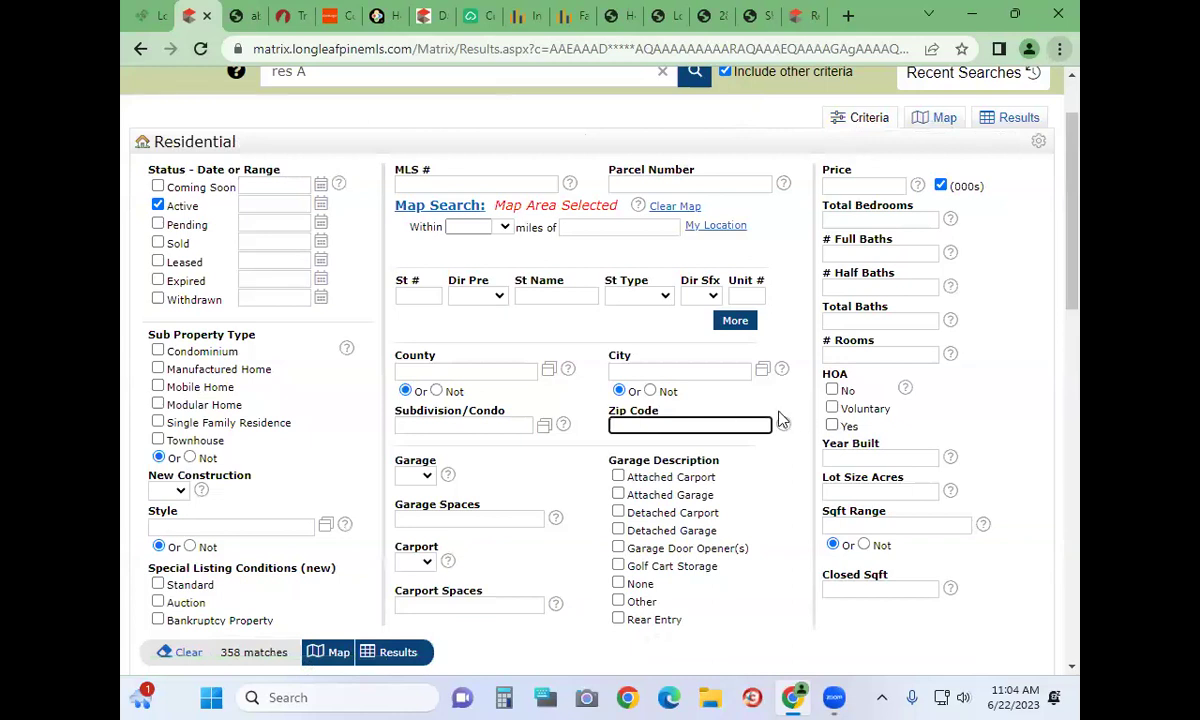
pyautogui.click(650, 391)
pyautogui.click(645, 370)
pyautogui.write('raeford')
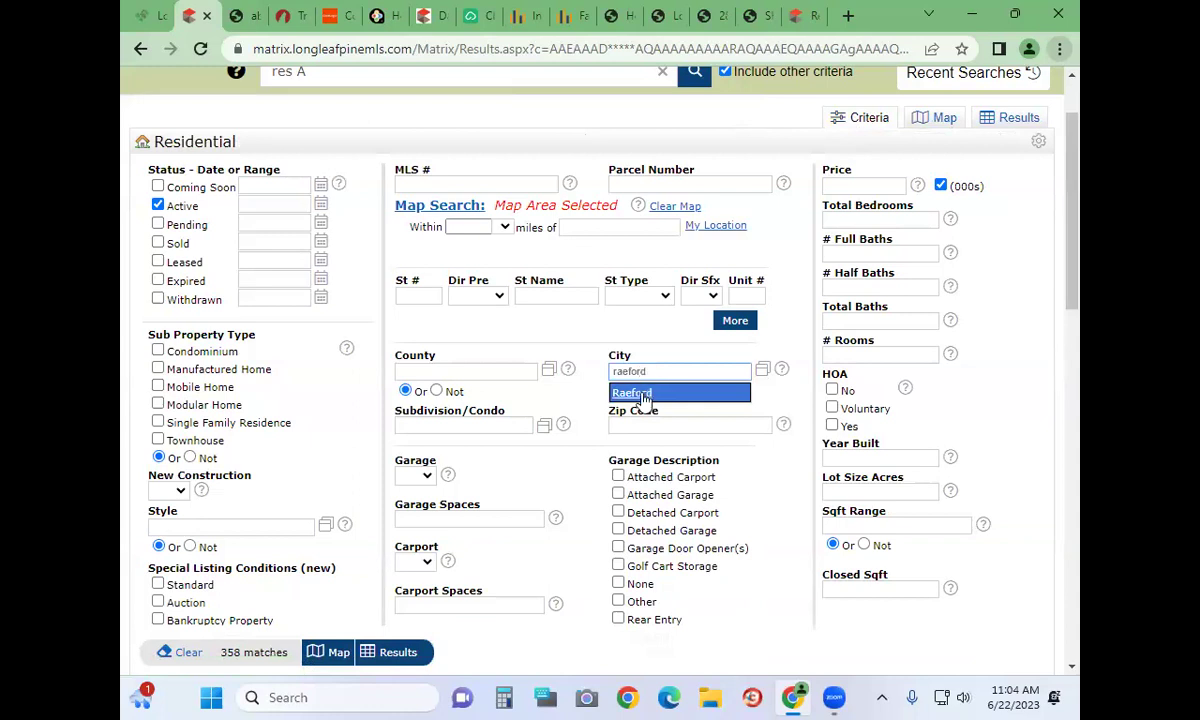
pyautogui.click(645, 393)
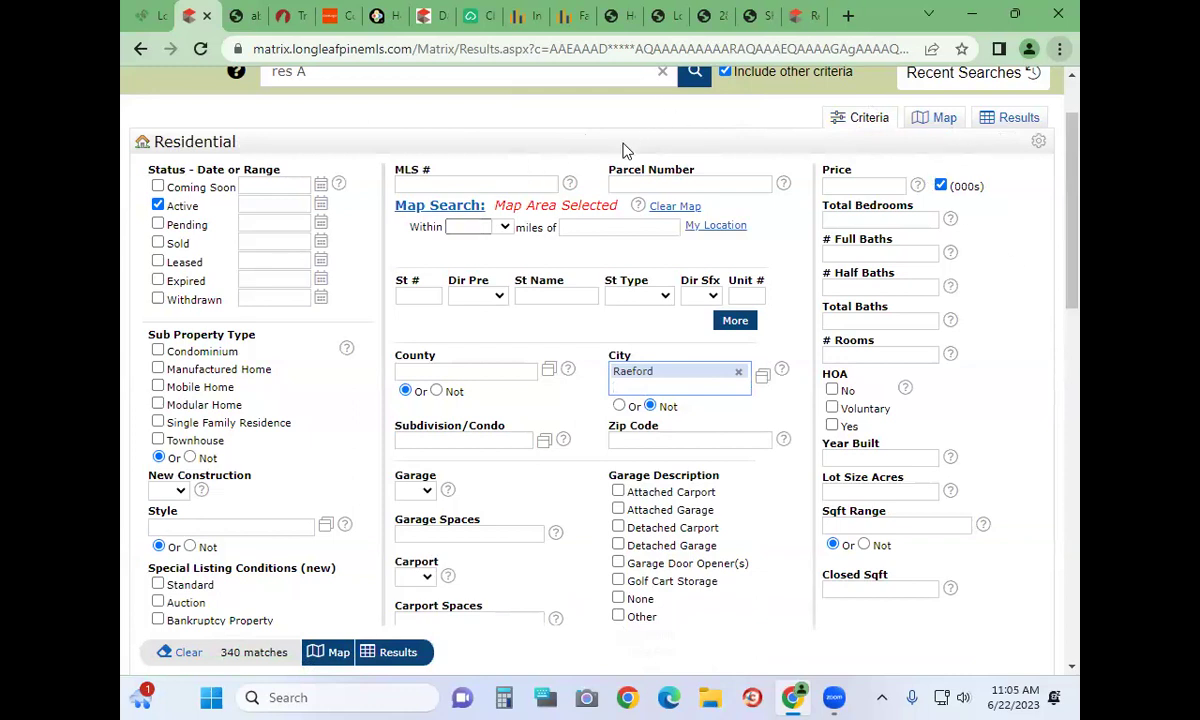
pyautogui.click(435, 206)
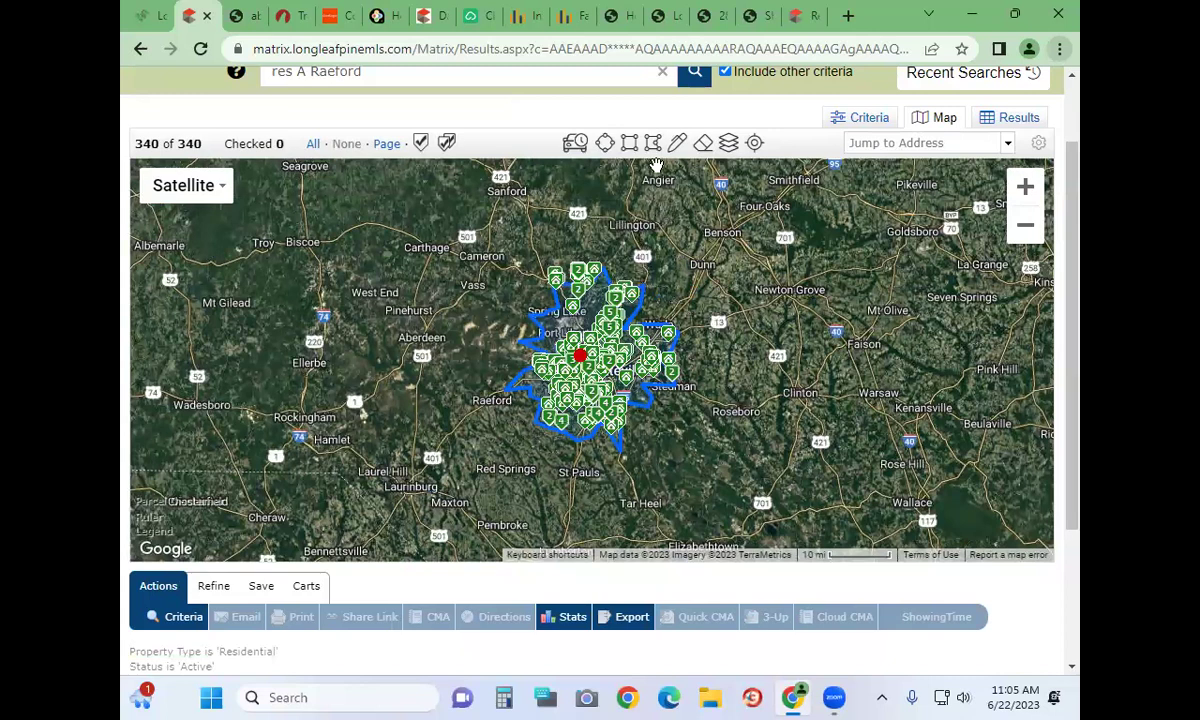
# Draw a radius circle around Laurinburg, then delete it
pyautogui.click(604, 150)
pyautogui.moveTo(405, 492)
pyautogui.mouseDown()
pyautogui.moveTo(498, 504)
pyautogui.moveTo(478, 452)
pyautogui.mouseUp()
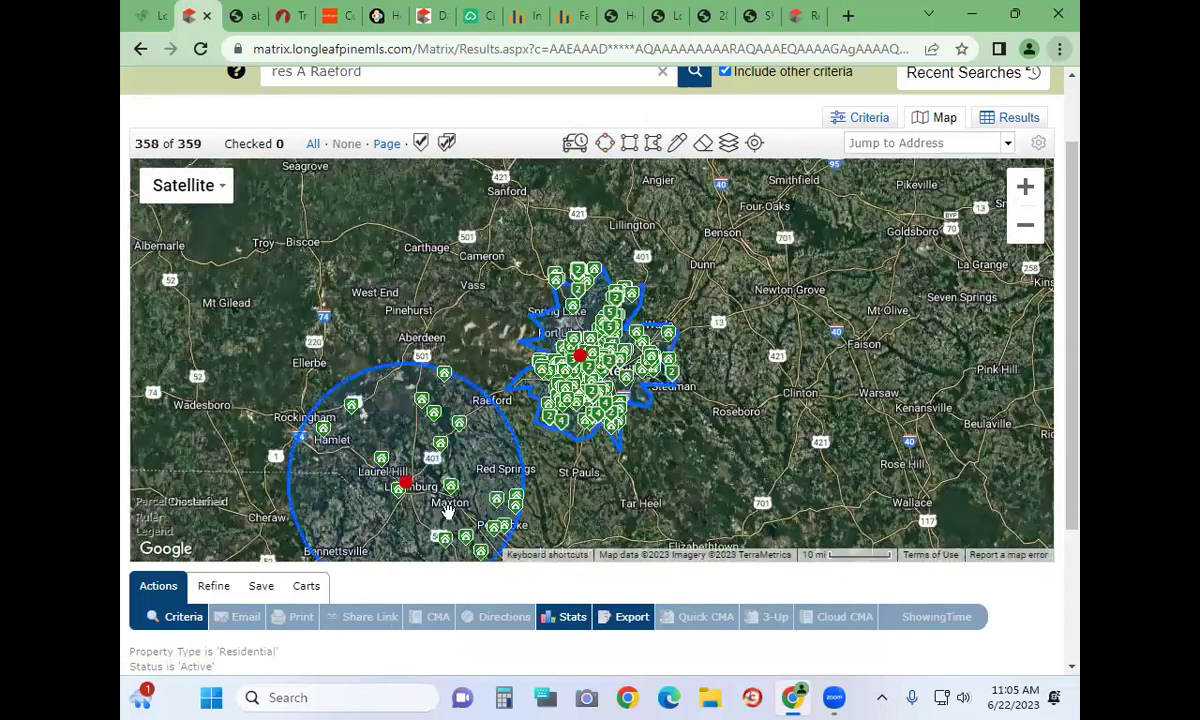
pyautogui.click(418, 468)
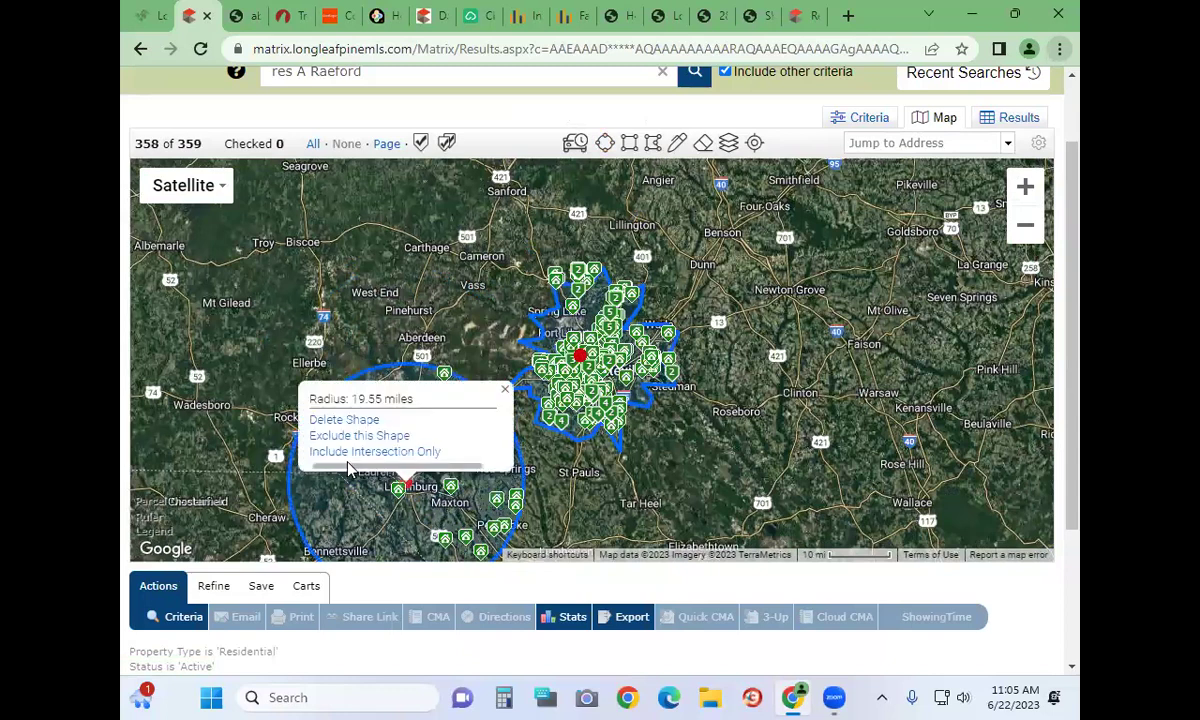
pyautogui.click(352, 410)
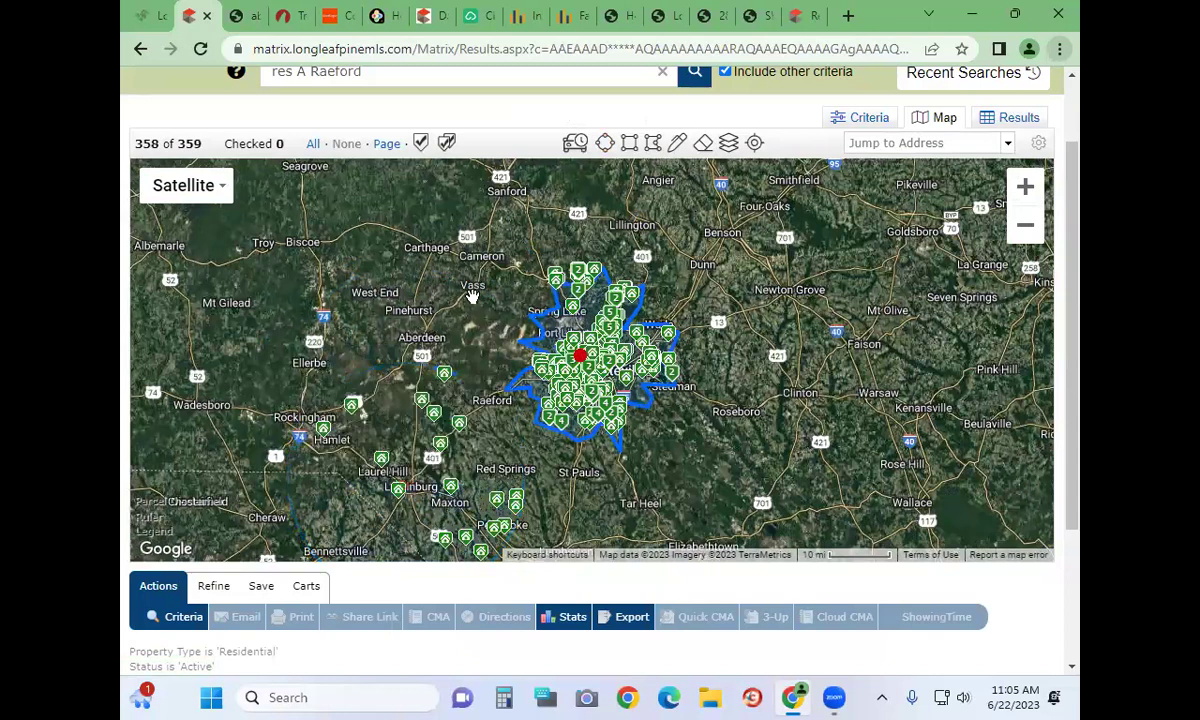
# Draw a rectangle area near Mt Gilead, then delete it
pyautogui.click(629, 143)
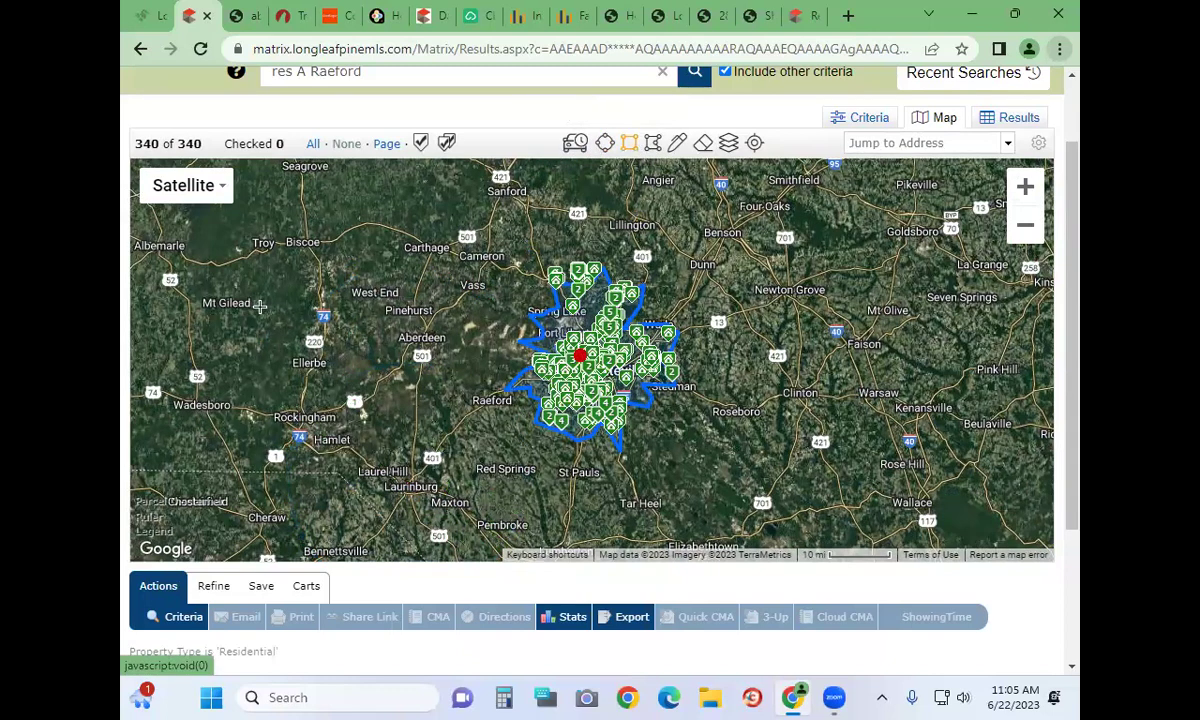
pyautogui.moveTo(246, 262)
pyautogui.mouseDown()
pyautogui.moveTo(360, 380)
pyautogui.moveTo(275, 305)
pyautogui.mouseUp()
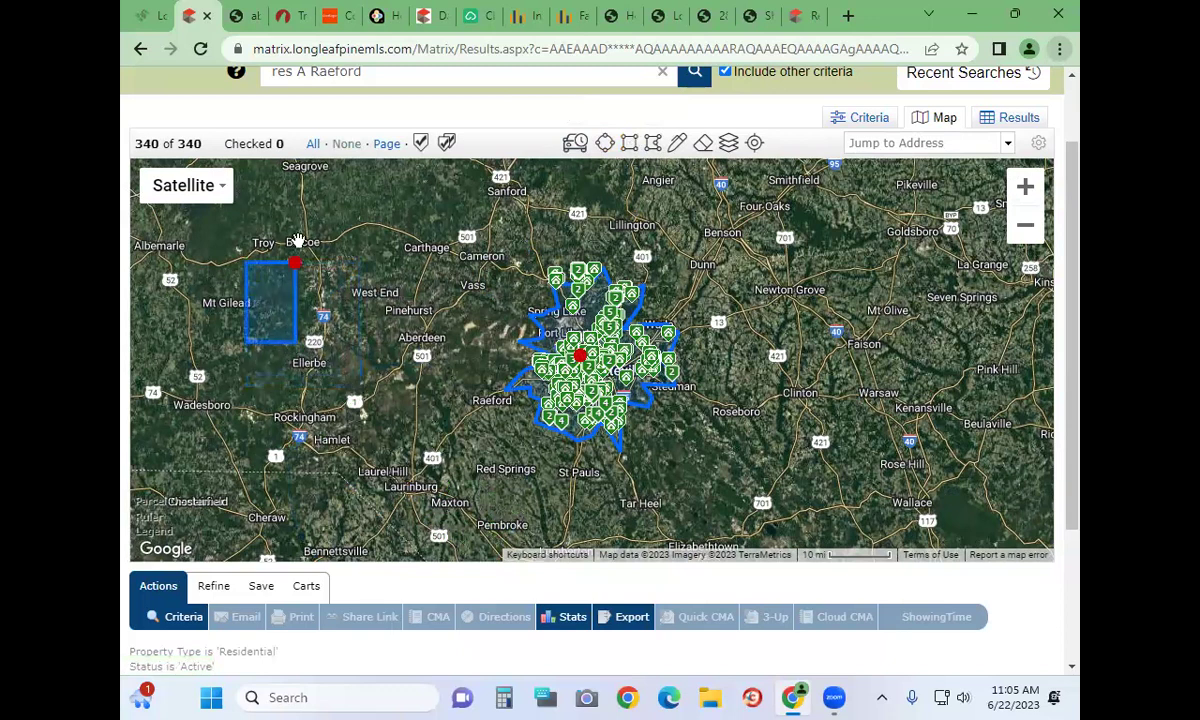
pyautogui.click(294, 262)
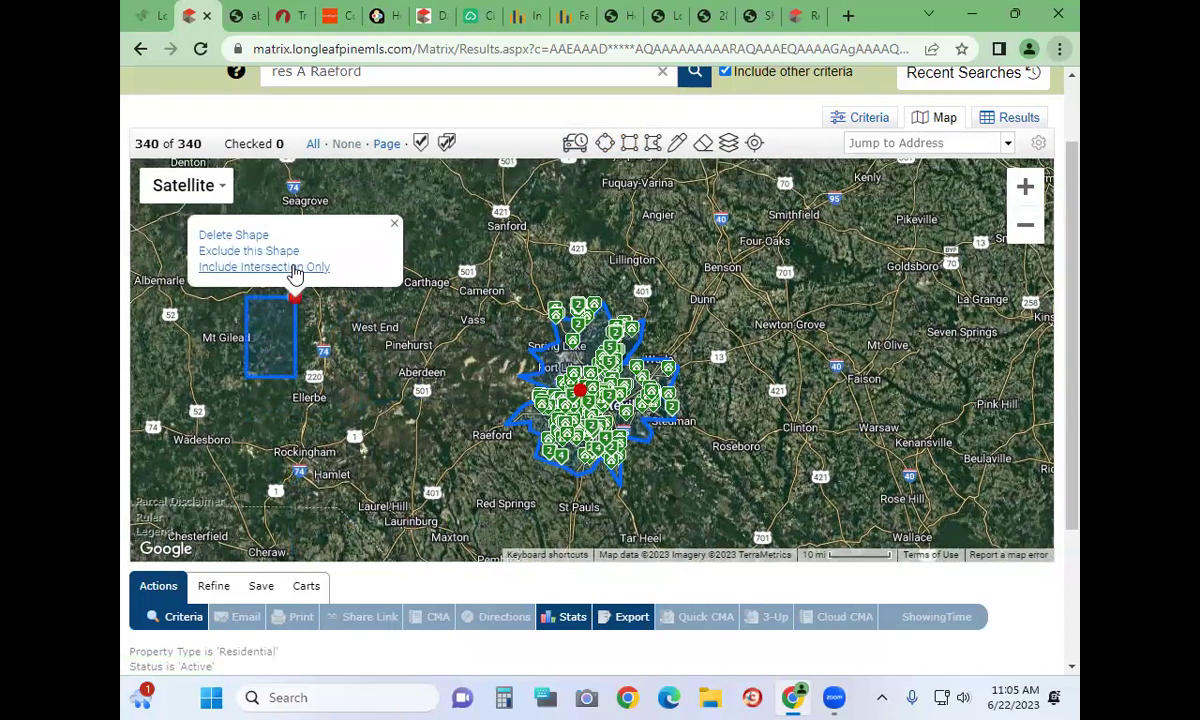
pyautogui.click(240, 238)
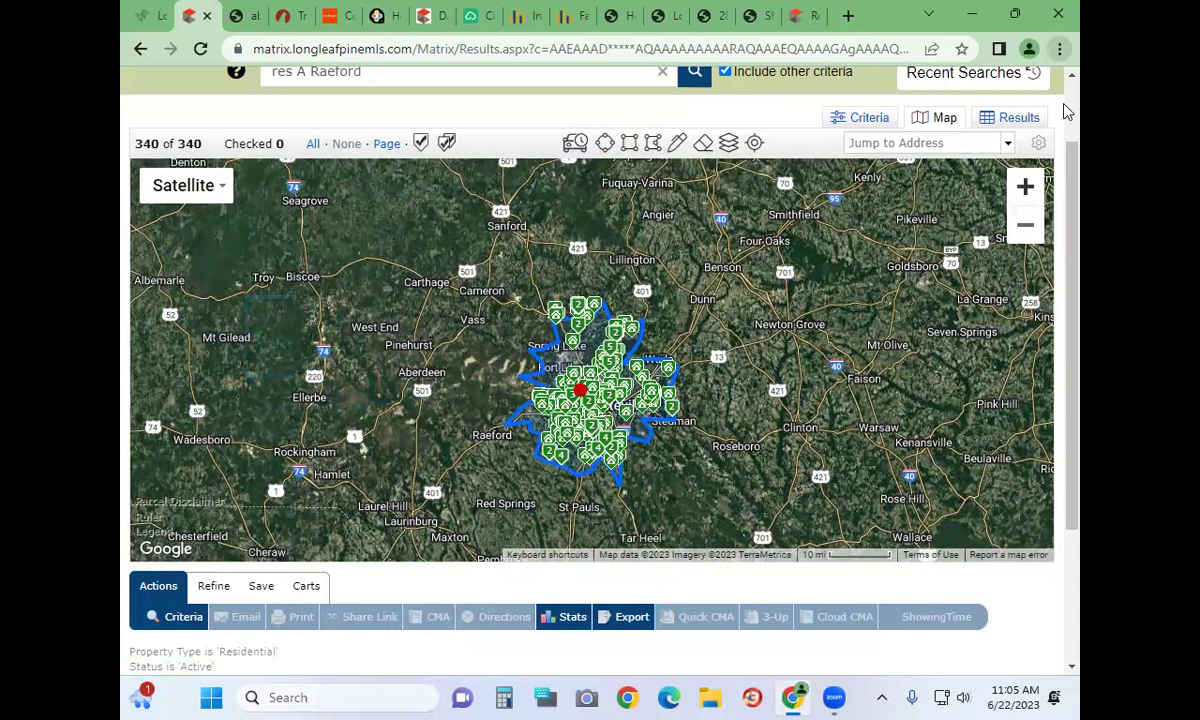
# Draw a polygon around the listings toward Pinehurst, then delete it
pyautogui.click(654, 144)
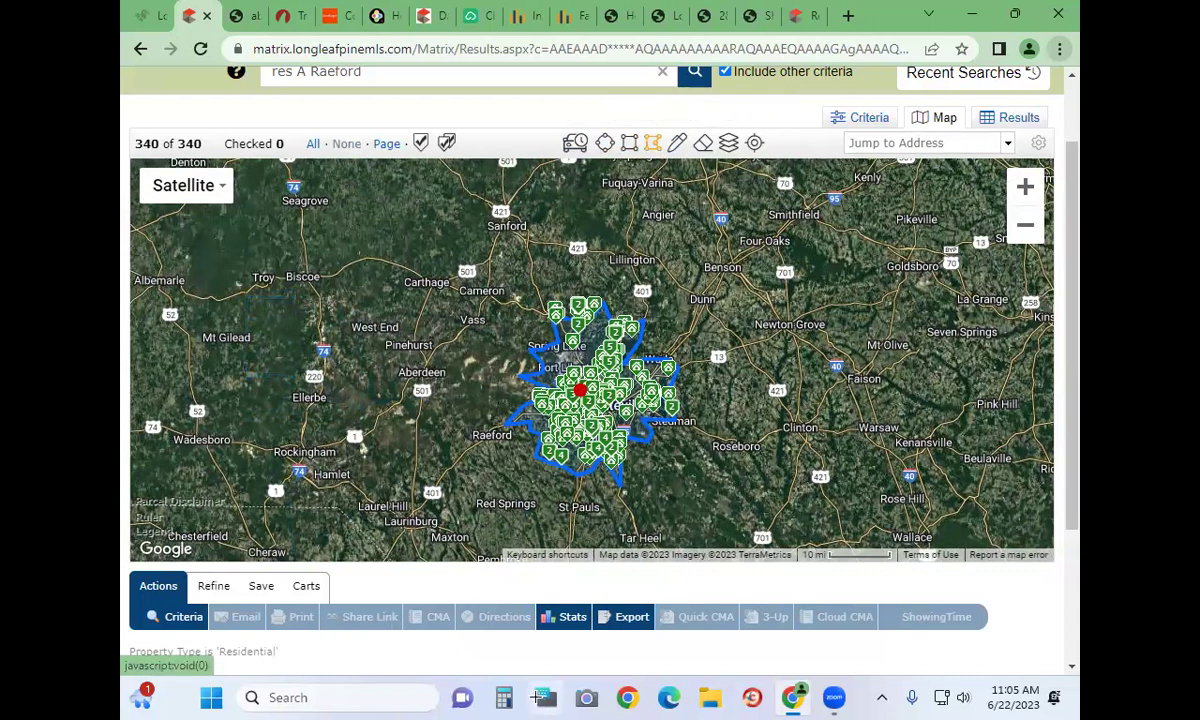
pyautogui.click(566, 494)
pyautogui.click(674, 472)
pyautogui.click(694, 374)
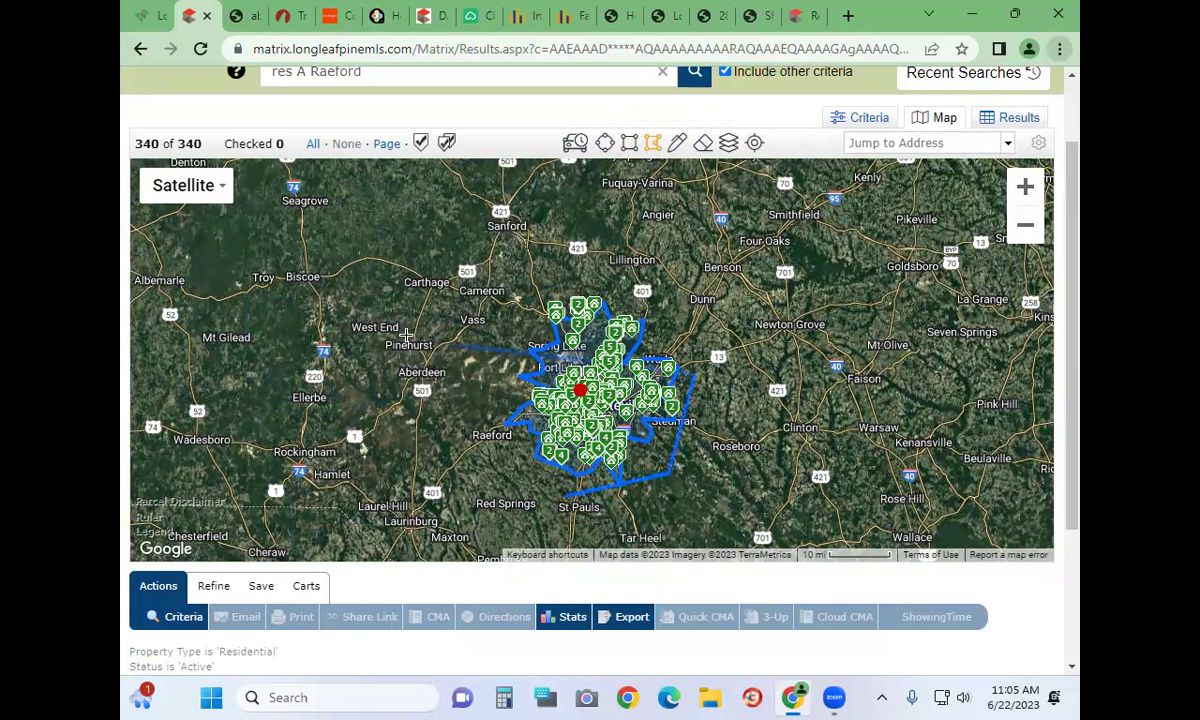
pyautogui.click(404, 337)
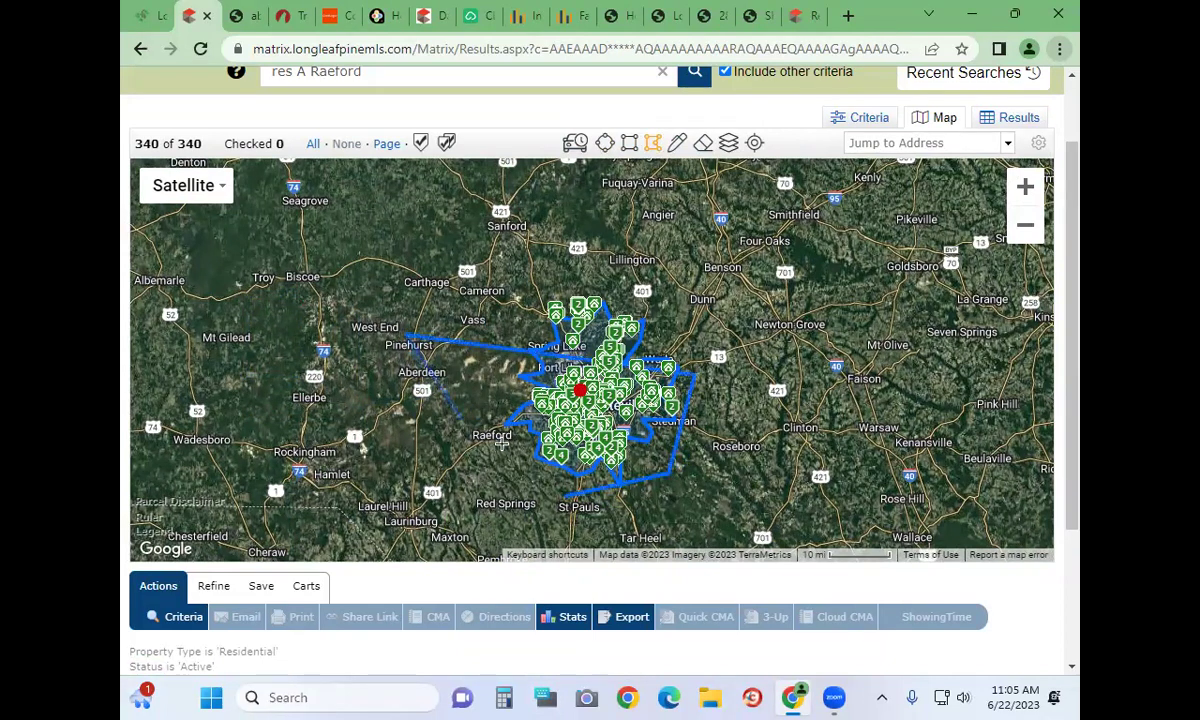
pyautogui.click(567, 496)
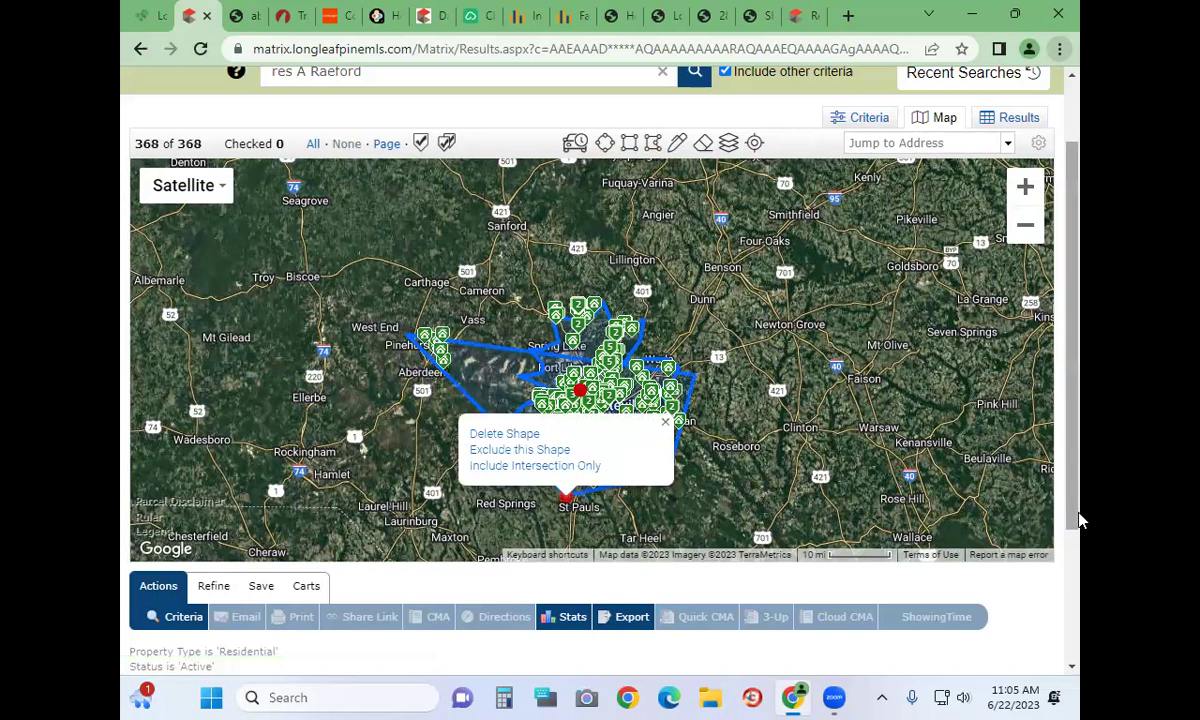
pyautogui.click(565, 498)
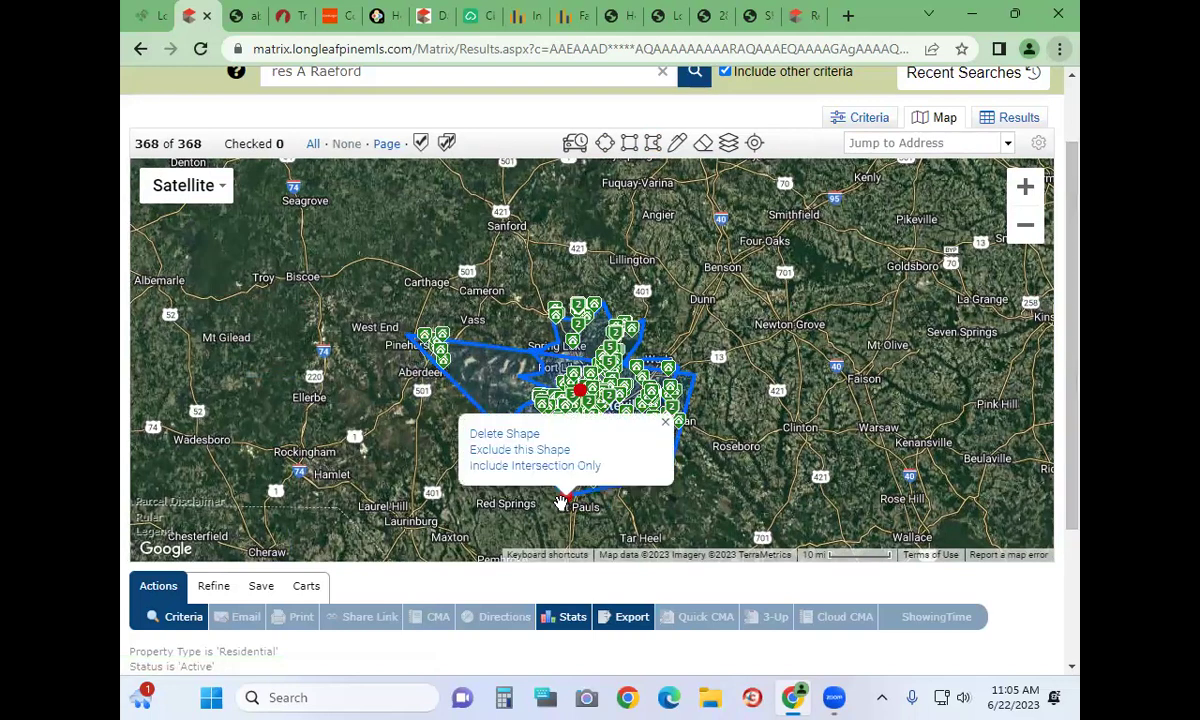
pyautogui.click(508, 435)
pyautogui.click(578, 384)
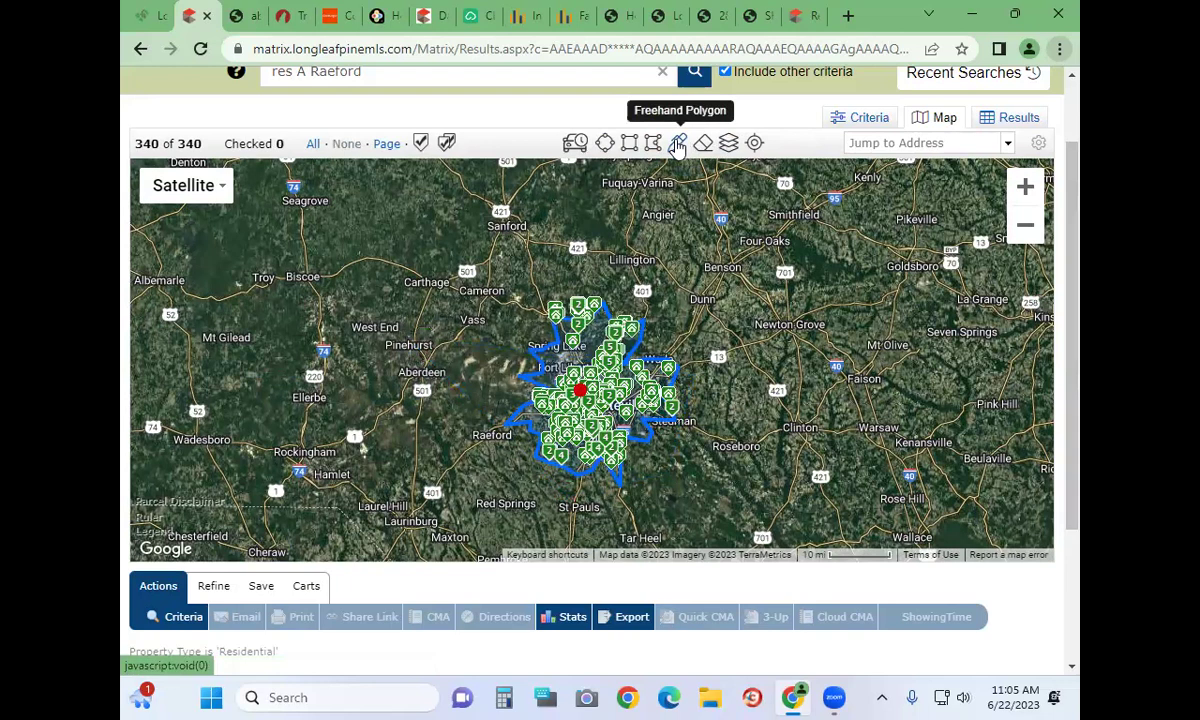
pyautogui.click(729, 143)
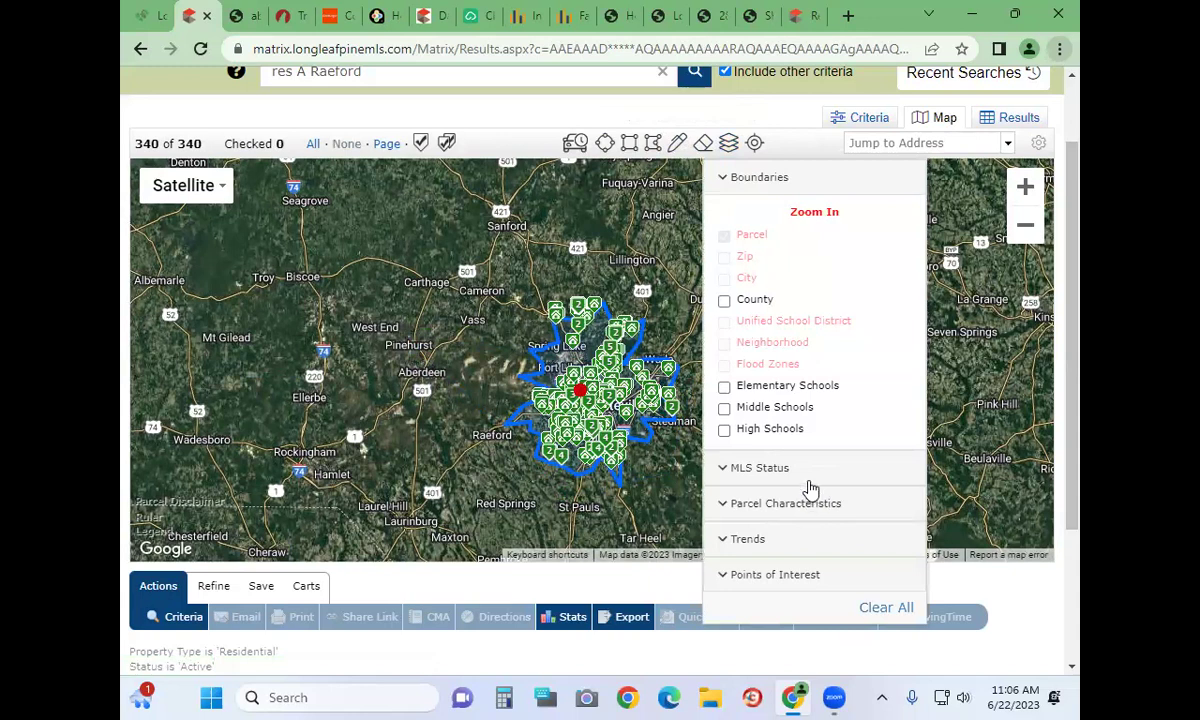
pyautogui.scroll(-2, 779, 568)
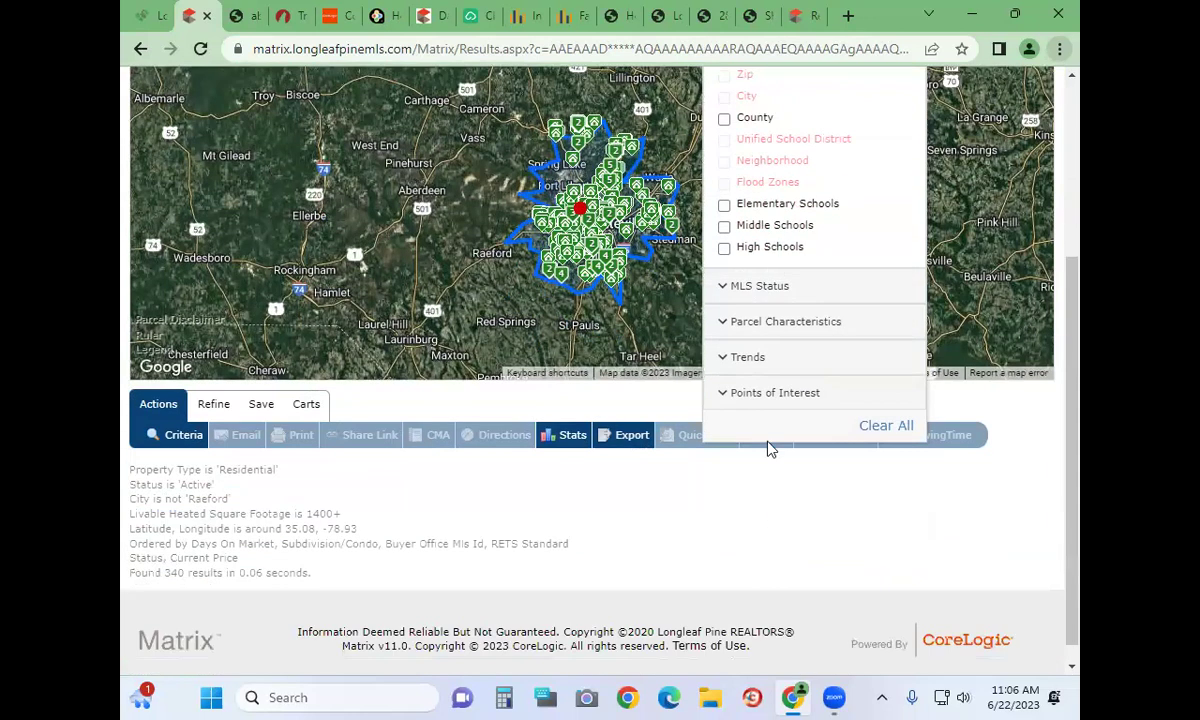
pyautogui.scroll(2, 801, 370)
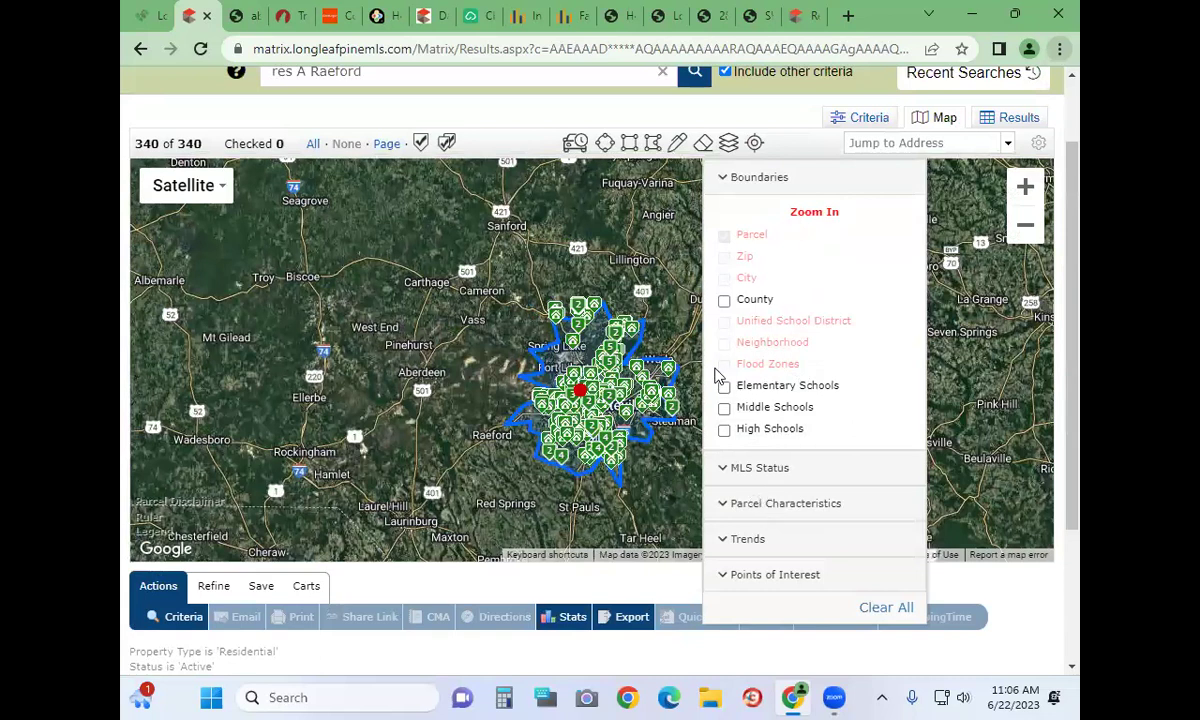
pyautogui.click(632, 498)
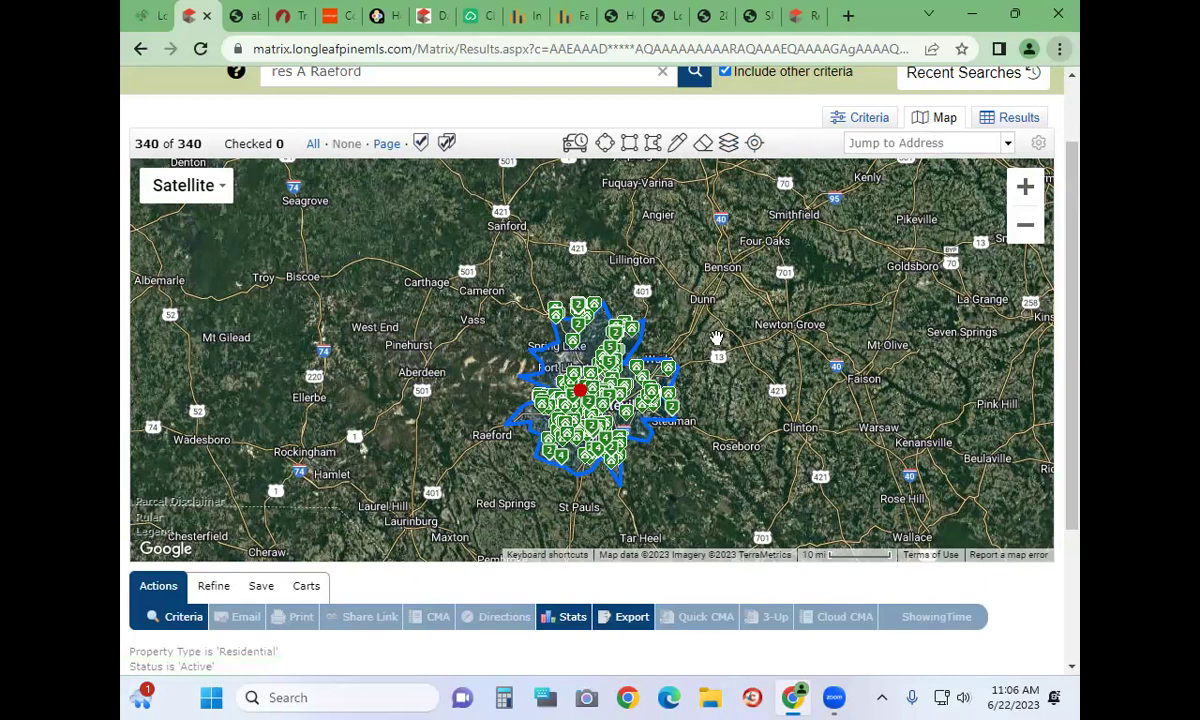
# Delete the drive-time boundary shape, leaving 4968 listings shown in regional clusters
pyautogui.click(580, 388)
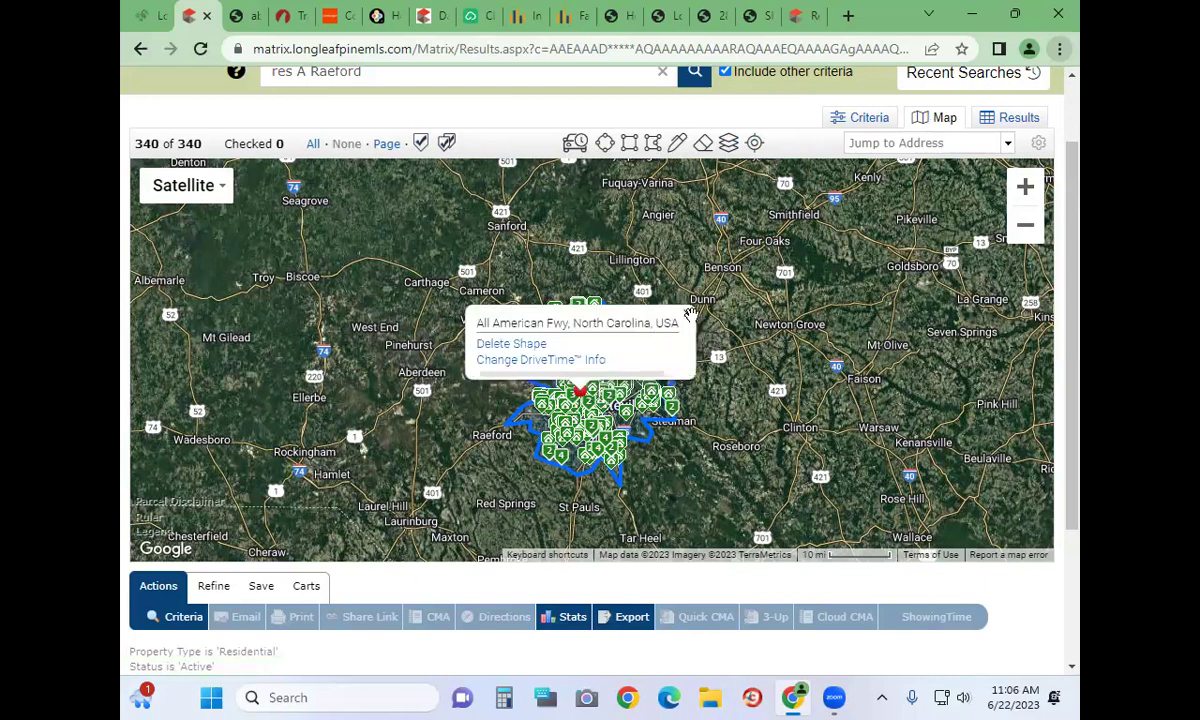
pyautogui.click(598, 397)
pyautogui.click(598, 397)
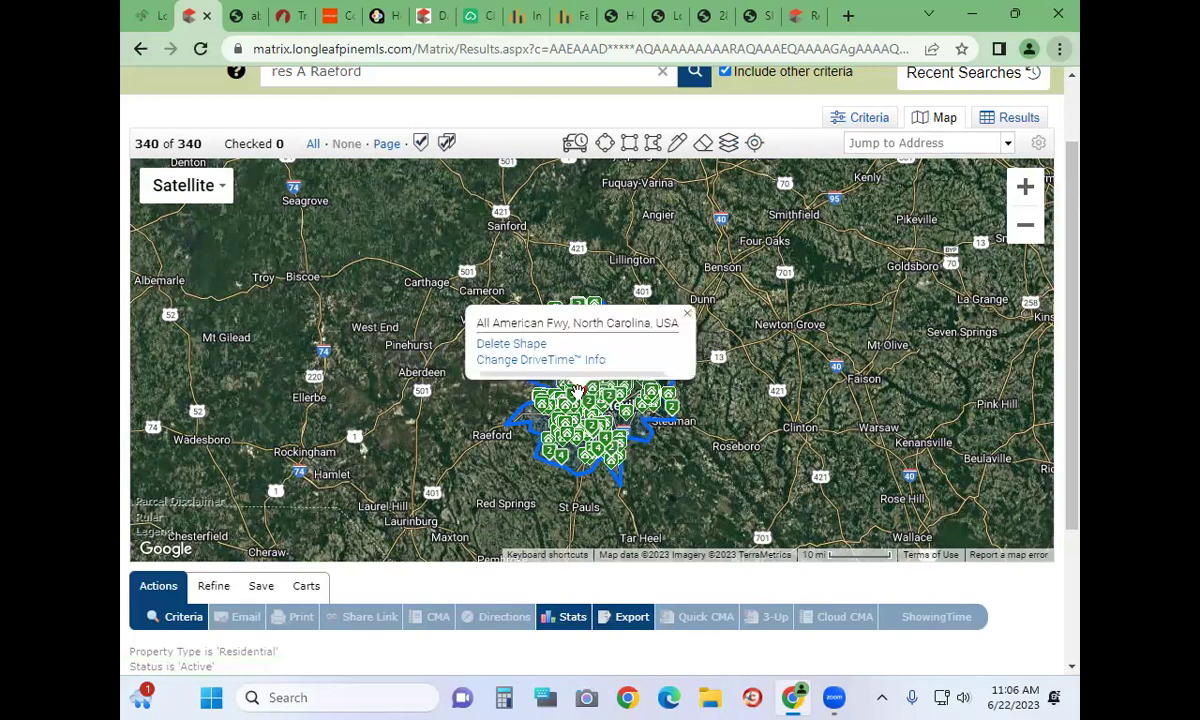
pyautogui.click(688, 316)
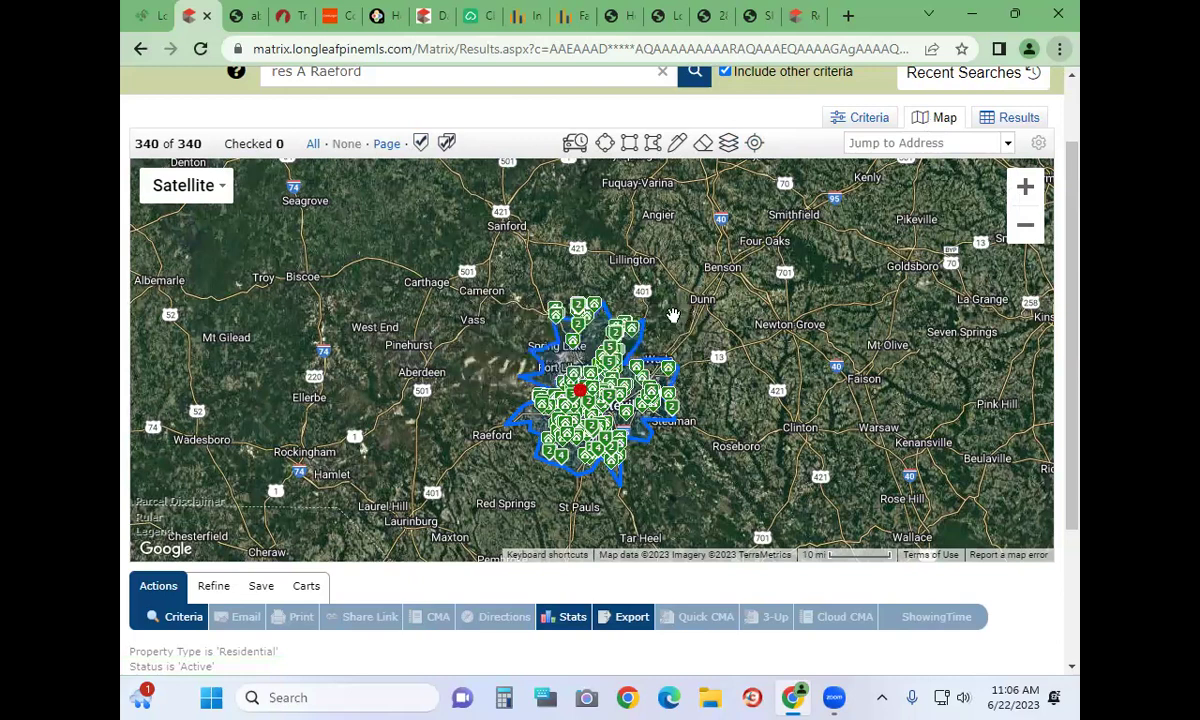
pyautogui.click(598, 395)
pyautogui.click(688, 316)
pyautogui.click(585, 394)
pyautogui.click(511, 344)
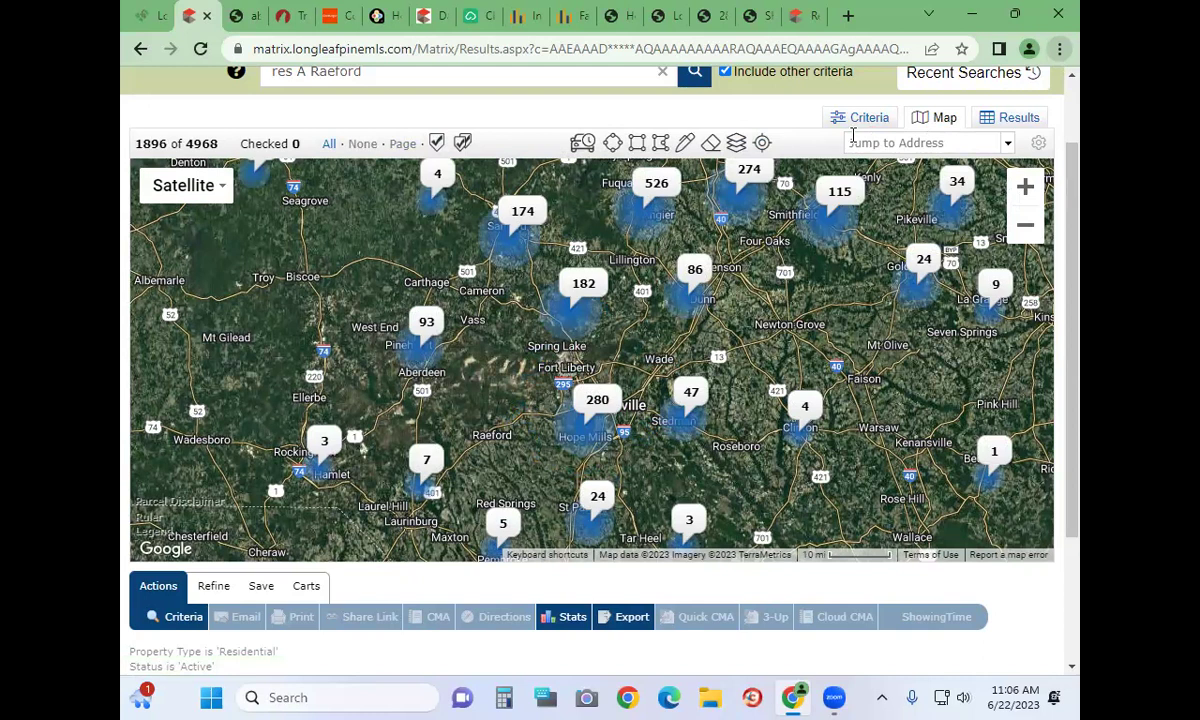
pyautogui.click(875, 142)
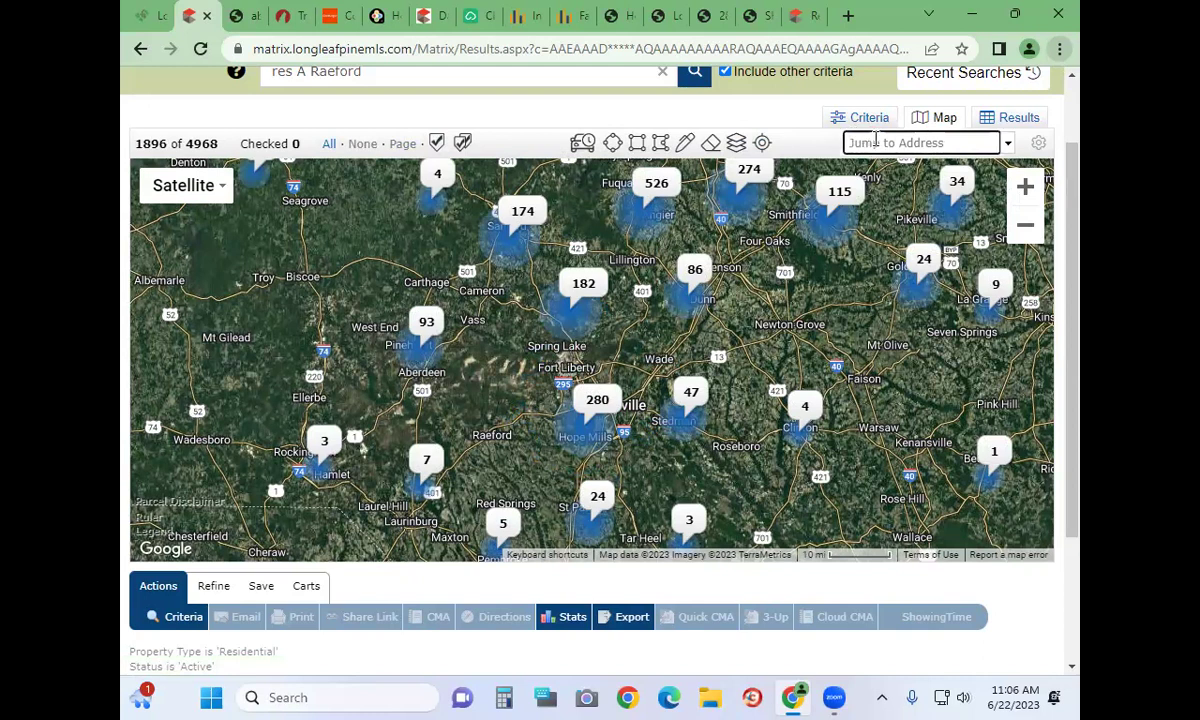
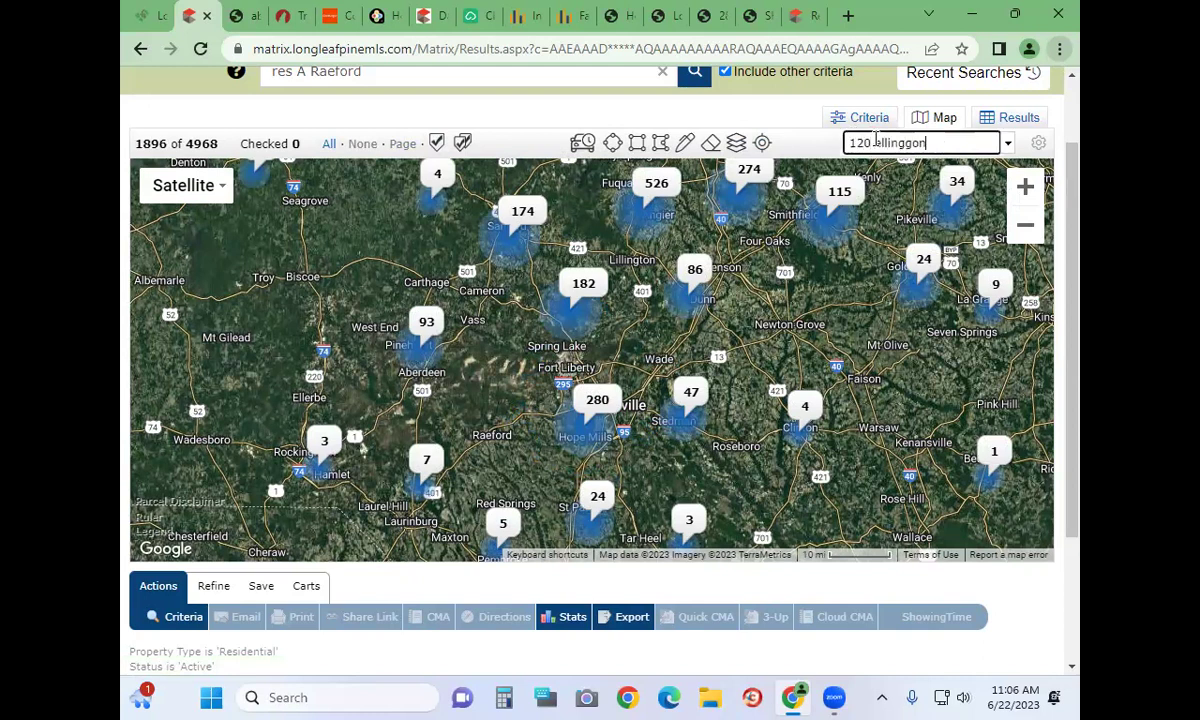
pyautogui.press('Return')
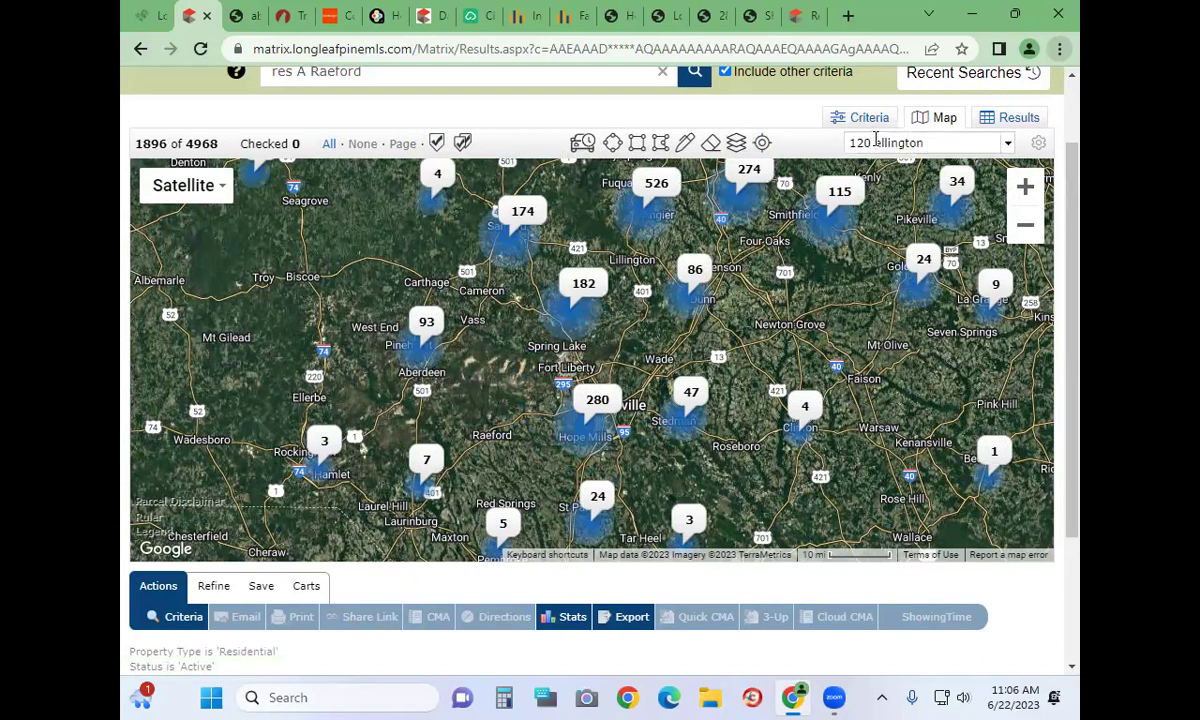
pyautogui.click(966, 145)
pyautogui.click(943, 148)
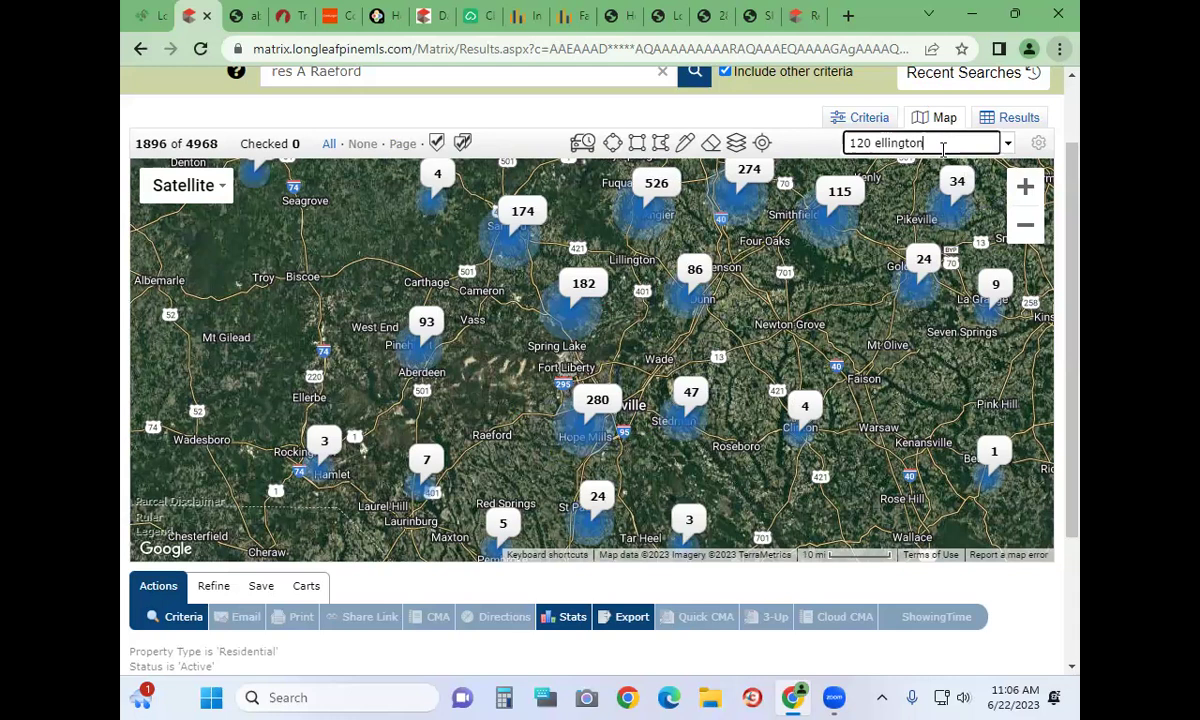
pyautogui.write('street, fayetteville')
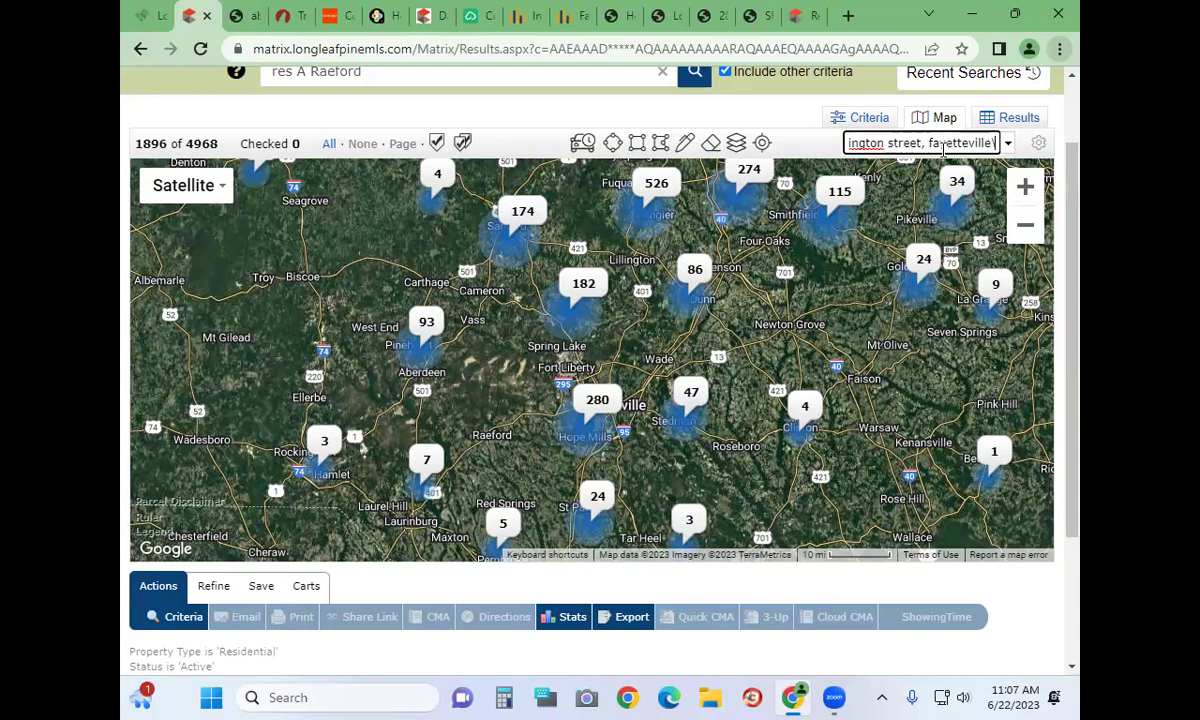
pyautogui.press('Return')
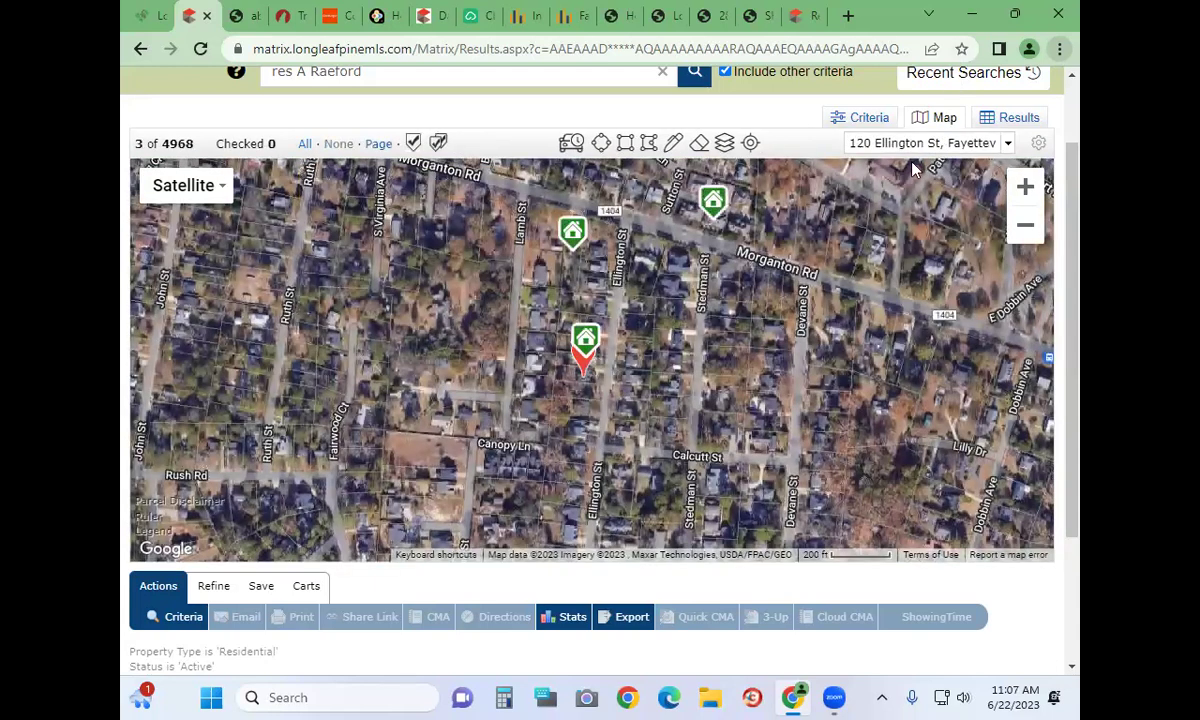
pyautogui.moveTo(580, 360)
pyautogui.click(1025, 230)
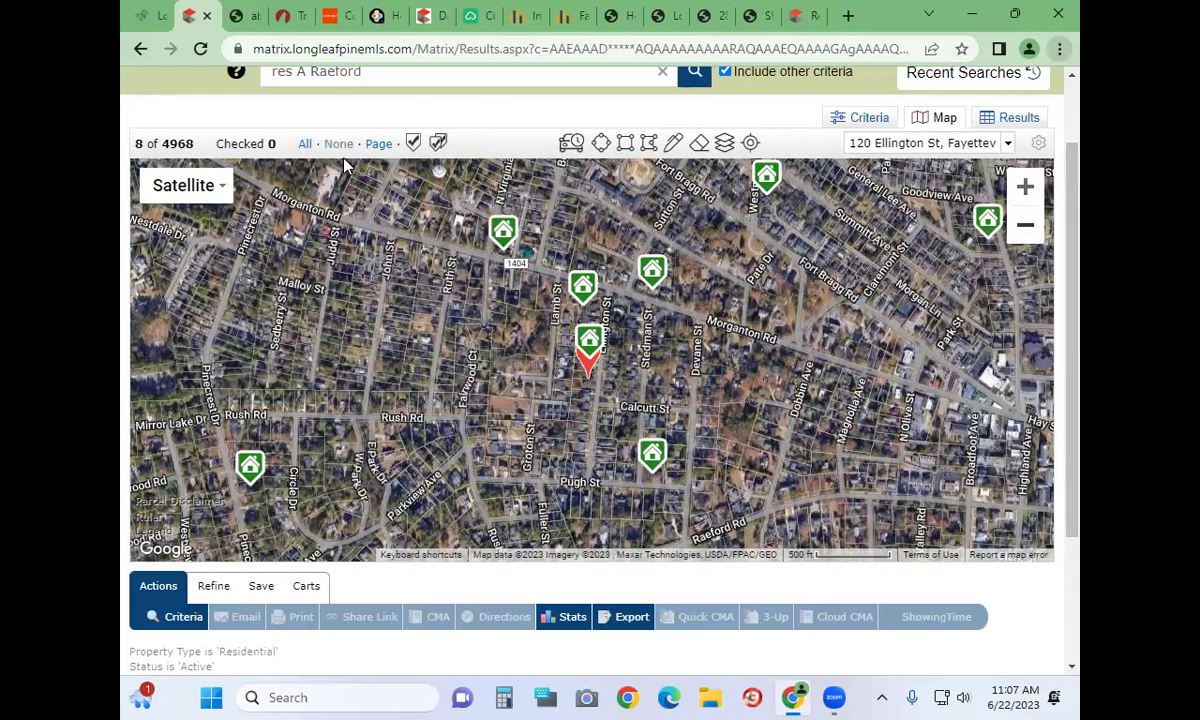
# Replace Raeford with an included City of Fayetteville and add Coming Soon status
pyautogui.click(869, 117)
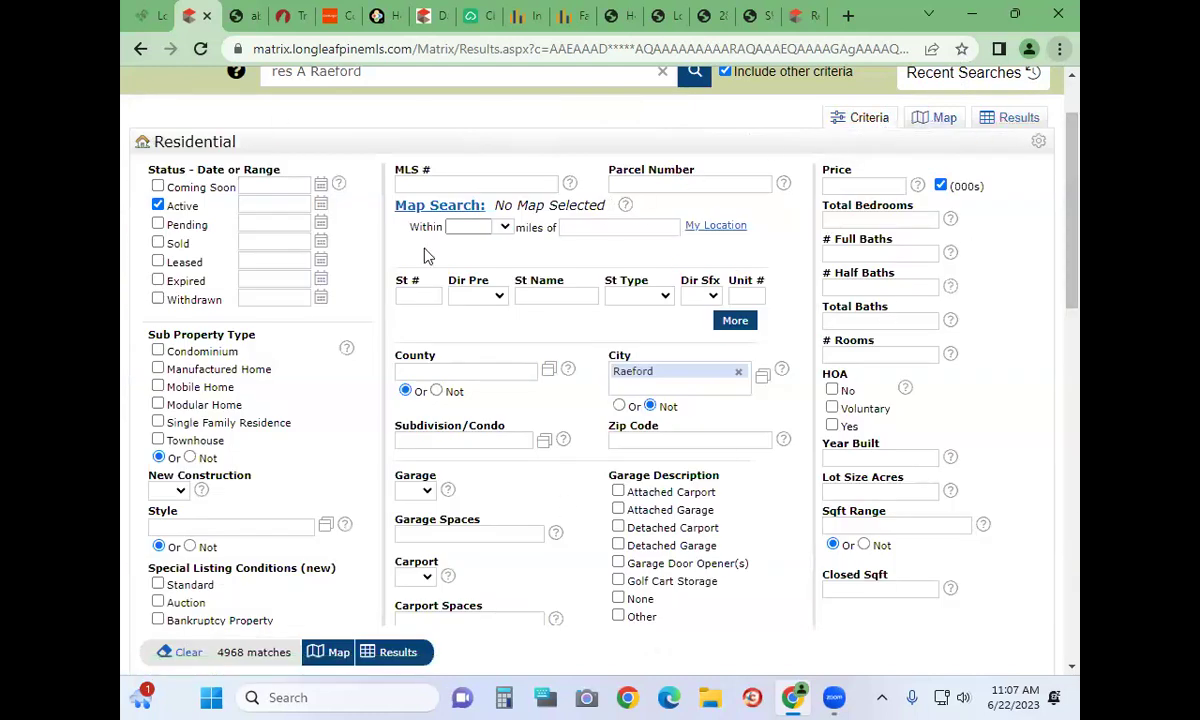
pyautogui.click(738, 371)
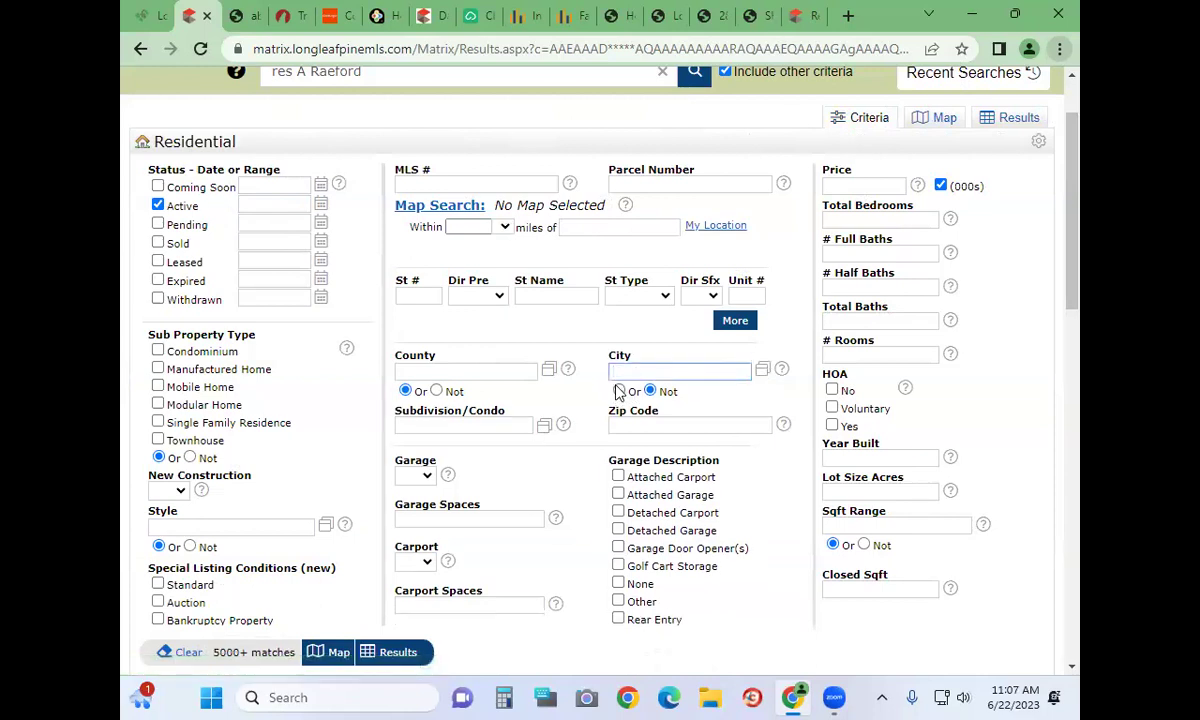
pyautogui.click(619, 391)
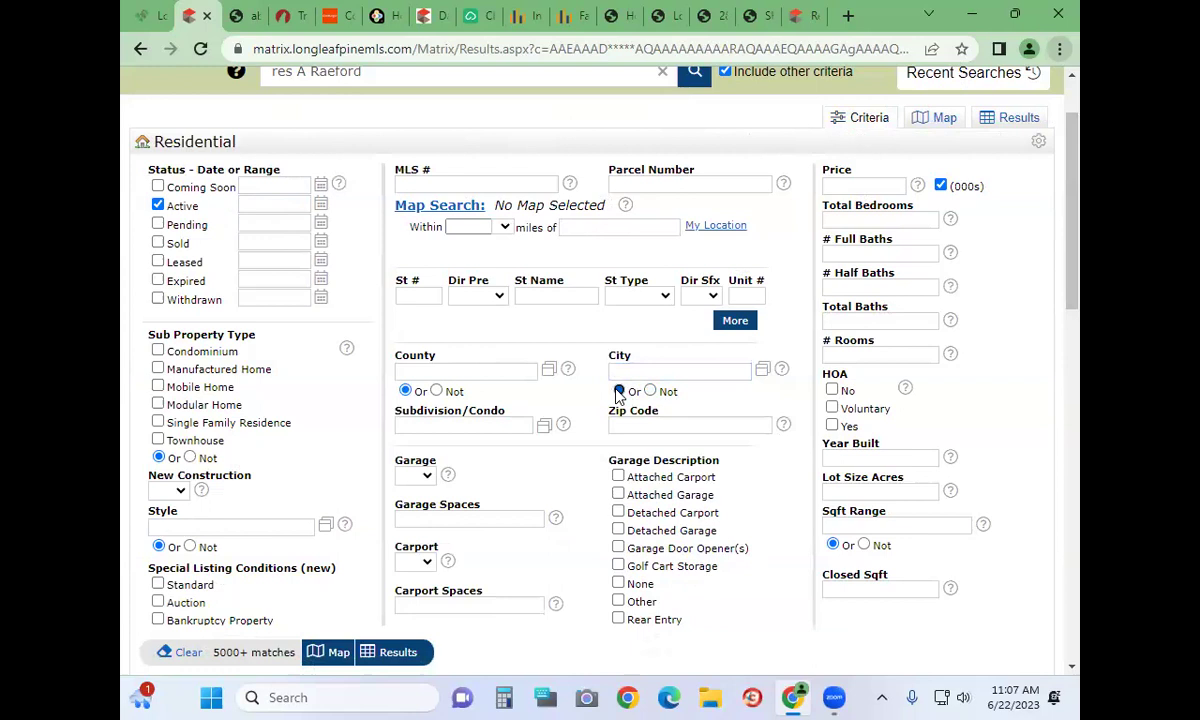
pyautogui.click(663, 372)
pyautogui.write('fayettev')
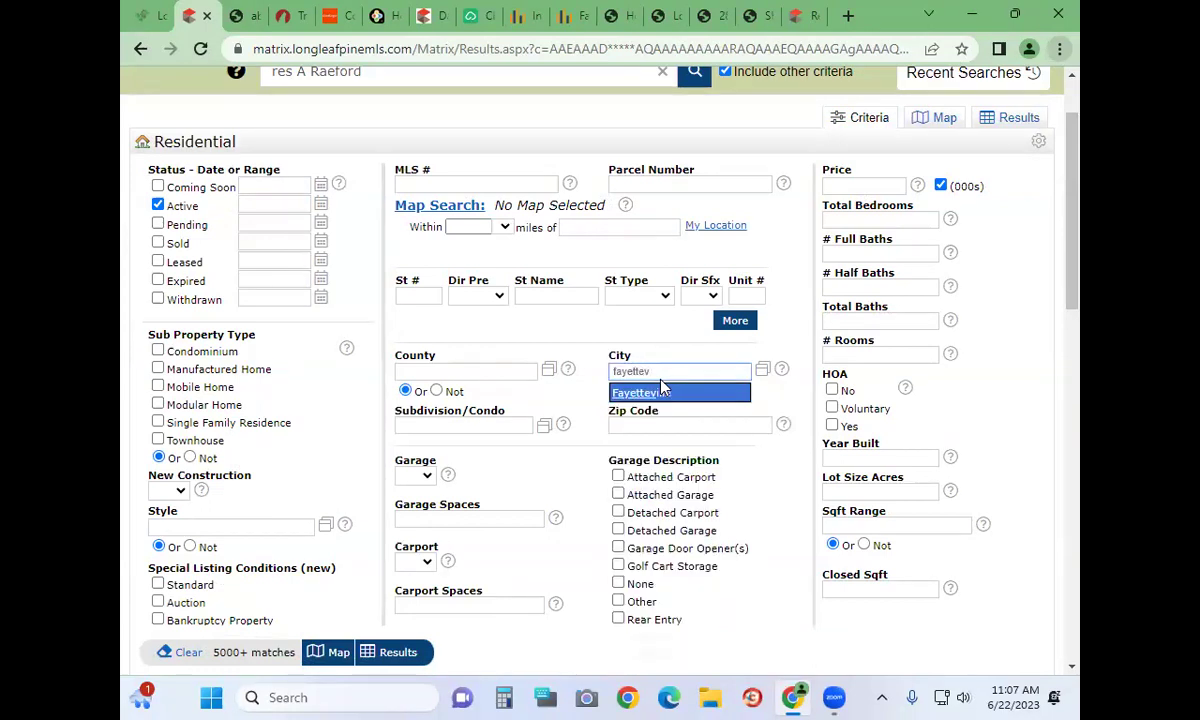
pyautogui.click(660, 391)
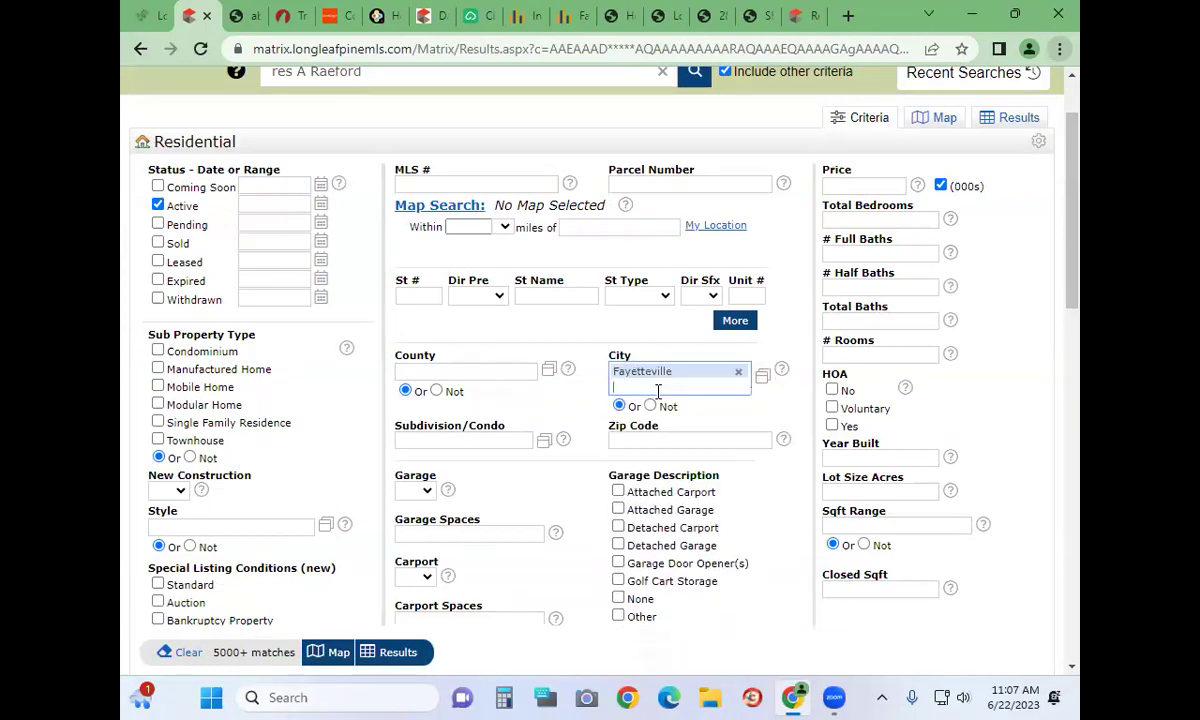
pyautogui.click(157, 186)
# Set price to 200-300, total bedrooms to 3+ and full baths to 2+
pyautogui.click(840, 188)
pyautogui.write('200-300')
pyautogui.click(1014, 401)
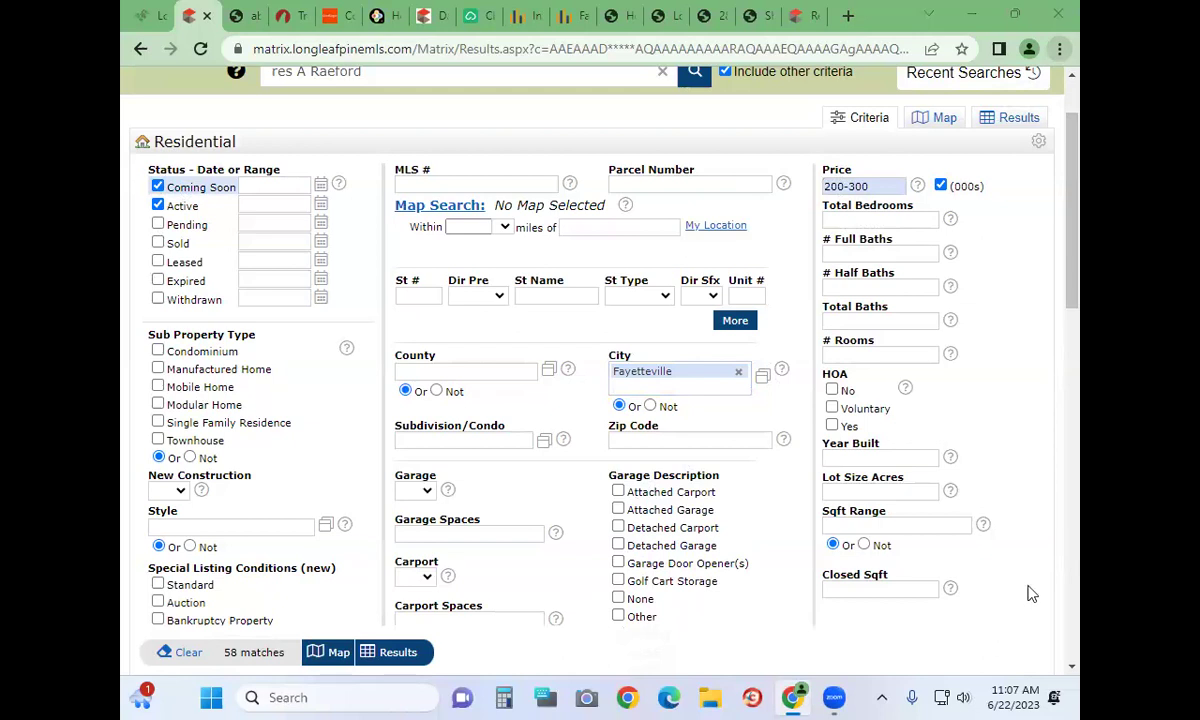
pyautogui.click(916, 216)
pyautogui.write('3+')
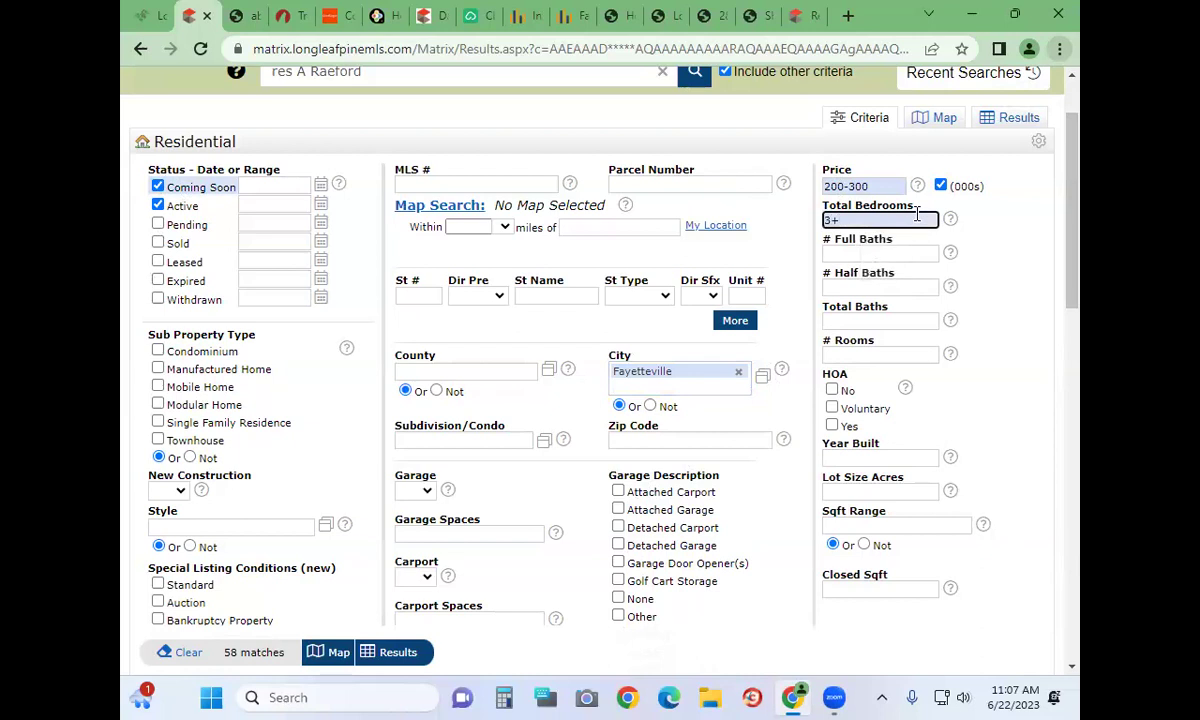
pyautogui.click(886, 252)
pyautogui.write('2+')
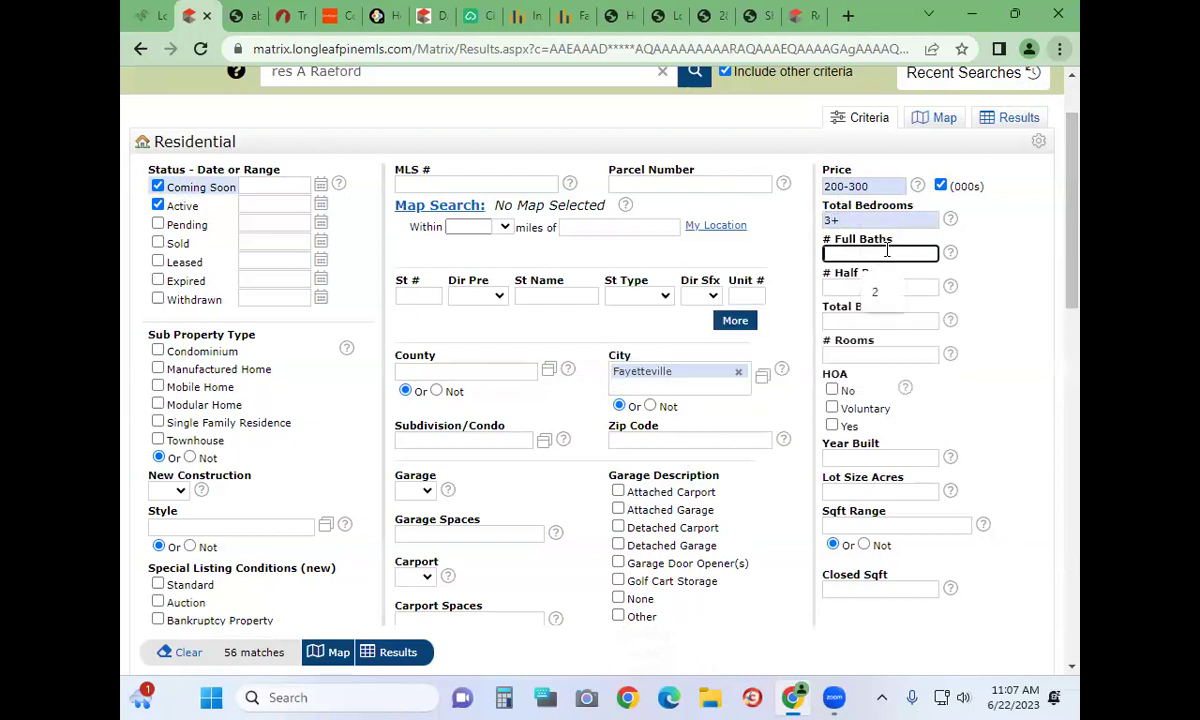
pyautogui.click(1040, 249)
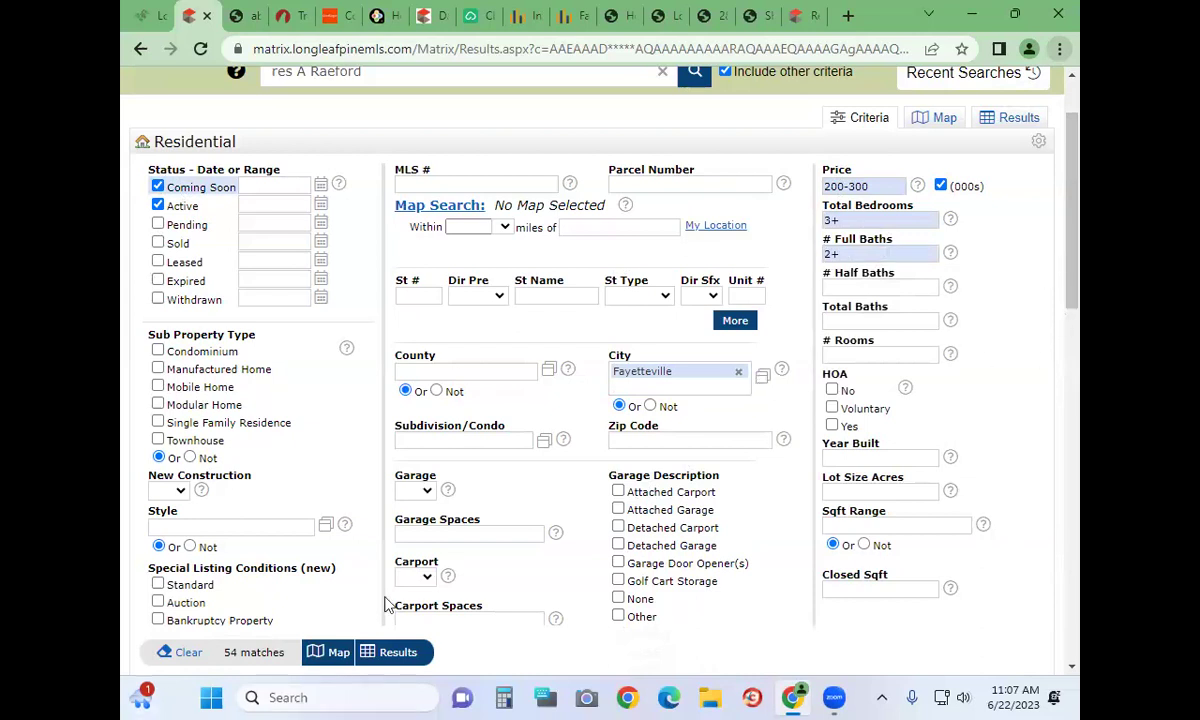
# Raise Livable Heated Square Footage from 1400+ to 1600+ and show the 40 matching listings
pyautogui.scroll(-3, 955, 381)
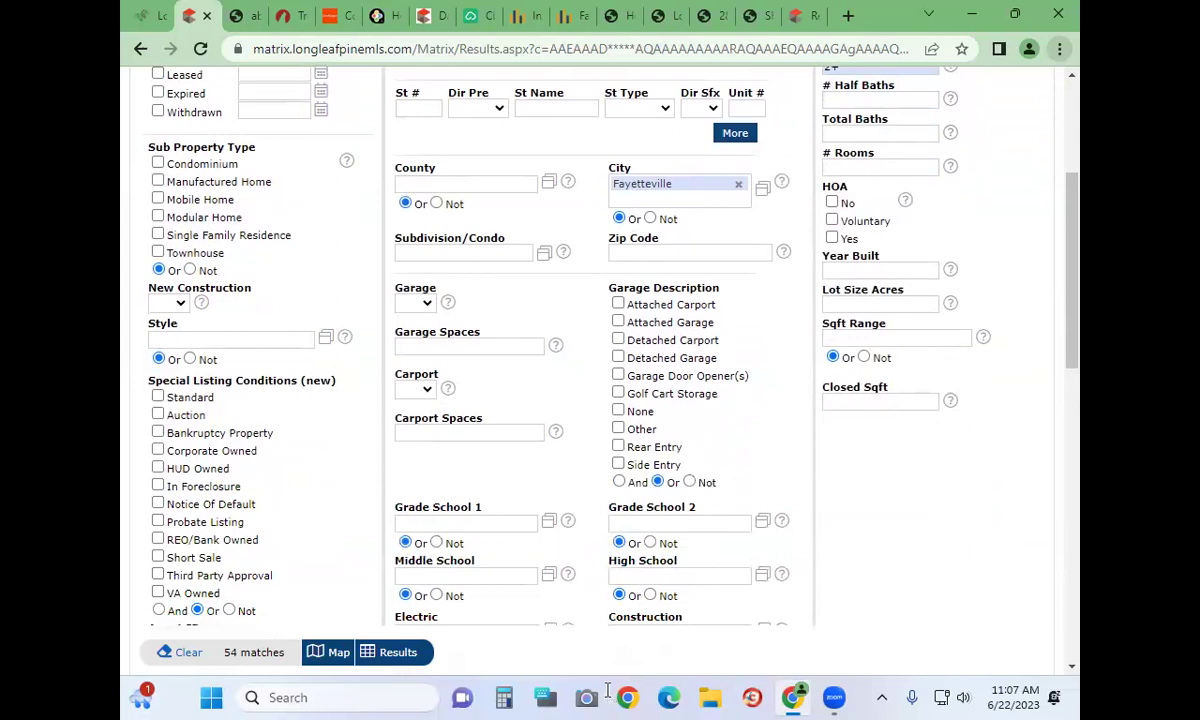
pyautogui.click(831, 204)
pyautogui.scroll(-10, 771, 364)
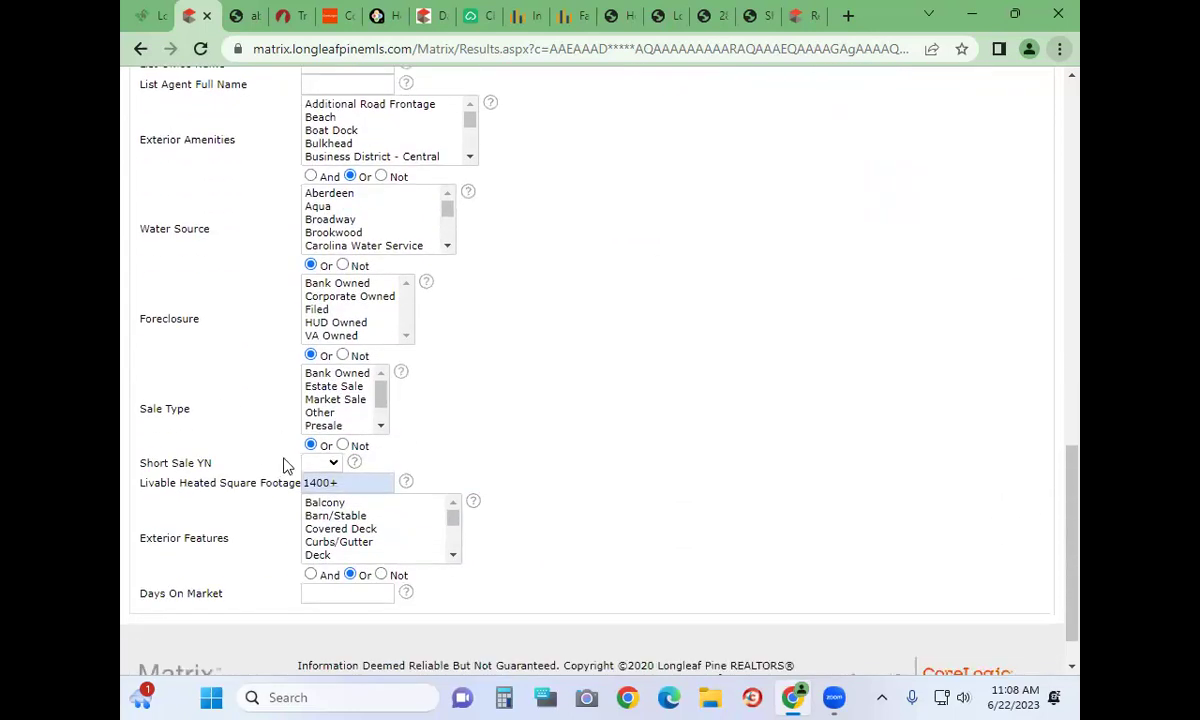
pyautogui.click(352, 480)
pyautogui.write('160000')
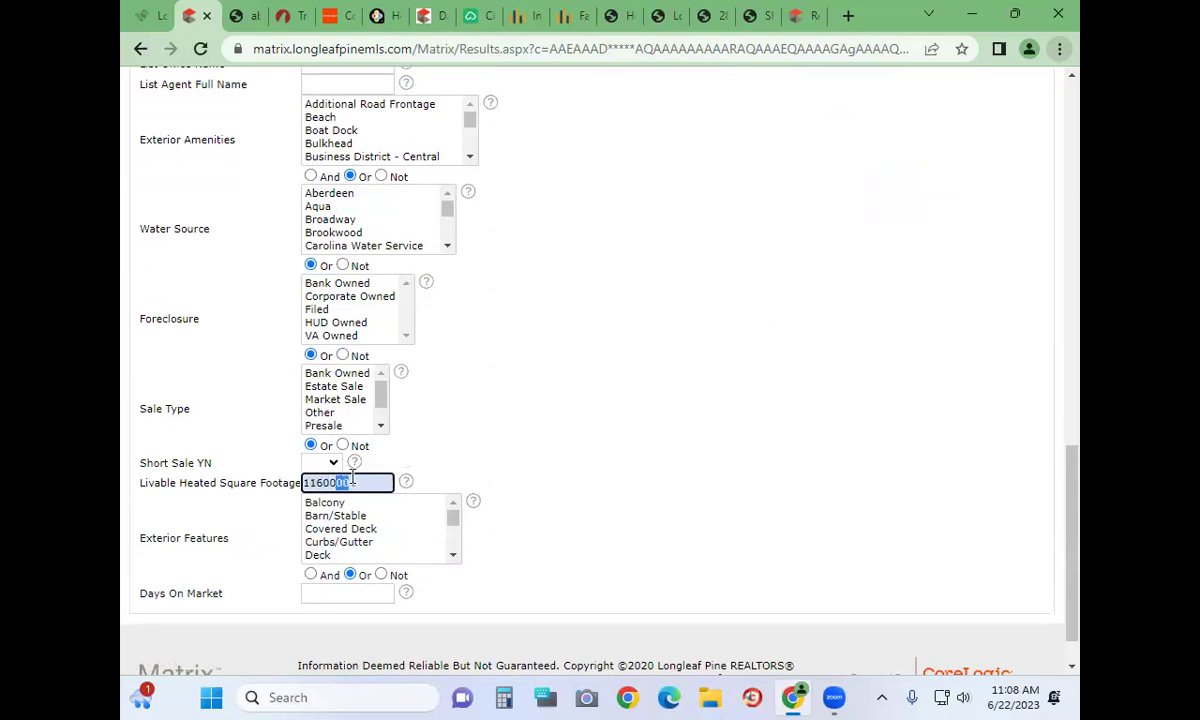
pyautogui.press('BackSpace')
pyautogui.press('BackSpace')
pyautogui.click(742, 281)
pyautogui.scroll(3, 743, 282)
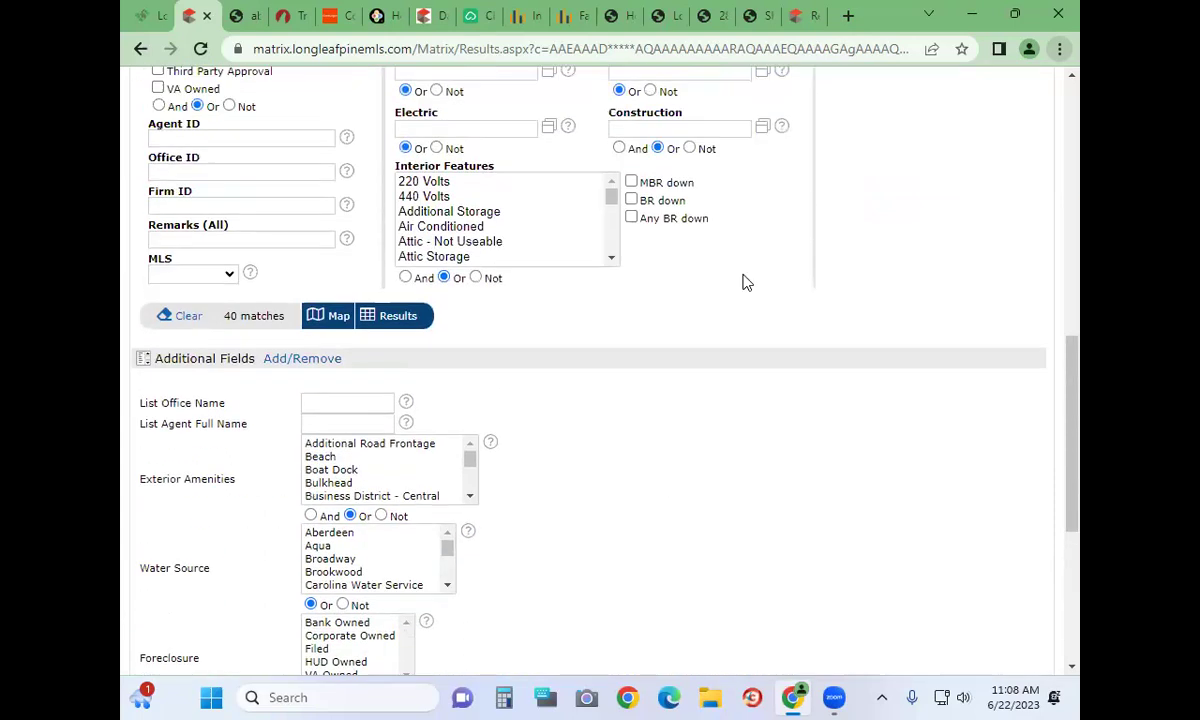
pyautogui.scroll(1, 743, 282)
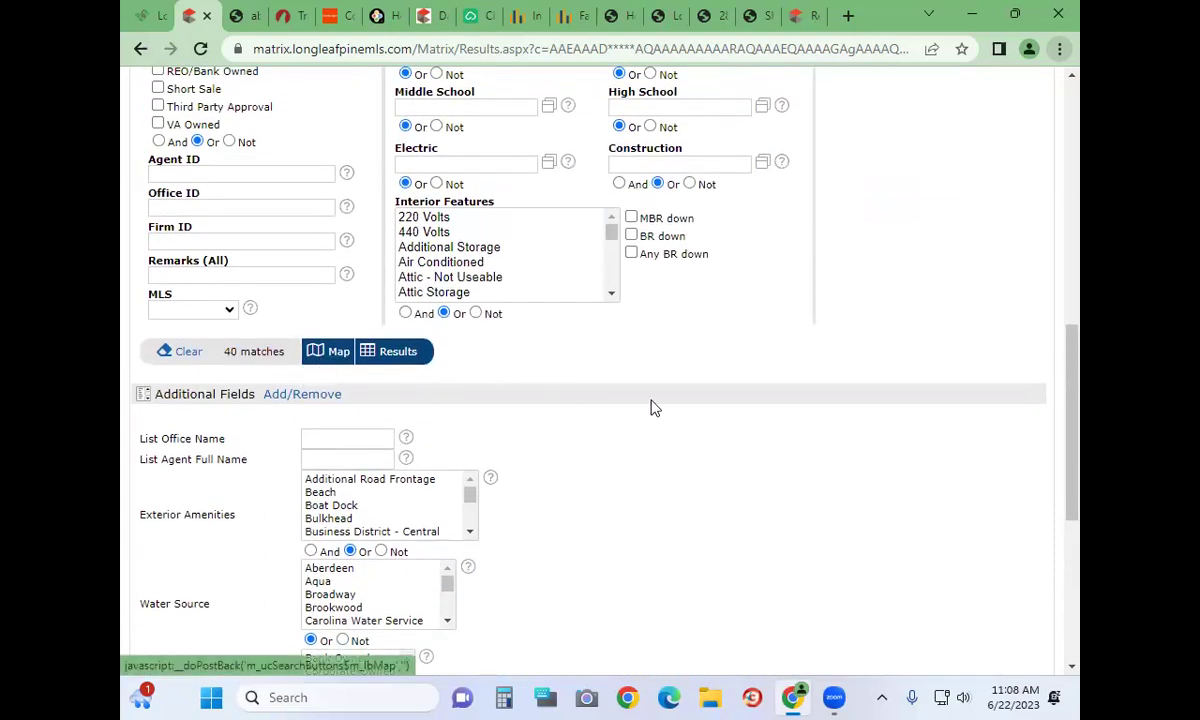
pyautogui.click(385, 351)
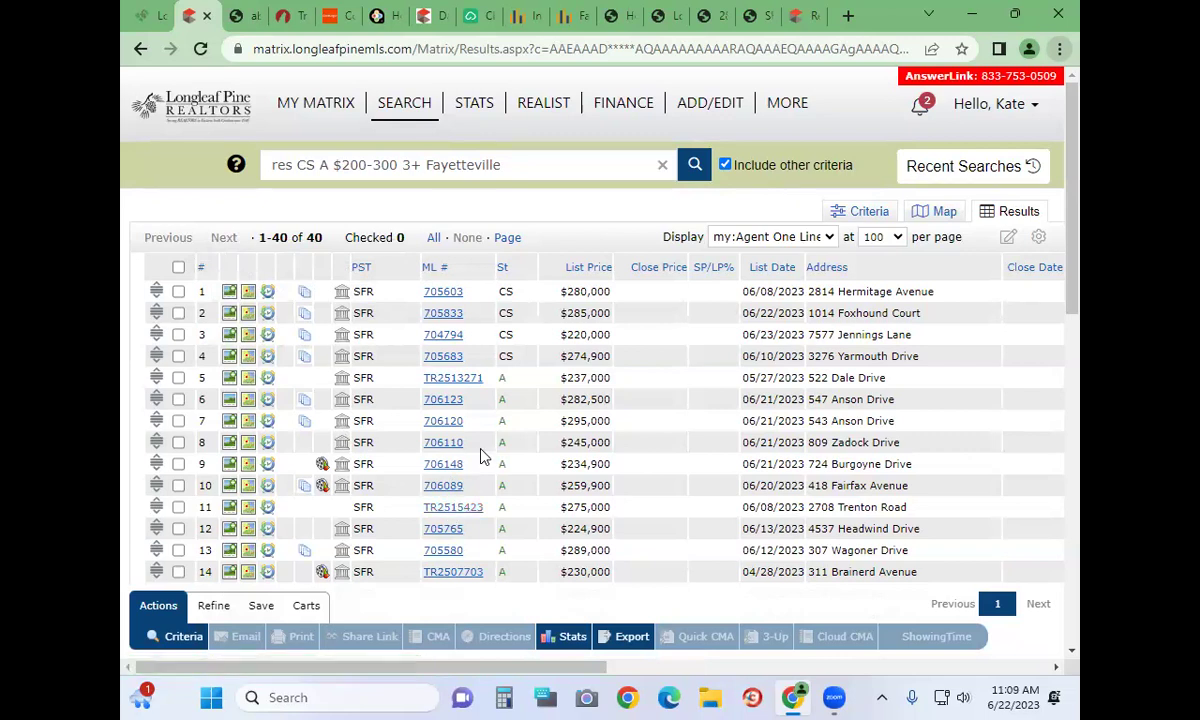
# Scroll down through the results grid of 40 Fayetteville listings
pyautogui.scroll(-1, 355, 487)
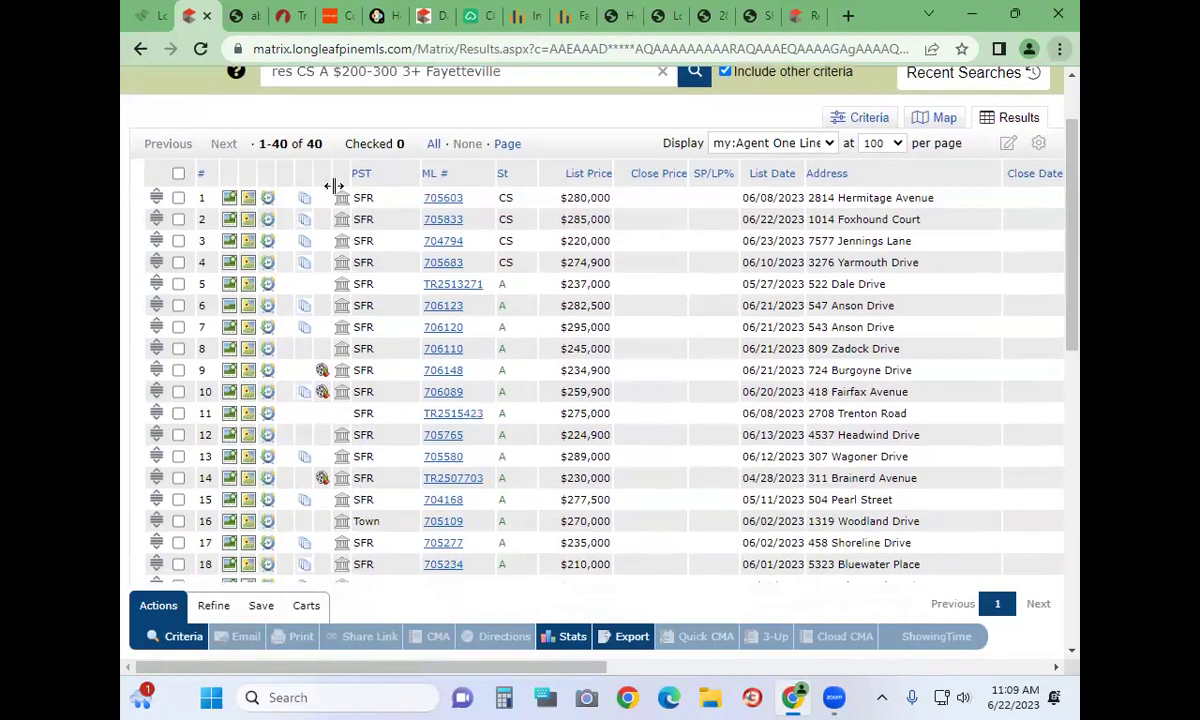
pyautogui.click(443, 199)
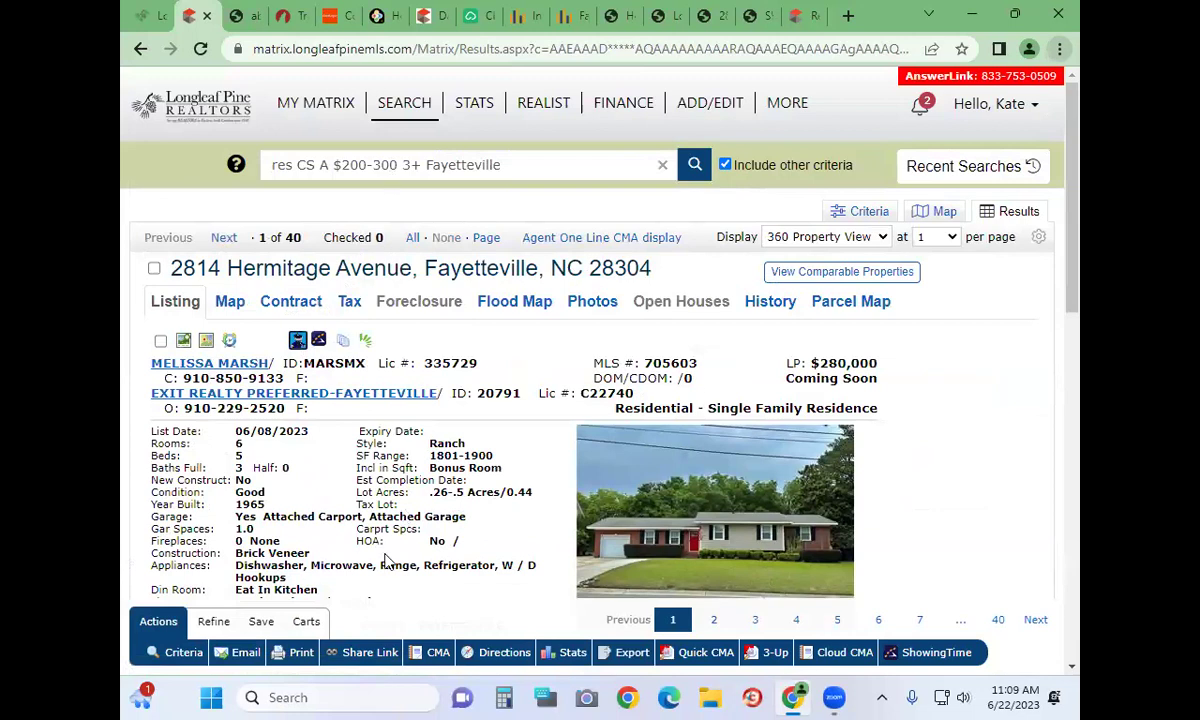
pyautogui.scroll(-3, 365, 526)
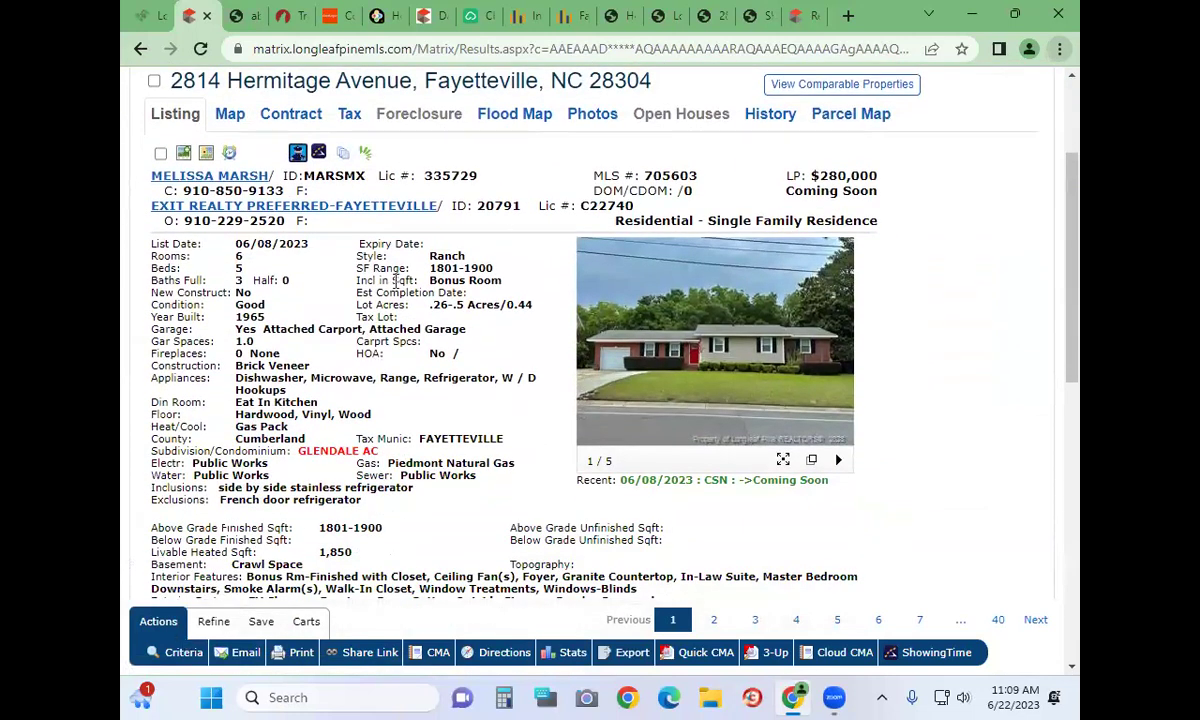
pyautogui.scroll(-3, 396, 484)
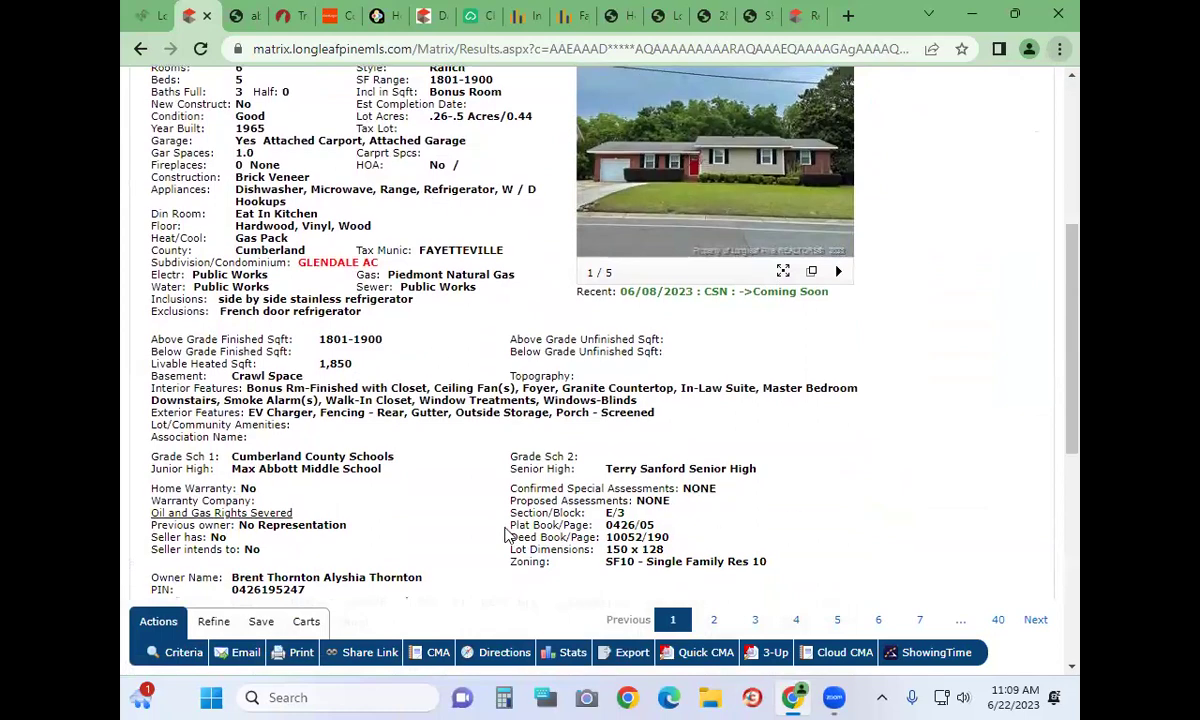
pyautogui.scroll(-3, 507, 537)
pyautogui.scroll(-5, 506, 536)
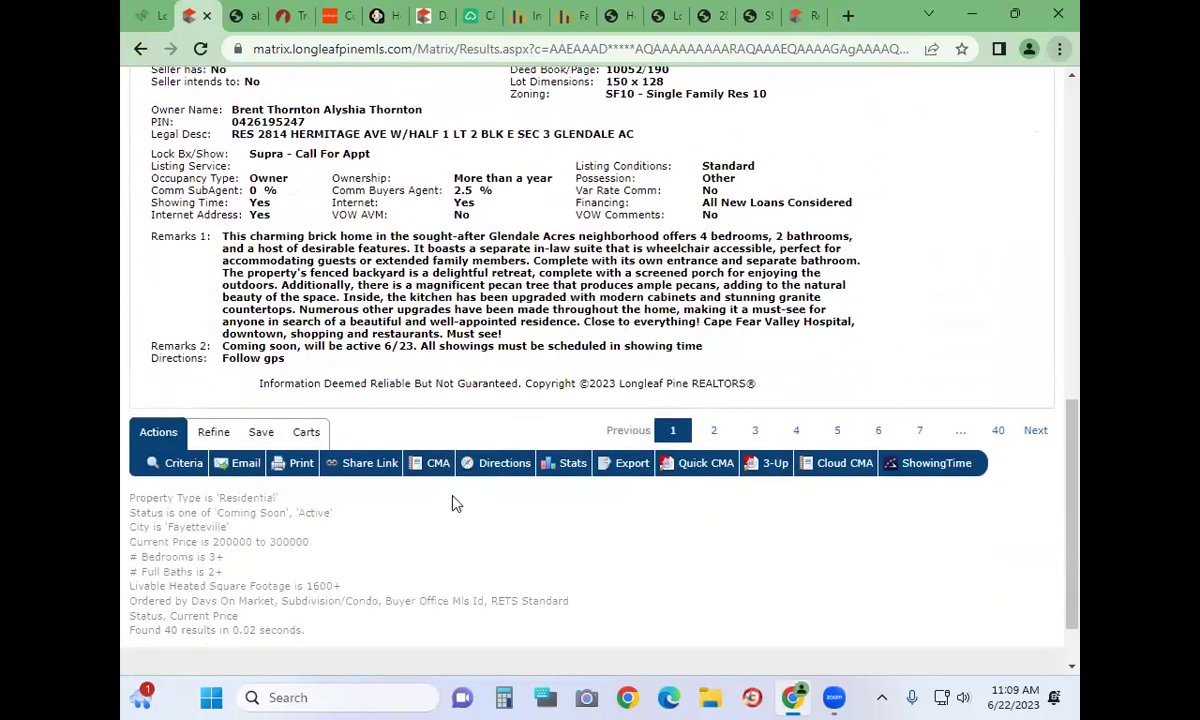
pyautogui.scroll(15, 452, 503)
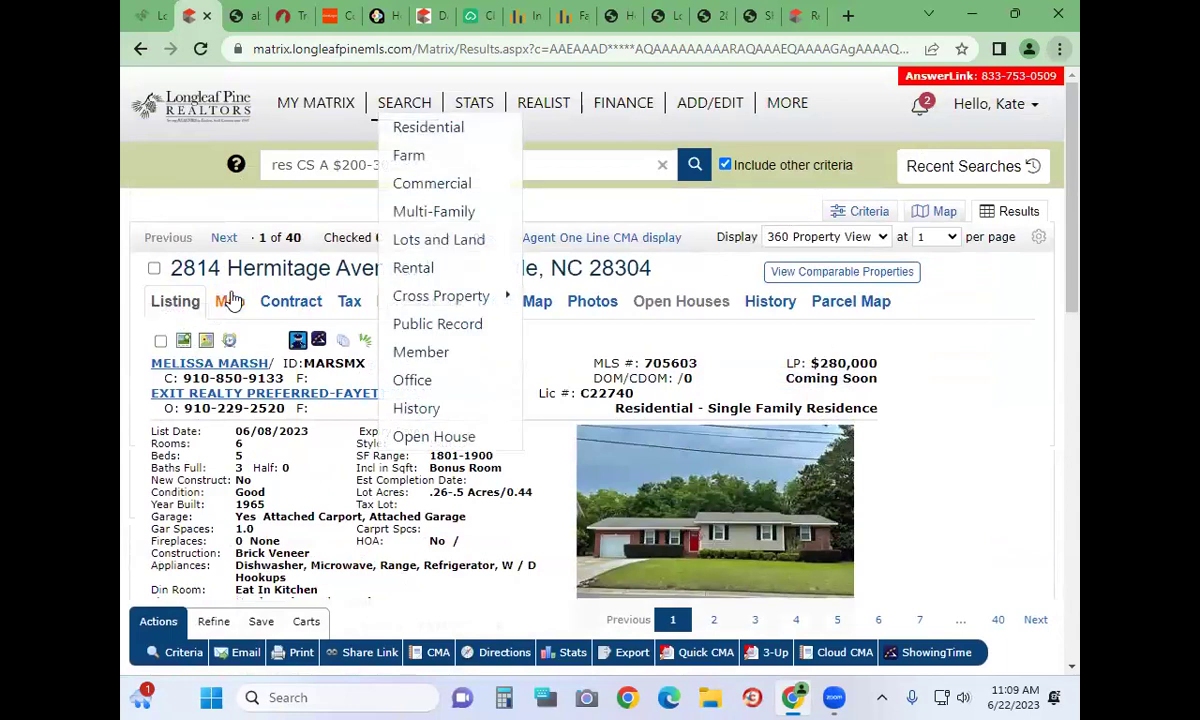
pyautogui.click(229, 301)
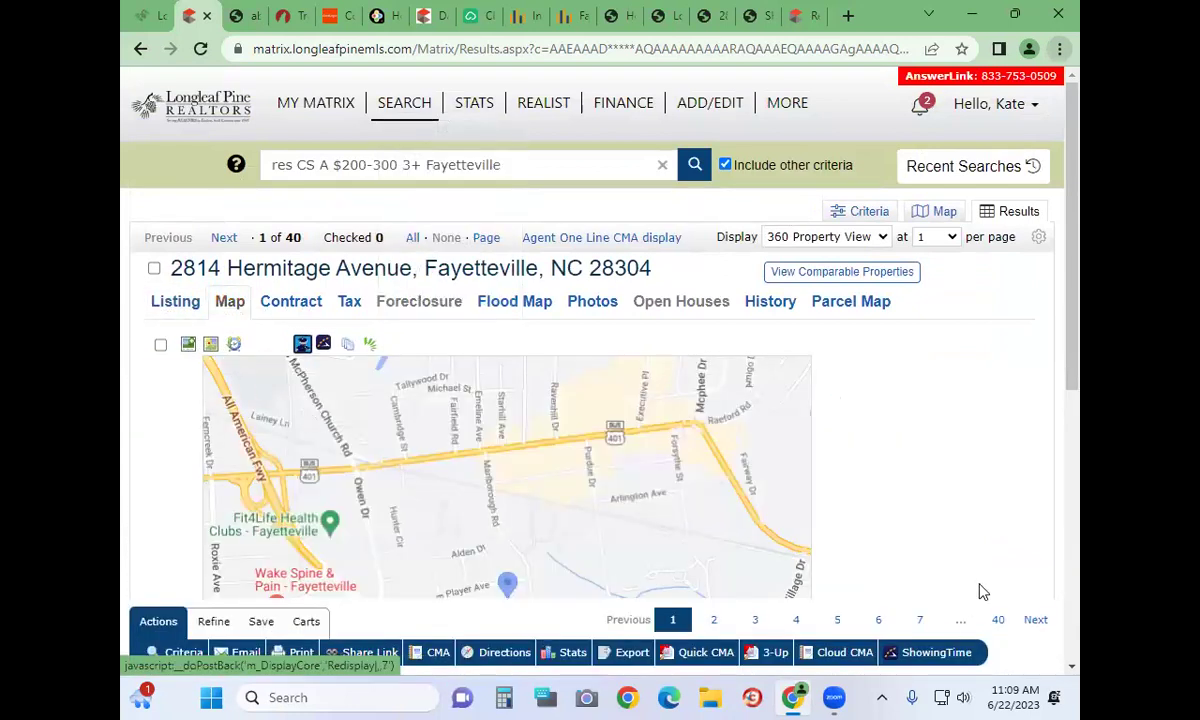
pyautogui.scroll(-2, 983, 592)
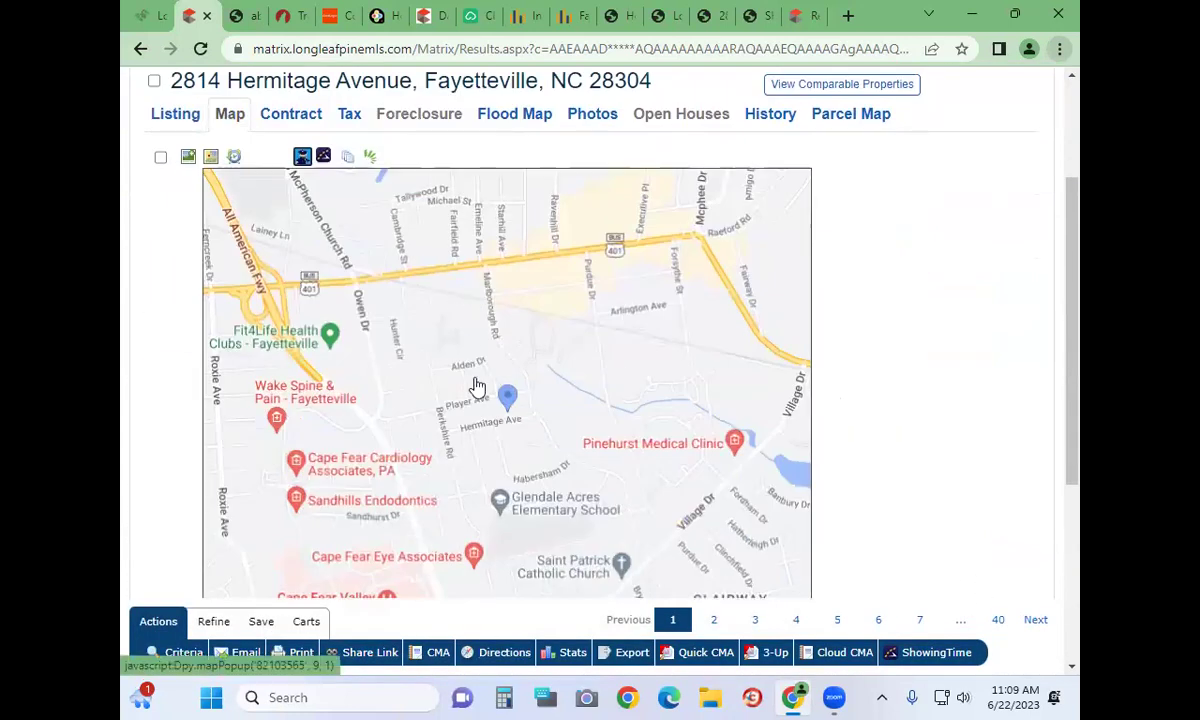
pyautogui.click(476, 387)
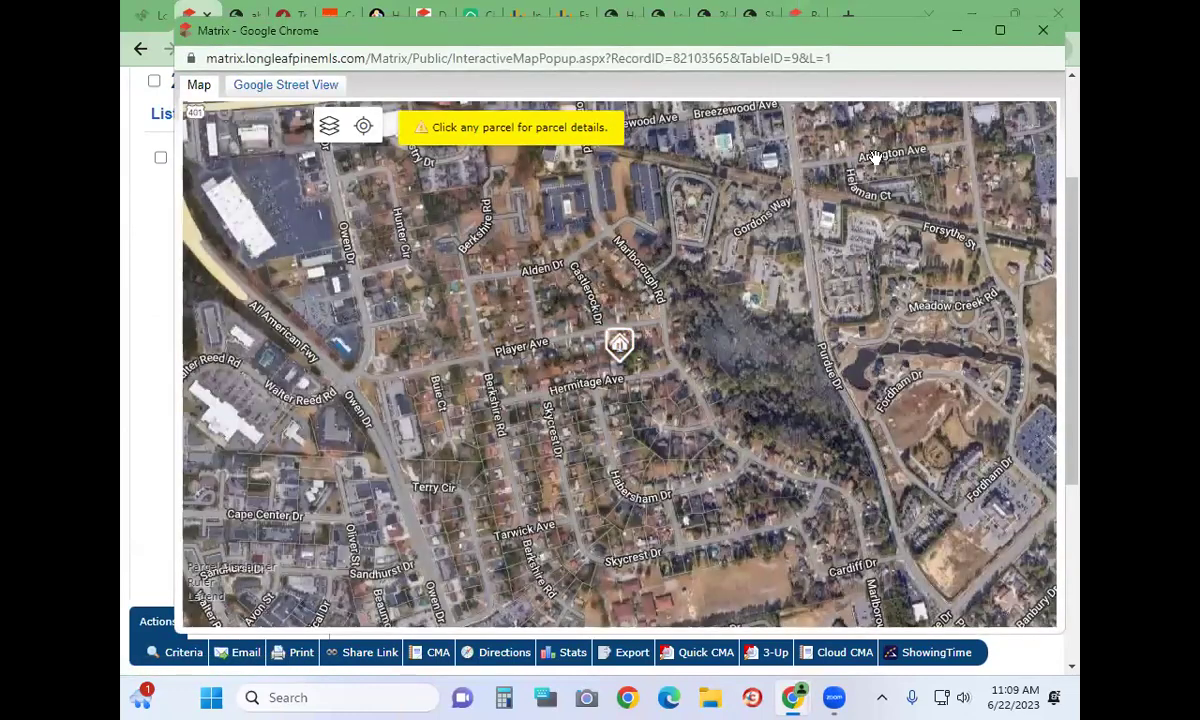
pyautogui.click(1043, 33)
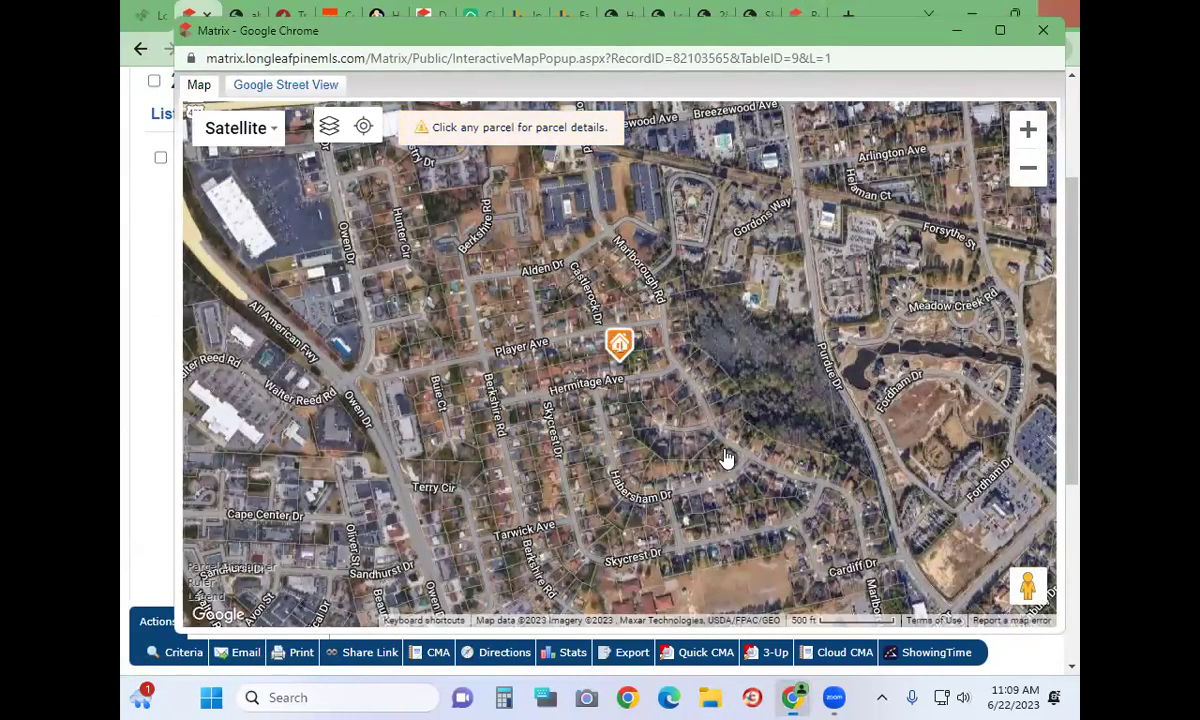
pyautogui.scroll(-3, 934, 507)
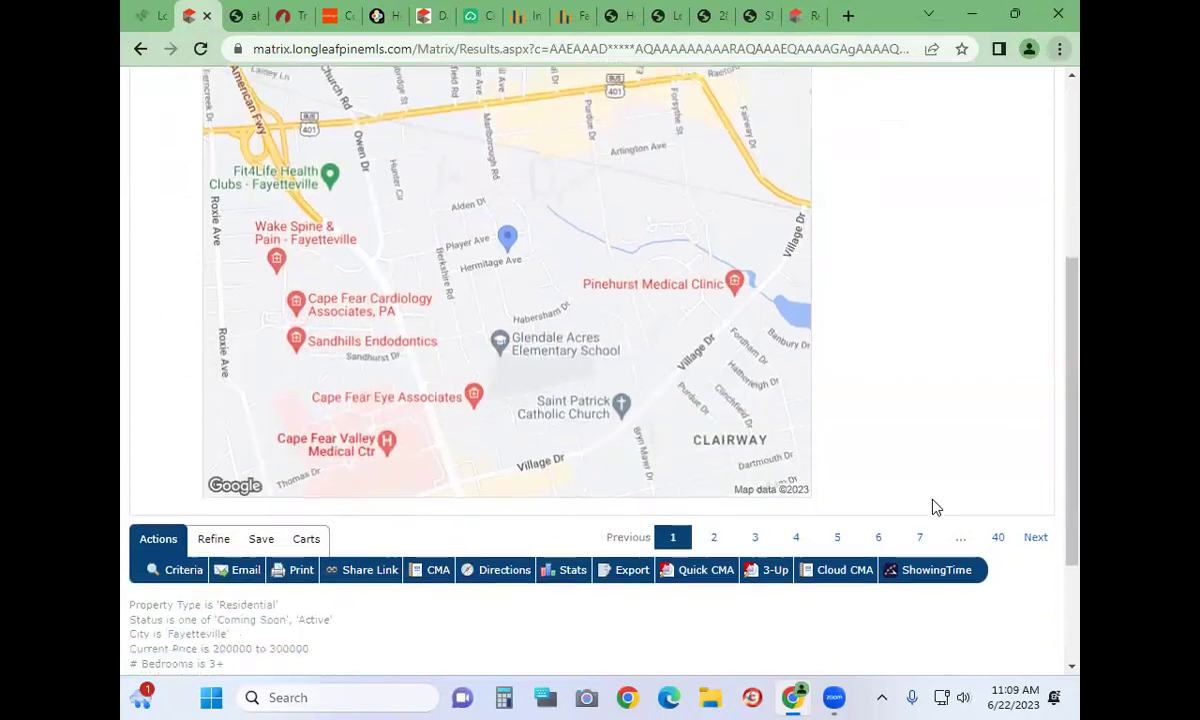
pyautogui.scroll(5, 945, 498)
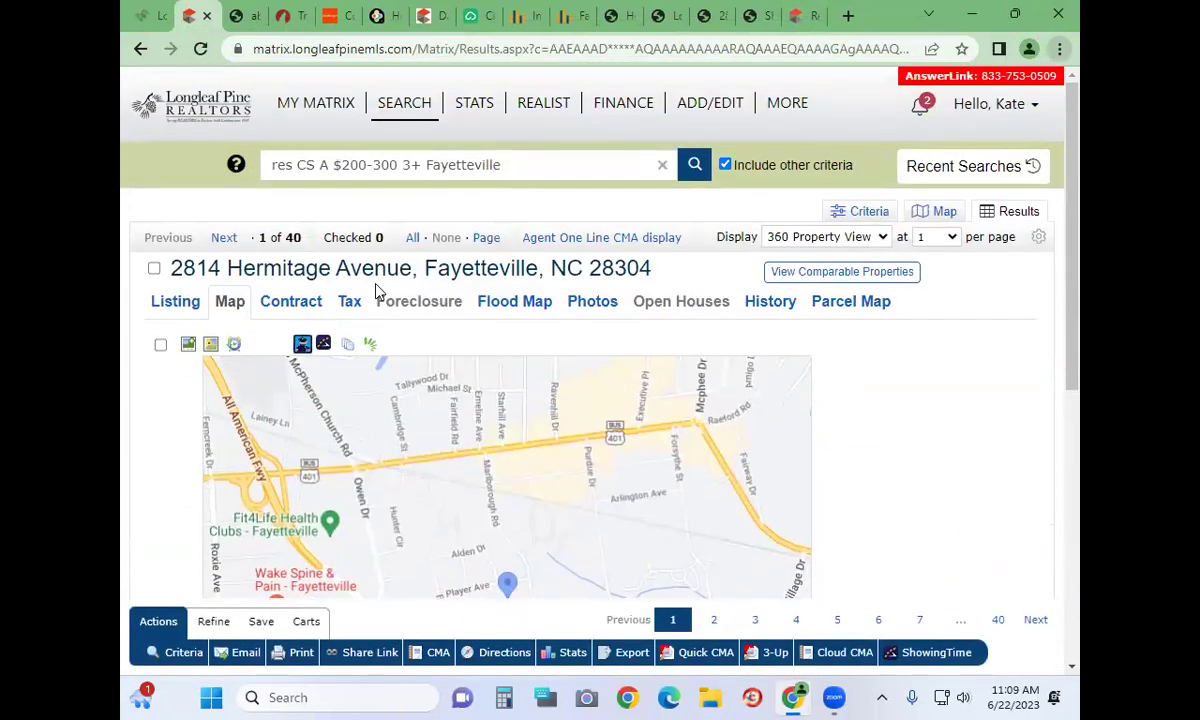
pyautogui.click(282, 302)
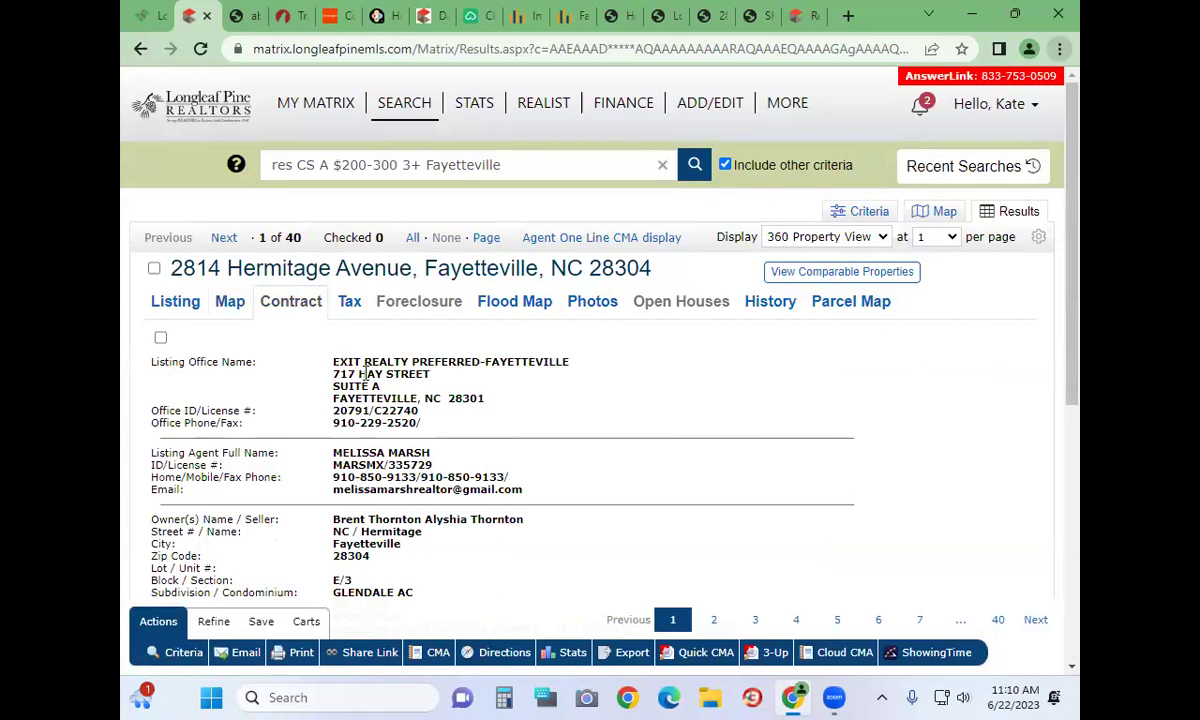
pyautogui.scroll(-3, 365, 373)
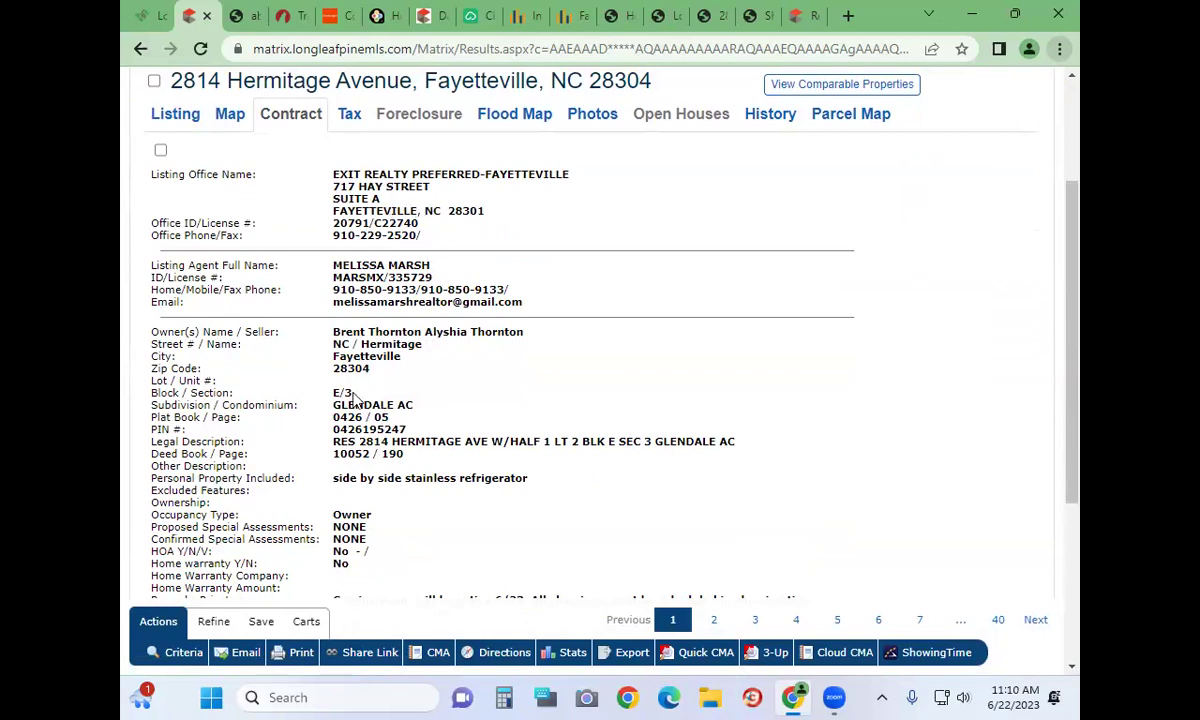
pyautogui.moveTo(335, 331); pyautogui.dragTo(535, 338)
pyautogui.click(535, 338)
pyautogui.scroll(-2, 505, 470)
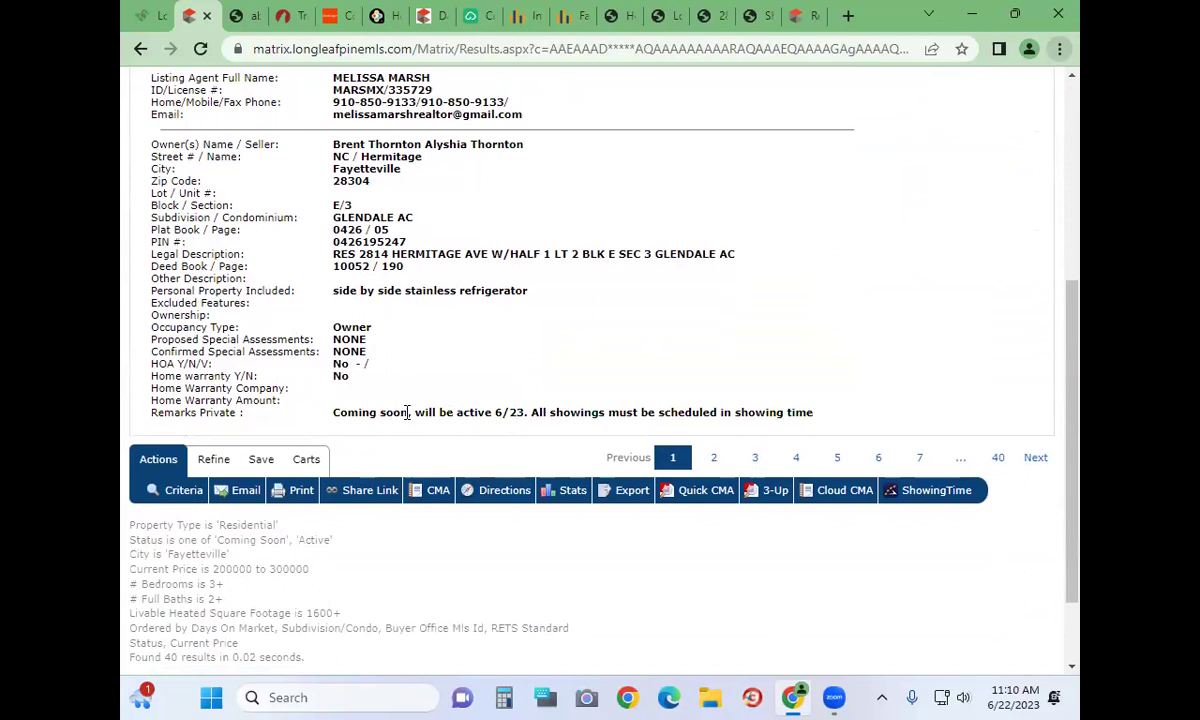
pyautogui.scroll(3, 407, 413)
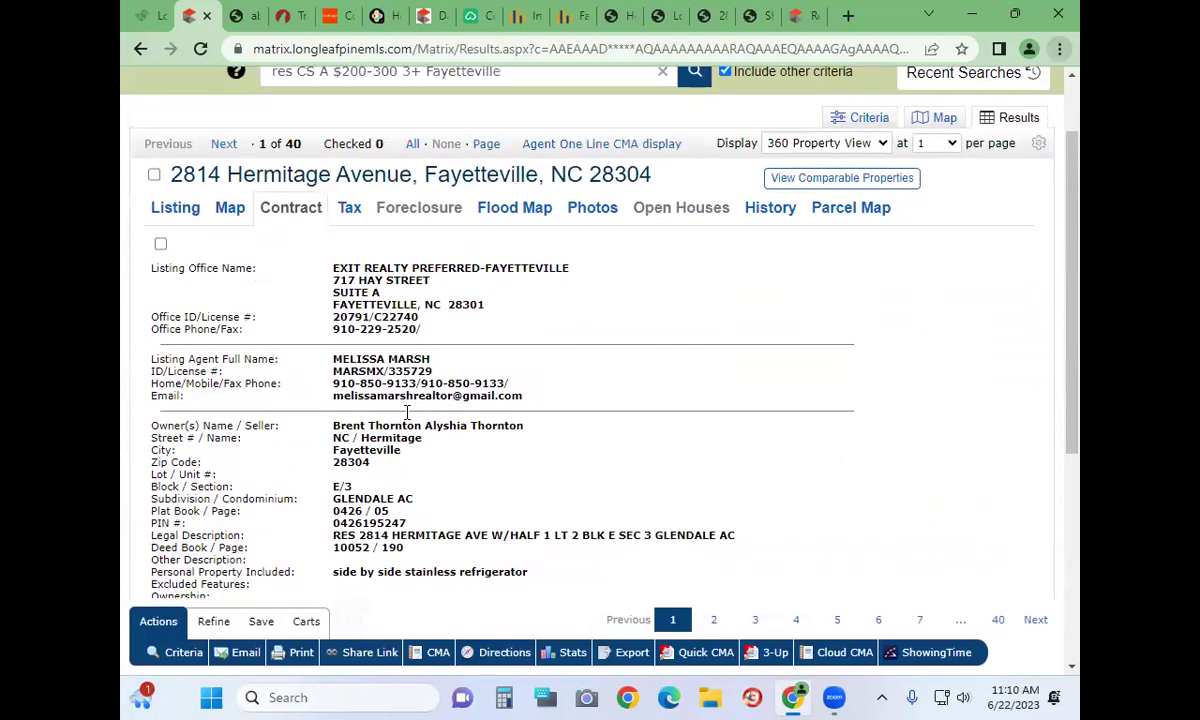
pyautogui.click(345, 207)
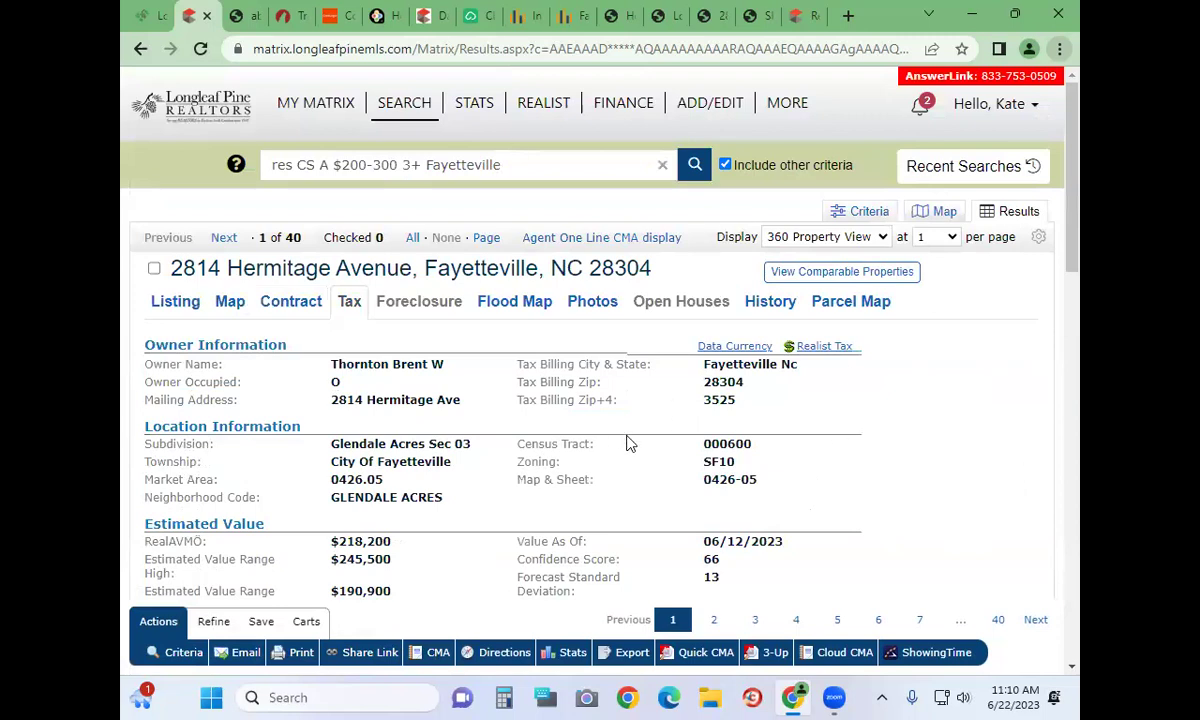
pyautogui.scroll(-1, 628, 441)
pyautogui.scroll(-1, 628, 443)
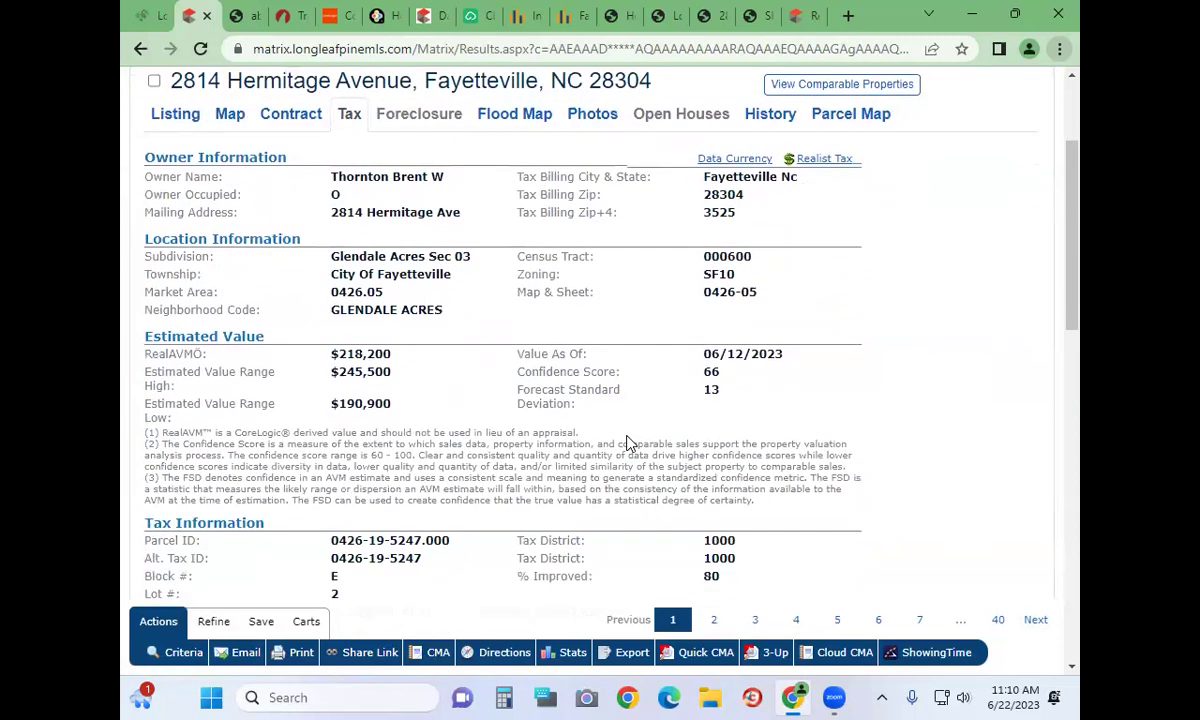
pyautogui.scroll(-2, 628, 441)
pyautogui.scroll(-5, 628, 443)
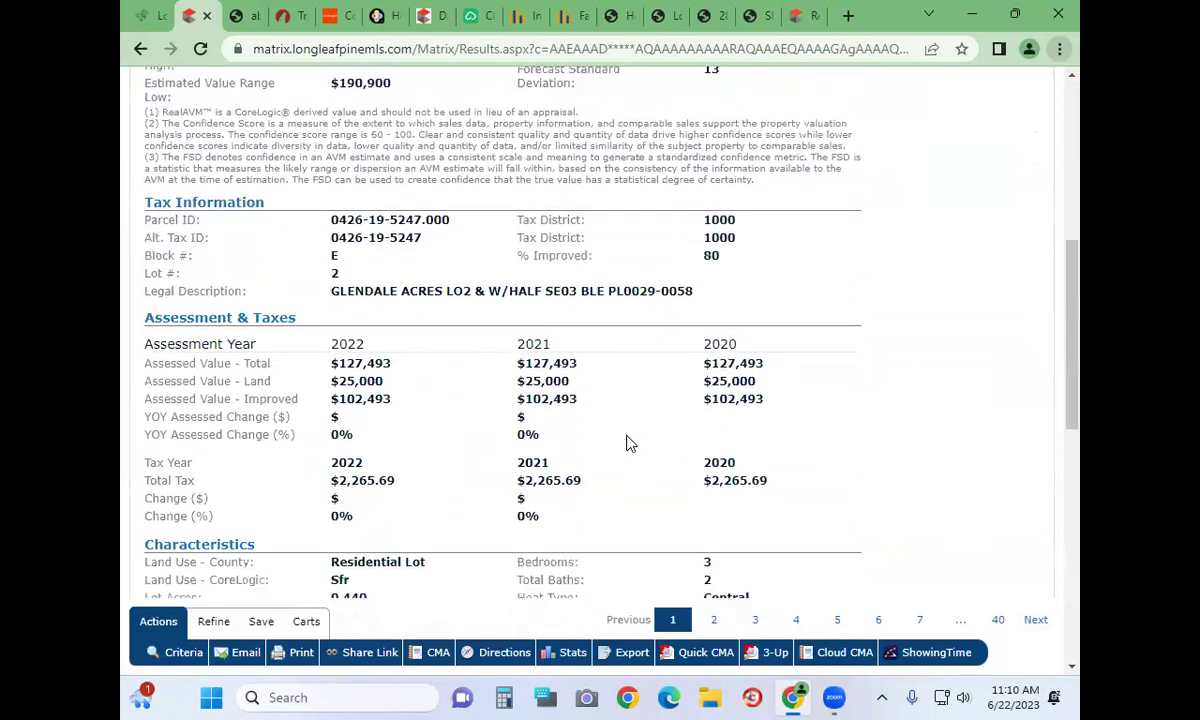
pyautogui.scroll(-4, 628, 443)
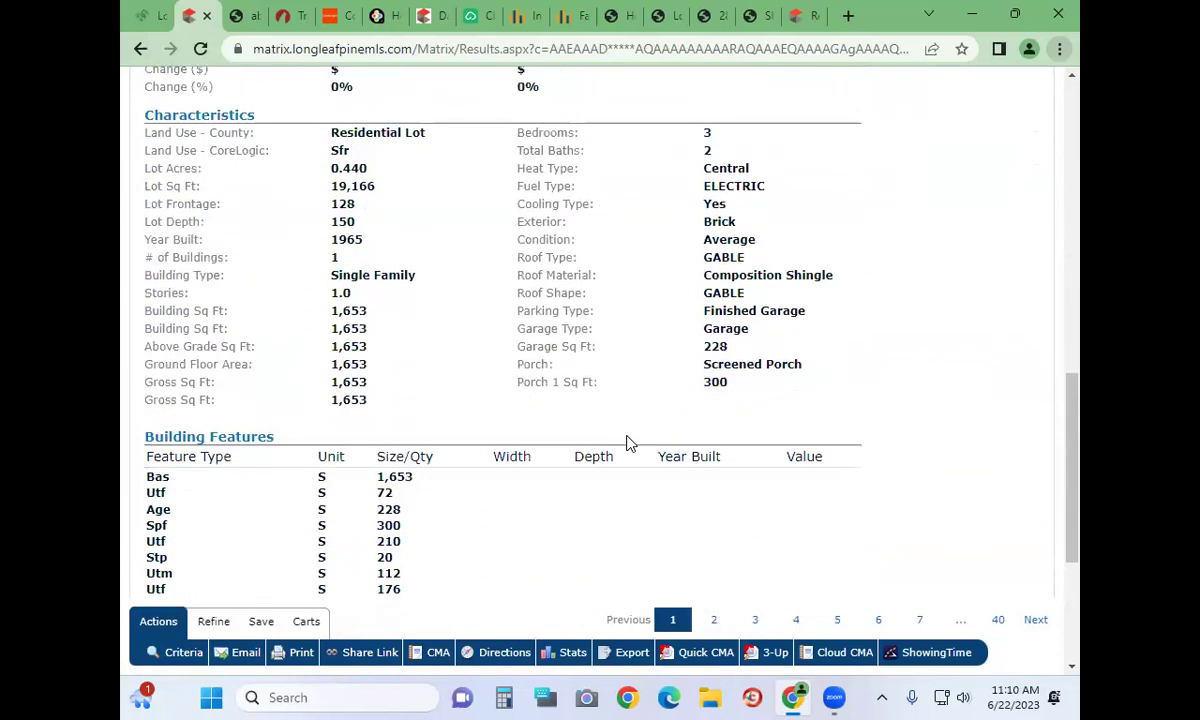
pyautogui.scroll(9, 628, 443)
pyautogui.scroll(1, 628, 443)
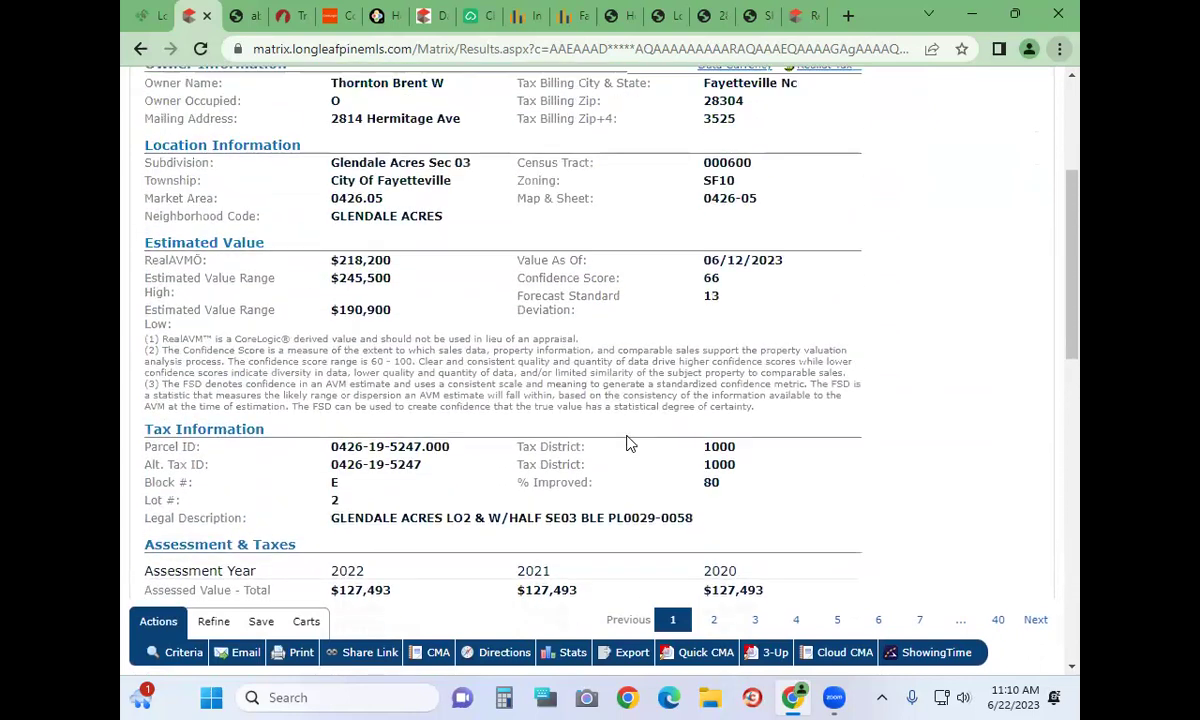
pyautogui.scroll(3, 484, 335)
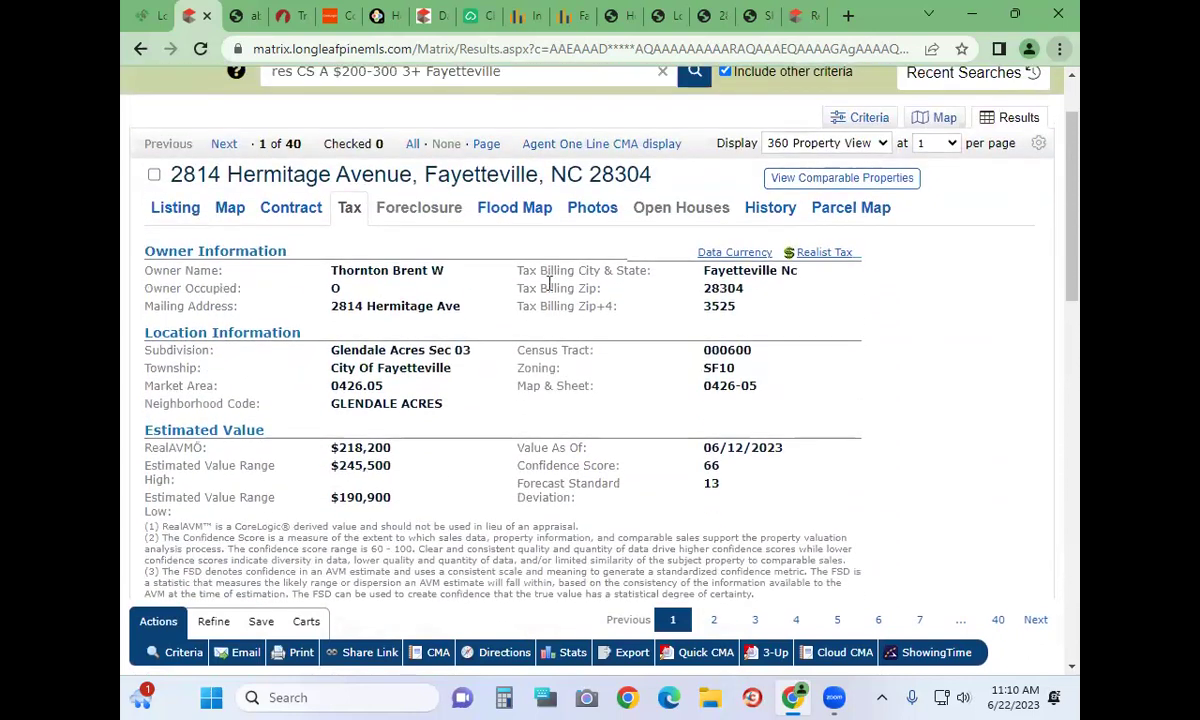
pyautogui.scroll(-4, 386, 400)
pyautogui.scroll(-1, 386, 400)
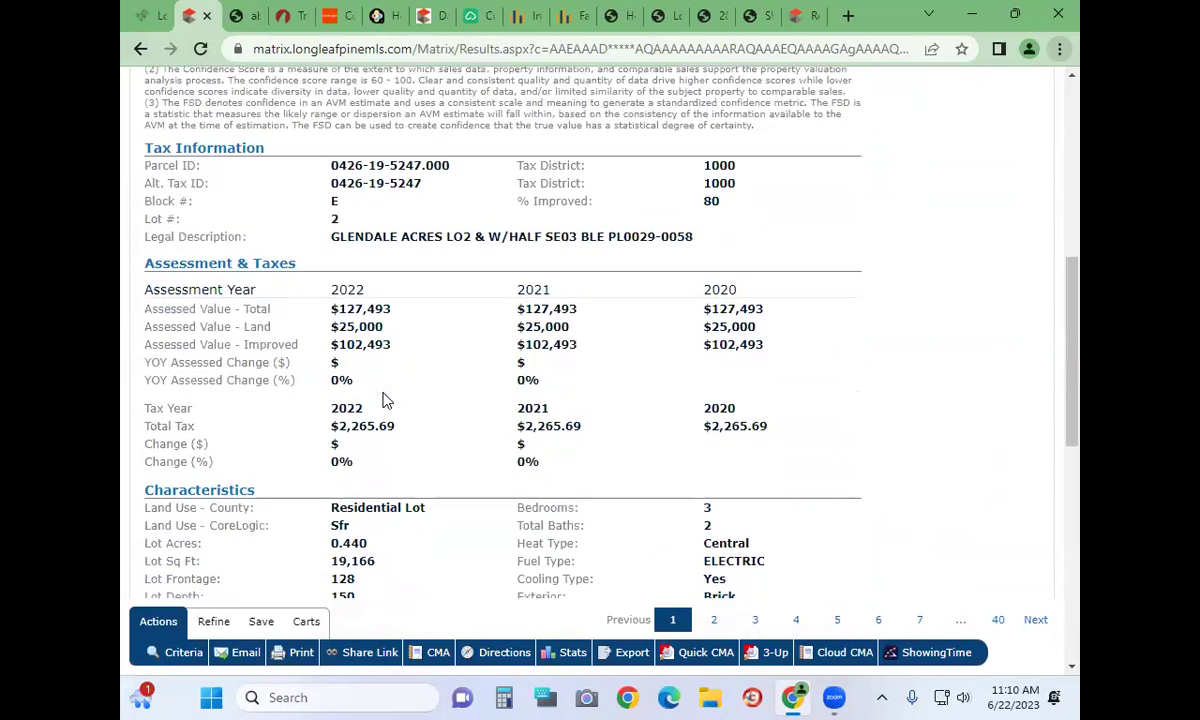
pyautogui.scroll(-1, 386, 400)
pyautogui.moveTo(338, 332); pyautogui.dragTo(304, 322)
pyautogui.click(400, 338)
pyautogui.click(338, 325)
pyautogui.click(402, 337)
pyautogui.click(343, 330)
pyautogui.click(405, 340)
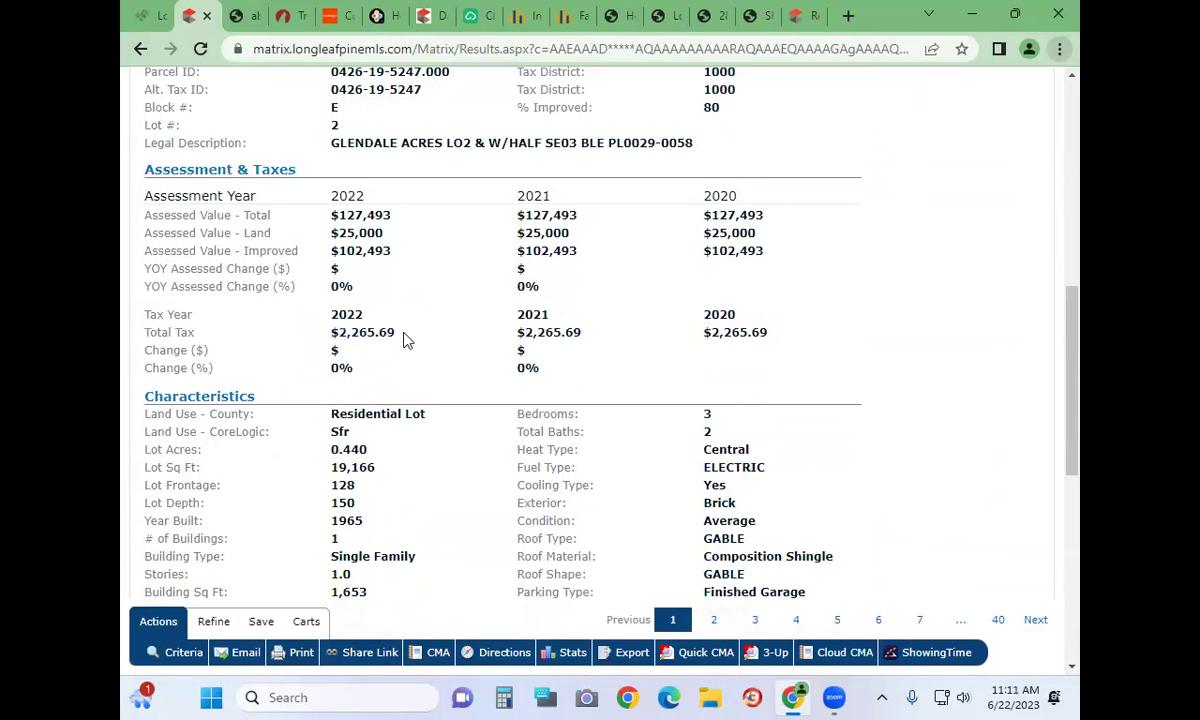
pyautogui.moveTo(405, 340); pyautogui.dragTo(340, 338)
pyautogui.click(340, 338)
pyautogui.scroll(-3, 345, 300)
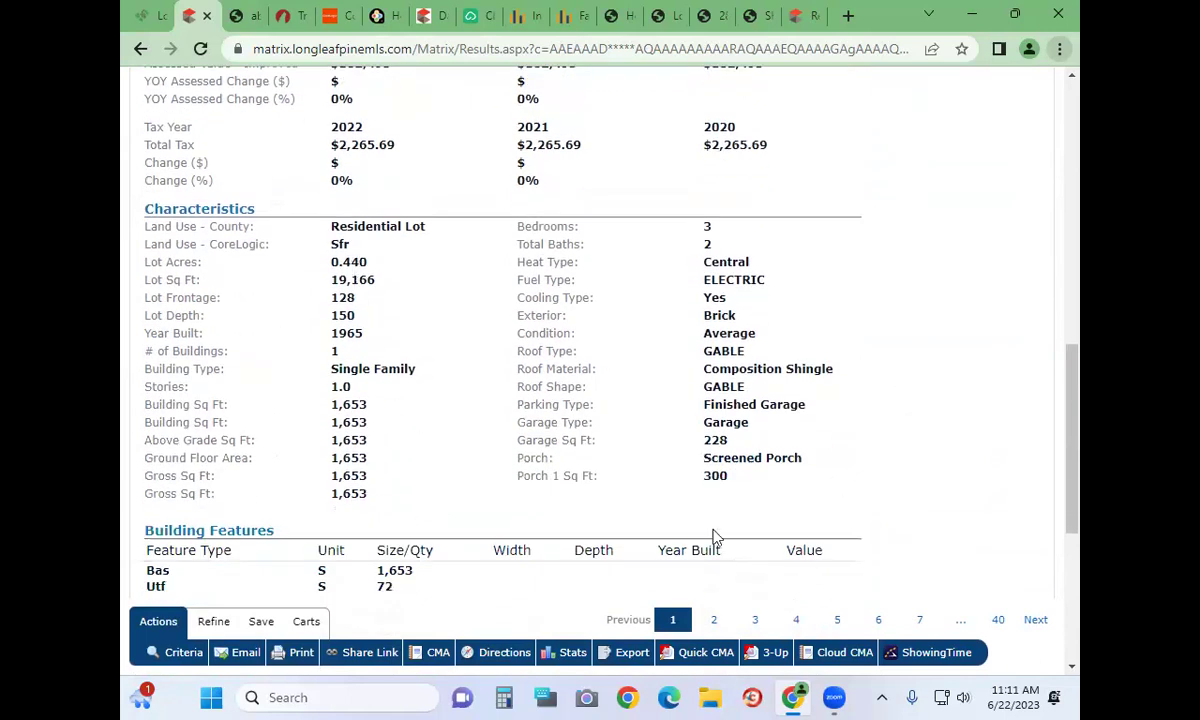
pyautogui.scroll(5, 367, 477)
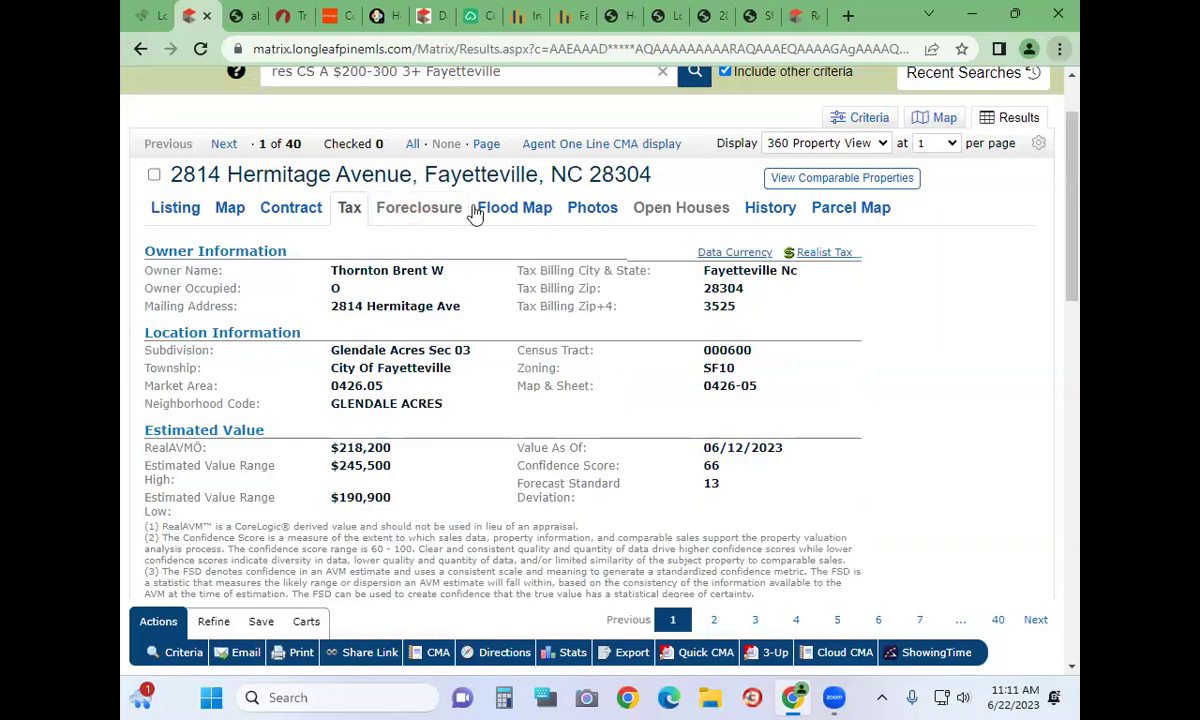
pyautogui.click(487, 208)
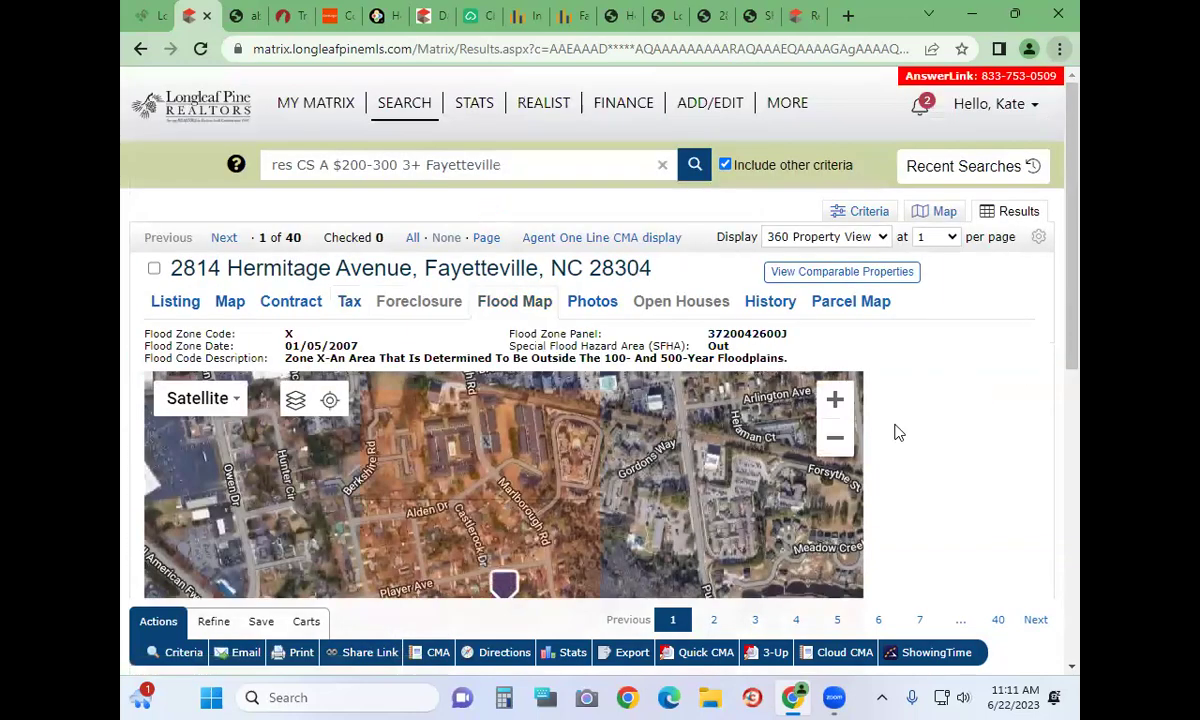
pyautogui.scroll(-5, 983, 462)
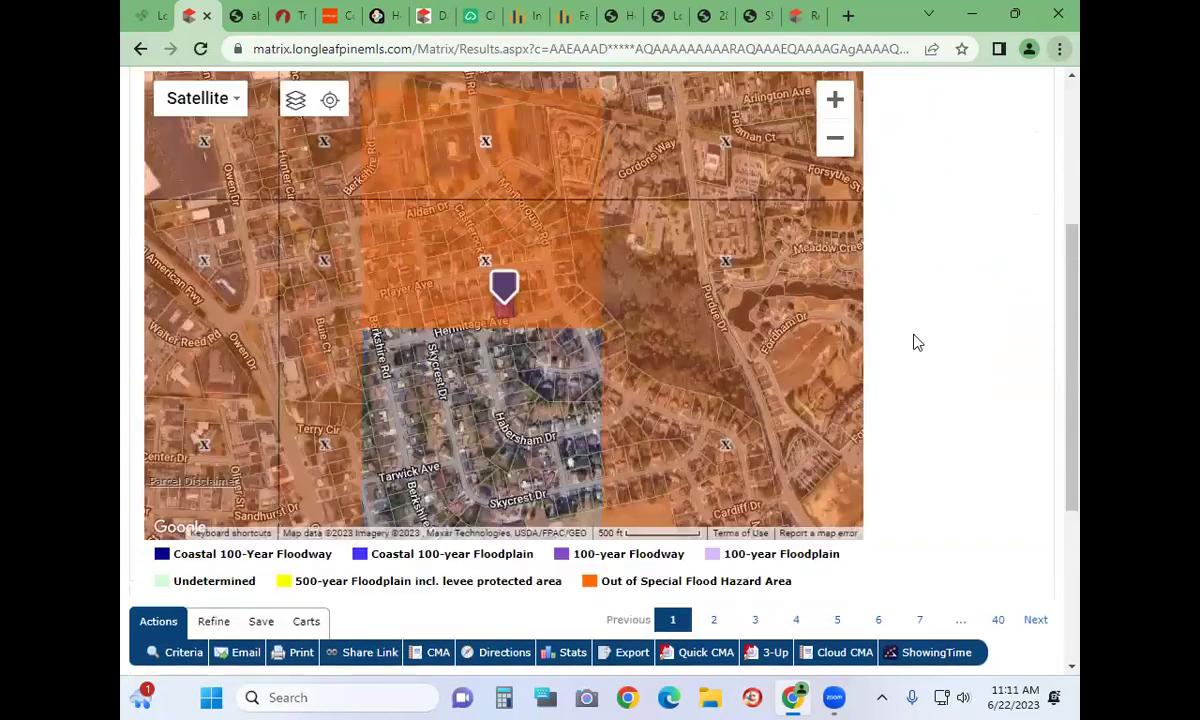
pyautogui.scroll(2, 918, 343)
pyautogui.click(835, 250)
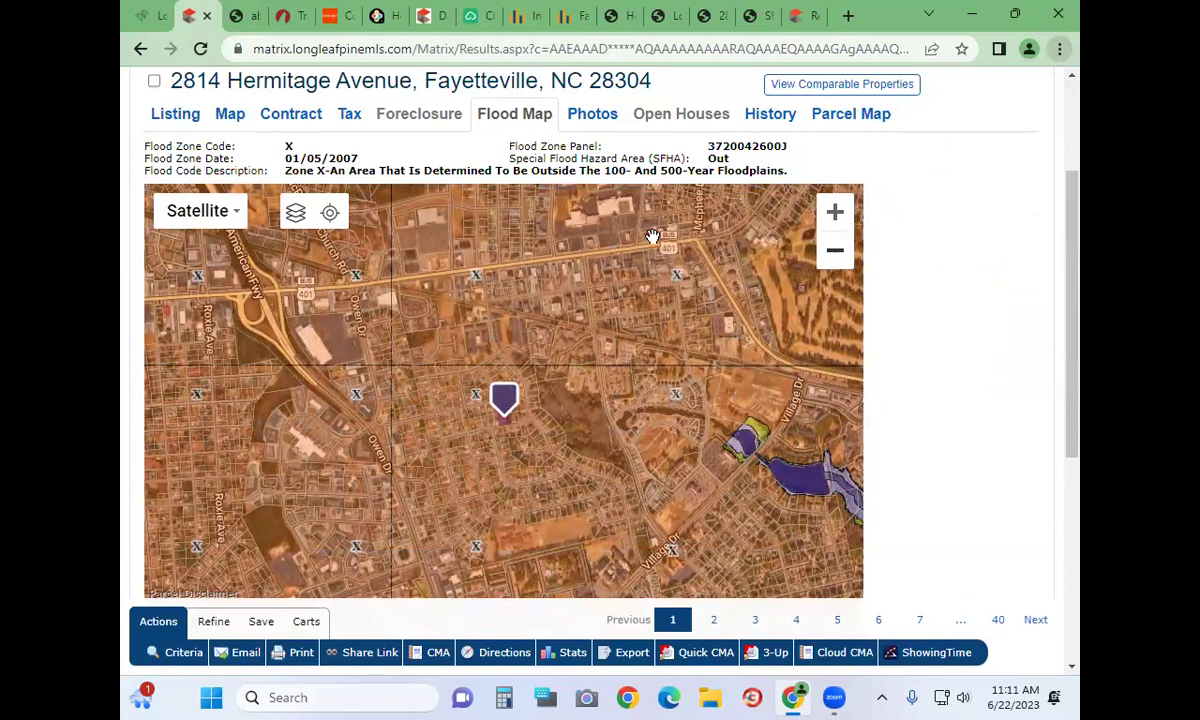
# Browse the photos, then review the listing history showing earlier $154,900 and $75,101 sales
pyautogui.click(586, 120)
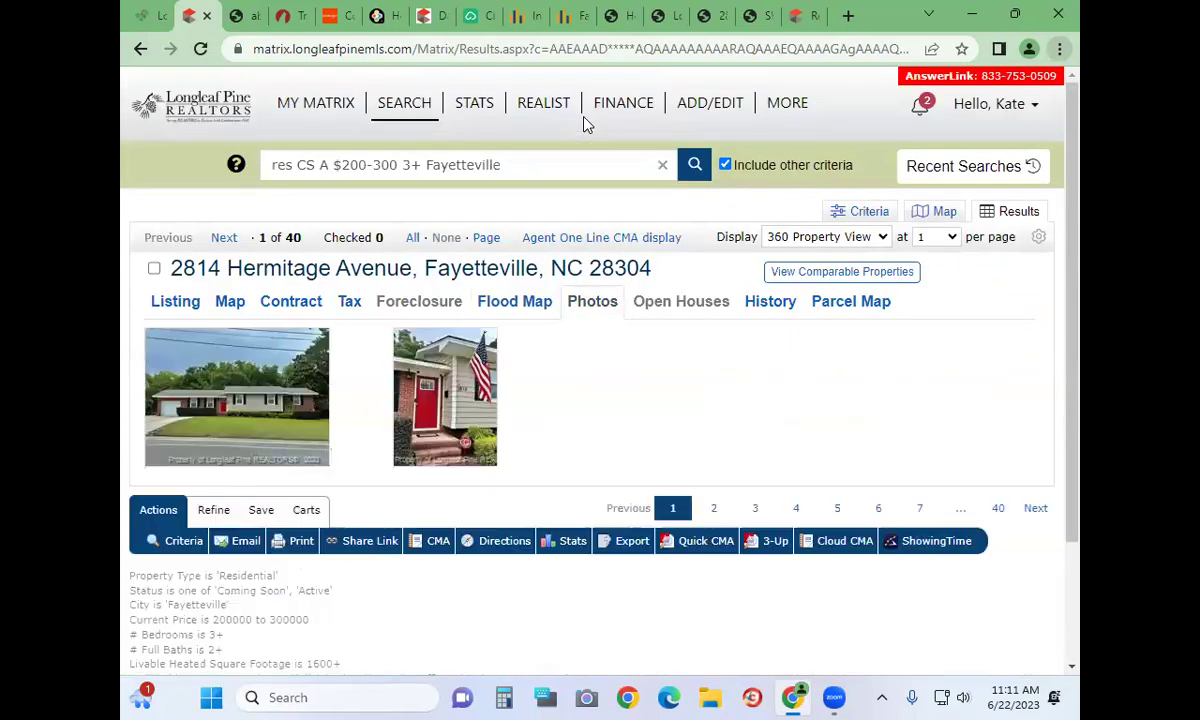
pyautogui.scroll(-3, 806, 423)
pyautogui.scroll(3, 804, 410)
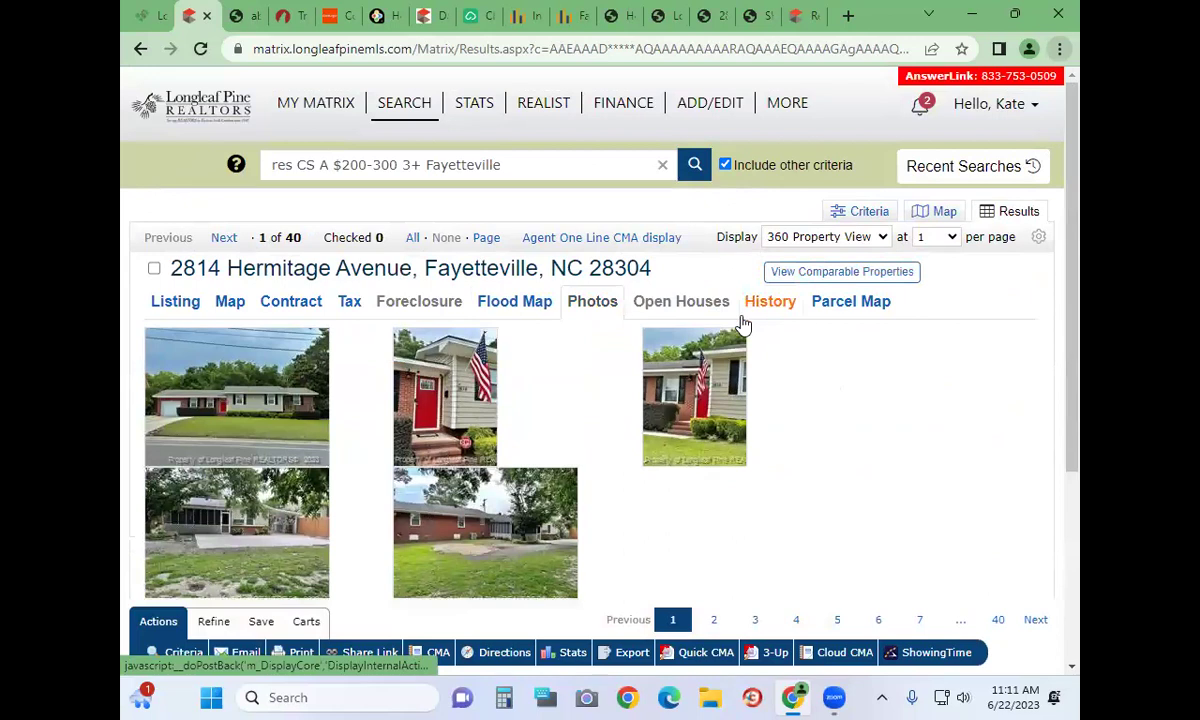
pyautogui.click(756, 303)
pyautogui.scroll(-2, 670, 453)
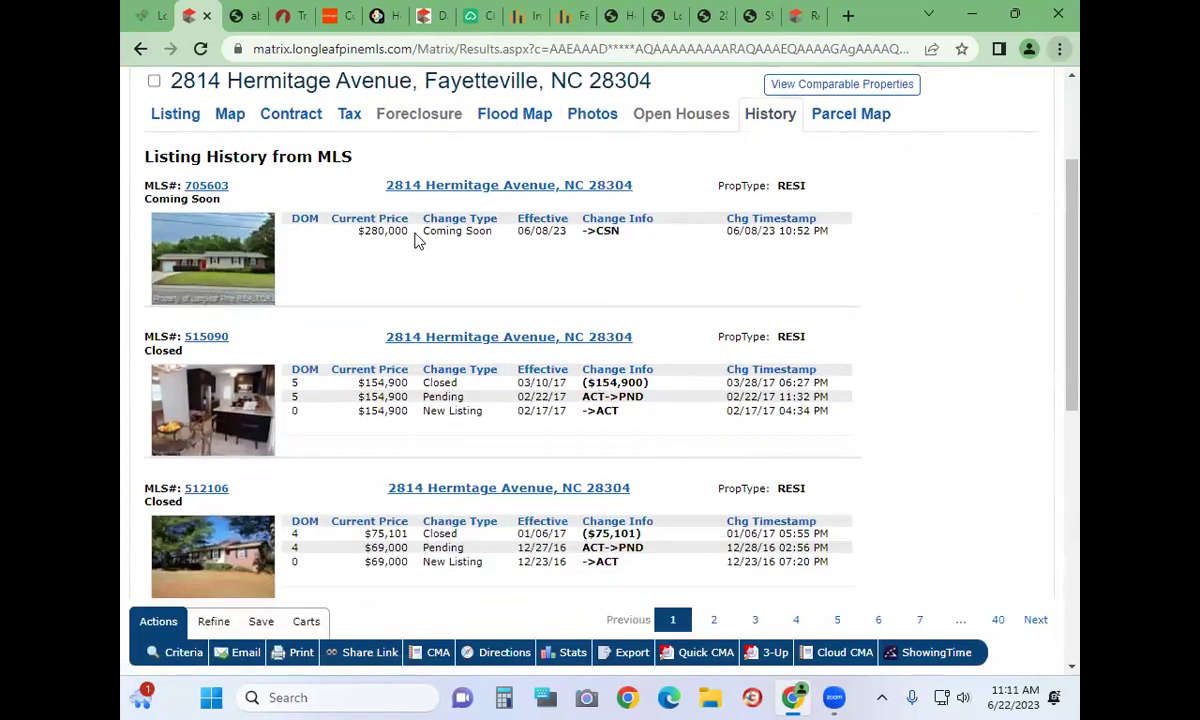
pyautogui.moveTo(727, 220); pyautogui.dragTo(903, 240)
pyautogui.click(516, 241)
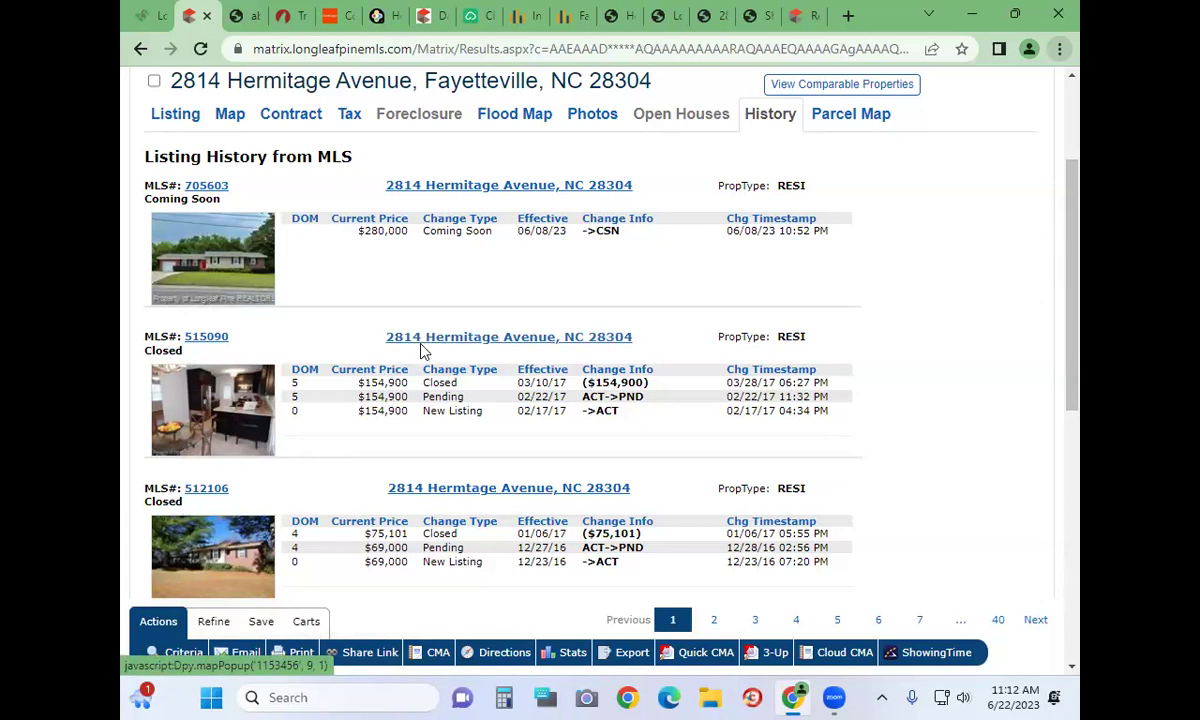
pyautogui.scroll(-2, 525, 418)
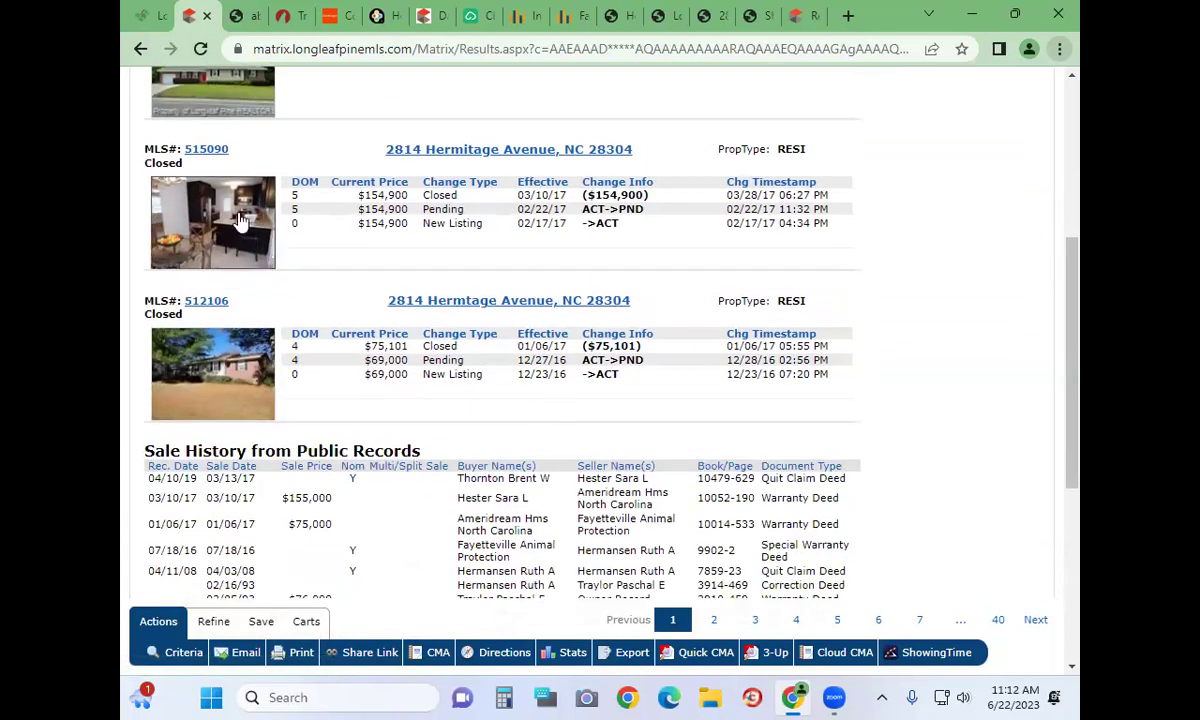
pyautogui.scroll(4, 235, 245)
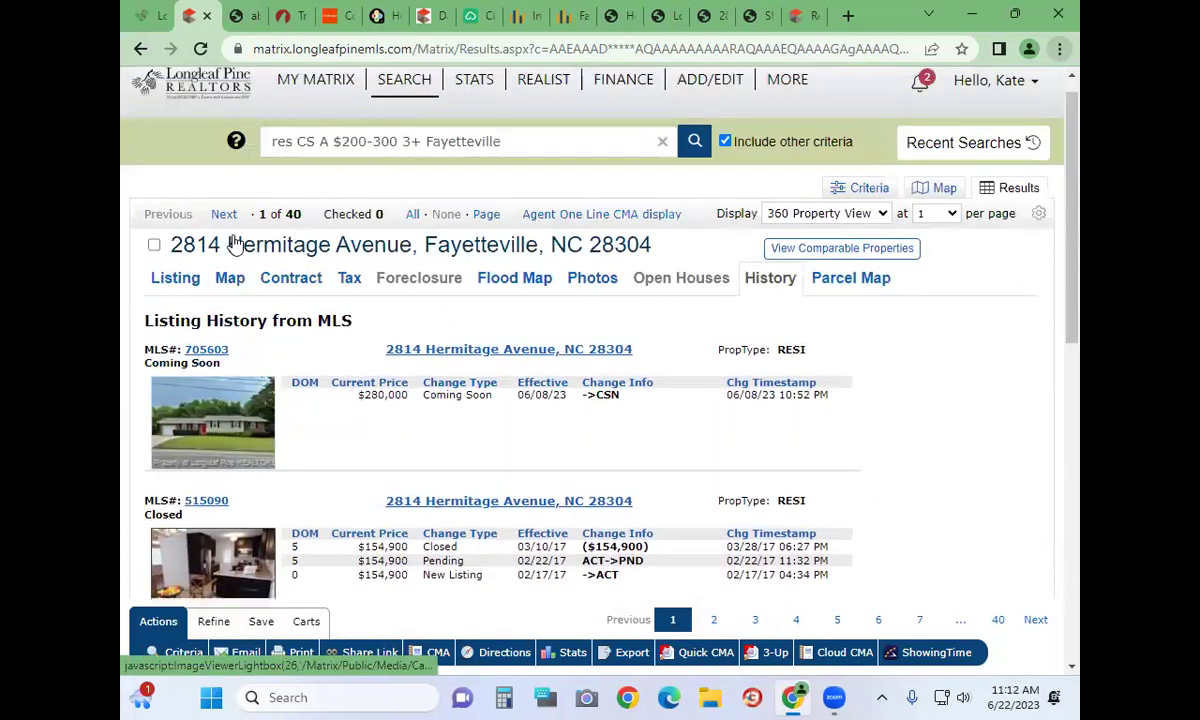
pyautogui.scroll(-5, 820, 457)
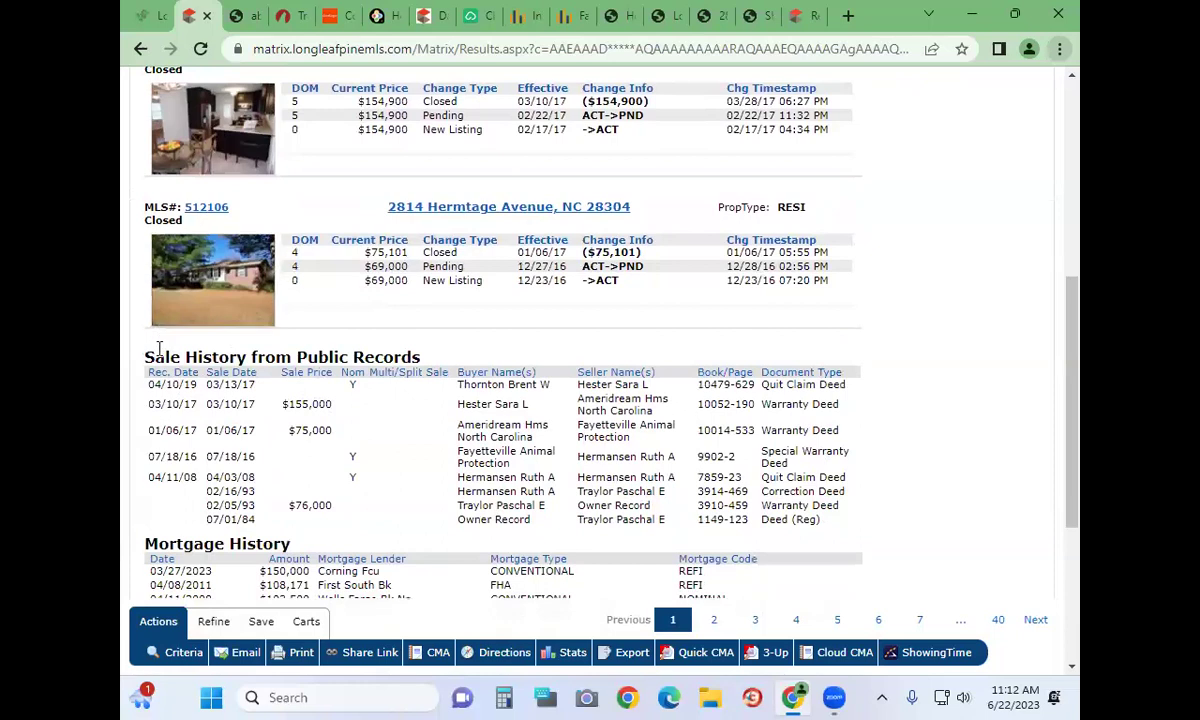
pyautogui.moveTo(174, 350); pyautogui.dragTo(996, 485)
pyautogui.click(996, 487)
pyautogui.scroll(-1, 876, 520)
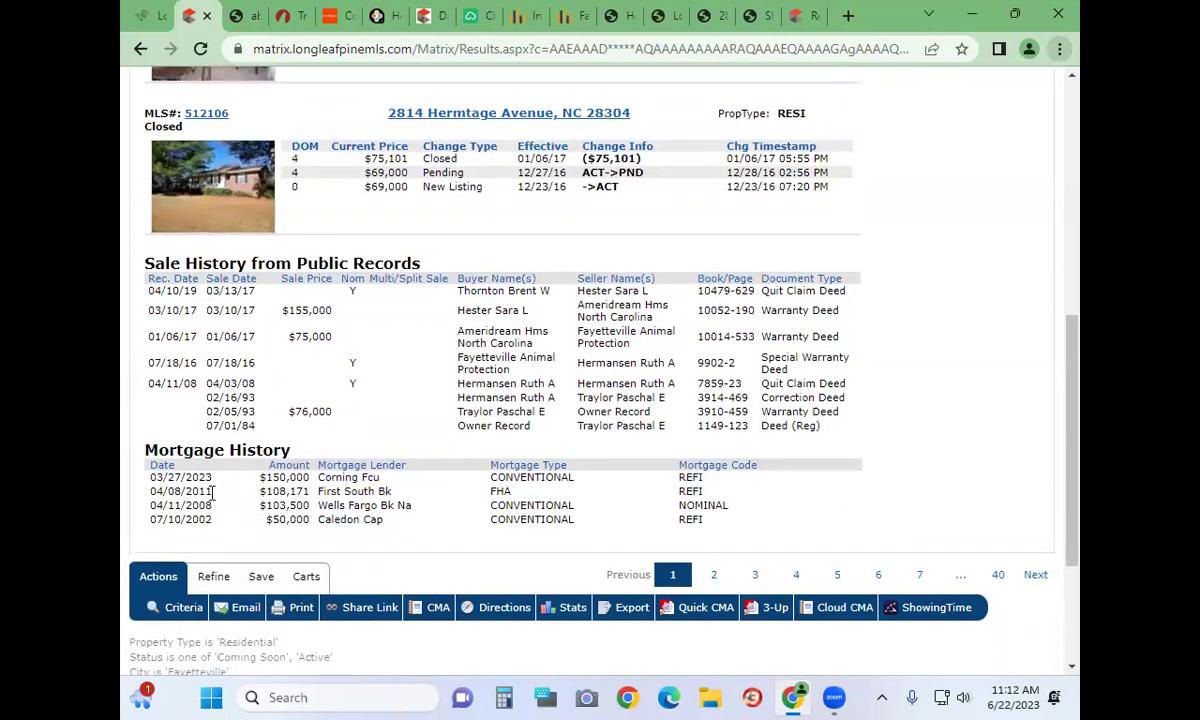
pyautogui.scroll(5, 211, 491)
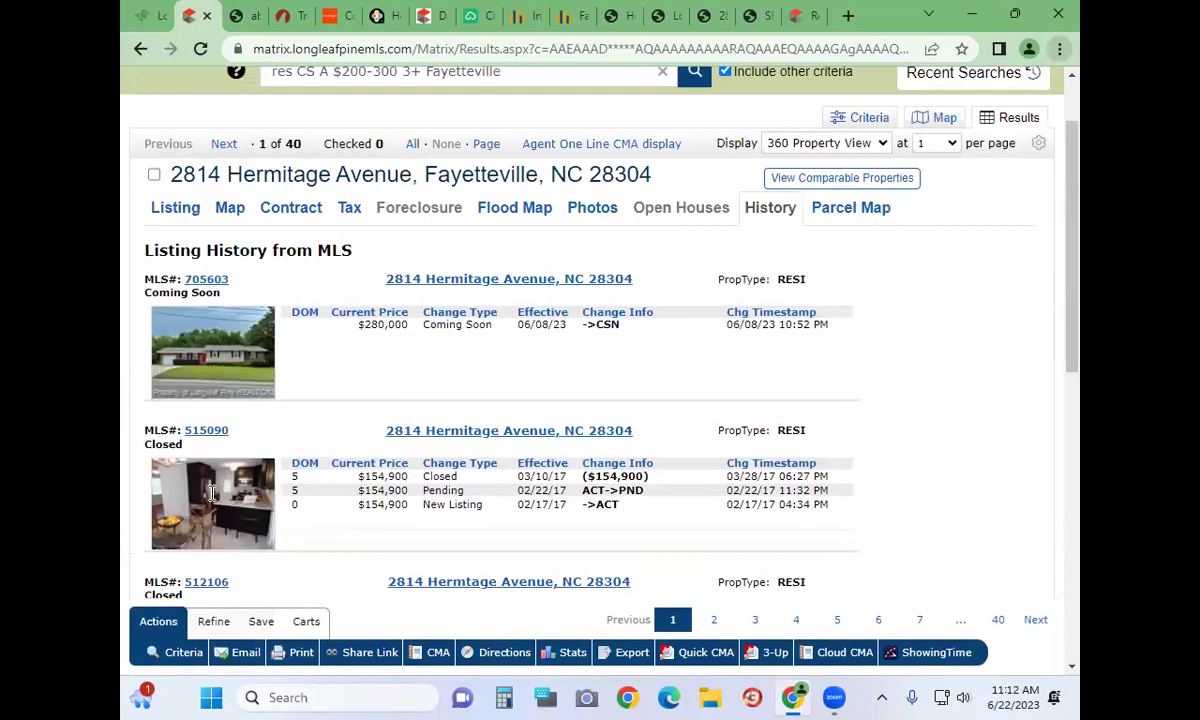
pyautogui.click(878, 226)
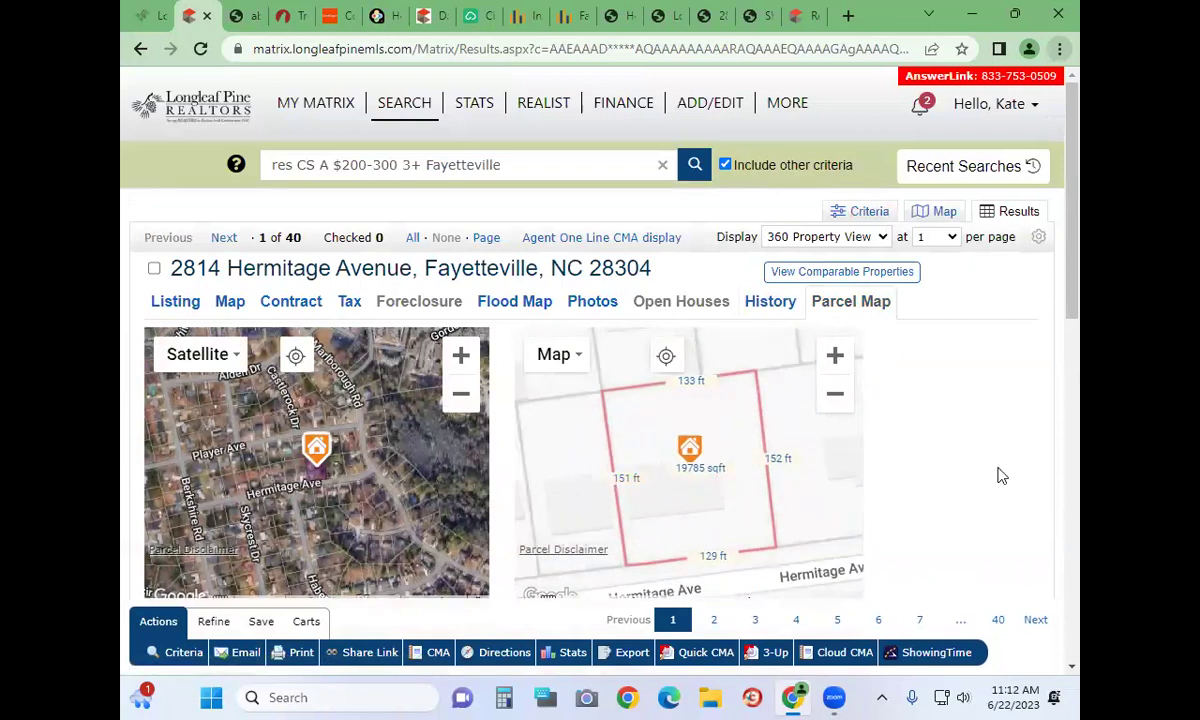
# Turn on the Elementary Schools layer on the satellite parcel map and zoom out three levels
pyautogui.scroll(-2, 940, 420)
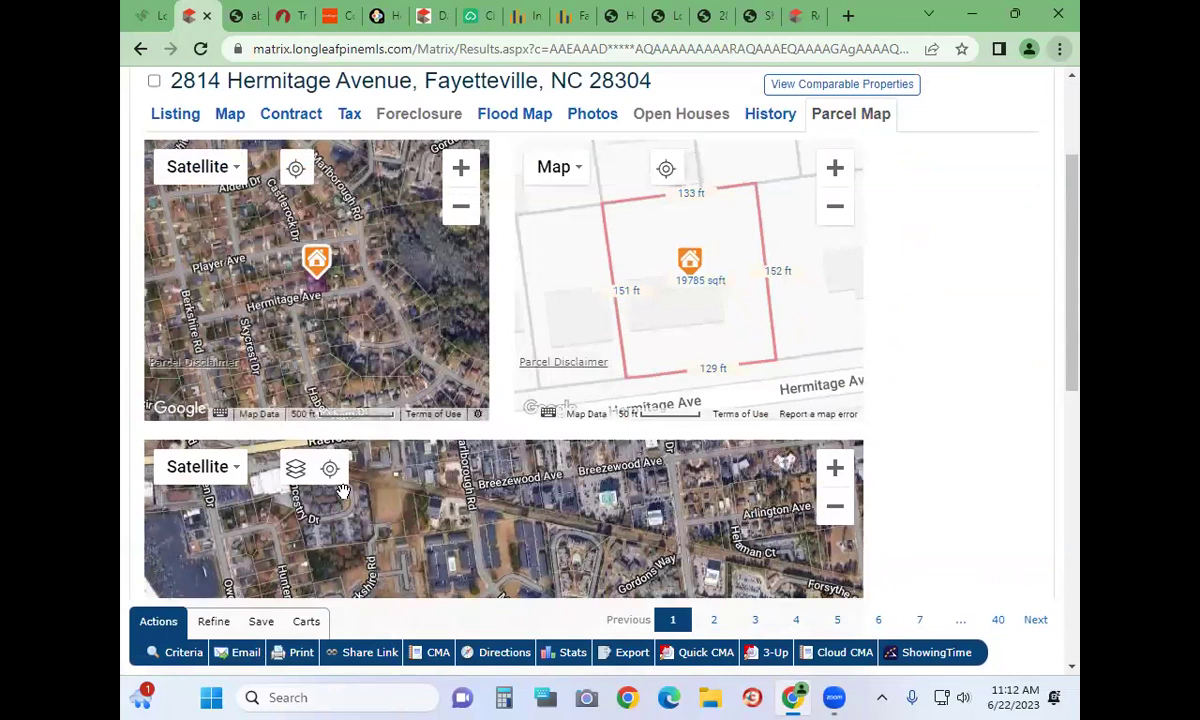
pyautogui.scroll(-3, 330, 470)
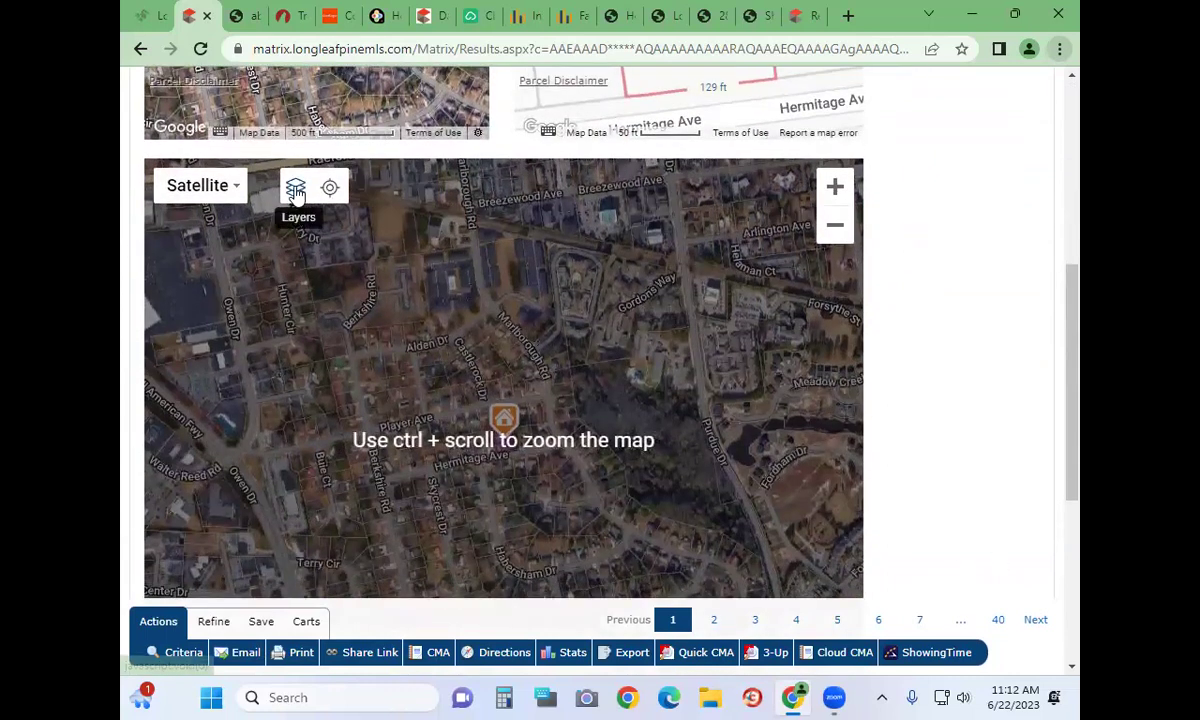
pyautogui.click(295, 187)
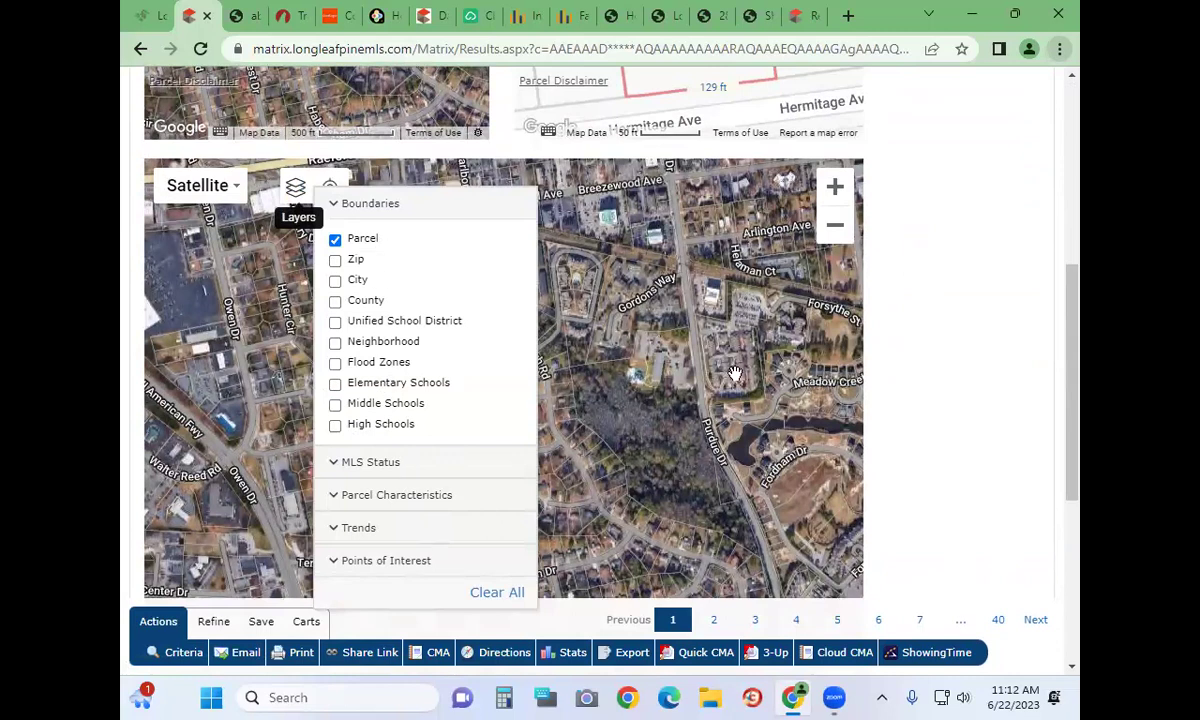
pyautogui.click(335, 385)
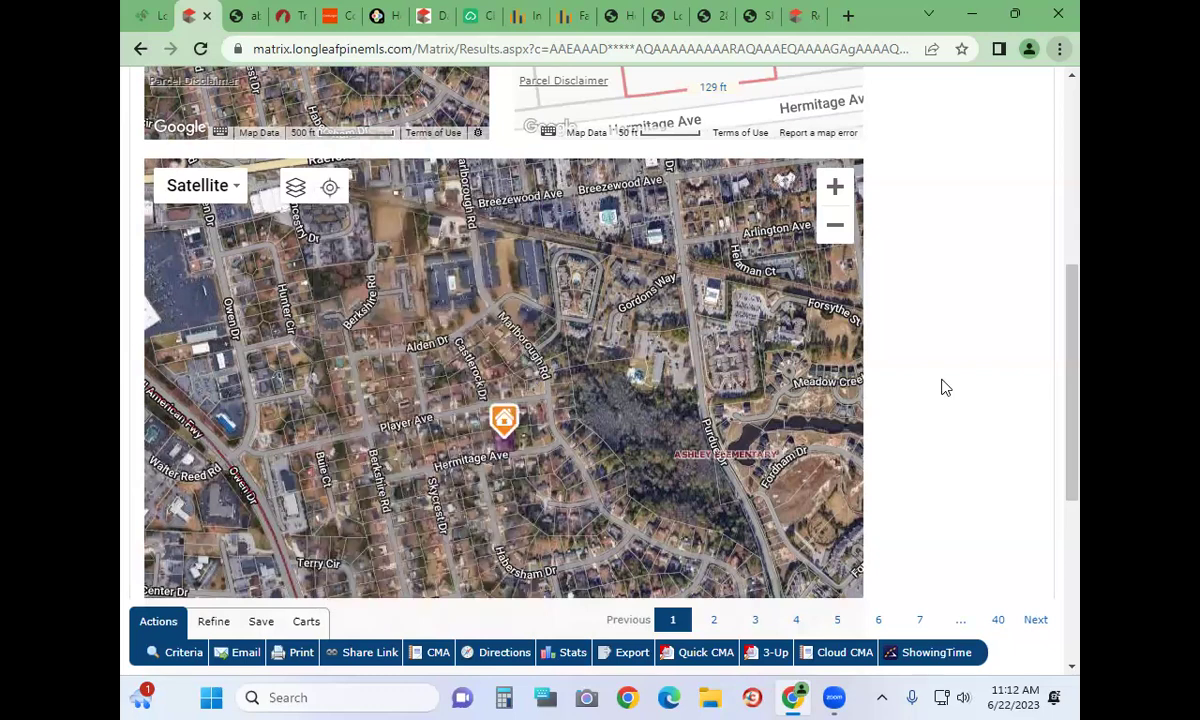
pyautogui.click(836, 226)
pyautogui.click(836, 226)
pyautogui.click(836, 226)
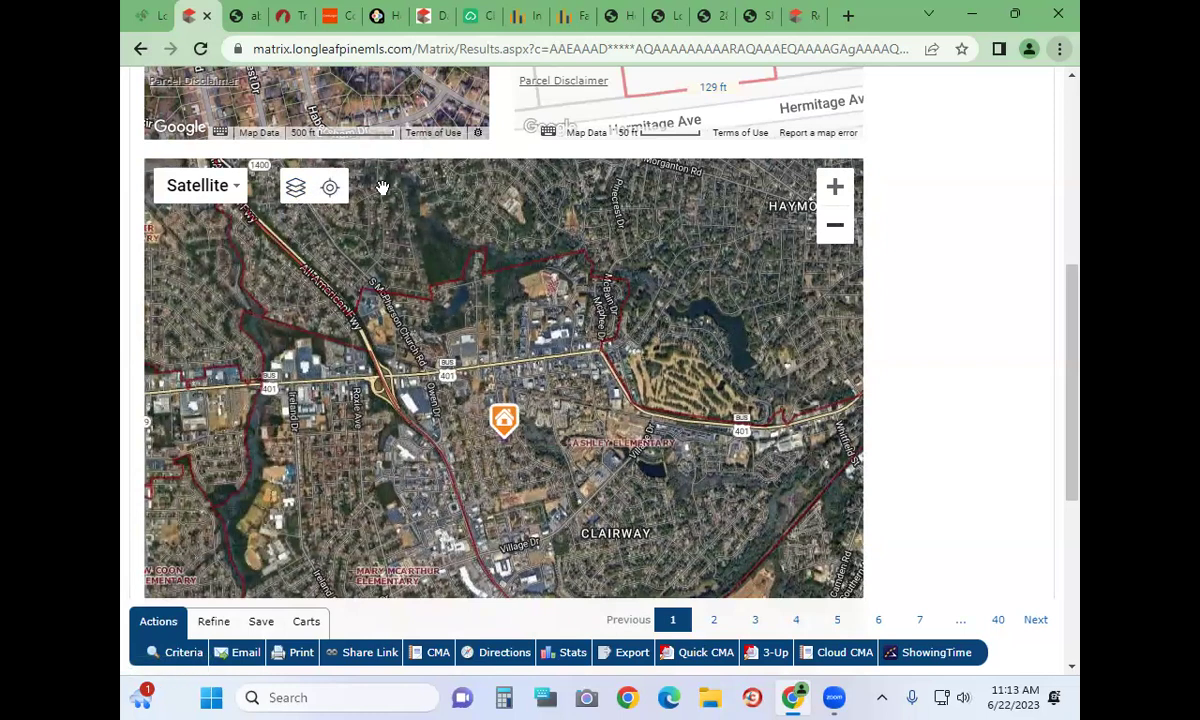
# Check the Parcel Characteristics layer options, then bring up the 20-comparable report for the listing
pyautogui.click(297, 199)
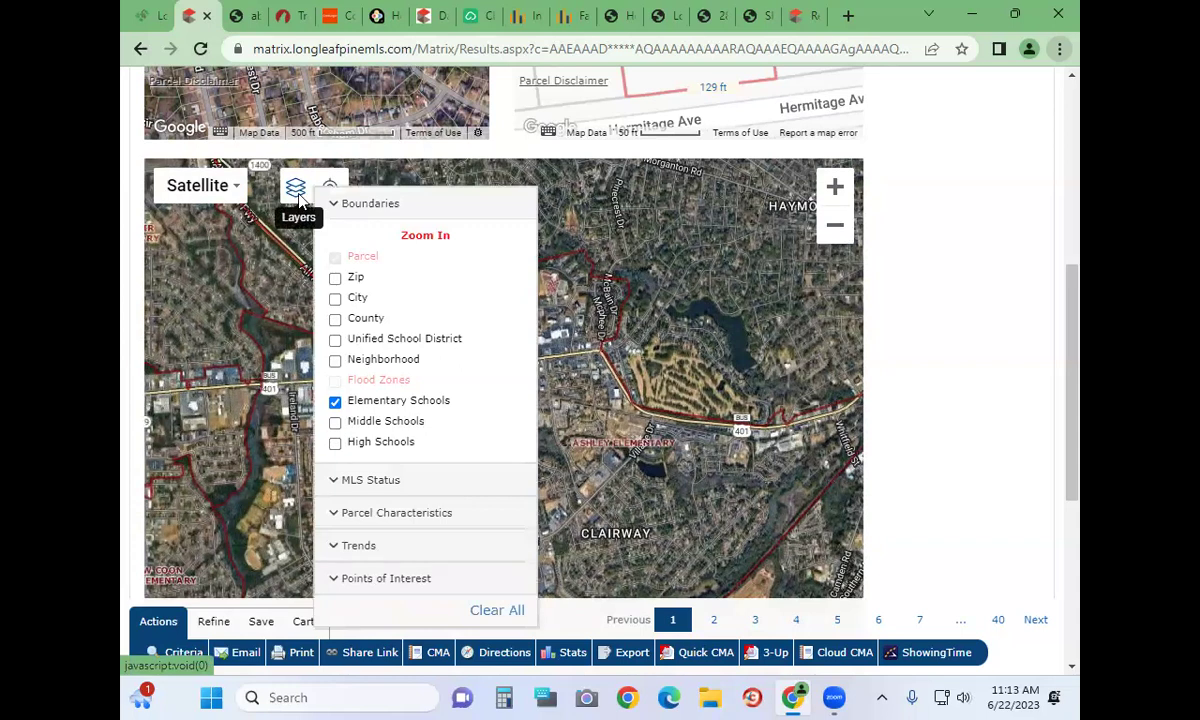
pyautogui.click(344, 516)
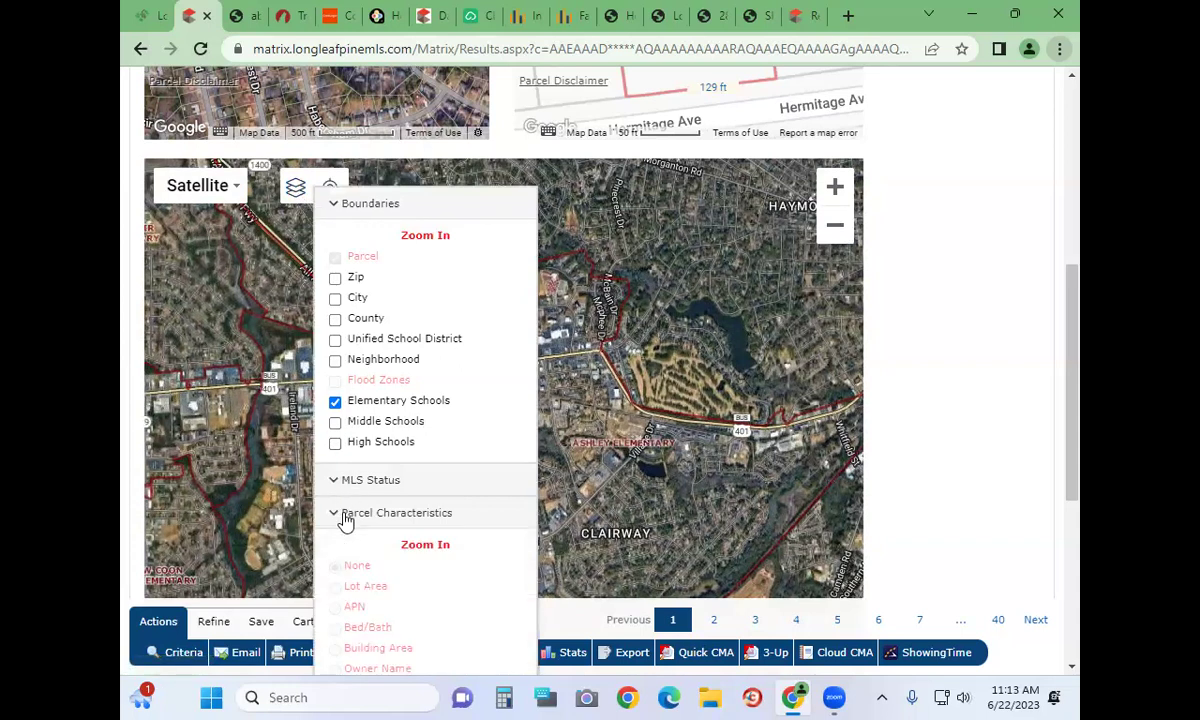
pyautogui.click(344, 514)
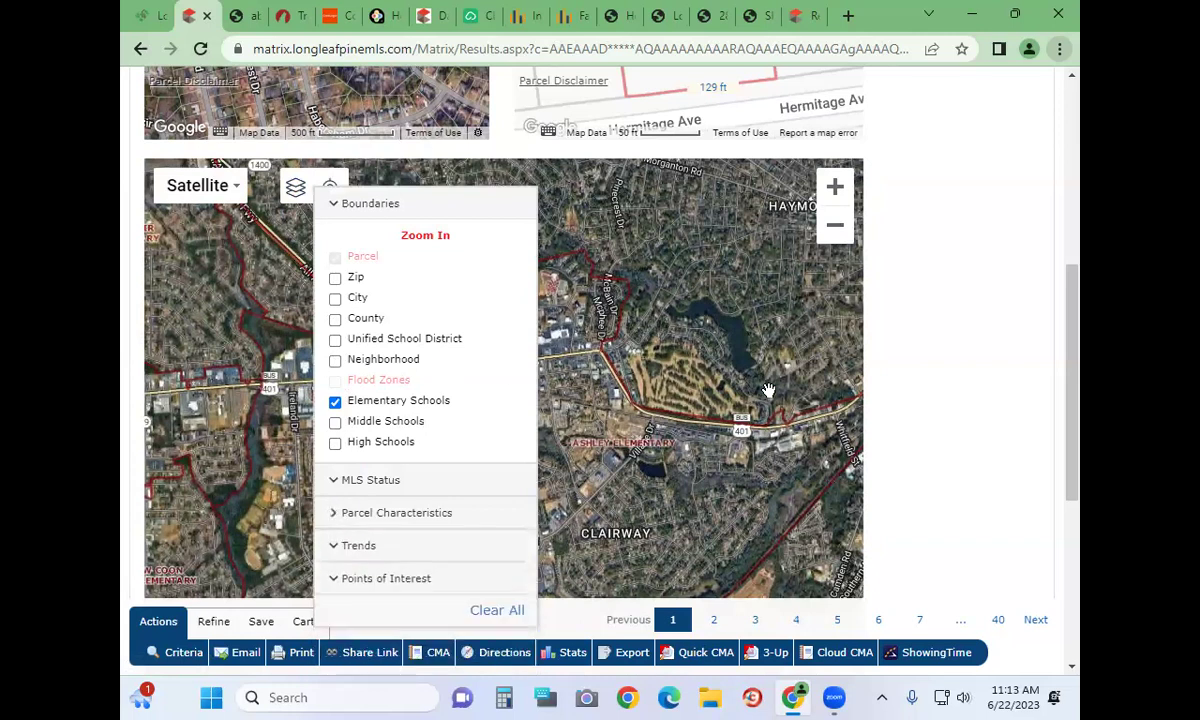
pyautogui.scroll(5, 943, 361)
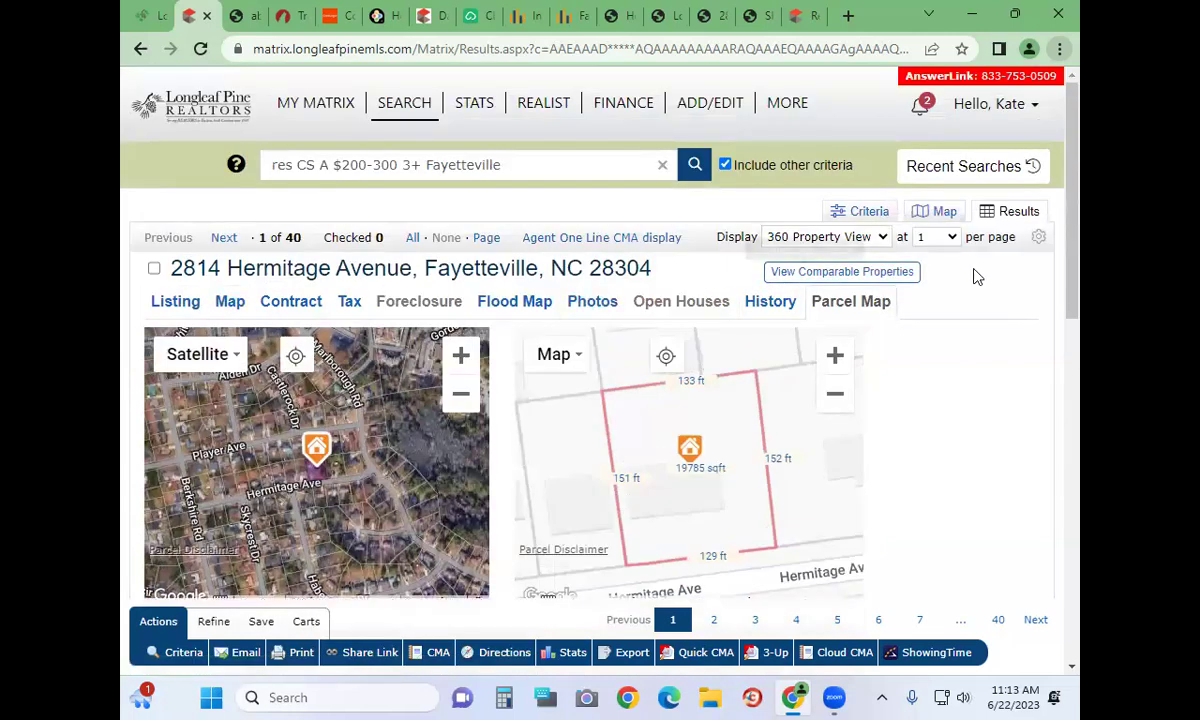
pyautogui.click(856, 274)
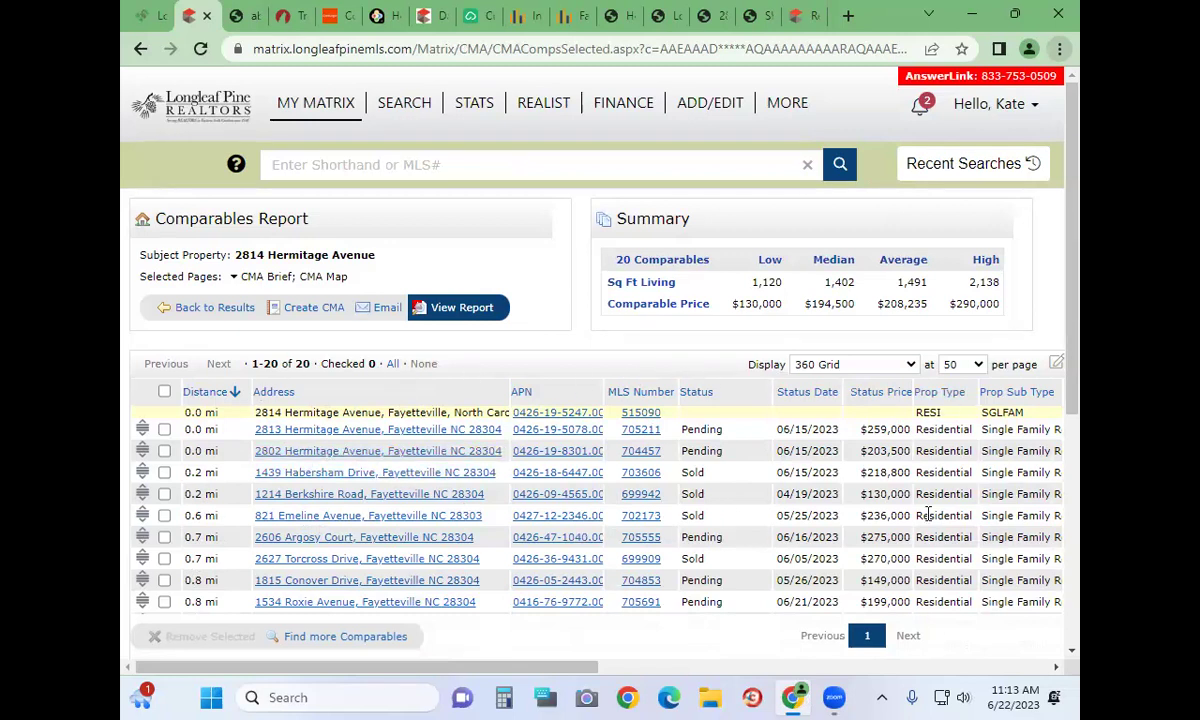
# Sort the 20 comparables by Status, then return to the search results
pyautogui.scroll(-3, 925, 500)
pyautogui.scroll(-3, 925, 500)
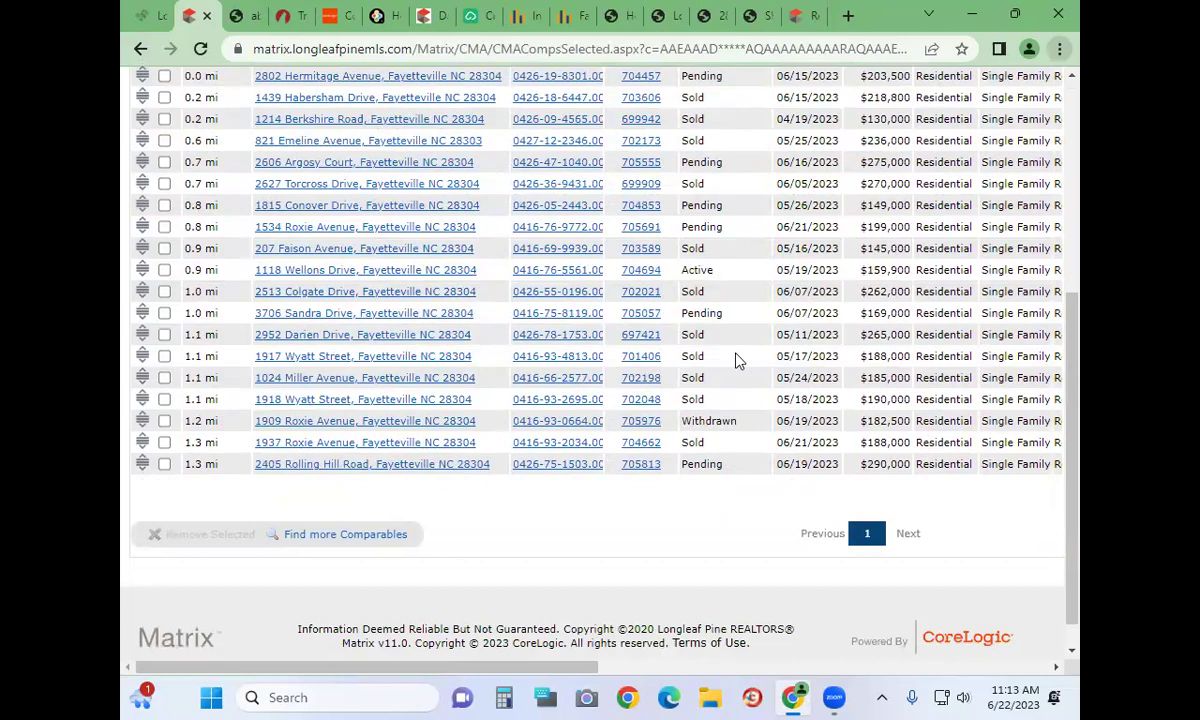
pyautogui.scroll(6, 700, 278)
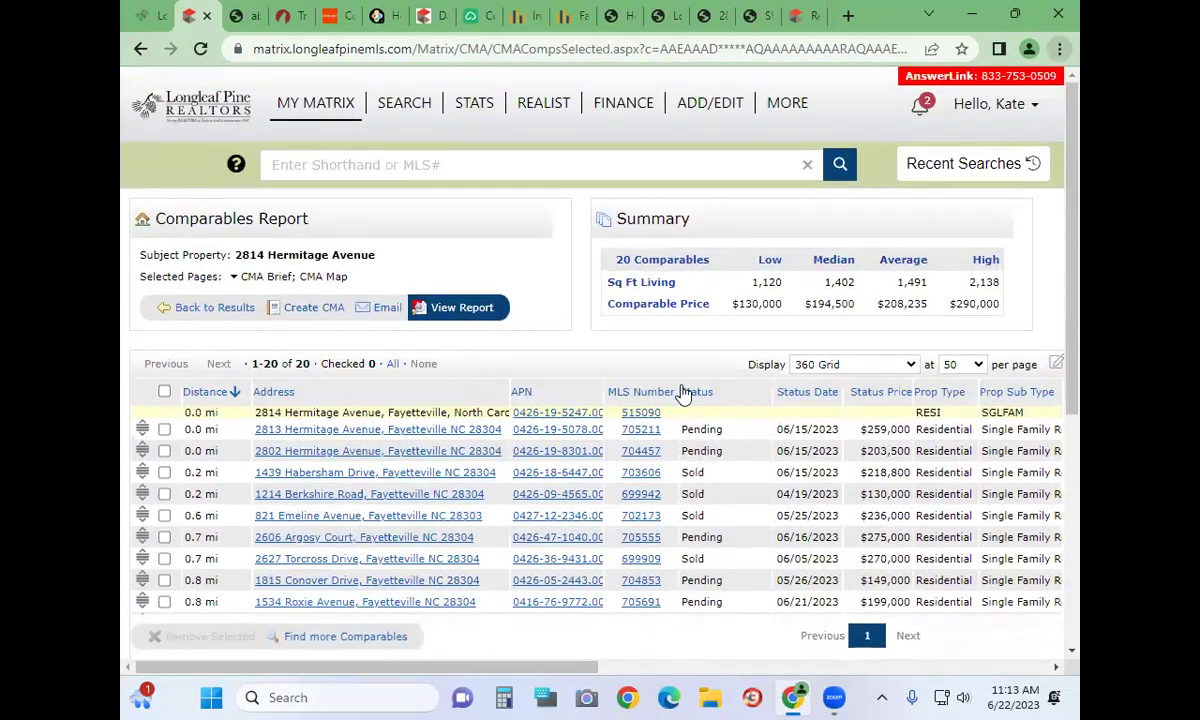
pyautogui.click(696, 393)
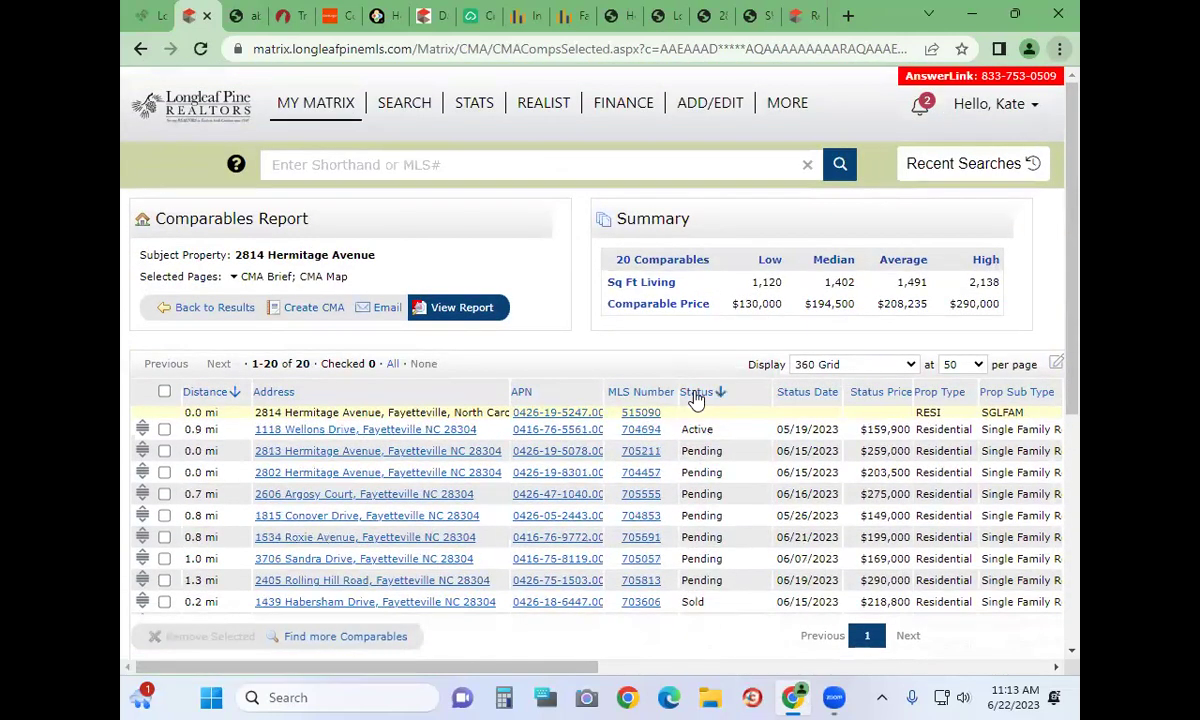
pyautogui.scroll(-5, 703, 430)
pyautogui.scroll(6, 703, 430)
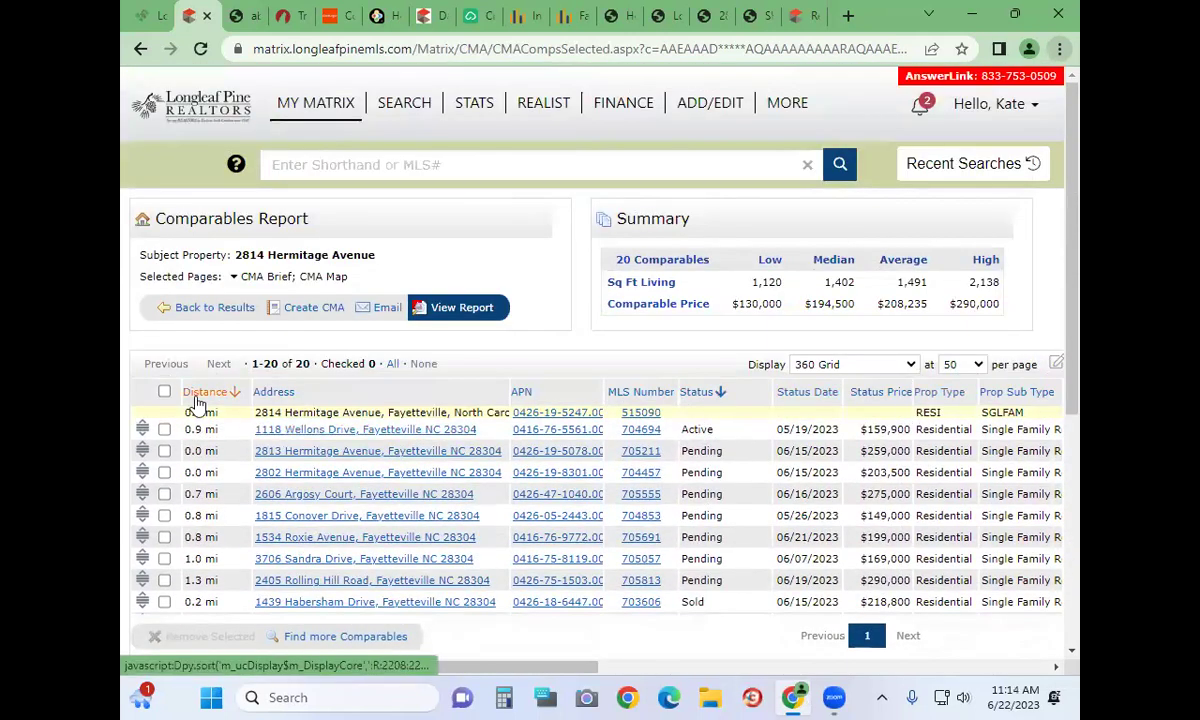
pyautogui.click(215, 307)
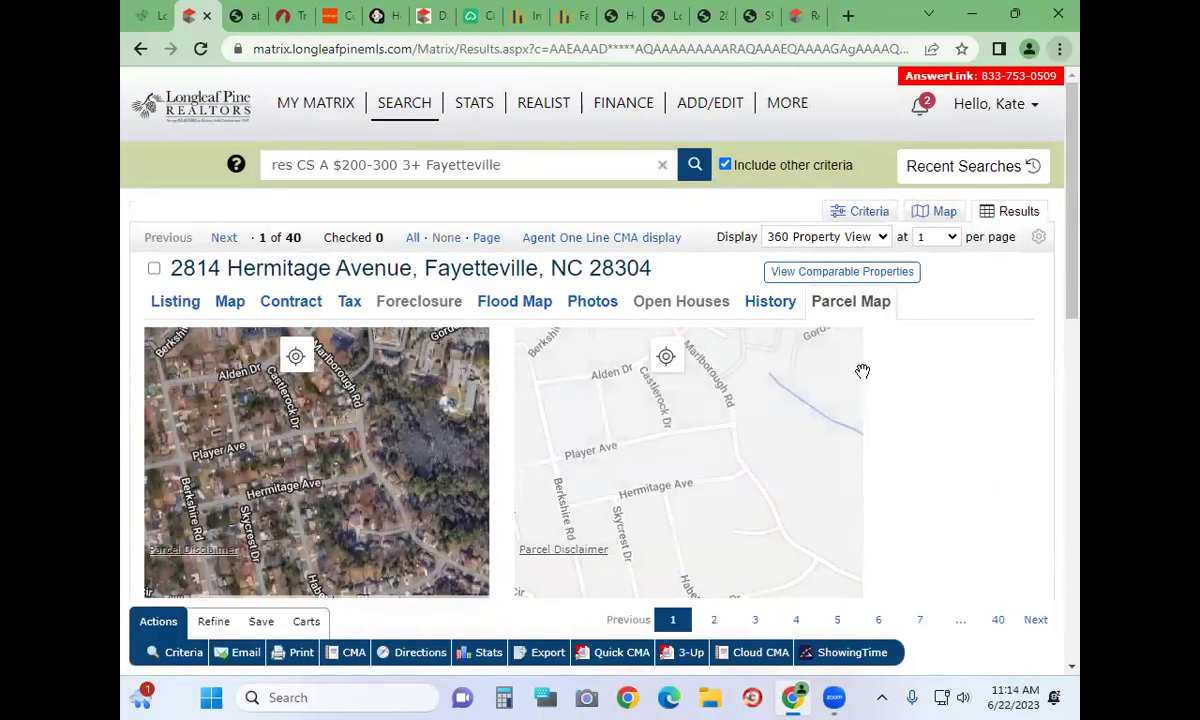
# Switch the 40 results to the Agent One Line CMA display at 100 per page
pyautogui.scroll(-6, 1007, 380)
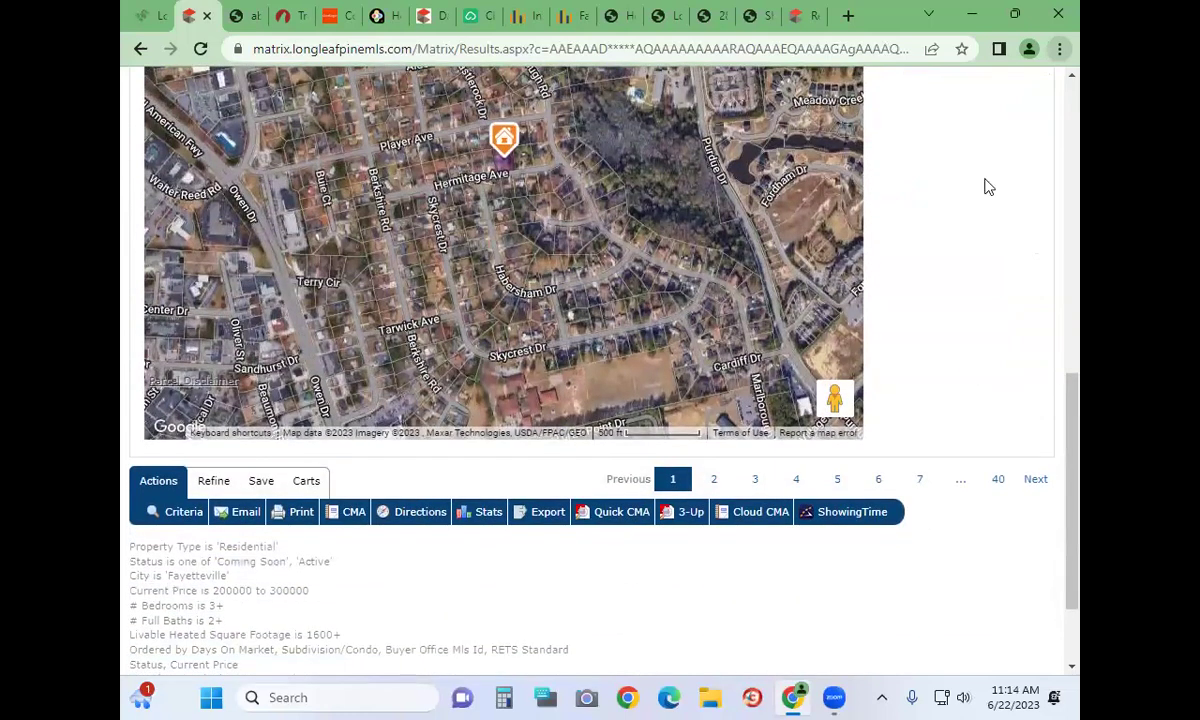
pyautogui.scroll(6, 796, 375)
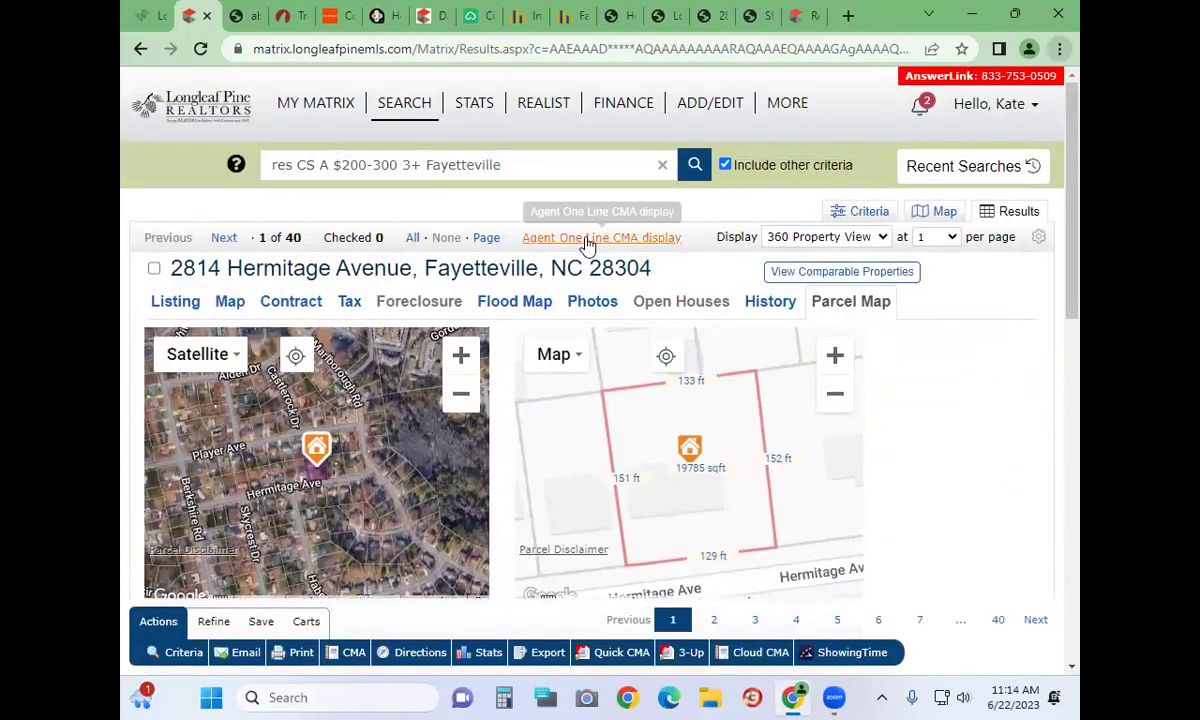
pyautogui.click(586, 238)
pyautogui.scroll(-1, 594, 341)
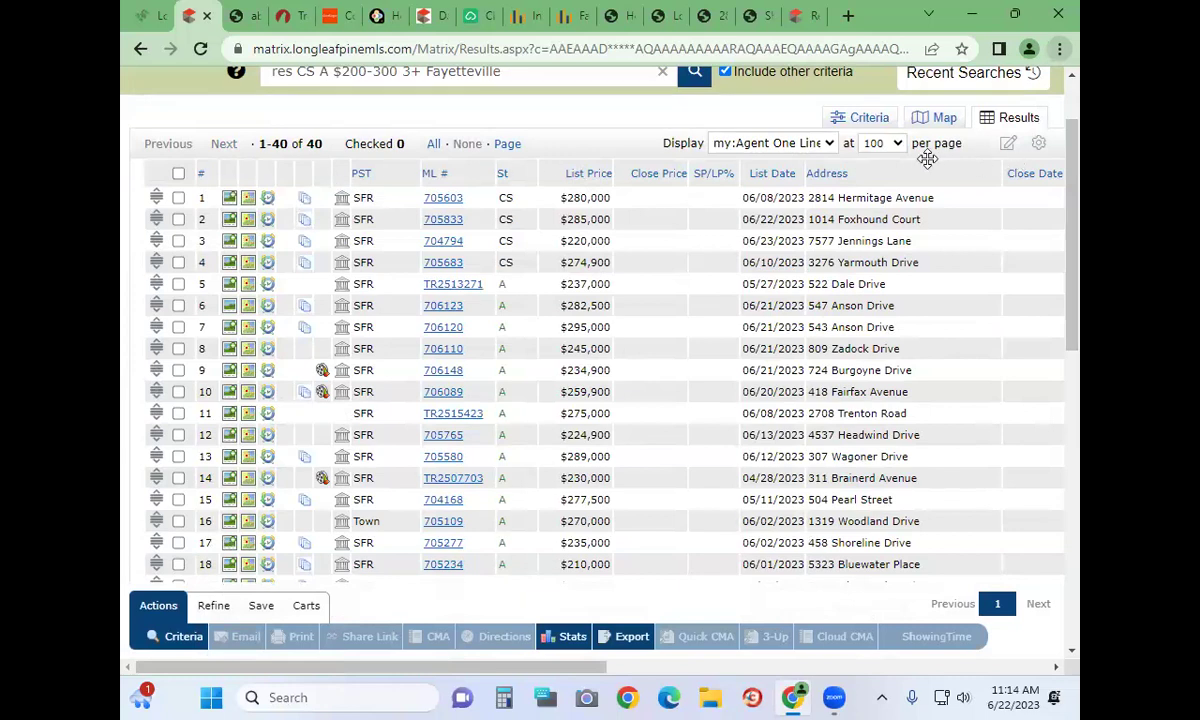
# Set the Agent One Line CMA display as the search starting default and save its settings
pyautogui.click(1039, 146)
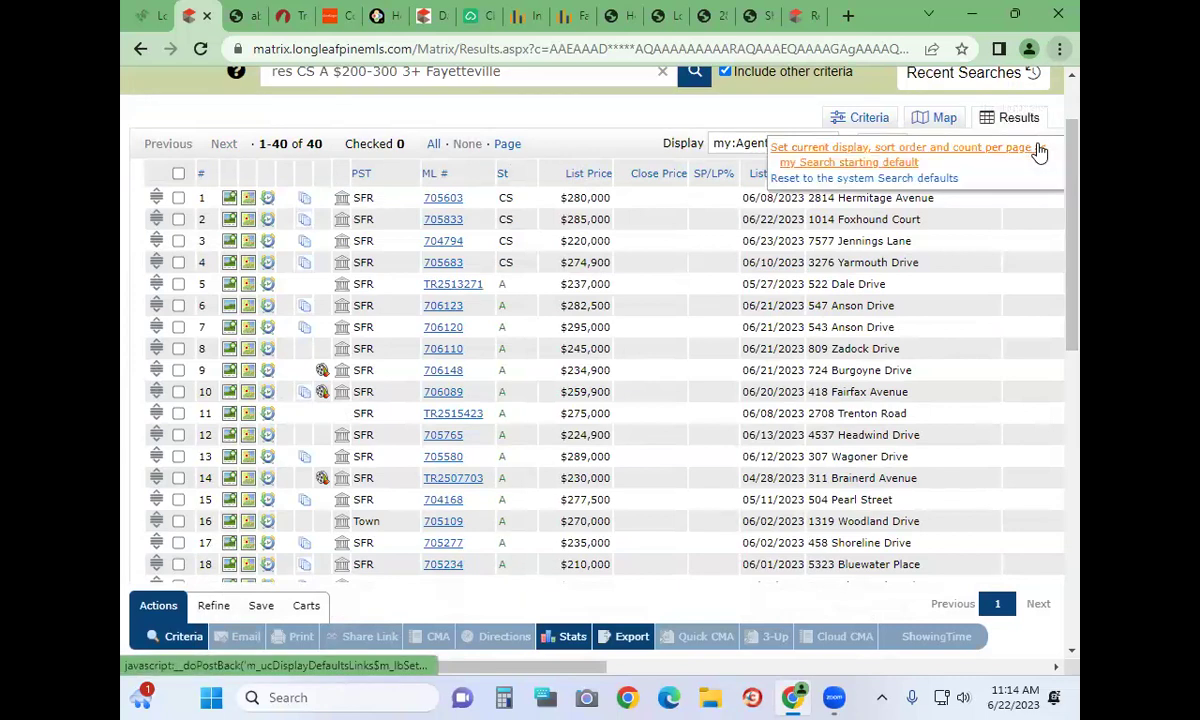
pyautogui.click(876, 163)
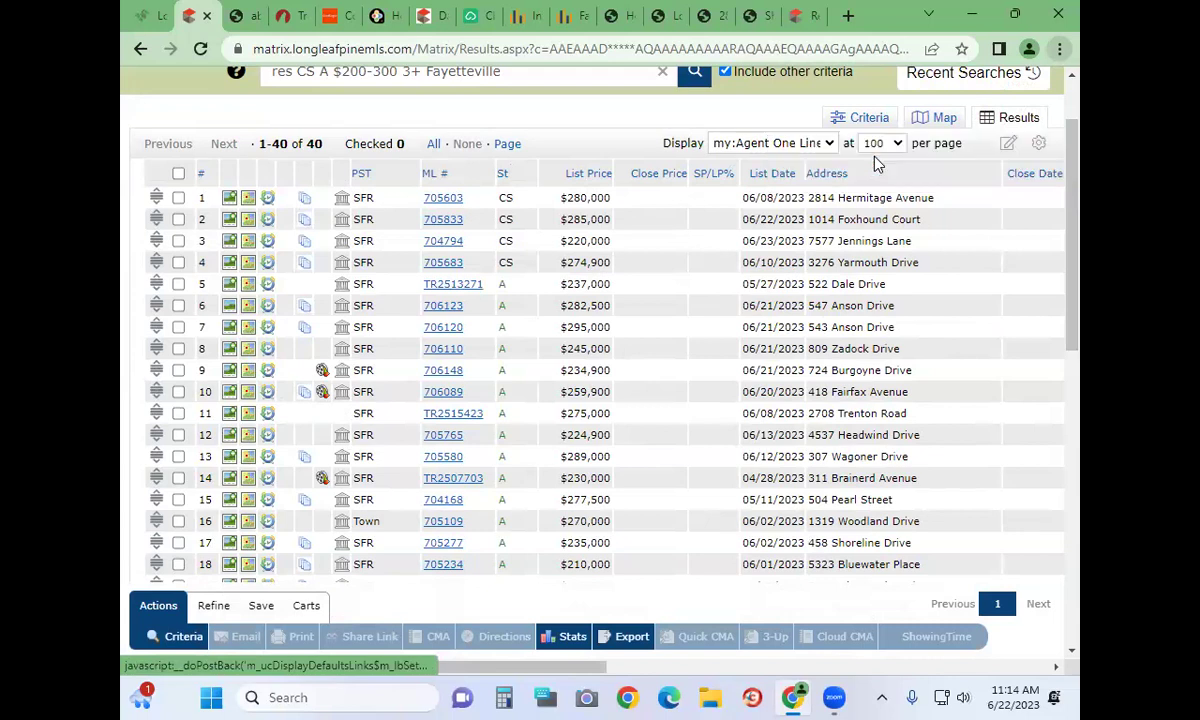
pyautogui.click(1006, 142)
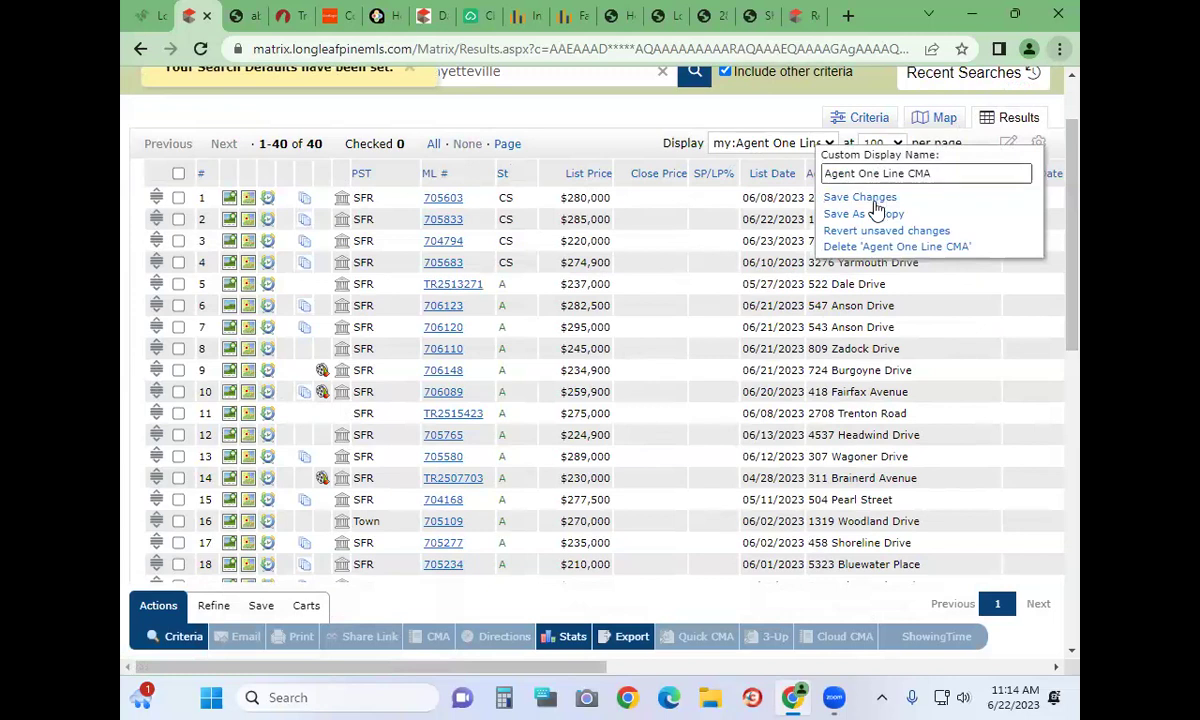
pyautogui.click(662, 152)
pyautogui.rightClick(637, 154)
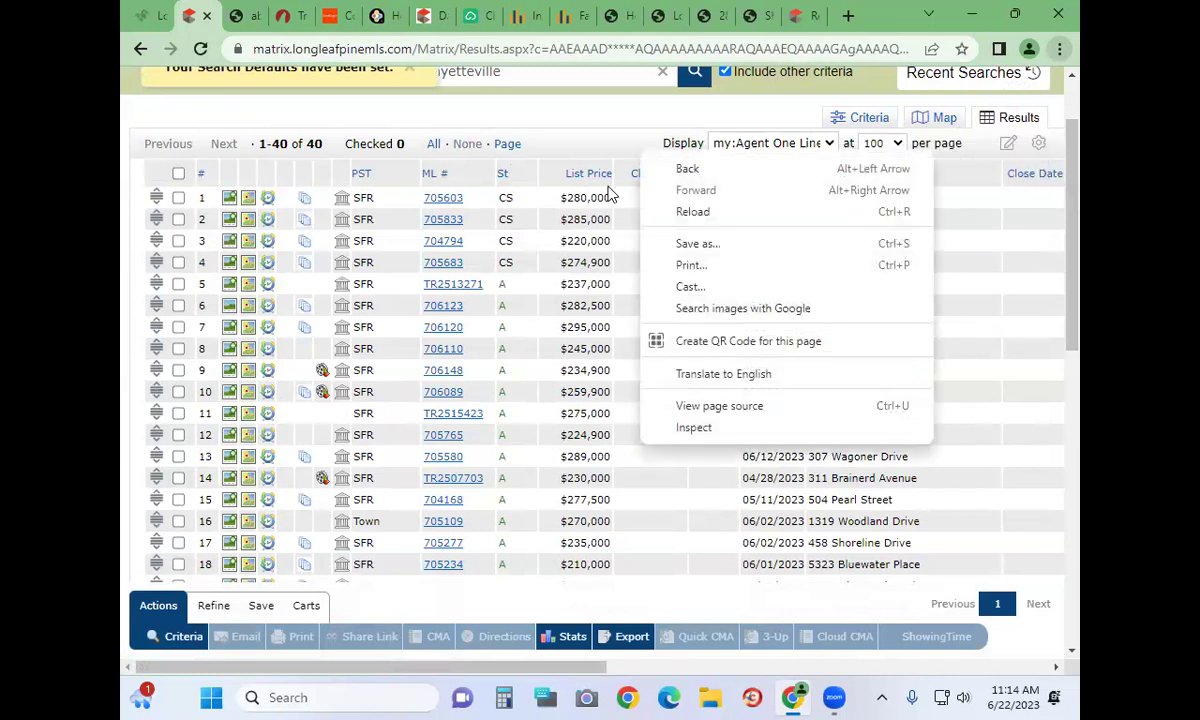
pyautogui.rightClick(546, 185)
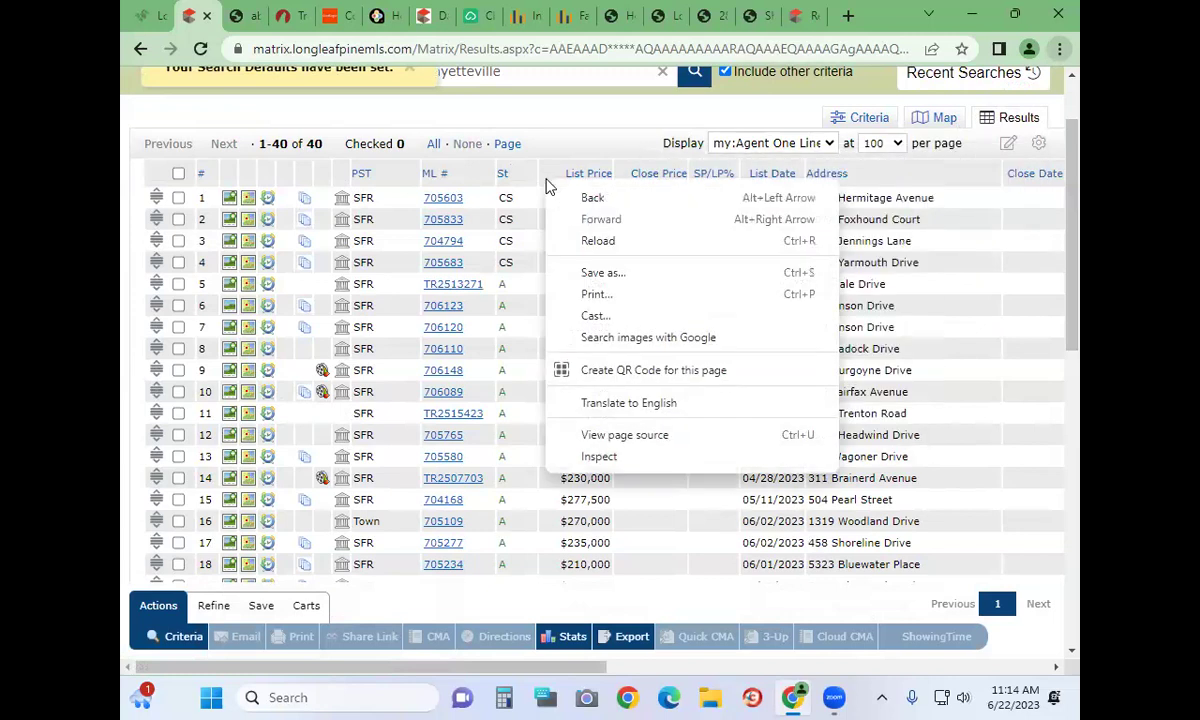
pyautogui.click(1056, 150)
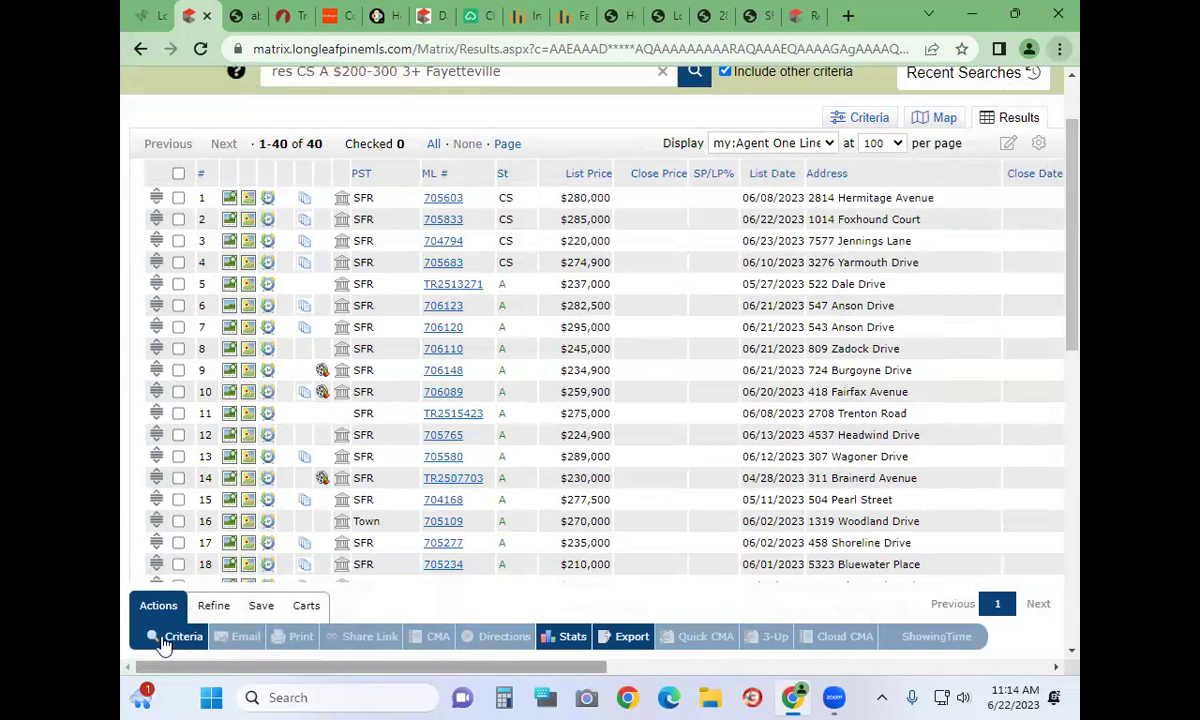
pyautogui.hscroll(10, 164, 645)
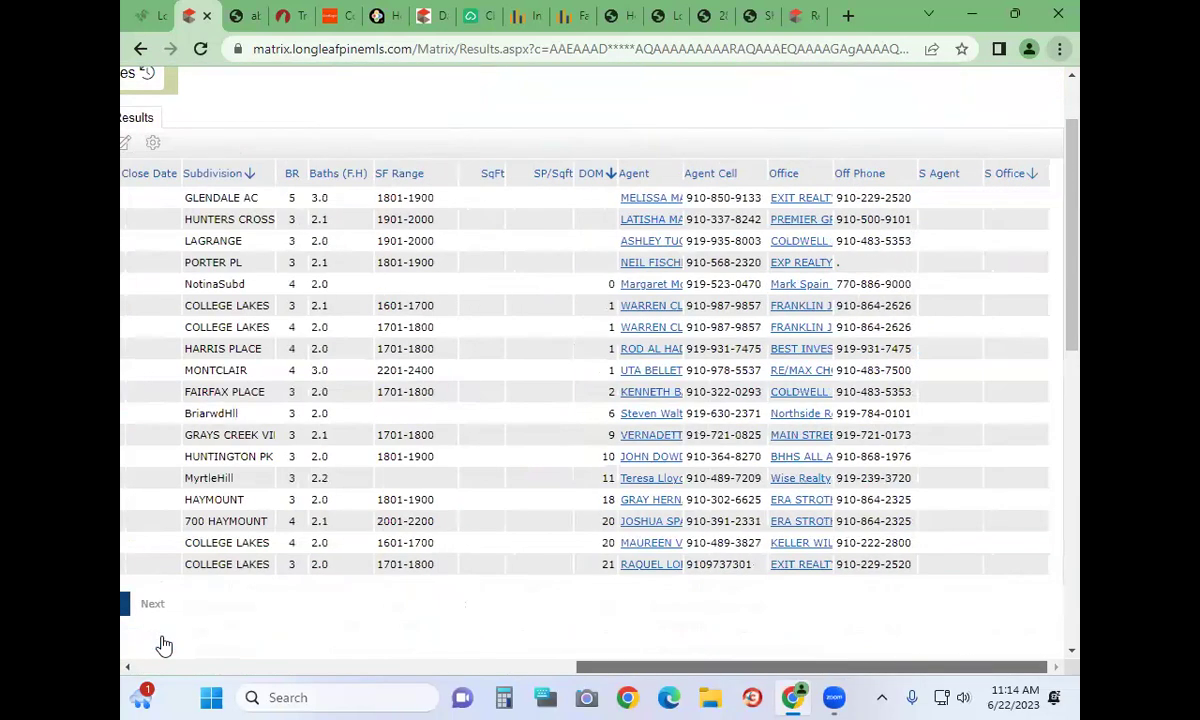
pyautogui.hscroll(-10, 164, 645)
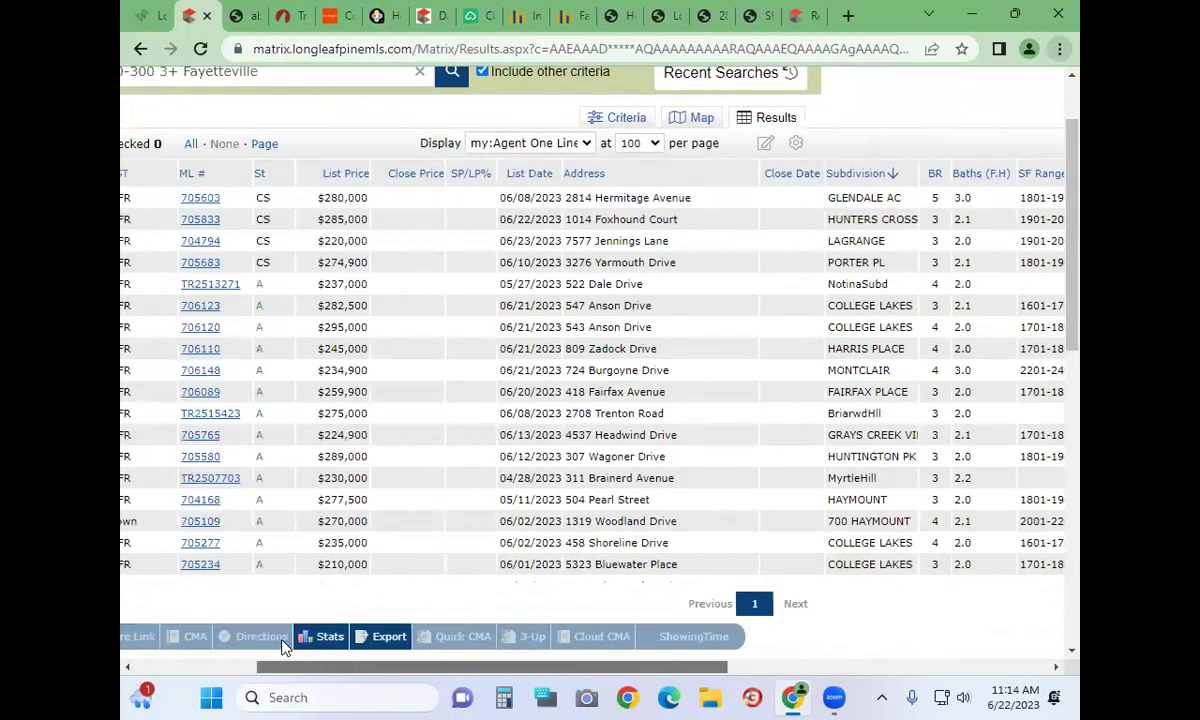
pyautogui.rightClick(805, 180)
pyautogui.rightClick(692, 175)
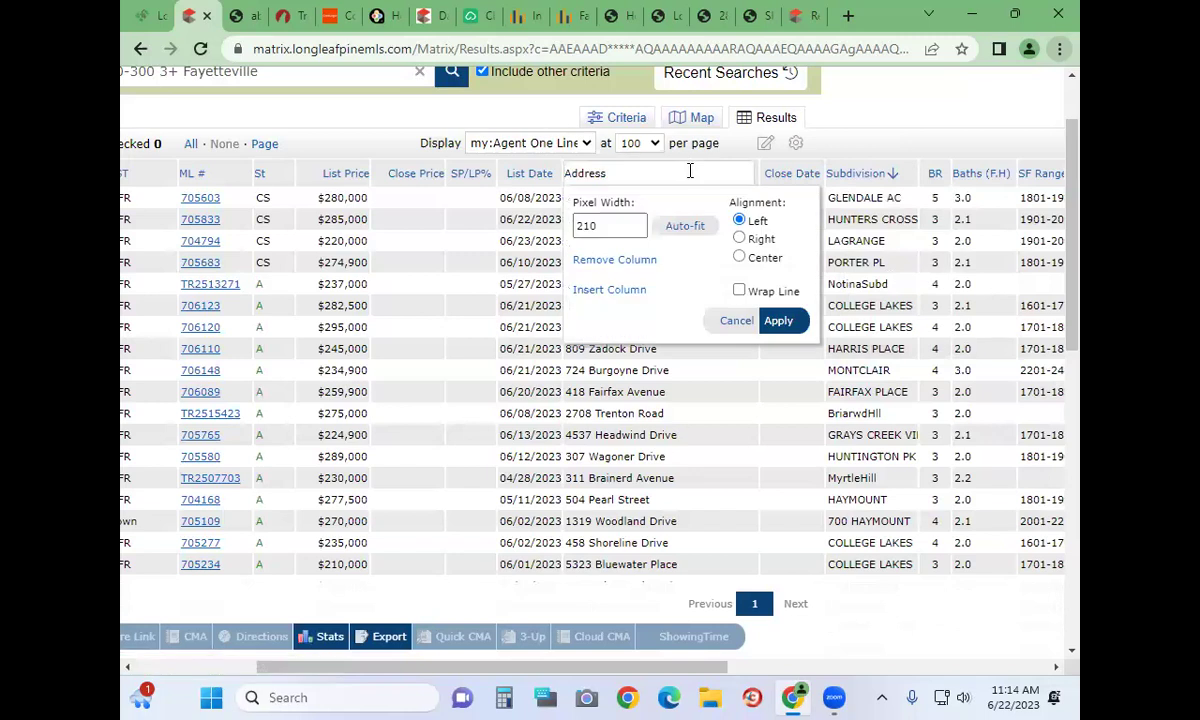
pyautogui.click(632, 291)
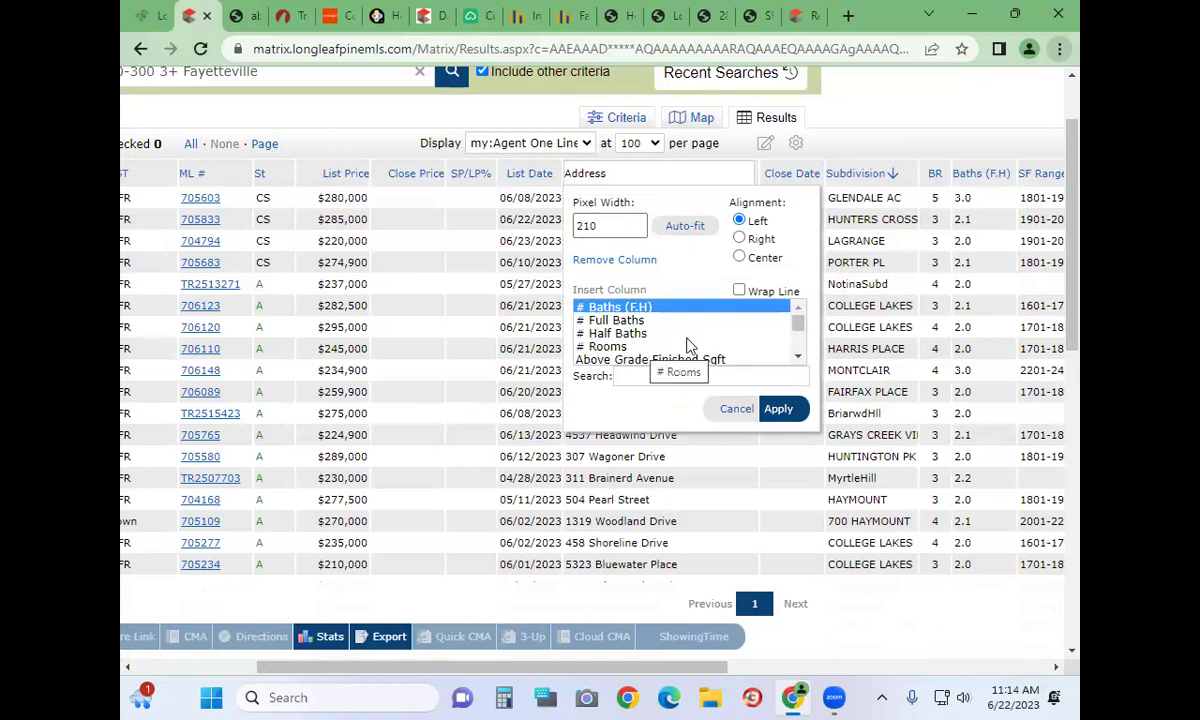
pyautogui.scroll(-5, 620, 335)
pyautogui.scroll(-6, 601, 322)
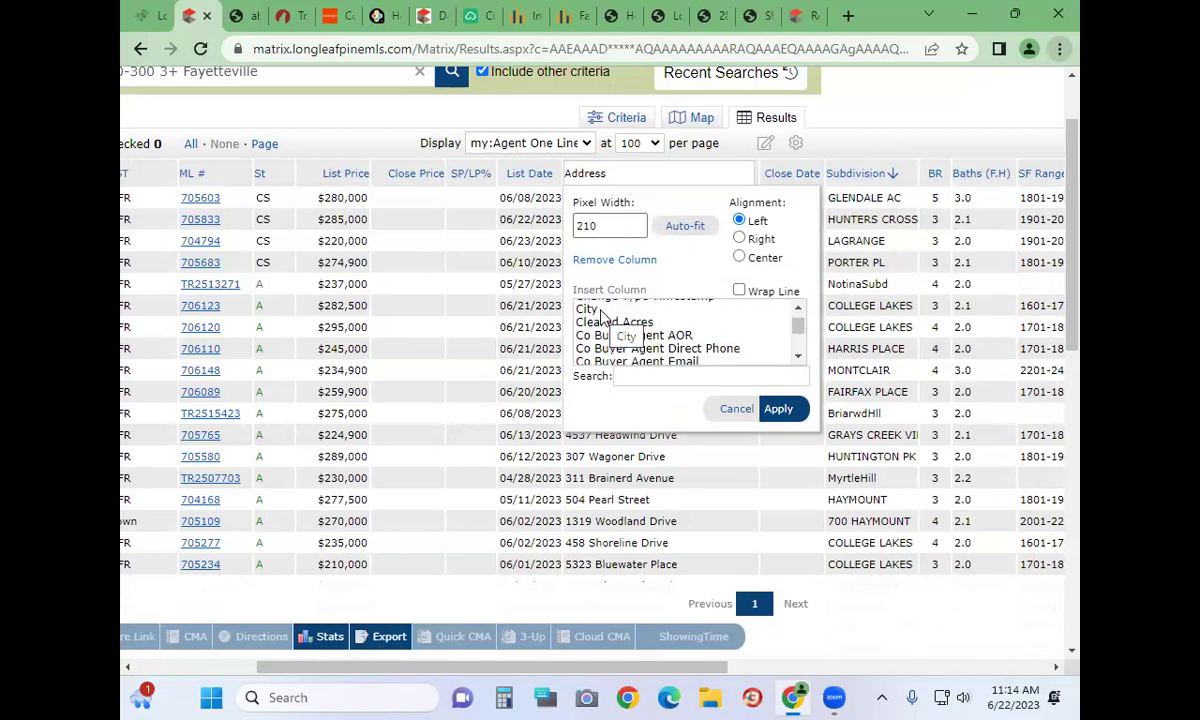
pyautogui.scroll(-5, 601, 316)
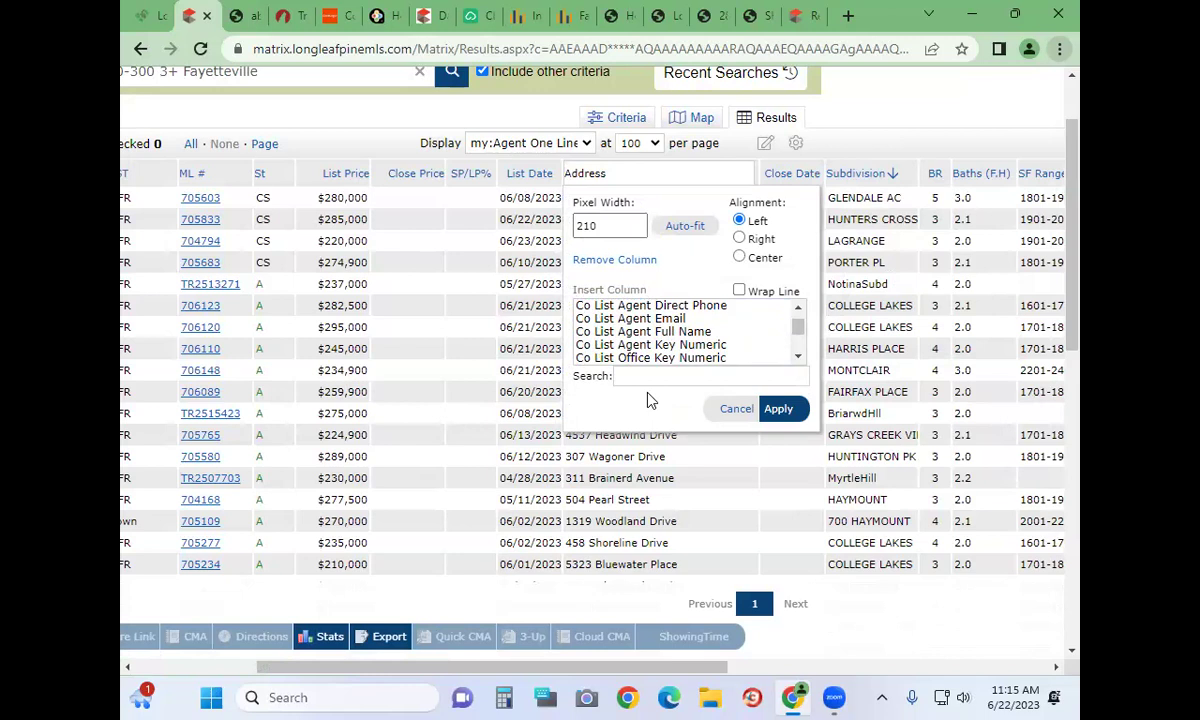
pyautogui.scroll(-1, 700, 330)
pyautogui.scroll(-2, 700, 330)
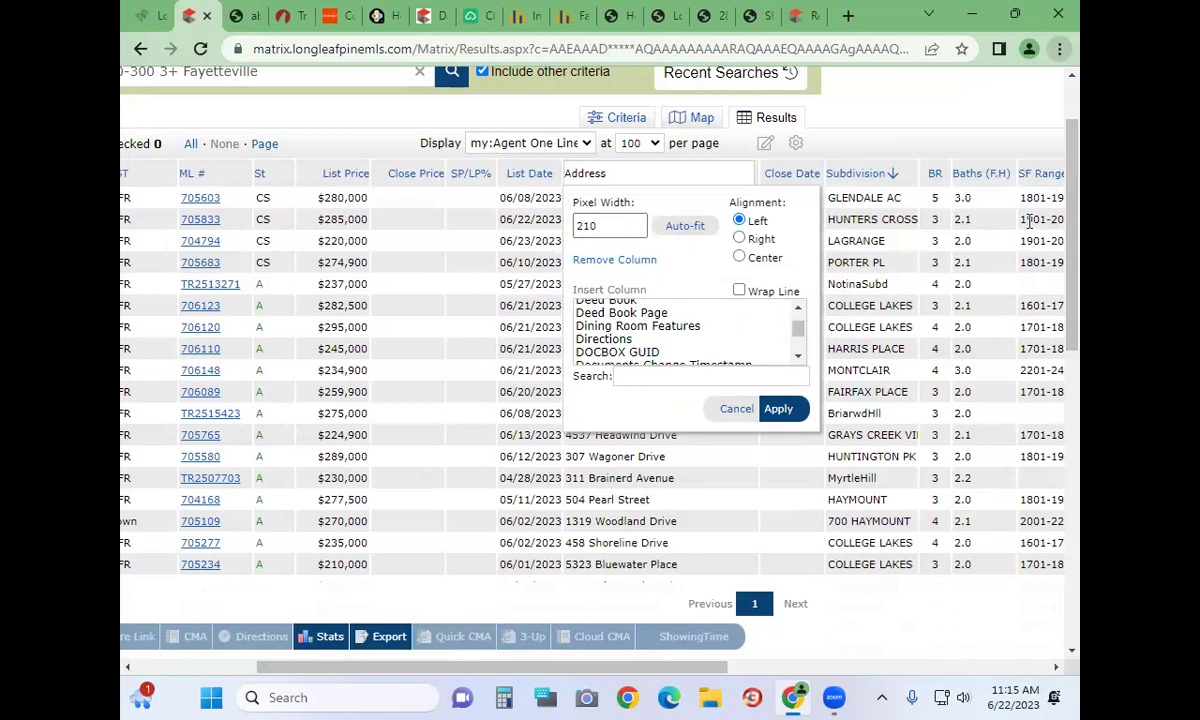
pyautogui.scroll(-3, 685, 343)
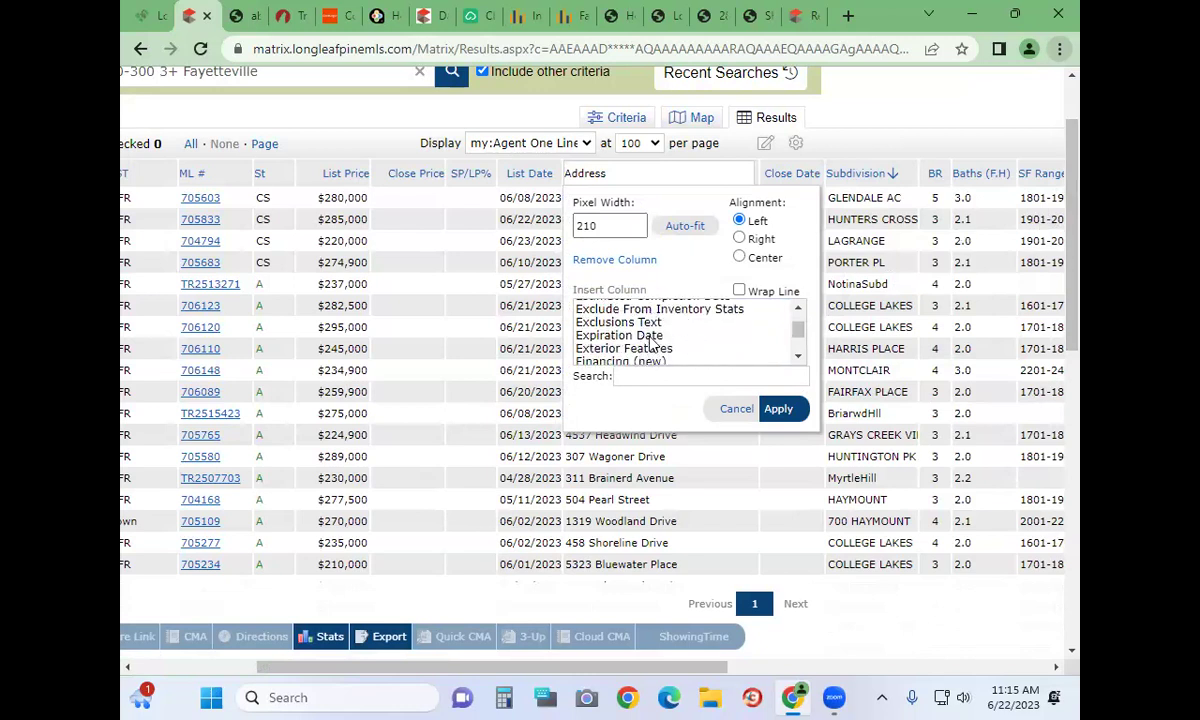
pyautogui.scroll(2, 648, 358)
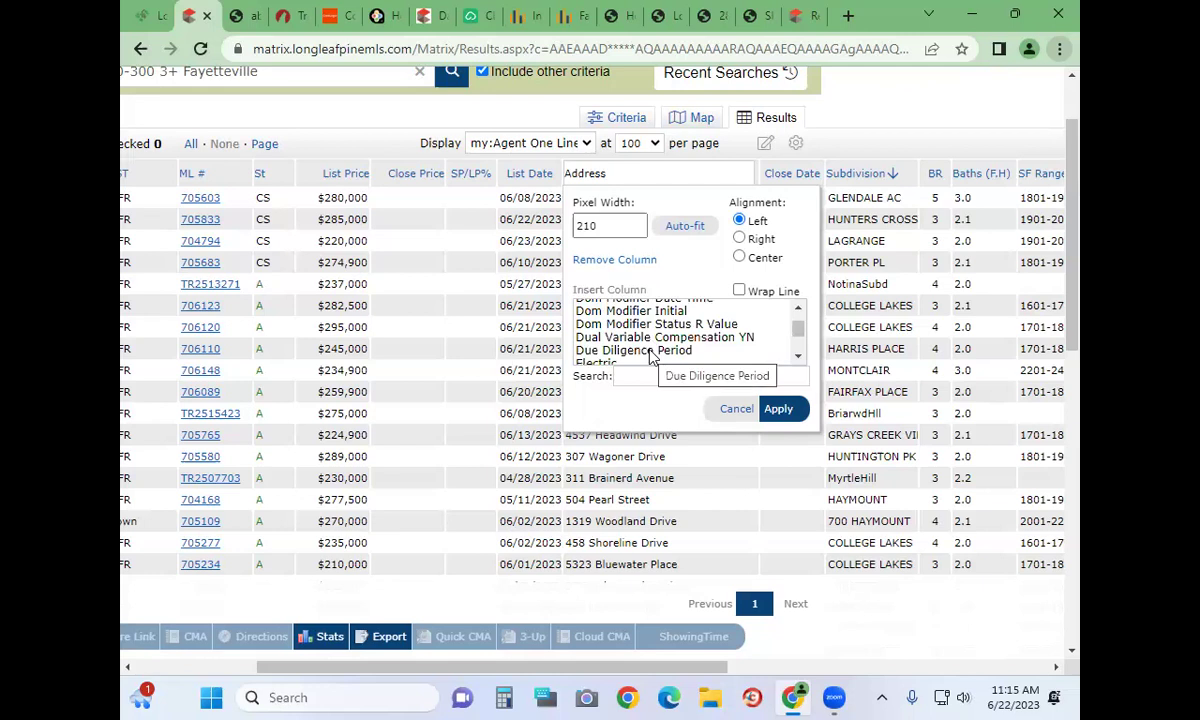
pyautogui.scroll(-4, 645, 352)
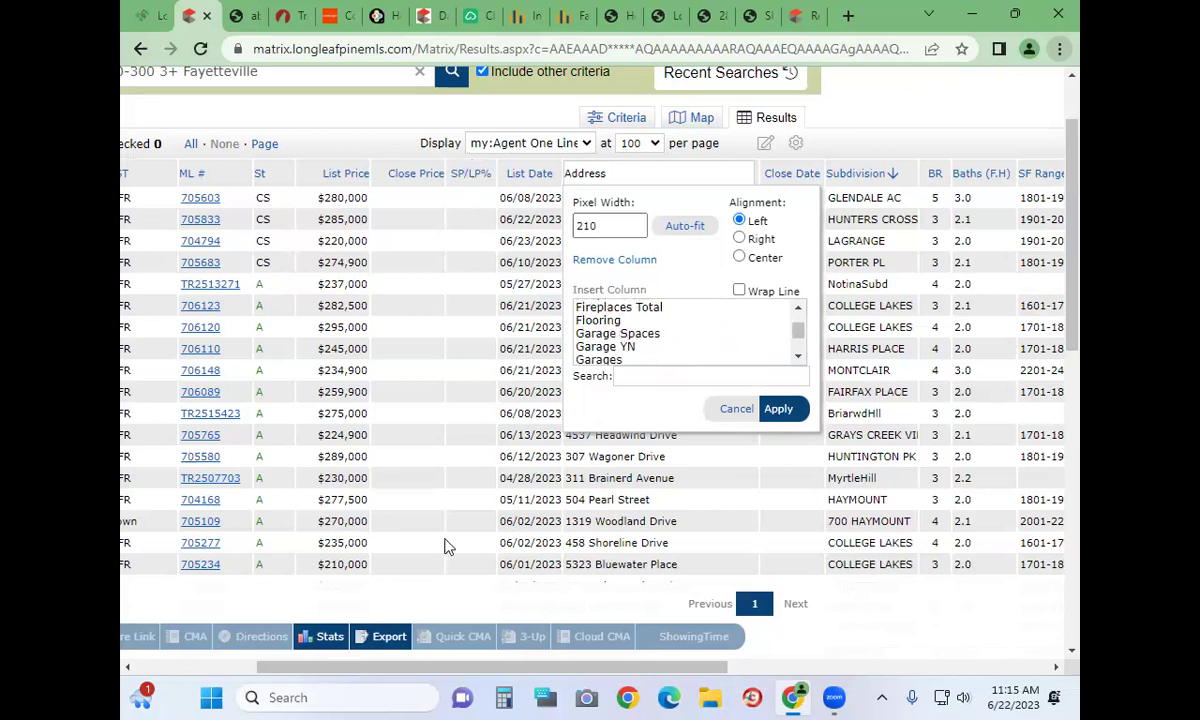
pyautogui.click(447, 546)
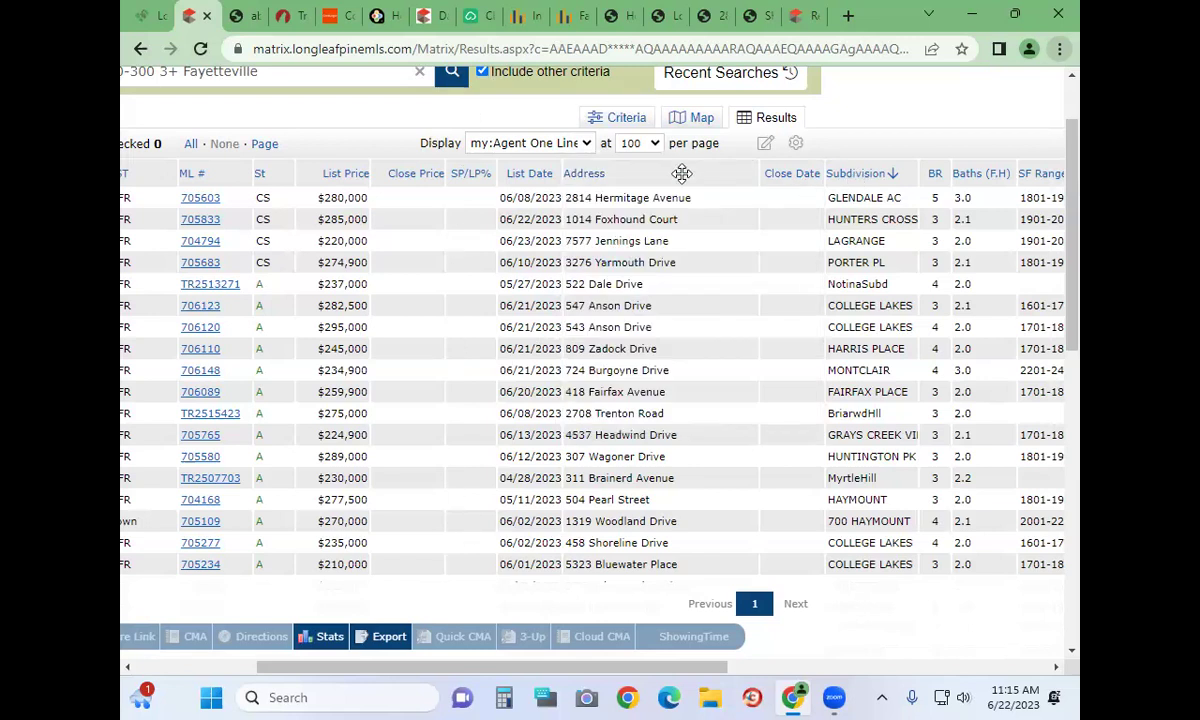
pyautogui.click(597, 178)
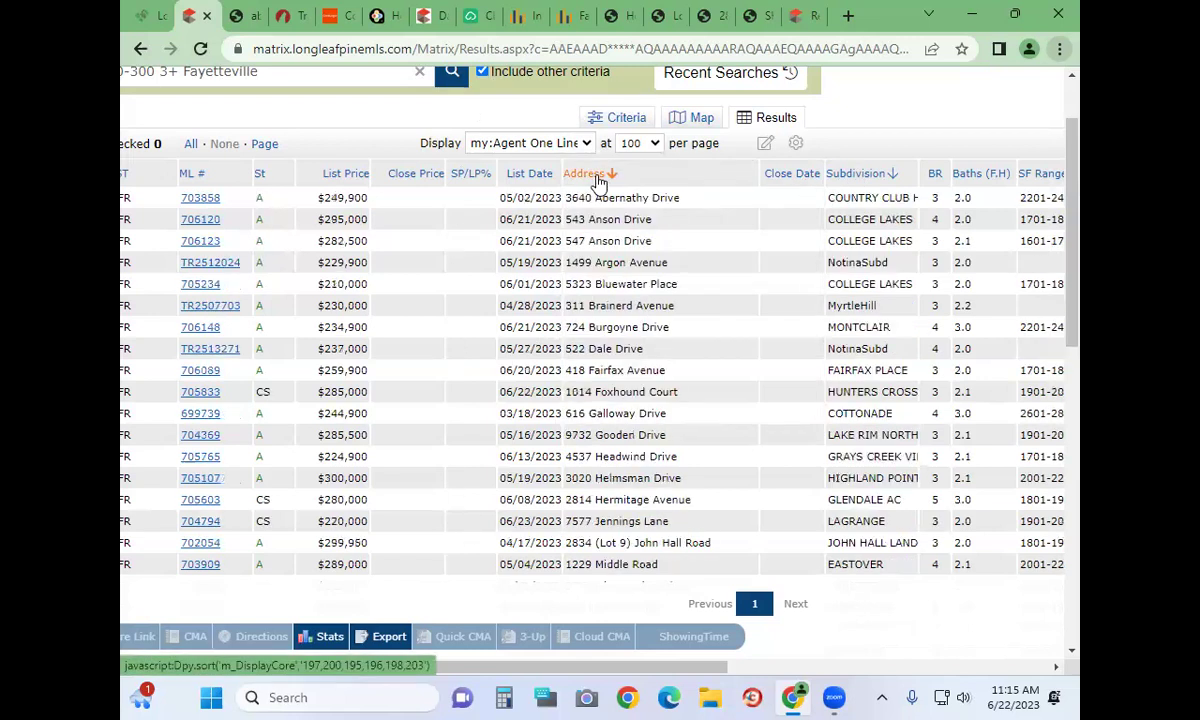
pyautogui.click(637, 174)
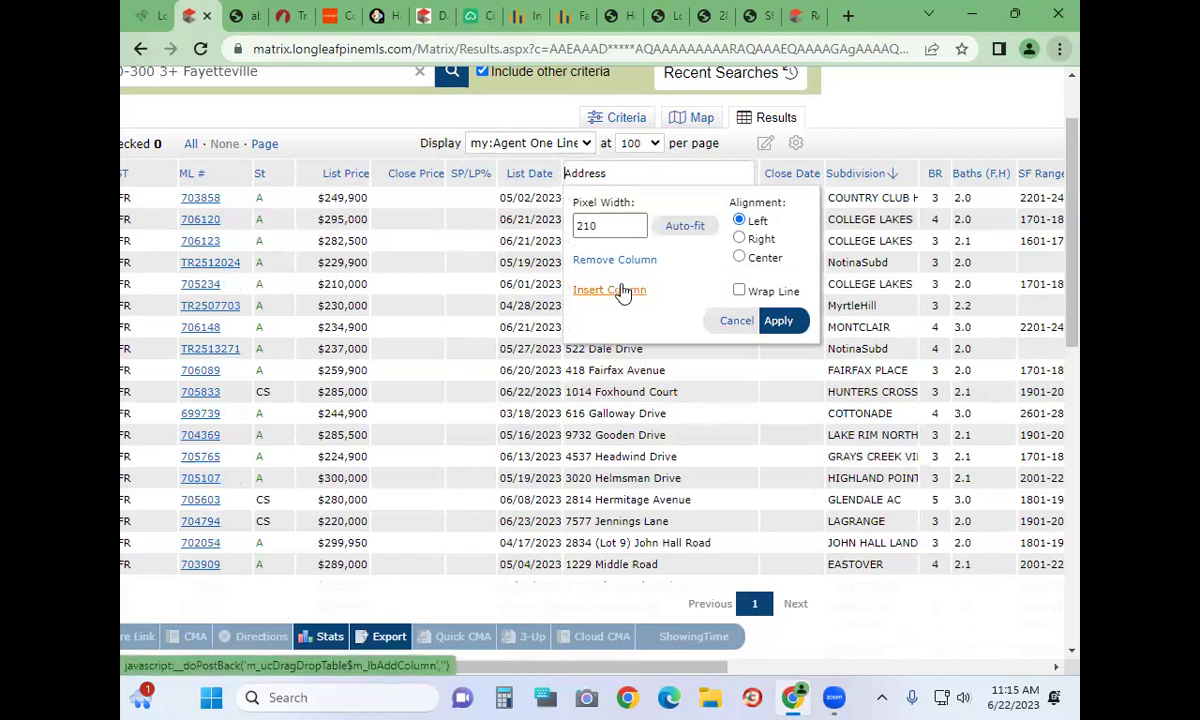
pyautogui.click(780, 322)
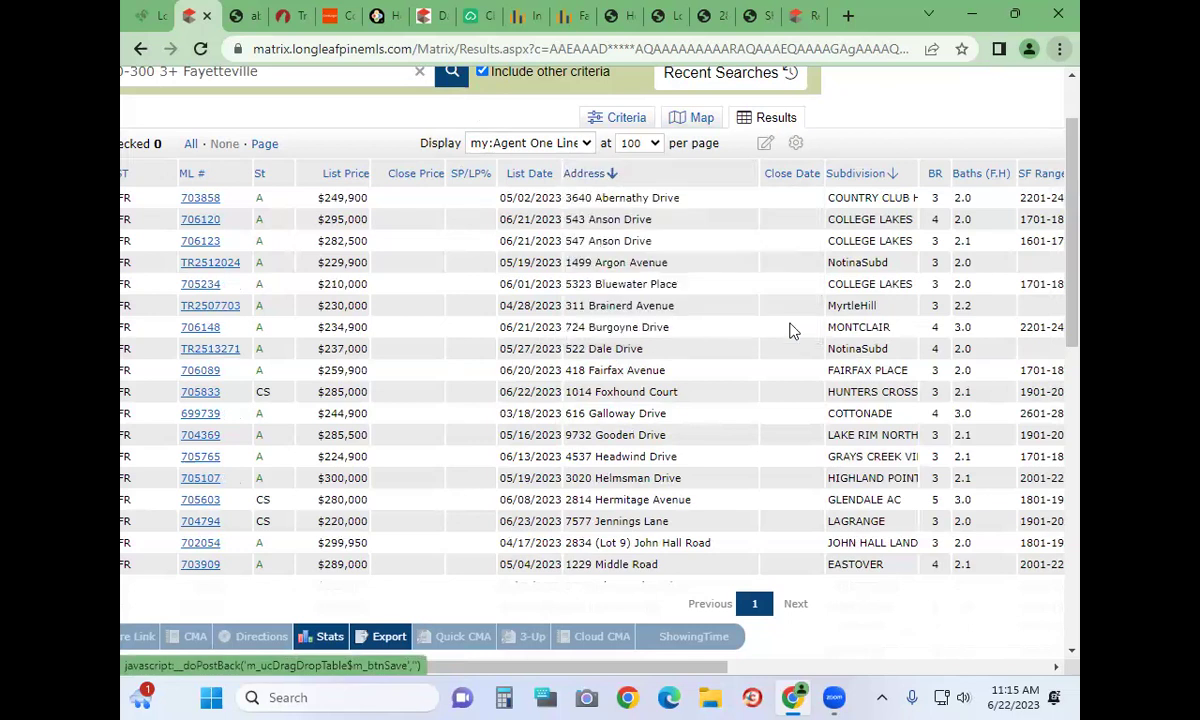
pyautogui.click(798, 147)
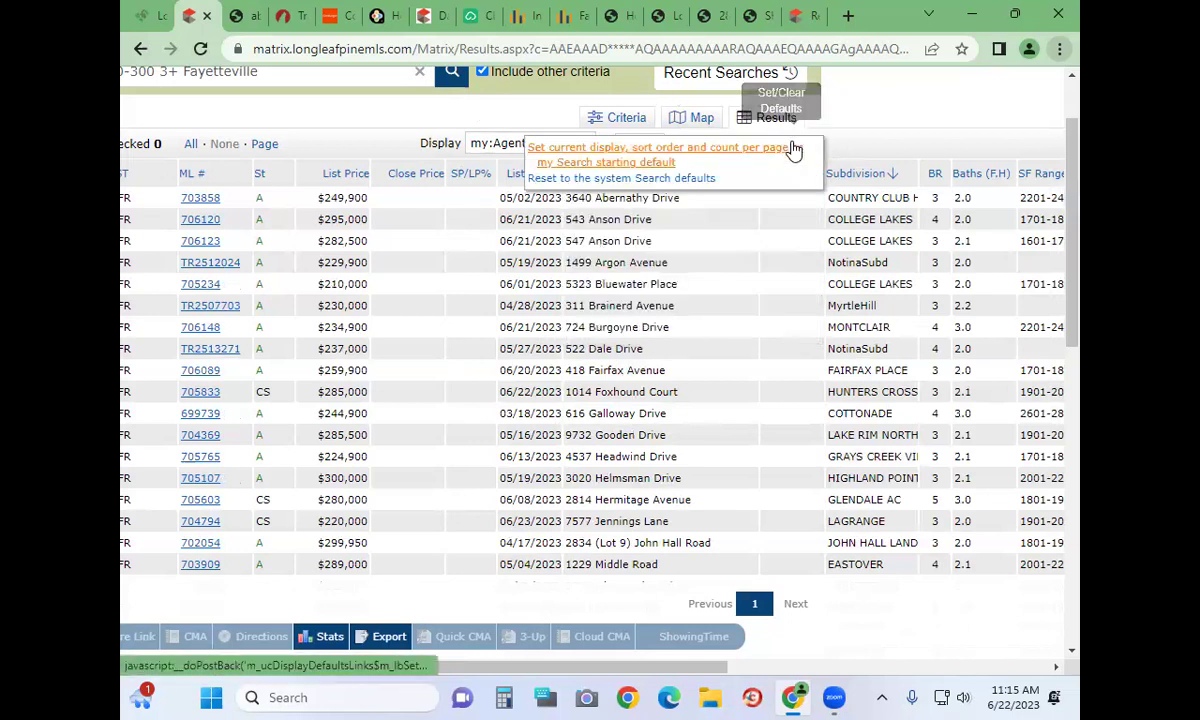
pyautogui.click(620, 160)
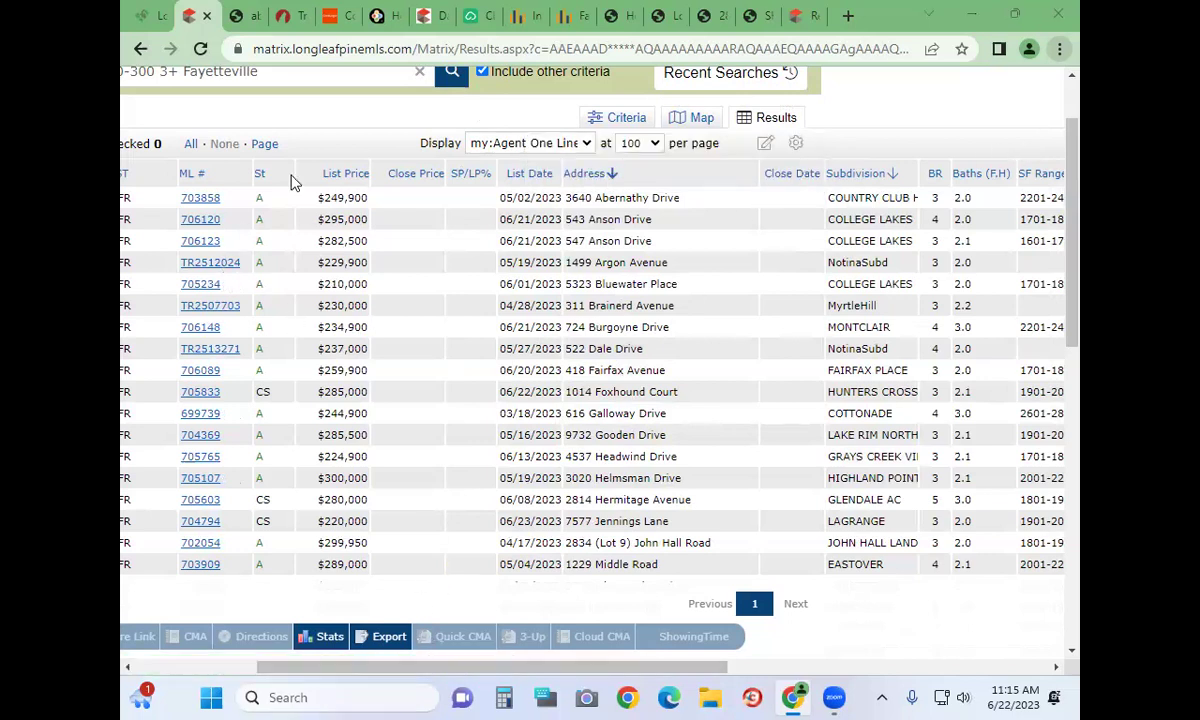
pyautogui.click(210, 263)
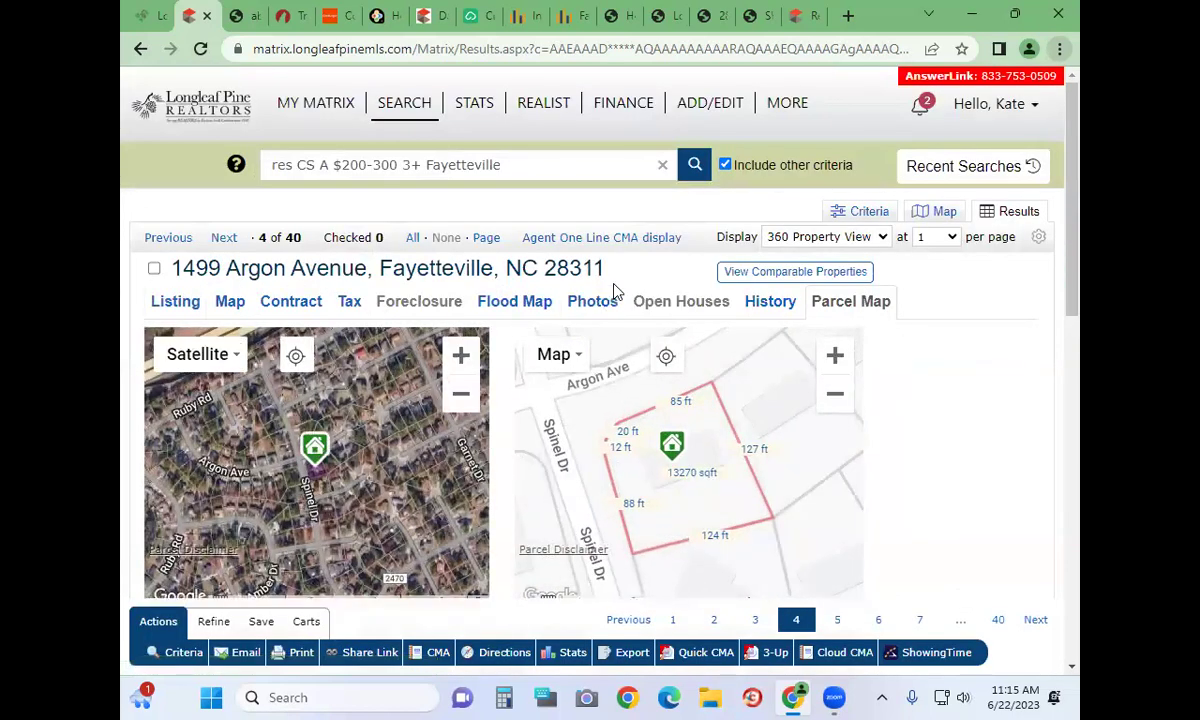
pyautogui.click(592, 302)
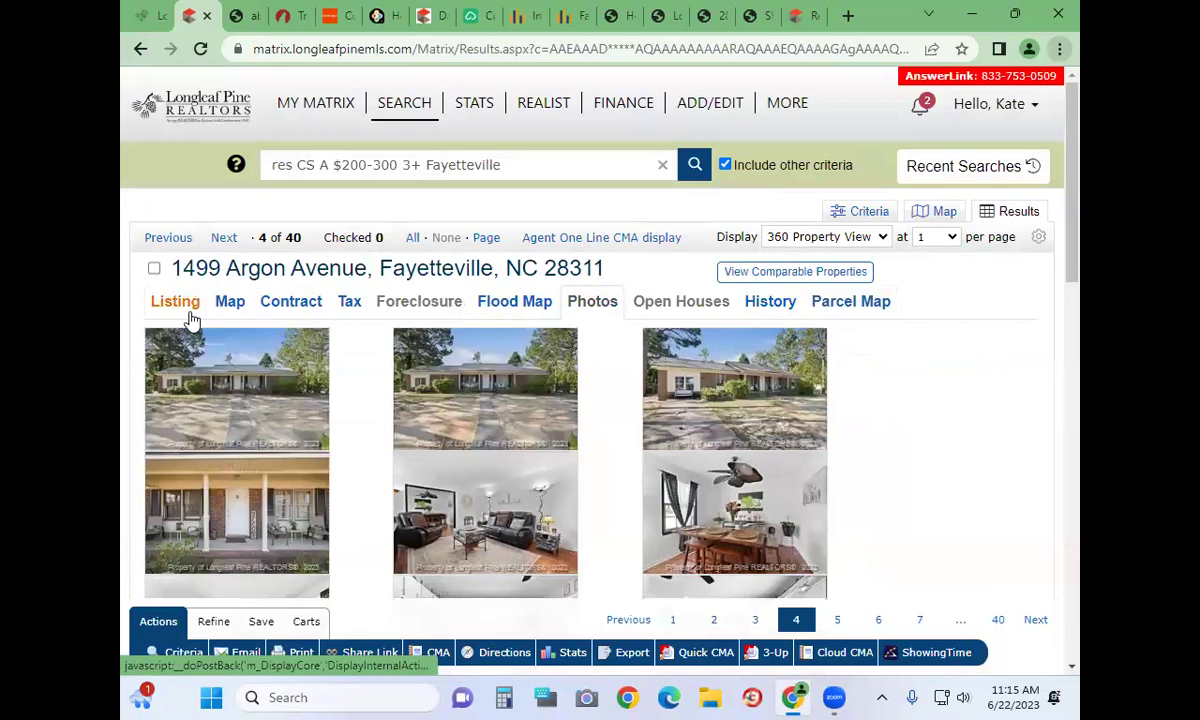
pyautogui.scroll(-5, 544, 512)
pyautogui.scroll(-7, 544, 512)
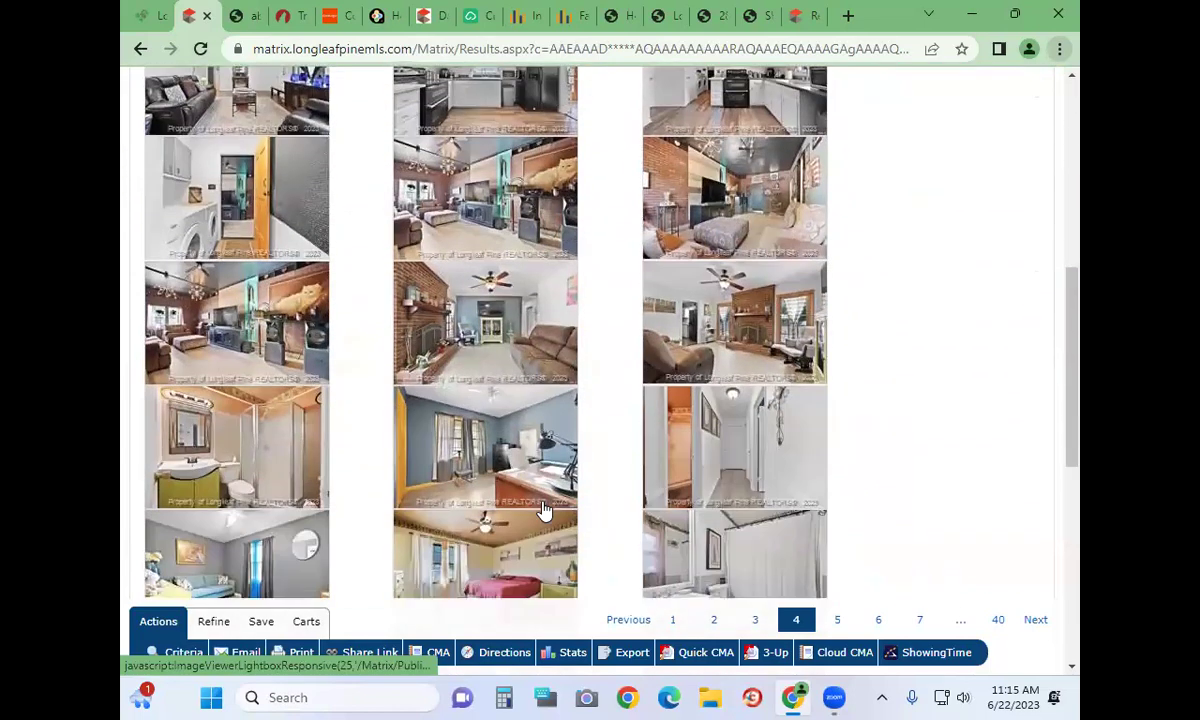
pyautogui.scroll(3, 541, 509)
pyautogui.scroll(10, 544, 502)
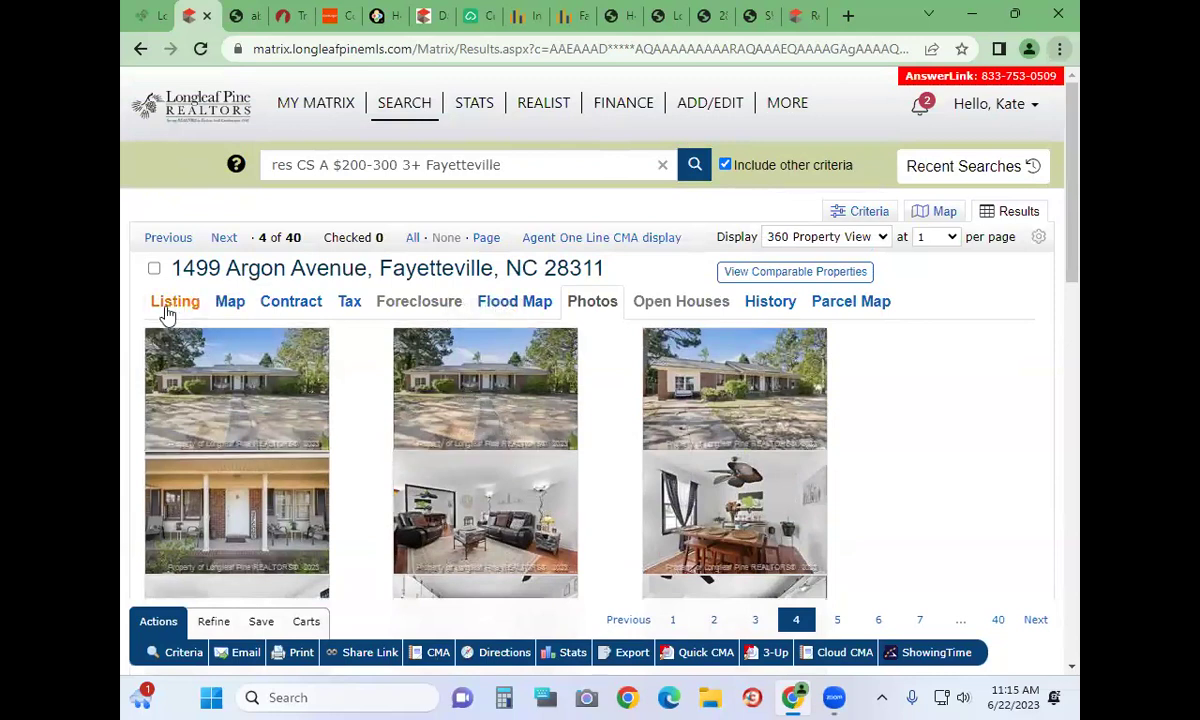
pyautogui.click(167, 310)
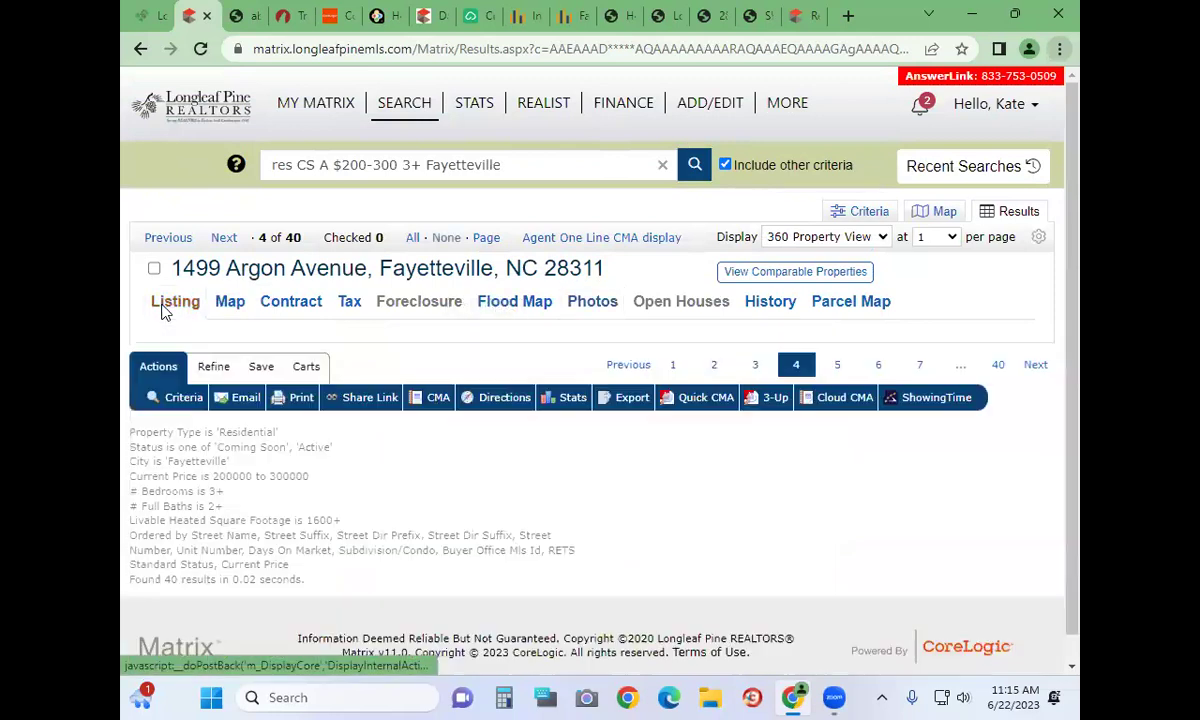
pyautogui.scroll(-2, 355, 437)
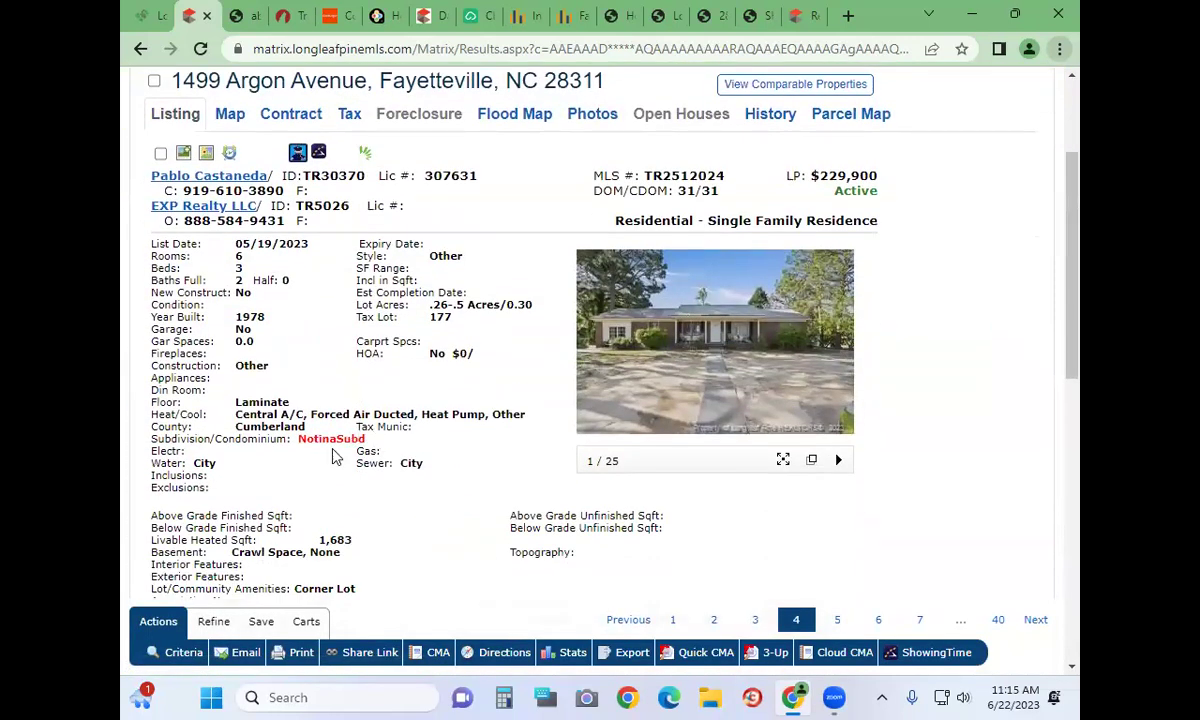
pyautogui.scroll(-5, 395, 404)
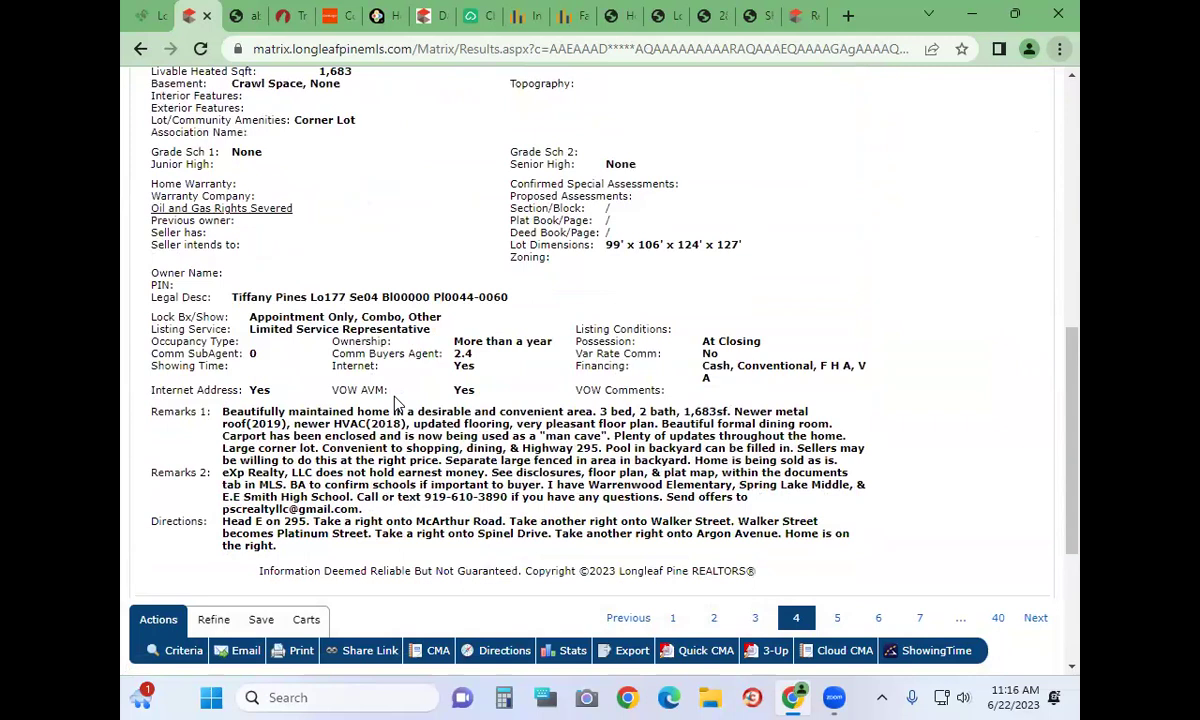
pyautogui.scroll(7, 395, 402)
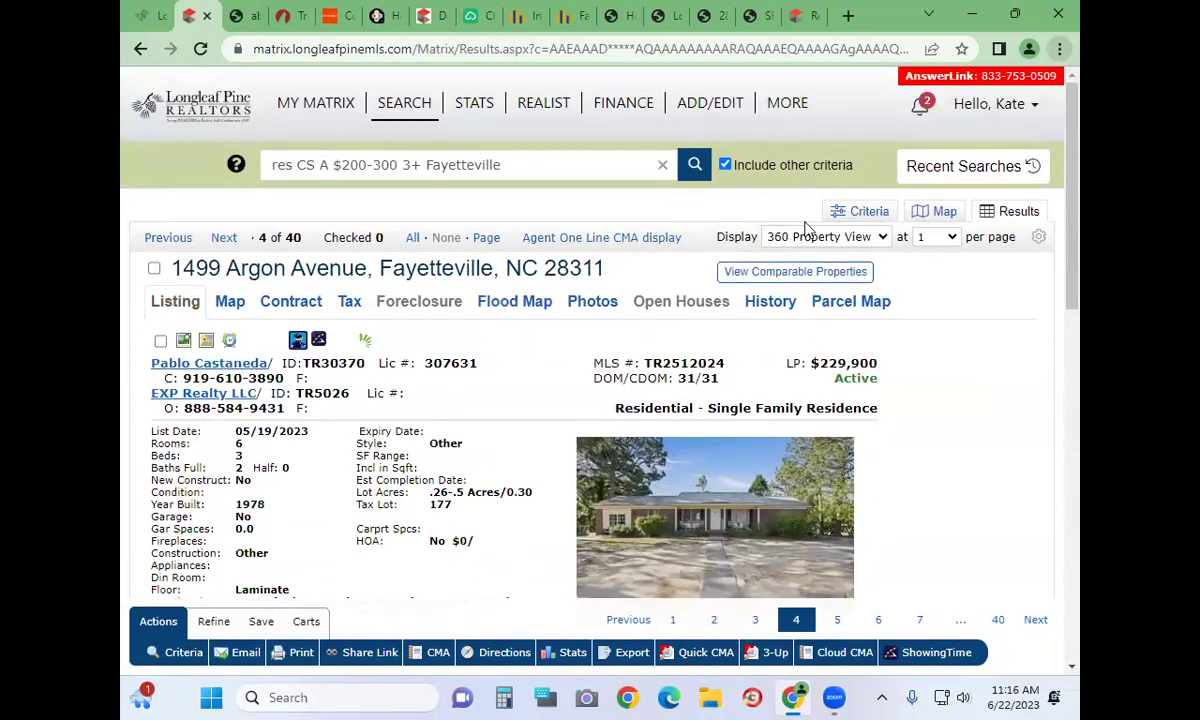
# Switch to the TRMLS Full Listing display and open the Triangle MLS report
pyautogui.click(780, 236)
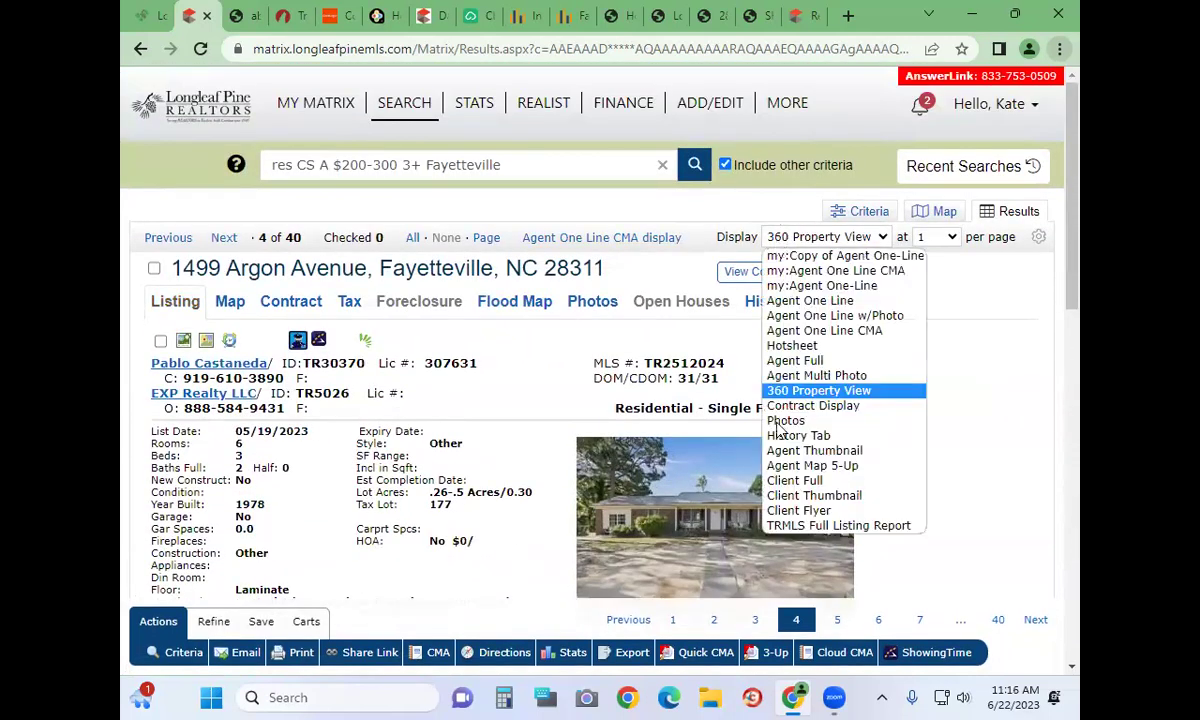
pyautogui.click(780, 530)
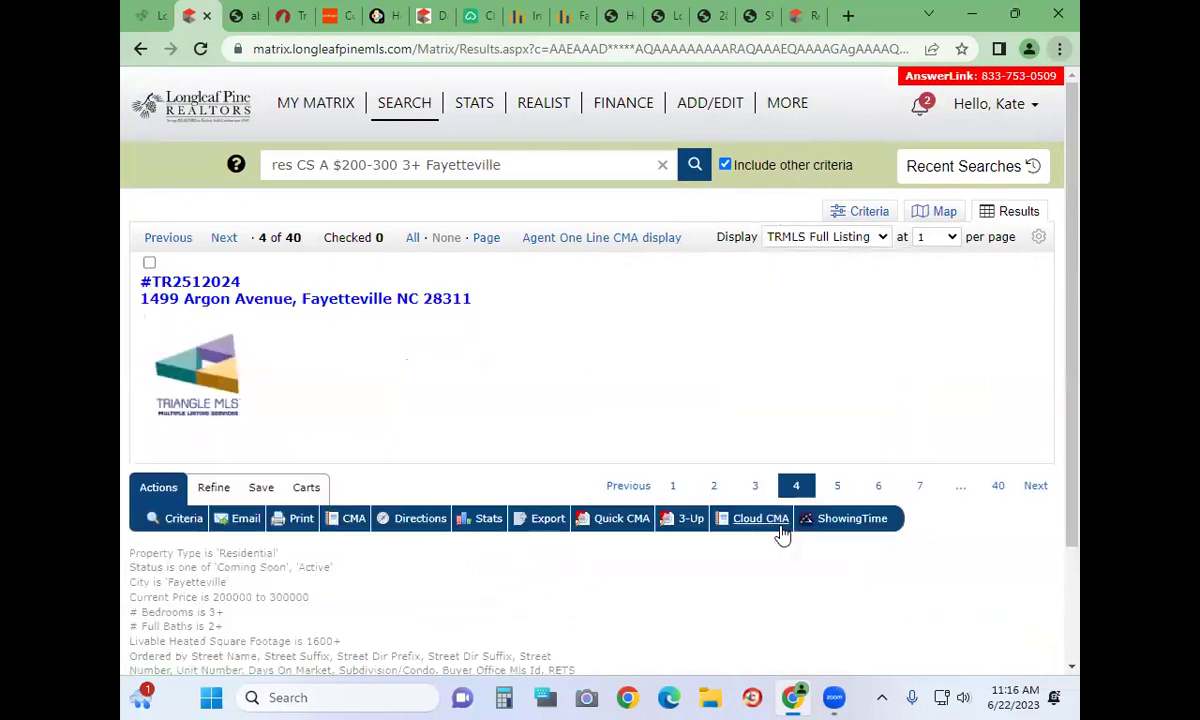
pyautogui.click(778, 530)
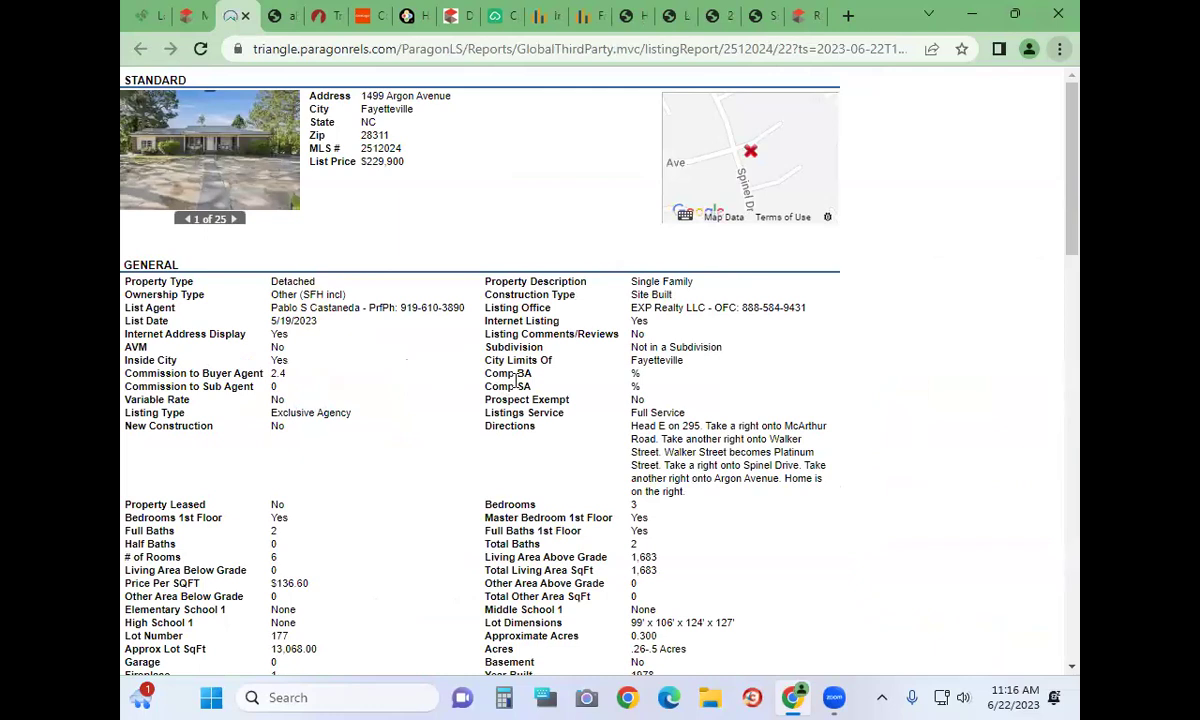
# Read through the $229,900 Argon Avenue Paragon report, then return to the Matrix tab
pyautogui.scroll(-5, 517, 378)
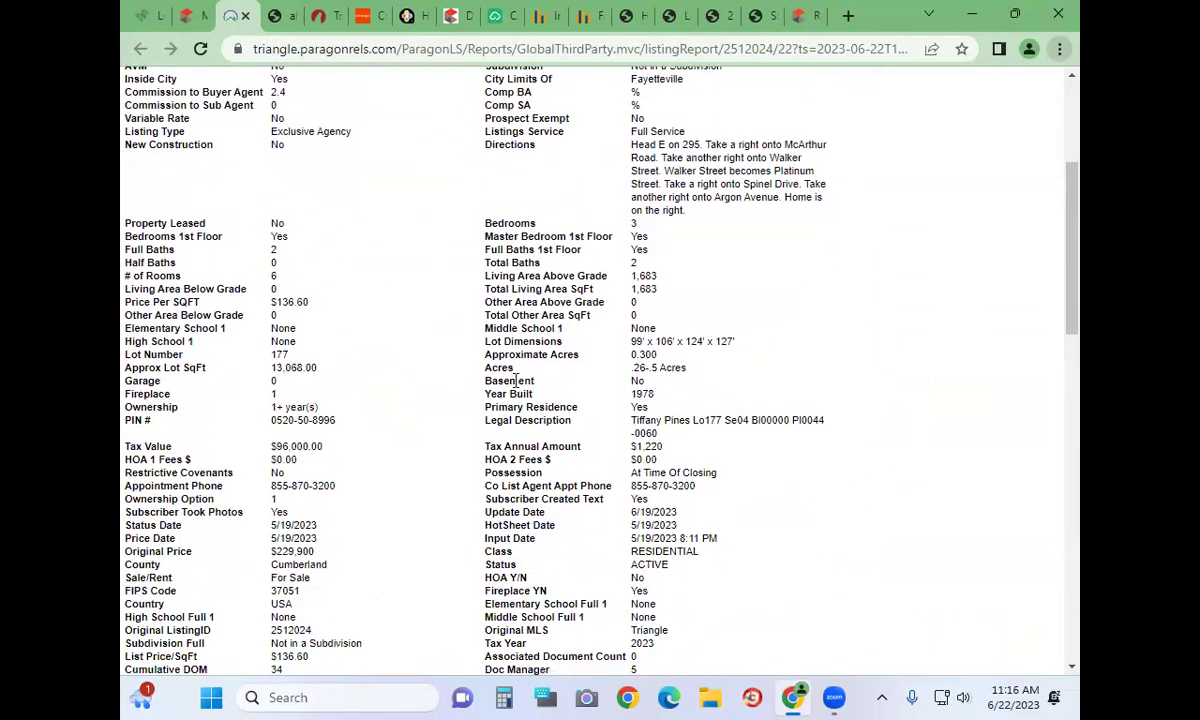
pyautogui.scroll(-4, 517, 378)
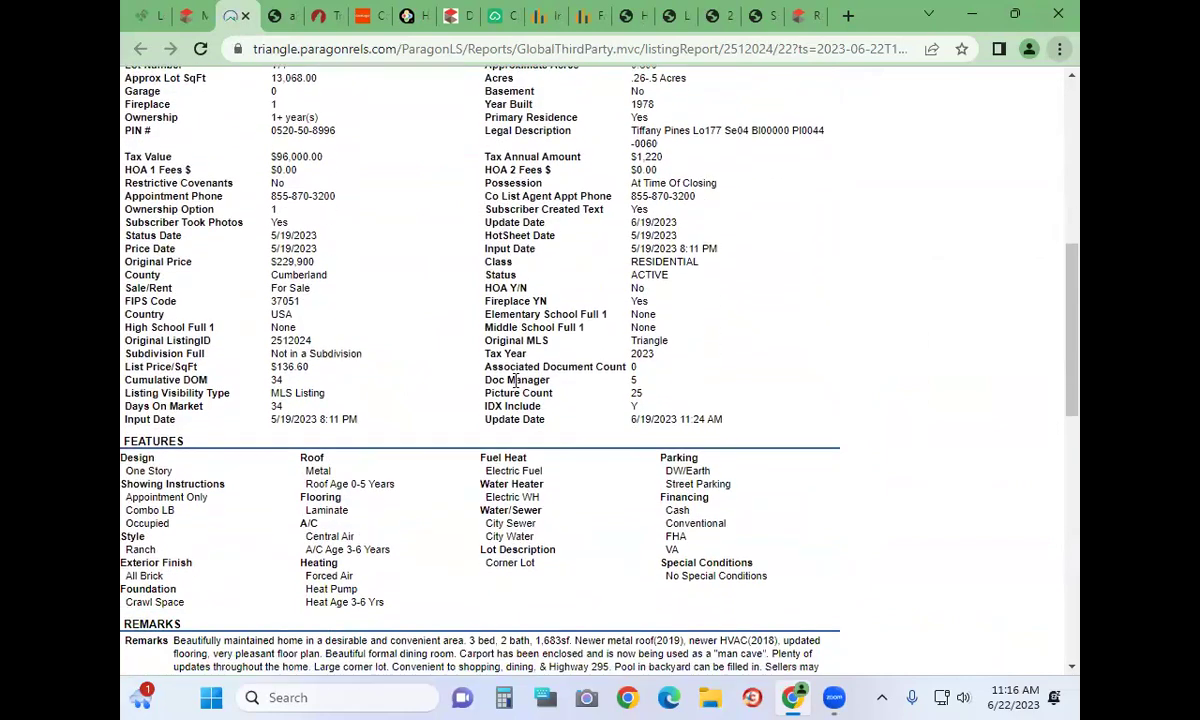
pyautogui.scroll(-6, 517, 380)
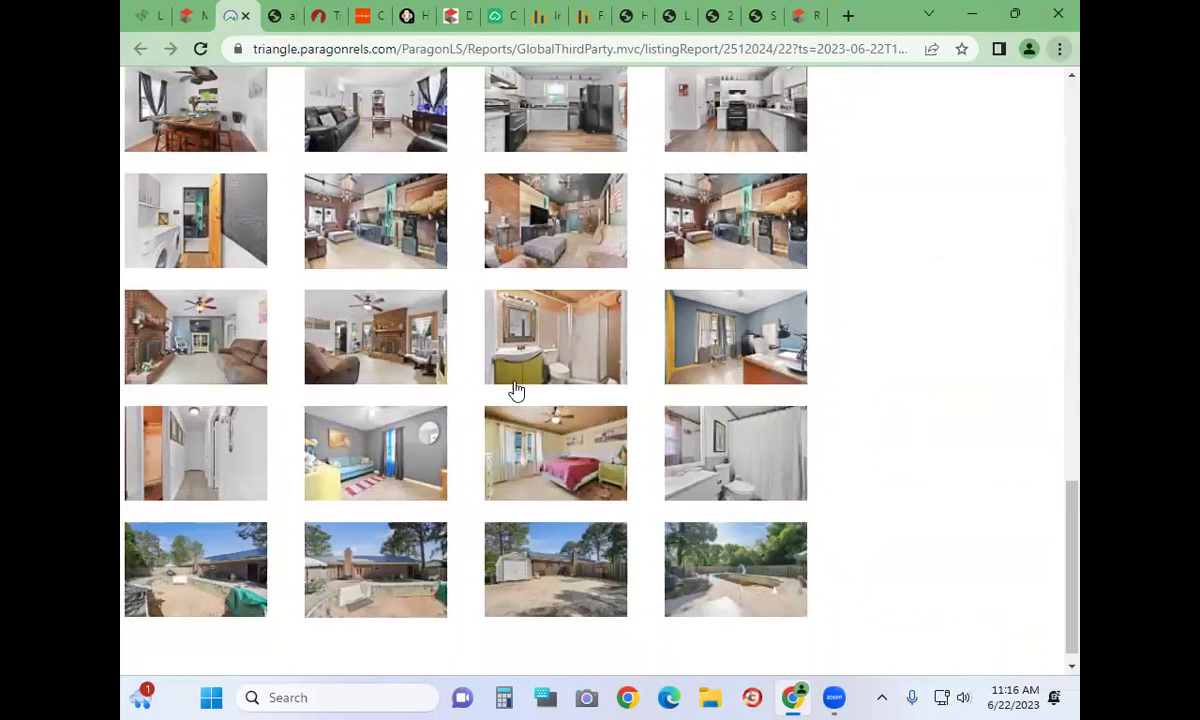
pyautogui.scroll(-1, 517, 390)
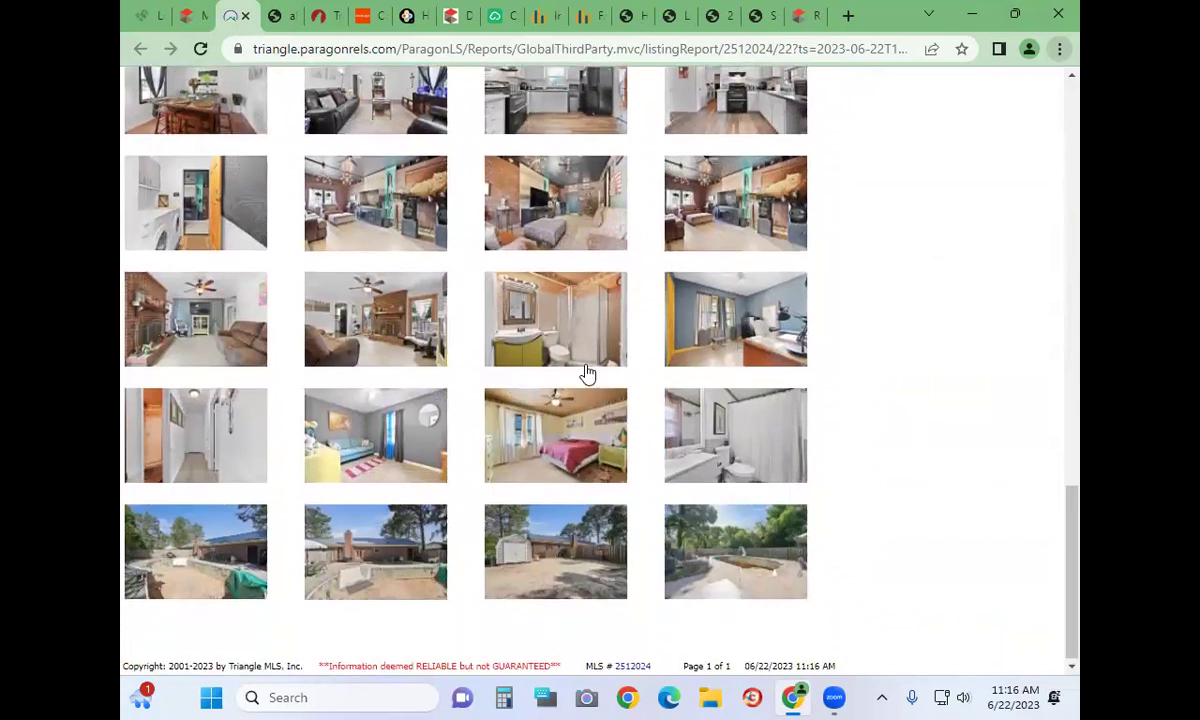
pyautogui.scroll(4, 587, 373)
pyautogui.scroll(12, 587, 373)
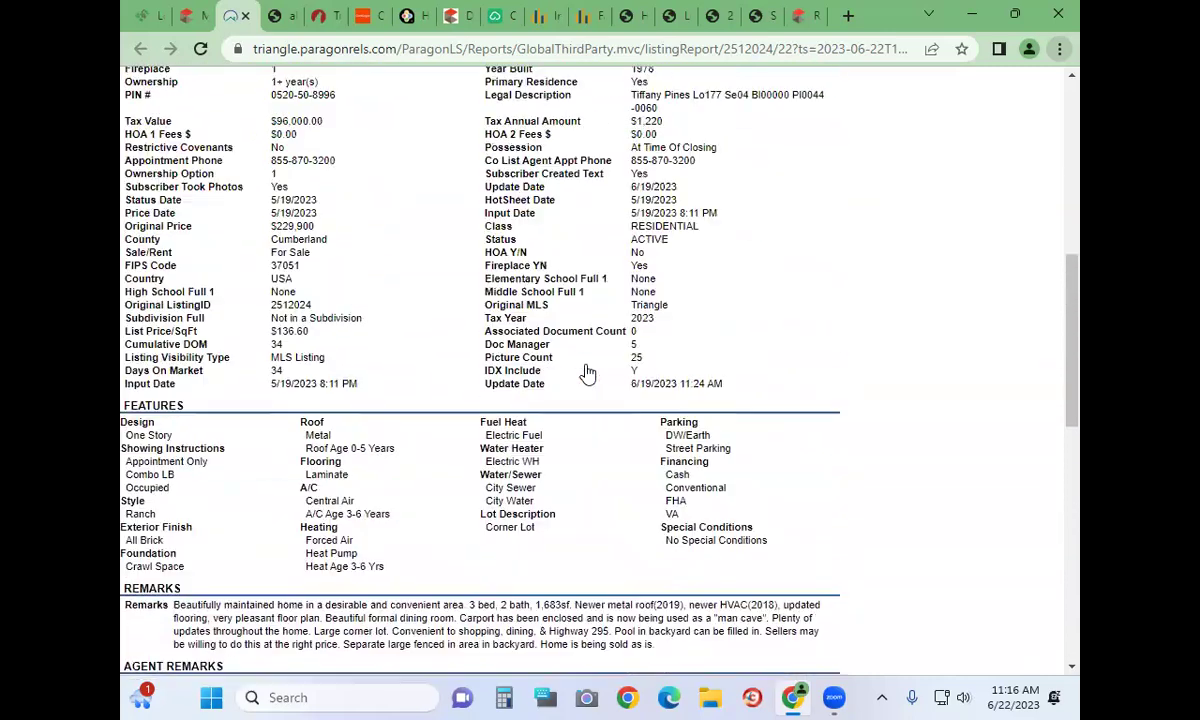
pyautogui.click(184, 17)
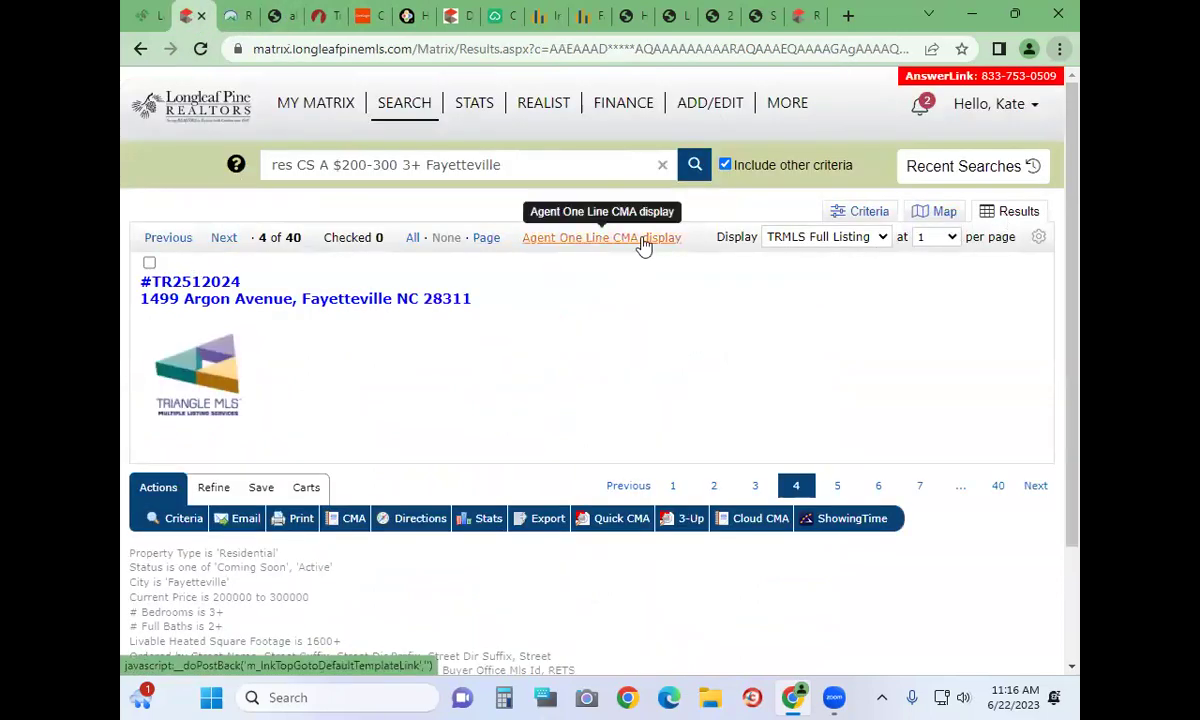
# Show results in the my:Agent One Line CMA display, then go back to the criteria form
pyautogui.click(789, 238)
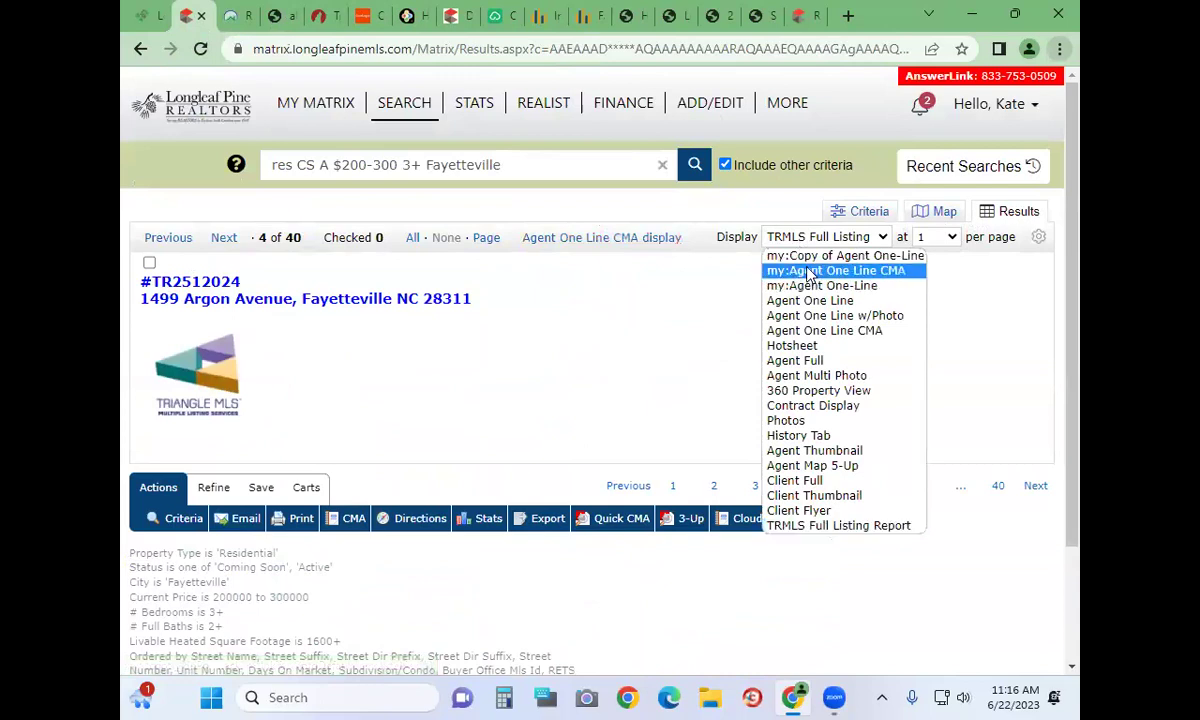
pyautogui.click(800, 270)
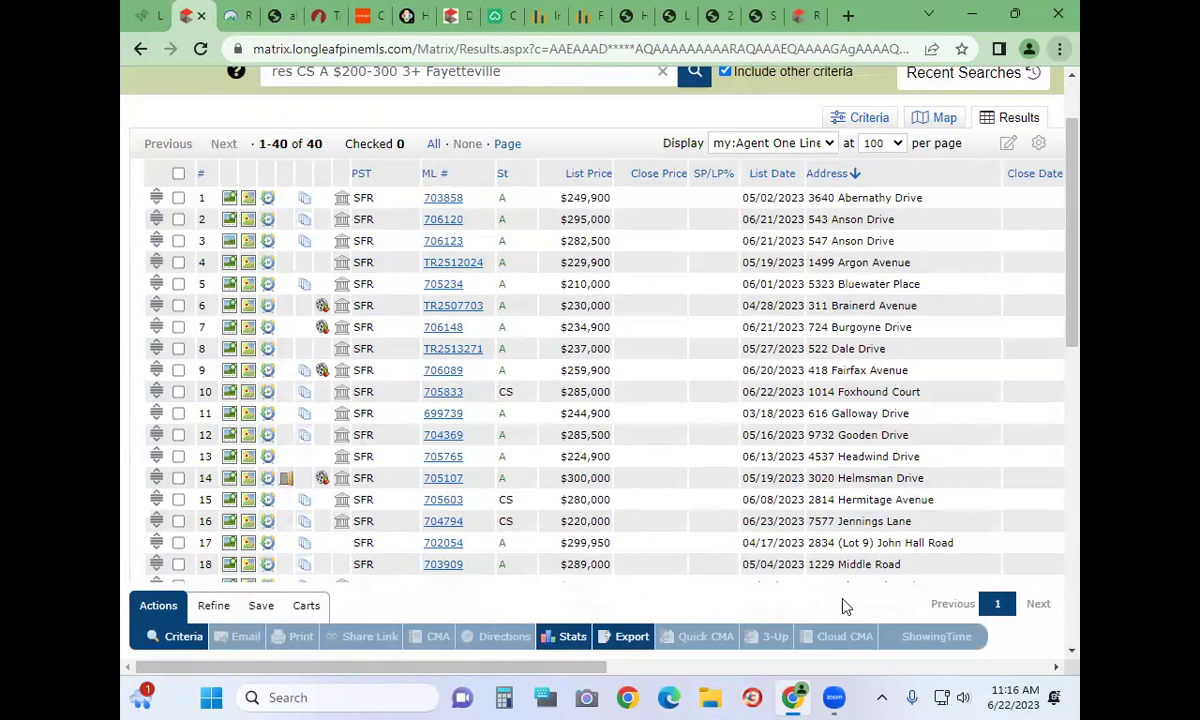
pyautogui.click(175, 637)
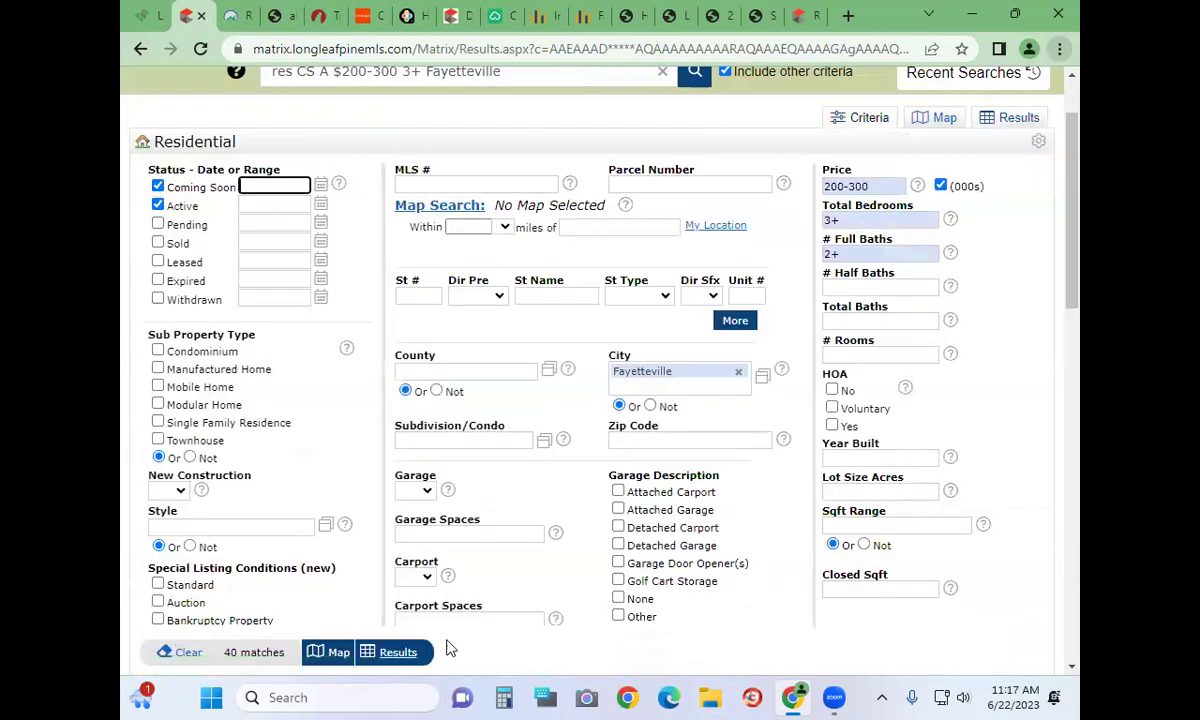
# Select all 40 listings, then open and back out of Email and Print
pyautogui.click(393, 646)
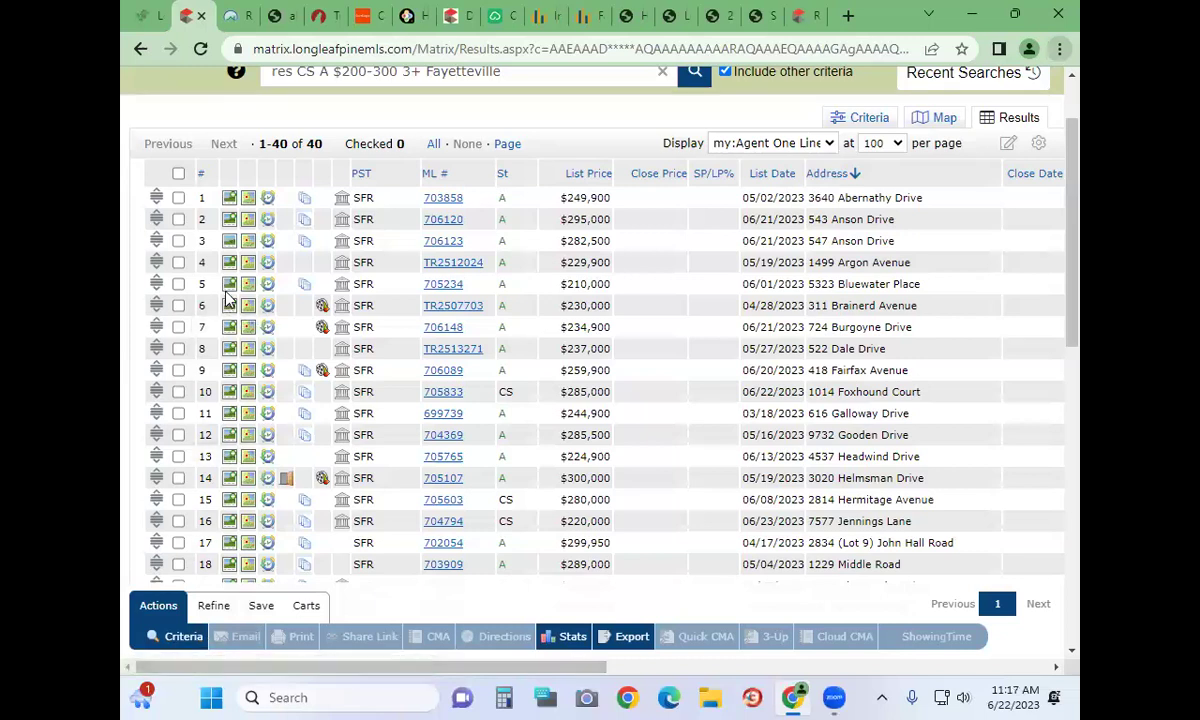
pyautogui.click(179, 175)
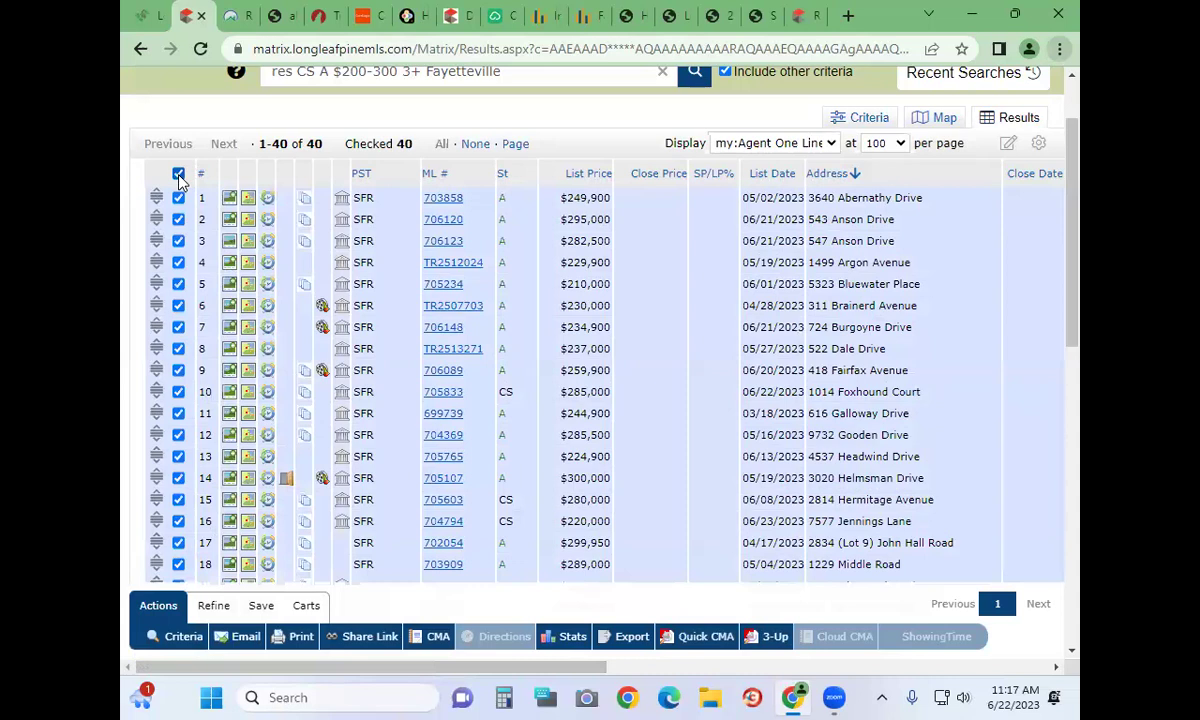
pyautogui.click(245, 637)
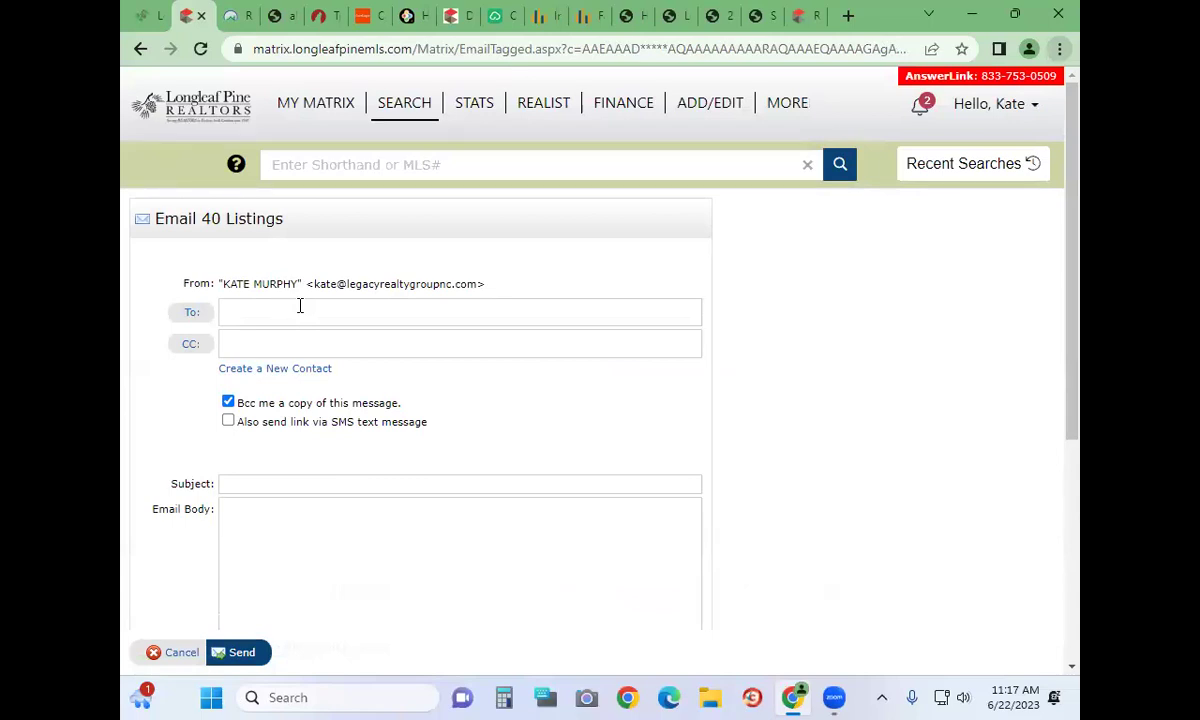
pyautogui.click(175, 652)
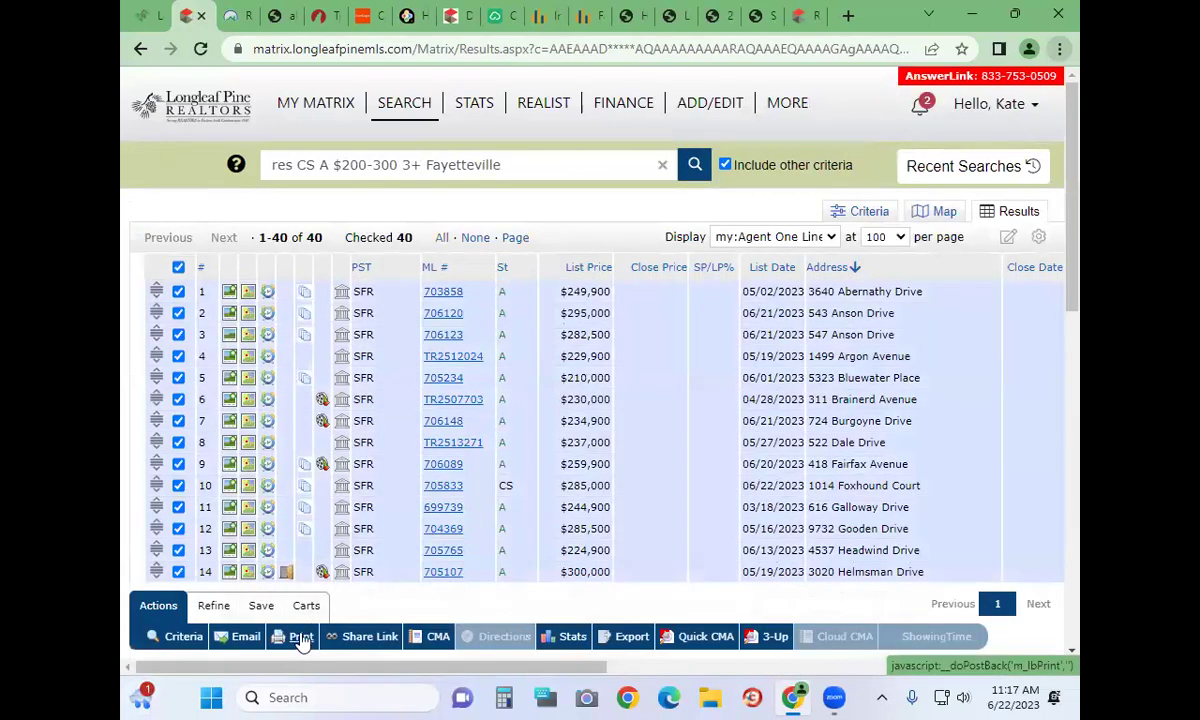
pyautogui.click(301, 640)
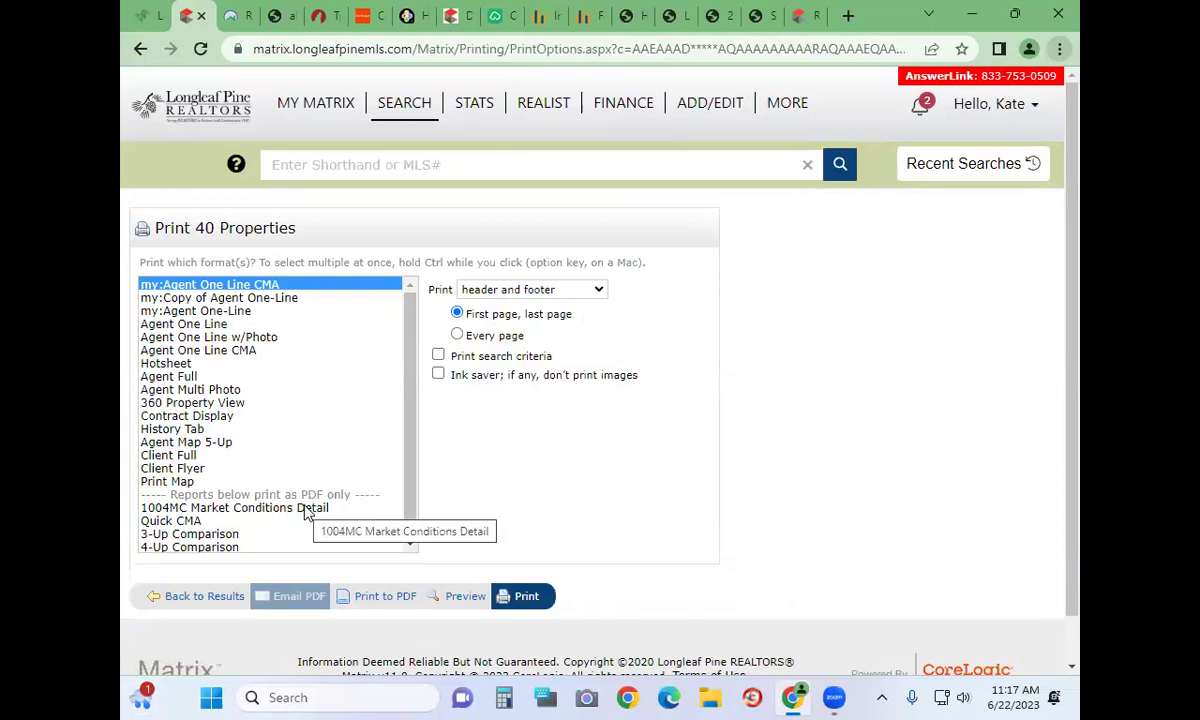
pyautogui.click(211, 597)
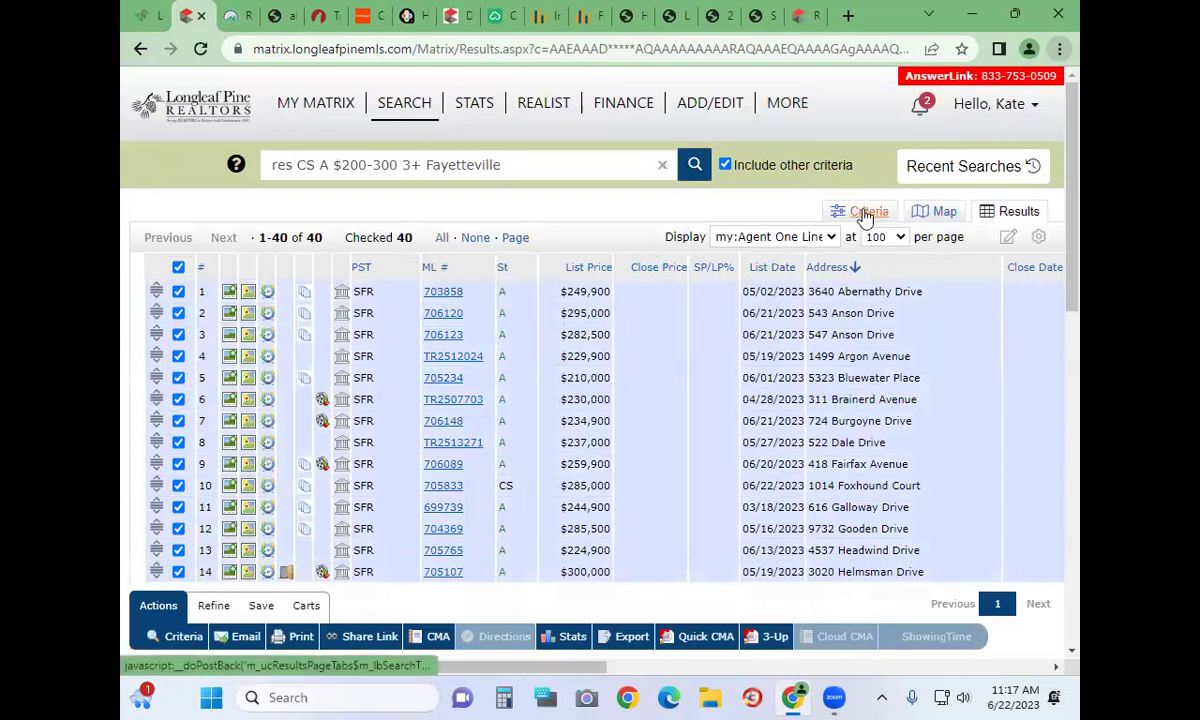
# Replace the Fayetteville city criterion with the COLLEGE LAKES subdivision
pyautogui.click(866, 214)
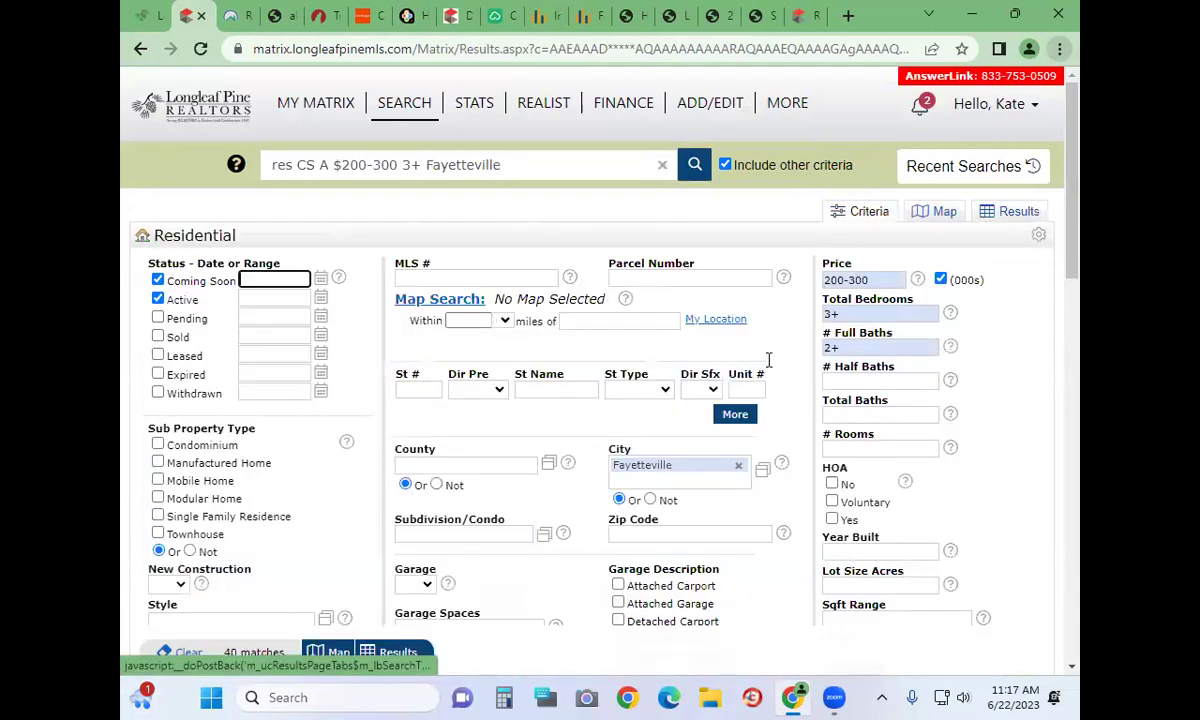
pyautogui.click(739, 468)
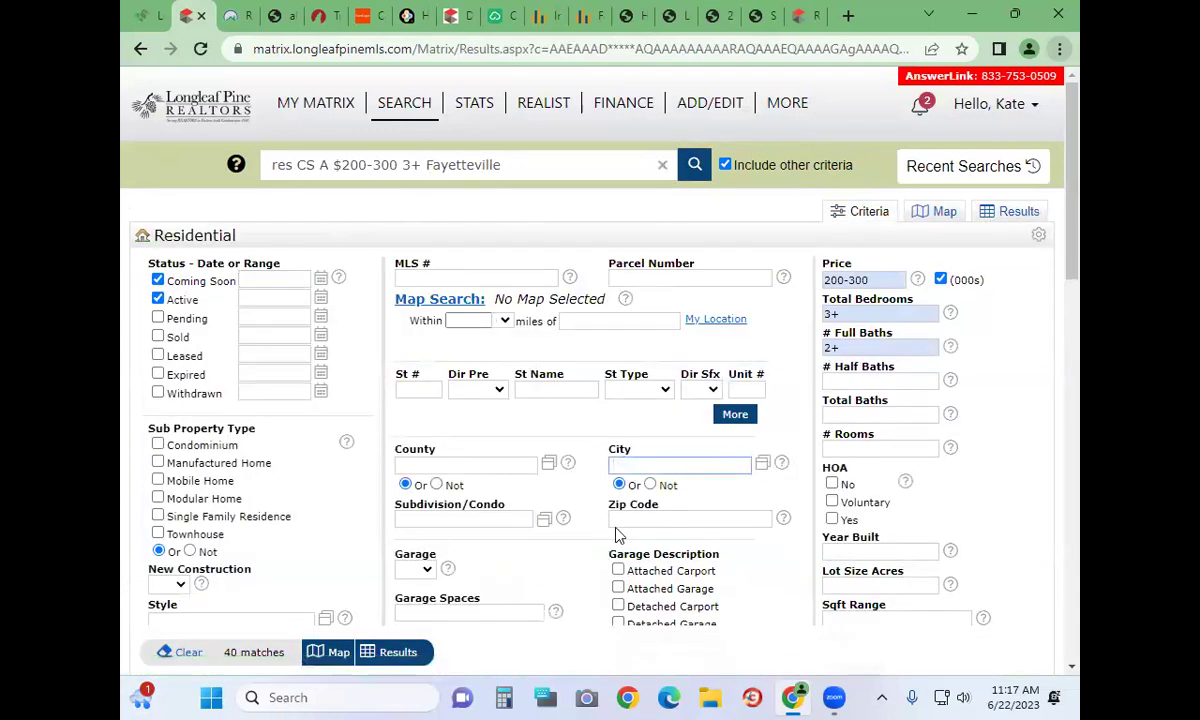
pyautogui.click(430, 517)
pyautogui.write('c')
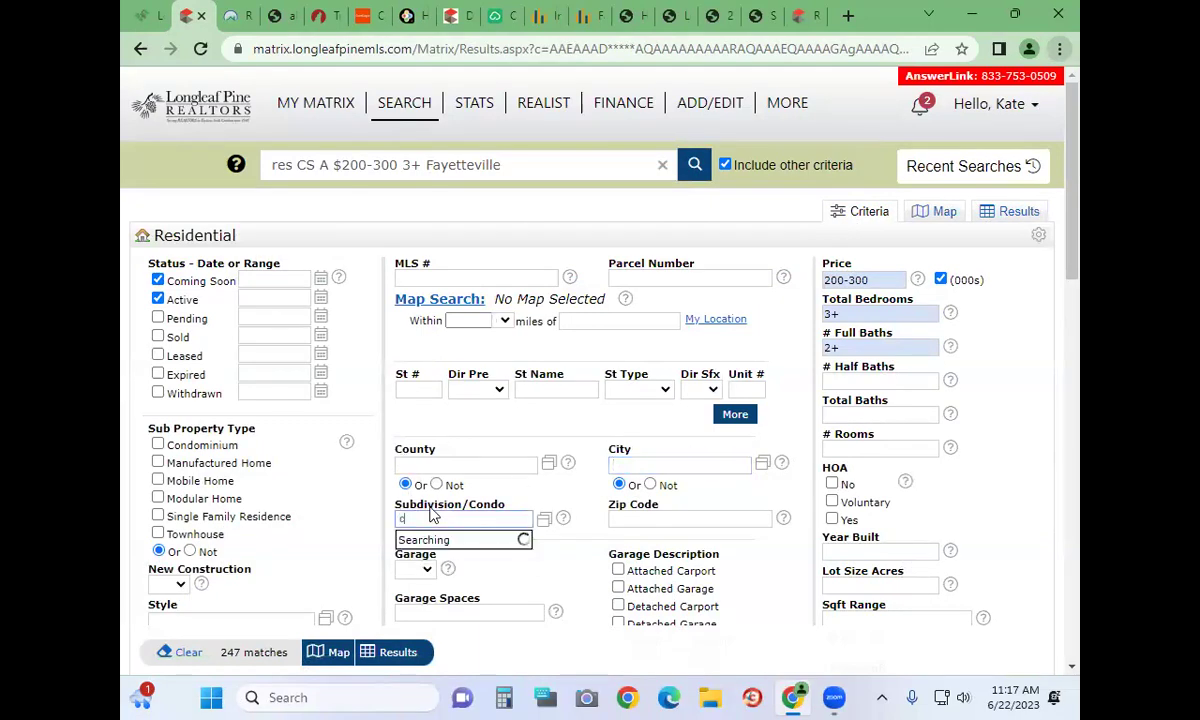
pyautogui.write('ollege')
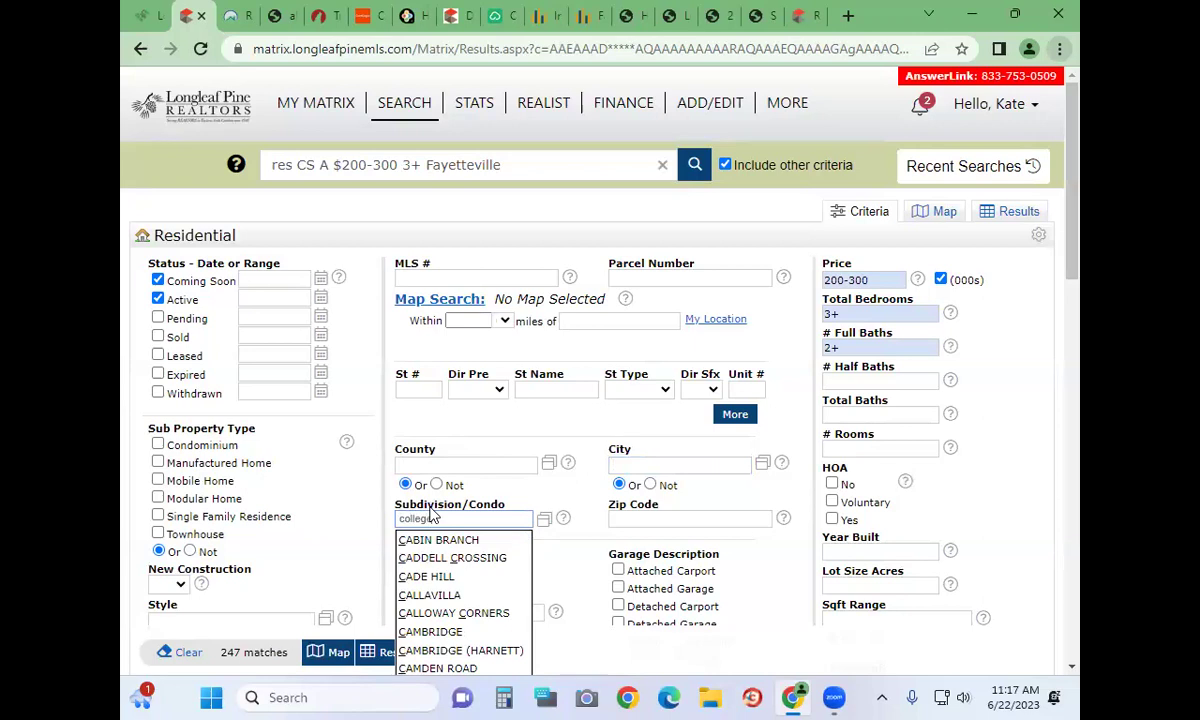
pyautogui.click(426, 573)
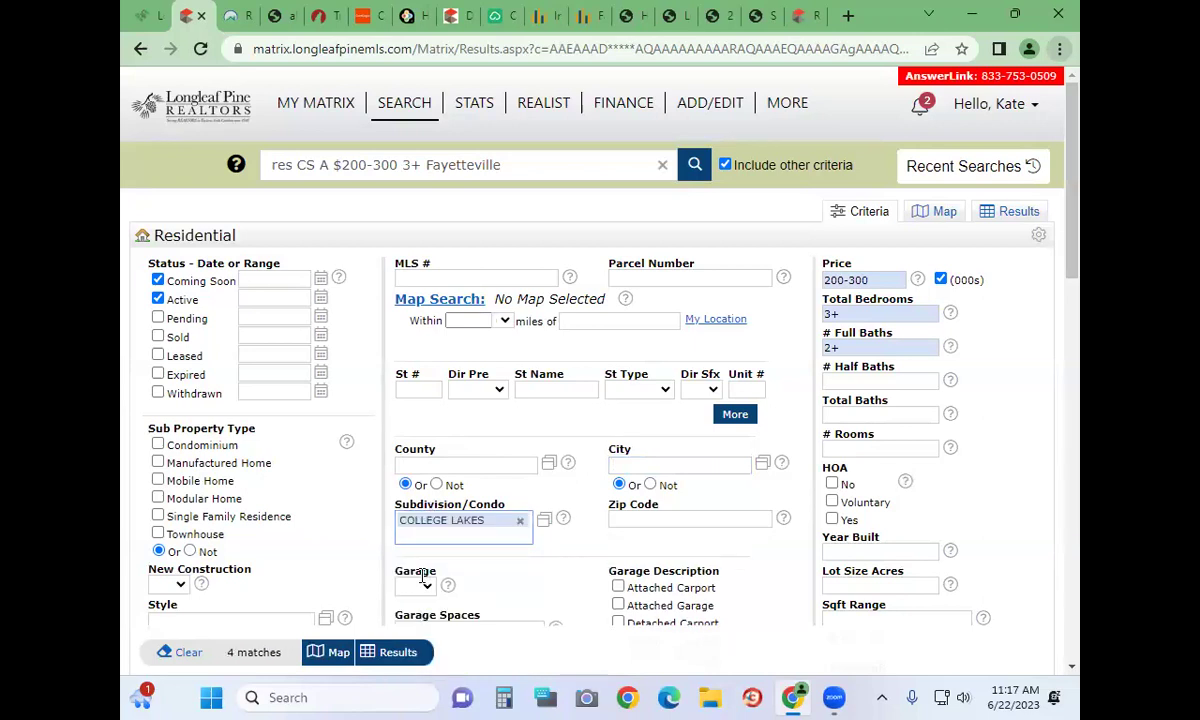
# Clear the 3+ bedroom and 2+ full bath minimums
pyautogui.scroll(-5, 489, 538)
pyautogui.scroll(5, 489, 538)
pyautogui.click(851, 316)
pyautogui.press('BackSpace')
pyautogui.press('BackSpace')
pyautogui.click(876, 345)
pyautogui.press('BackSpace')
pyautogui.press('BackSpace')
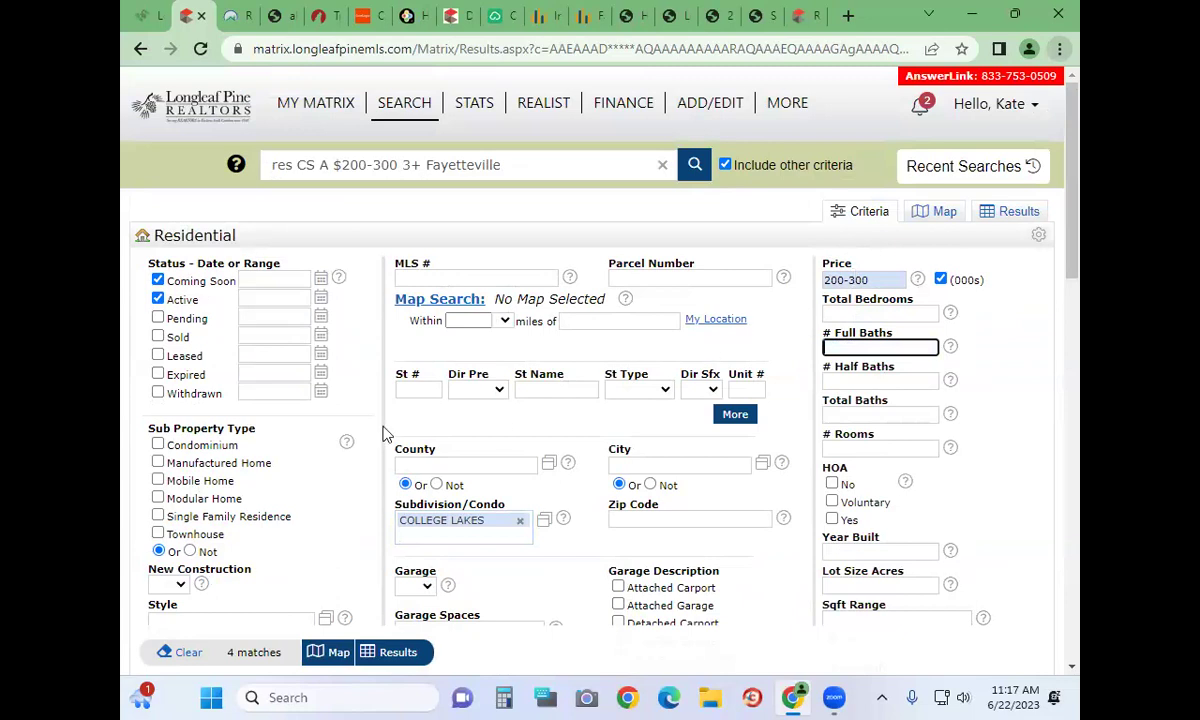
pyautogui.scroll(-10, 485, 525)
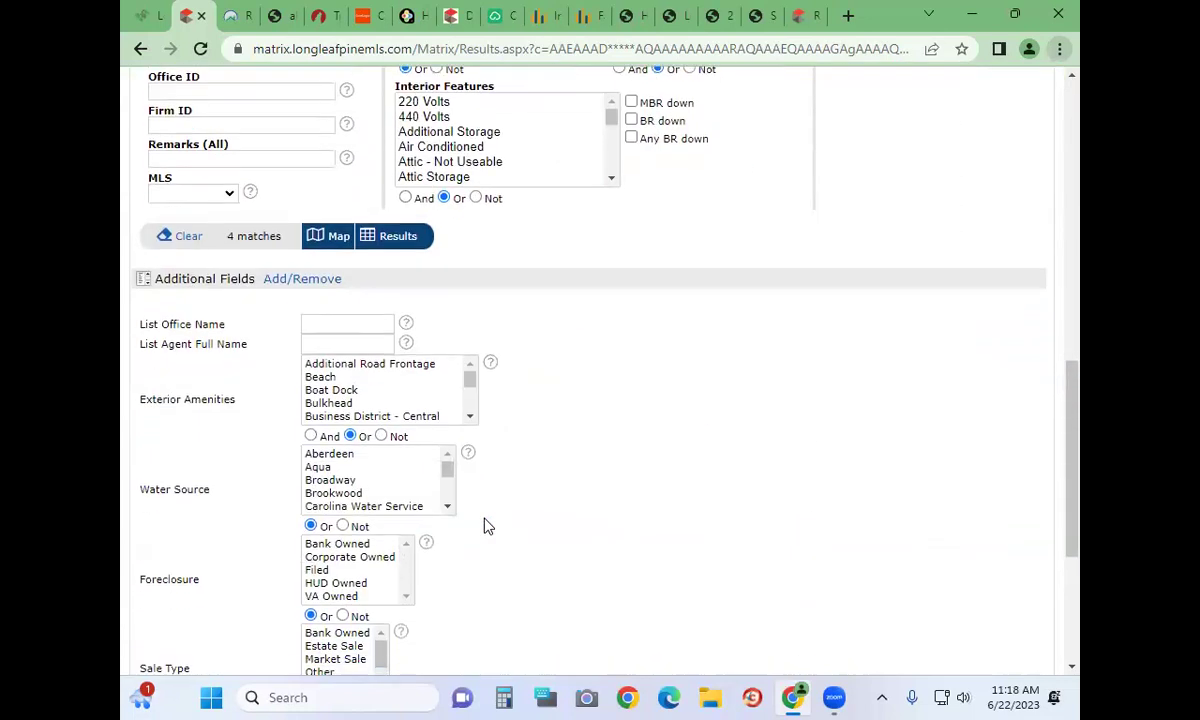
pyautogui.scroll(-3, 485, 525)
pyautogui.moveTo(368, 485); pyautogui.dragTo(255, 485)
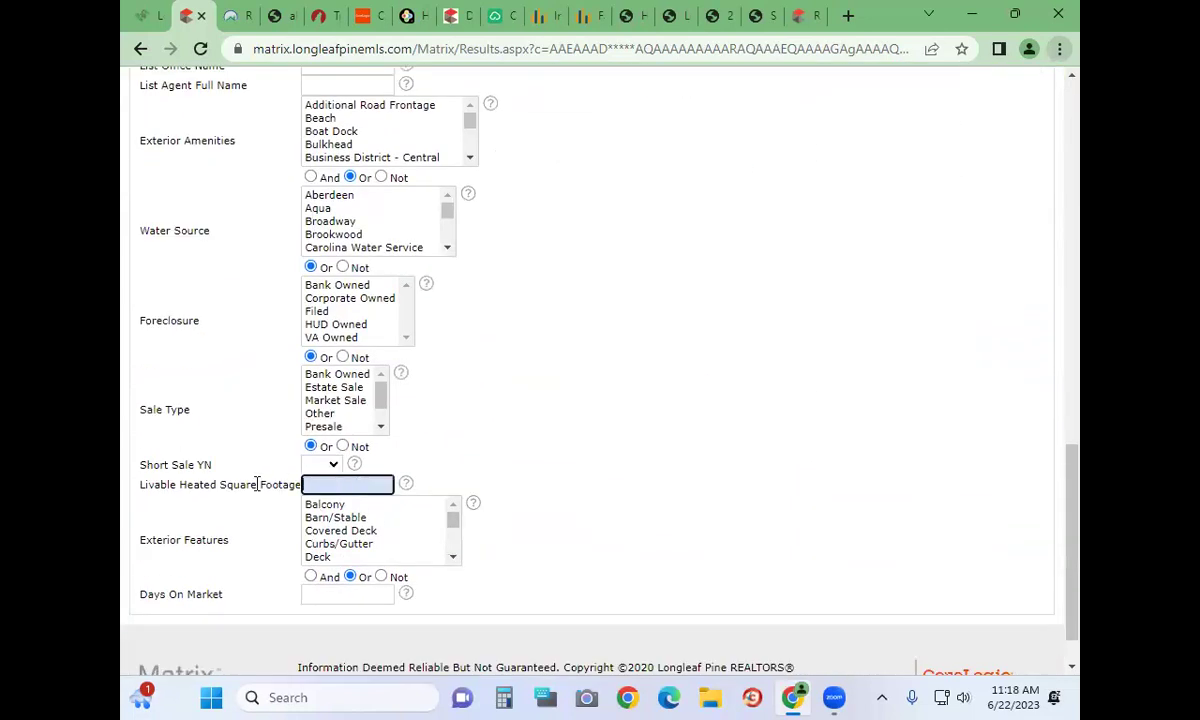
pyautogui.scroll(5, 257, 484)
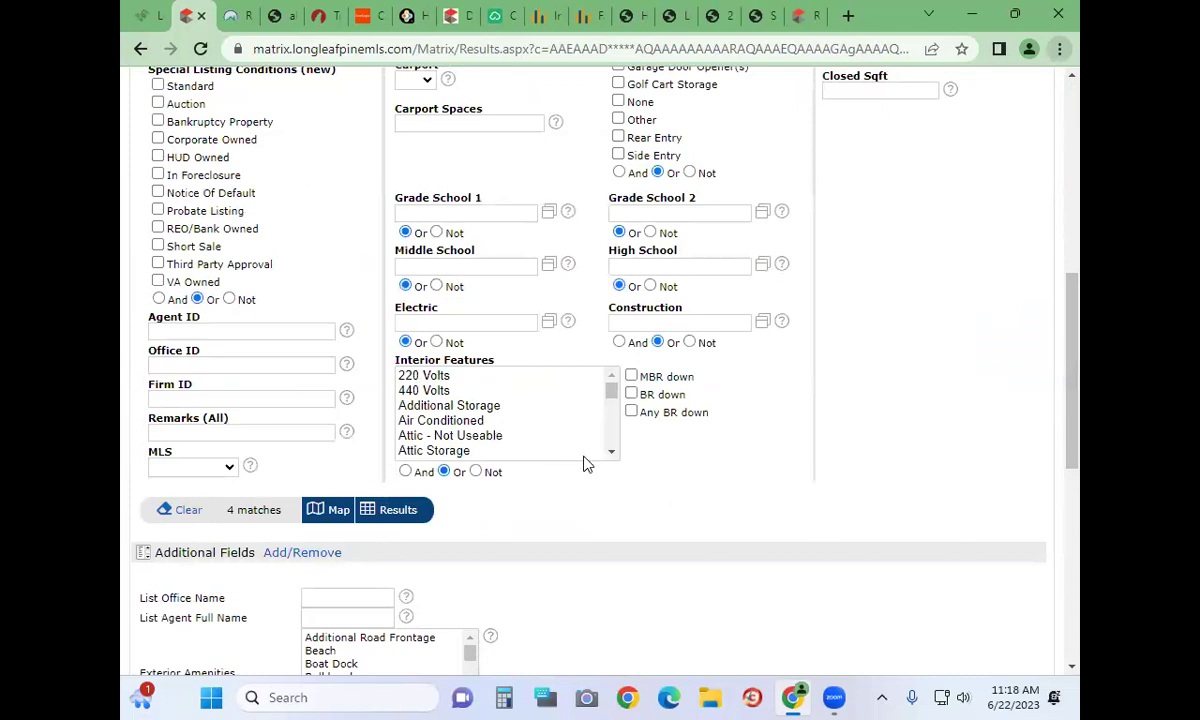
pyautogui.scroll(4, 586, 465)
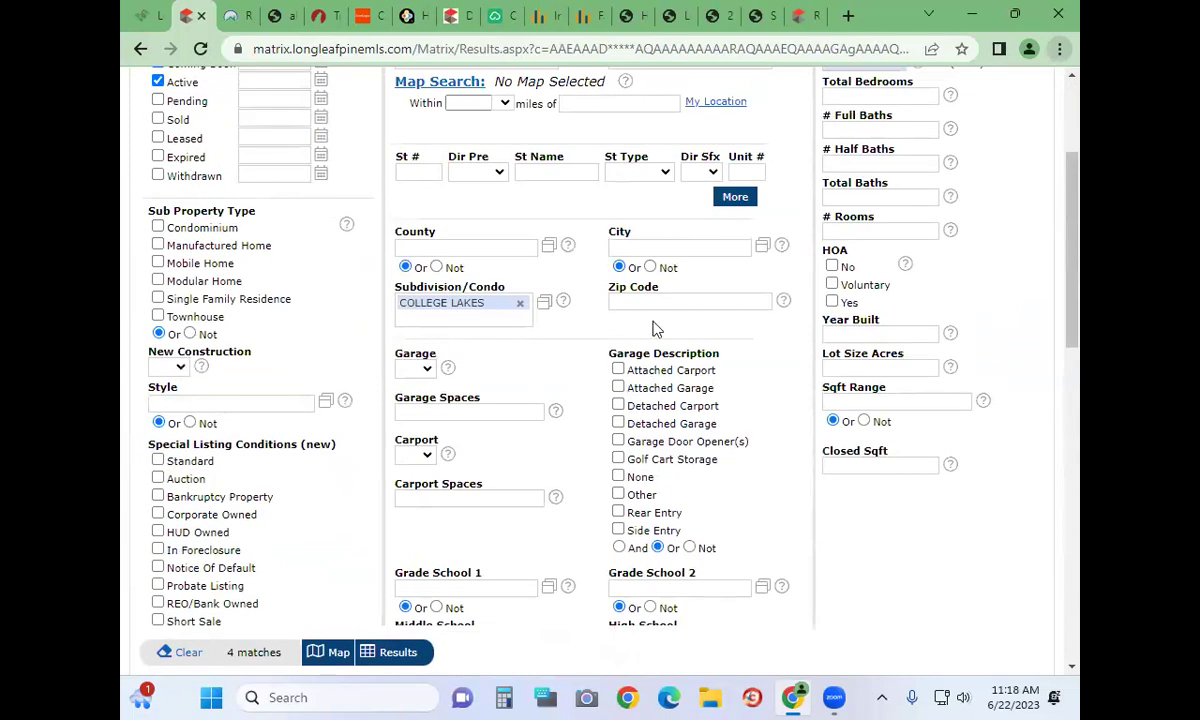
pyautogui.scroll(3, 655, 329)
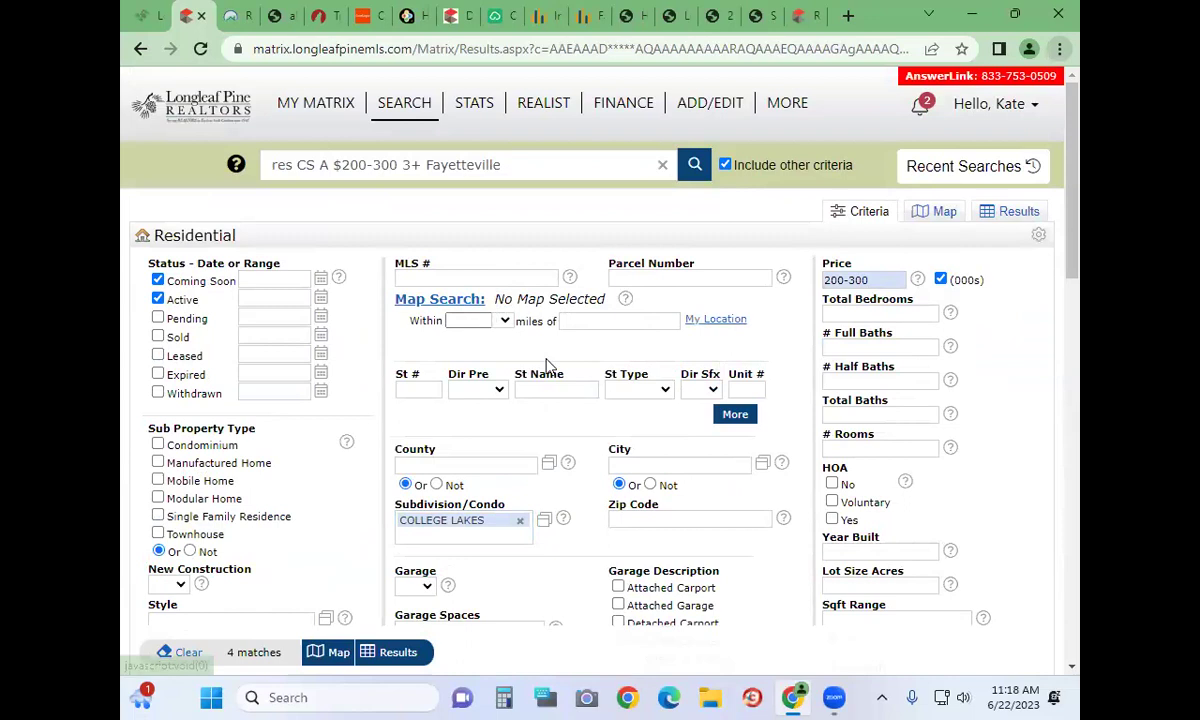
pyautogui.scroll(-4, 547, 365)
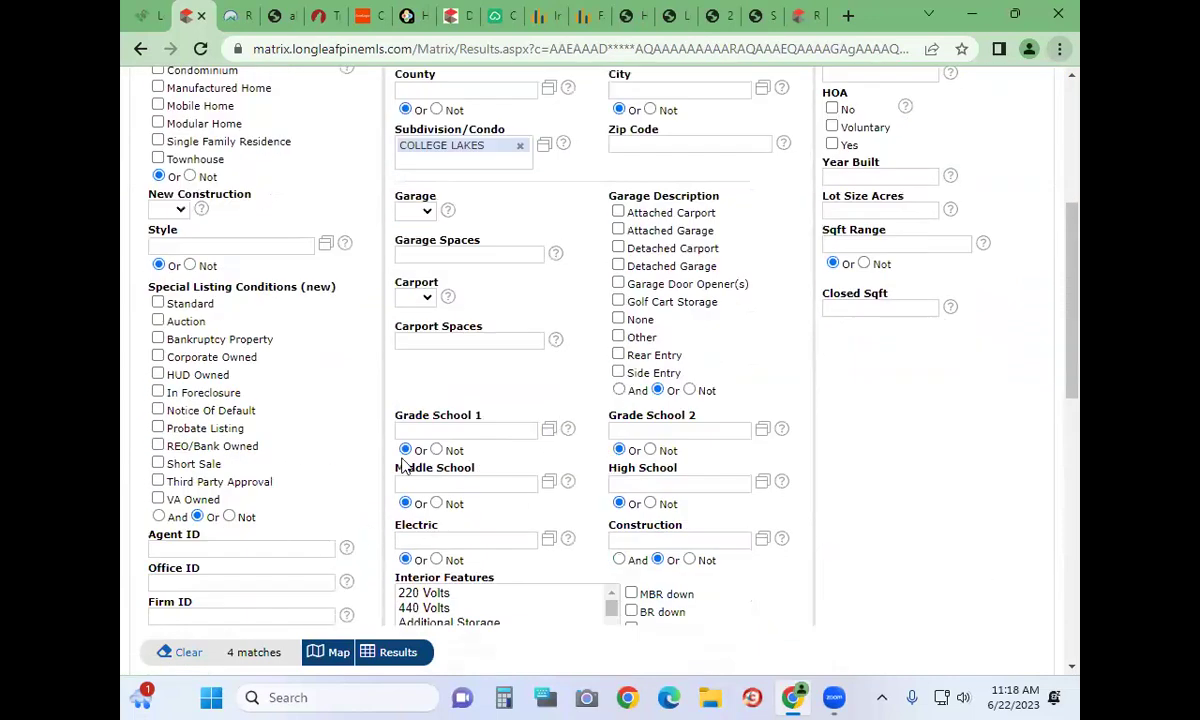
pyautogui.scroll(4, 316, 632)
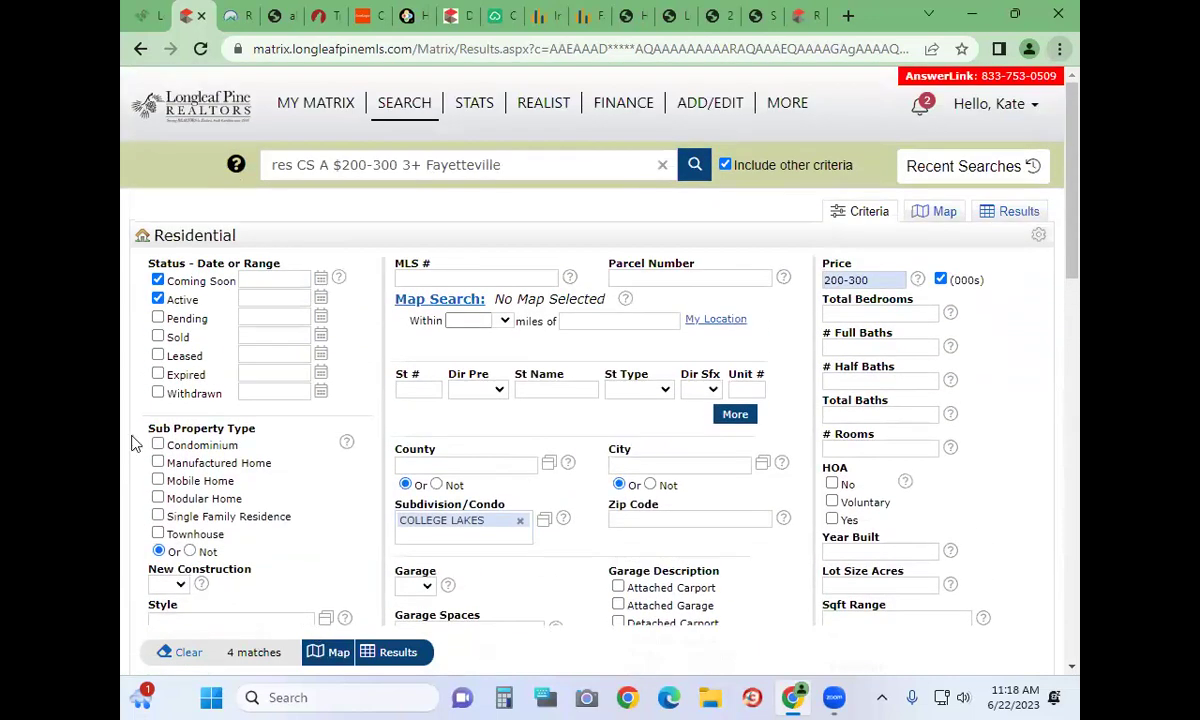
# Include Pending, Sold, Expired and Withdrawn listings from 180 days and view the 16 matches
pyautogui.click(157, 318)
pyautogui.click(157, 336)
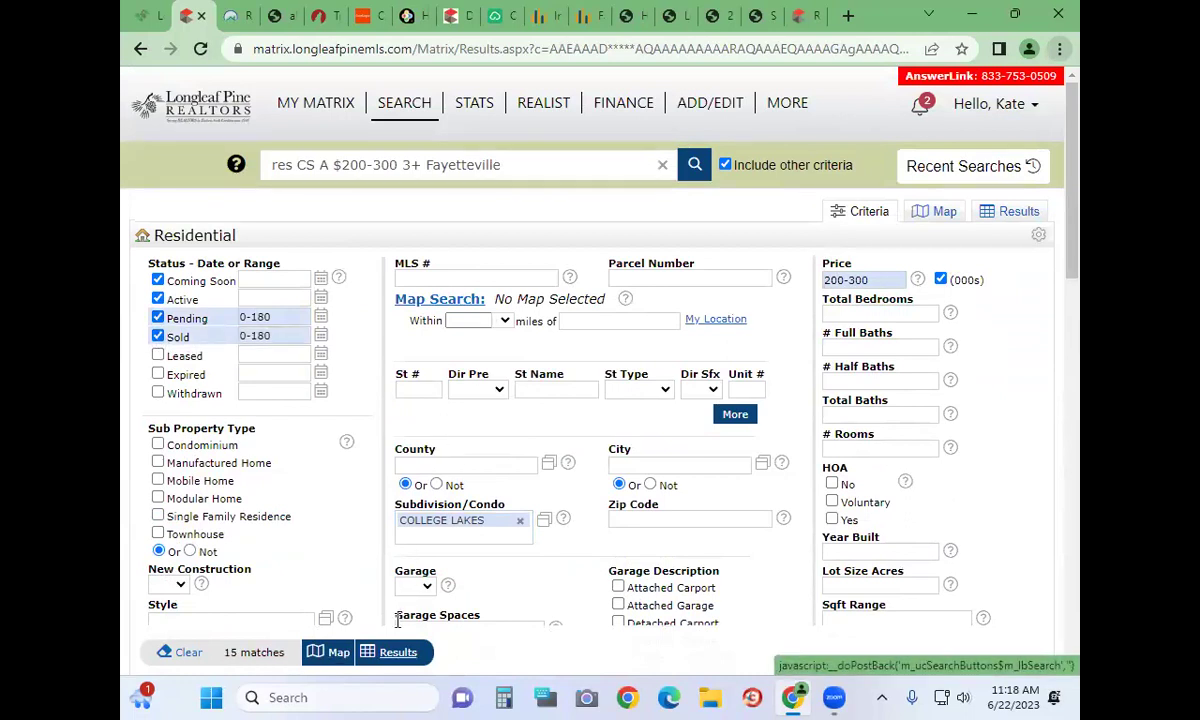
pyautogui.click(157, 374)
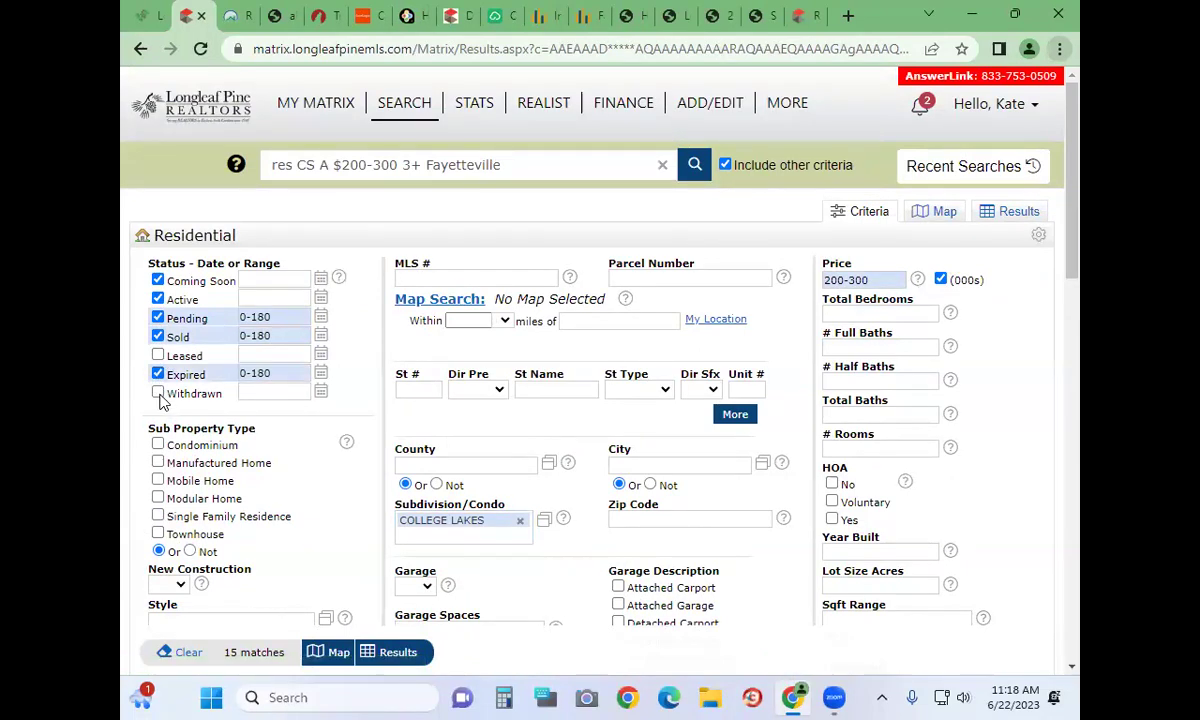
pyautogui.click(158, 394)
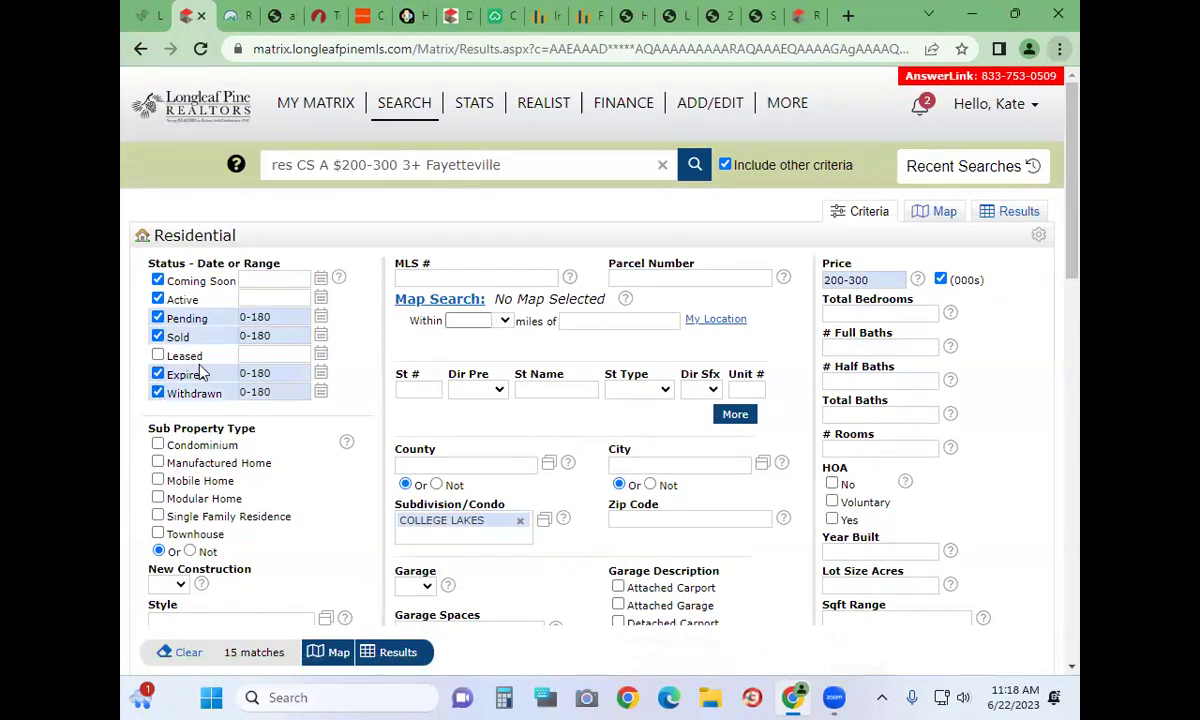
pyautogui.click(390, 652)
# Sort the 16 College Lakes results by SqFt and check all 16 listings
pyautogui.scroll(-2, 420, 600)
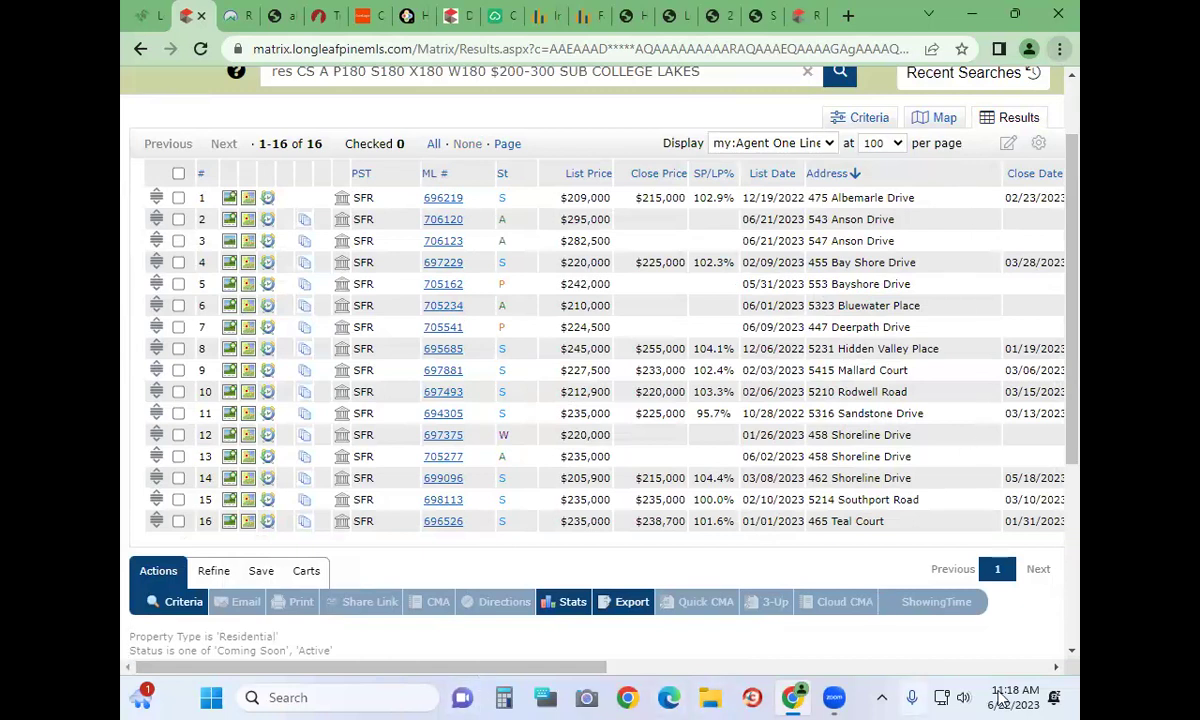
pyautogui.hscroll(5, 1052, 598)
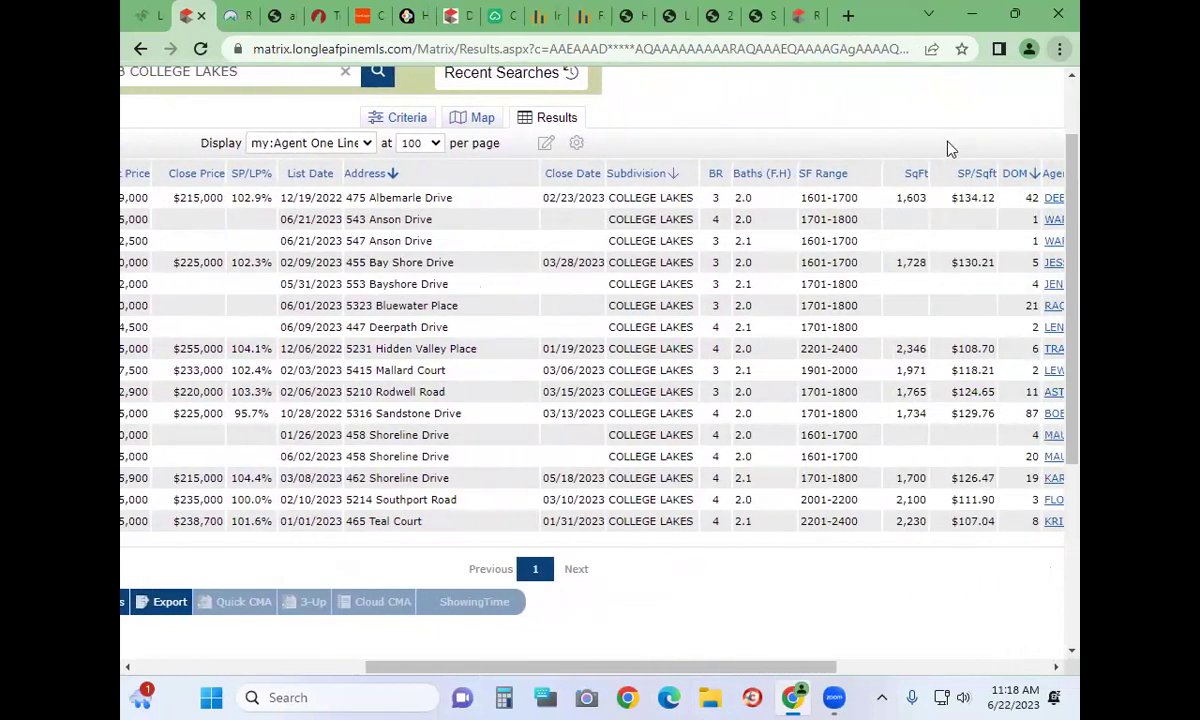
pyautogui.click(914, 176)
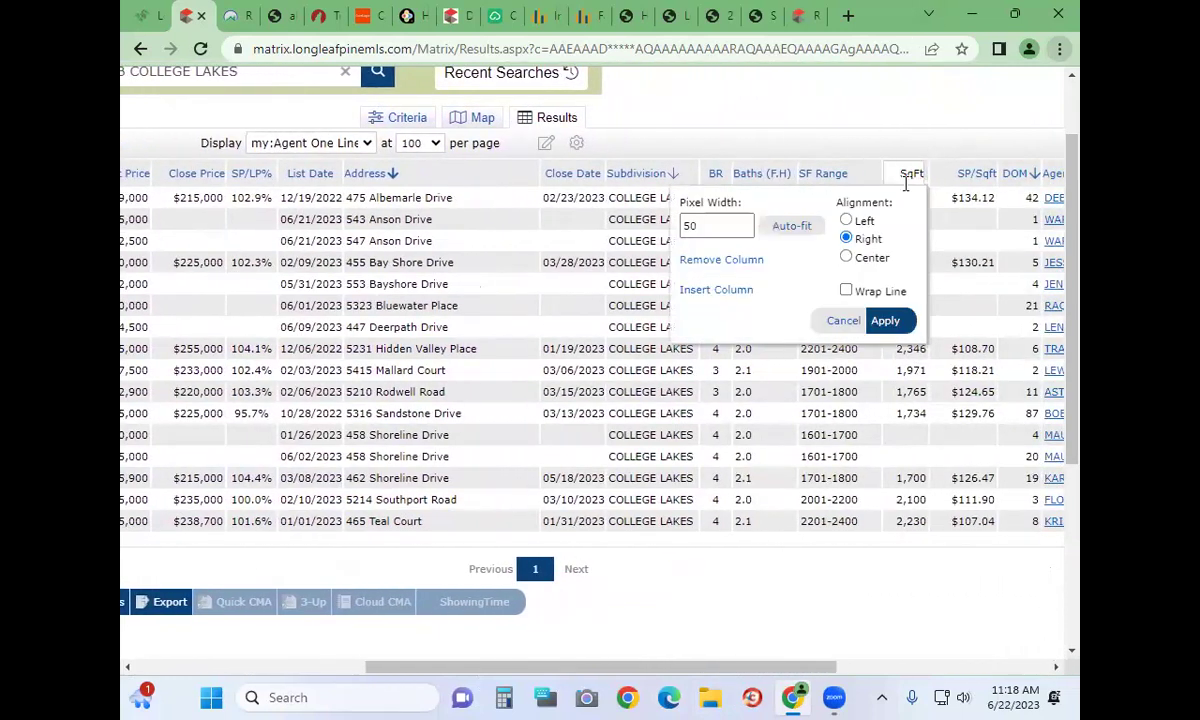
pyautogui.click(833, 322)
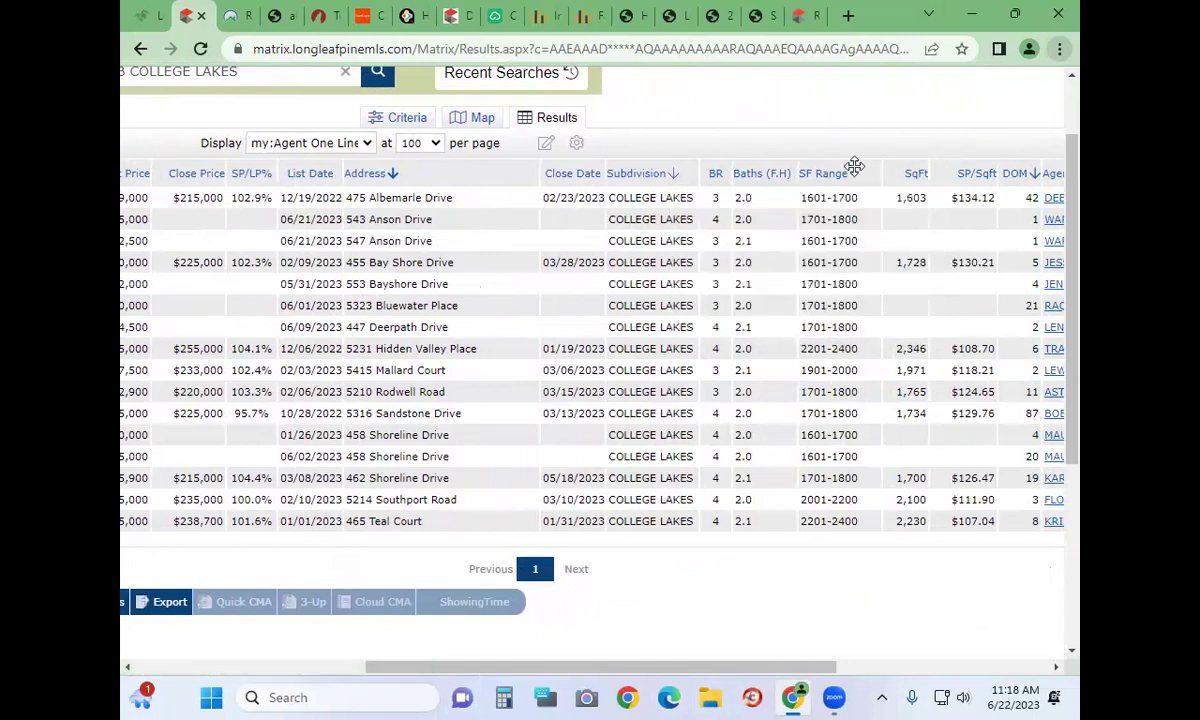
pyautogui.click(918, 175)
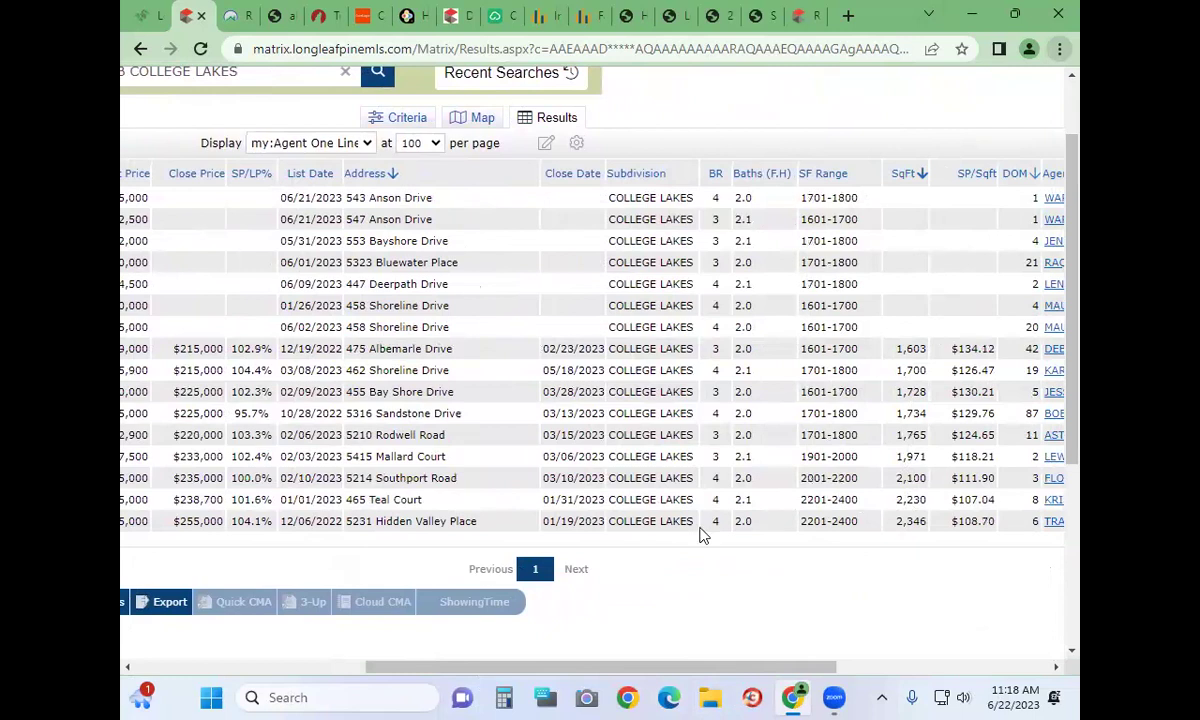
pyautogui.moveTo(372, 664); pyautogui.dragTo(161, 648)
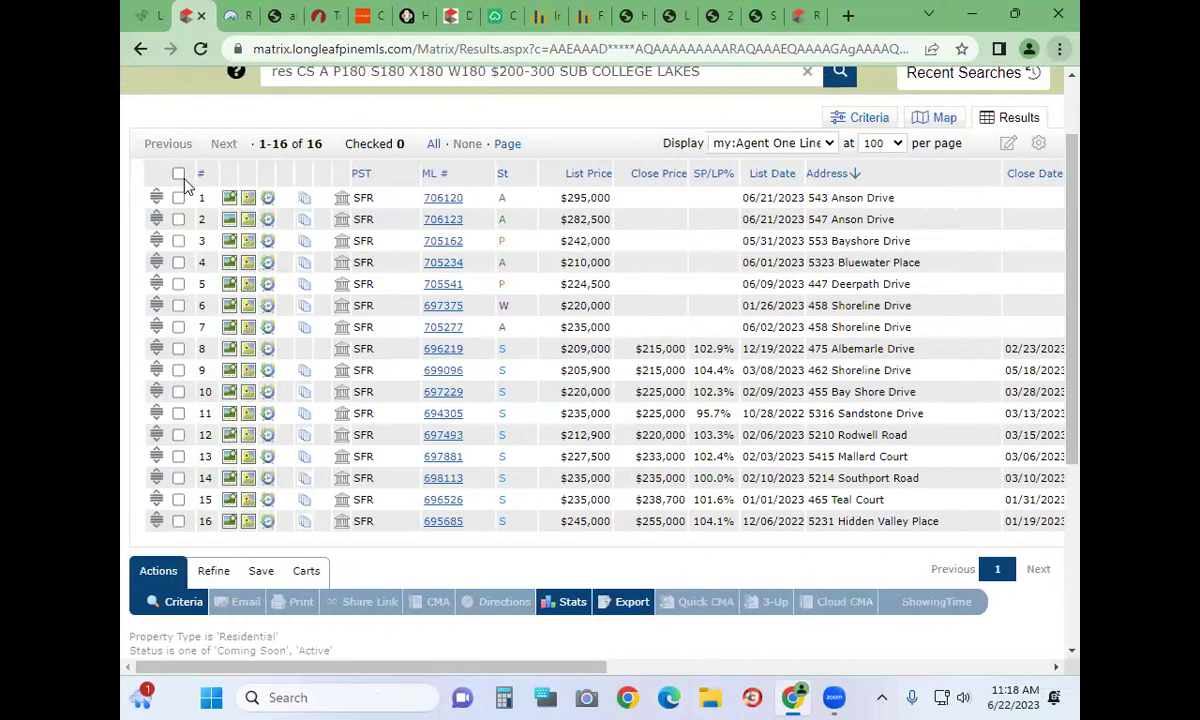
pyautogui.click(178, 174)
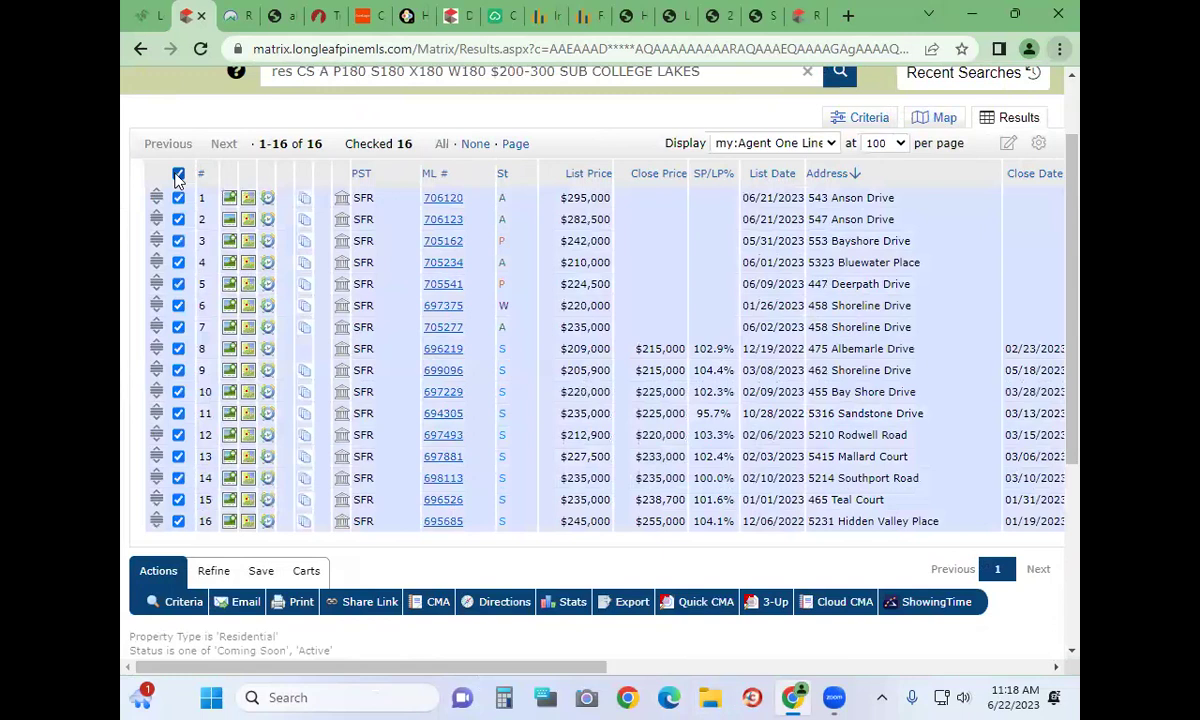
# Print the 16 checked listings as a 1004MC Market Conditions Detail PDF
pyautogui.click(293, 605)
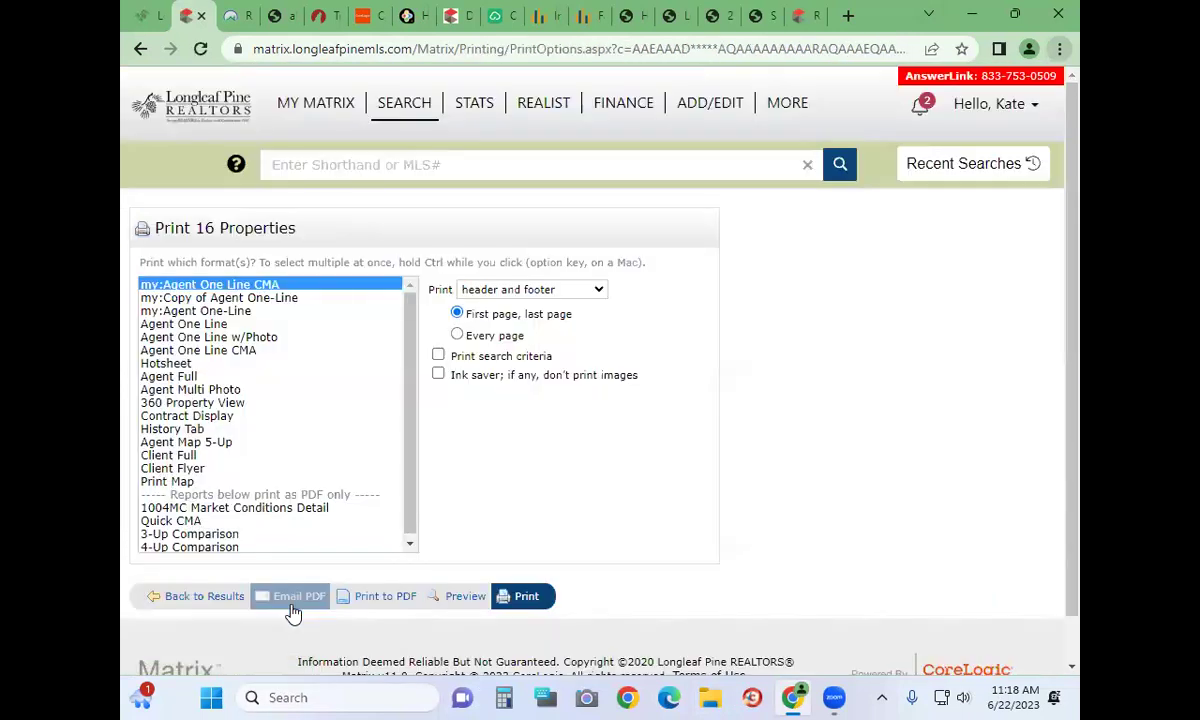
pyautogui.click(237, 508)
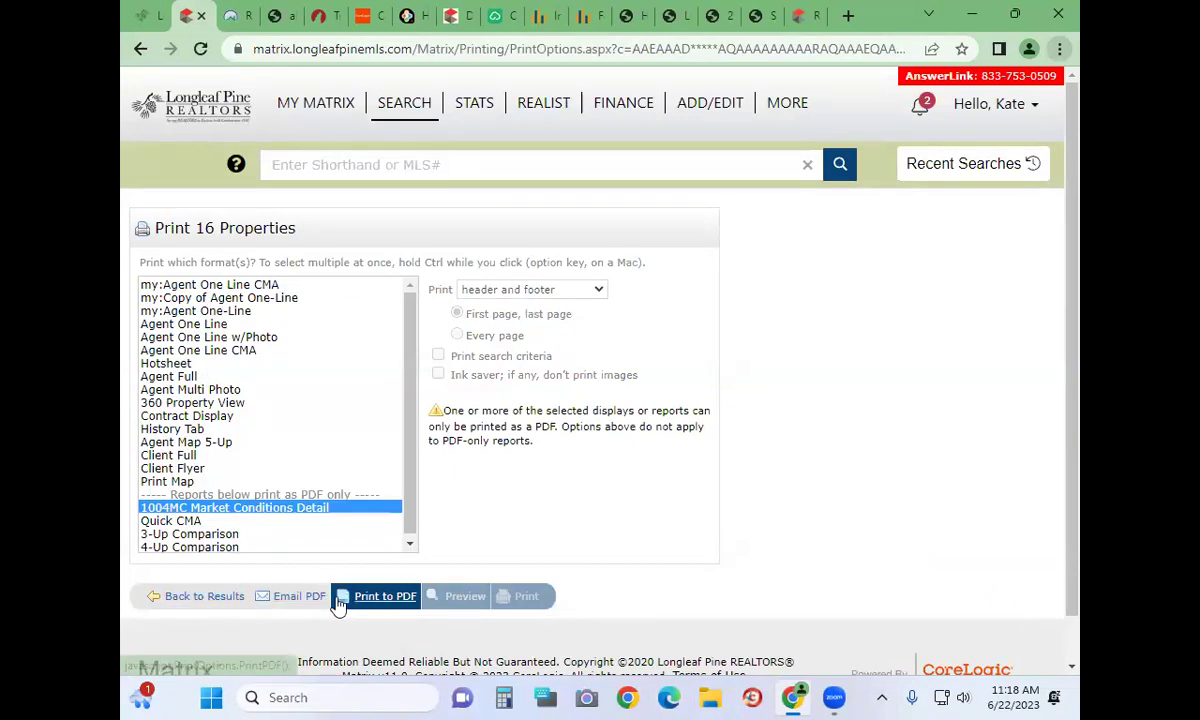
pyautogui.click(405, 600)
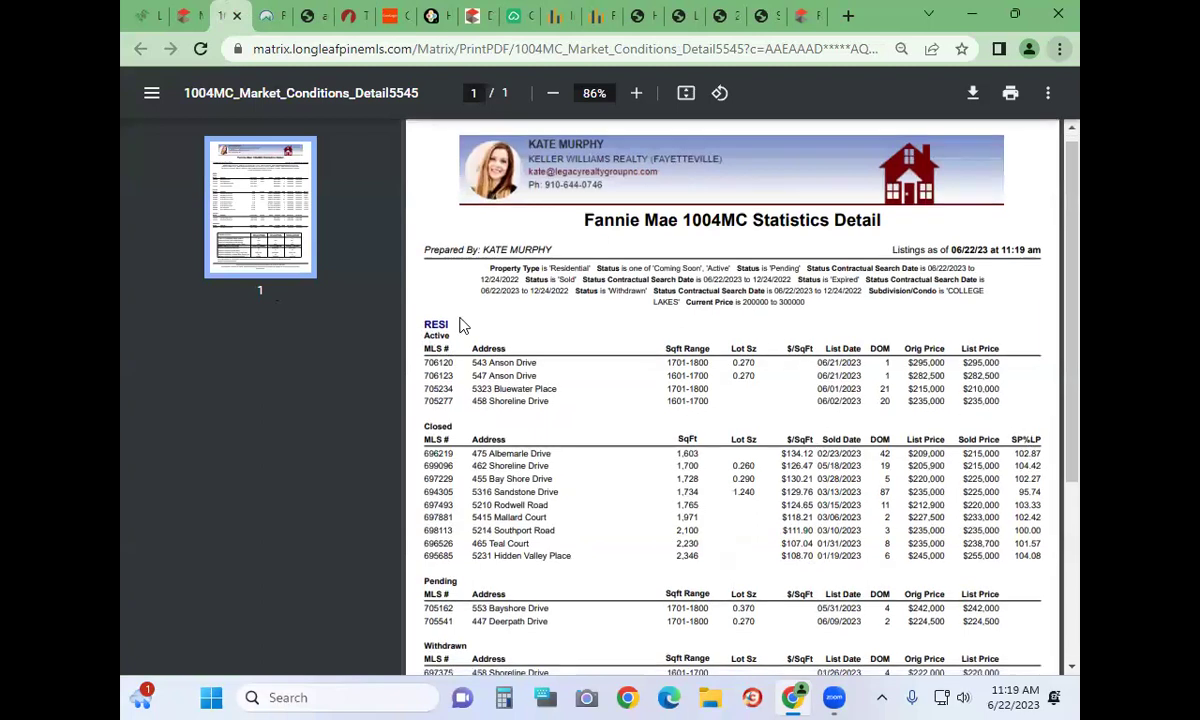
pyautogui.scroll(-2, 461, 322)
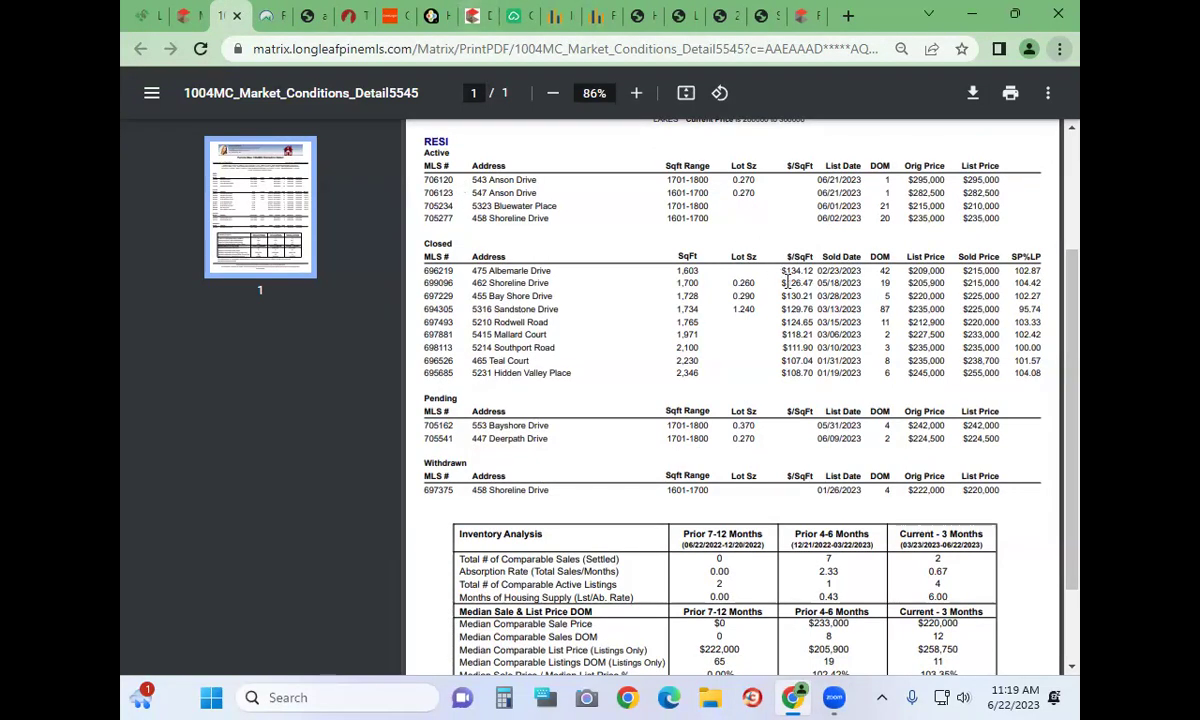
pyautogui.moveTo(785, 283); pyautogui.dragTo(813, 370)
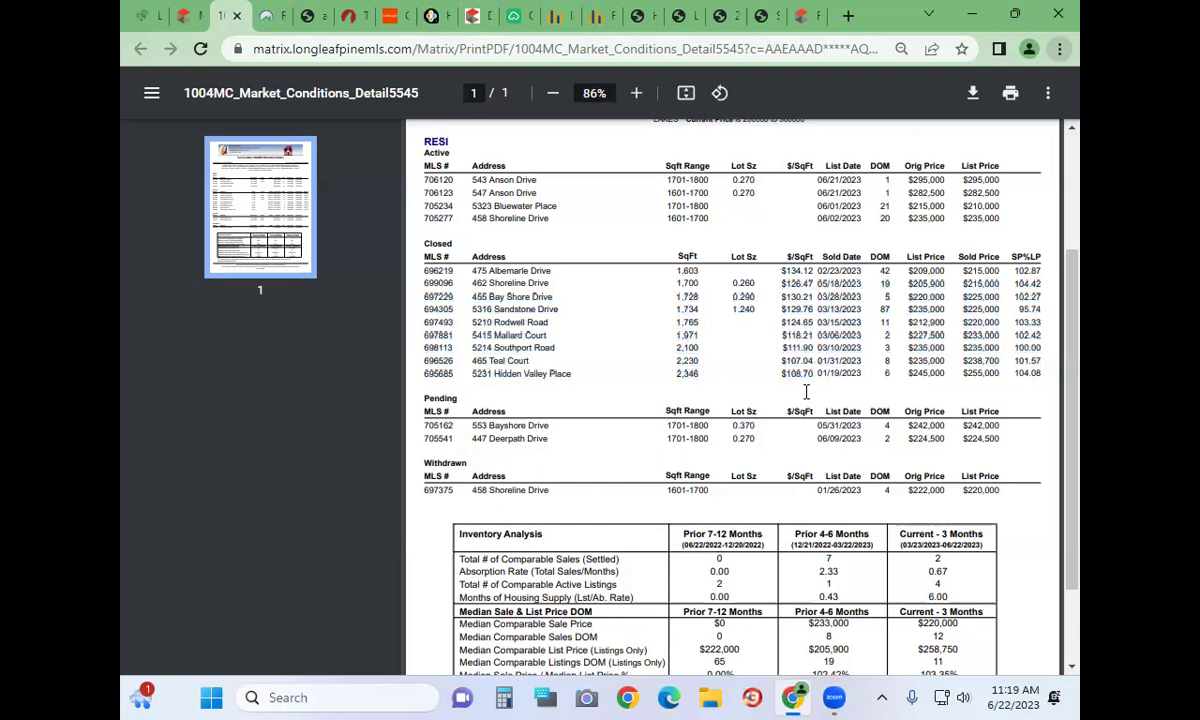
pyautogui.scroll(-2, 795, 460)
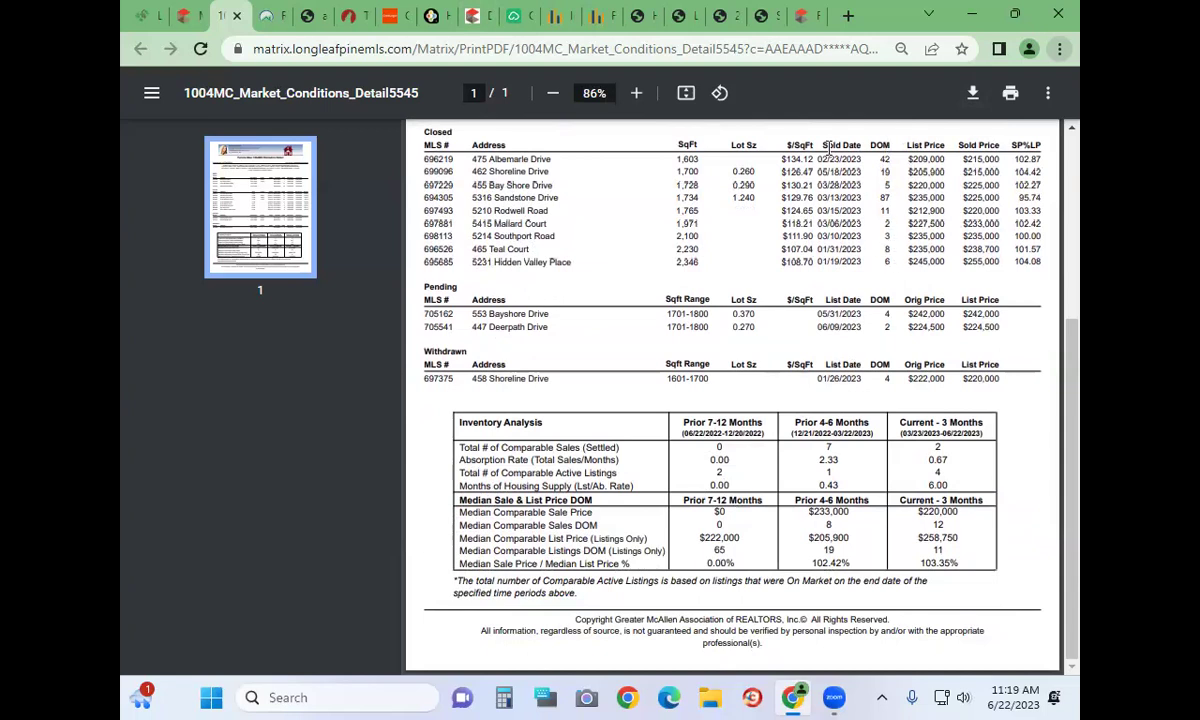
pyautogui.moveTo(798, 156); pyautogui.dragTo(827, 160)
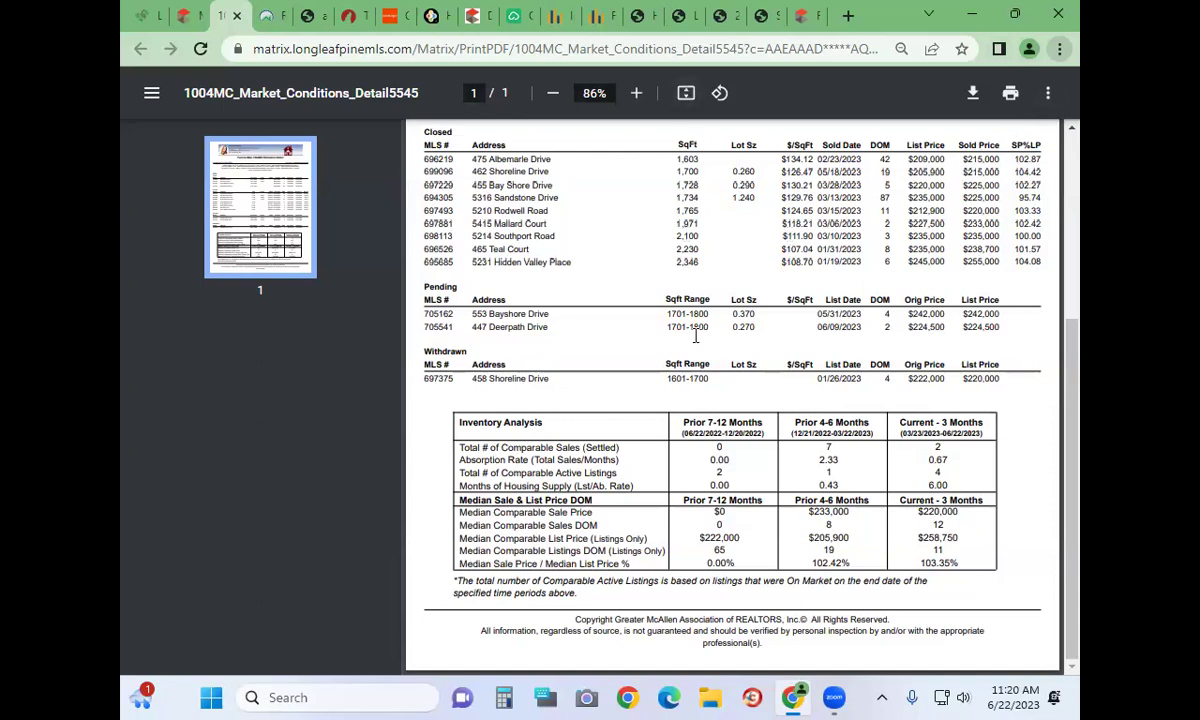
# Choose the Agent Full print format, then go back to the 16 College Lakes results
pyautogui.click(197, 24)
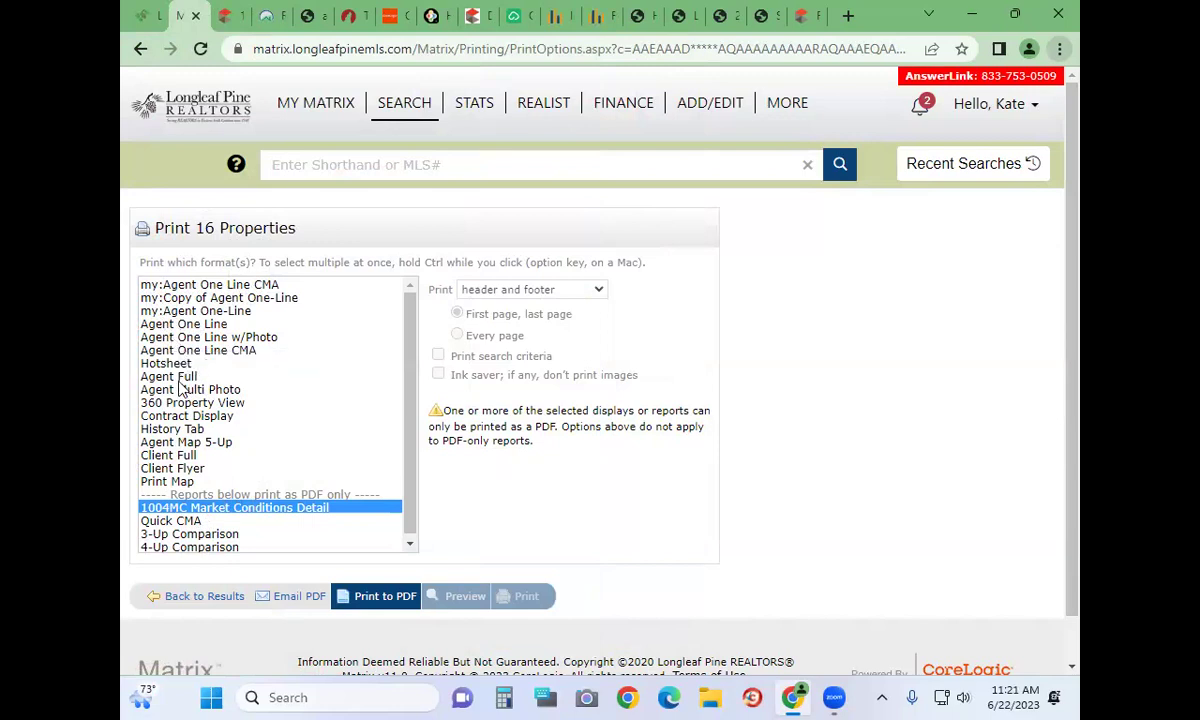
pyautogui.click(186, 378)
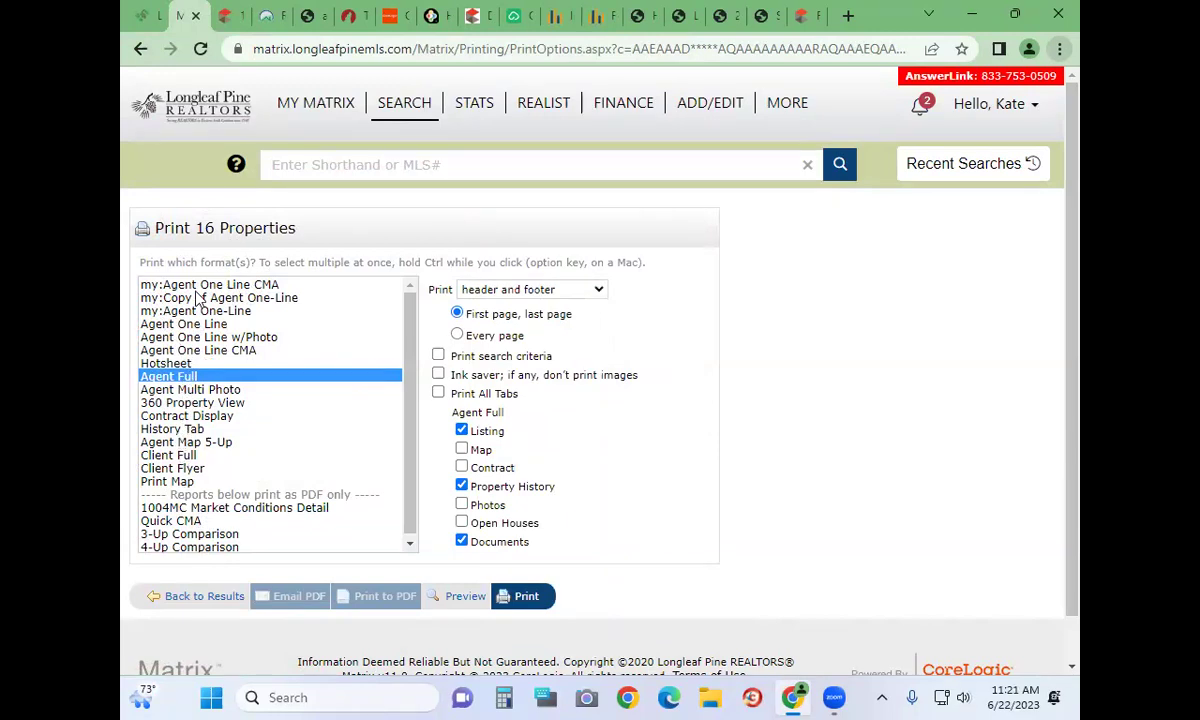
pyautogui.click(190, 597)
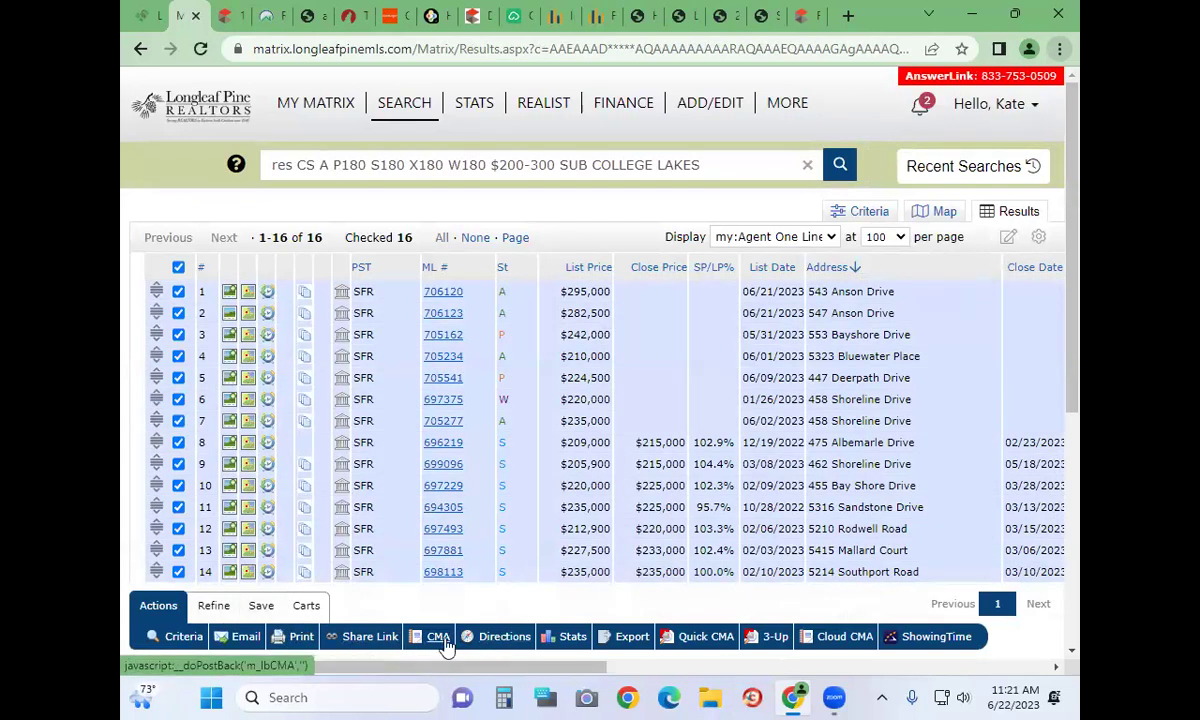
pyautogui.click(178, 268)
pyautogui.scroll(-1, 175, 200)
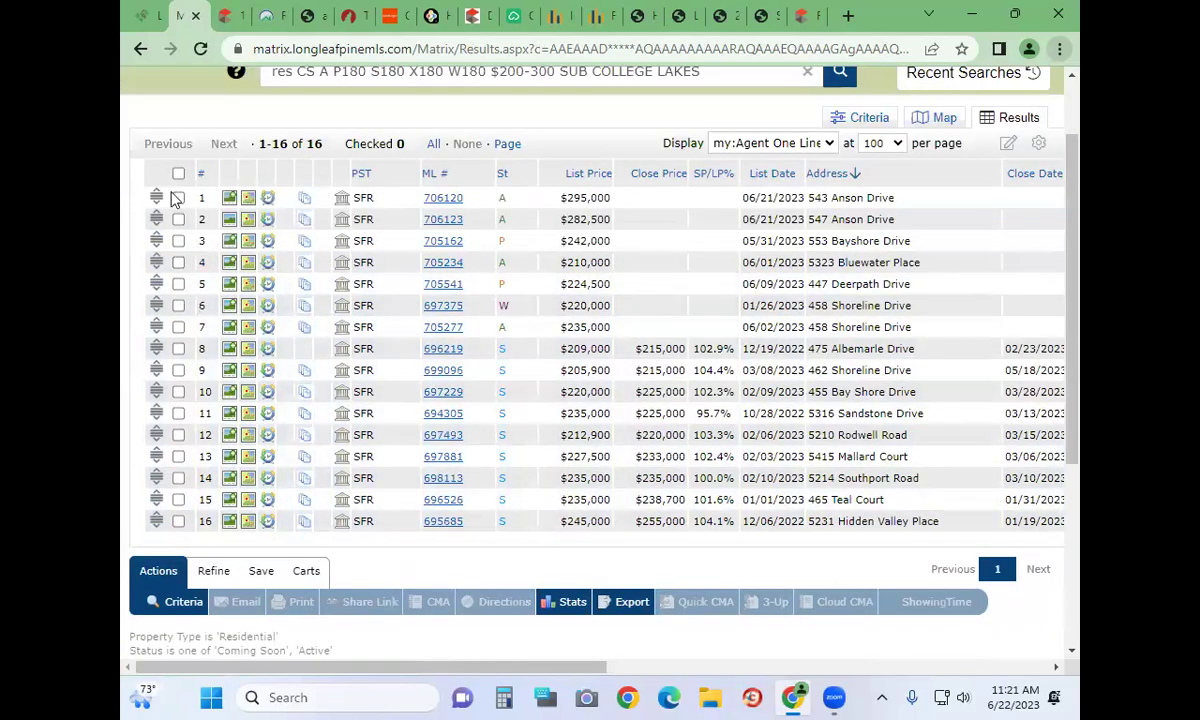
pyautogui.click(178, 199)
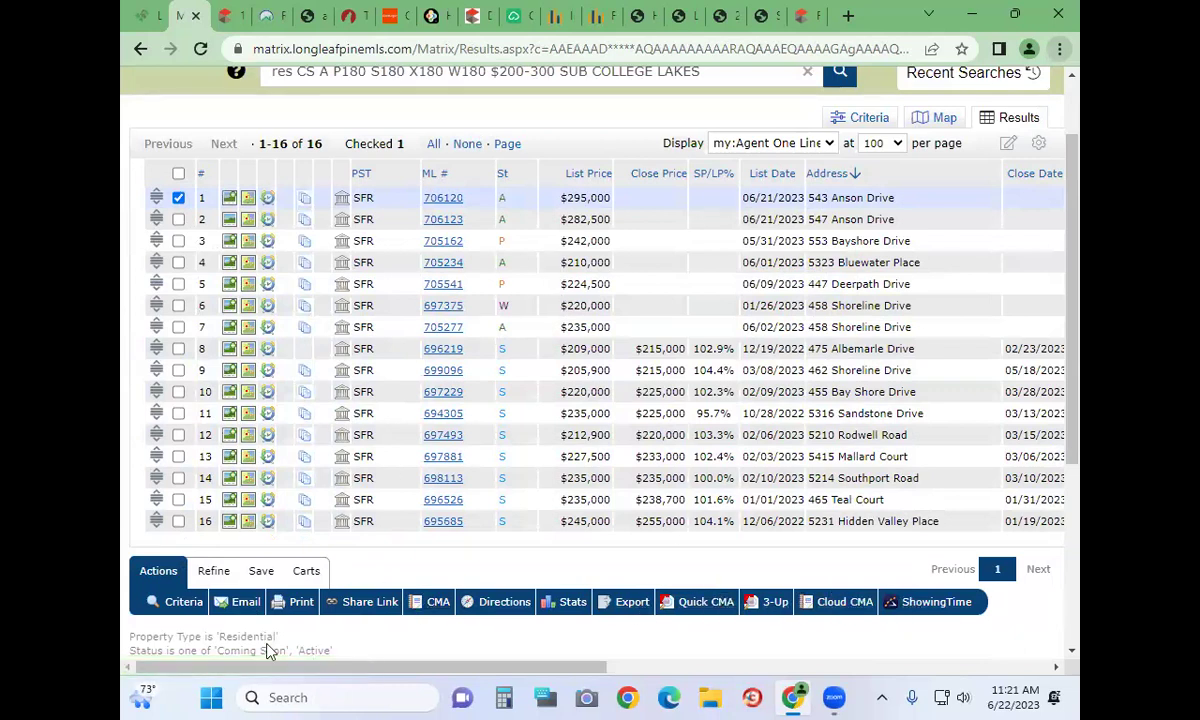
pyautogui.click(212, 573)
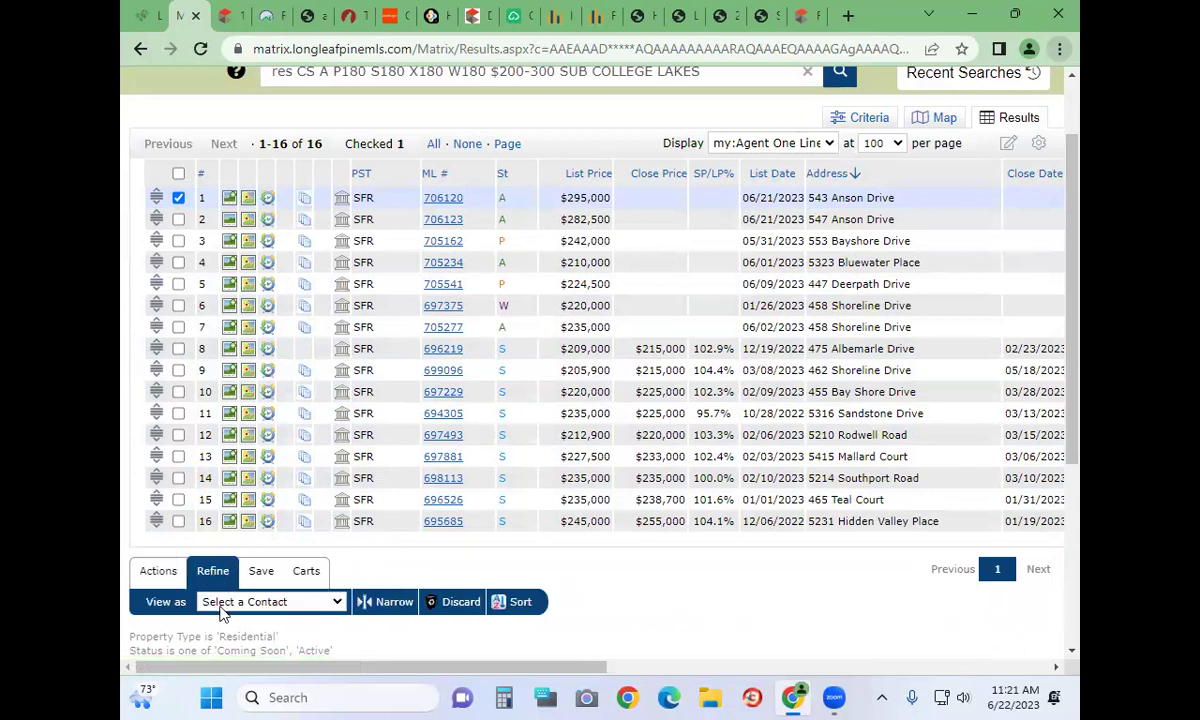
pyautogui.click(178, 197)
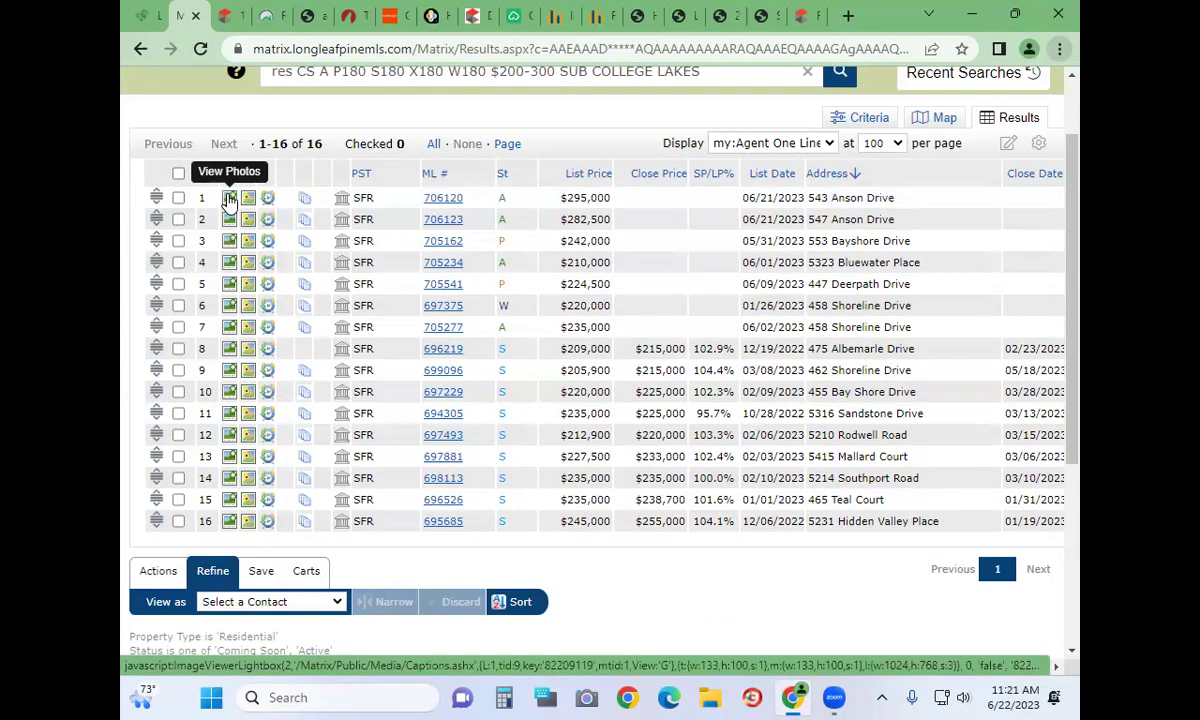
pyautogui.click(178, 262)
pyautogui.click(178, 197)
pyautogui.click(178, 305)
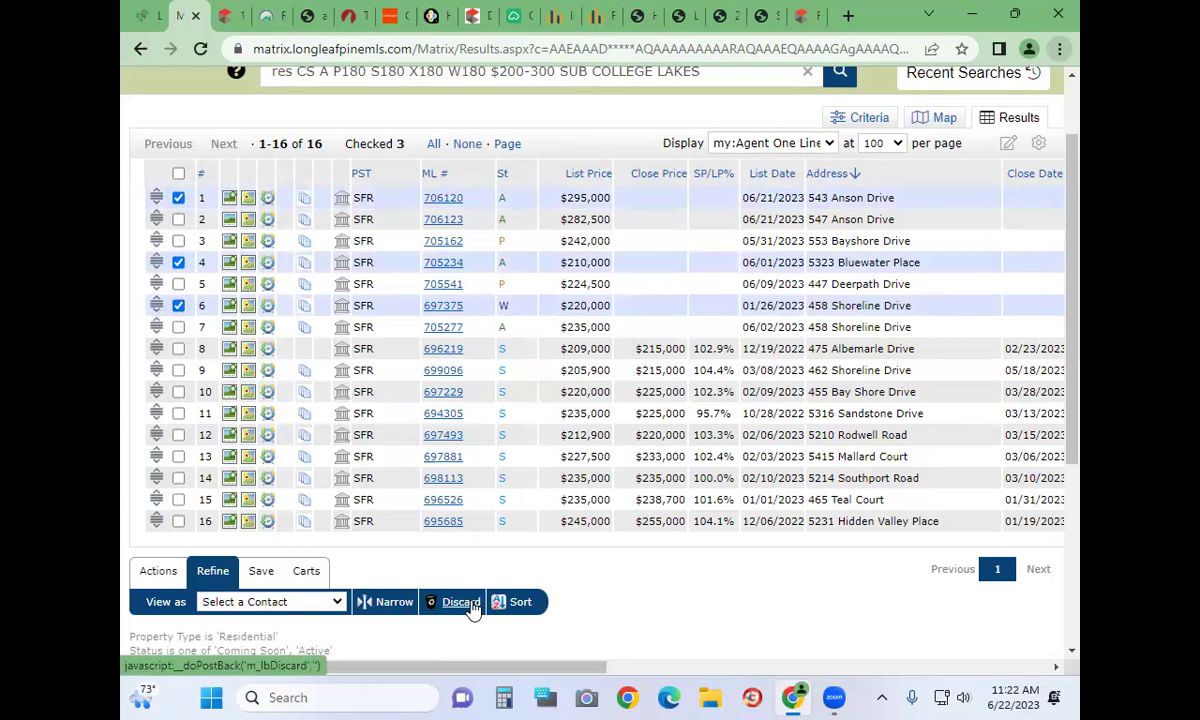
# Clear all checks and start a new Auto Email for the College Lakes search
pyautogui.click(262, 583)
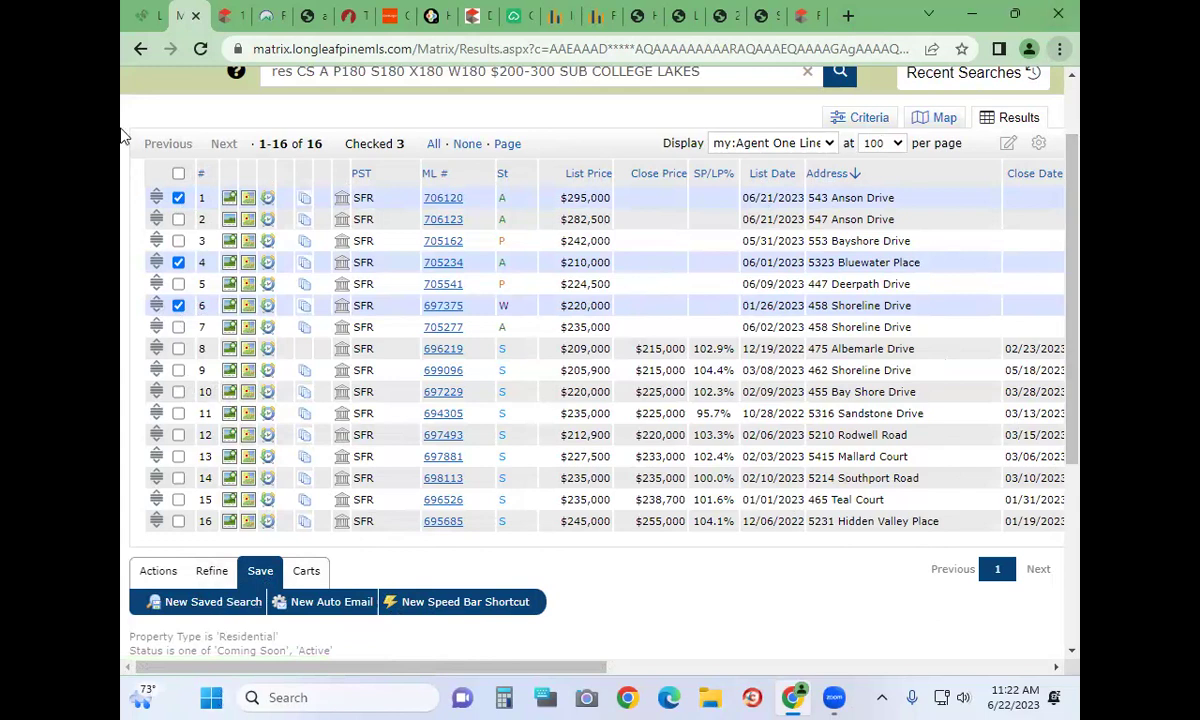
pyautogui.click(178, 173)
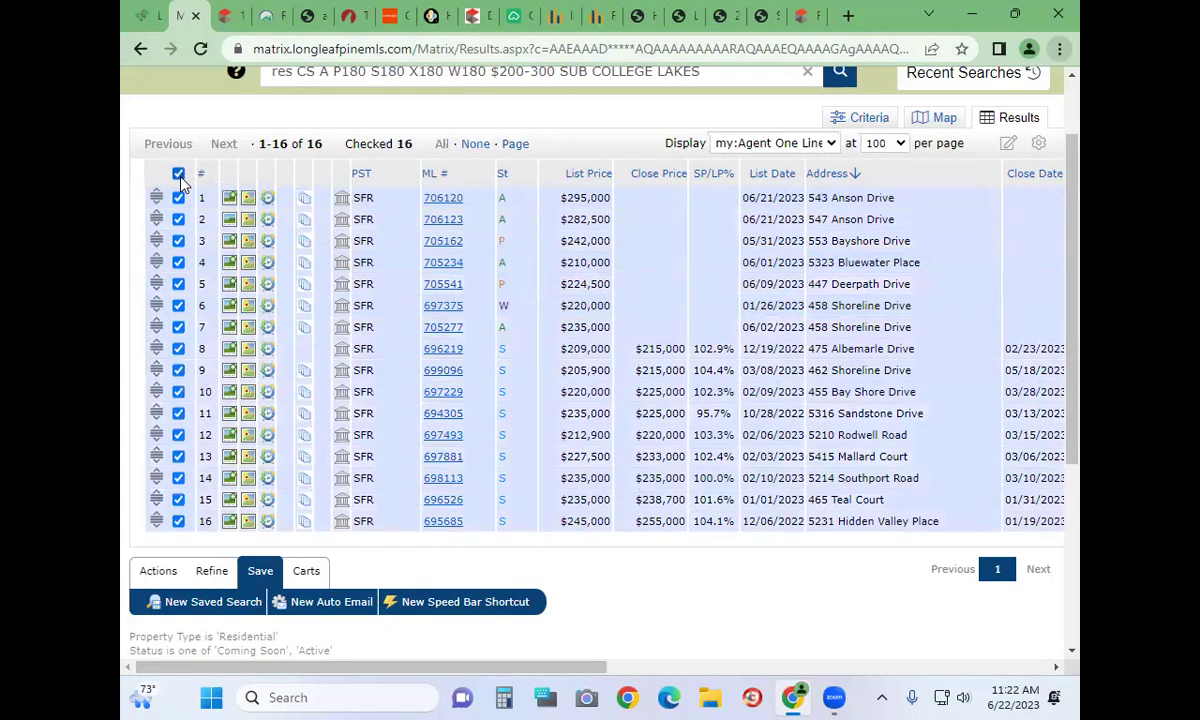
pyautogui.click(178, 173)
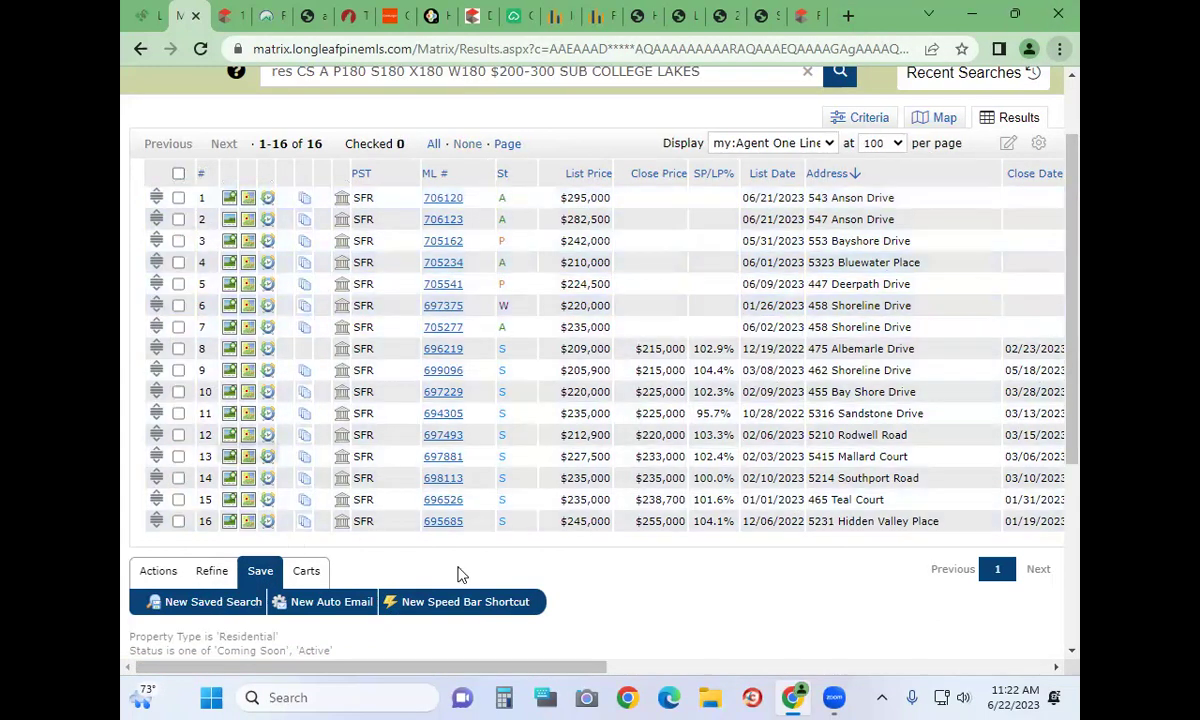
pyautogui.click(331, 601)
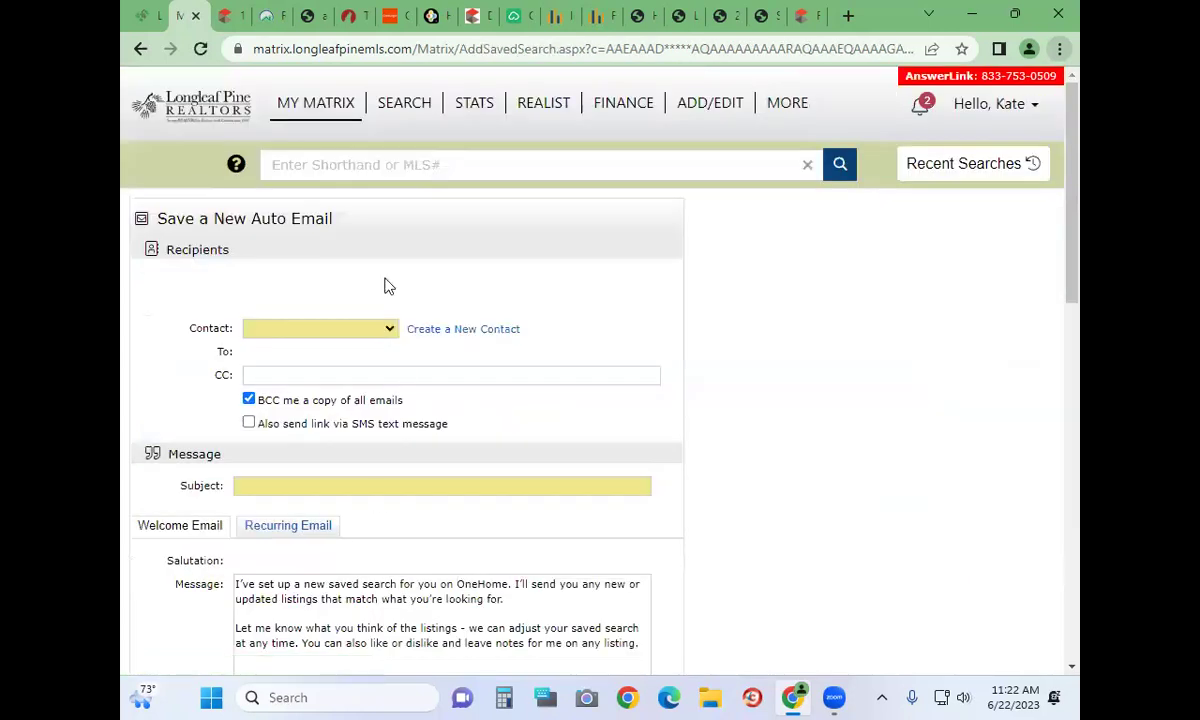
pyautogui.scroll(-1, 295, 405)
pyautogui.scroll(-3, 295, 405)
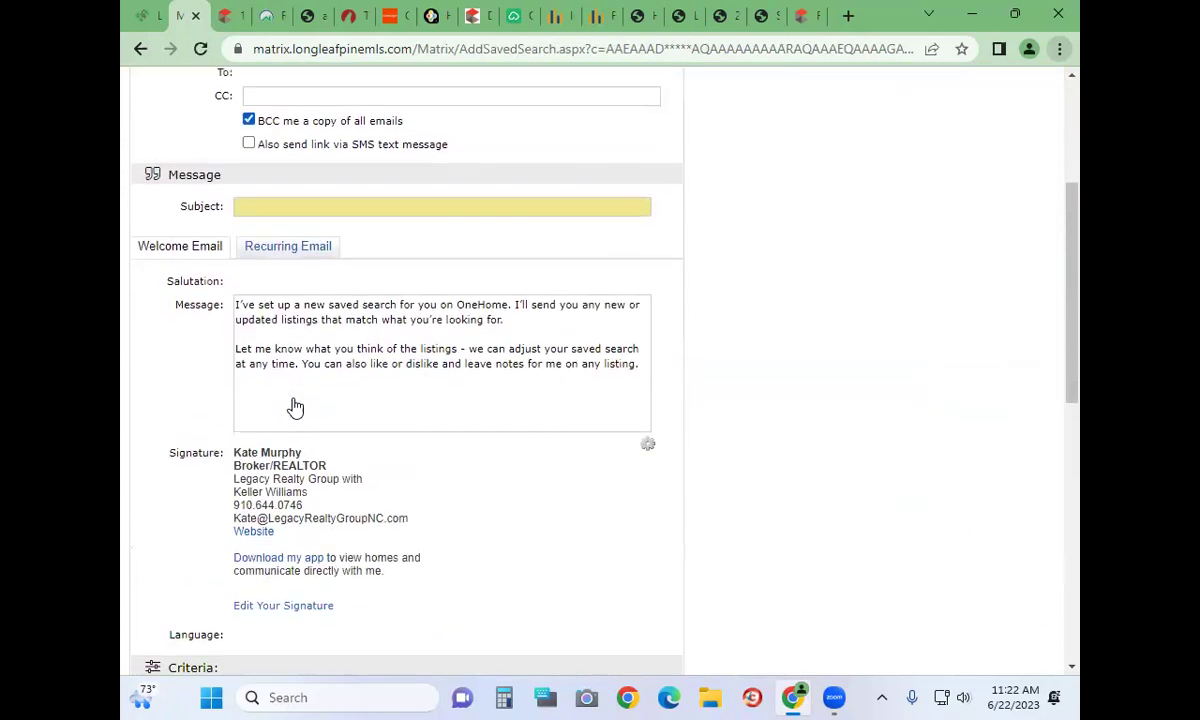
pyautogui.scroll(4, 295, 405)
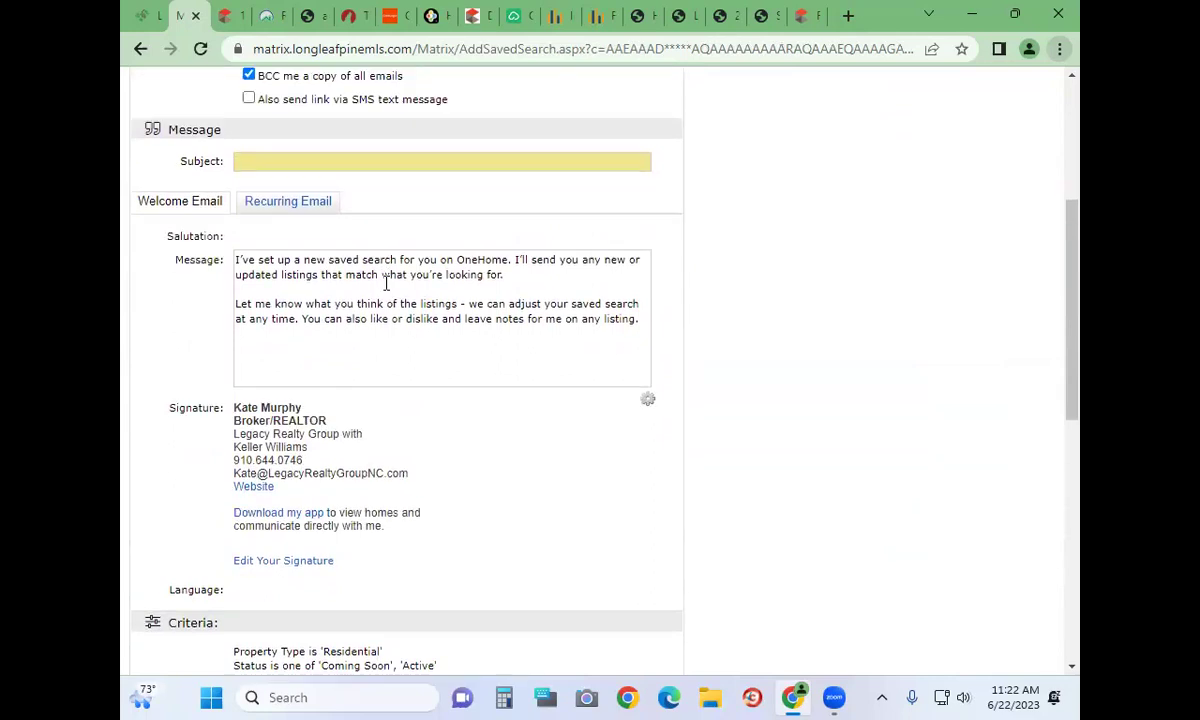
pyautogui.click(433, 334)
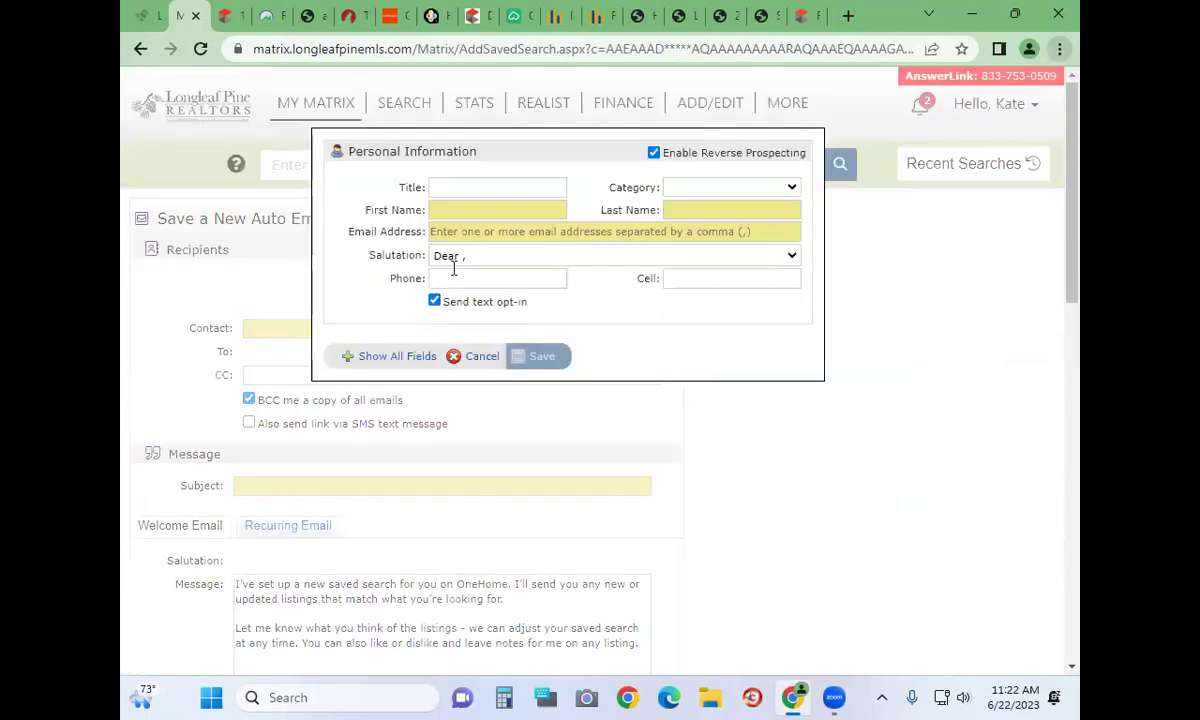
pyautogui.click(483, 358)
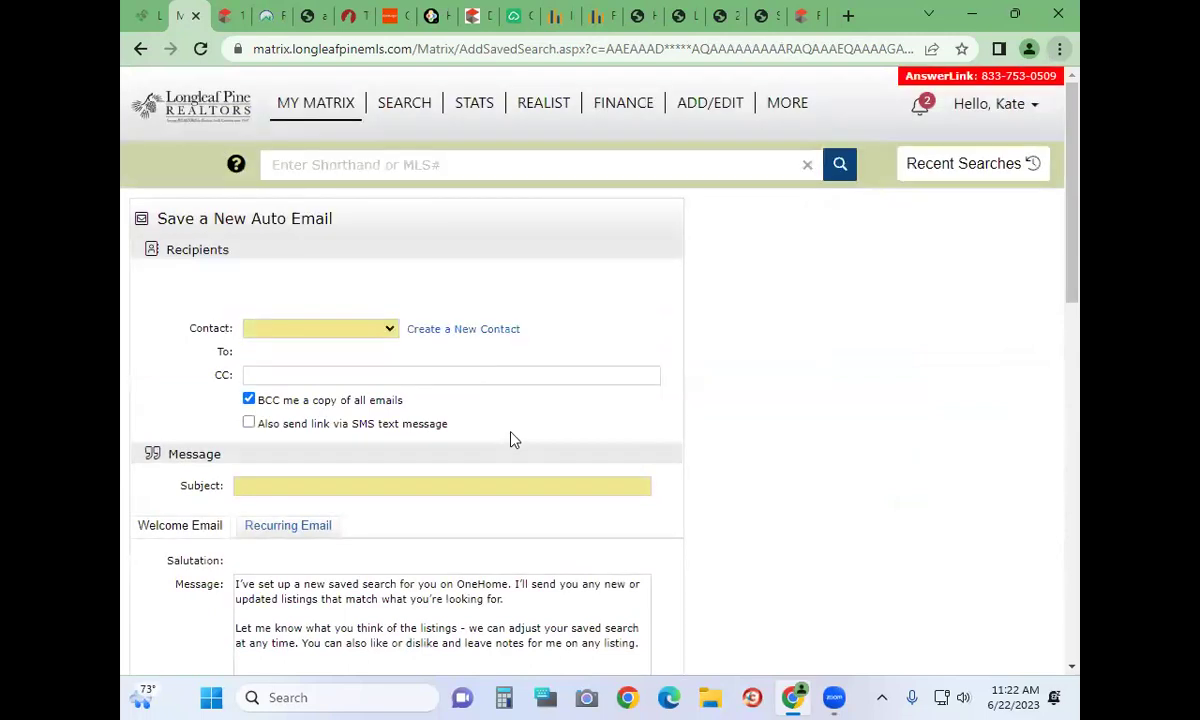
pyautogui.scroll(-2, 512, 441)
pyautogui.tripleClick(237, 397)
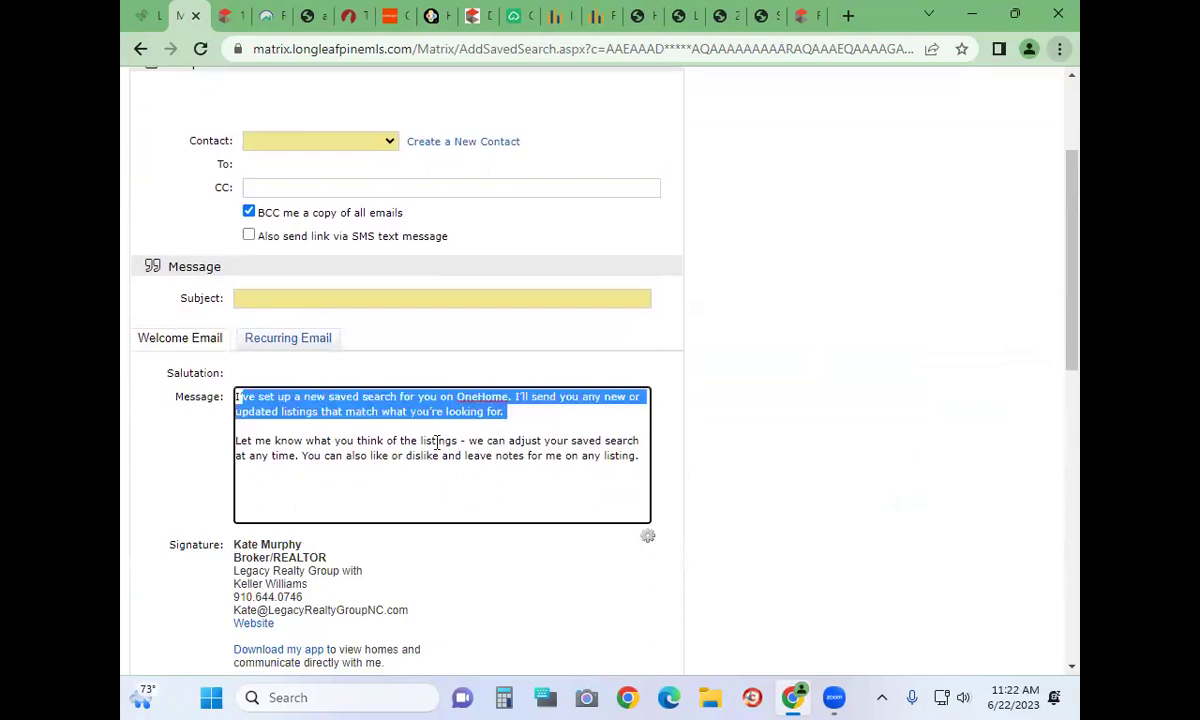
pyautogui.keyDown('shift'); pyautogui.click(601, 457); pyautogui.keyUp('shift')
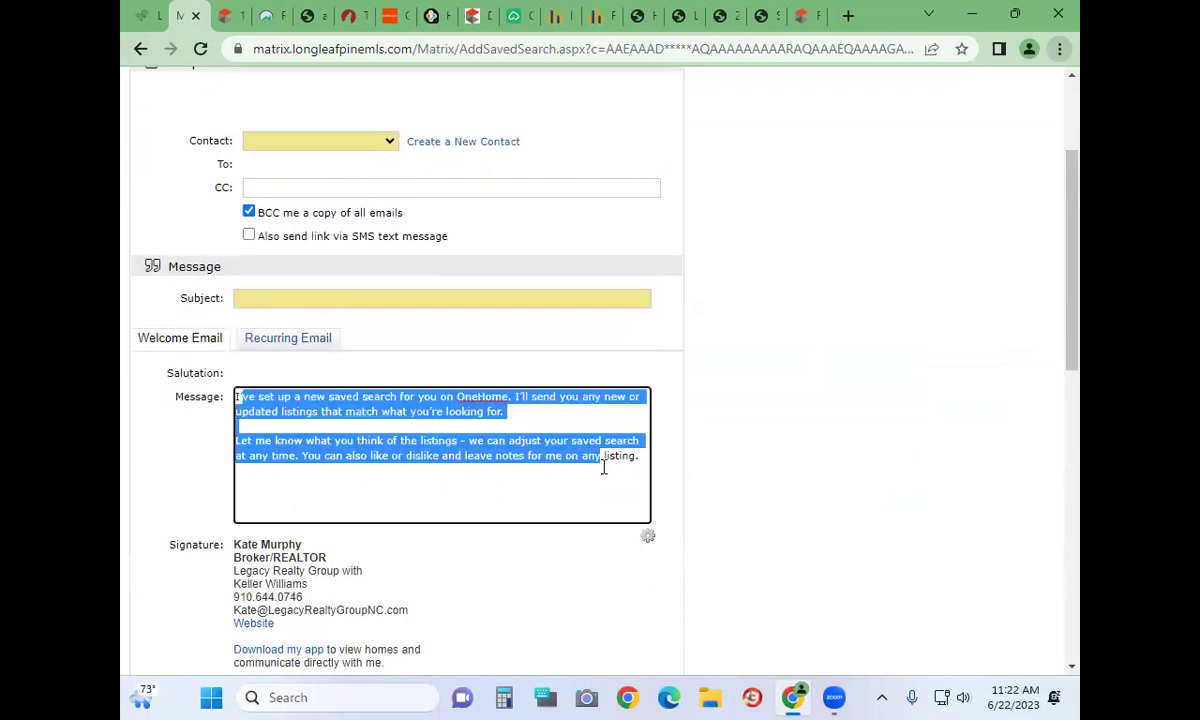
pyautogui.click(532, 465)
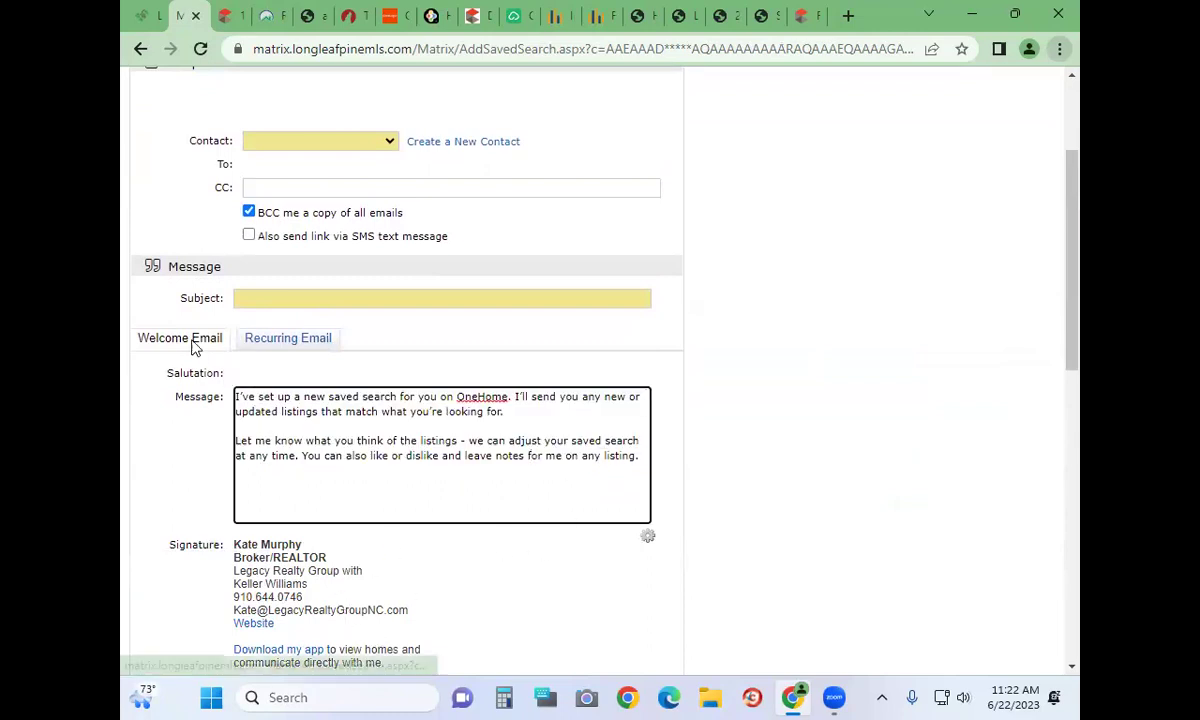
pyautogui.click(261, 339)
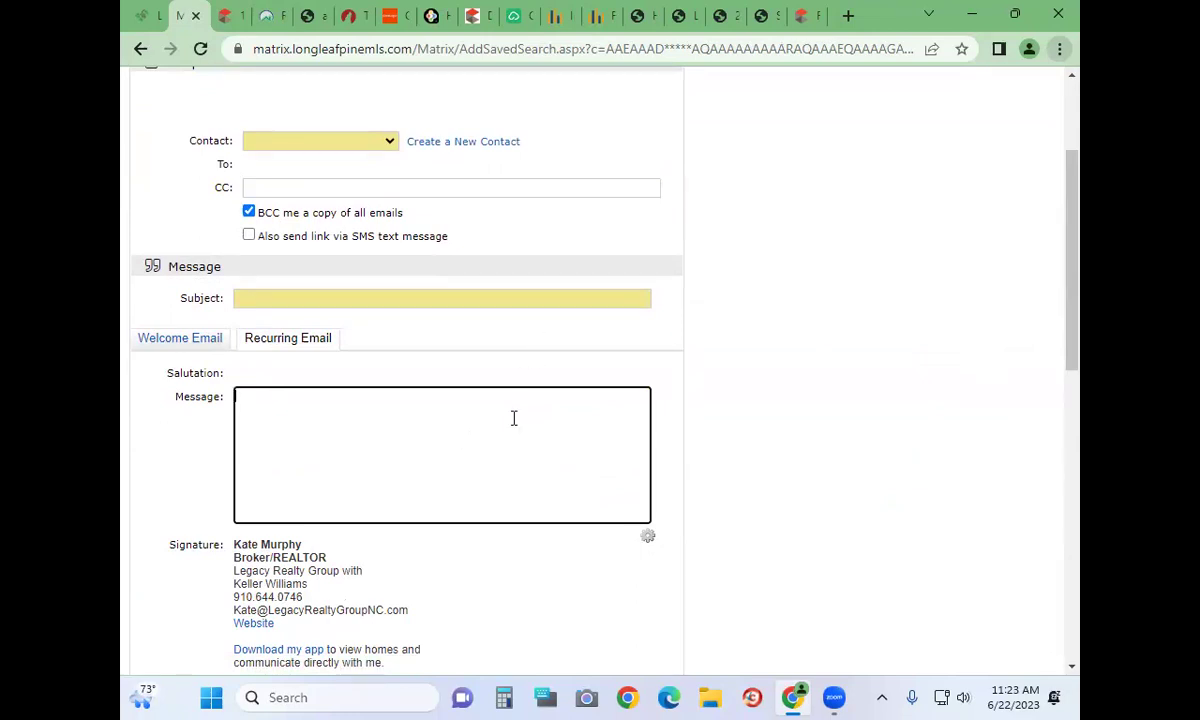
pyautogui.scroll(-3, 513, 418)
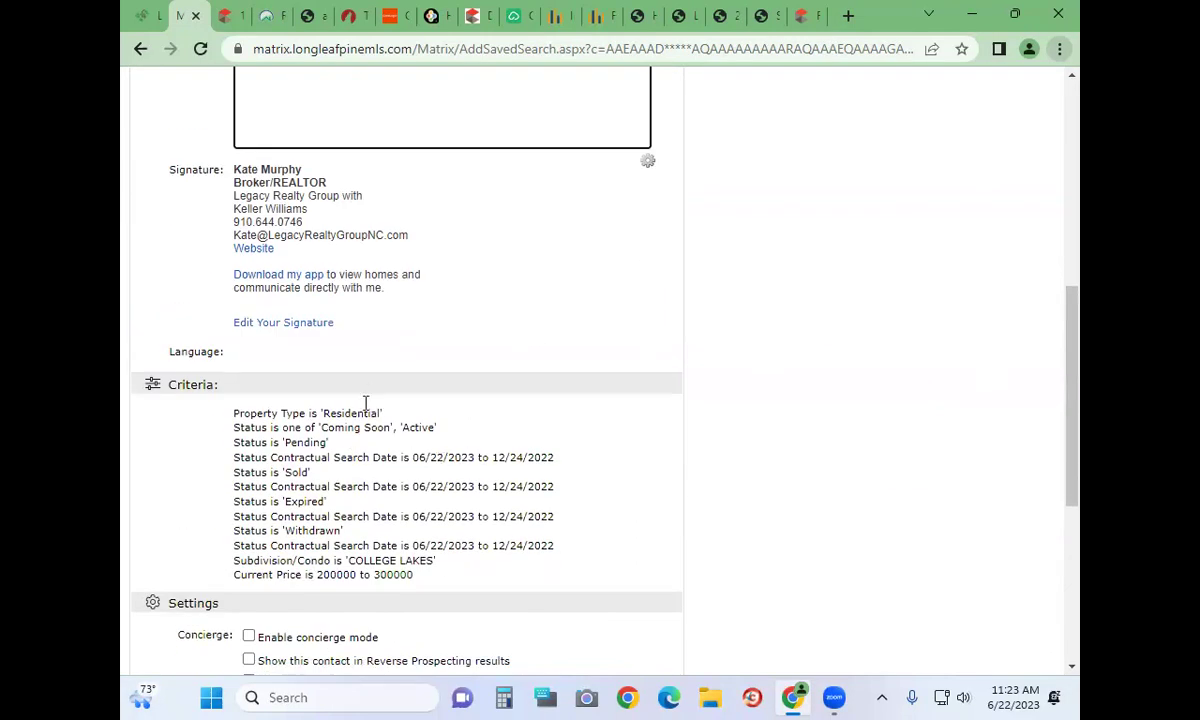
pyautogui.scroll(-3, 554, 477)
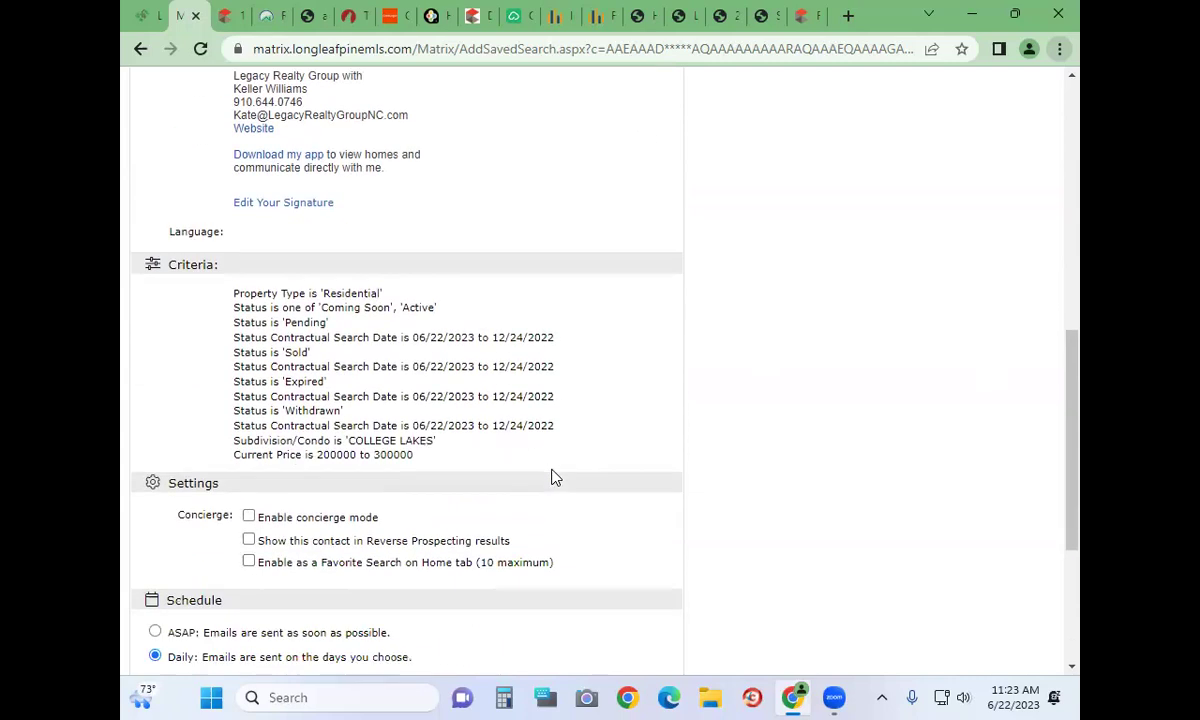
pyautogui.scroll(9, 554, 477)
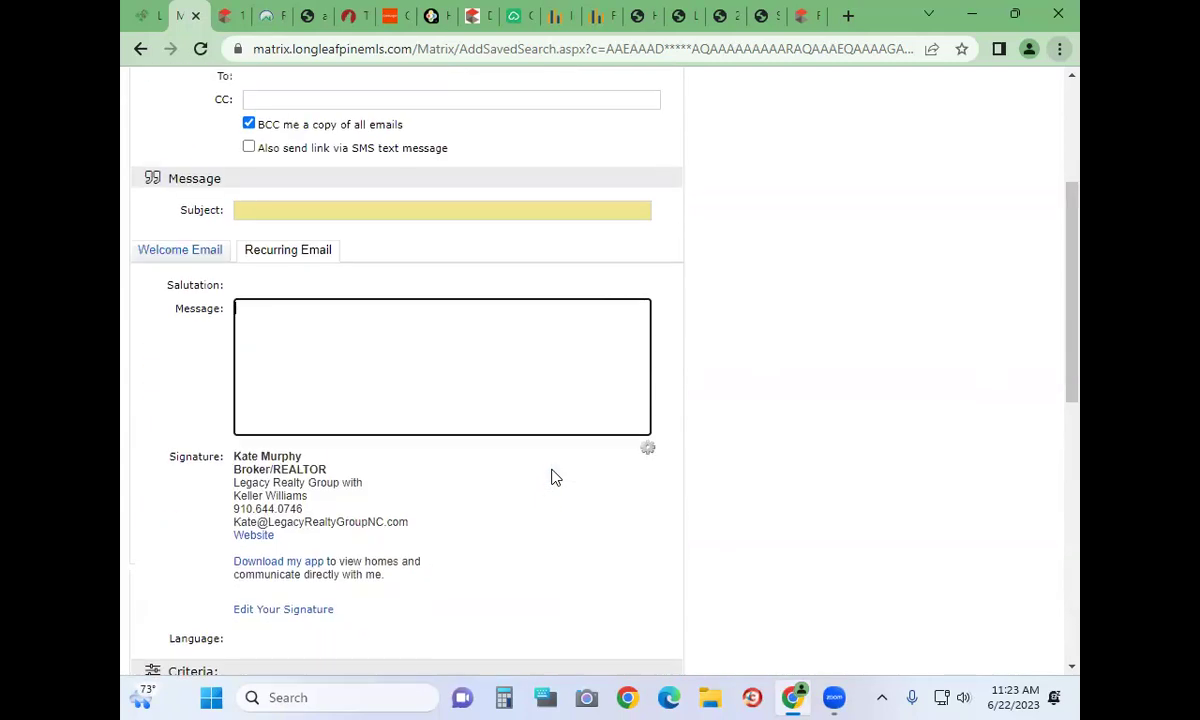
pyautogui.scroll(-9, 190, 480)
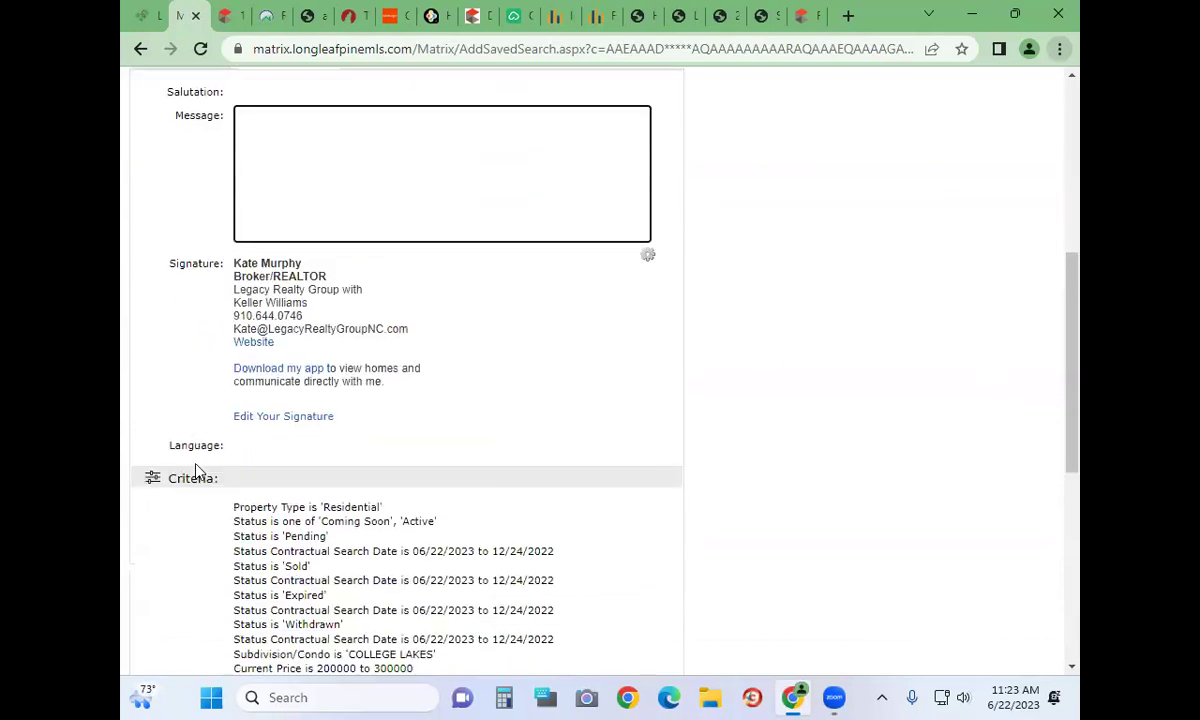
pyautogui.click(175, 550)
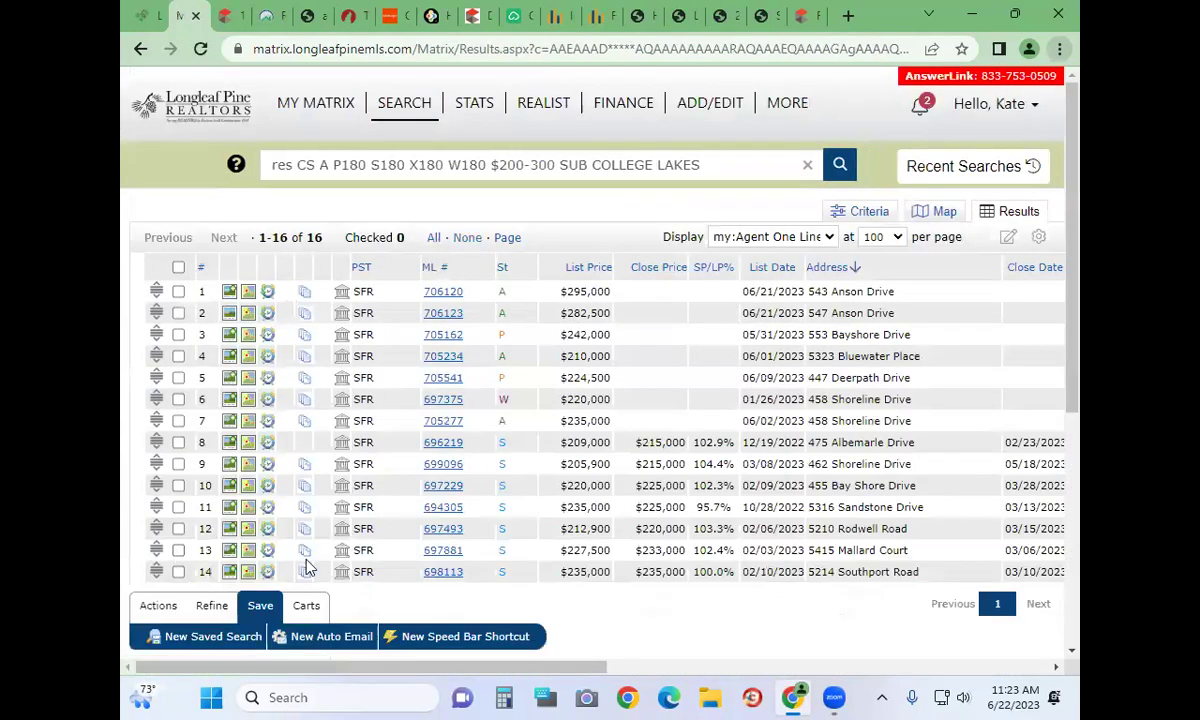
# Look through the saved carts, keeping ACC showings (4), then open the STATS page
pyautogui.scroll(-1, 290, 590)
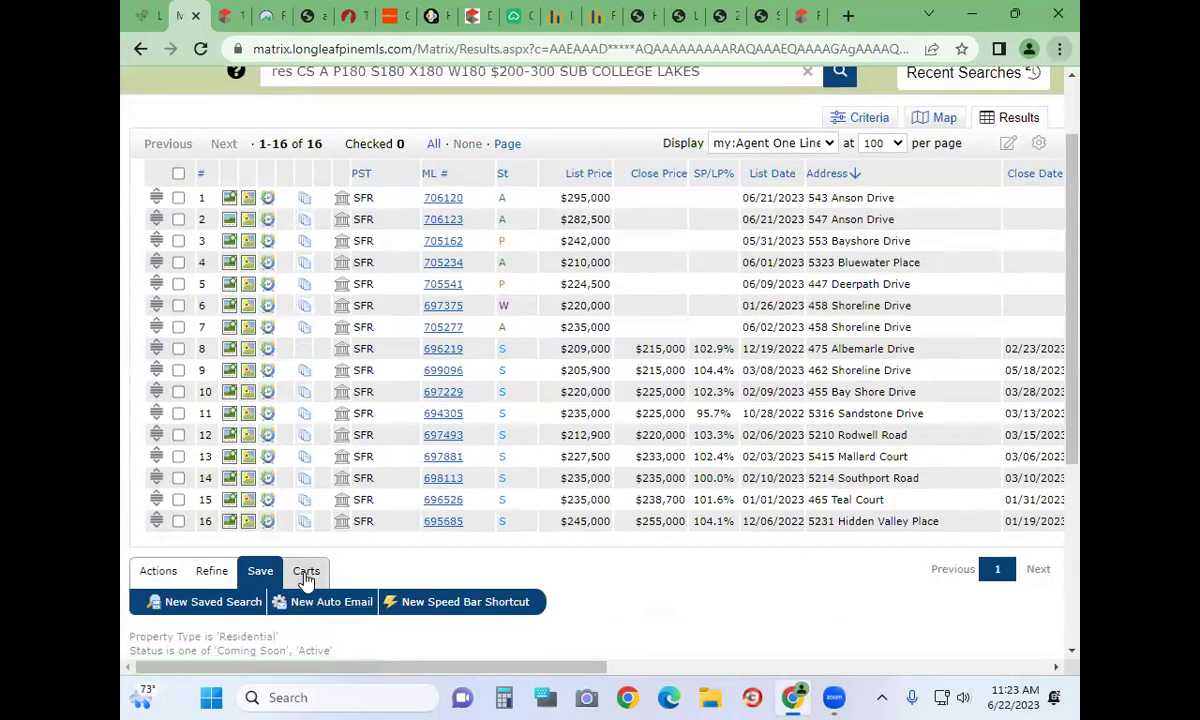
pyautogui.click(305, 576)
pyautogui.click(306, 602)
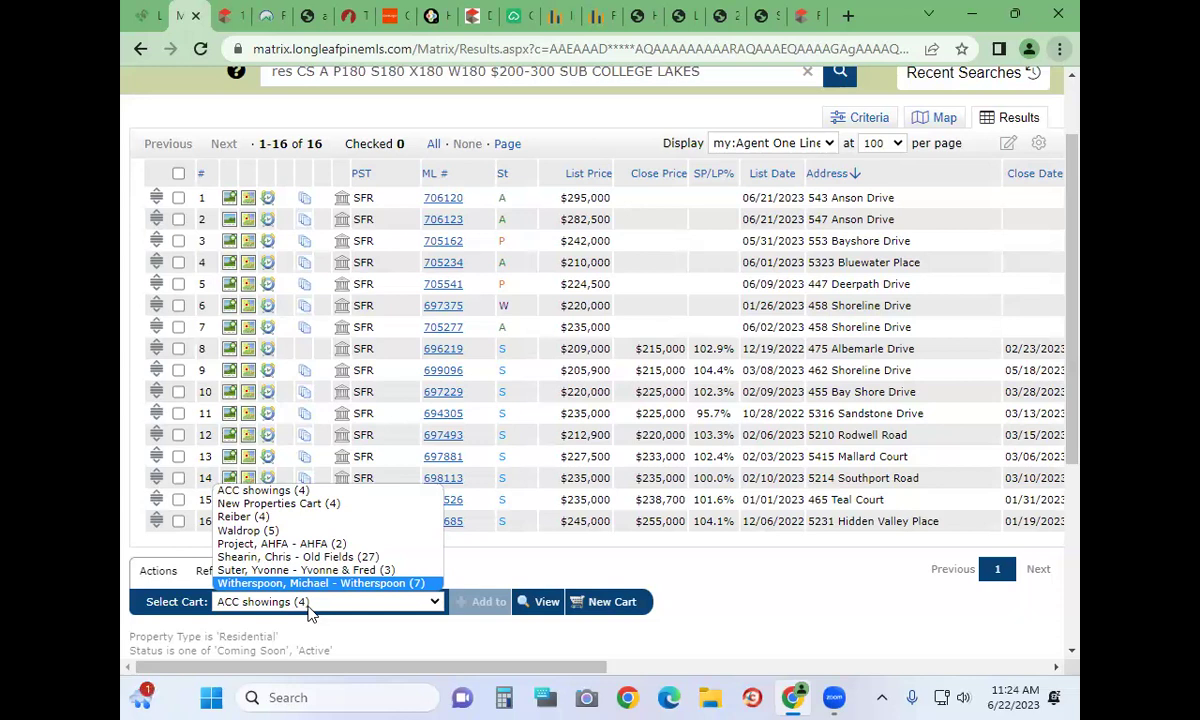
pyautogui.click(852, 612)
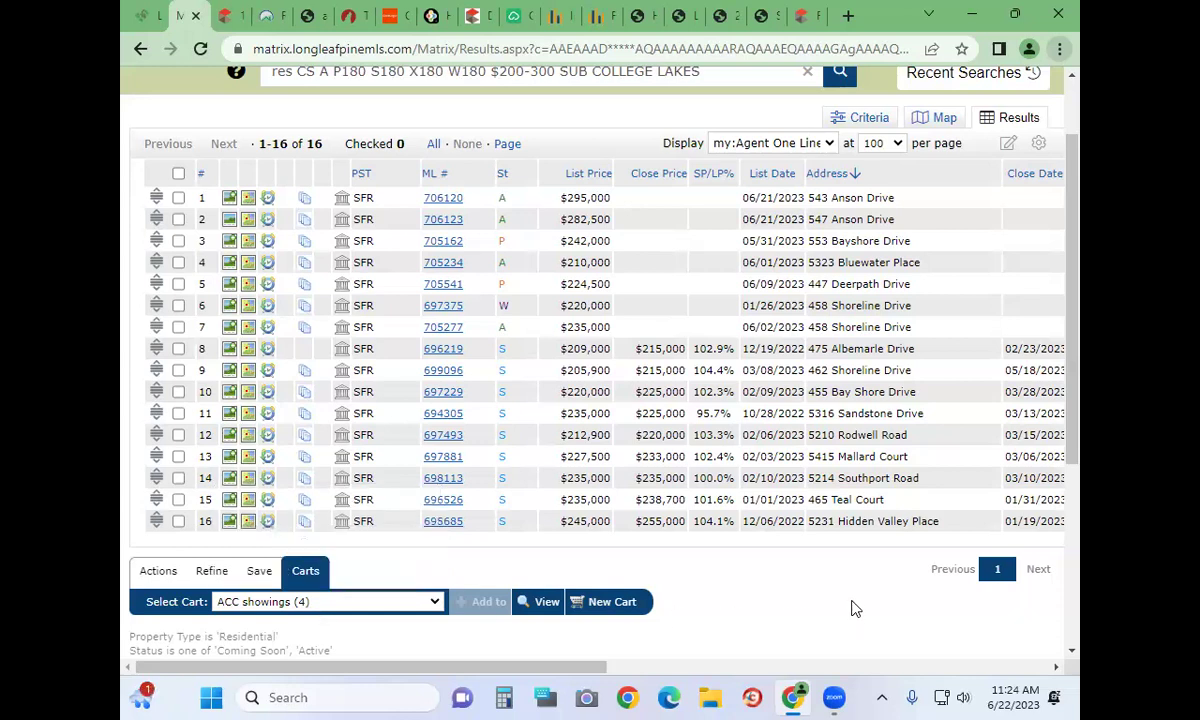
pyautogui.scroll(1, 700, 332)
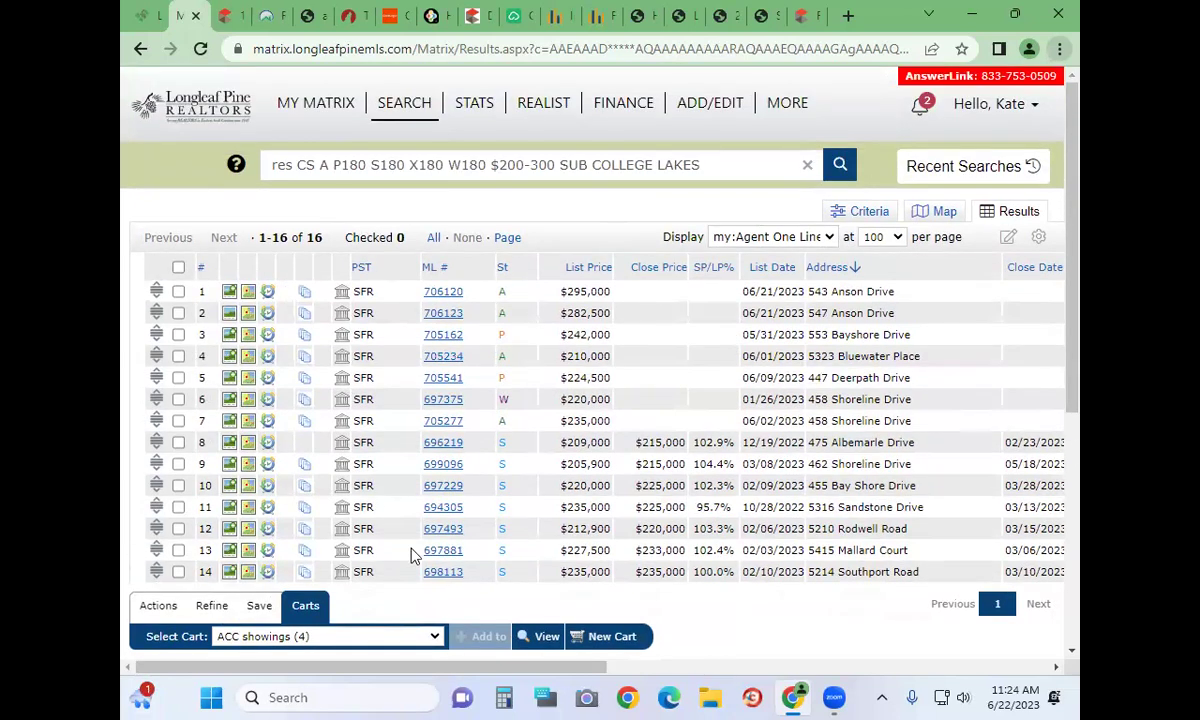
pyautogui.click(480, 106)
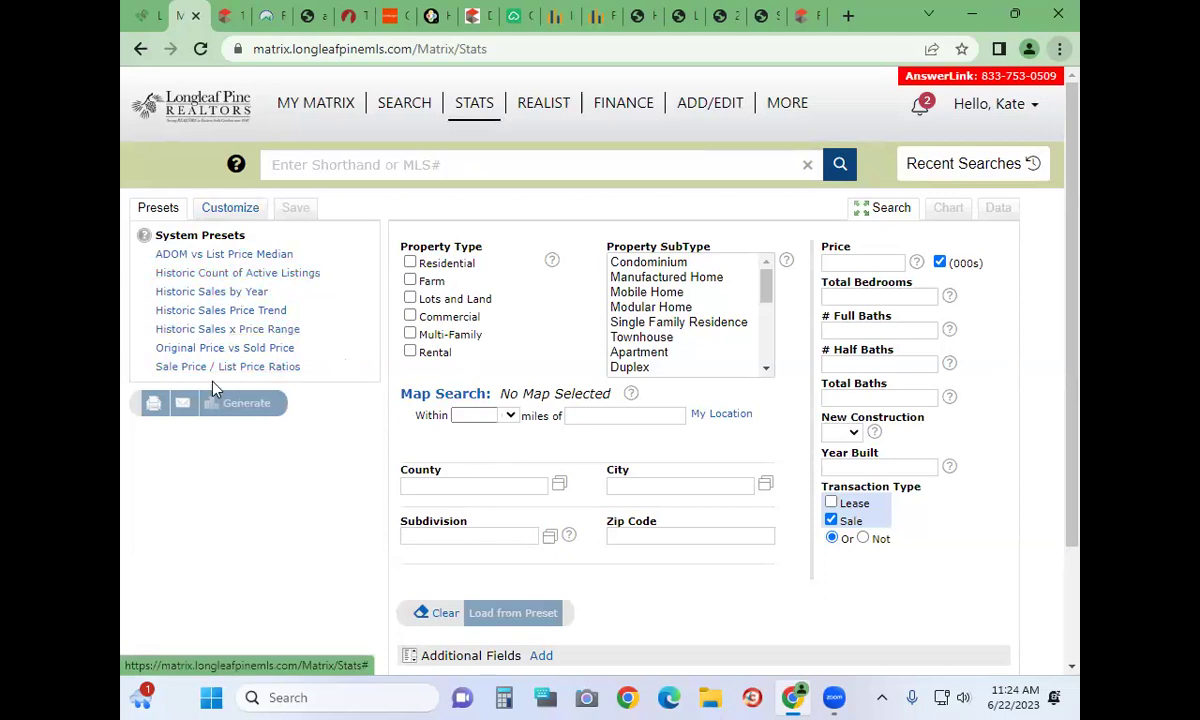
# Preview the custom statistics builder, then return to the preset Stats reports
pyautogui.click(232, 212)
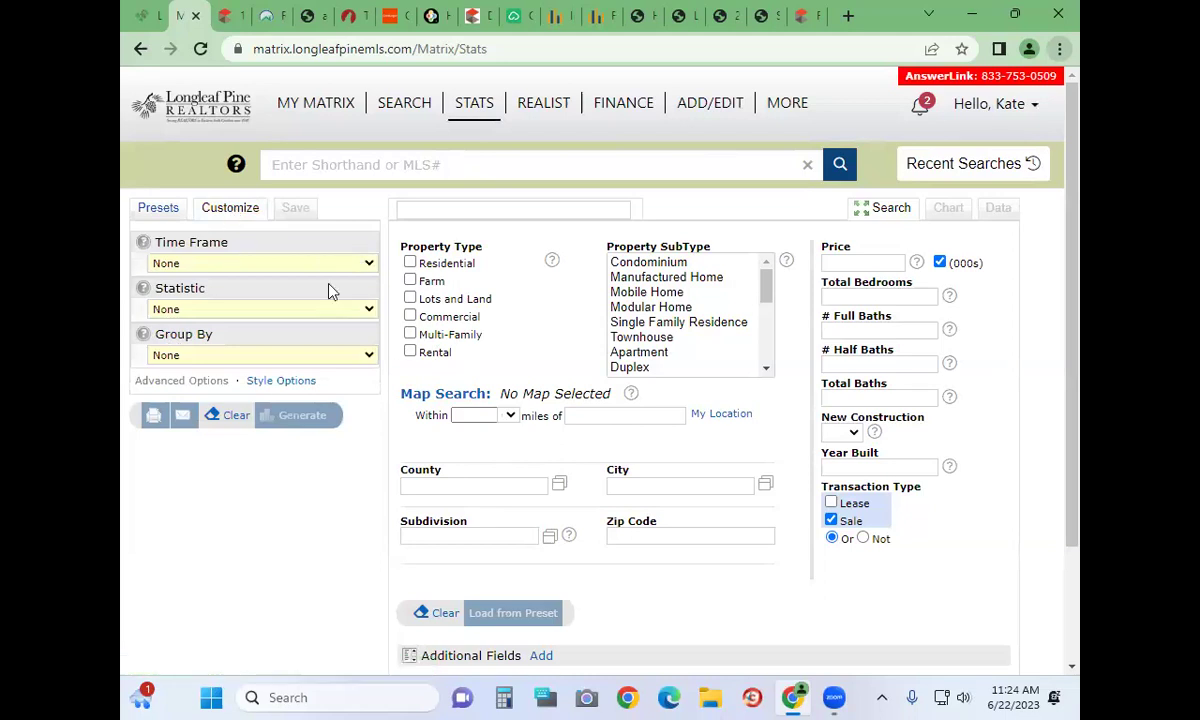
pyautogui.click(157, 210)
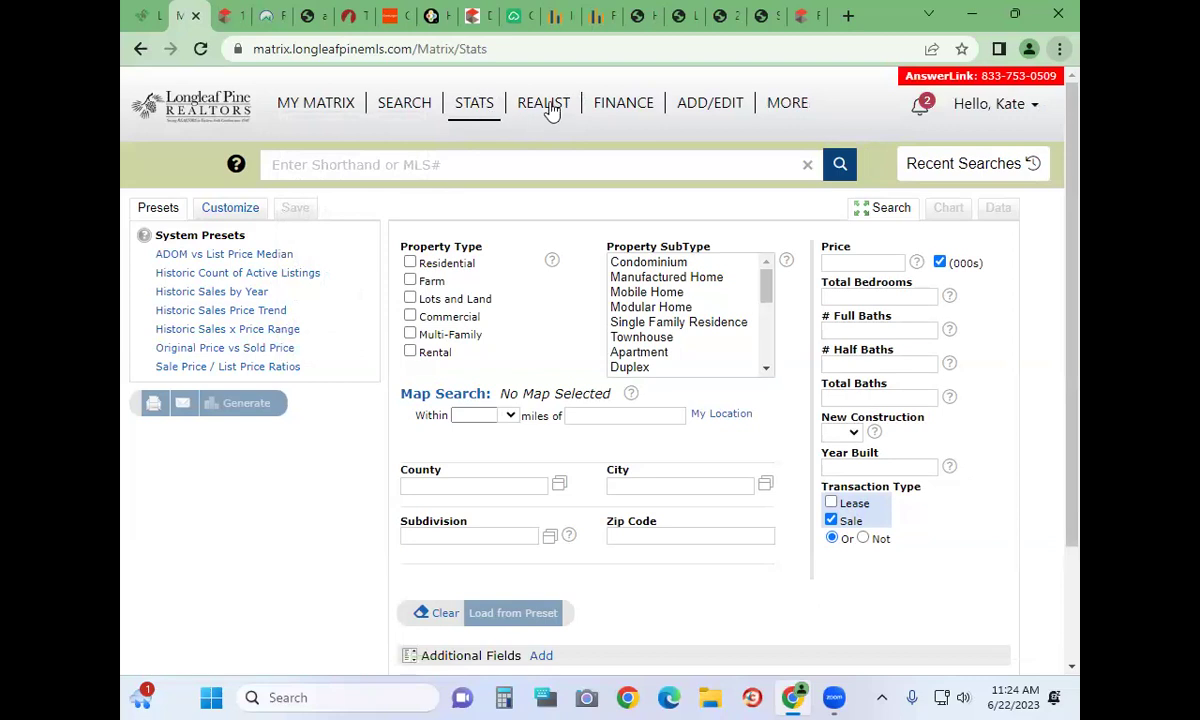
pyautogui.scroll(-2, 554, 444)
pyautogui.scroll(2, 554, 447)
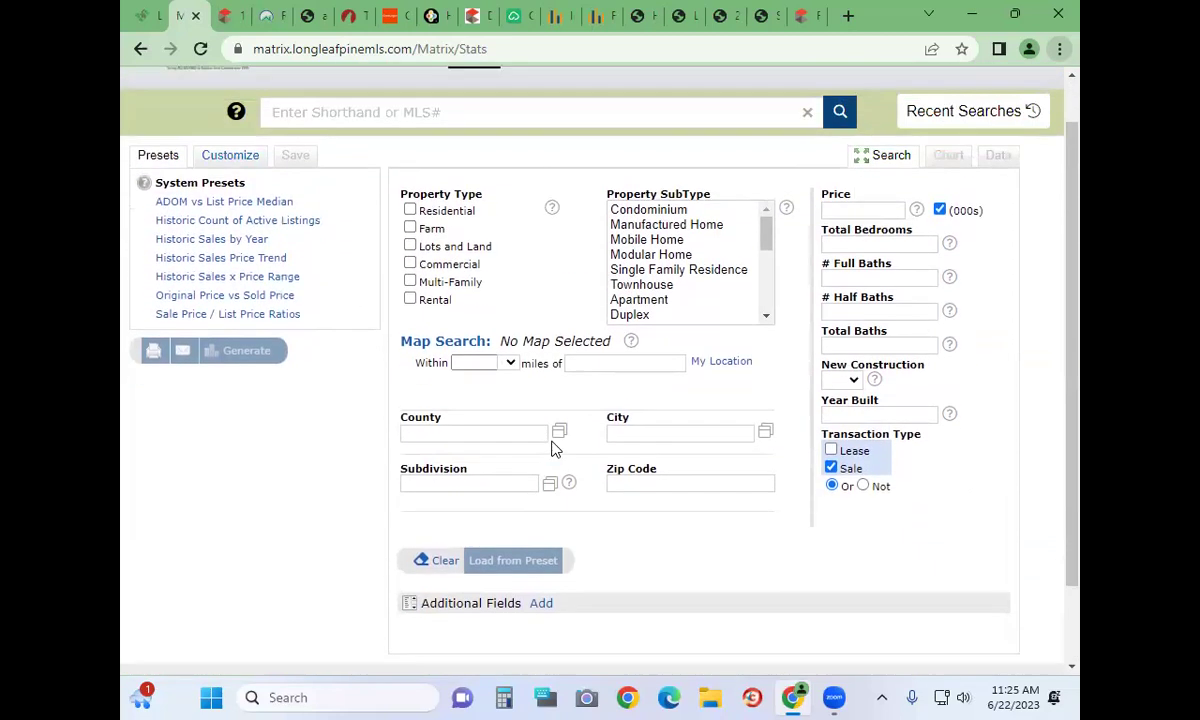
pyautogui.scroll(-2, 554, 447)
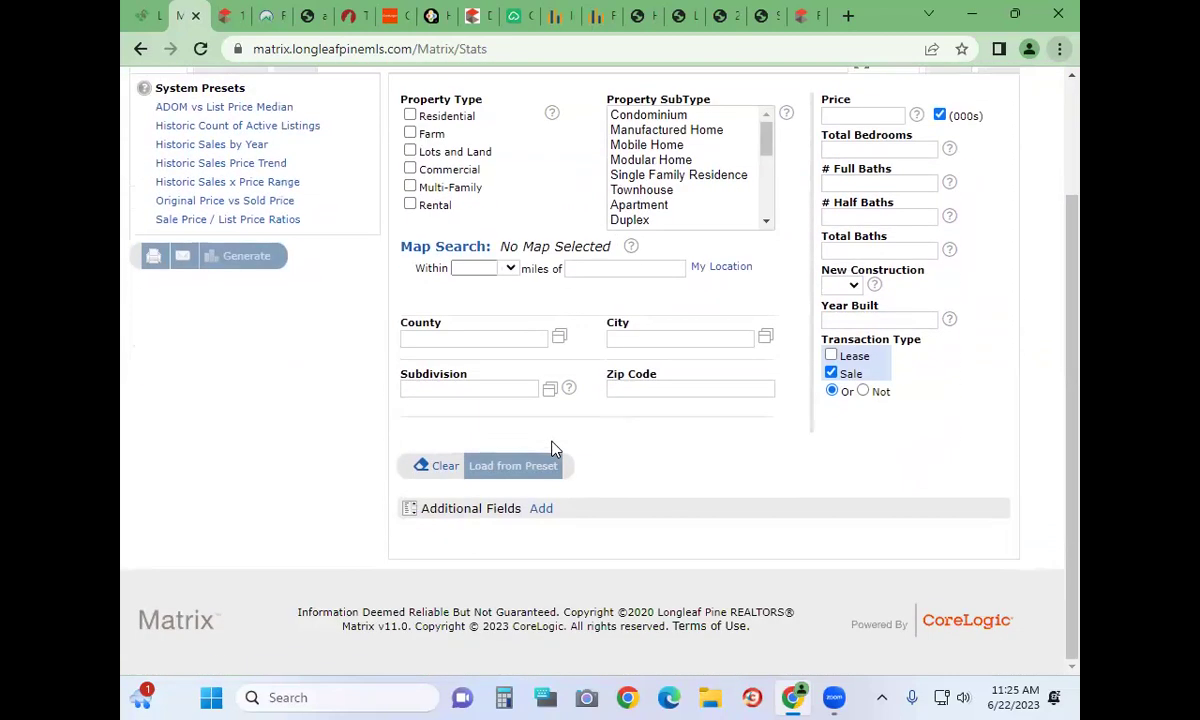
pyautogui.scroll(2, 702, 348)
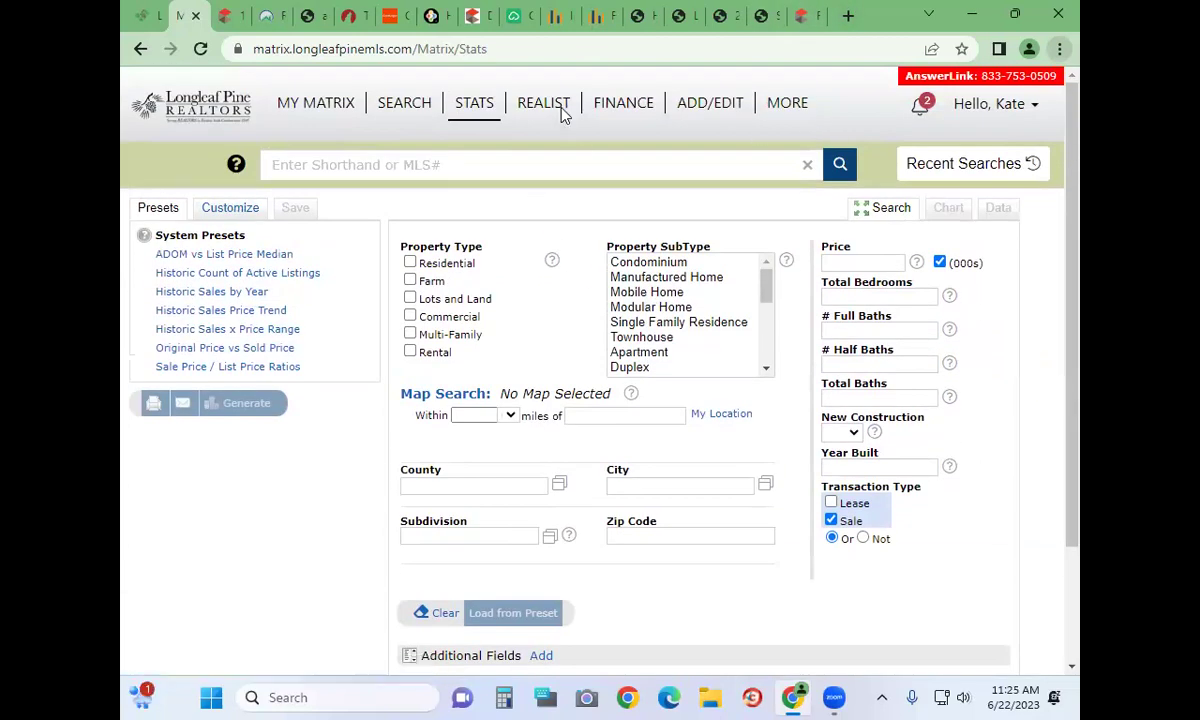
# Launch Realist in a new tab, then open the Matrix Finance tools page
pyautogui.click(530, 106)
pyautogui.click(186, 20)
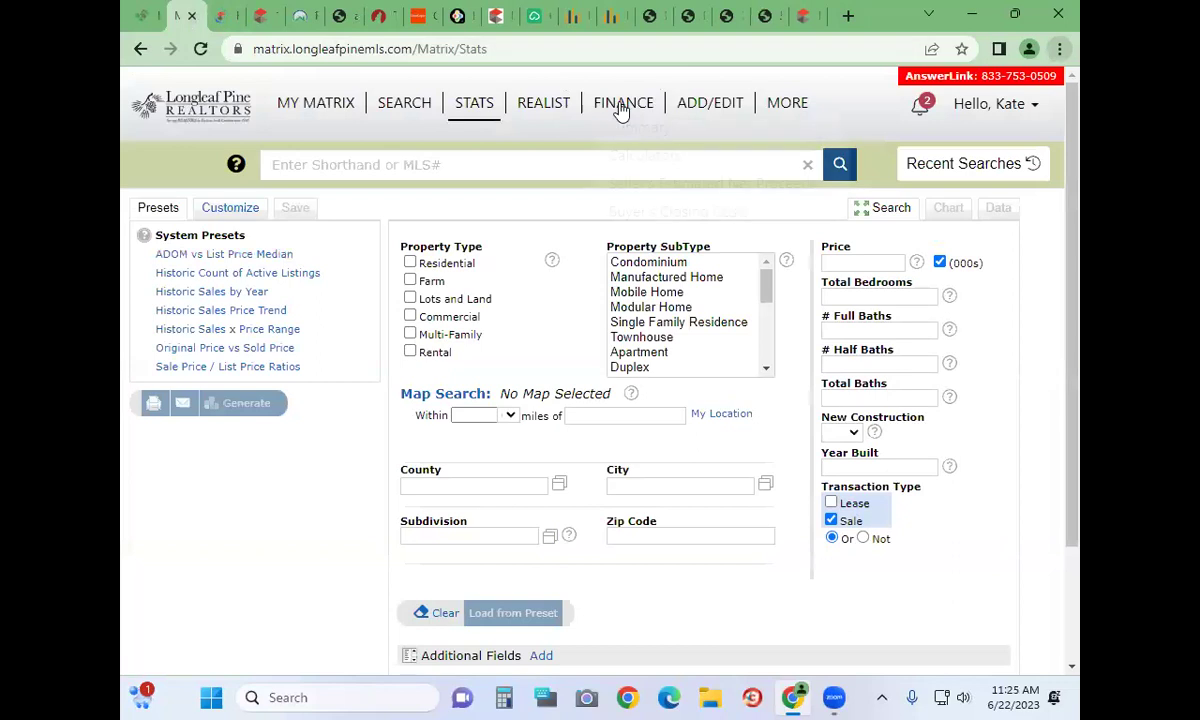
pyautogui.click(622, 104)
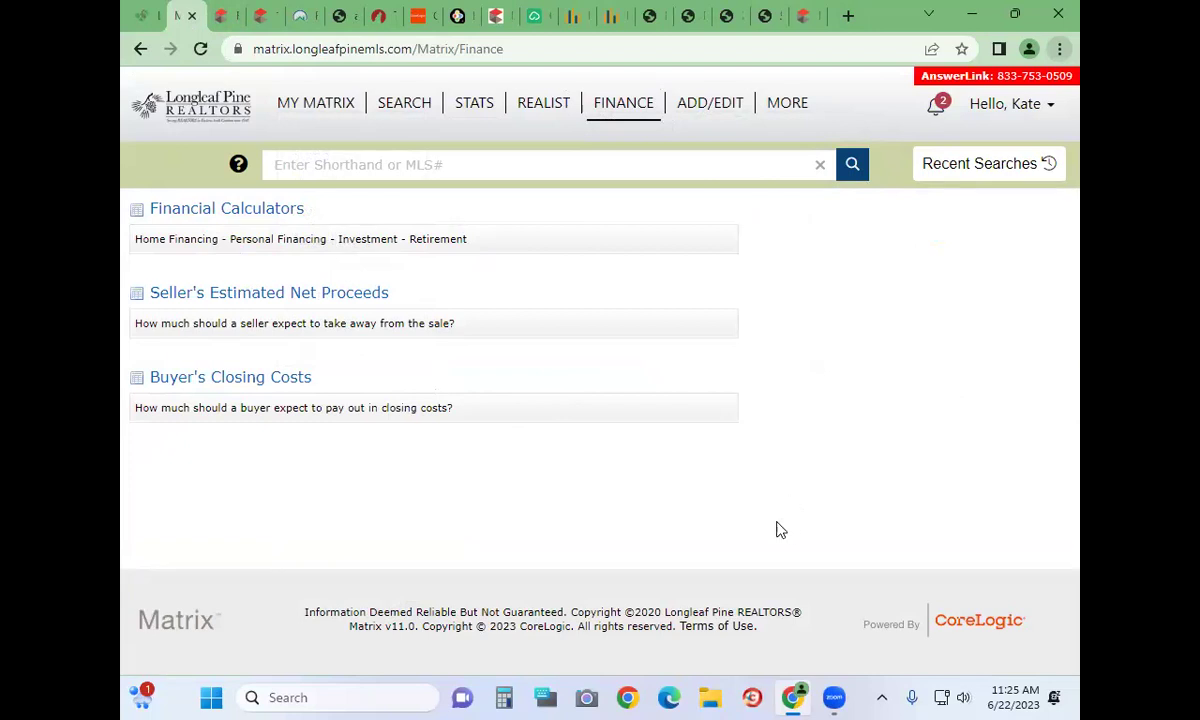
# Open and scroll through the blank Seller's Estimated Net Proceeds sheet
pyautogui.moveTo(656, 129)
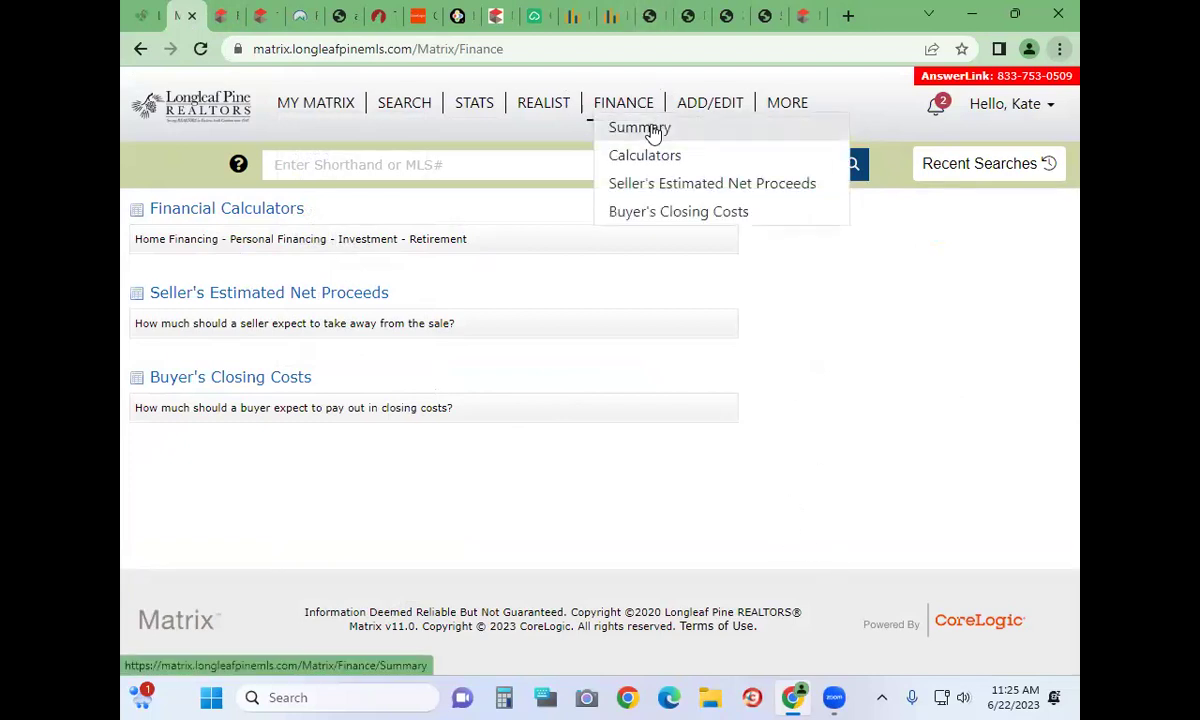
pyautogui.click(649, 192)
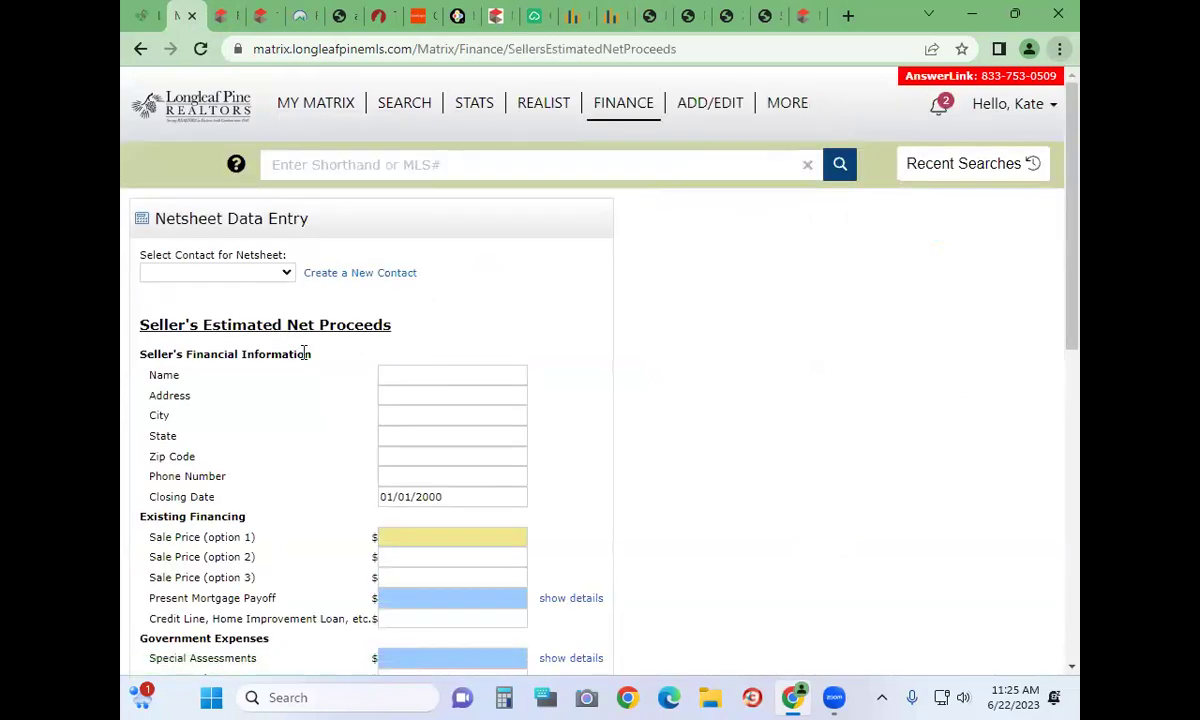
pyautogui.scroll(-3, 322, 421)
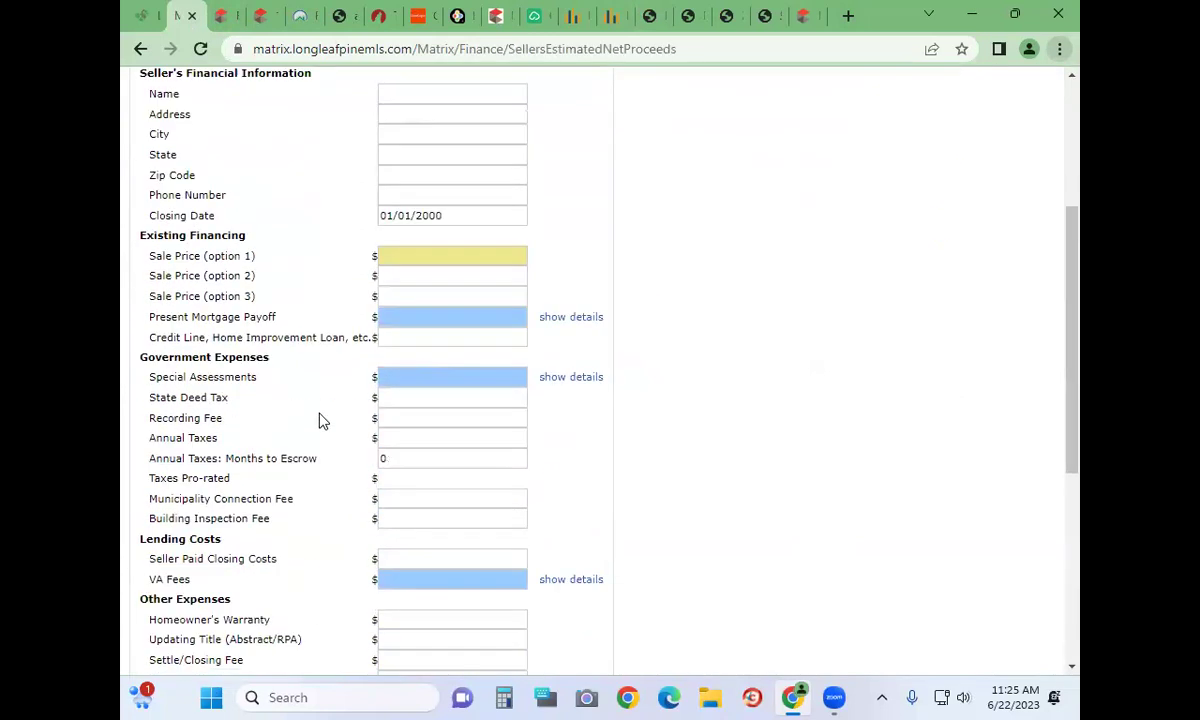
pyautogui.scroll(-5, 321, 420)
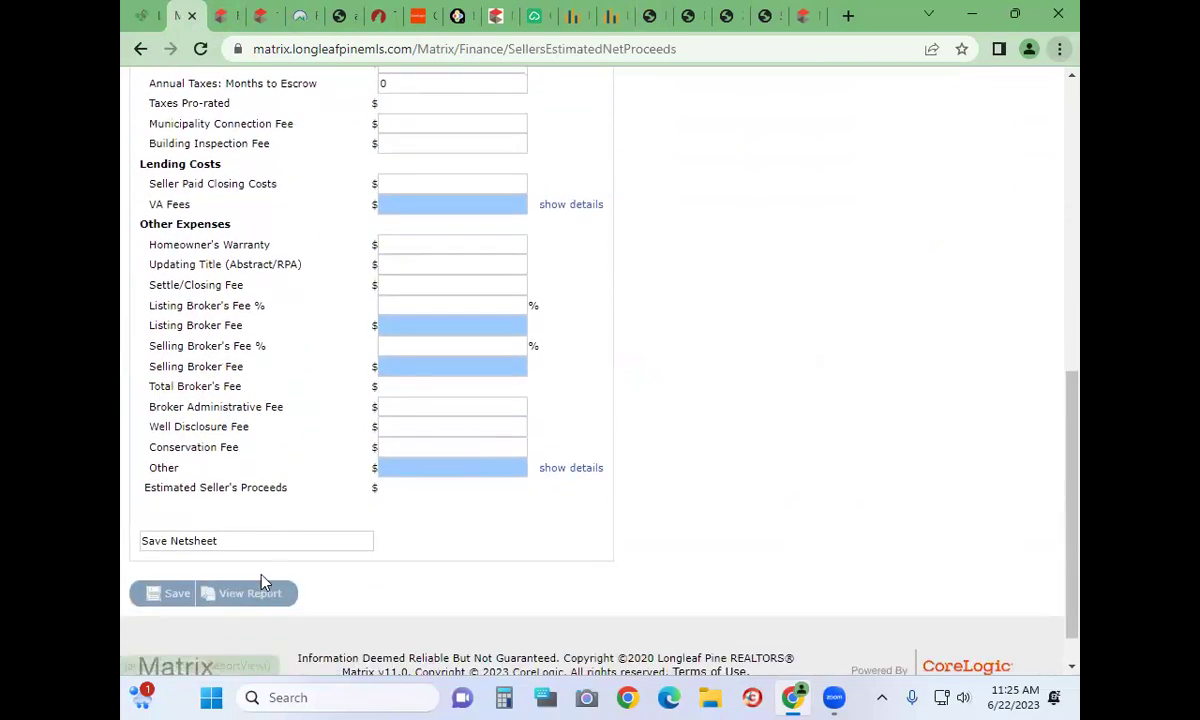
pyautogui.scroll(10, 270, 525)
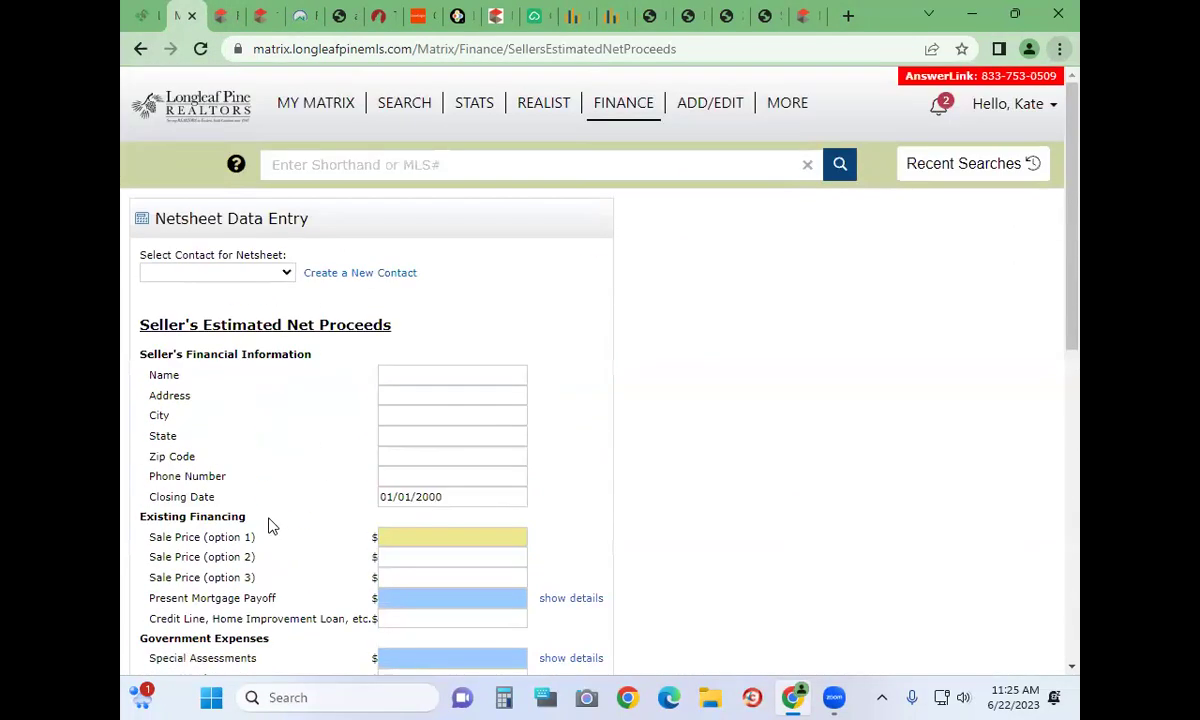
# Open the Modify Listing page for editing an existing listing from ADD/EDIT
pyautogui.moveTo(605, 118)
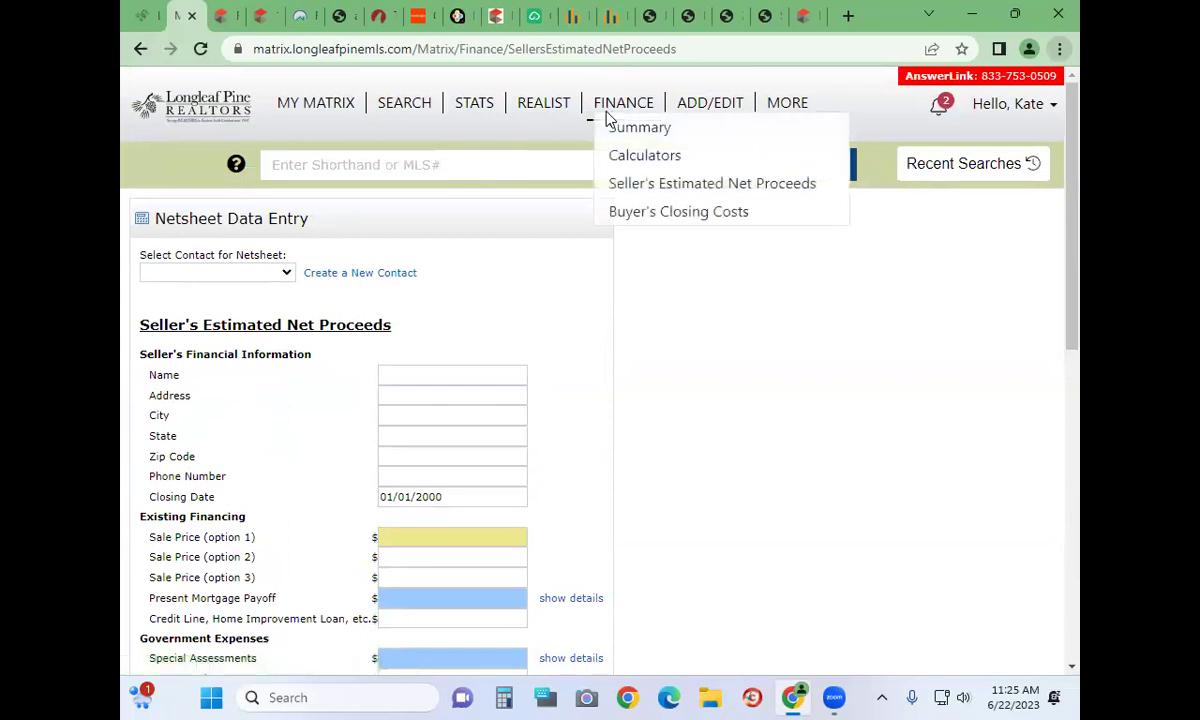
pyautogui.click(712, 108)
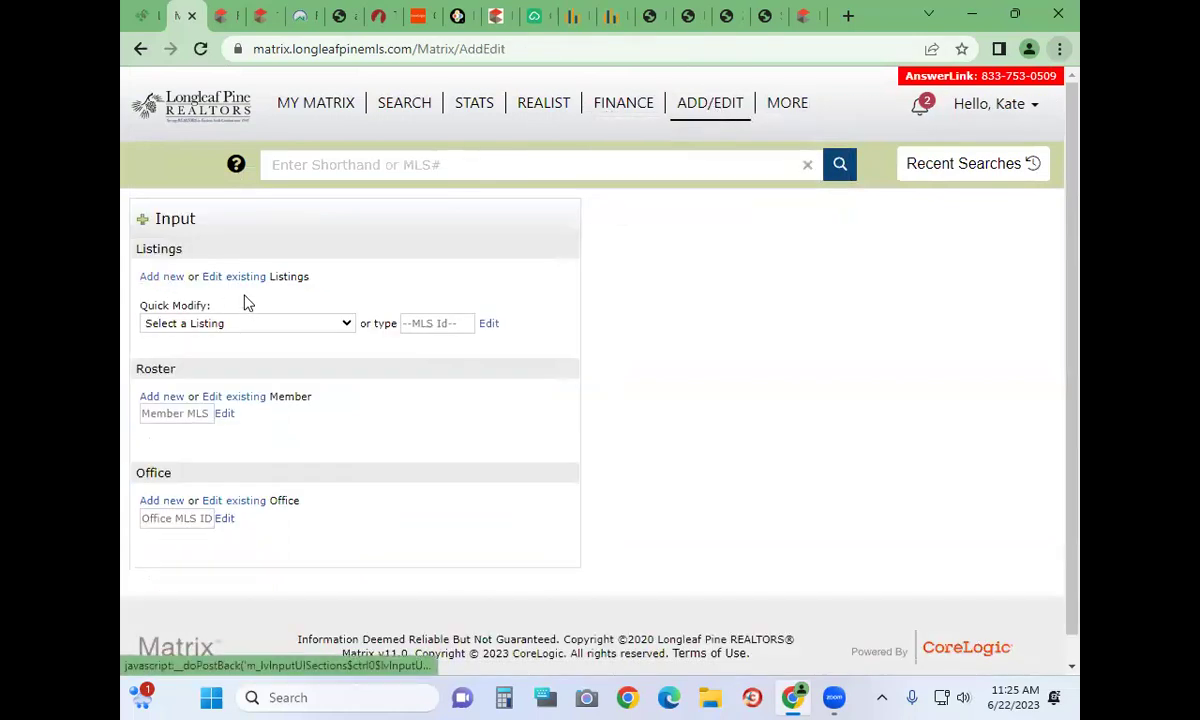
pyautogui.click(216, 282)
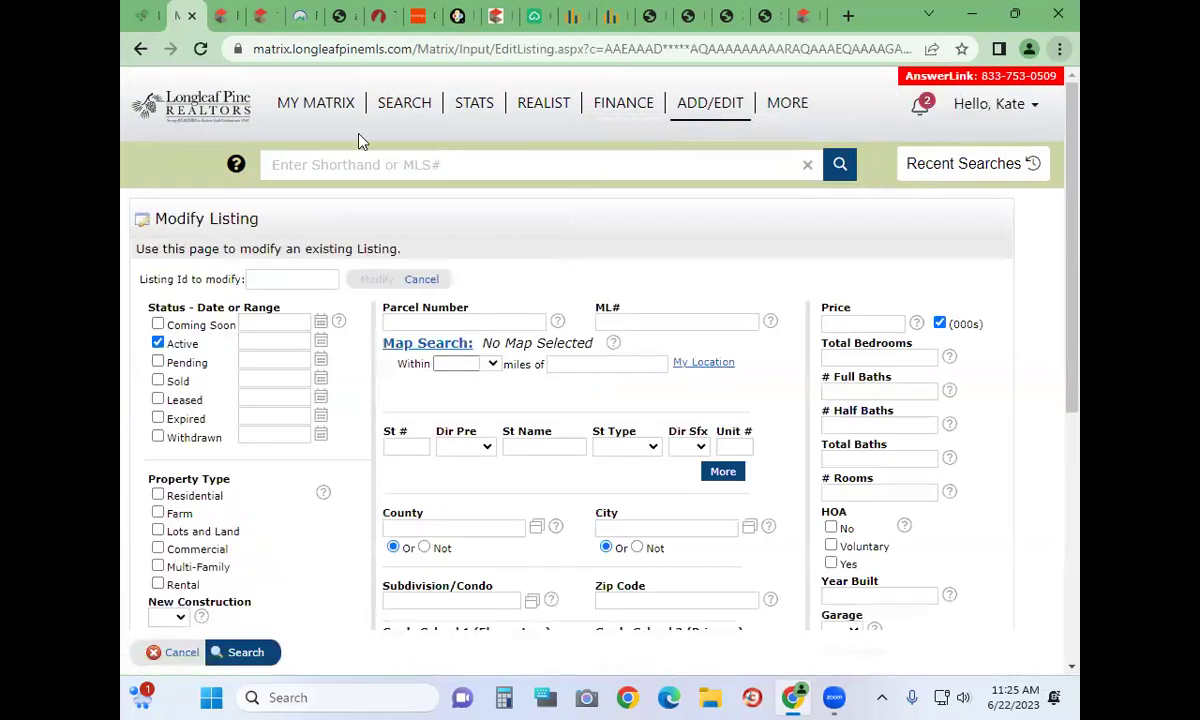
# Go back to Add/Edit Input and list the five listings available for Quick Modify
pyautogui.click(704, 108)
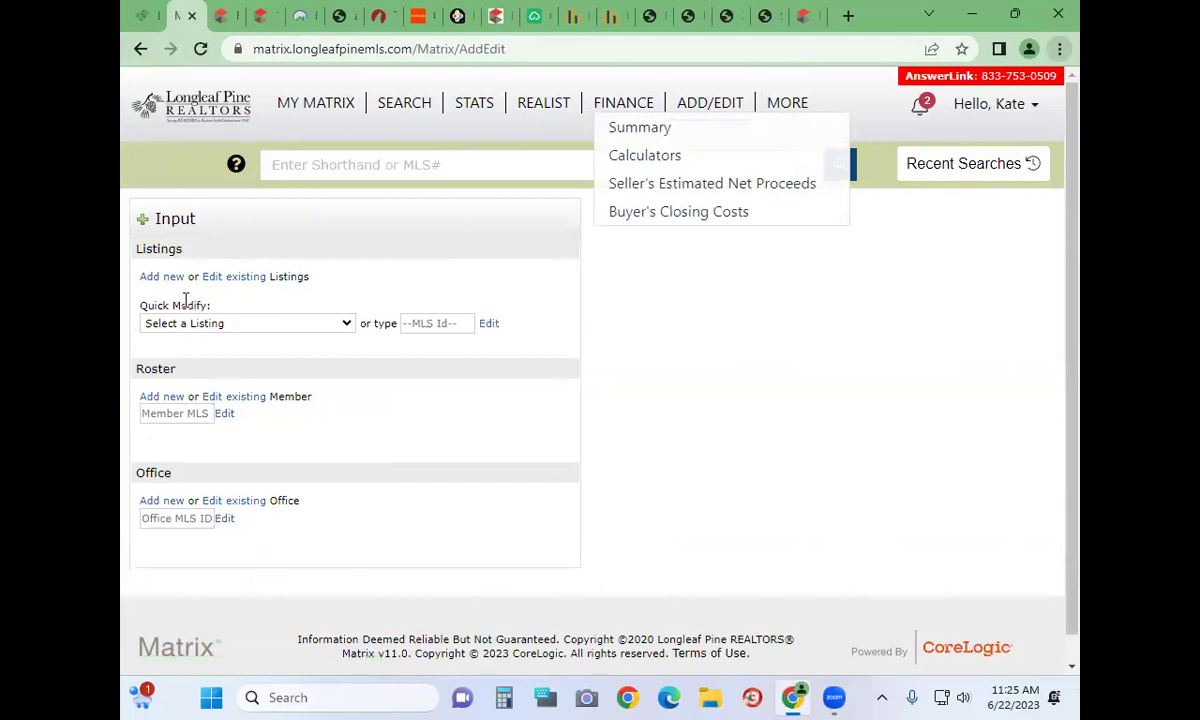
pyautogui.click(157, 325)
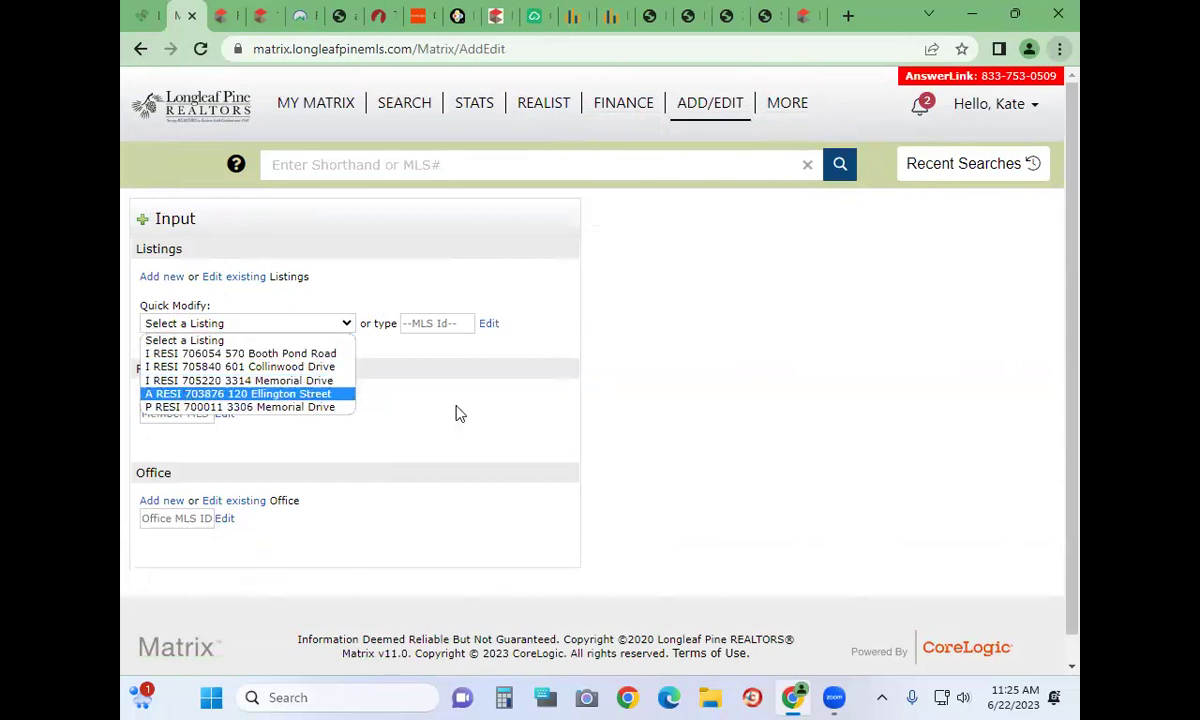
# Open the active listing's Residential and New Construction form, then cancel the input without saving
pyautogui.click(166, 394)
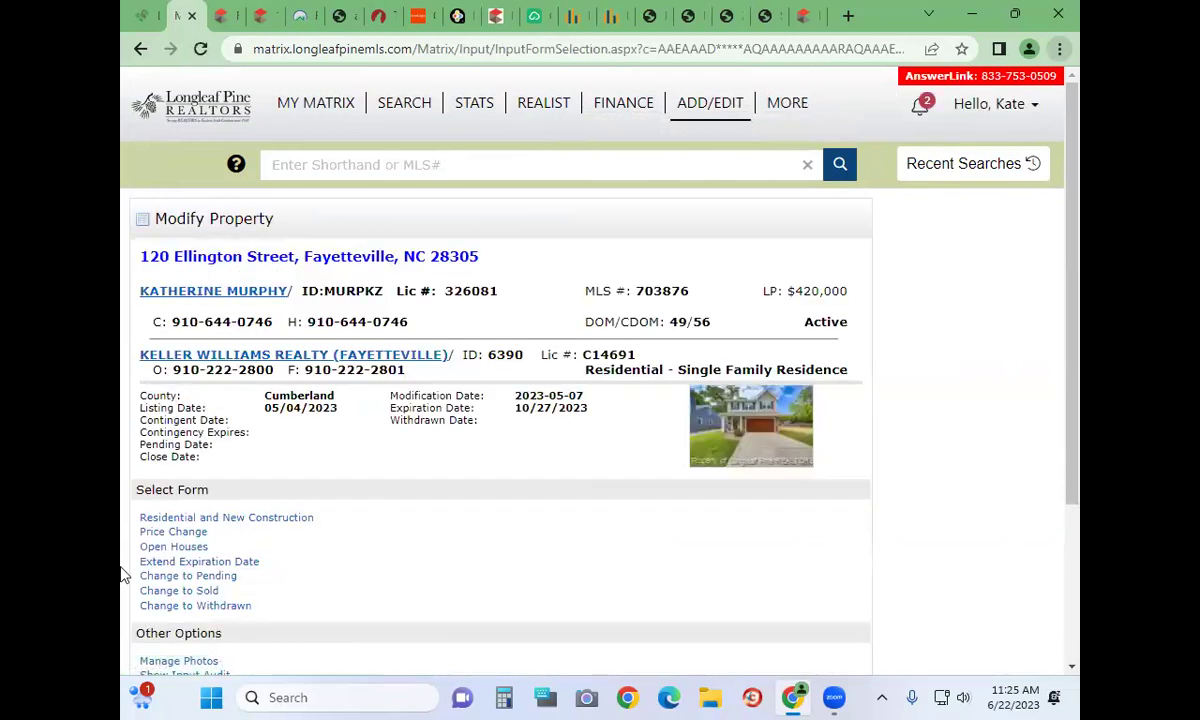
pyautogui.scroll(-3, 272, 525)
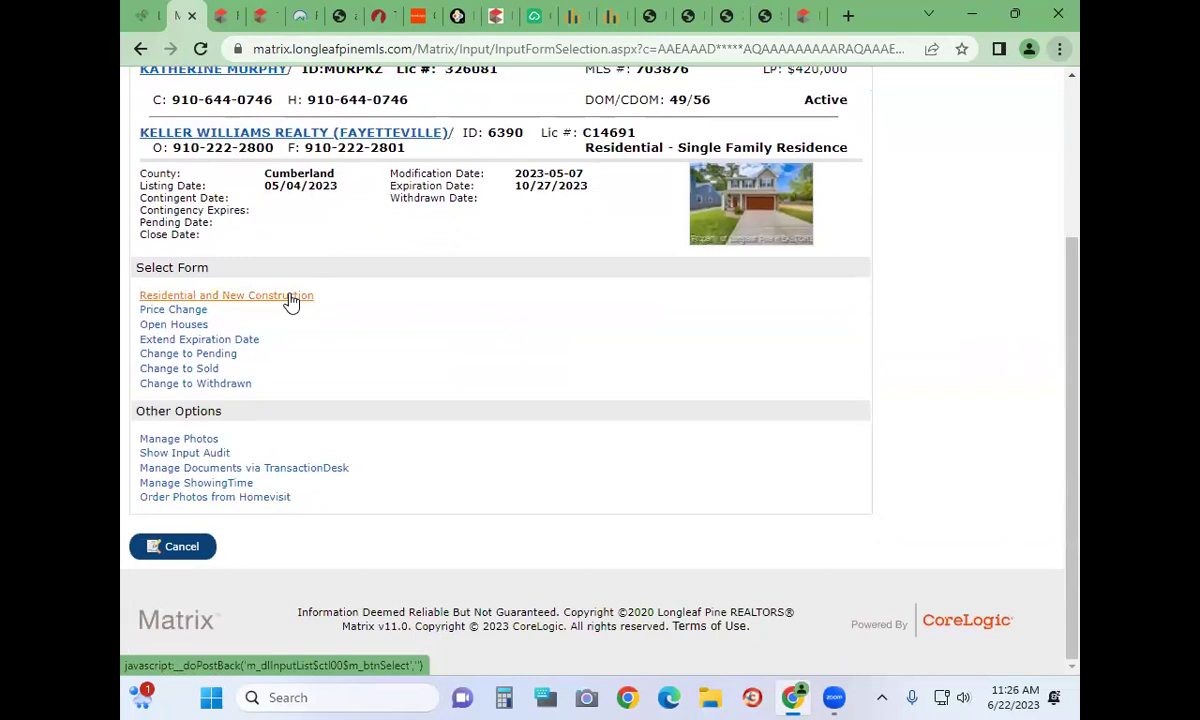
pyautogui.click(296, 300)
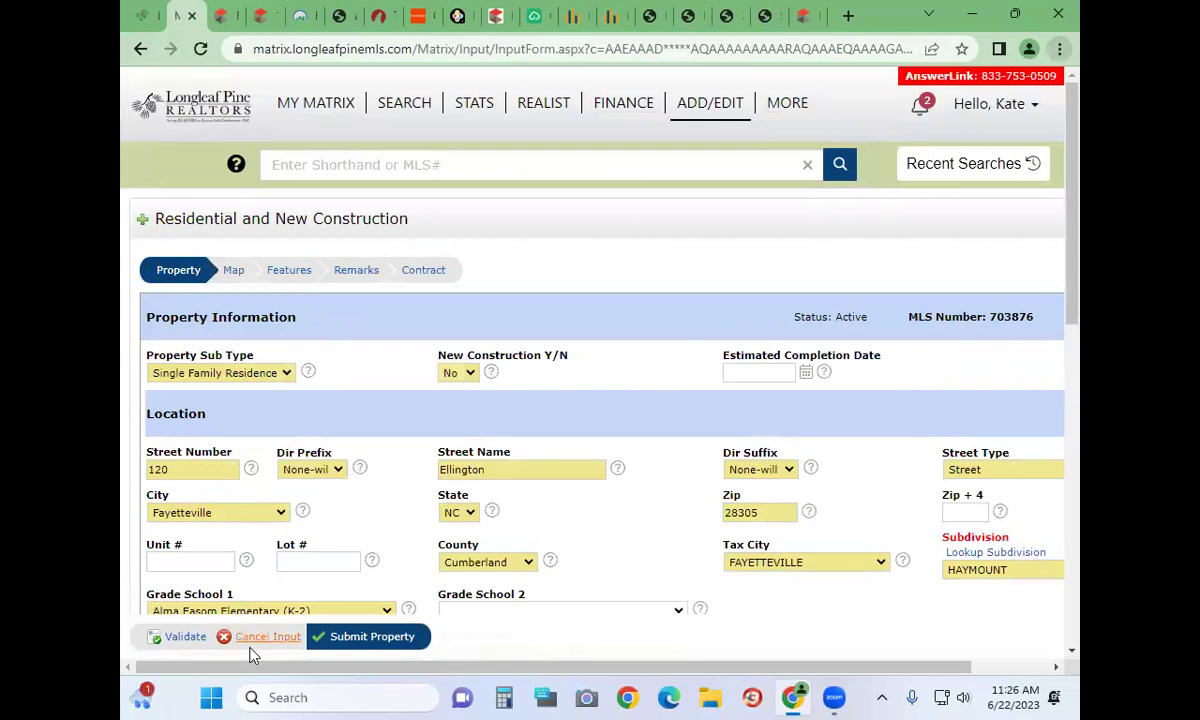
pyautogui.click(285, 640)
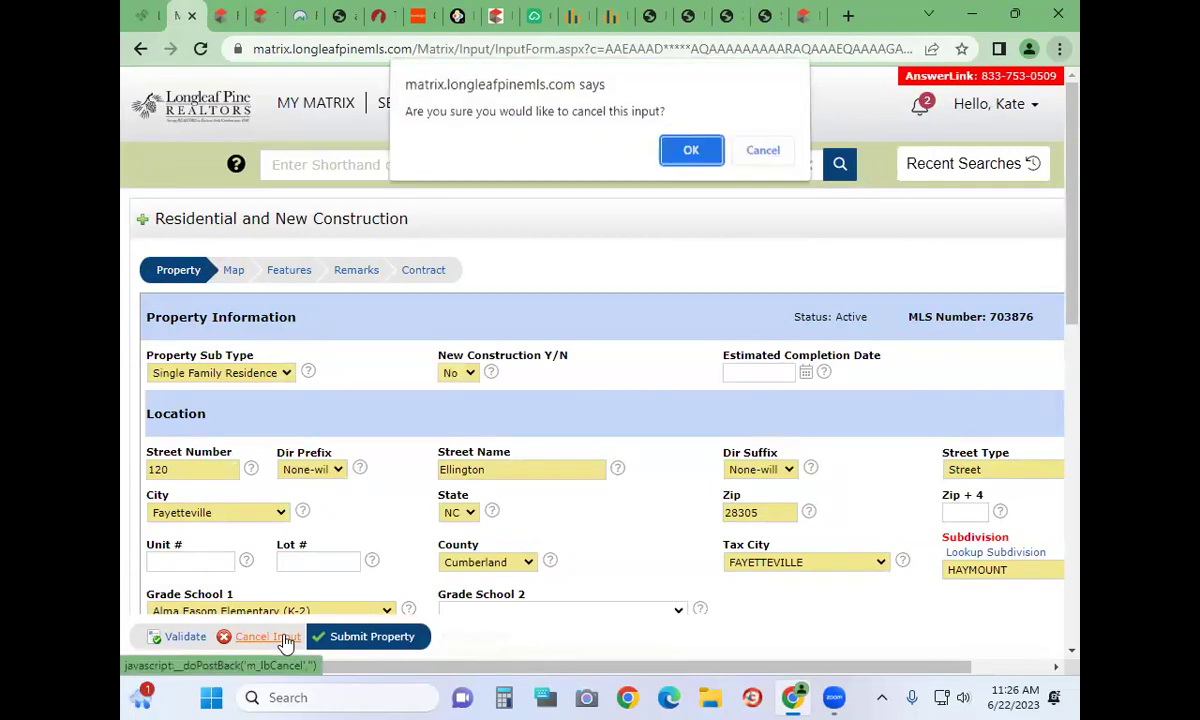
pyautogui.click(694, 153)
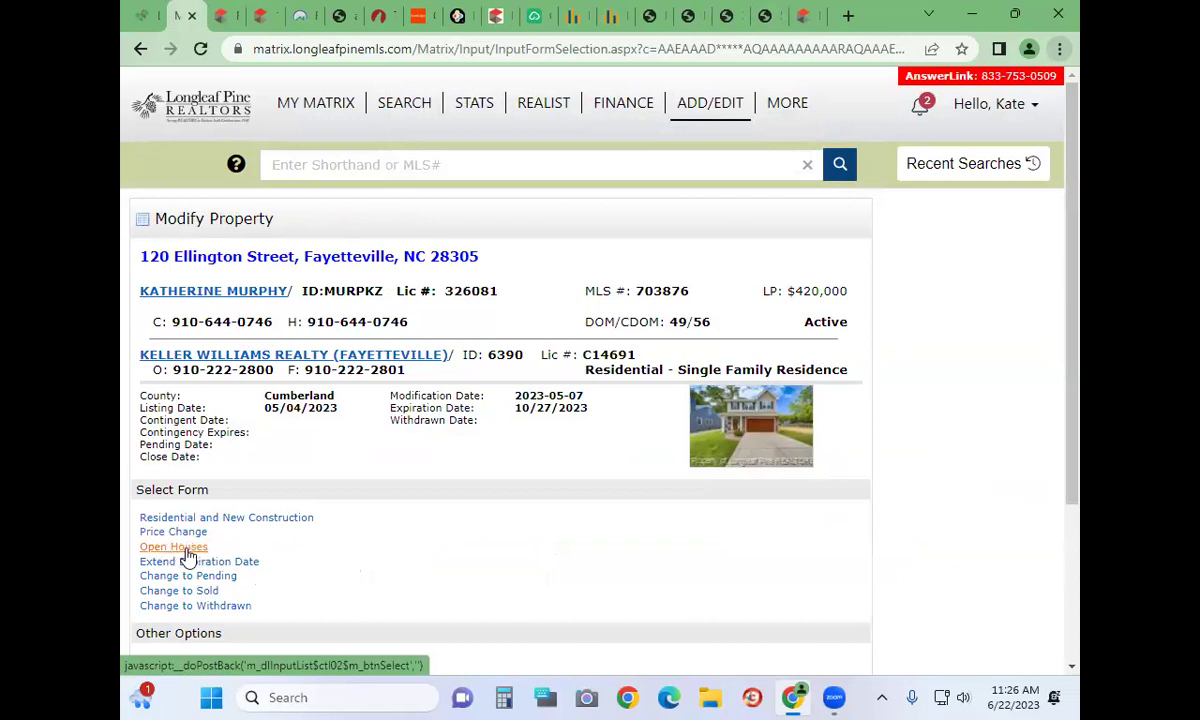
# Preview the listing's Open Houses form and cancel it without saving
pyautogui.click(174, 547)
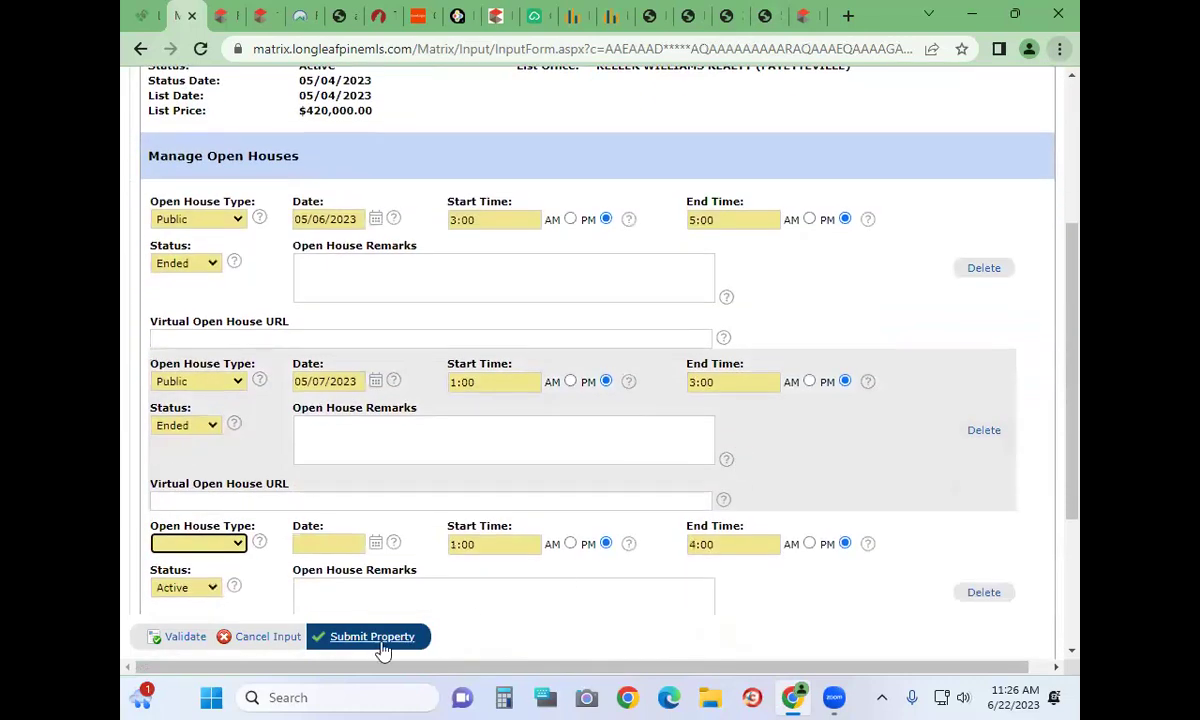
pyautogui.click(262, 637)
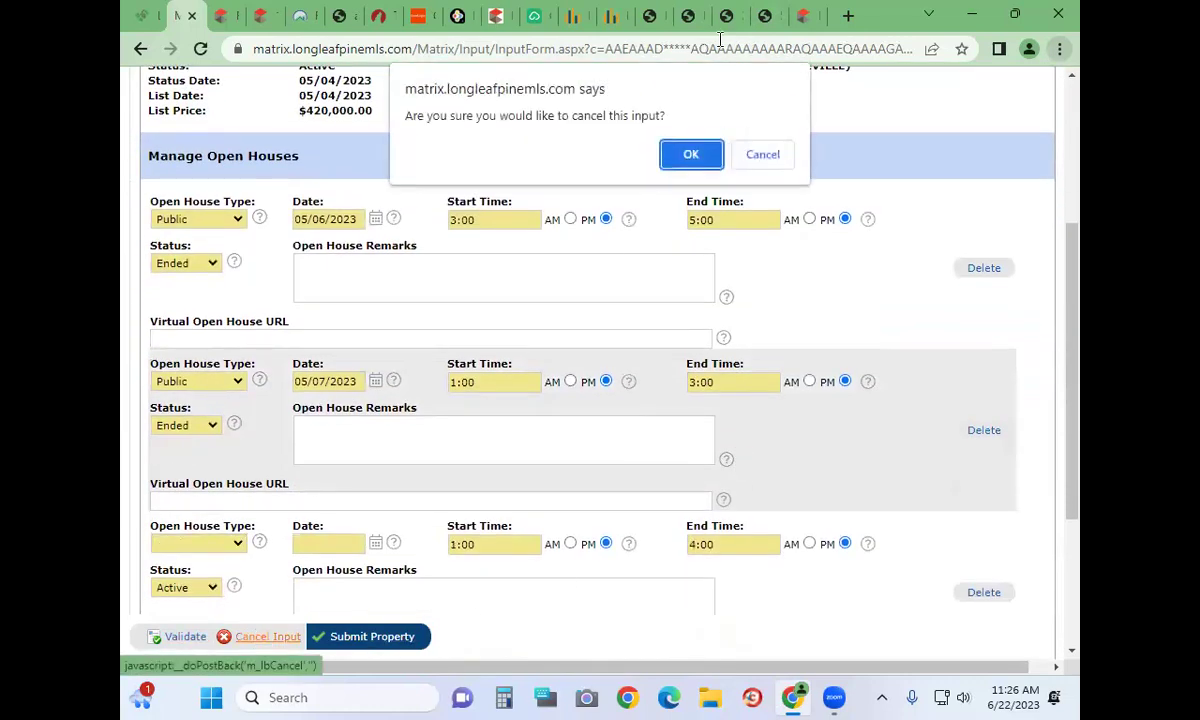
pyautogui.click(691, 156)
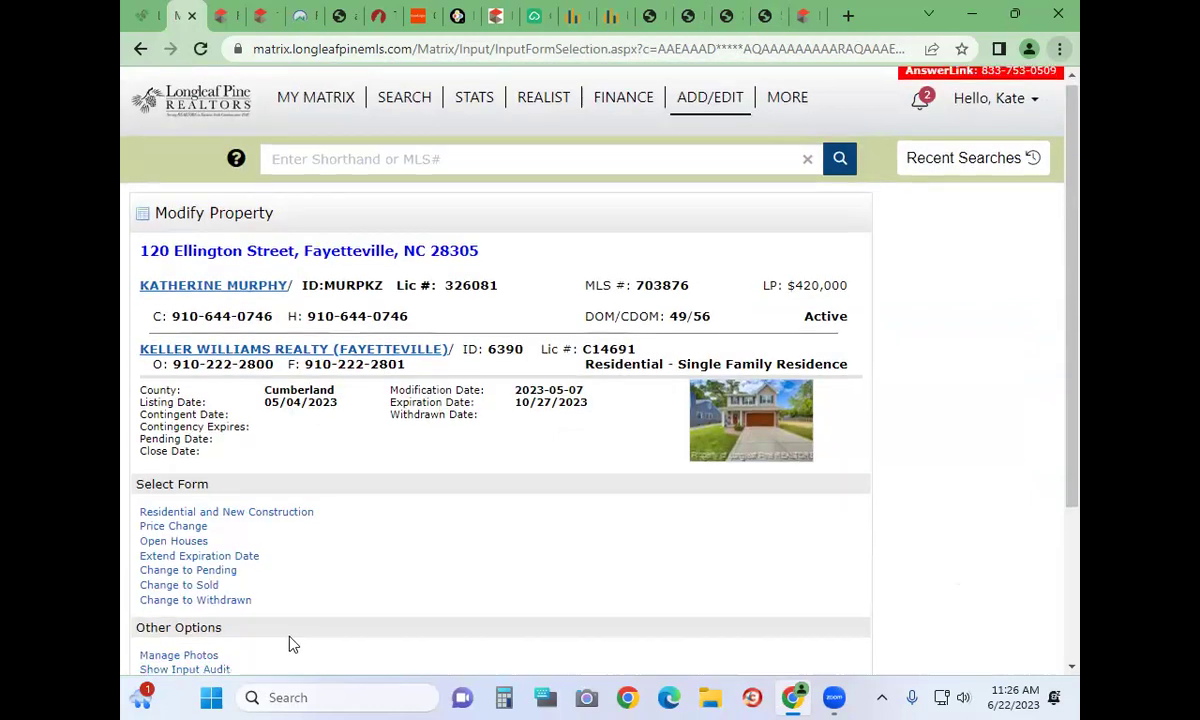
# Open the listing's documents through Manage Documents via TransactionDesk
pyautogui.scroll(-3, 290, 644)
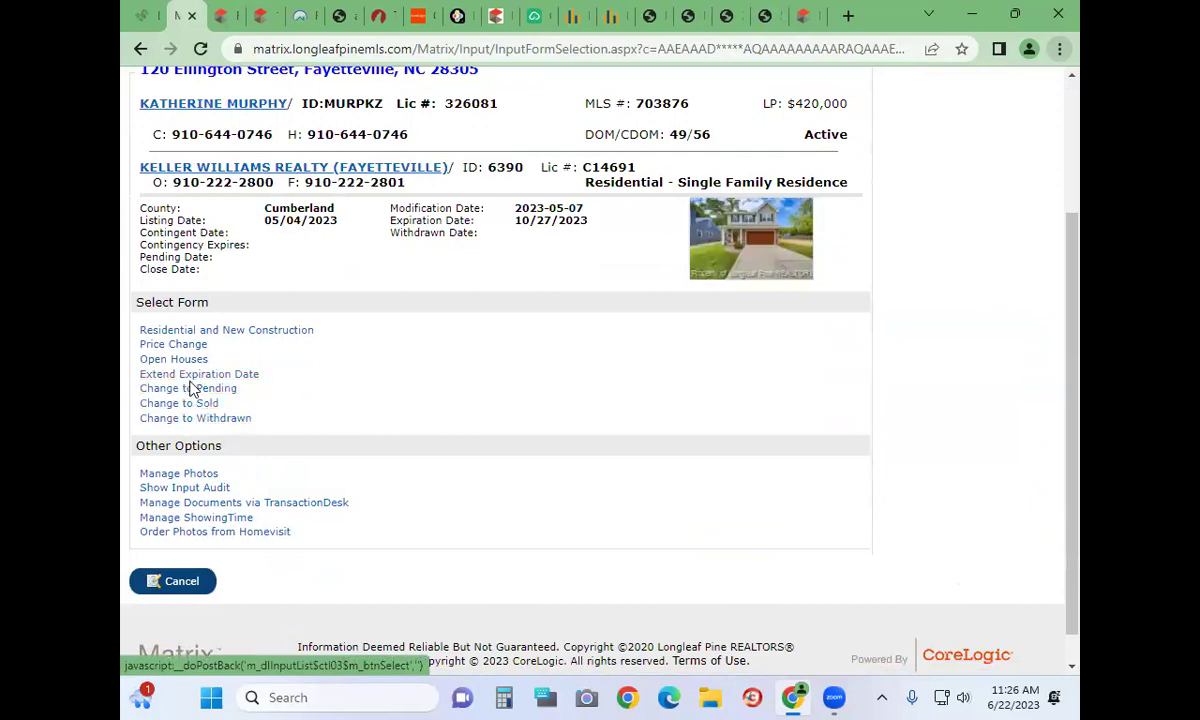
pyautogui.click(182, 477)
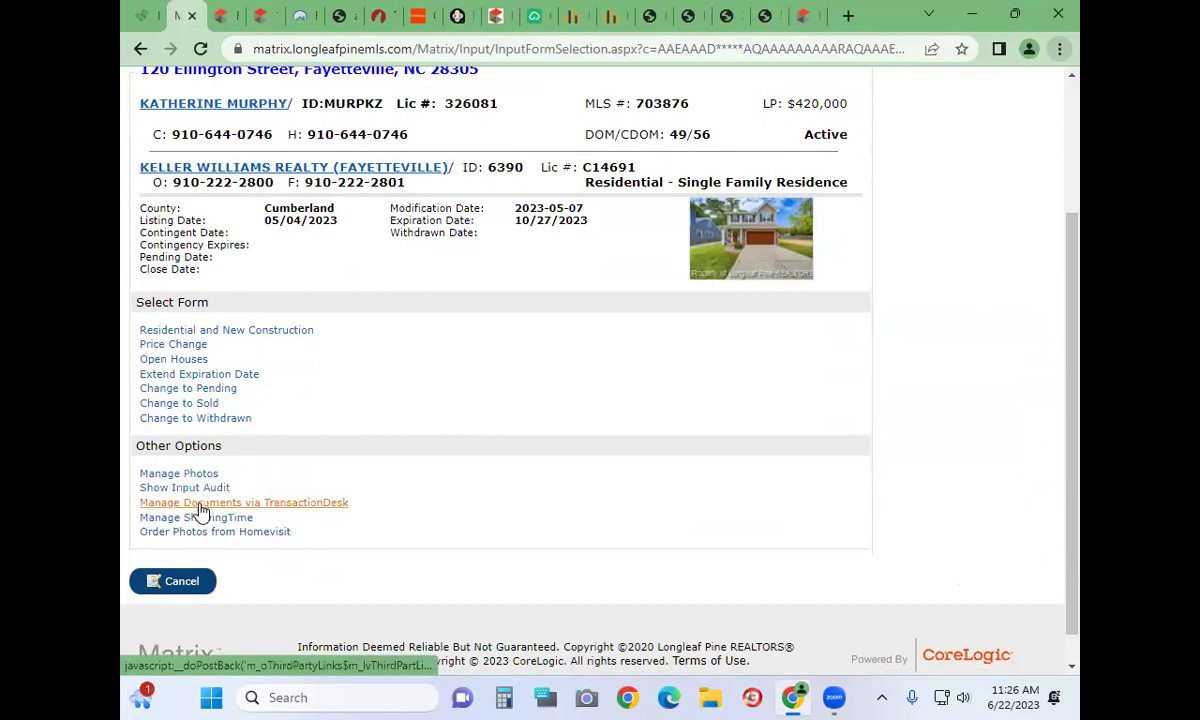
pyautogui.click(201, 505)
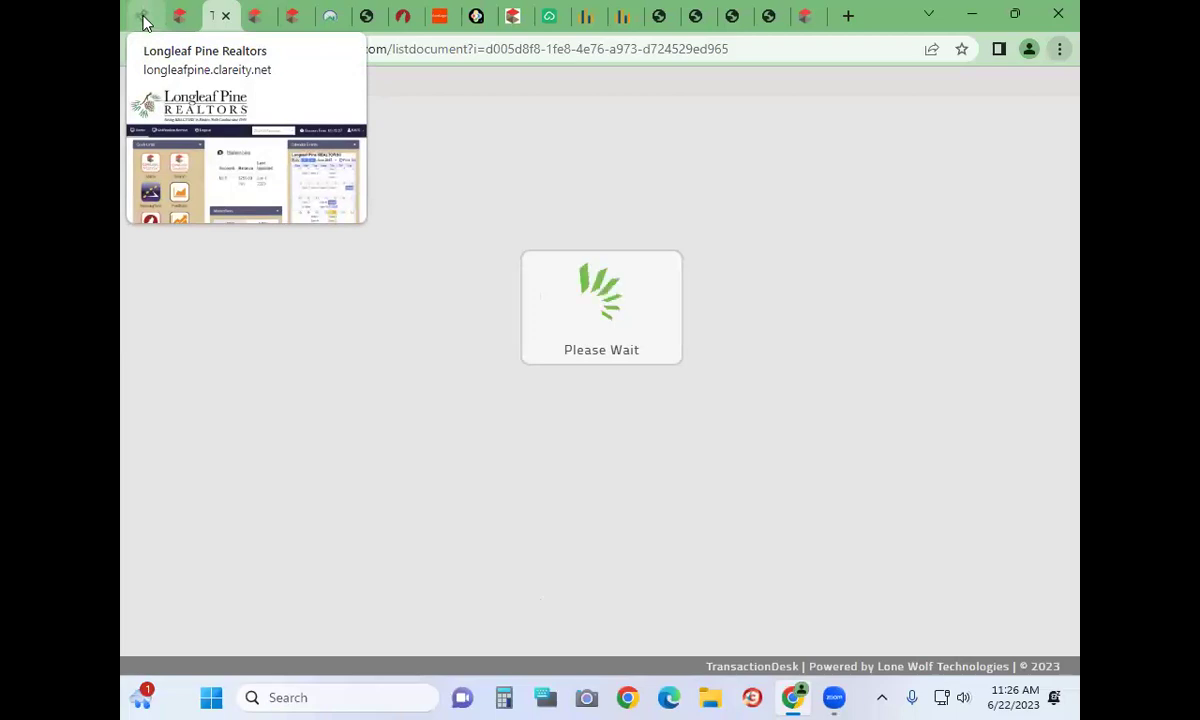
# Open the TransactionDesk Agent Dashboard from Longleaf Pine quick links, dismiss the webinar popup, and return to Matrix
pyautogui.click(143, 20)
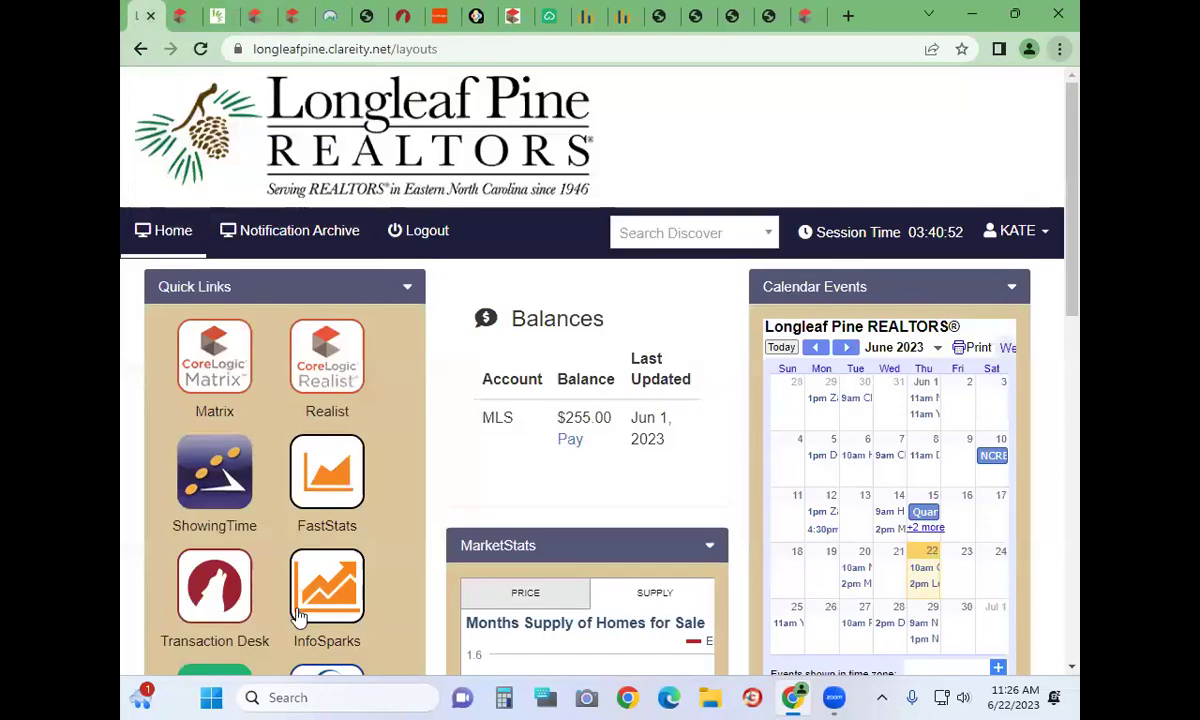
pyautogui.scroll(-3, 297, 615)
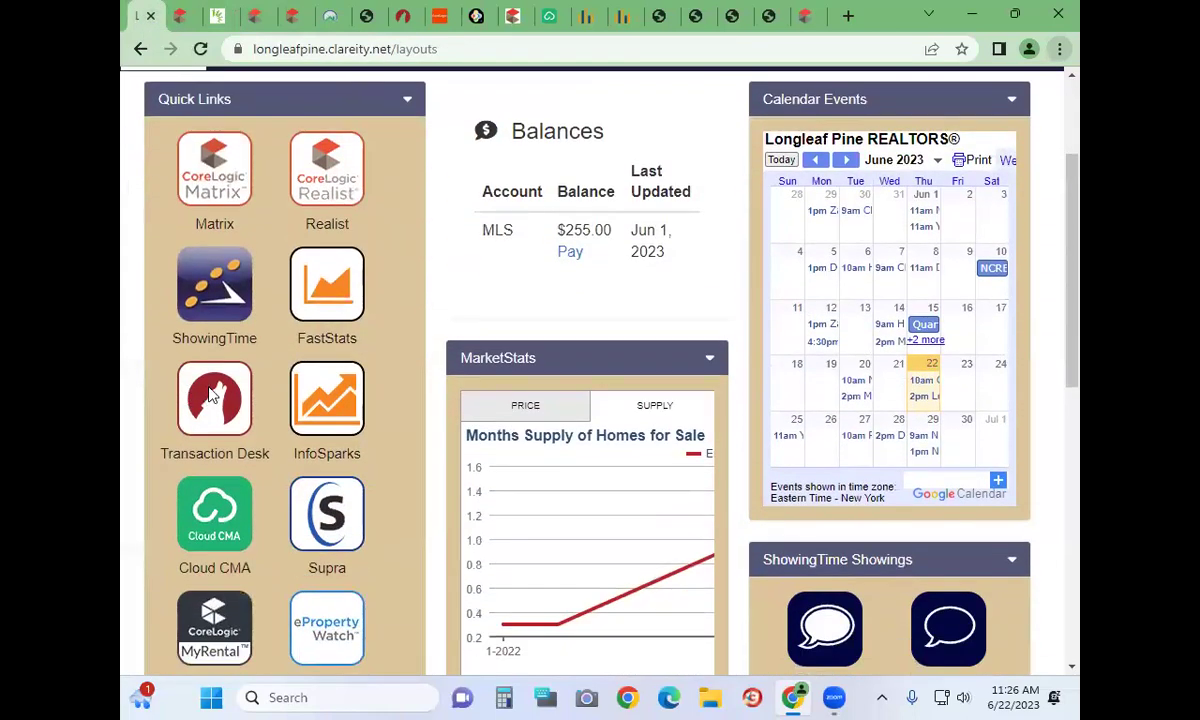
pyautogui.click(211, 395)
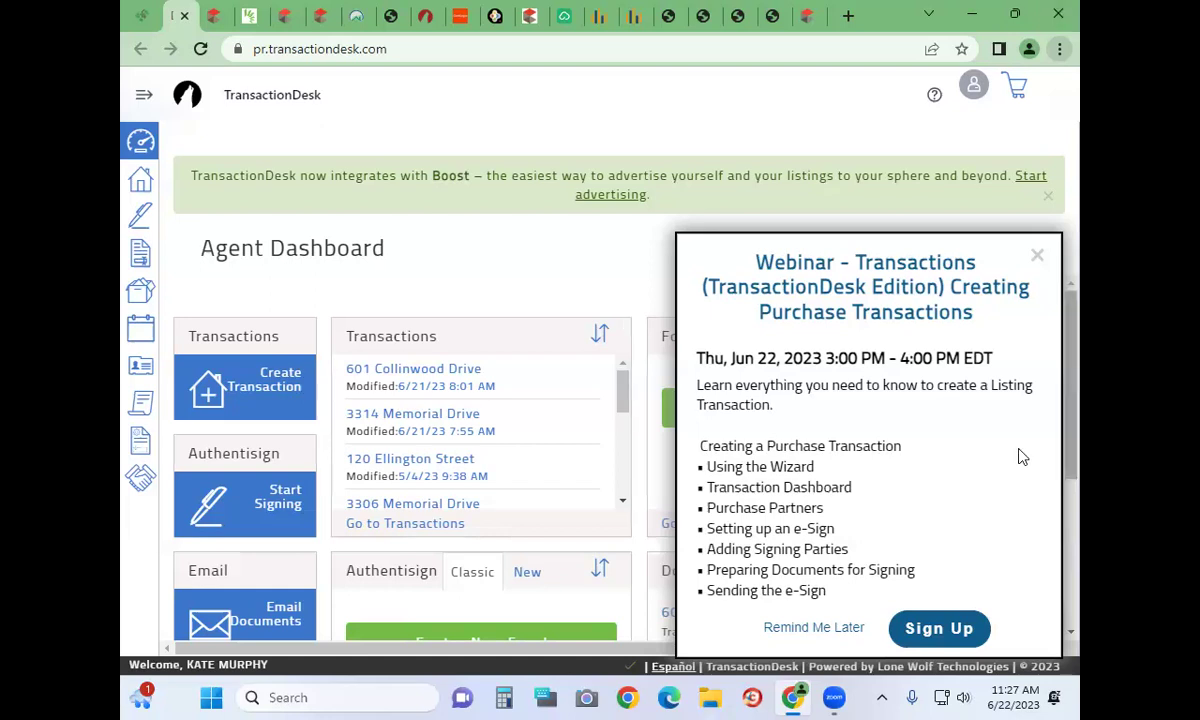
pyautogui.click(1036, 258)
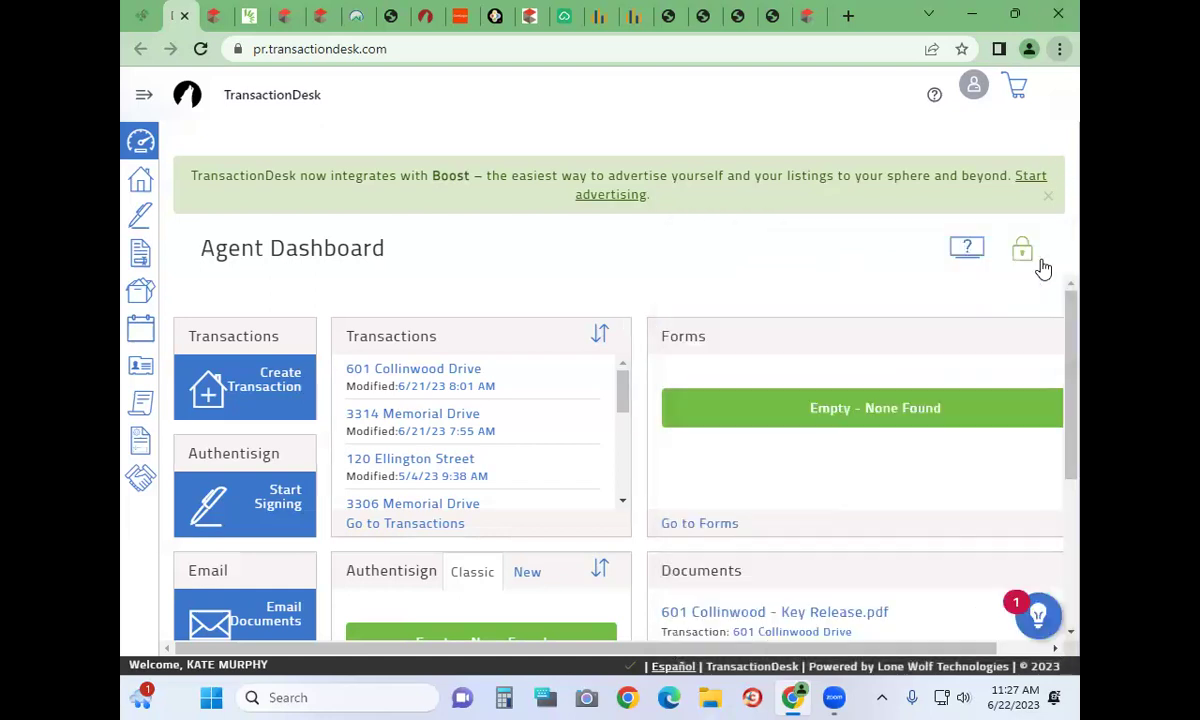
pyautogui.click(220, 15)
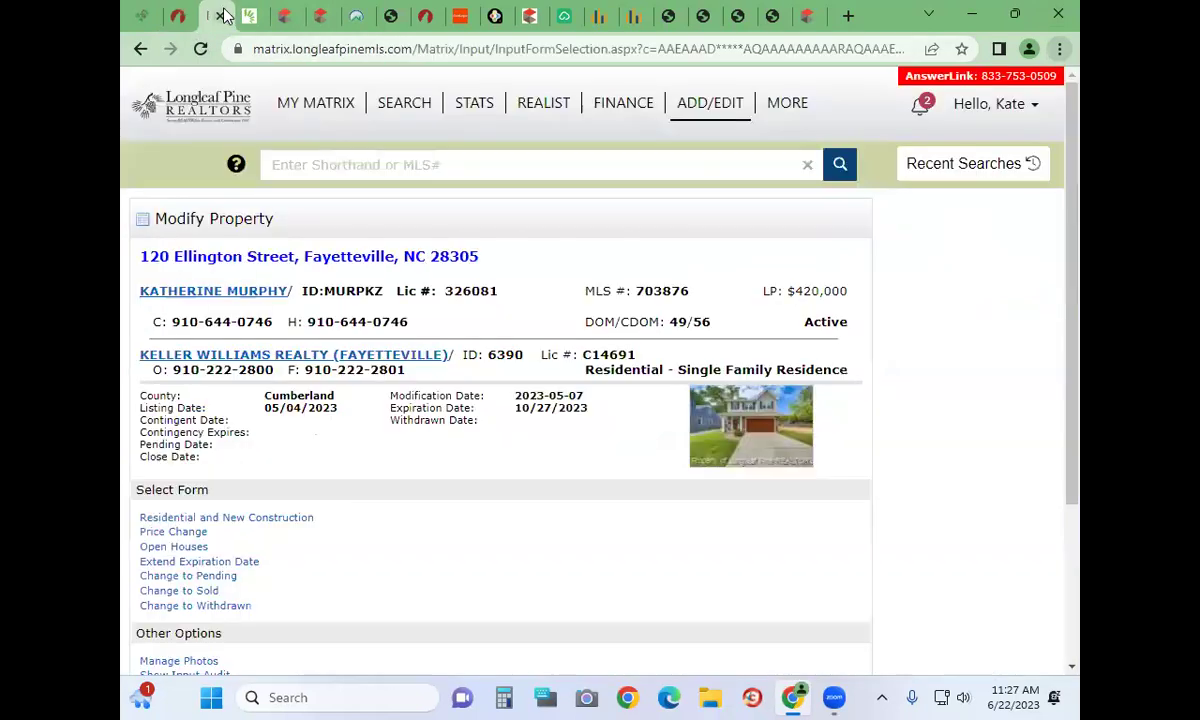
pyautogui.scroll(-3, 520, 562)
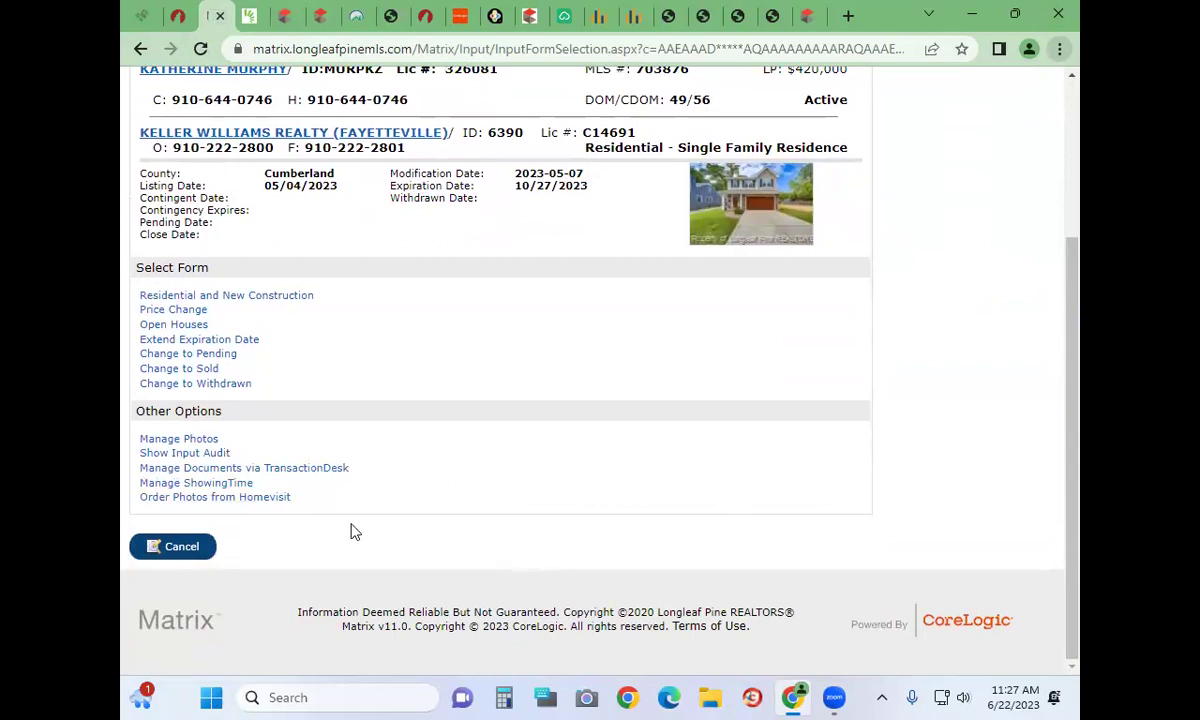
pyautogui.click(181, 551)
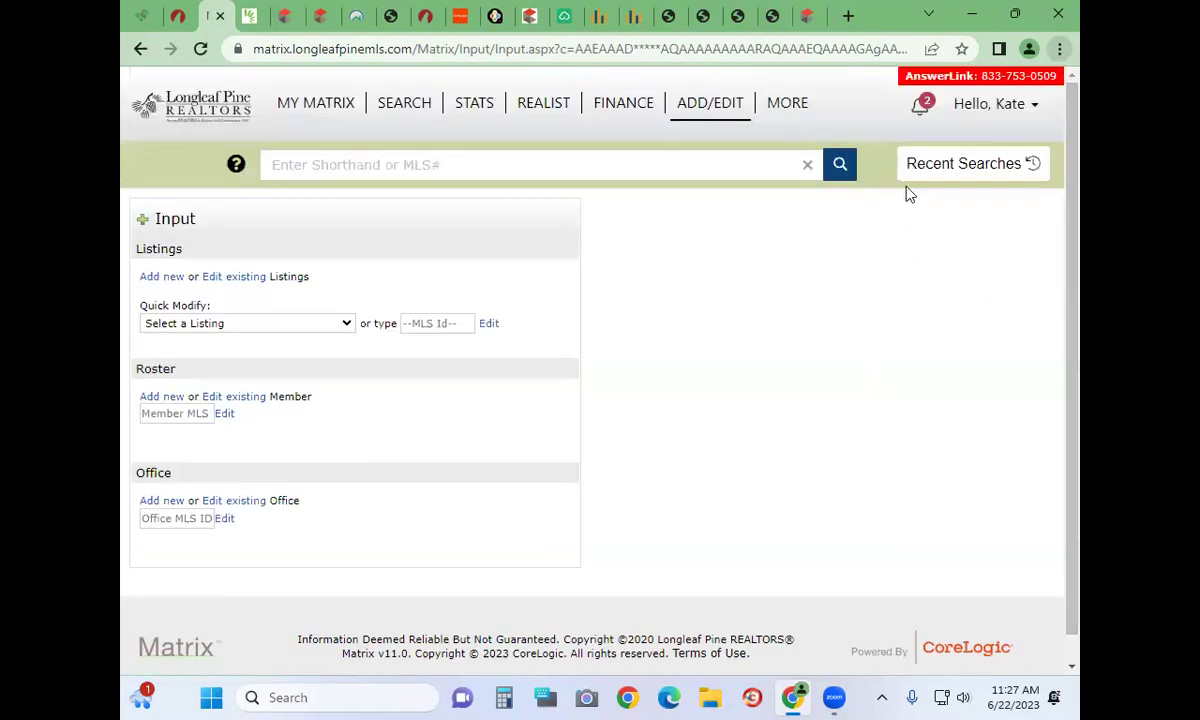
pyautogui.moveTo(790, 108)
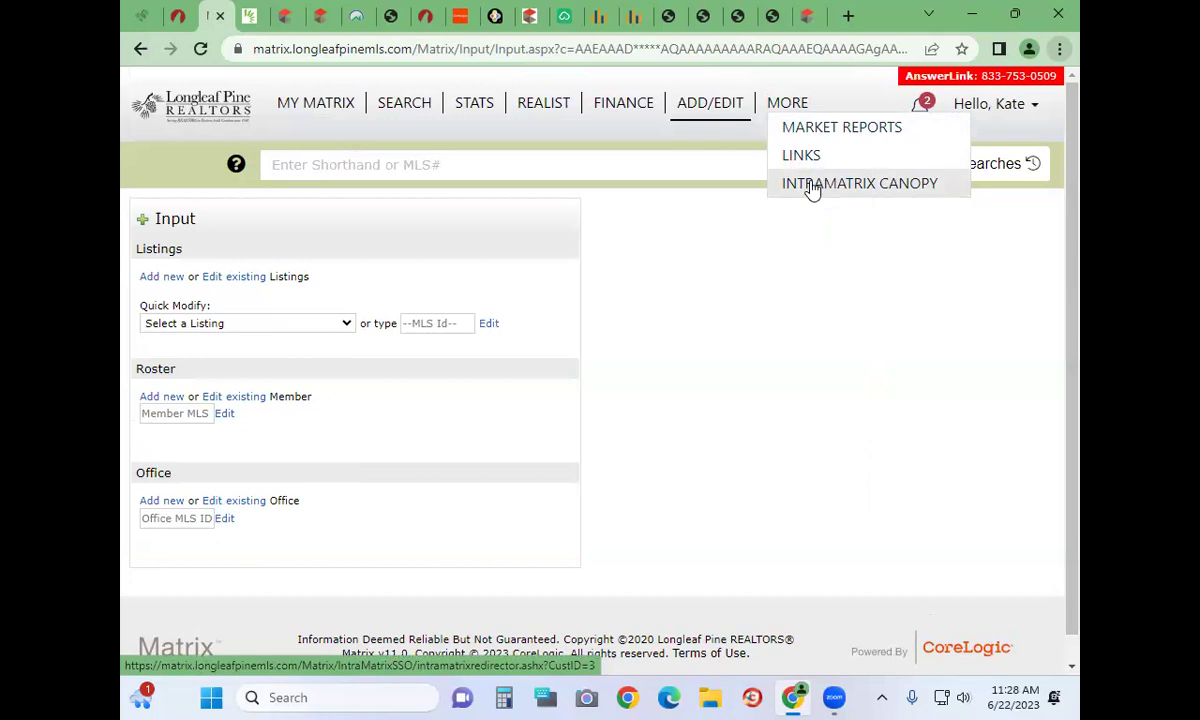
# Switch to the Canopy MLS Matrix and acknowledge all four news alerts
pyautogui.click(812, 190)
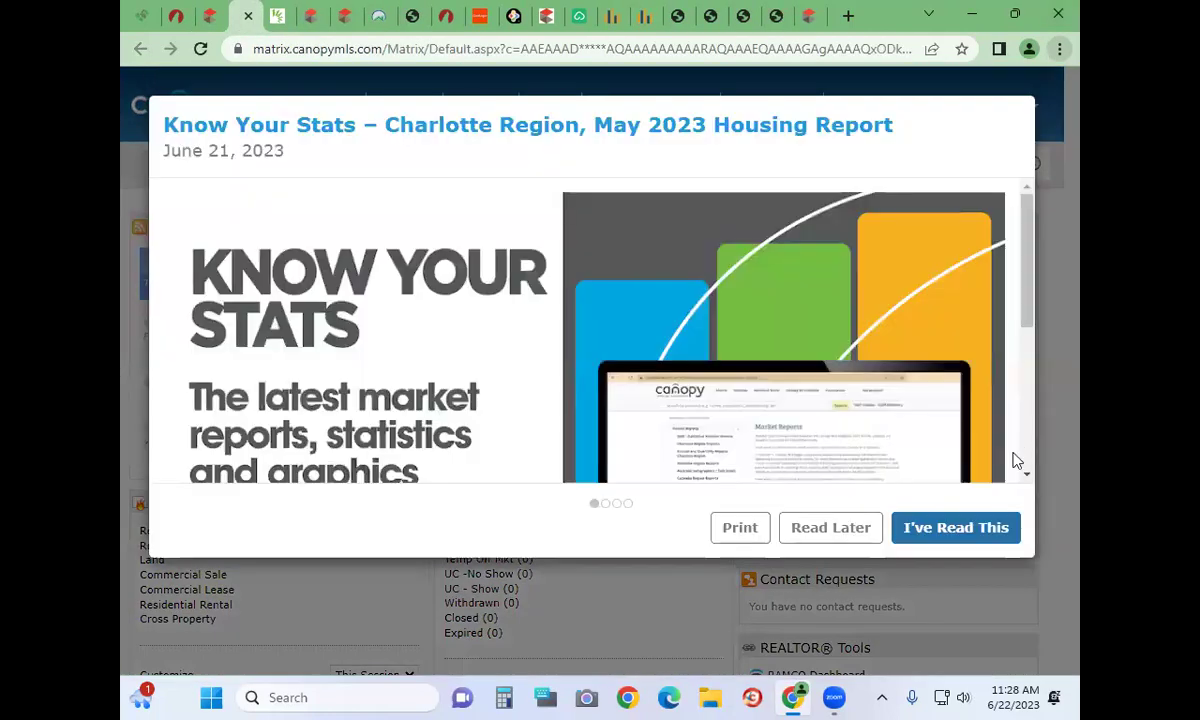
pyautogui.click(910, 533)
pyautogui.click(948, 531)
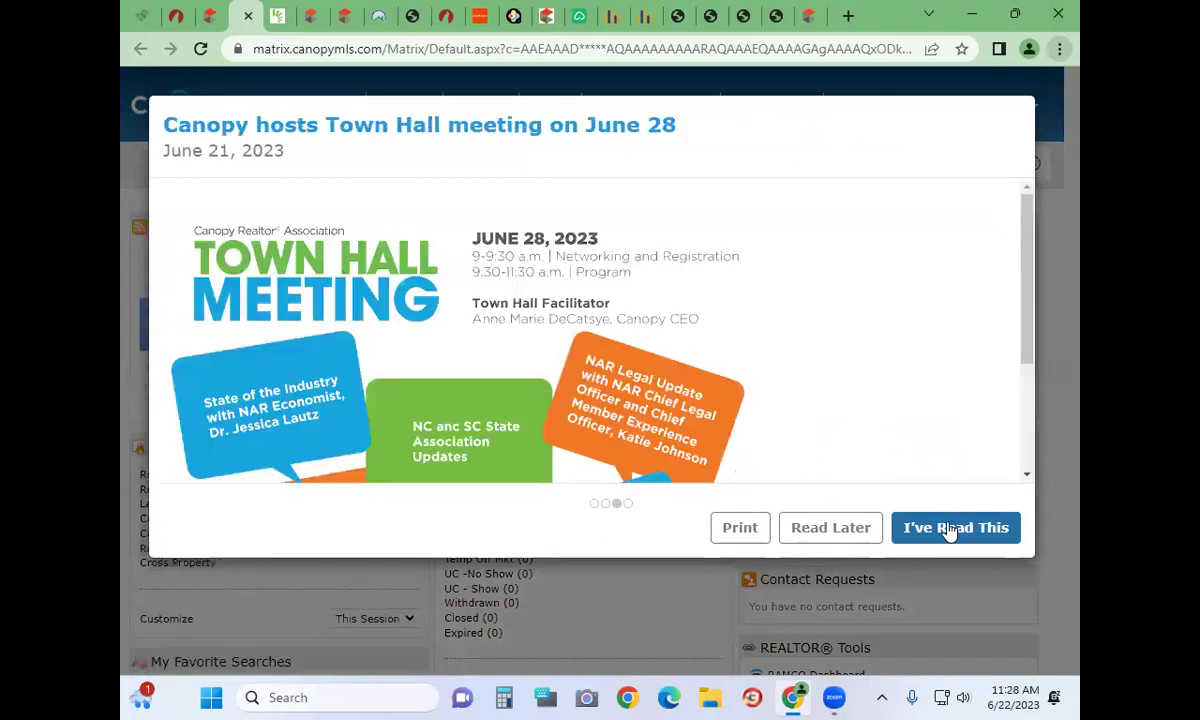
pyautogui.click(946, 531)
pyautogui.click(948, 558)
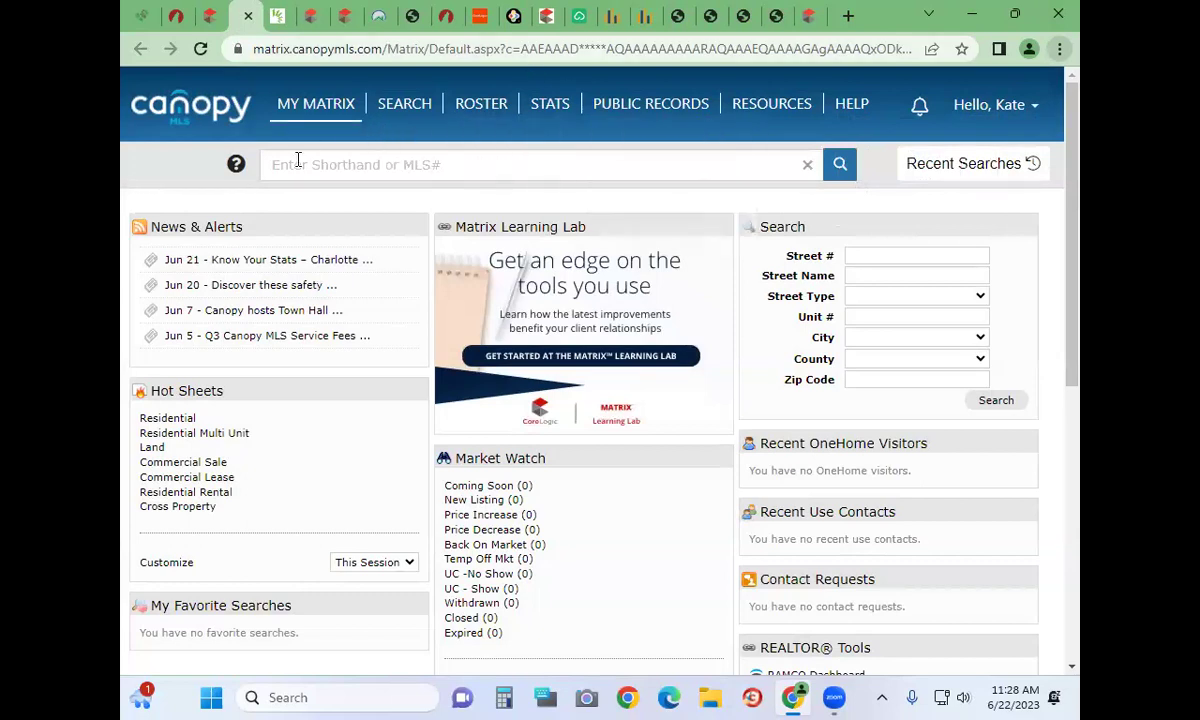
# Open and review the RESI Detailed residential search form, then return to Longleaf Pine Matrix
pyautogui.moveTo(427, 106)
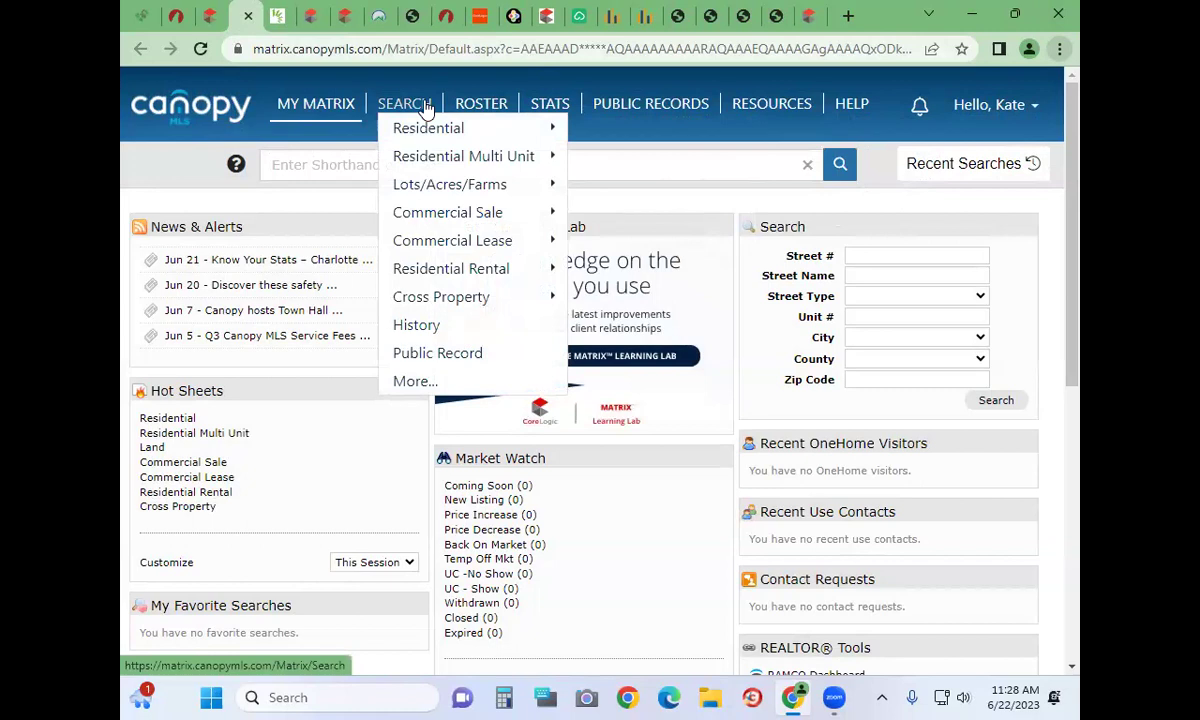
pyautogui.moveTo(466, 131)
pyautogui.click(612, 124)
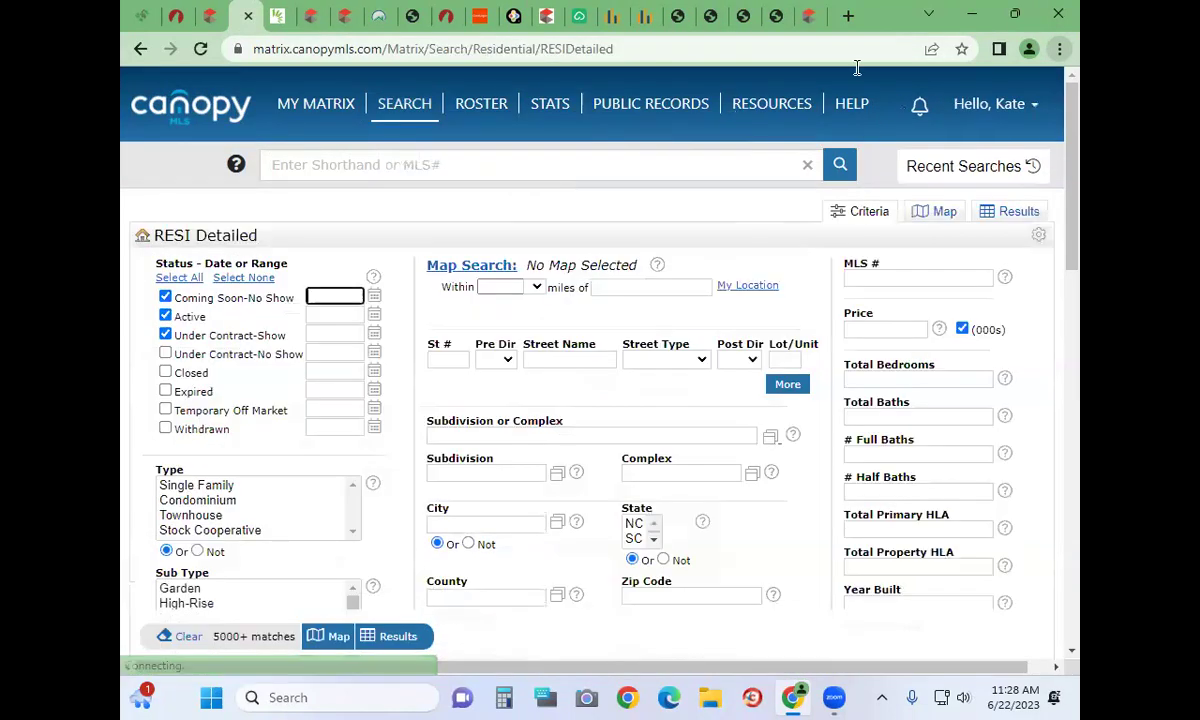
pyautogui.scroll(-2, 745, 466)
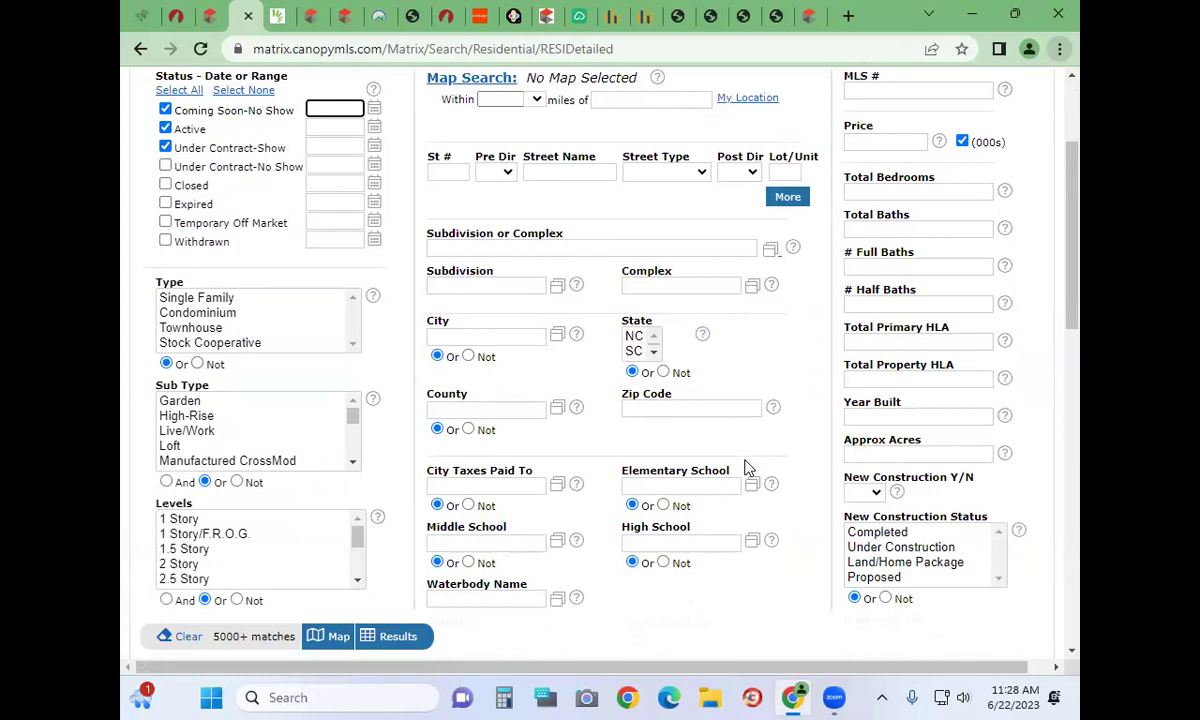
pyautogui.scroll(-3, 729, 514)
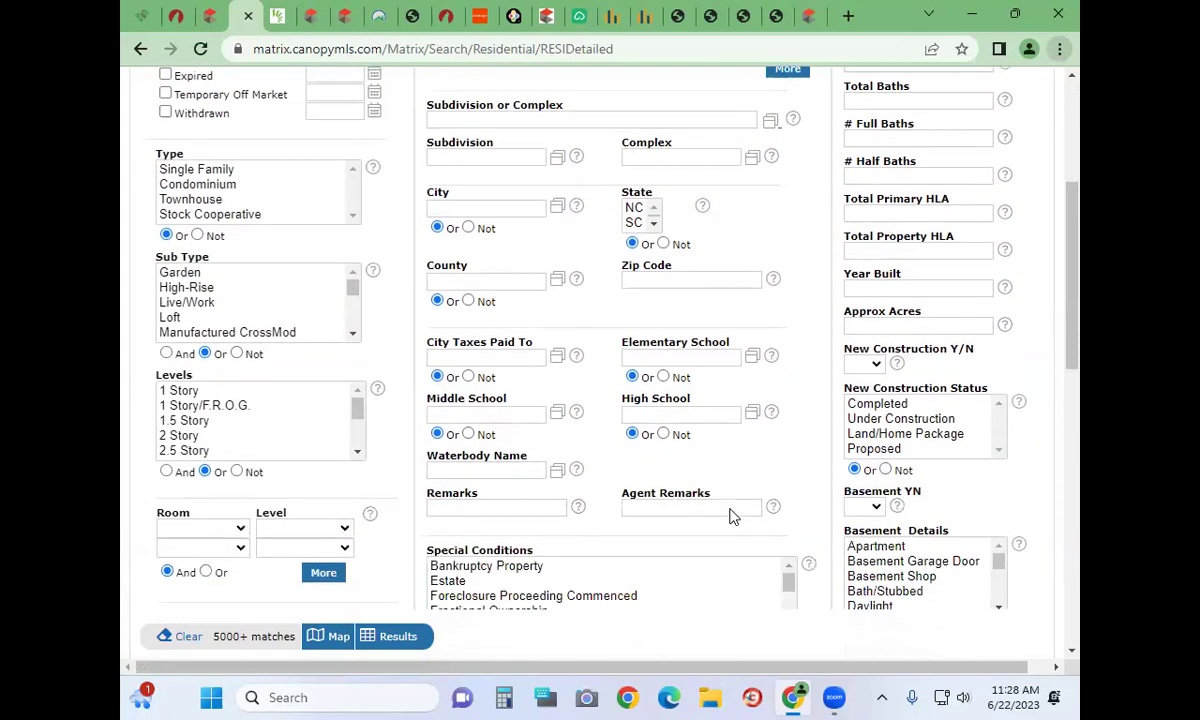
pyautogui.scroll(-3, 731, 516)
pyautogui.scroll(5, 731, 516)
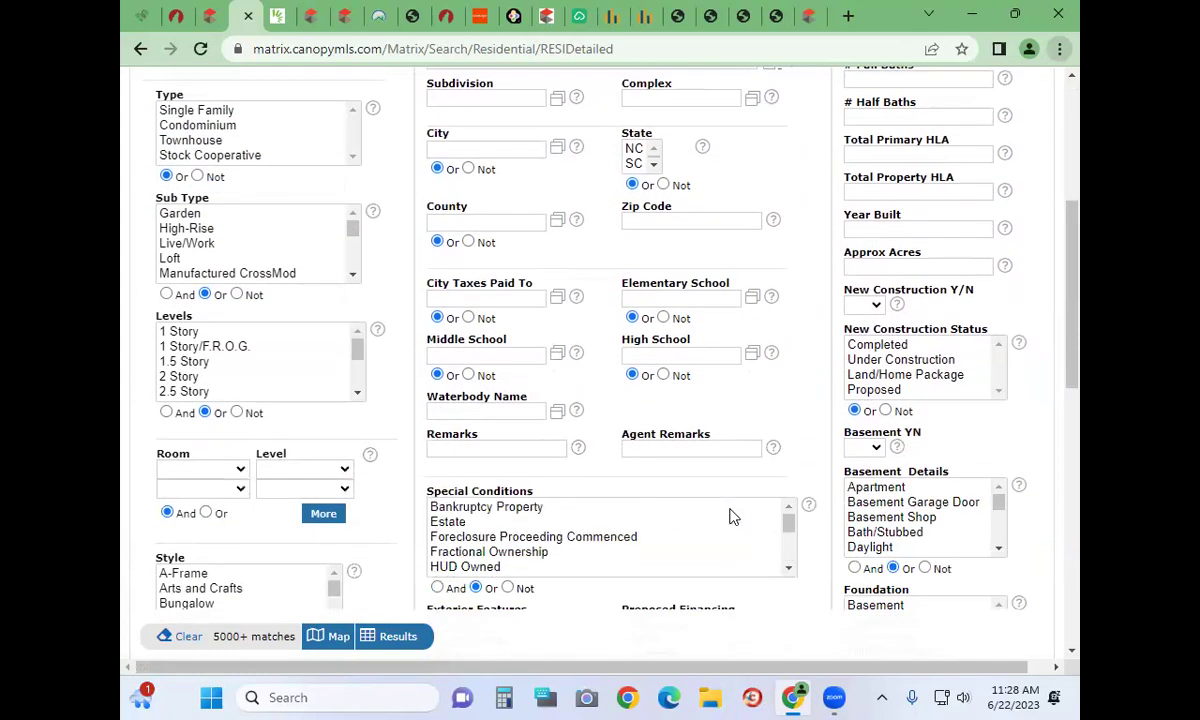
pyautogui.scroll(4, 822, 211)
pyautogui.scroll(1, 822, 211)
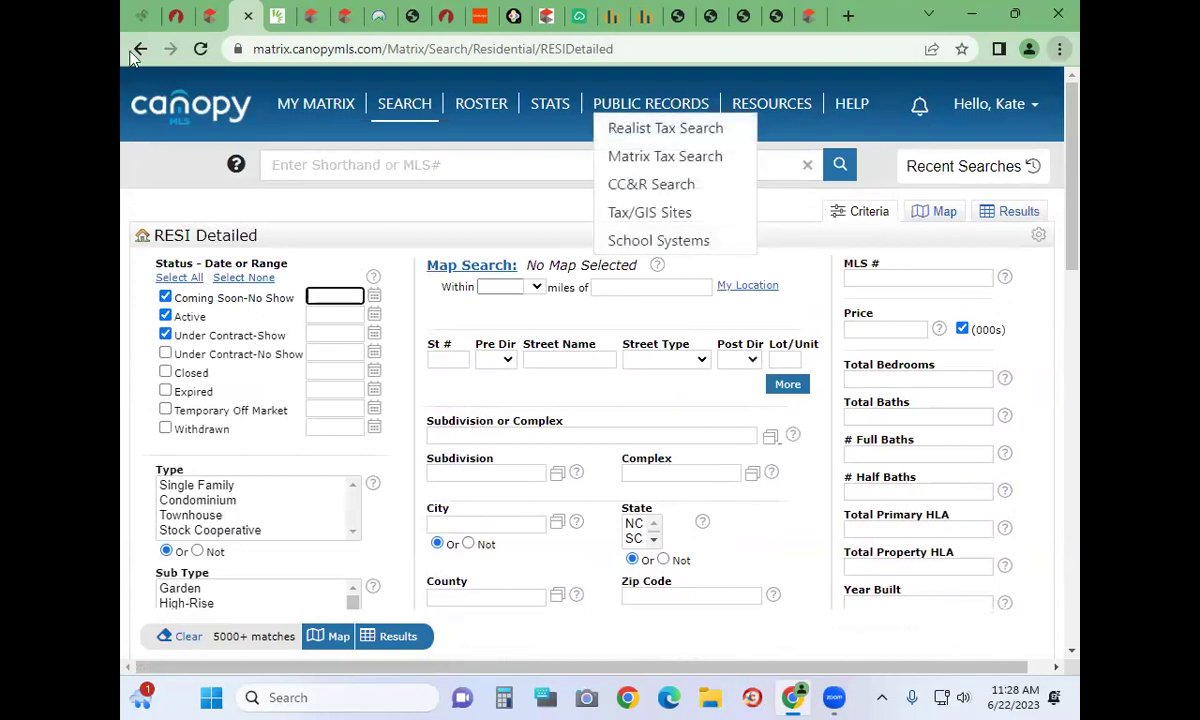
pyautogui.click(218, 20)
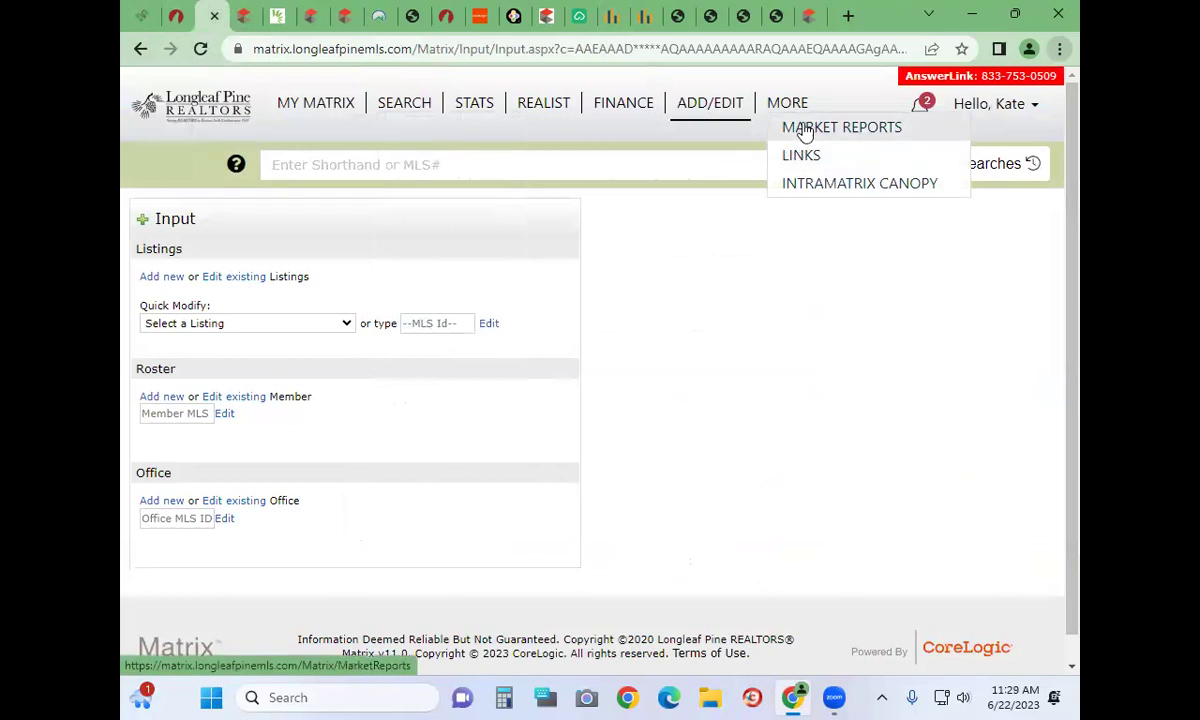
# Open the On Demand Reports page listing General, Agent and Office market reports
pyautogui.click(805, 133)
pyautogui.moveTo(315, 103)
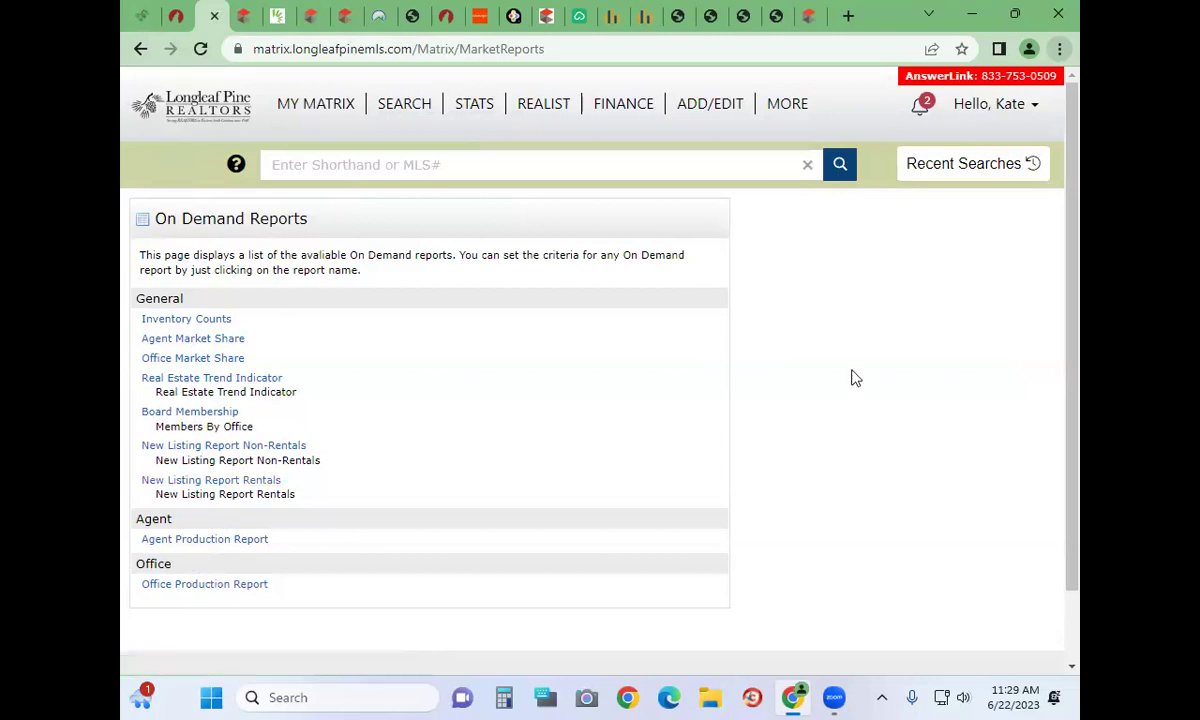
pyautogui.moveTo(796, 112)
pyautogui.click(800, 155)
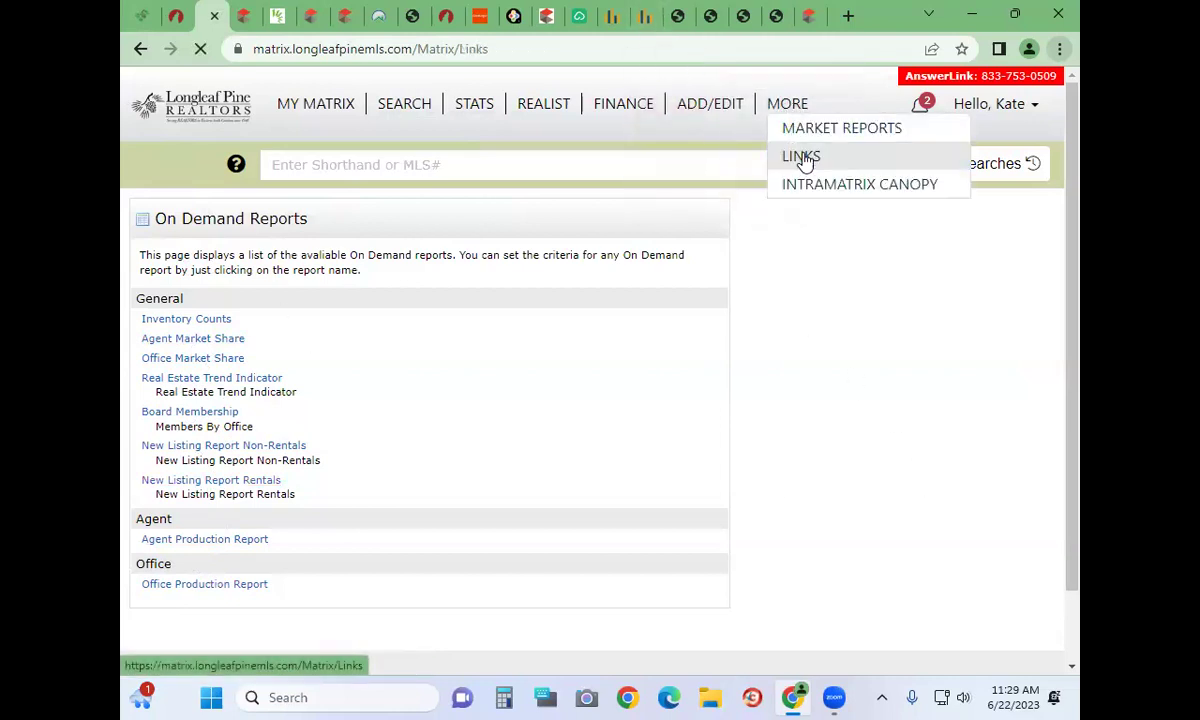
# Scroll to County Links and open the Cumberland County Register of Deeds site
pyautogui.scroll(-4, 390, 541)
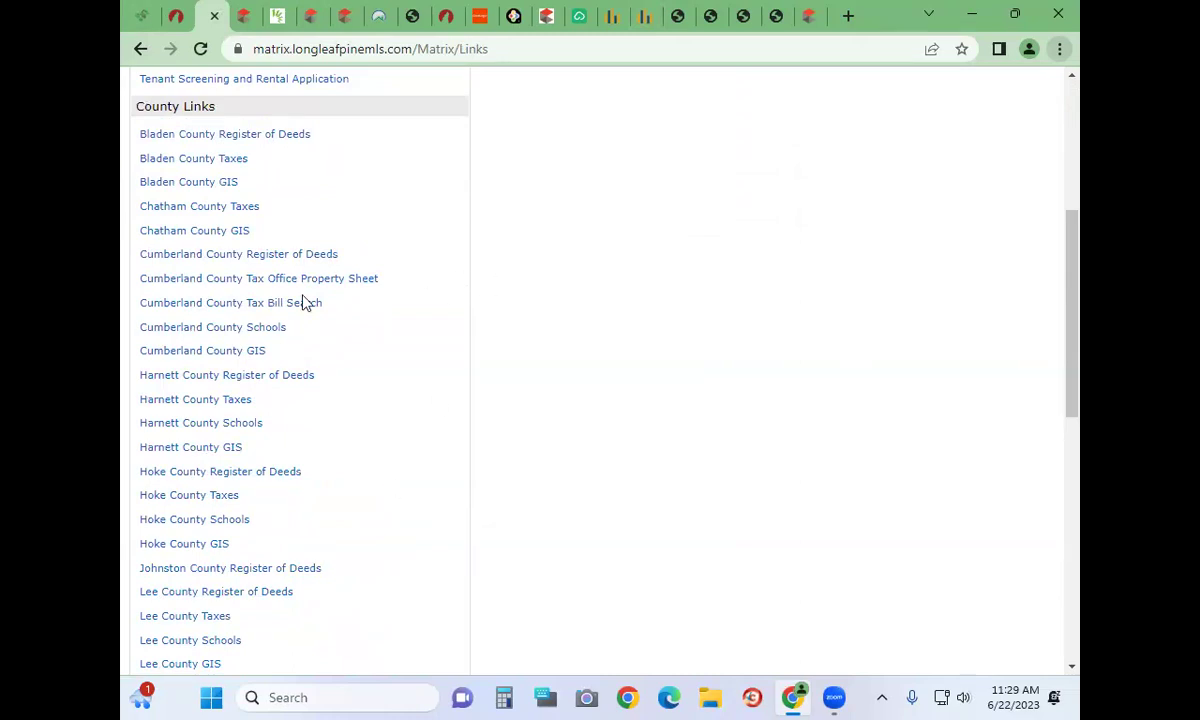
pyautogui.click(257, 256)
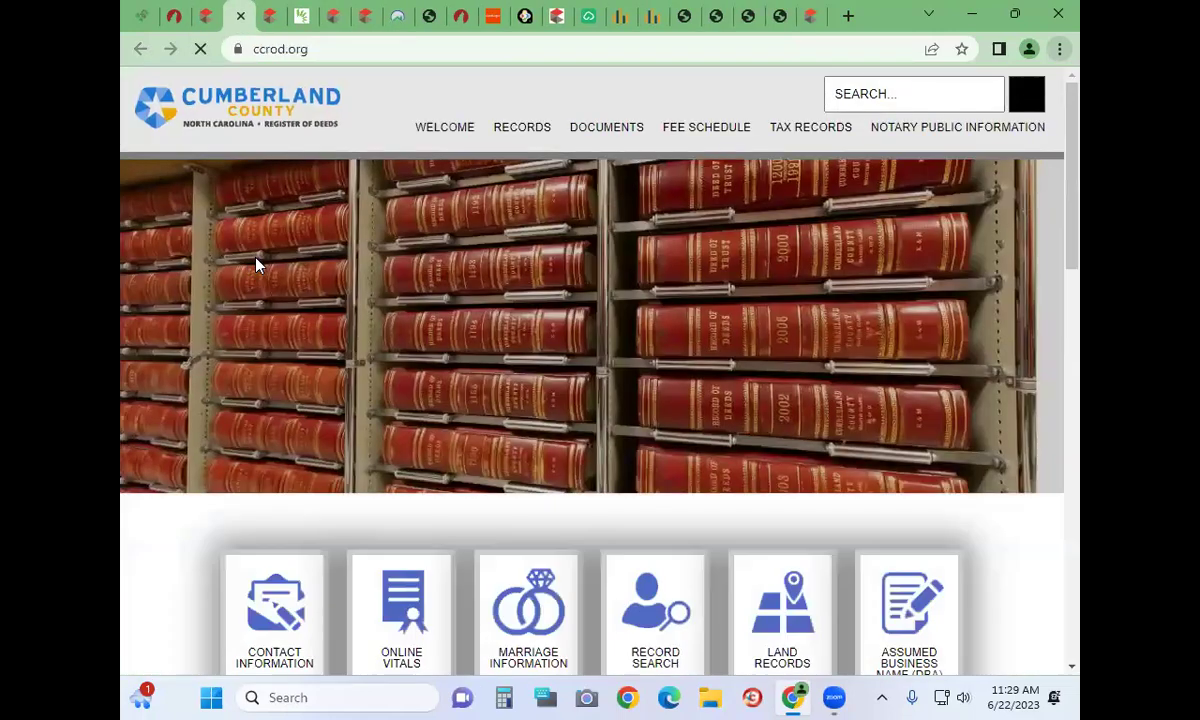
# Browse the ccrod.org home page, then return to the Matrix System Links page
pyautogui.scroll(-3, 621, 413)
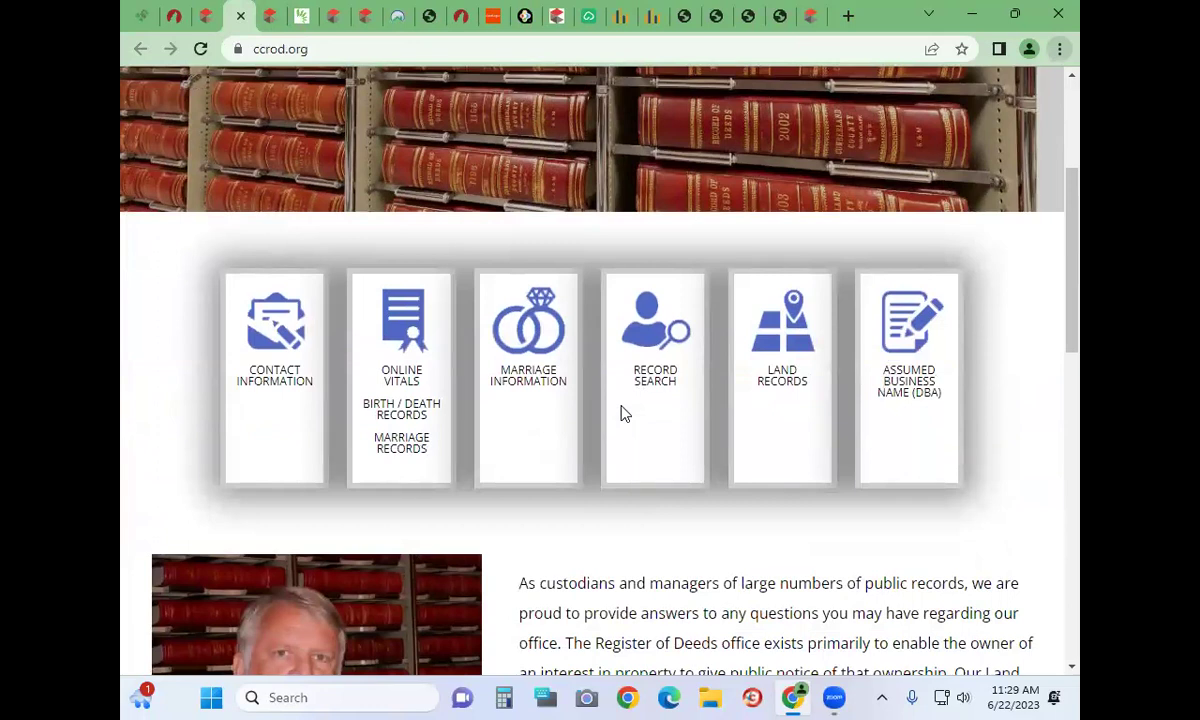
pyautogui.scroll(3, 297, 258)
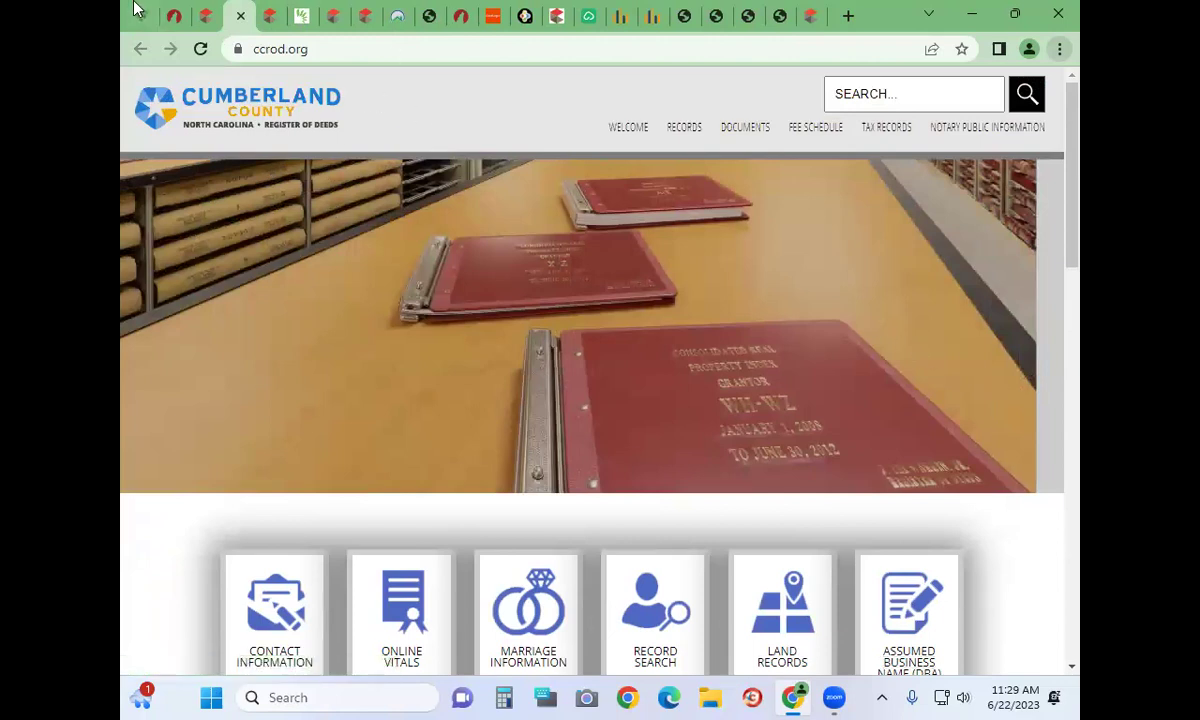
pyautogui.click(205, 16)
pyautogui.click(190, 472)
pyautogui.scroll(-3, 200, 484)
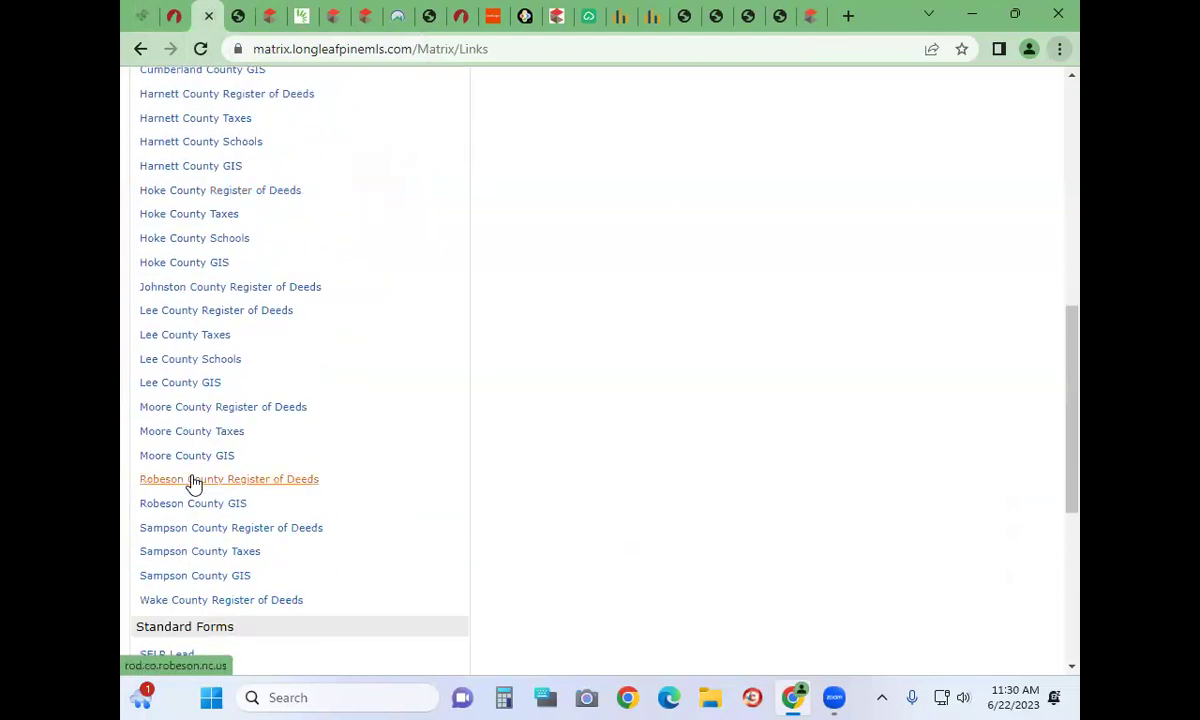
pyautogui.scroll(-5, 193, 483)
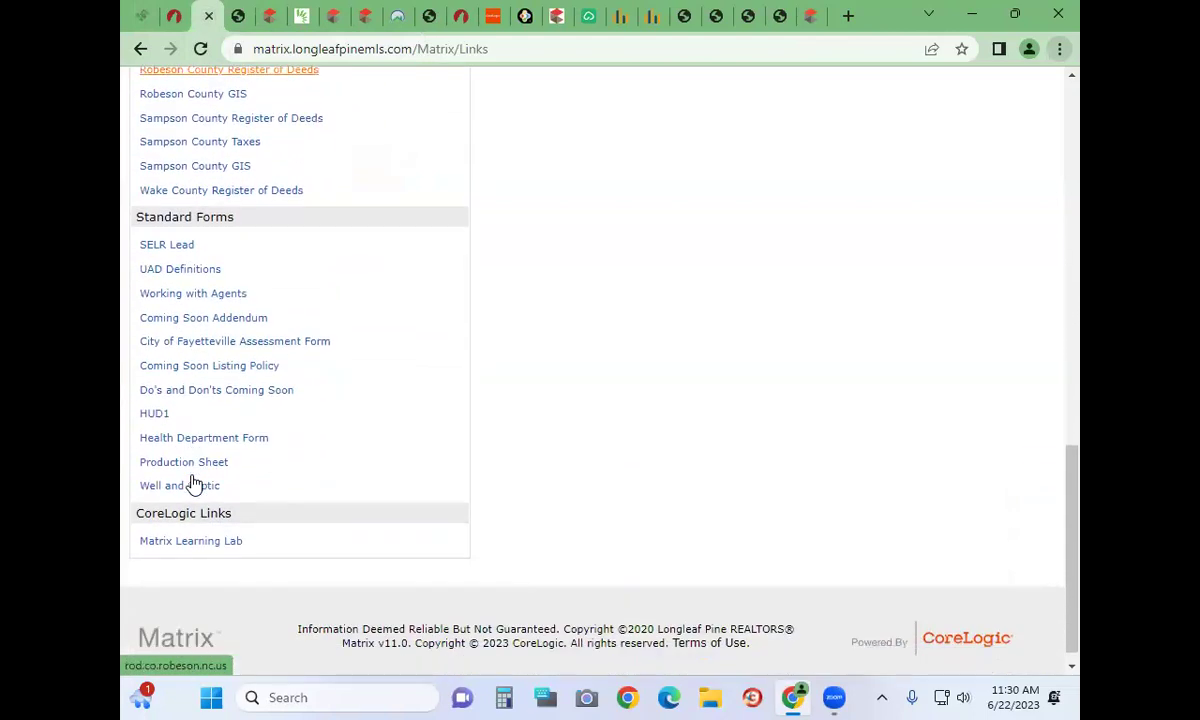
pyautogui.scroll(1, 195, 483)
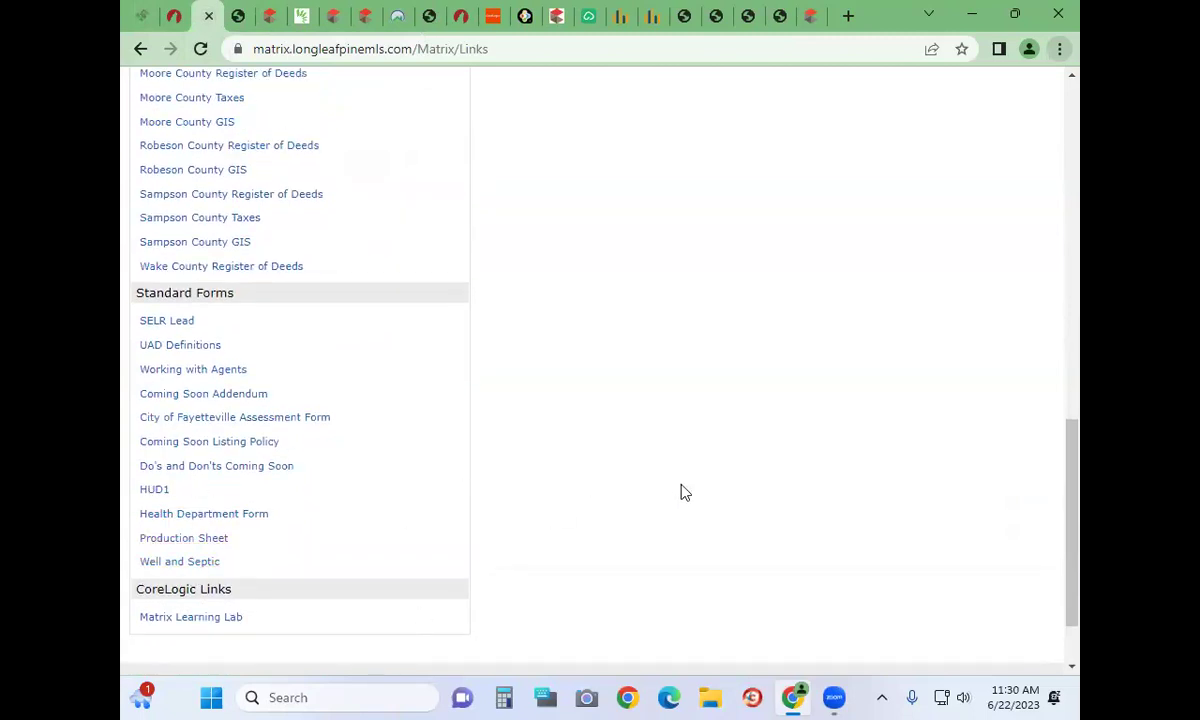
pyautogui.scroll(15, 683, 492)
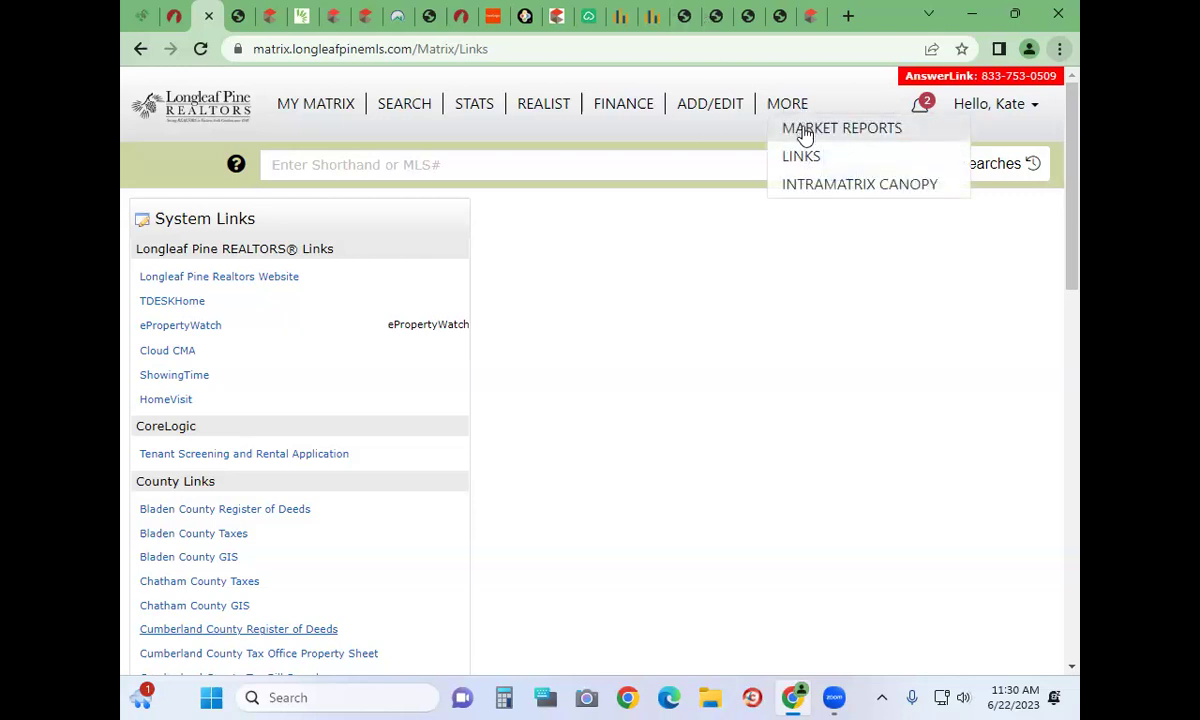
# Start an Agent Market Share report for 01/01/2023–06/22/2023 with Max Rows set to 5000
pyautogui.click(806, 133)
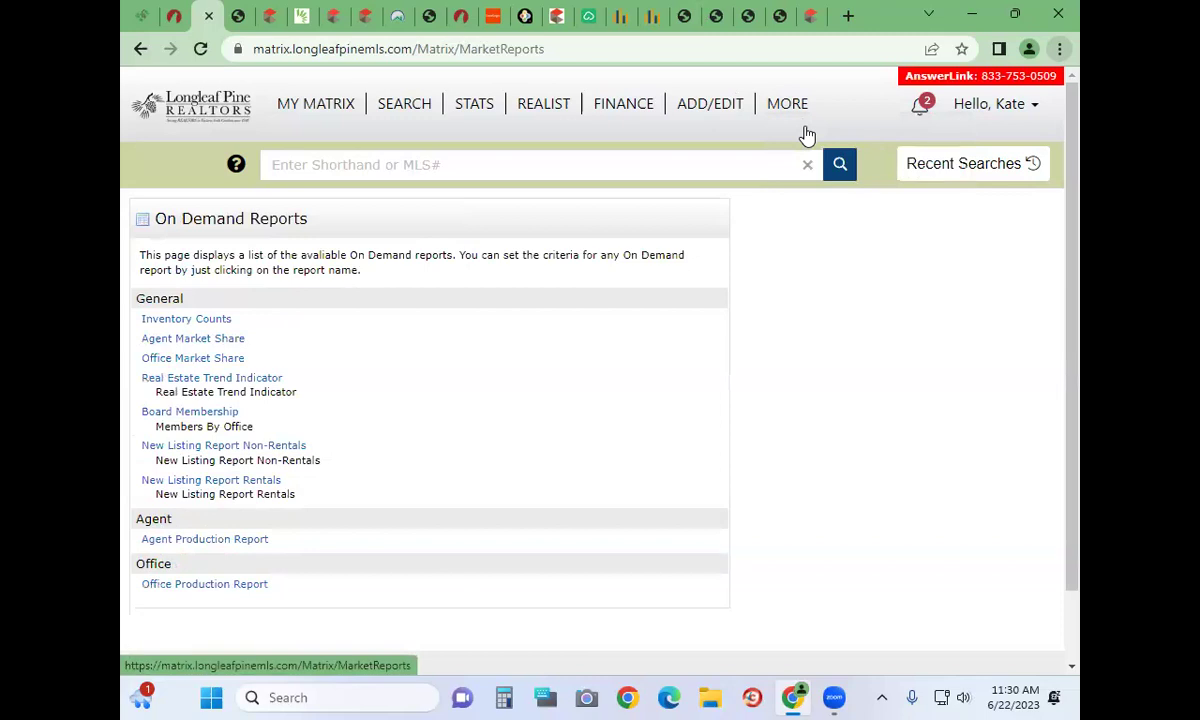
pyautogui.click(206, 342)
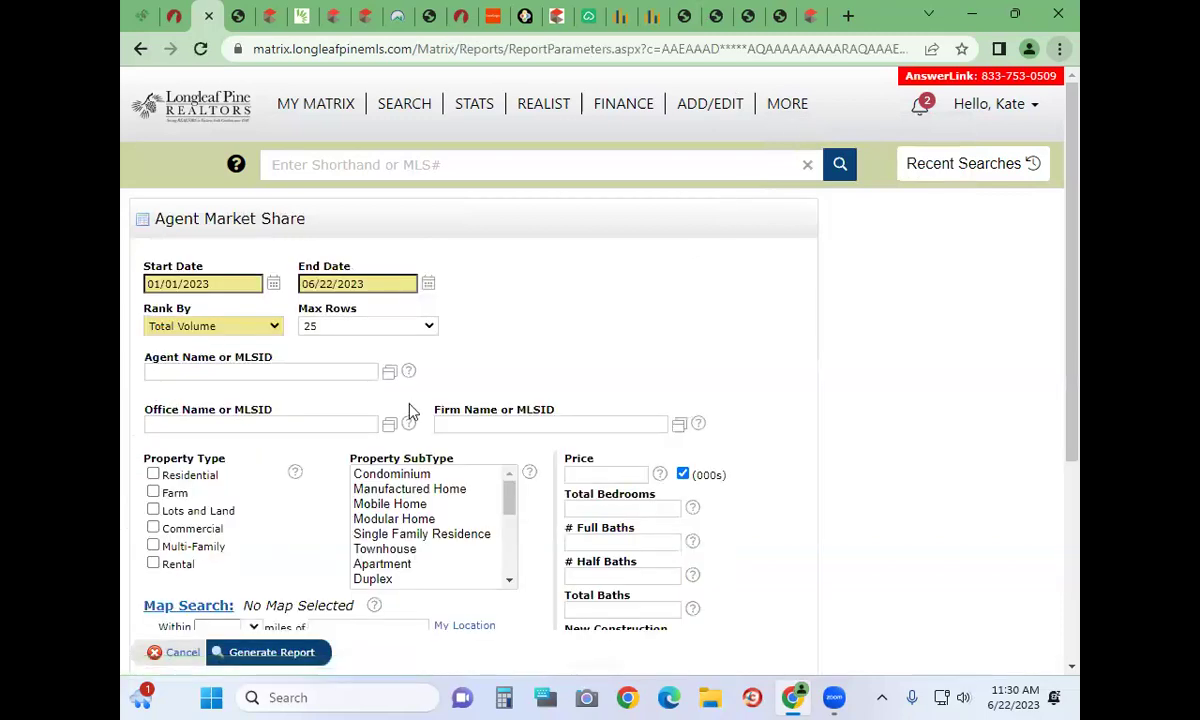
pyautogui.click(361, 327)
pyautogui.click(320, 445)
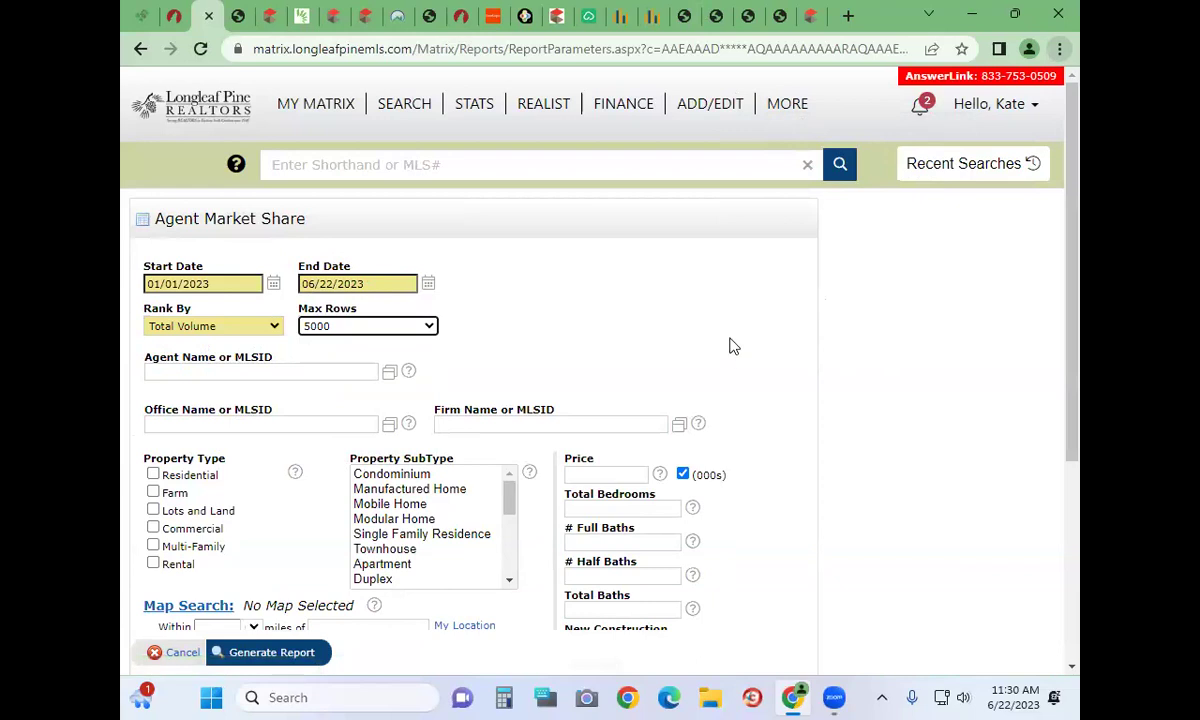
pyautogui.scroll(-3, 528, 316)
pyautogui.scroll(-1, 528, 316)
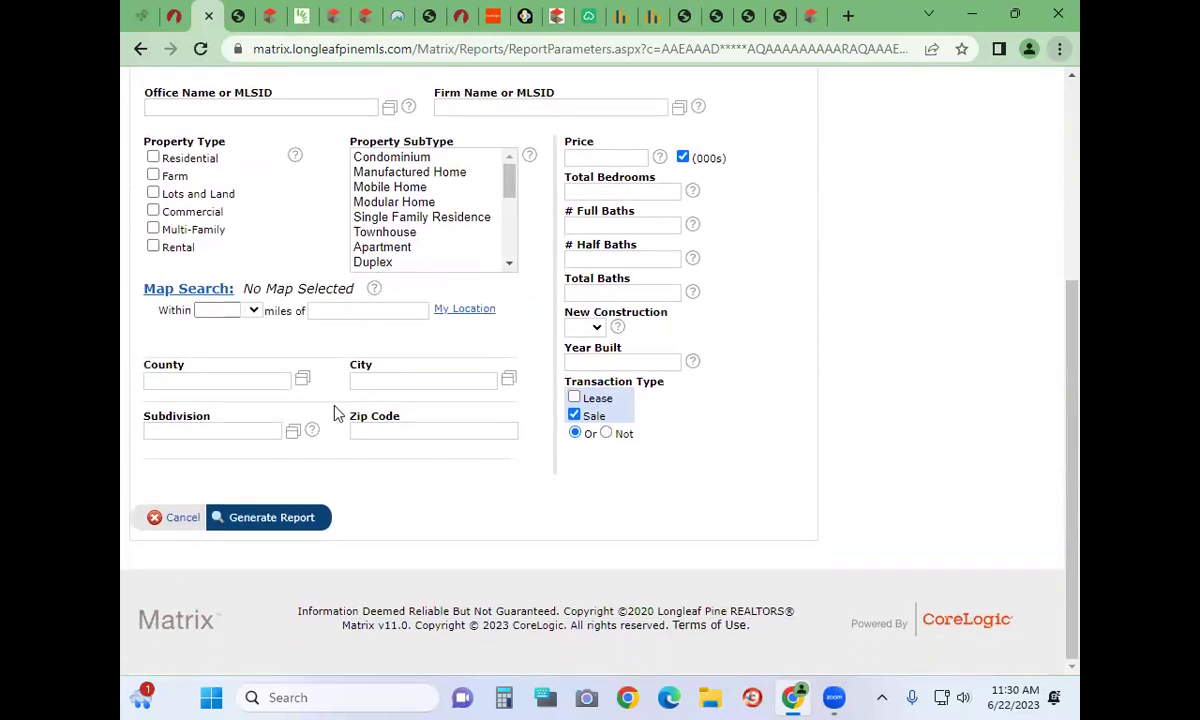
# Generate the 83-page Agent Market Share PDF and scroll to its second page
pyautogui.click(292, 524)
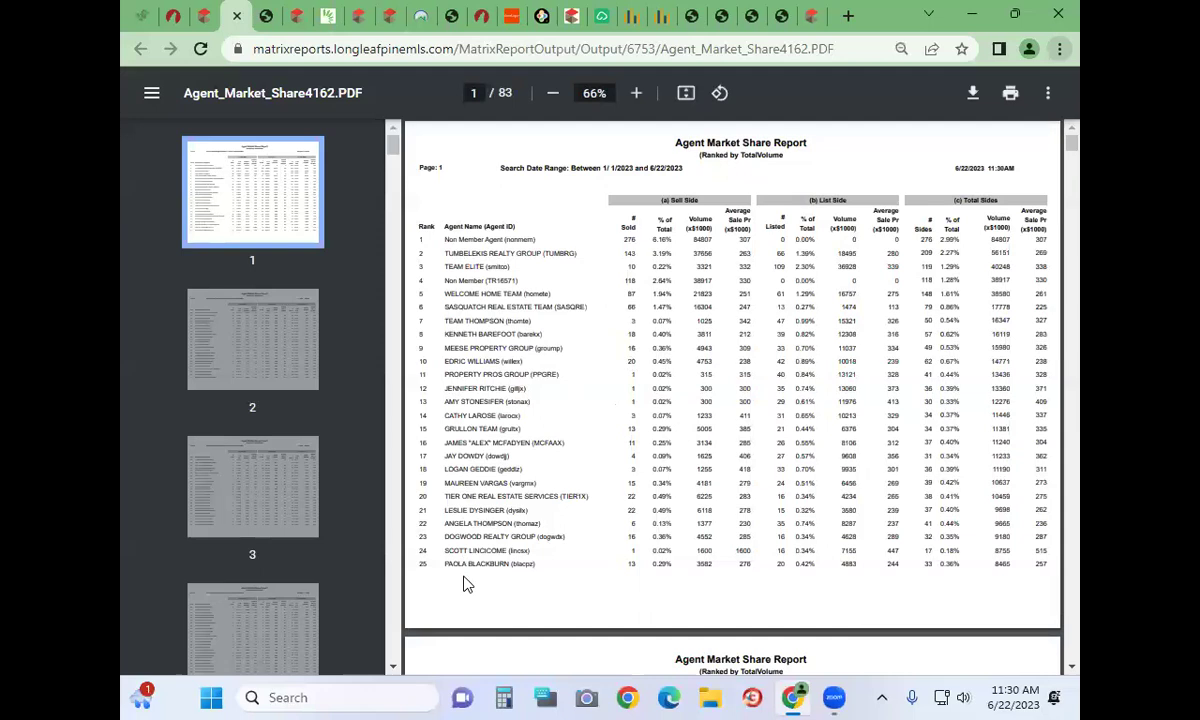
pyautogui.scroll(-1, 485, 585)
pyautogui.scroll(-4, 485, 585)
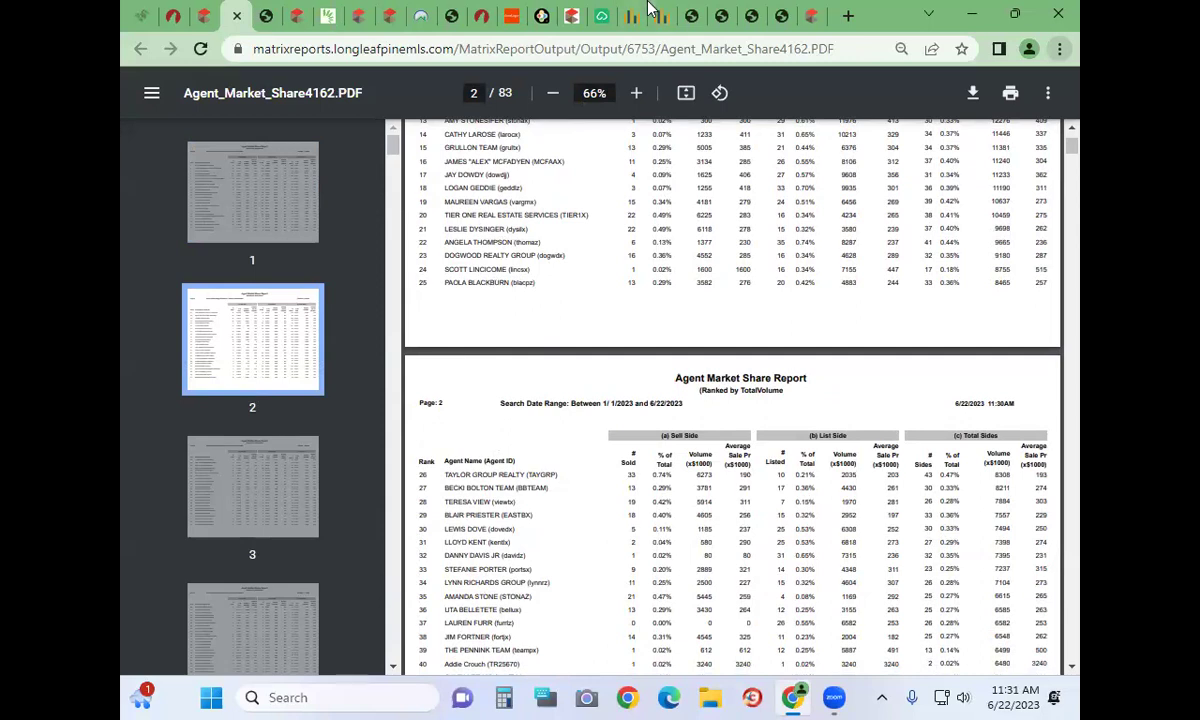
# Close the report PDF, return to the Matrix home page, and launch Realist
pyautogui.click(237, 16)
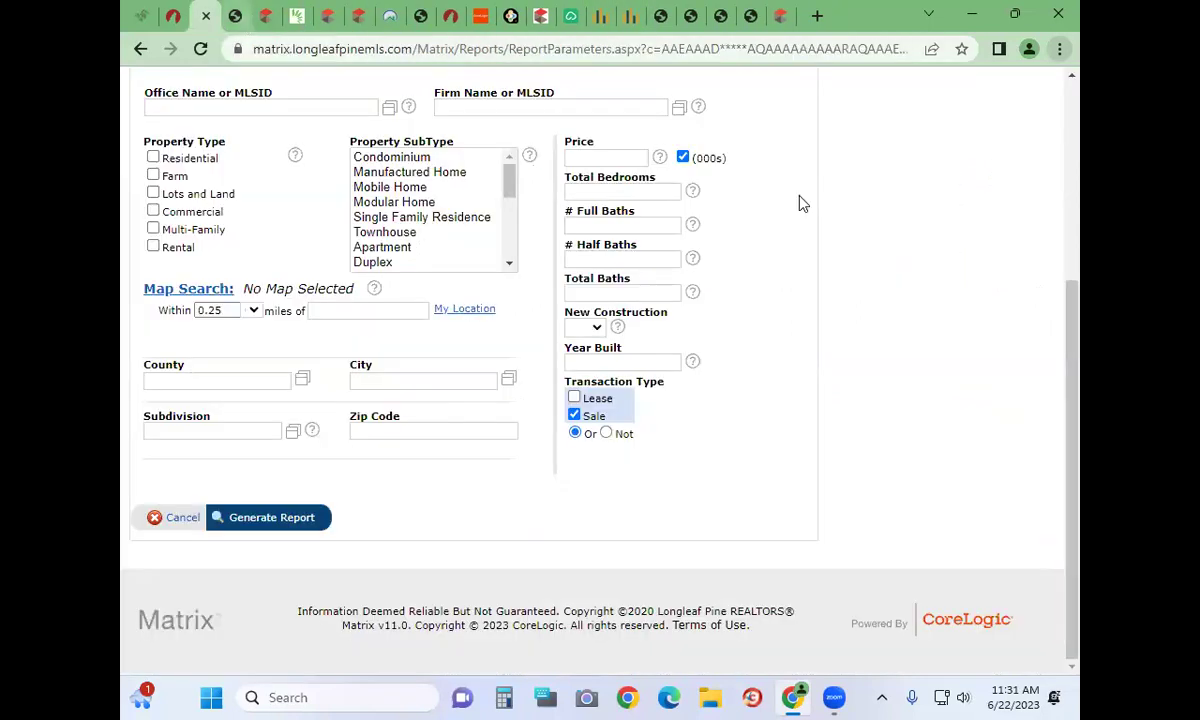
pyautogui.scroll(3, 325, 474)
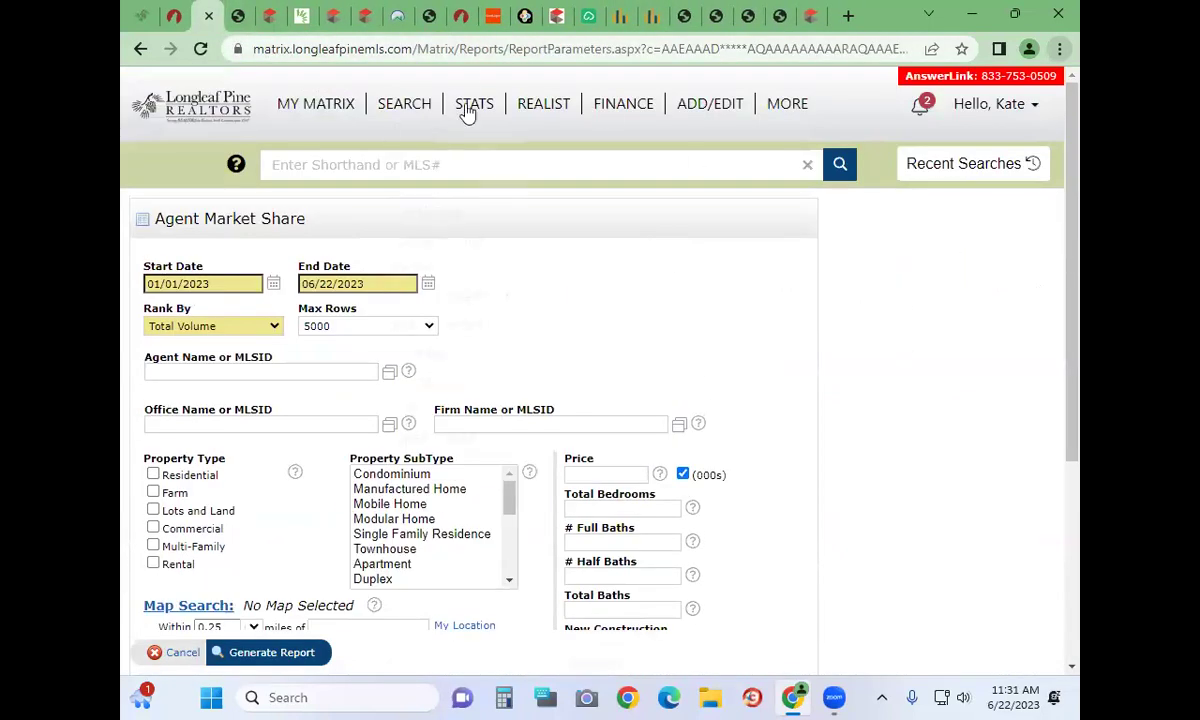
pyautogui.moveTo(795, 106)
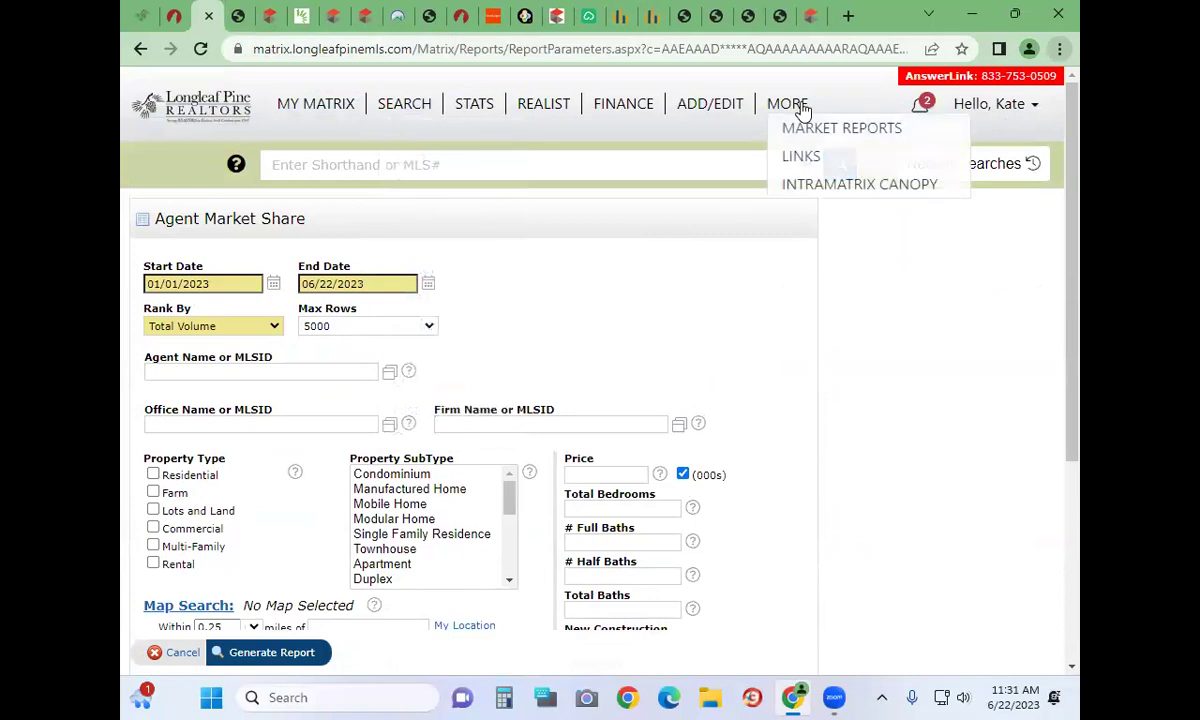
pyautogui.click(235, 113)
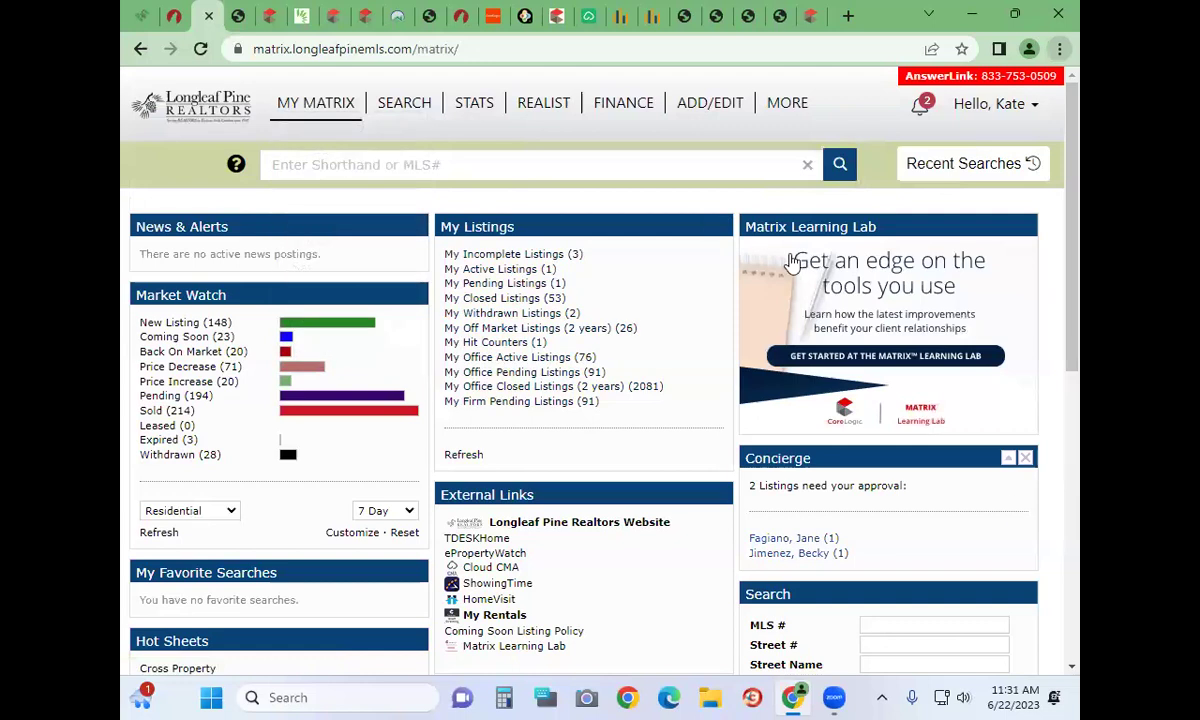
pyautogui.moveTo(632, 166)
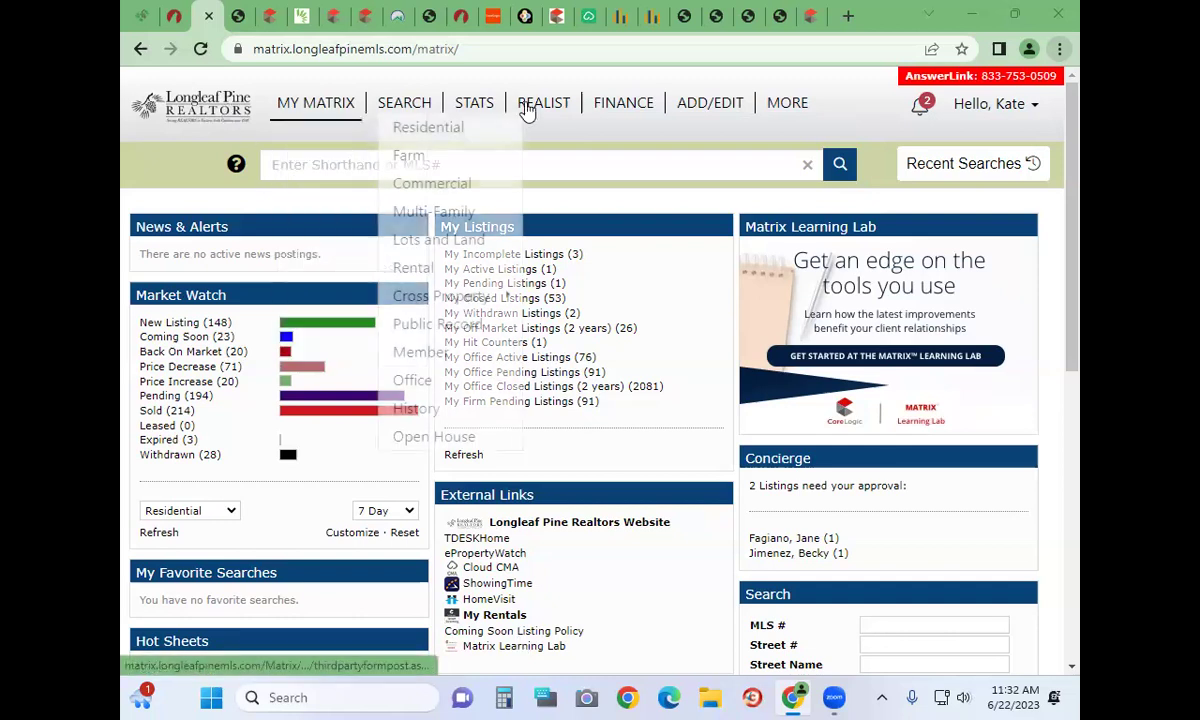
pyautogui.click(530, 102)
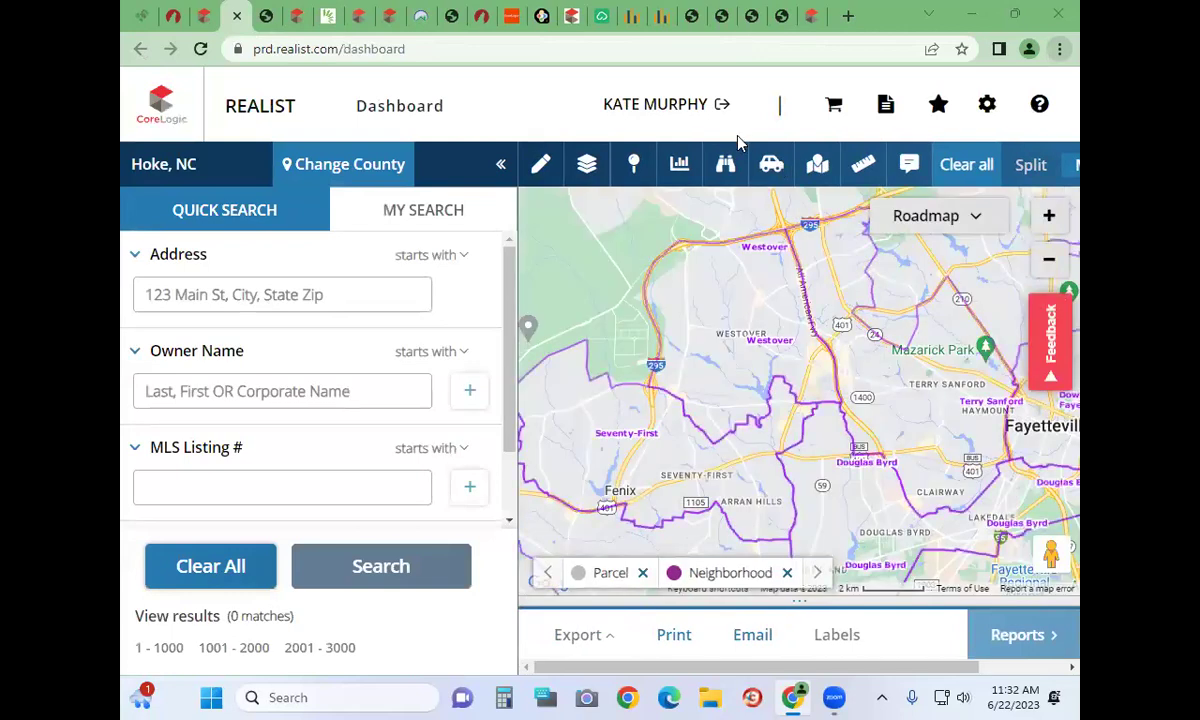
# Place the cursor in the Quick Search Address field on the Hoke, NC dashboard
pyautogui.click(234, 296)
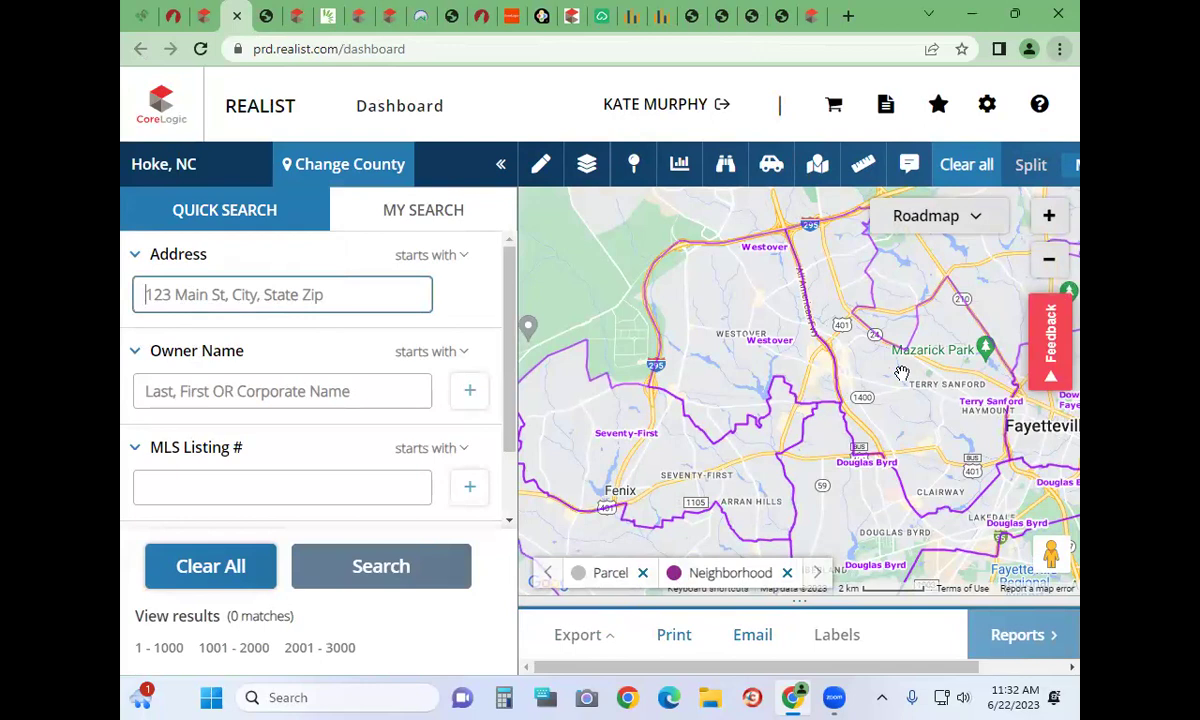
# Switch to My Search filters and open the Subdivision selection list
pyautogui.click(409, 207)
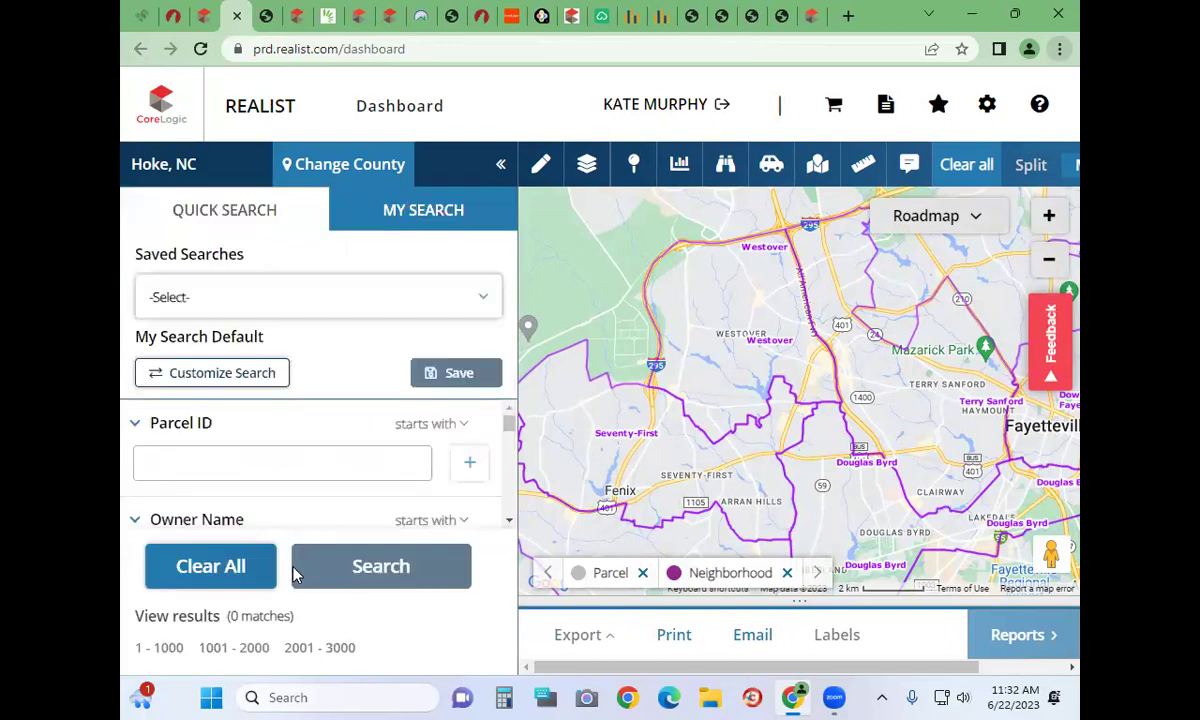
pyautogui.scroll(-1, 170, 408)
pyautogui.scroll(-4, 172, 410)
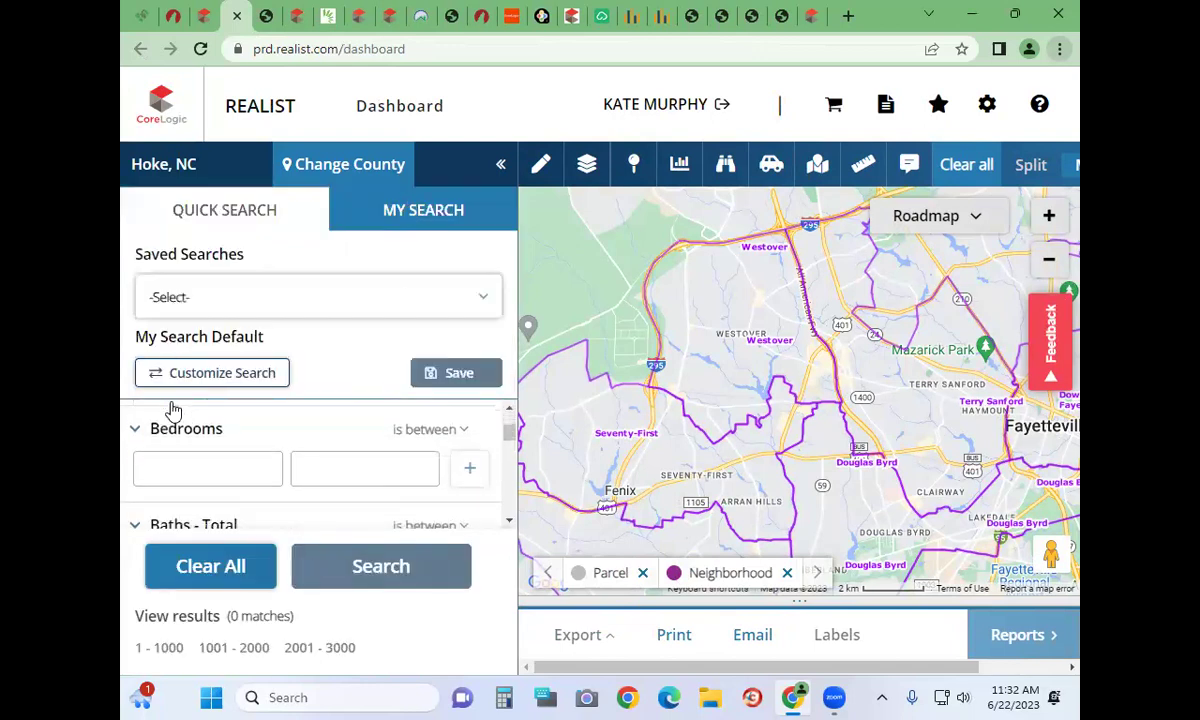
pyautogui.scroll(-2, 170, 408)
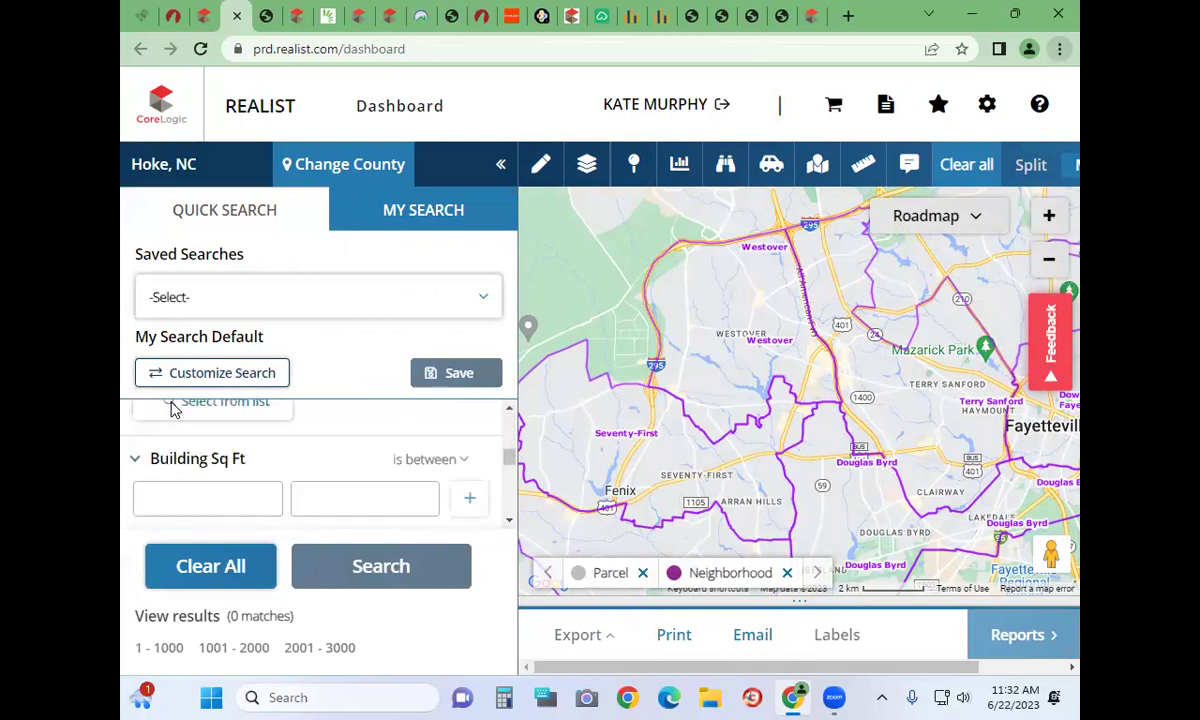
pyautogui.scroll(-2, 170, 408)
pyautogui.click(210, 490)
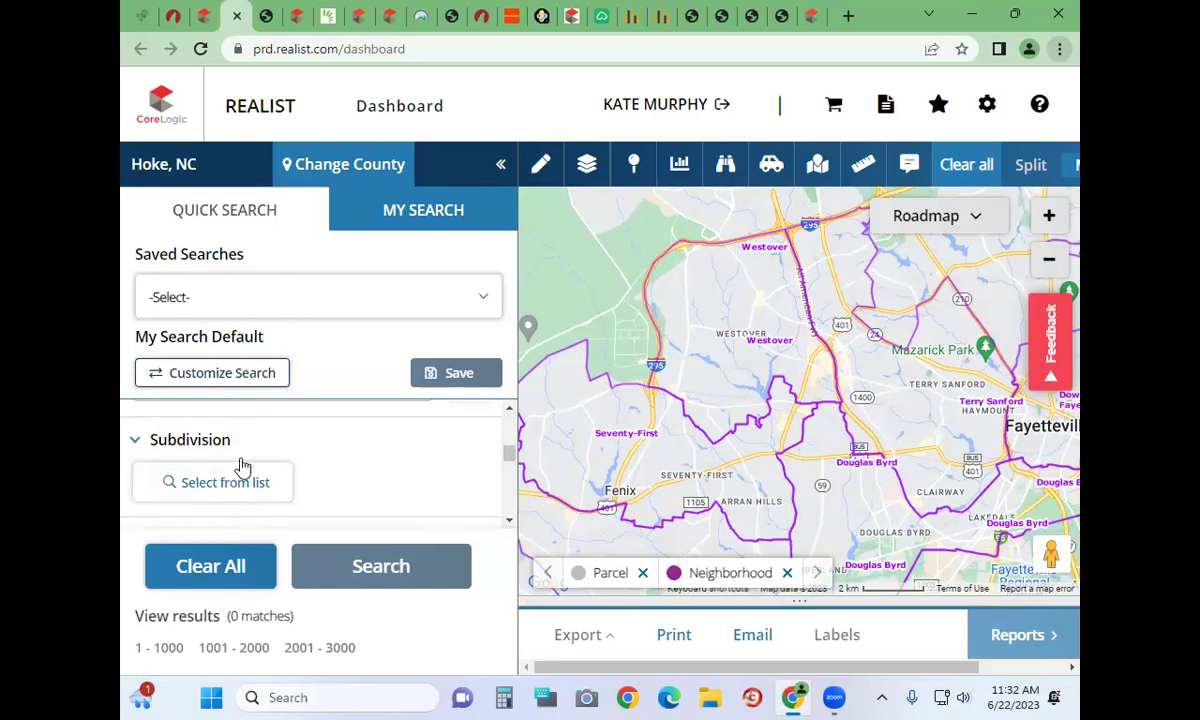
pyautogui.click(232, 440)
pyautogui.click(250, 445)
pyautogui.click(215, 484)
# Search subdivisions for 'anderson creek', which finds no match, and close the list
pyautogui.click(303, 171)
pyautogui.write('and')
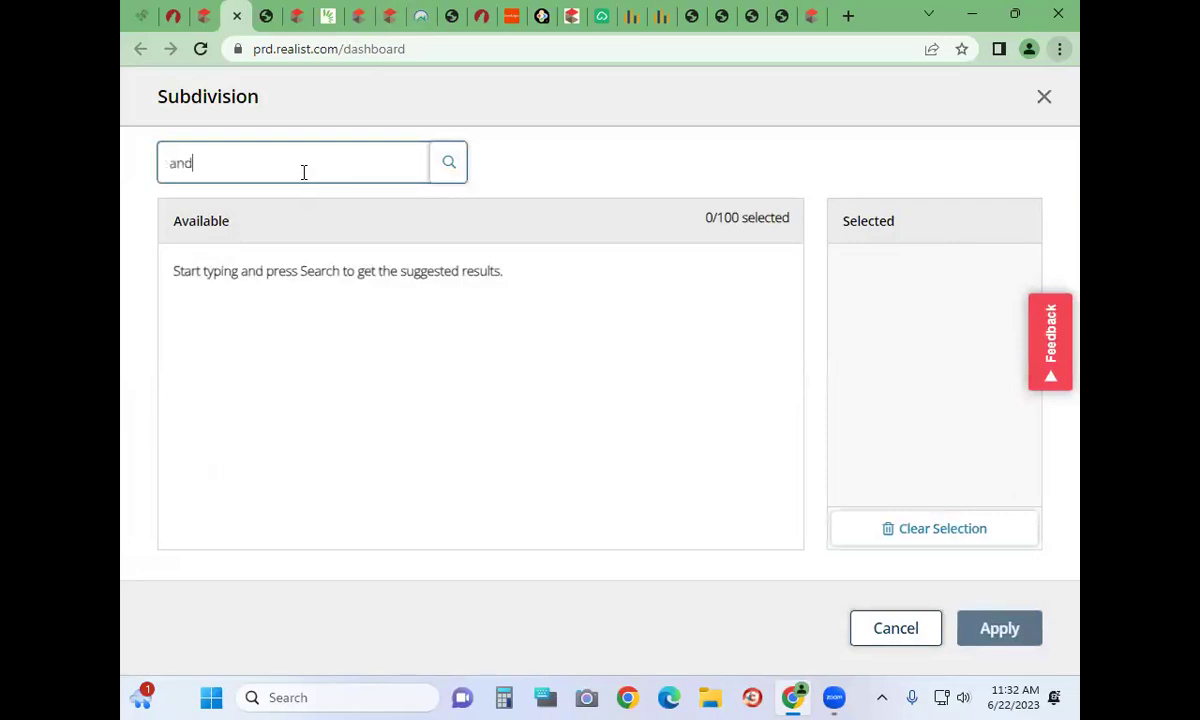
pyautogui.write('erson creek')
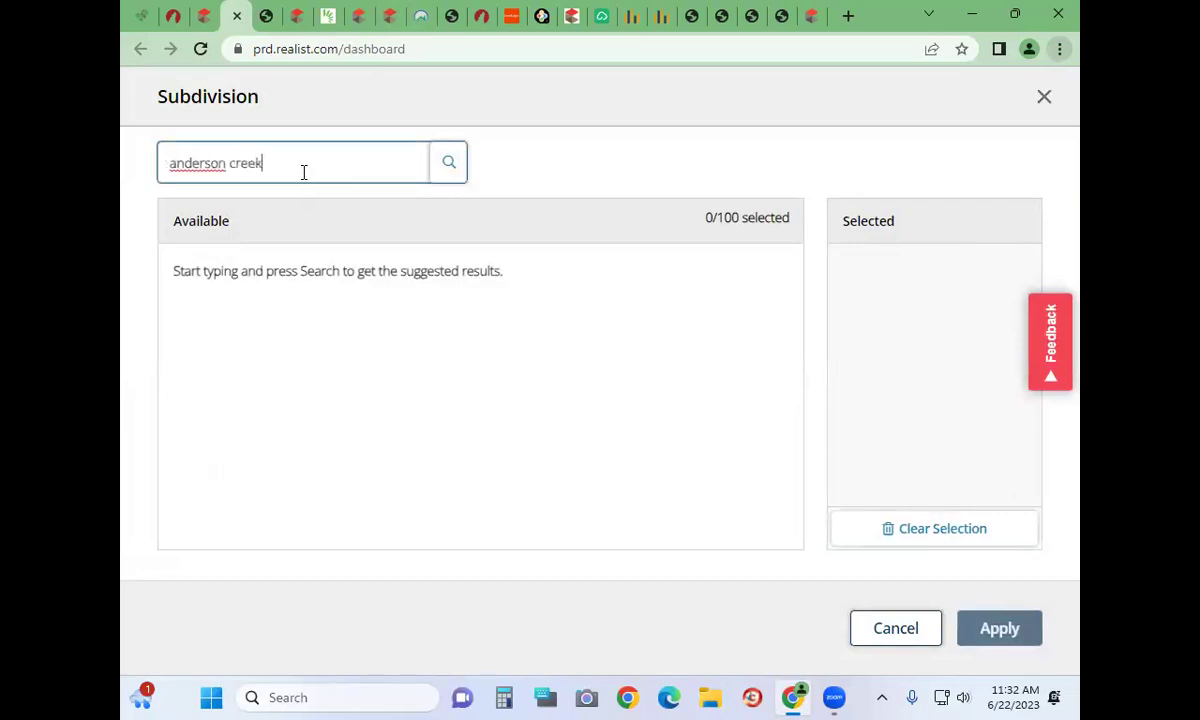
pyautogui.click(449, 163)
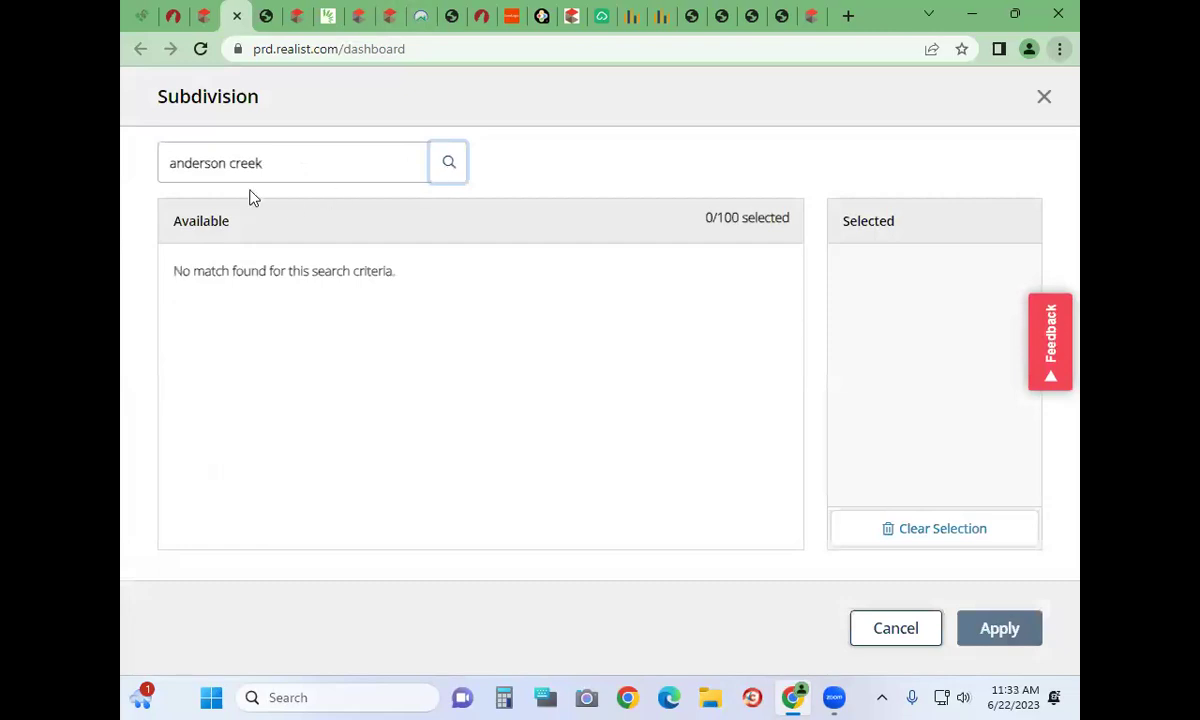
pyautogui.click(1040, 99)
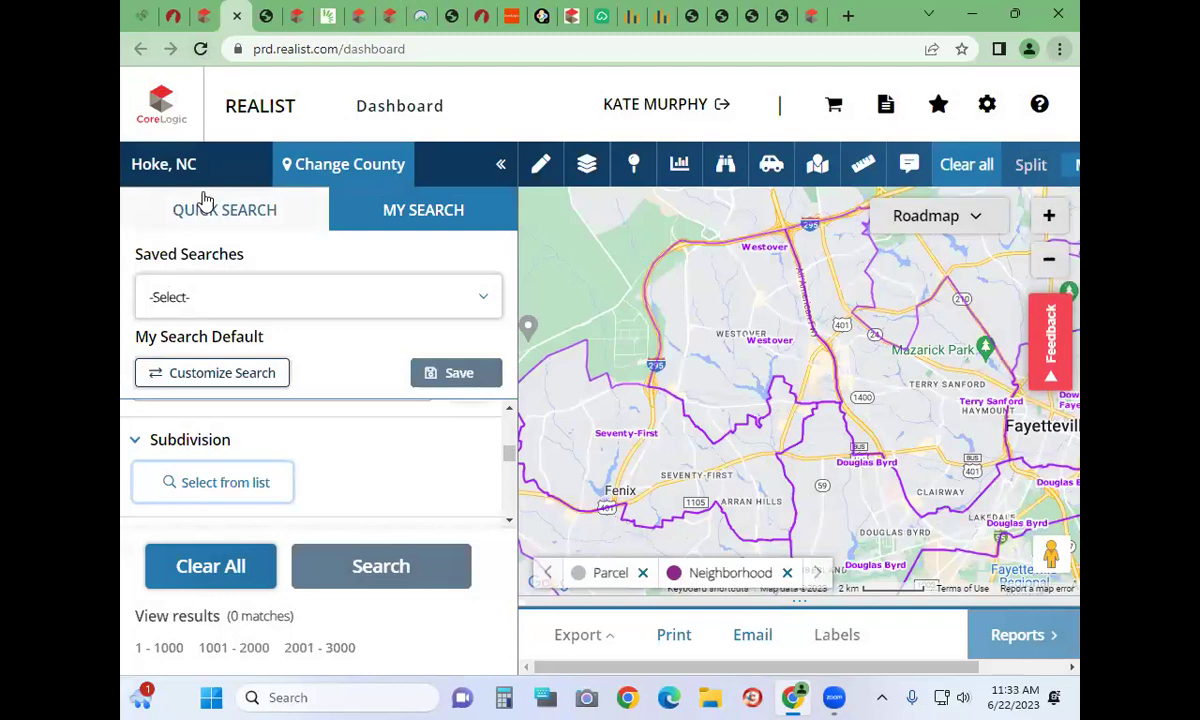
pyautogui.click(340, 170)
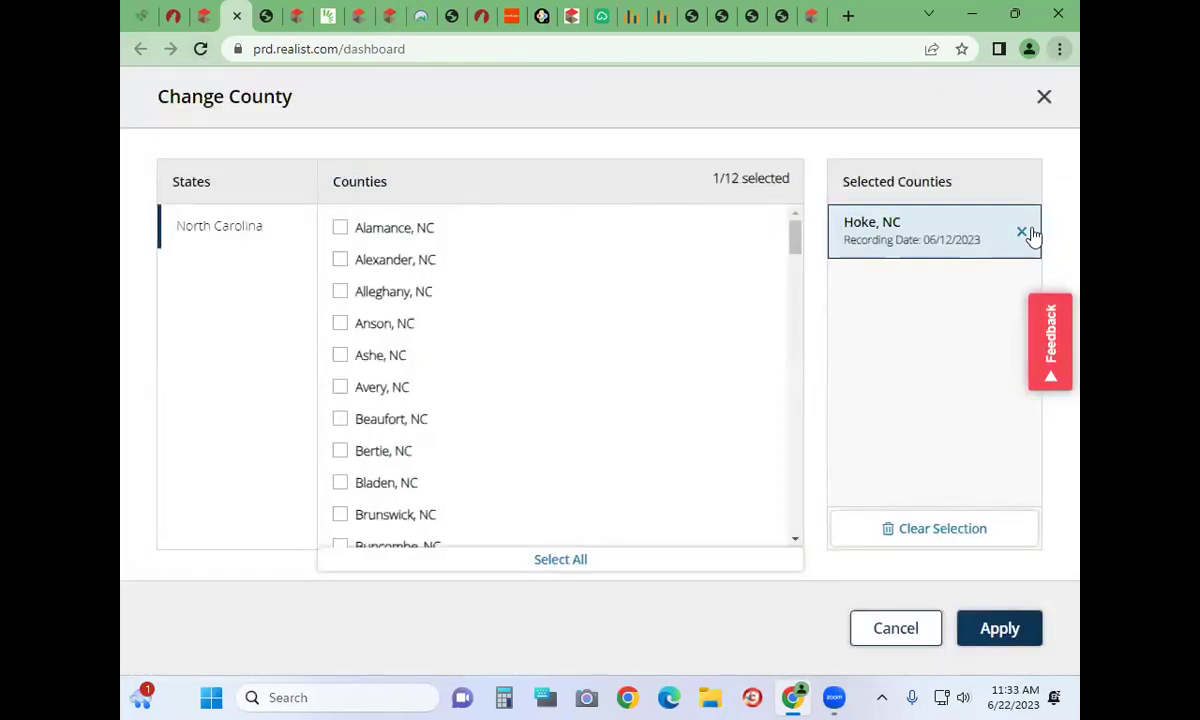
pyautogui.click(1022, 232)
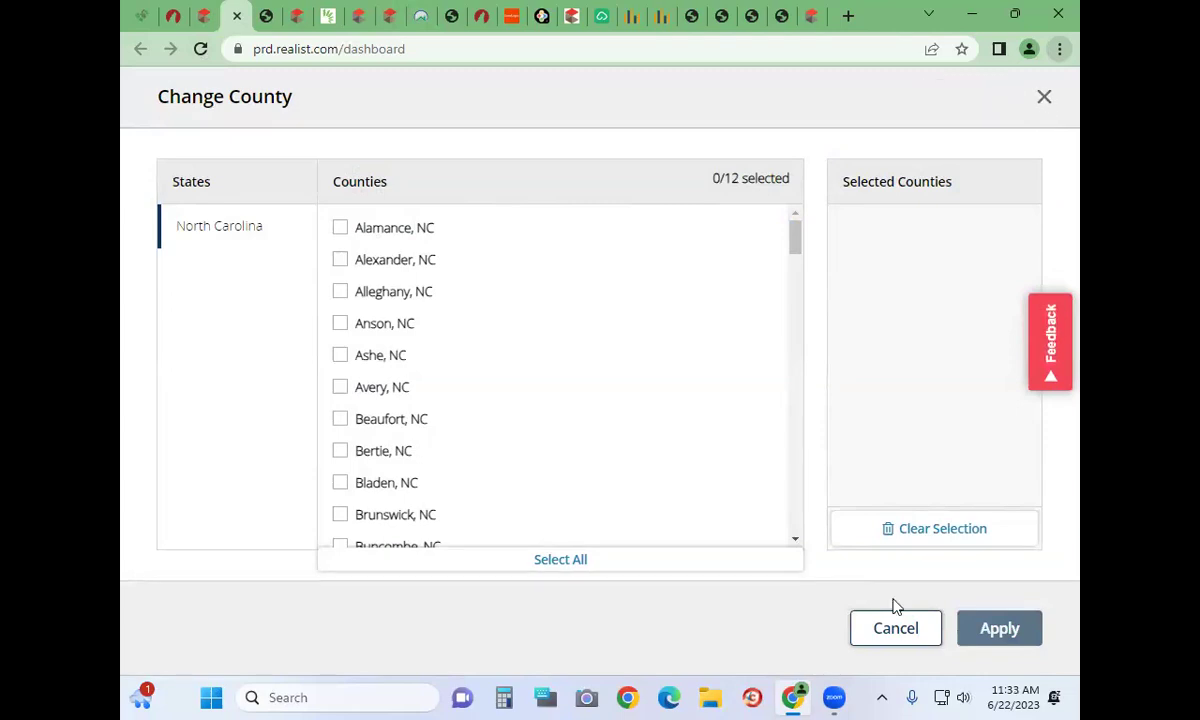
pyautogui.click(1043, 98)
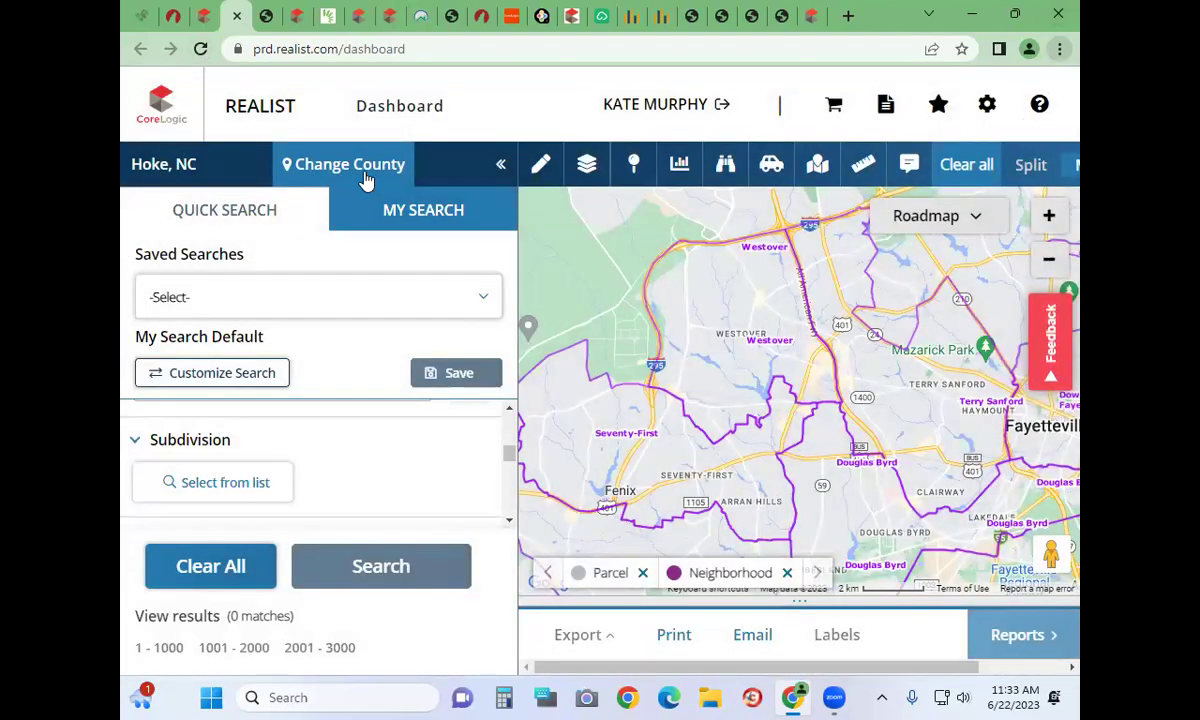
pyautogui.click(366, 178)
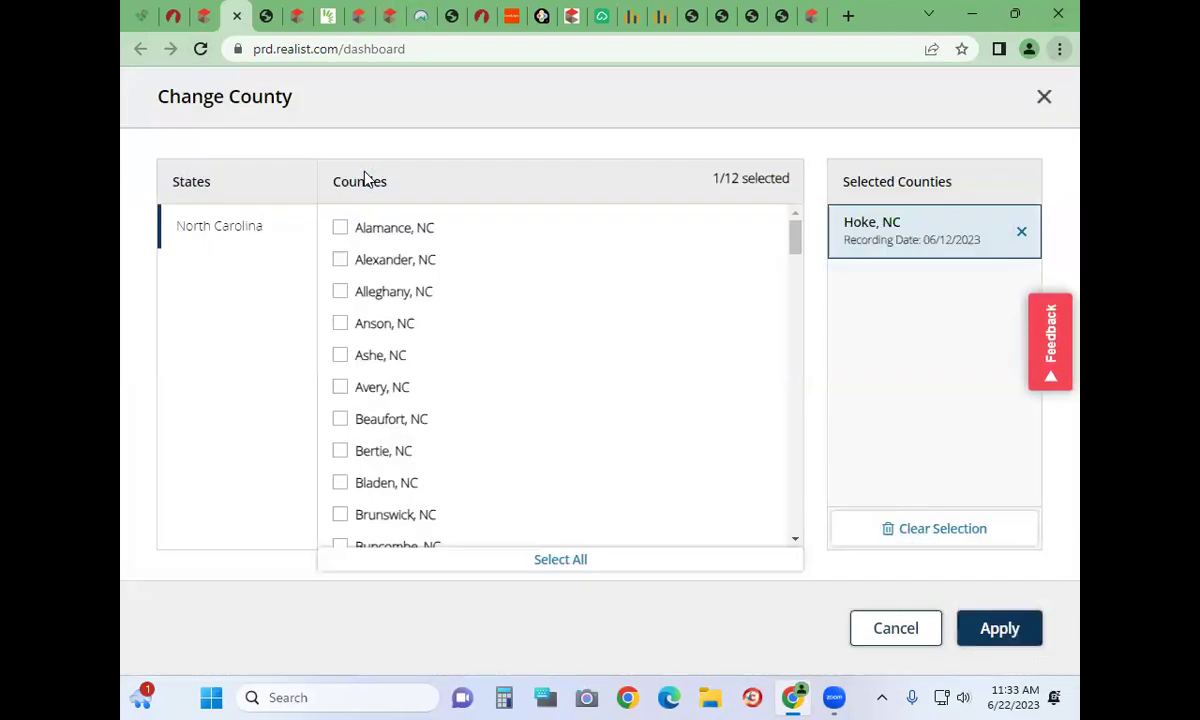
pyautogui.click(1021, 233)
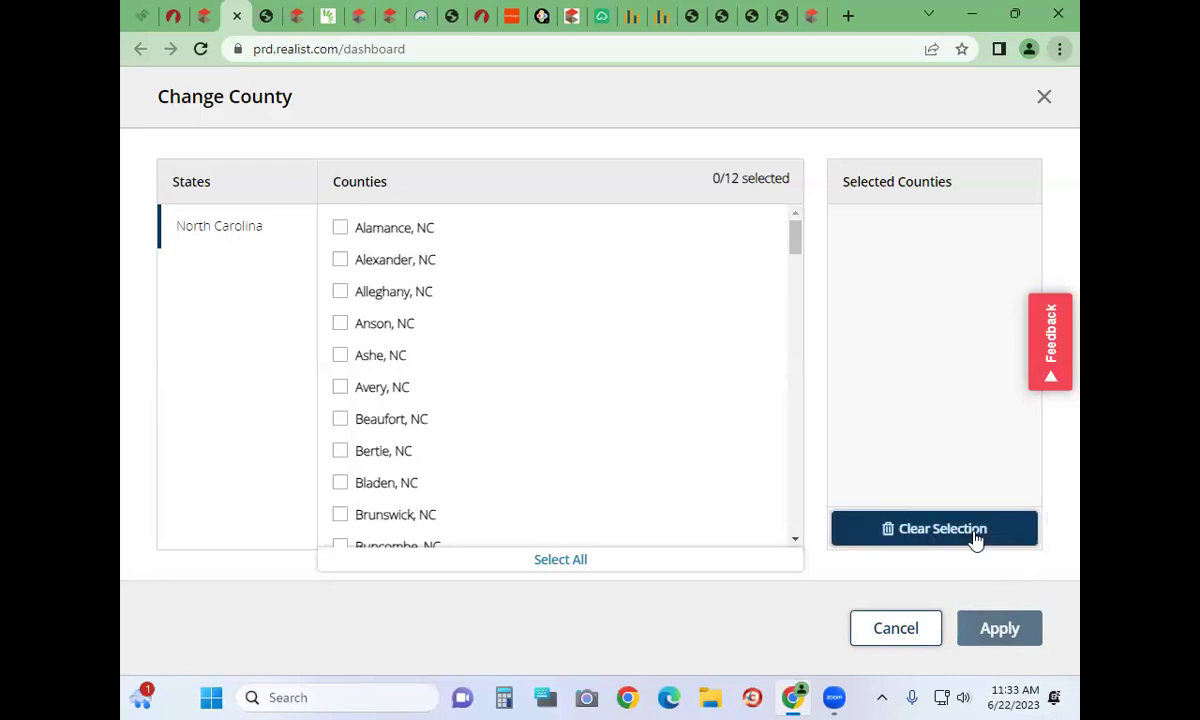
pyautogui.click(1046, 100)
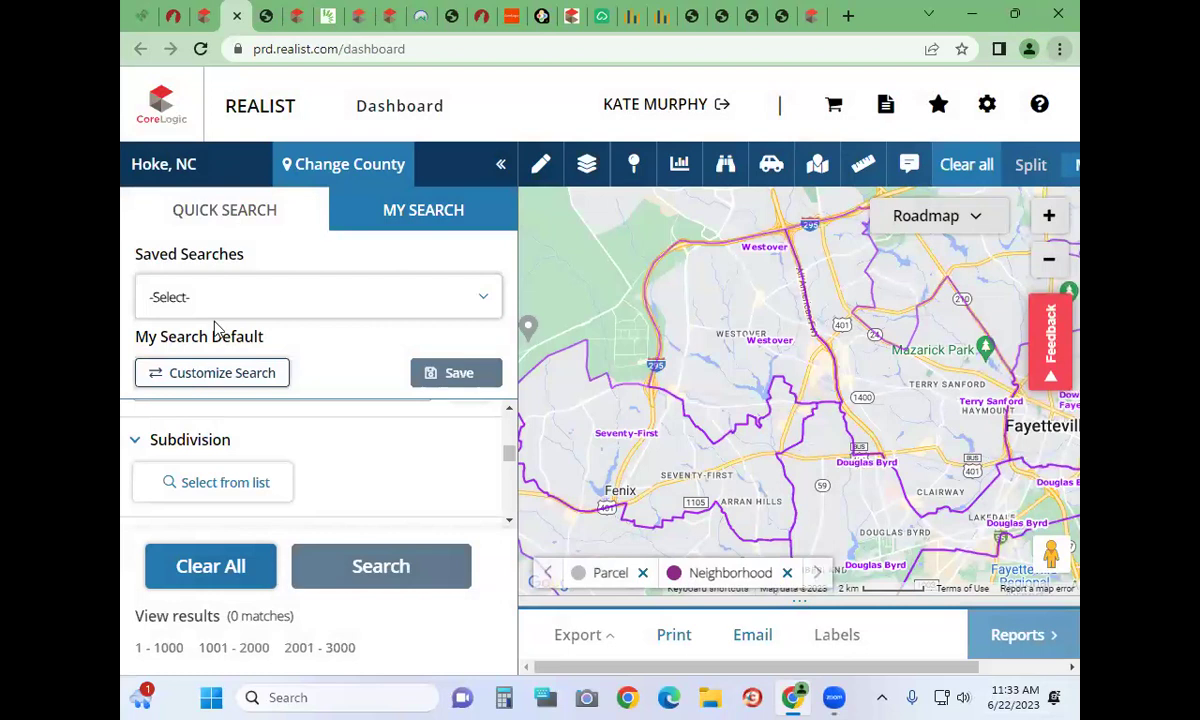
pyautogui.click(251, 314)
# Search subdivisions for 'westgate' and apply all 100 matching subdivisions to the filter
pyautogui.click(251, 316)
pyautogui.scroll(-4, 317, 450)
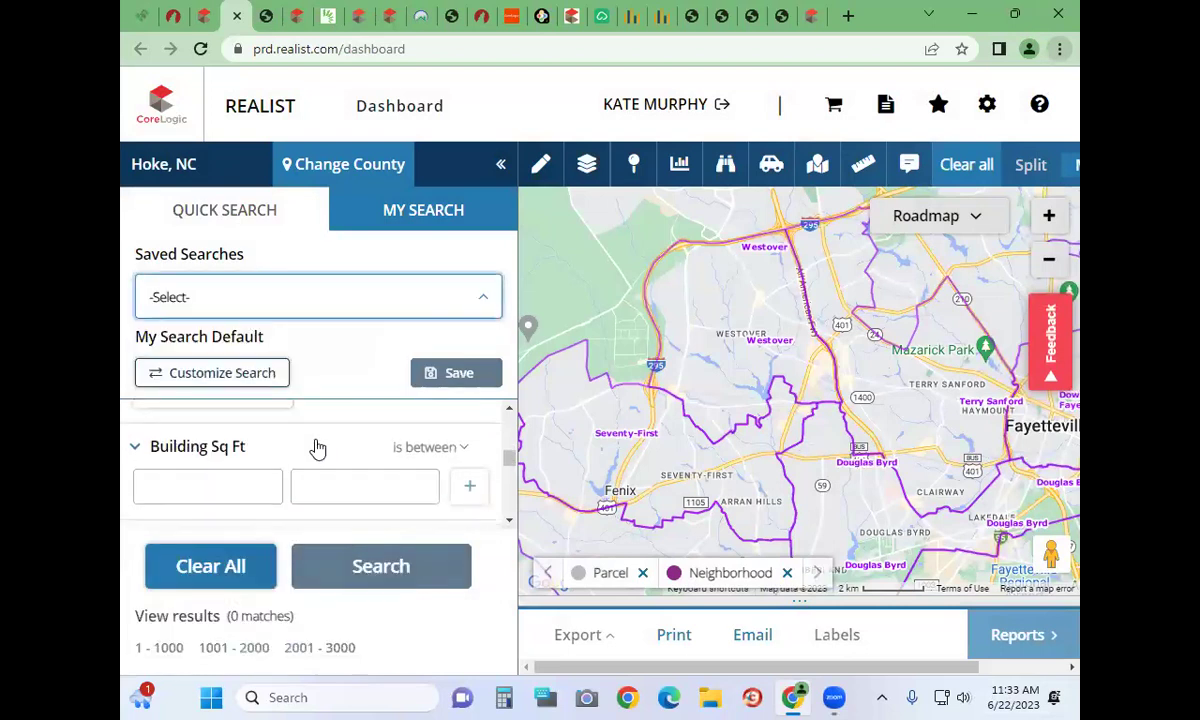
pyautogui.scroll(4, 300, 464)
pyautogui.click(290, 488)
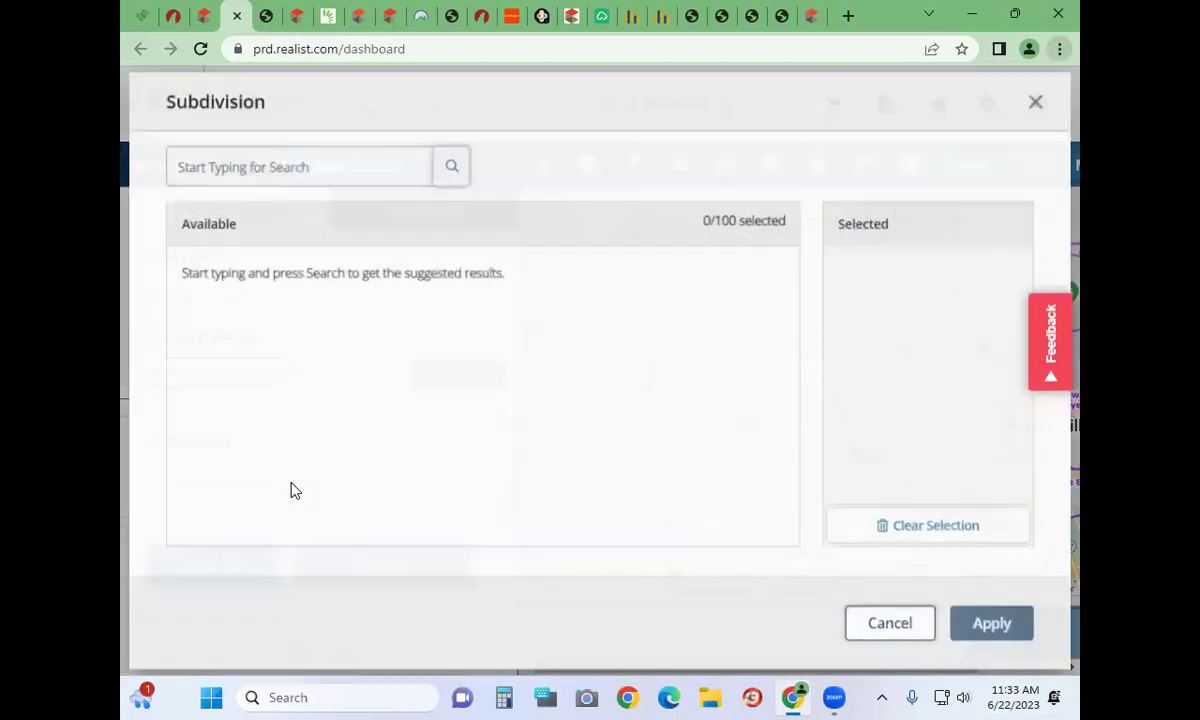
pyautogui.click(255, 152)
pyautogui.write('westgate')
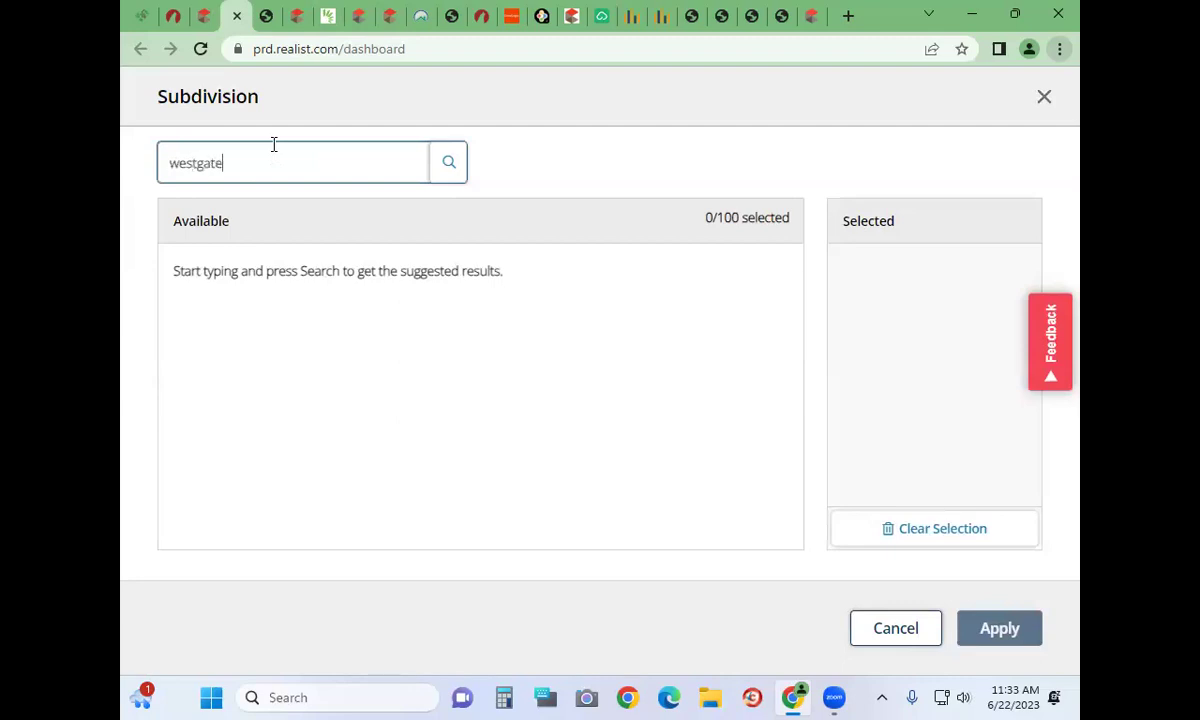
pyautogui.click(450, 168)
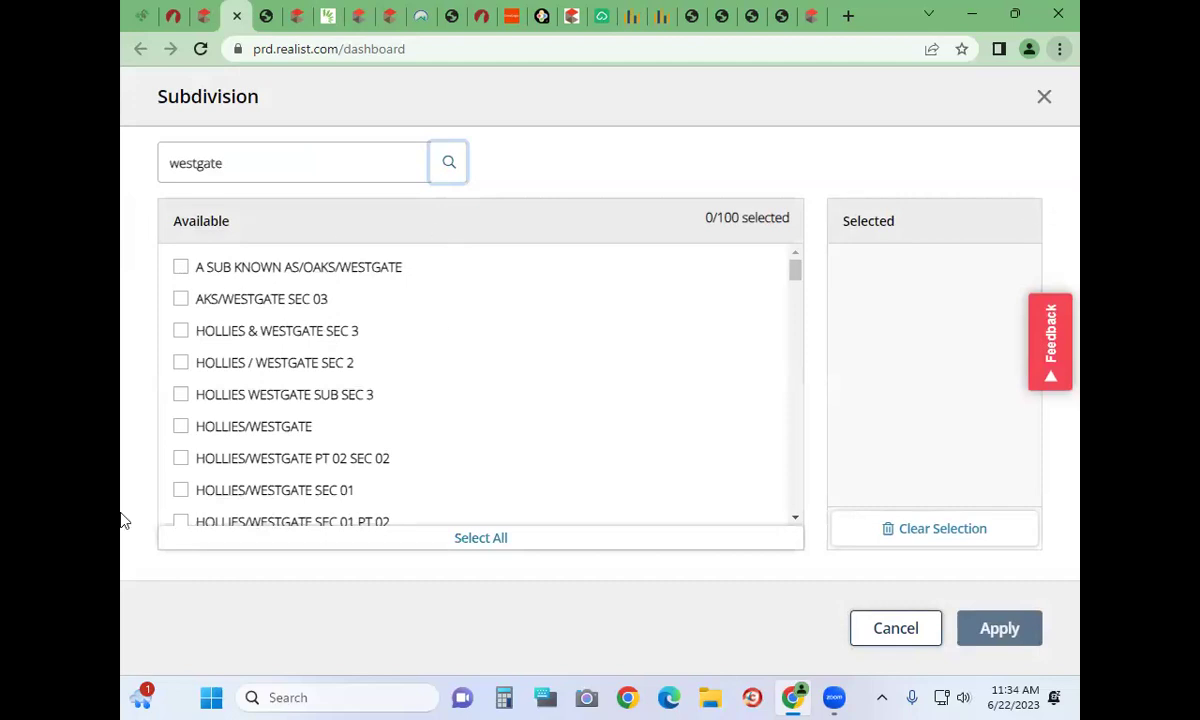
pyautogui.click(424, 541)
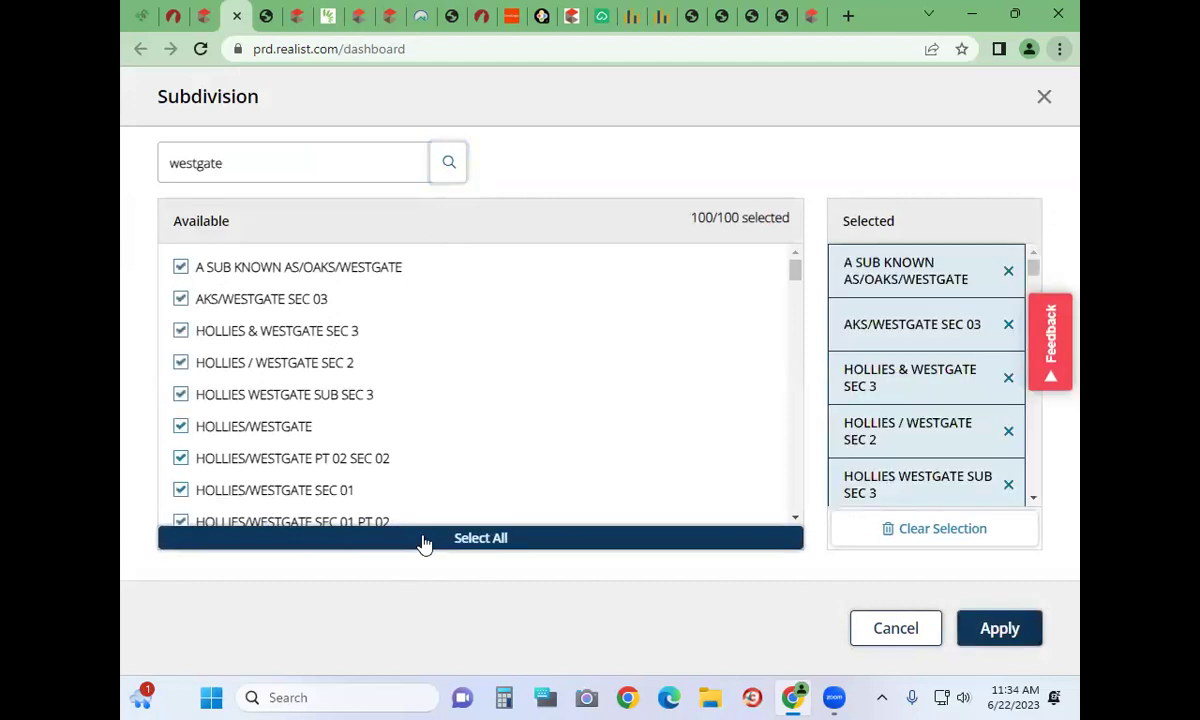
pyautogui.scroll(-1, 442, 455)
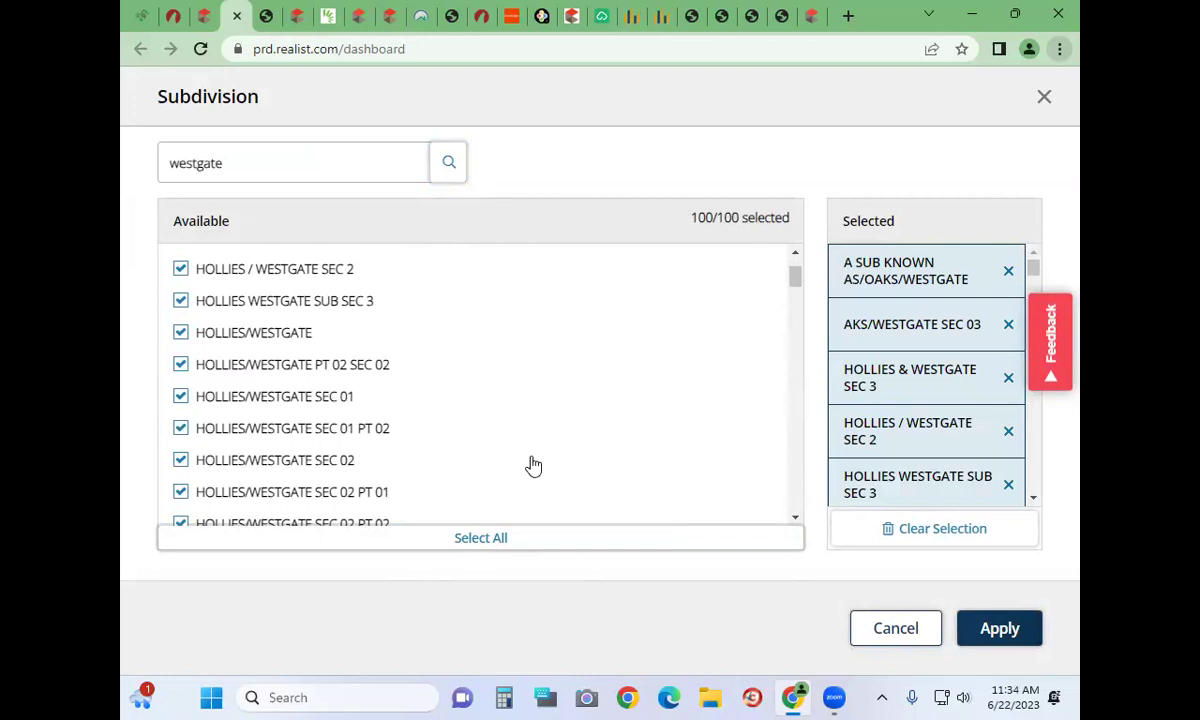
pyautogui.click(1025, 628)
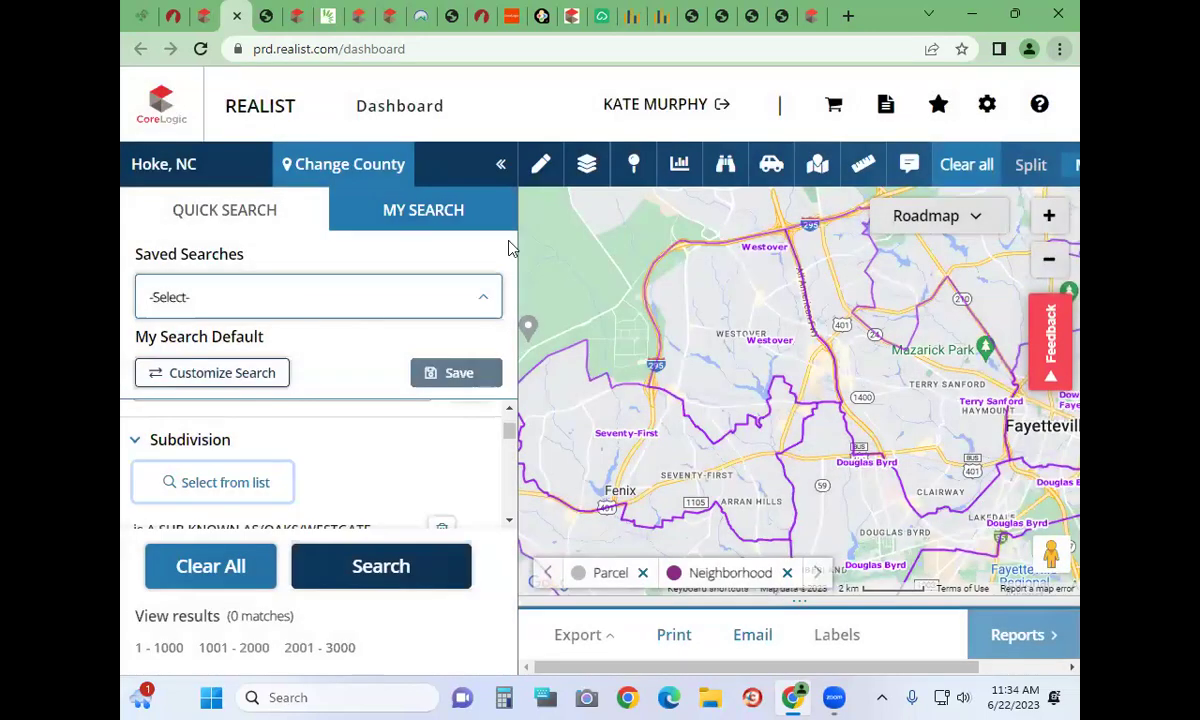
# Run the Westgate subdivision search for 845 matches and zoom in on the parcel cluster
pyautogui.click(397, 566)
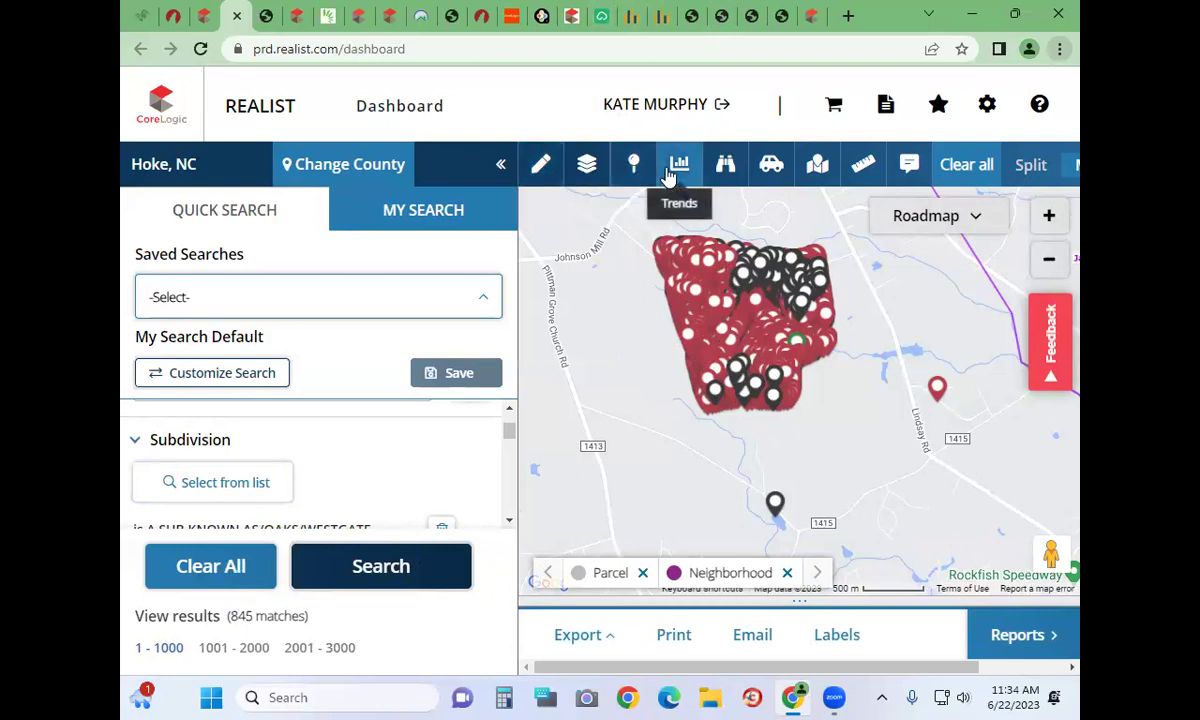
pyautogui.click(1049, 217)
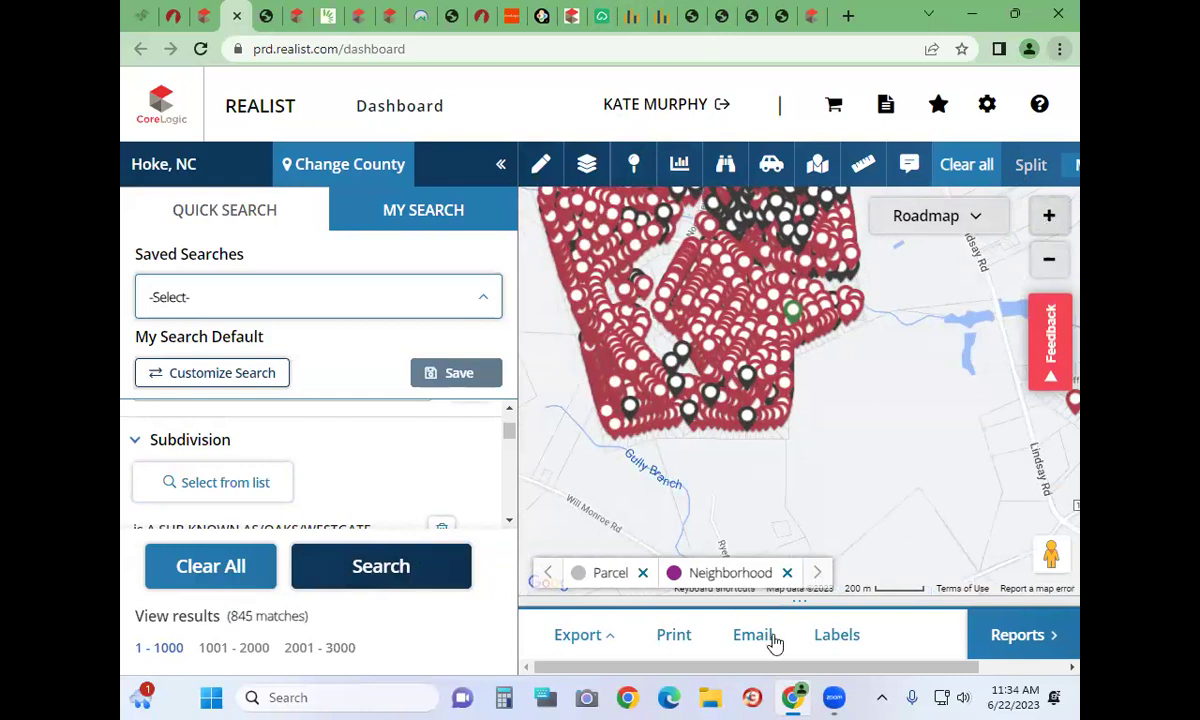
pyautogui.click(594, 637)
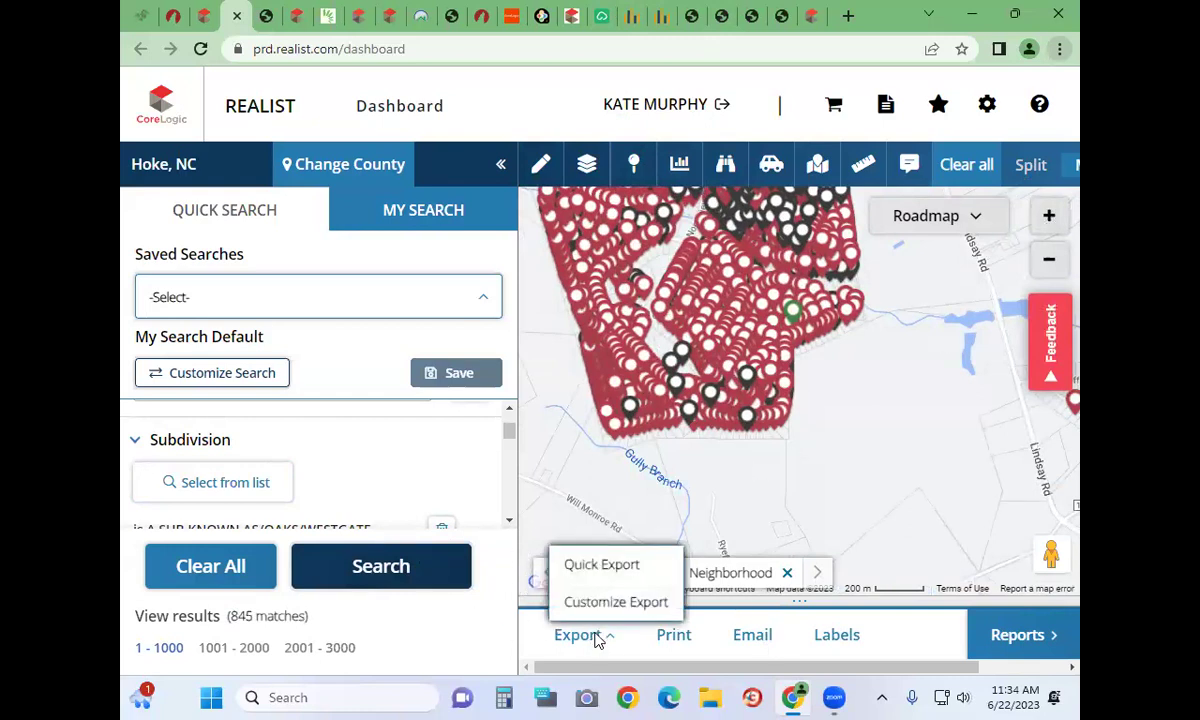
pyautogui.click(605, 566)
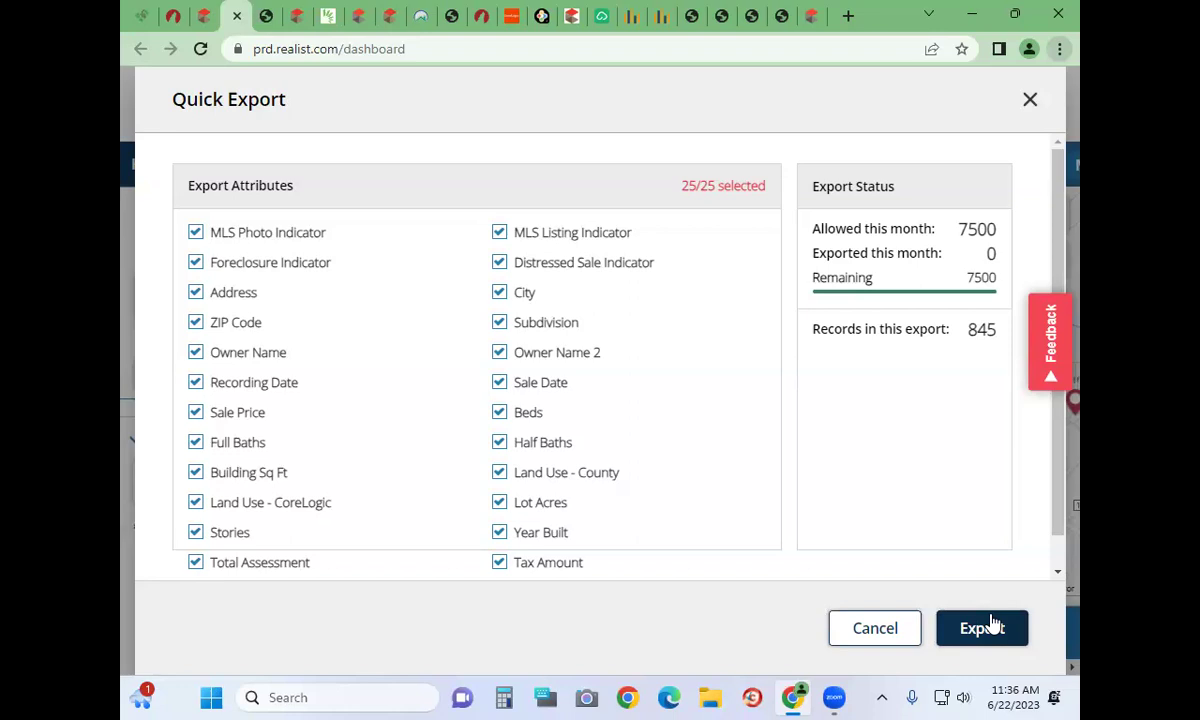
pyautogui.click(1031, 102)
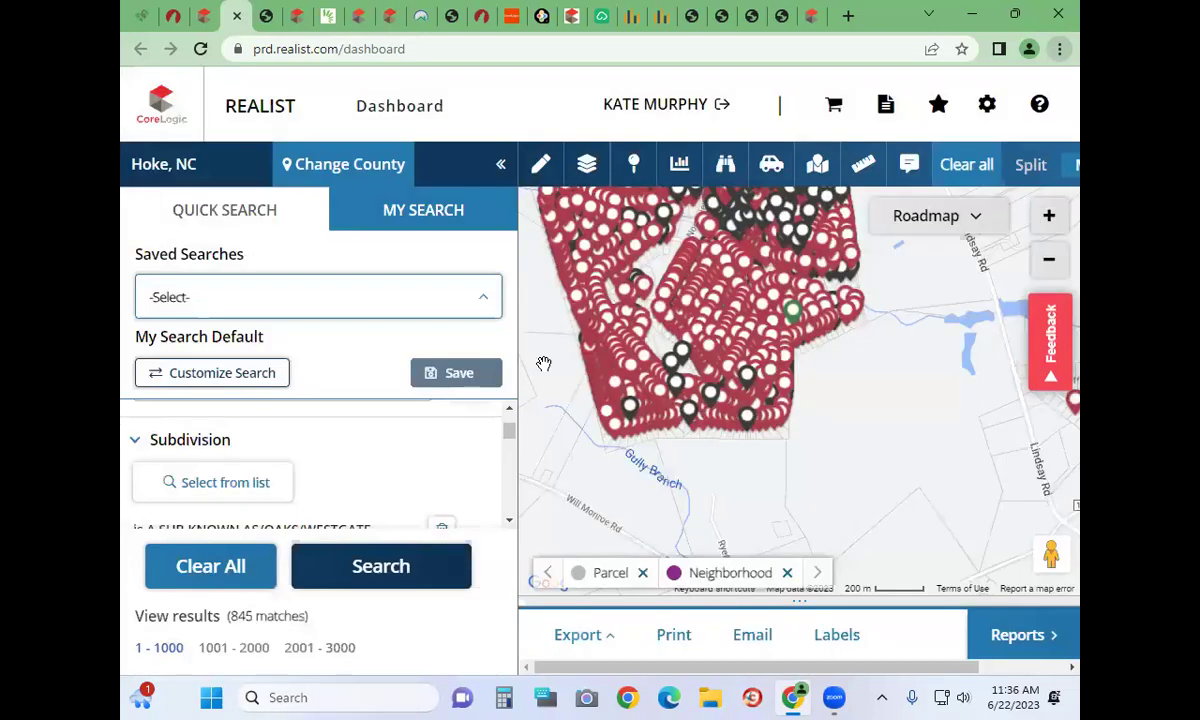
pyautogui.click(226, 568)
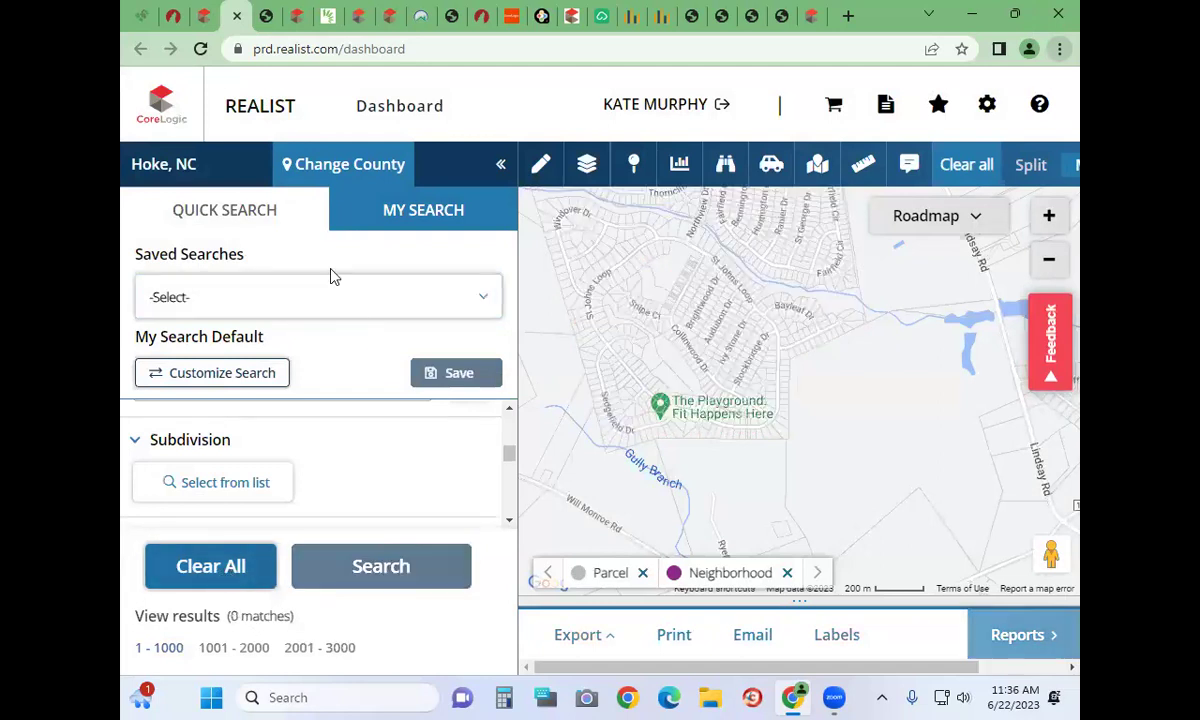
# Look up one Raeford property by street address in Quick Search, correcting a mistyped entry
pyautogui.click(250, 212)
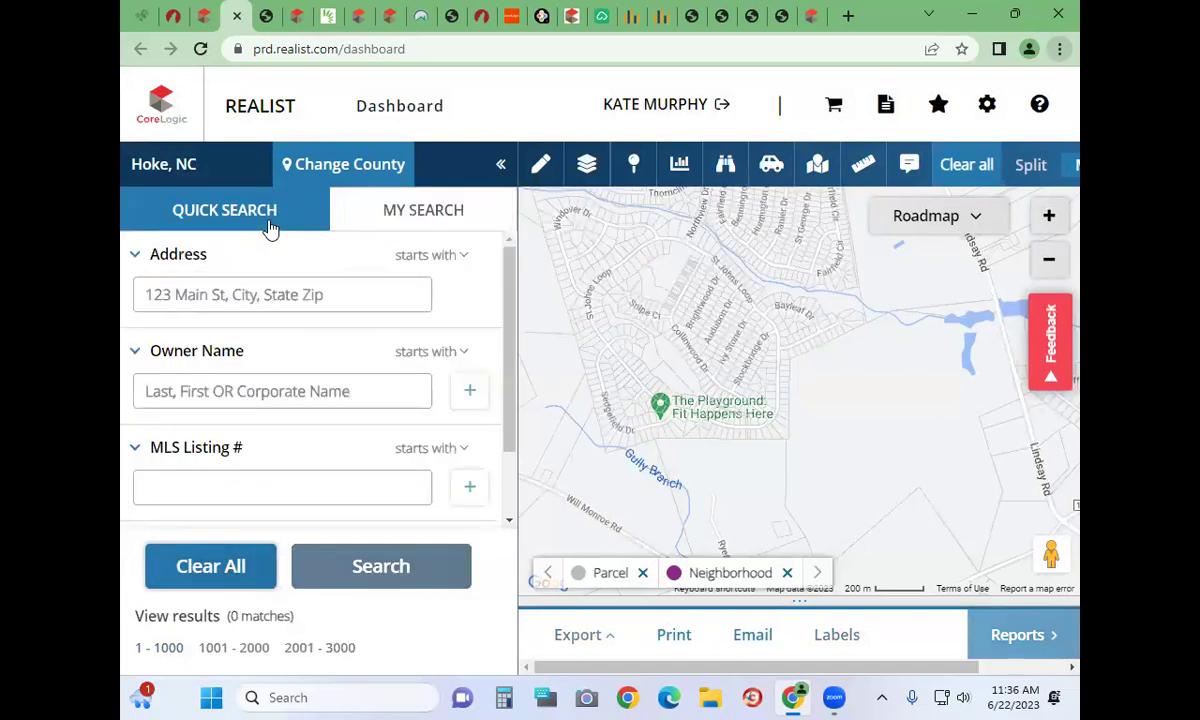
pyautogui.click(271, 305)
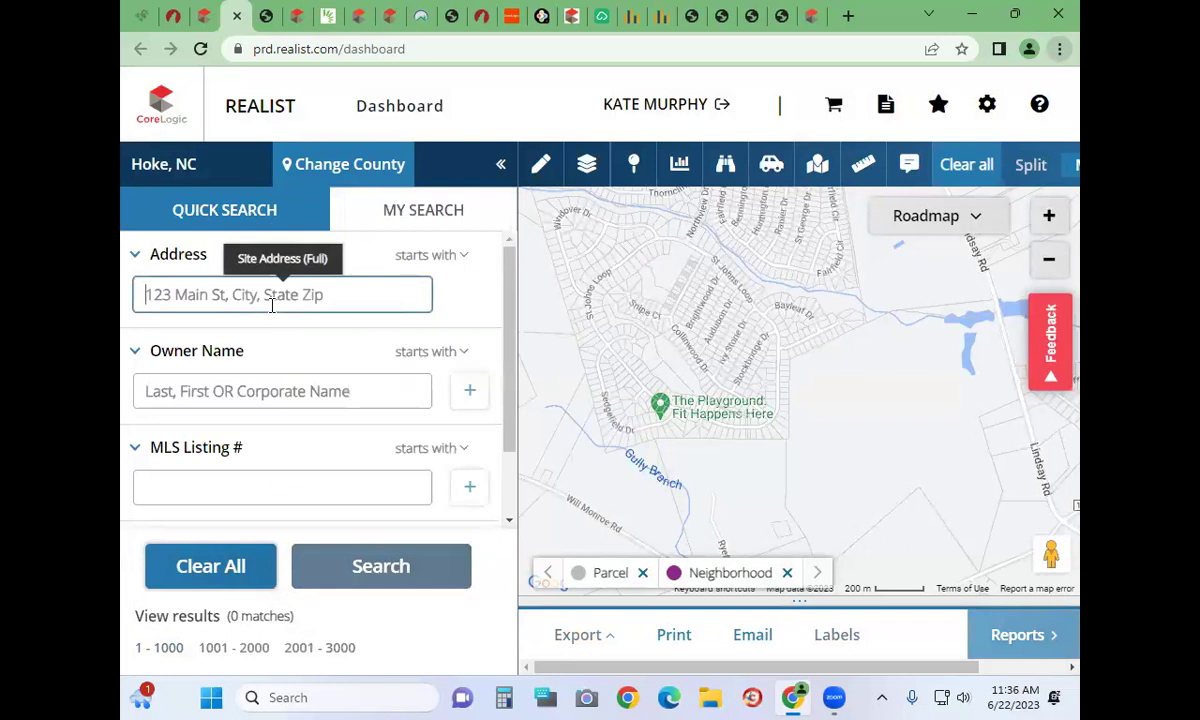
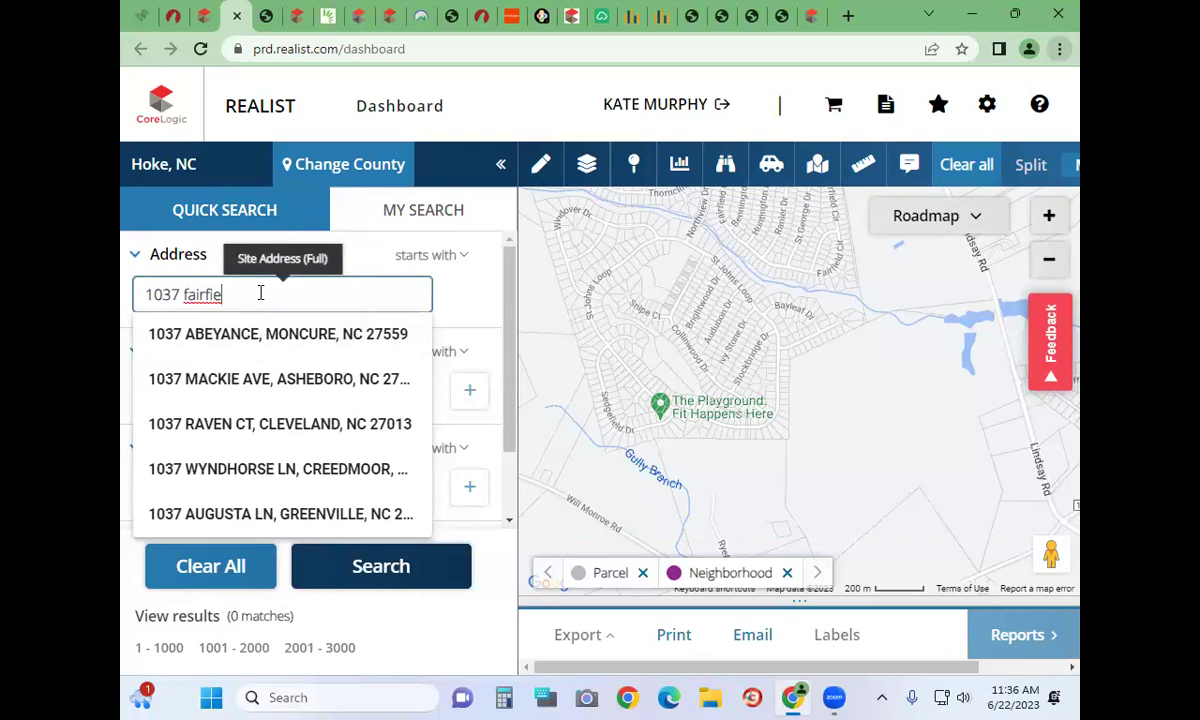
pyautogui.hotkey('ctrl', 'a')
pyautogui.press('BackSpace')
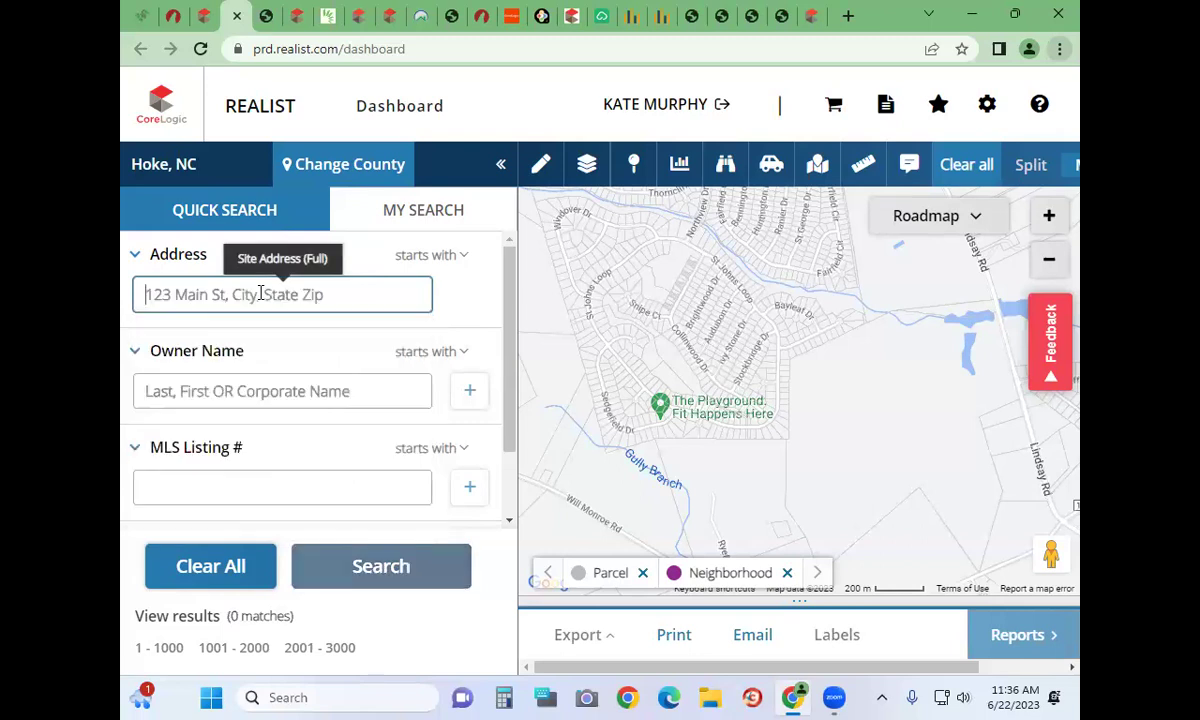
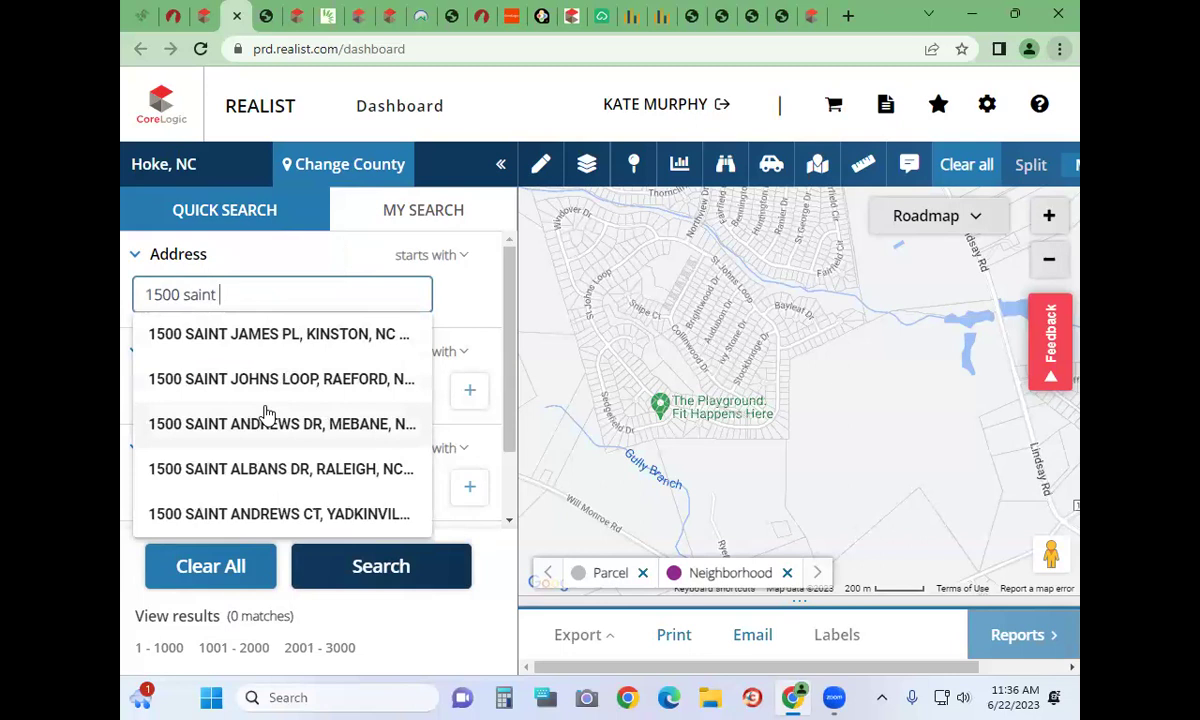
pyautogui.click(268, 378)
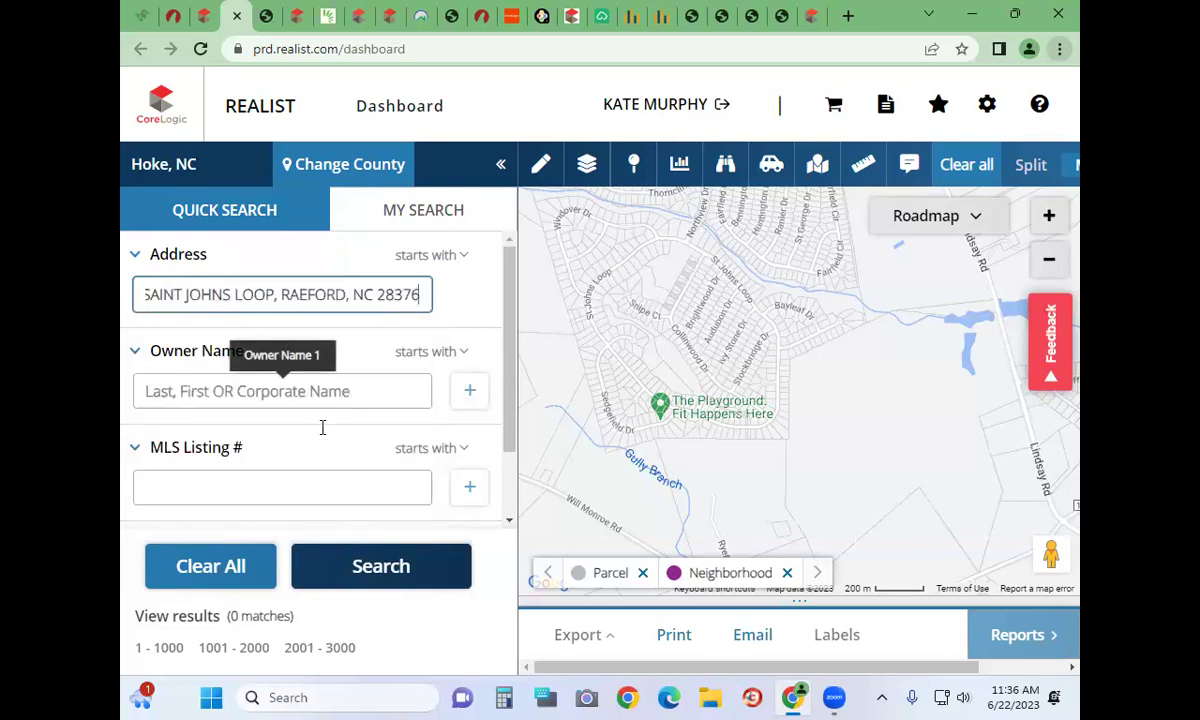
pyautogui.click(440, 575)
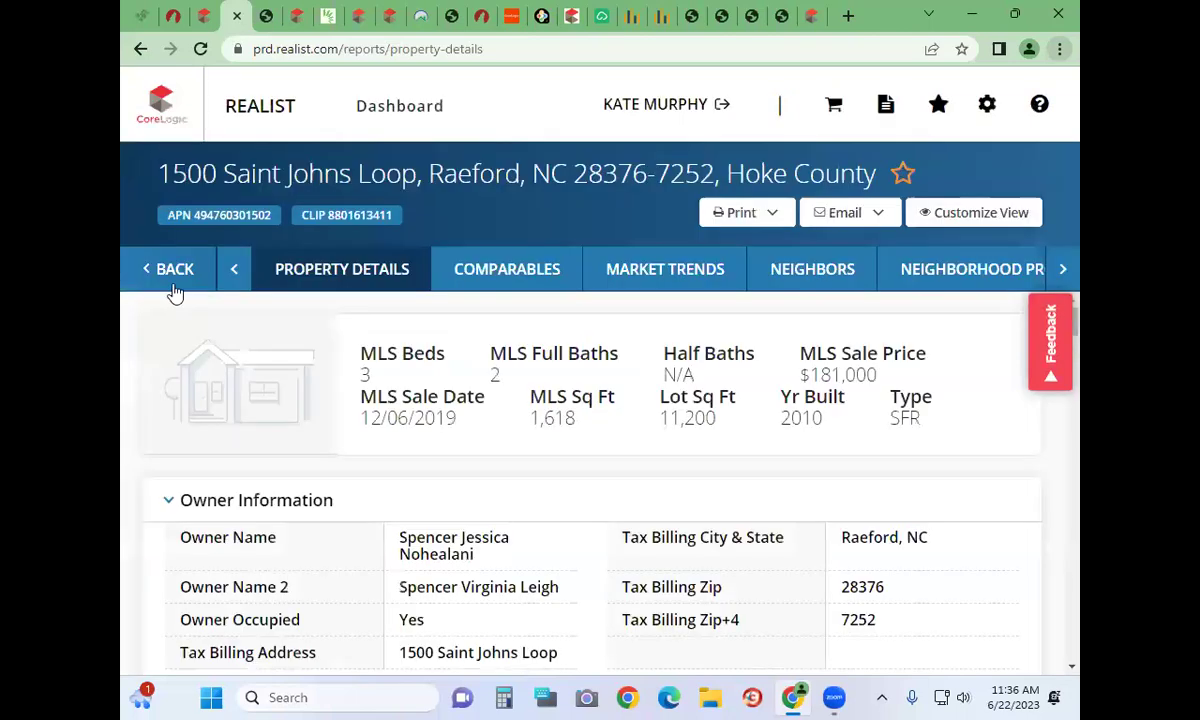
# Return to the map and zoom out four levels to show the property's surrounding subdivision
pyautogui.click(176, 270)
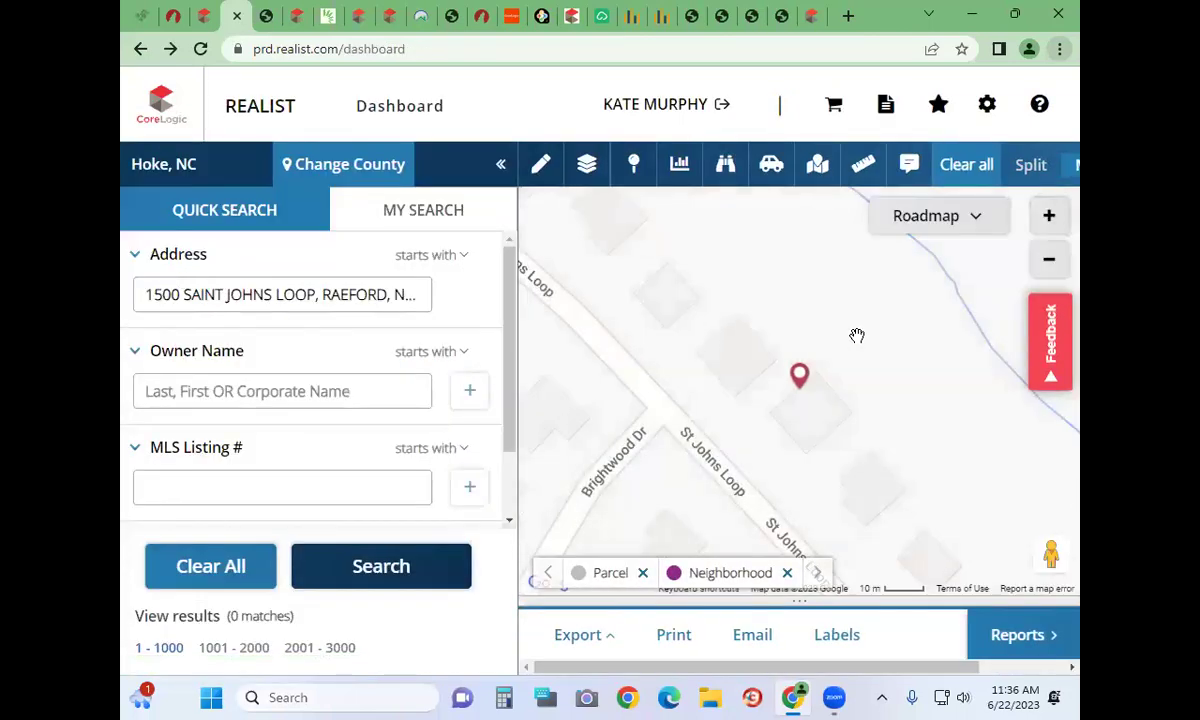
pyautogui.click(1056, 259)
pyautogui.click(1056, 259)
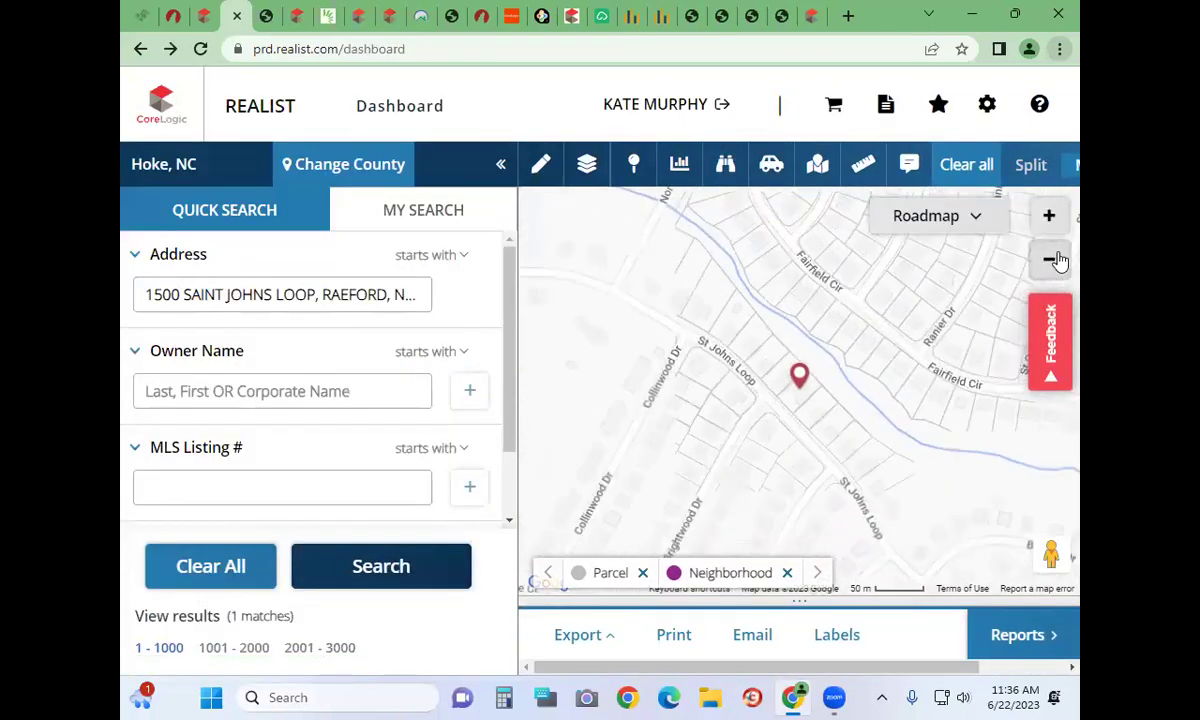
pyautogui.click(1056, 259)
pyautogui.click(1056, 259)
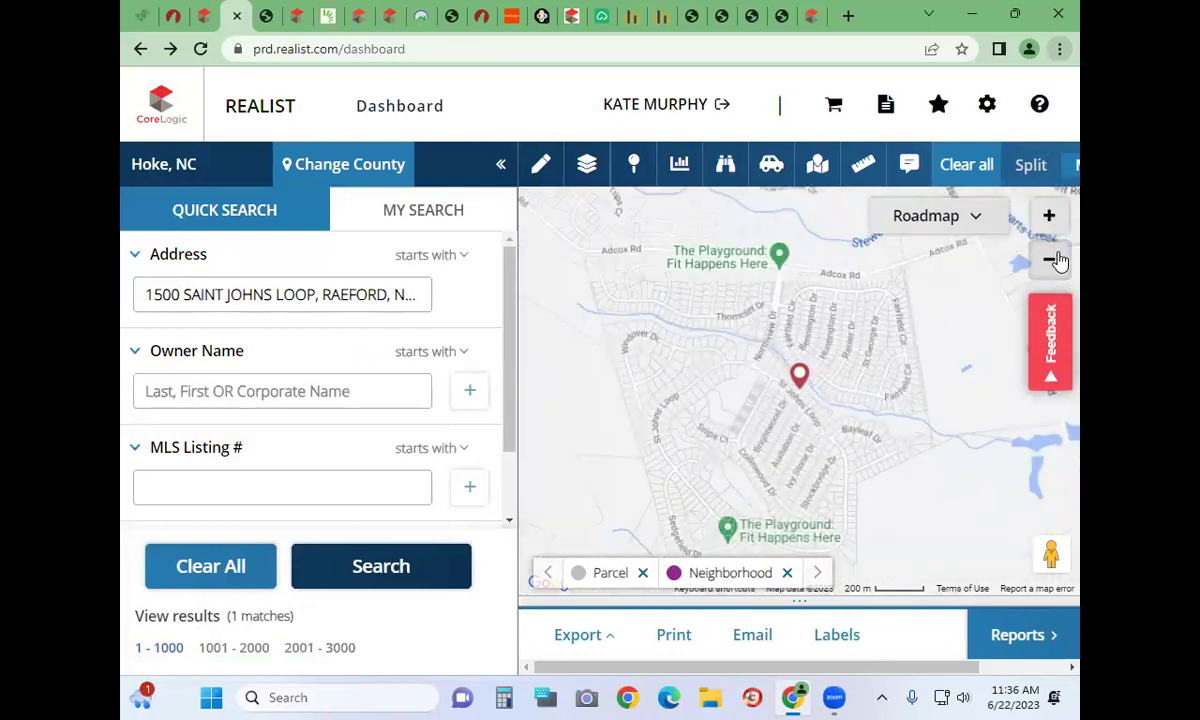
pyautogui.click(545, 165)
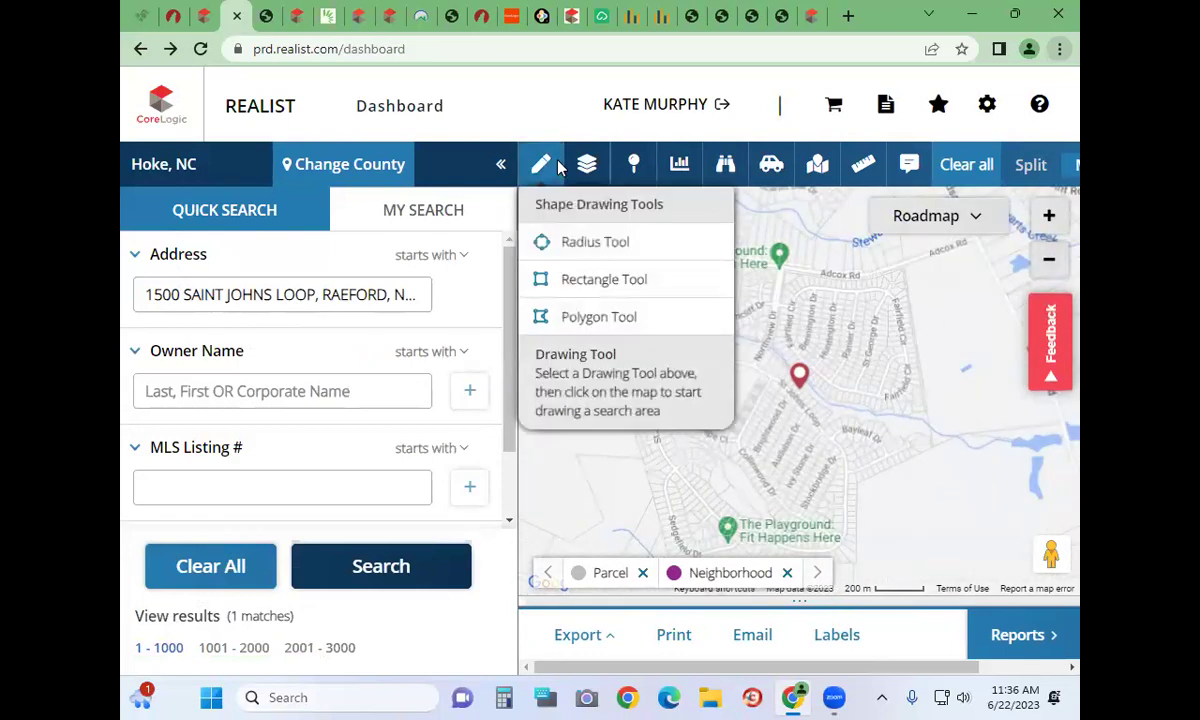
# Start a polygon and trace the subdivision's south and east sides east of Pittman Grove Church Rd
pyautogui.click(568, 313)
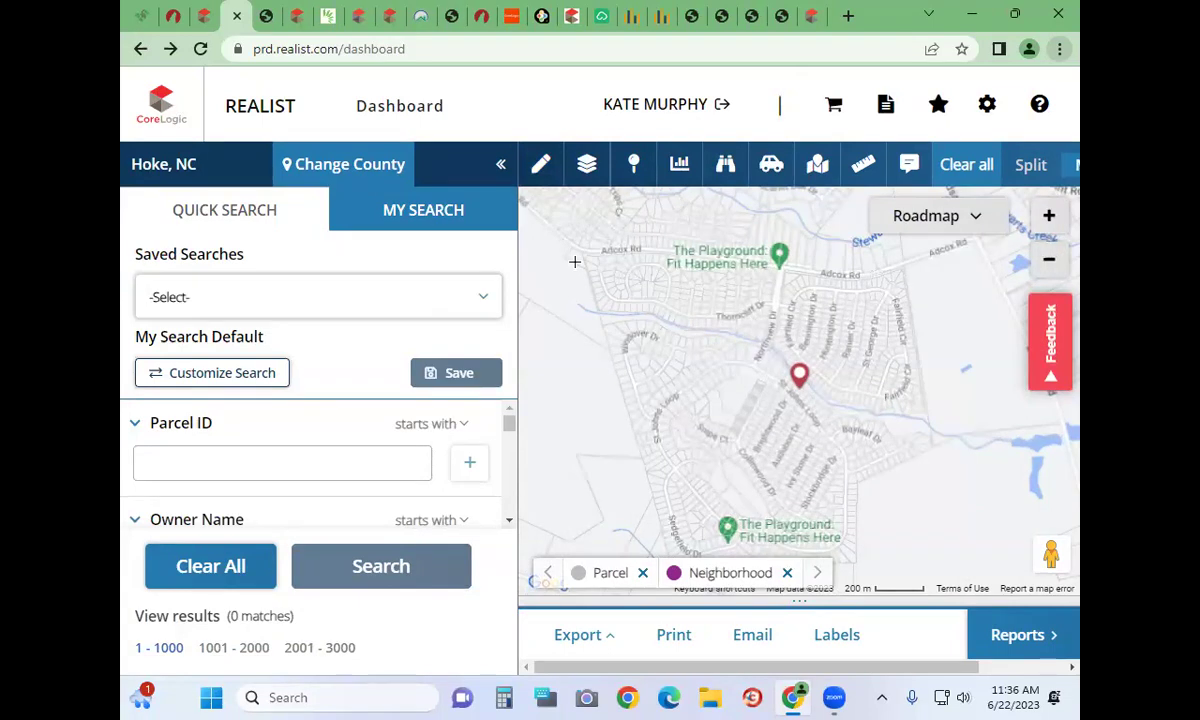
pyautogui.moveTo(575, 262); pyautogui.dragTo(630, 230)
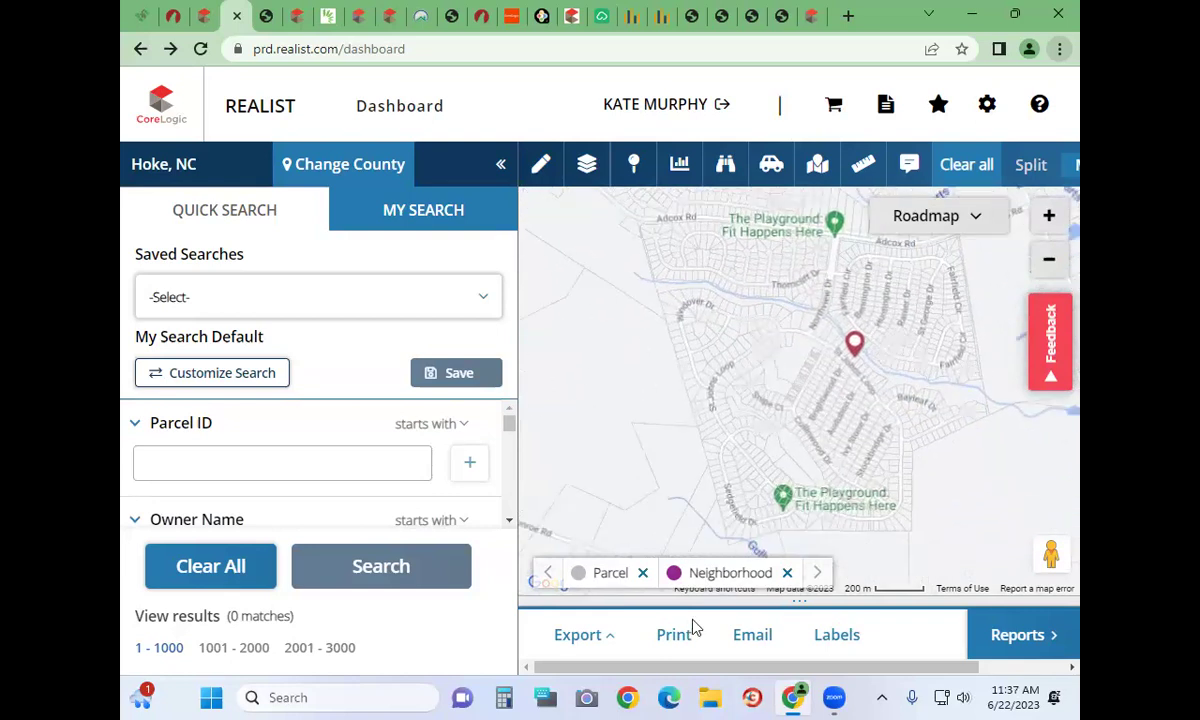
pyautogui.click(714, 527)
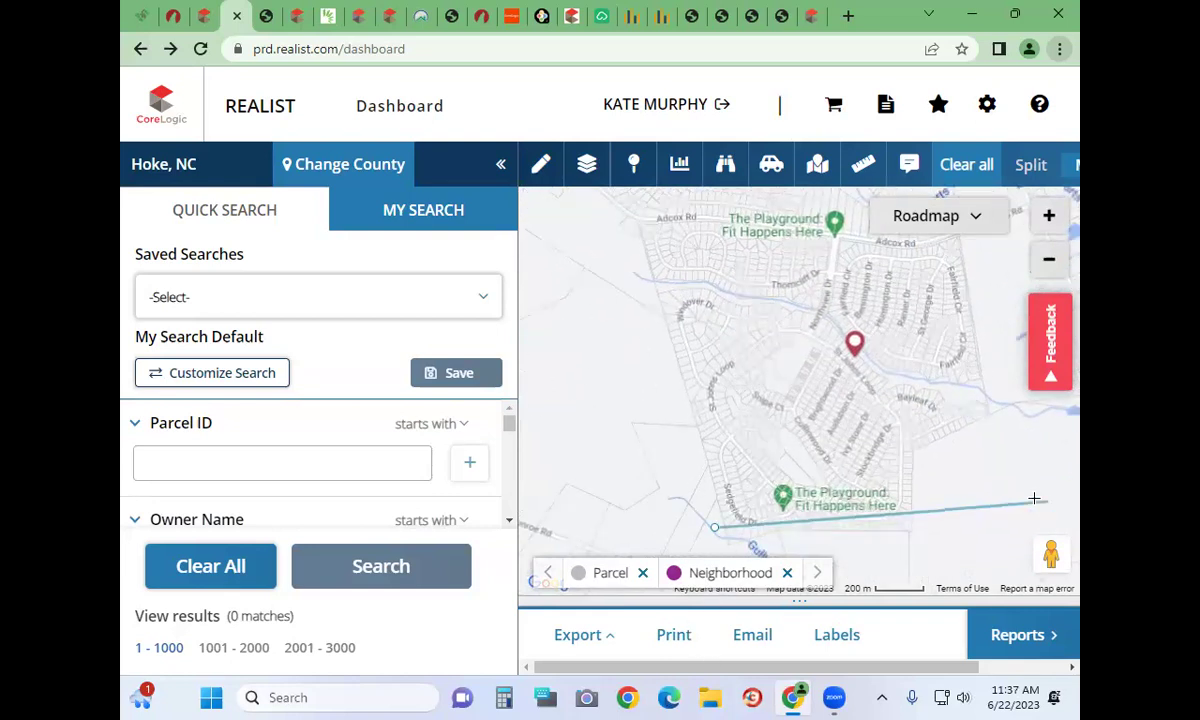
pyautogui.click(1003, 557)
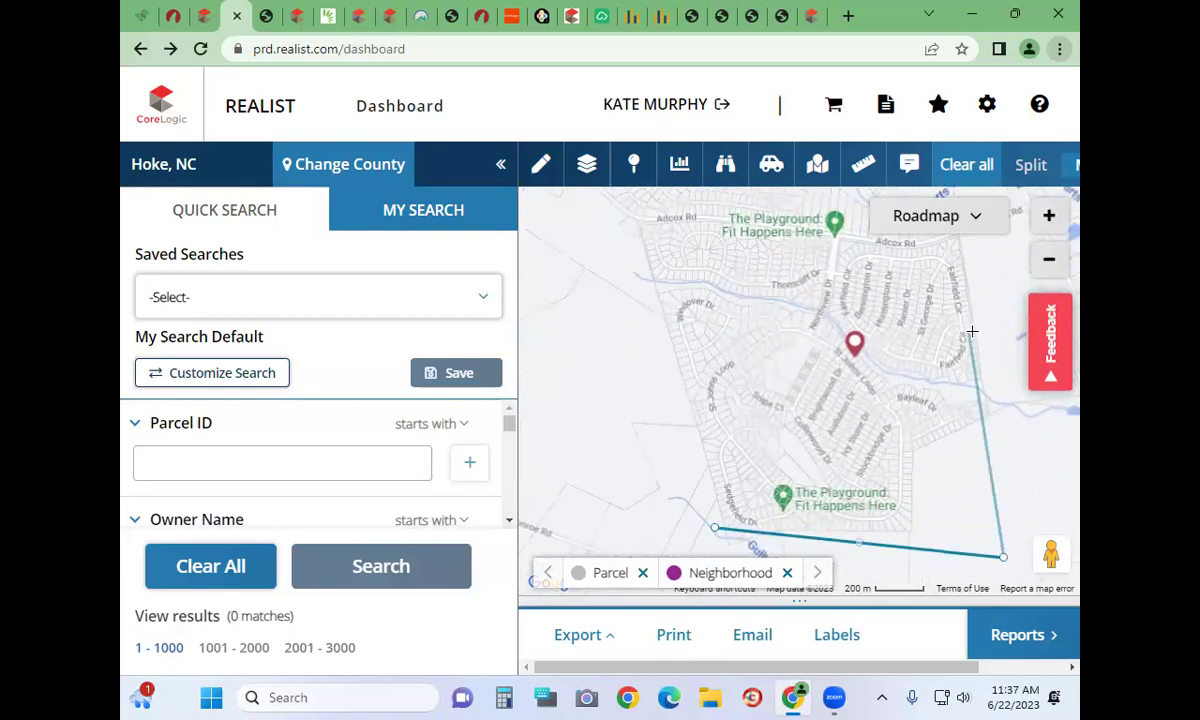
pyautogui.click(1003, 298)
pyautogui.click(989, 253)
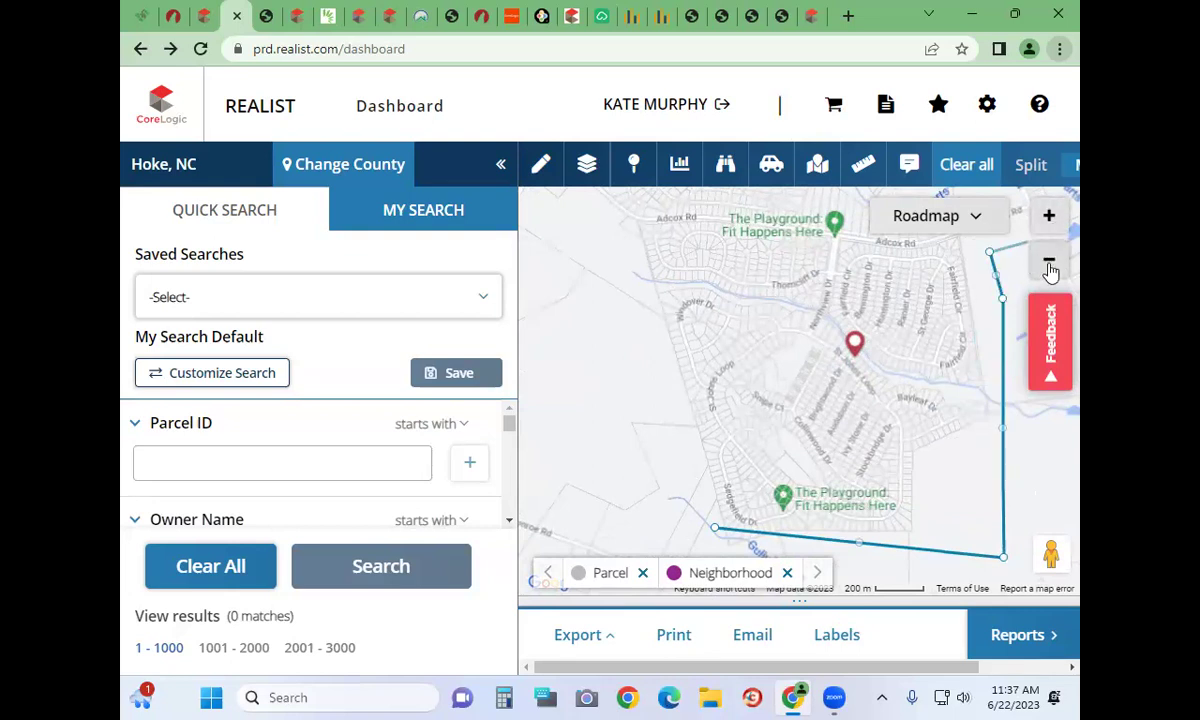
# Add the northeast and northwest corners, close Polygon1, and run the polygon search
pyautogui.click(1049, 262)
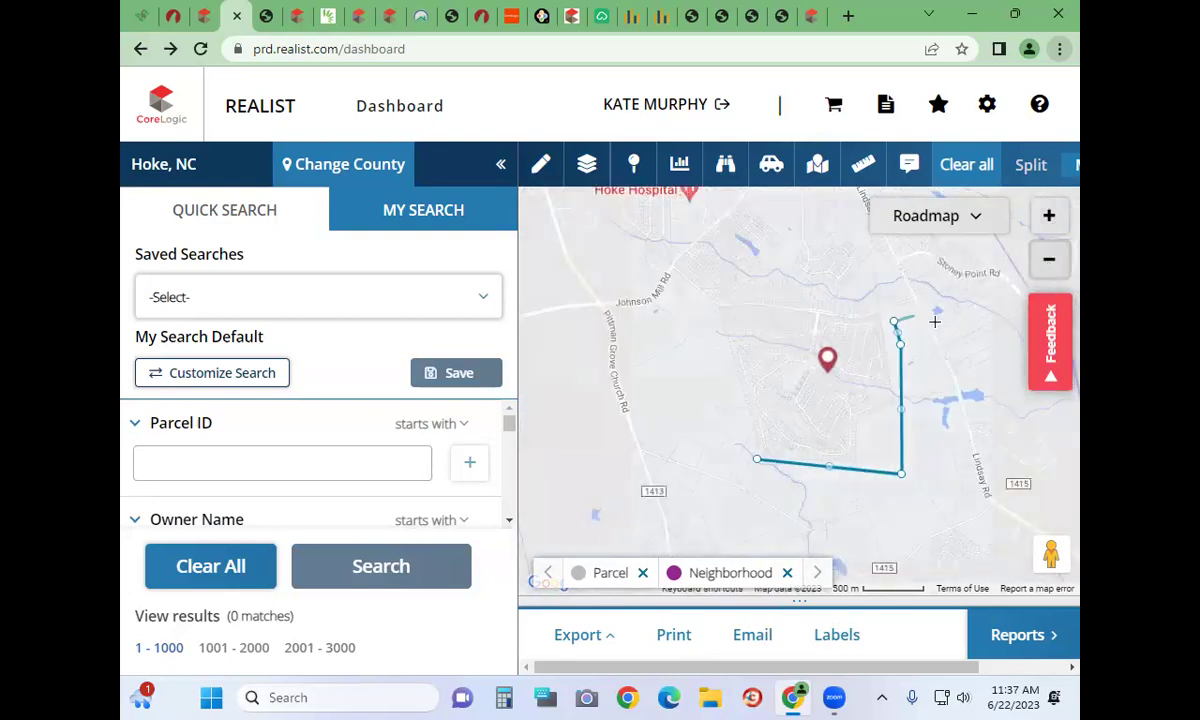
pyautogui.click(871, 287)
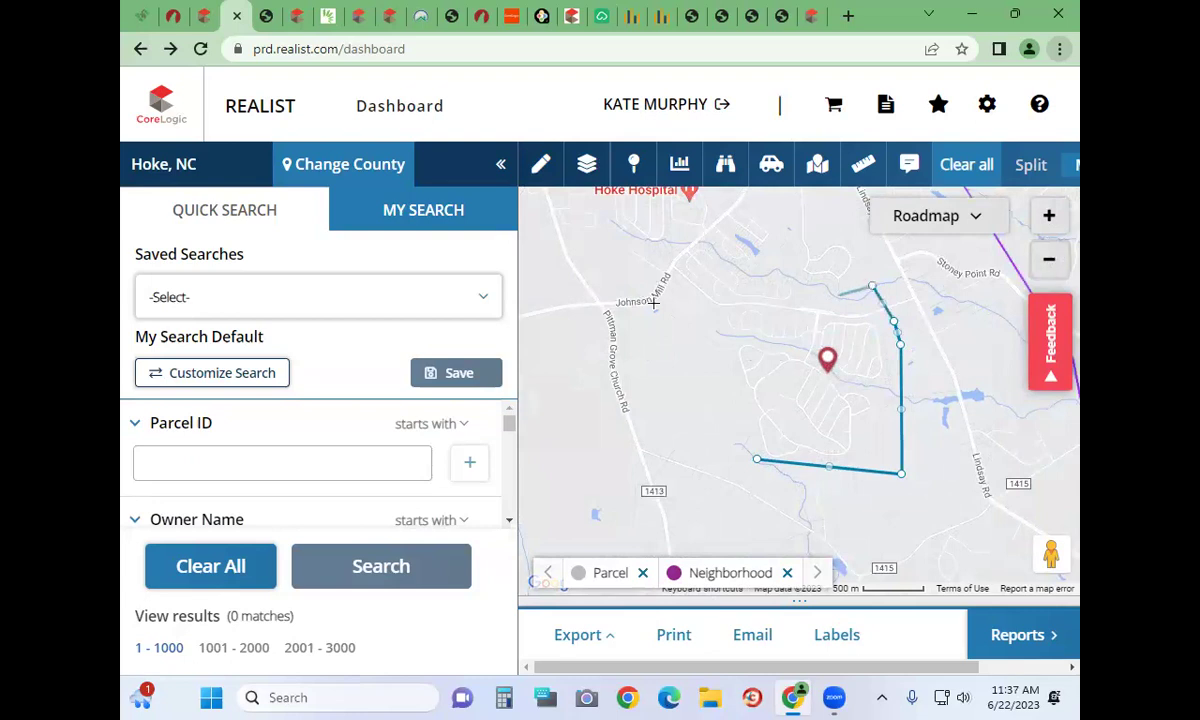
pyautogui.click(704, 299)
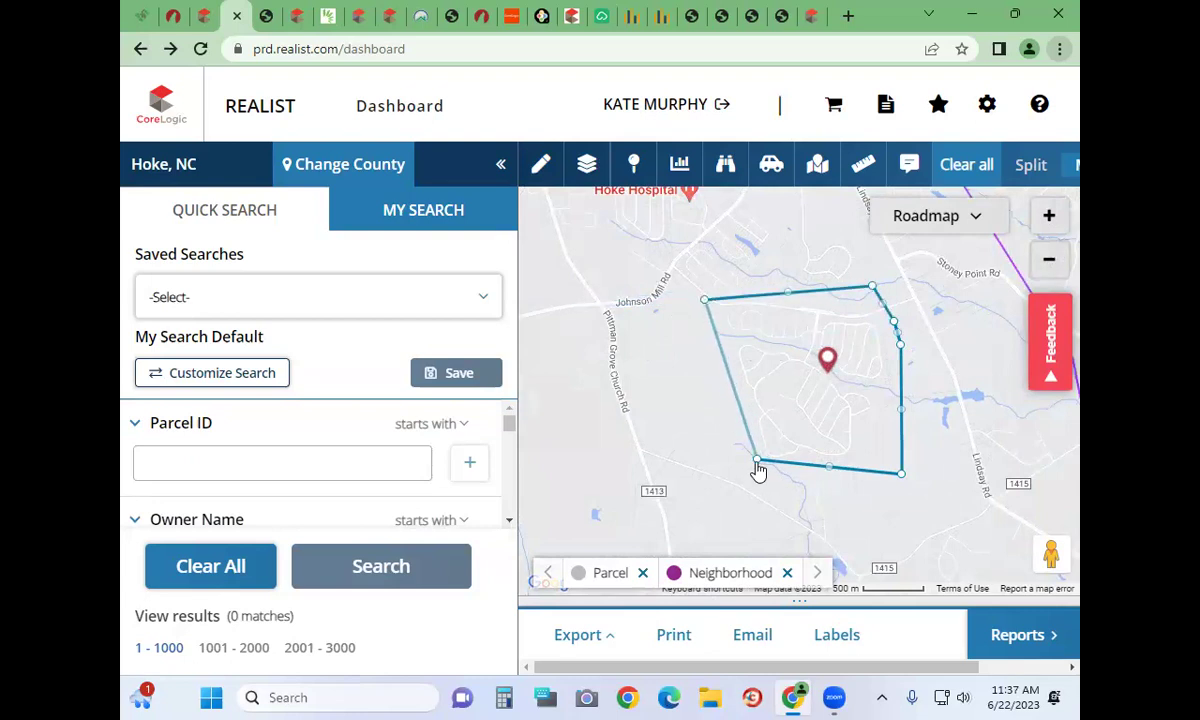
pyautogui.click(756, 463)
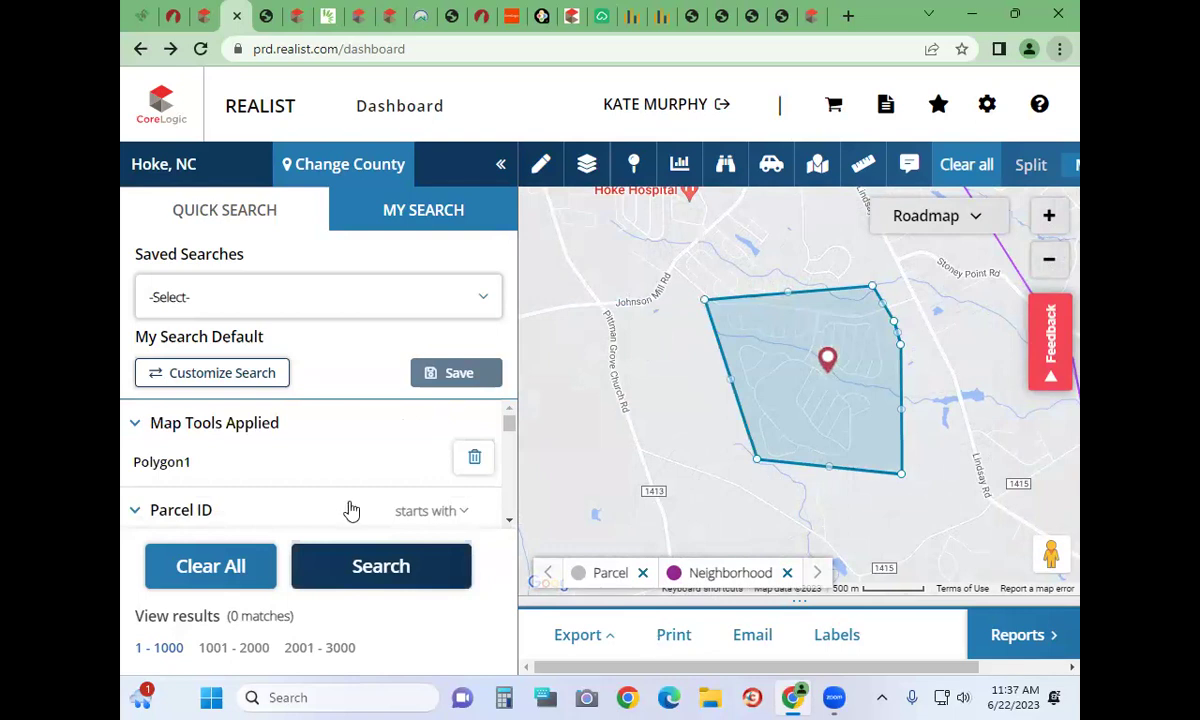
pyautogui.click(376, 566)
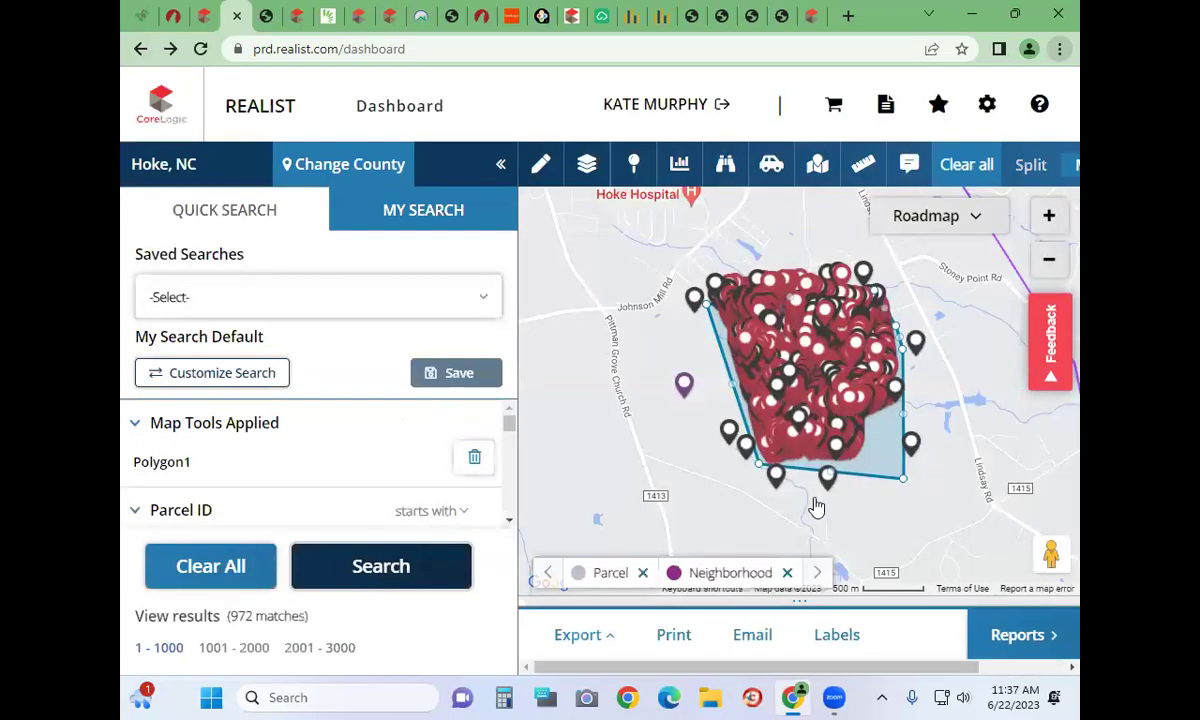
# Bring up mailing label export for the 972 results, offering Avery 5160, 5161 and 5162 formats
pyautogui.click(584, 640)
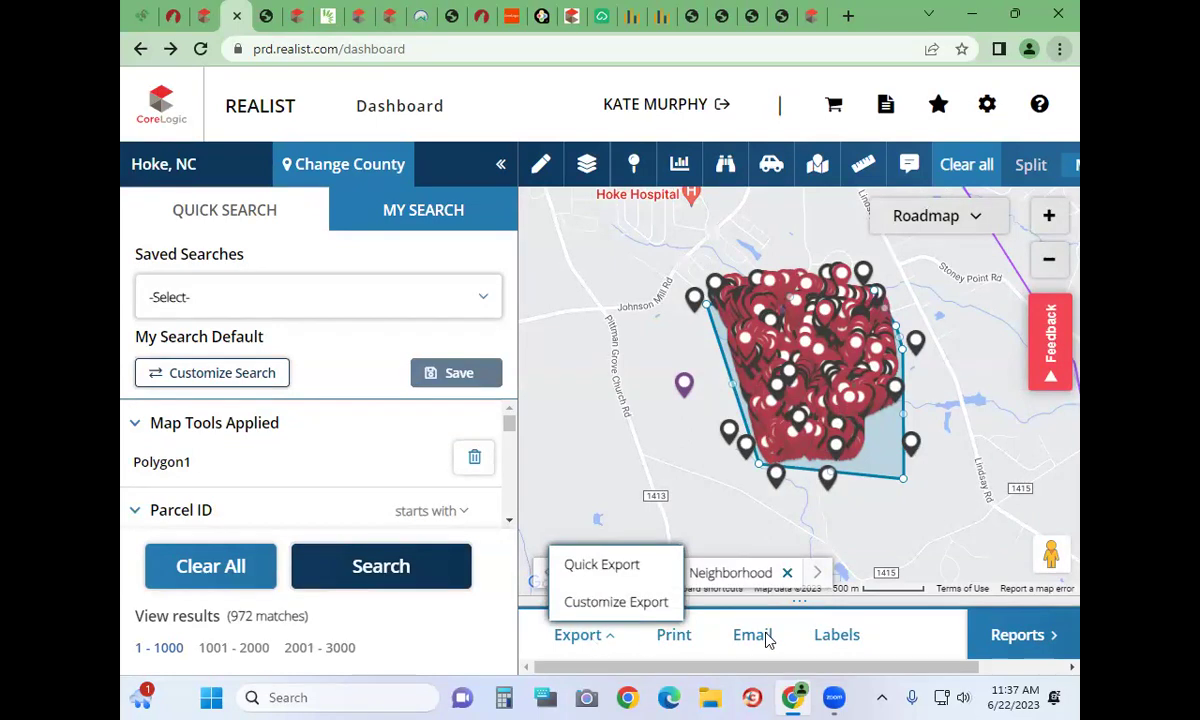
pyautogui.click(836, 635)
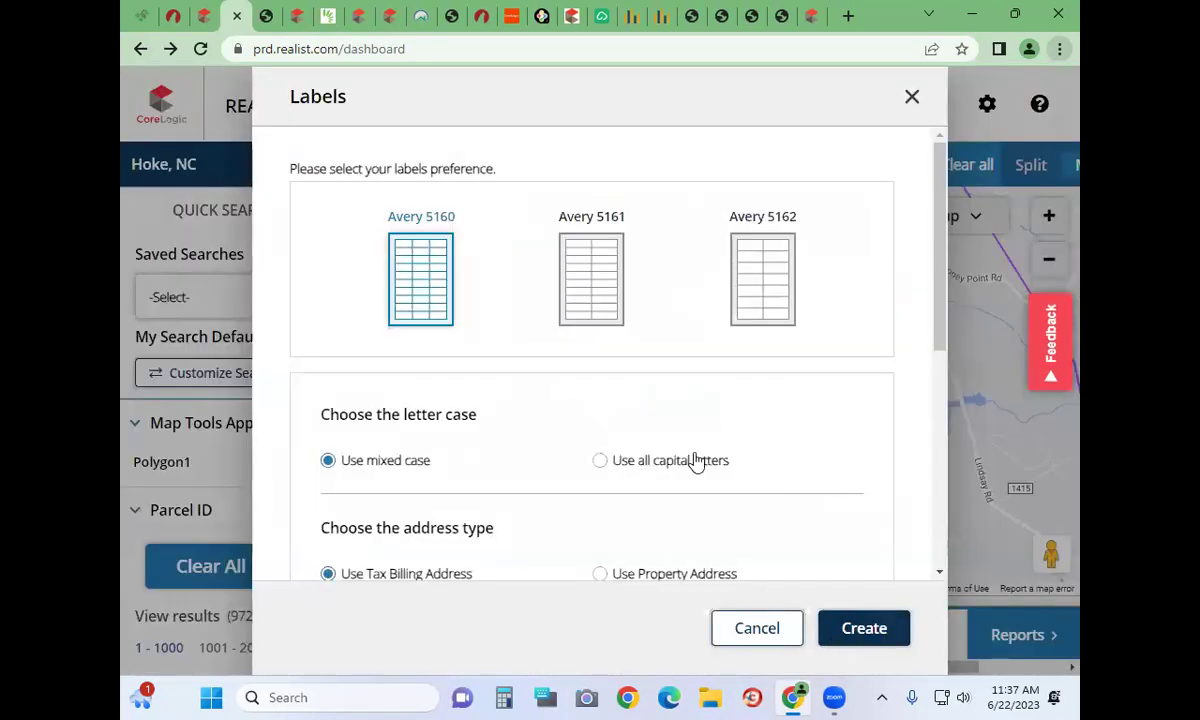
pyautogui.scroll(-2, 691, 430)
pyautogui.scroll(-2, 697, 431)
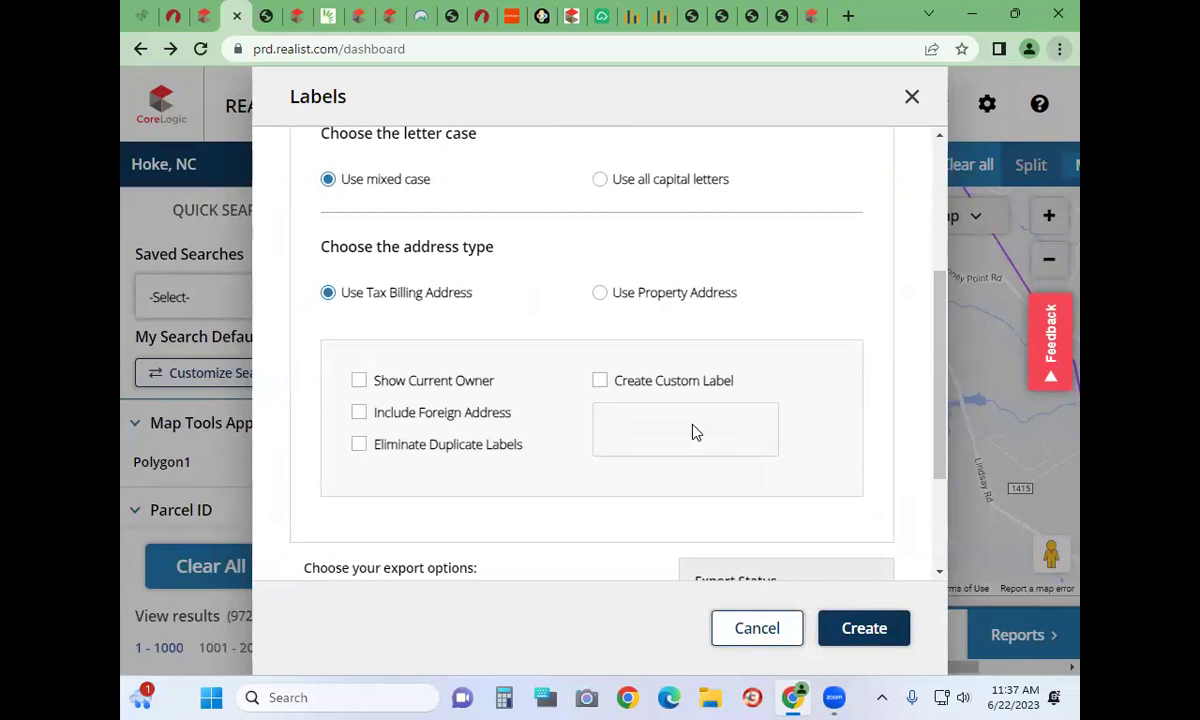
pyautogui.click(745, 633)
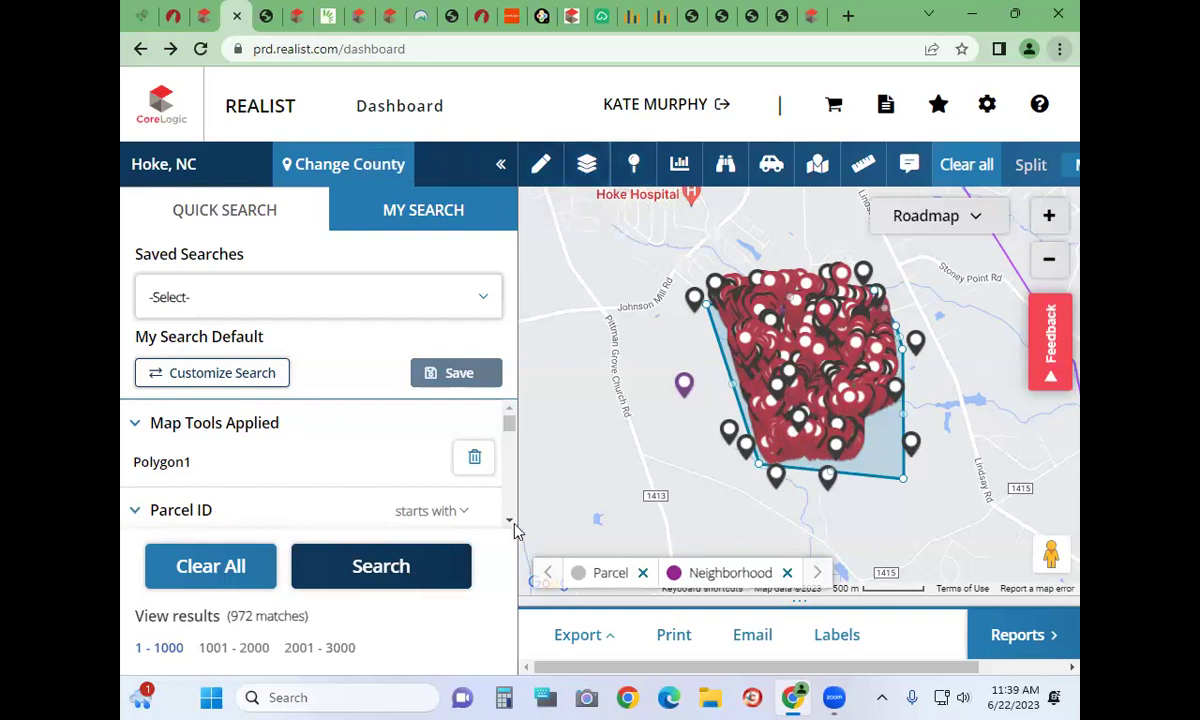
pyautogui.scroll(3, 860, 498)
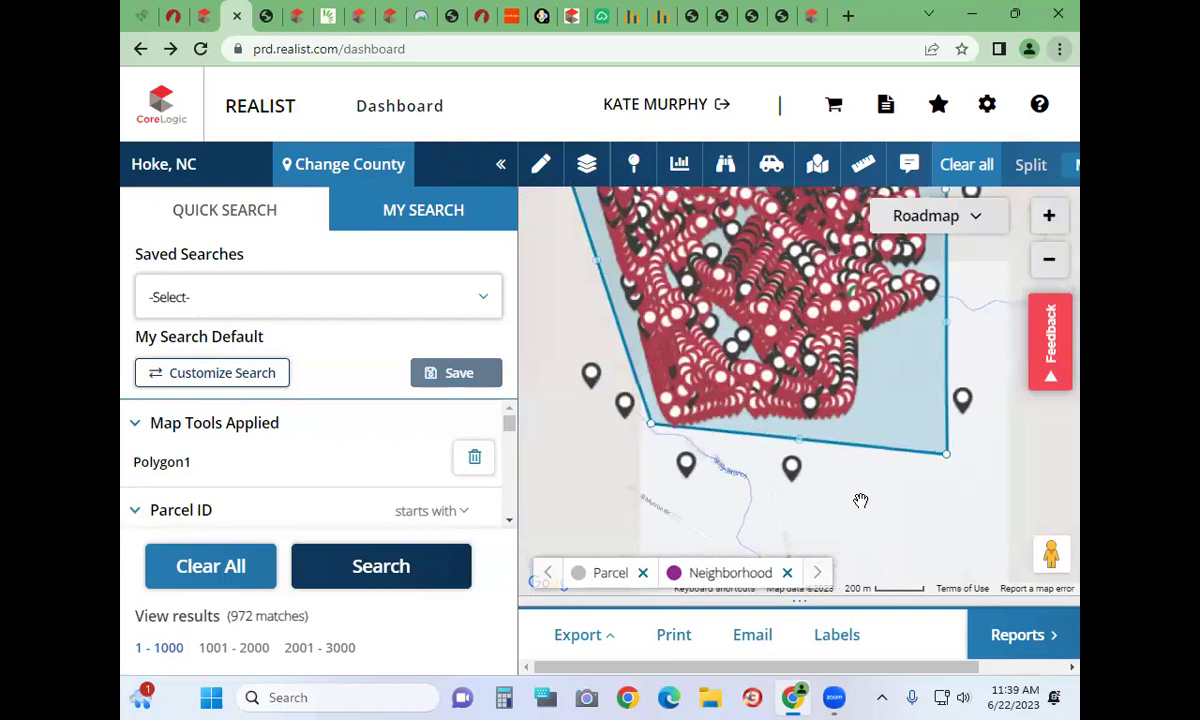
pyautogui.scroll(-2, 860, 500)
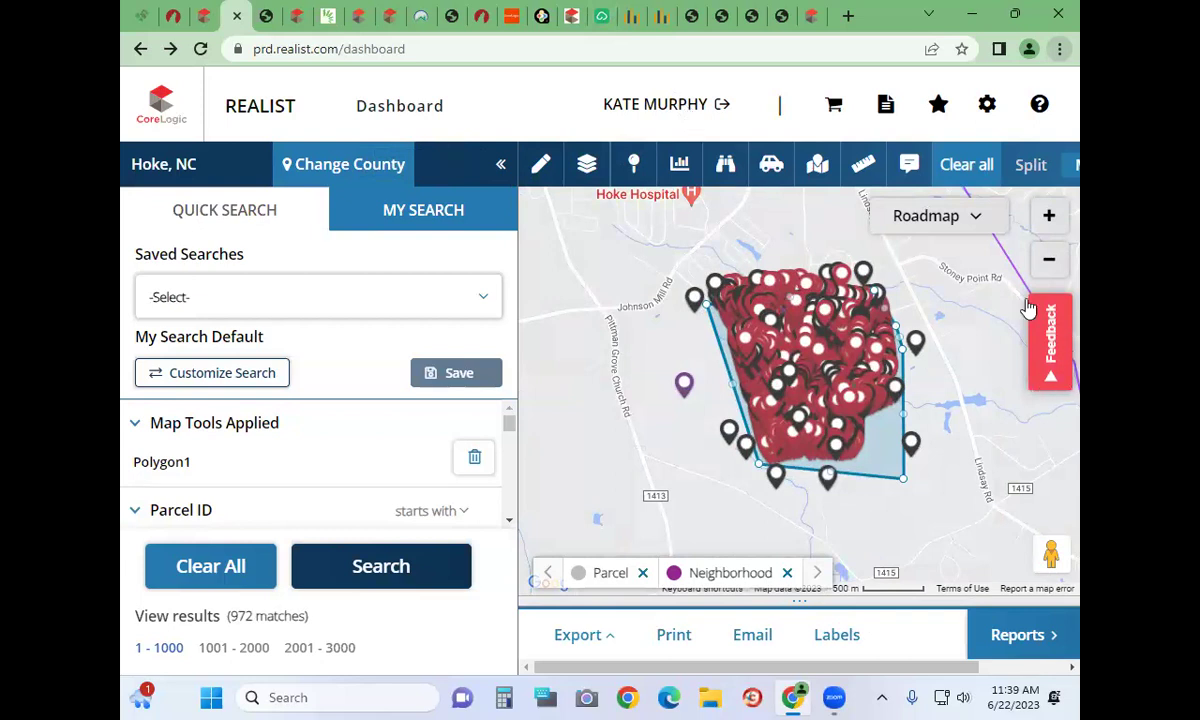
pyautogui.click(632, 170)
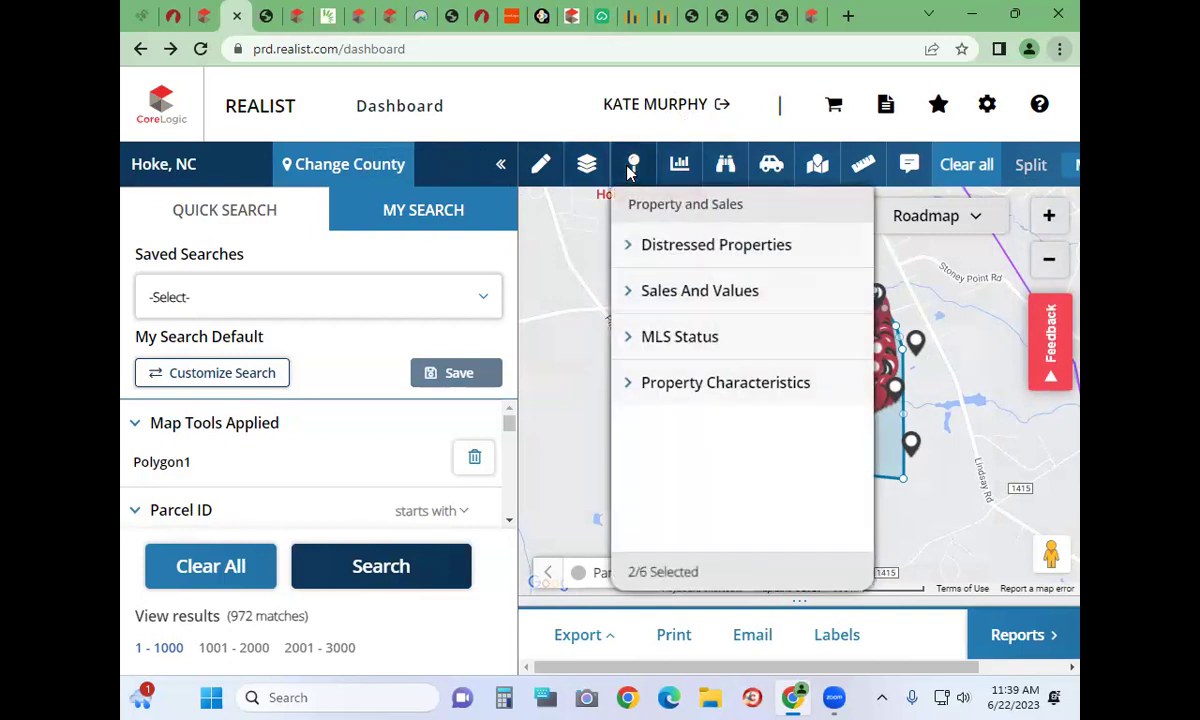
pyautogui.click(631, 170)
pyautogui.click(633, 168)
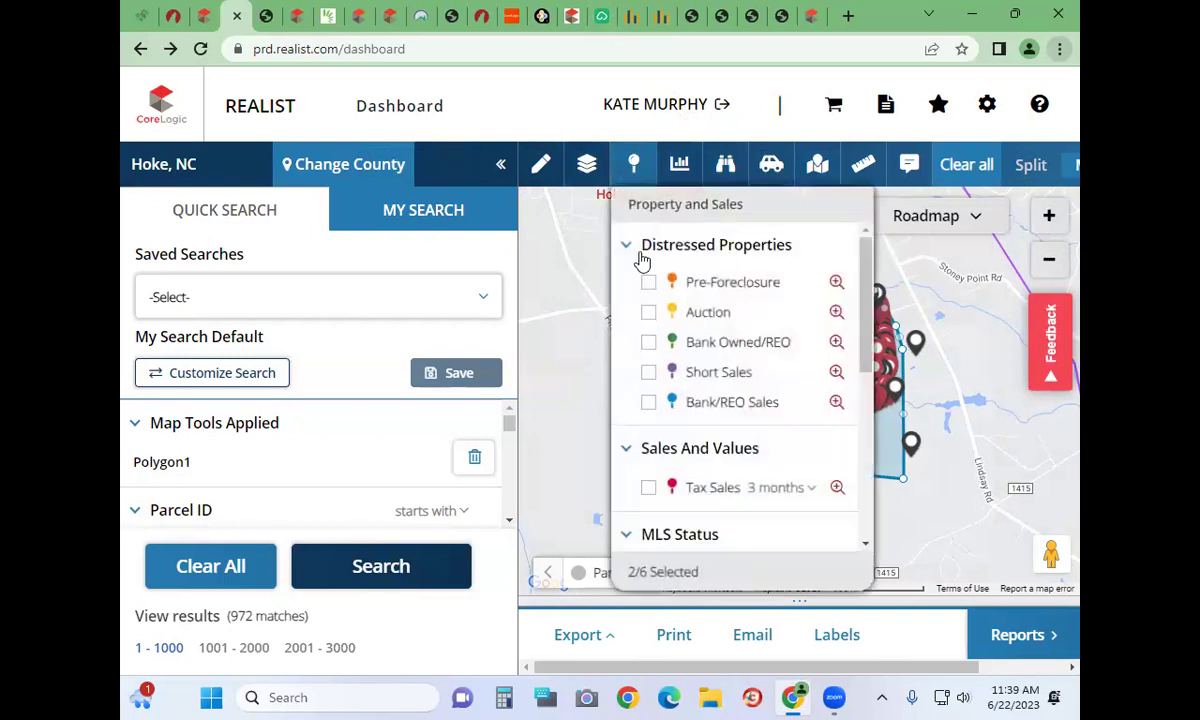
pyautogui.click(641, 262)
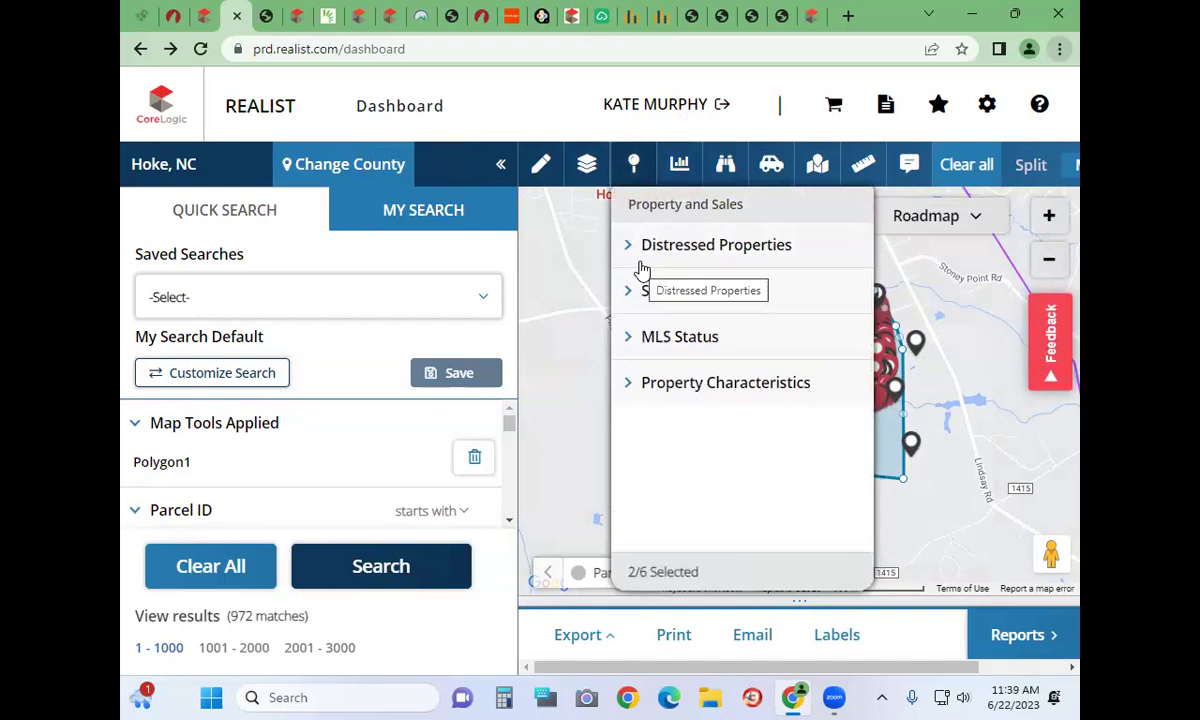
pyautogui.click(665, 340)
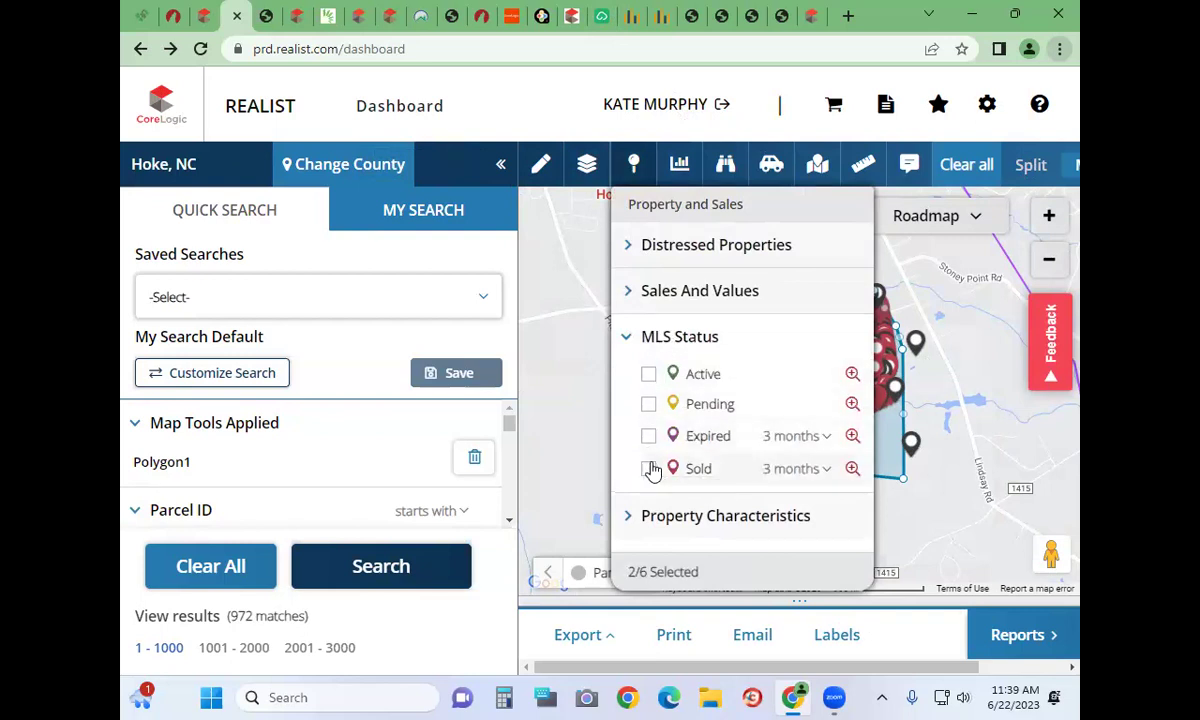
pyautogui.click(583, 333)
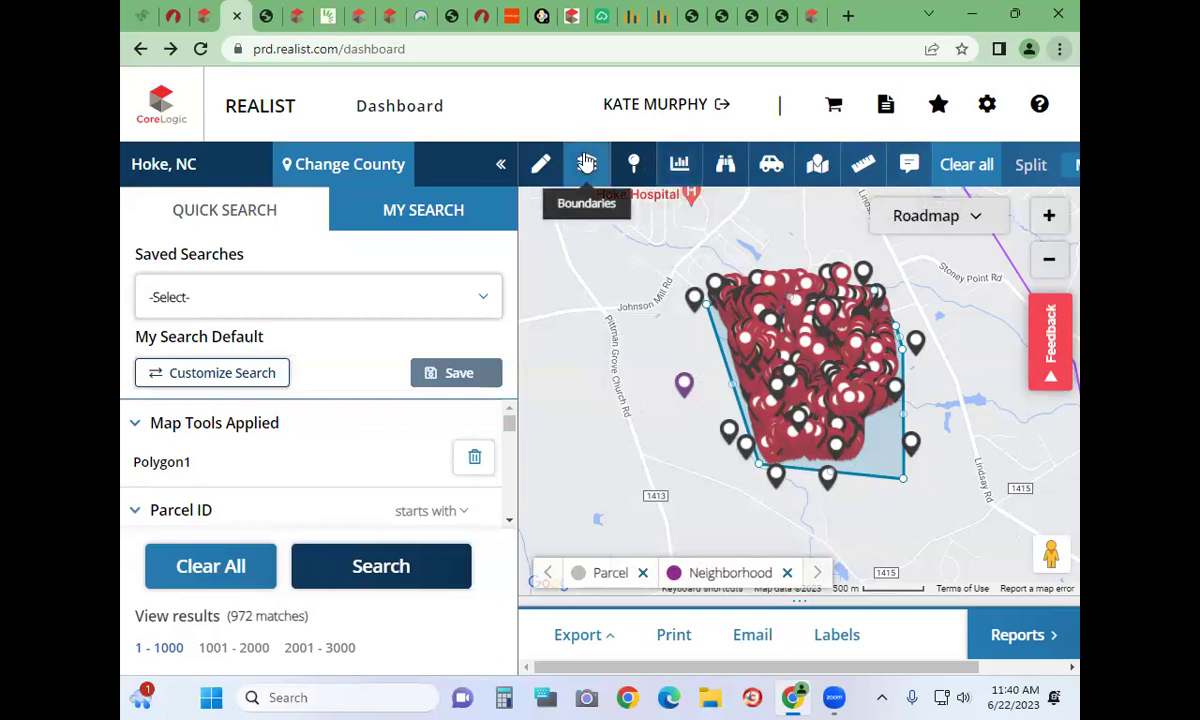
# Collapse the side panel, list the 972 results as a table, and sort by MLS listing indicator
pyautogui.click(502, 168)
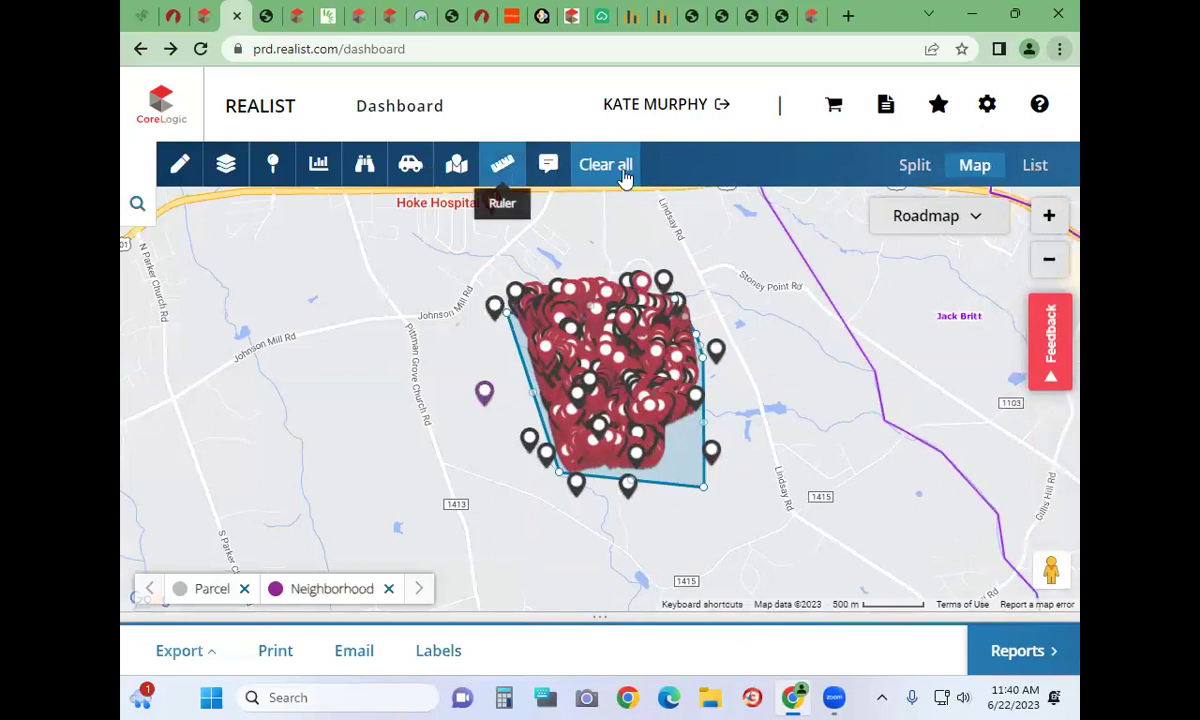
pyautogui.click(1036, 168)
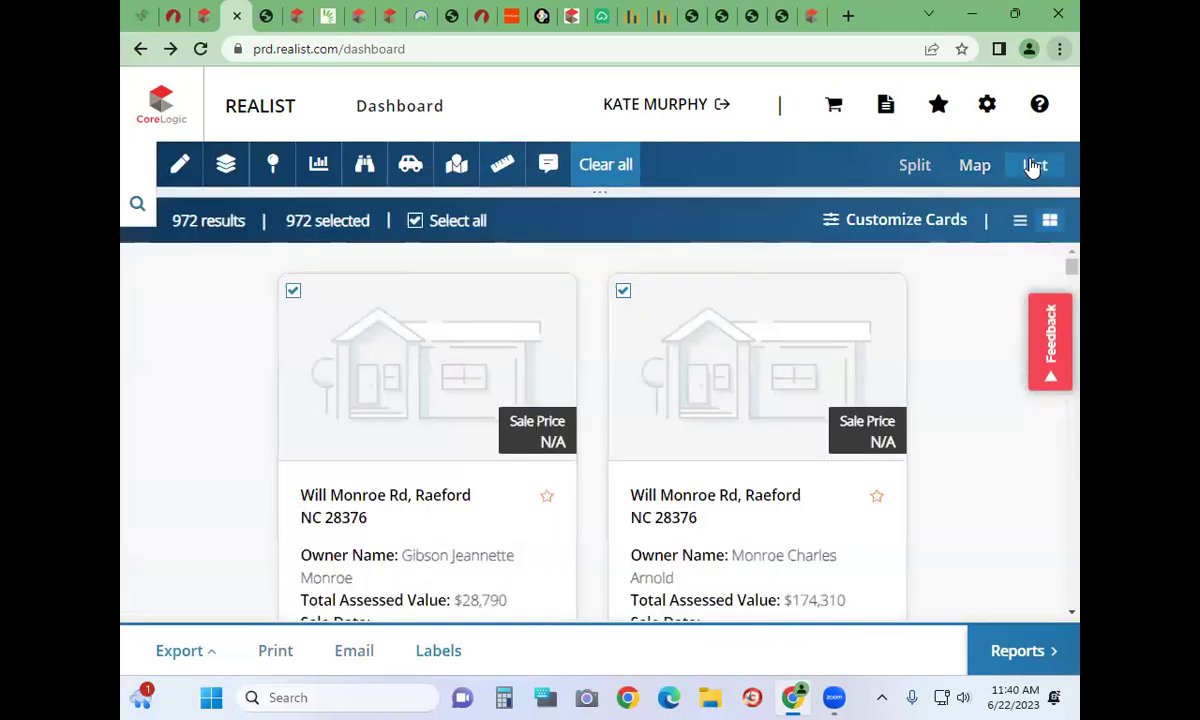
pyautogui.click(1016, 222)
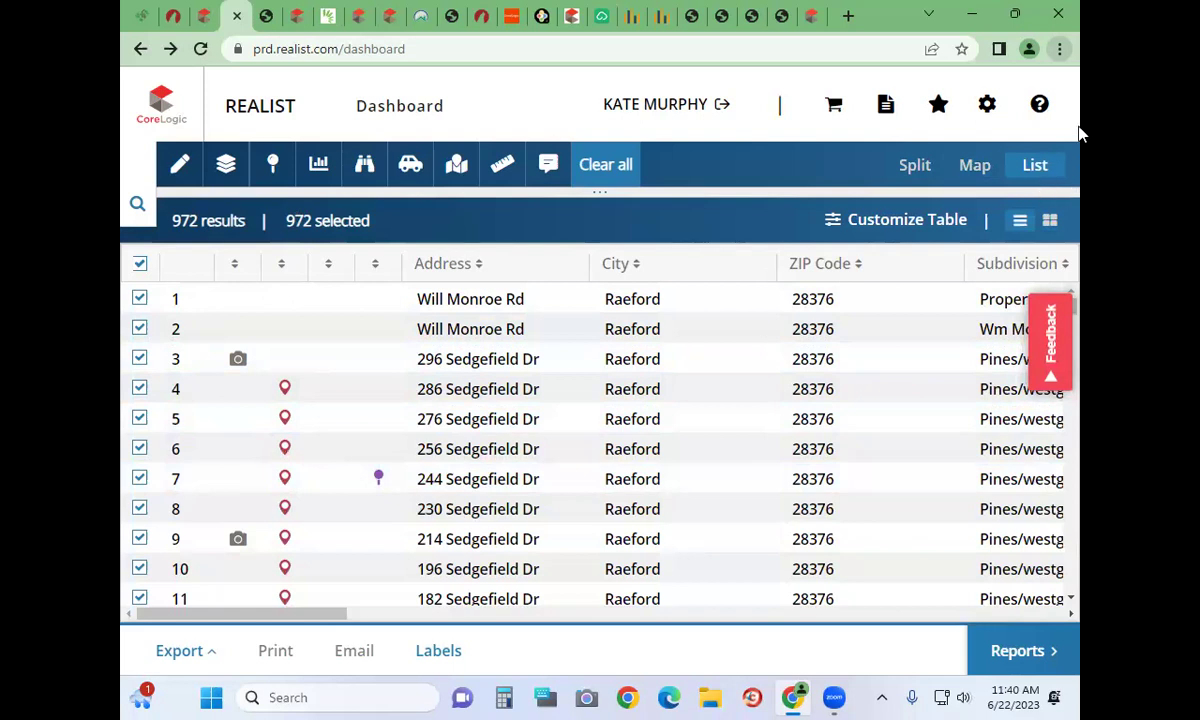
pyautogui.click(284, 266)
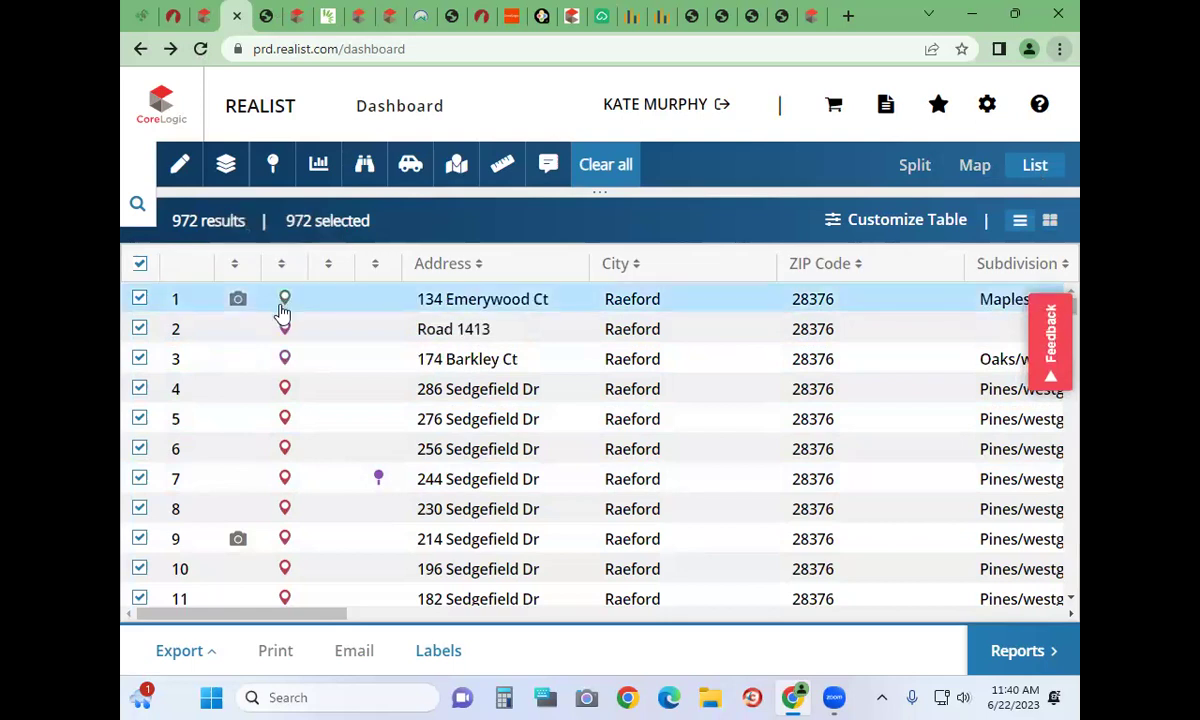
# Uncheck the first row's property, leaving 971 of 972 selected, and scroll through the table
pyautogui.click(140, 299)
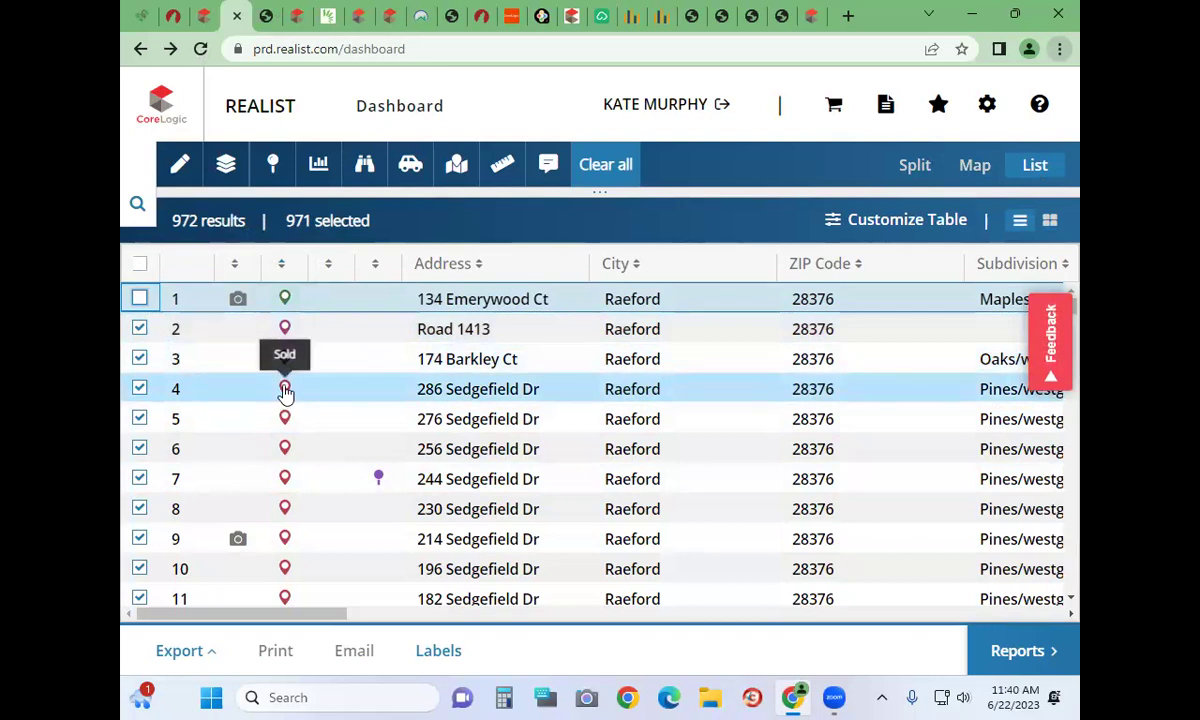
pyautogui.scroll(-3, 285, 393)
pyautogui.scroll(-15, 284, 390)
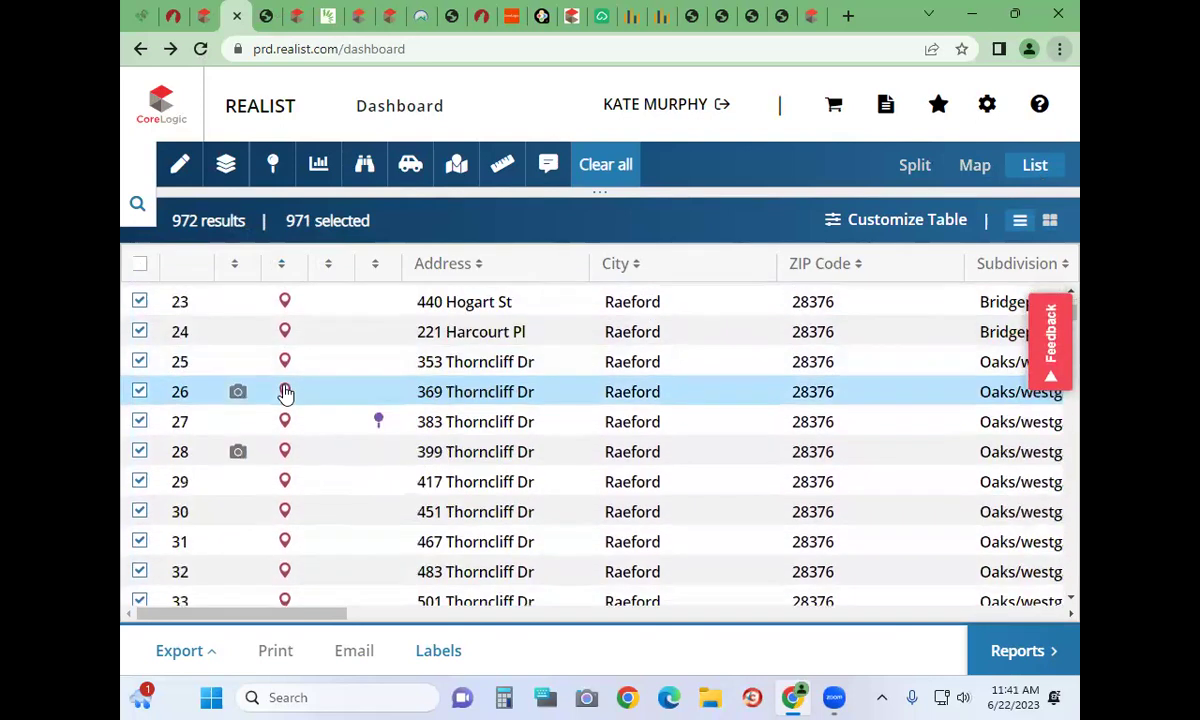
pyautogui.scroll(-9, 284, 393)
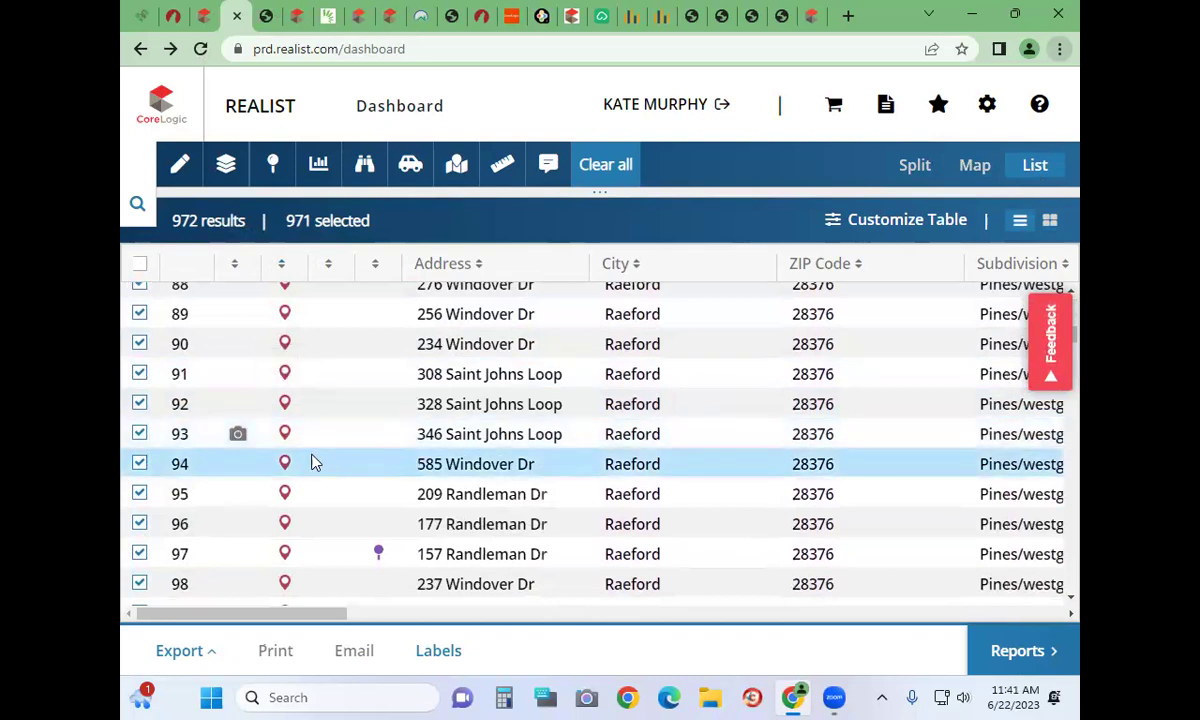
pyautogui.scroll(-5, 312, 461)
pyautogui.scroll(-5, 312, 461)
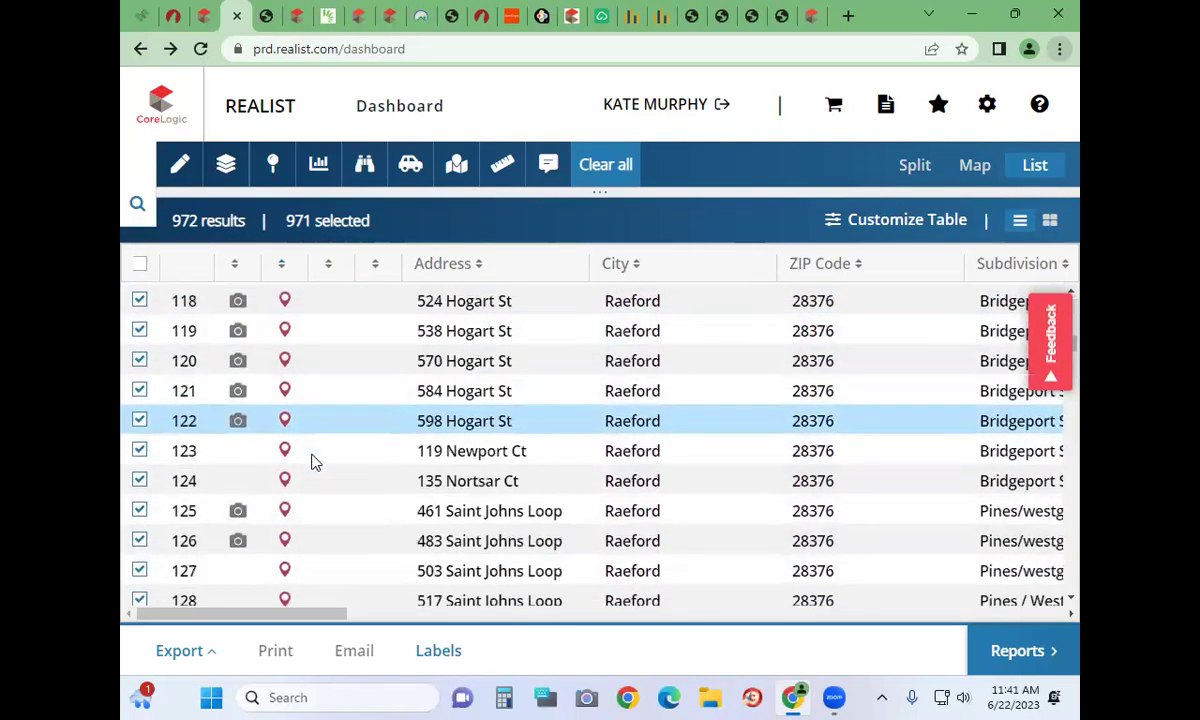
pyautogui.scroll(3, 315, 463)
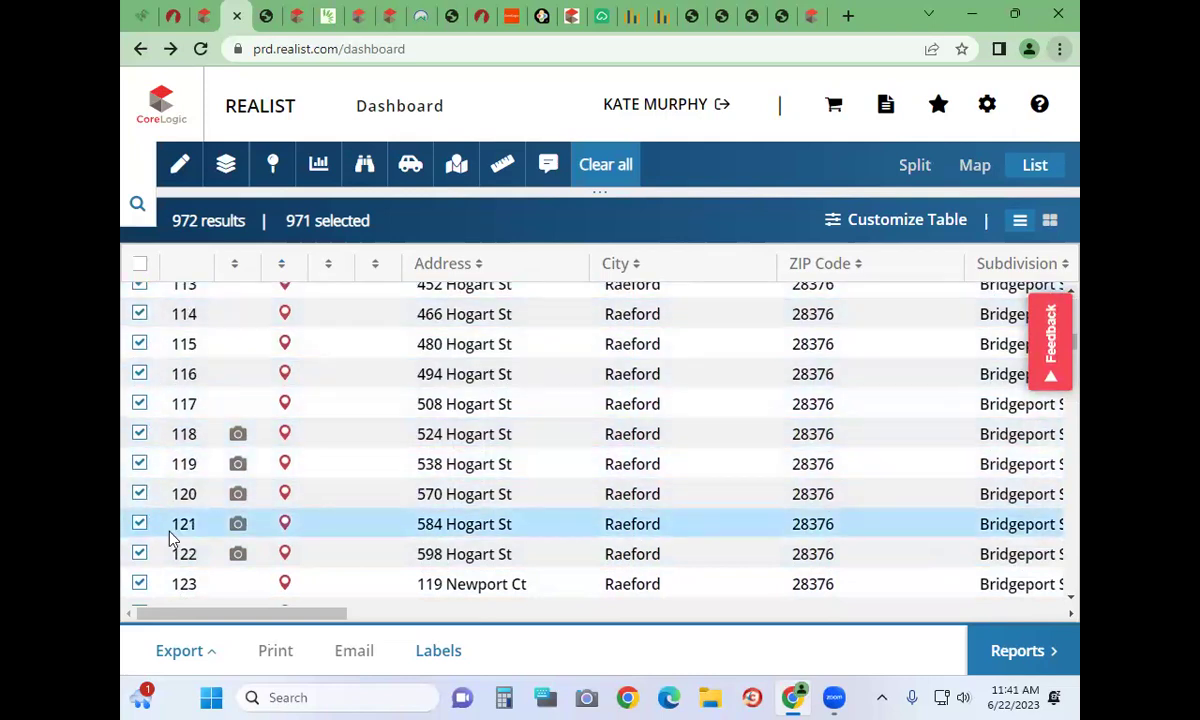
pyautogui.scroll(-4, 170, 538)
pyautogui.scroll(-6, 170, 537)
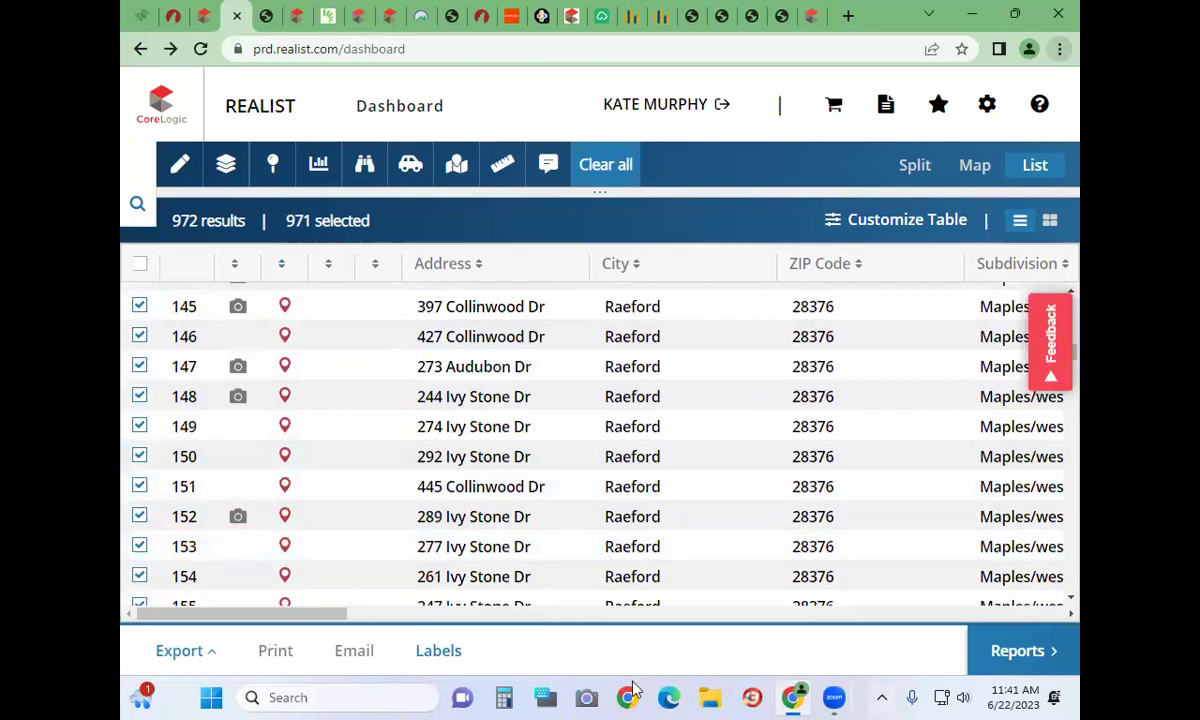
pyautogui.hscroll(6, 461, 460)
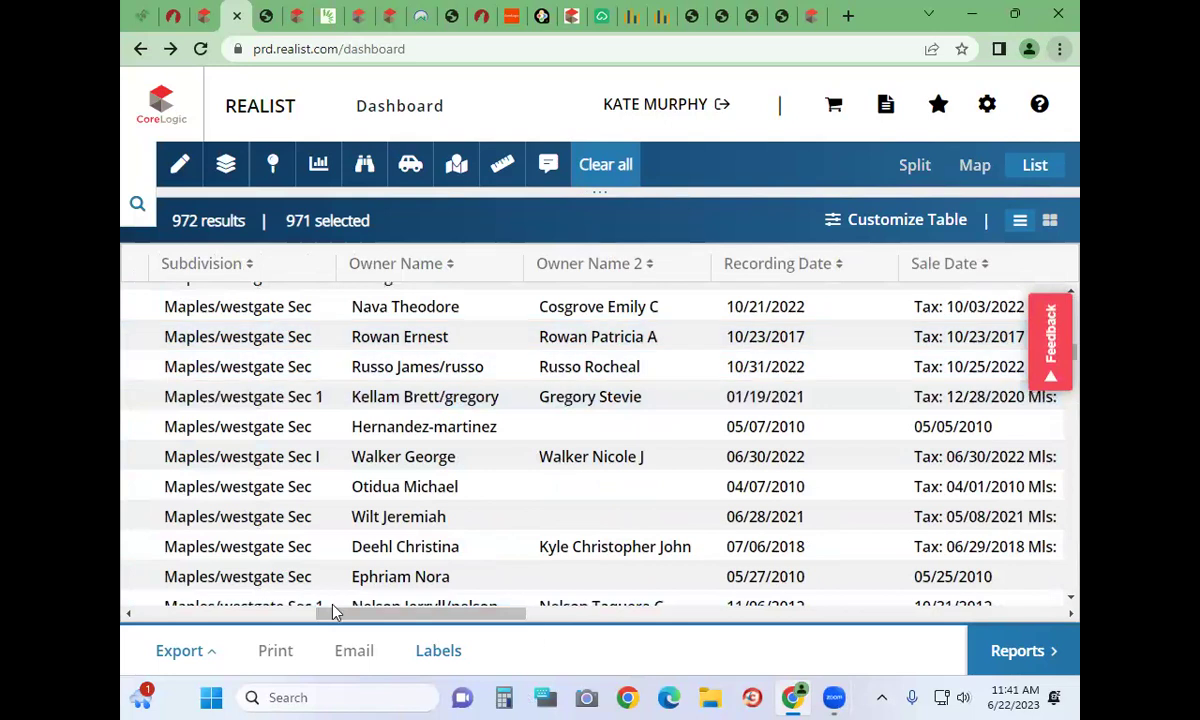
pyautogui.hscroll(3, 664, 458)
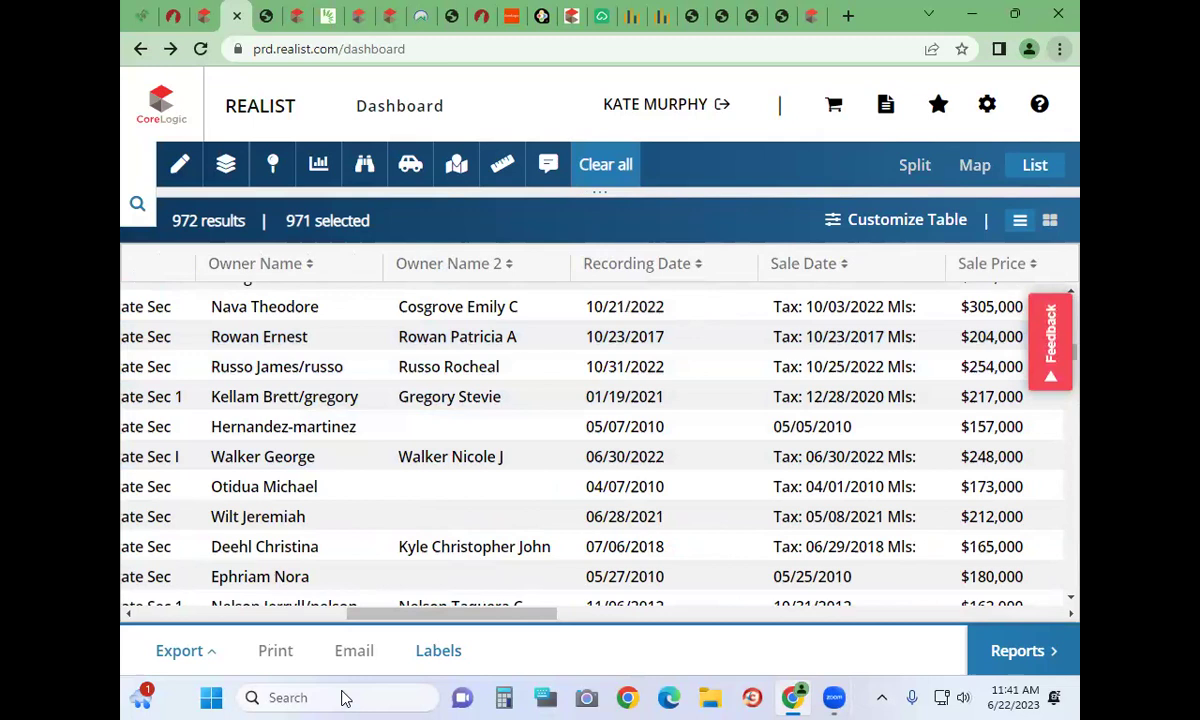
pyautogui.moveTo(450, 617); pyautogui.dragTo(624, 549)
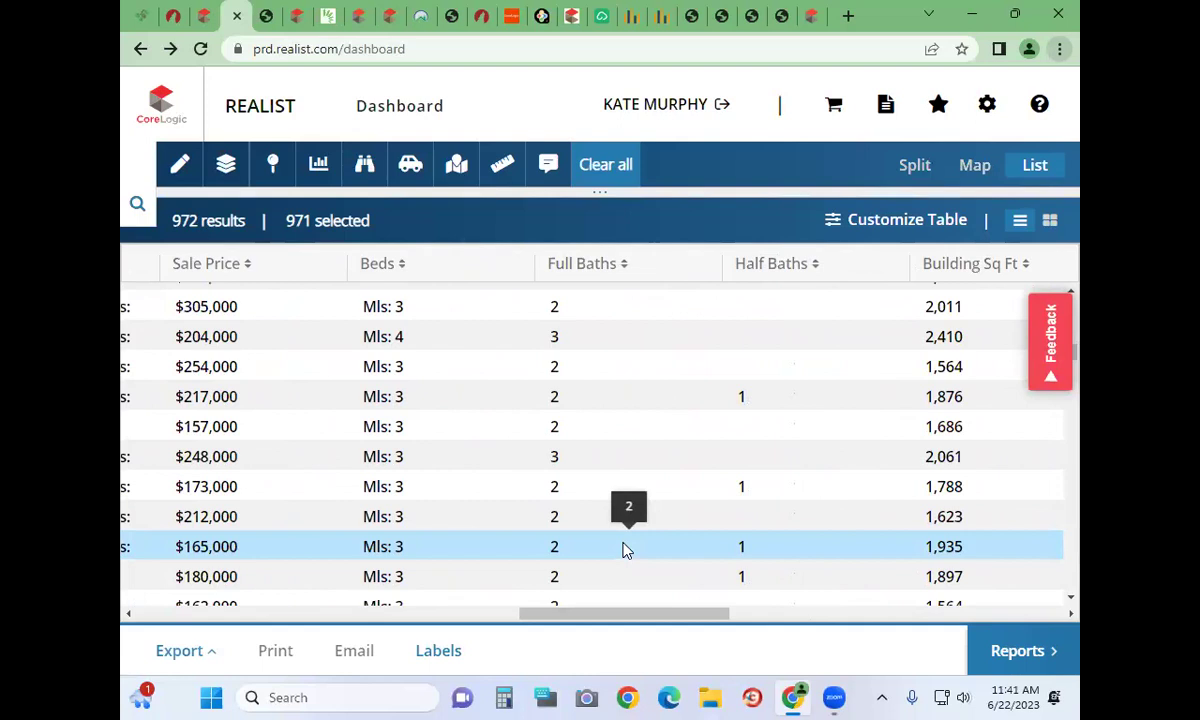
pyautogui.moveTo(660, 614); pyautogui.dragTo(128, 648)
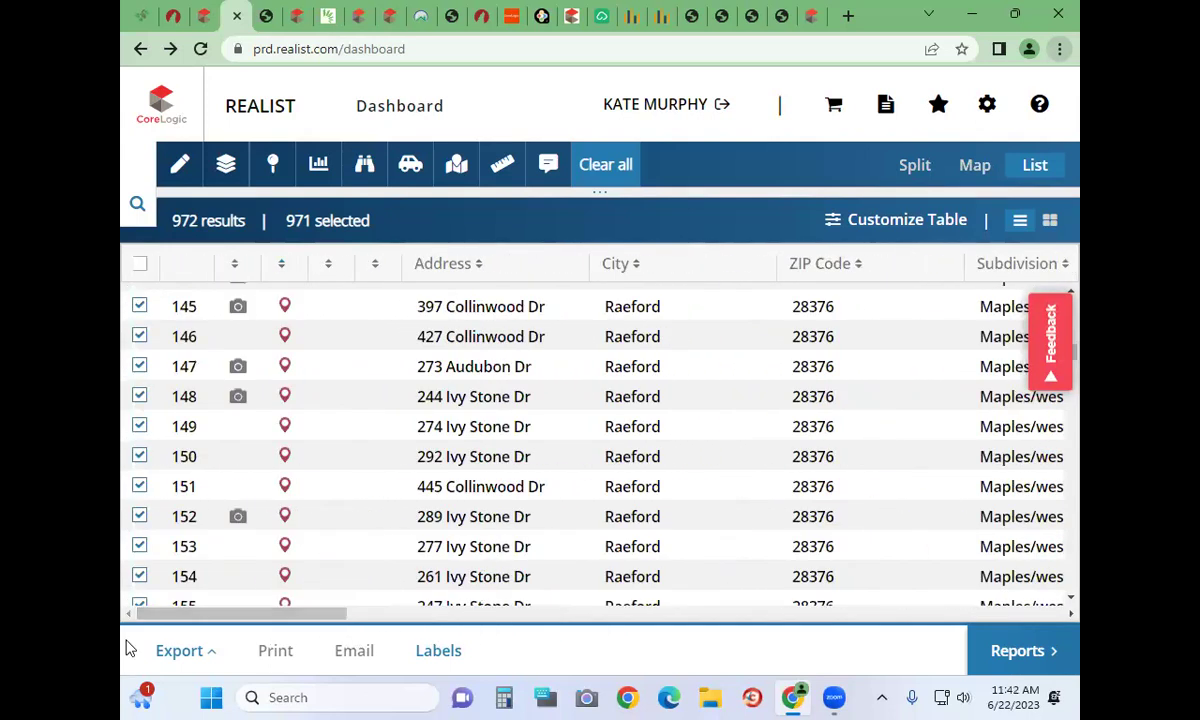